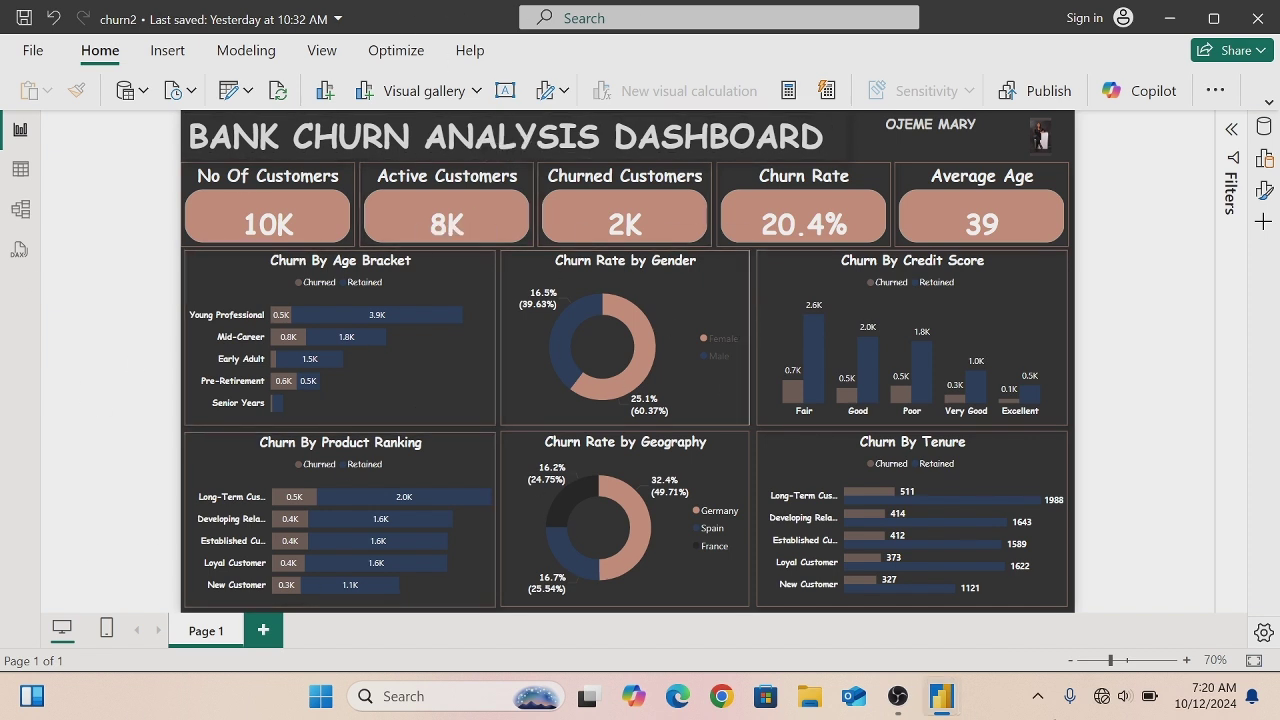
# - Switch to the blank untitled report and connect to the churn CSV file on the Desktop as a Text/CSV source
pyautogui.moveTo(941, 706)
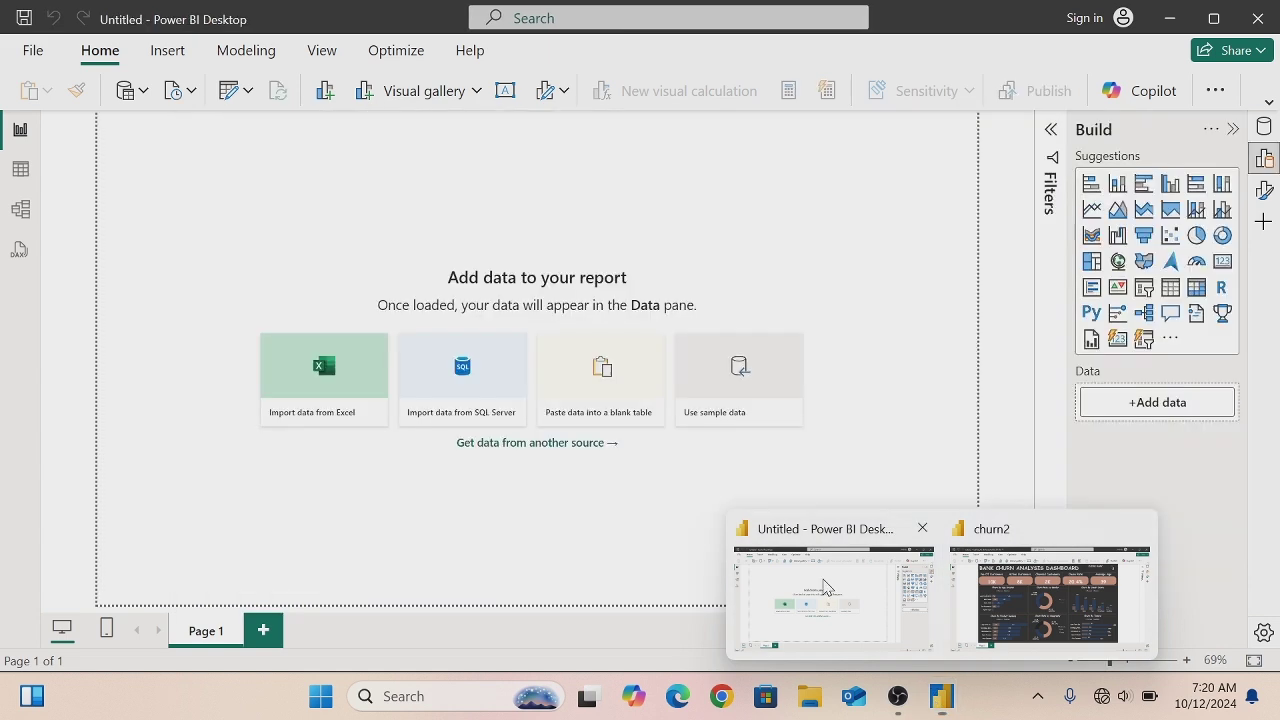
pyautogui.click(828, 588)
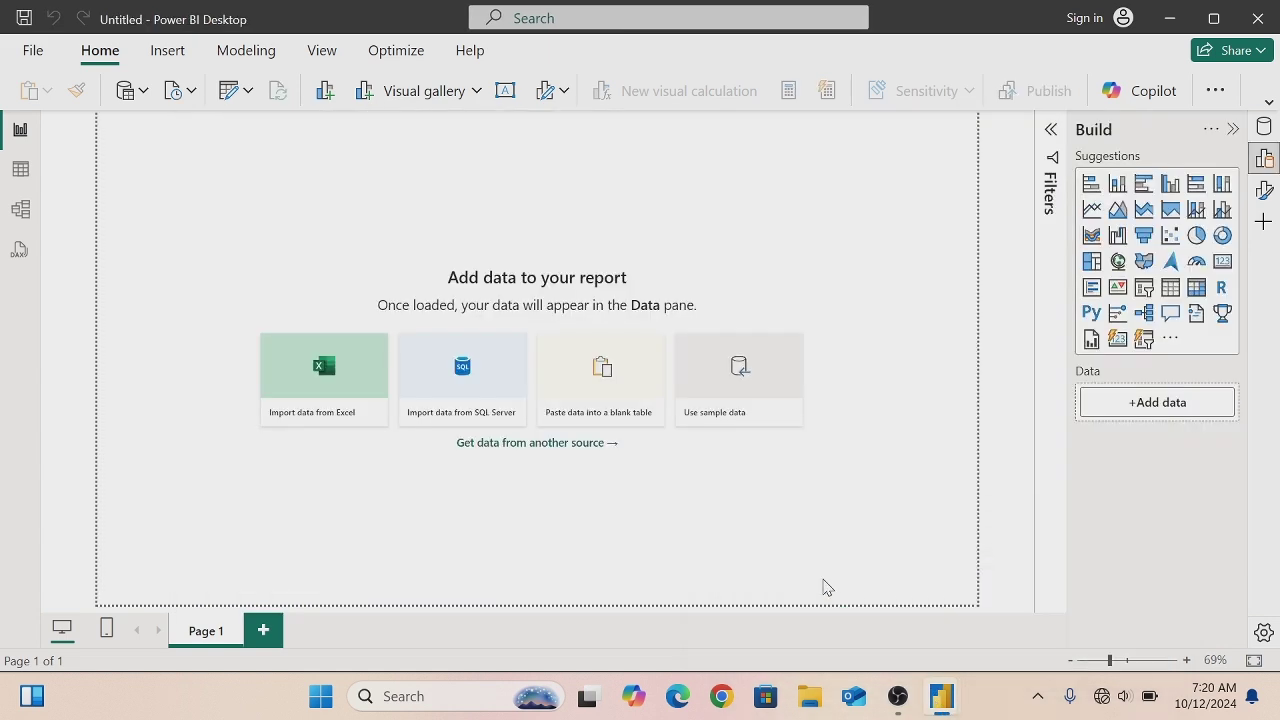
pyautogui.click(143, 92)
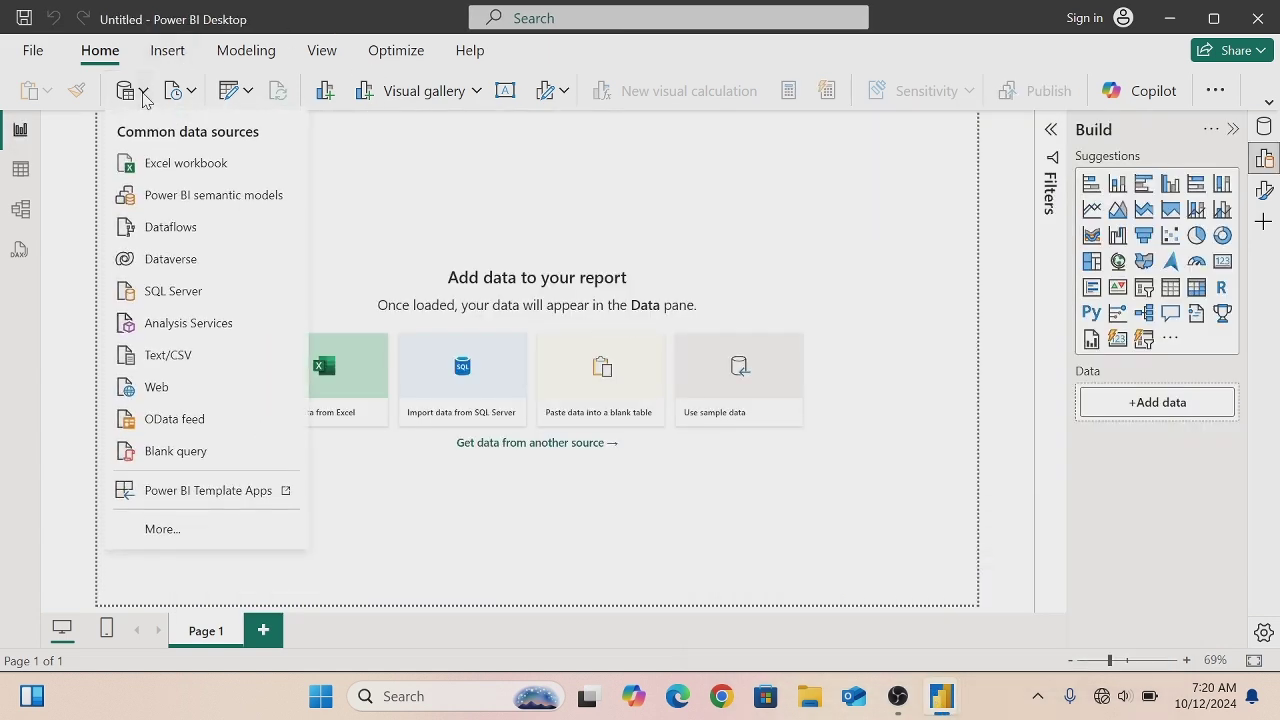
pyautogui.click(147, 357)
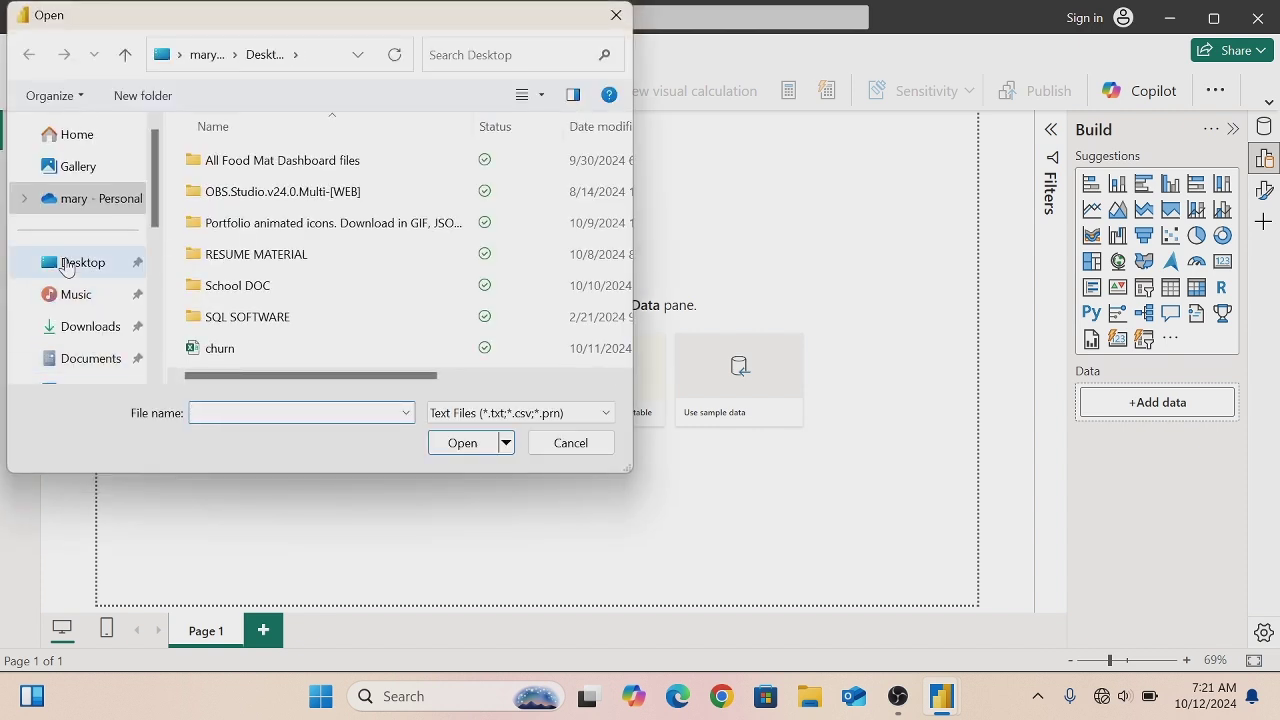
pyautogui.click(65, 264)
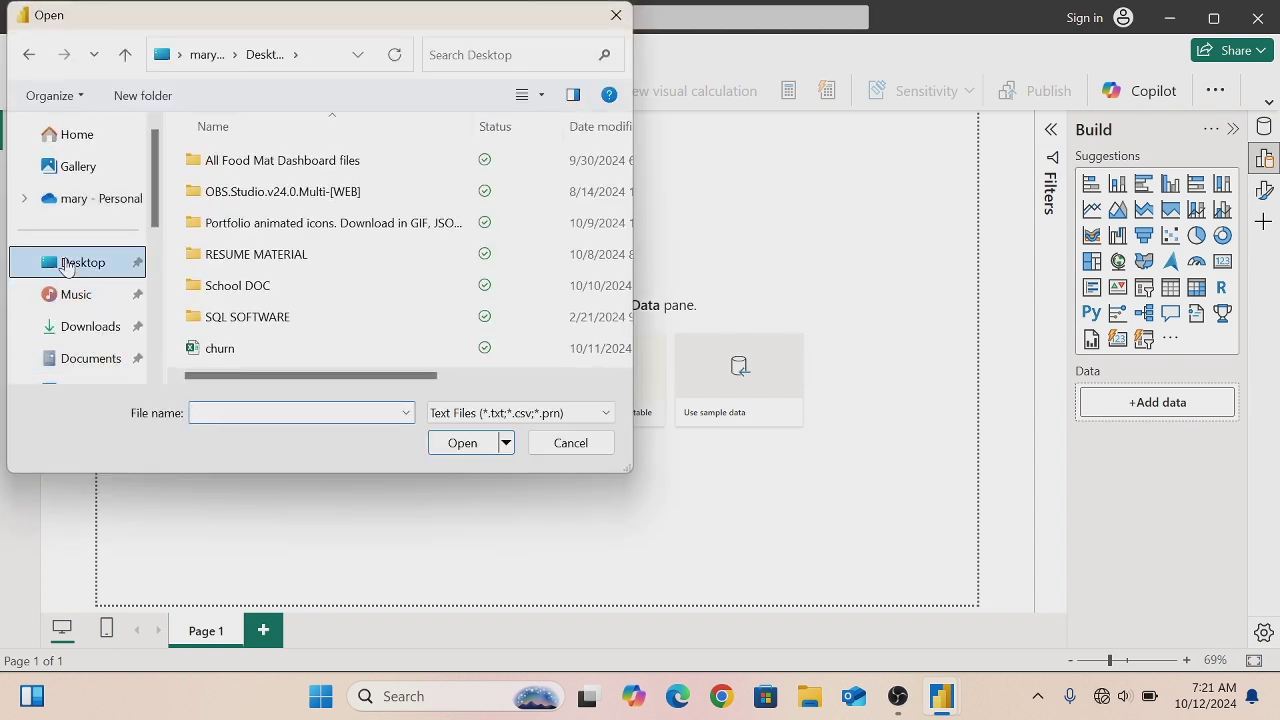
pyautogui.click(224, 354)
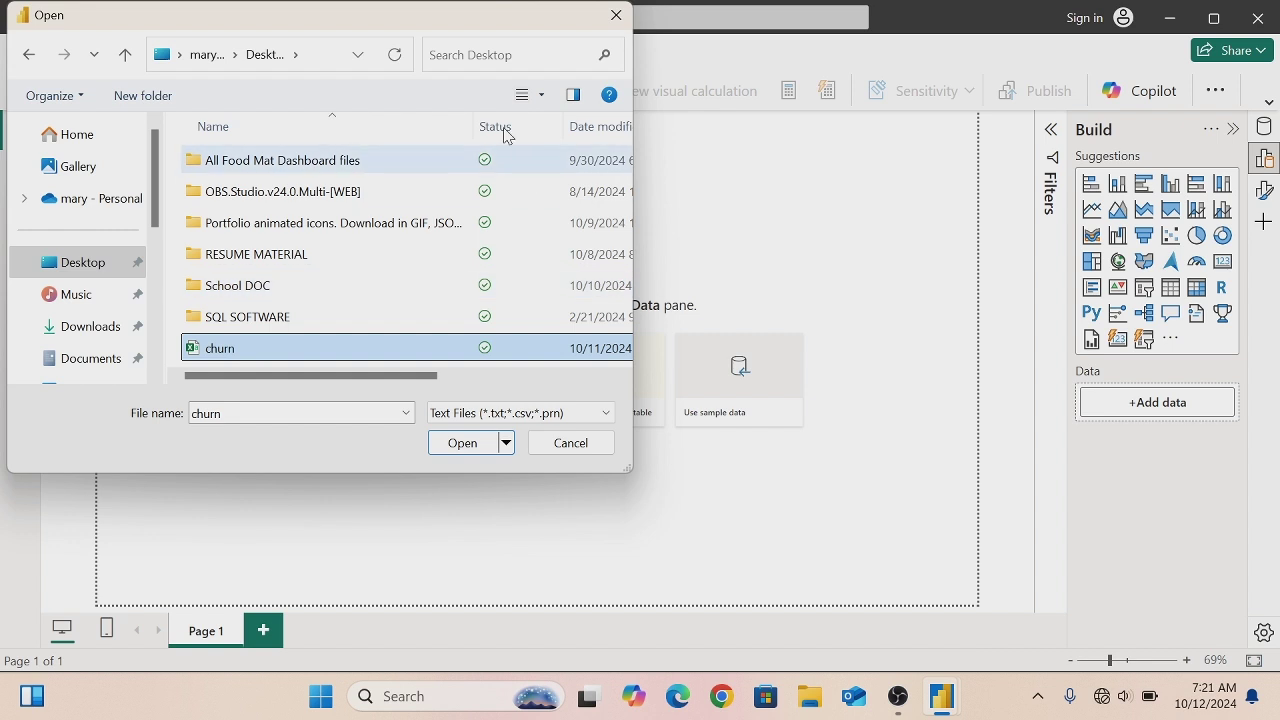
pyautogui.click(459, 443)
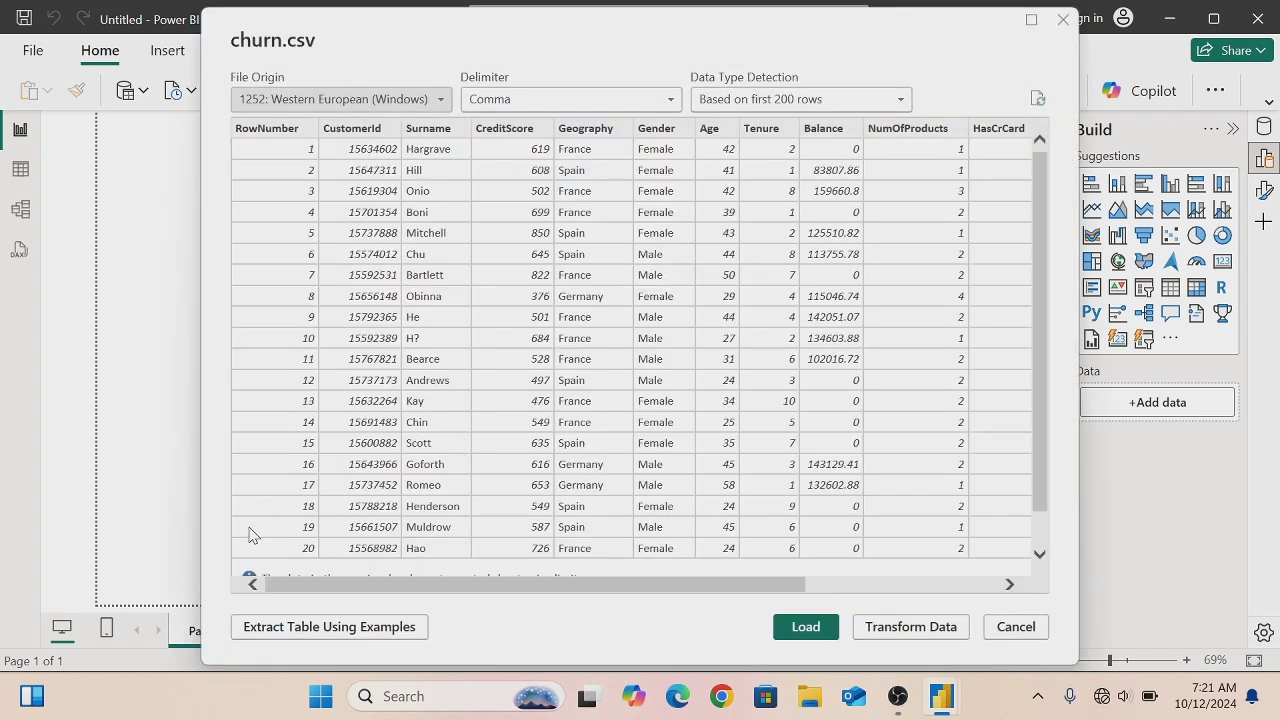
# - Review all columns in the churn.csv preview and open the data for transformation in Power Query Editor
pyautogui.moveTo(334, 590); pyautogui.dragTo(694, 572)
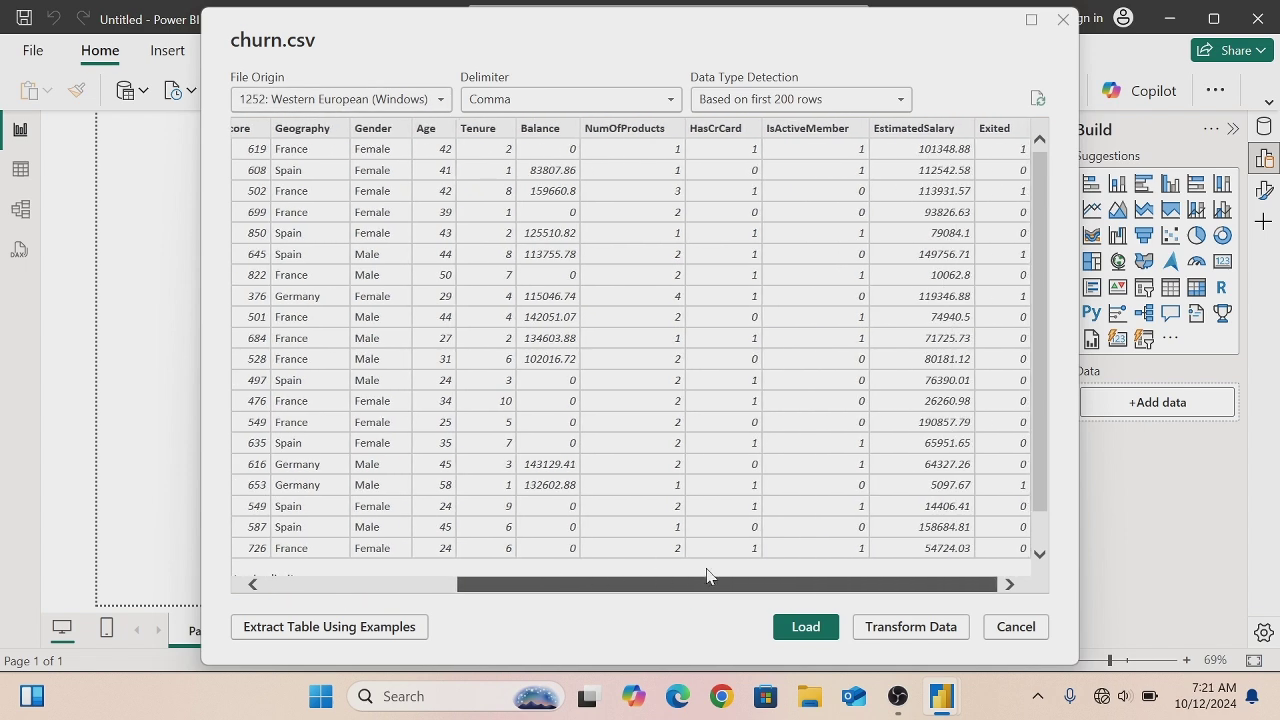
pyautogui.moveTo(841, 585); pyautogui.dragTo(560, 588)
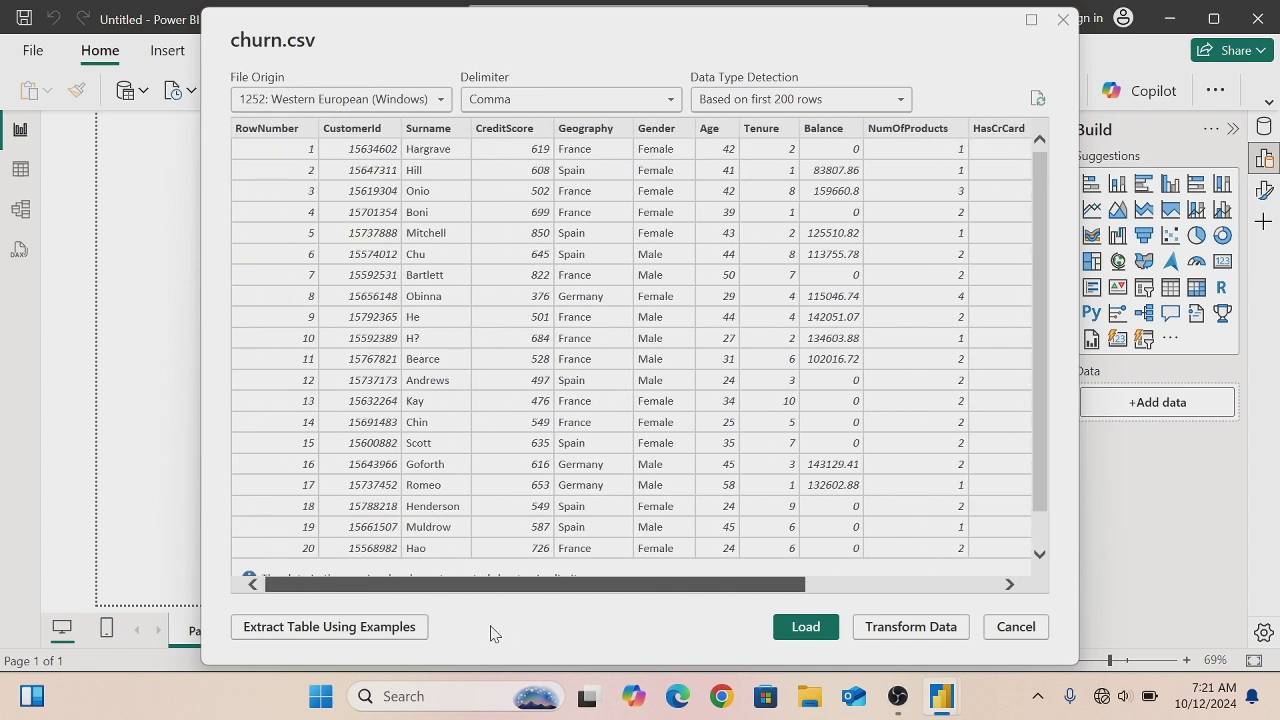
pyautogui.click(910, 627)
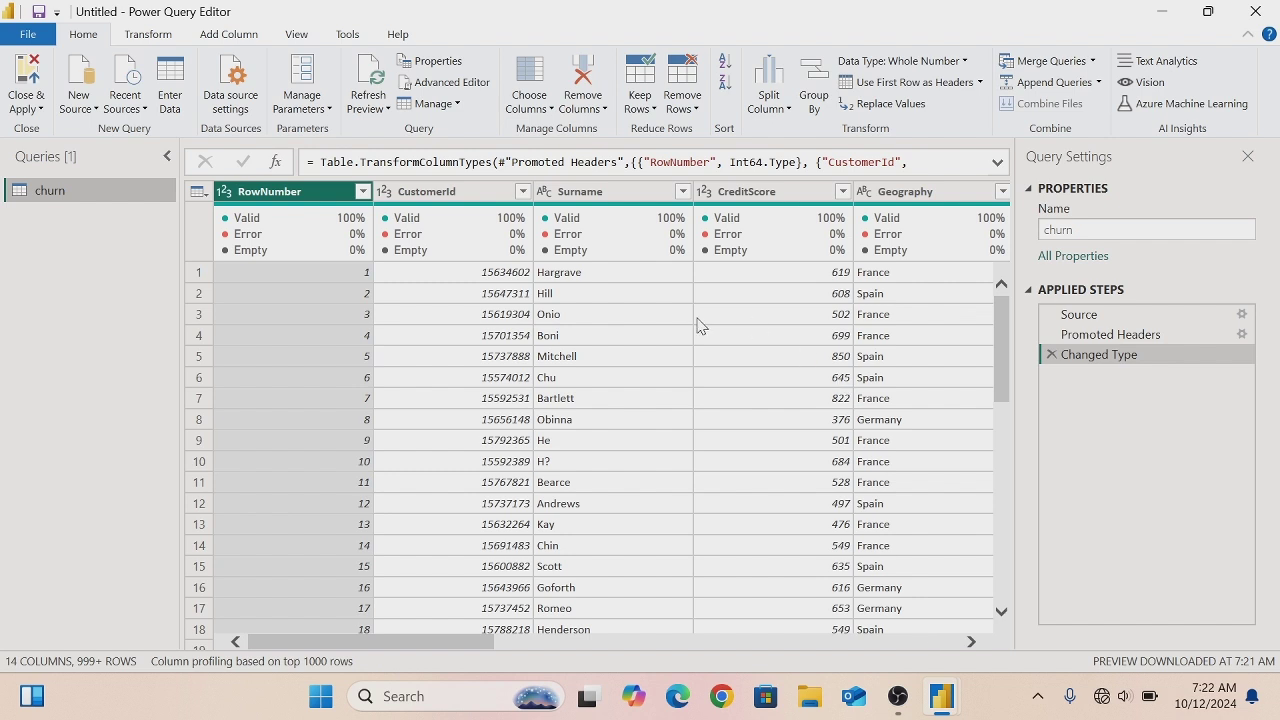
# - Count the rows of the churn table, and delete the Counted Rows step from the applied steps
pyautogui.click(146, 33)
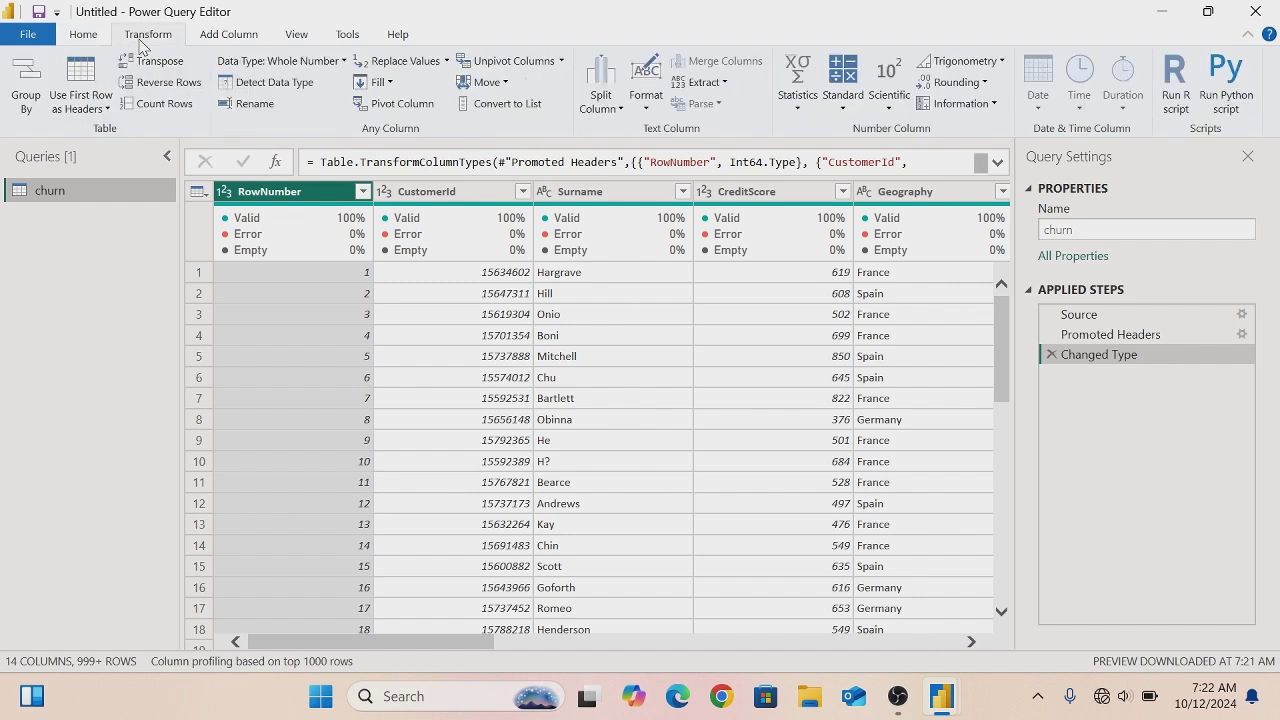
pyautogui.click(158, 104)
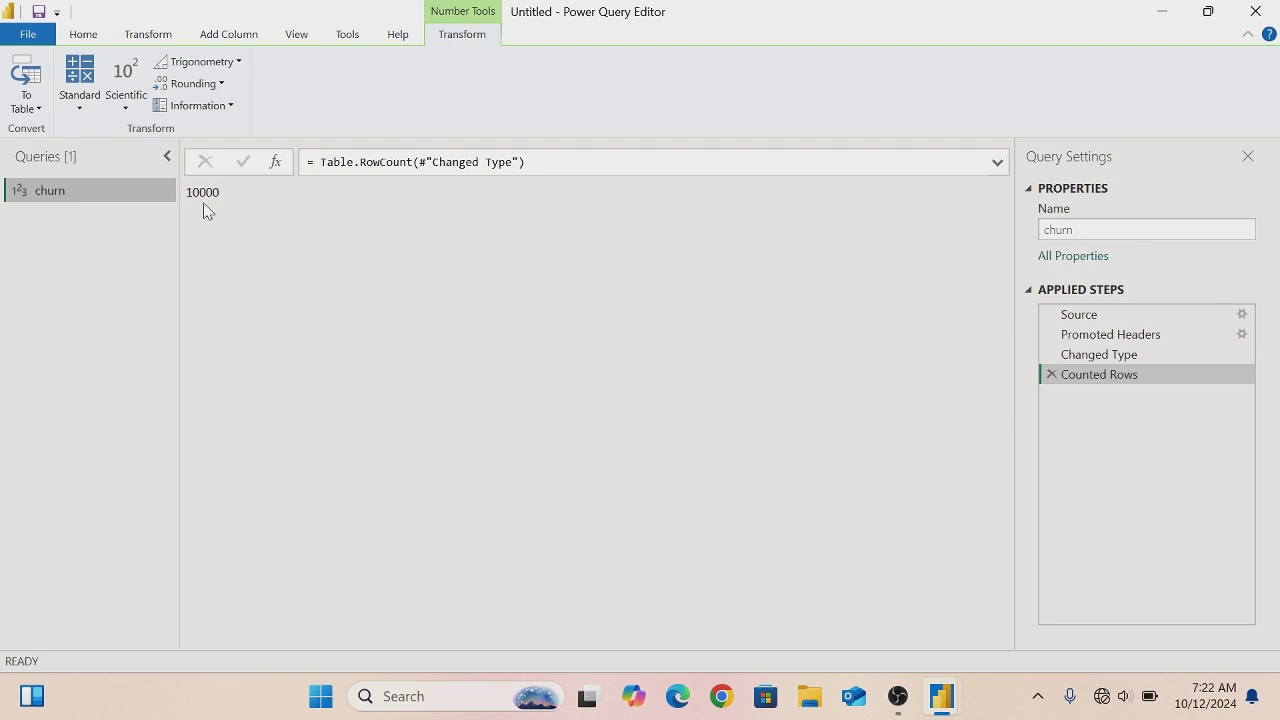
pyautogui.click(1050, 375)
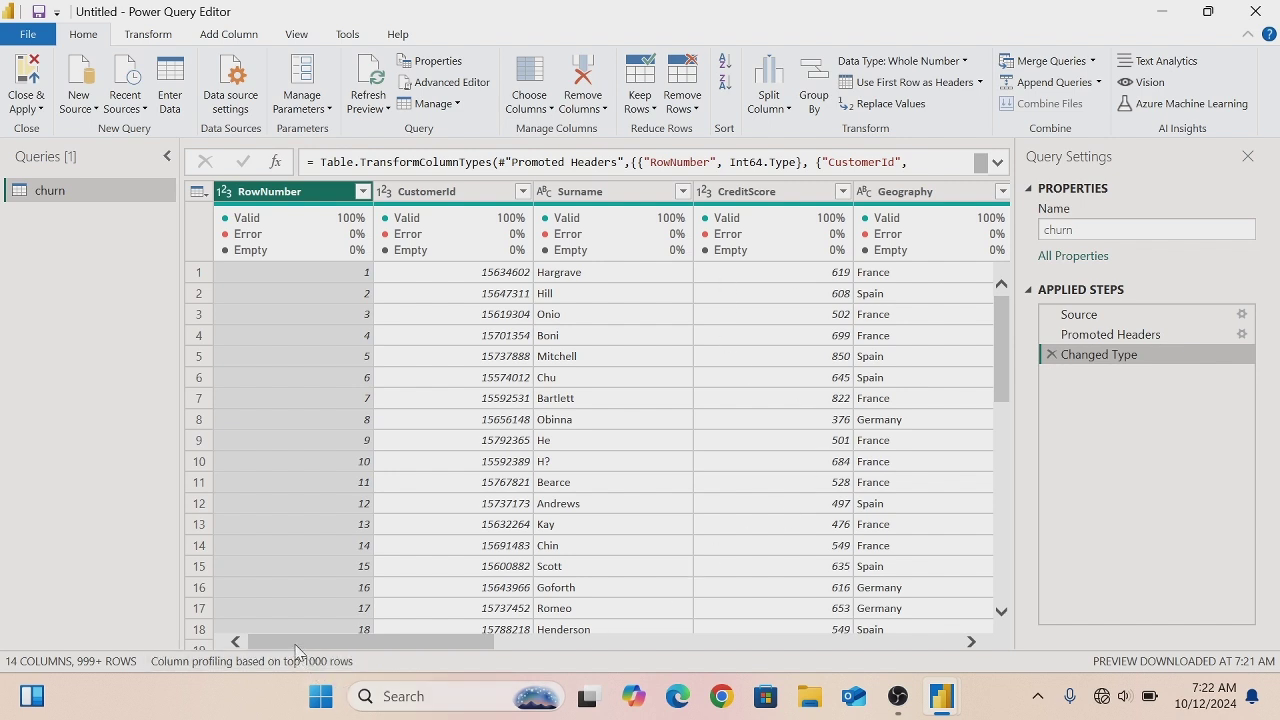
# - Remove the HasCrCard, IsActiveMember and EstimatedSalary columns from the churn query
pyautogui.moveTo(300, 645); pyautogui.dragTo(787, 651)
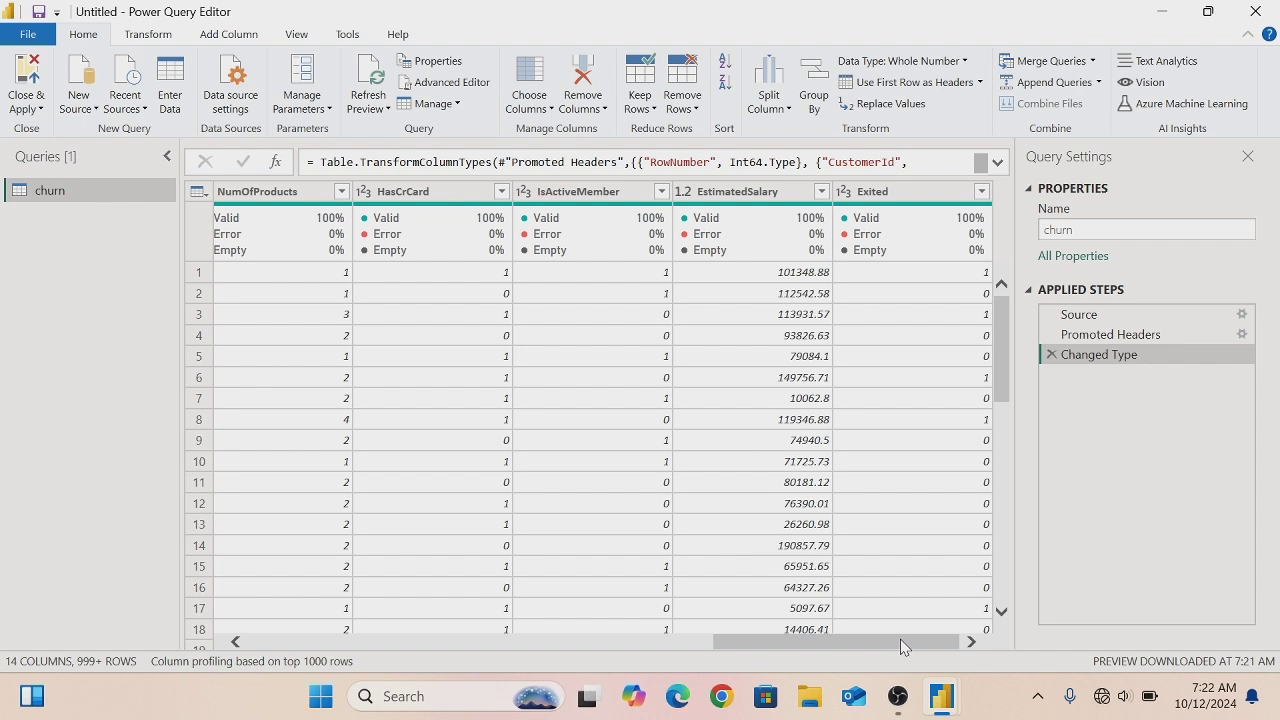
pyautogui.moveTo(903, 647); pyautogui.dragTo(94, 634)
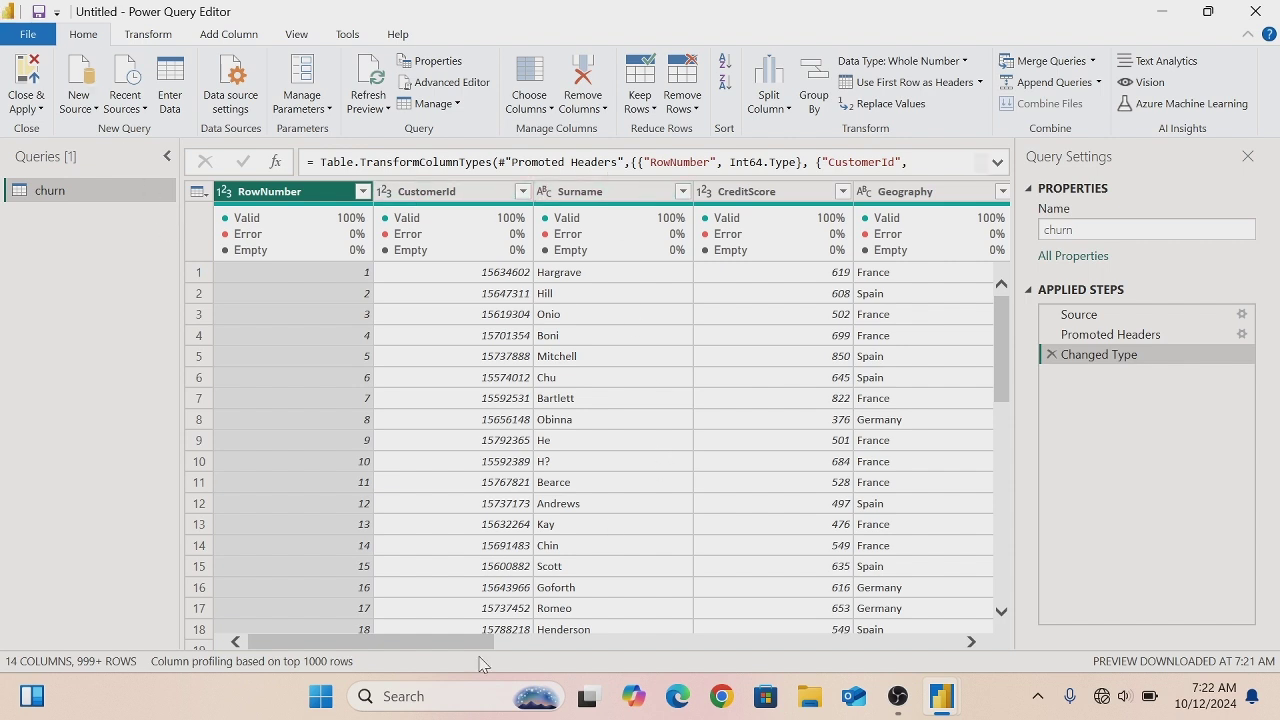
pyautogui.moveTo(467, 651); pyautogui.dragTo(840, 655)
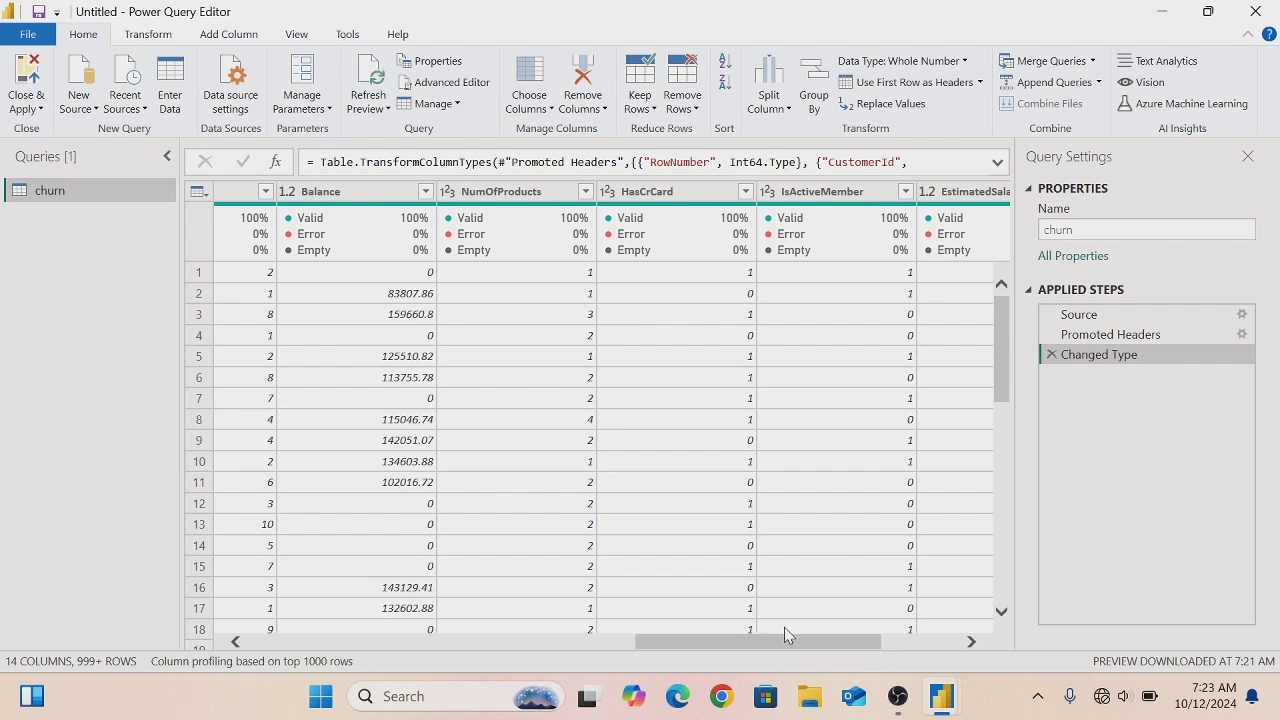
pyautogui.moveTo(757, 648); pyautogui.dragTo(879, 643)
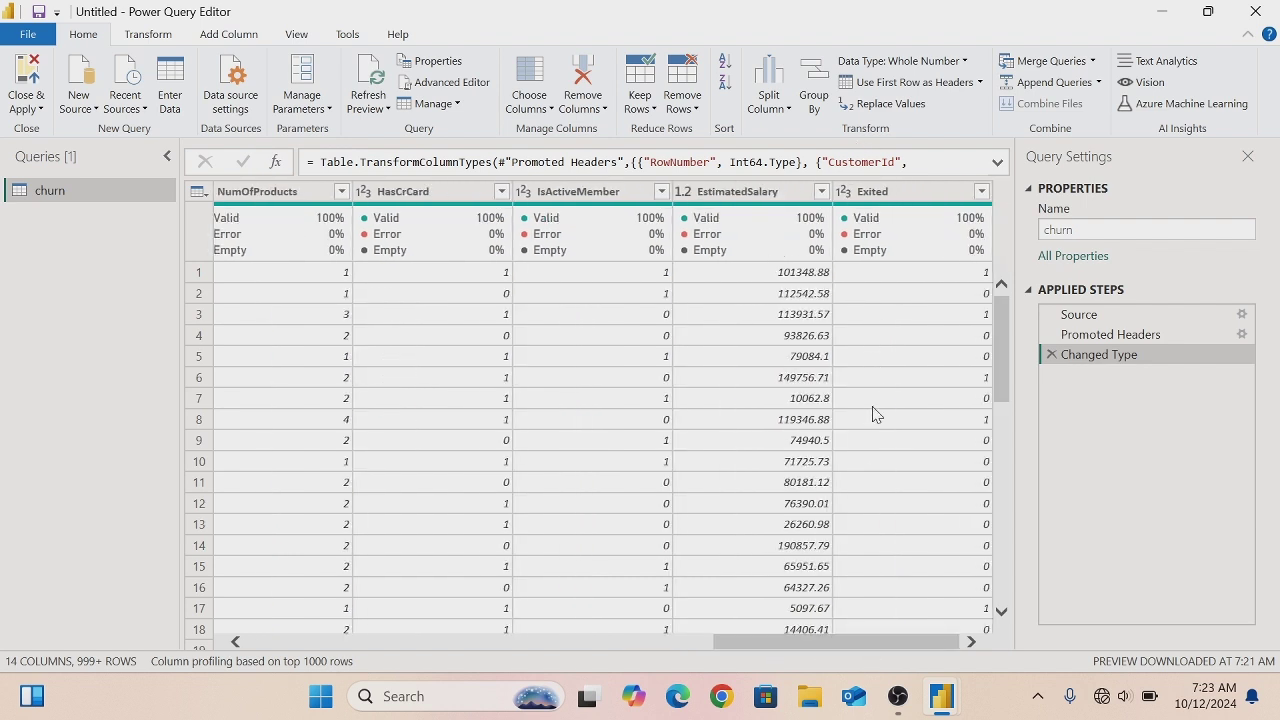
pyautogui.moveTo(805, 644); pyautogui.dragTo(777, 650)
pyautogui.click(522, 196)
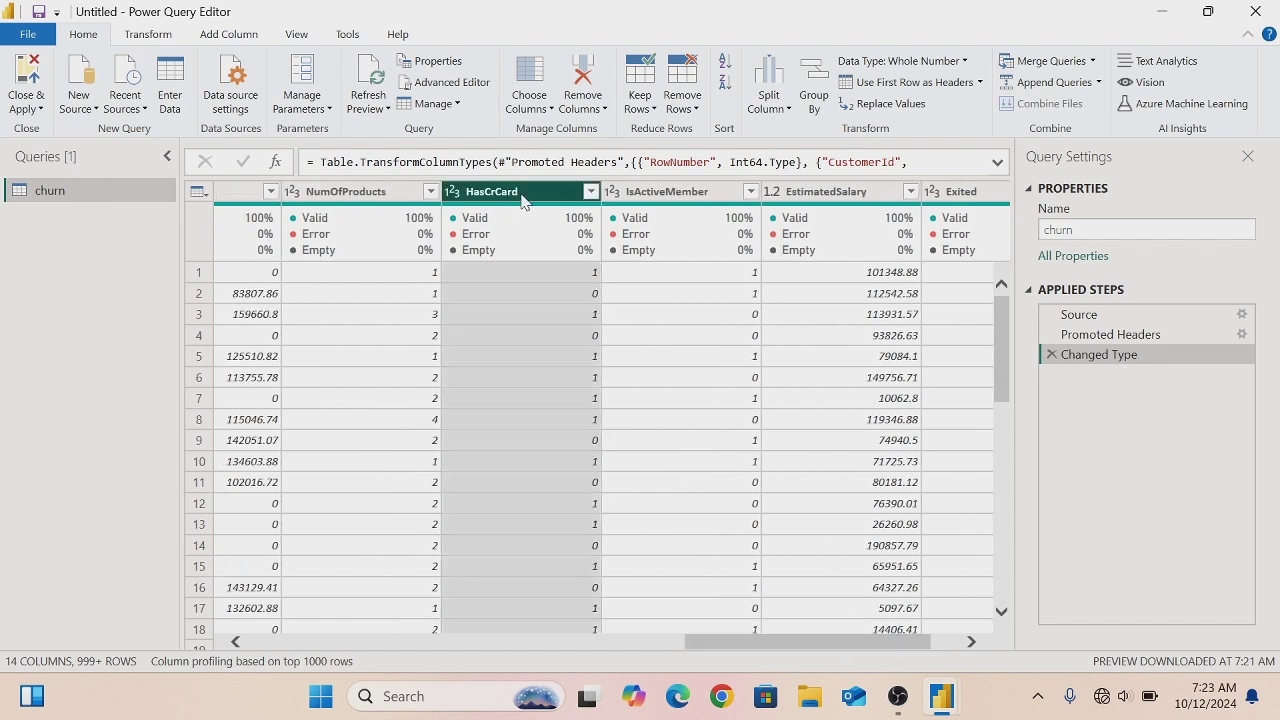
pyautogui.keyDown('shift'); pyautogui.click(847, 200); pyautogui.keyUp('shift')
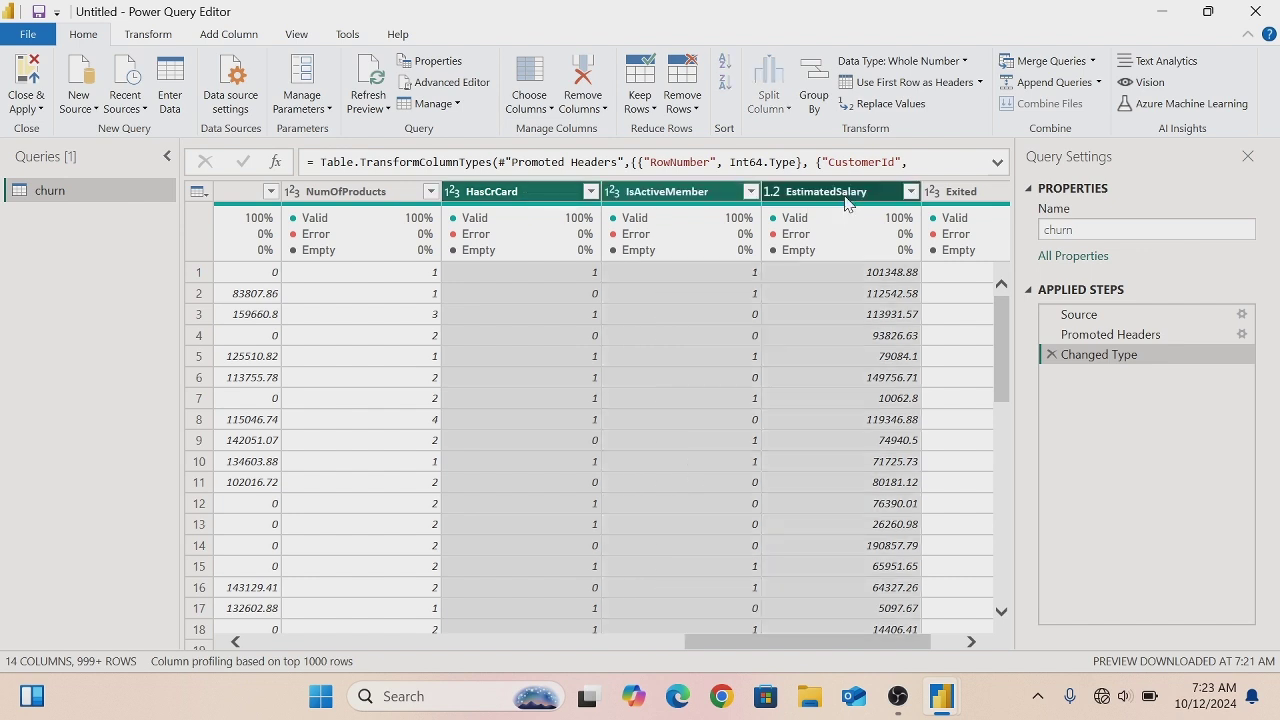
pyautogui.rightClick(847, 200)
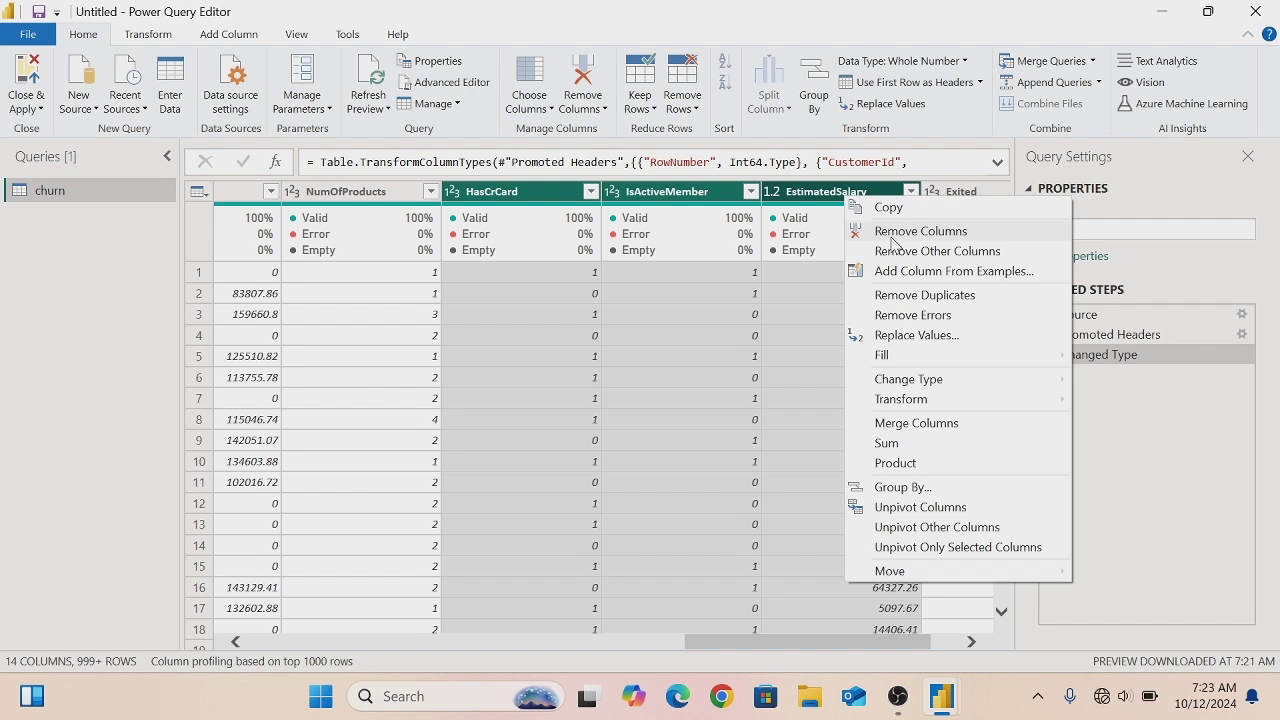
pyautogui.click(893, 238)
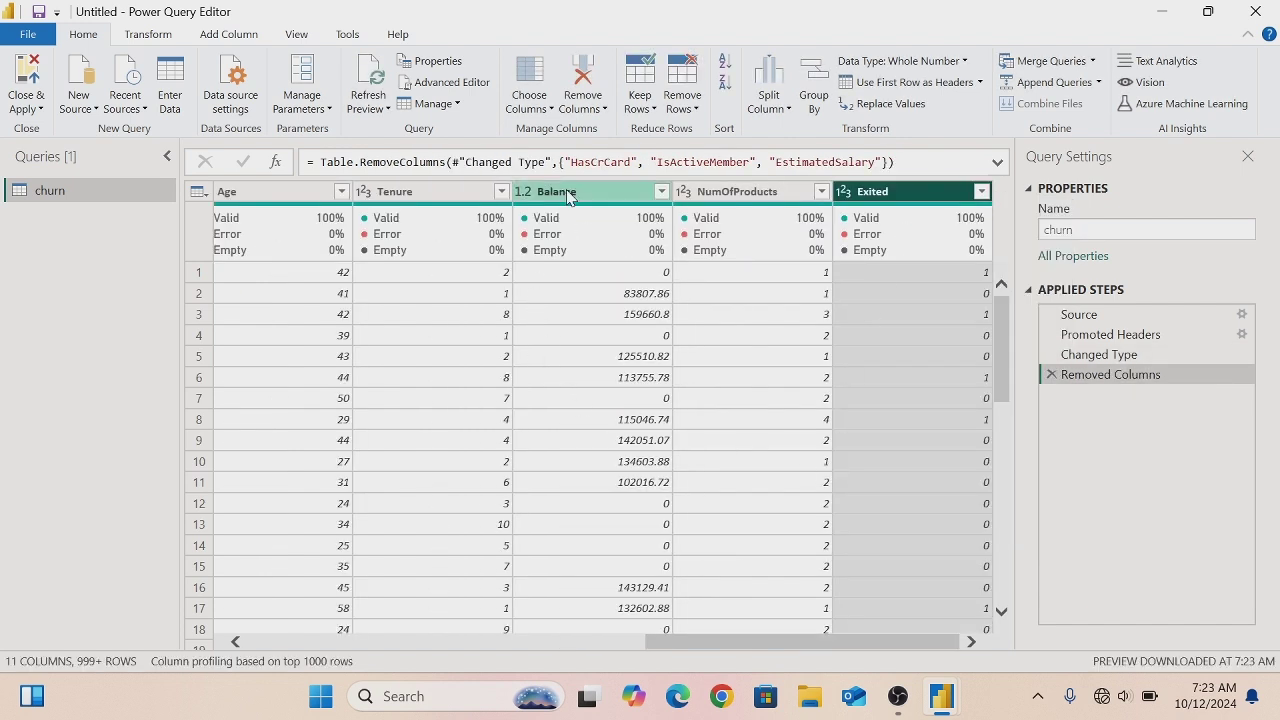
# - Remove the Balance, RowNumber and Surname columns from the churn query
pyautogui.rightClick(567, 196)
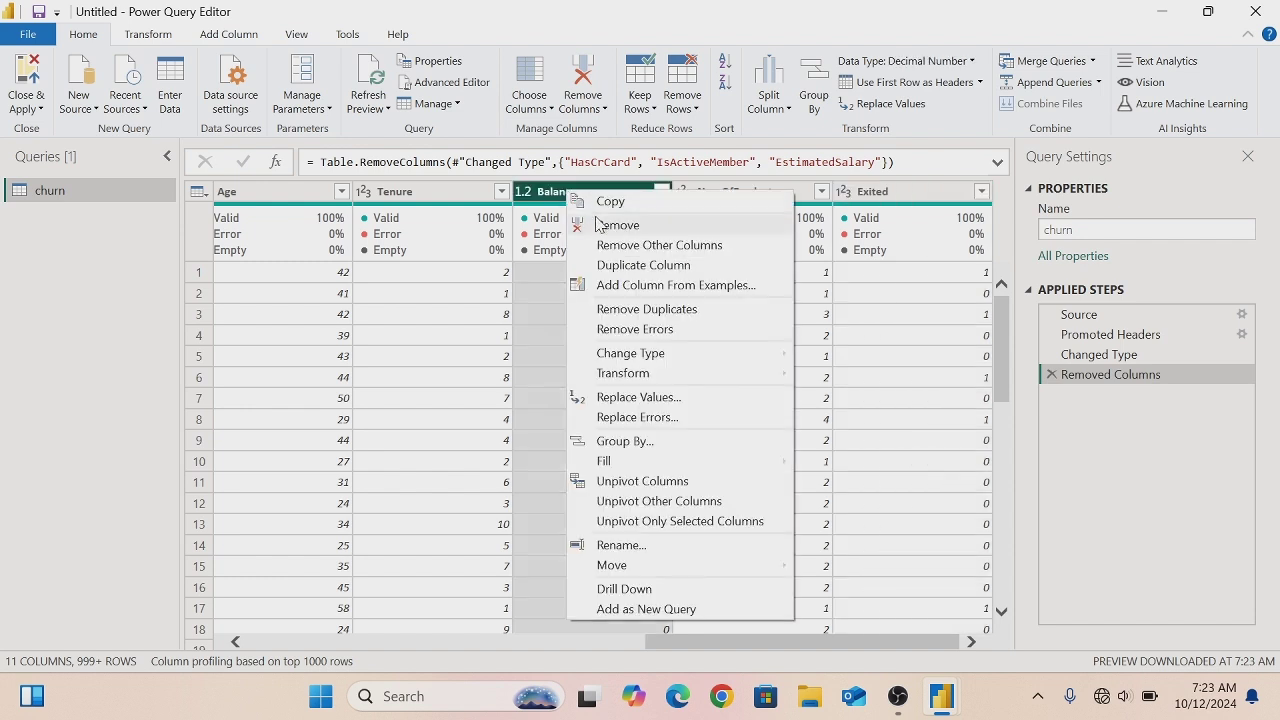
pyautogui.press('Escape')
pyautogui.press('Delete')
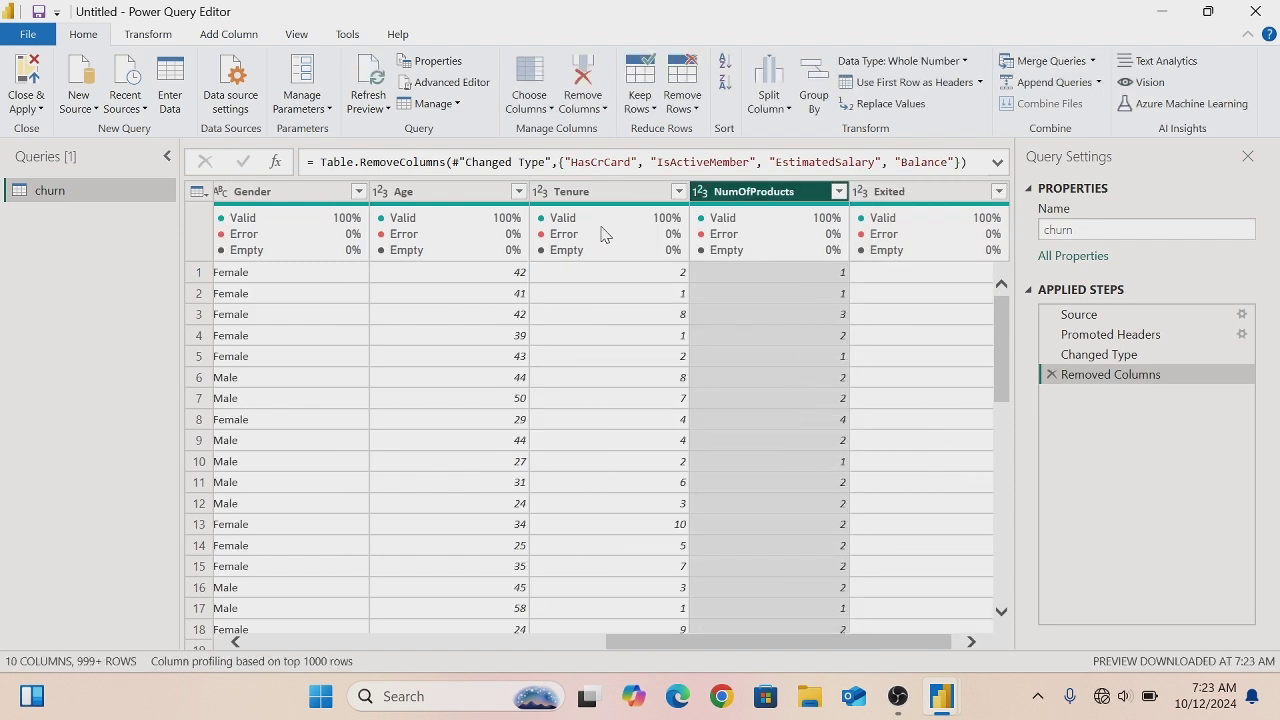
pyautogui.moveTo(633, 650); pyautogui.dragTo(200, 649)
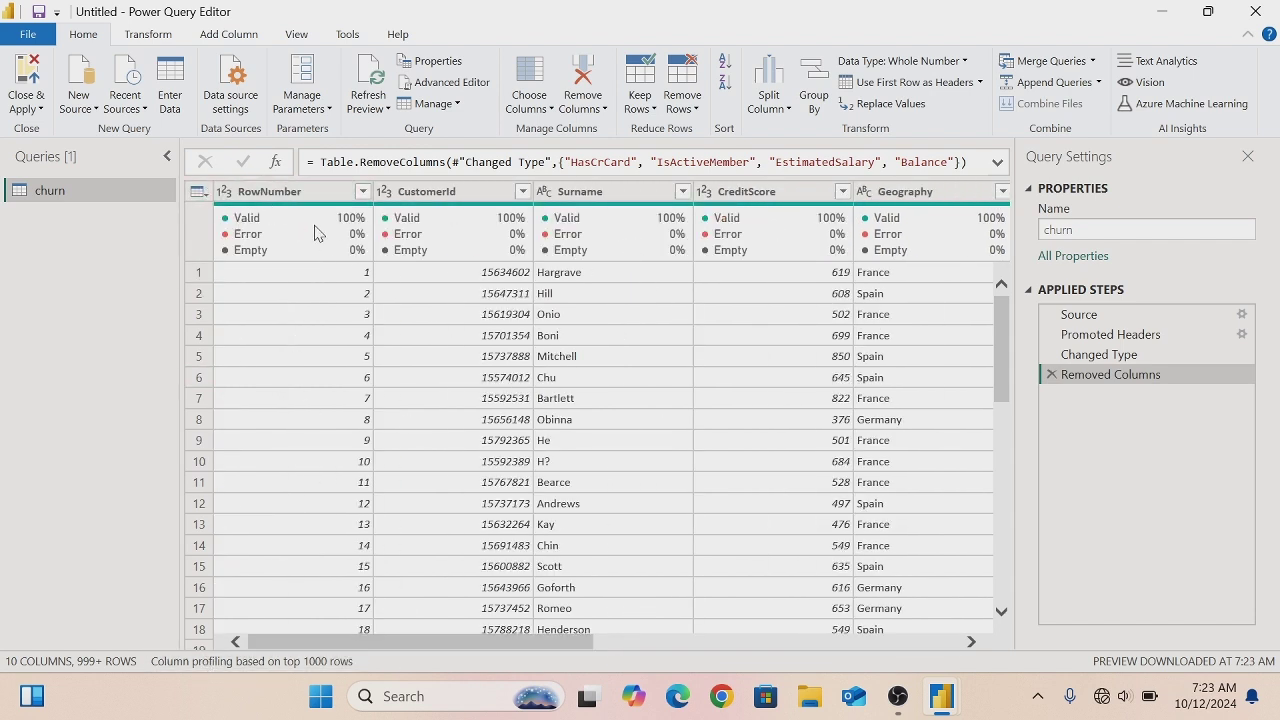
pyautogui.rightClick(288, 199)
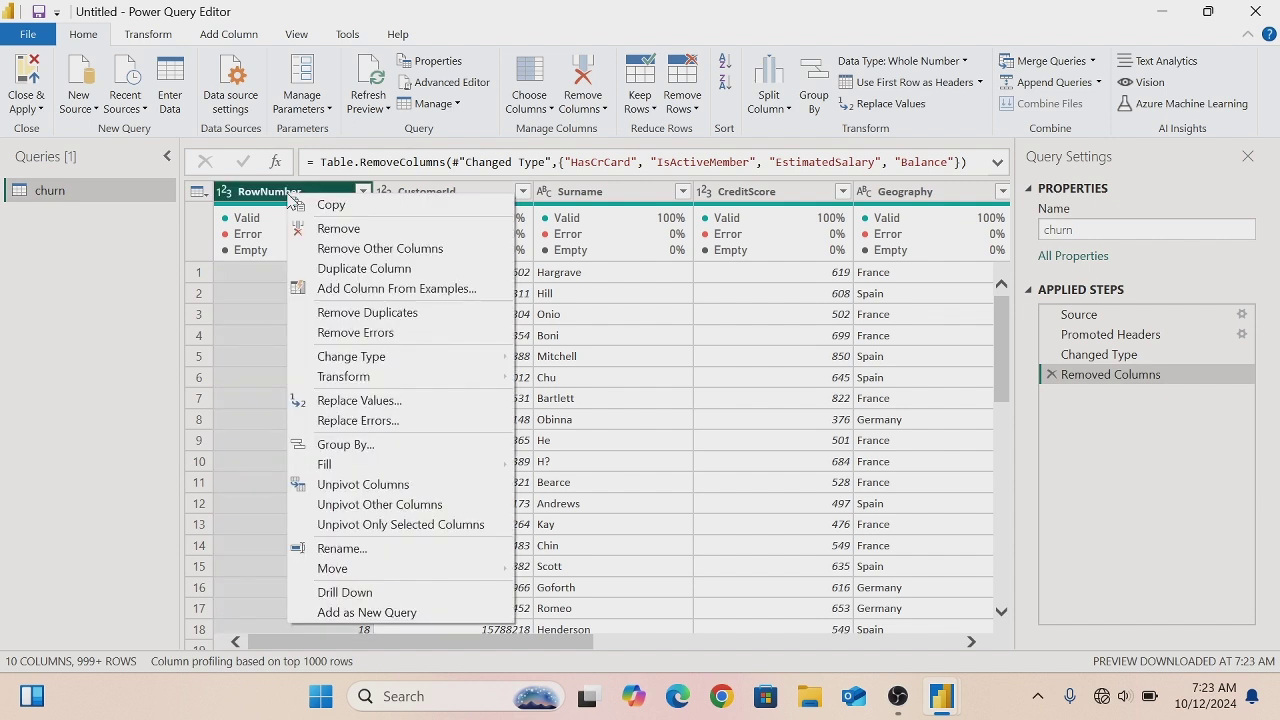
pyautogui.click(320, 229)
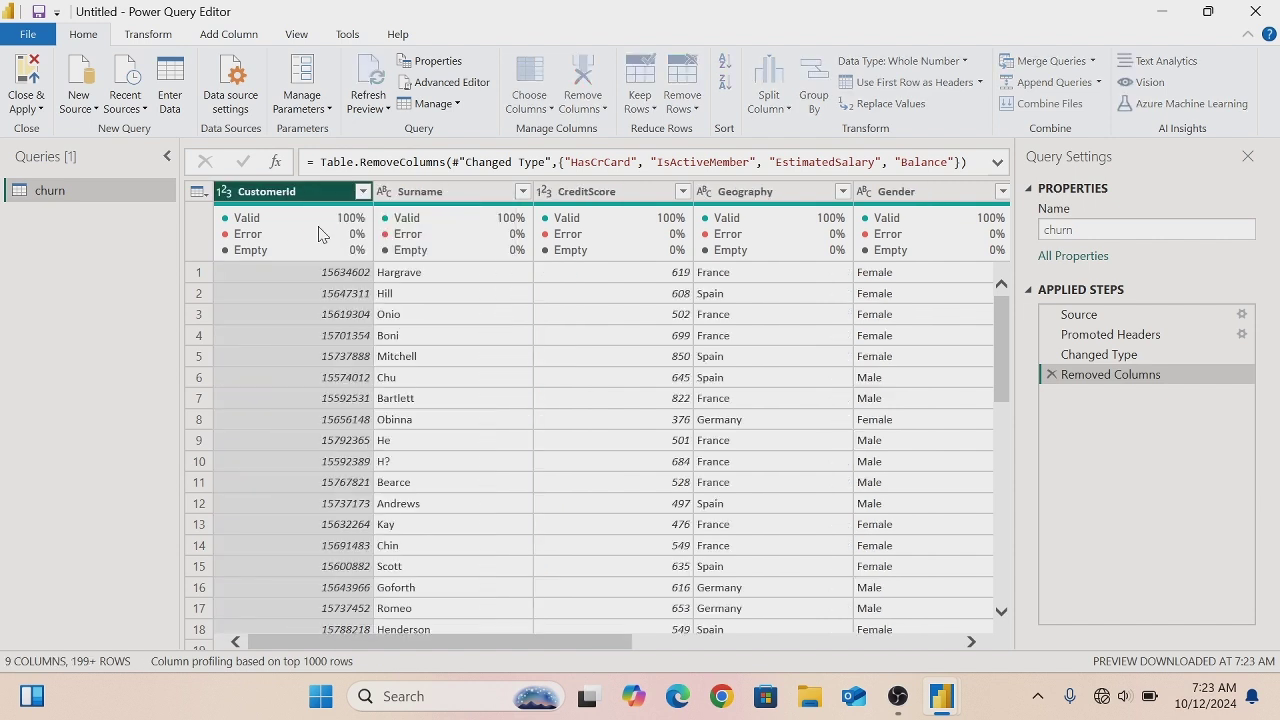
pyautogui.rightClick(453, 196)
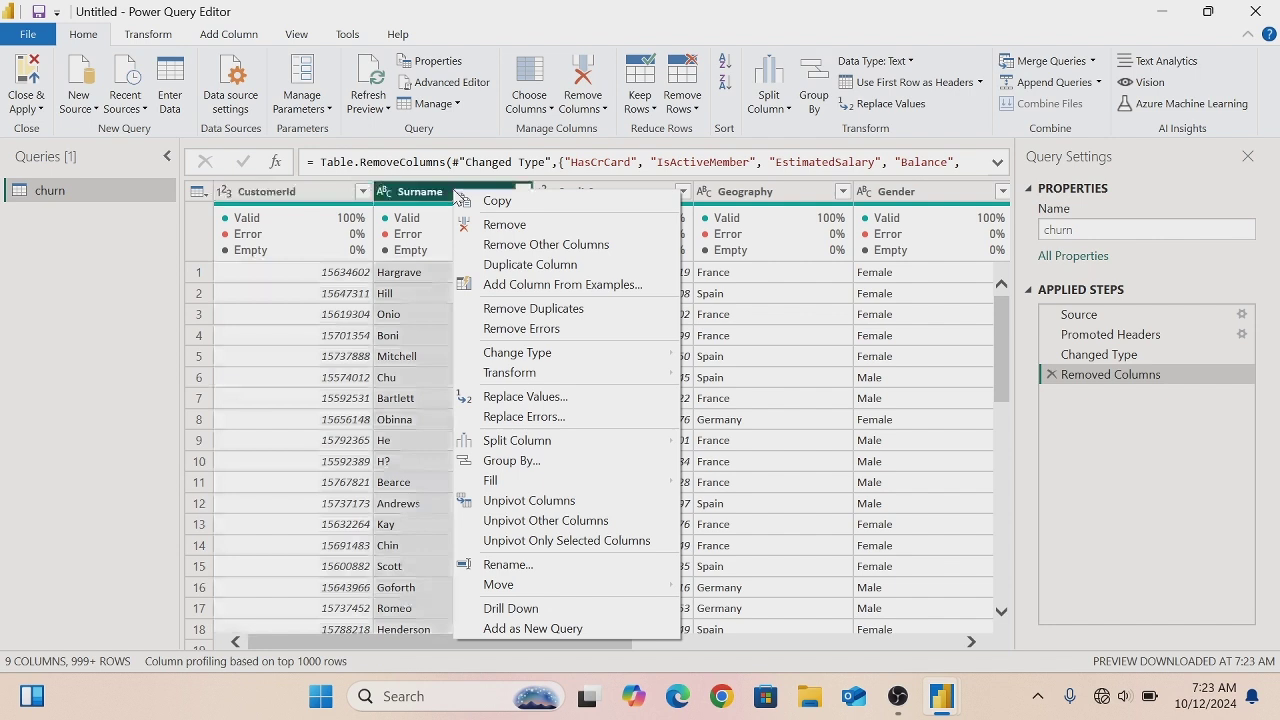
pyautogui.click(491, 224)
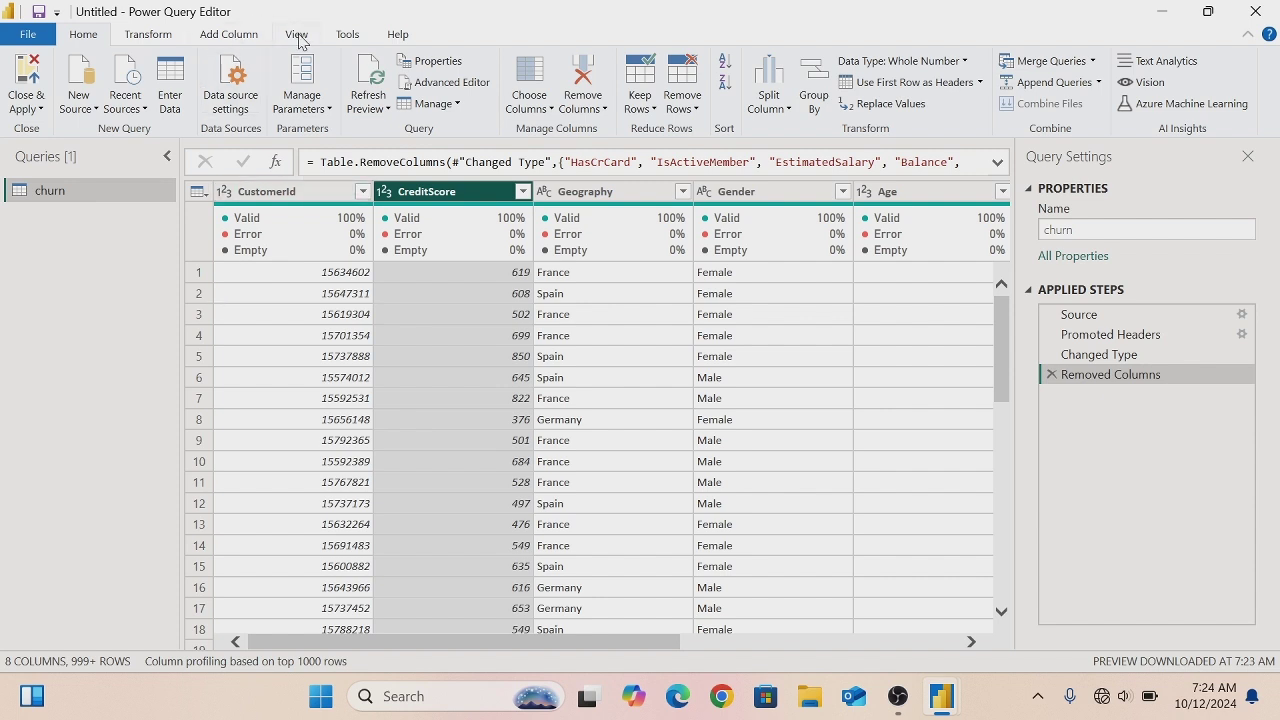
# - Examine the column profile statistics of CreditScore and CustomerId, and hide the column profile again
pyautogui.click(297, 36)
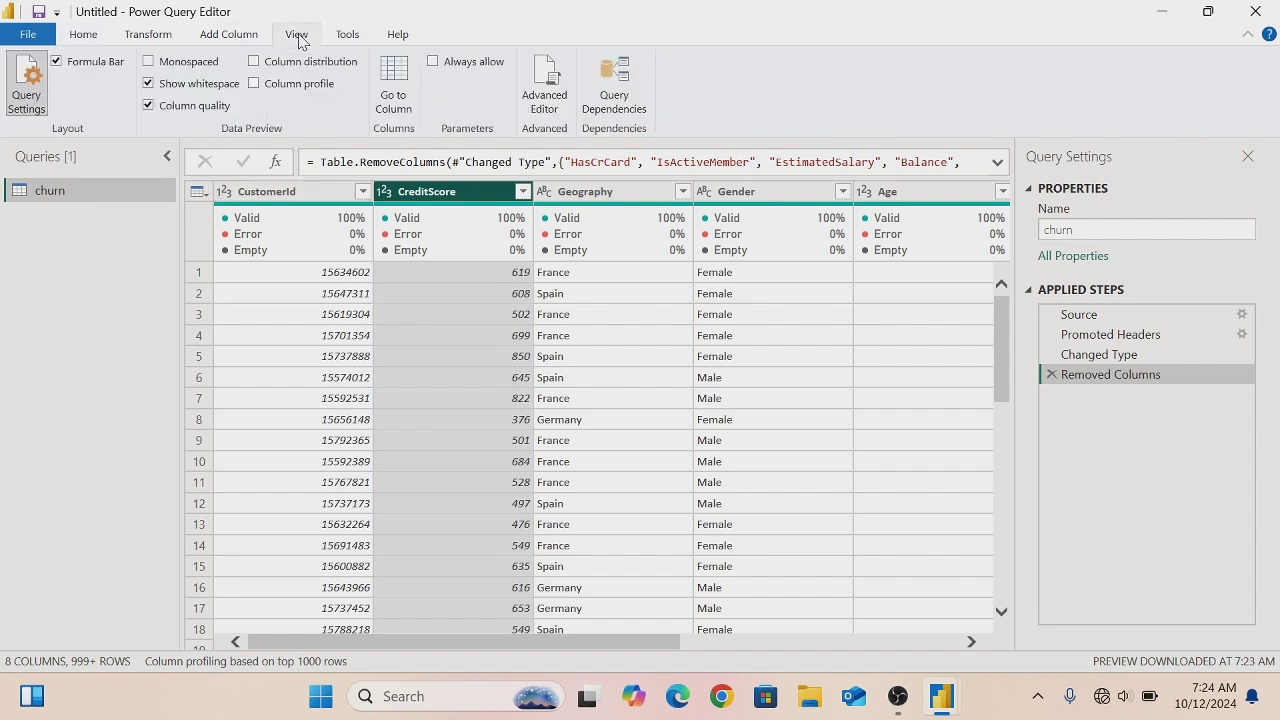
pyautogui.click(255, 85)
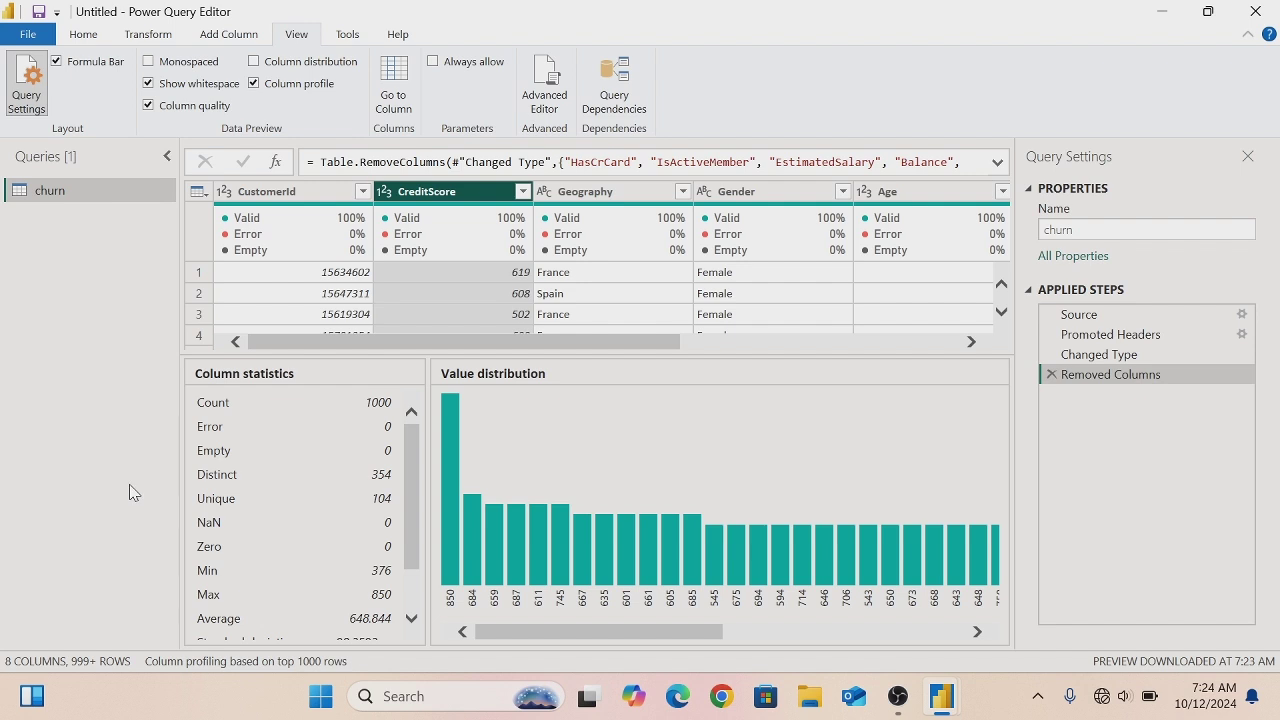
pyautogui.click(254, 86)
pyautogui.click(260, 192)
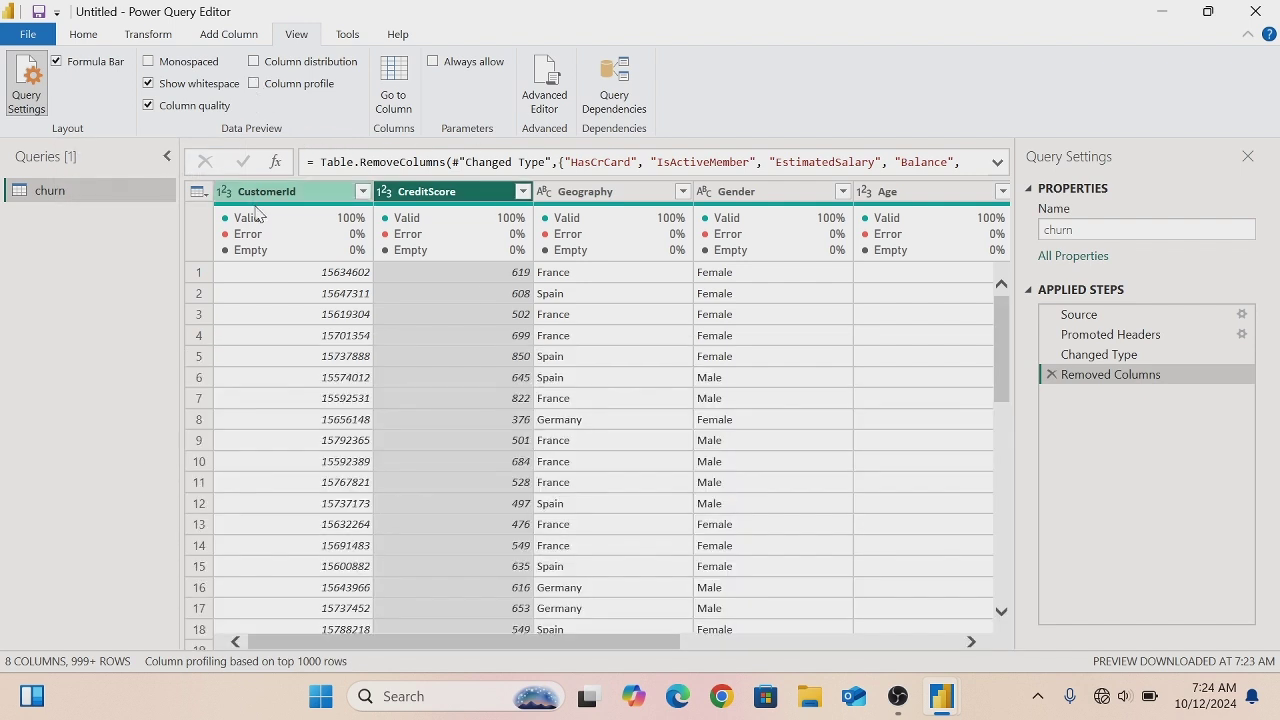
pyautogui.click(254, 84)
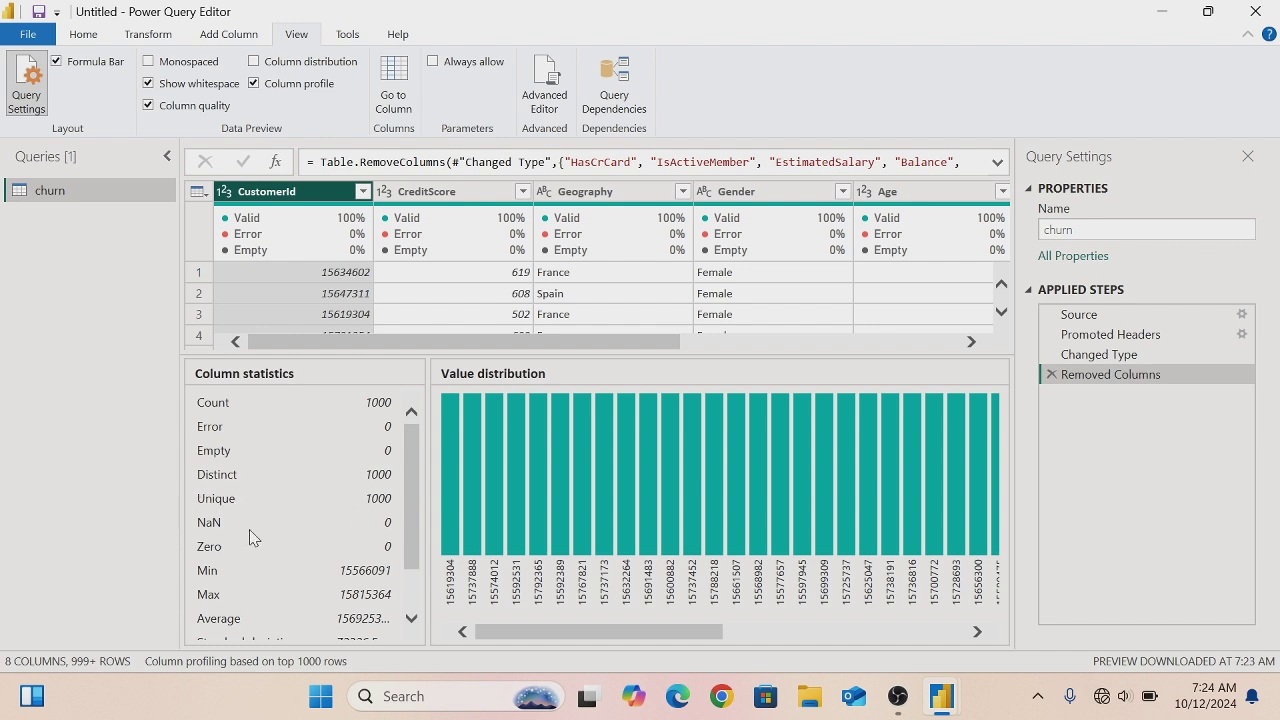
pyautogui.click(255, 85)
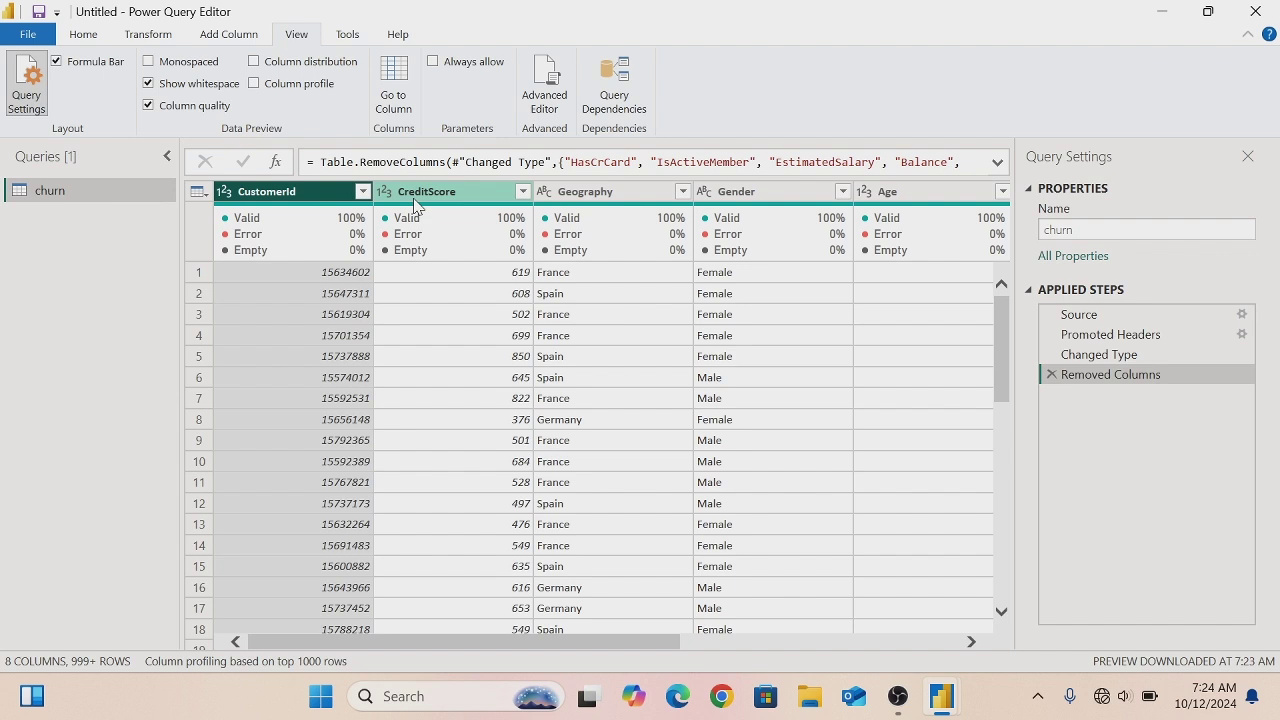
# - Load the complete list of CreditScore filter values, review it from lowest to highest, and apply the filter with all values selected
pyautogui.click(522, 192)
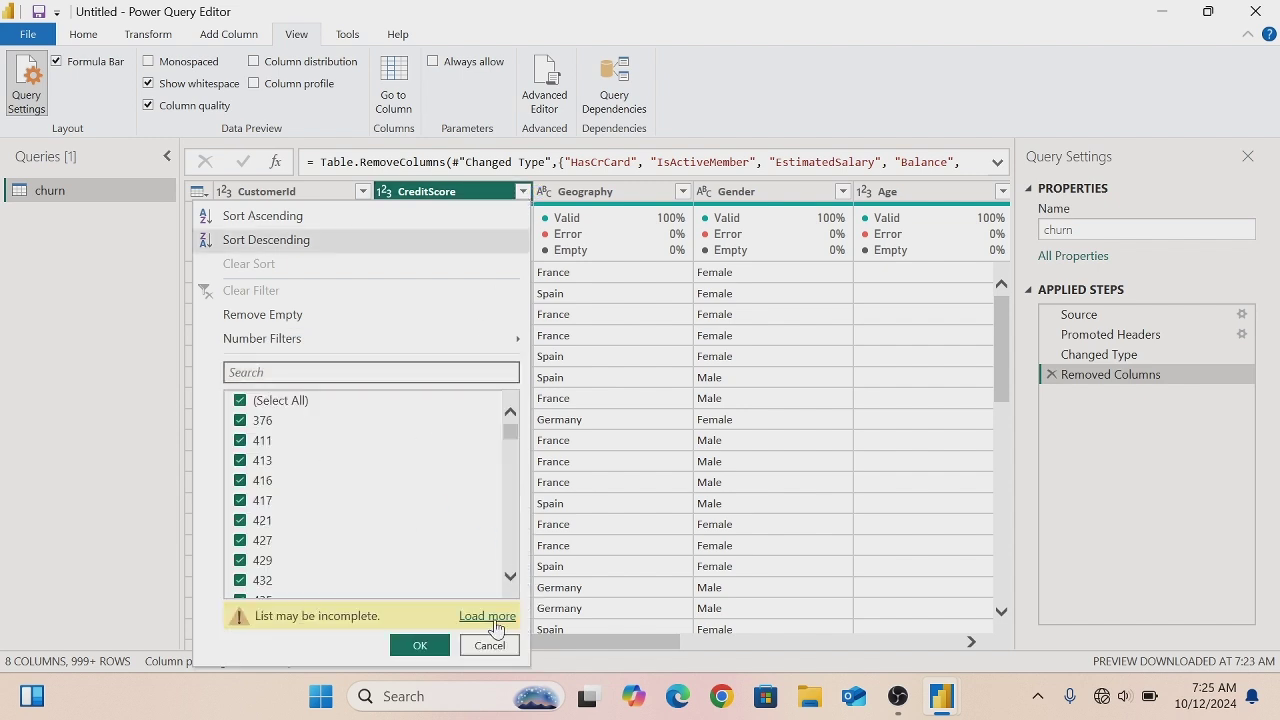
pyautogui.click(487, 616)
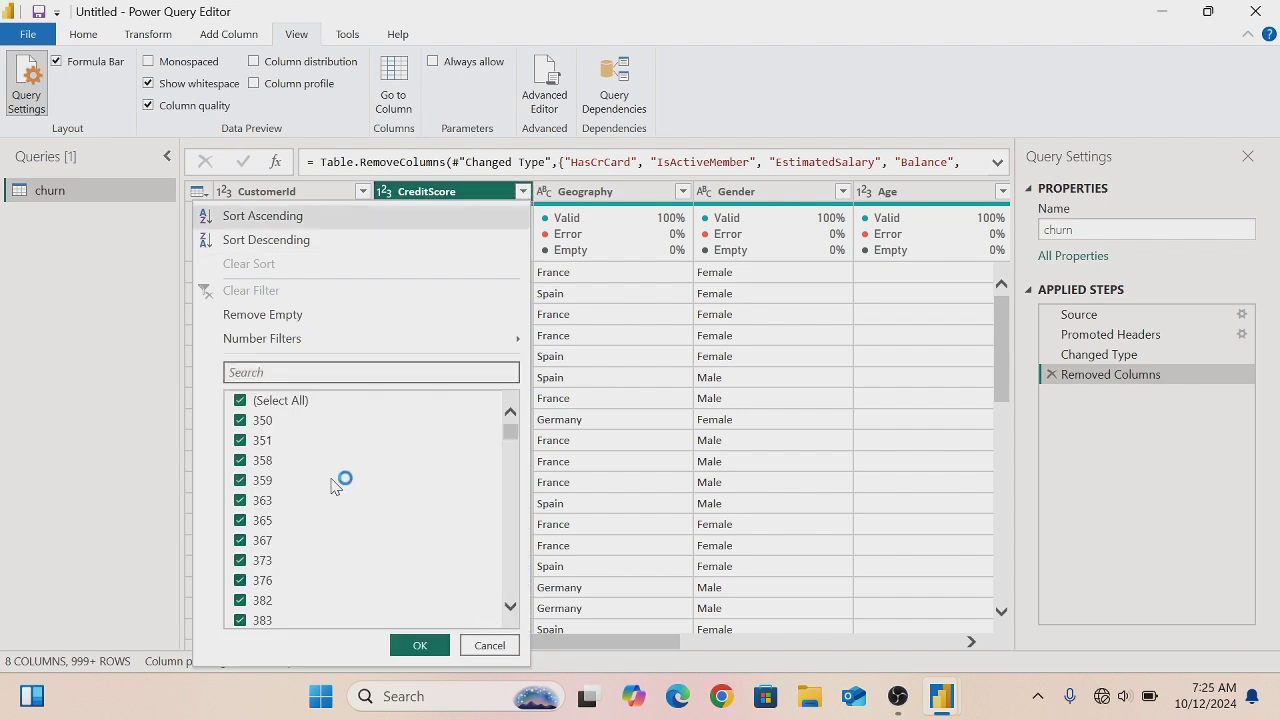
pyautogui.moveTo(510, 431); pyautogui.dragTo(530, 645)
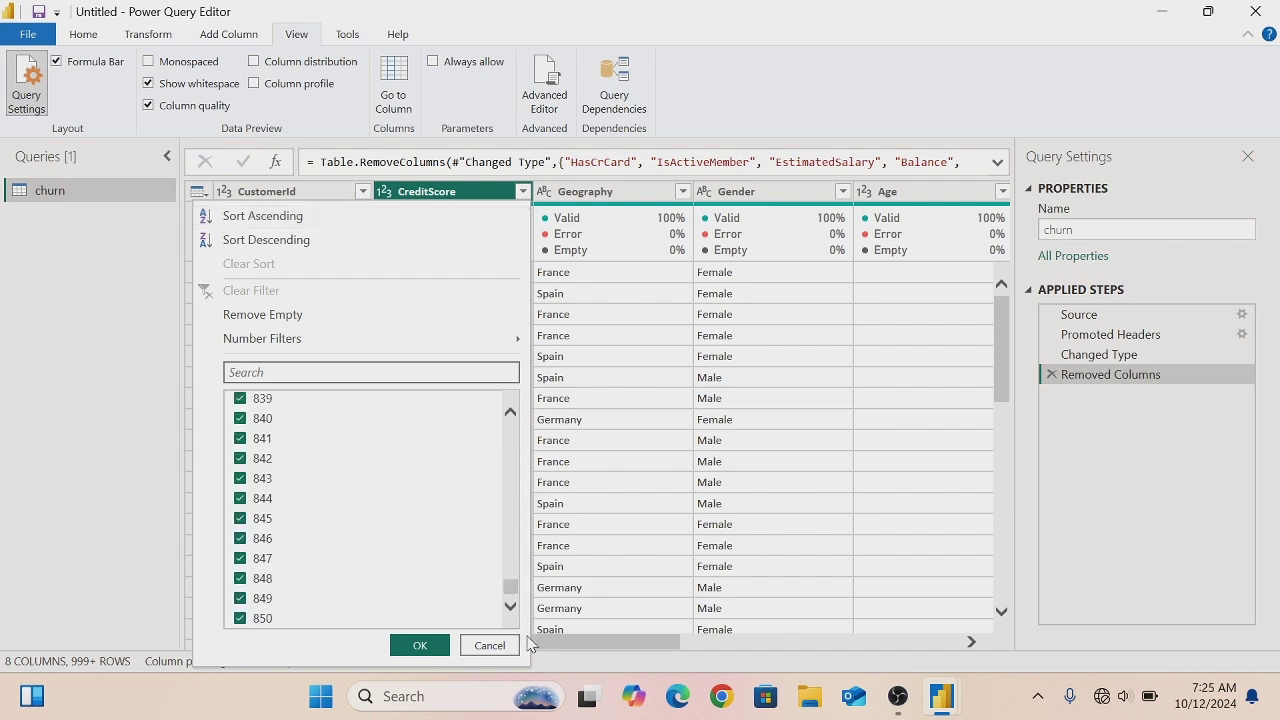
pyautogui.click(418, 645)
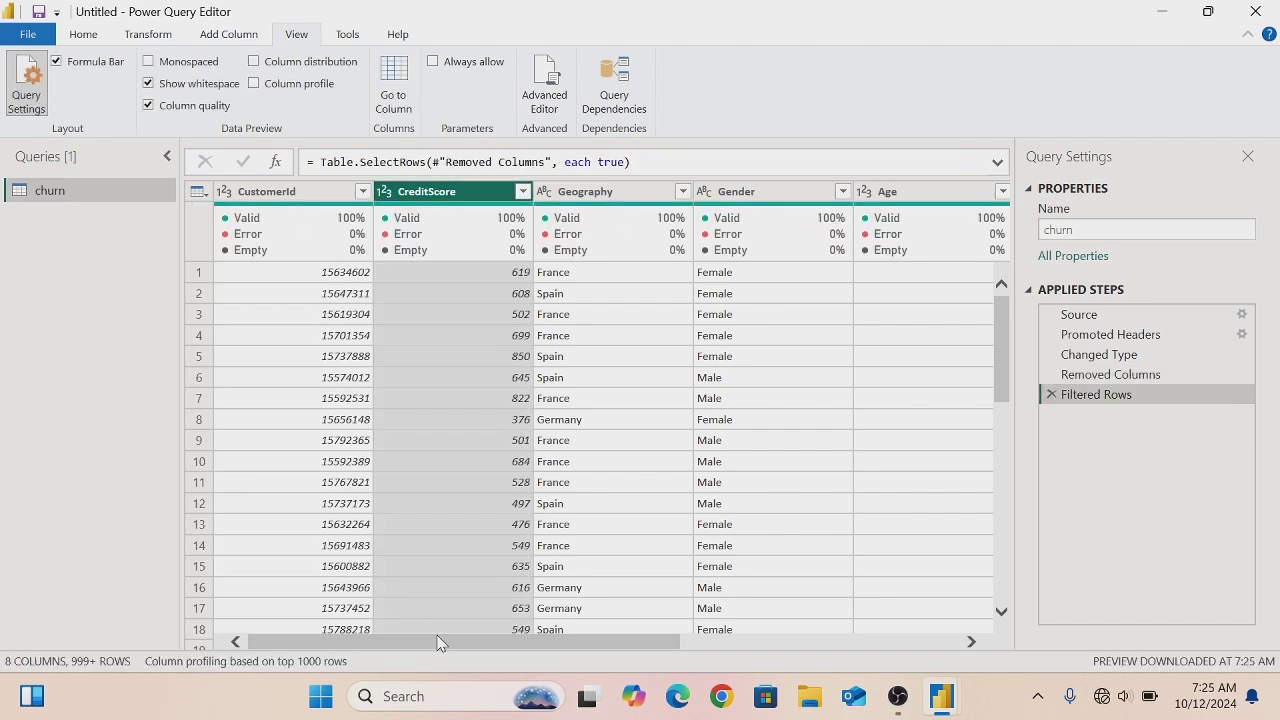
# - Start a new conditional column in the churn query and name it Credit Score Range
pyautogui.click(211, 40)
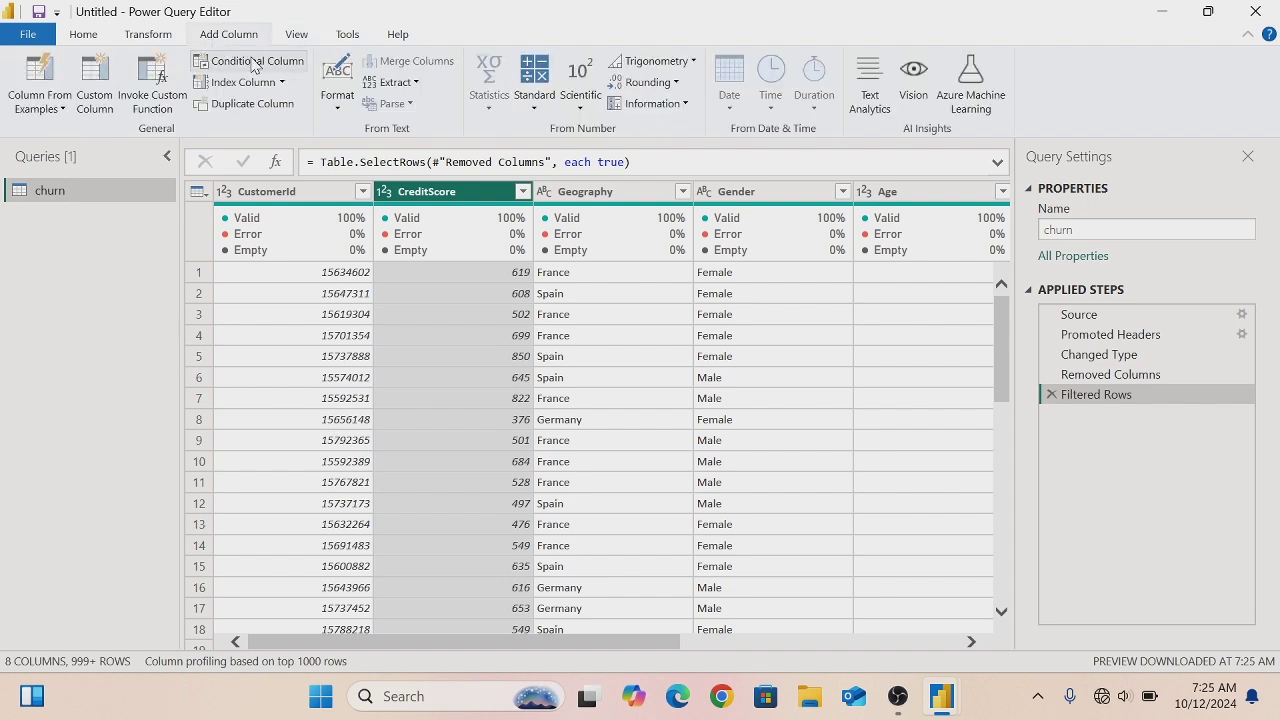
pyautogui.click(253, 64)
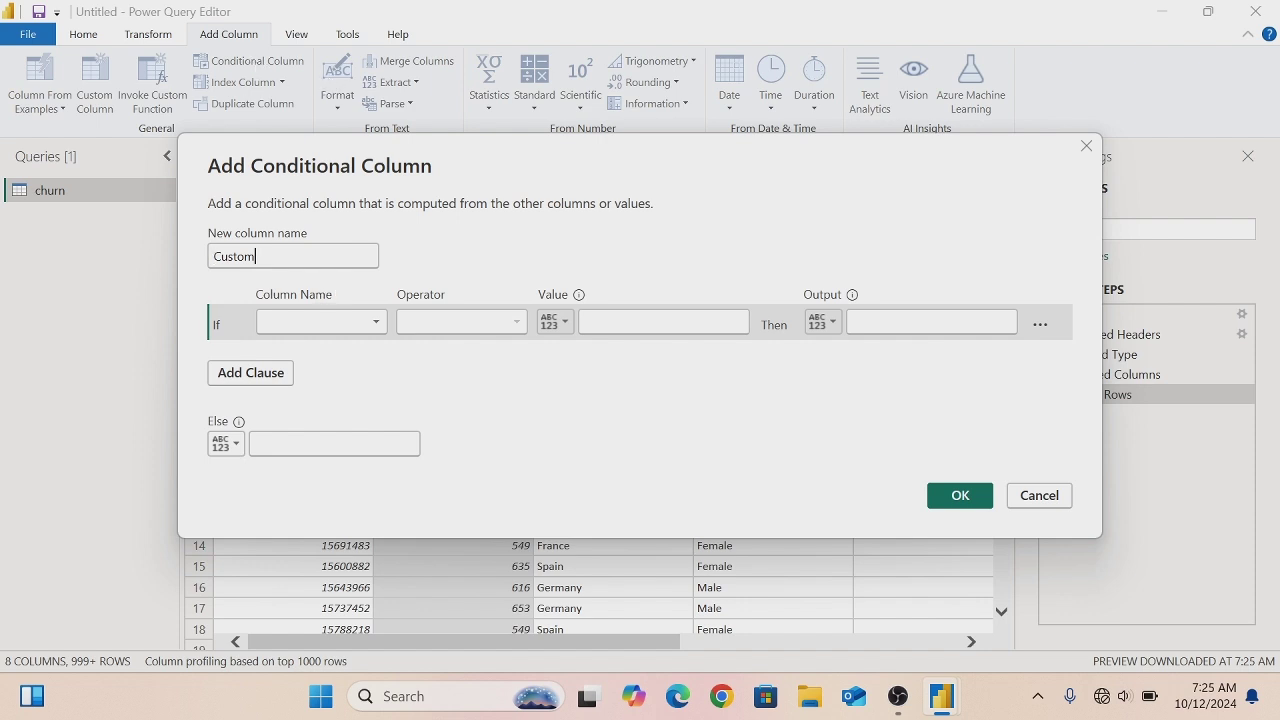
pyautogui.press('BackSpace')
pyautogui.press('BackSpace')
pyautogui.press('BackSpace')
pyautogui.press('BackSpace')
pyautogui.press('BackSpace')
pyautogui.press('BackSpace')
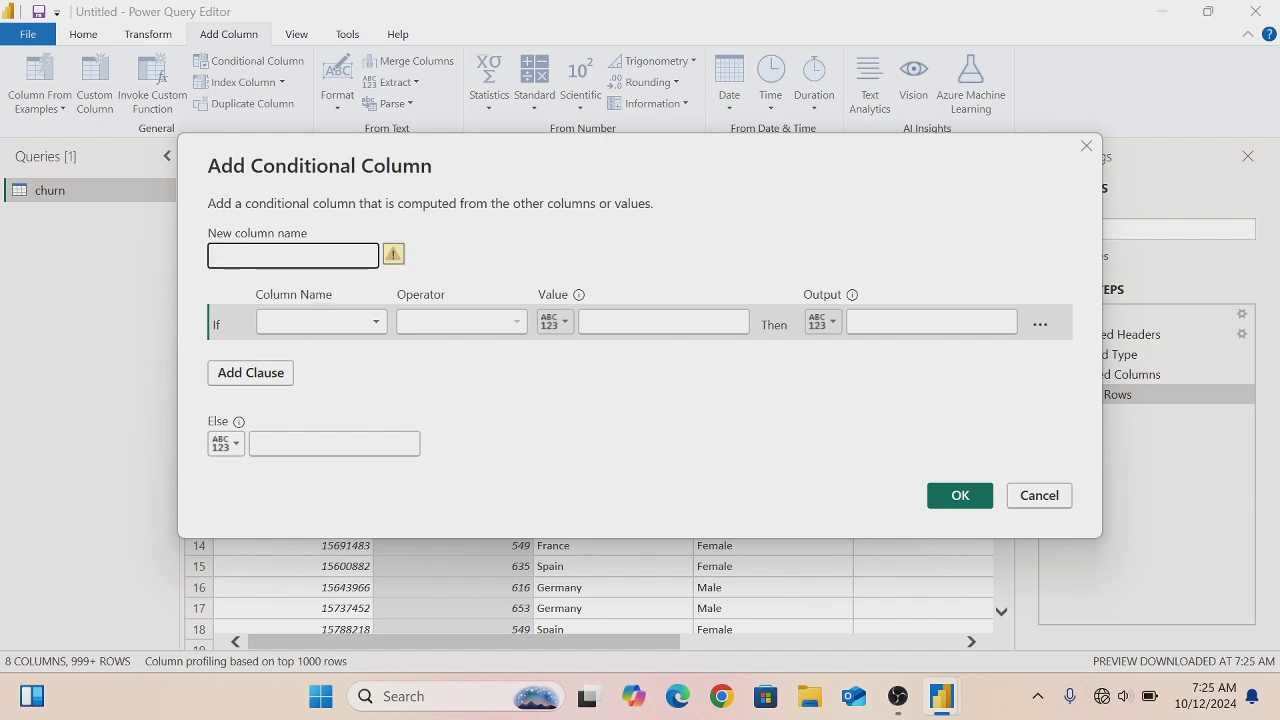
pyautogui.write('Credit Sc')
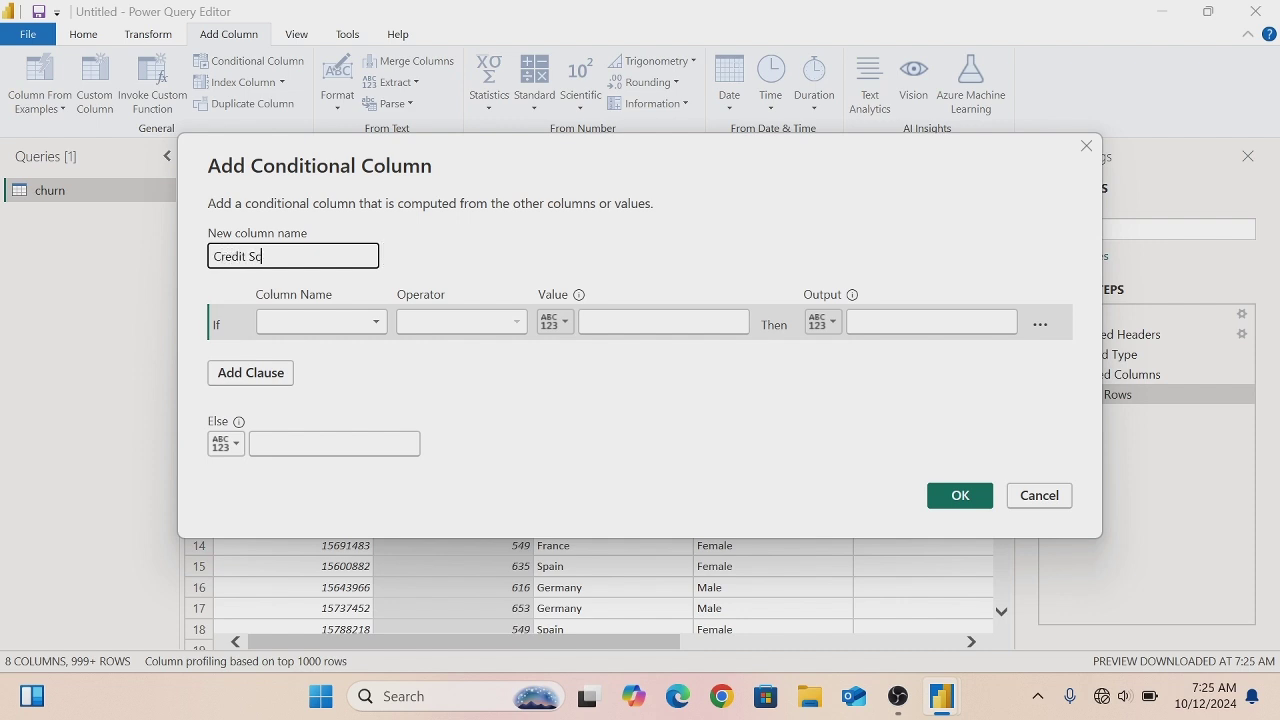
pyautogui.write('ore Range')
# - Define the first condition: if CreditScore is less than or equal to 579, output Poor
pyautogui.click(376, 325)
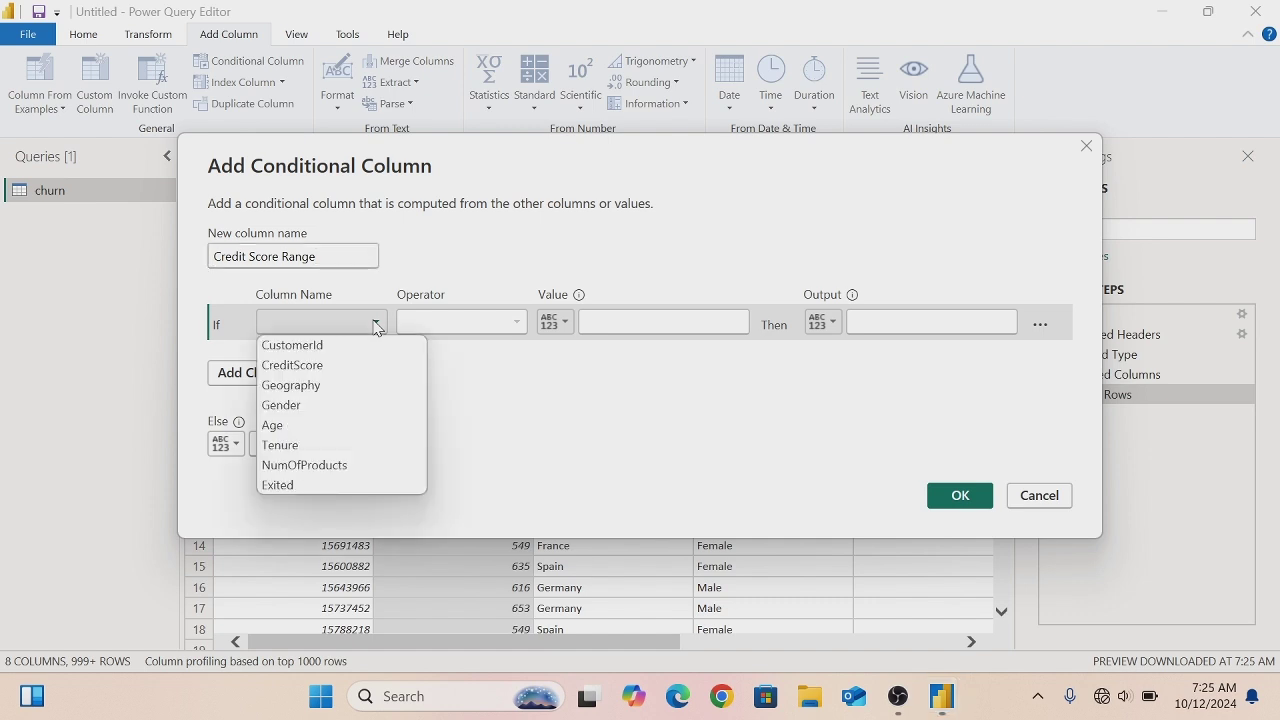
pyautogui.click(331, 365)
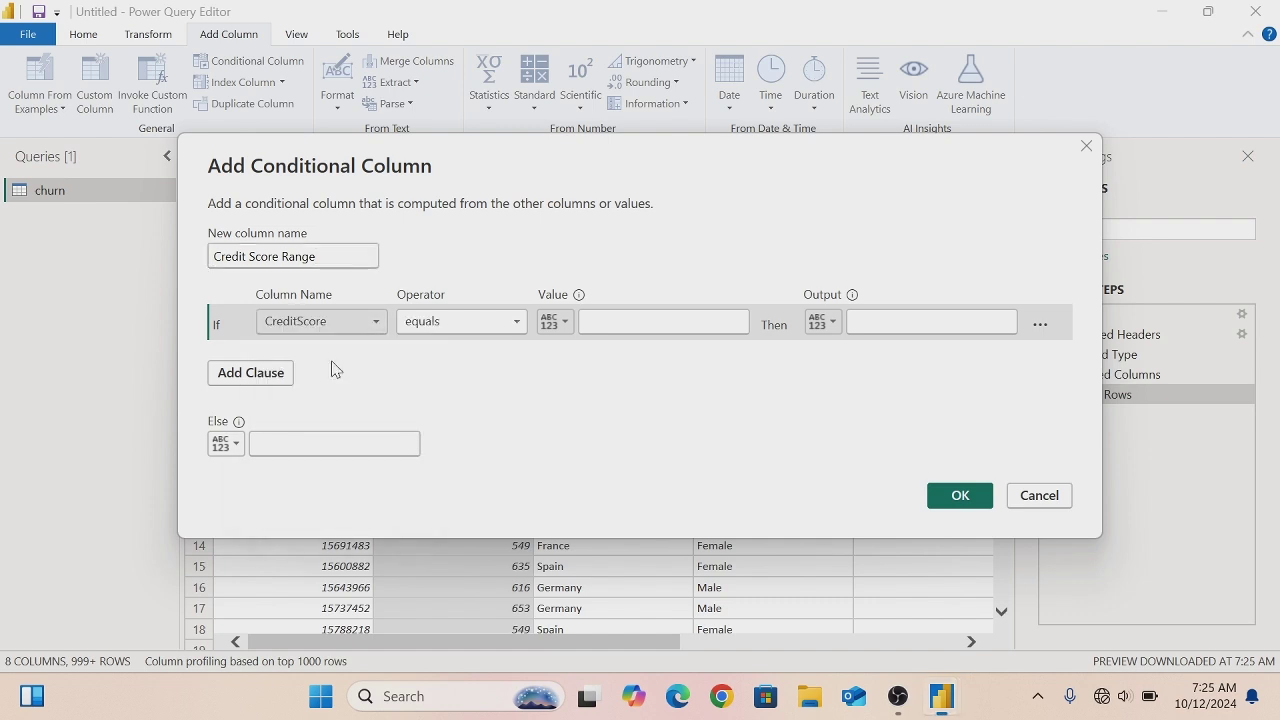
pyautogui.click(515, 323)
pyautogui.click(469, 445)
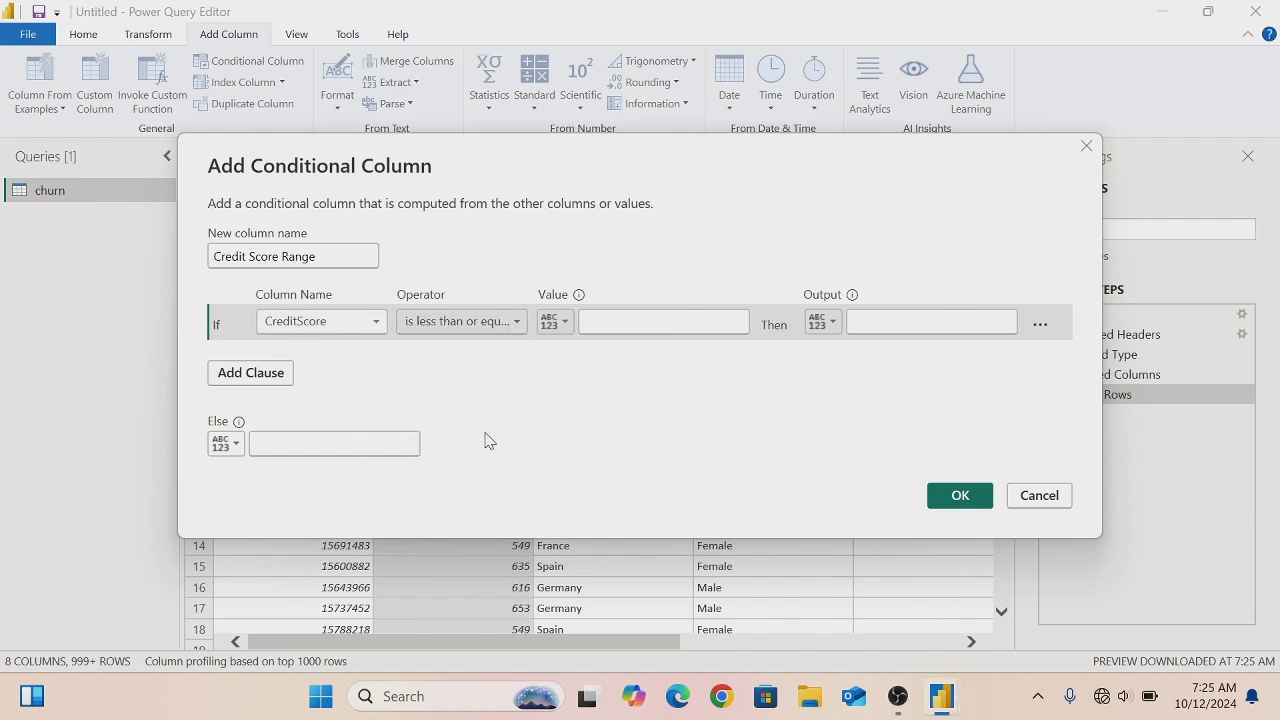
pyautogui.click(630, 322)
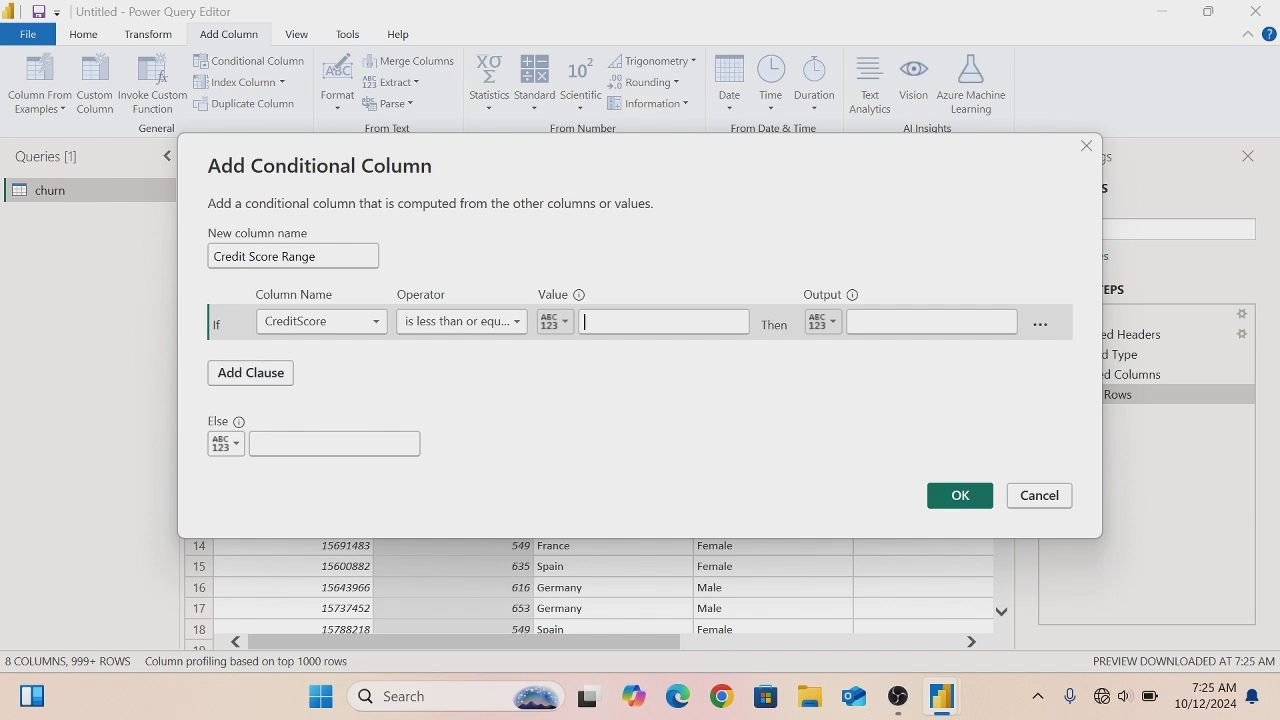
pyautogui.write('579')
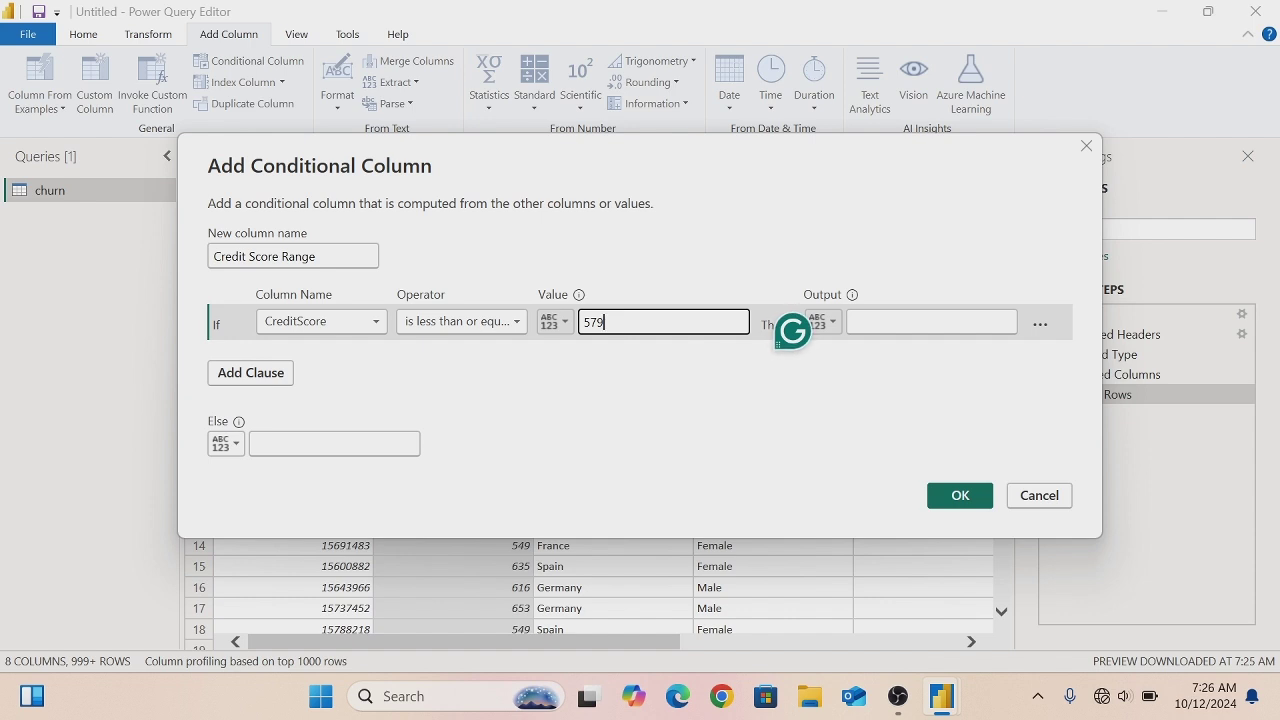
pyautogui.click(931, 322)
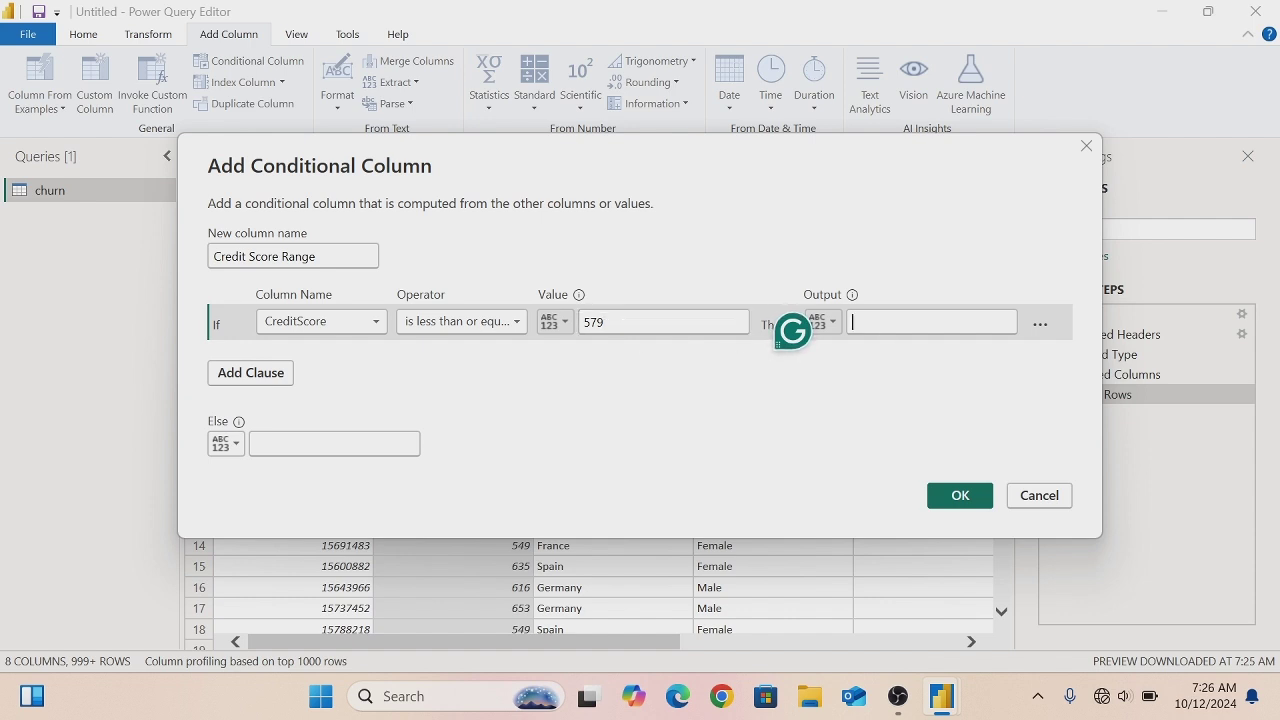
pyautogui.write('Poor')
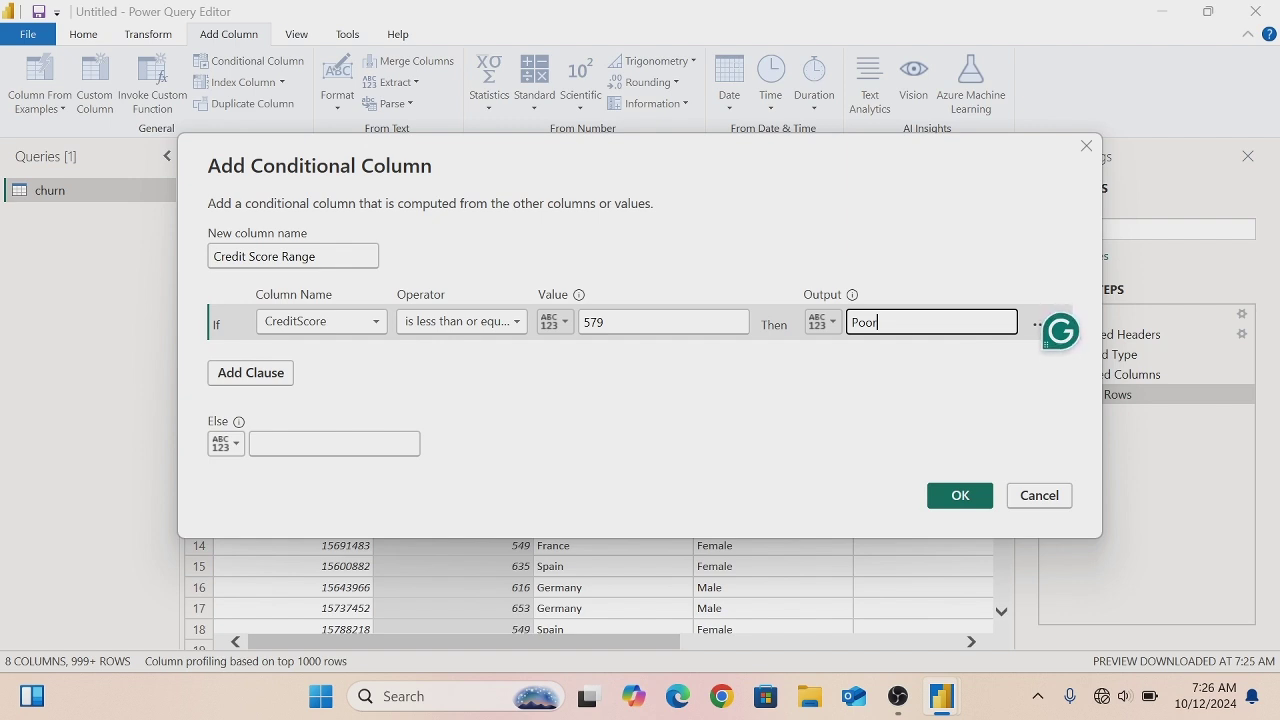
# - Add a second clause: else if CreditScore is less than or equal to 669, output Fair
pyautogui.click(246, 382)
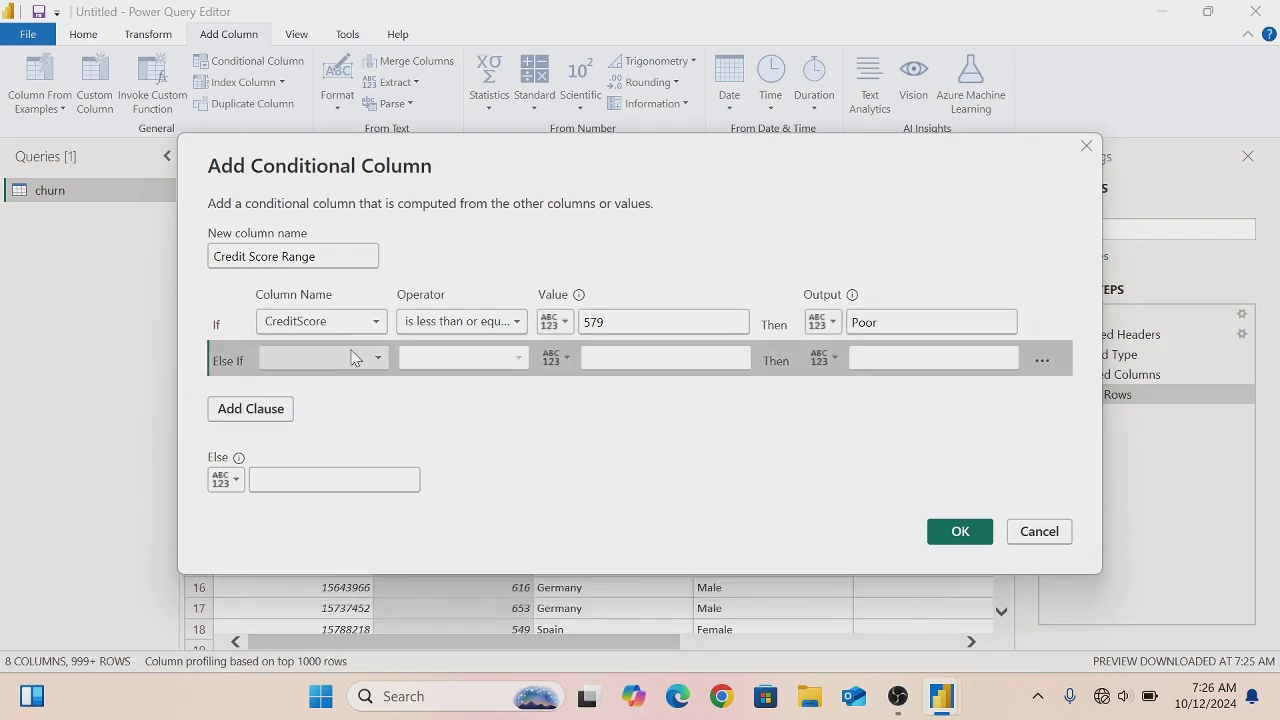
pyautogui.click(379, 366)
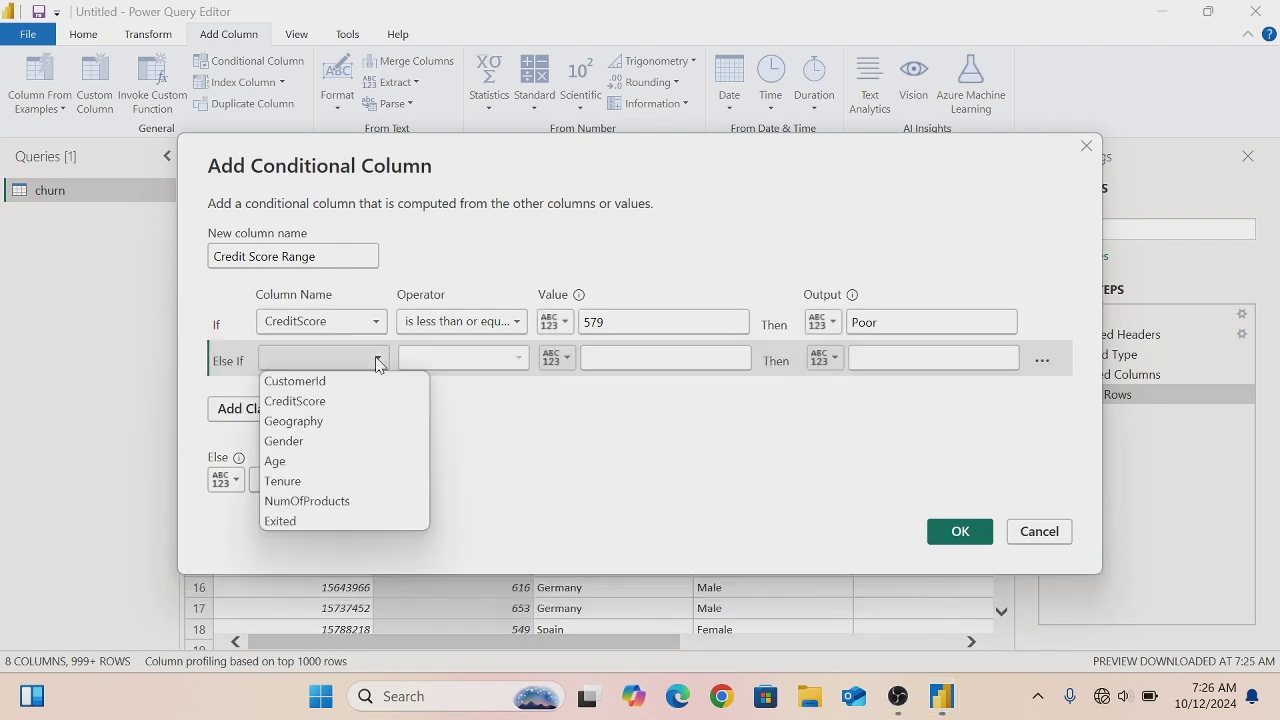
pyautogui.click(329, 402)
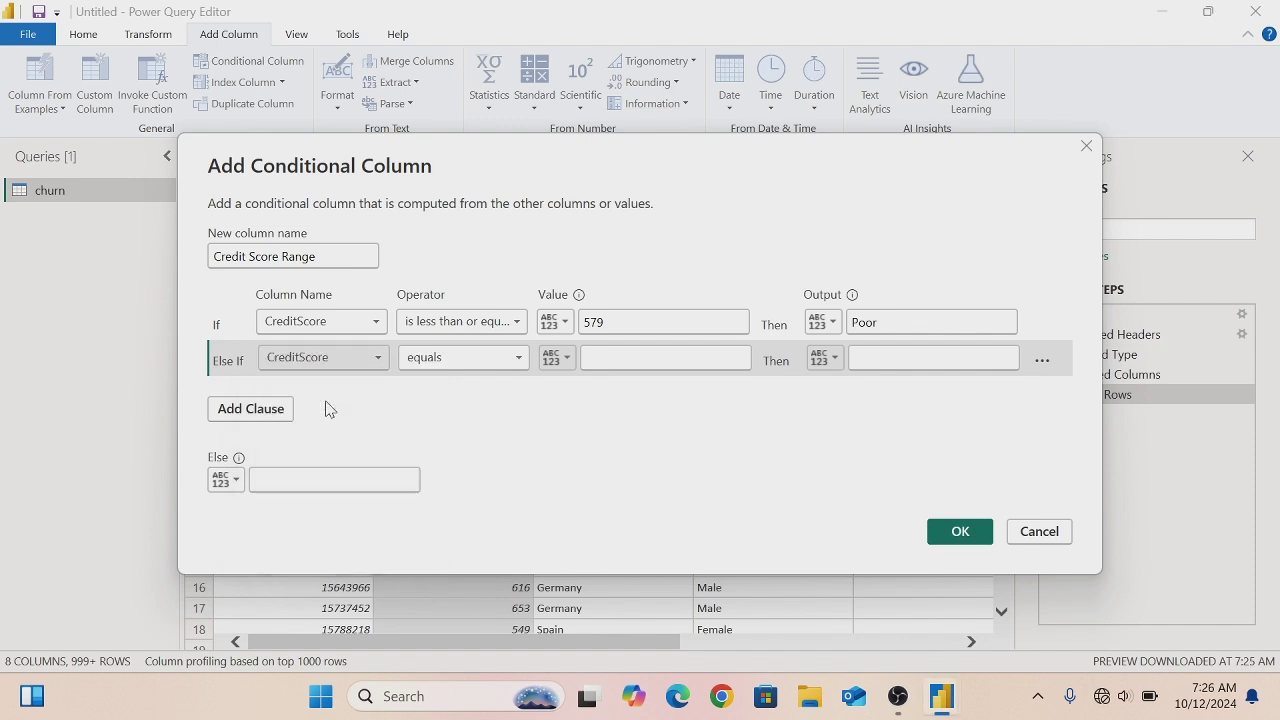
pyautogui.click(519, 360)
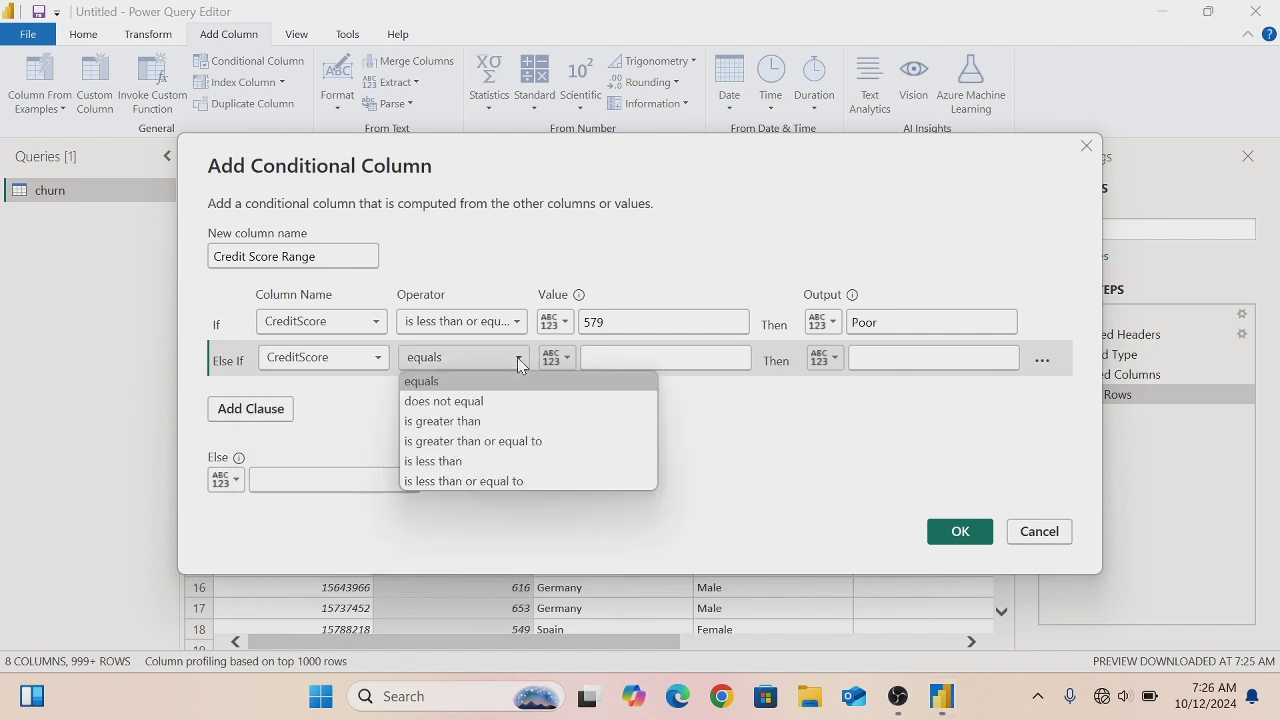
pyautogui.click(507, 481)
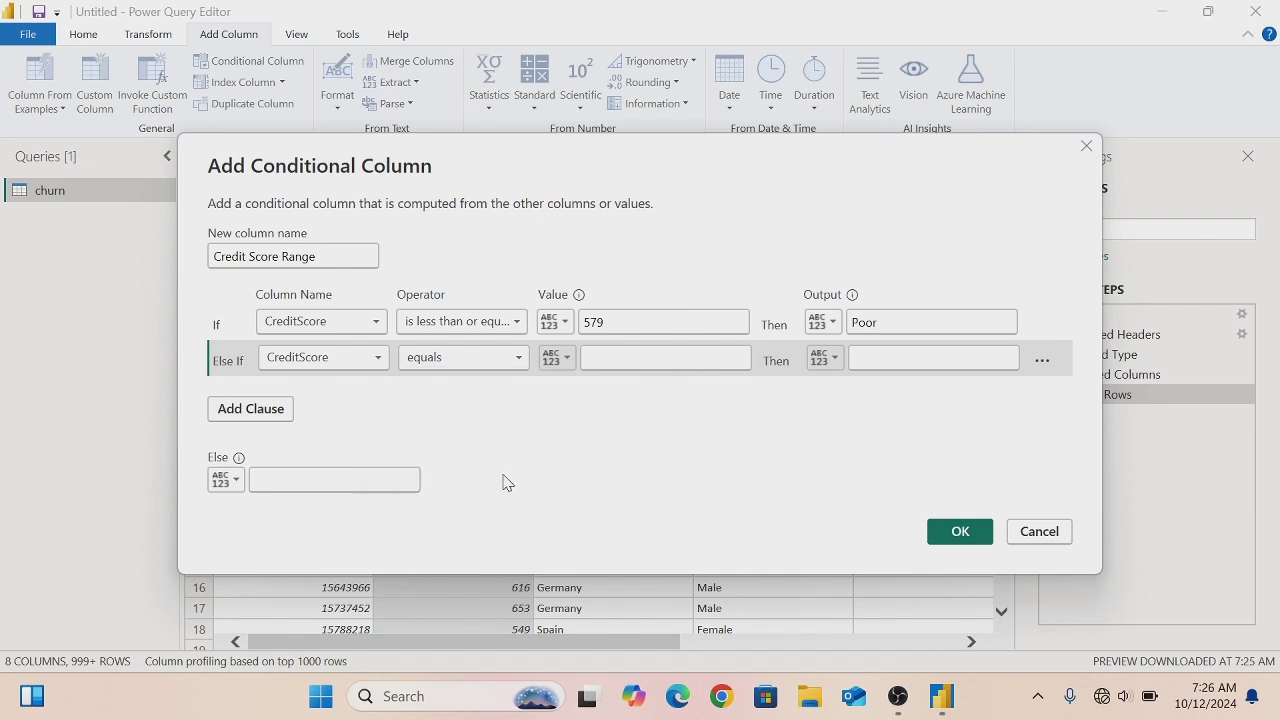
pyautogui.click(590, 358)
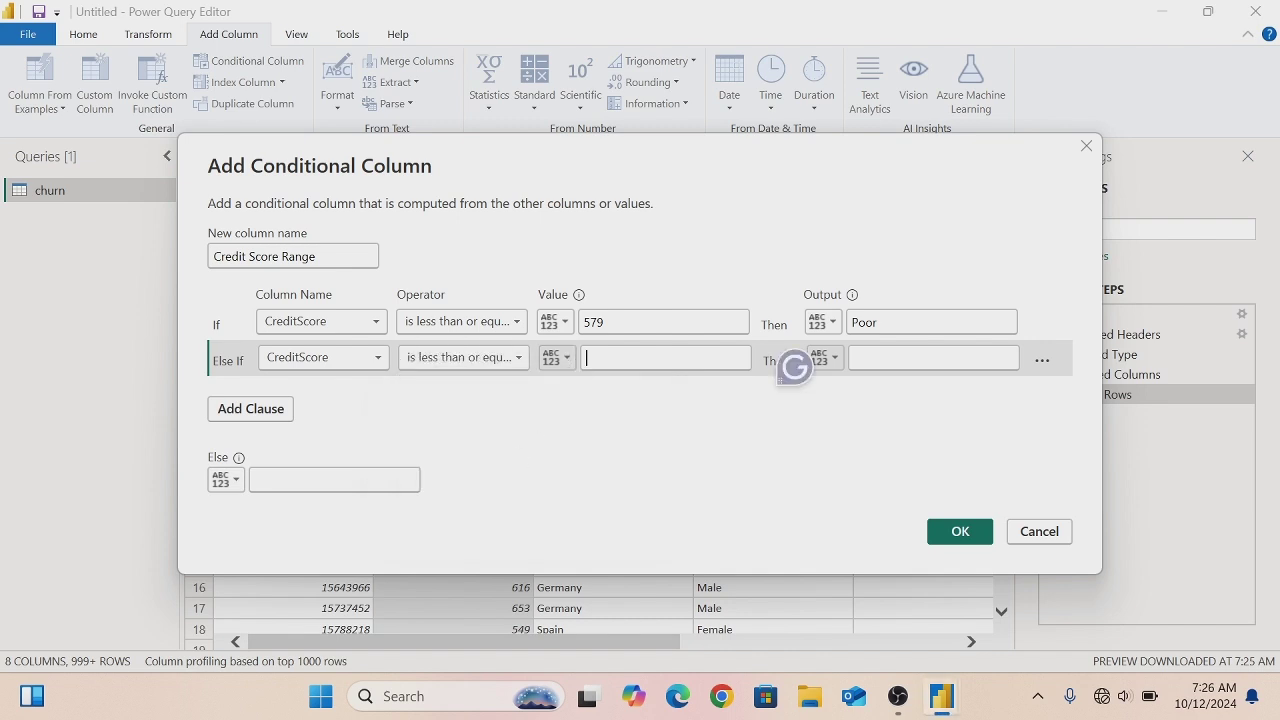
pyautogui.write('669')
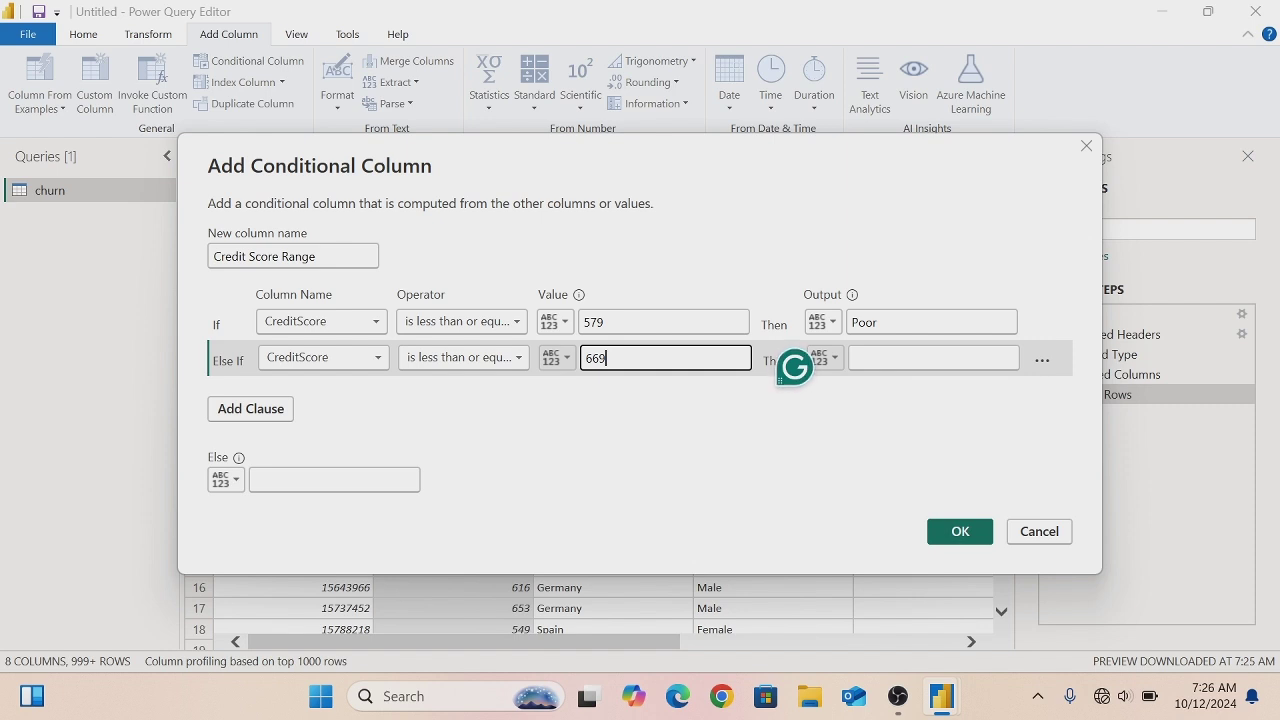
pyautogui.click(915, 359)
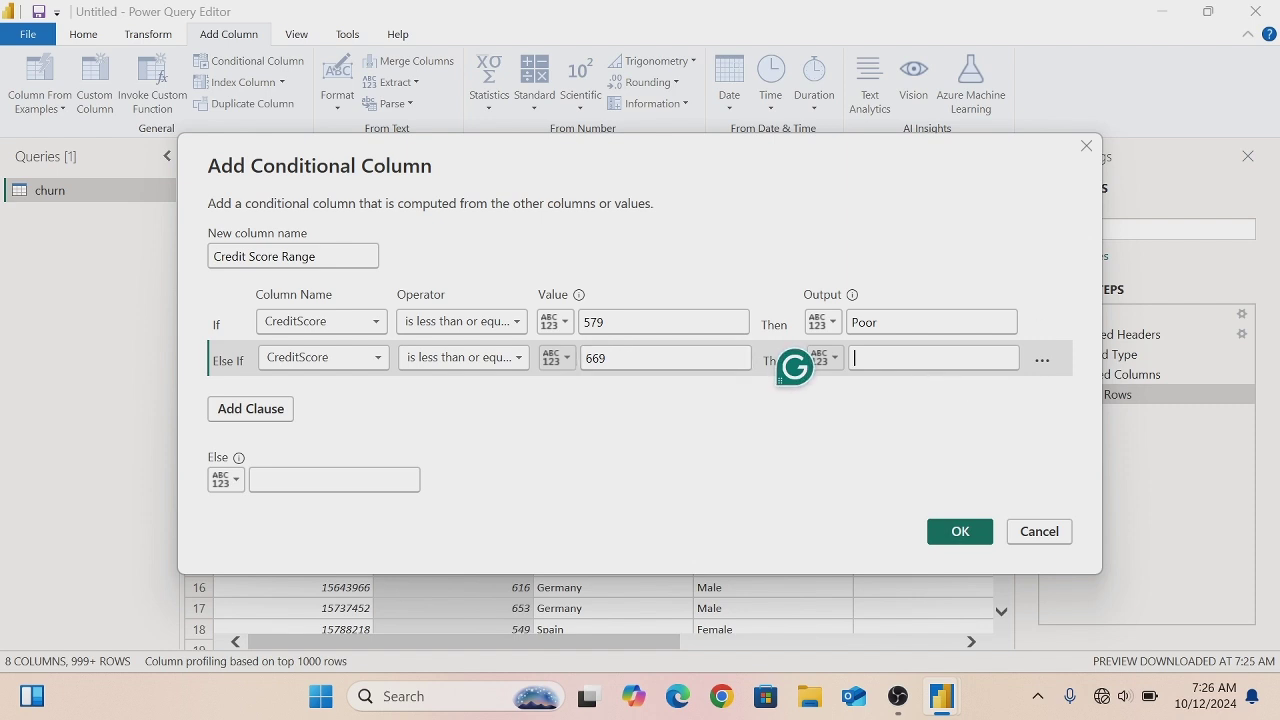
pyautogui.write('Fair')
# - Add a third clause: else if CreditScore is less than or equal to 739, output Good
pyautogui.click(230, 420)
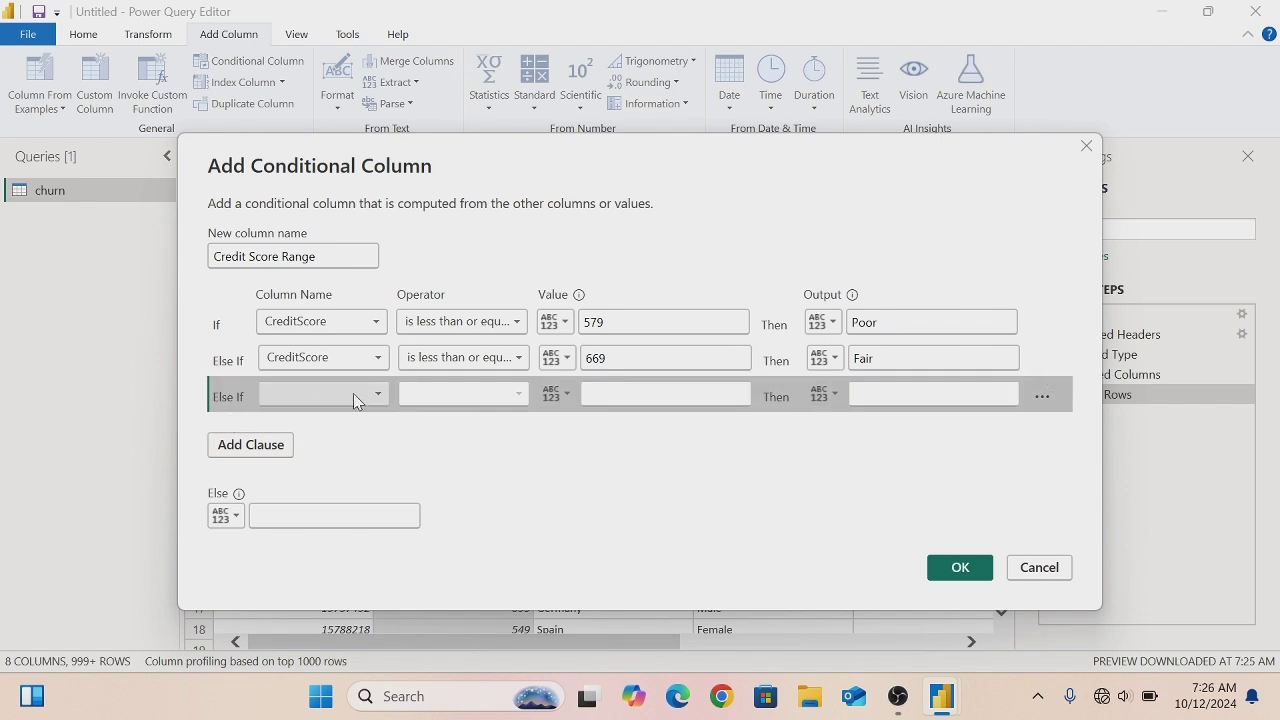
pyautogui.click(378, 395)
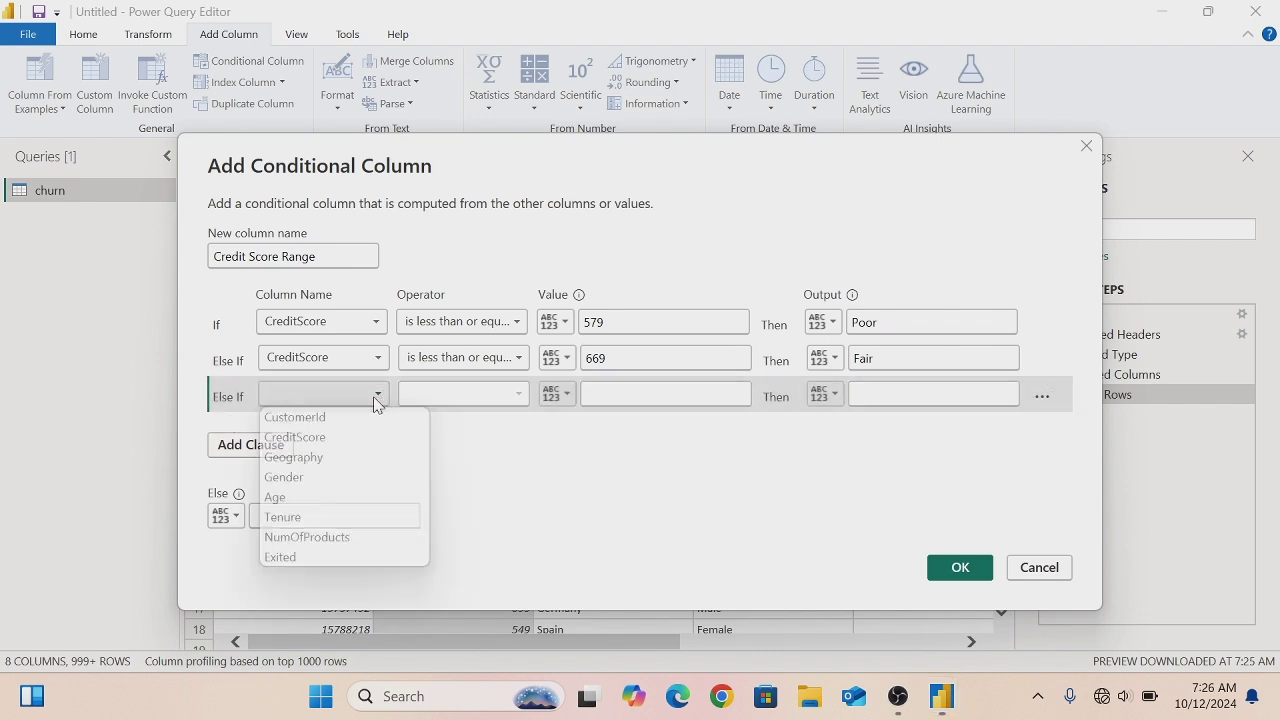
pyautogui.click(336, 439)
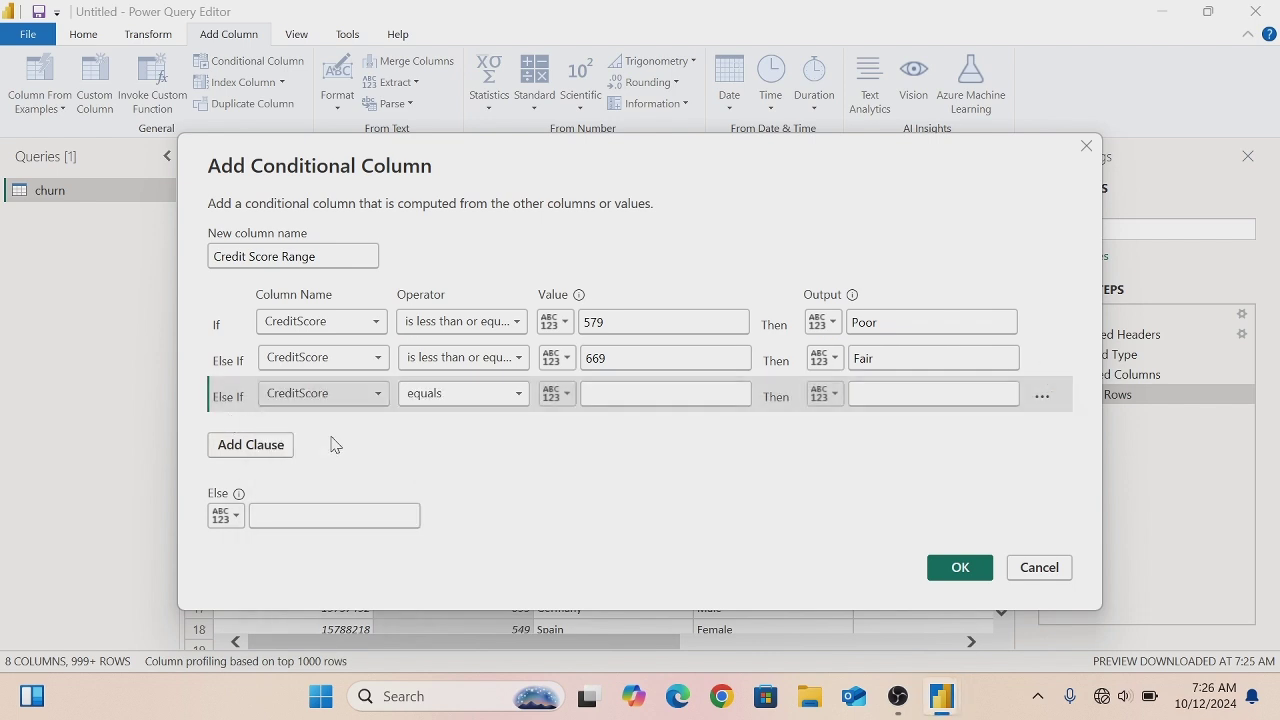
pyautogui.click(519, 394)
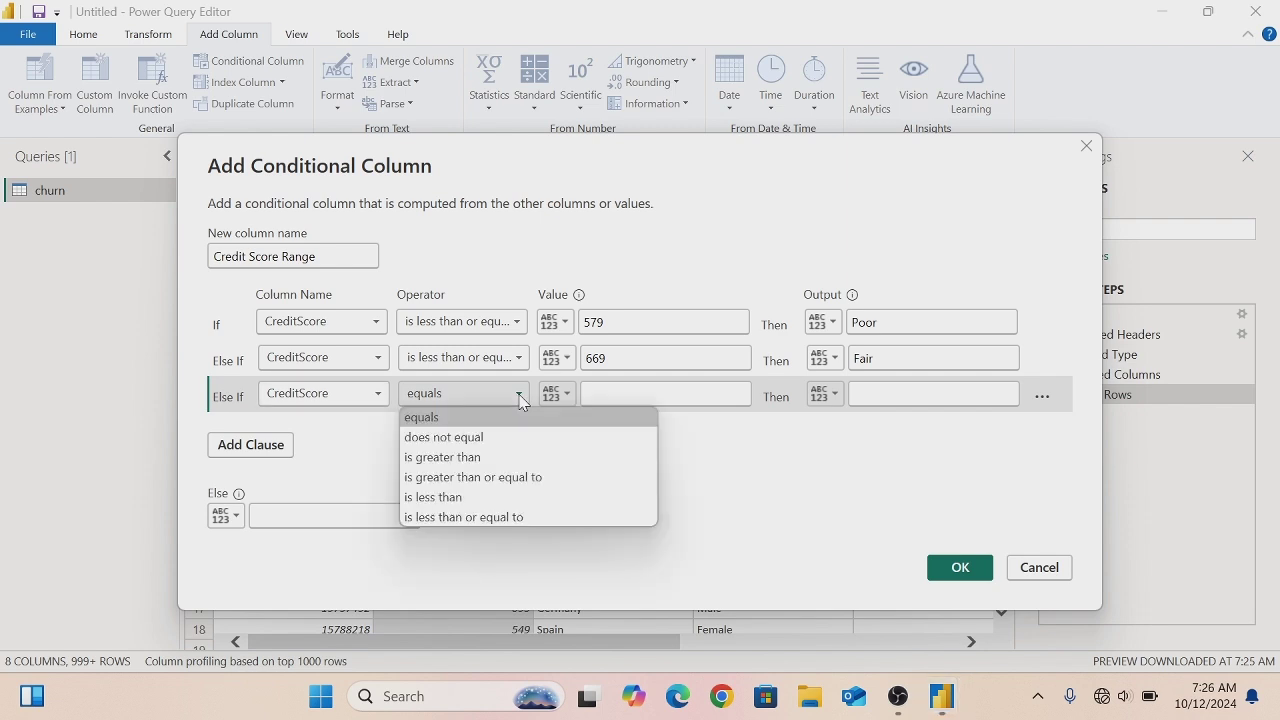
pyautogui.click(497, 517)
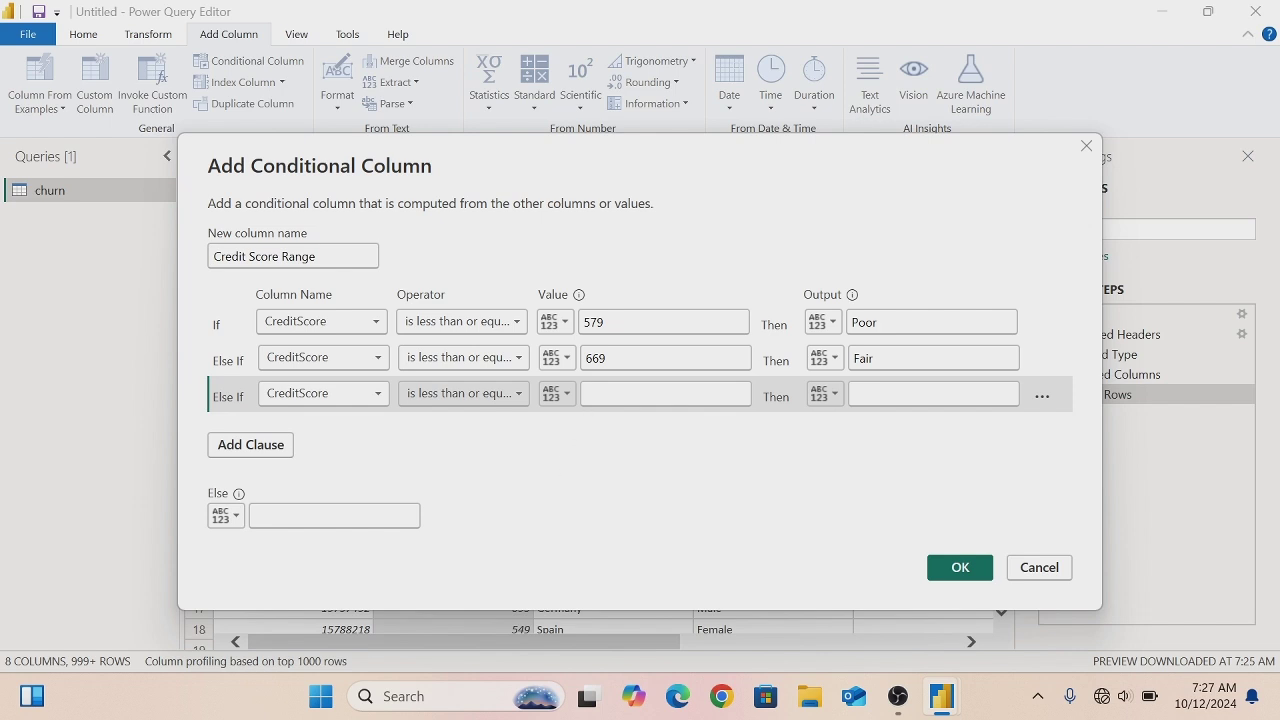
pyautogui.click(665, 394)
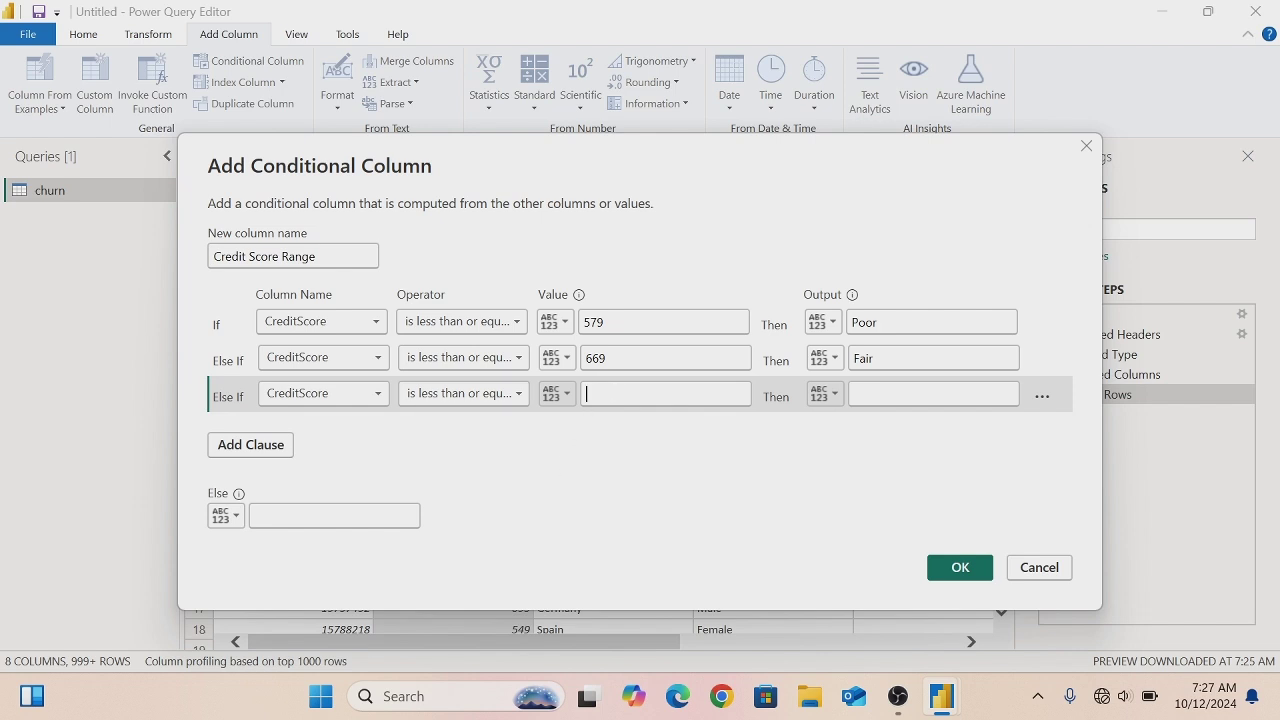
pyautogui.write('739')
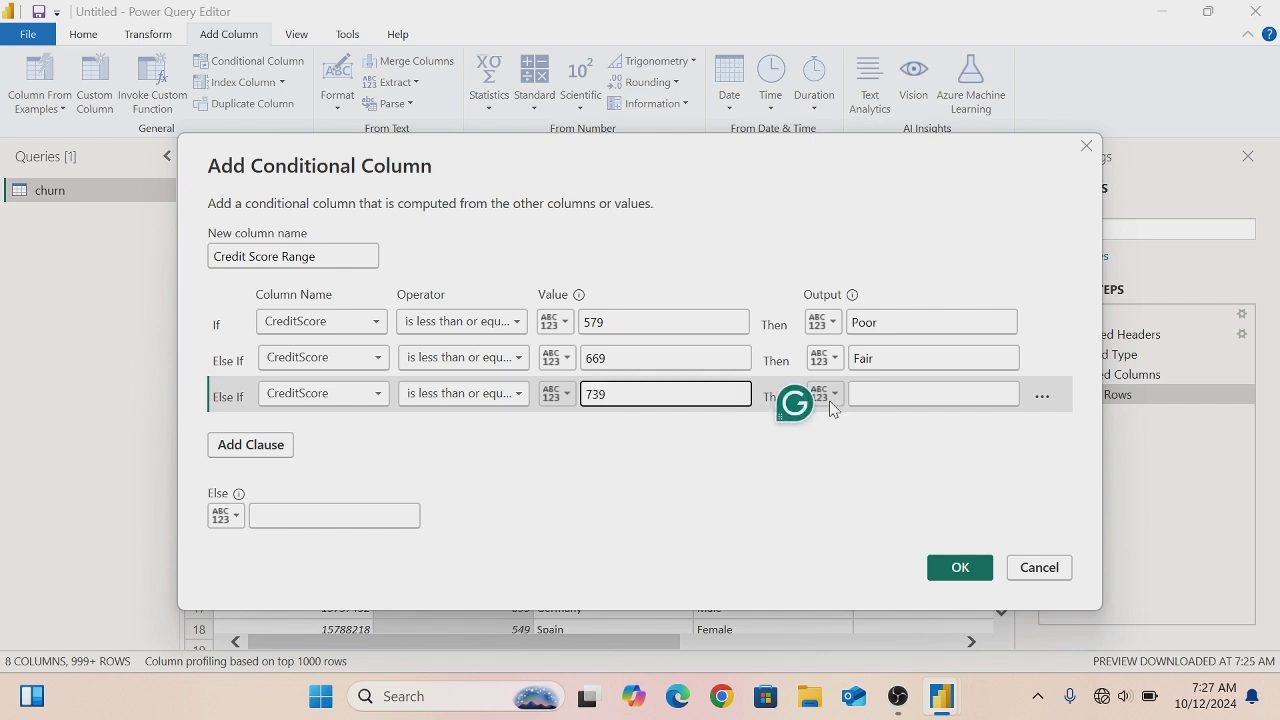
pyautogui.click(797, 402)
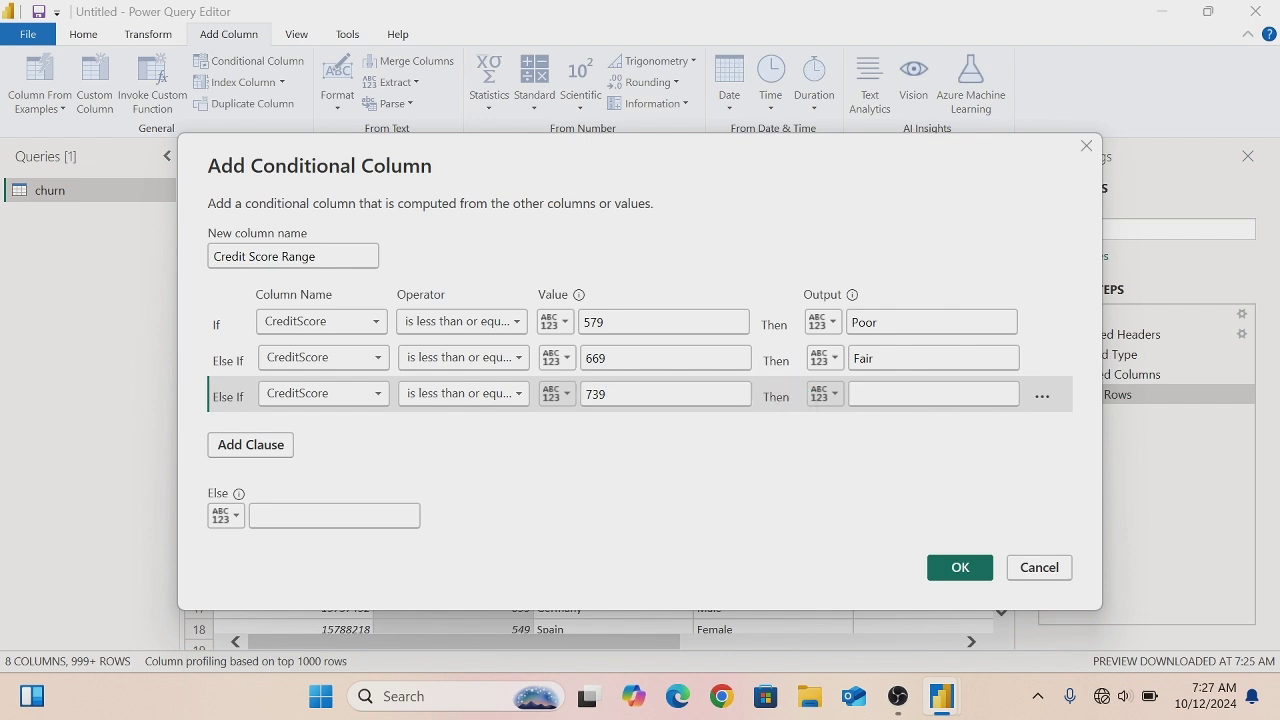
pyautogui.click(922, 394)
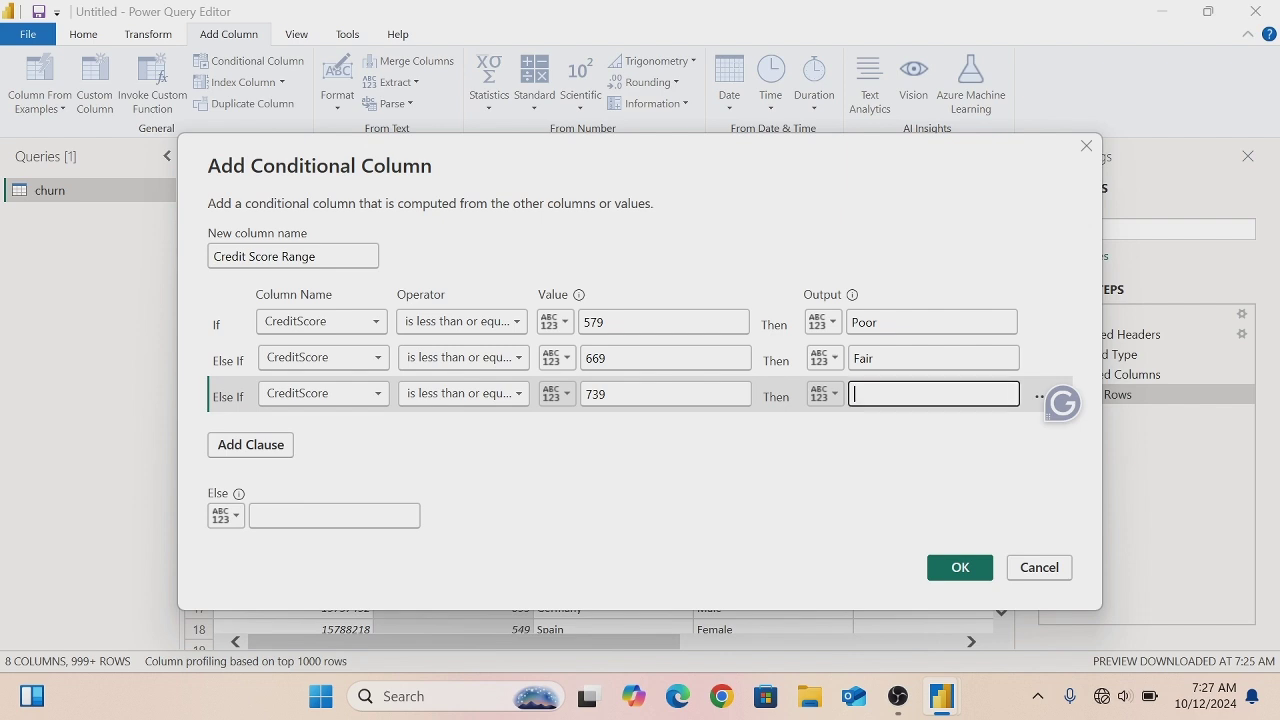
pyautogui.write('Good')
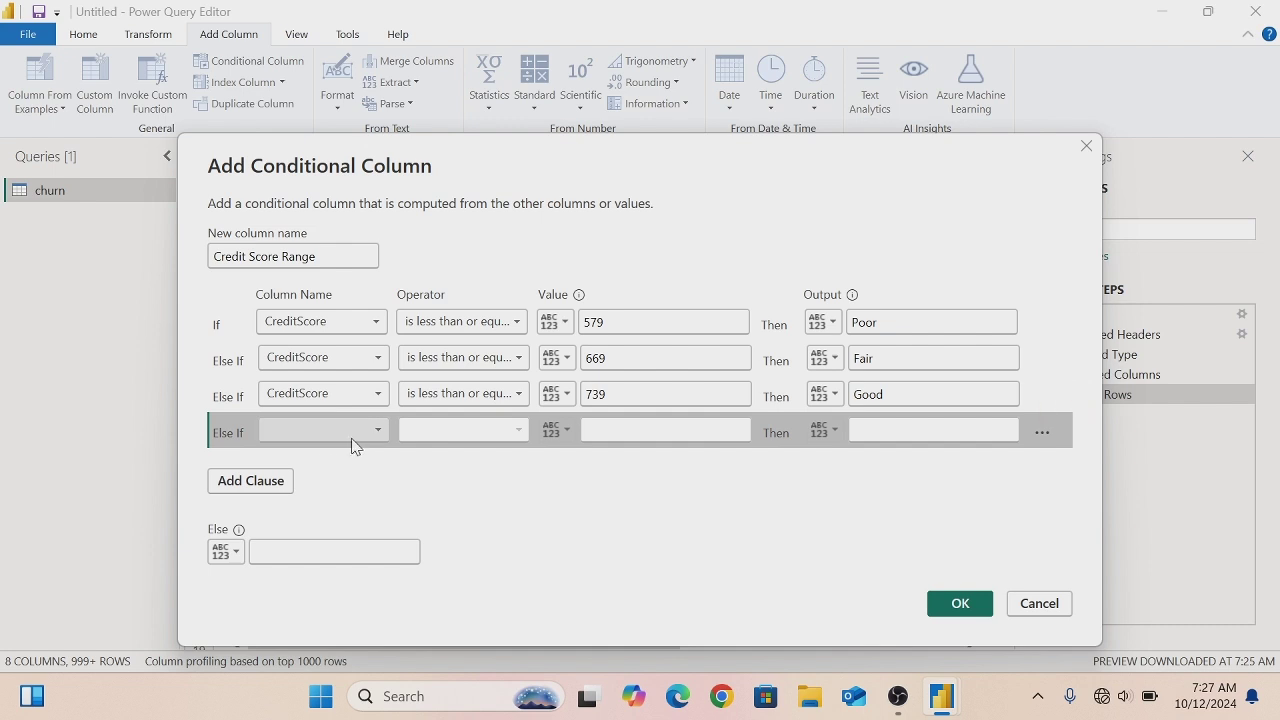
# - Complete the fourth clause: else if CreditScore is less than or equal to 799, output Very Good
pyautogui.click(380, 437)
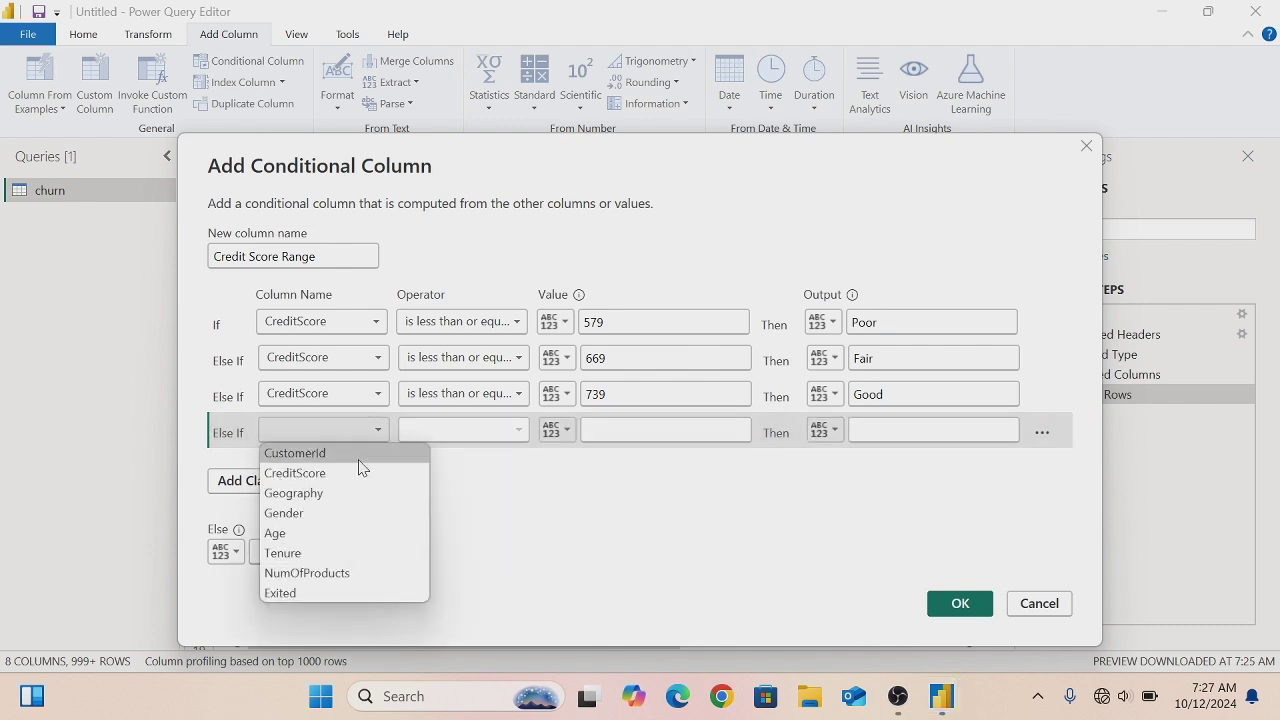
pyautogui.click(336, 487)
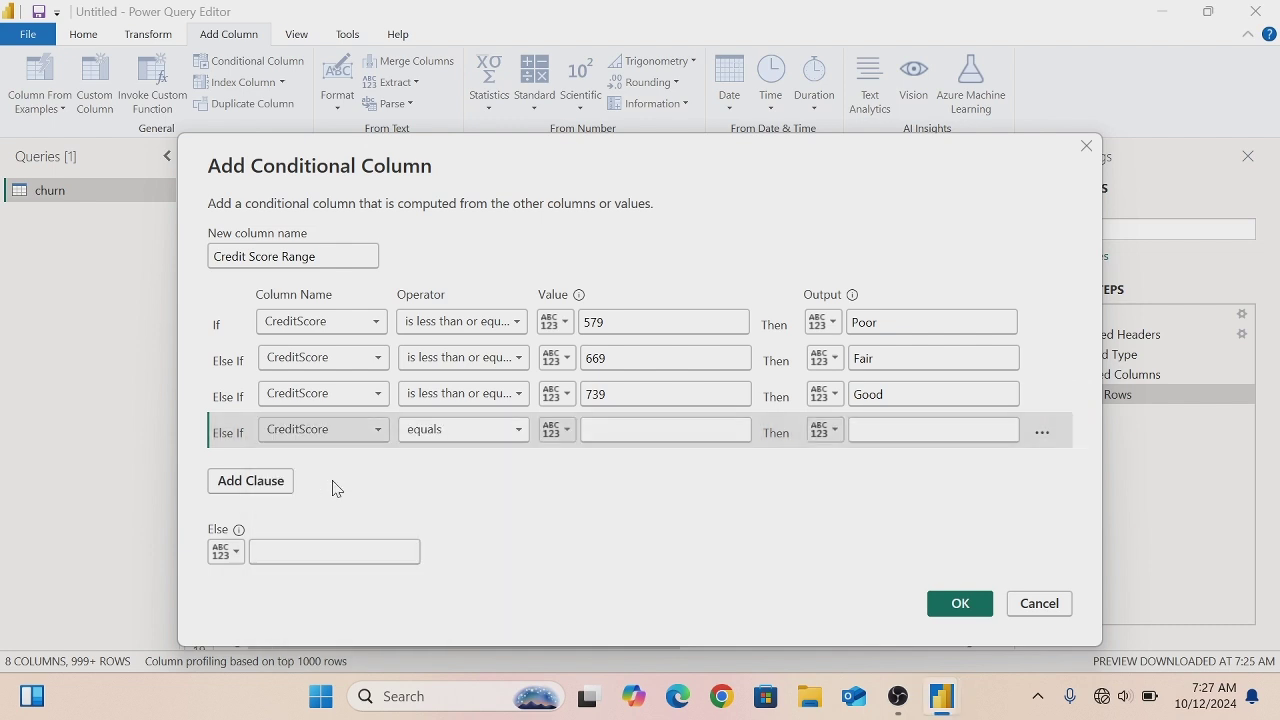
pyautogui.click(520, 430)
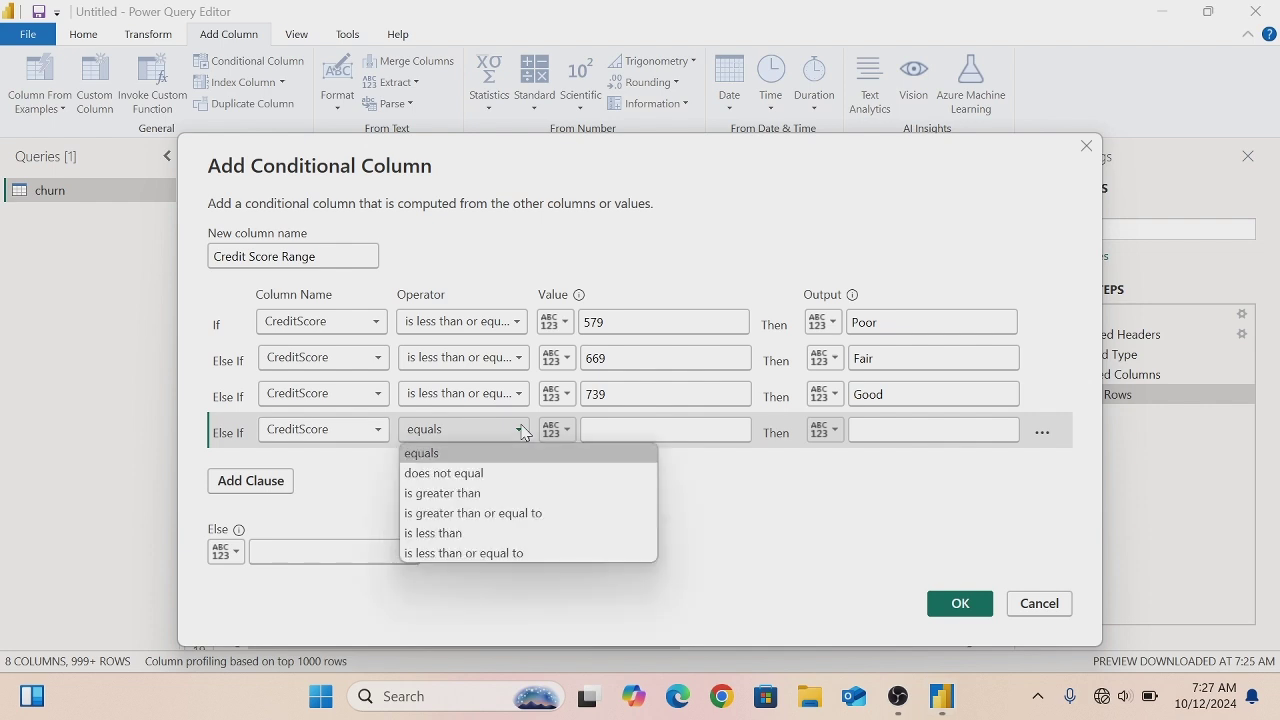
pyautogui.click(485, 556)
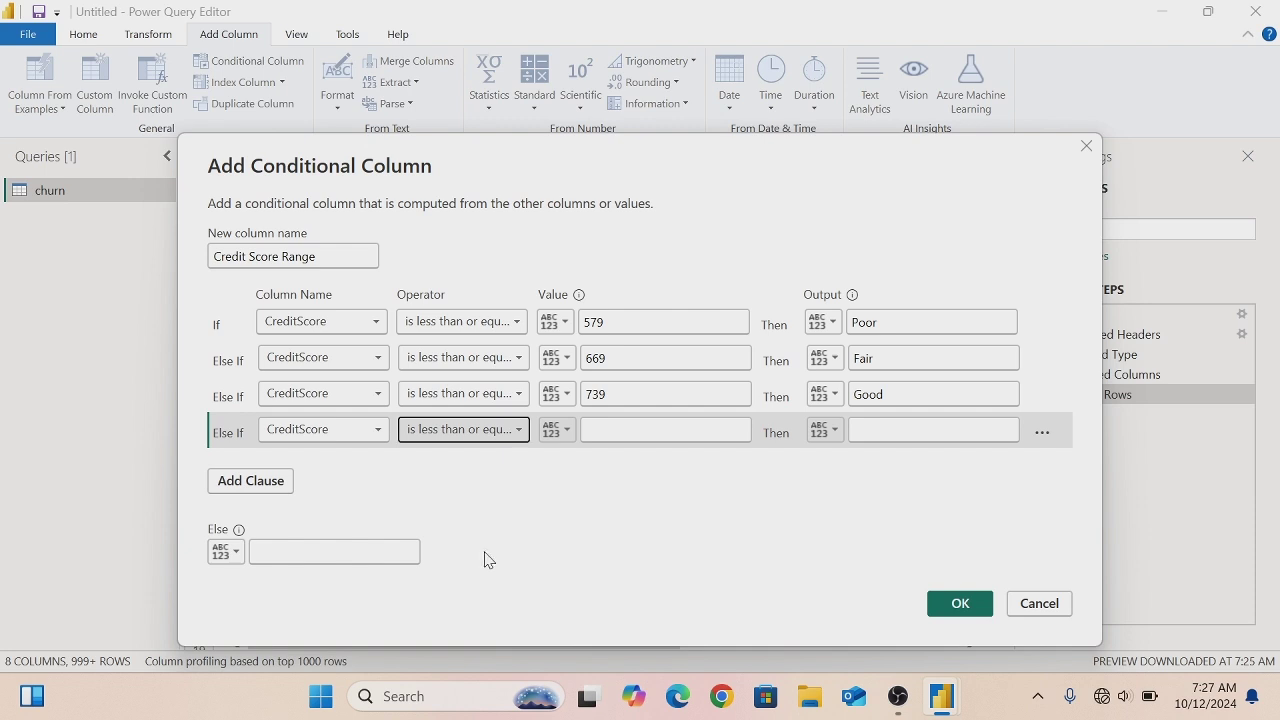
pyautogui.click(640, 430)
pyautogui.write('799')
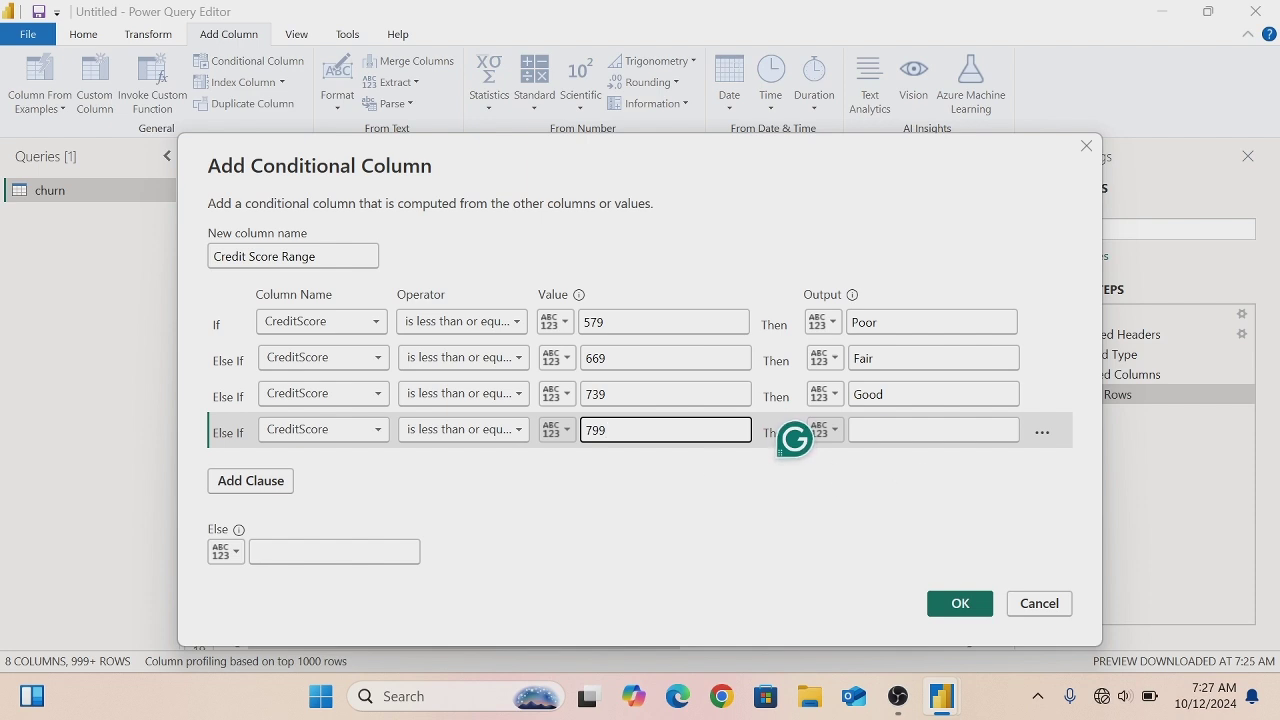
pyautogui.click(932, 430)
pyautogui.write('Vee')
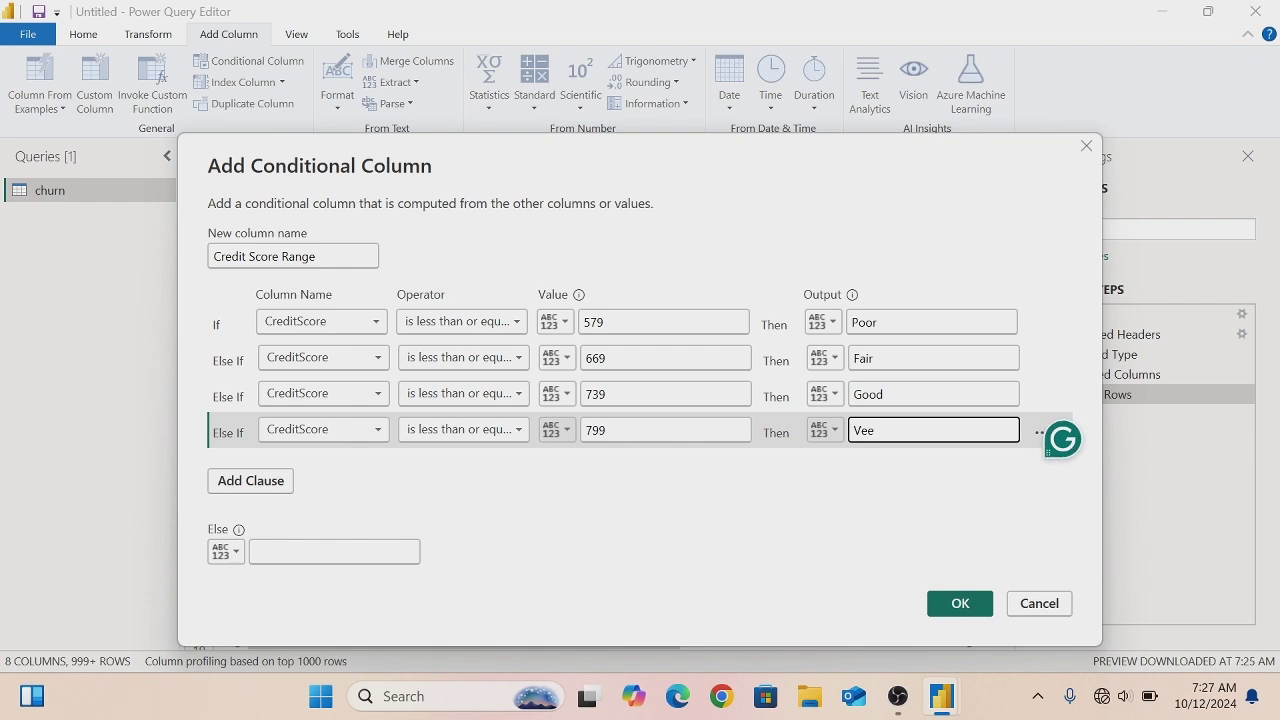
pyautogui.press('BackSpace')
pyautogui.write('ry Good')
# - Set the Else output to Excellent and create the Credit Score Range column
pyautogui.click(312, 552)
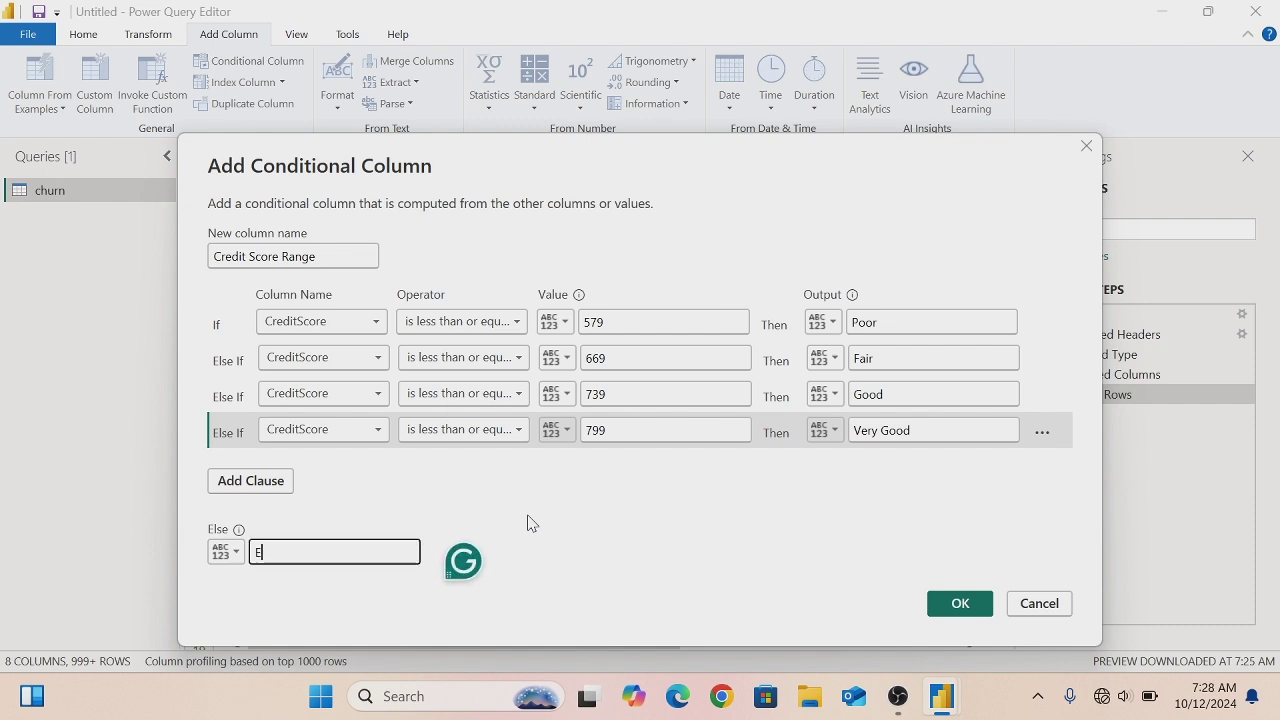
pyautogui.write('Excellent')
pyautogui.click(958, 604)
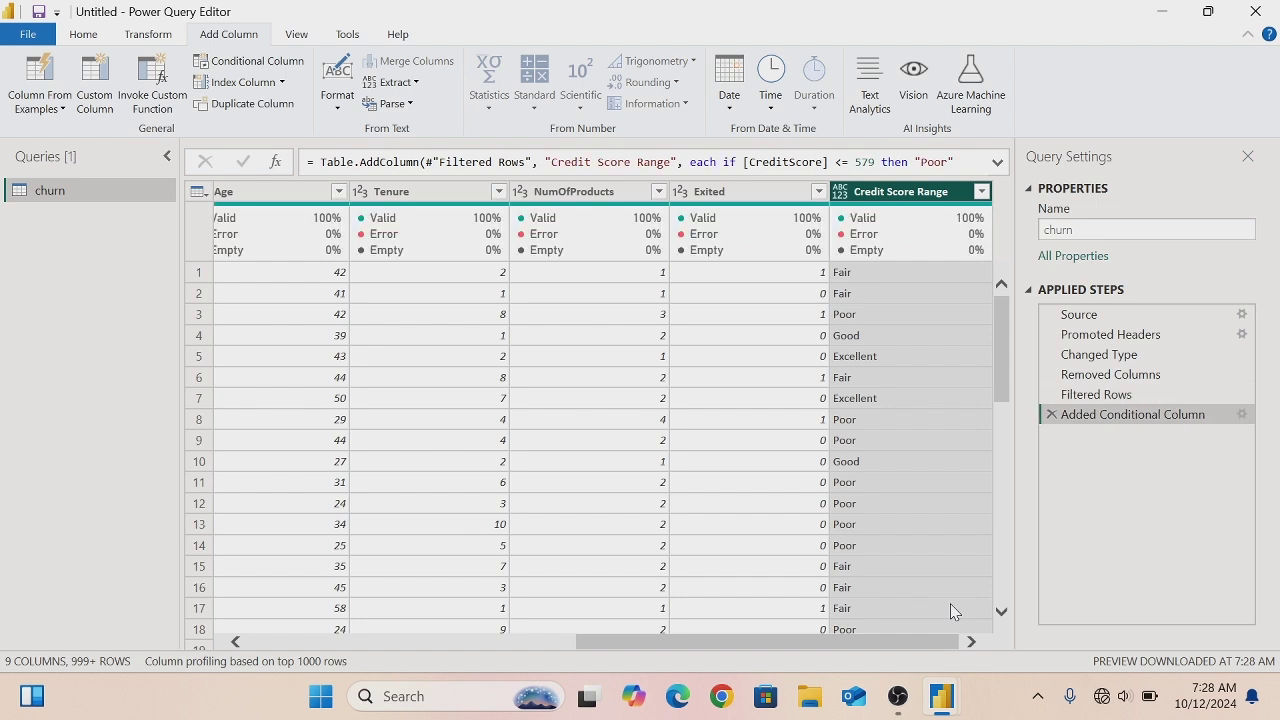
# - Set the Credit Score Range column's data type to Text and remove the CreditScore column
pyautogui.click(840, 192)
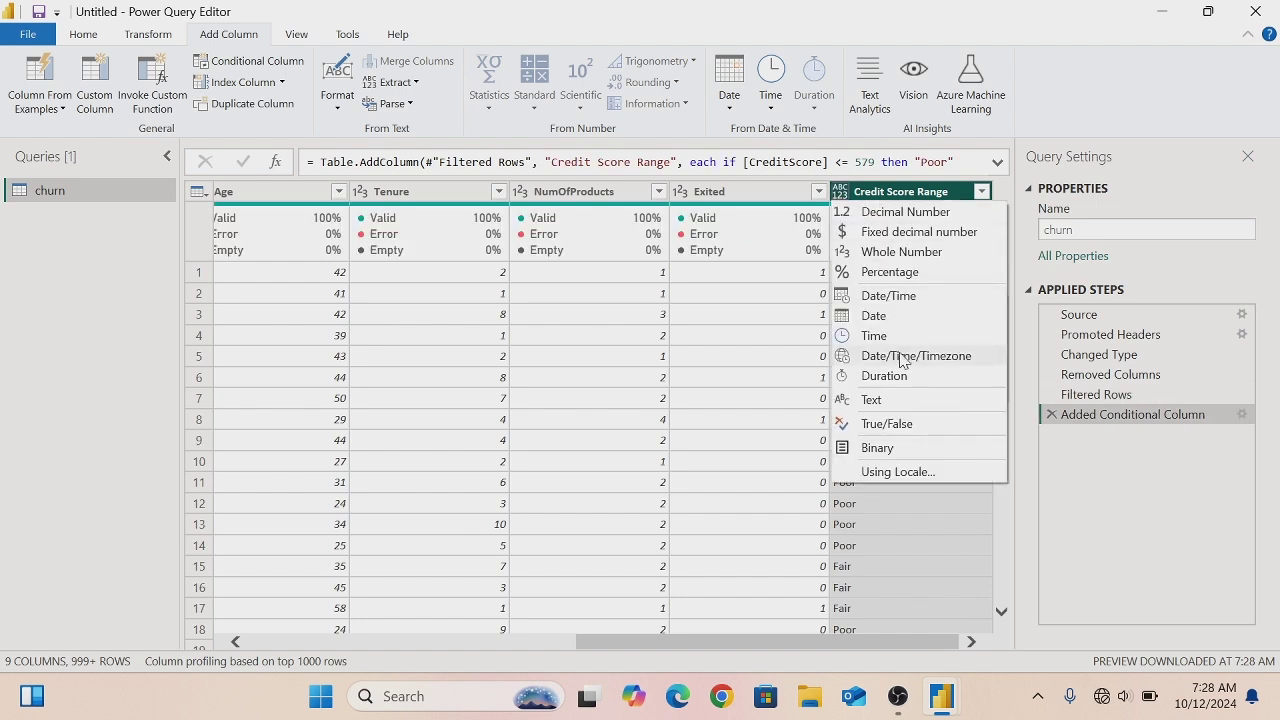
pyautogui.click(896, 403)
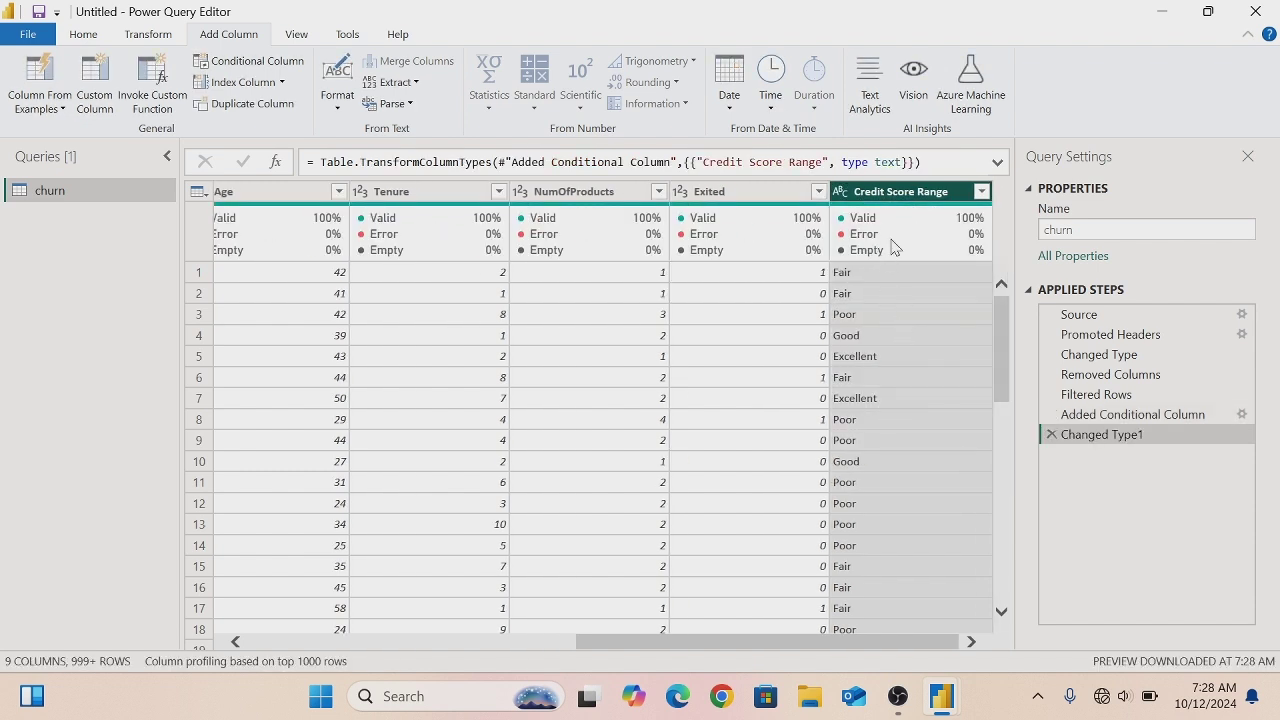
pyautogui.moveTo(742, 648); pyautogui.dragTo(409, 643)
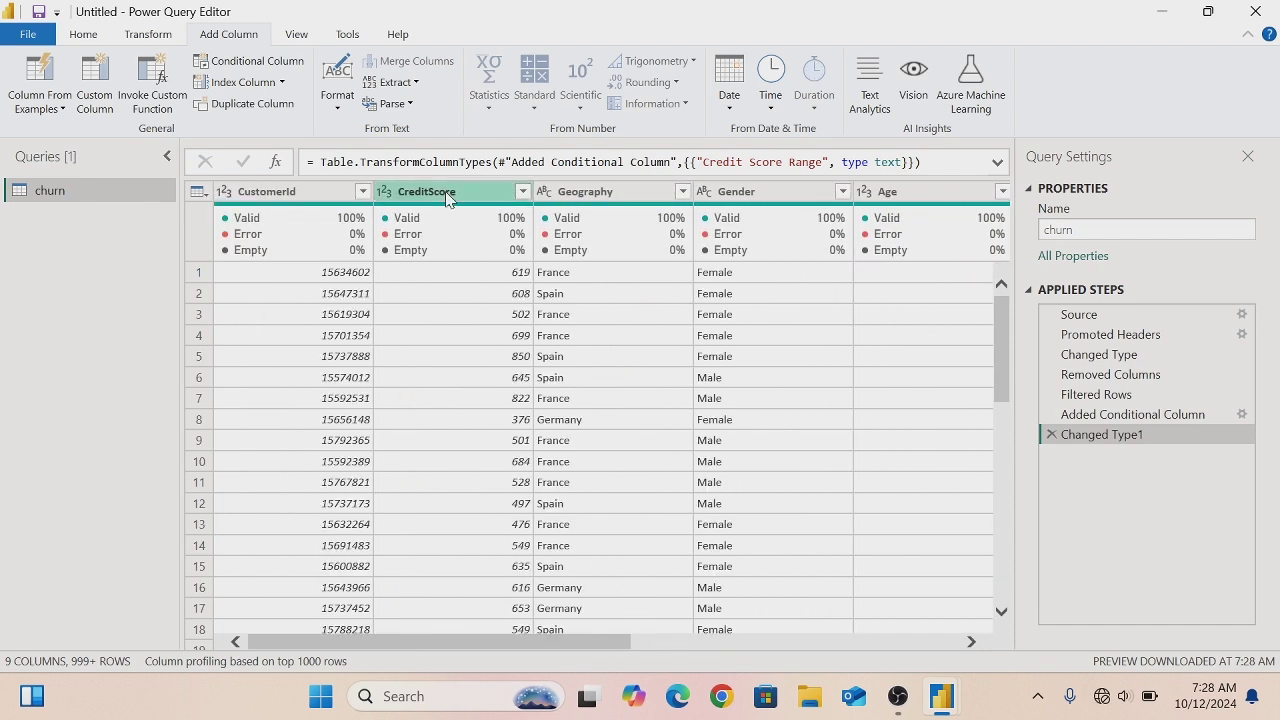
pyautogui.rightClick(447, 199)
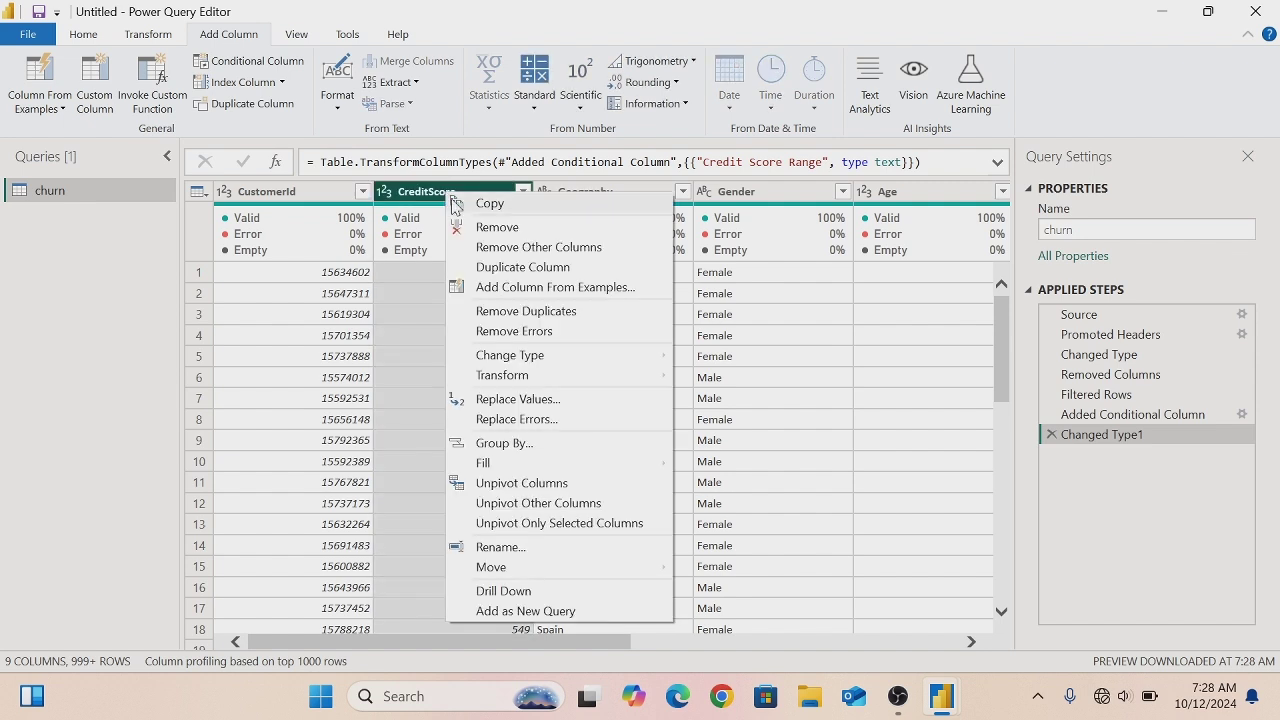
pyautogui.click(497, 227)
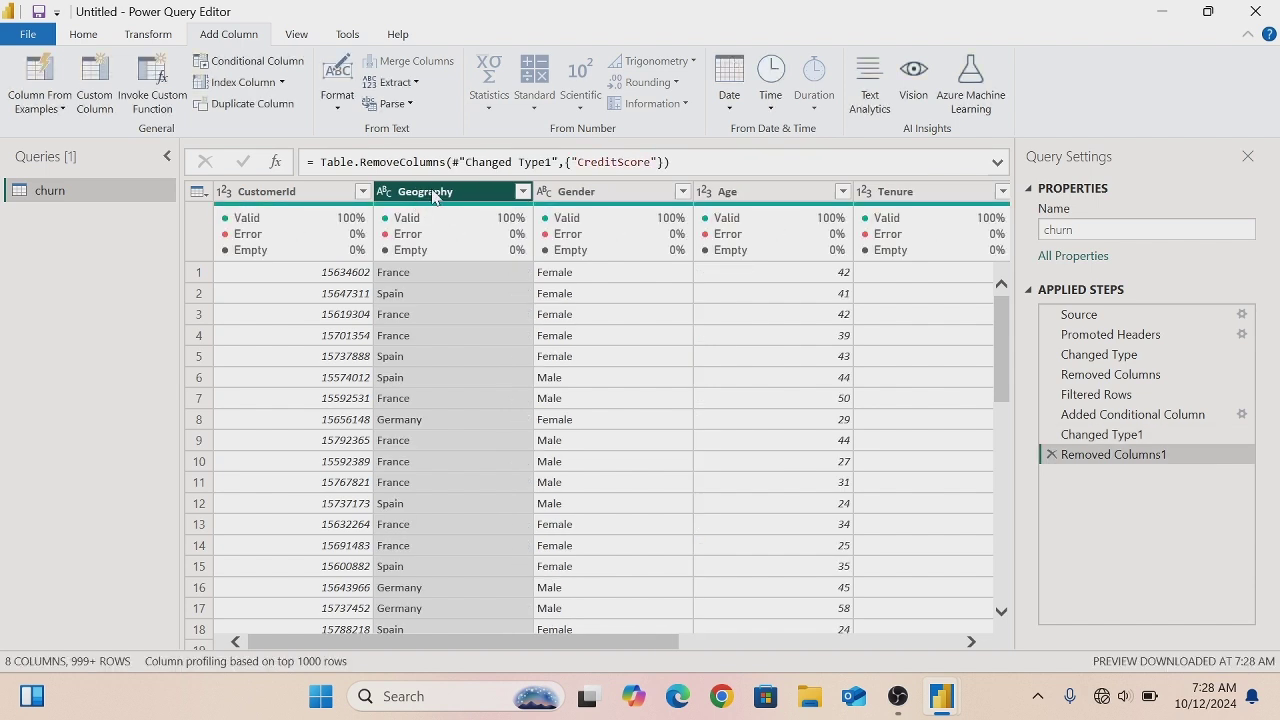
# - Load the full value lists in the Geography and Gender filters and accept each with all values selected
pyautogui.click(522, 193)
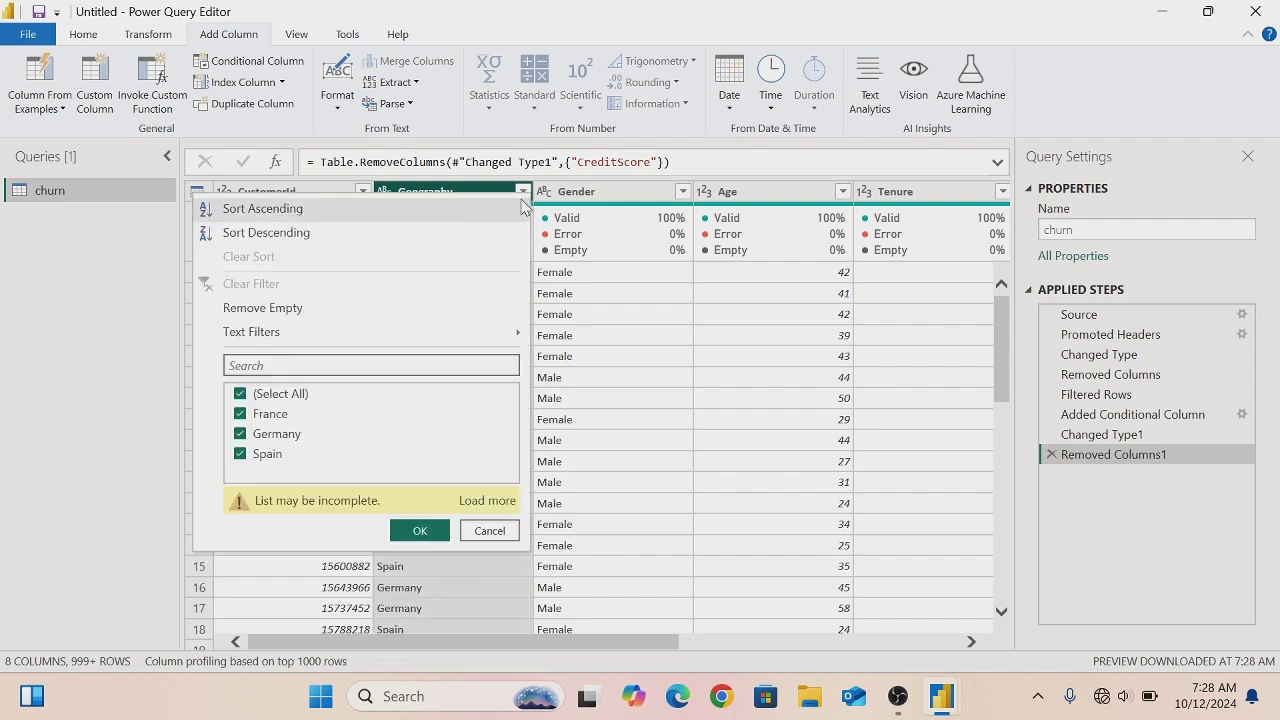
pyautogui.click(483, 505)
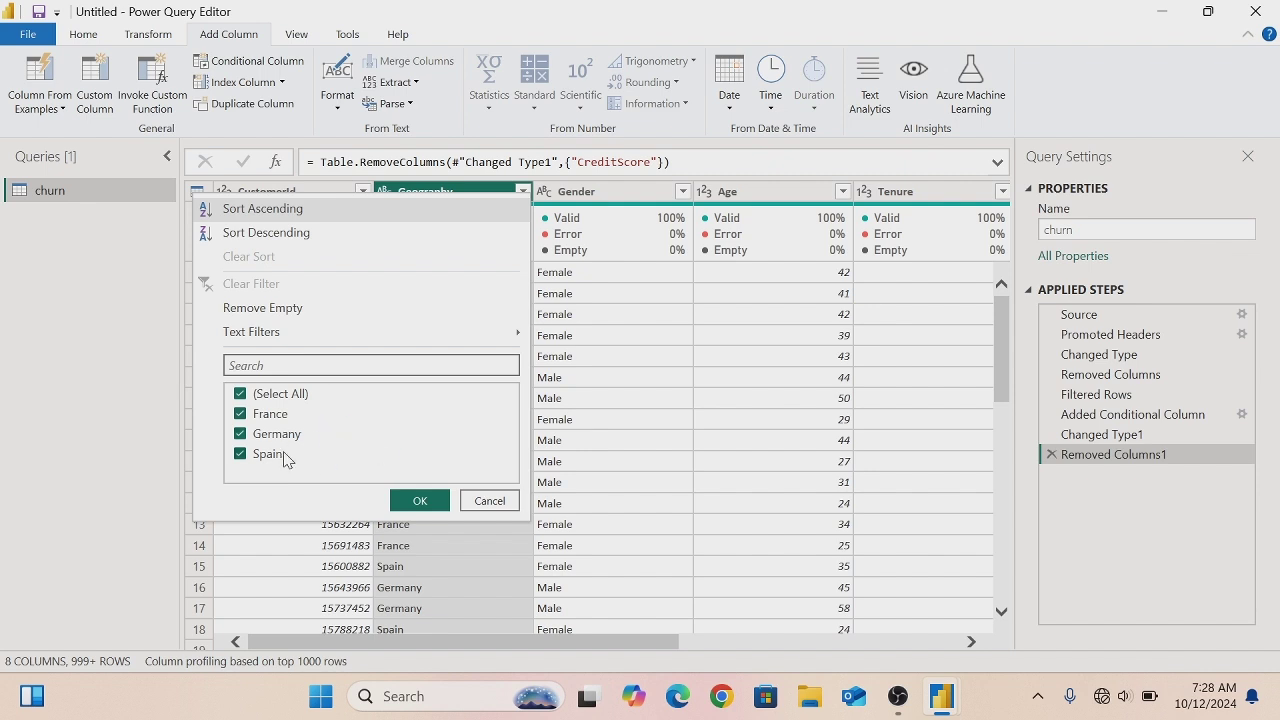
pyautogui.click(420, 500)
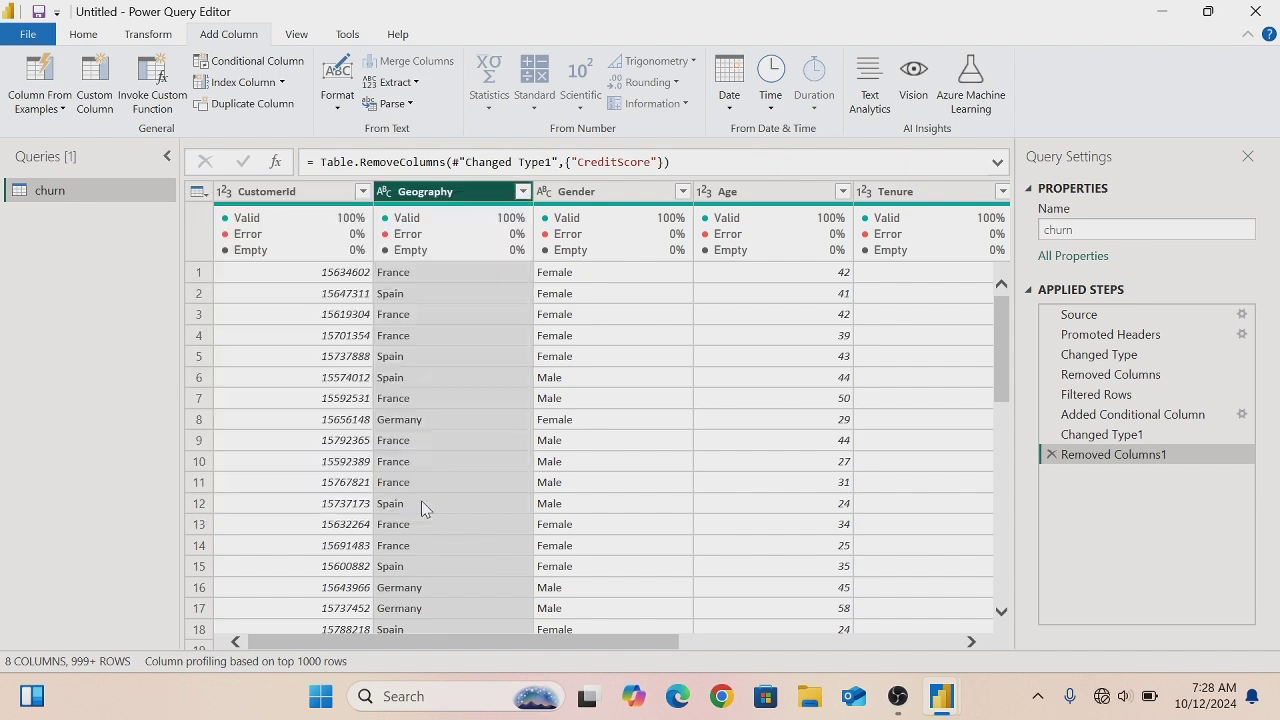
pyautogui.click(683, 192)
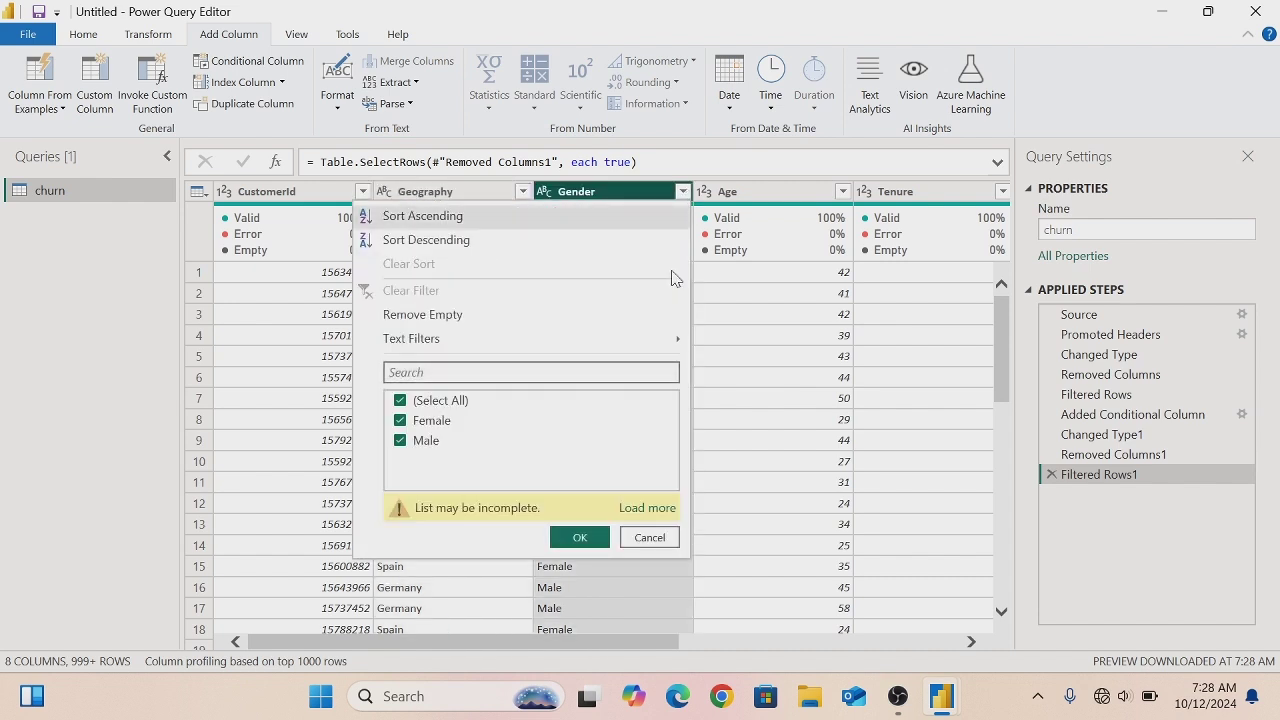
pyautogui.click(657, 512)
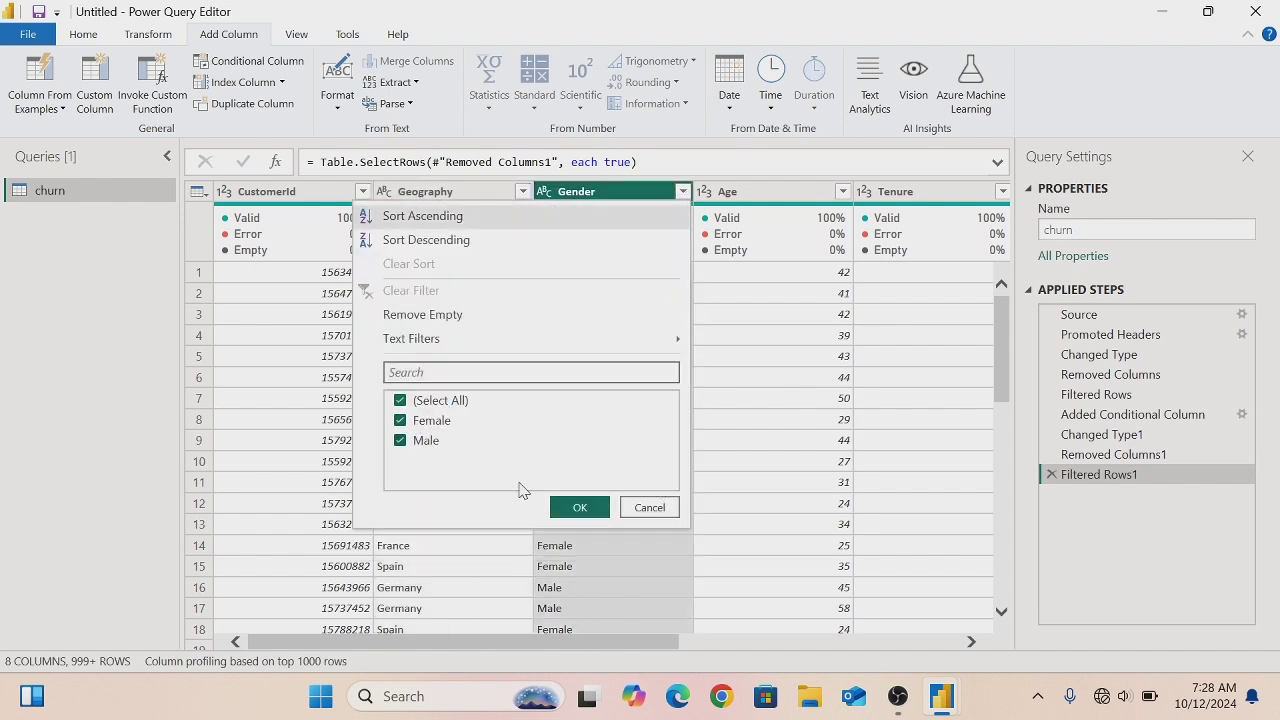
pyautogui.click(580, 508)
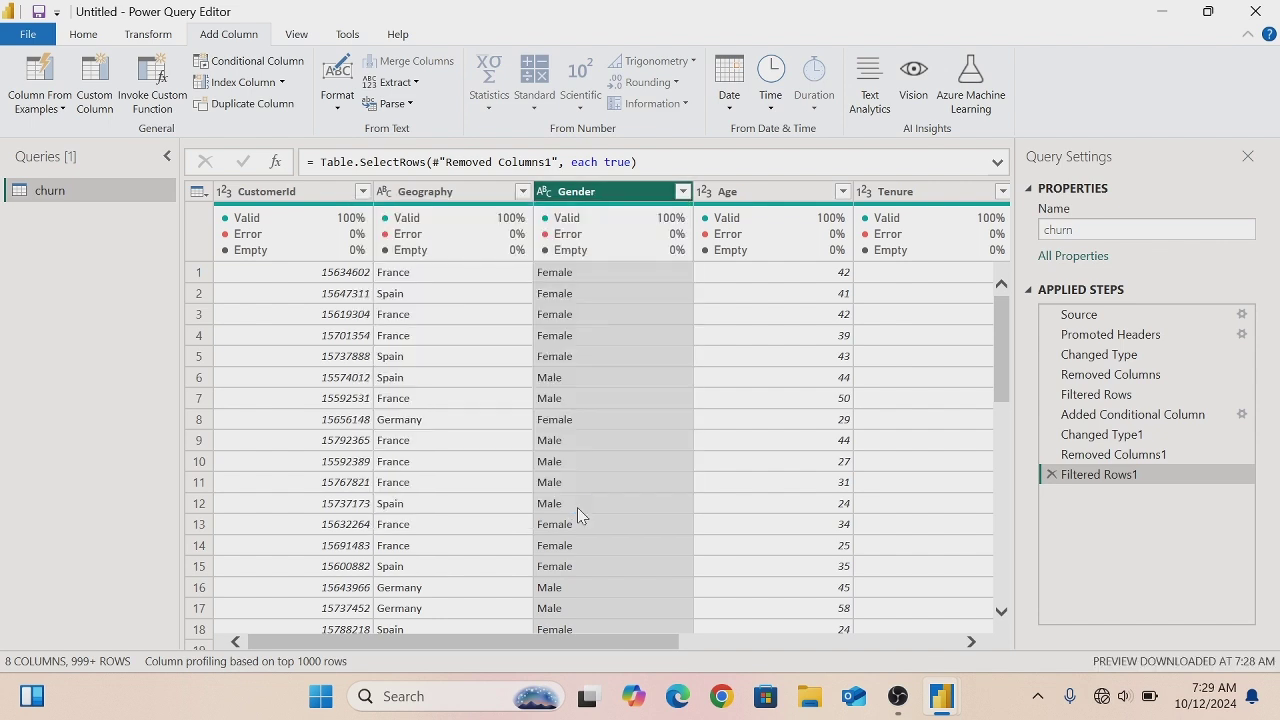
# - Trim the text in the Geography and Gender columns together
pyautogui.click(444, 201)
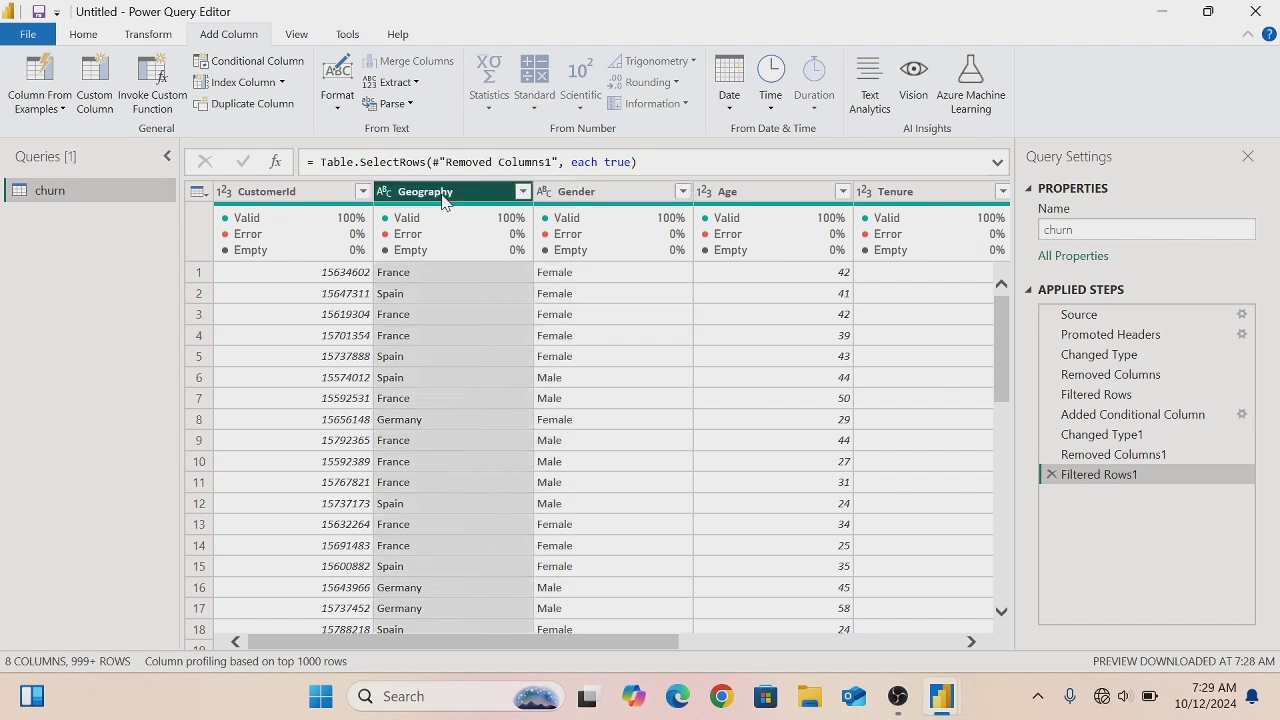
pyautogui.keyDown('ctrl'); pyautogui.click(560, 197); pyautogui.keyUp('ctrl')
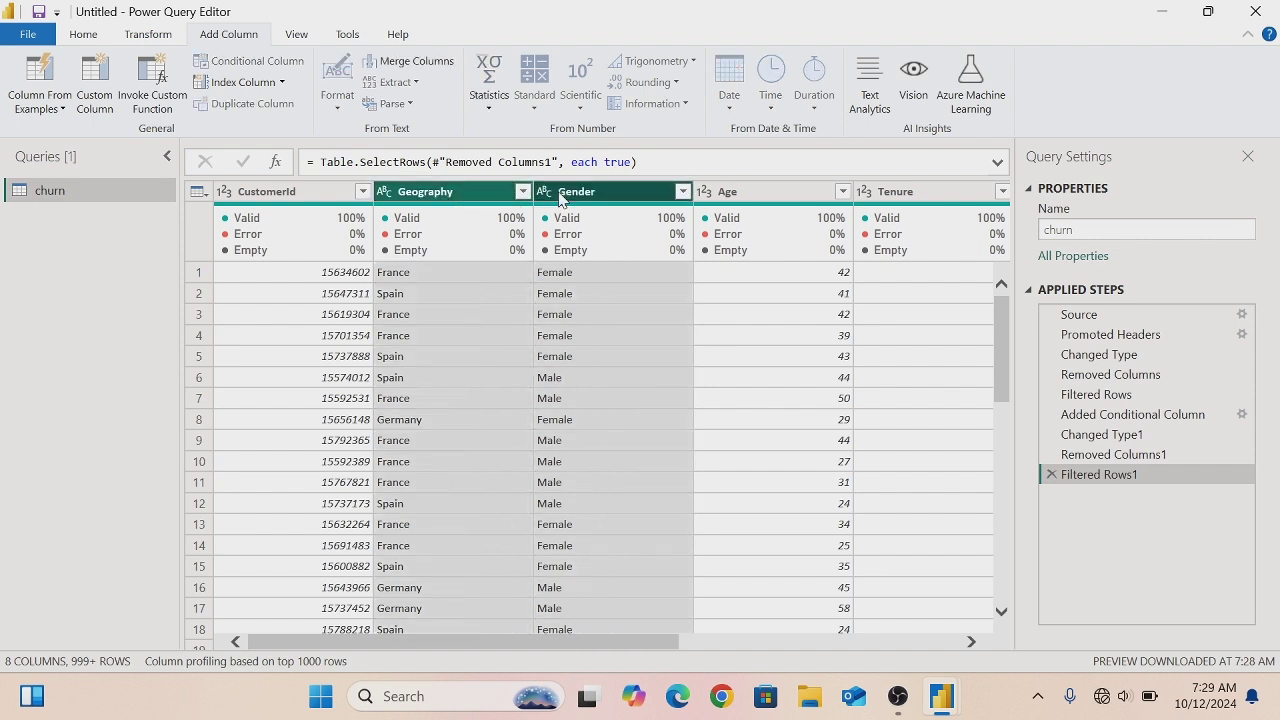
pyautogui.rightClick(560, 197)
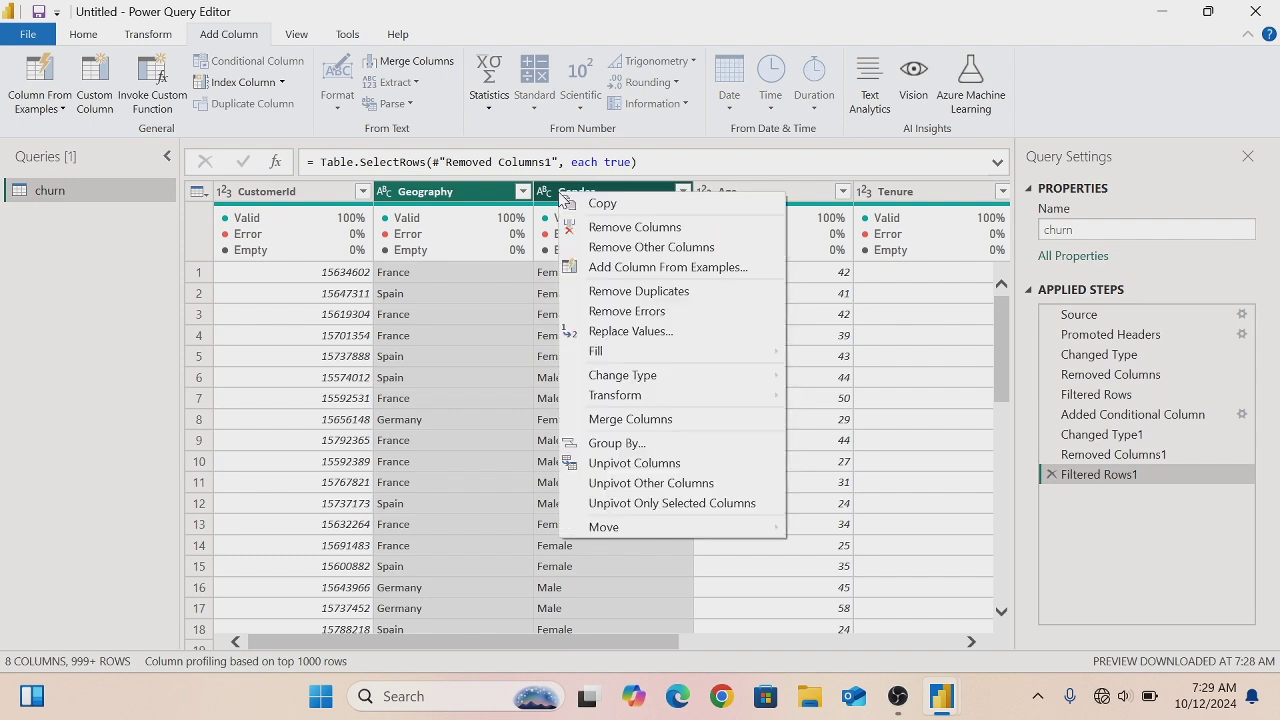
pyautogui.moveTo(755, 398)
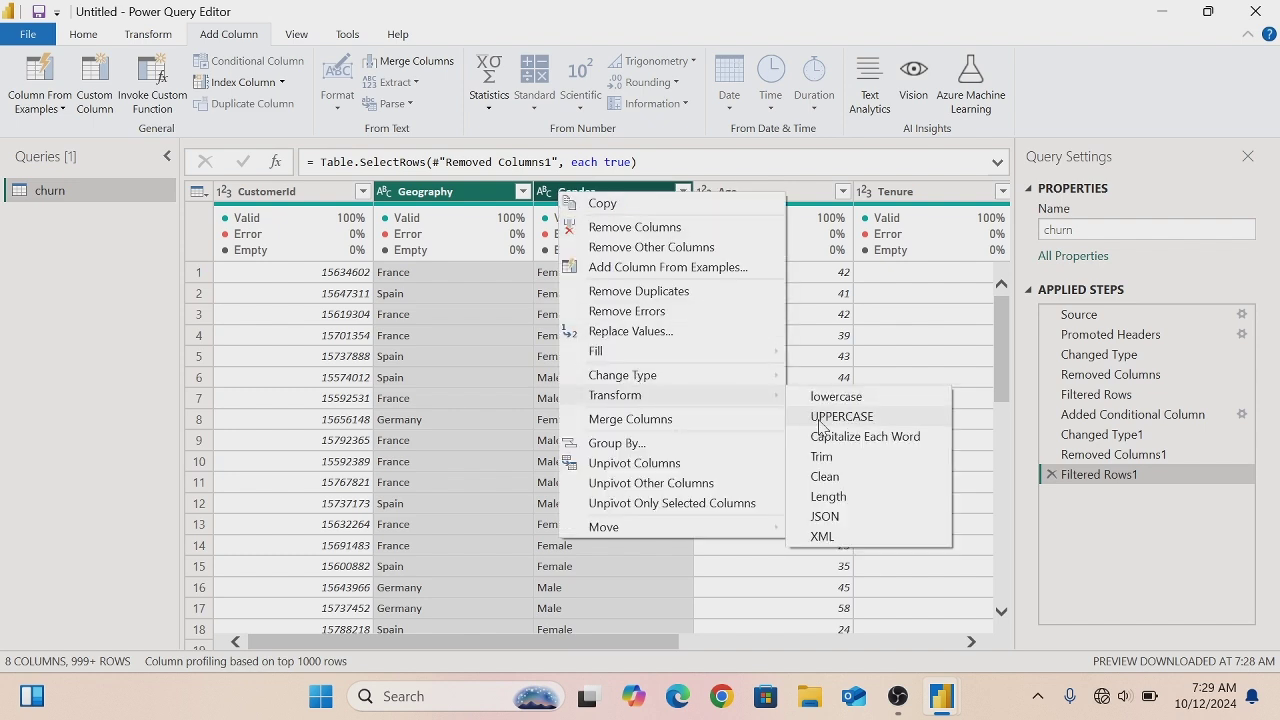
pyautogui.click(822, 457)
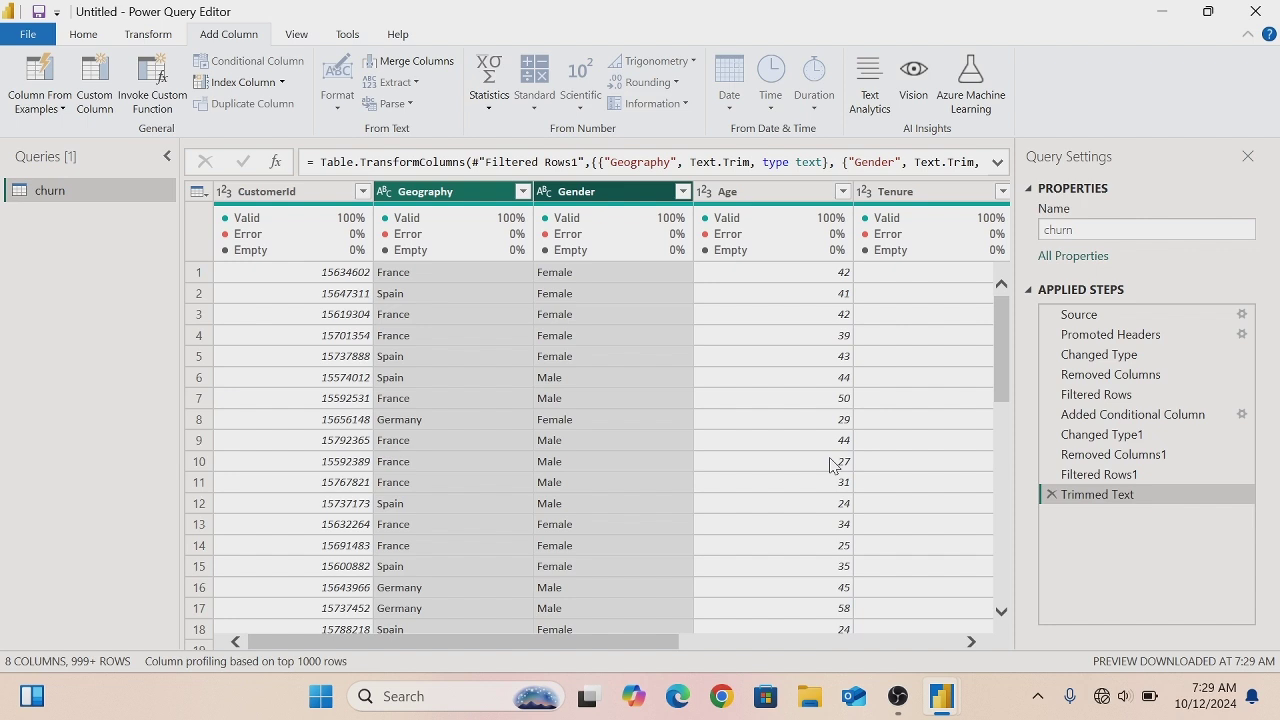
# - Load and review the full list of Age filter values, then accept the filter with all ages selected
pyautogui.click(843, 191)
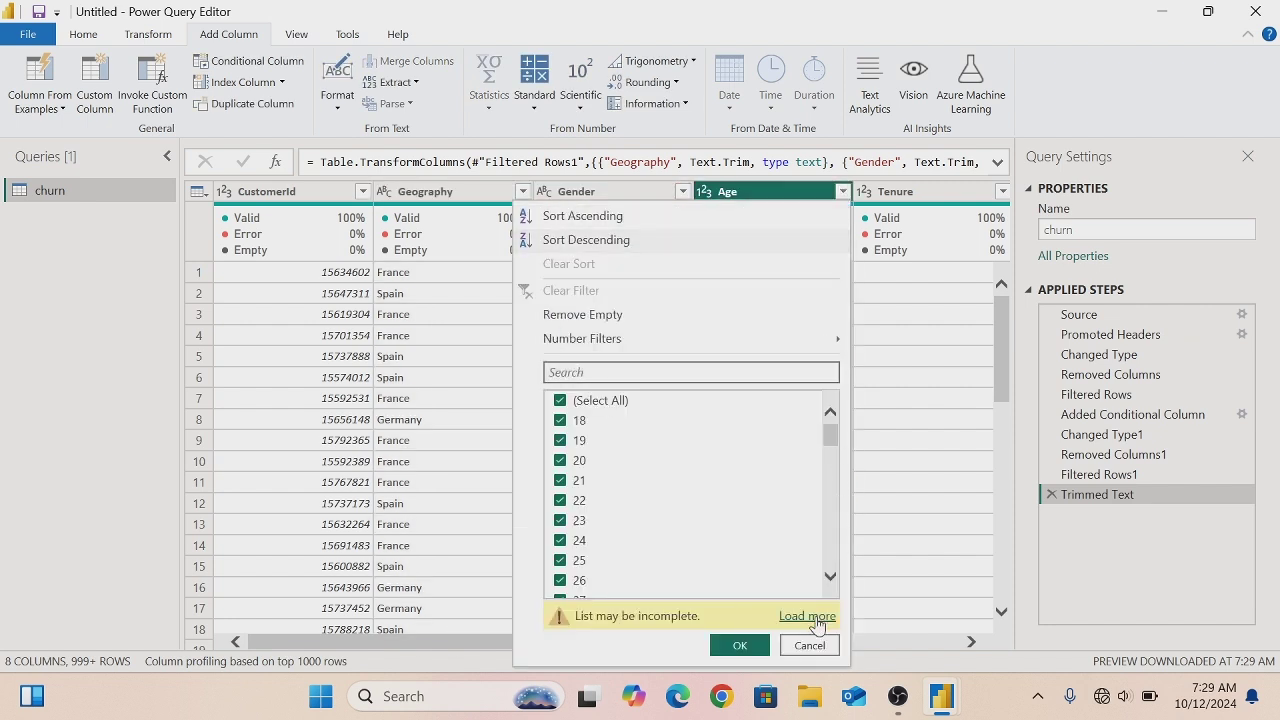
pyautogui.click(808, 616)
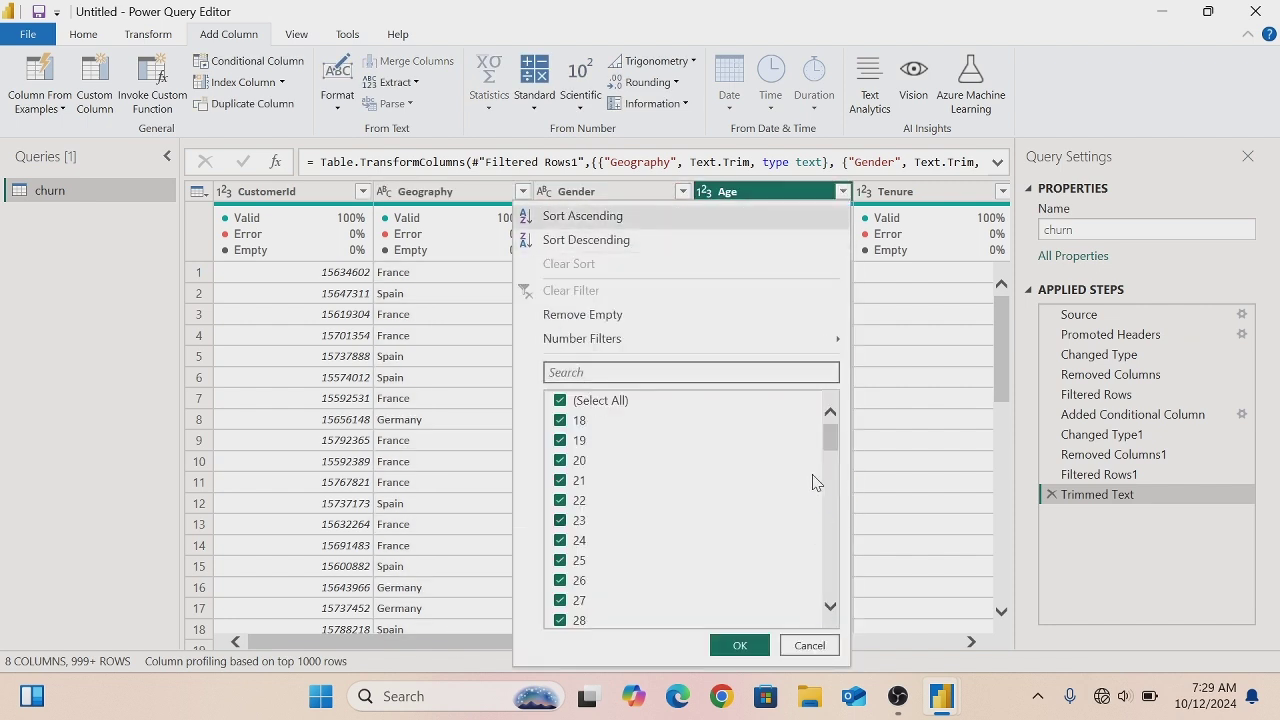
pyautogui.moveTo(830, 445); pyautogui.dragTo(831, 626)
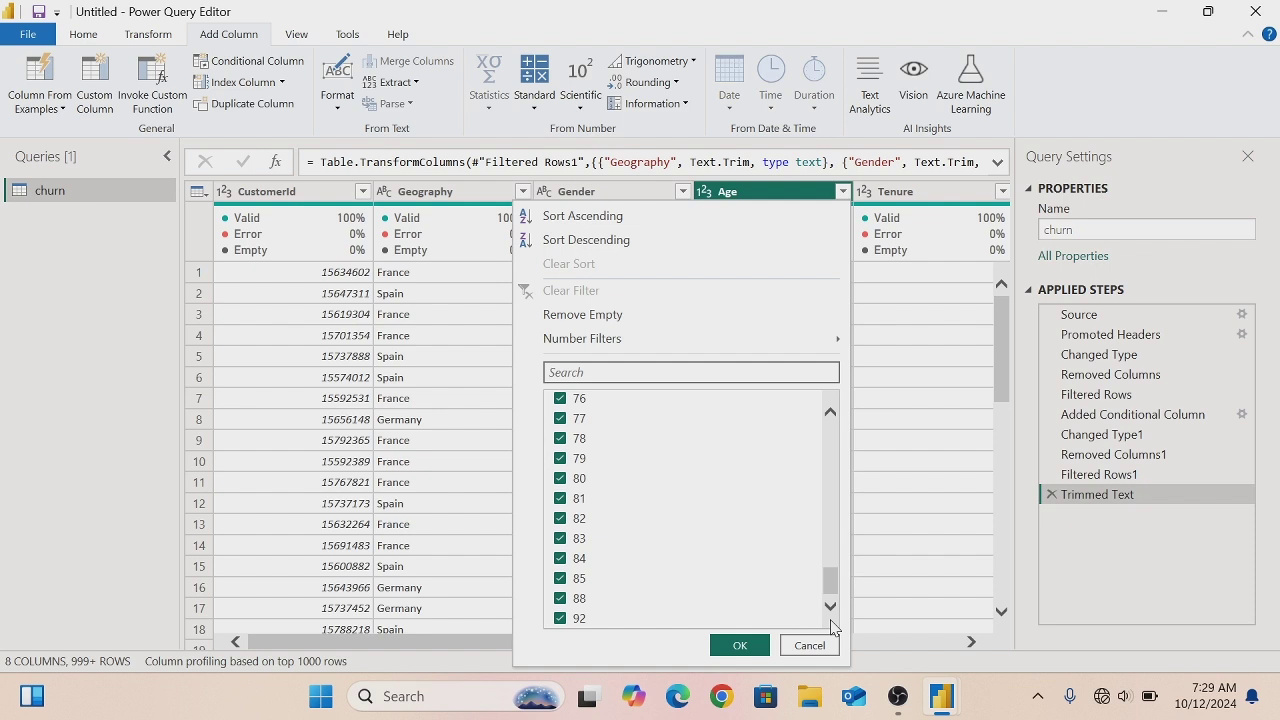
pyautogui.click(740, 645)
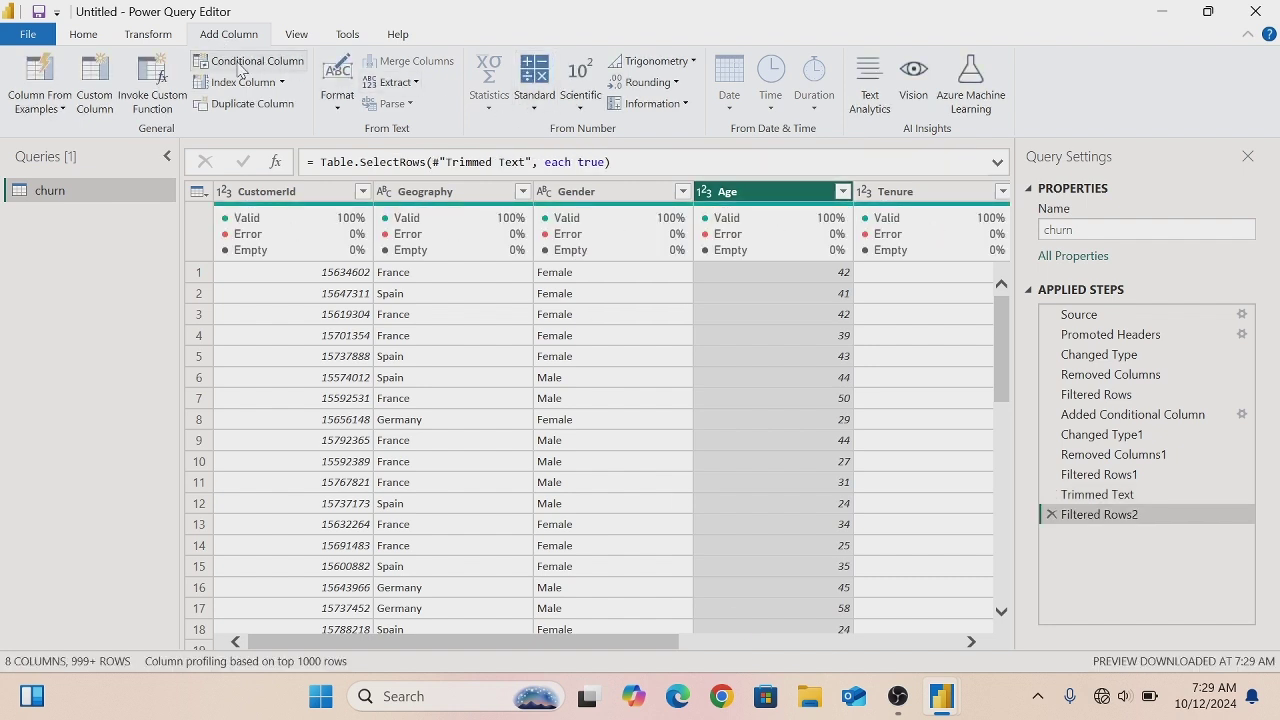
# - Start a new conditional column in the churn query and name it Age Bracket
pyautogui.click(240, 66)
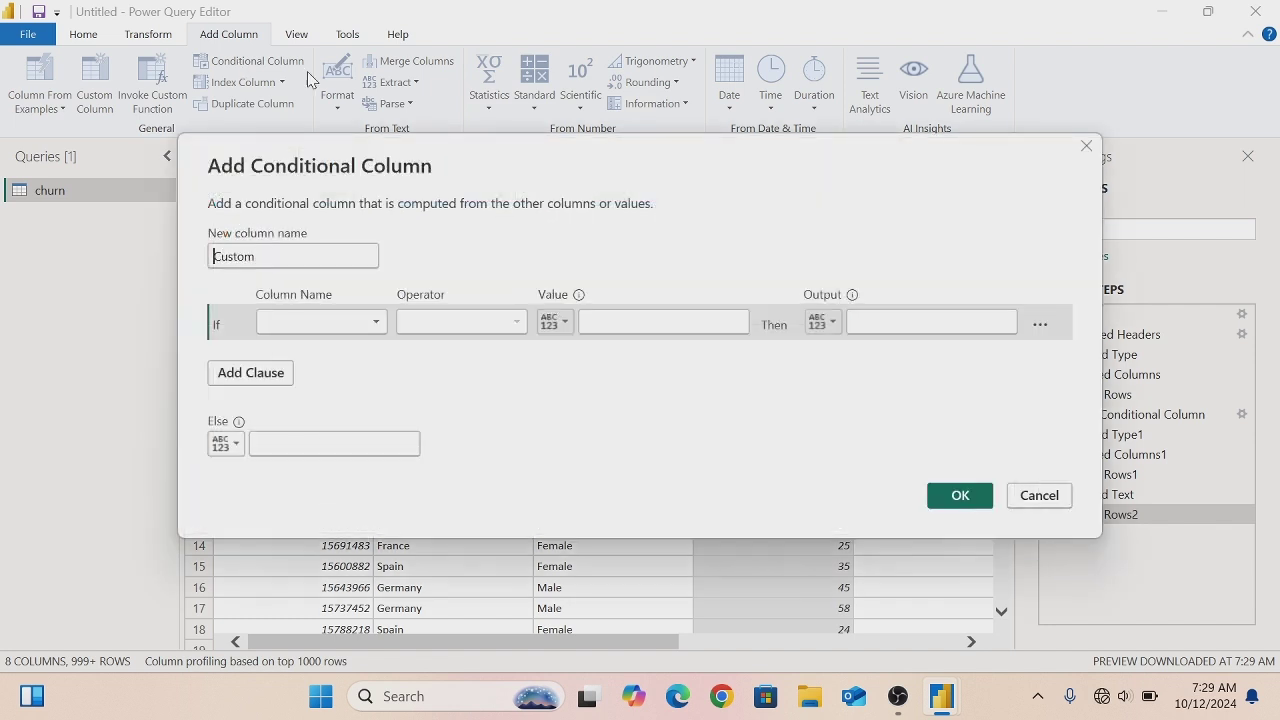
pyautogui.press('BackSpace')
pyautogui.press('BackSpace')
pyautogui.press('BackSpace')
pyautogui.press('BackSpace')
pyautogui.press('BackSpace')
pyautogui.press('BackSpace')
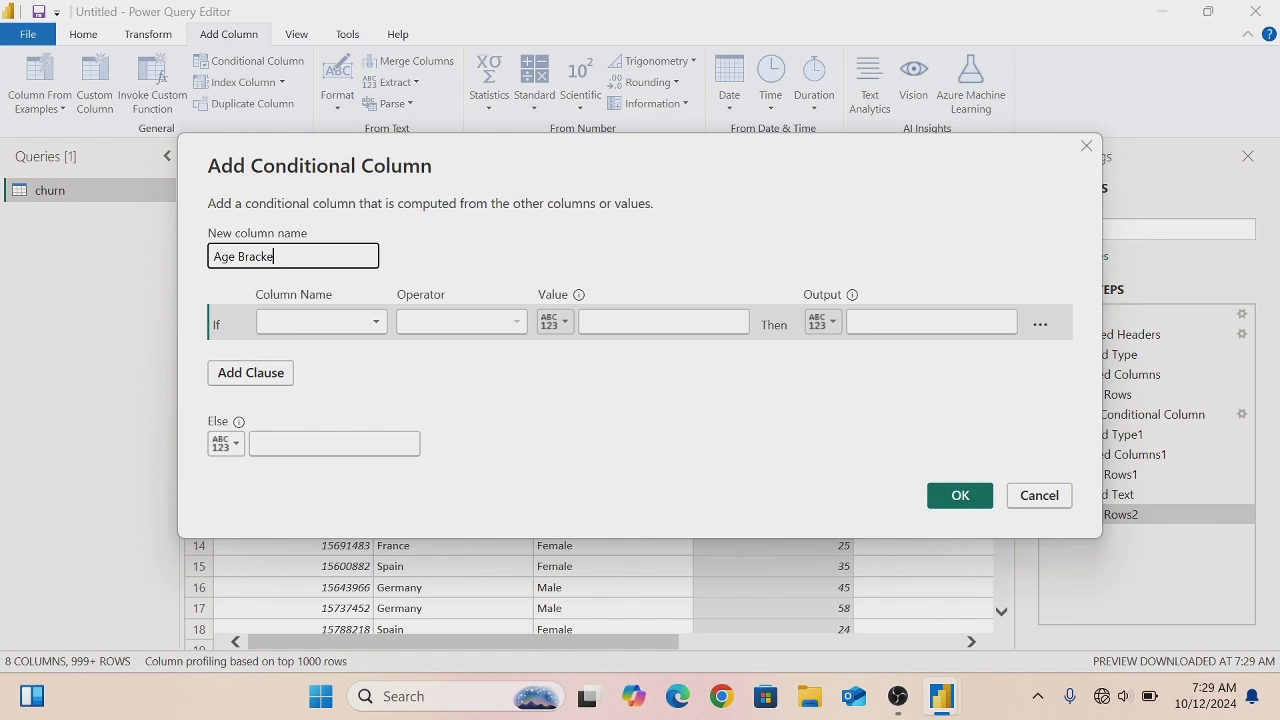
# - Define the first Age Bracket condition: Age is less than or equal to 29 outputs Early Adult
pyautogui.click(378, 322)
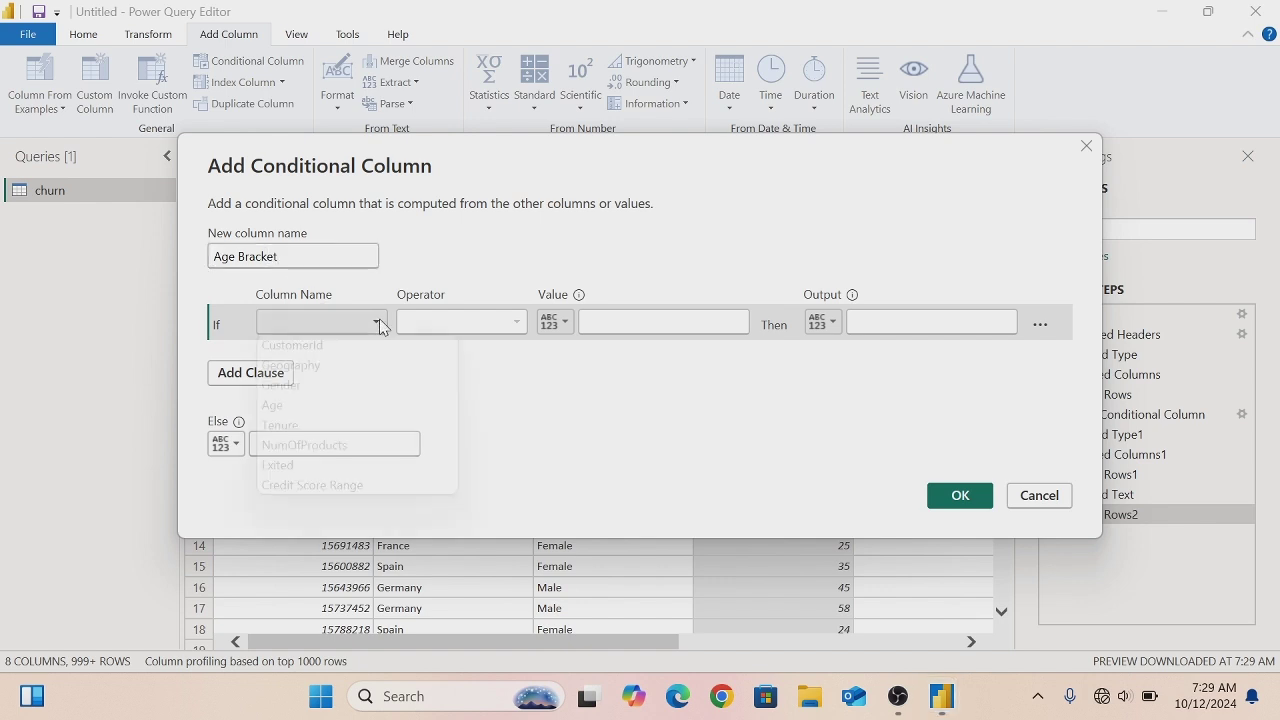
pyautogui.click(286, 406)
pyautogui.click(519, 325)
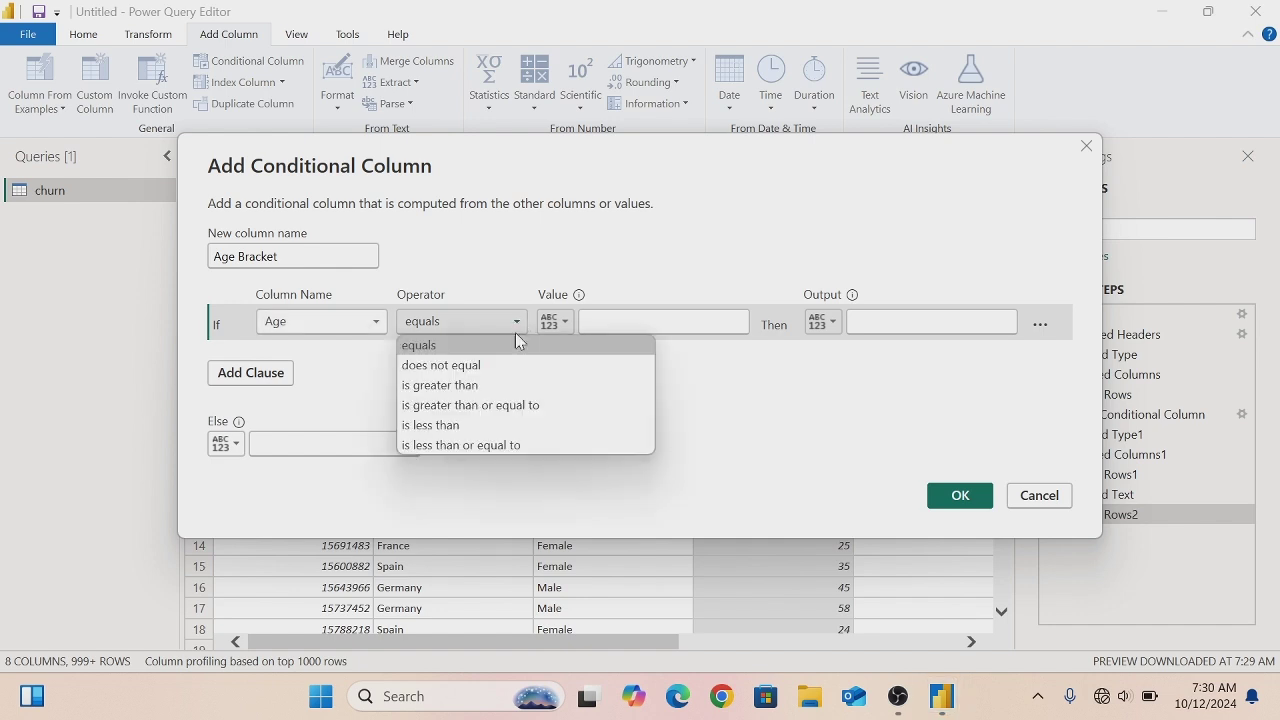
pyautogui.click(487, 446)
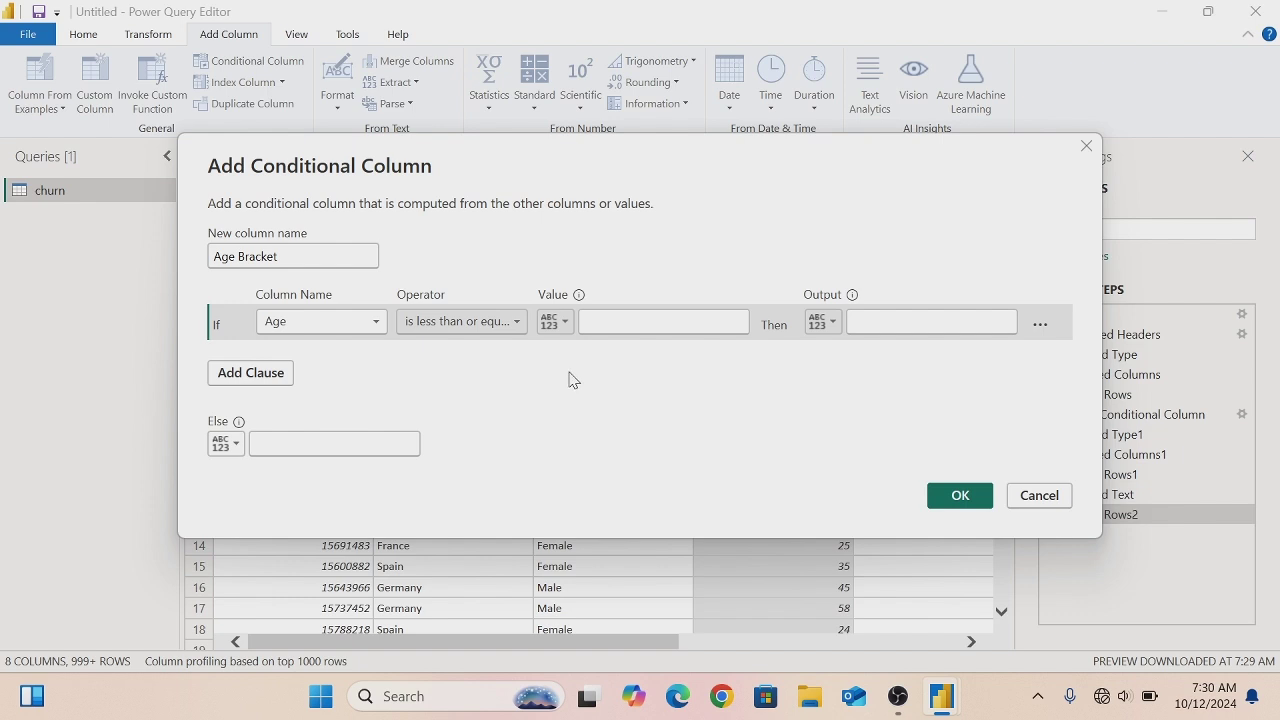
pyautogui.click(590, 321)
pyautogui.write('29')
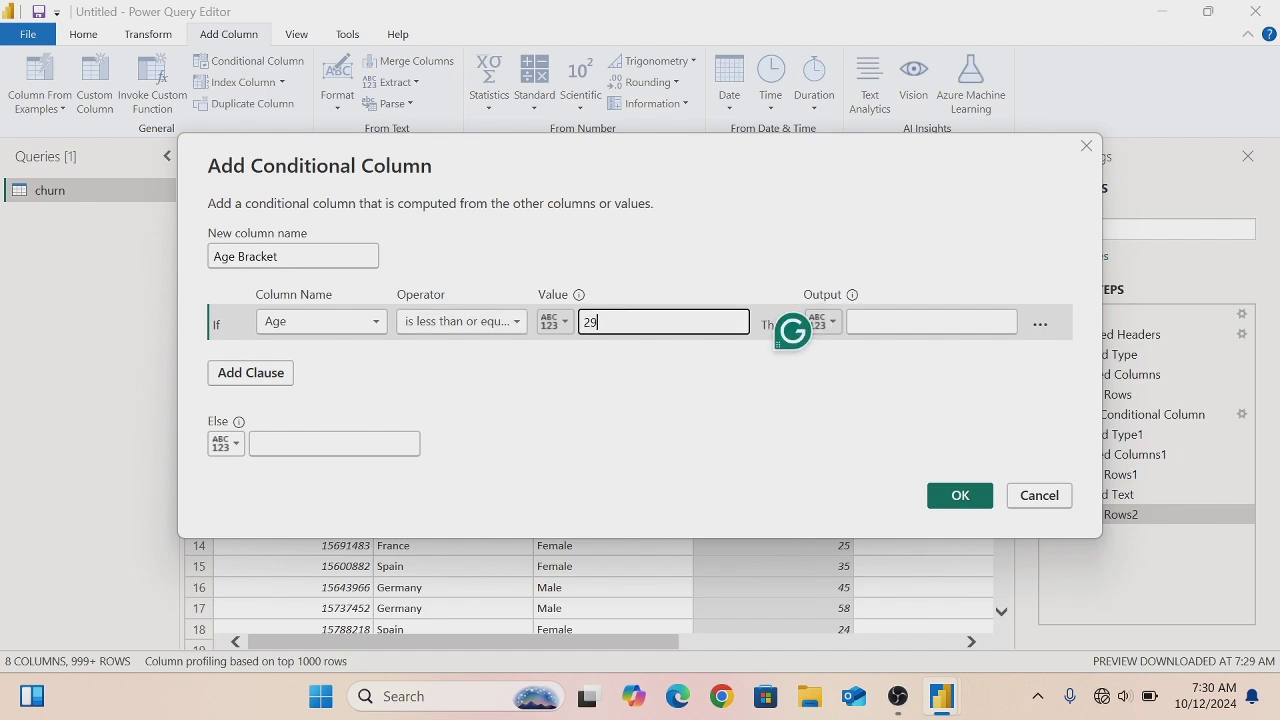
pyautogui.click(853, 322)
pyautogui.write('Ea')
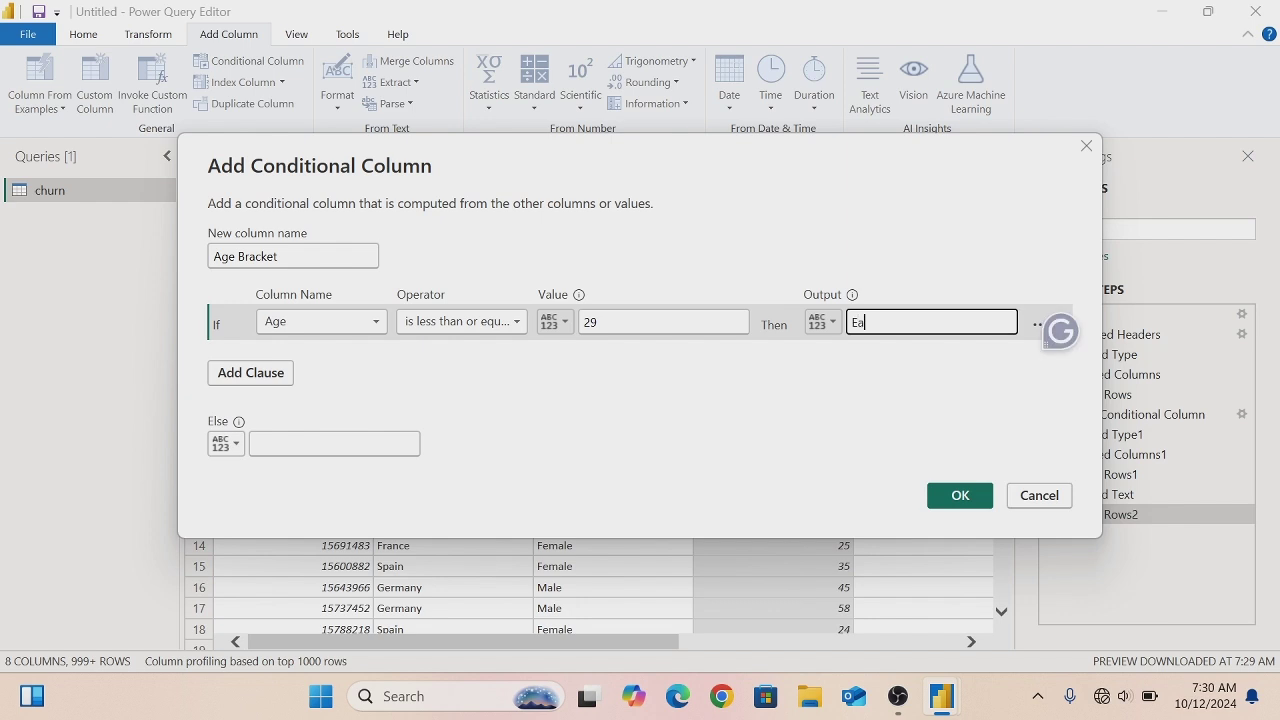
pyautogui.write('rly Adult')
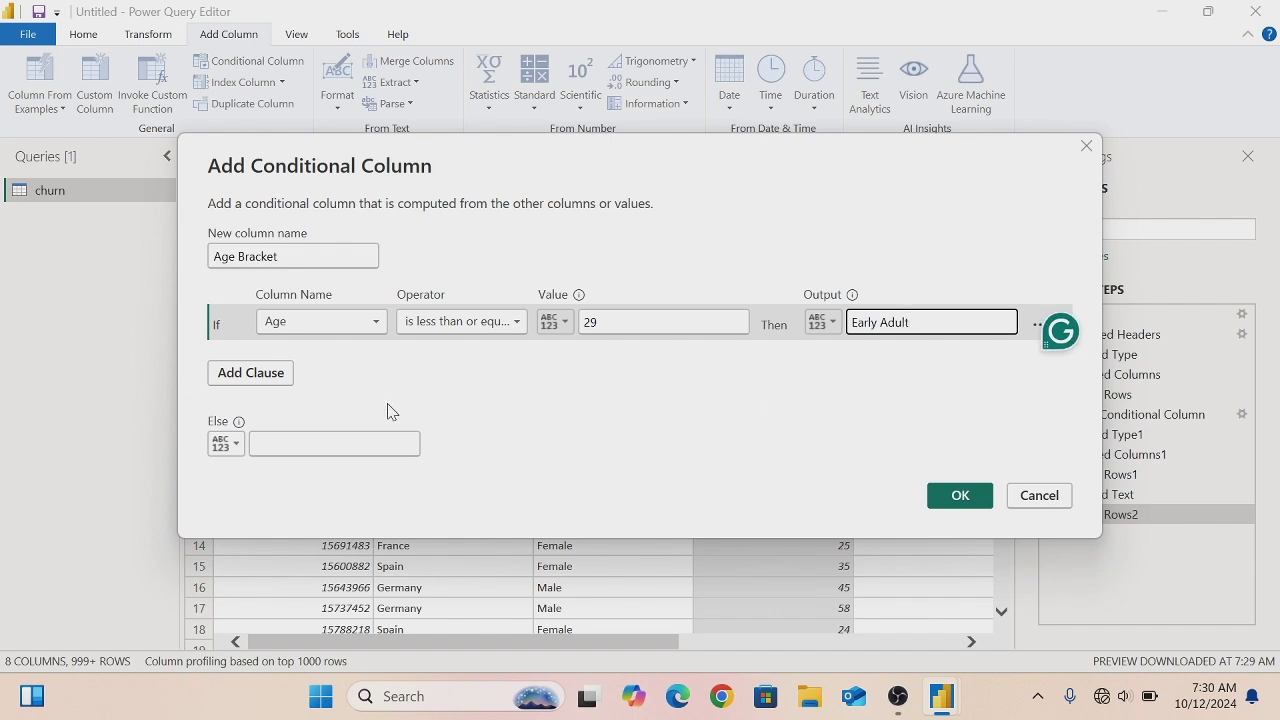
# - Add a clause outputting Young Professional for Age less than or equal to 39, and change the first clause's output to Early Adulthood
pyautogui.click(257, 372)
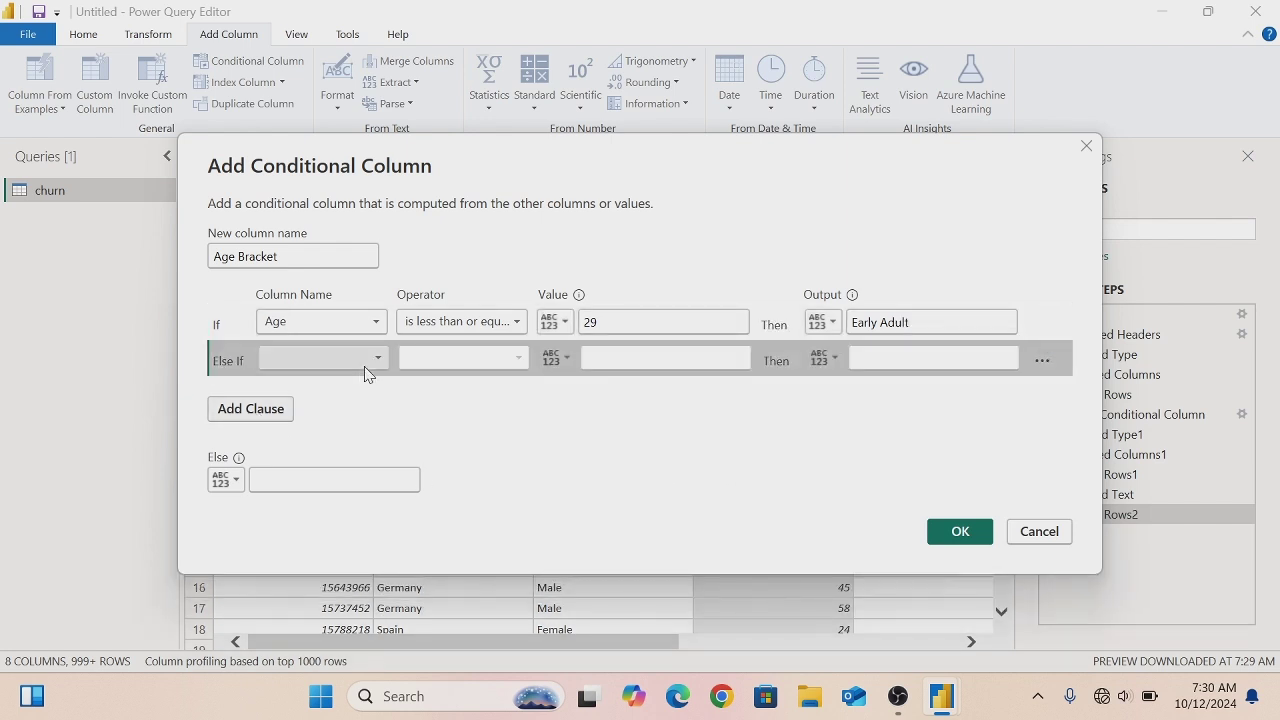
pyautogui.click(377, 358)
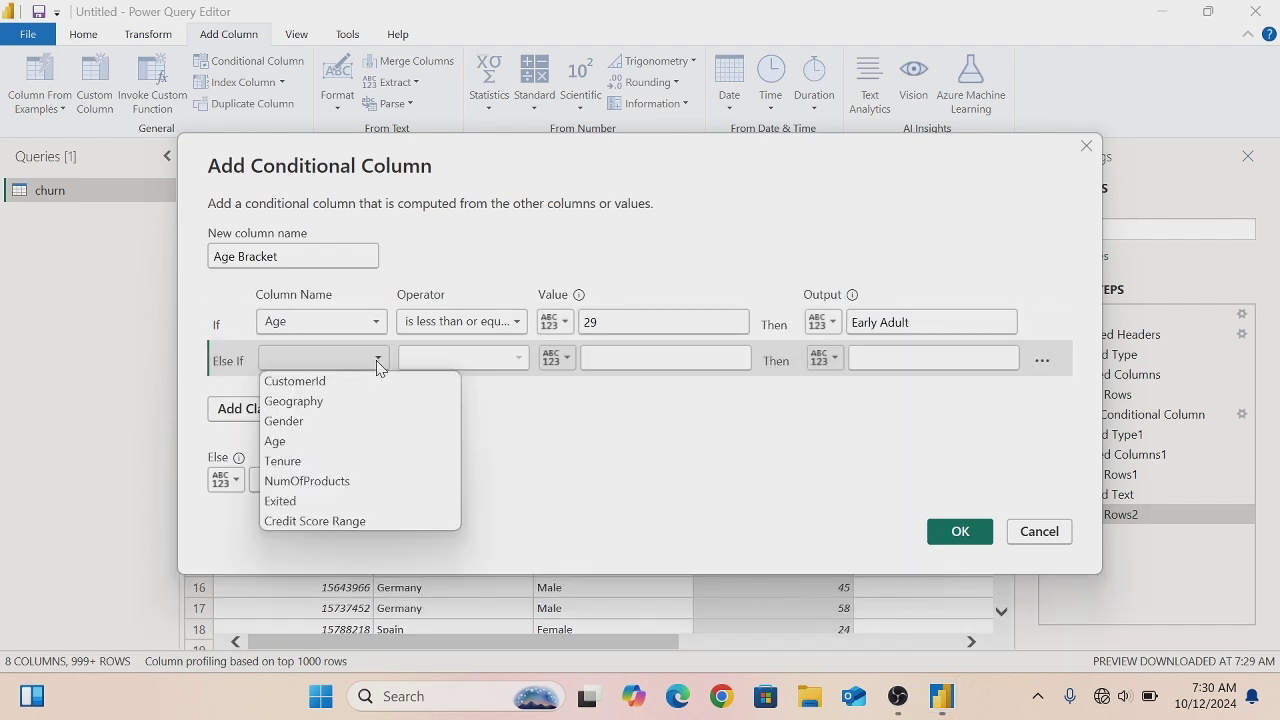
pyautogui.click(300, 447)
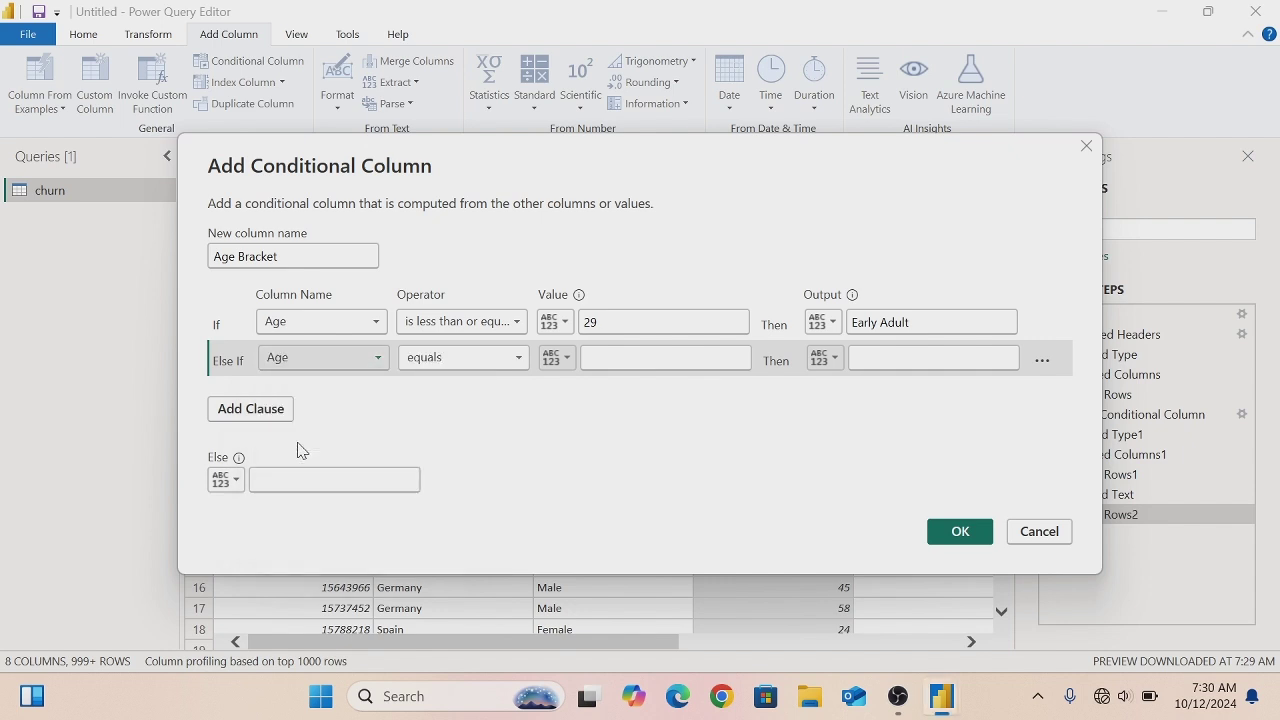
pyautogui.click(520, 358)
pyautogui.click(494, 480)
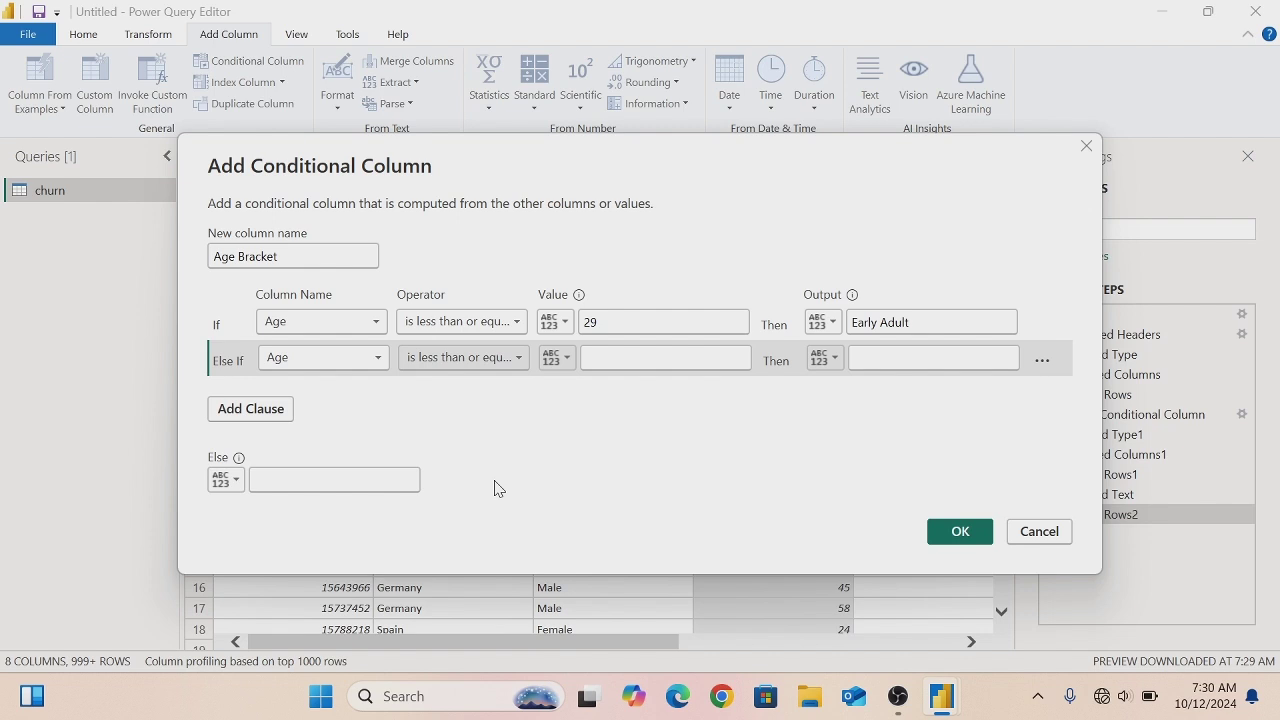
pyautogui.click(601, 366)
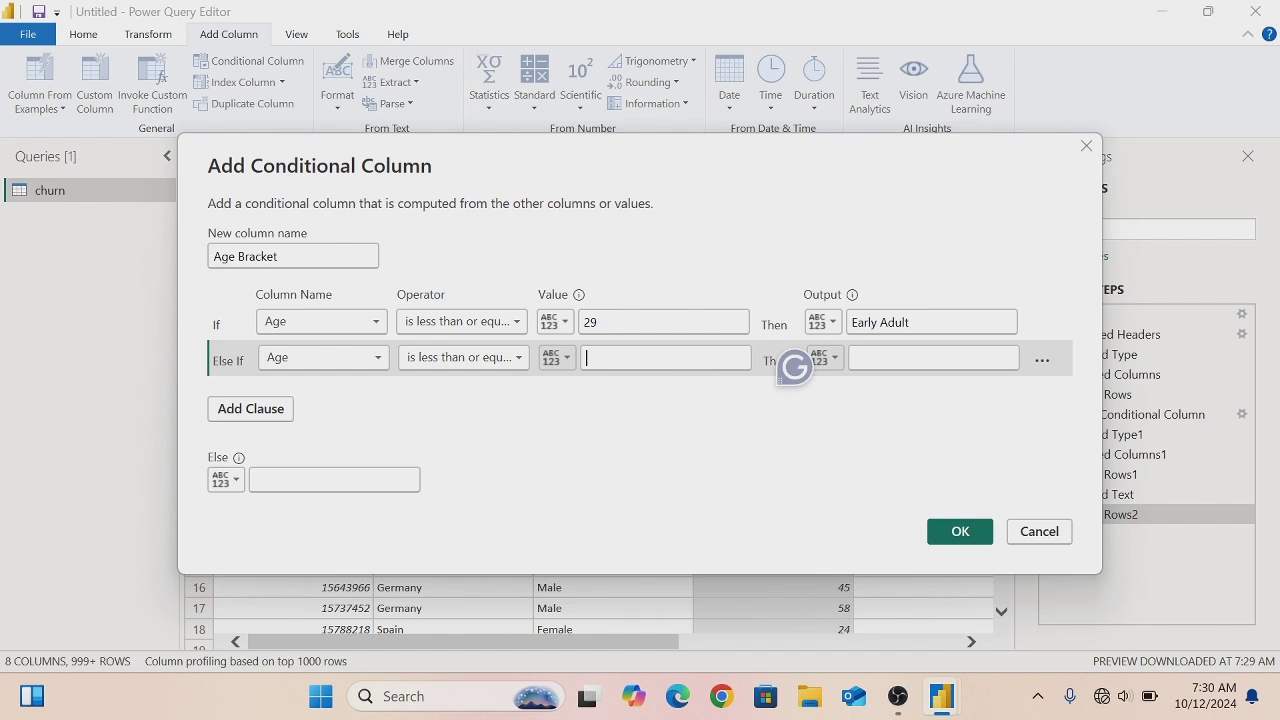
pyautogui.write('39')
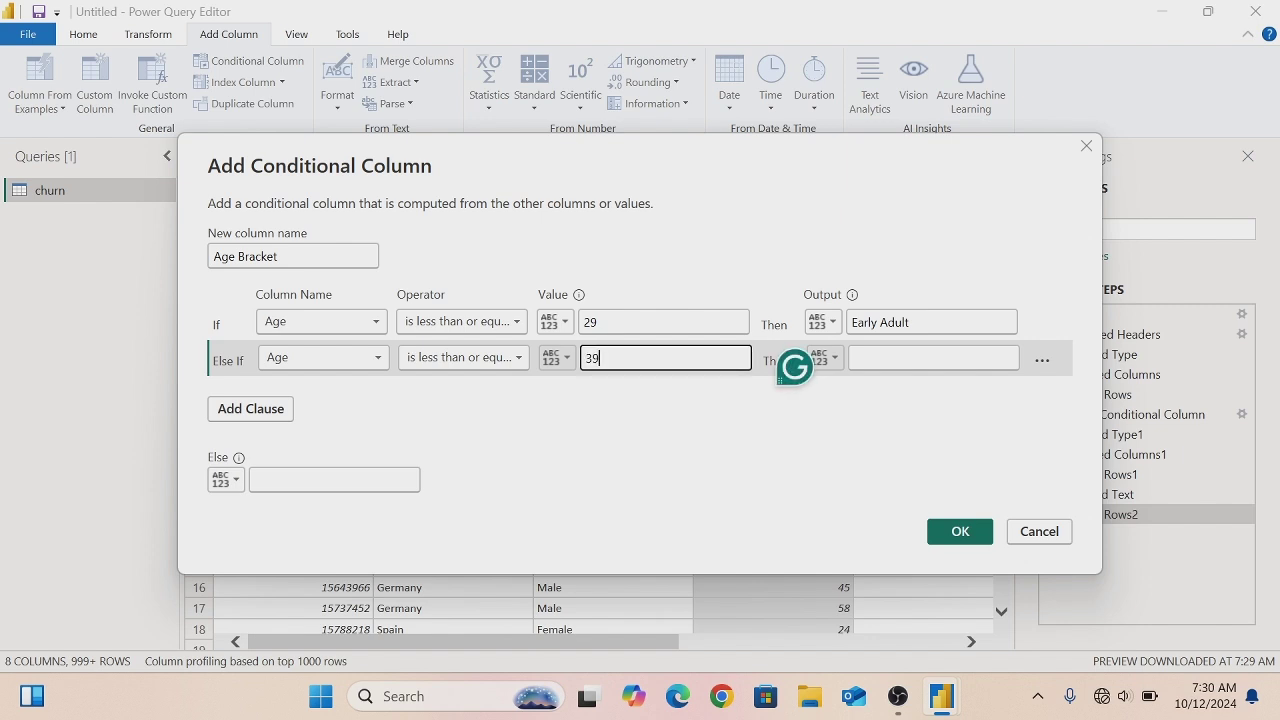
pyautogui.click(880, 358)
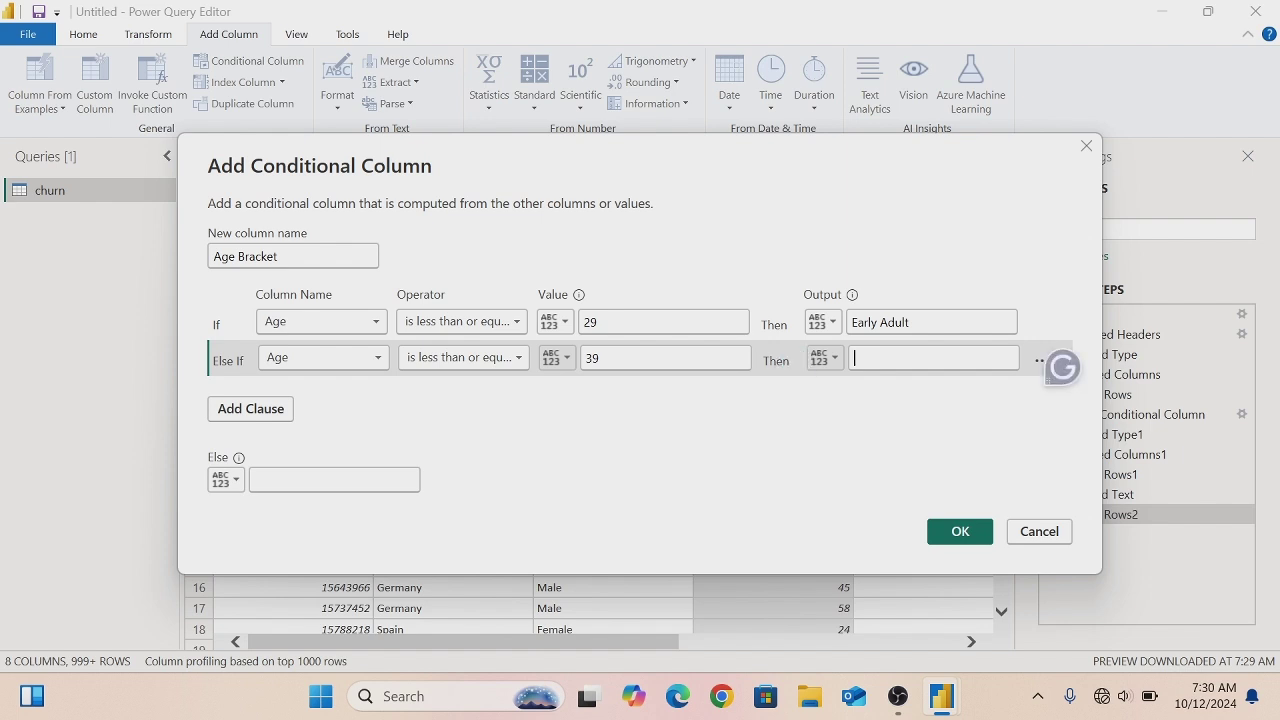
pyautogui.write('Y')
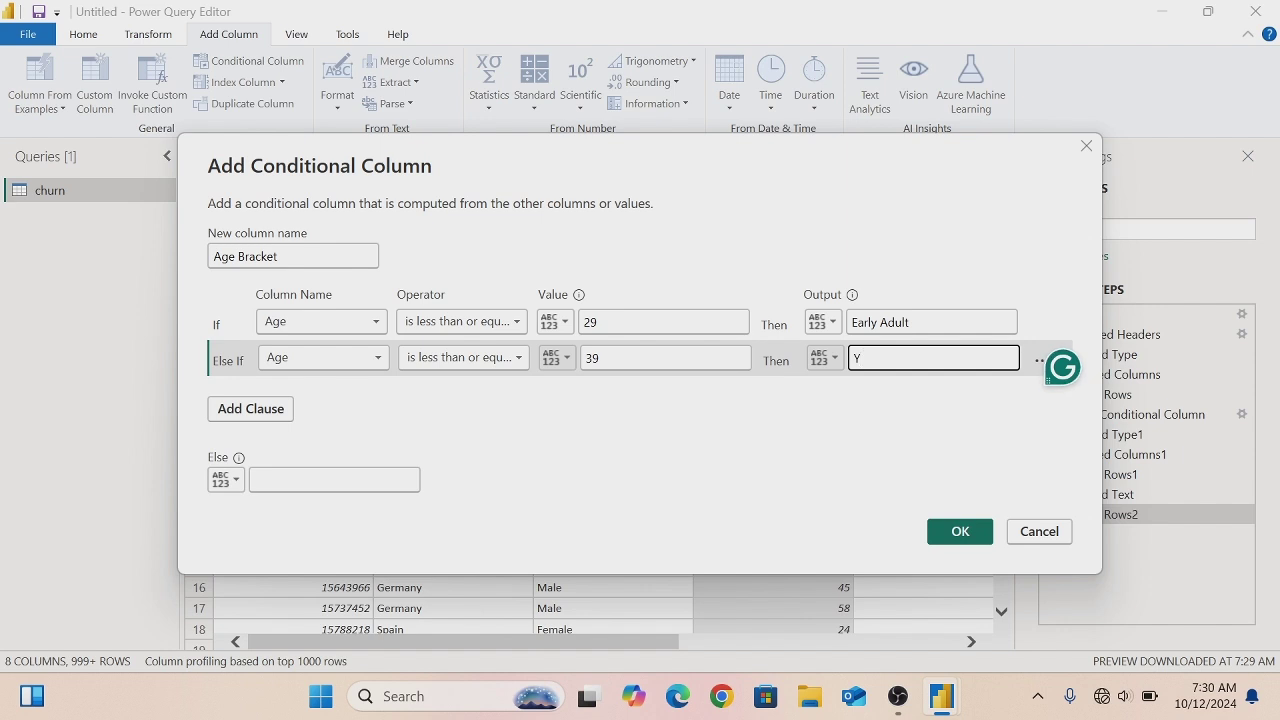
pyautogui.write('oung P')
pyautogui.write('rofessional')
pyautogui.click(932, 322)
pyautogui.write('hood')
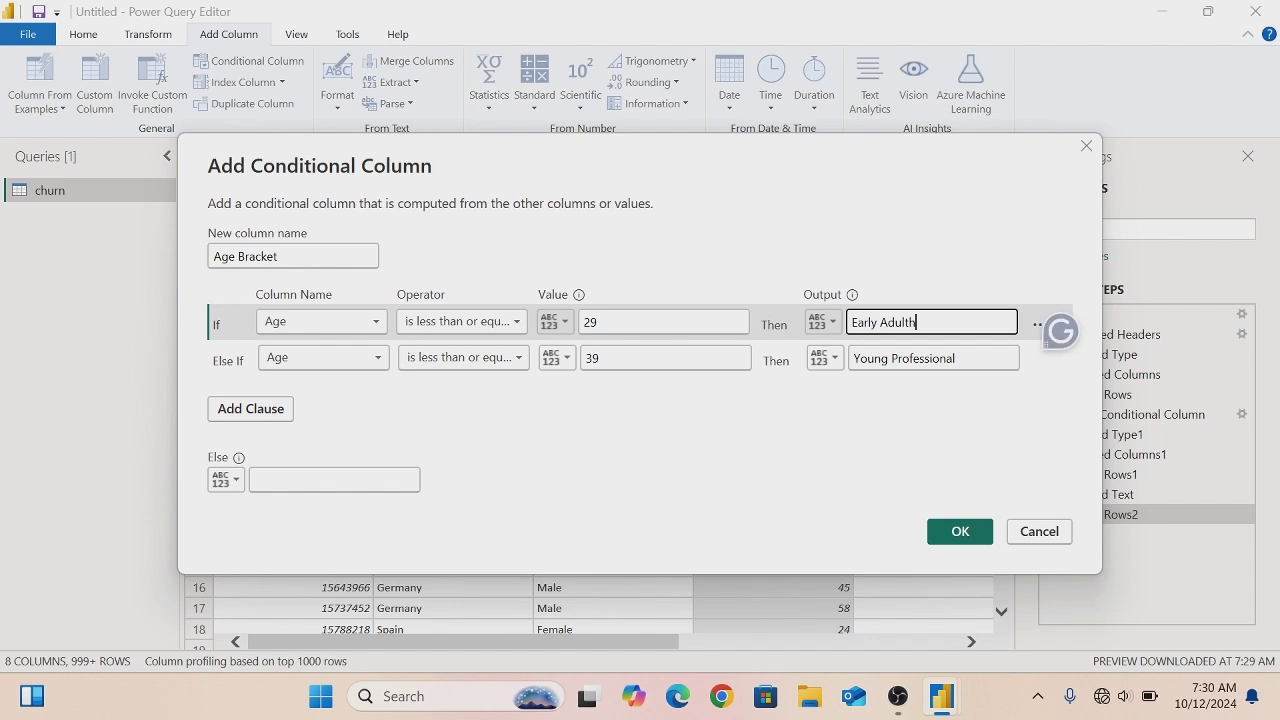
# - Add a third clause that outputs Mid-Career when Age is less than or equal to 49
pyautogui.click(277, 413)
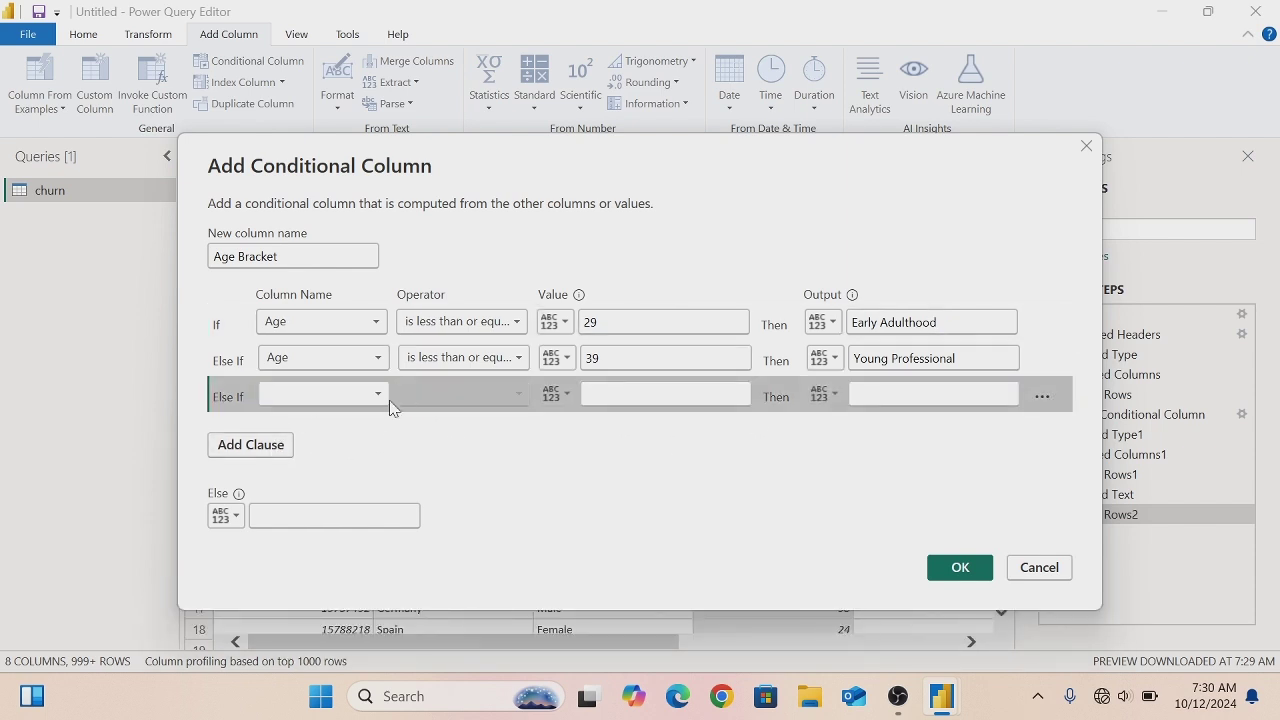
pyautogui.click(380, 398)
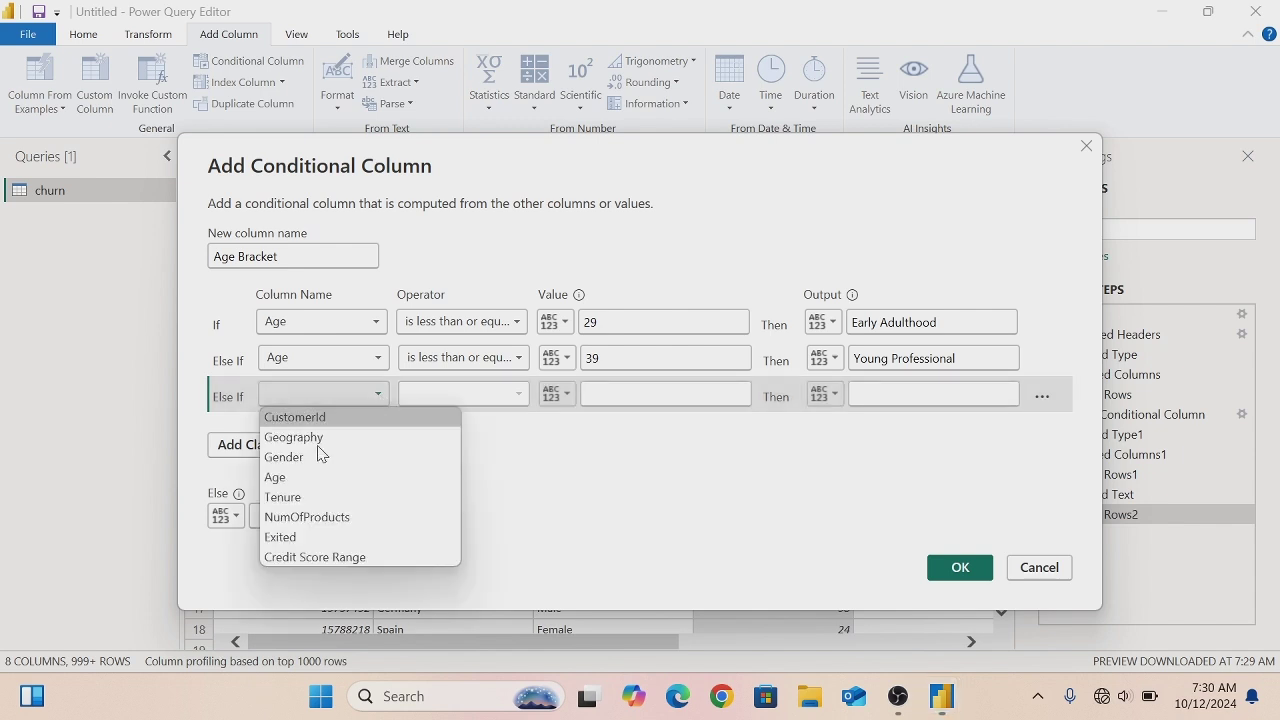
pyautogui.click(290, 480)
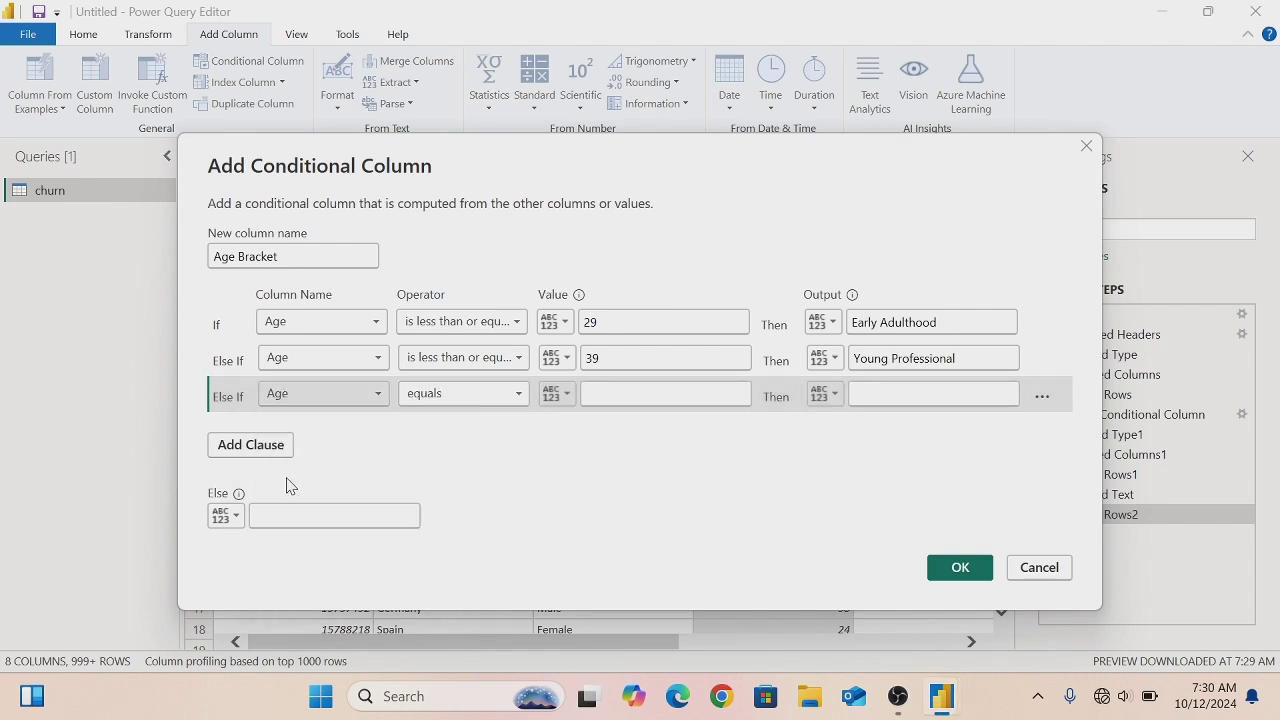
pyautogui.click(517, 393)
pyautogui.click(465, 517)
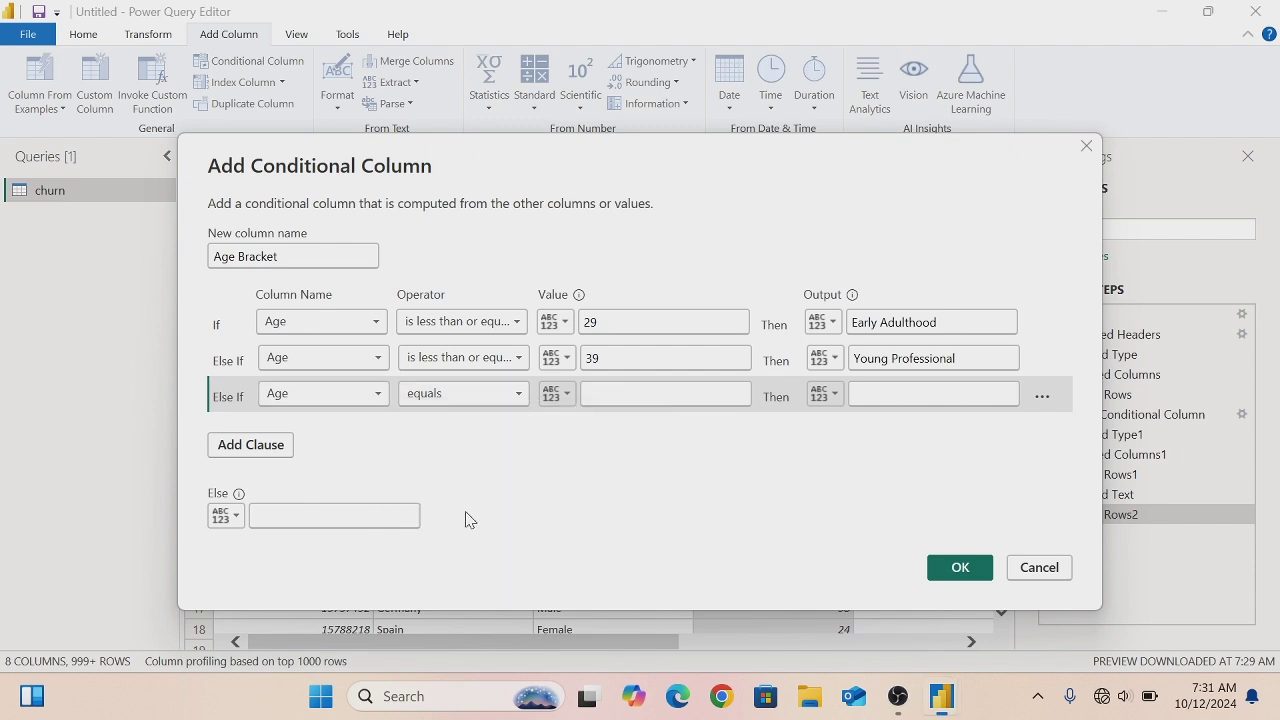
pyautogui.click(640, 394)
pyautogui.write('49')
pyautogui.press('Tab')
pyautogui.press('Tab')
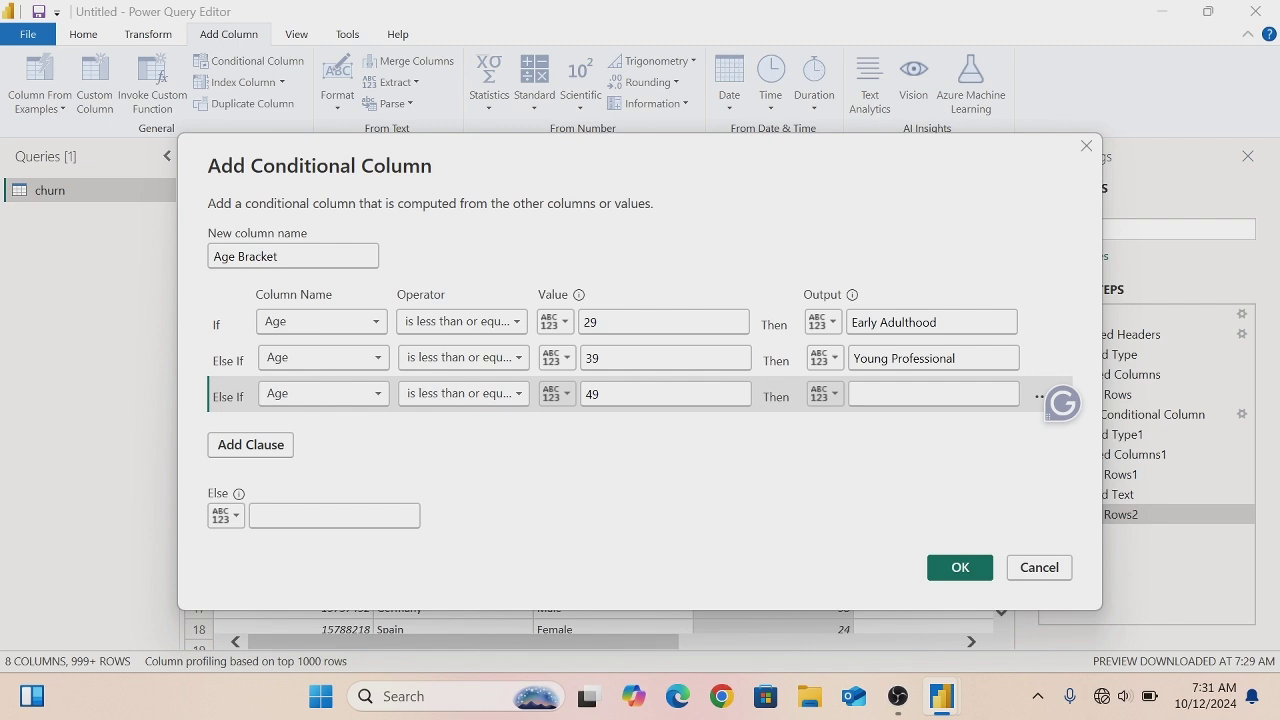
pyautogui.write('M')
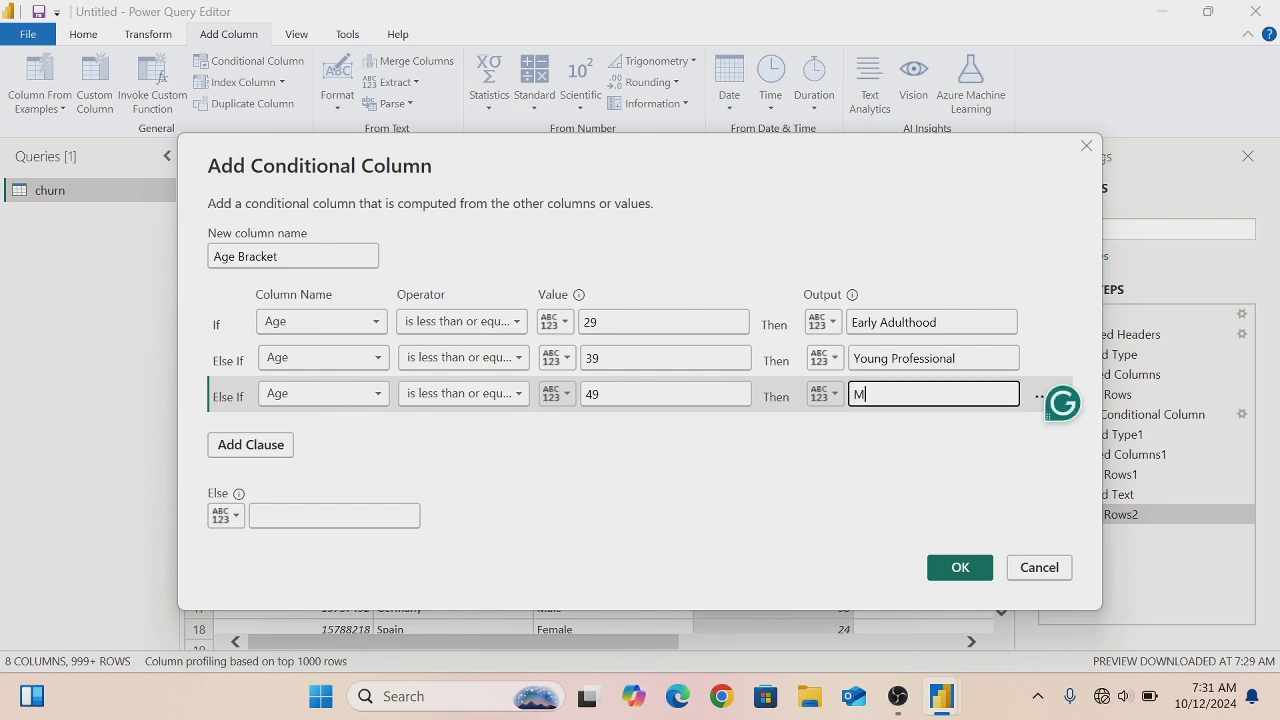
pyautogui.write('id-Career')
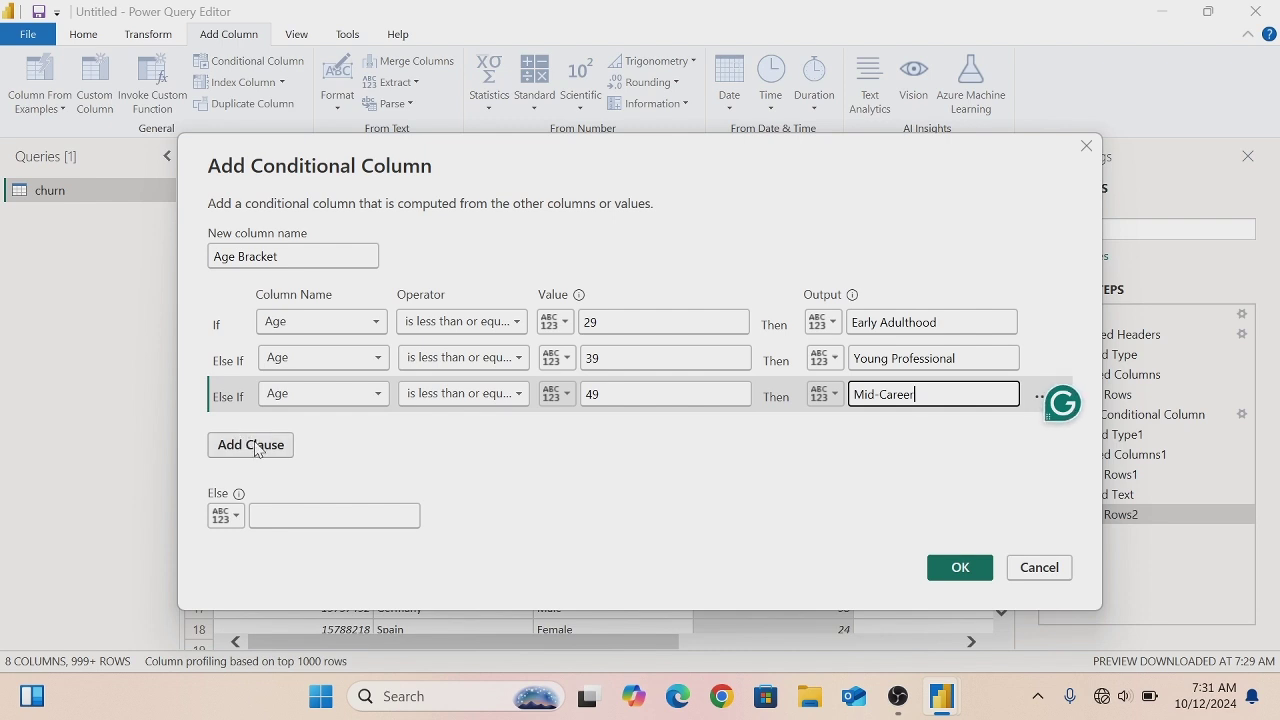
# - Add a fourth clause that outputs Pre-Retirement when Age is less than or equal to 64
pyautogui.click(251, 445)
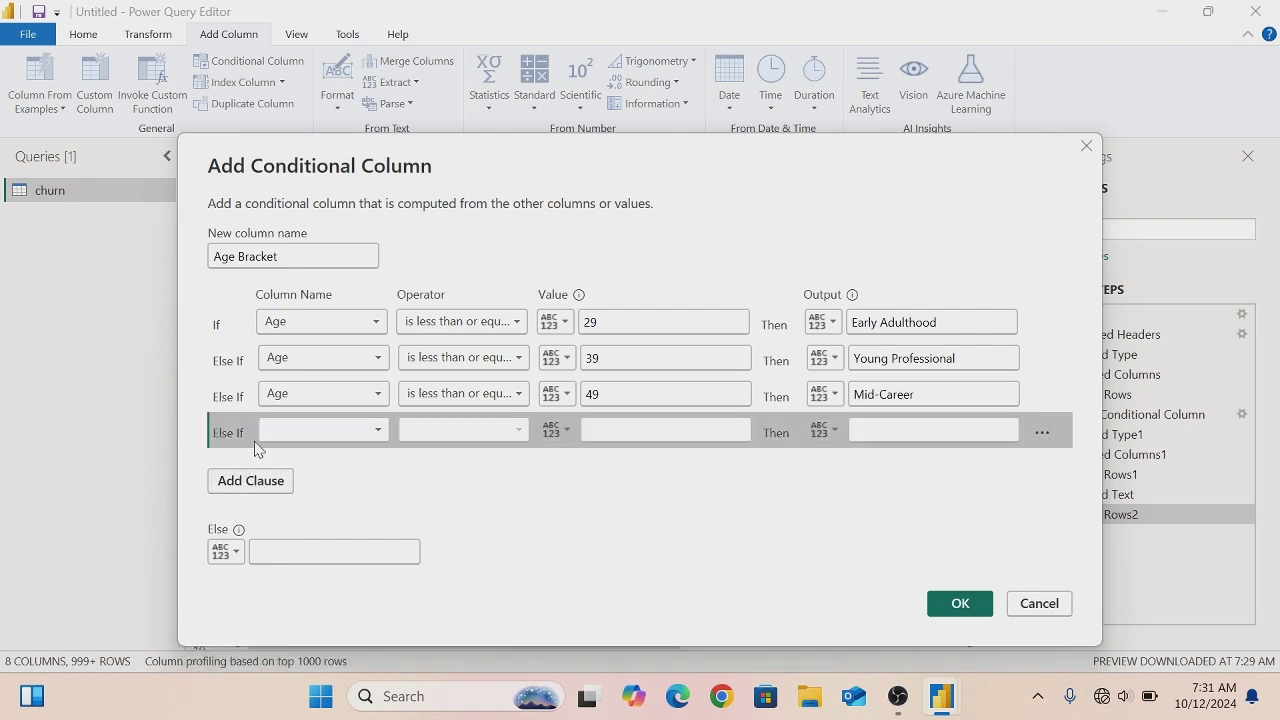
pyautogui.click(379, 432)
pyautogui.click(294, 514)
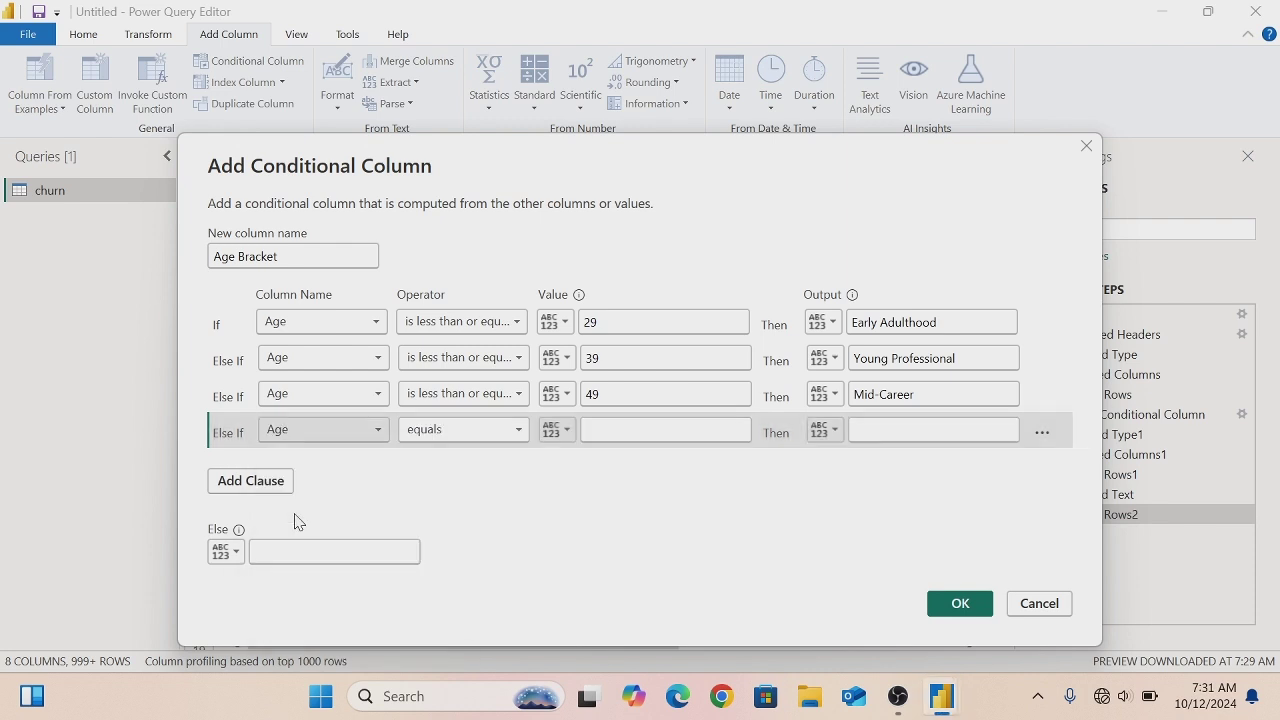
pyautogui.click(518, 430)
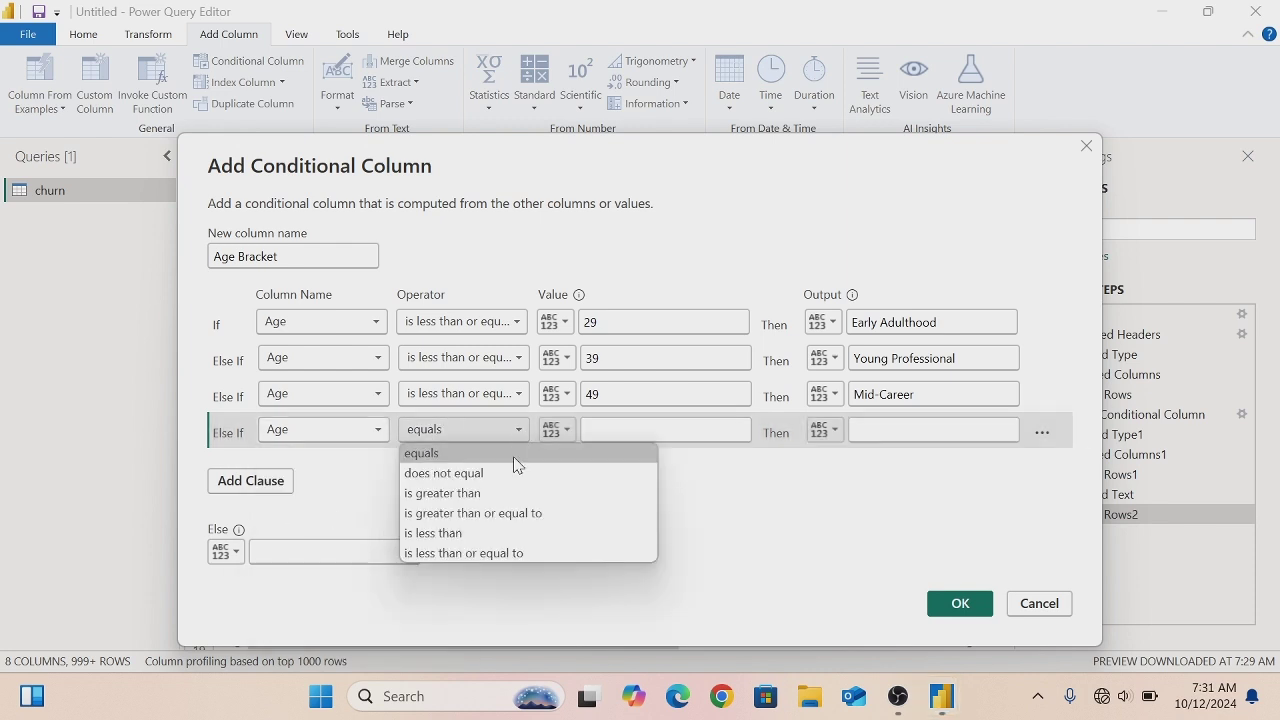
pyautogui.click(499, 552)
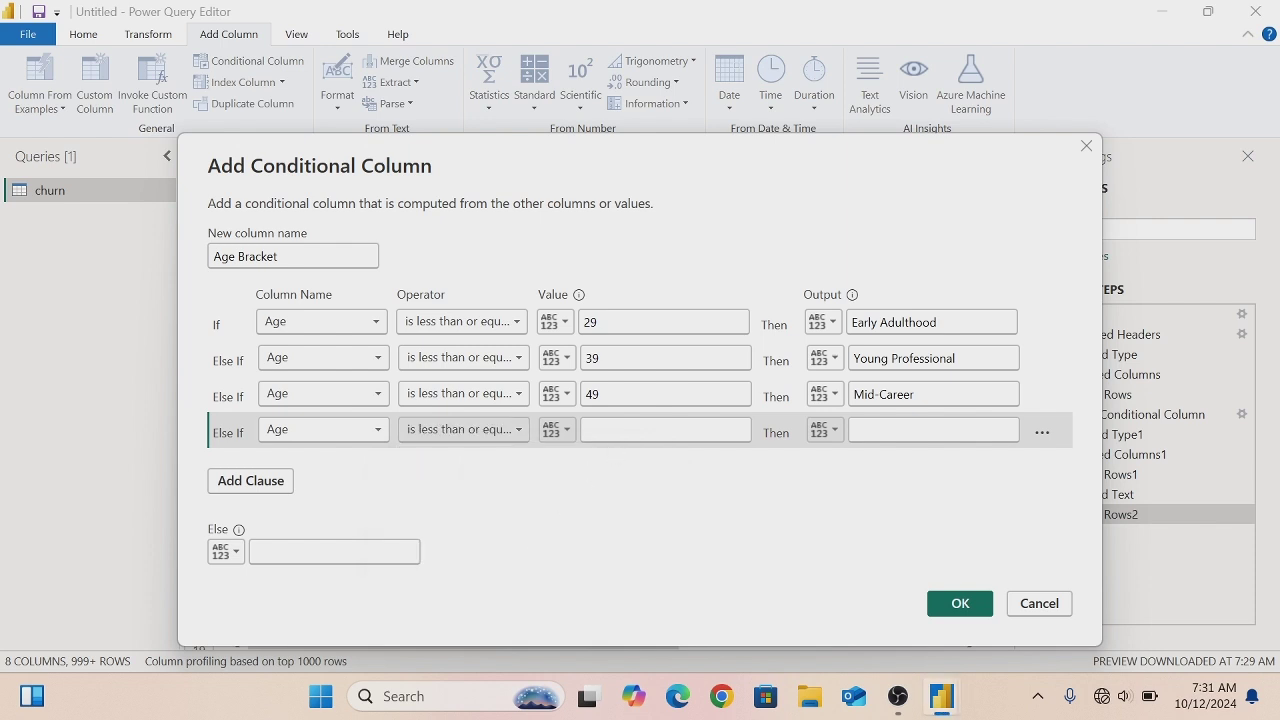
pyautogui.click(640, 430)
pyautogui.write('64')
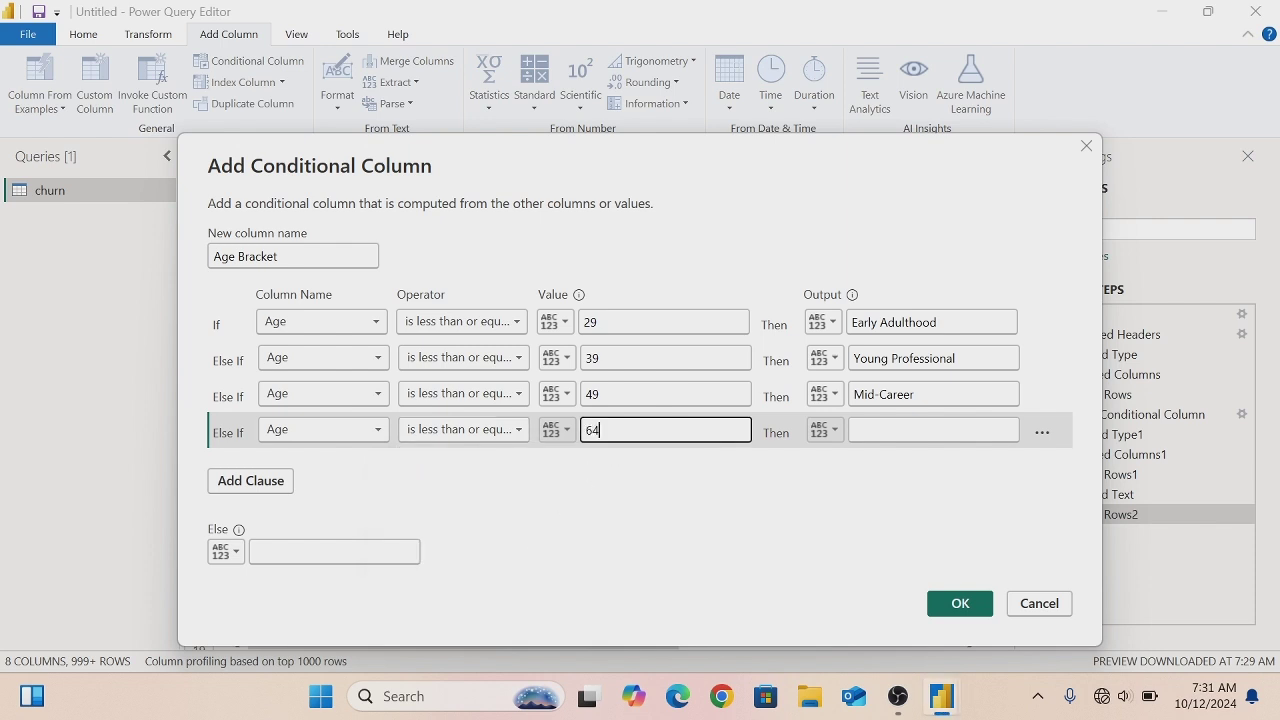
pyautogui.press('Tab')
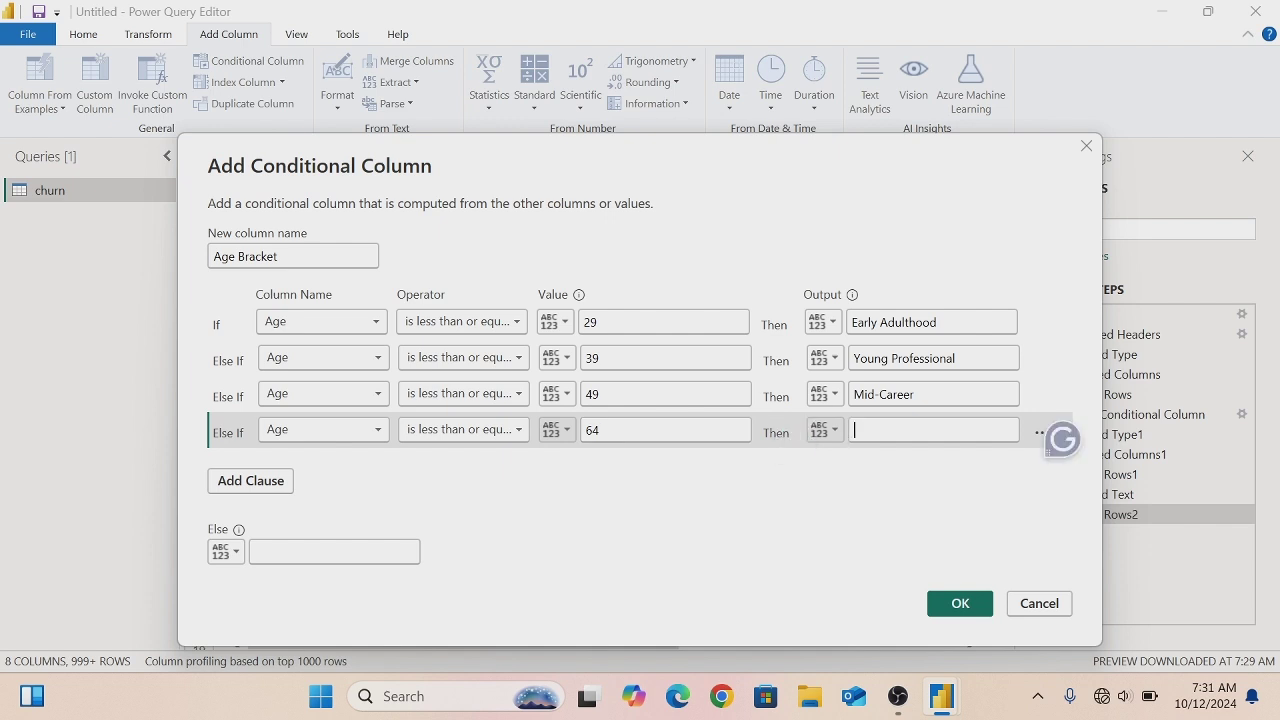
pyautogui.write('Pre-Retirement')
# - Create the Age Bracket column with Senior Years as the else output, and set its data type to Text
pyautogui.click(325, 552)
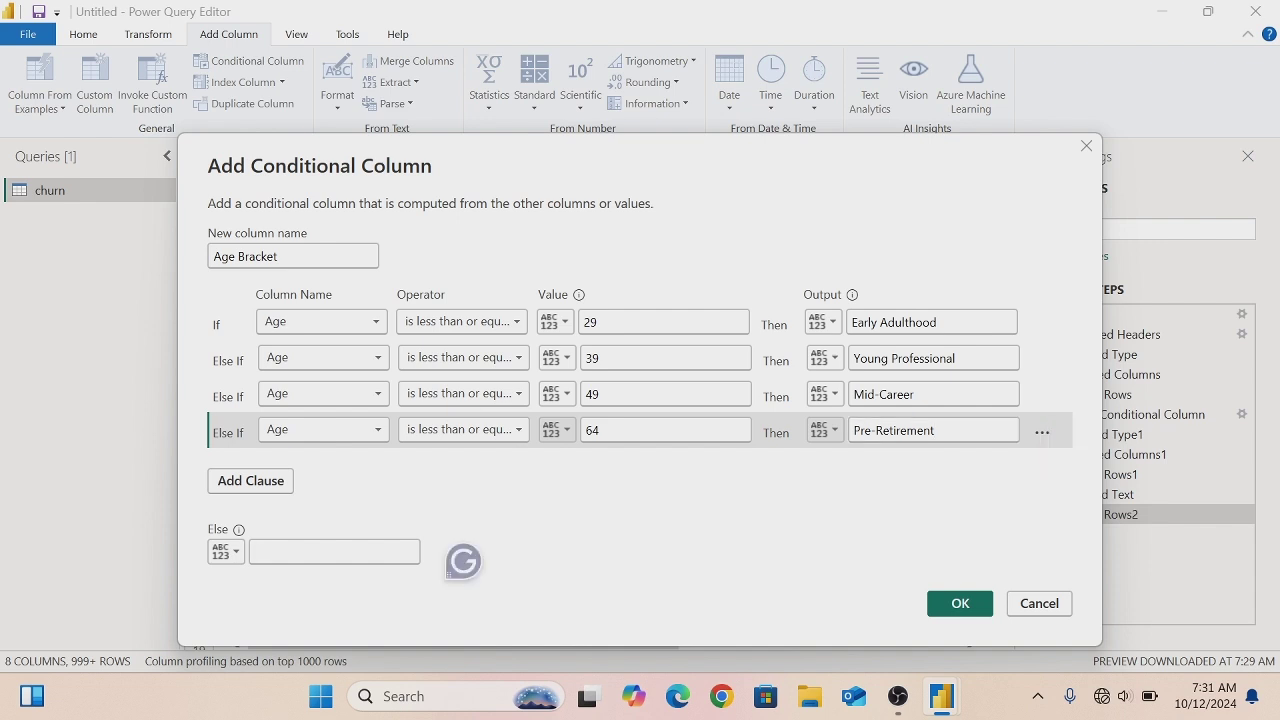
pyautogui.write('Senior Years')
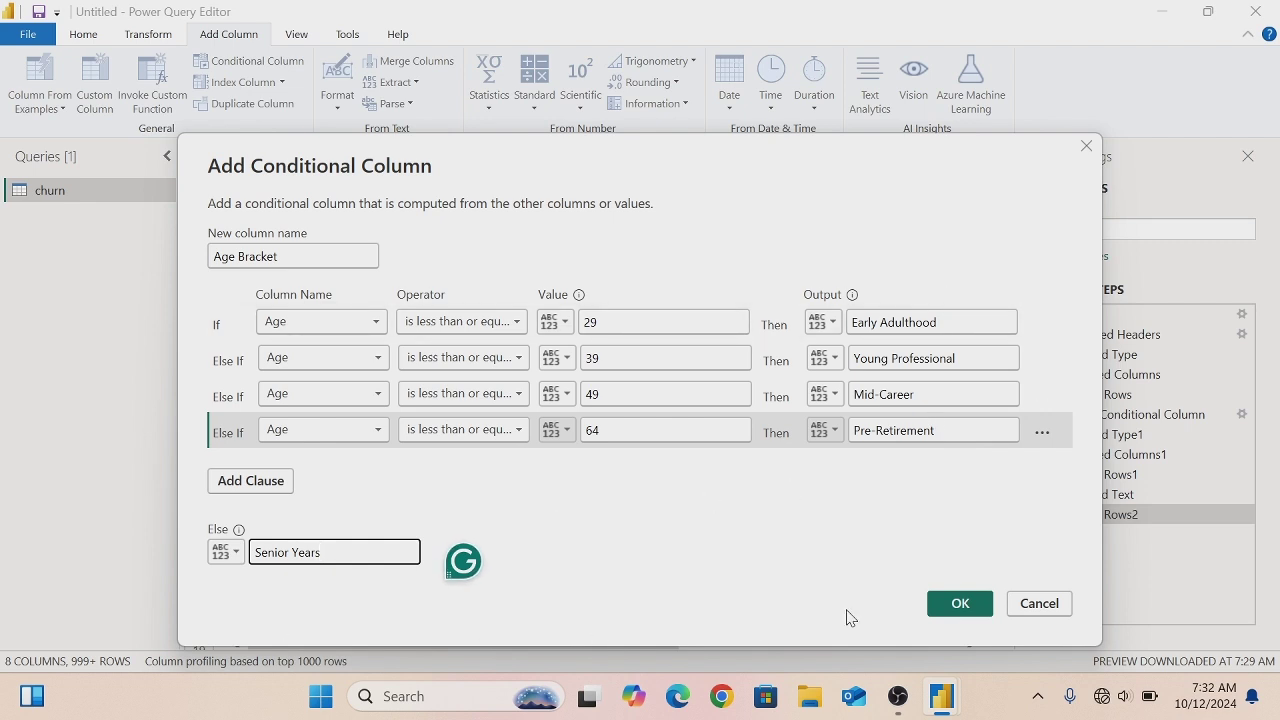
pyautogui.click(980, 612)
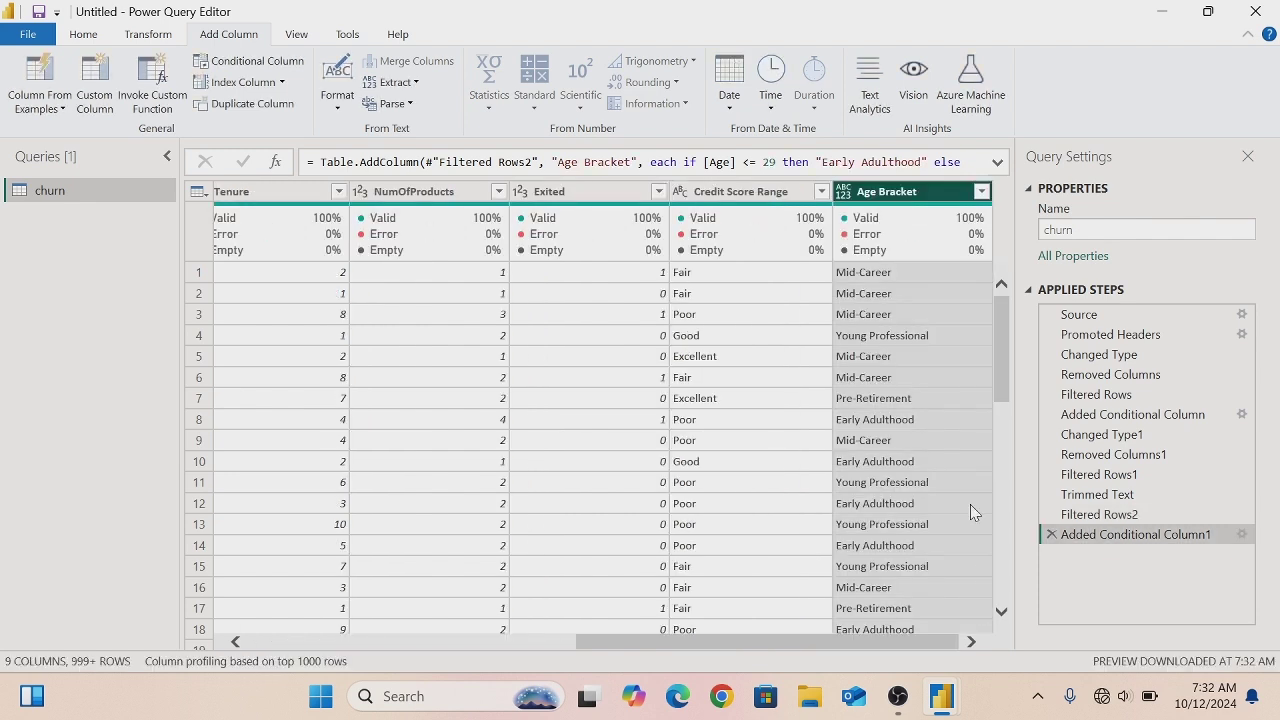
pyautogui.click(843, 191)
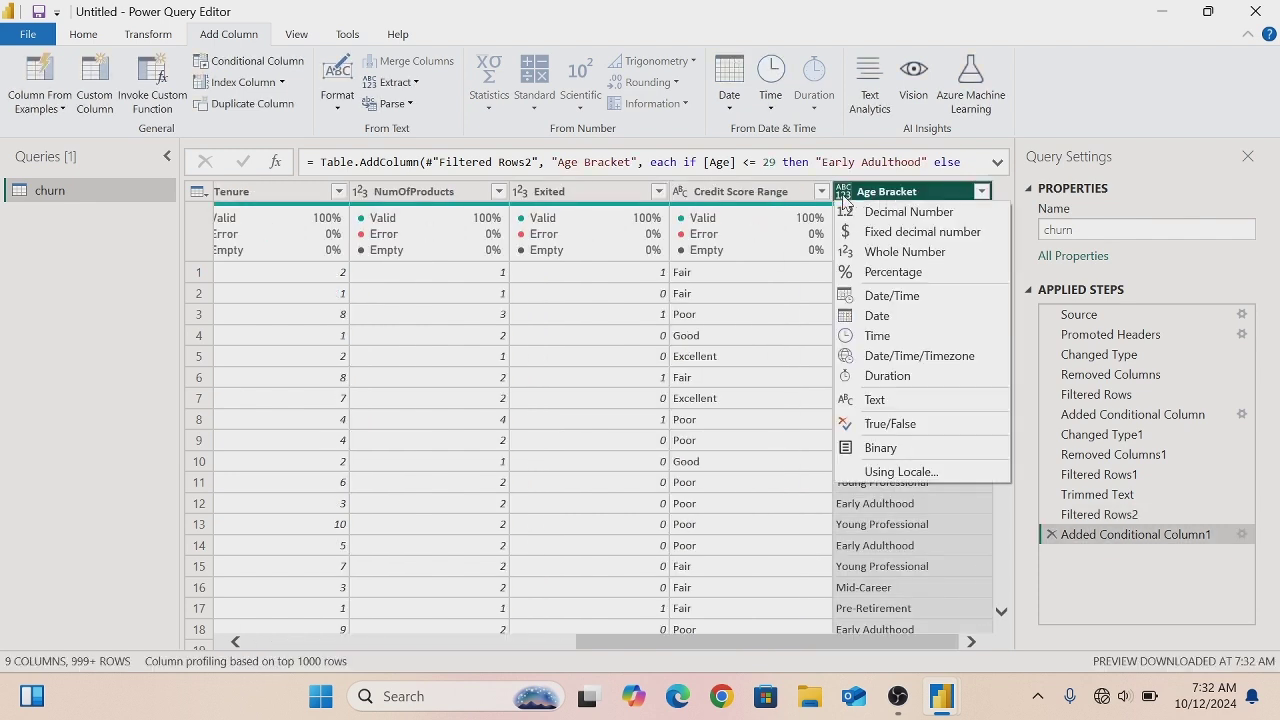
pyautogui.click(877, 400)
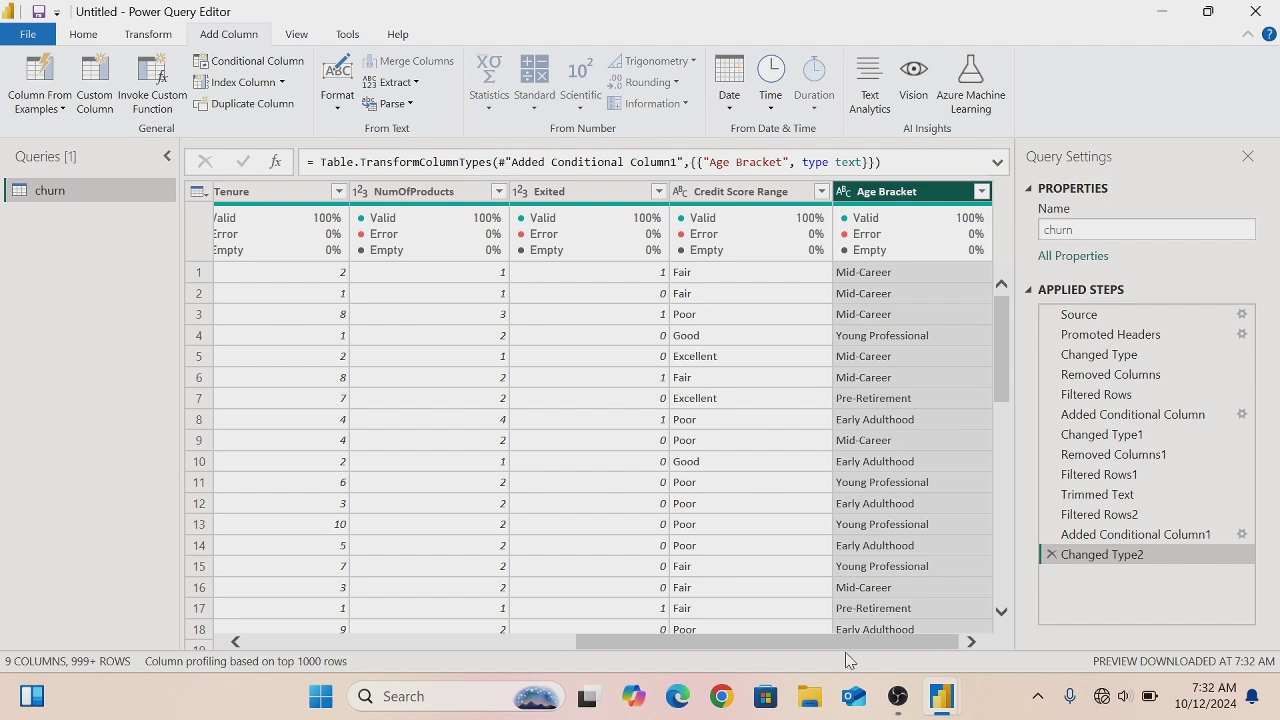
# - Start a new conditional column and name it Tenure Range
pyautogui.moveTo(846, 648); pyautogui.dragTo(581, 711)
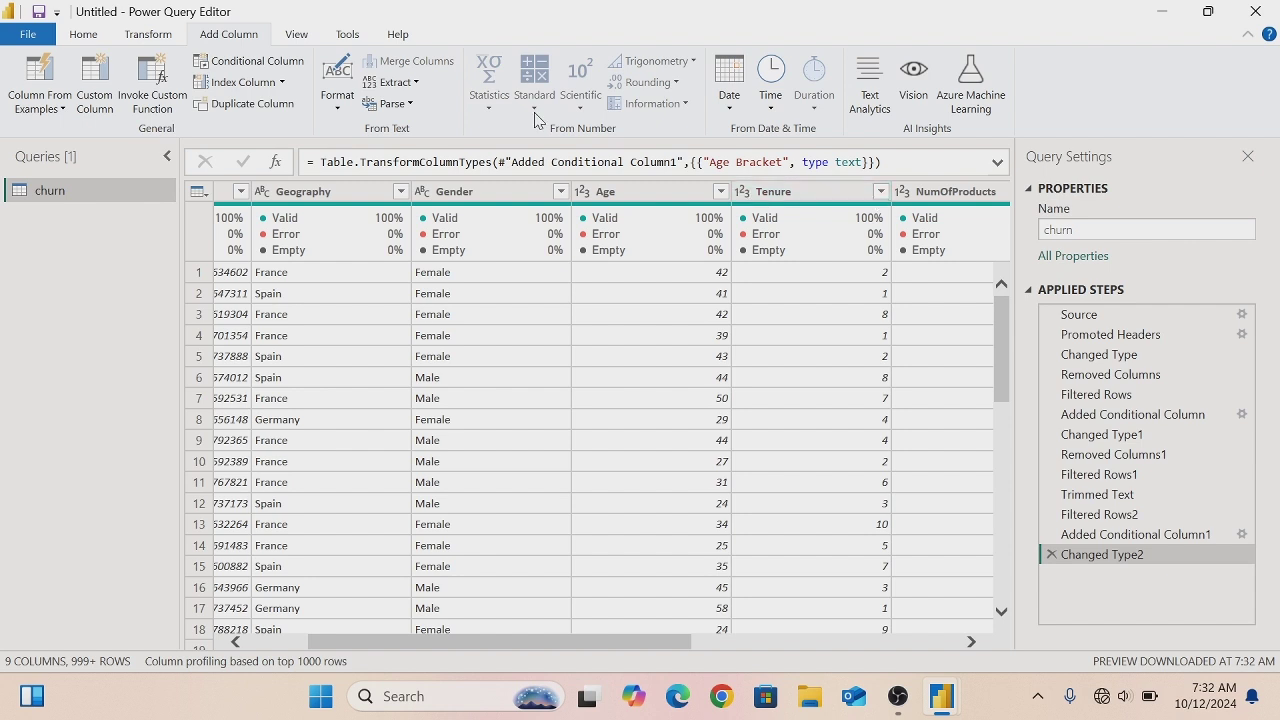
pyautogui.click(233, 64)
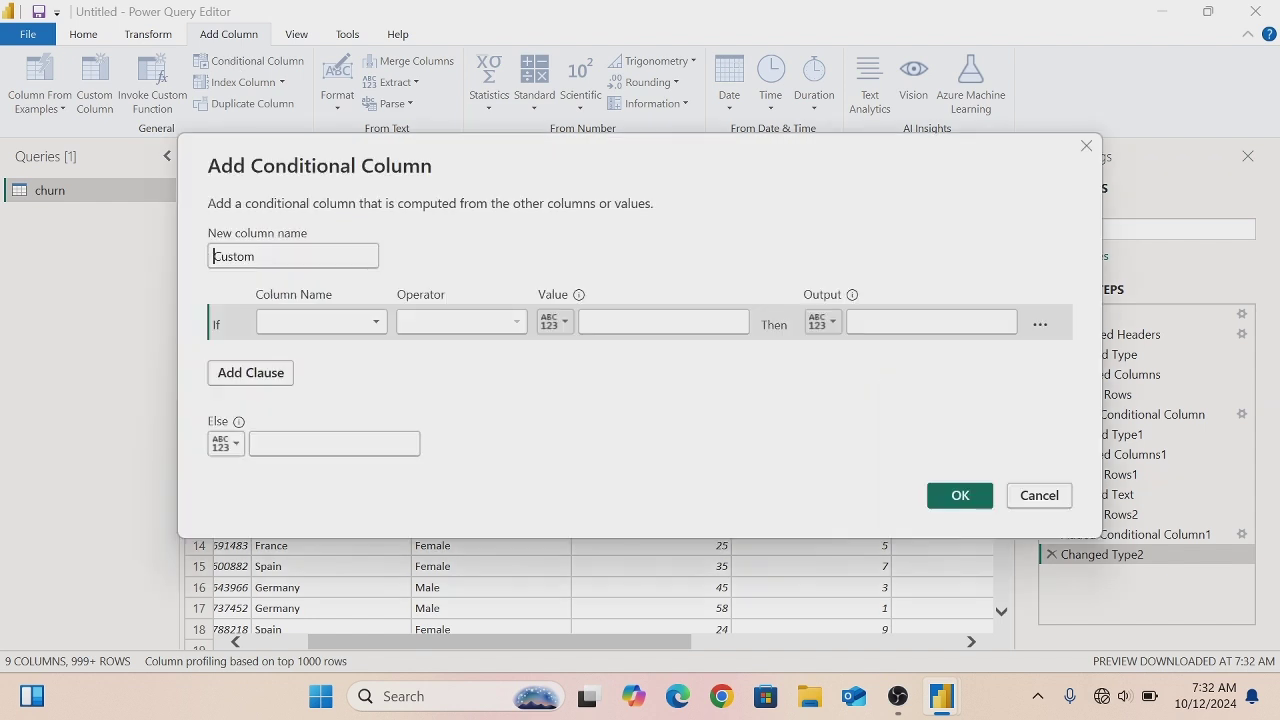
pyautogui.press('BackSpace')
pyautogui.press('BackSpace')
pyautogui.press('BackSpace')
pyautogui.press('BackSpace')
pyautogui.press('BackSpace')
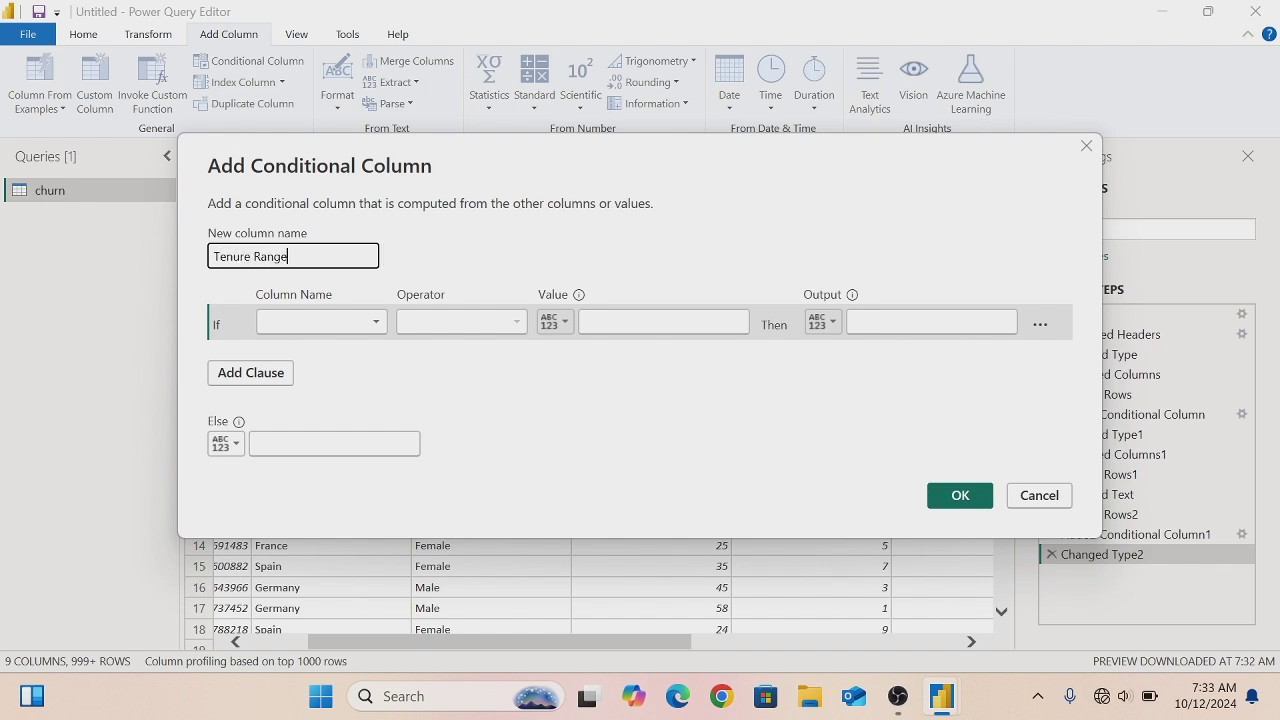
# - Define the first clause to output New Customers when Tenure is less than or equal to 1
pyautogui.click(377, 322)
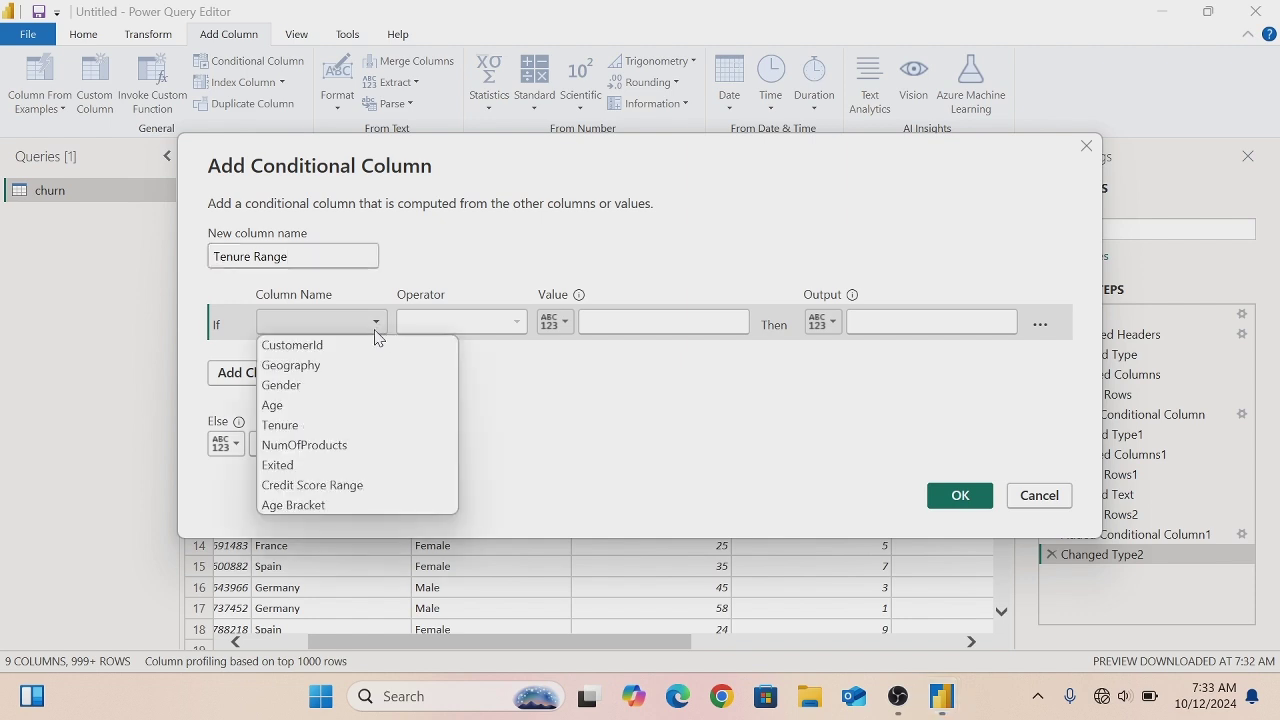
pyautogui.click(294, 427)
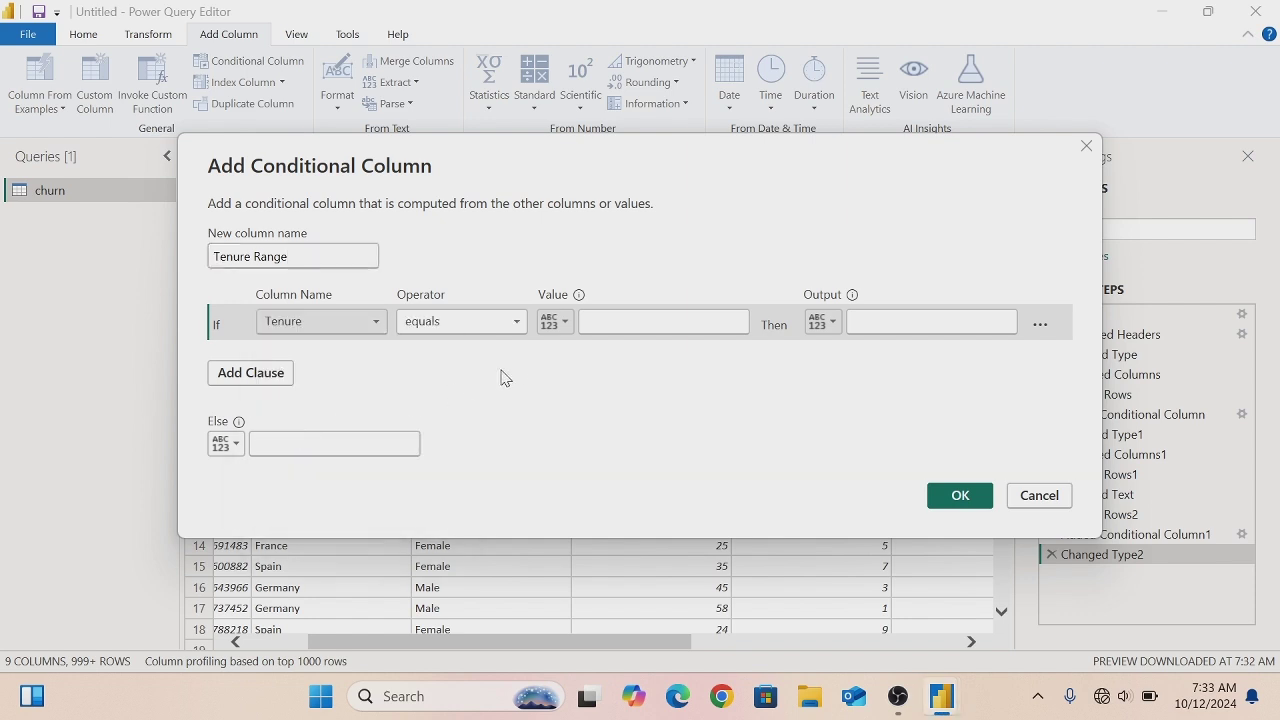
pyautogui.click(519, 322)
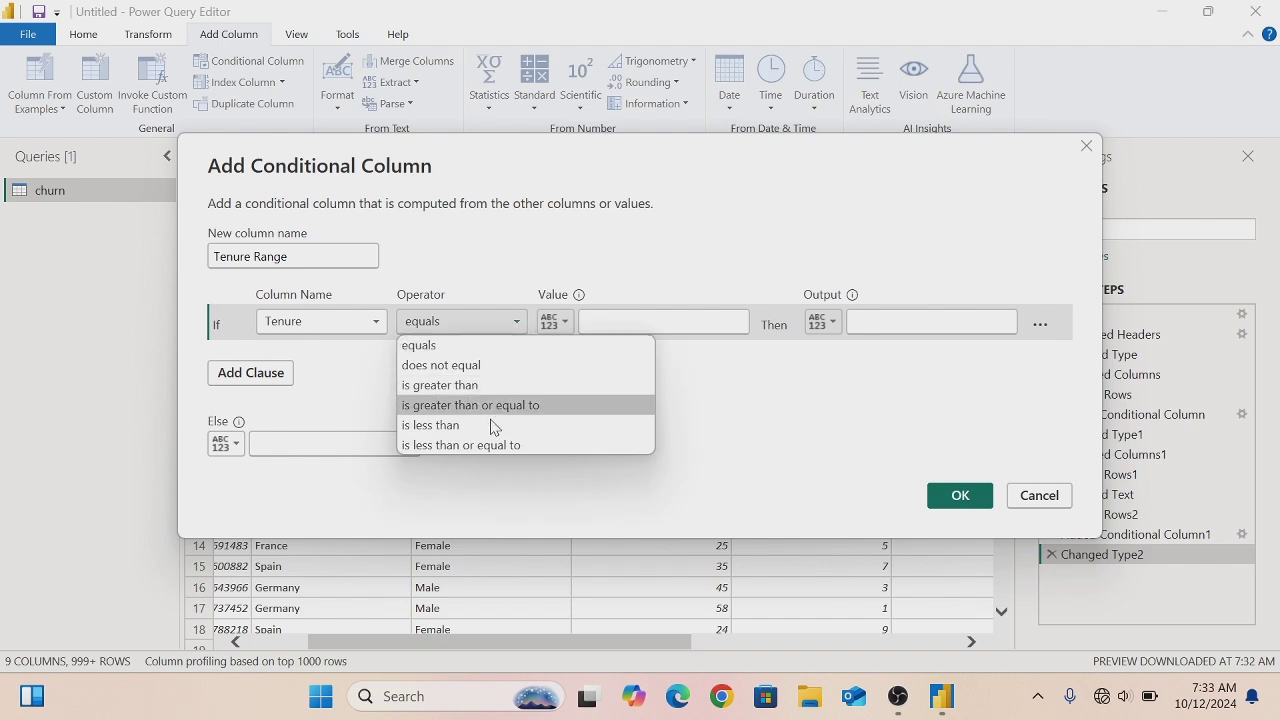
pyautogui.click(486, 450)
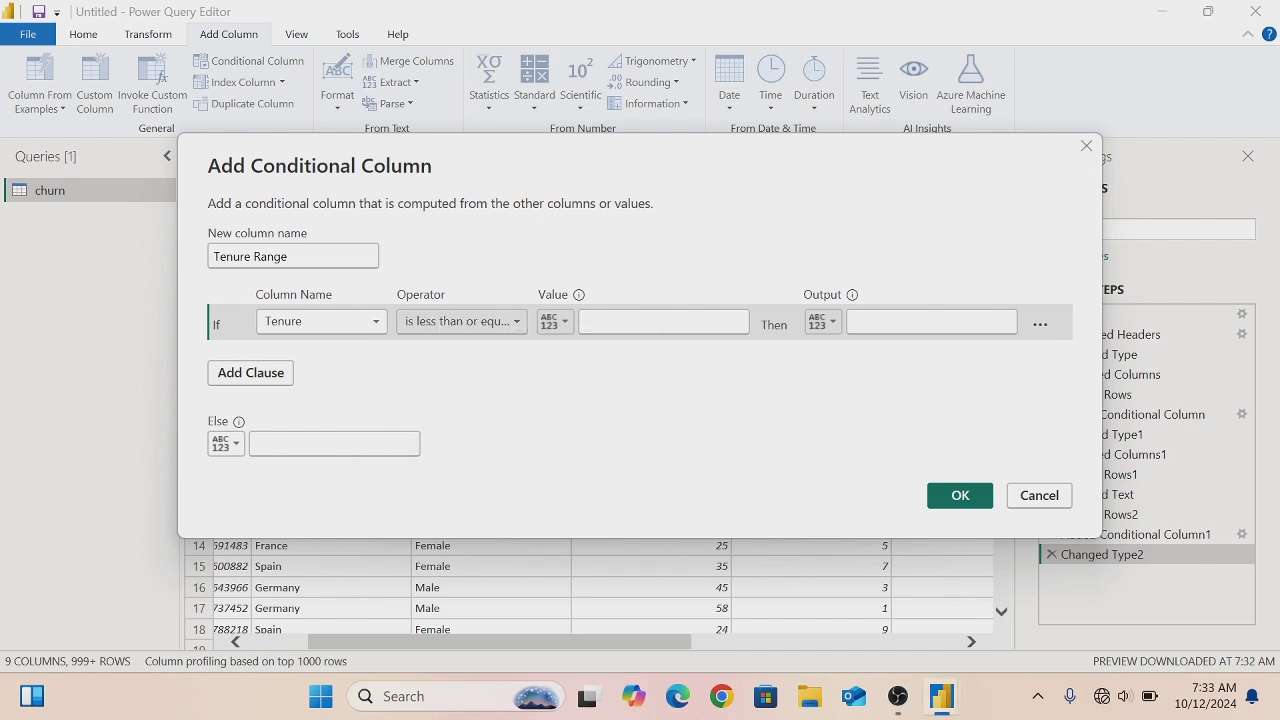
pyautogui.click(620, 321)
pyautogui.write('1')
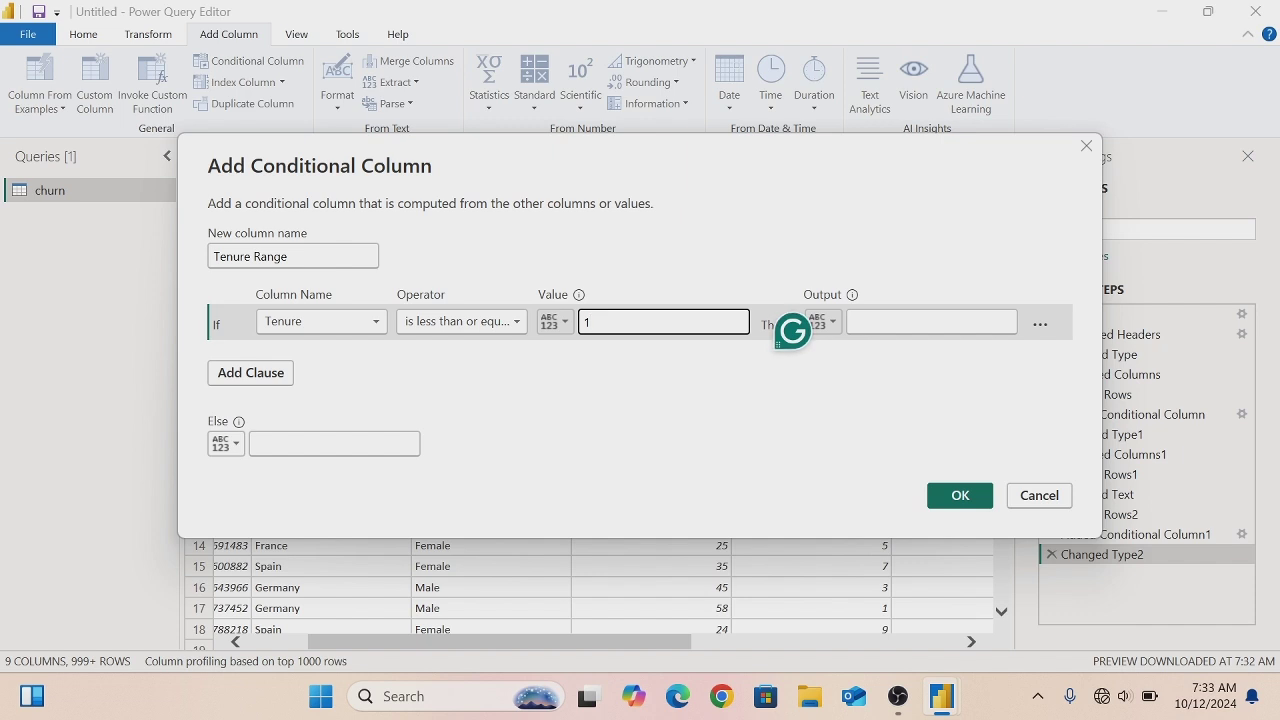
pyautogui.click(880, 322)
pyautogui.write('New C')
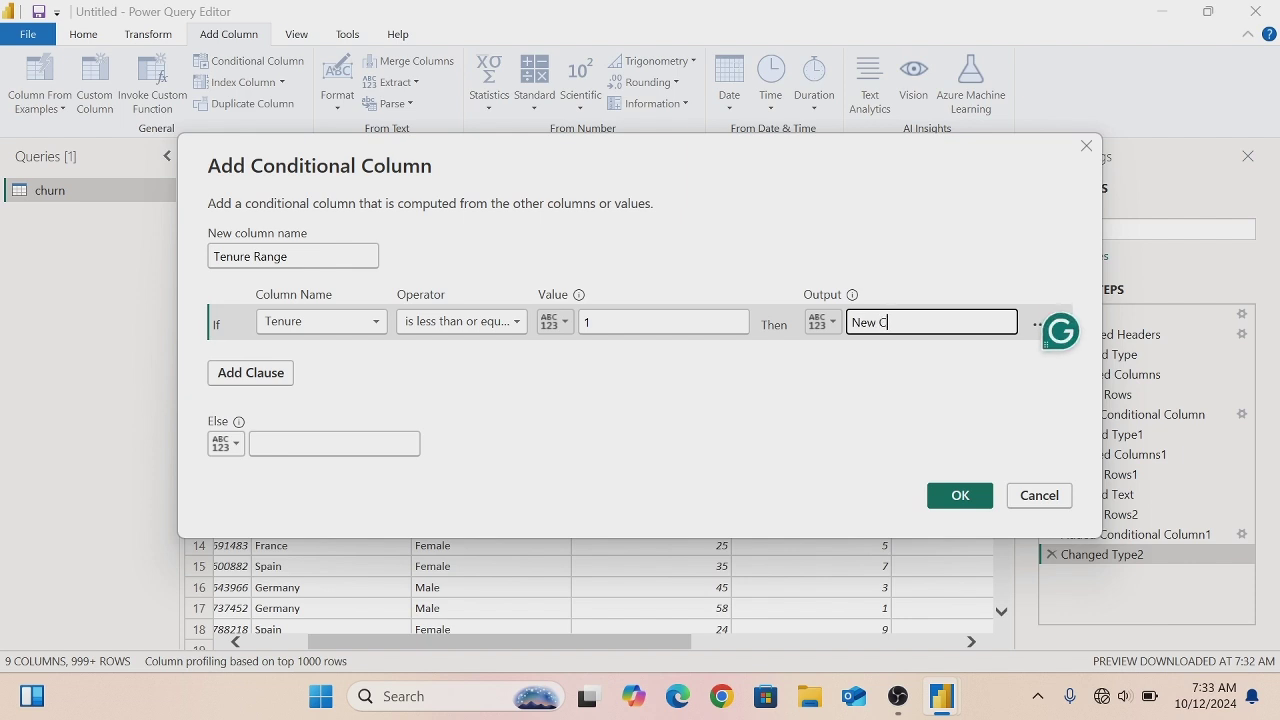
pyautogui.write('ustomers')
# - Add a second clause that outputs Developing Relationship when Tenure is less than or equal to 3
pyautogui.click(279, 381)
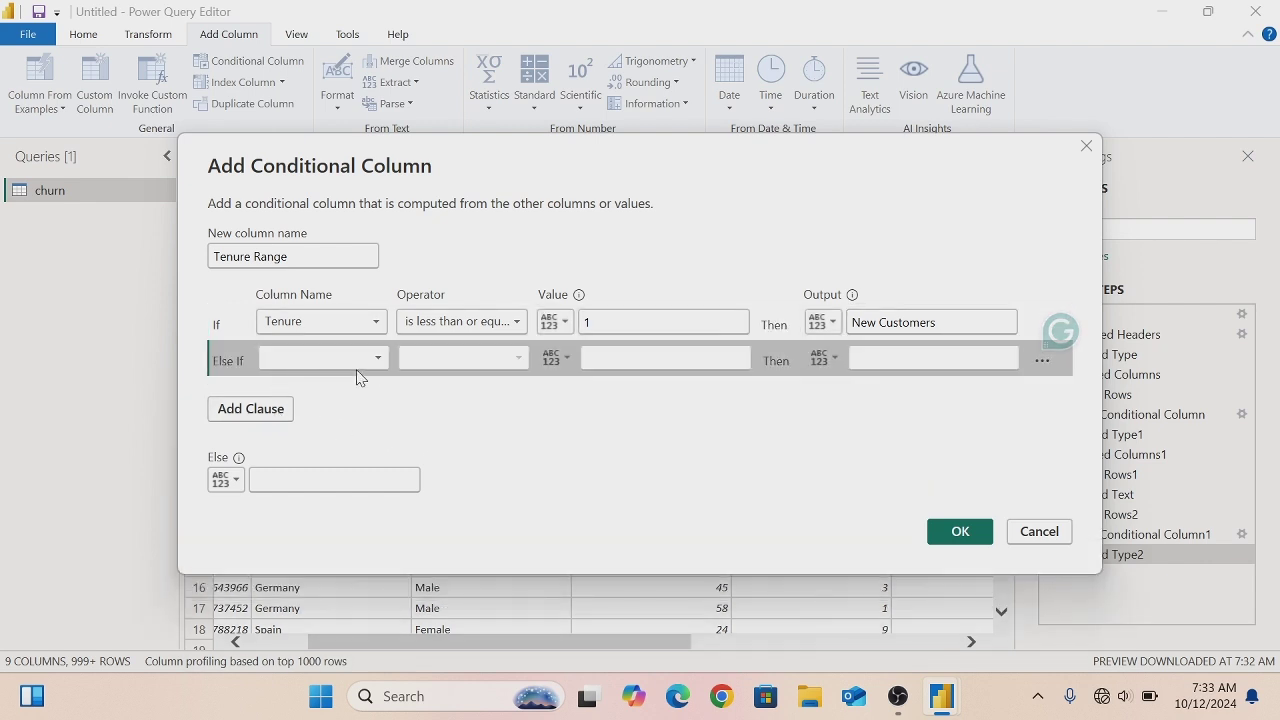
pyautogui.click(380, 371)
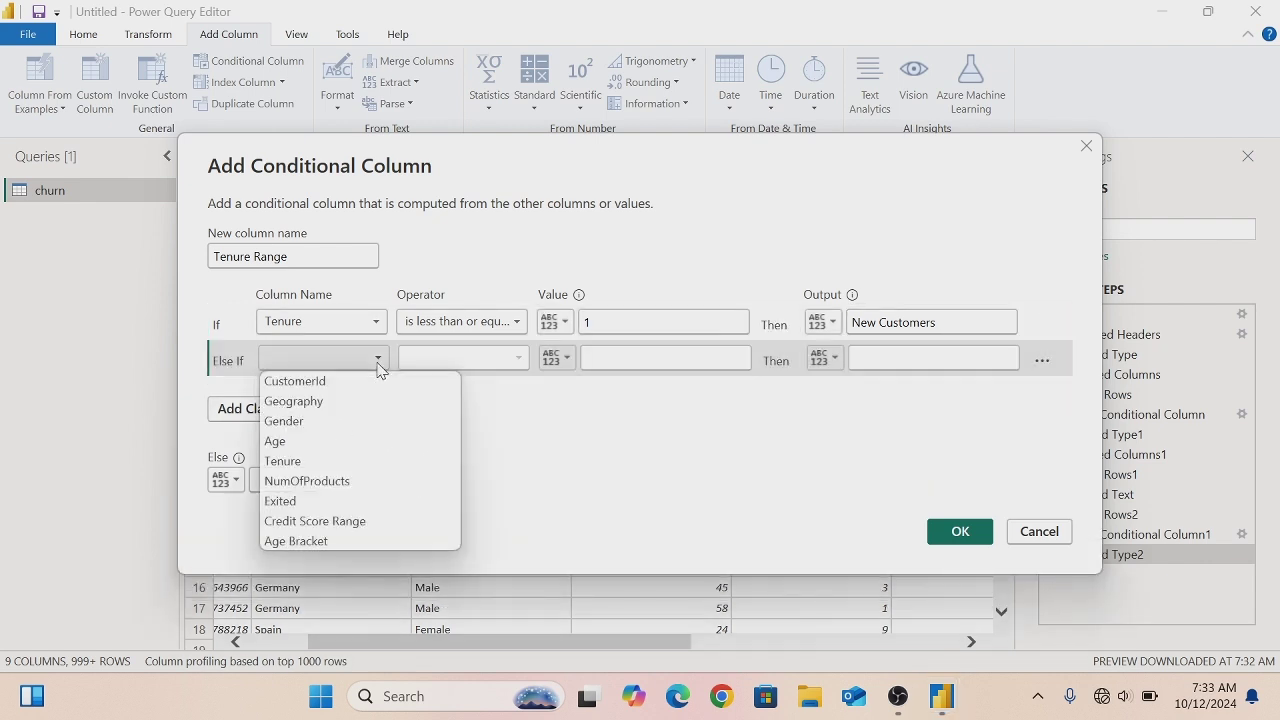
pyautogui.click(309, 465)
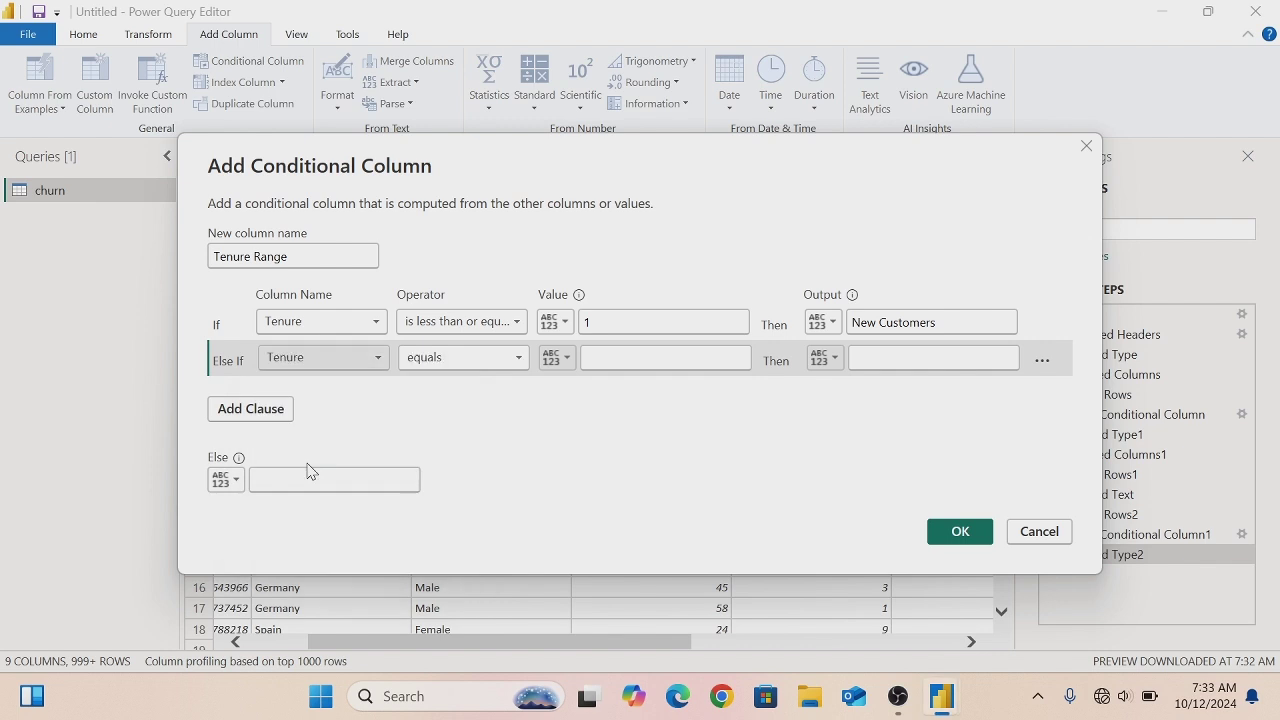
pyautogui.click(524, 357)
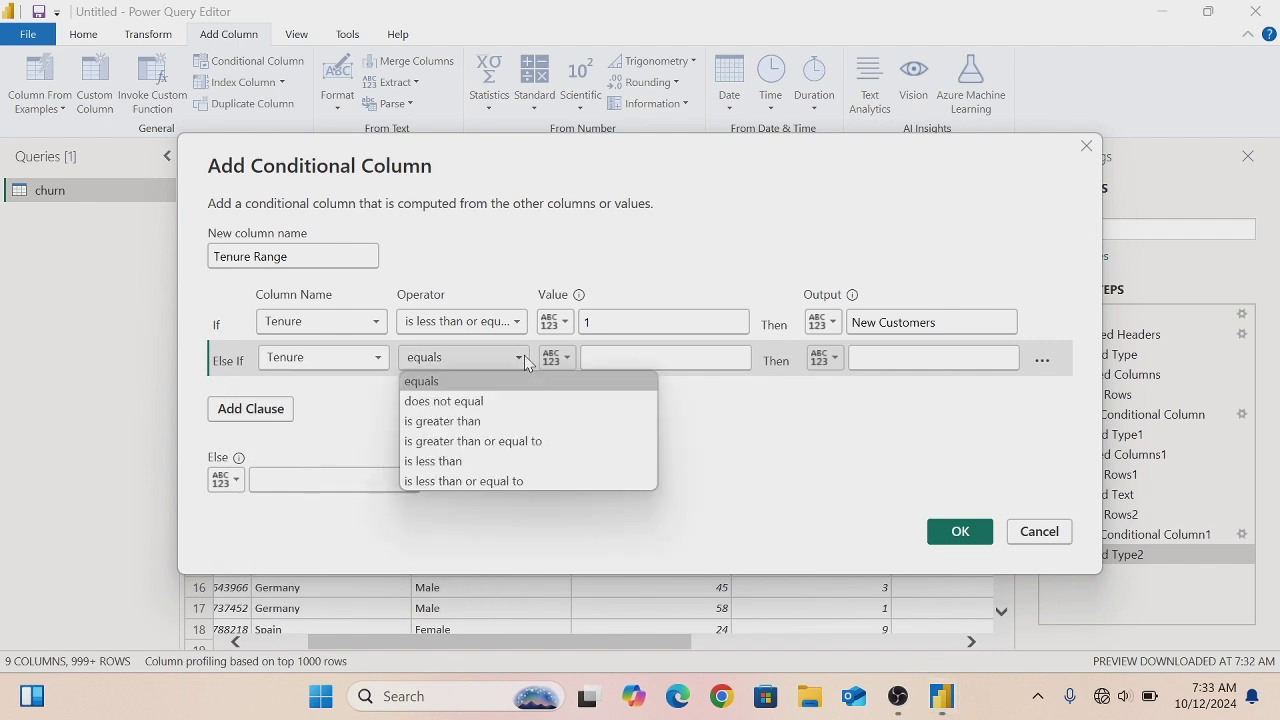
pyautogui.click(487, 481)
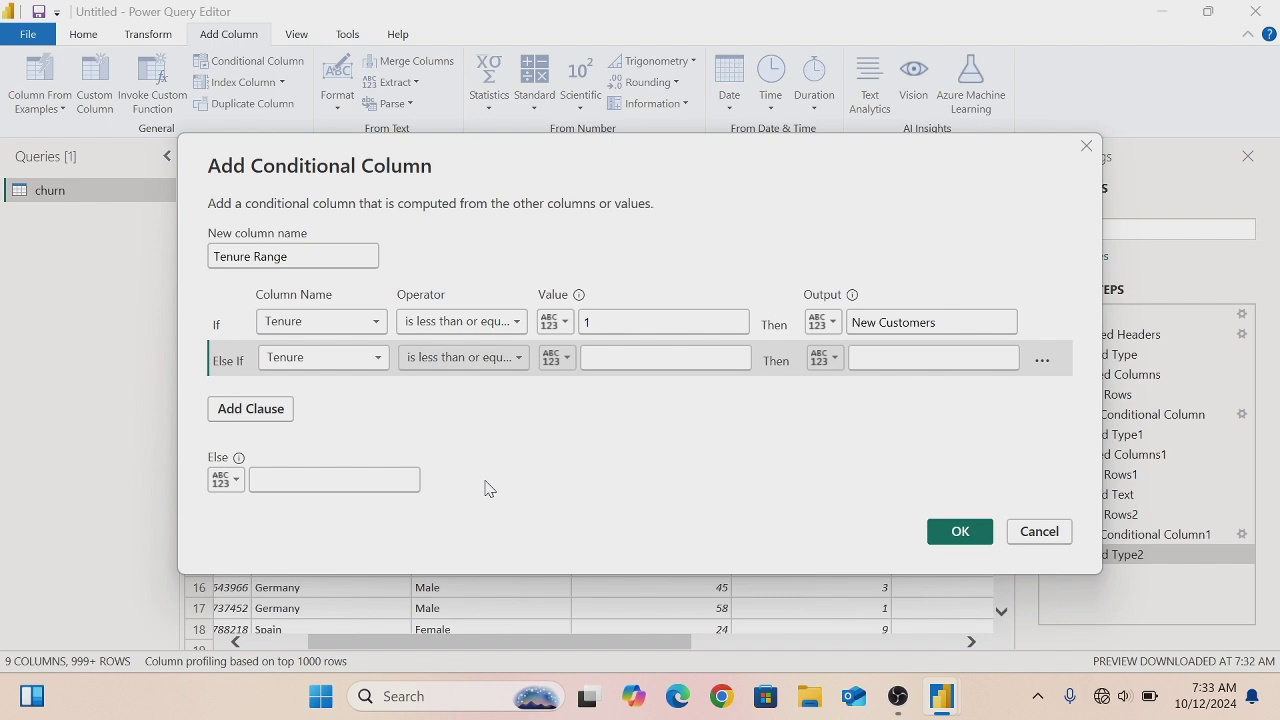
pyautogui.click(615, 357)
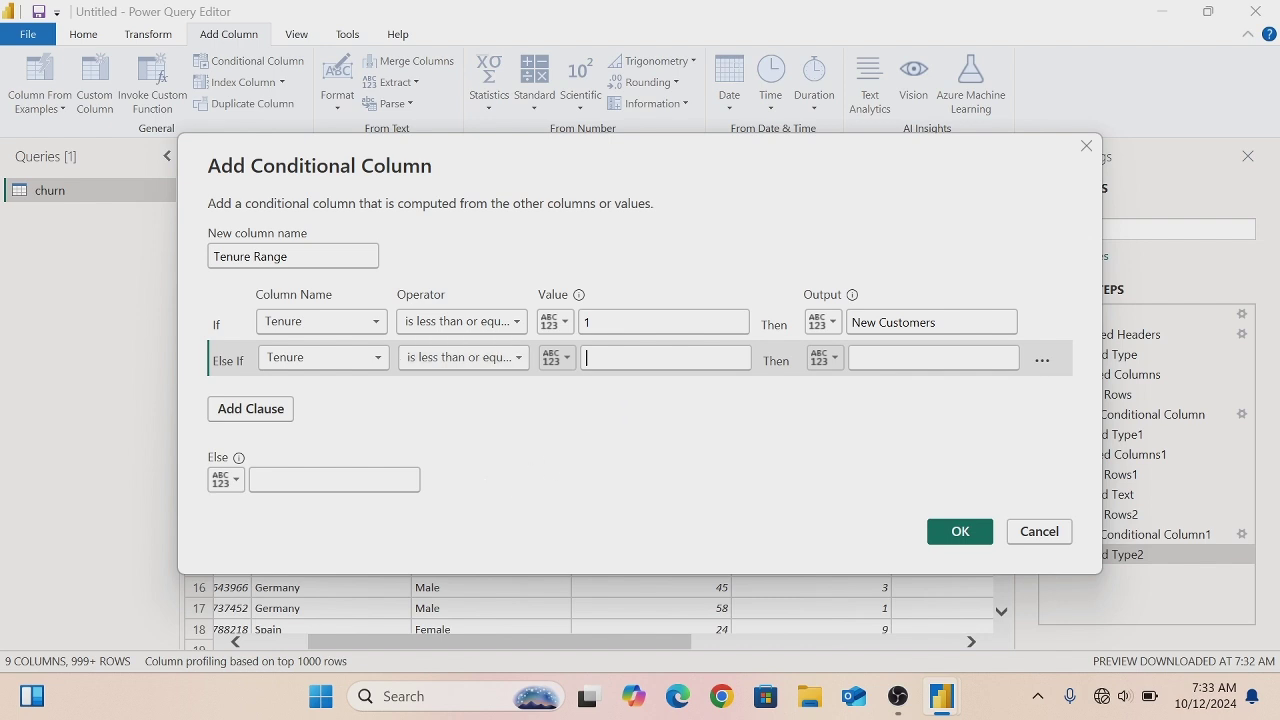
pyautogui.click(880, 358)
pyautogui.write('Devel')
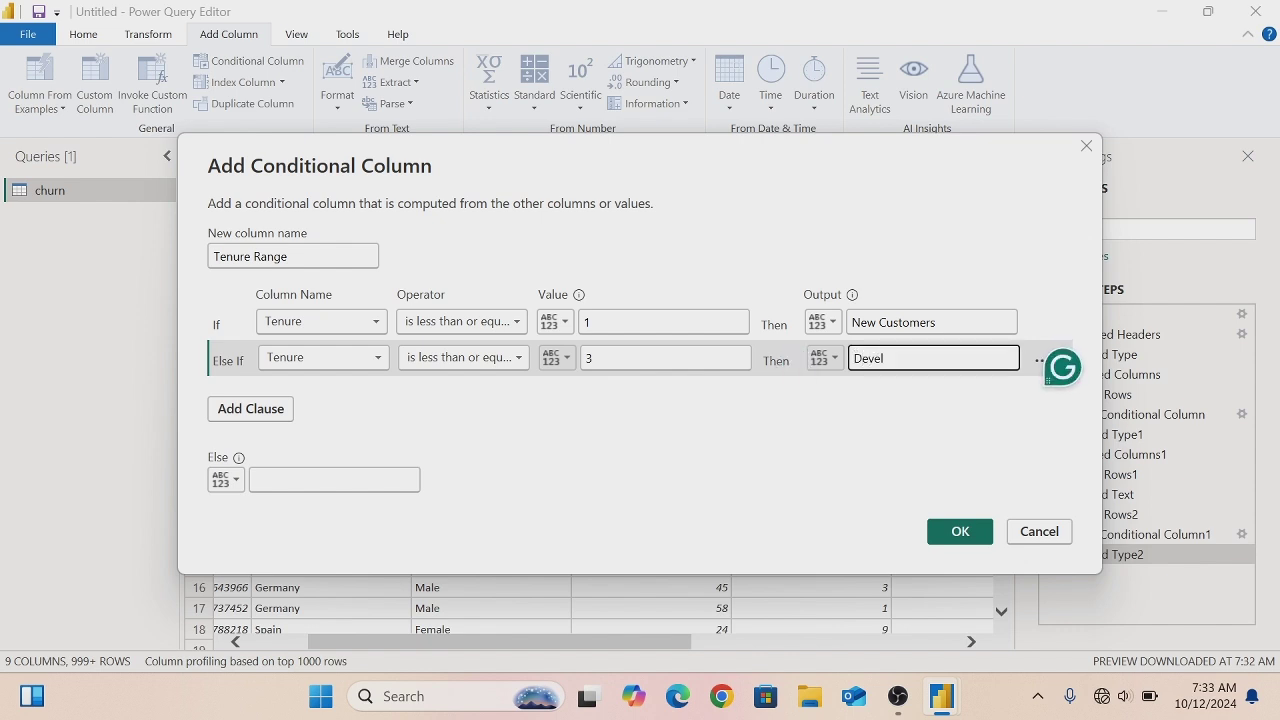
pyautogui.write('oping Relationship')
# - Add a third clause that outputs Established Customers when Tenure is less than or equal to 5
pyautogui.click(251, 412)
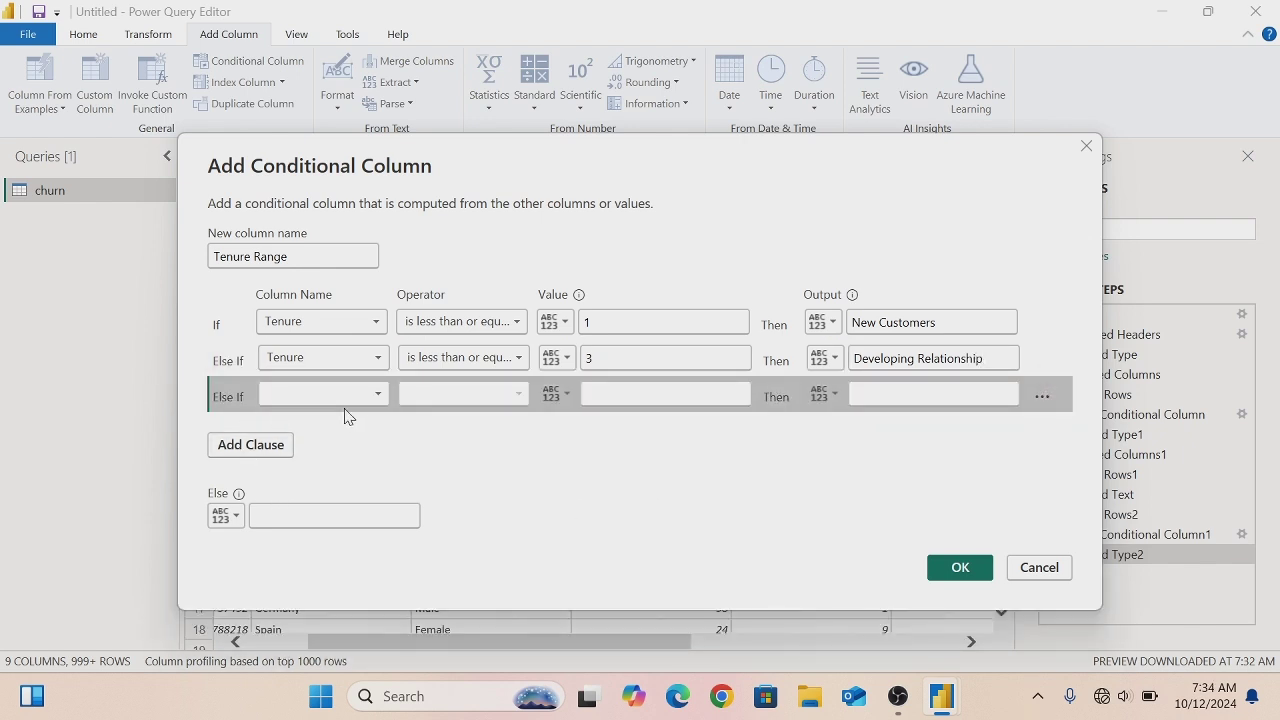
pyautogui.click(378, 400)
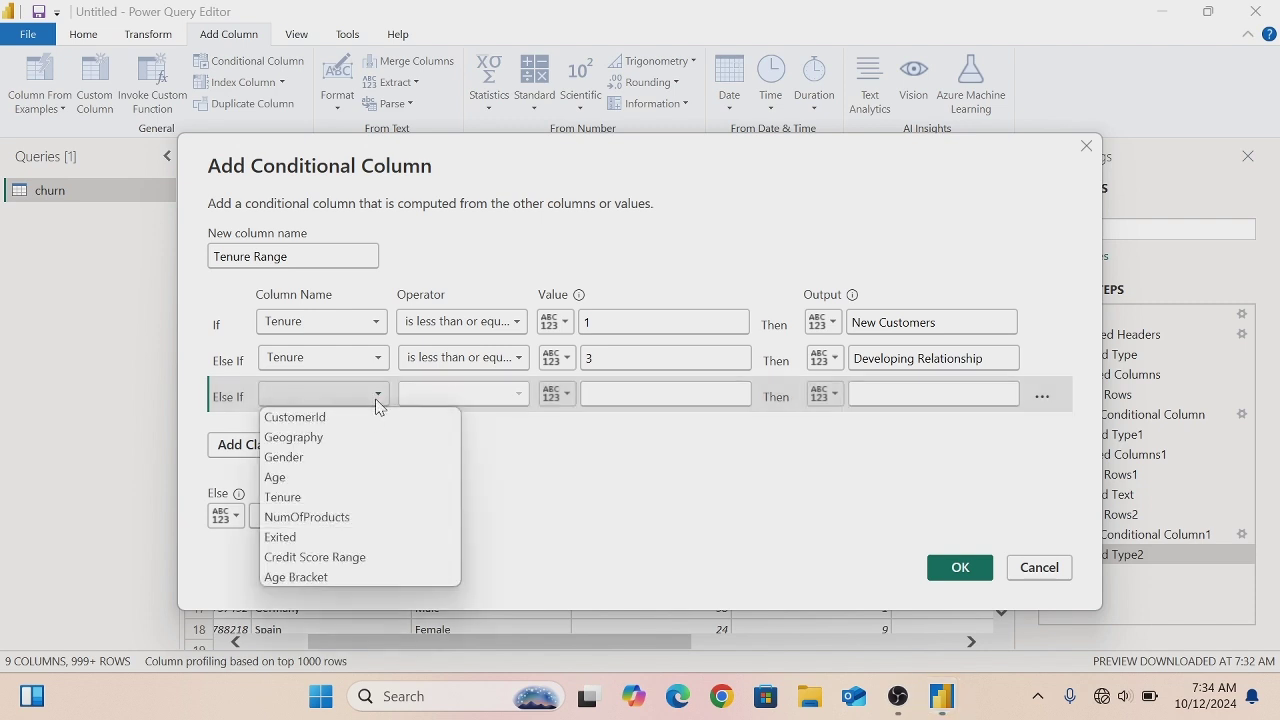
pyautogui.click(315, 500)
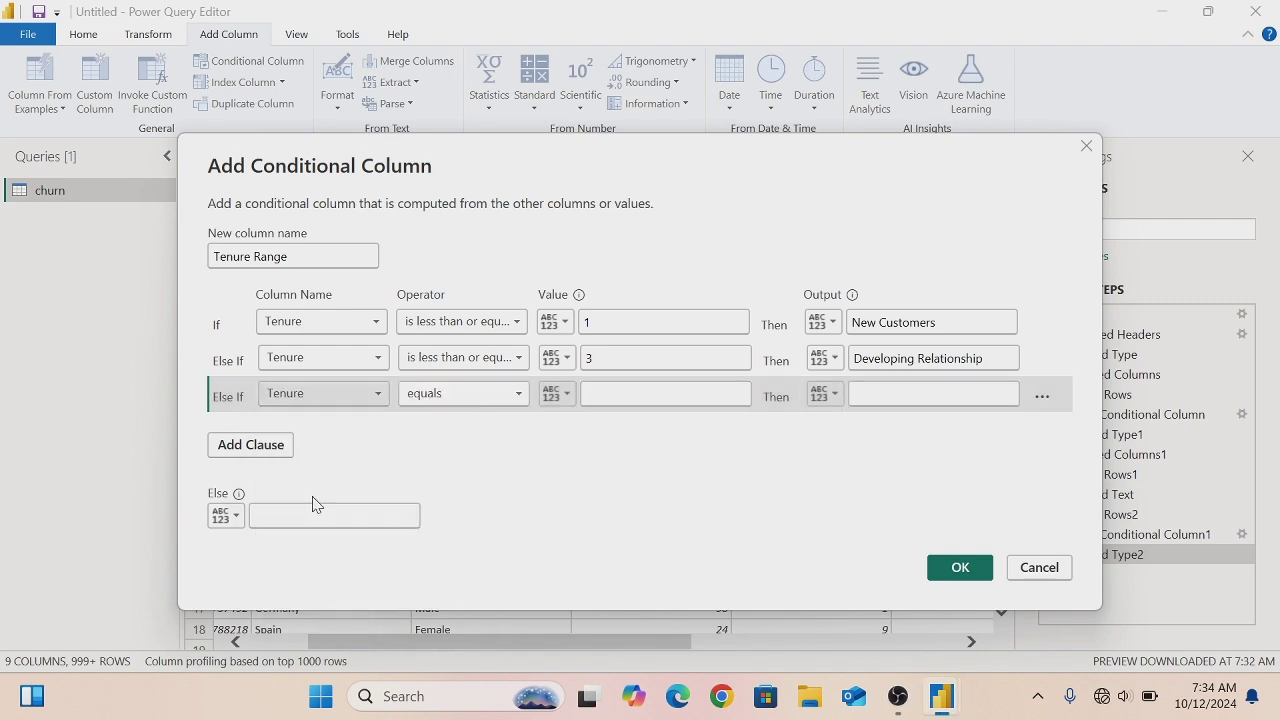
pyautogui.click(520, 403)
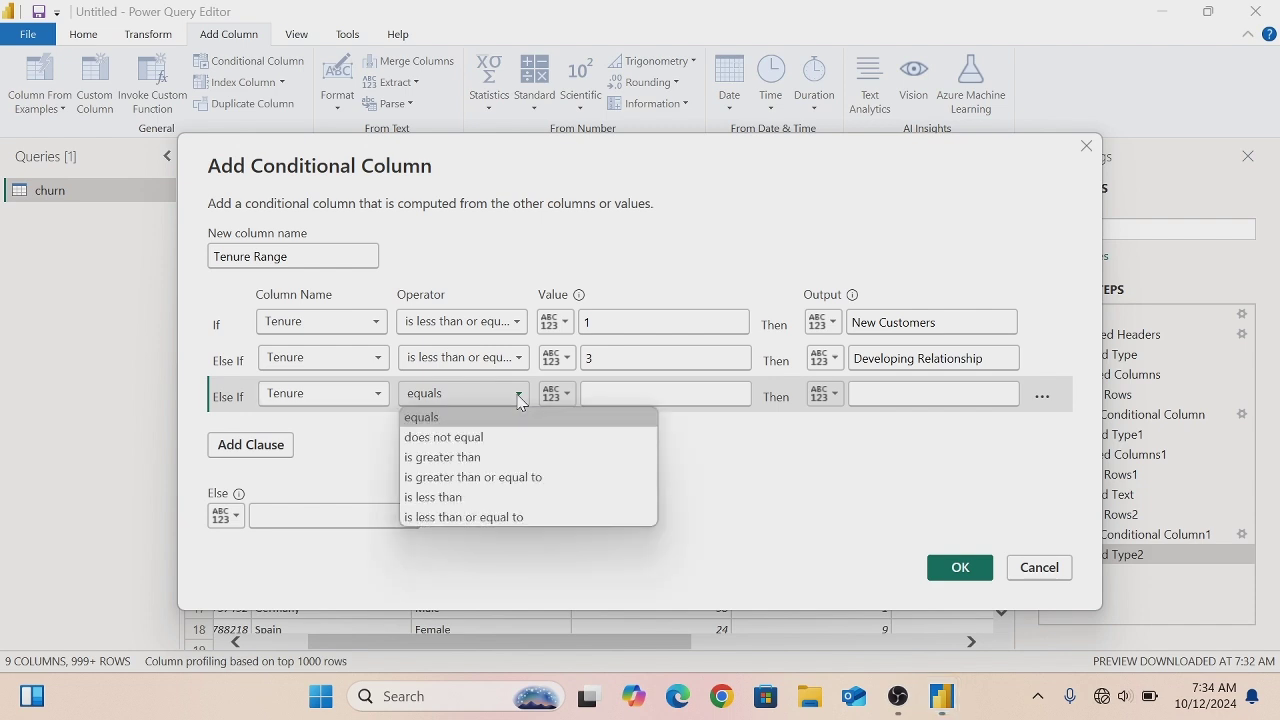
pyautogui.click(508, 517)
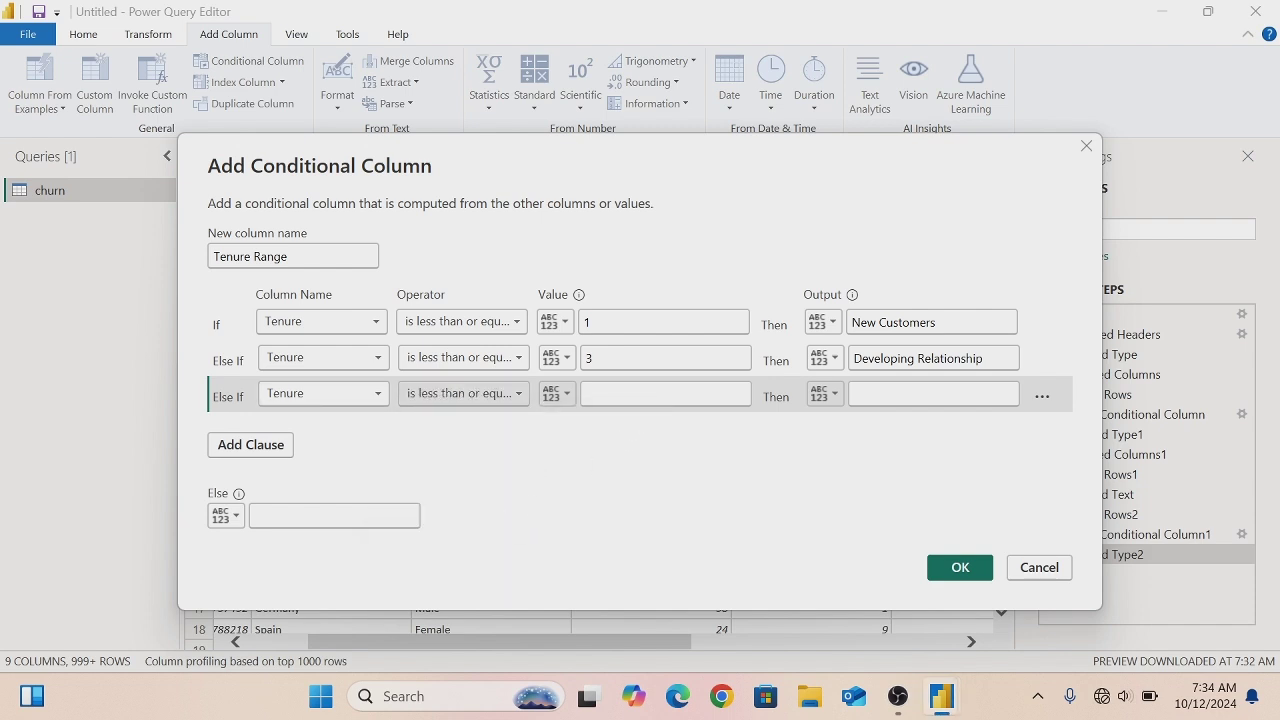
pyautogui.click(640, 394)
pyautogui.write('5')
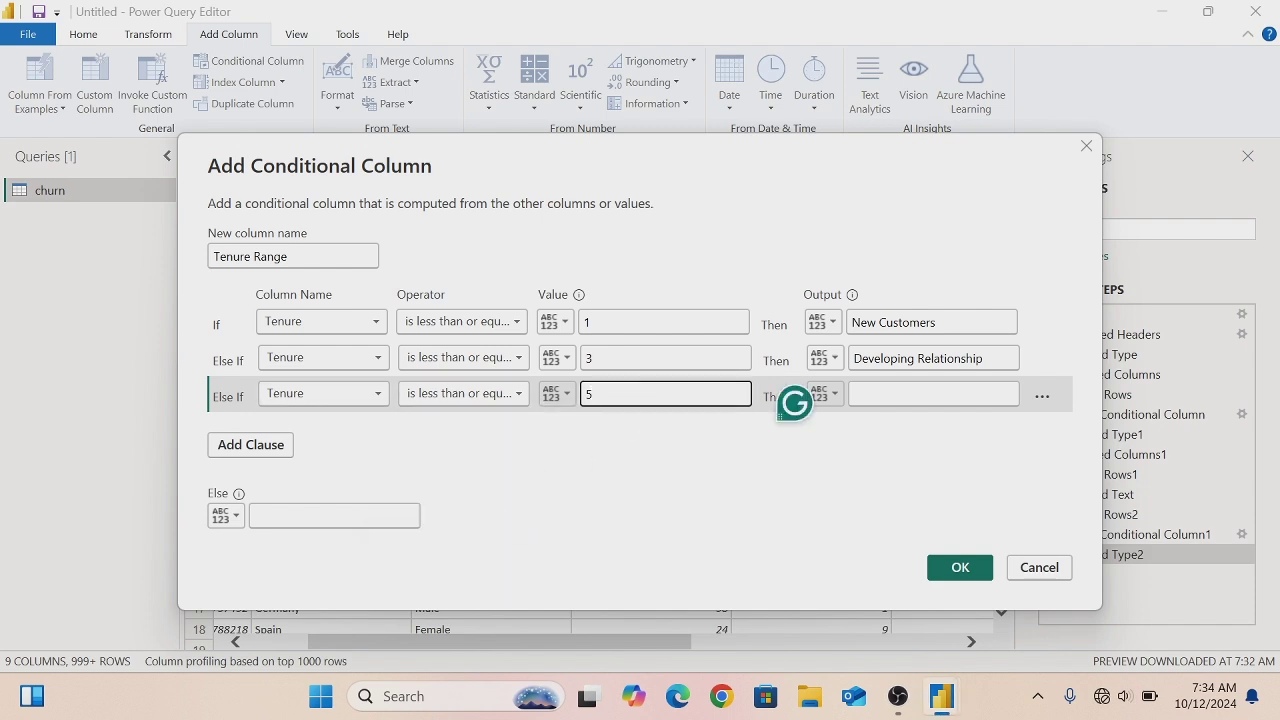
pyautogui.click(933, 394)
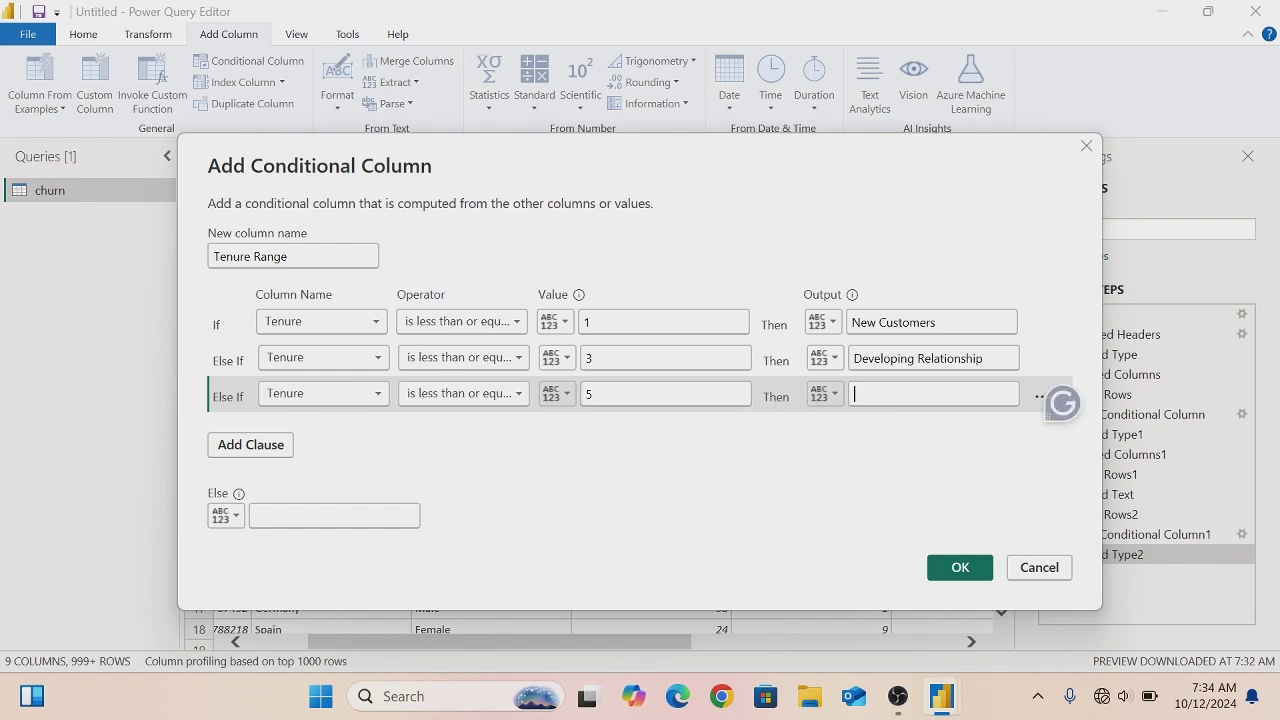
pyautogui.write('Established')
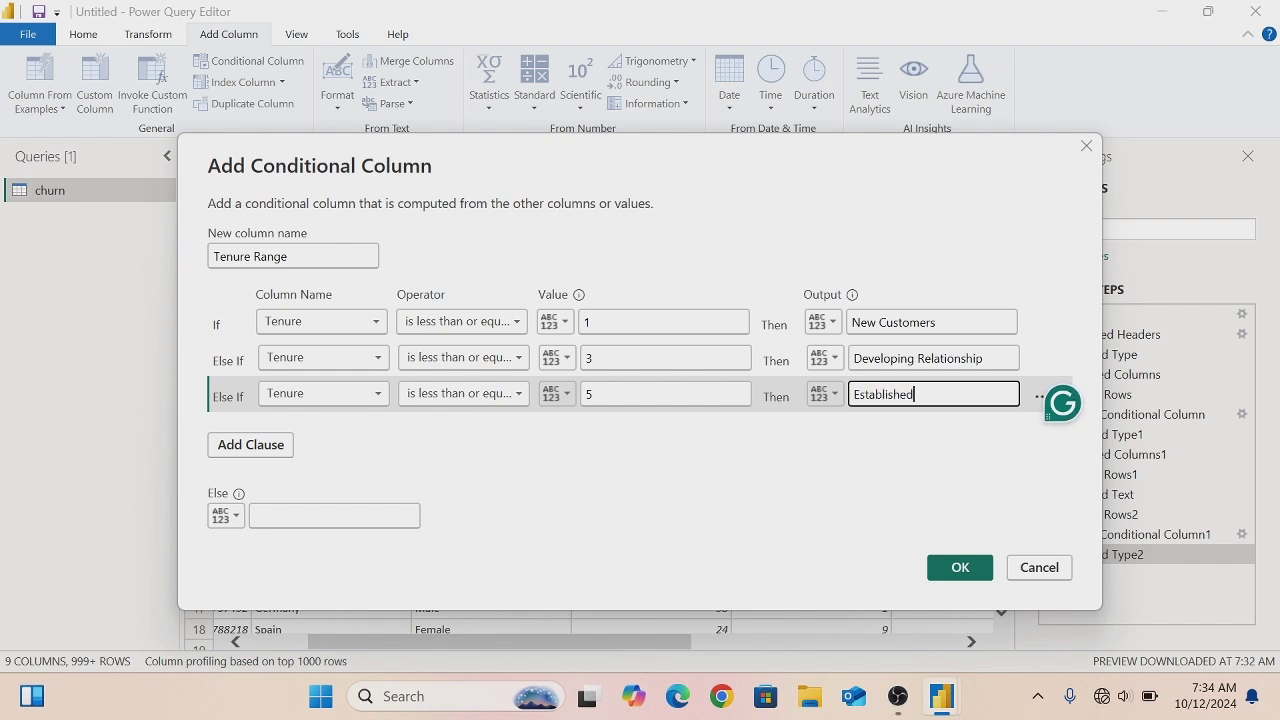
pyautogui.write(' Customers')
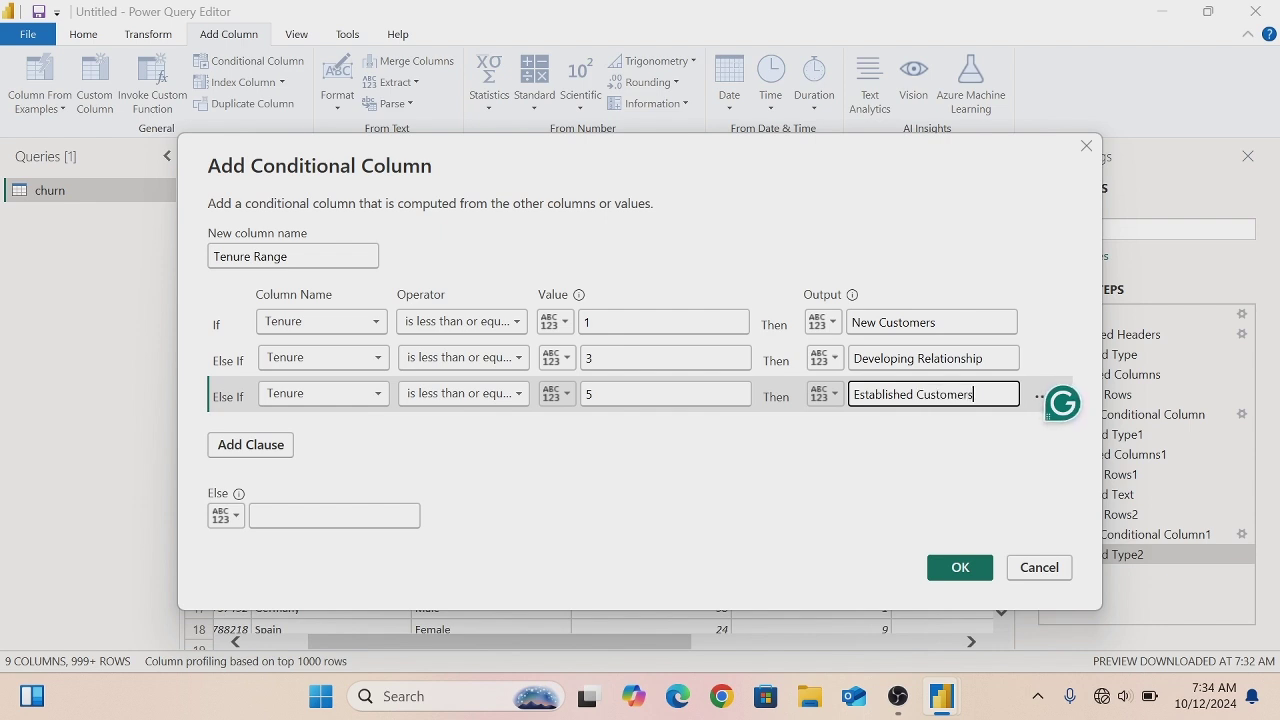
# - Add a fourth clause that outputs Loyal Customers when Tenure is less than or equal to 7
pyautogui.click(273, 452)
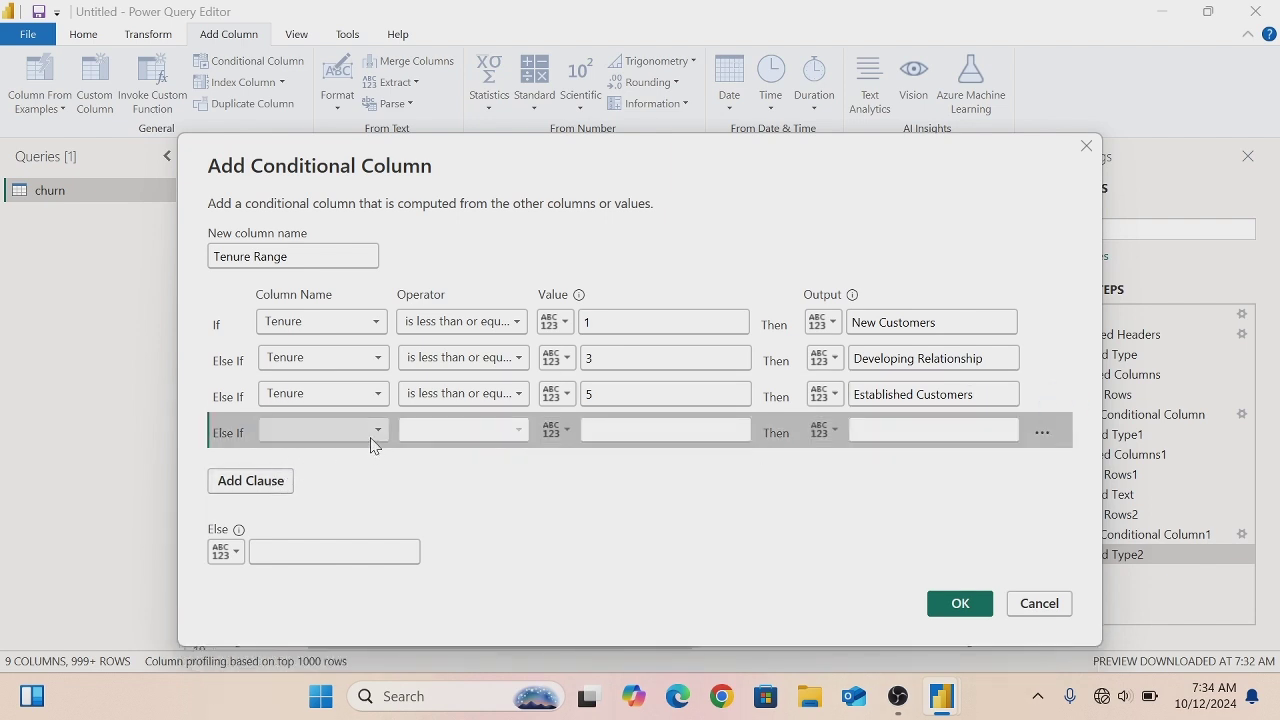
pyautogui.click(378, 430)
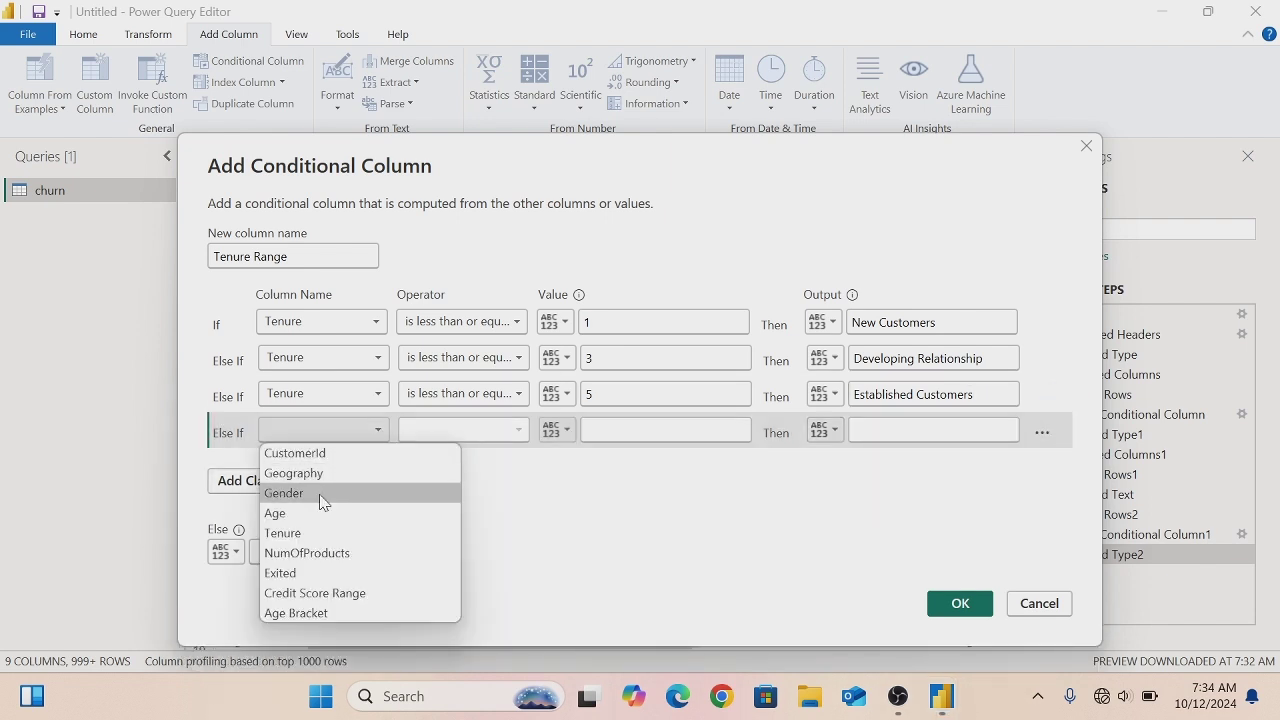
pyautogui.click(300, 533)
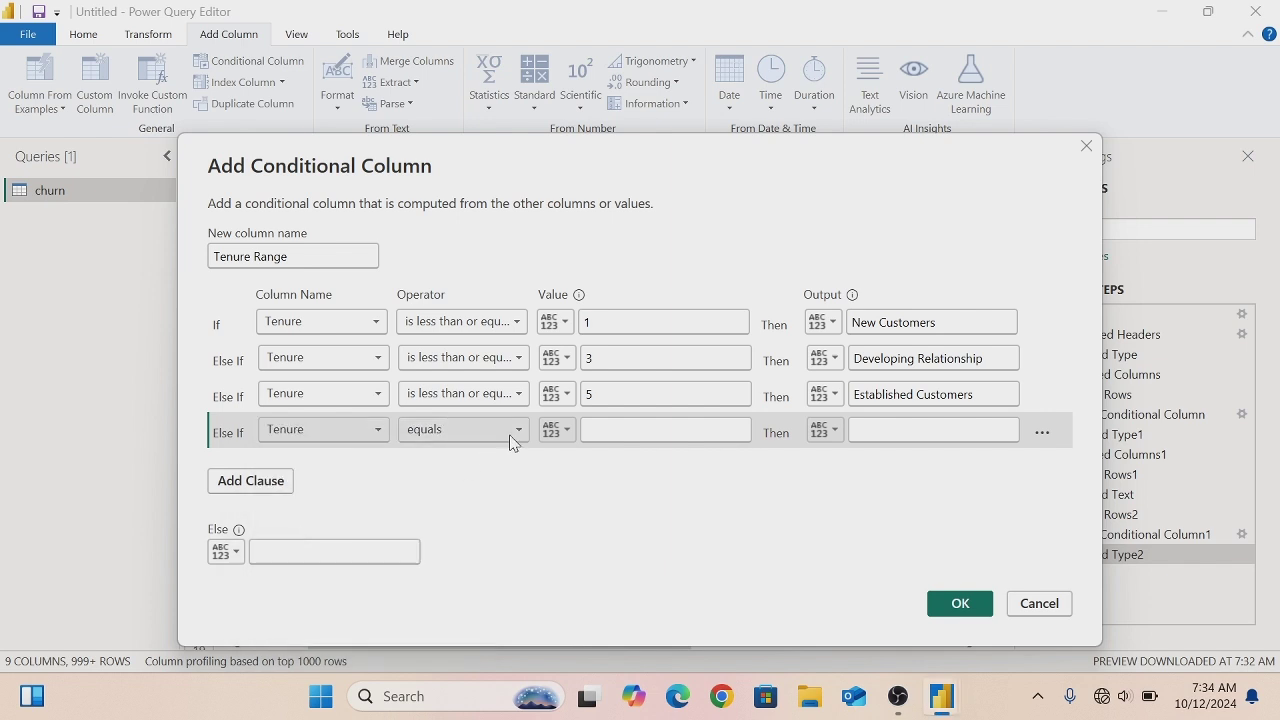
pyautogui.click(518, 430)
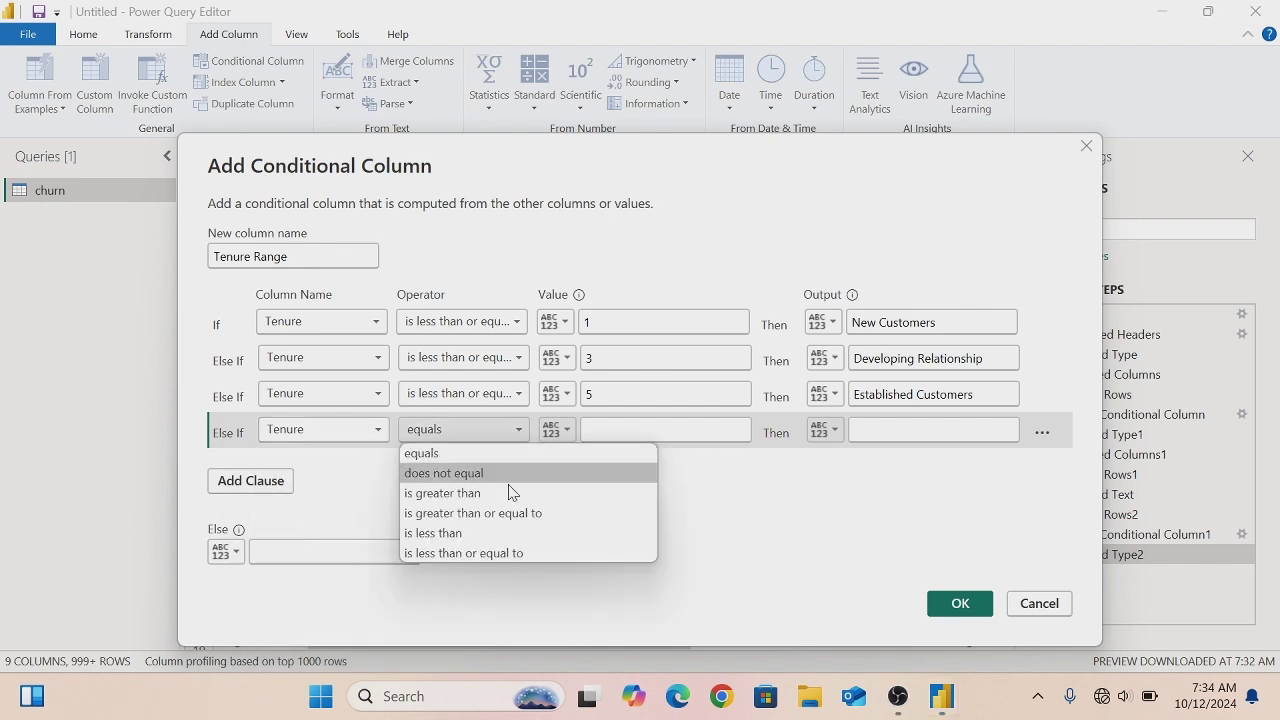
pyautogui.click(489, 553)
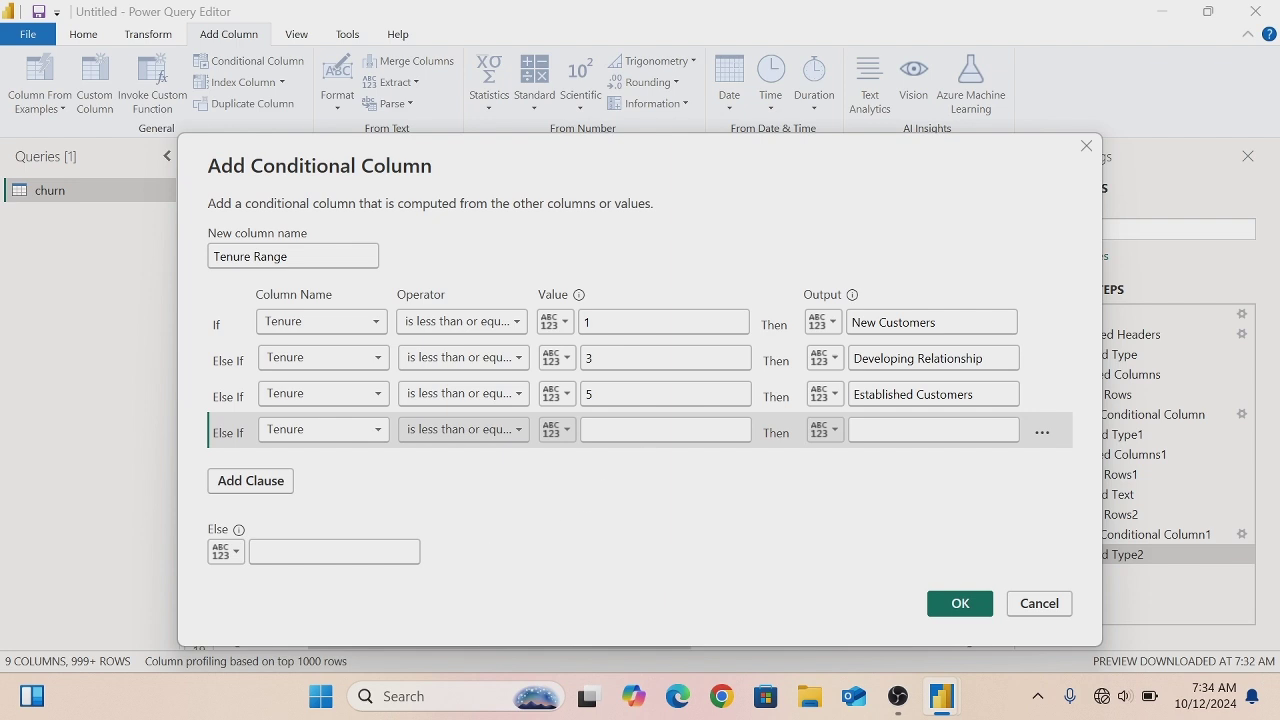
pyautogui.click(620, 430)
pyautogui.write('7')
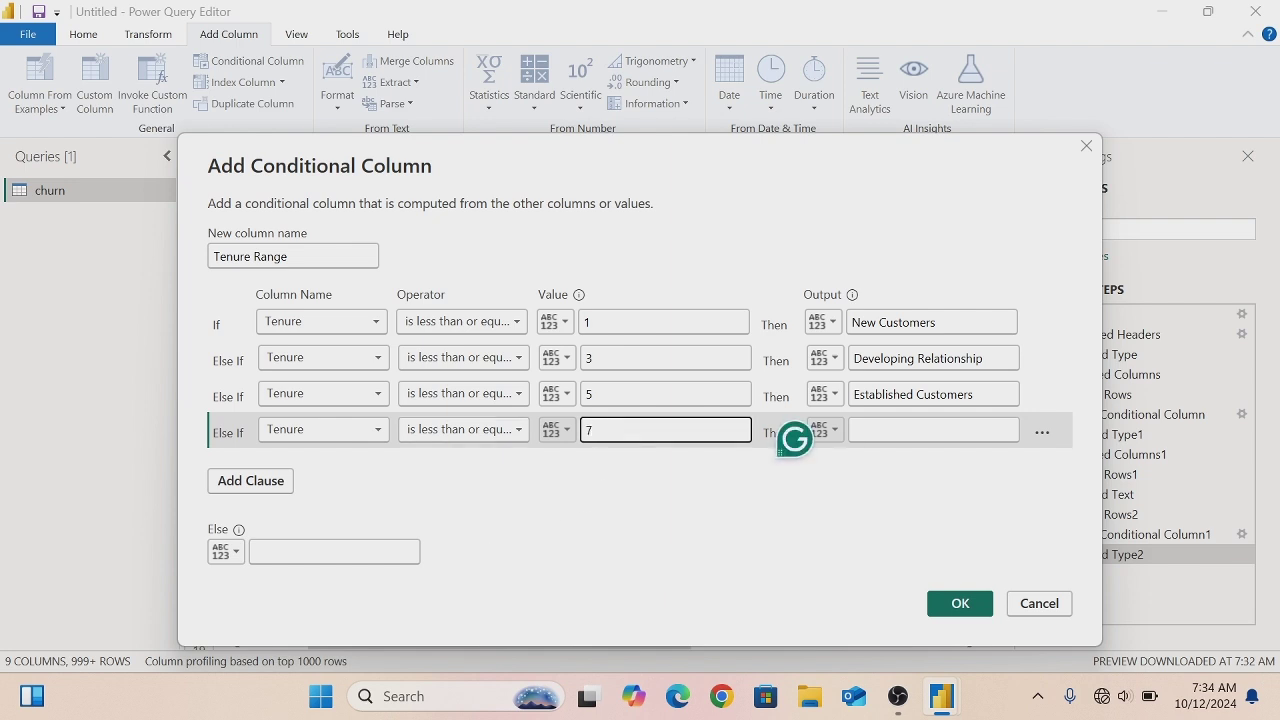
pyautogui.click(880, 430)
pyautogui.write('L')
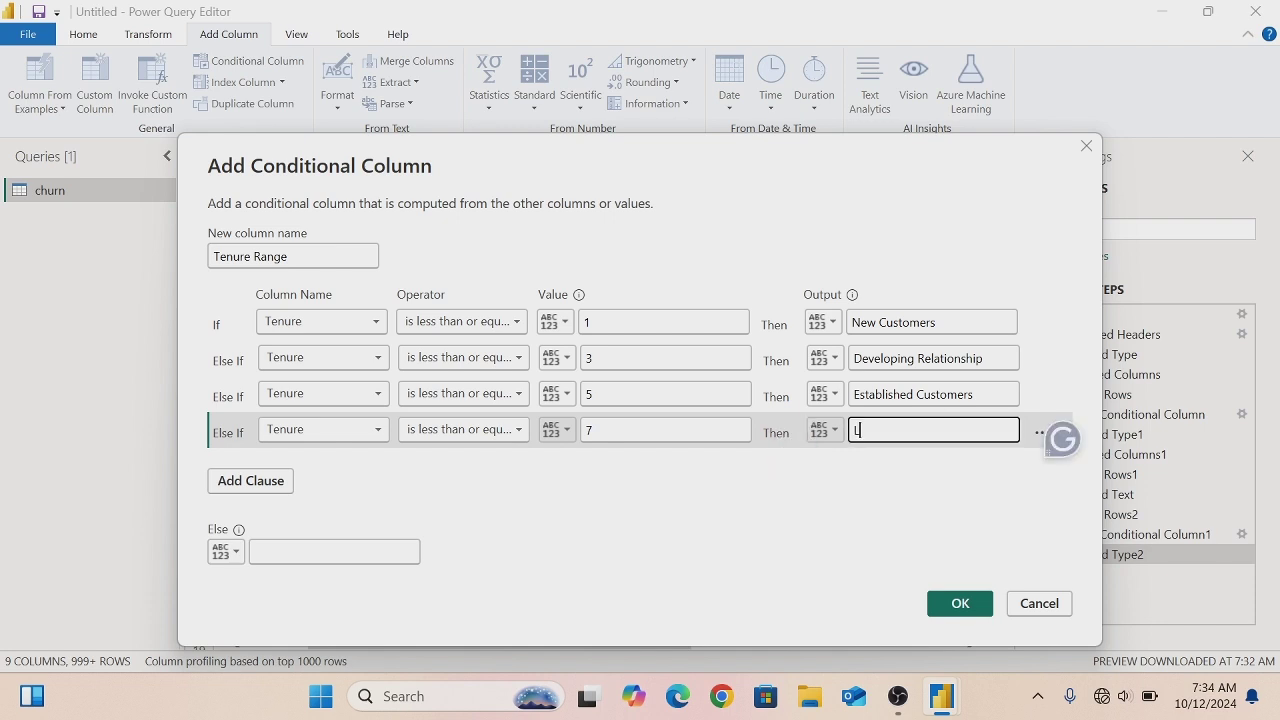
pyautogui.write('oyal ')
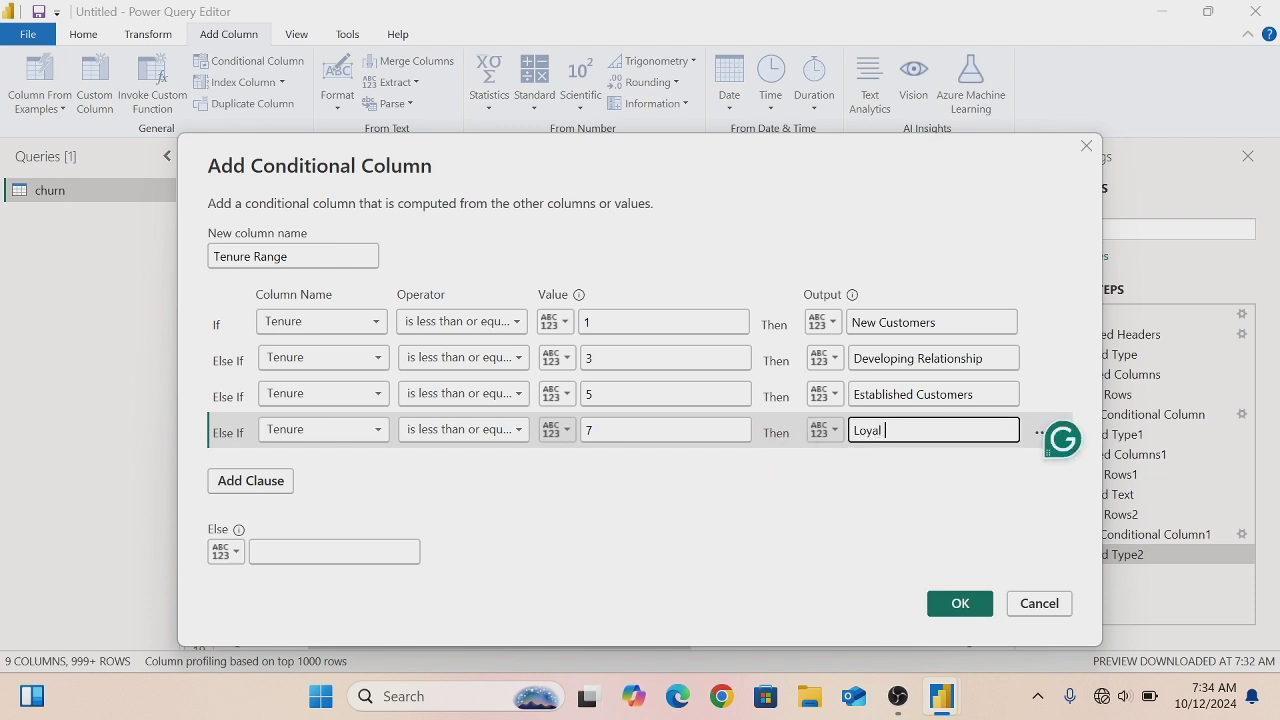
pyautogui.write('Customers')
# - Set the fallback output to Long-Term Customers and create the Tenure Range conditional column
pyautogui.click(334, 551)
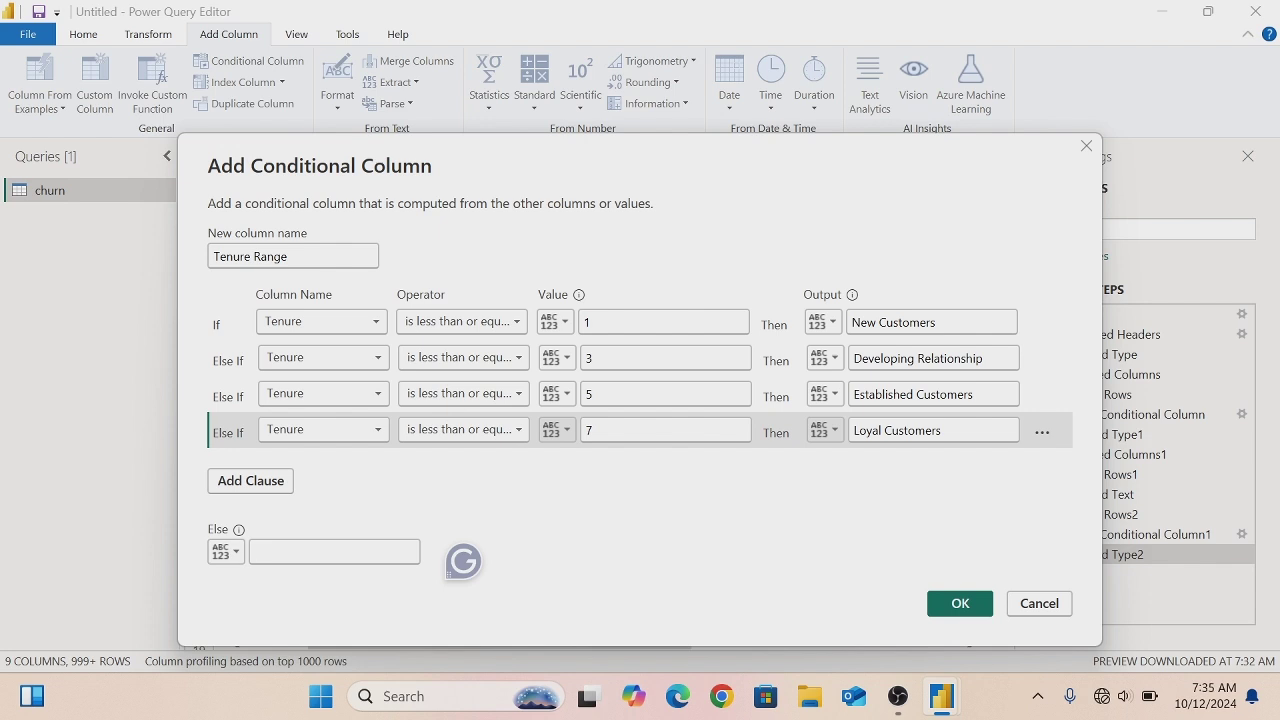
pyautogui.write('L')
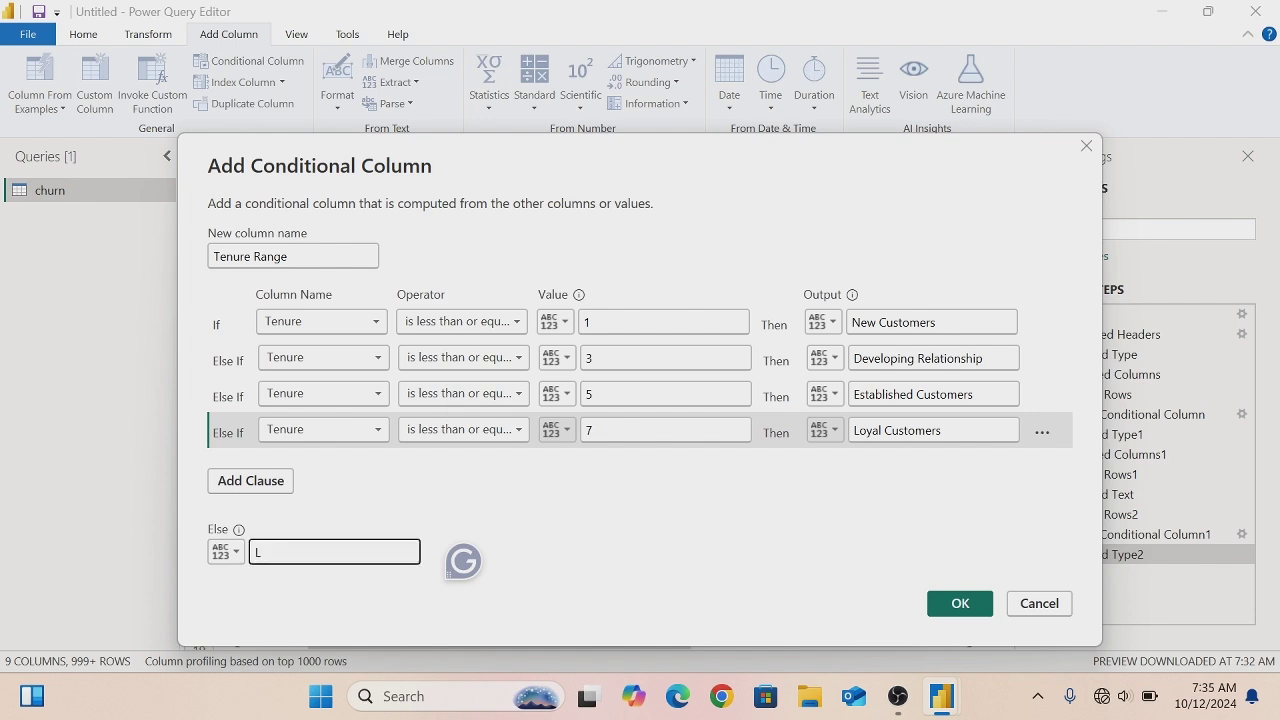
pyautogui.write('ong-Term Customers')
pyautogui.click(947, 604)
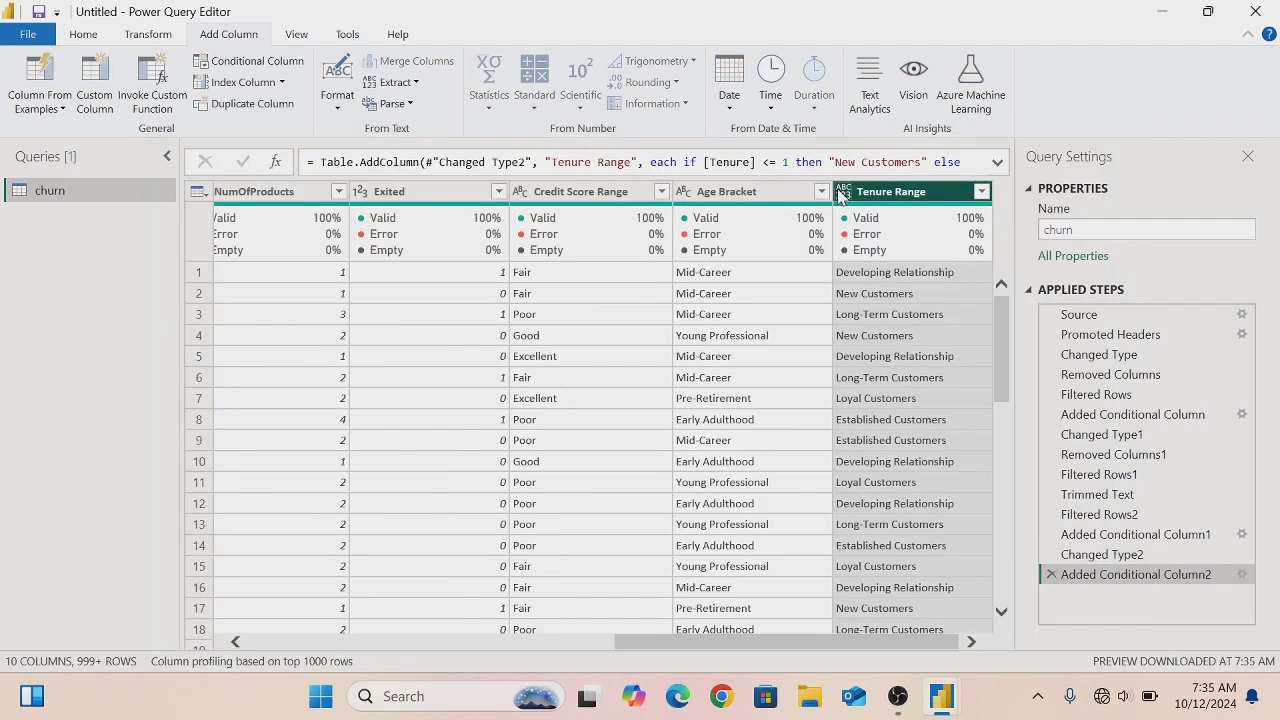
# - Change the Tenure Range column's data type to Text and remove the original Tenure column
pyautogui.click(842, 192)
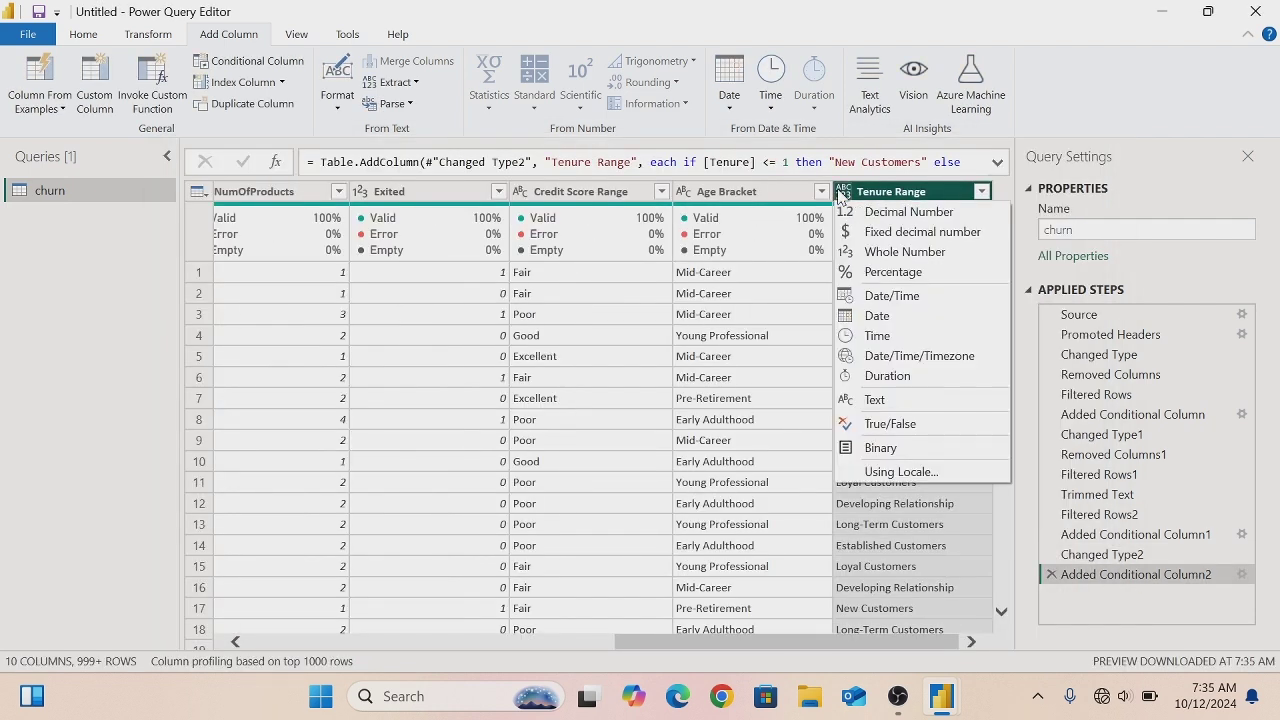
pyautogui.click(872, 401)
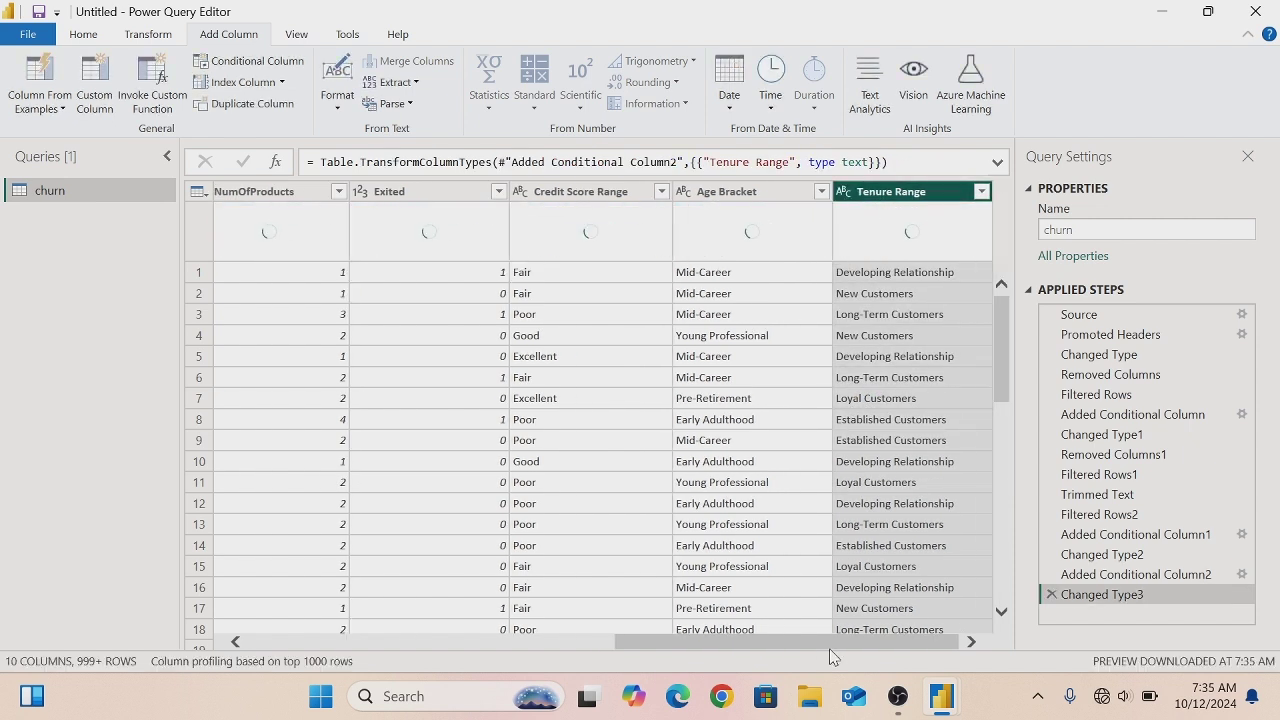
pyautogui.moveTo(812, 648); pyautogui.dragTo(648, 649)
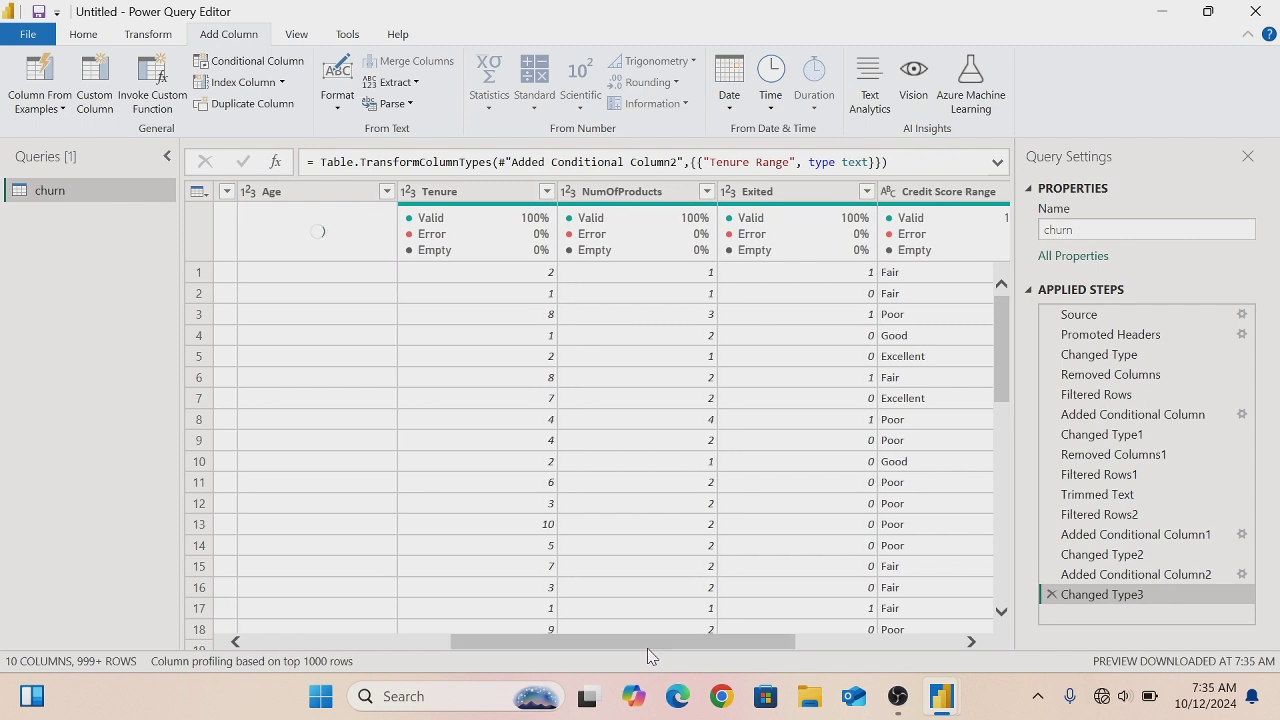
pyautogui.rightClick(455, 198)
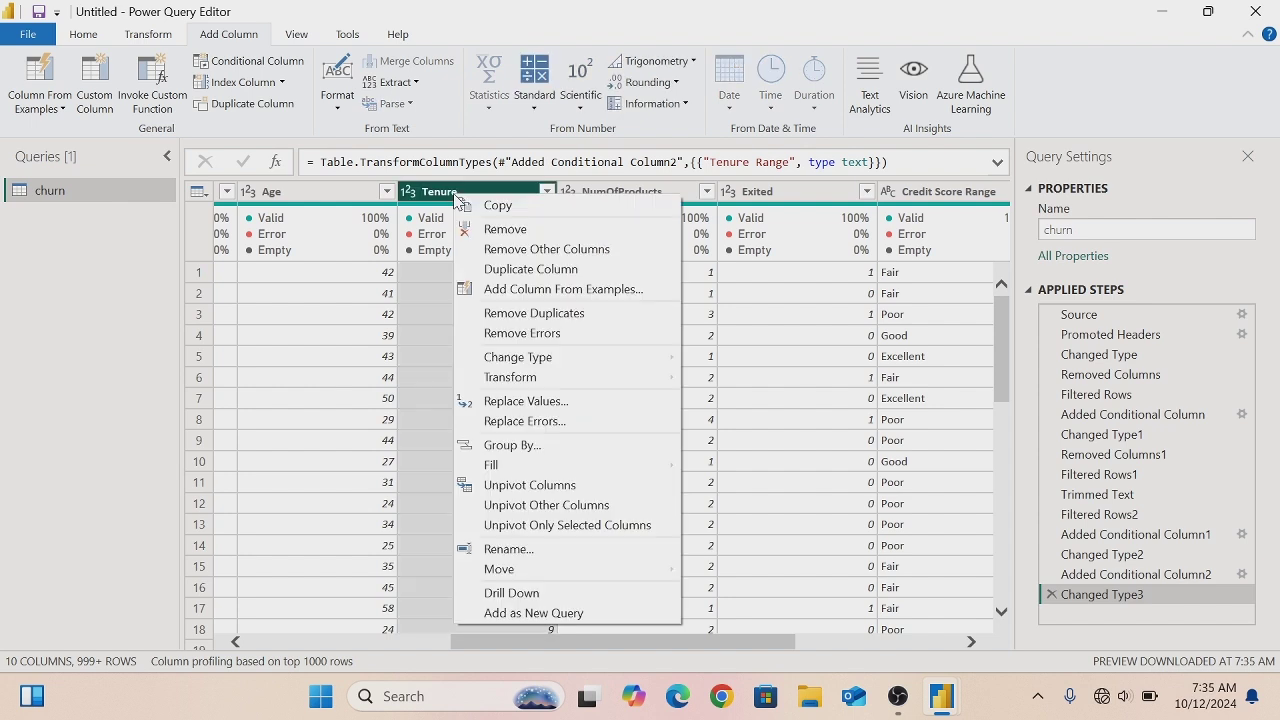
pyautogui.click(487, 234)
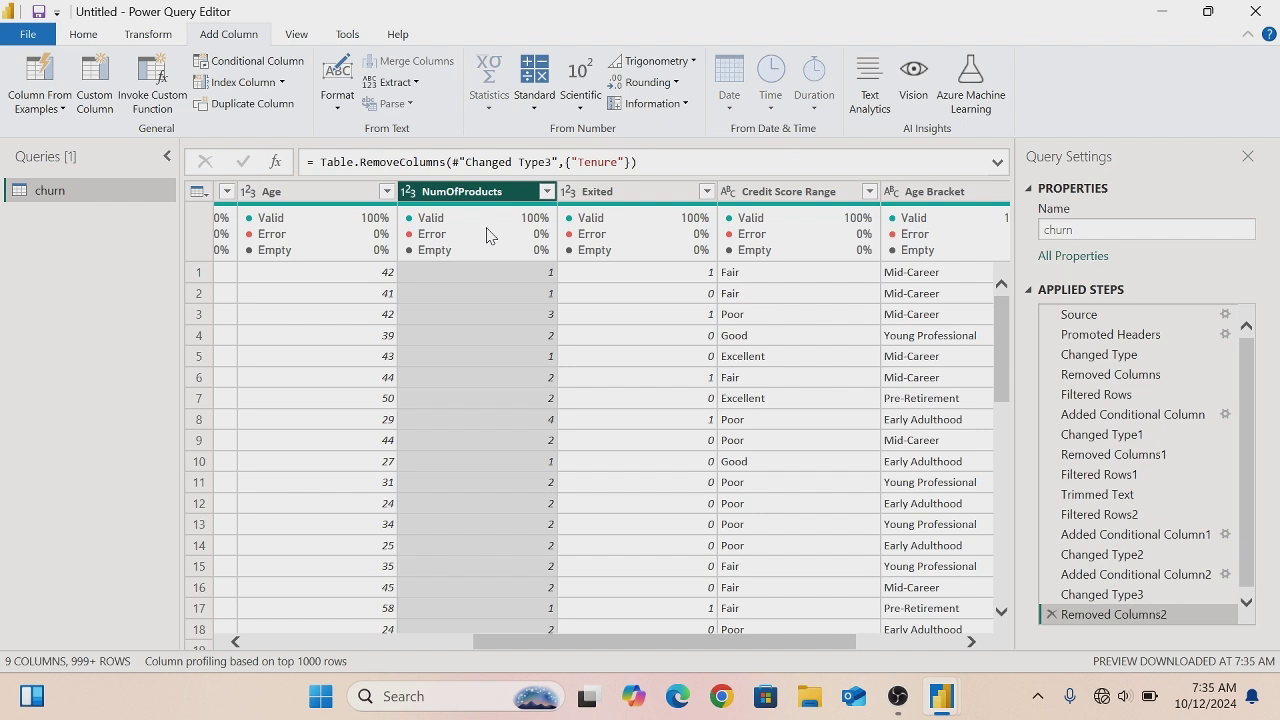
# - Load the complete list of distinct NumOfProducts values and apply the filter with all values selected
pyautogui.click(547, 191)
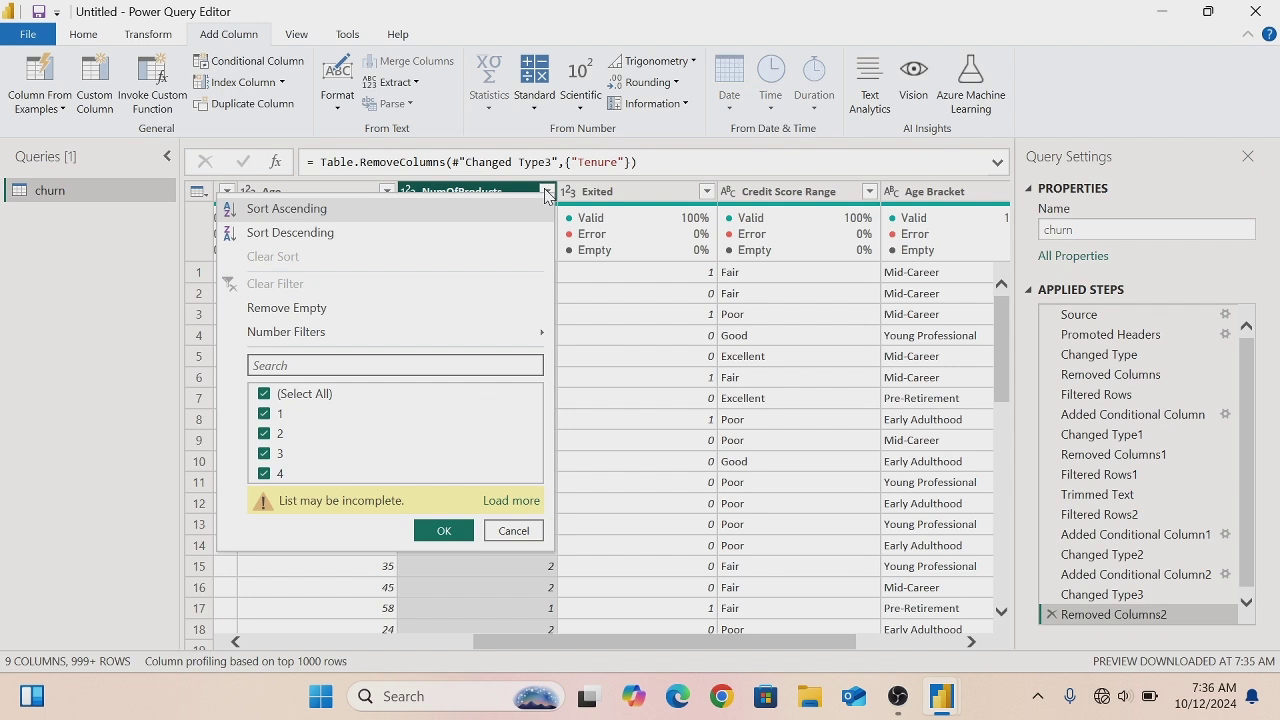
pyautogui.click(450, 531)
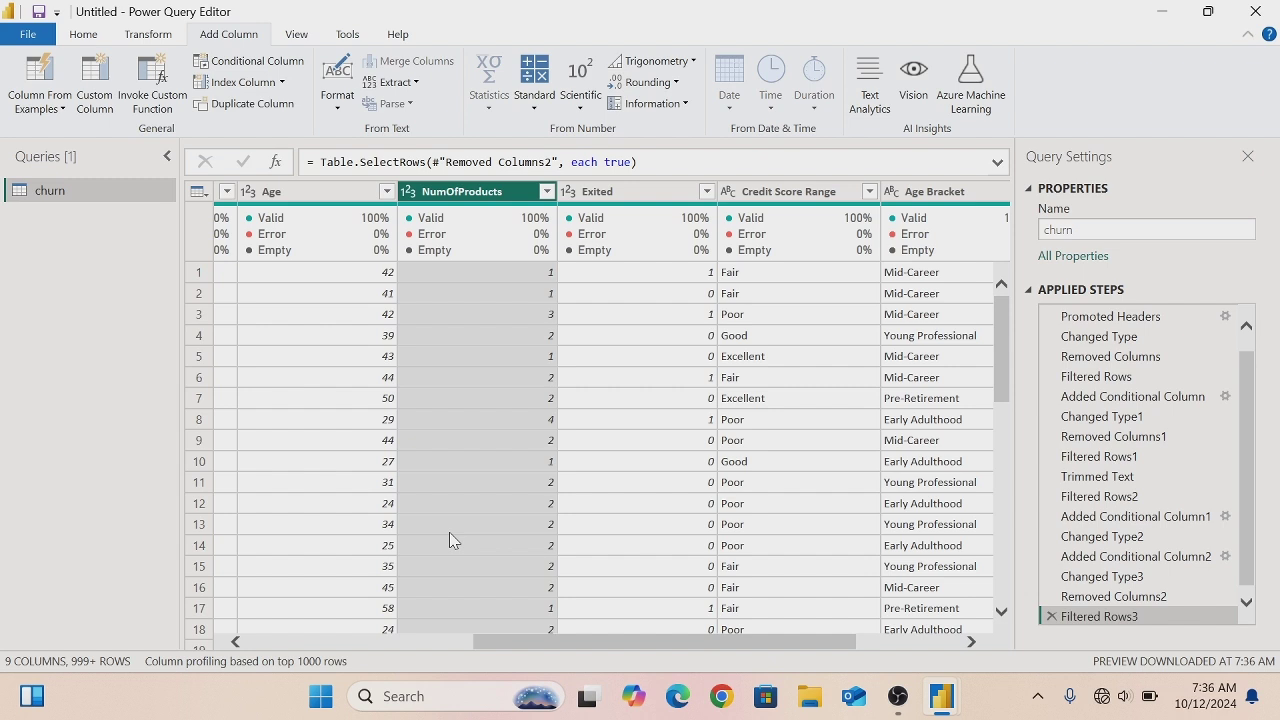
pyautogui.click(547, 191)
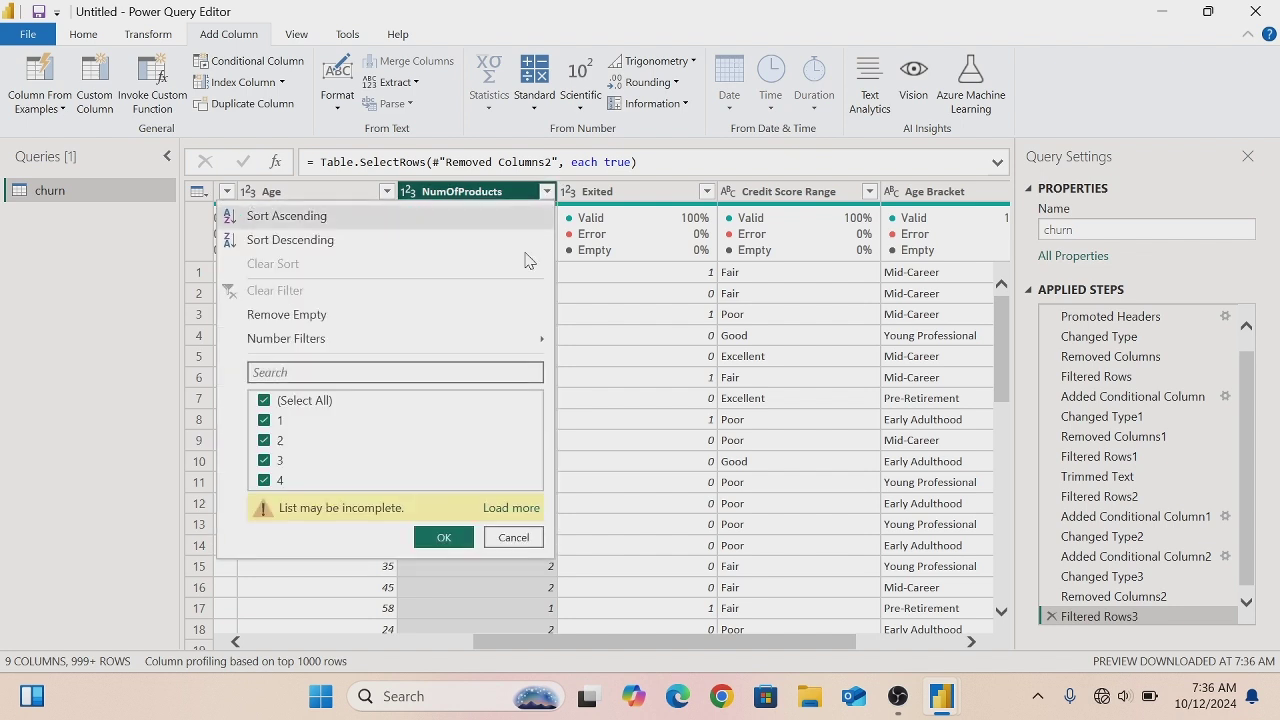
pyautogui.click(510, 509)
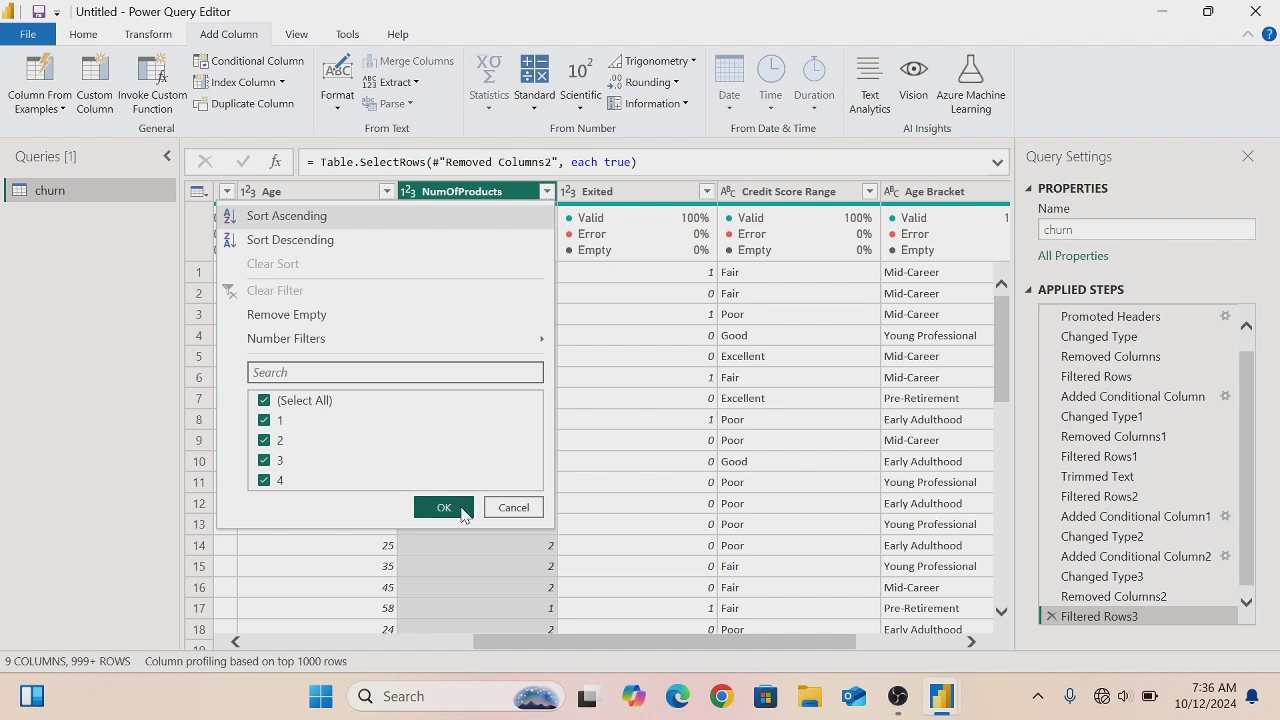
pyautogui.click(443, 508)
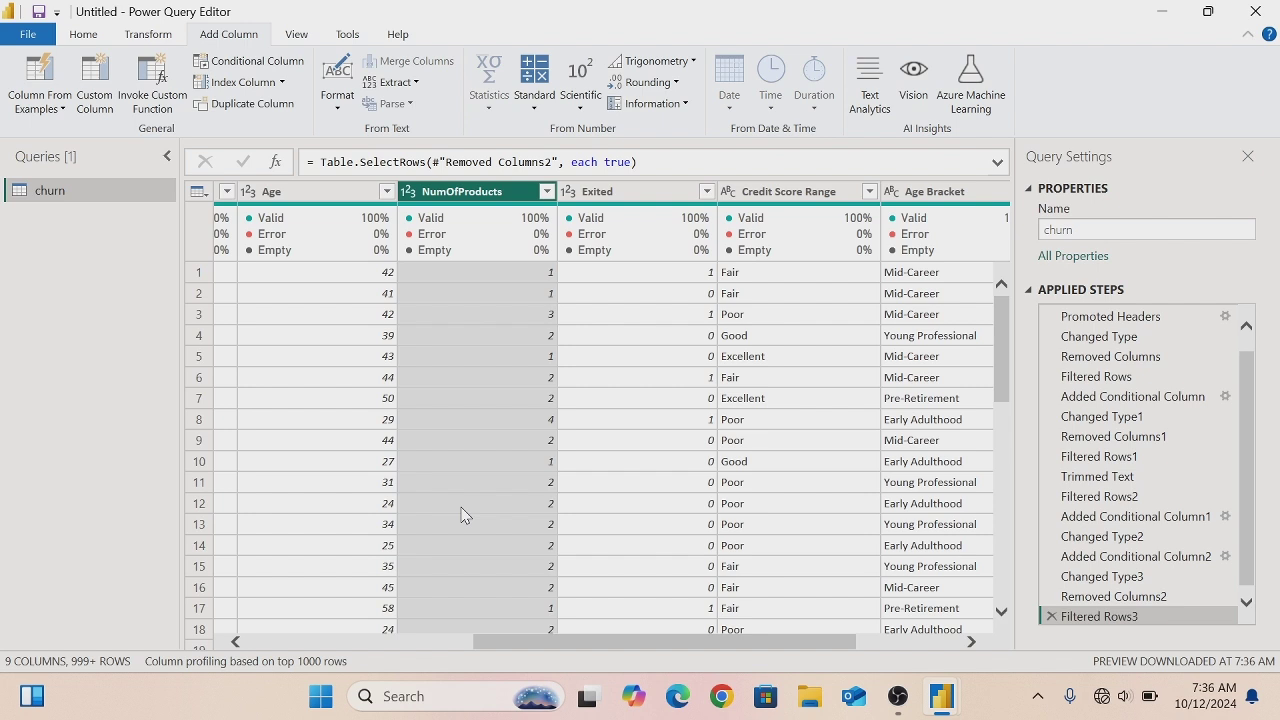
# - Convert NumOfProducts to Text and replace its value 1 with Single-Service Customer, matching entire cell contents
pyautogui.click(409, 195)
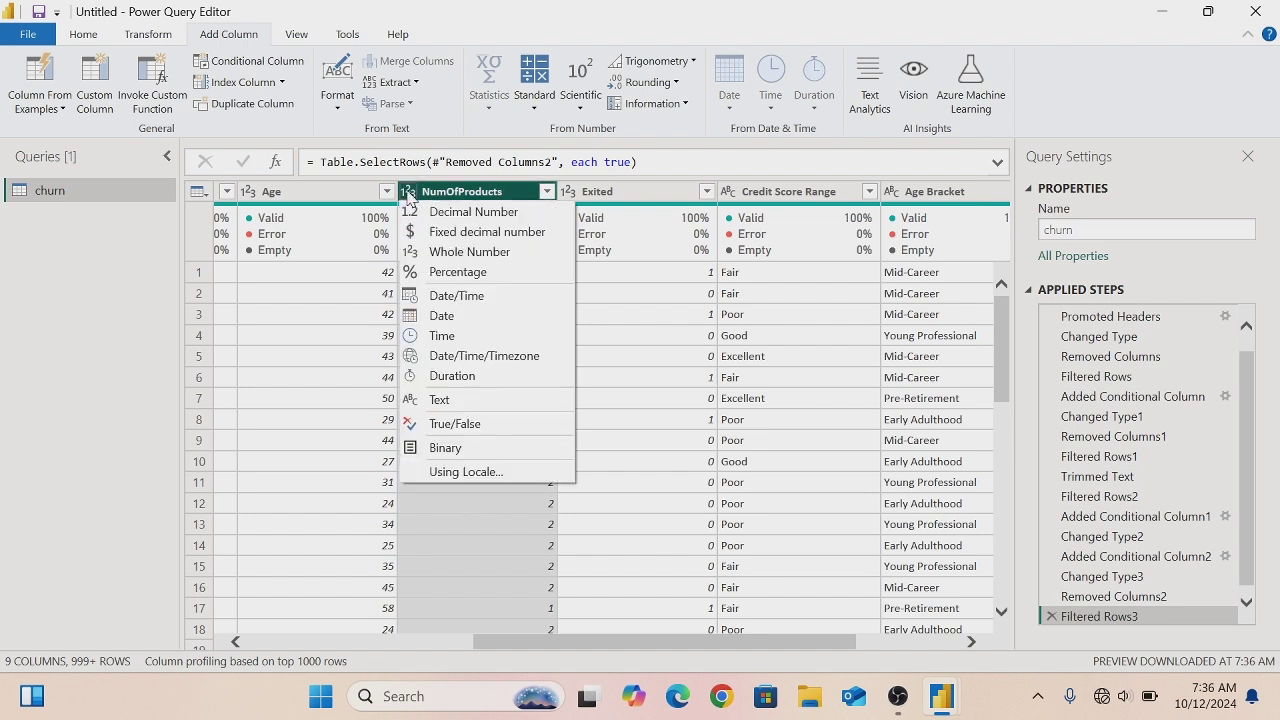
pyautogui.click(462, 401)
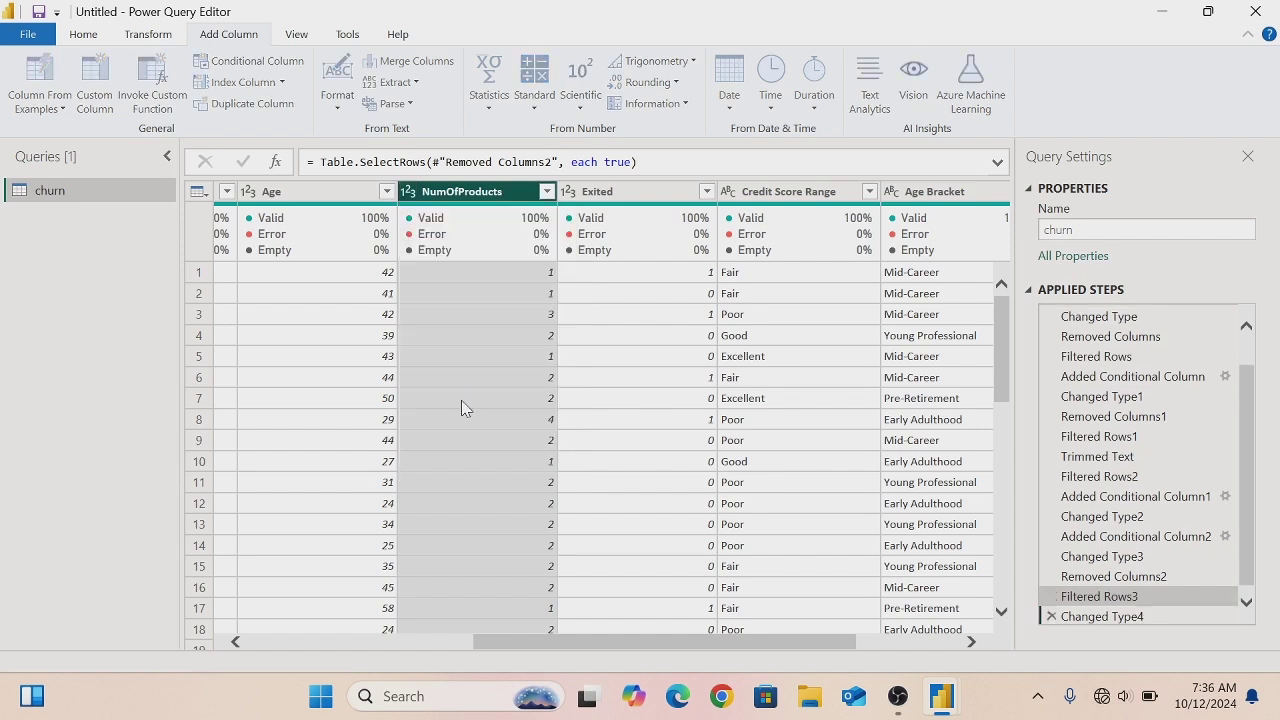
pyautogui.rightClick(431, 271)
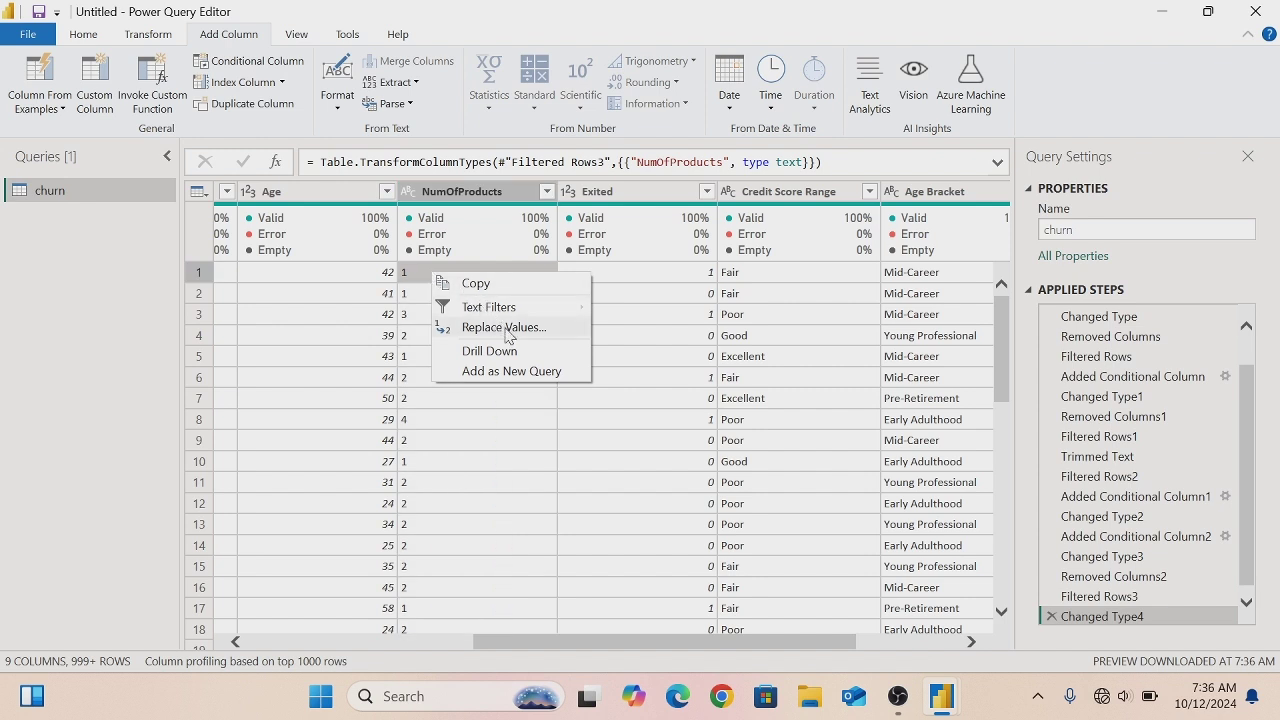
pyautogui.click(506, 333)
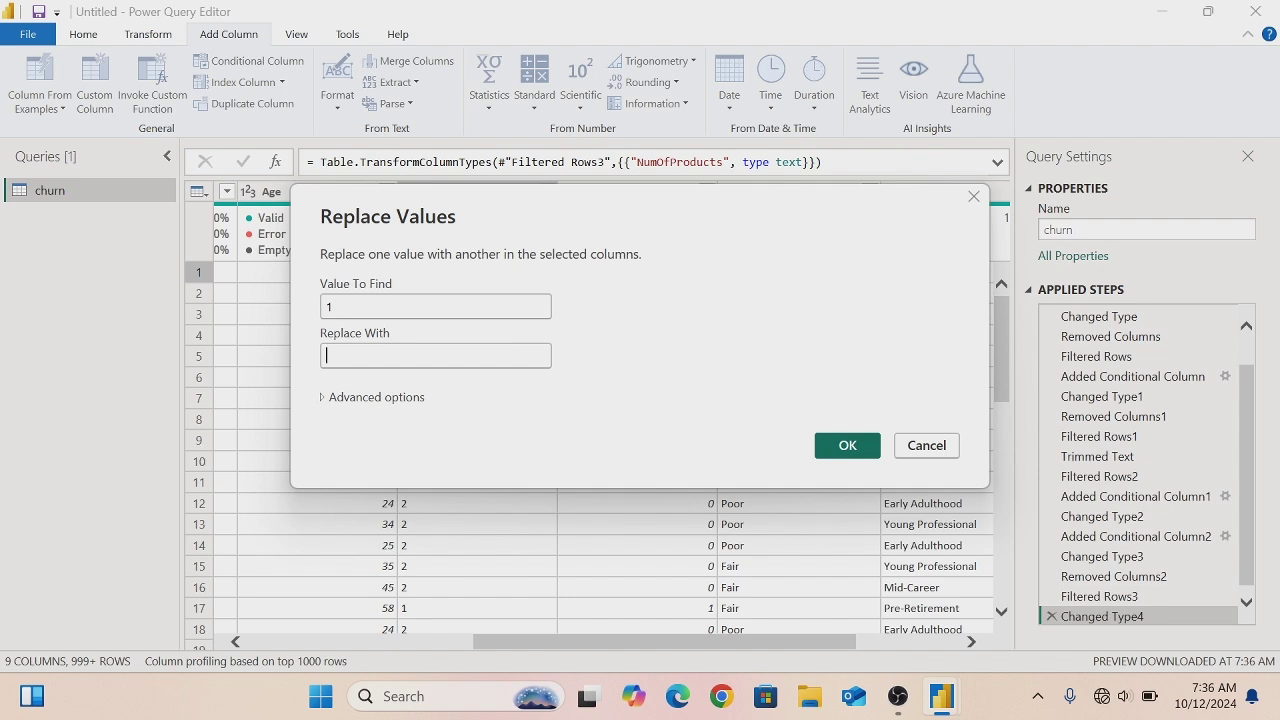
pyautogui.write('B')
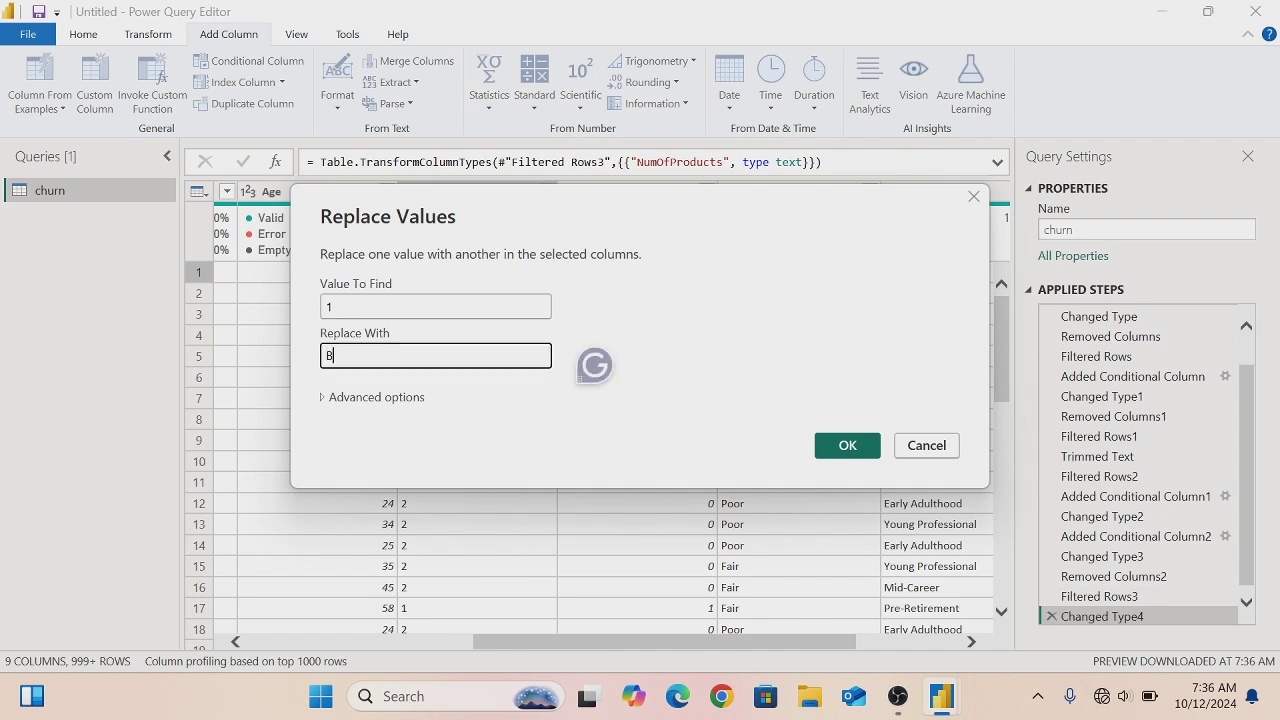
pyautogui.press('BackSpace')
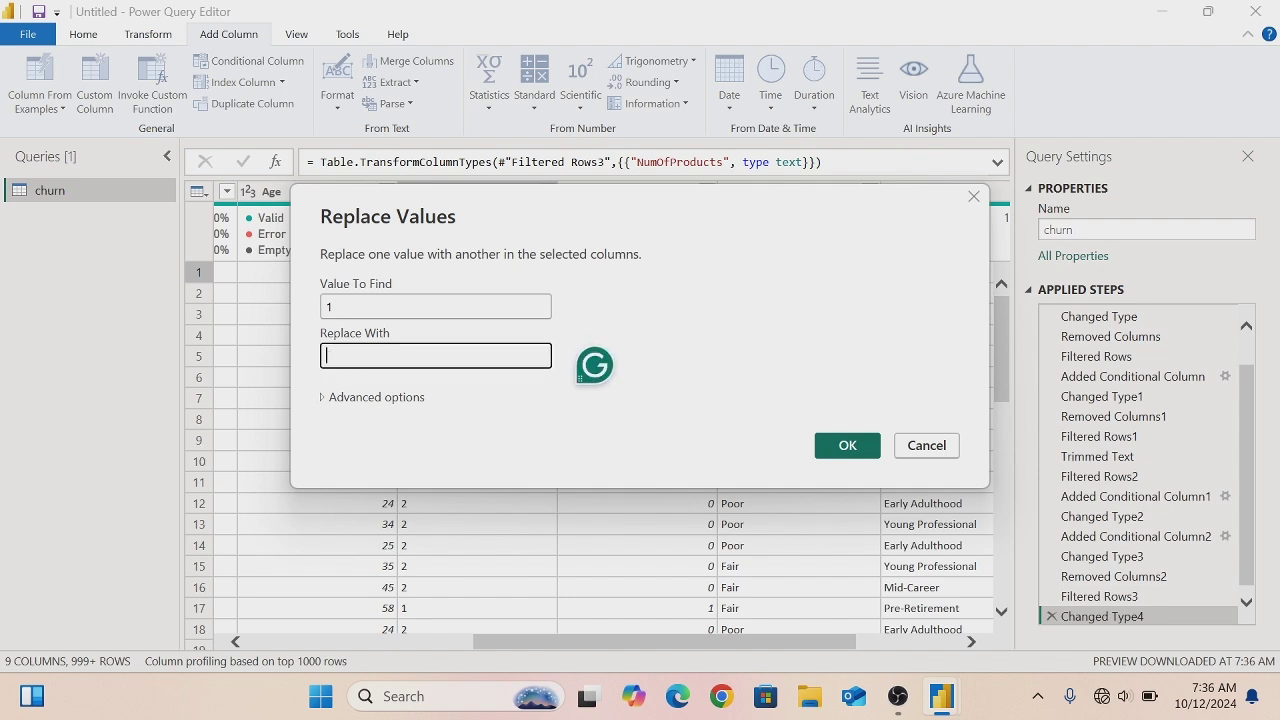
pyautogui.write('Single-Service Customer')
pyautogui.click(376, 398)
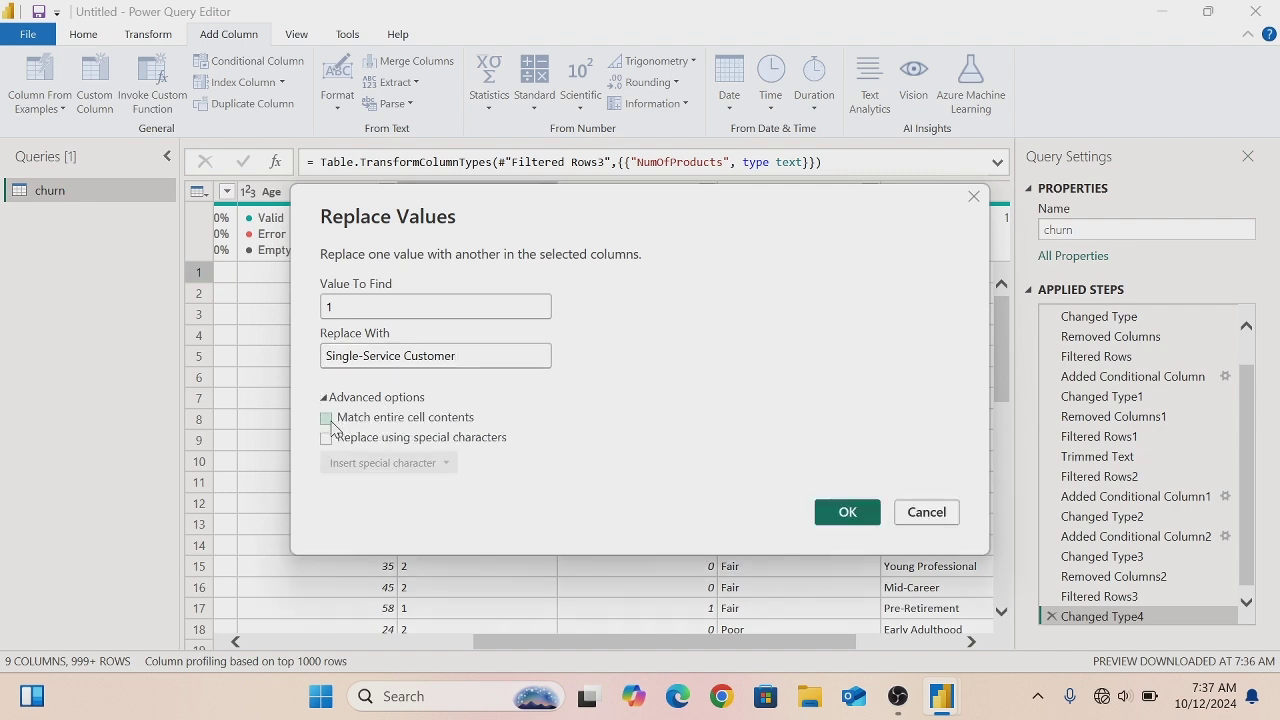
pyautogui.click(328, 419)
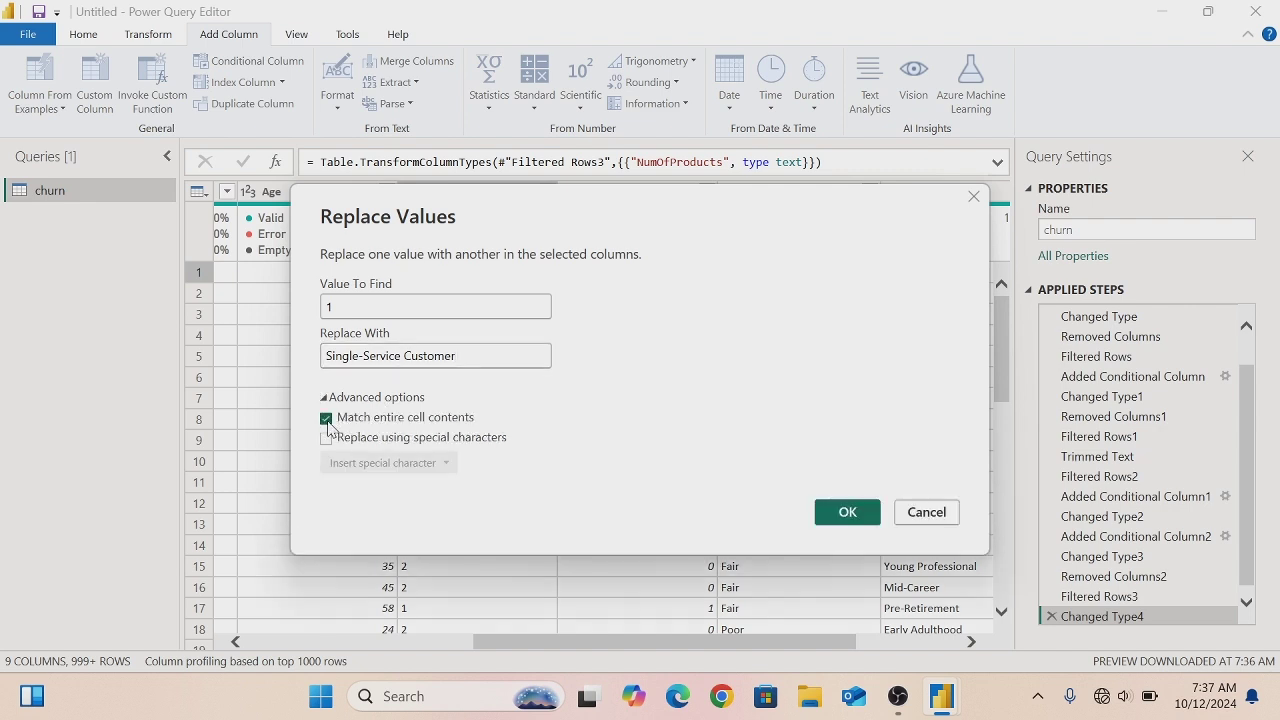
pyautogui.click(845, 512)
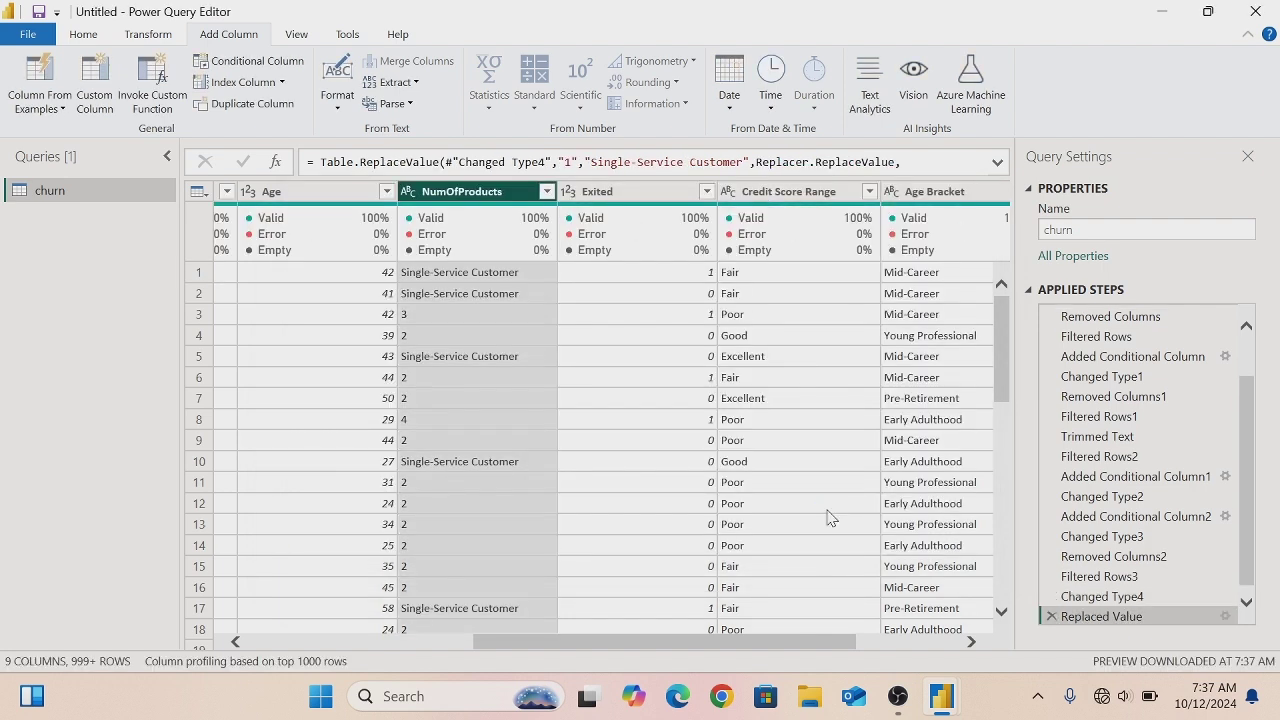
# - Replace the value 3 in NumOfProducts with Moderate Customer, matching entire cell contents
pyautogui.rightClick(433, 314)
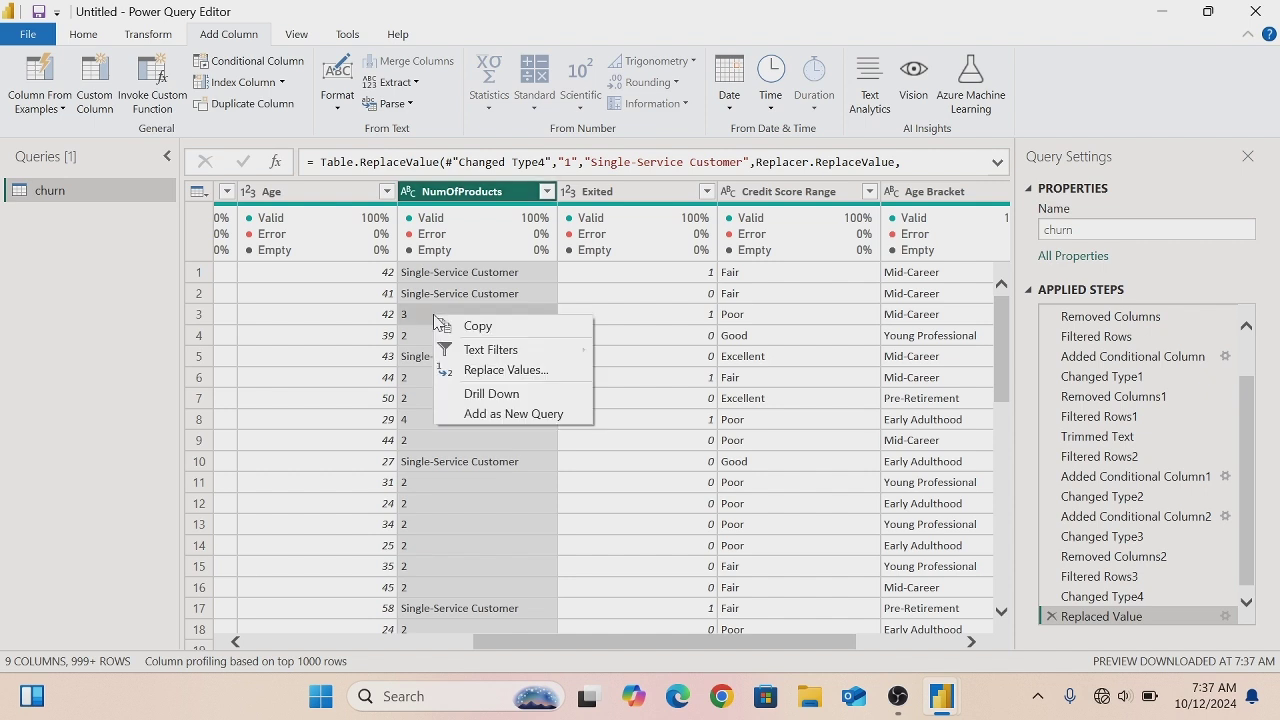
pyautogui.click(481, 371)
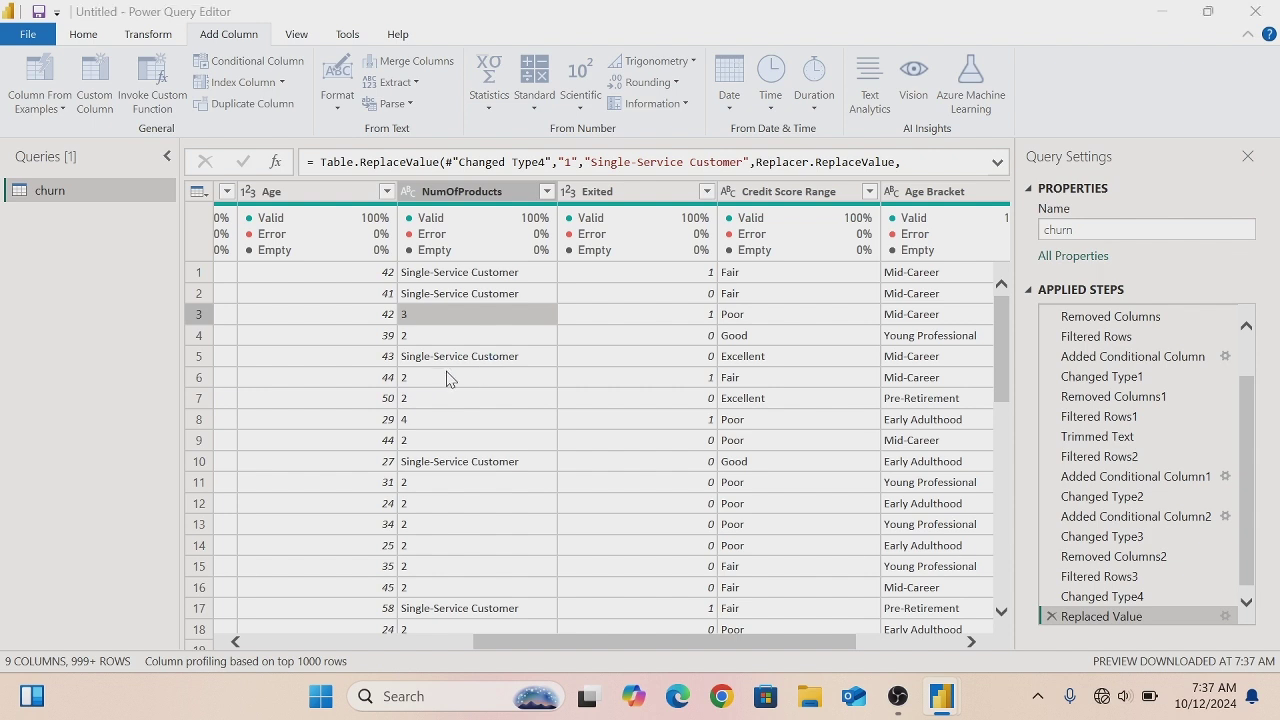
pyautogui.write('Moder')
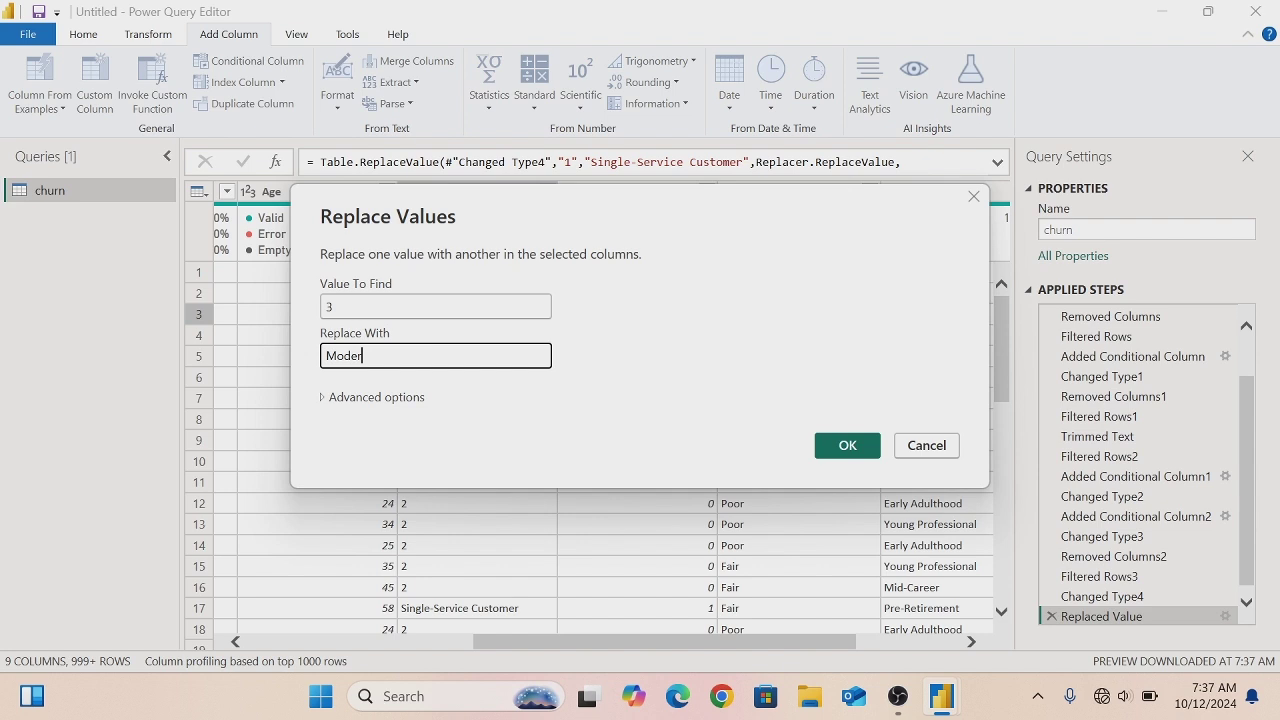
pyautogui.write('ate Customer')
pyautogui.click(340, 399)
pyautogui.click(327, 418)
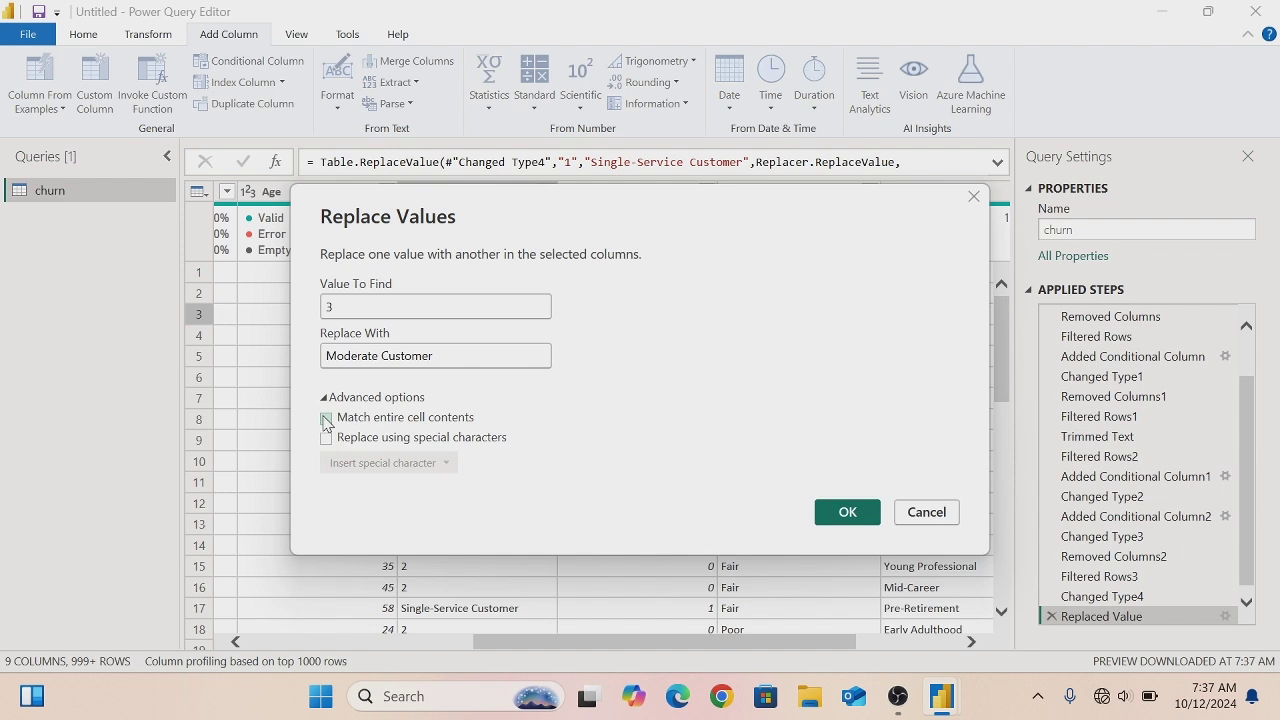
pyautogui.click(848, 512)
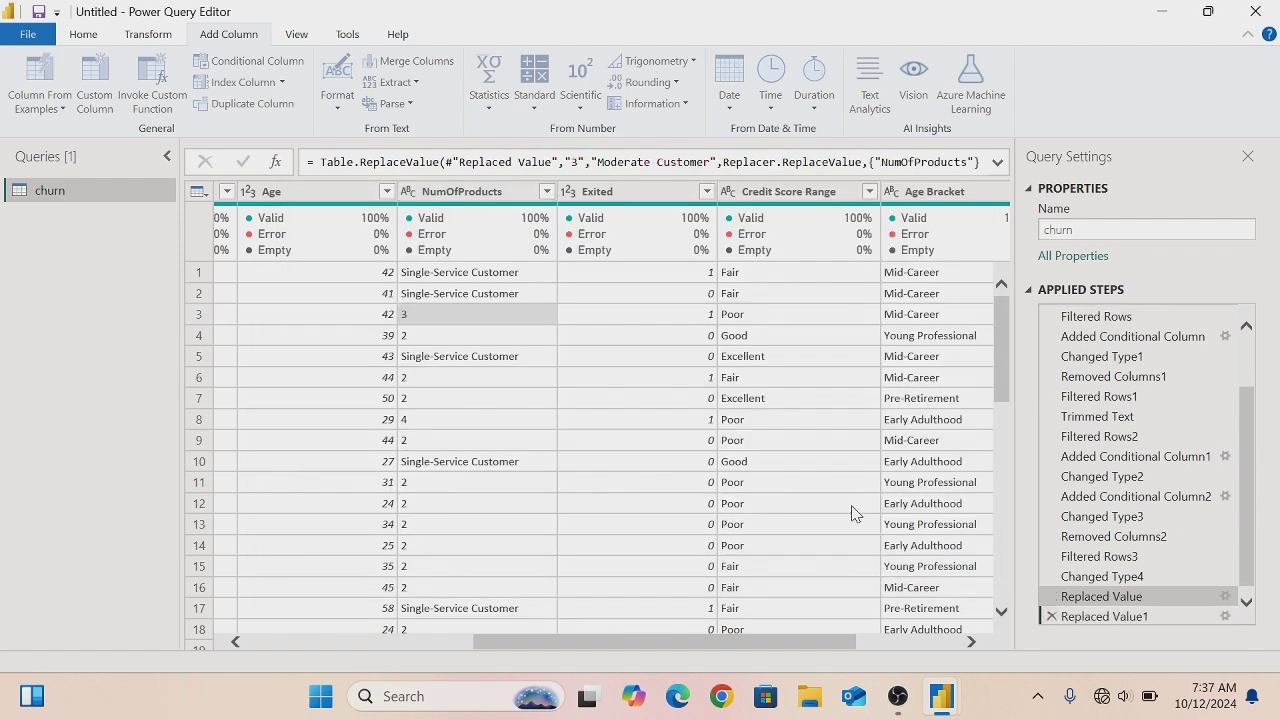
# - Replace the value 2 in NumOfProducts with Basic Customer, matching entire cell contents
pyautogui.rightClick(504, 338)
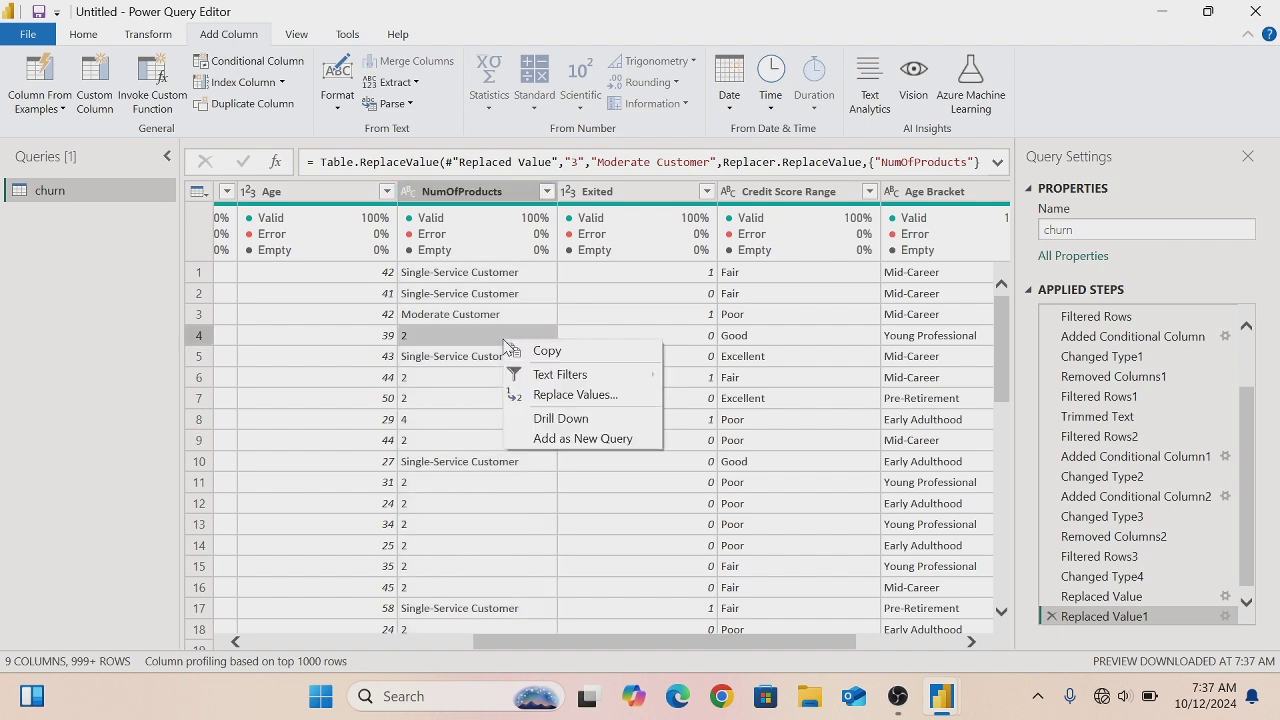
pyautogui.click(545, 398)
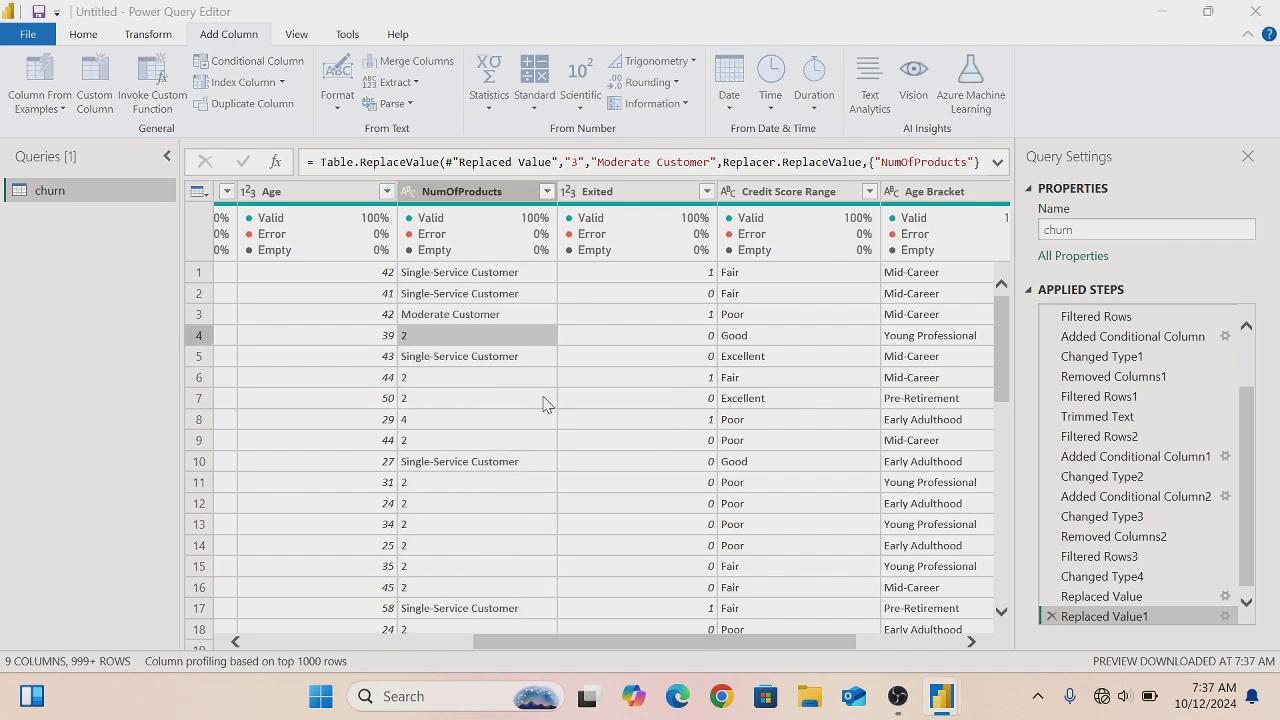
pyautogui.write('Basic')
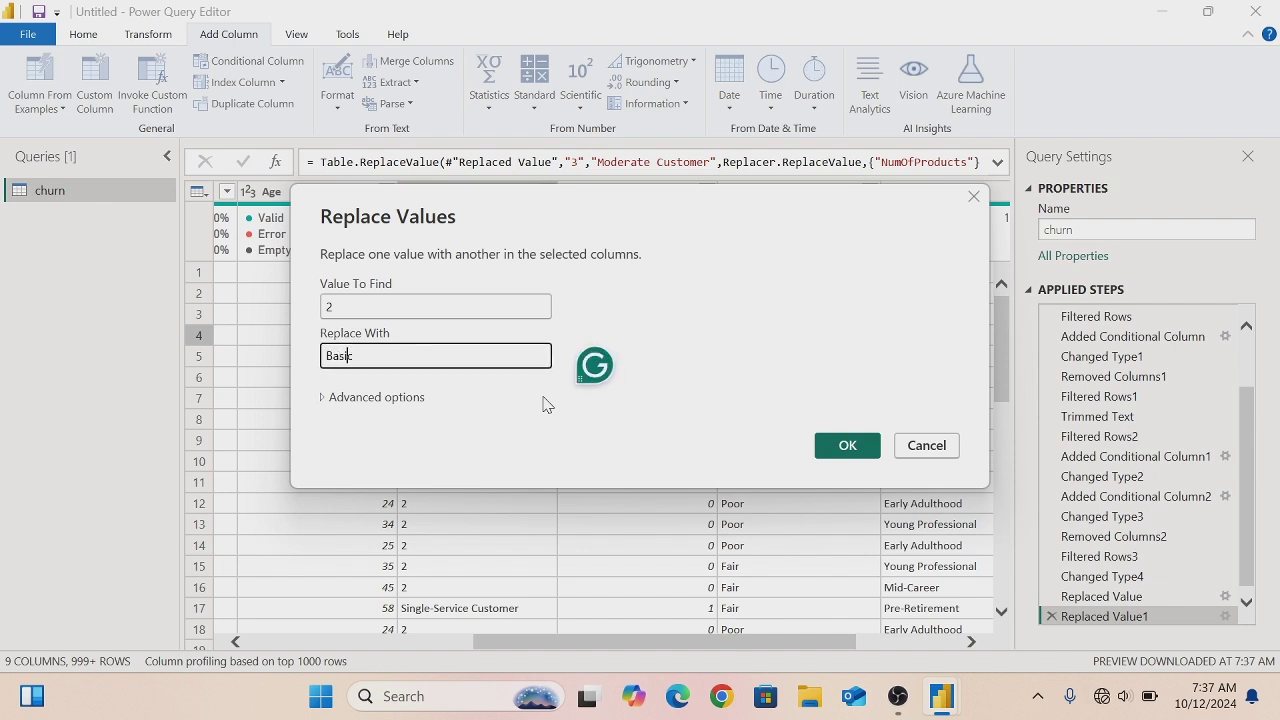
pyautogui.write(' Customer')
pyautogui.click(415, 400)
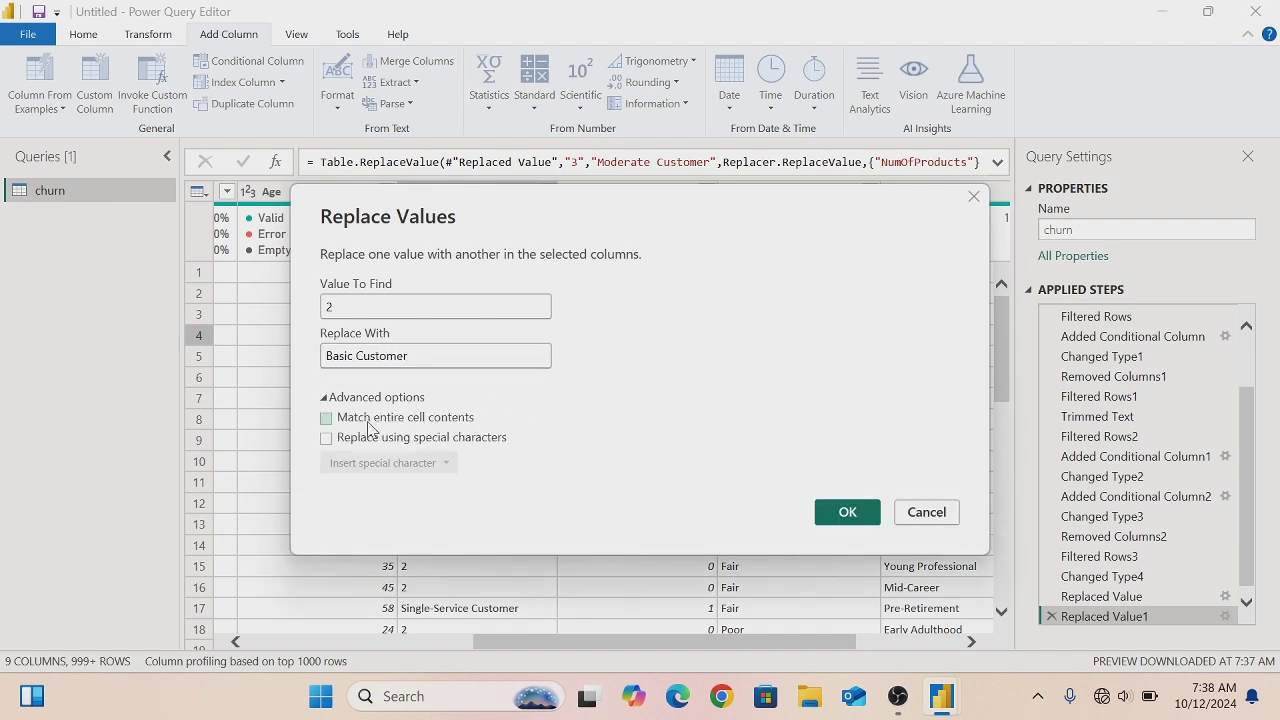
pyautogui.click(326, 418)
pyautogui.click(847, 514)
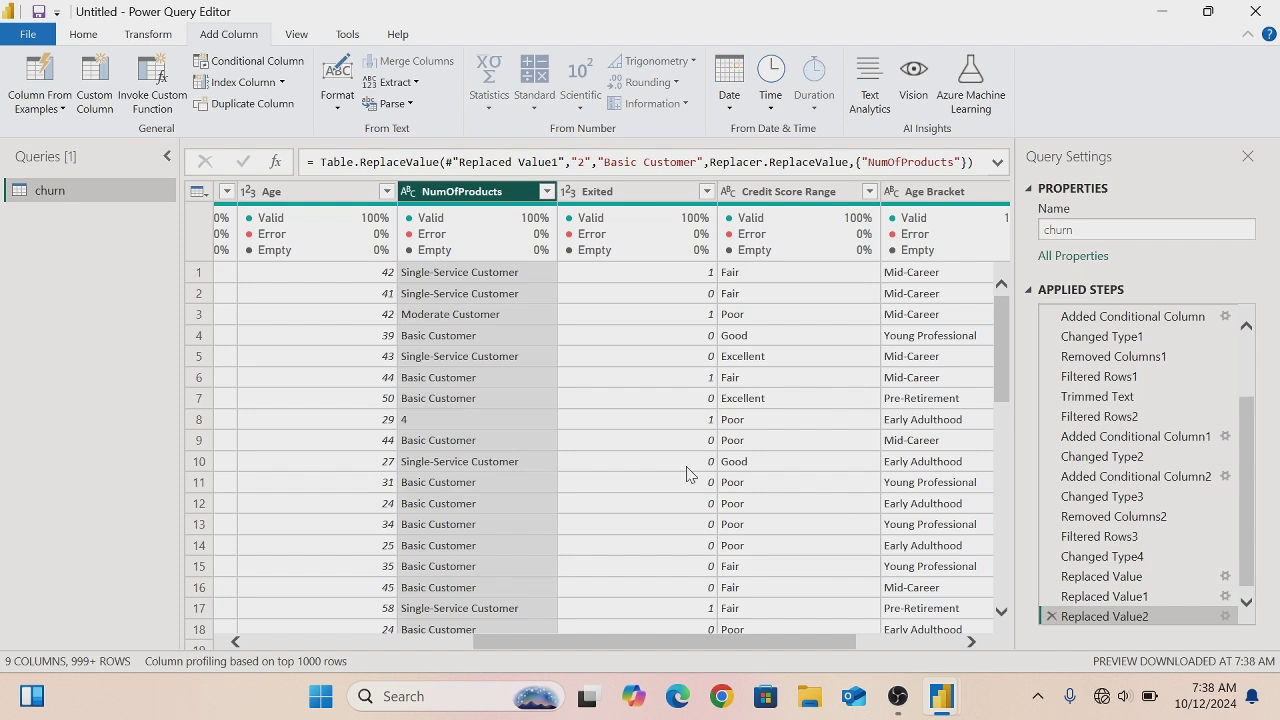
# - Replace the value 4 in NumOfProducts with Highly Engagaed Customer, matching entire cell contents
pyautogui.rightClick(440, 427)
pyautogui.click(483, 476)
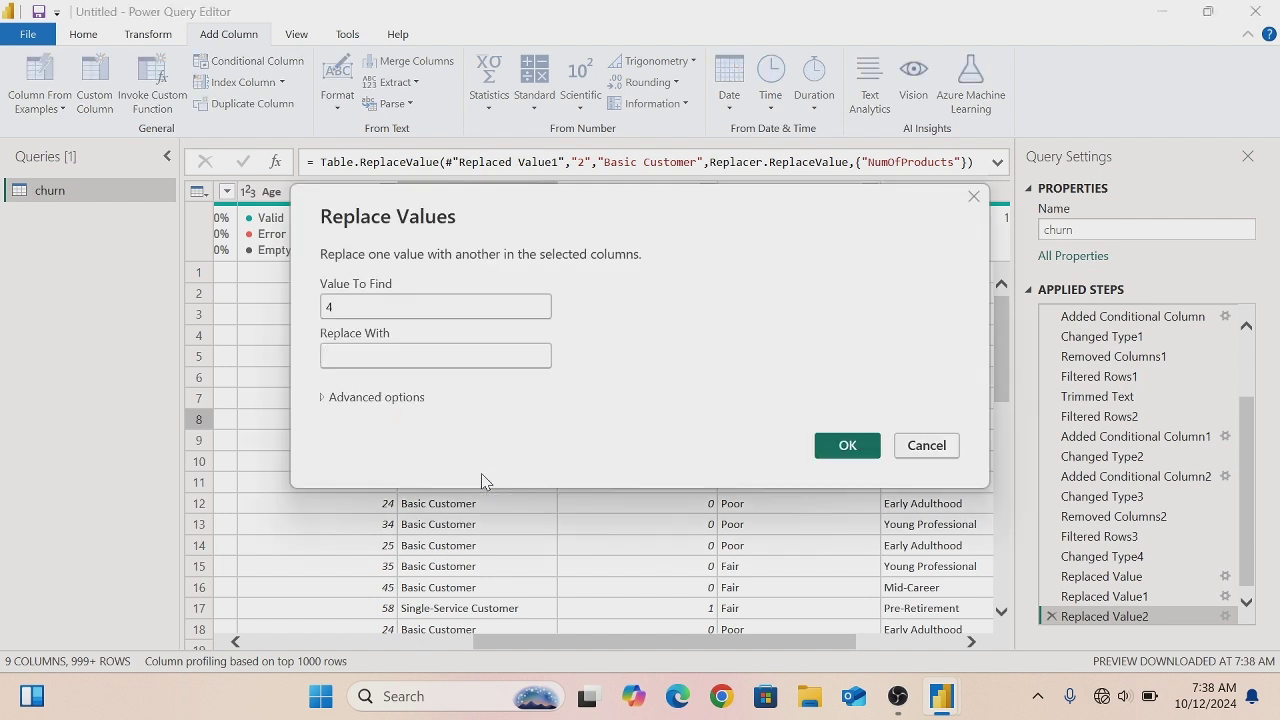
pyautogui.write('H')
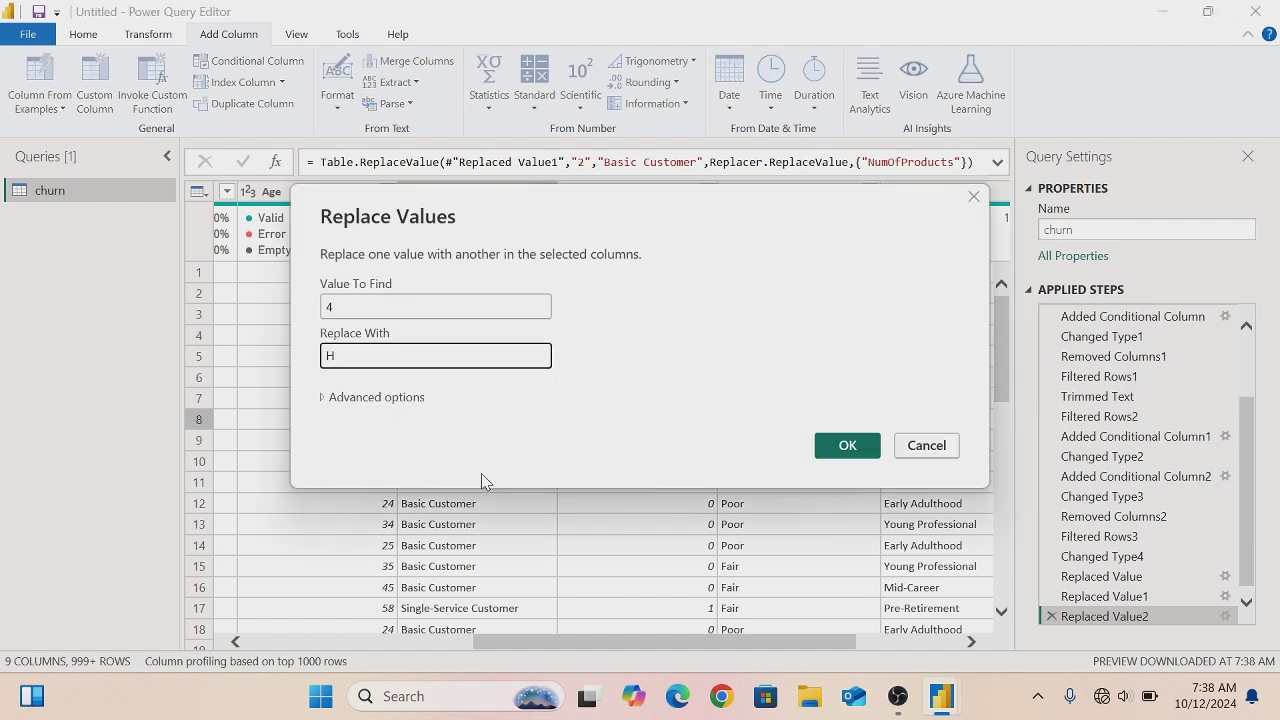
pyautogui.write('ighly Engagaed Customer')
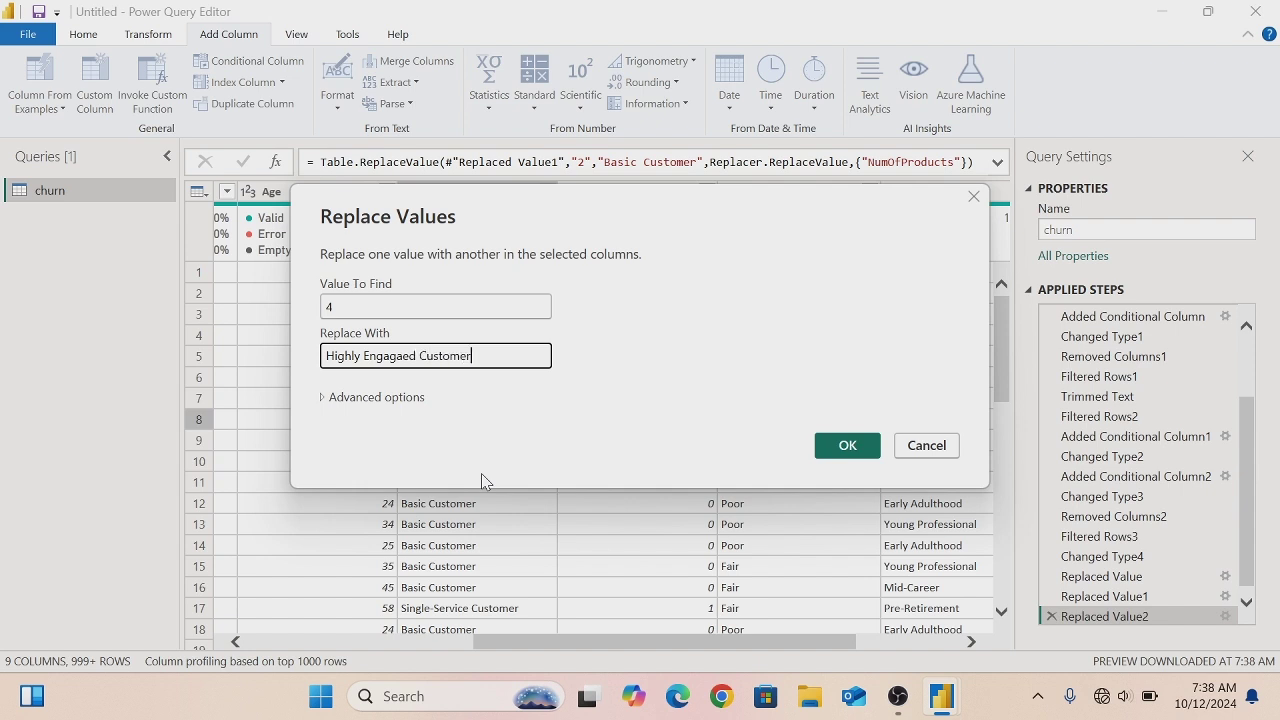
pyautogui.click(322, 403)
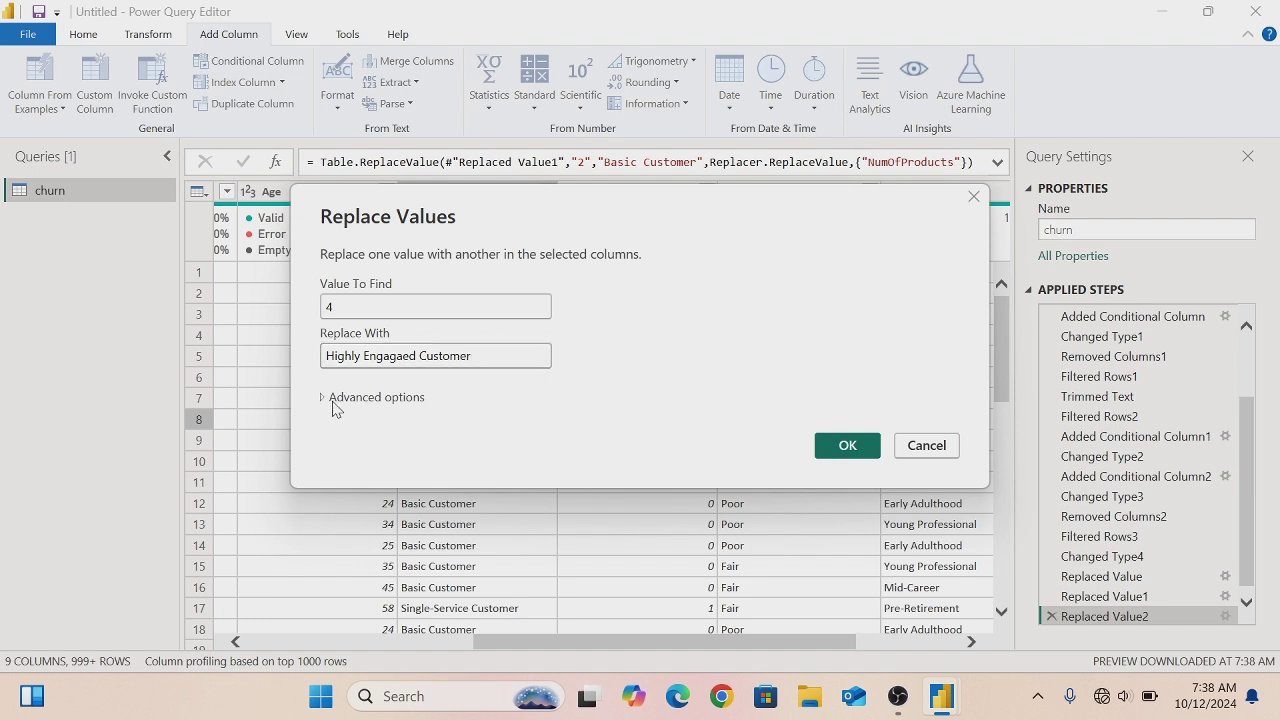
pyautogui.click(328, 418)
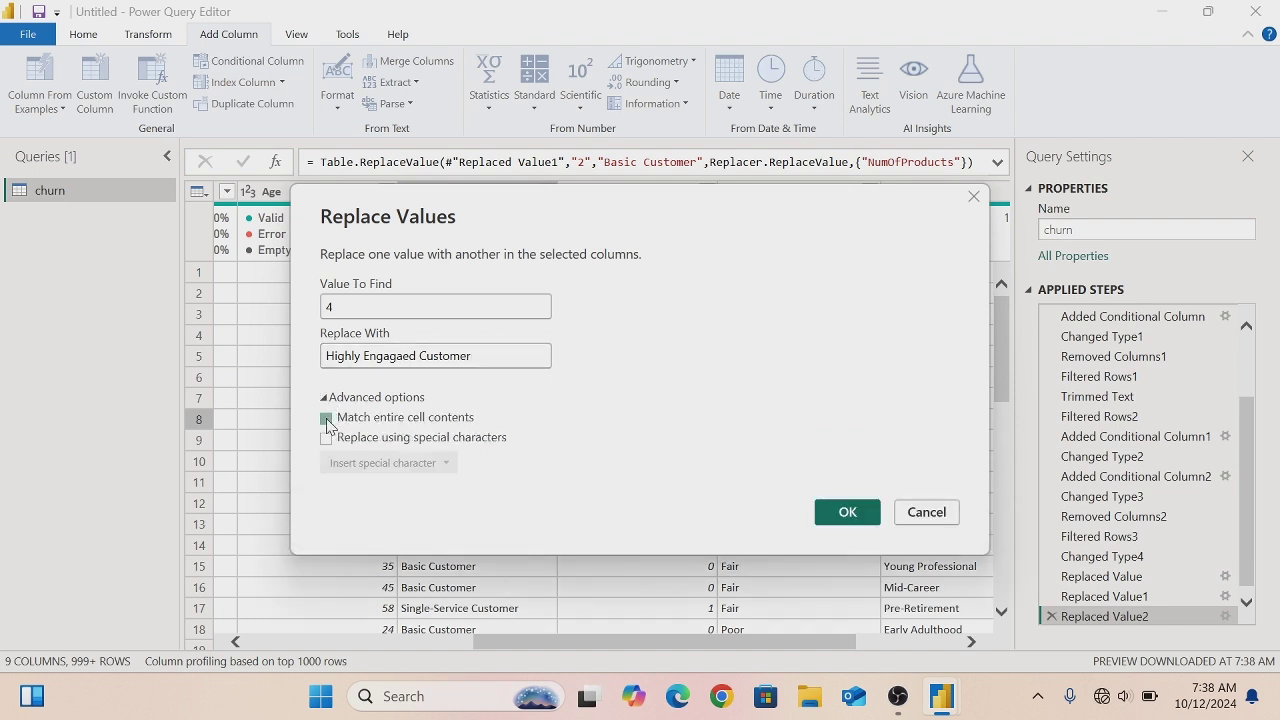
pyautogui.click(846, 512)
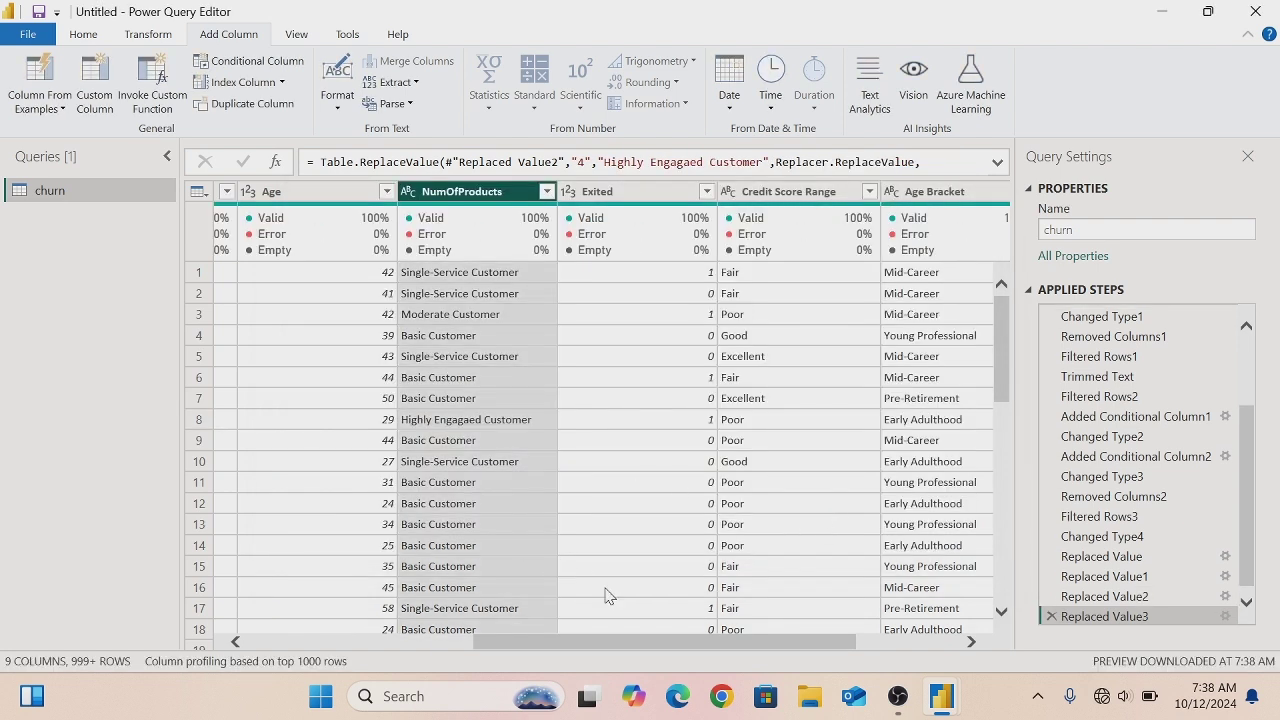
# - Load the complete list of distinct Exited values and apply the filter with all values selected
pyautogui.moveTo(485, 641); pyautogui.dragTo(797, 614)
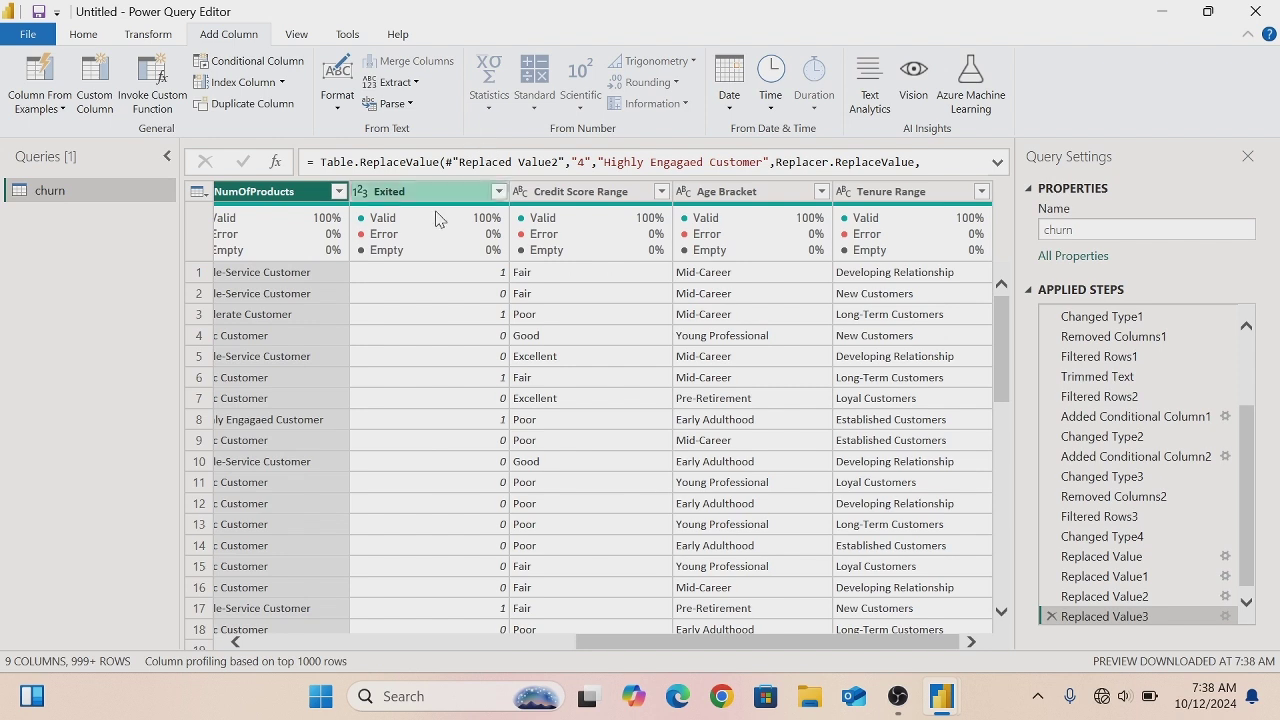
pyautogui.click(498, 191)
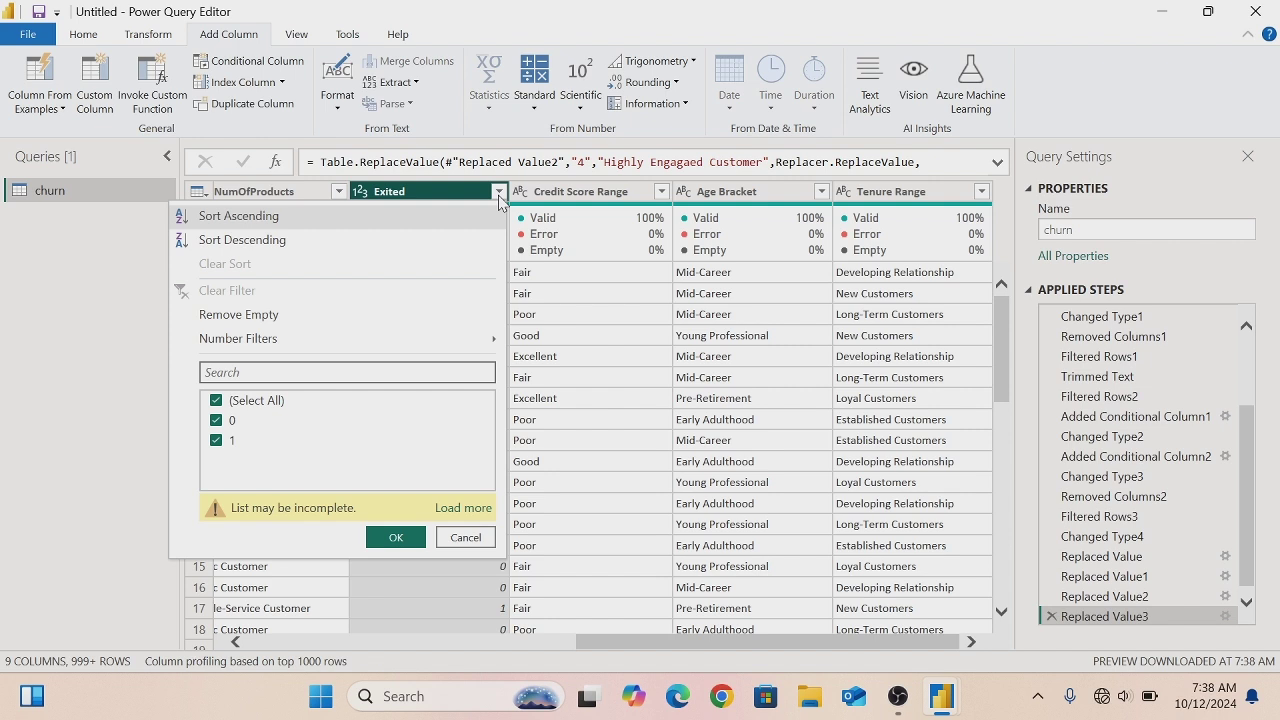
pyautogui.click(463, 508)
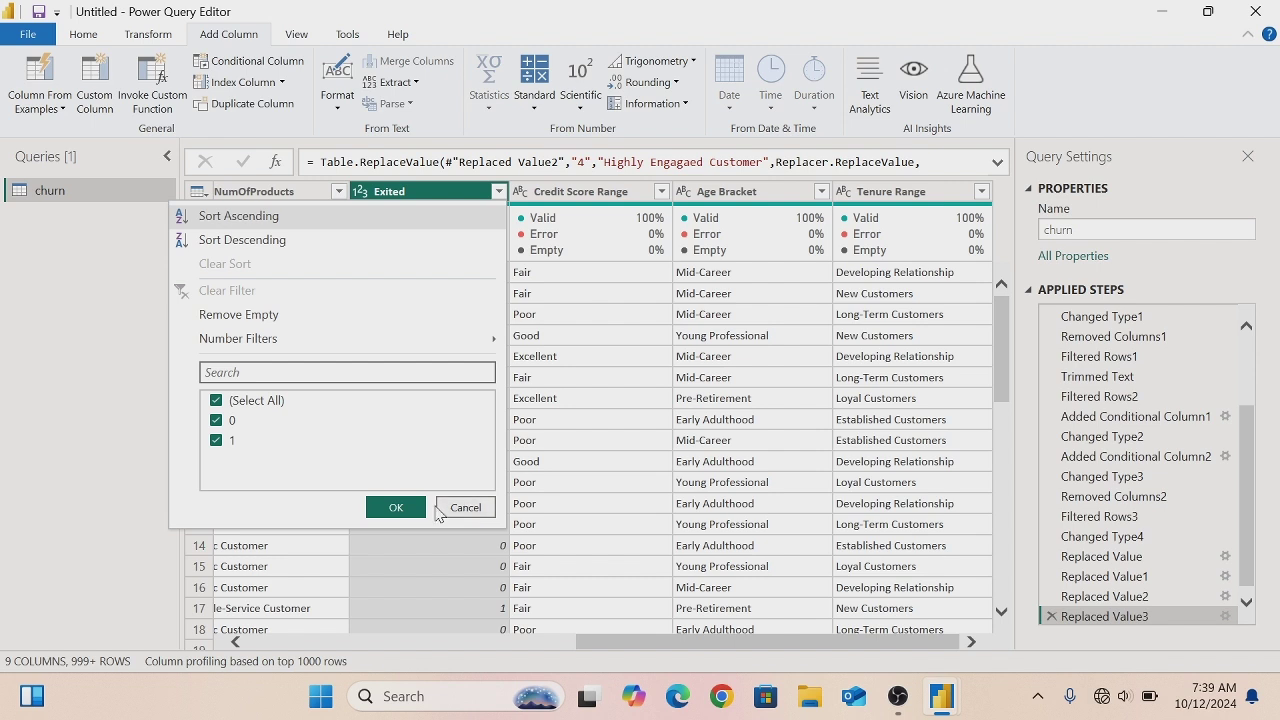
pyautogui.click(396, 507)
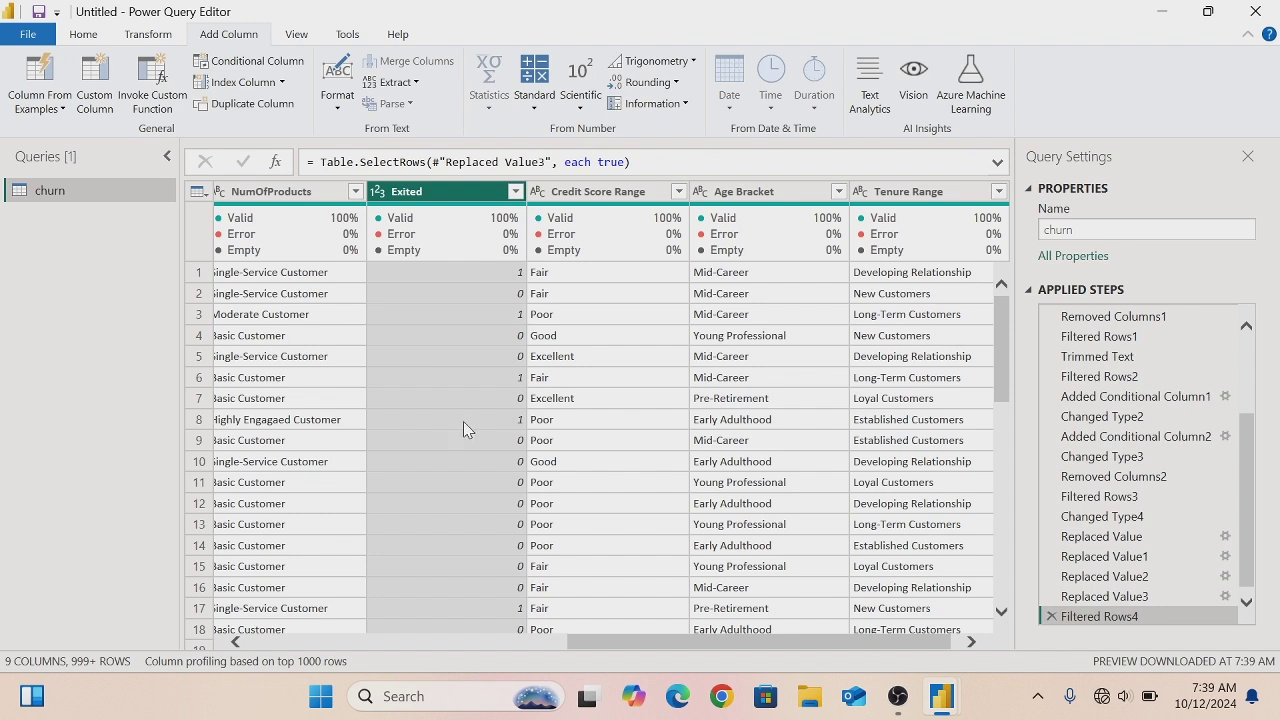
# - Duplicate the Exited column and rename the copy Churn Status
pyautogui.rightClick(446, 200)
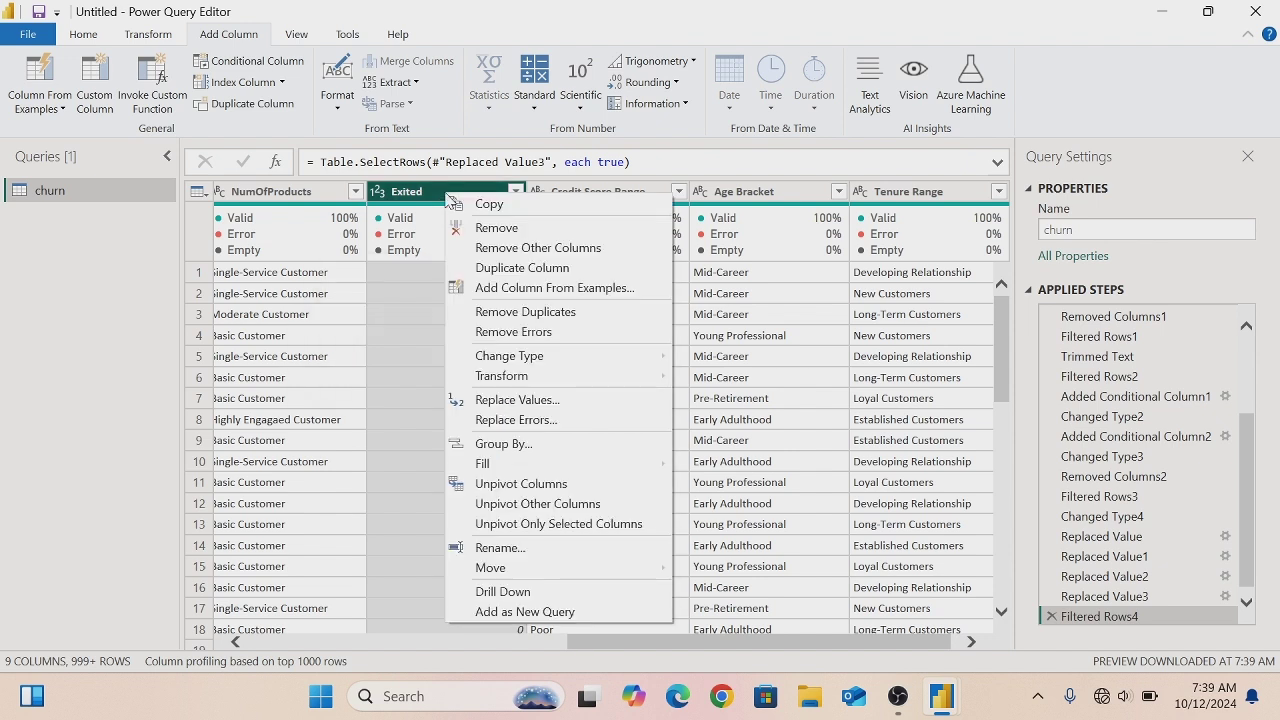
pyautogui.click(518, 270)
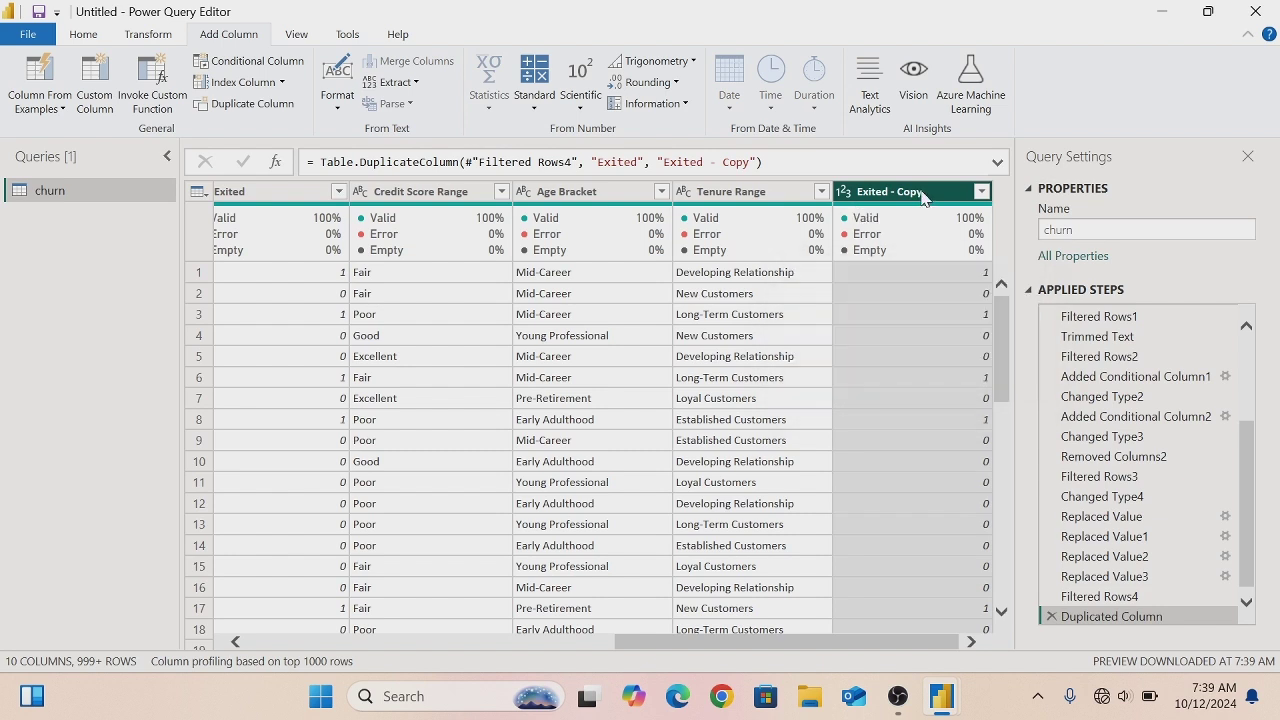
pyautogui.doubleClick(890, 191)
pyautogui.press('BackSpace')
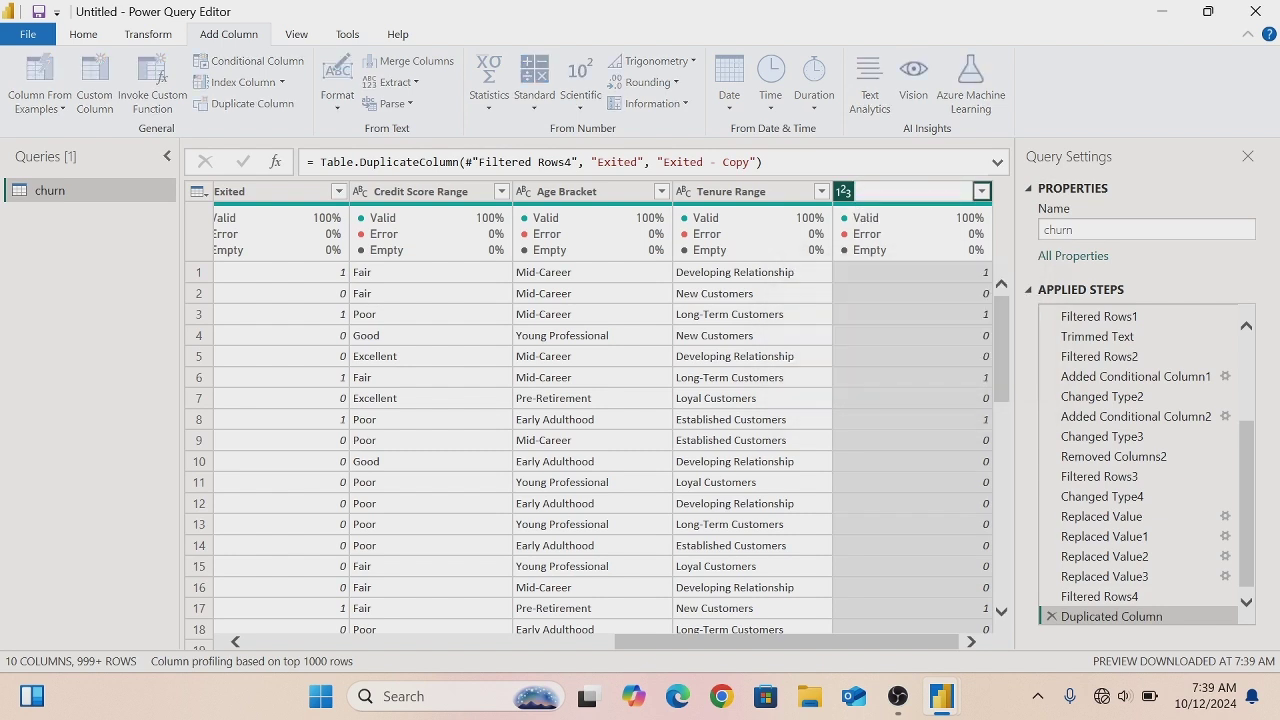
pyautogui.write('churn Status')
pyautogui.press('Return')
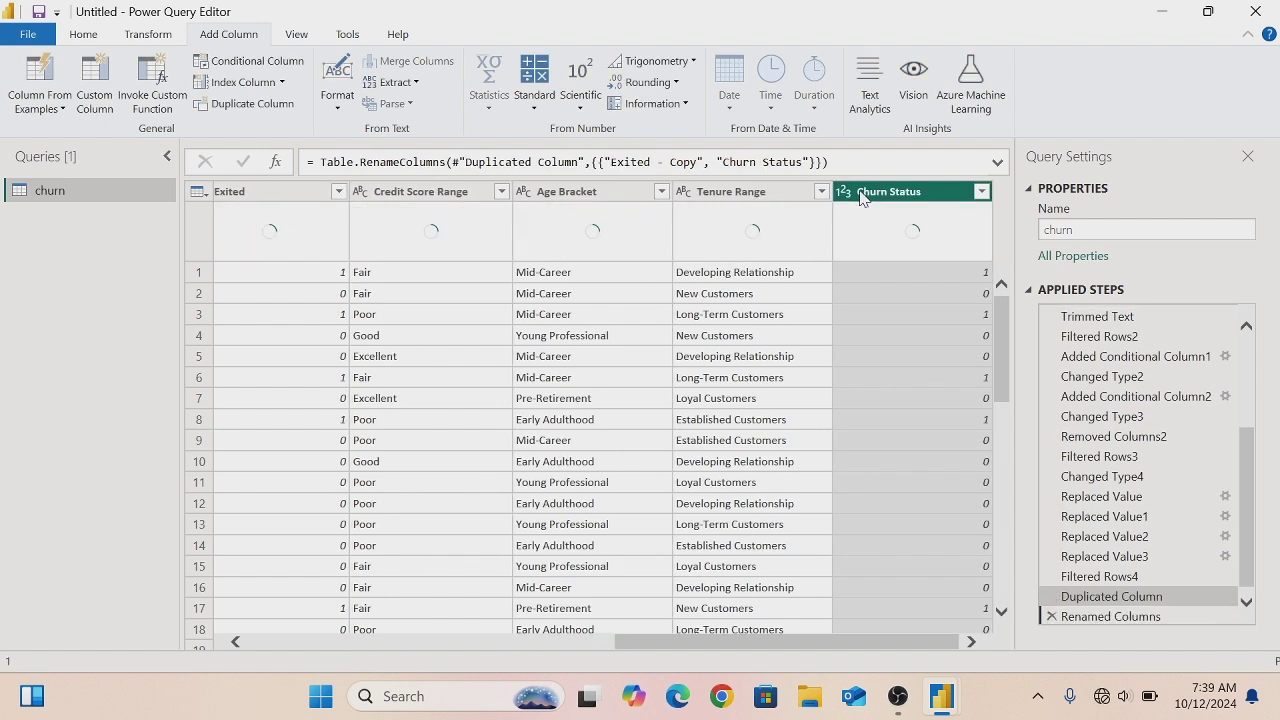
# - Convert Churn Status to Text and replace its value 1 with Churned, matching entire cell contents
pyautogui.click(843, 194)
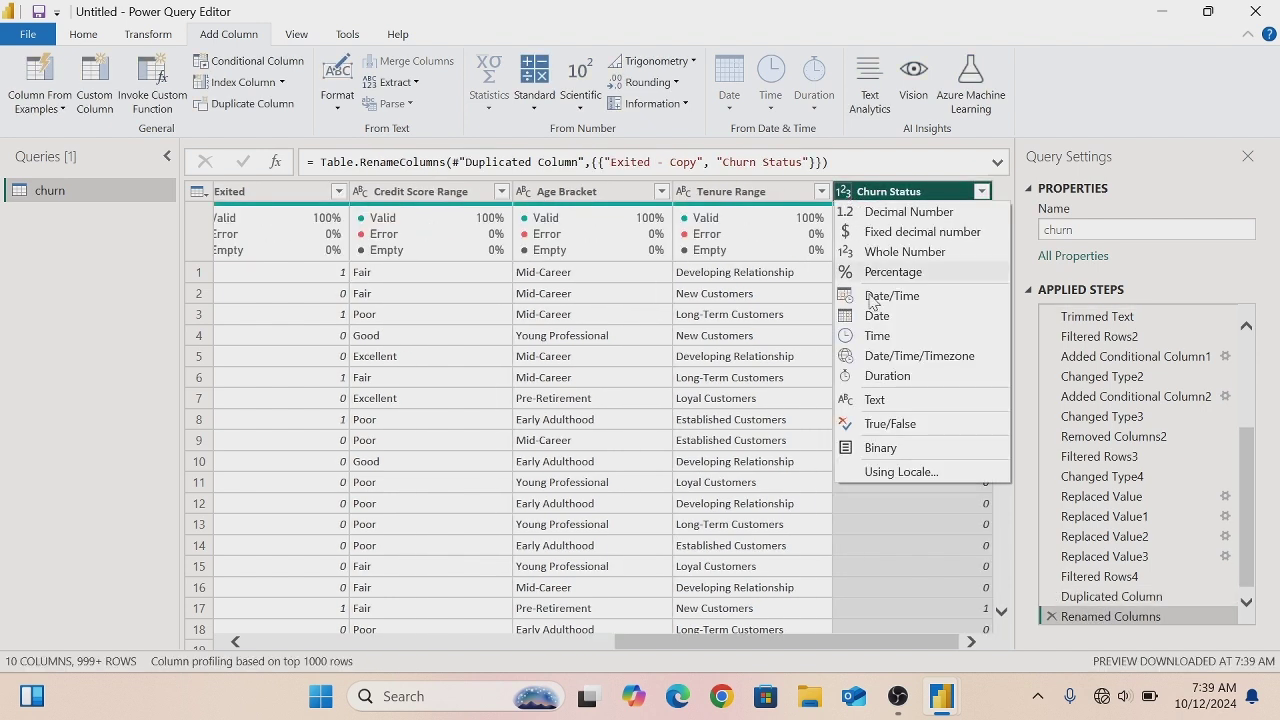
pyautogui.click(890, 402)
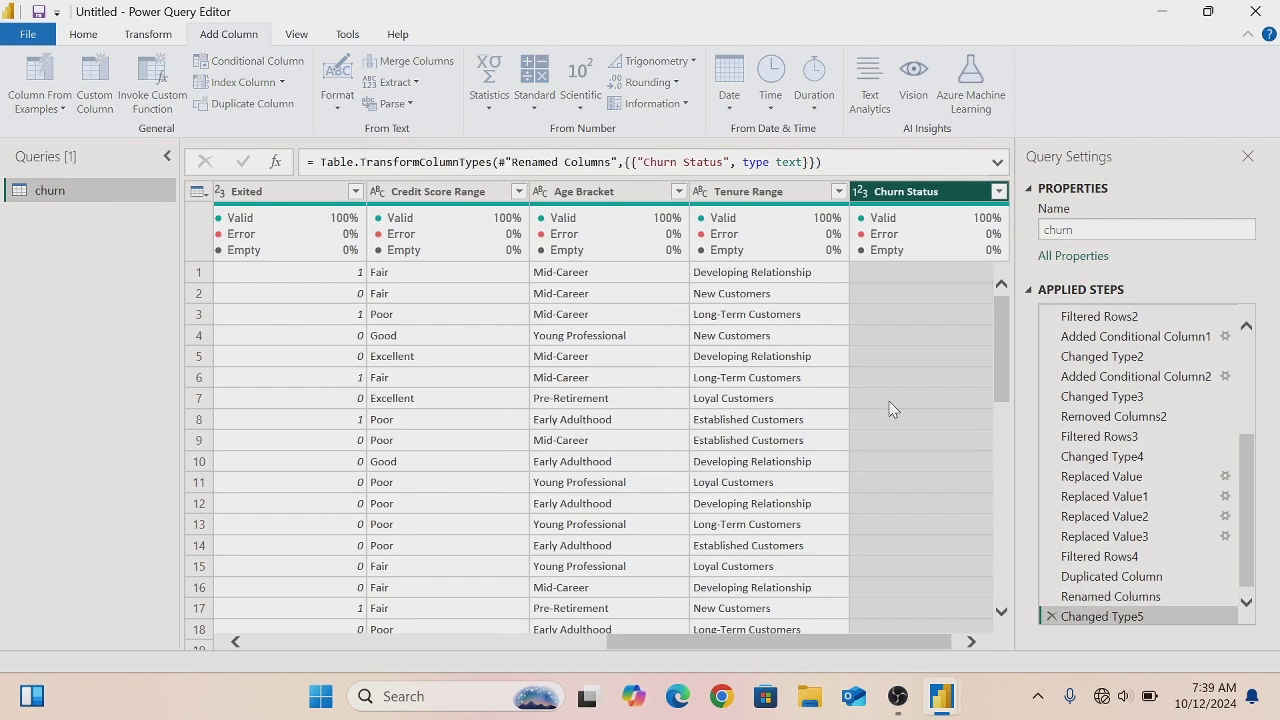
pyautogui.rightClick(863, 274)
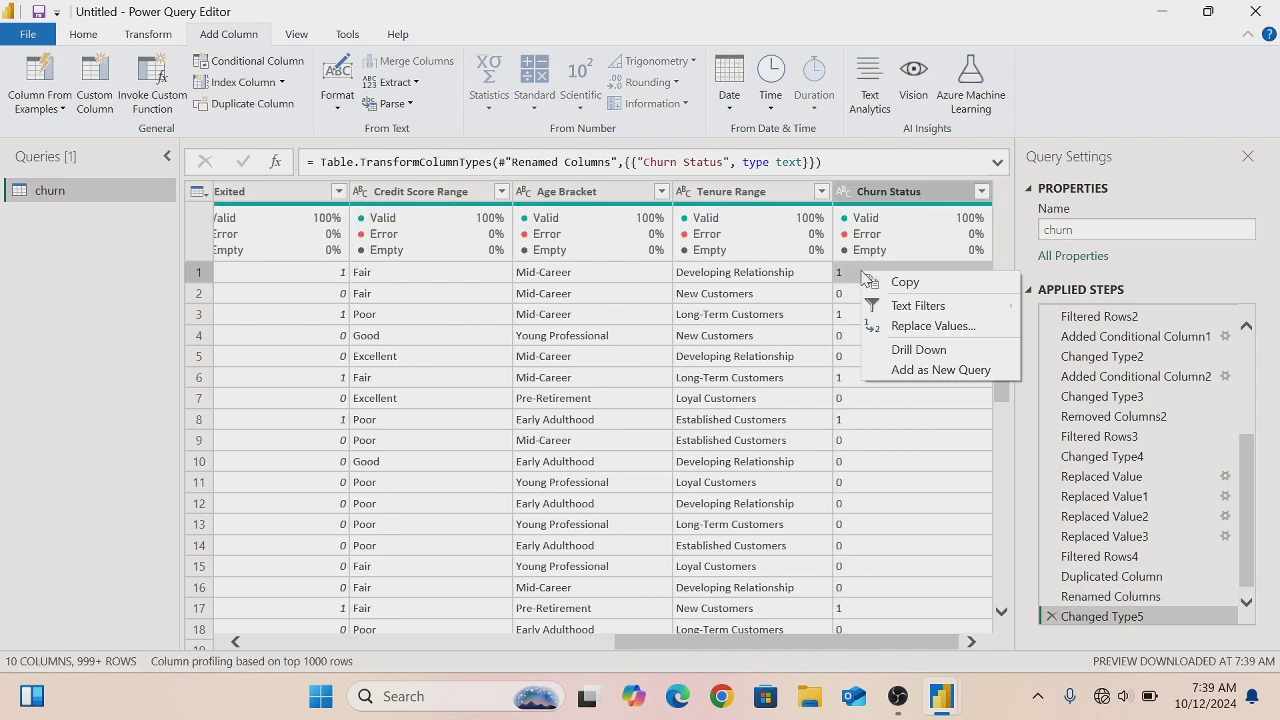
pyautogui.click(911, 328)
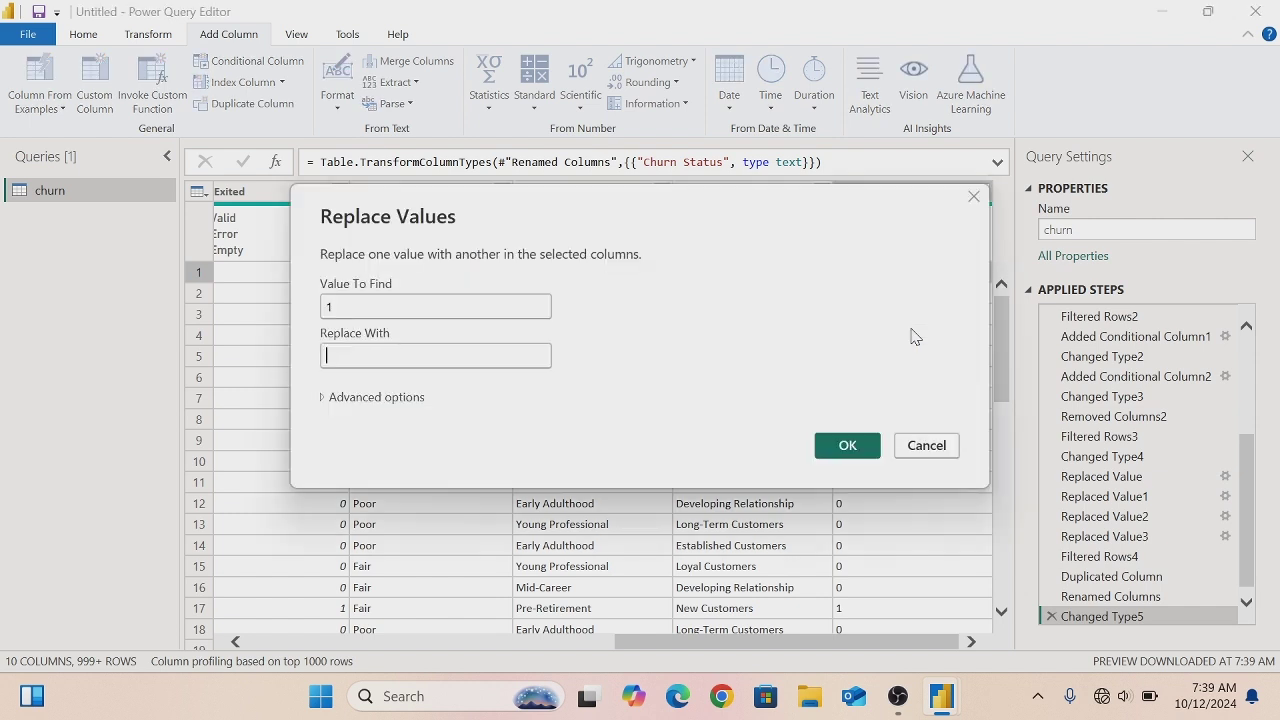
pyautogui.write('Ch')
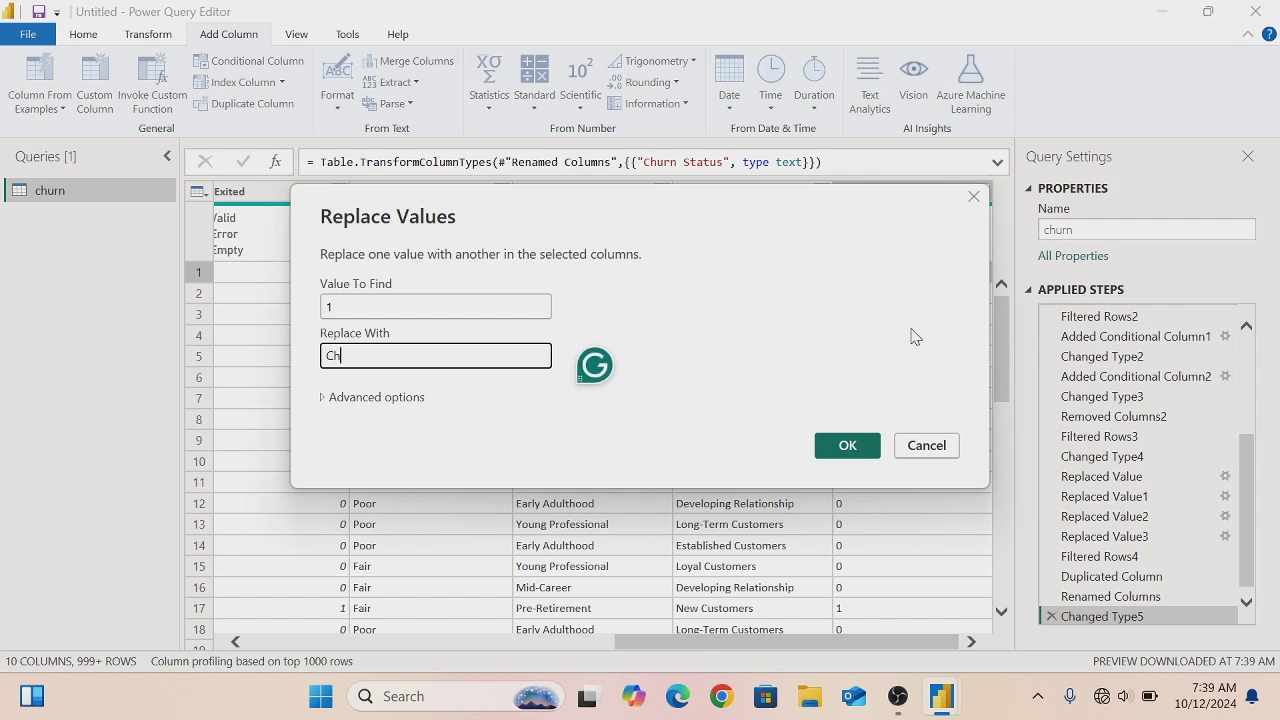
pyautogui.write('urned')
pyautogui.click(372, 398)
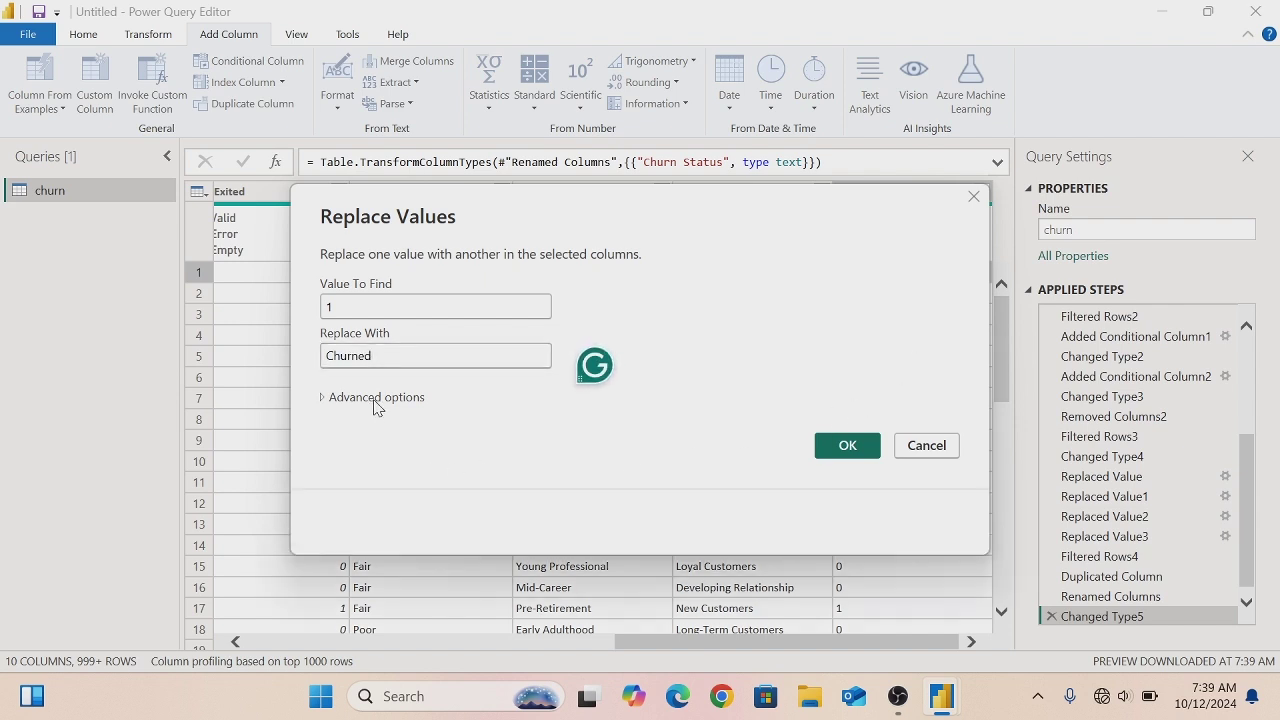
pyautogui.click(327, 418)
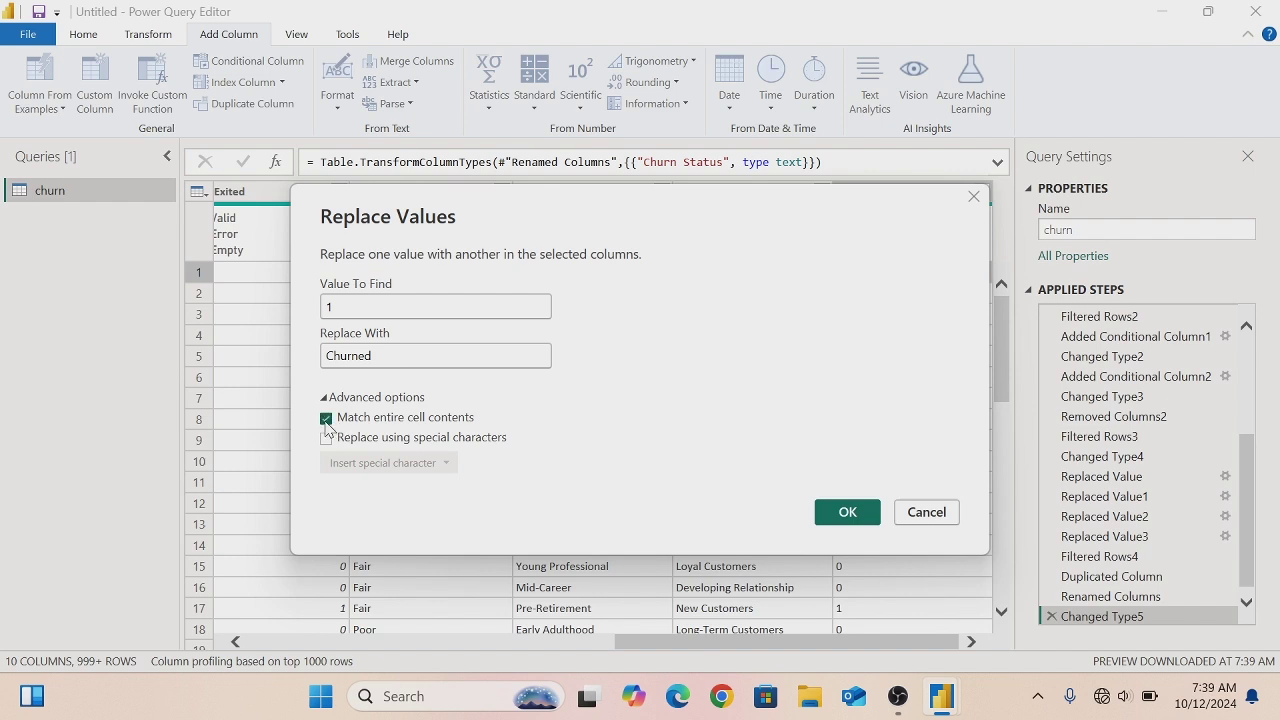
pyautogui.click(838, 511)
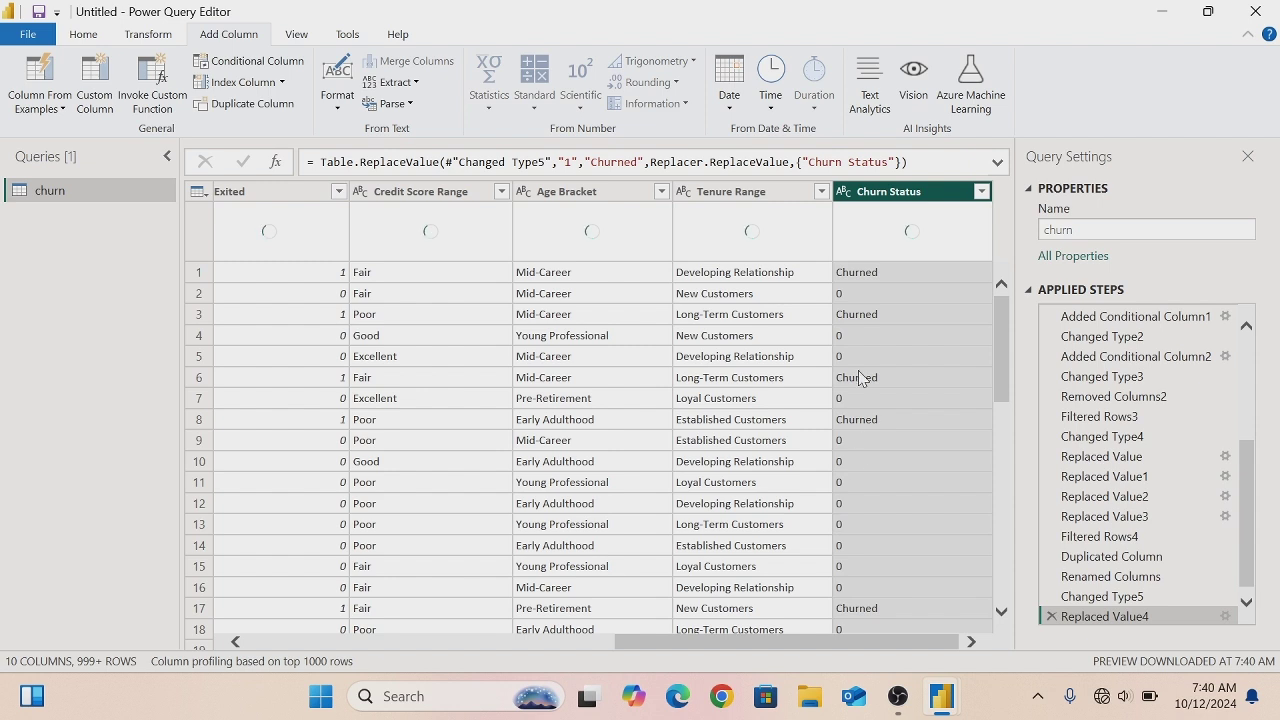
# - Replace the value 0 in Churn Status with Retained, matching entire cell contents
pyautogui.rightClick(857, 292)
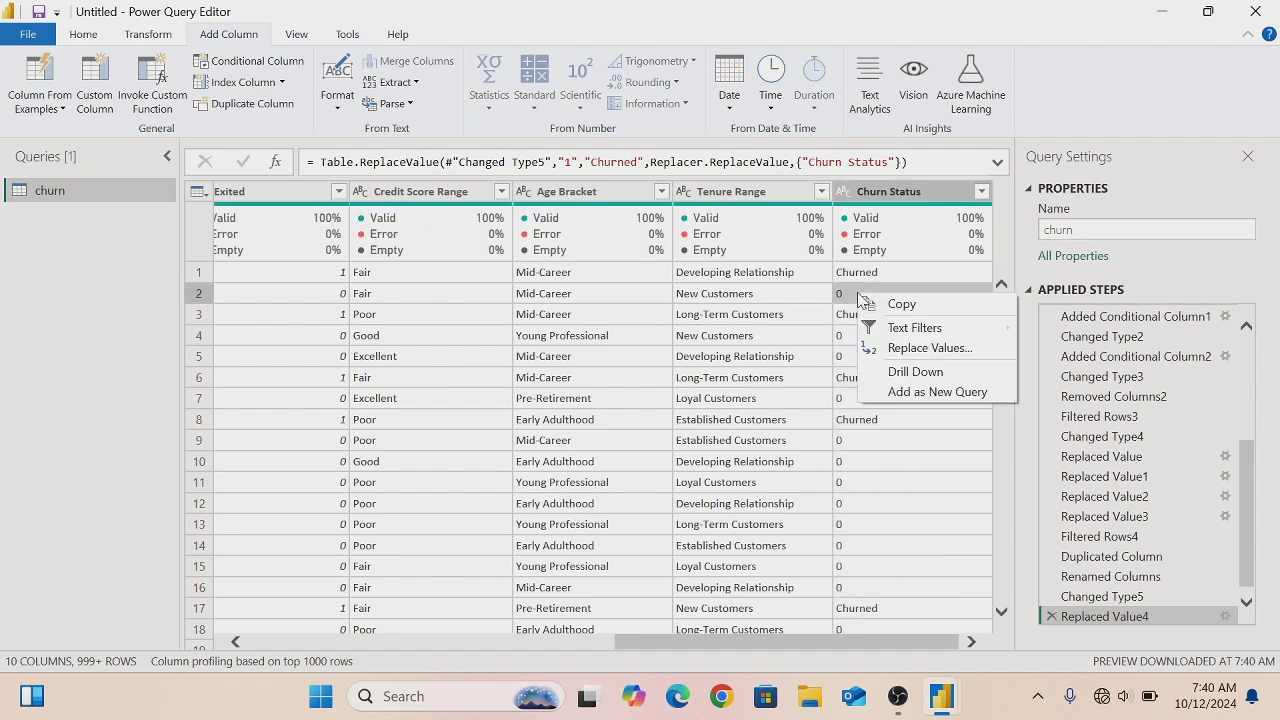
pyautogui.press('Escape')
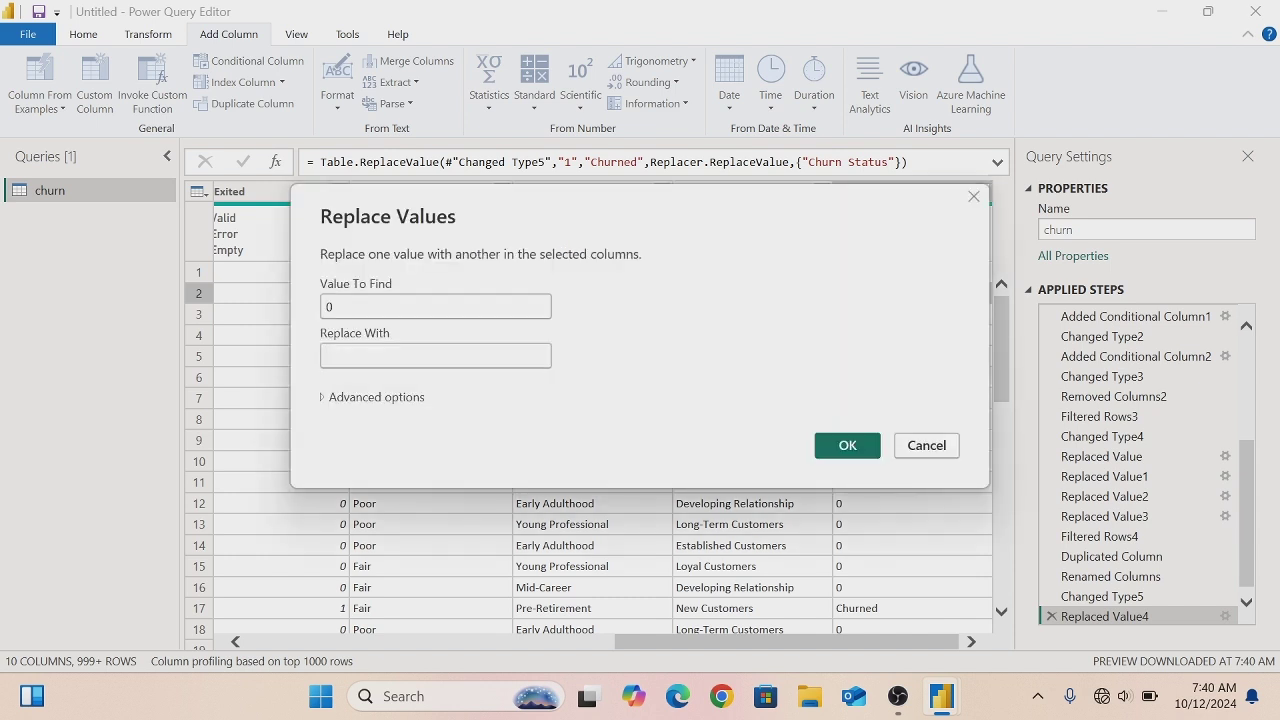
pyautogui.click(435, 355)
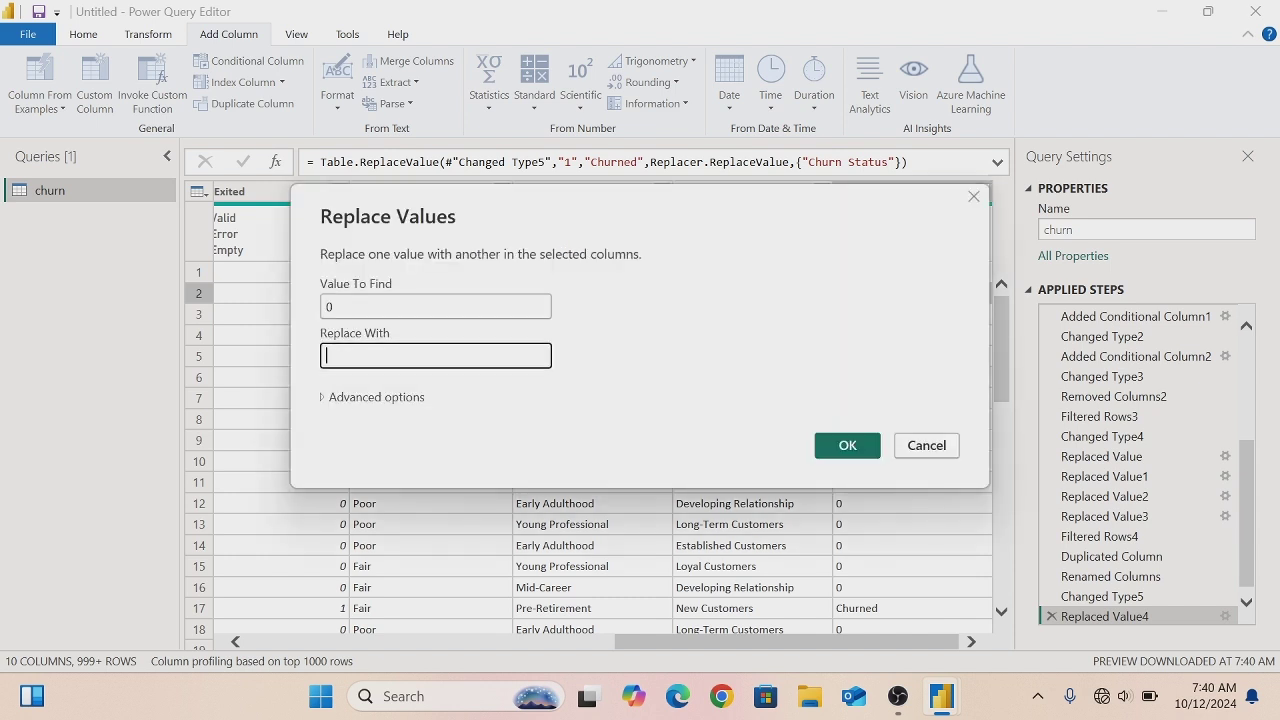
pyautogui.write('Reta')
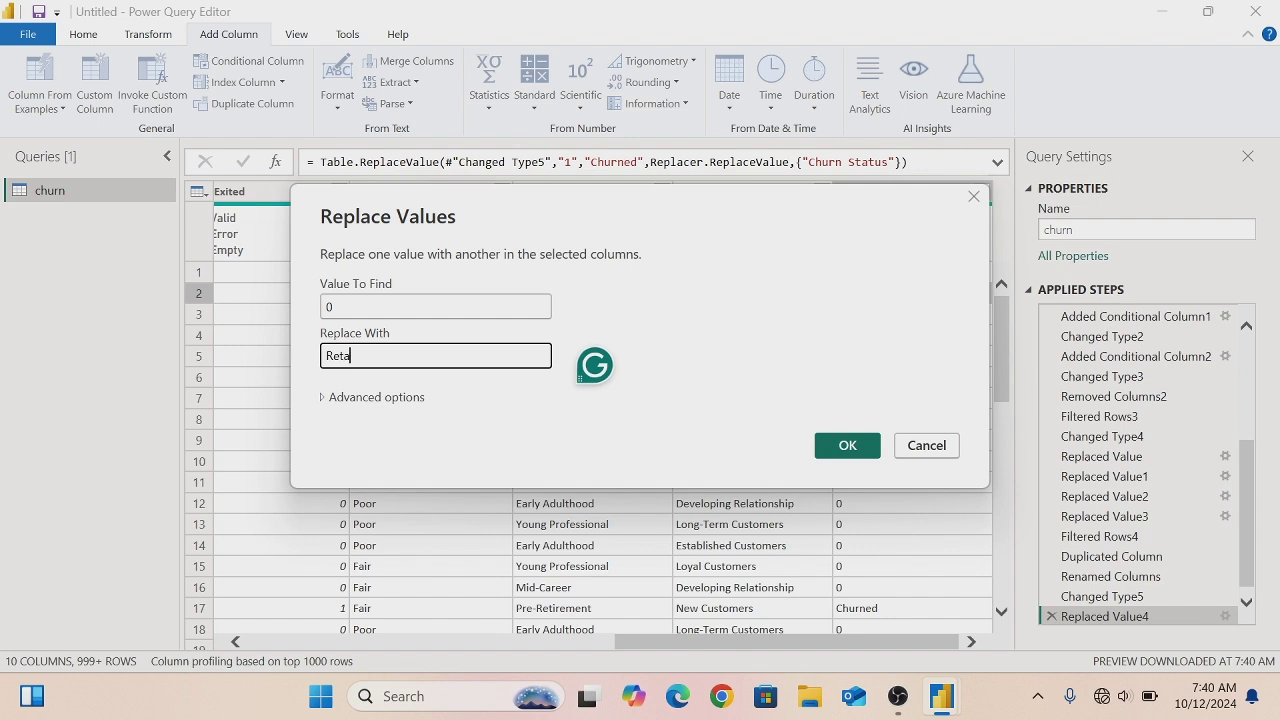
pyautogui.write('ined')
pyautogui.click(340, 398)
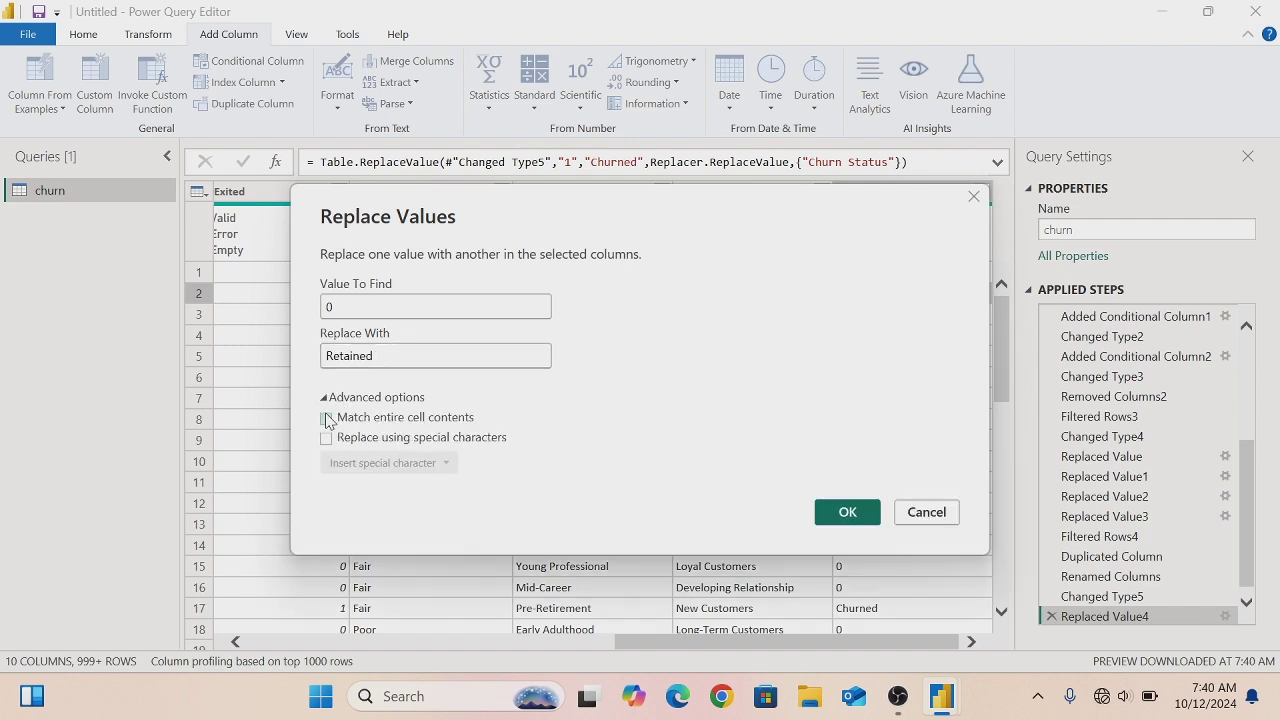
pyautogui.click(327, 418)
pyautogui.click(846, 513)
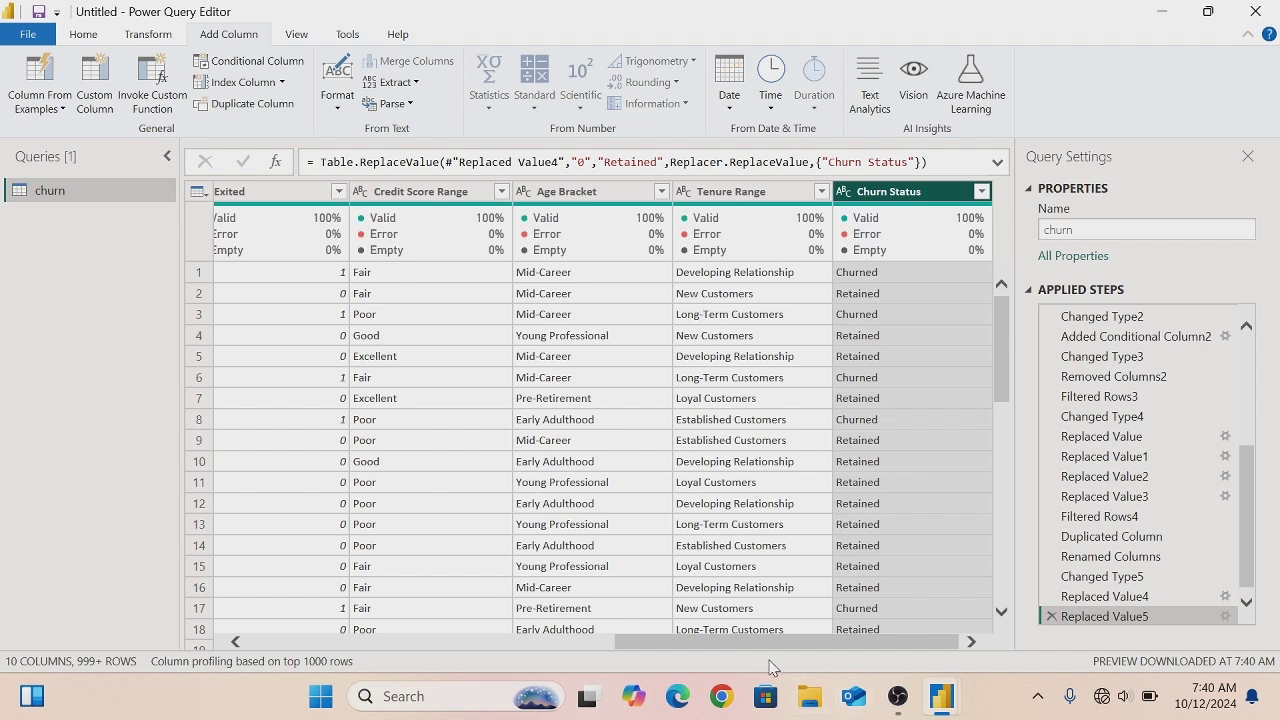
# - Review the columns of the churn table, count its rows, and remove the row-count step from the query
pyautogui.moveTo(767, 643); pyautogui.dragTo(261, 668)
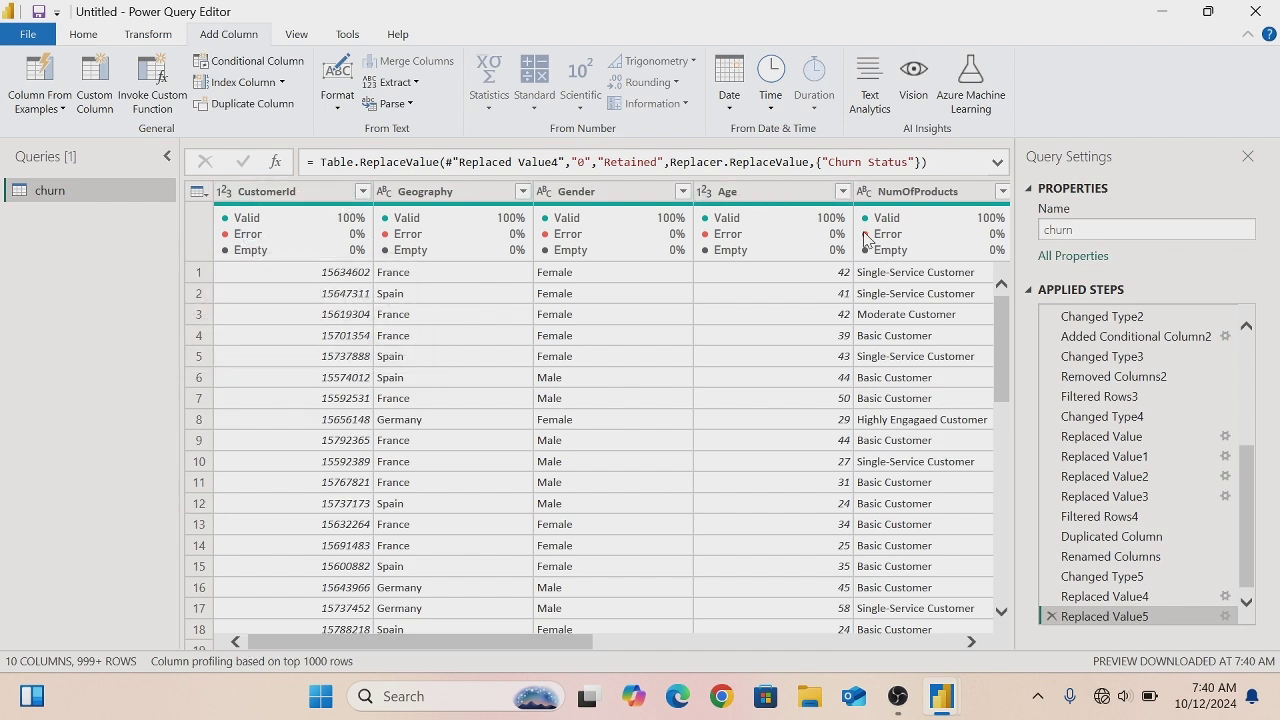
pyautogui.moveTo(449, 643); pyautogui.dragTo(890, 633)
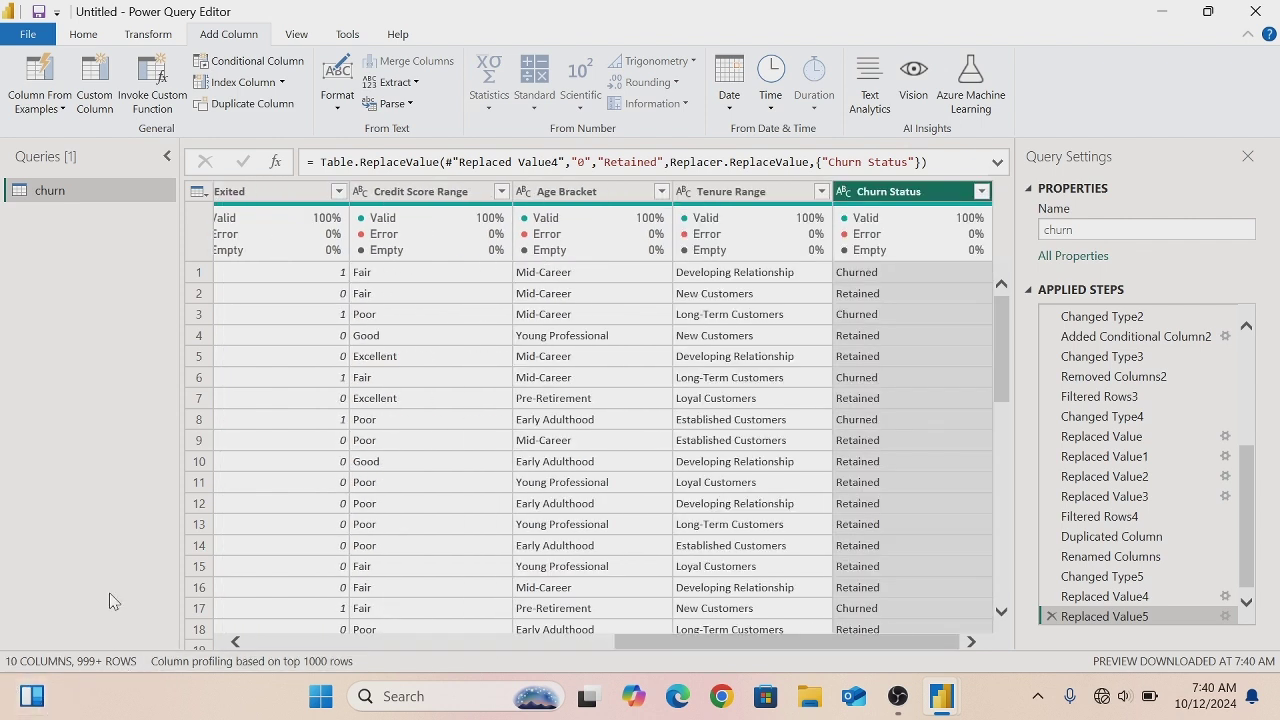
pyautogui.click(160, 37)
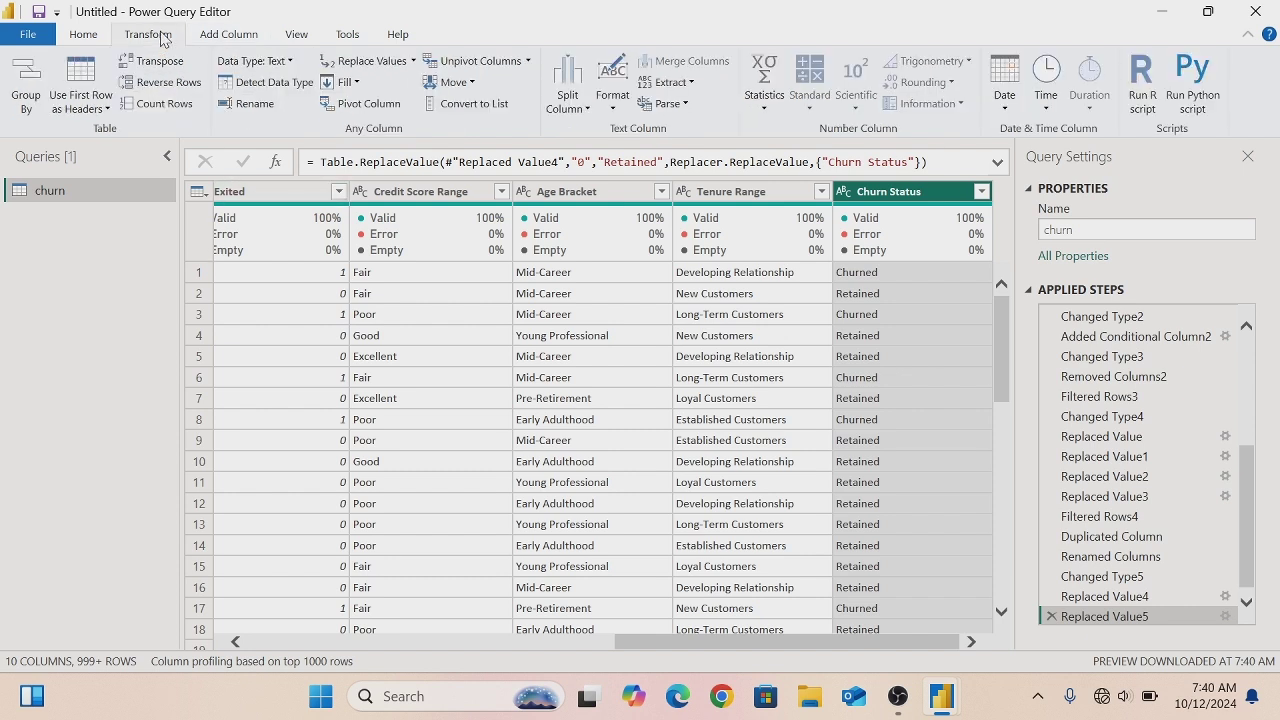
pyautogui.click(184, 106)
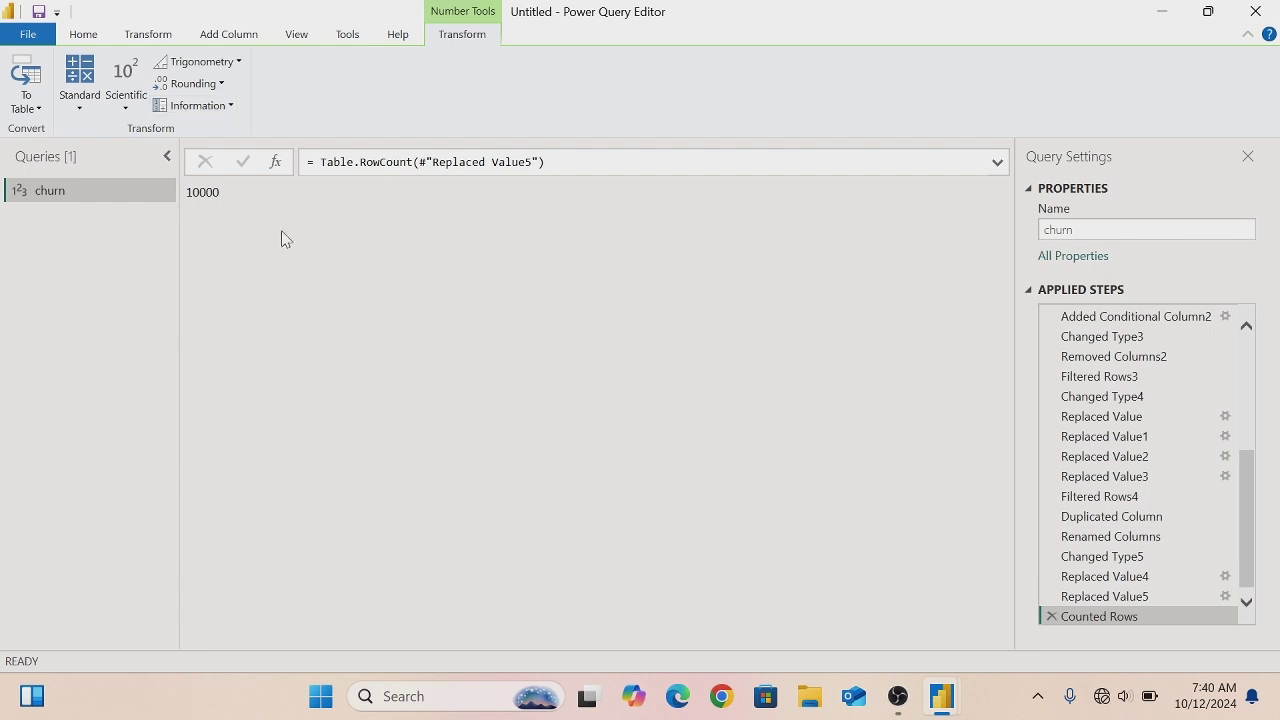
pyautogui.click(1051, 617)
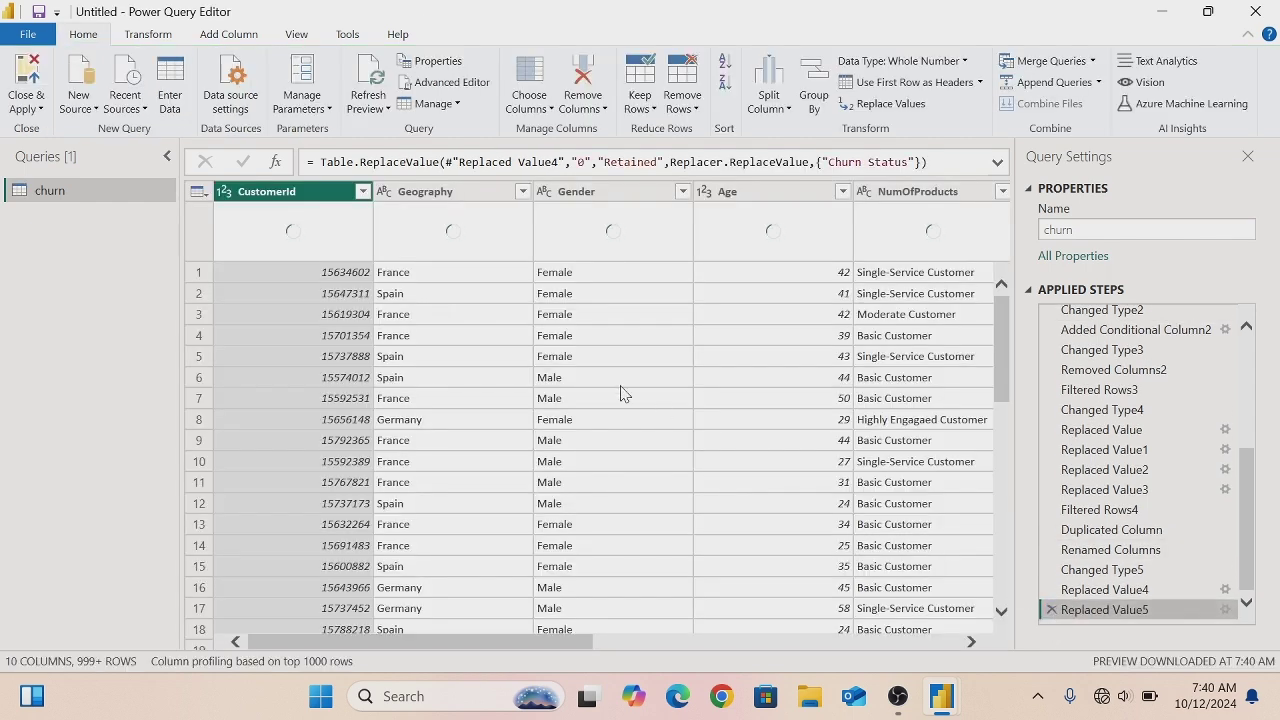
# - Close the query editor and apply the transformations to the churn table
pyautogui.click(42, 110)
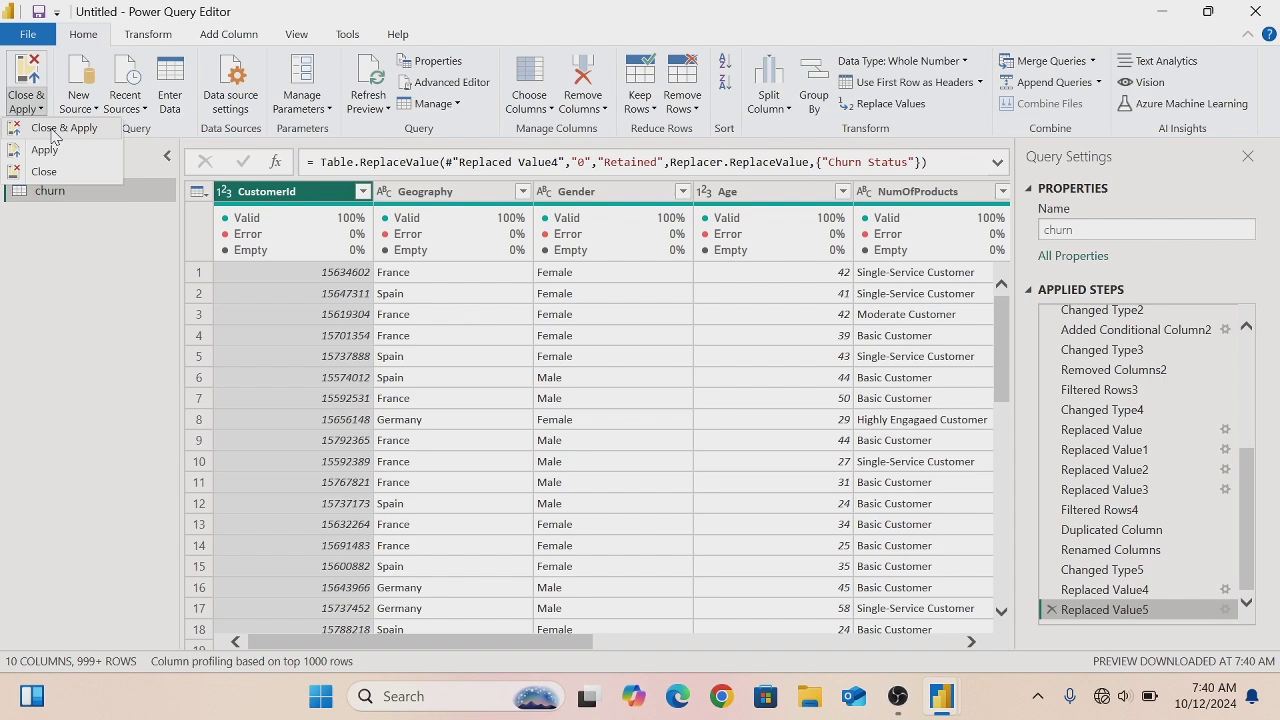
pyautogui.click(53, 132)
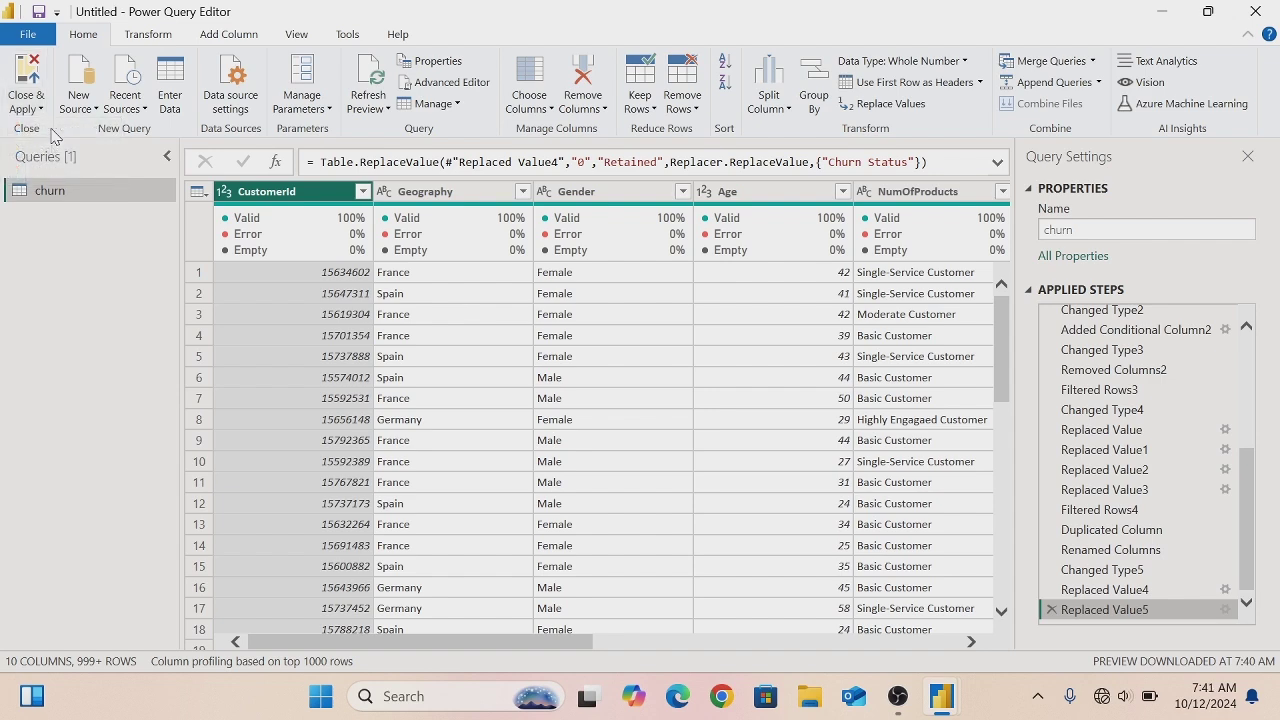
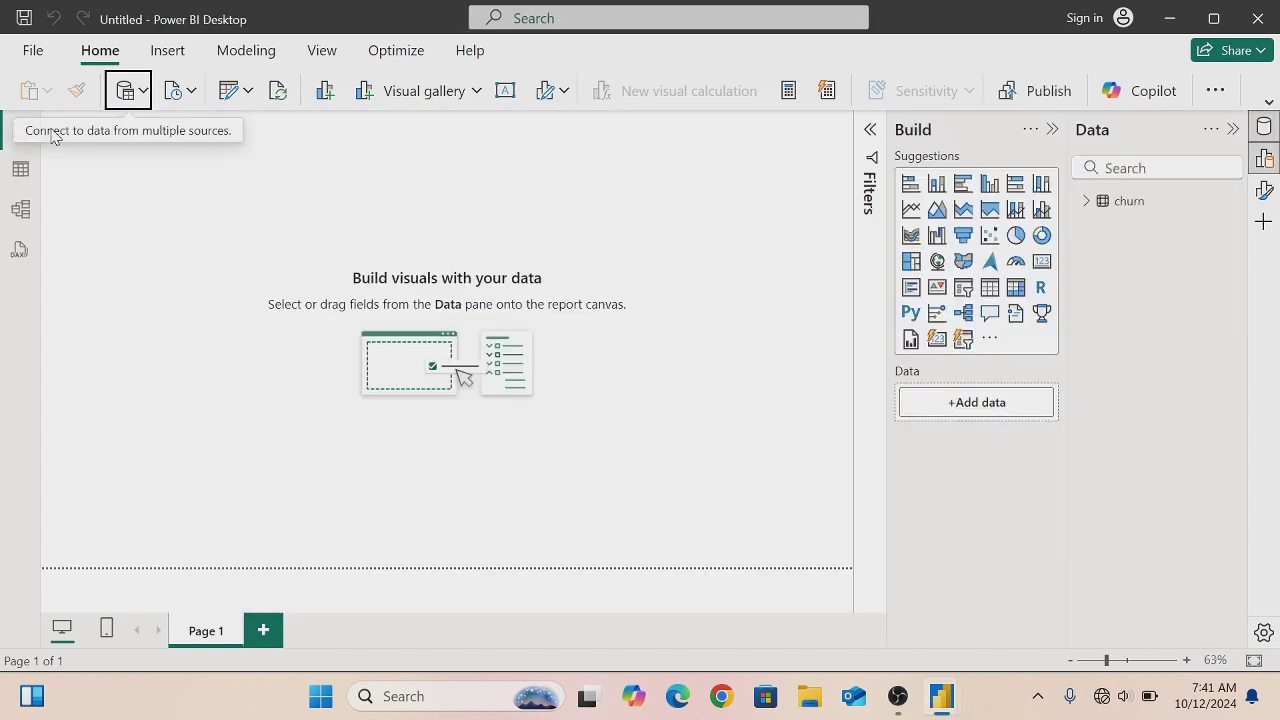
# - Create a blank table named Measures and load it into the model
pyautogui.click(1083, 202)
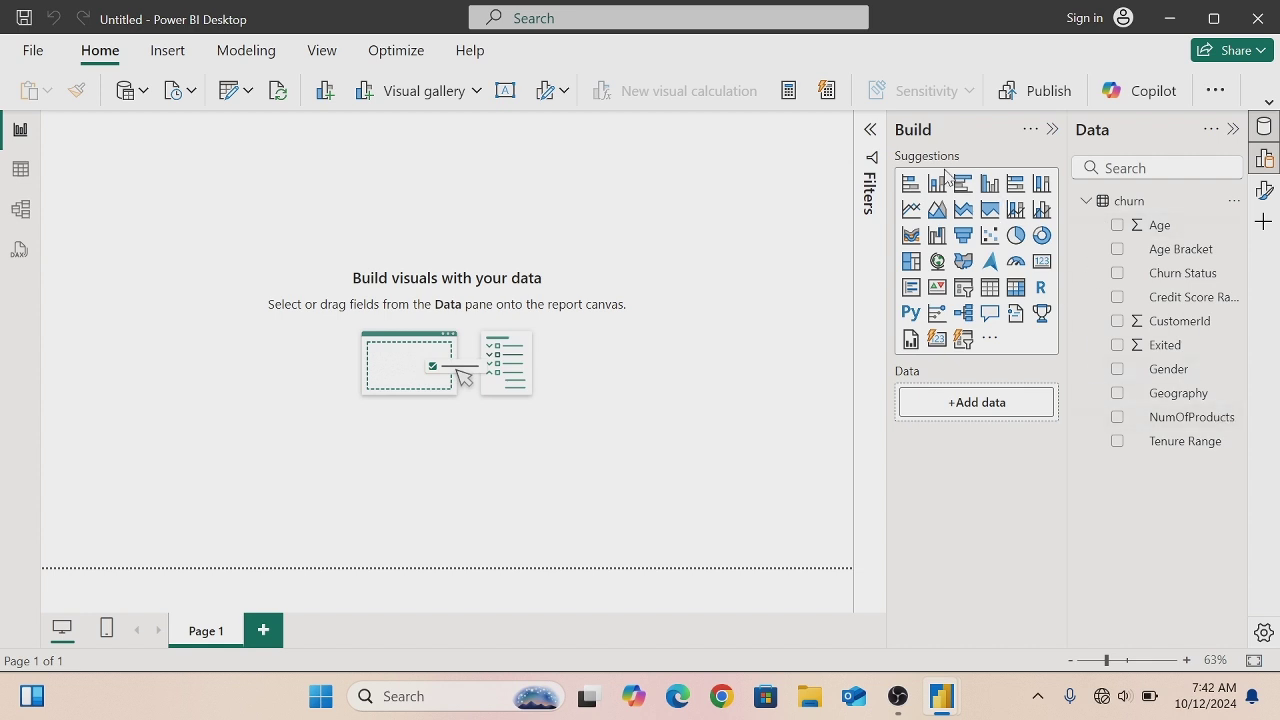
pyautogui.click(1269, 102)
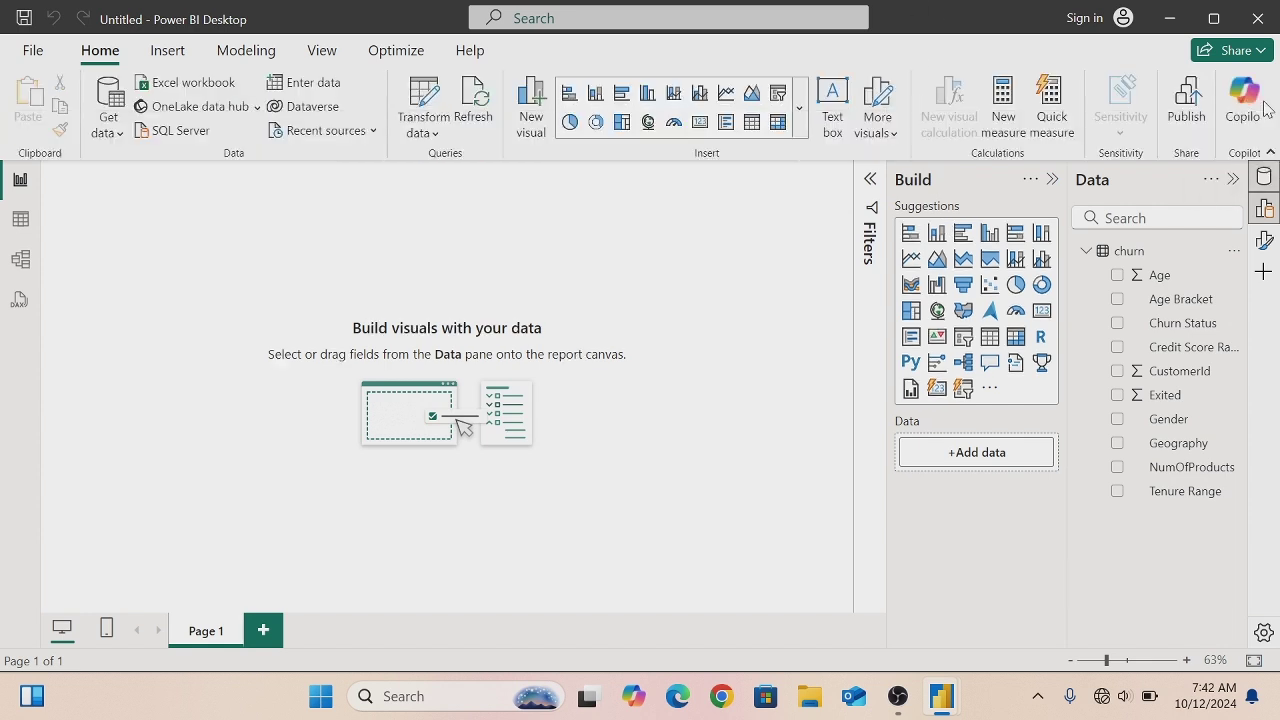
pyautogui.click(322, 84)
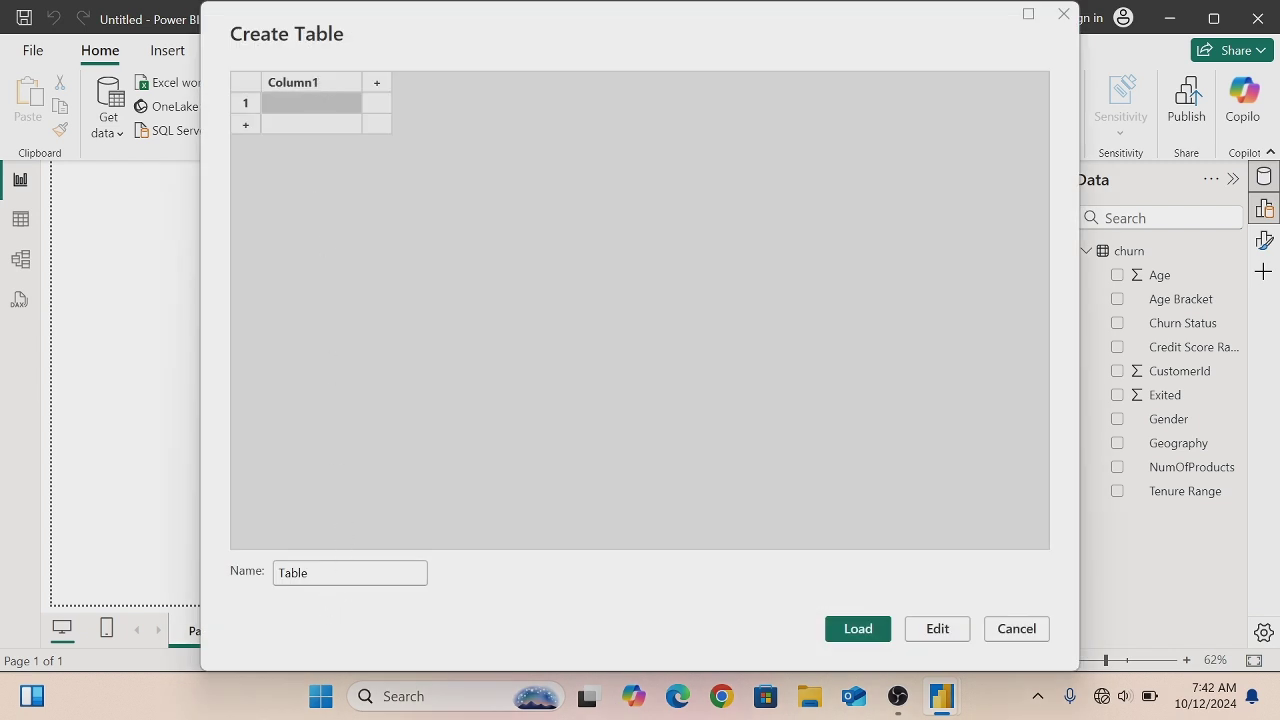
pyautogui.click(308, 573)
pyautogui.press('BackSpace')
pyautogui.press('BackSpace')
pyautogui.press('BackSpace')
pyautogui.press('BackSpace')
pyautogui.press('BackSpace')
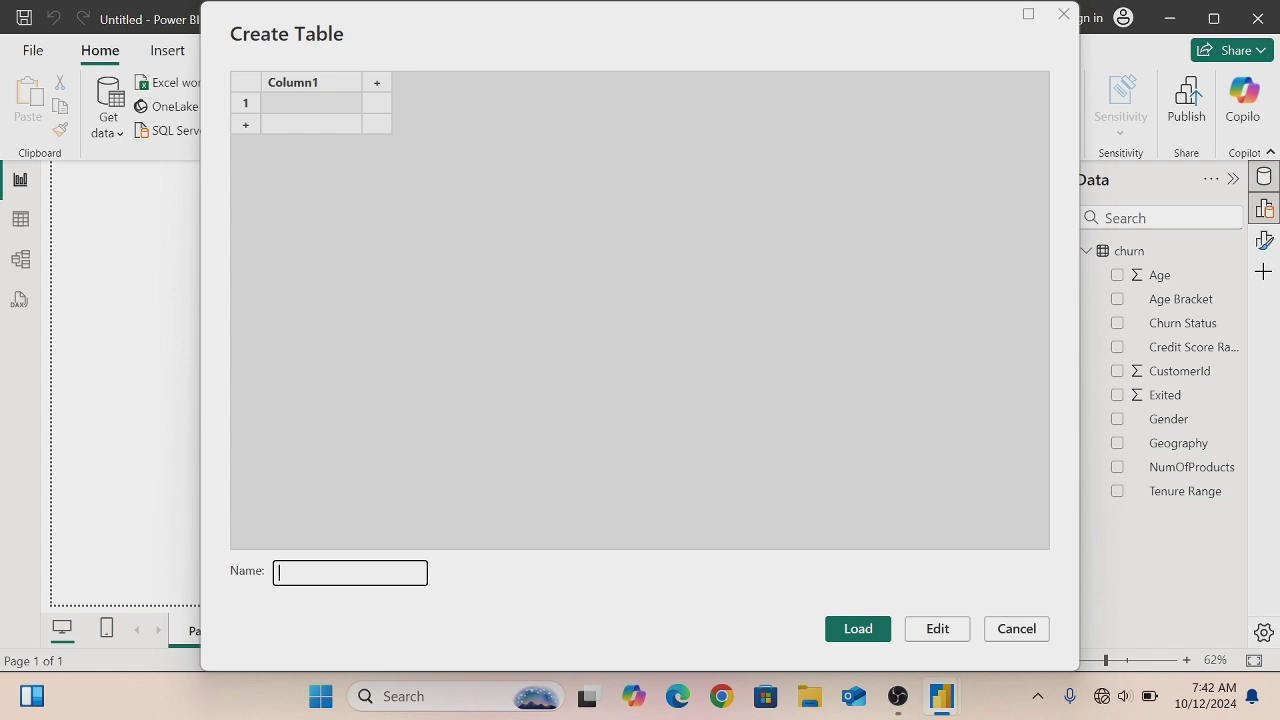
pyautogui.write('Measures')
pyautogui.click(866, 631)
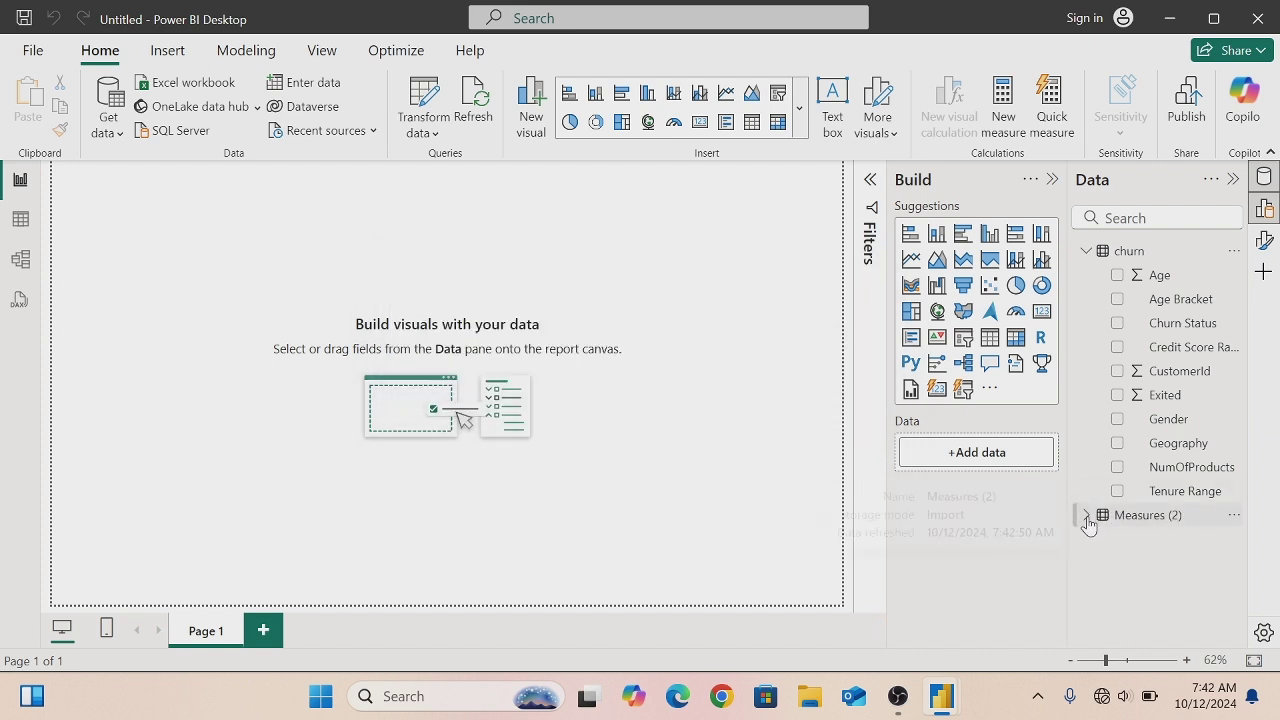
# - Add a new measure to the measures table and name it No of customers
pyautogui.rightClick(1088, 524)
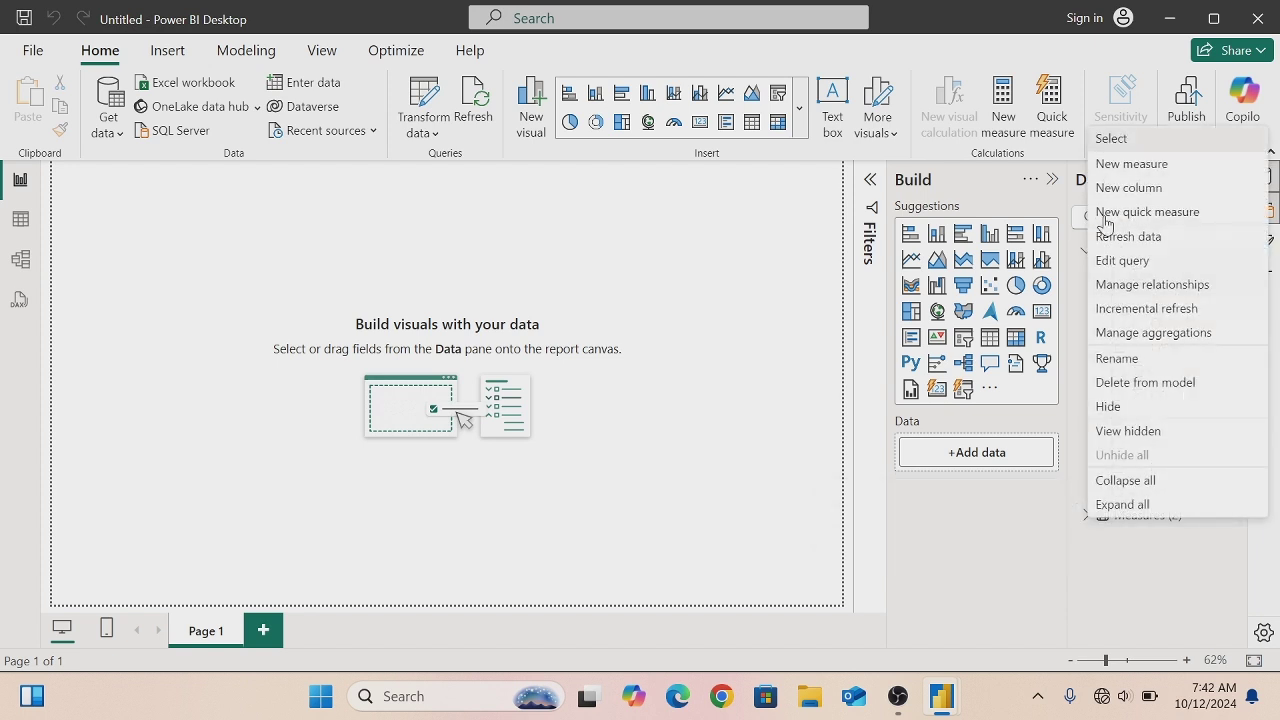
pyautogui.click(1110, 164)
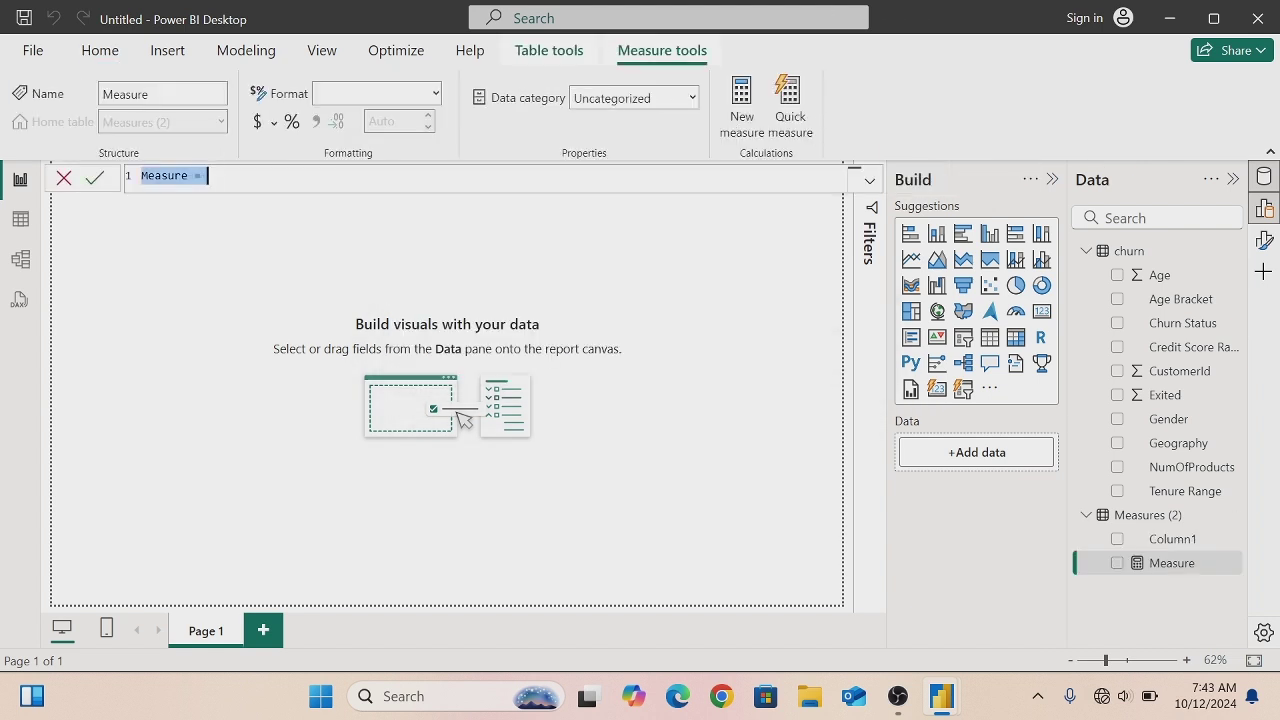
pyautogui.click(188, 176)
pyautogui.press('BackSpace')
pyautogui.press('BackSpace')
pyautogui.press('BackSpace')
pyautogui.press('BackSpace')
pyautogui.press('BackSpace')
pyautogui.press('BackSpace')
pyautogui.press('BackSpace')
pyautogui.write('No c')
pyautogui.write('f cust')
pyautogui.write('omers')
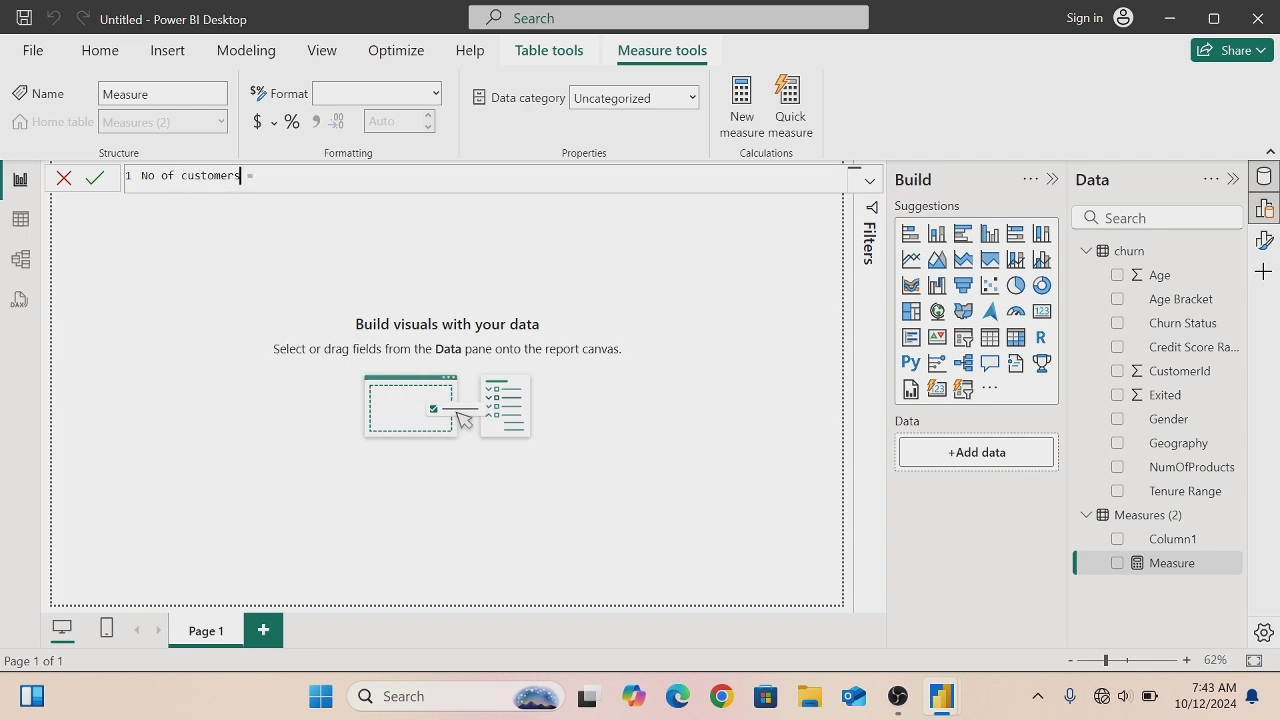
# - Define No of customers as DISTINCTCOUNT(churn[CustomerId]) and commit the measure
pyautogui.press('Right')
pyautogui.press('Right')
pyautogui.write('dis')
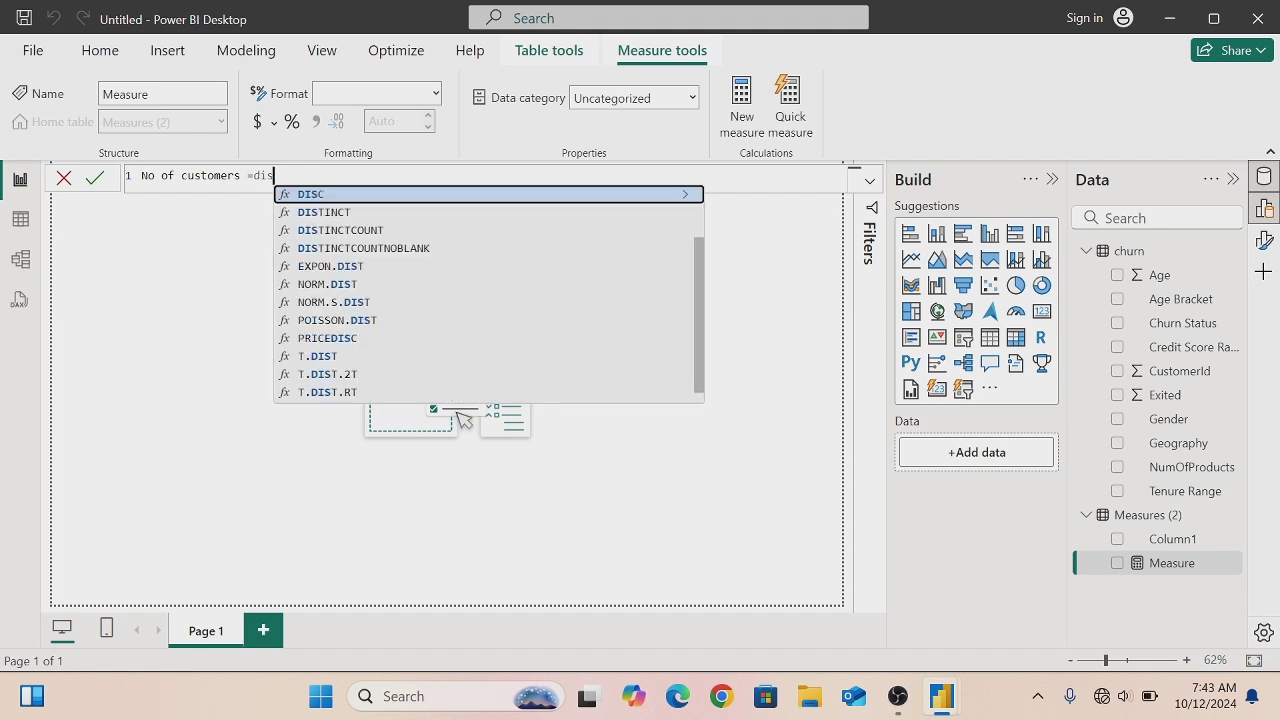
pyautogui.press('Down')
pyautogui.press('Down')
pyautogui.press('Tab')
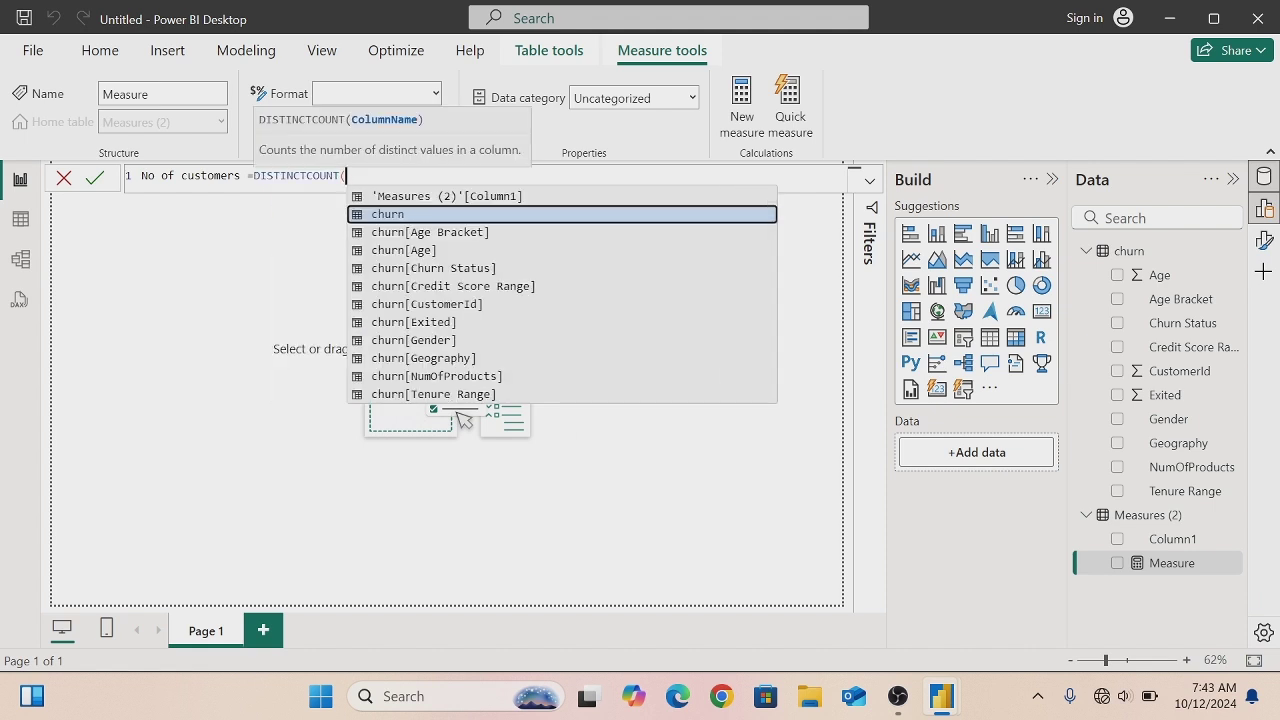
pyautogui.press('Down')
pyautogui.press('Down')
pyautogui.press('Down')
pyautogui.press('Down')
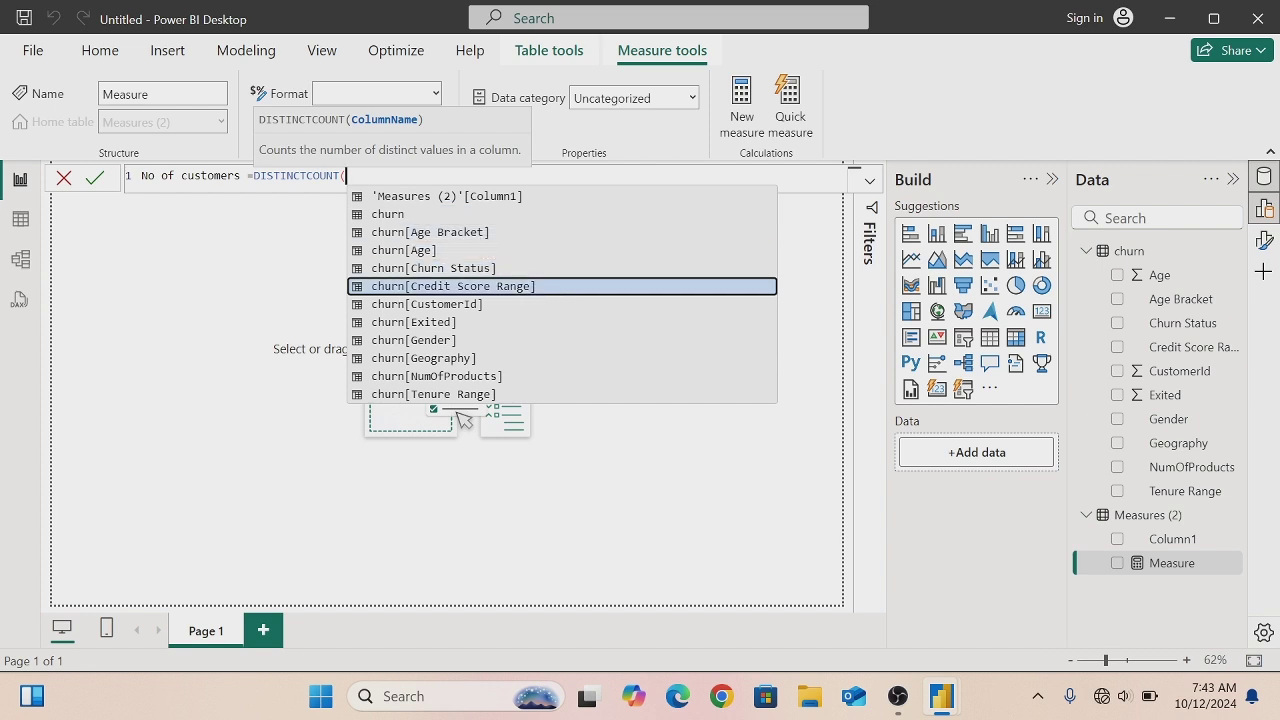
pyautogui.press('Down')
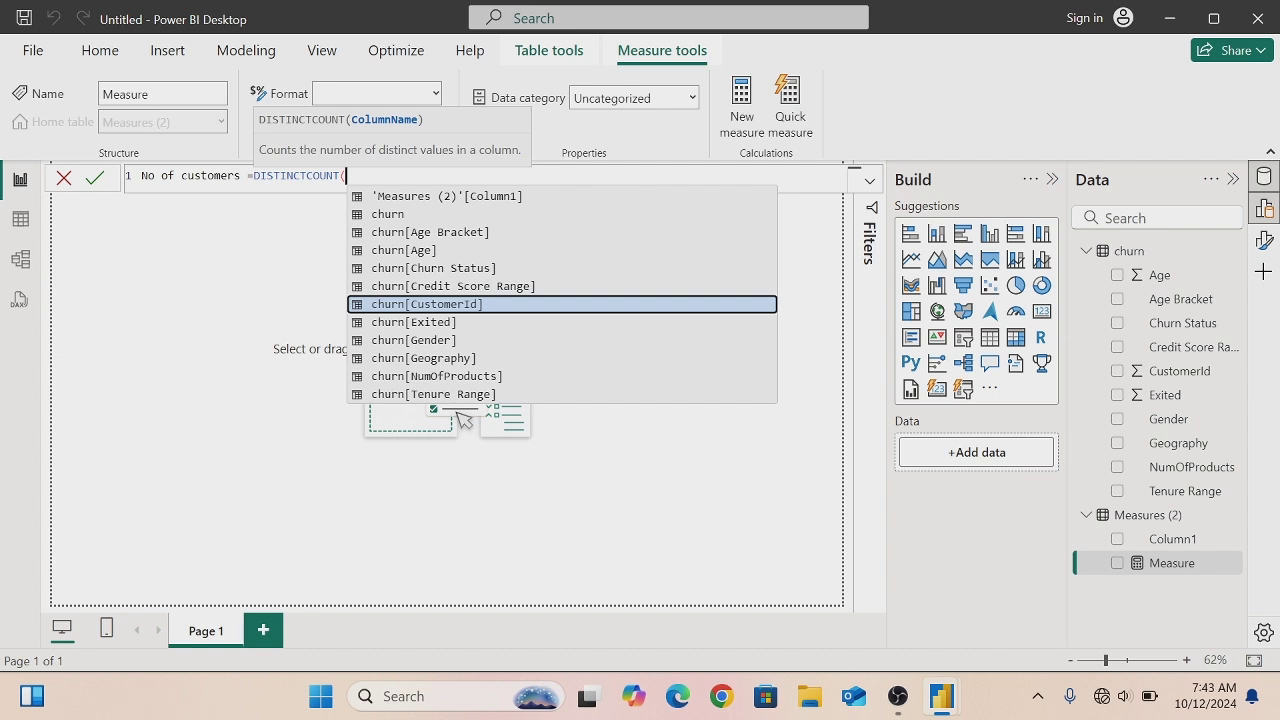
pyautogui.press('Tab')
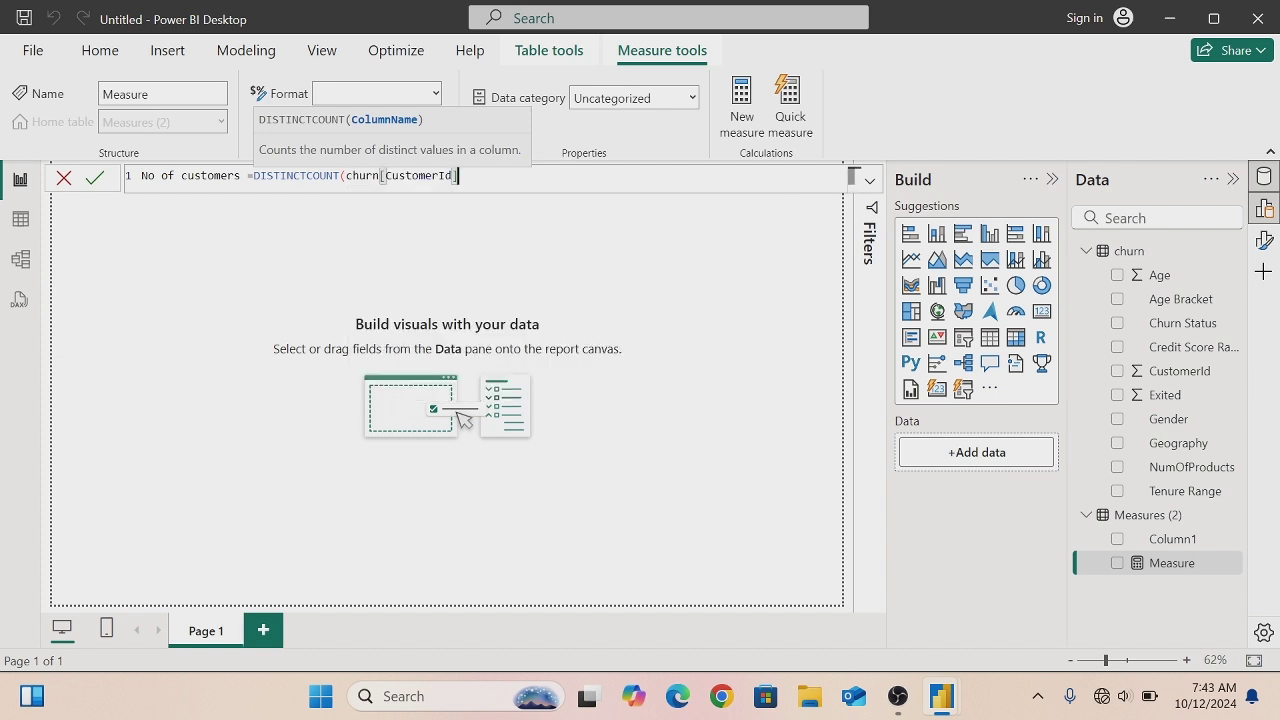
pyautogui.write(')')
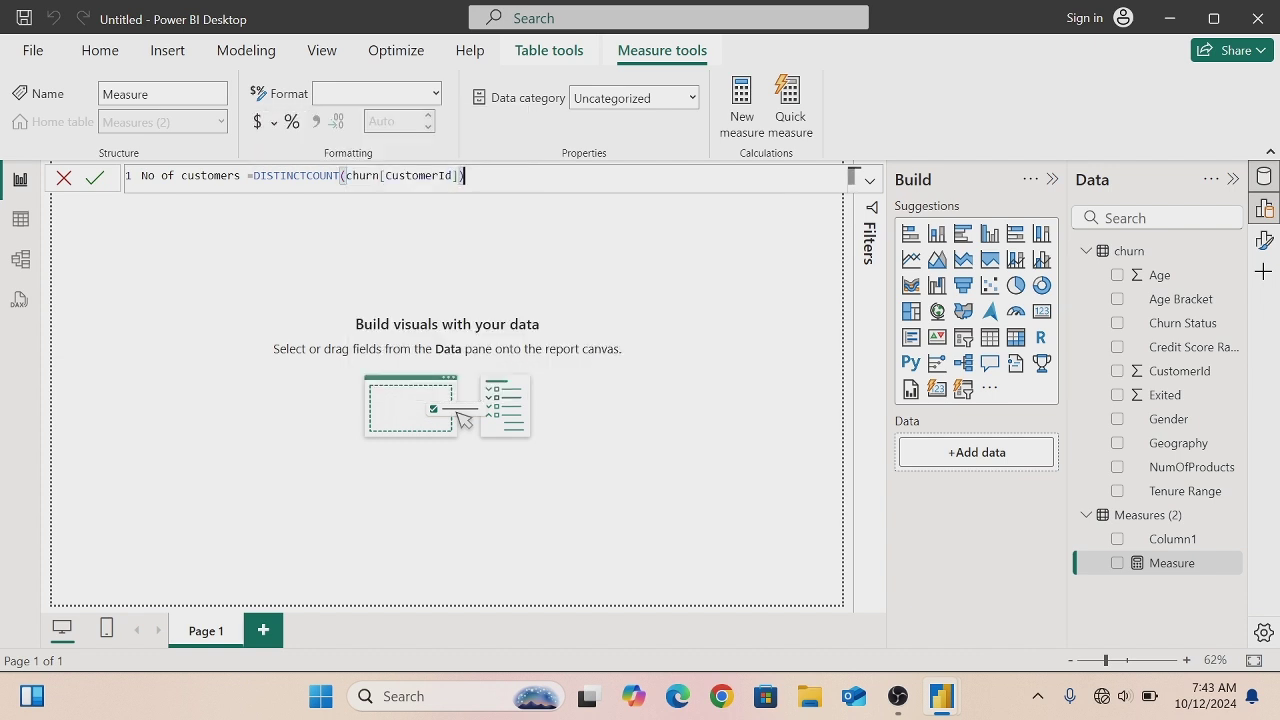
pyautogui.click(93, 187)
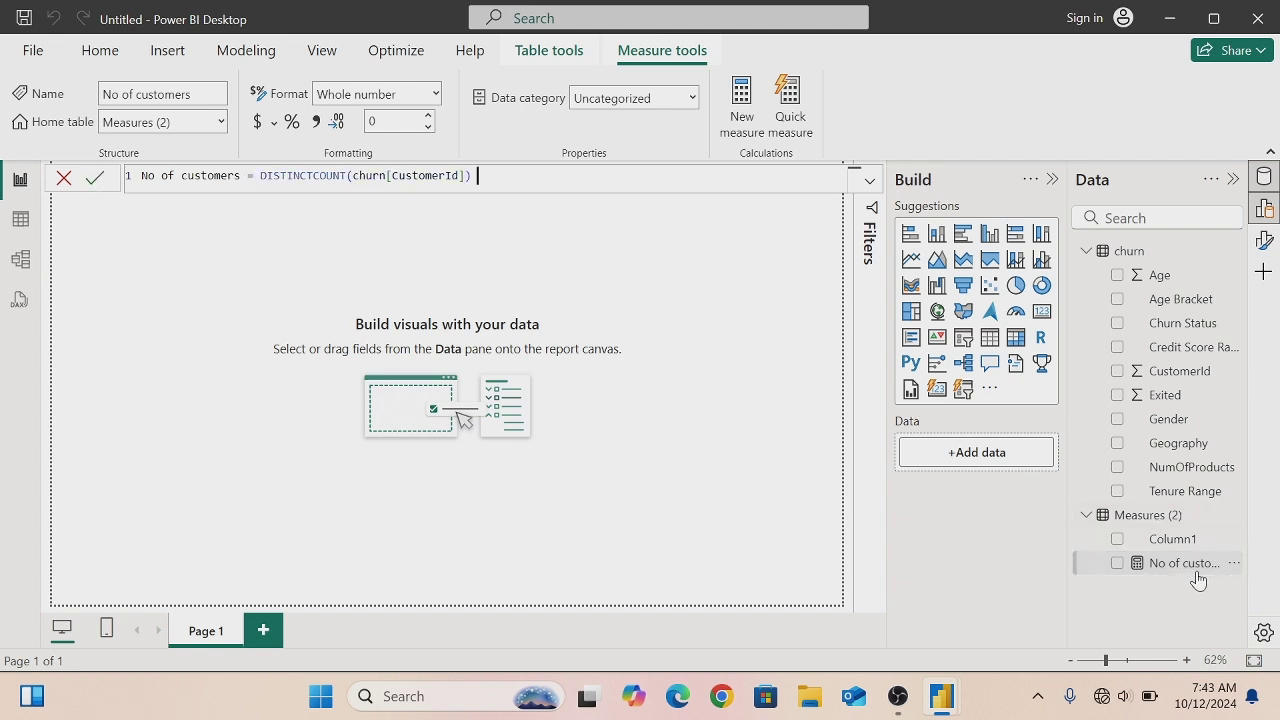
# - Add another measure to the measures table and name it Active Customers
pyautogui.rightClick(1084, 518)
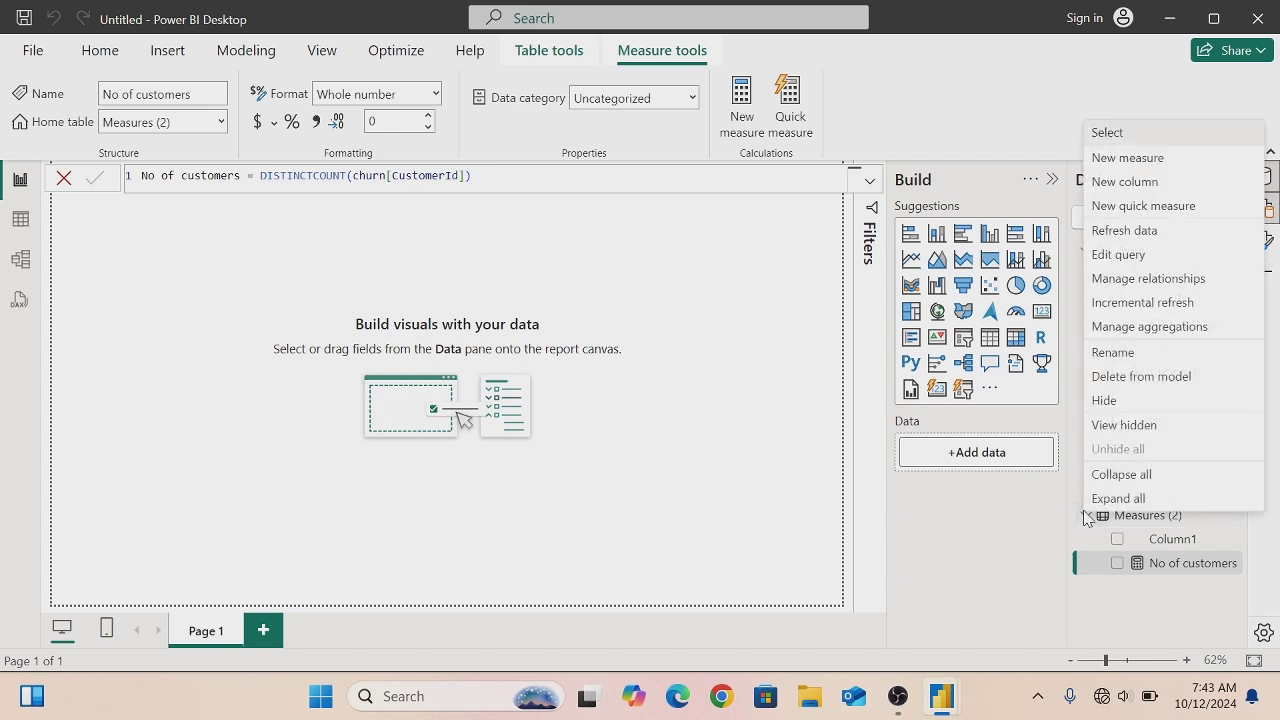
pyautogui.click(1110, 158)
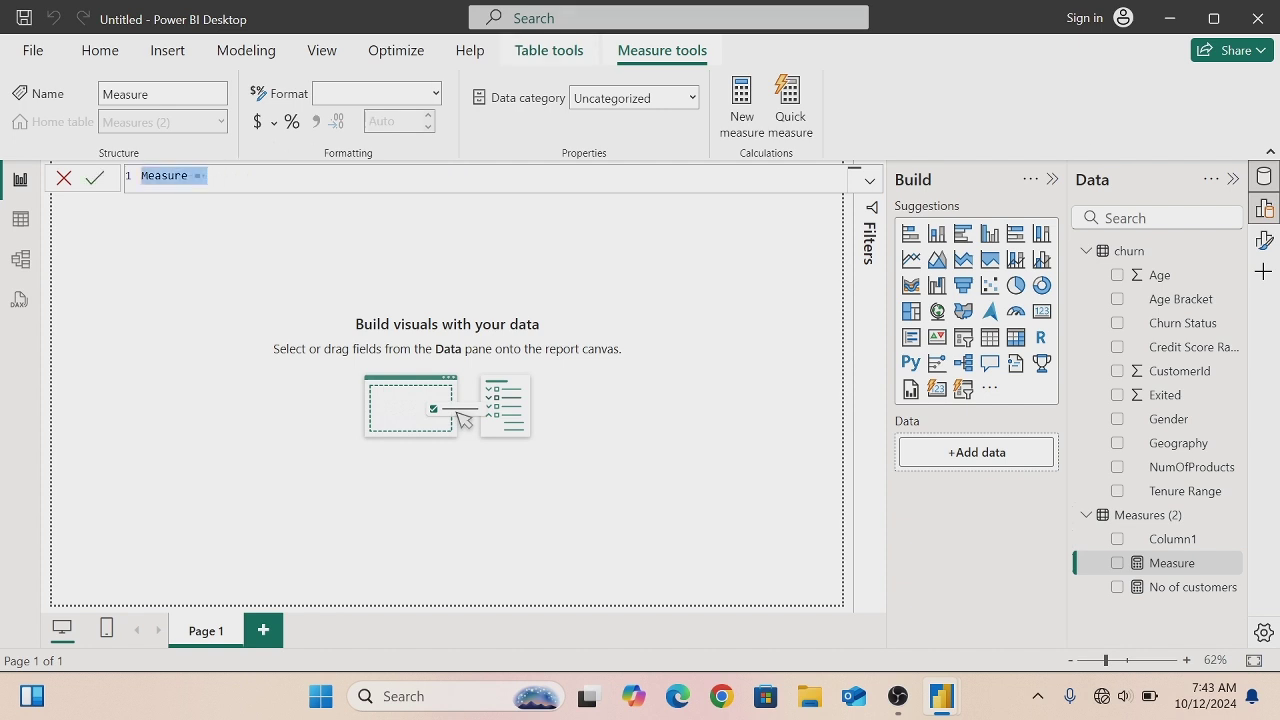
pyautogui.click(188, 176)
pyautogui.press('BackSpace')
pyautogui.press('BackSpace')
pyautogui.press('BackSpace')
pyautogui.press('BackSpace')
pyautogui.press('BackSpace')
pyautogui.press('BackSpace')
pyautogui.press('BackSpace')
pyautogui.write('Acti')
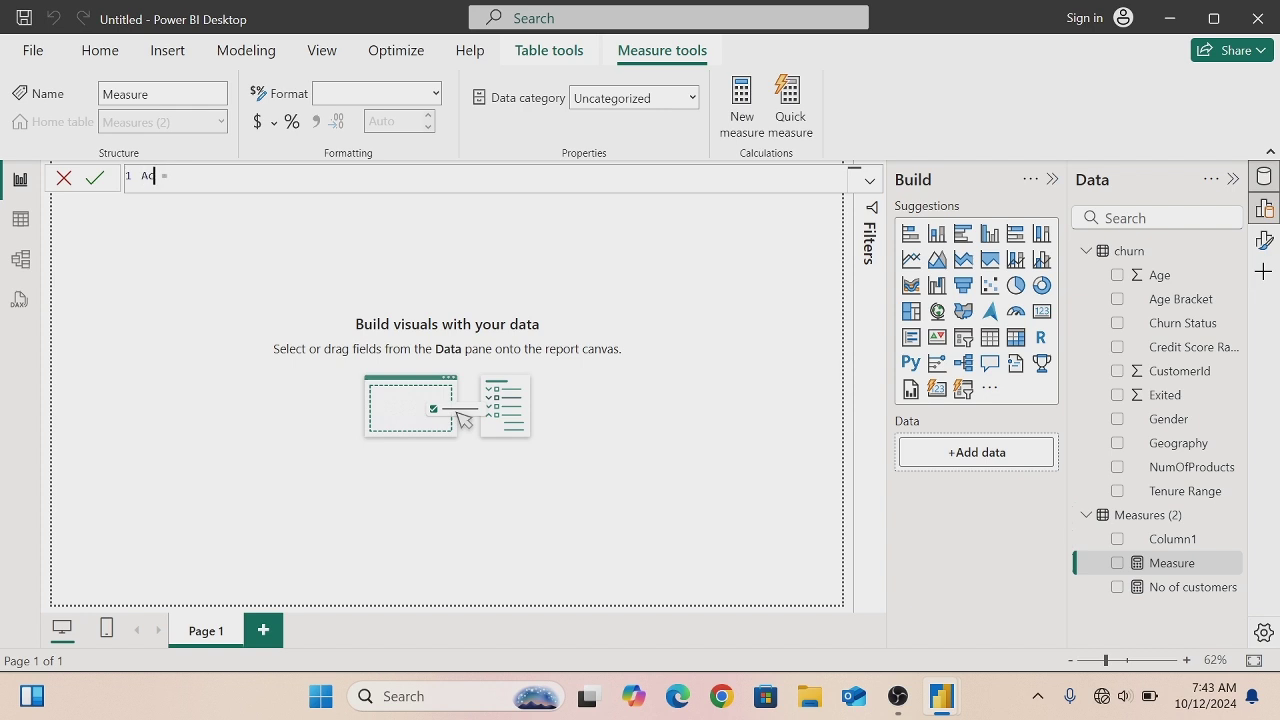
pyautogui.write('ve Custome')
pyautogui.write('s')
# - Begin the Active Customers formula with CALCULATE over COUNTROWS(churn) as its expression
pyautogui.write('cal')
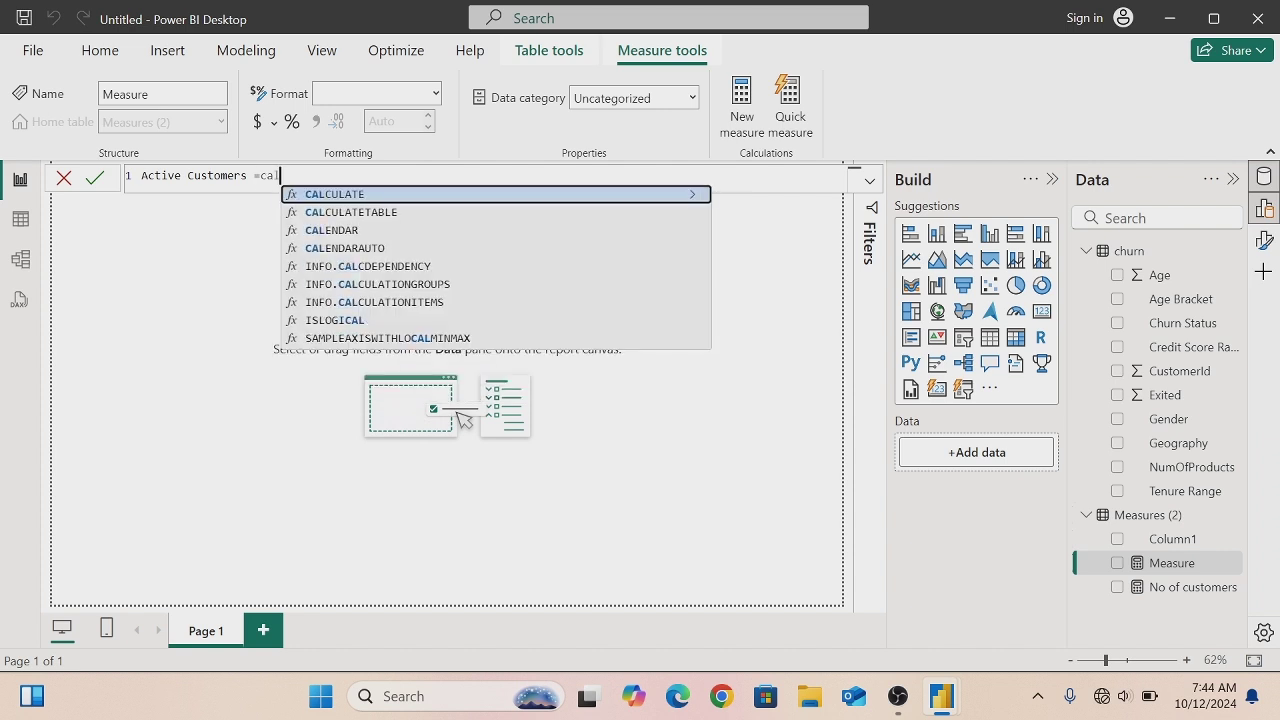
pyautogui.press('Tab')
pyautogui.write('ciu')
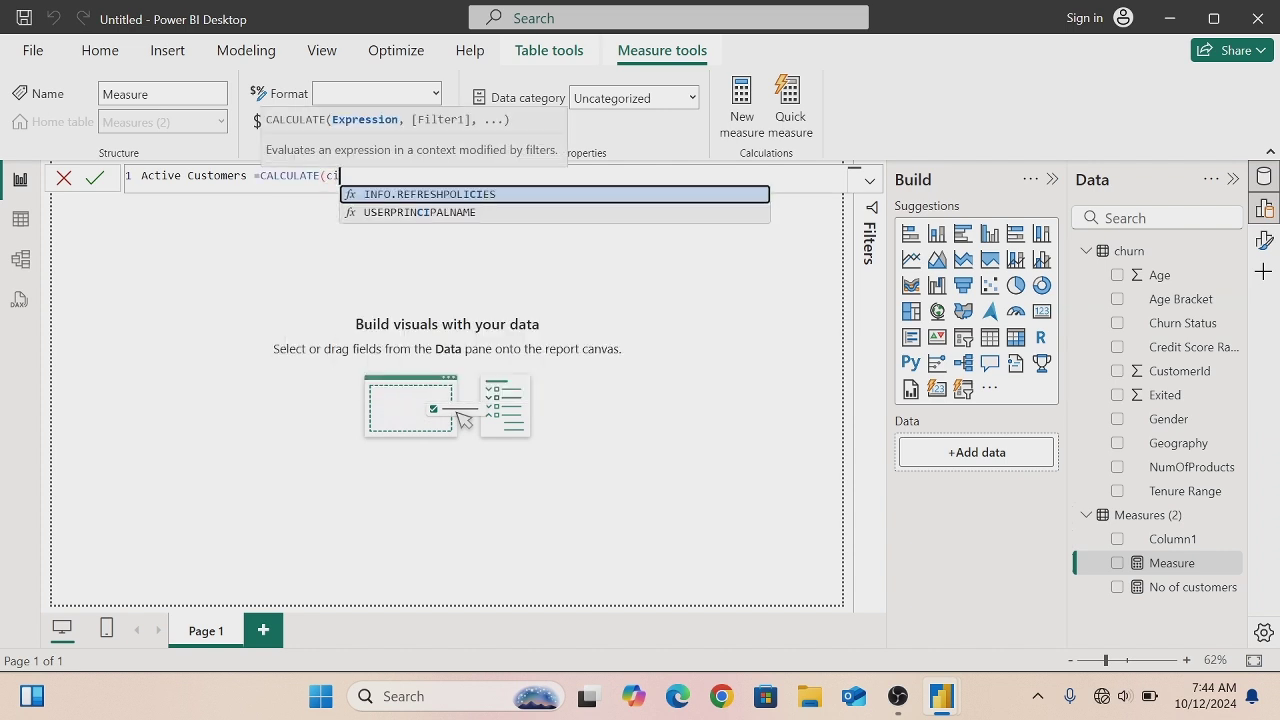
pyautogui.press('BackSpace')
pyautogui.press('BackSpace')
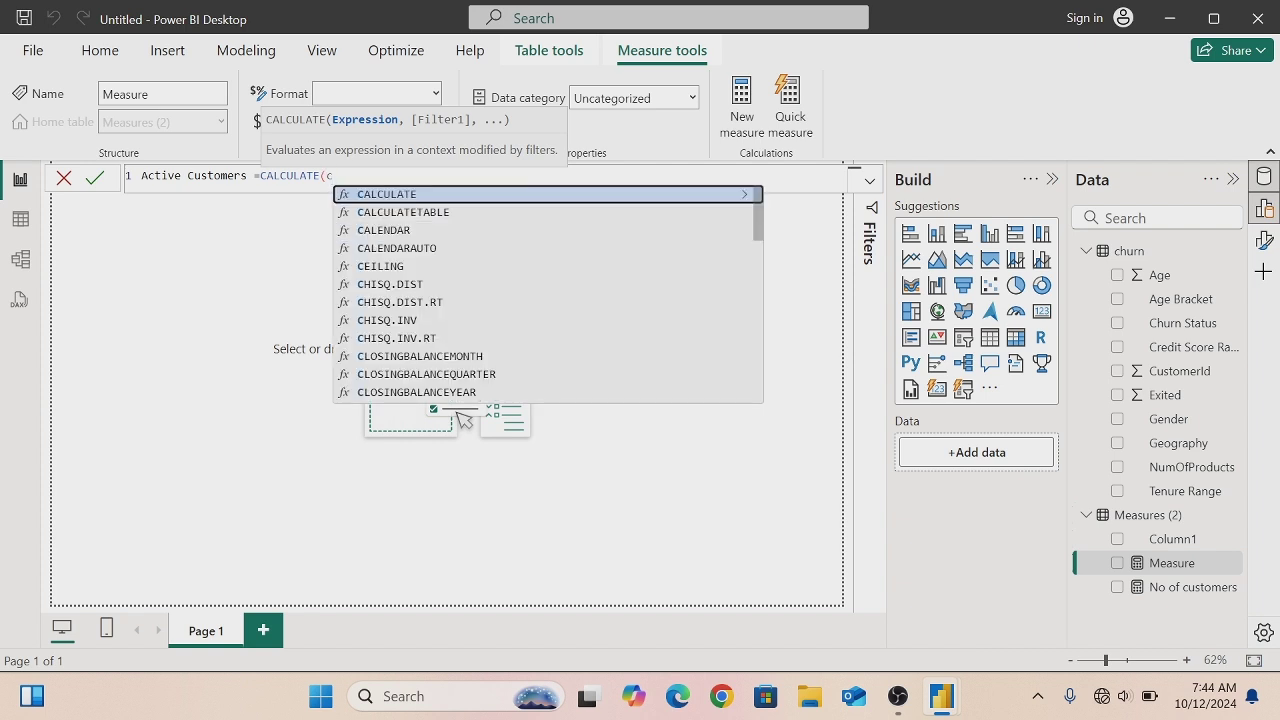
pyautogui.write('ou')
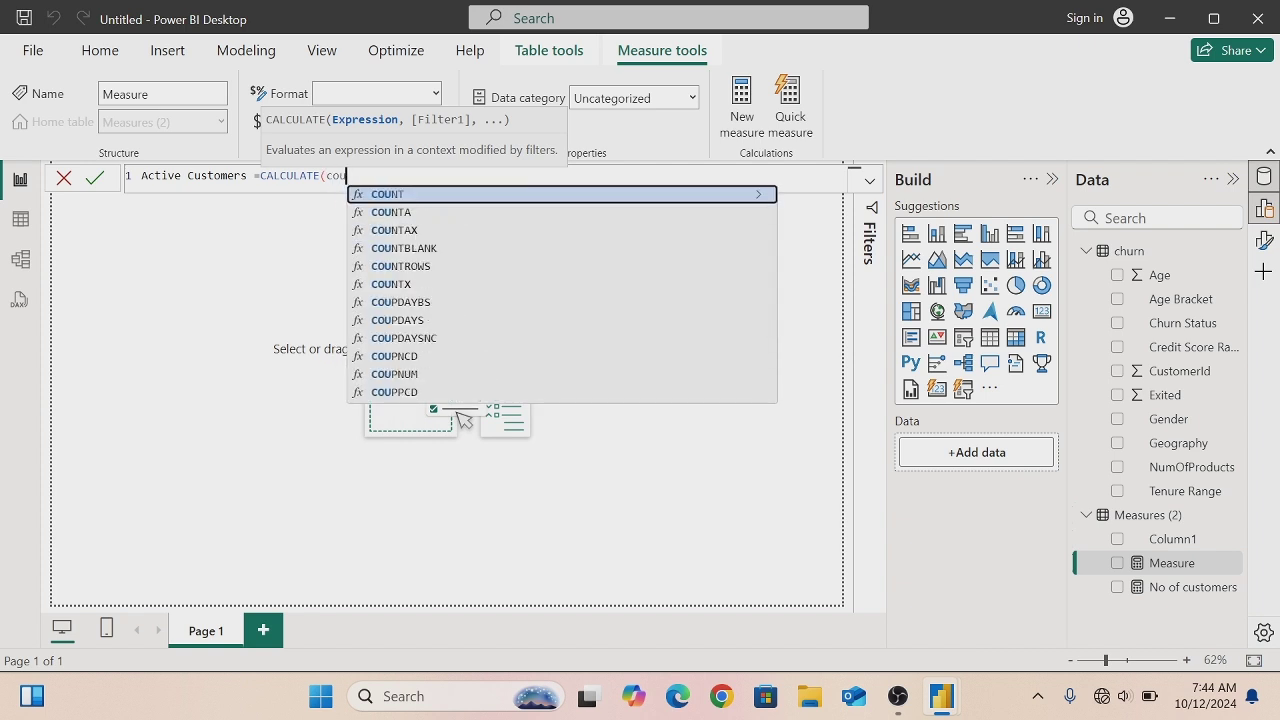
pyautogui.press('Down')
pyautogui.press('Down')
pyautogui.press('Down')
pyautogui.press('Down')
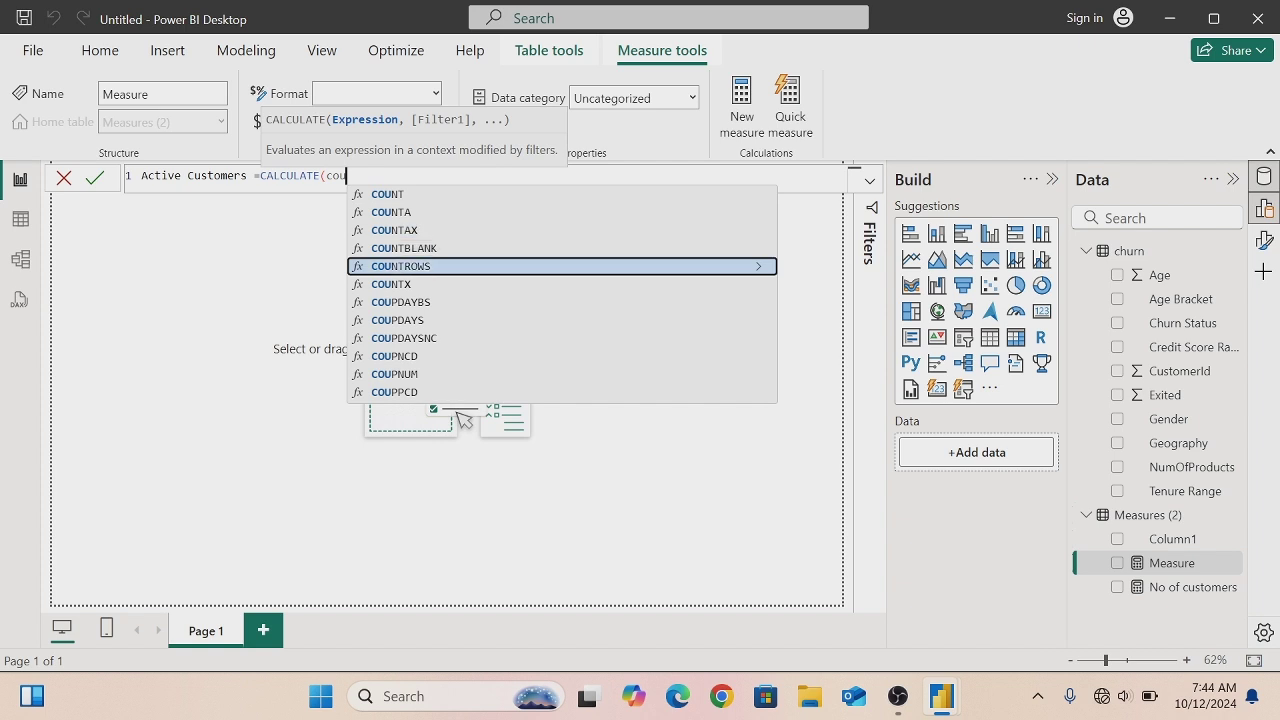
pyautogui.press('Tab')
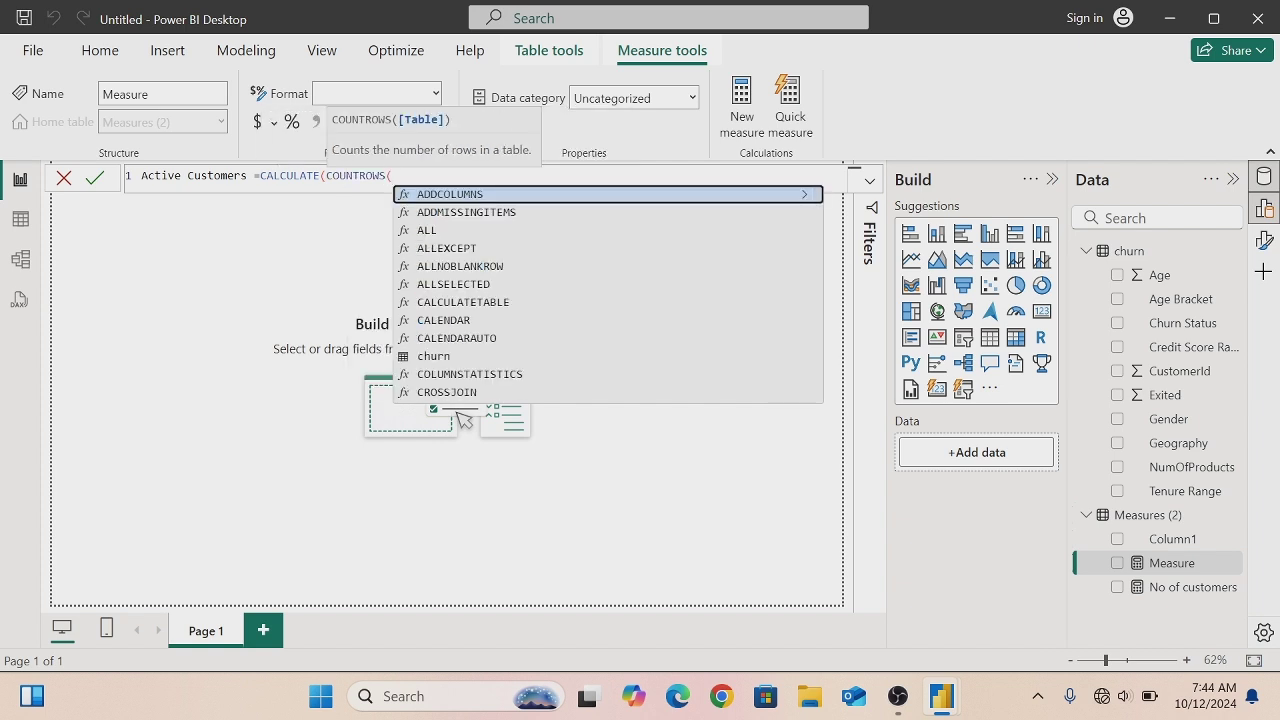
pyautogui.press('Down')
pyautogui.press('Down')
pyautogui.press('Down')
pyautogui.press('Down')
pyautogui.press('Down')
pyautogui.press('Down')
pyautogui.press('Down')
pyautogui.press('Down')
pyautogui.press('Down')
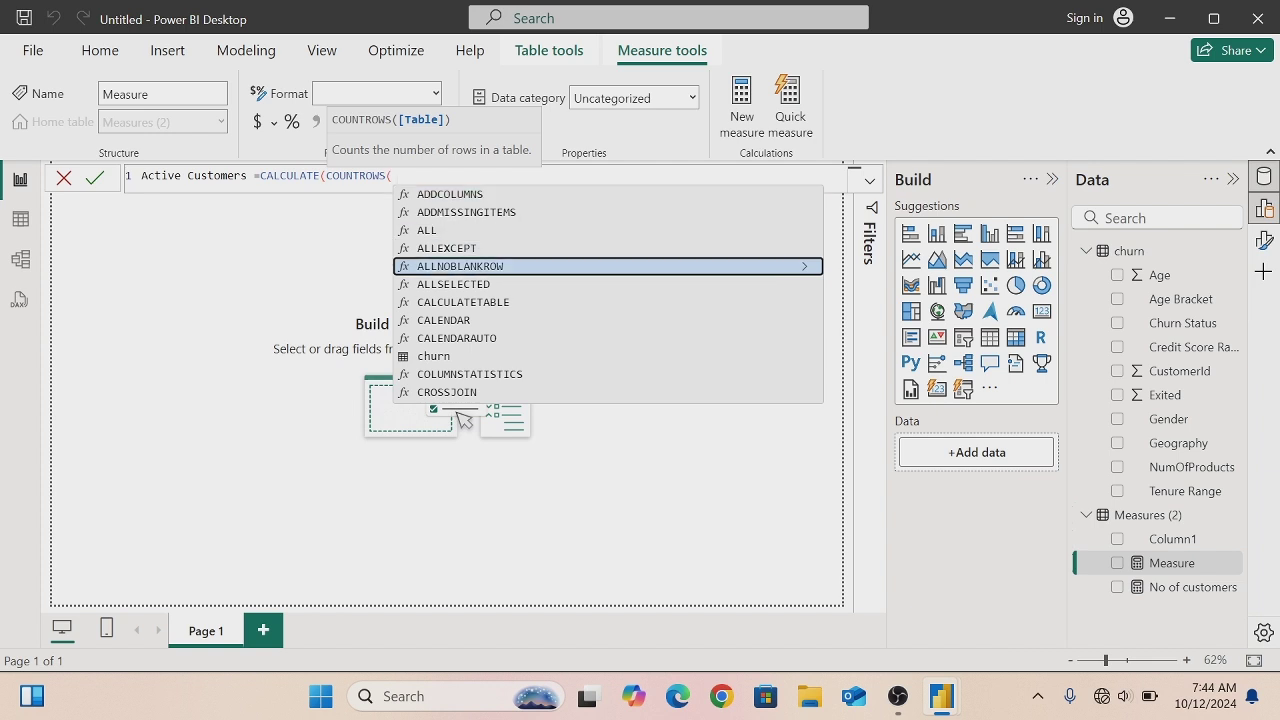
pyautogui.press('Tab')
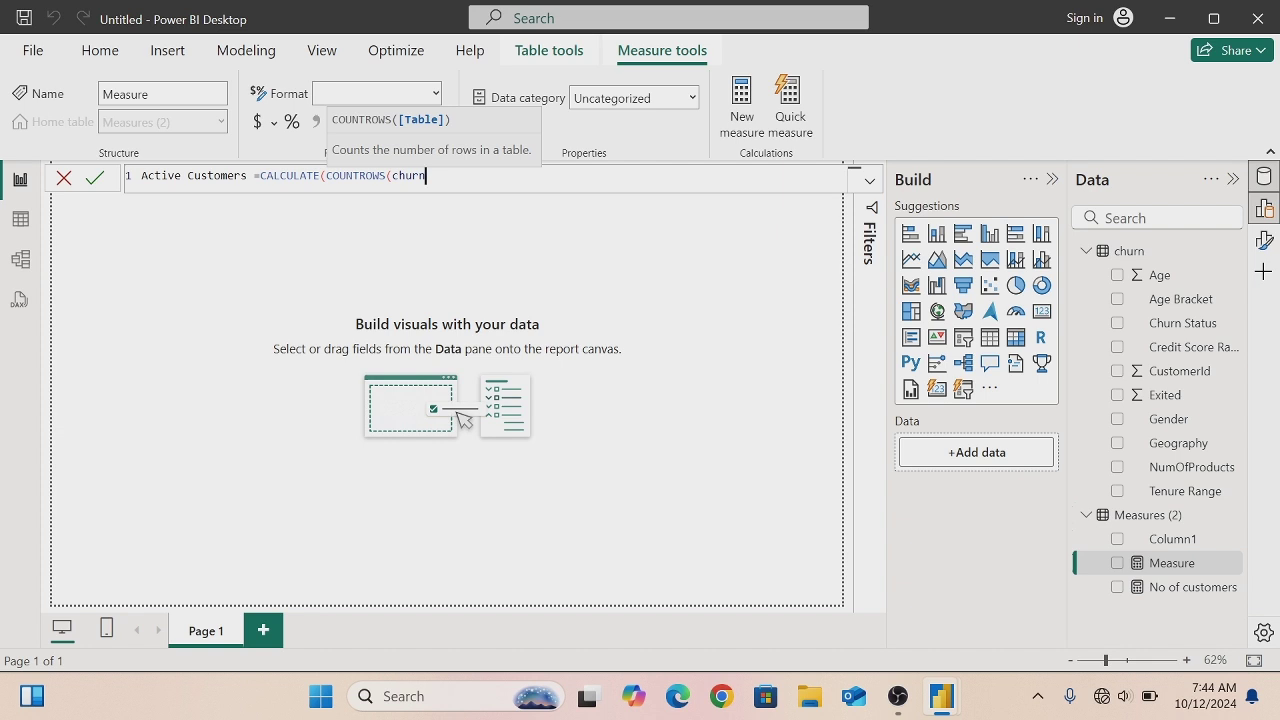
pyautogui.write(')')
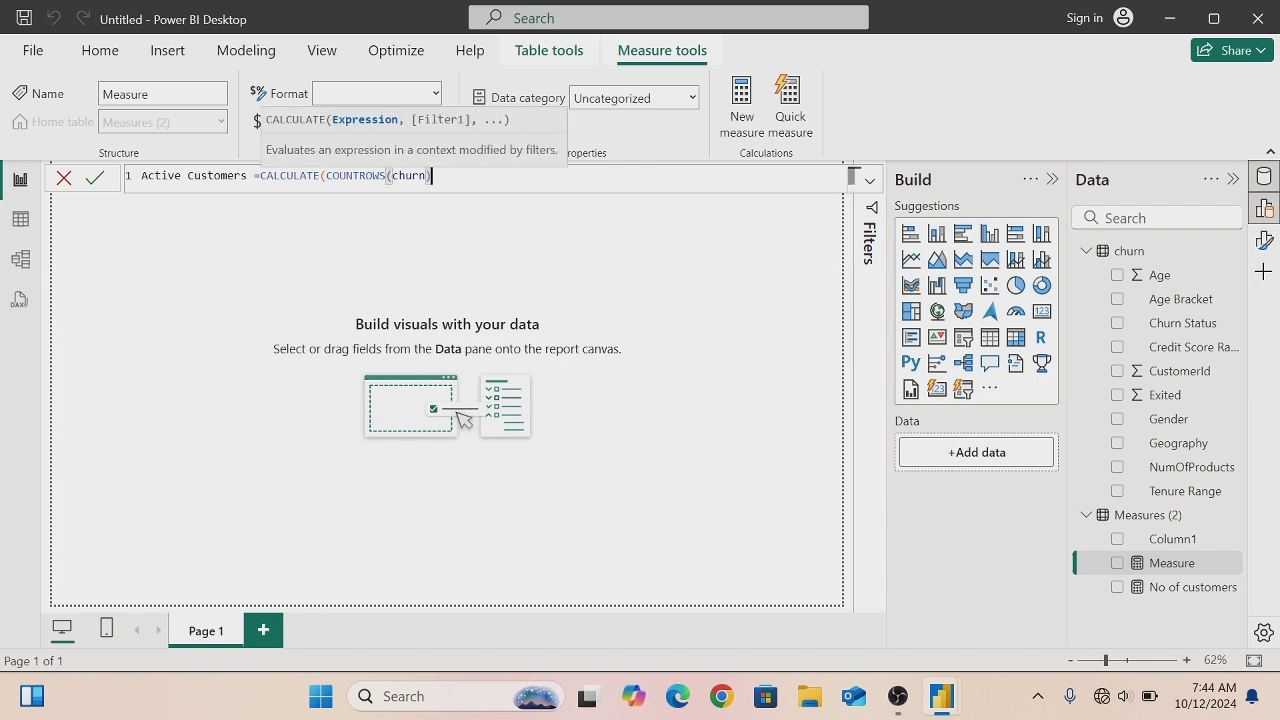
# - Complete the Active Customers formula with the filter churn[Exited]=0 and commit the measure
pyautogui.write(',')
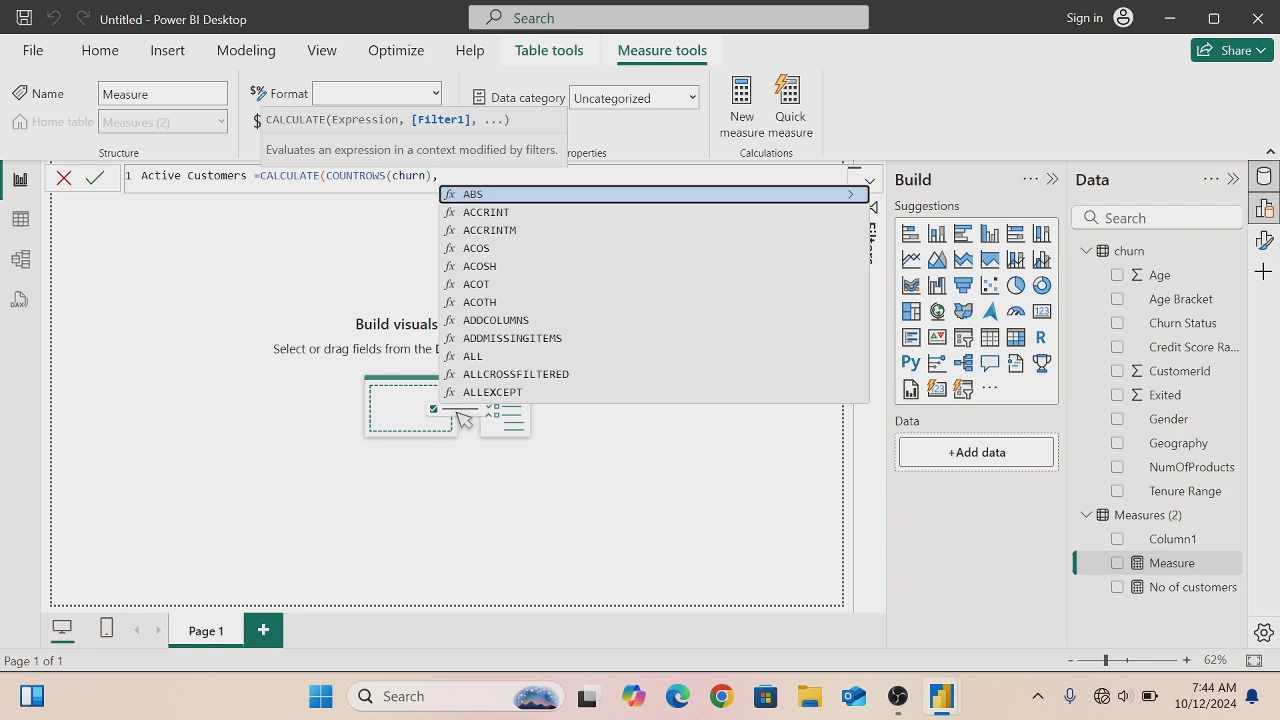
pyautogui.write('chur')
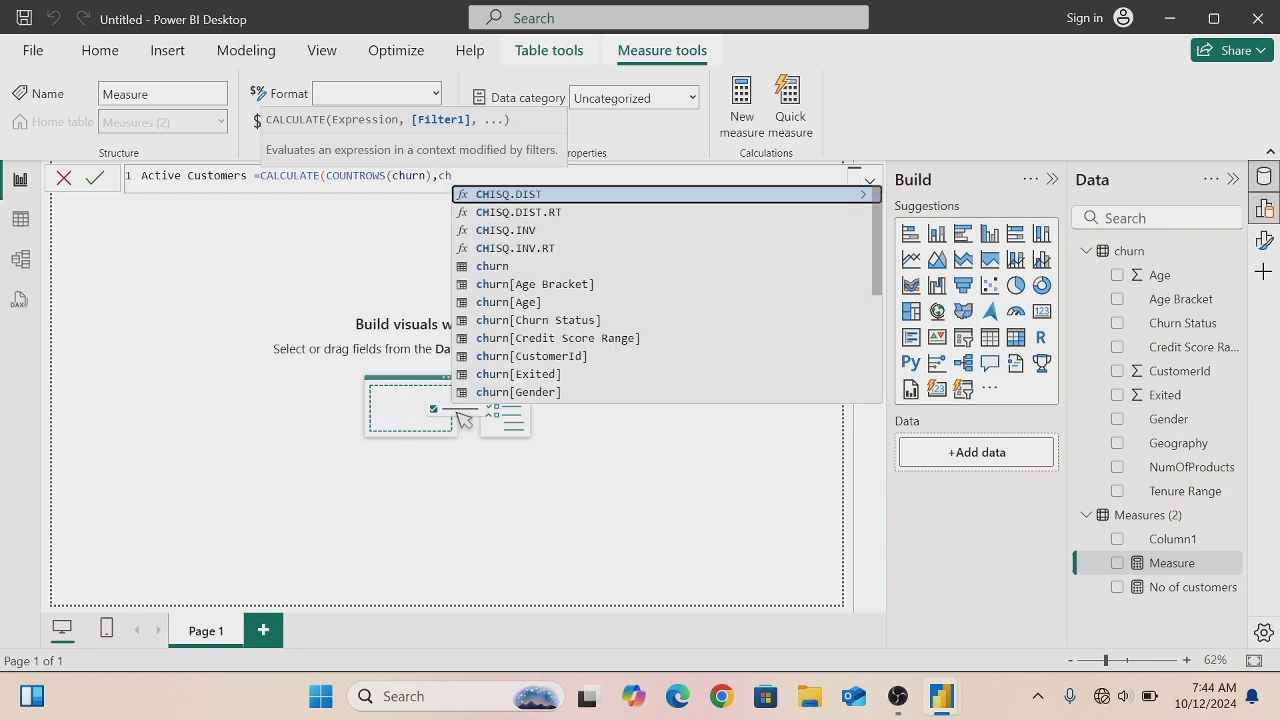
pyautogui.press('Down')
pyautogui.press('Down')
pyautogui.press('Down')
pyautogui.press('Down')
pyautogui.press('Down')
pyautogui.press('Down')
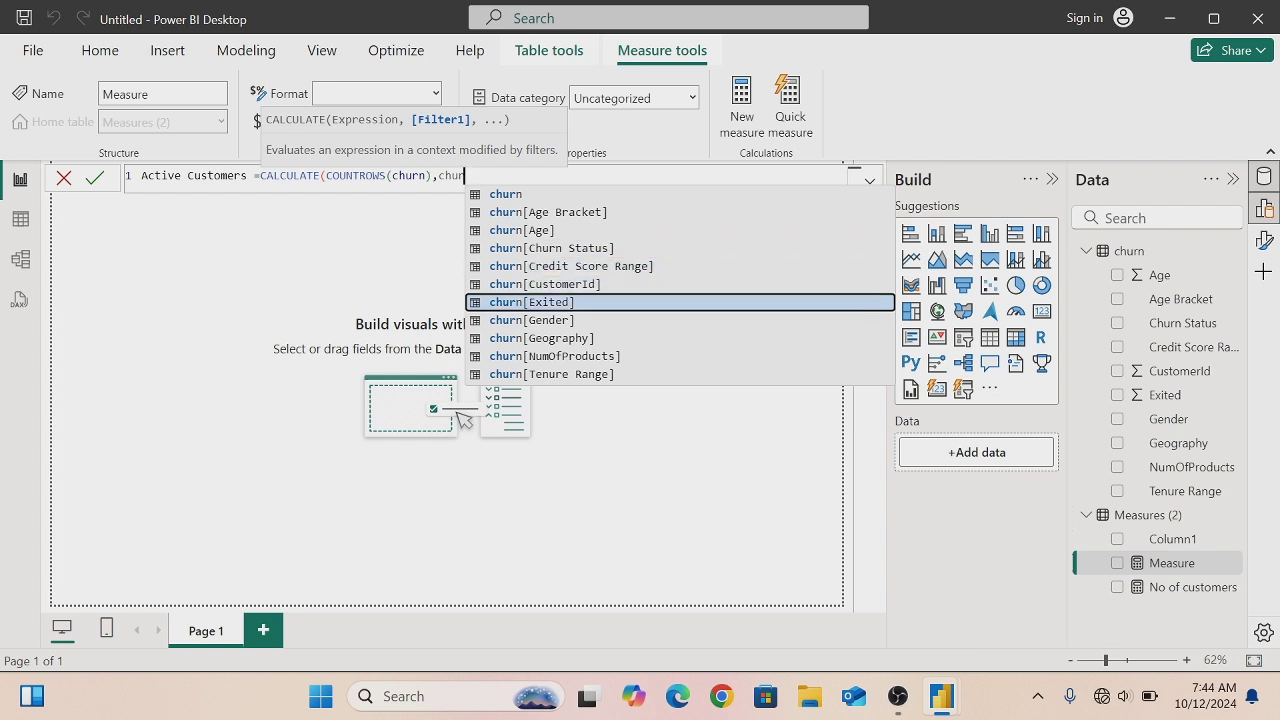
pyautogui.press('Tab')
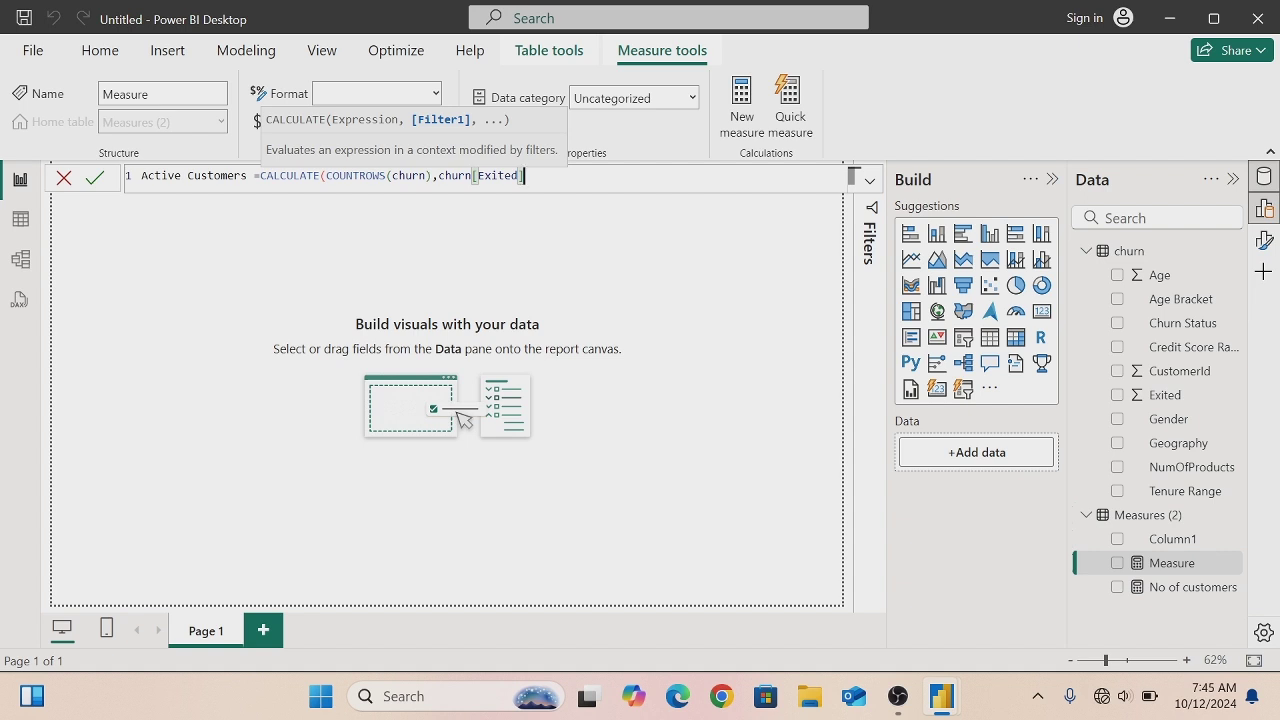
pyautogui.write('t')
pyautogui.press('BackSpace')
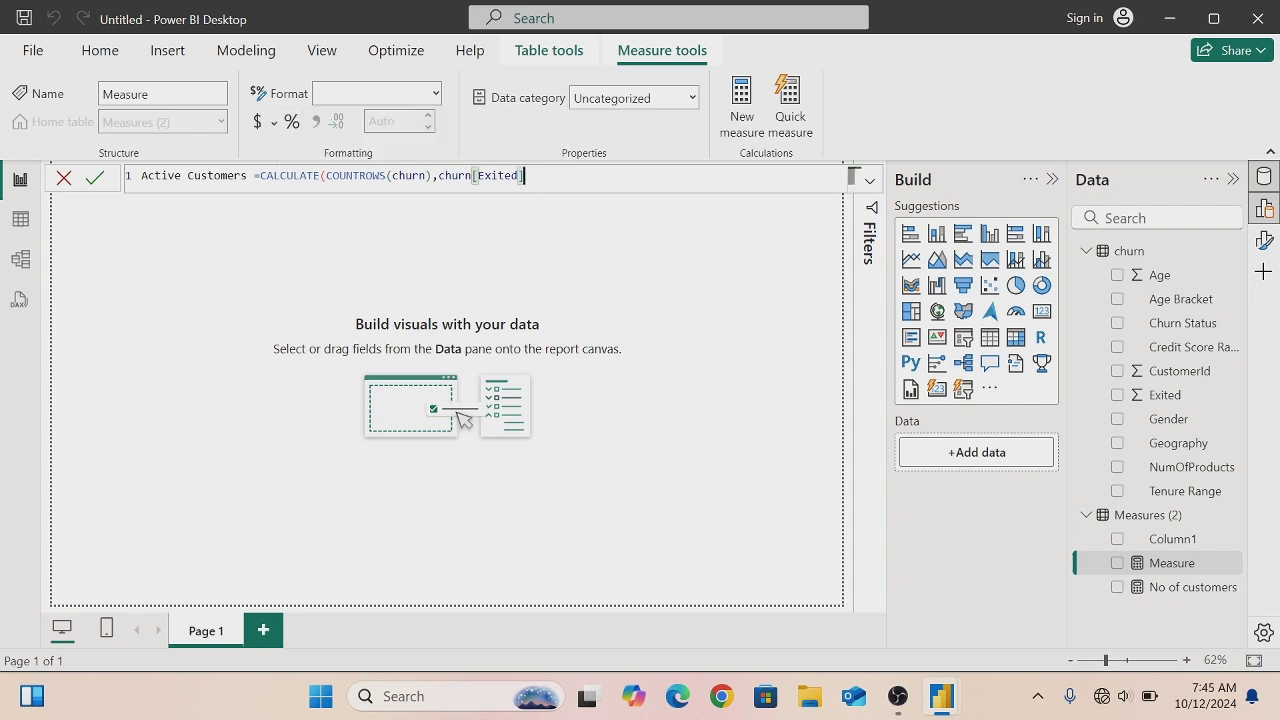
pyautogui.write('=0)')
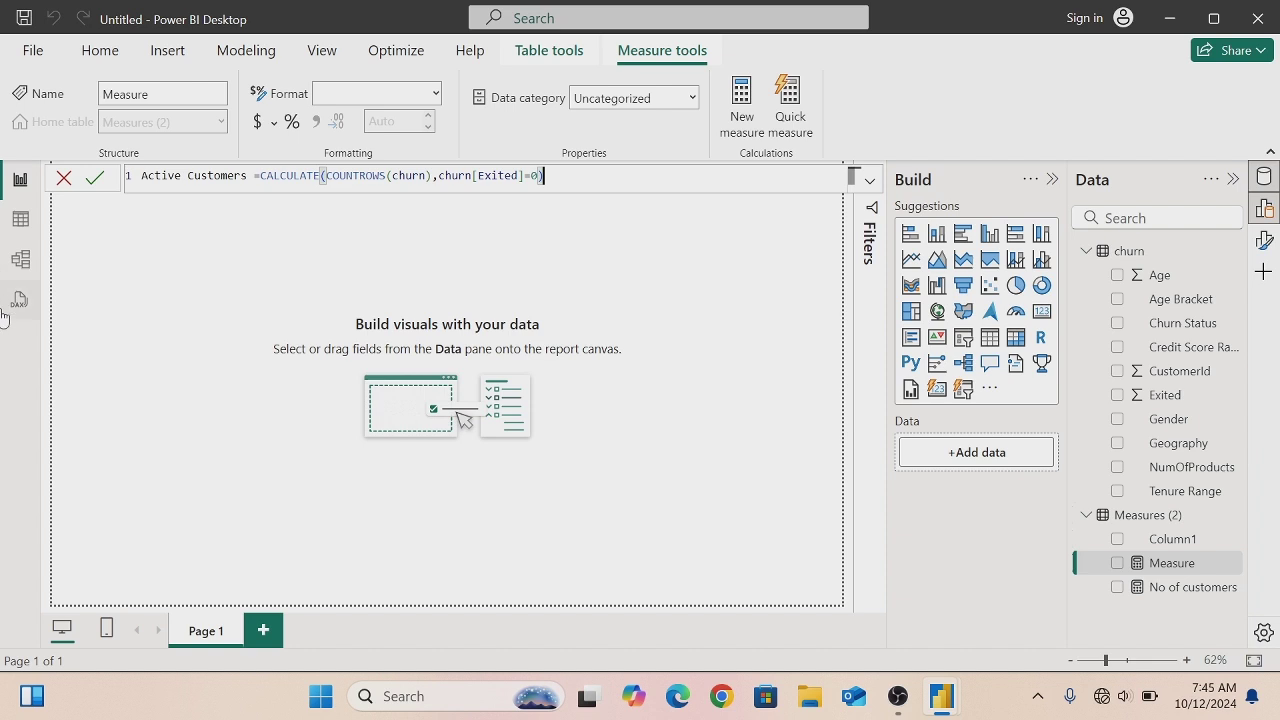
pyautogui.click(94, 181)
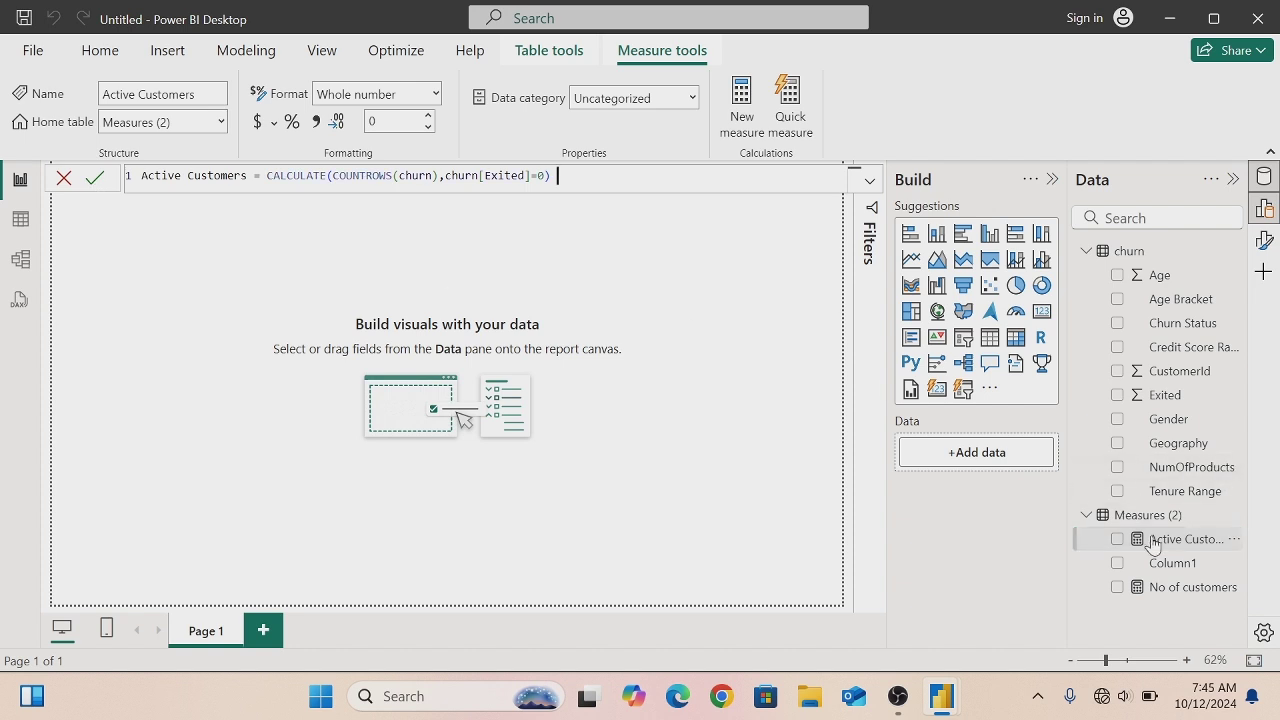
# - Copy the CALCULATE expression from the Active Customers measure, leaving out the measure name
pyautogui.rightClick(1086, 517)
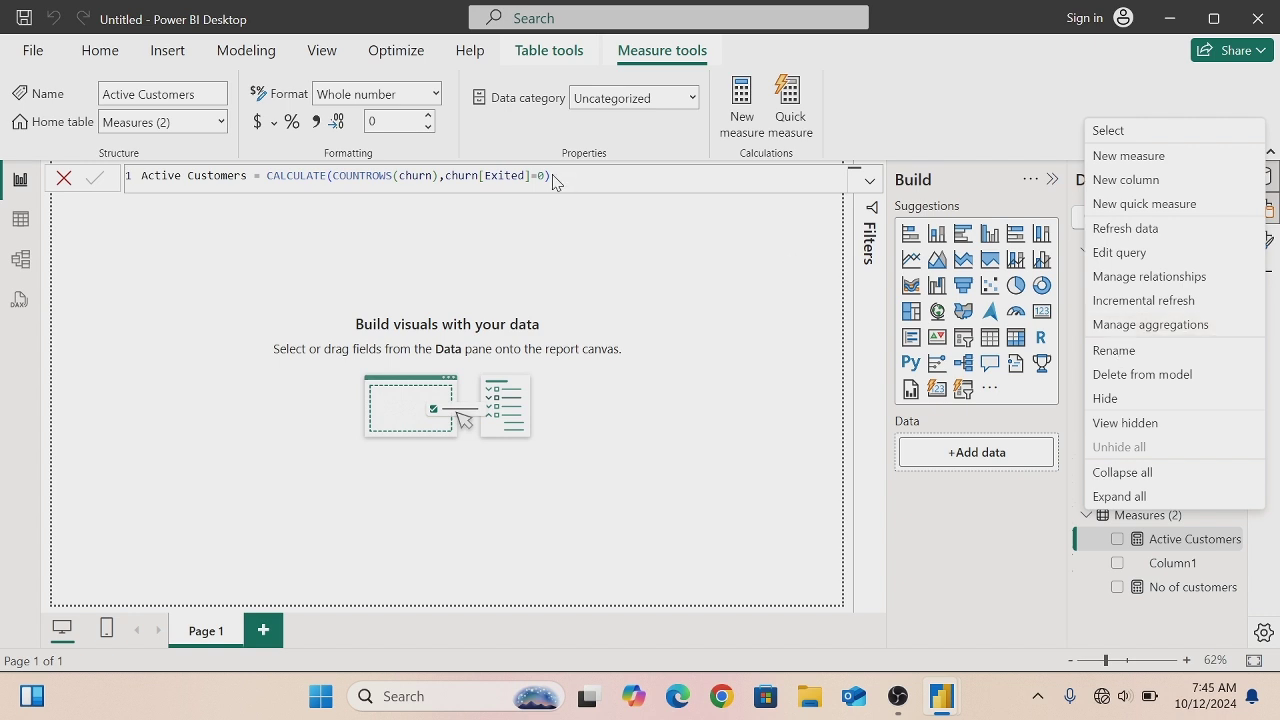
pyautogui.click(634, 260)
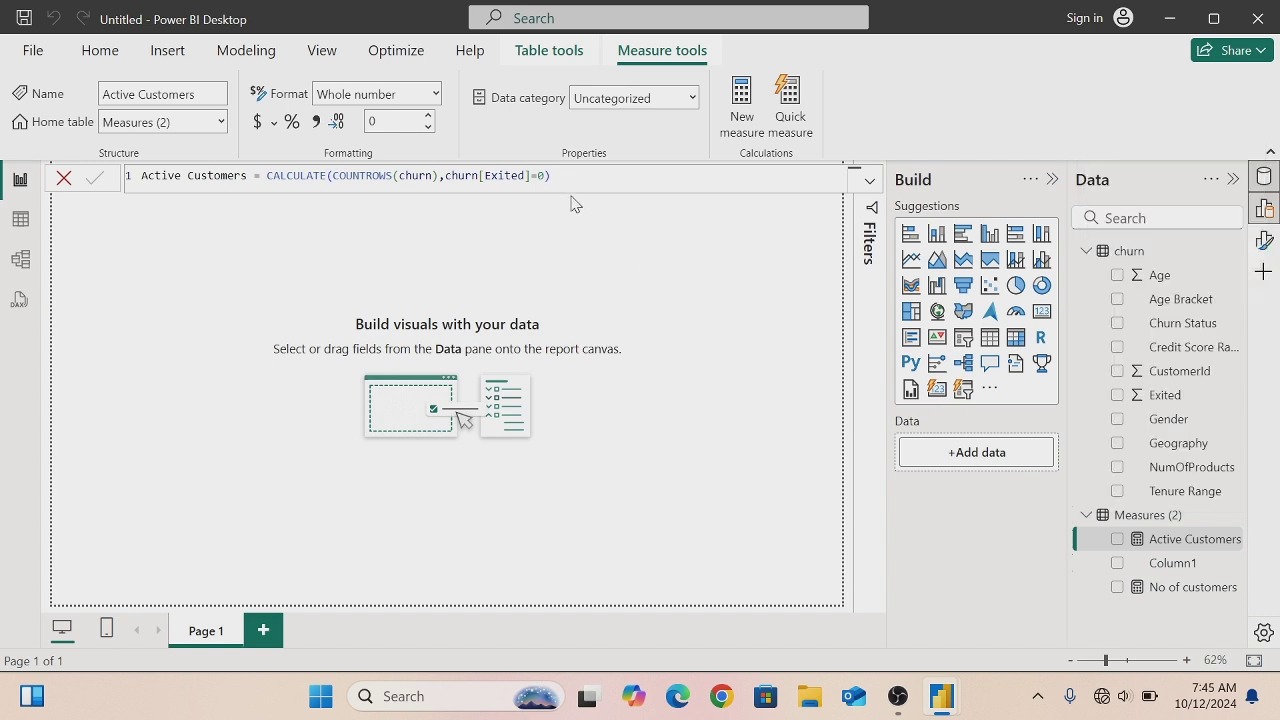
pyautogui.moveTo(558, 176); pyautogui.dragTo(267, 176)
pyautogui.hotkey('ctrl', 'c')
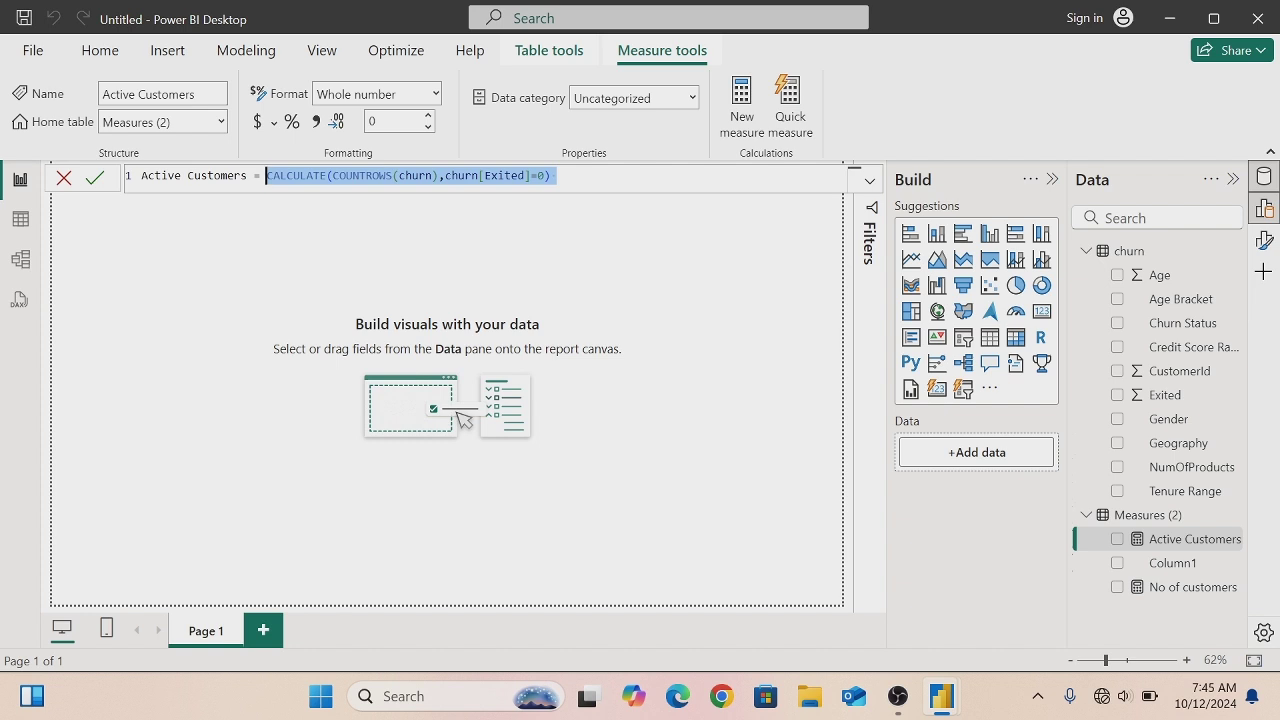
# - Create a new measure named "Churned Customers" in the Measures (2) table
pyautogui.rightClick(1086, 518)
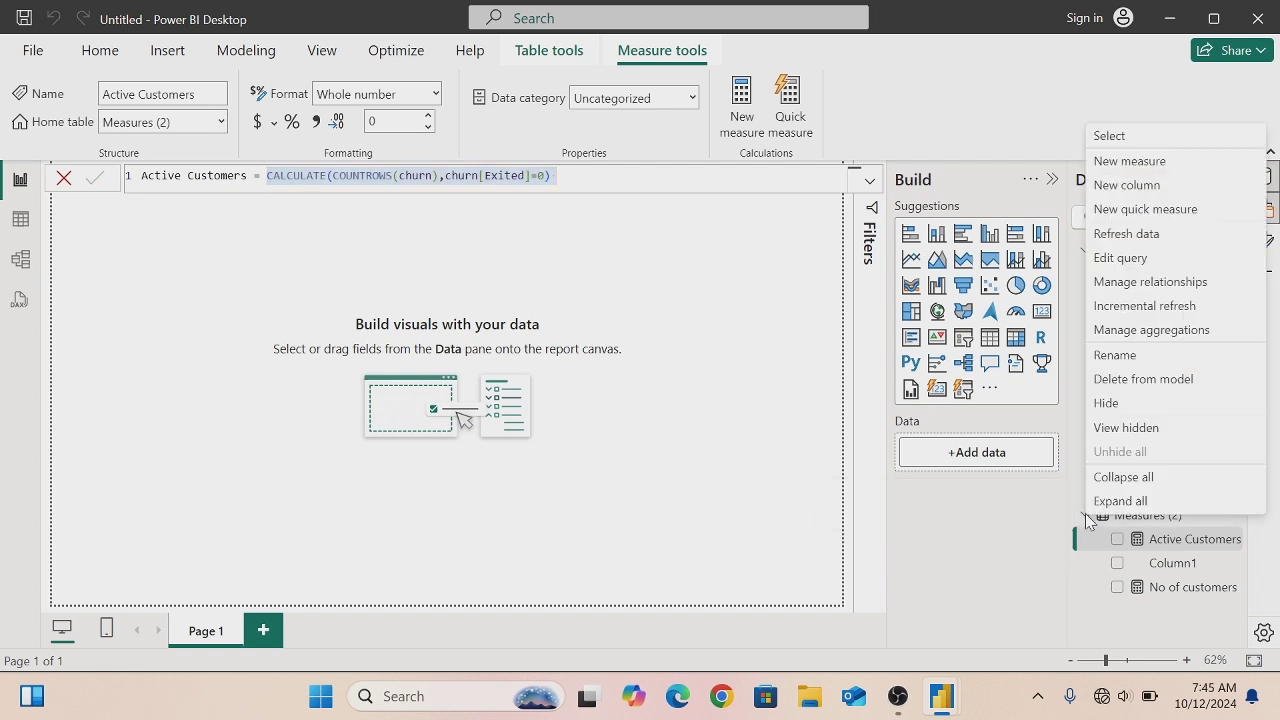
pyautogui.click(1149, 172)
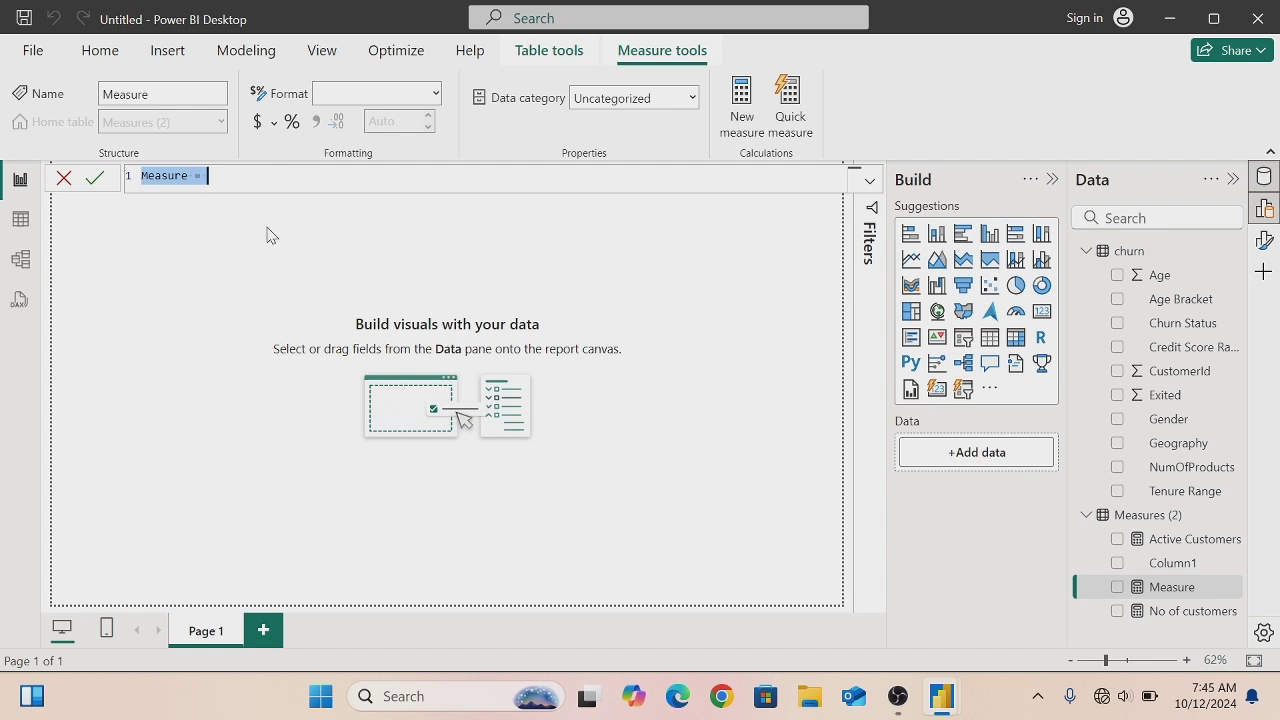
pyautogui.click(188, 176)
pyautogui.press('BackSpace')
pyautogui.press('BackSpace')
pyautogui.press('BackSpace')
pyautogui.press('BackSpace')
pyautogui.press('BackSpace')
pyautogui.press('BackSpace')
pyautogui.press('BackSpace')
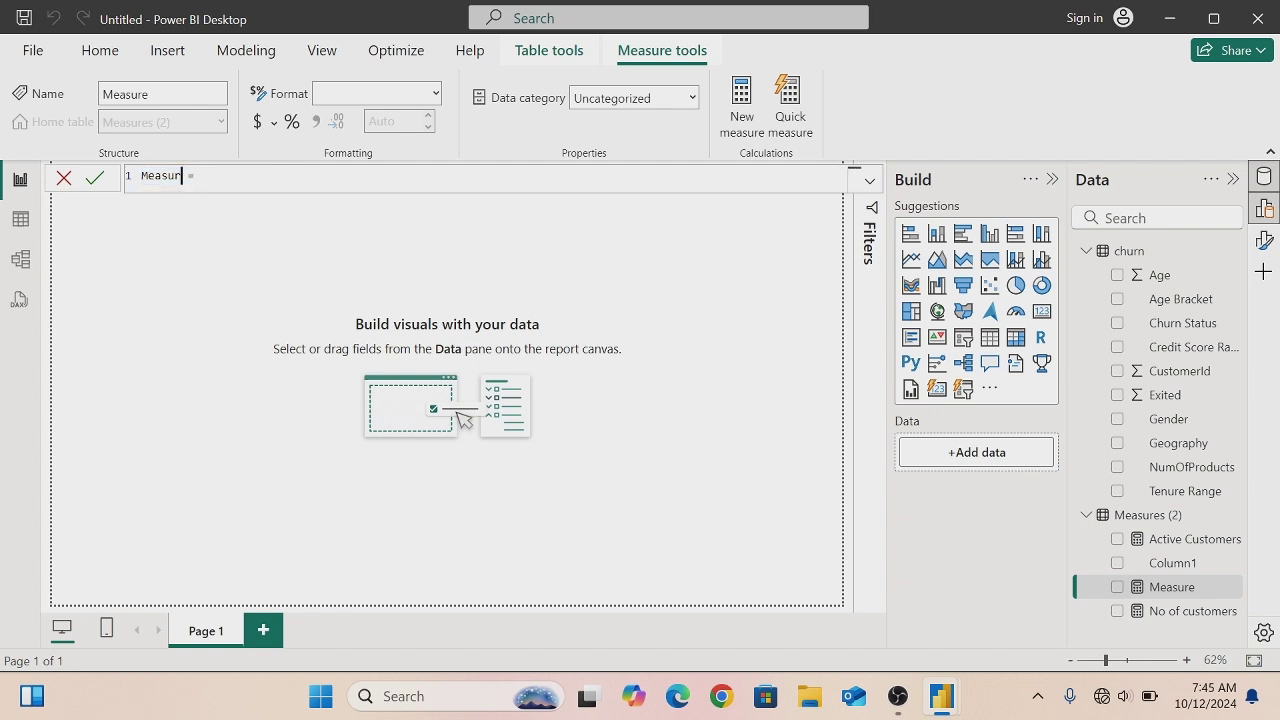
pyautogui.write('Churned Customers')
# - Define Churned Customers by pasting the copied CALCULATE formula, set its filter to churn[Exited]=1 and commit it
pyautogui.press('End')
pyautogui.hotkey('ctrl', 'v')
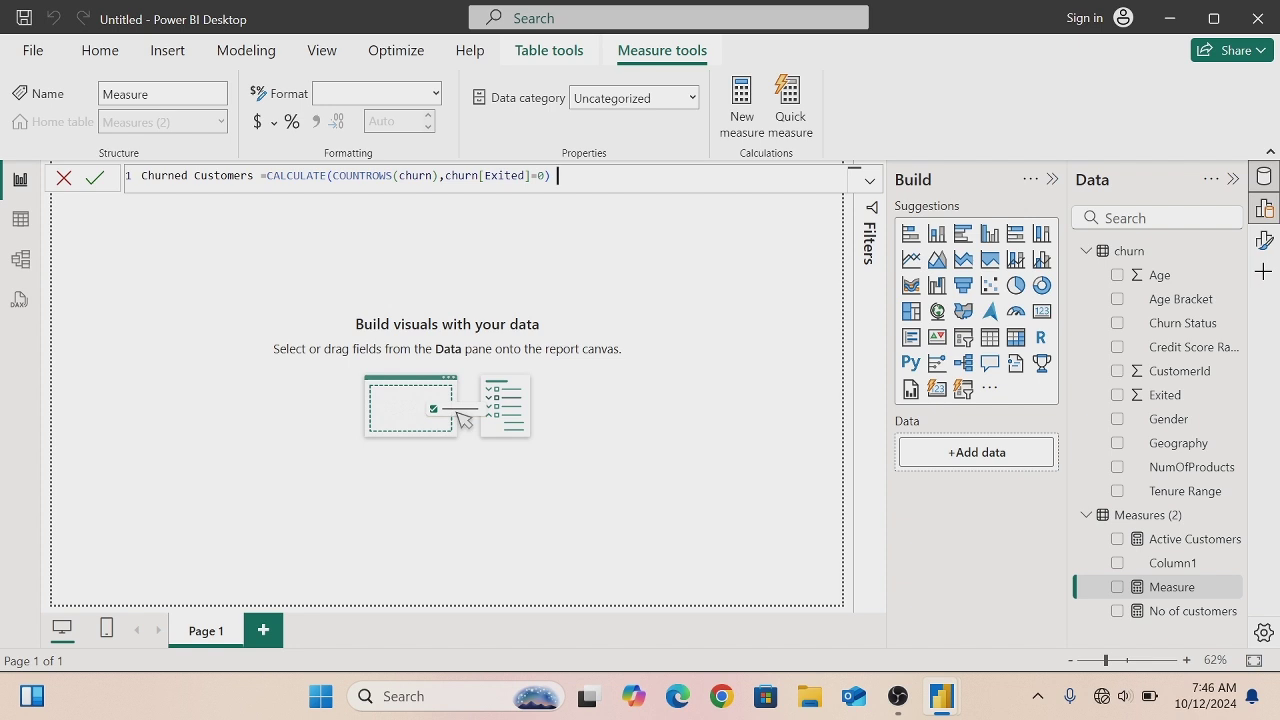
pyautogui.press('Left')
pyautogui.press('Left')
pyautogui.press('BackSpace')
pyautogui.write('1')
pyautogui.click(93, 180)
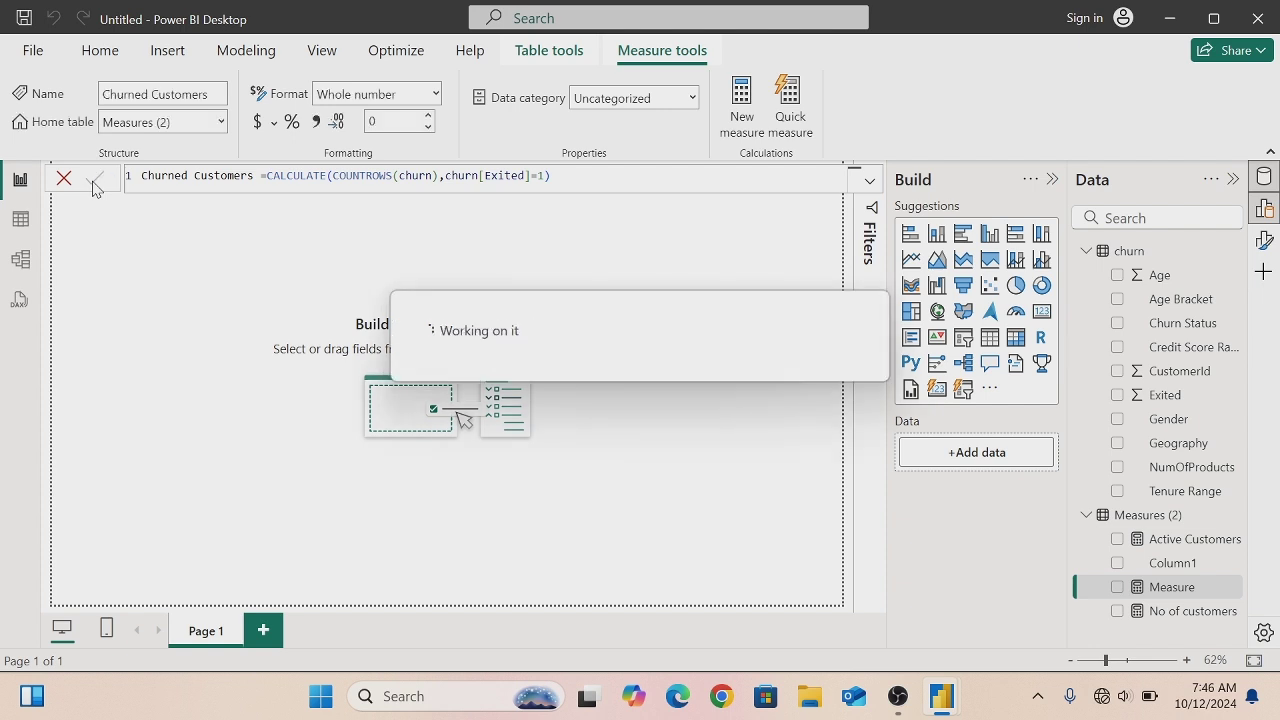
# - Create a new measure named "Churn Rate" in the Measures (2) table
pyautogui.click(1085, 558)
pyautogui.rightClick(1085, 522)
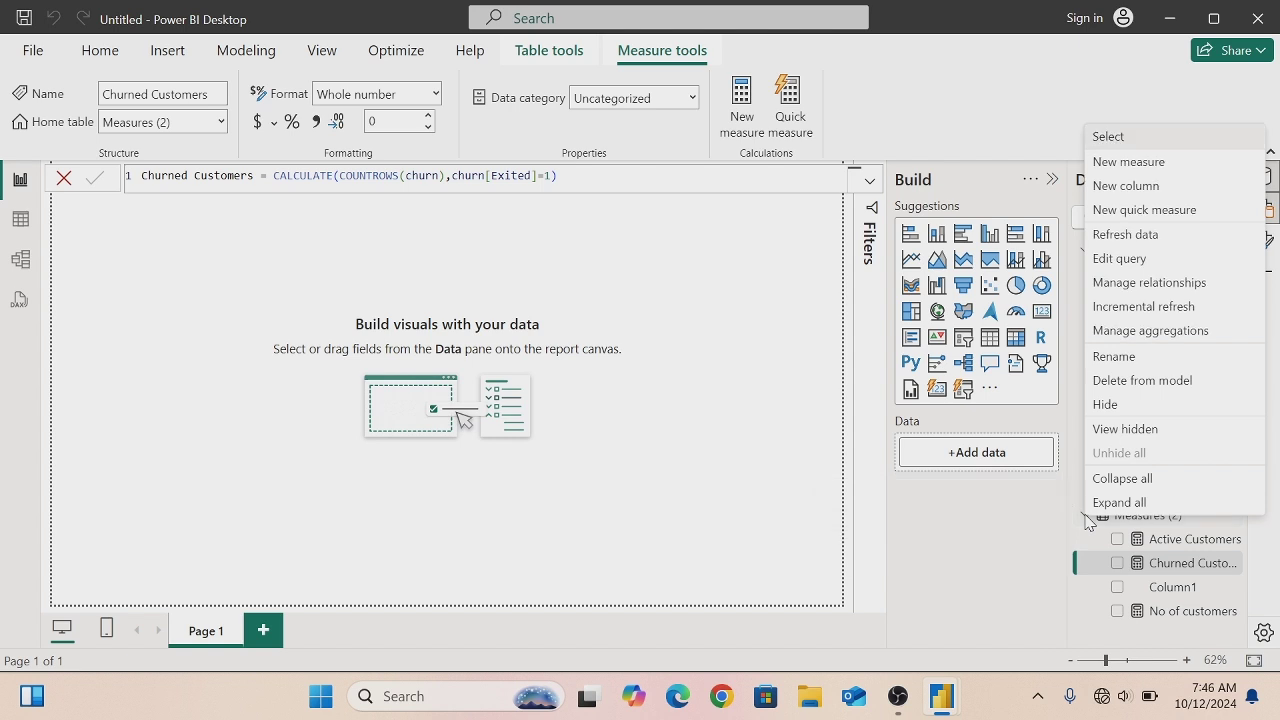
pyautogui.click(1127, 162)
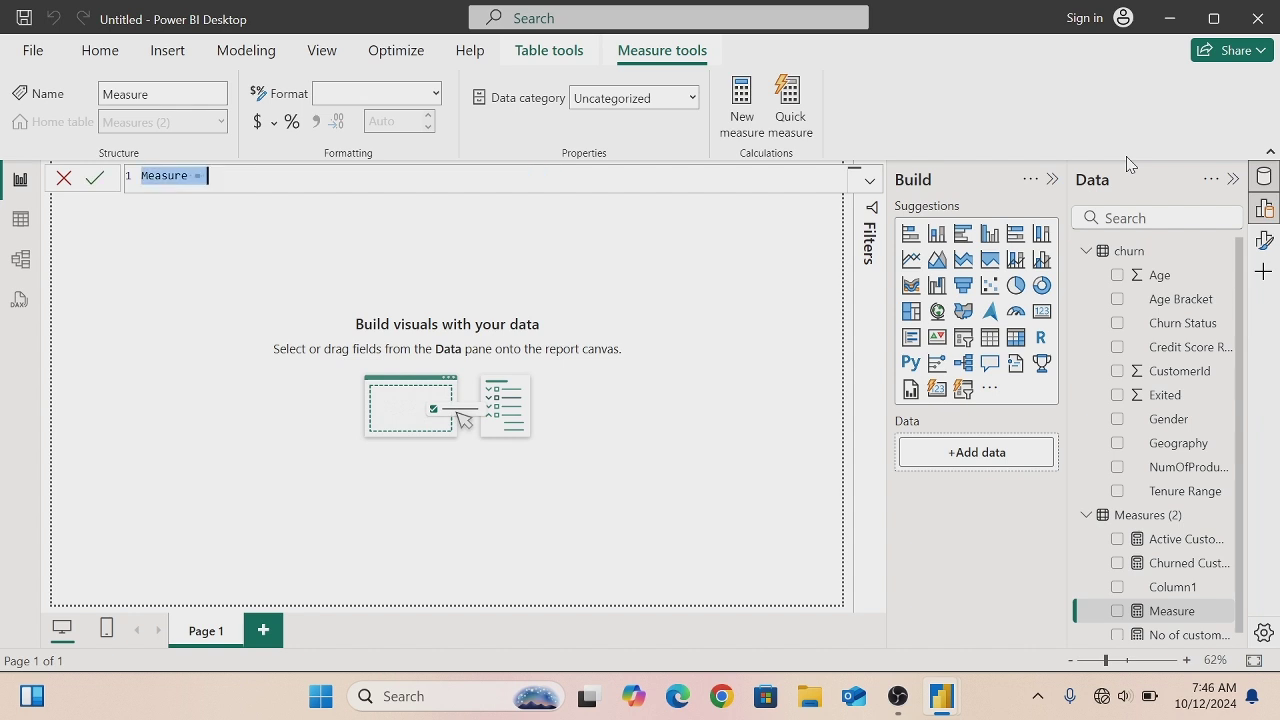
pyautogui.press('Home')
pyautogui.press('Delete')
pyautogui.press('Delete')
pyautogui.press('Delete')
pyautogui.press('Delete')
pyautogui.press('Delete')
pyautogui.press('Delete')
pyautogui.press('Delete')
pyautogui.press('Delete')
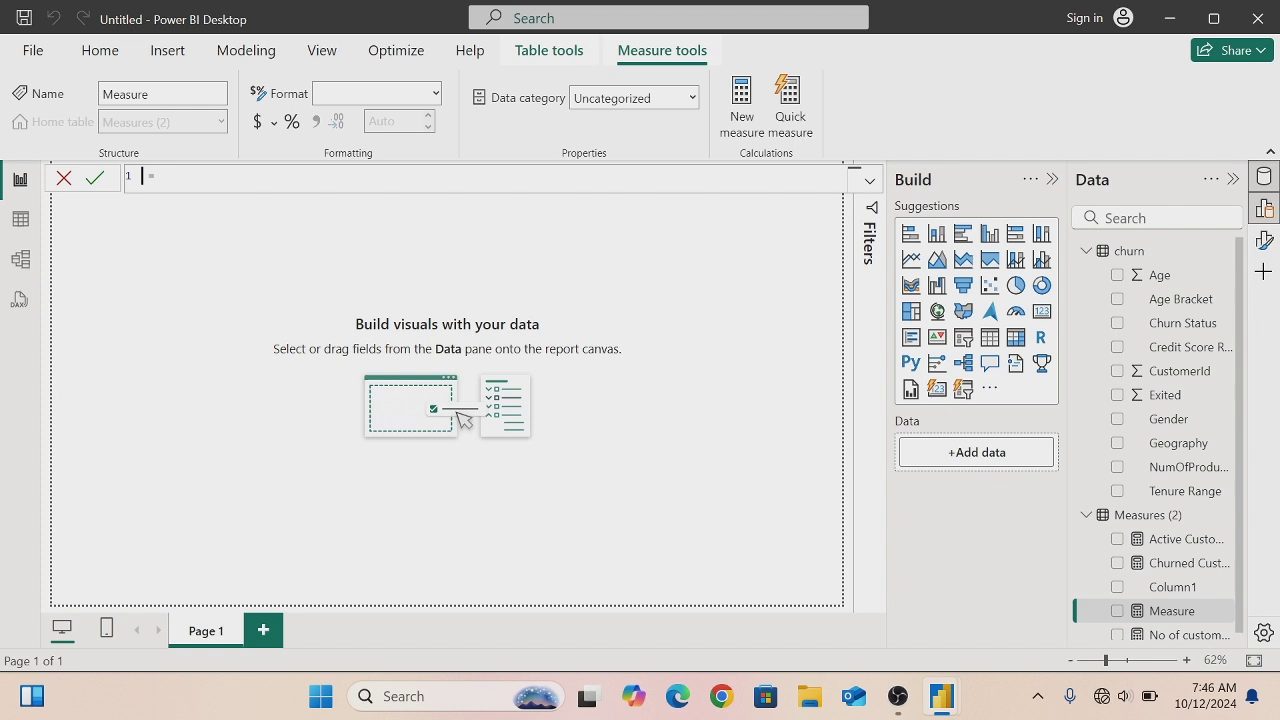
pyautogui.write('Churn Rate')
# - Begin the Churn Rate formula with DIVIDE, using a CALCULATE function as its numerator
pyautogui.press('End')
pyautogui.write('div')
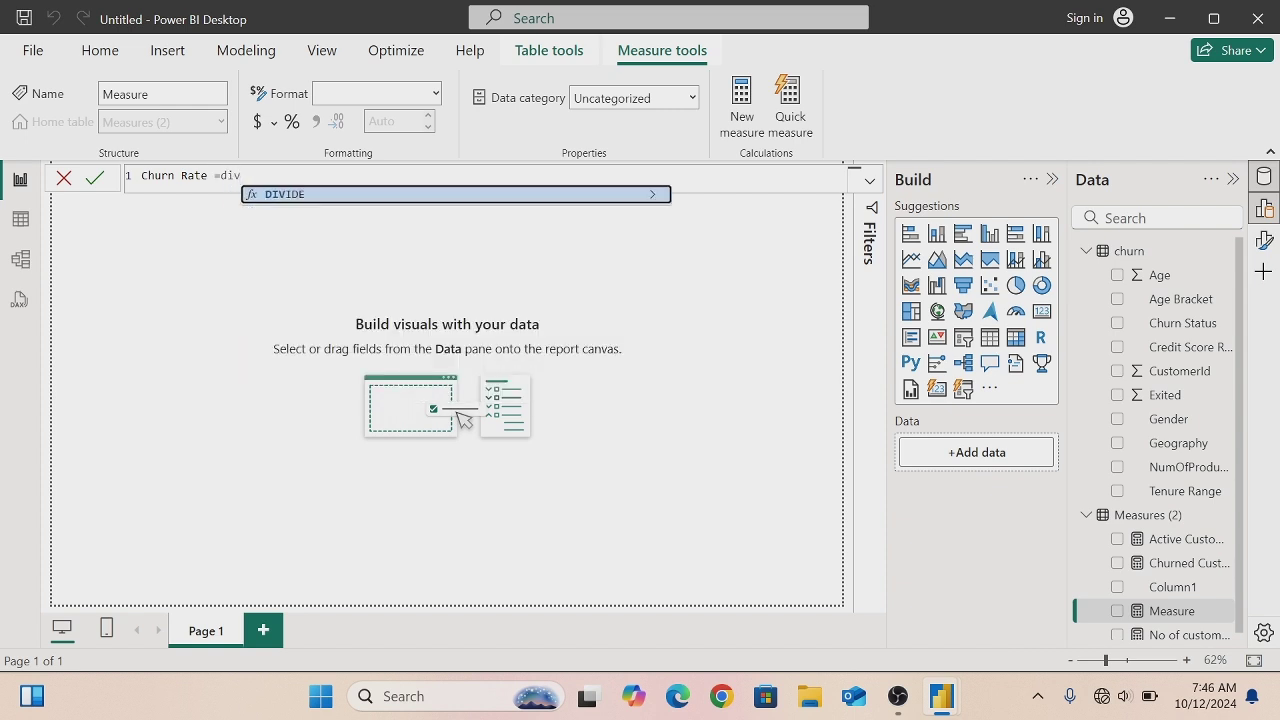
pyautogui.press('Tab')
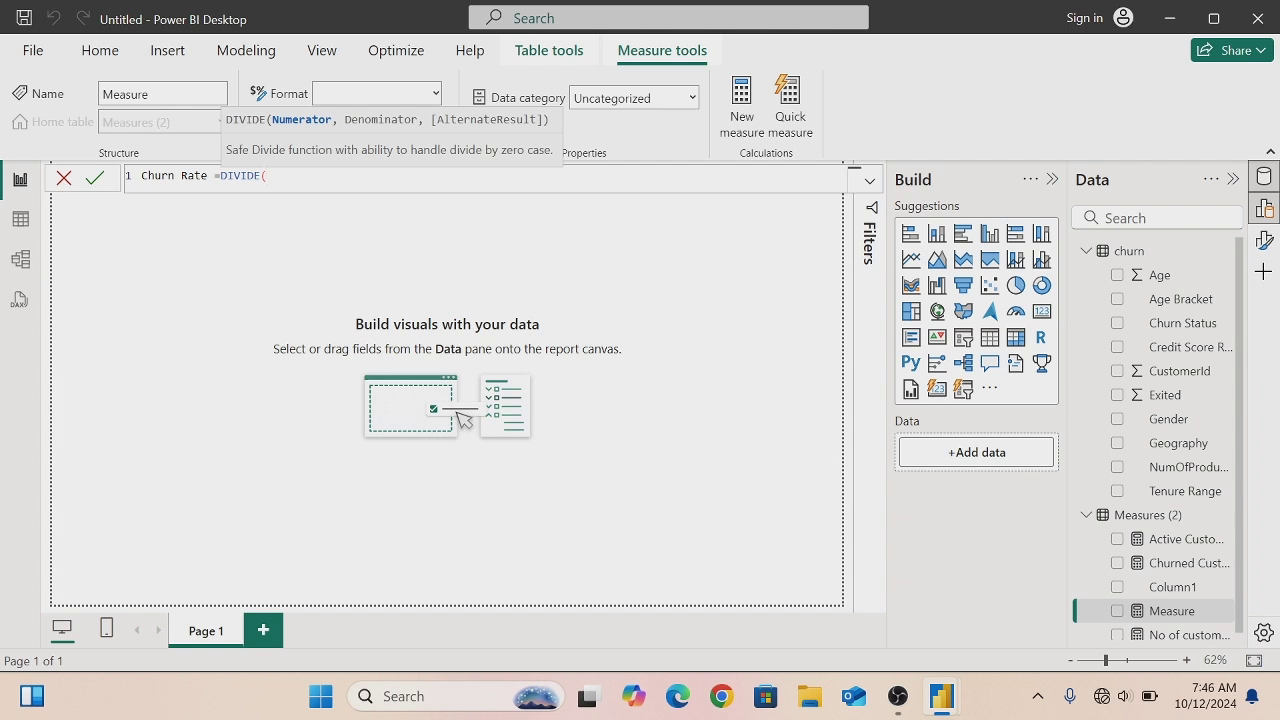
pyautogui.write('cal')
pyautogui.press('Tab')
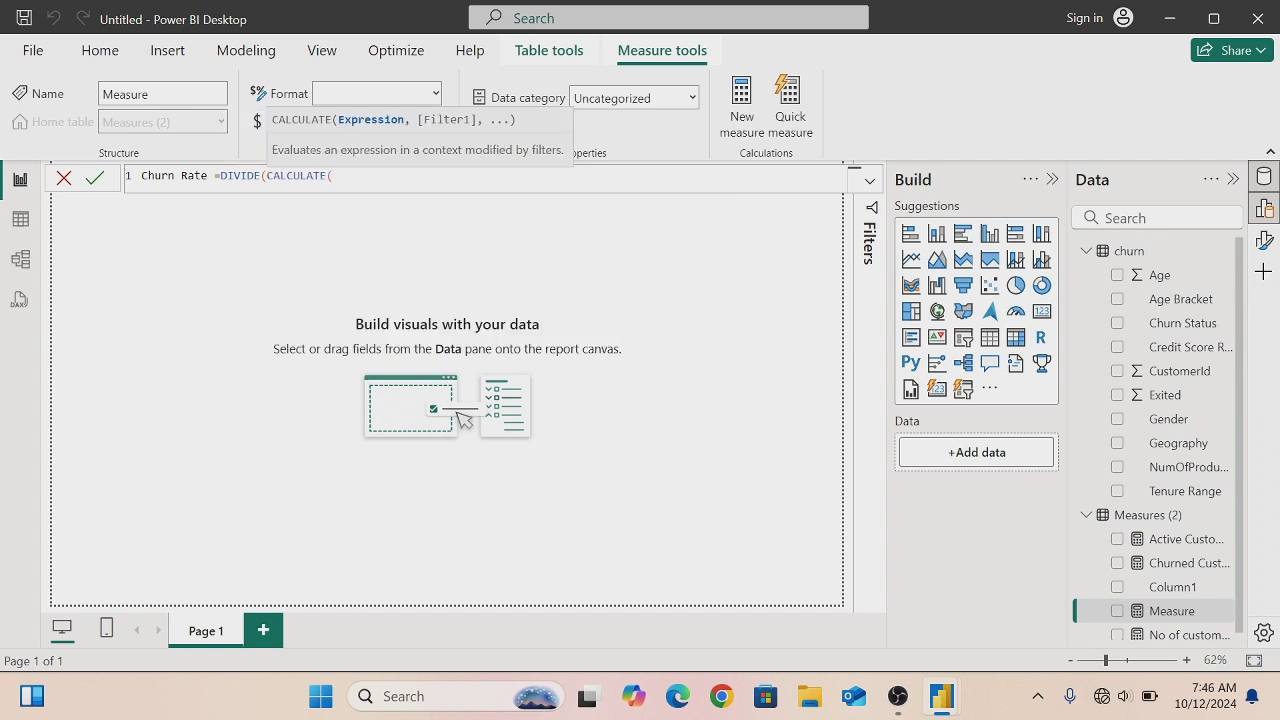
# - Enter COUNTROWS(churn) as the expression of the CALCULATE function in the Churn Rate formula
pyautogui.write('cou')
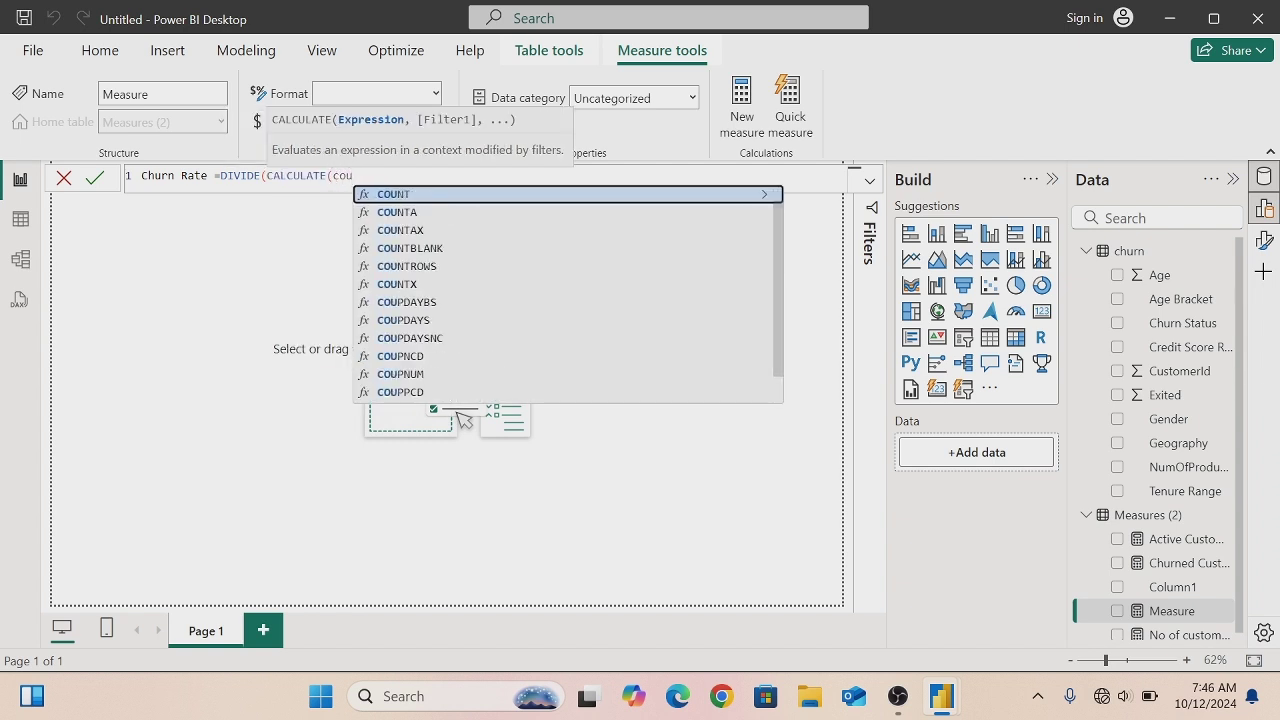
pyautogui.write('ny')
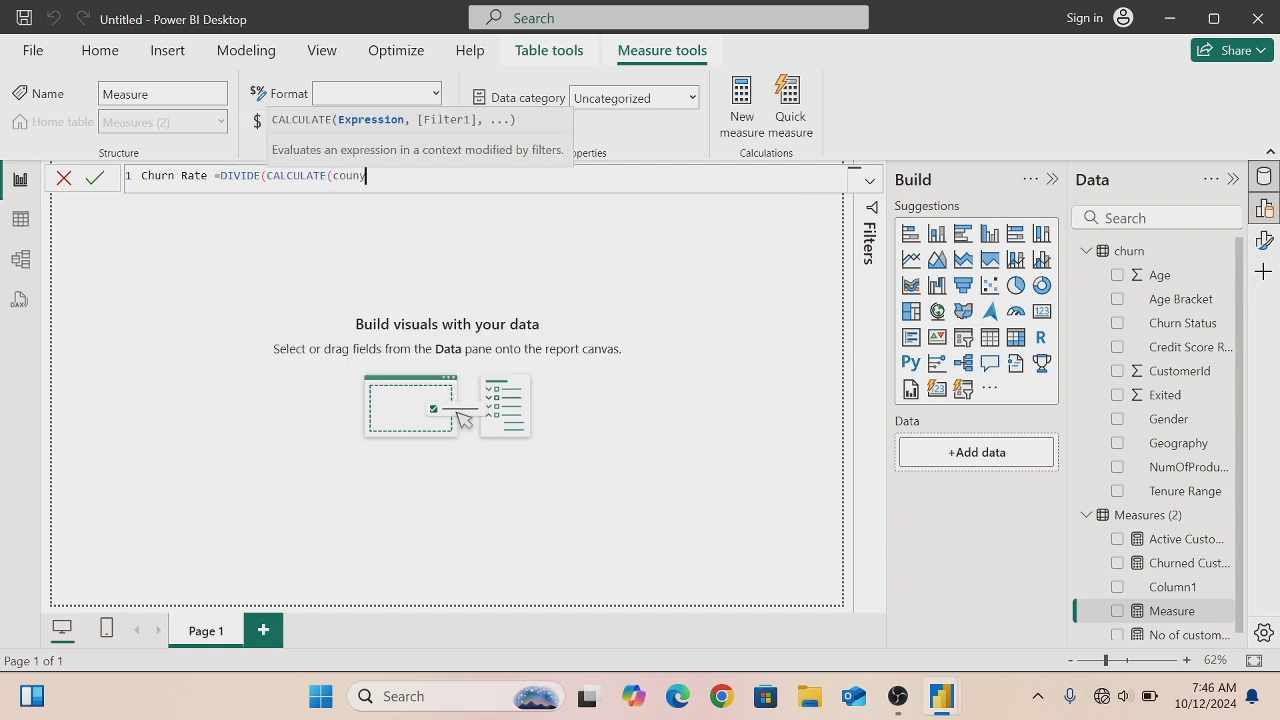
pyautogui.press('BackSpace')
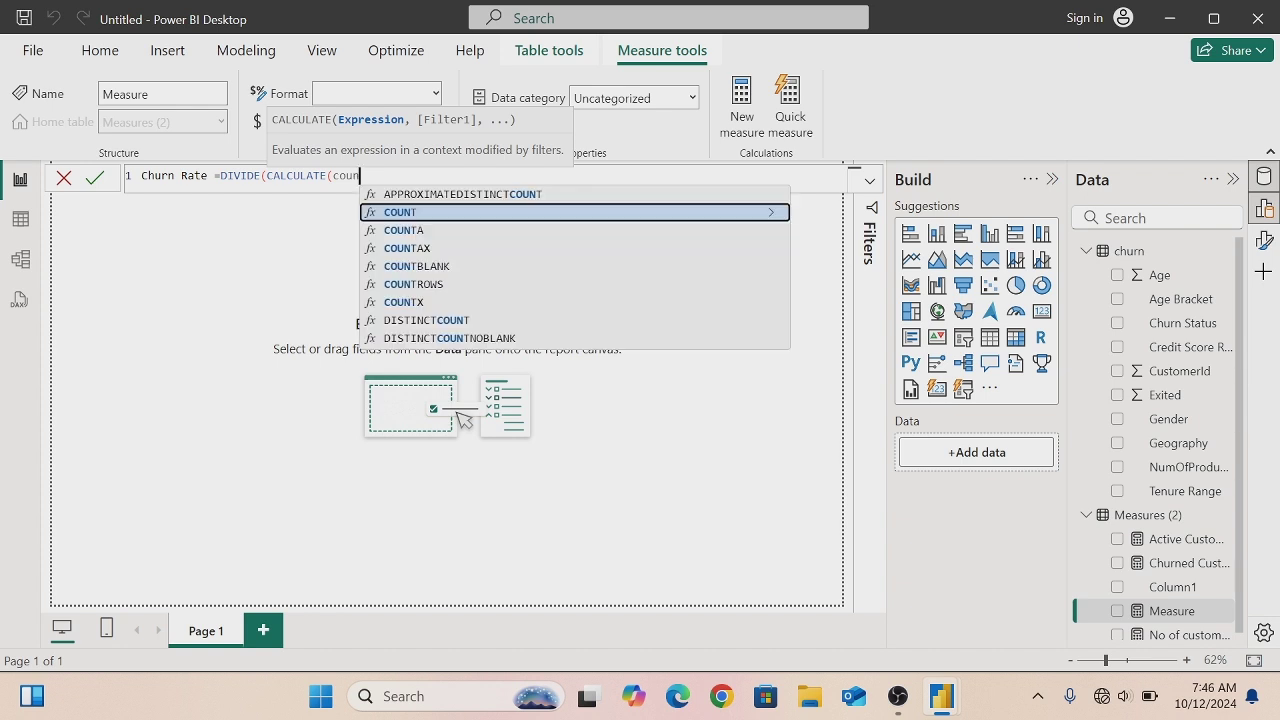
pyautogui.press('Down')
pyautogui.press('Down')
pyautogui.press('Down')
pyautogui.press('Down')
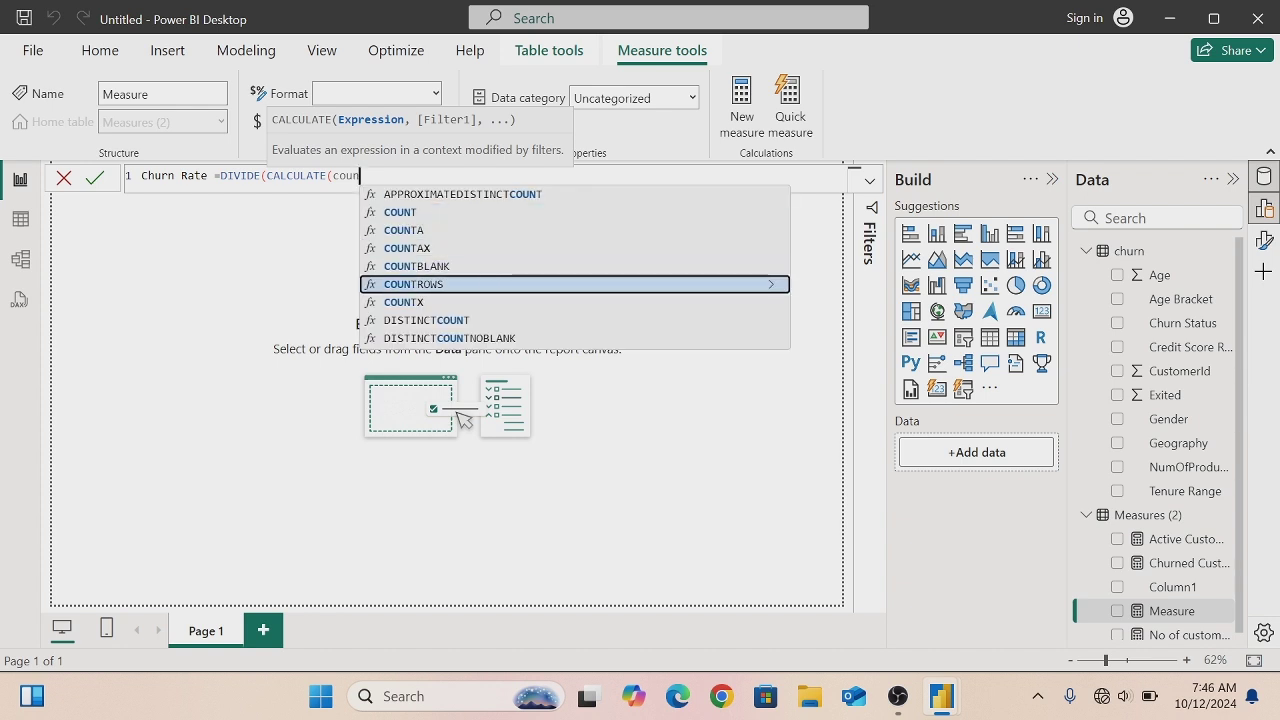
pyautogui.press('Tab')
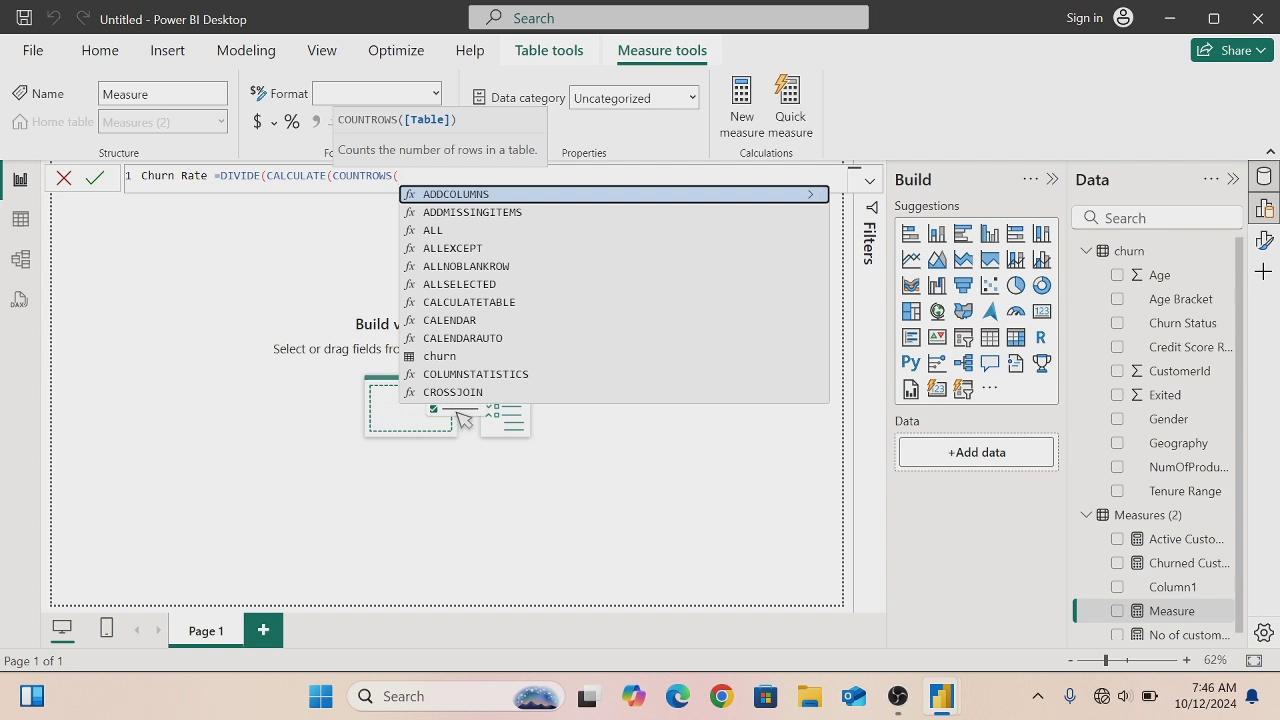
pyautogui.press('Down')
pyautogui.press('Down')
pyautogui.press('Down')
pyautogui.press('Down')
pyautogui.press('Down')
pyautogui.press('Down')
pyautogui.press('Down')
pyautogui.press('Down')
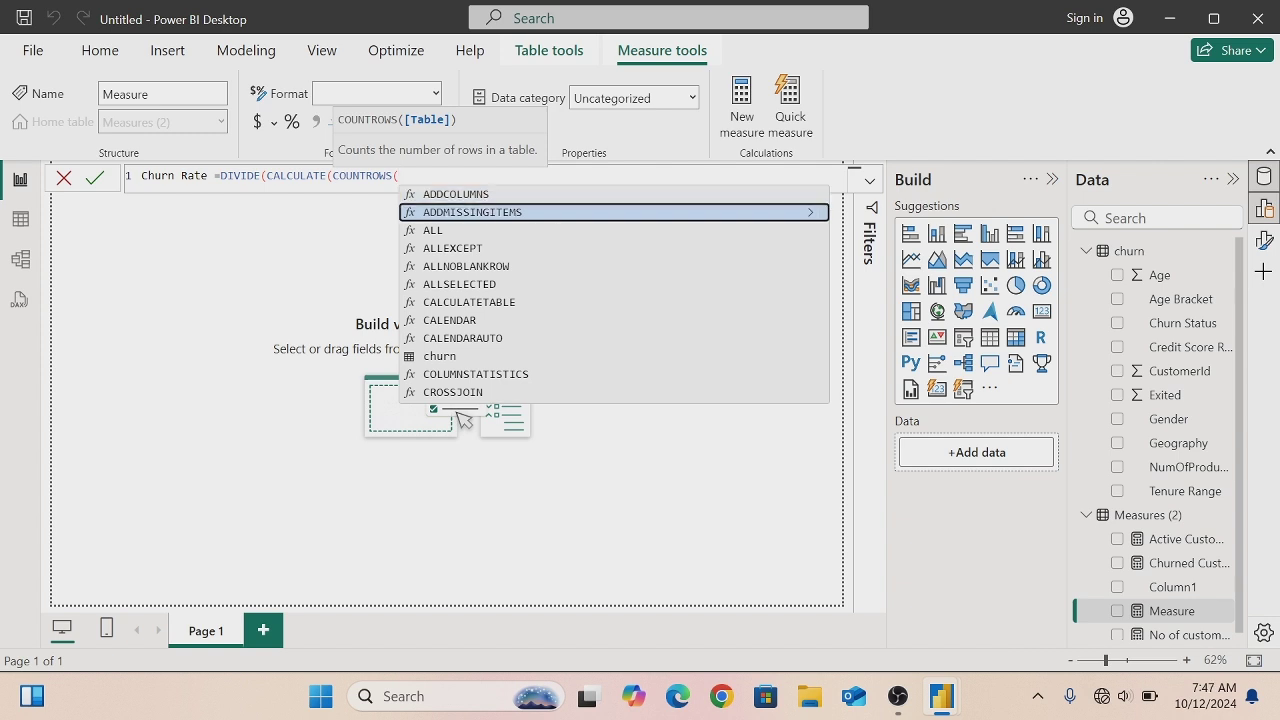
pyautogui.press('Down')
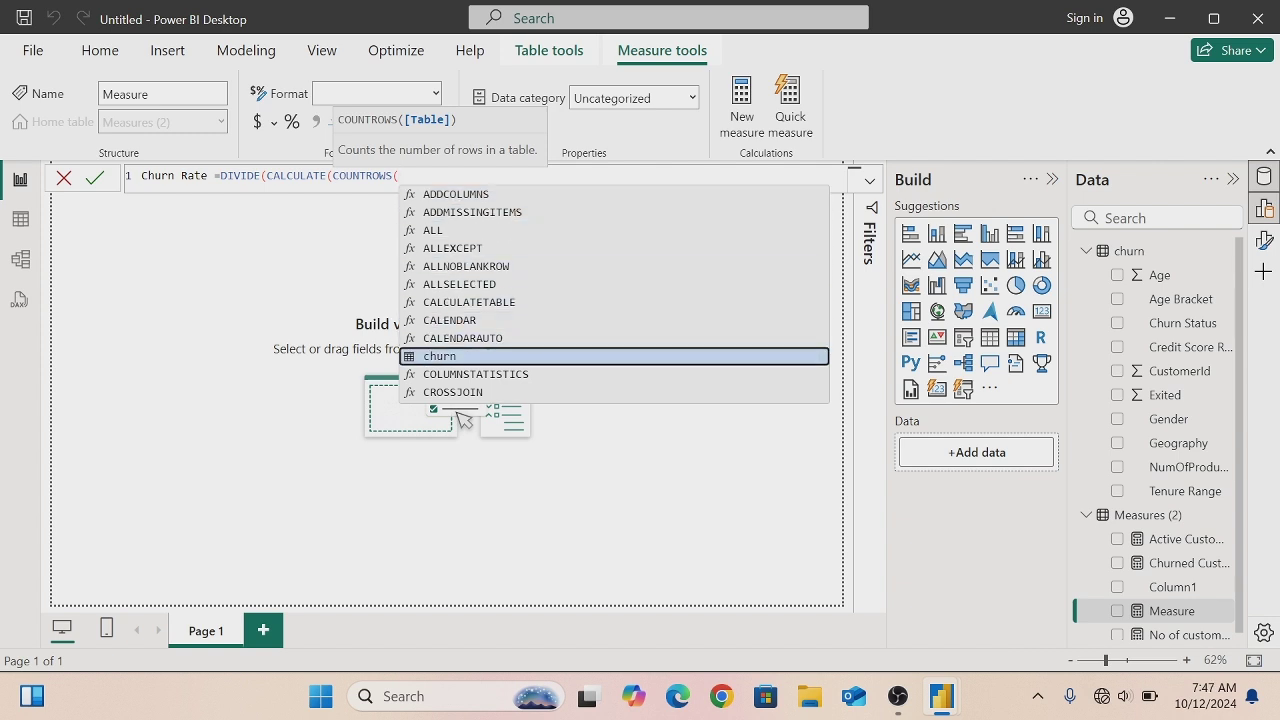
pyautogui.press('Tab')
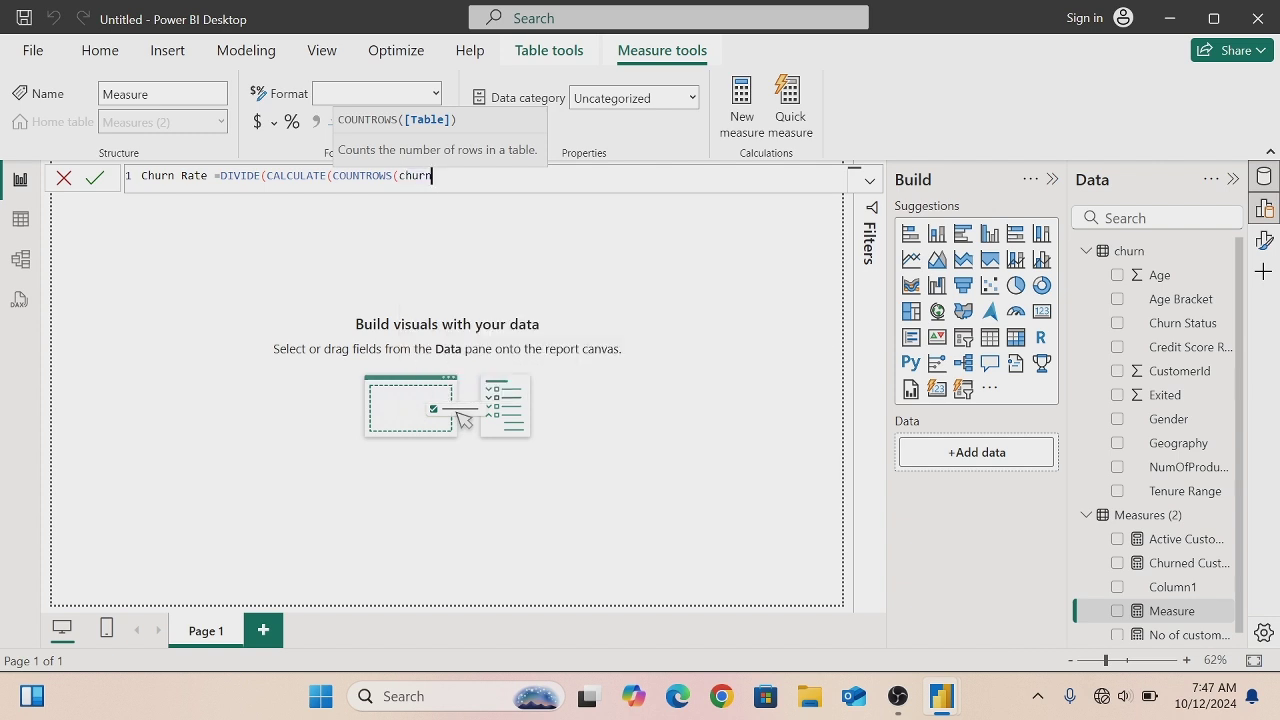
pyautogui.write('),')
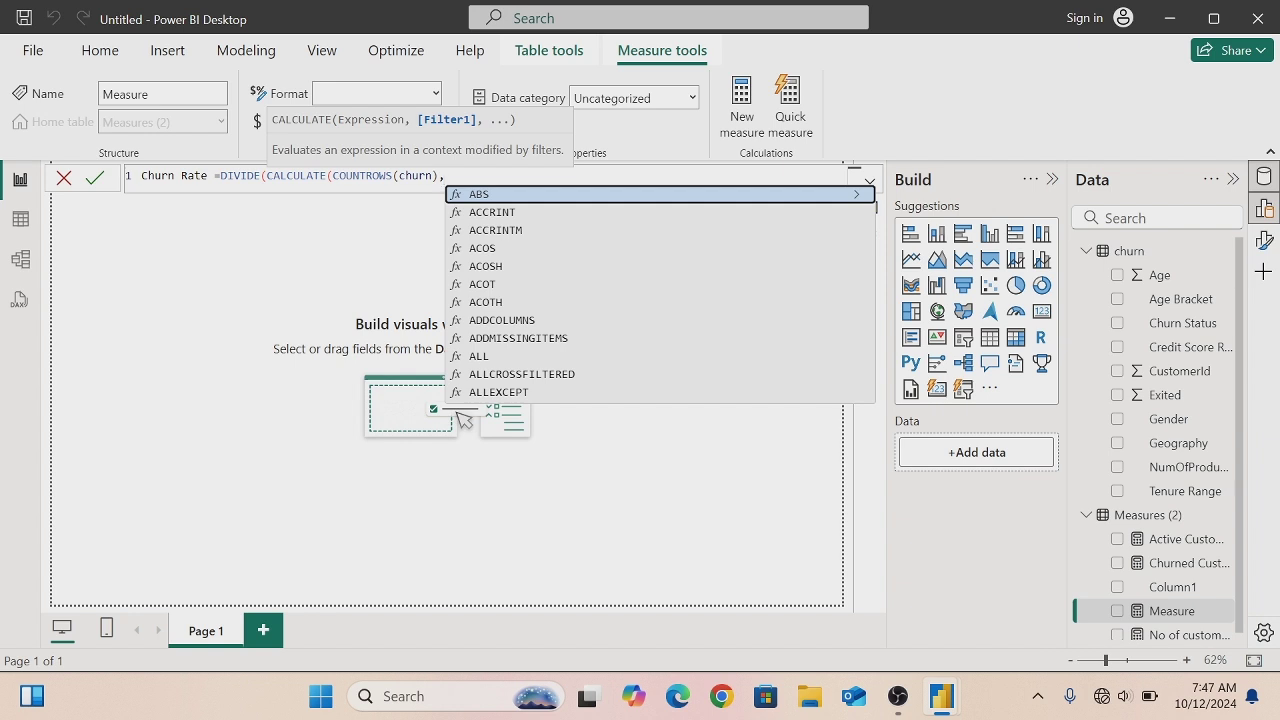
# - Add churn[Exited]=1 as the CALCULATE filter and close the numerator of the Churn Rate formula
pyautogui.write('ch')
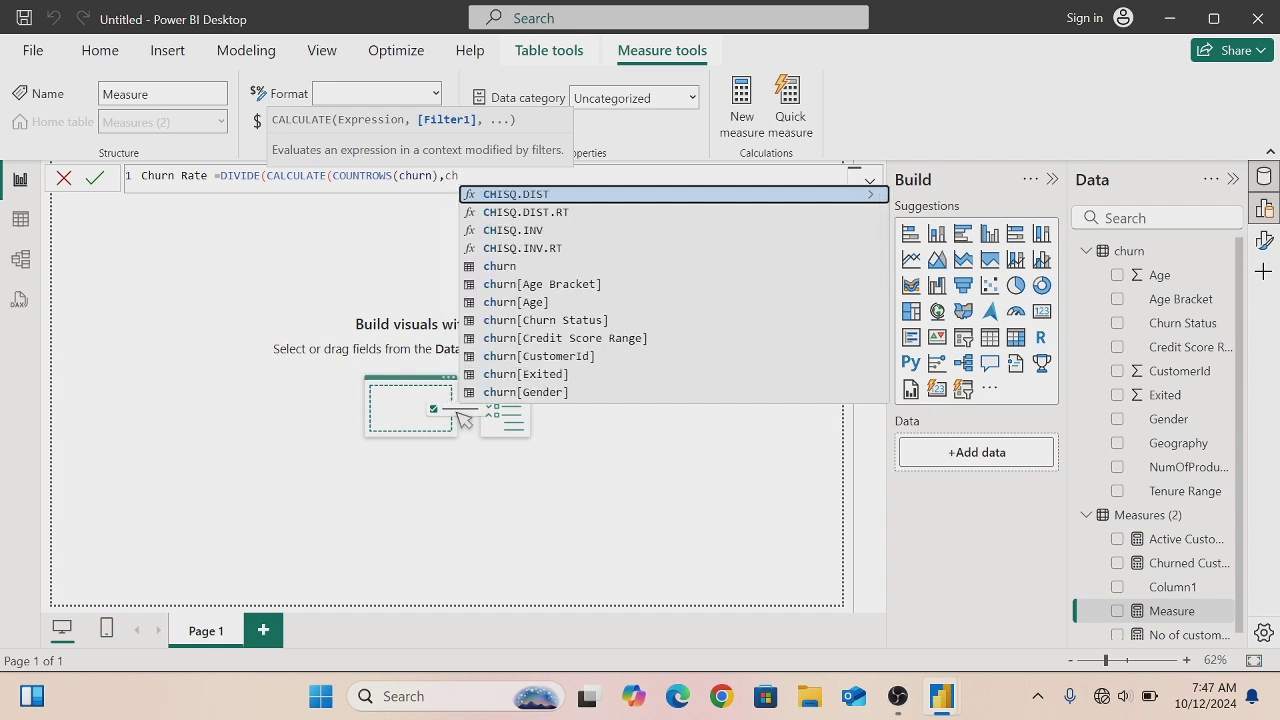
pyautogui.press('Down')
pyautogui.press('Down')
pyautogui.press('Down')
pyautogui.press('Down')
pyautogui.press('Down')
pyautogui.press('Down')
pyautogui.press('Down')
pyautogui.press('Down')
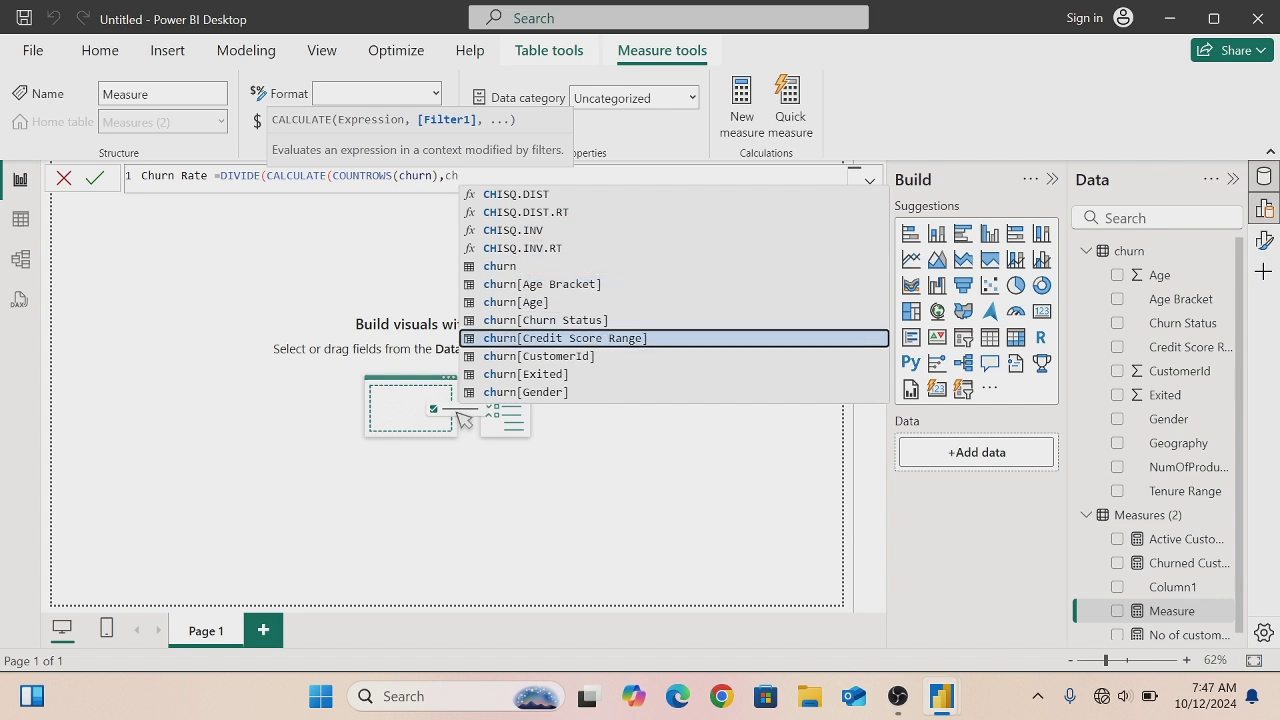
pyautogui.press('Down')
pyautogui.press('Down')
pyautogui.press('Tab')
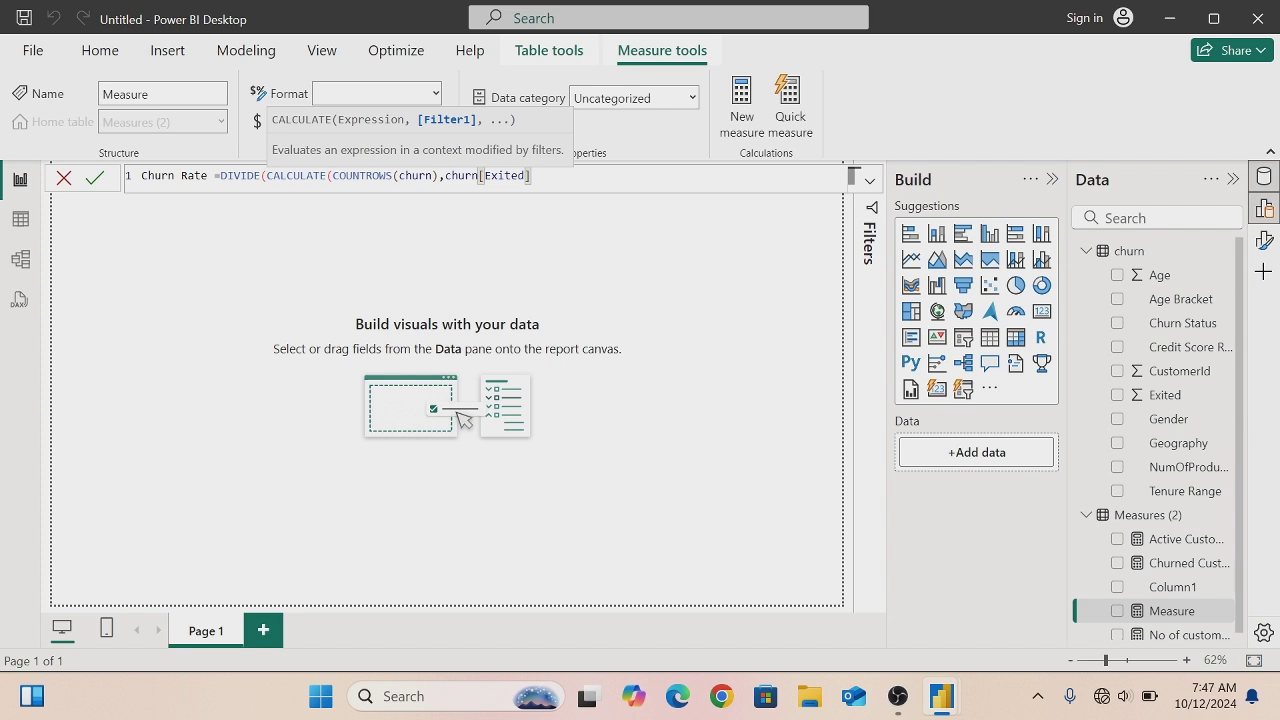
pyautogui.write('=1),')
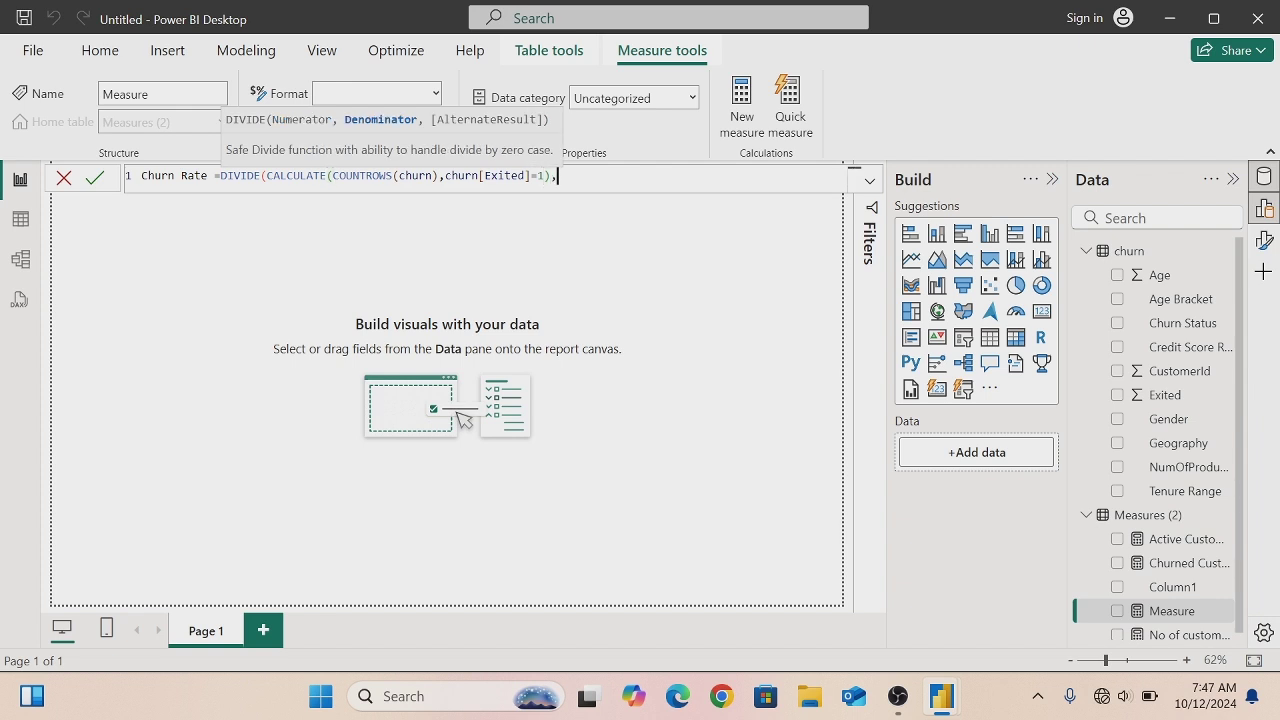
# - Enter COUNTROWS(churn) as the denominator of the DIVIDE function
pyautogui.write('cou')
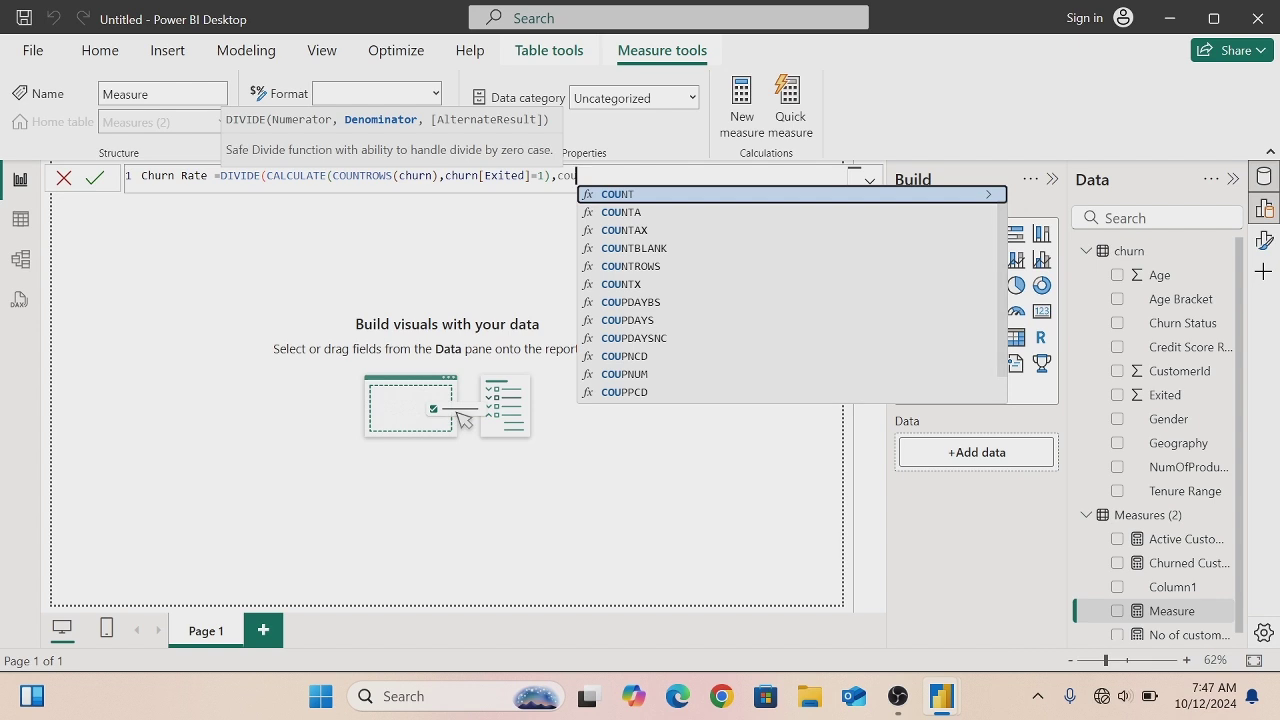
pyautogui.write('nt')
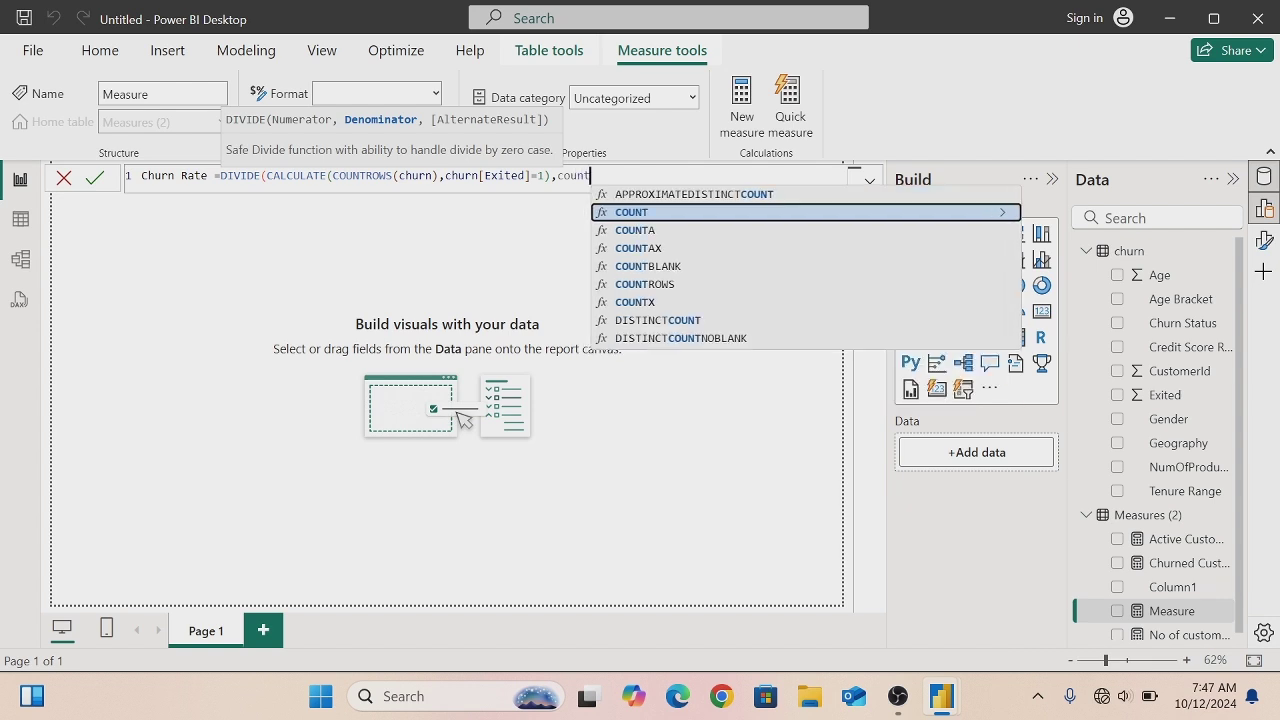
pyautogui.press('Down')
pyautogui.press('Down')
pyautogui.press('Down')
pyautogui.press('Down')
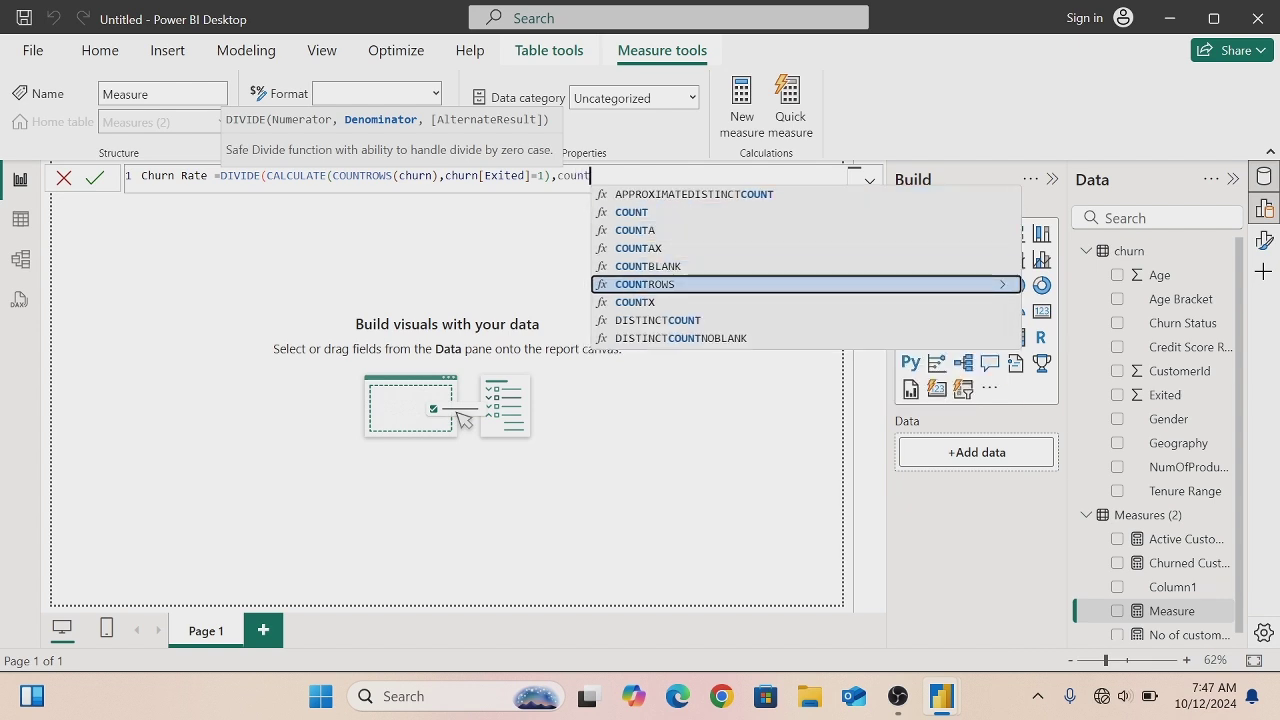
pyautogui.press('Tab')
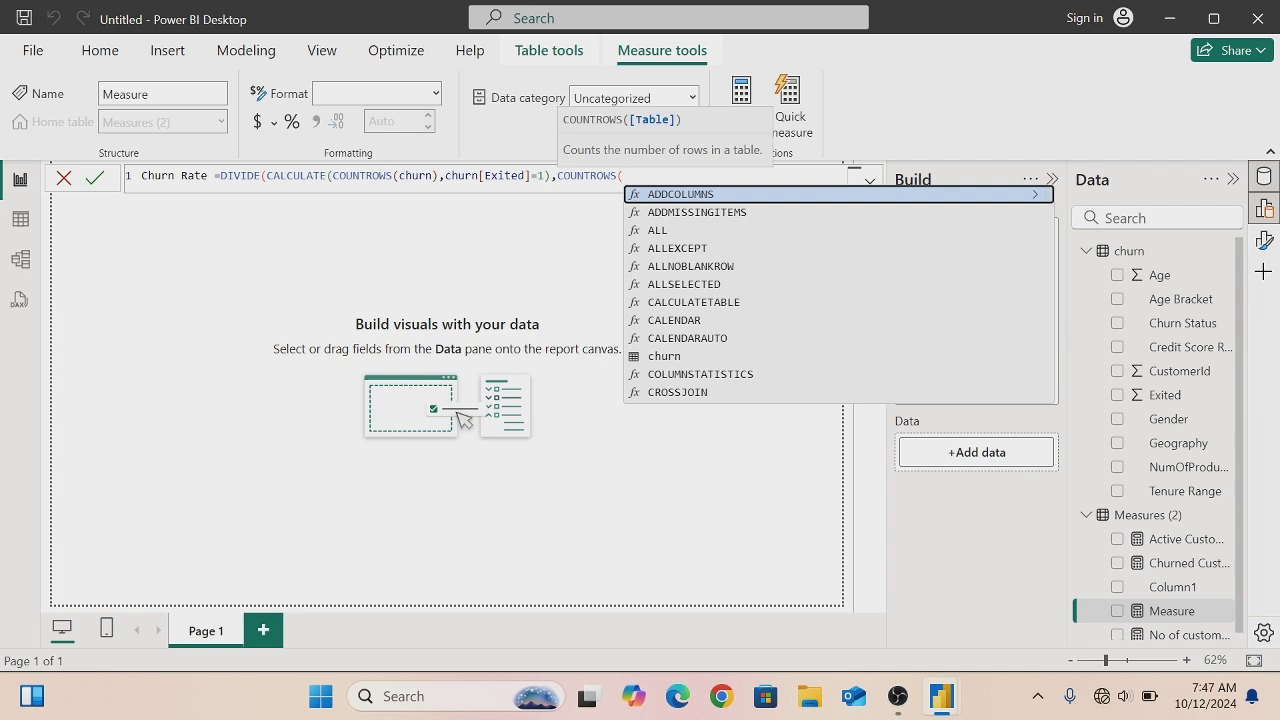
pyautogui.write('ch')
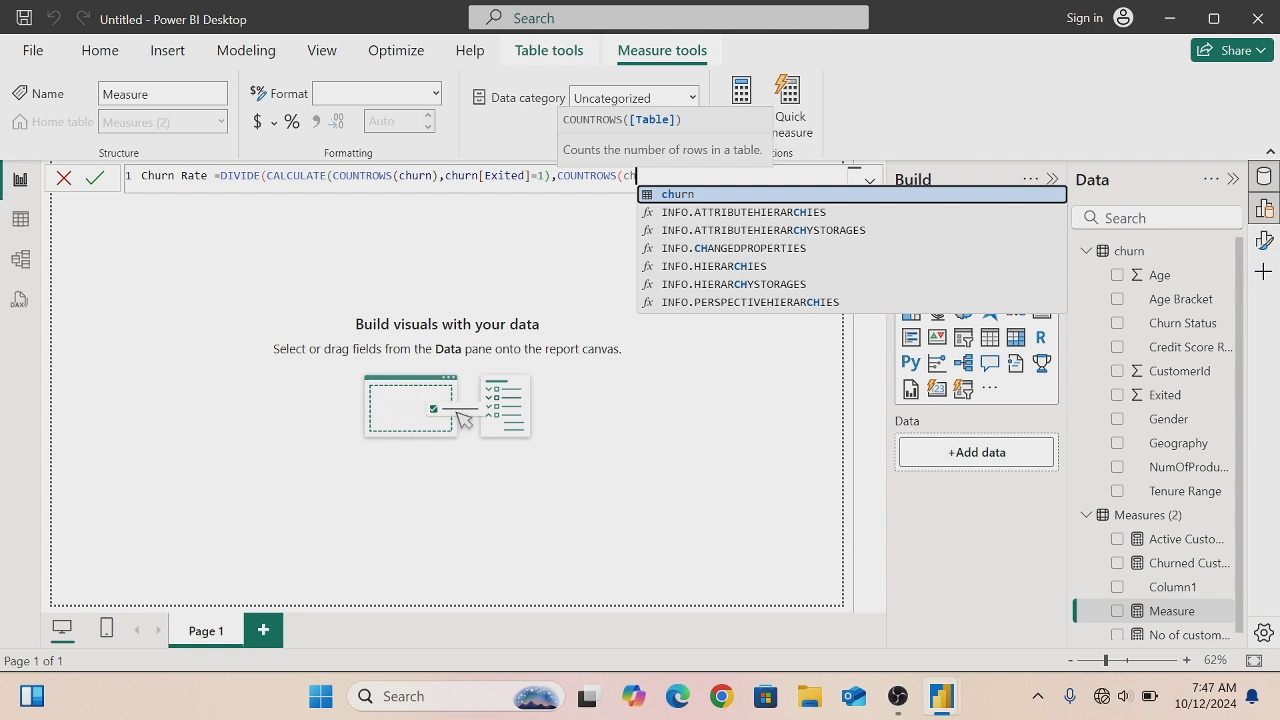
pyautogui.press('Tab')
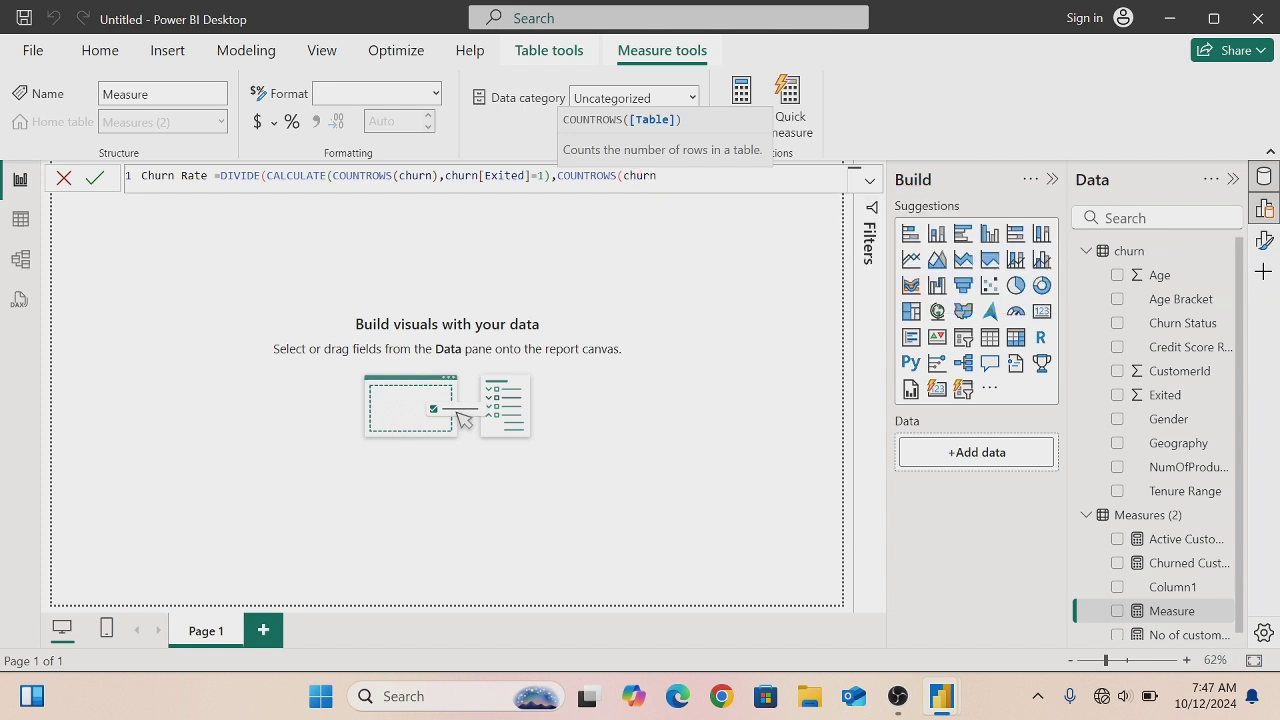
pyautogui.write(')')
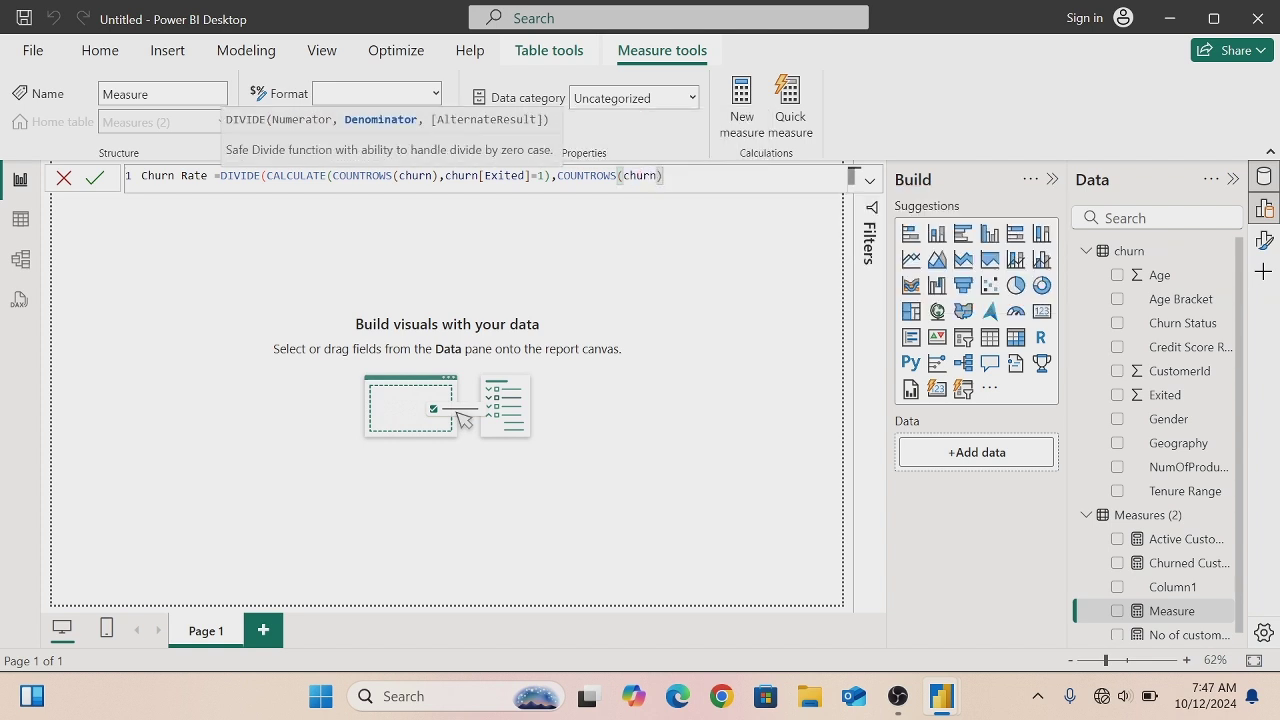
# - Set the DIVIDE alternate result to 0, close the formula and commit the Churn Rate measure
pyautogui.write(',')
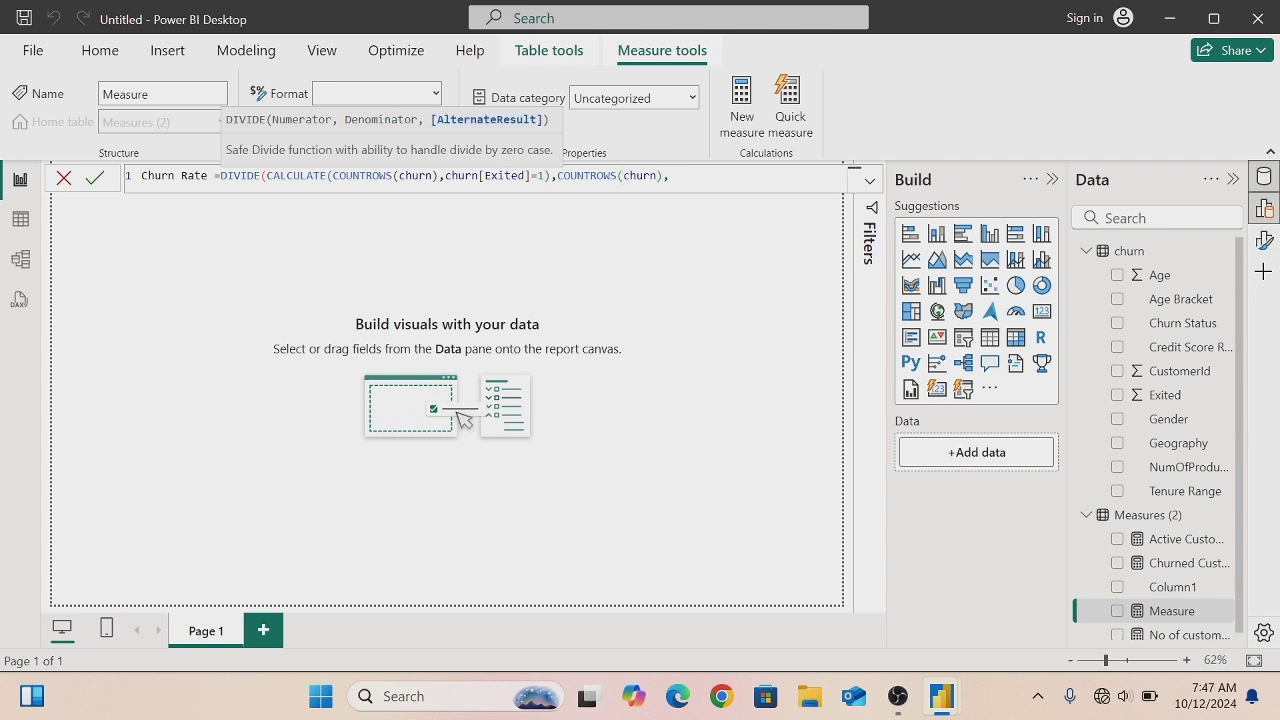
pyautogui.write('0)')
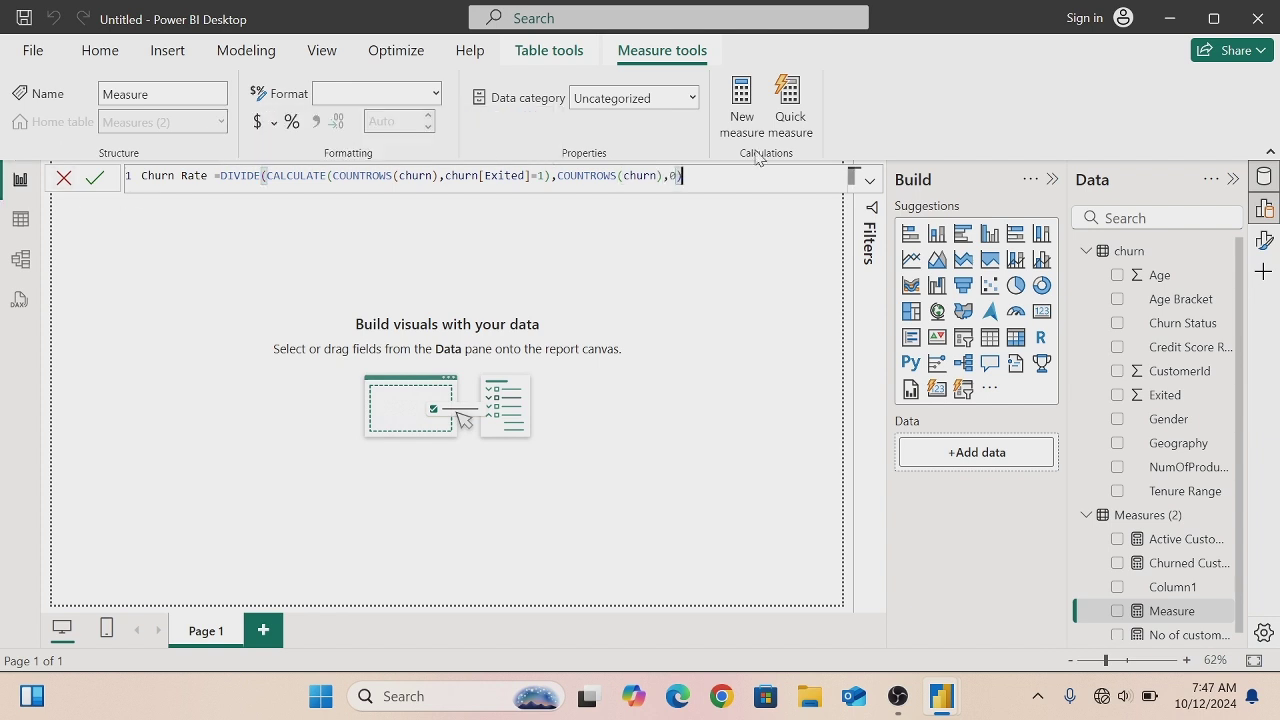
pyautogui.click(96, 180)
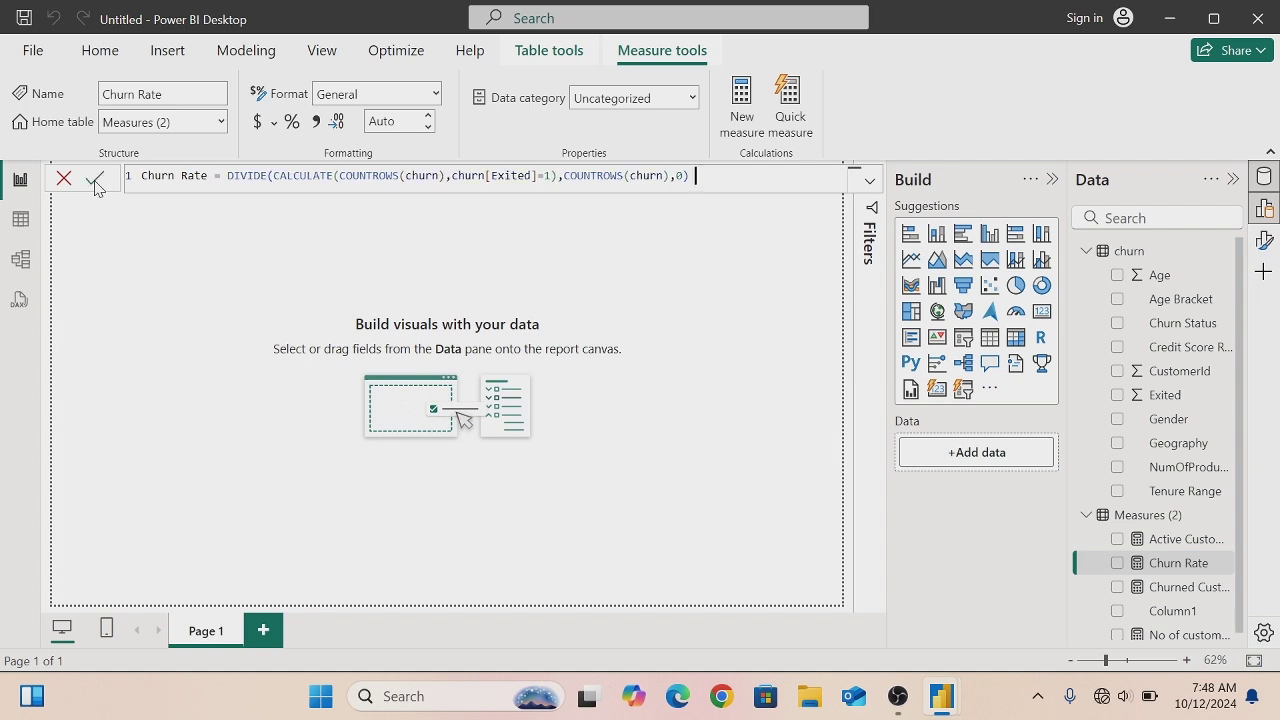
# - Create a new measure in the Measures (2) table and name it Average Age
pyautogui.click(1148, 615)
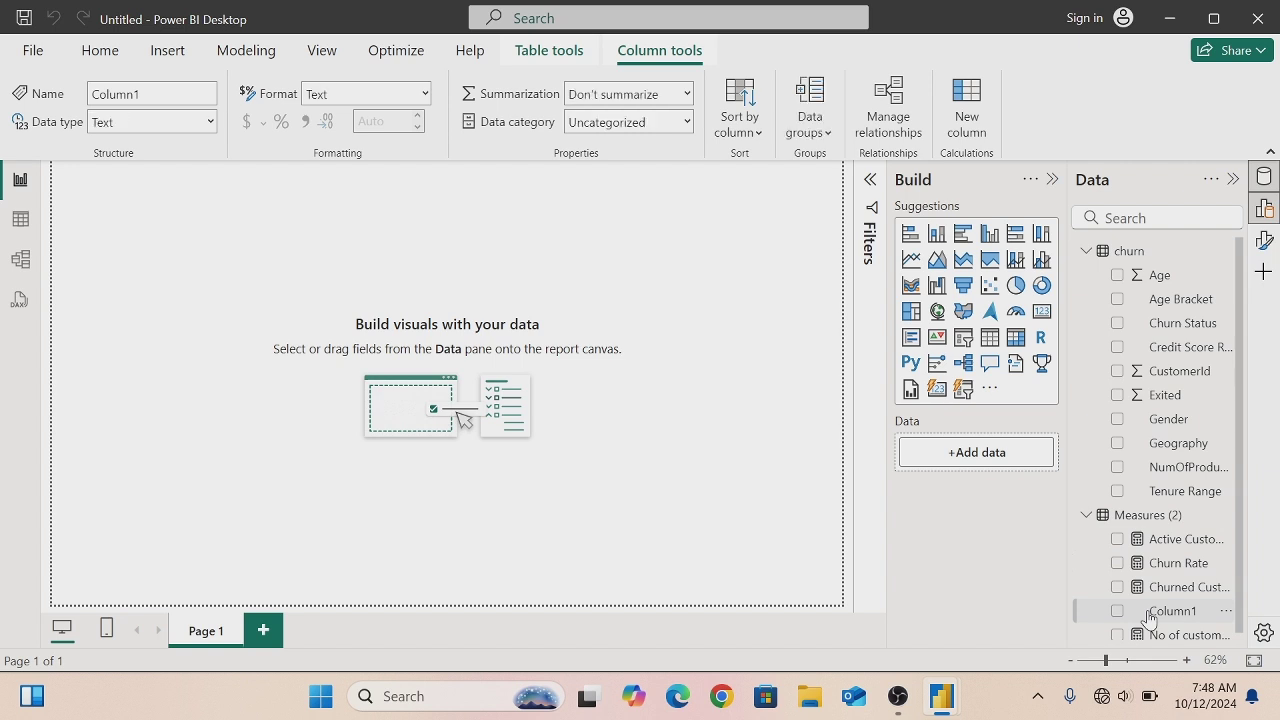
pyautogui.rightClick(1090, 521)
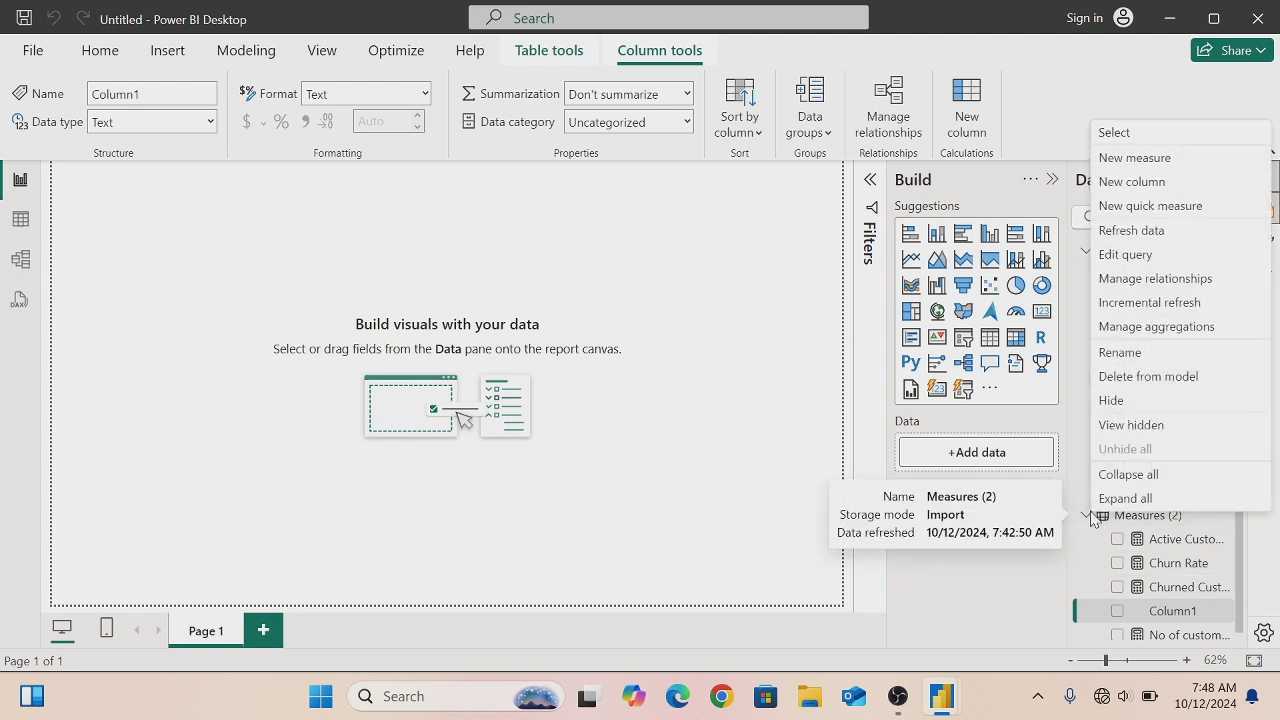
pyautogui.click(1130, 168)
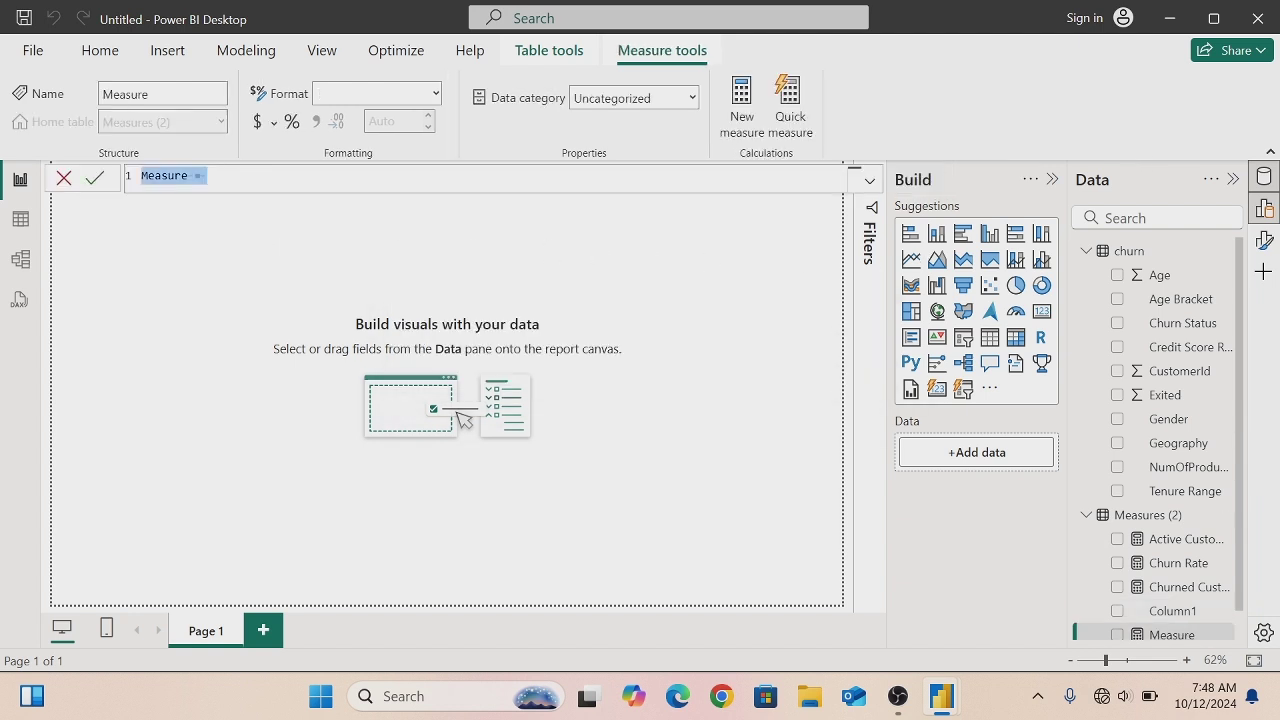
pyautogui.click(188, 176)
pyautogui.press('BackSpace')
pyautogui.press('BackSpace')
pyautogui.press('BackSpace')
pyautogui.press('BackSpace')
pyautogui.press('BackSpace')
pyautogui.press('BackSpace')
pyautogui.press('BackSpace')
pyautogui.write('Average Age =')
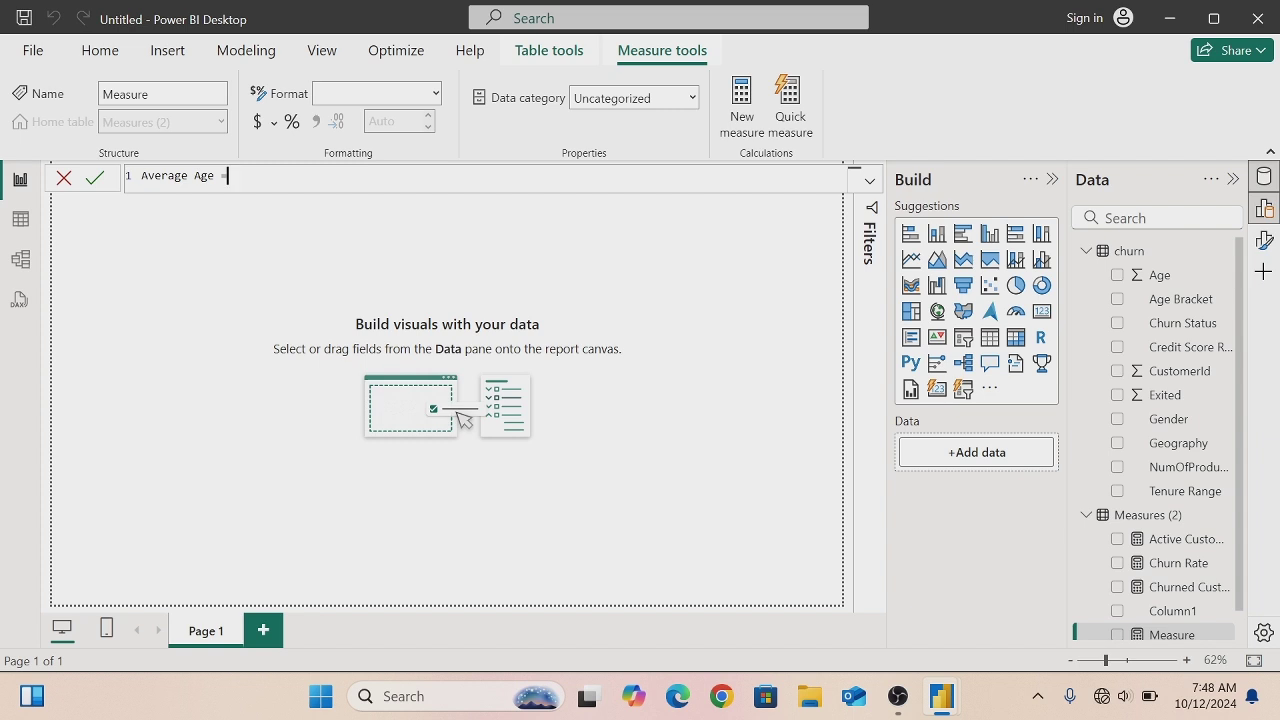
# - Define the Average Age measure as AVERAGE(churn[Age]) and commit it
pyautogui.write('AVERAGE(')
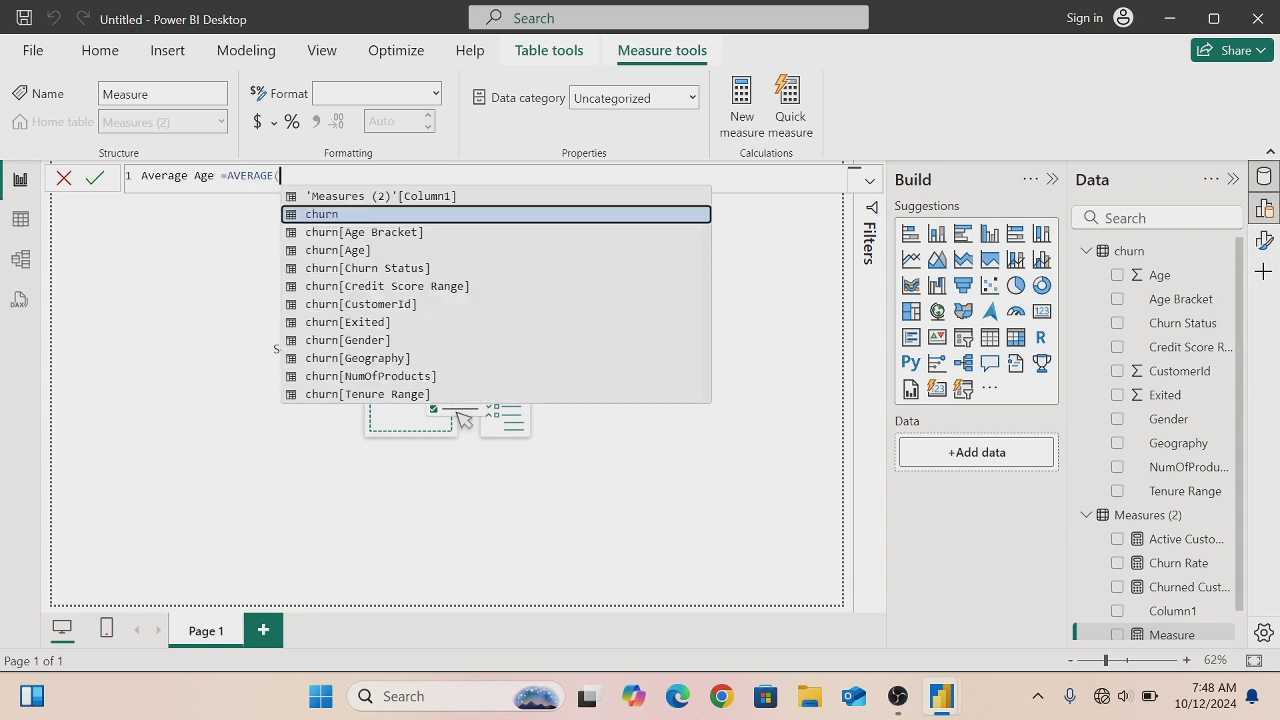
pyautogui.press('Down')
pyautogui.press('Down')
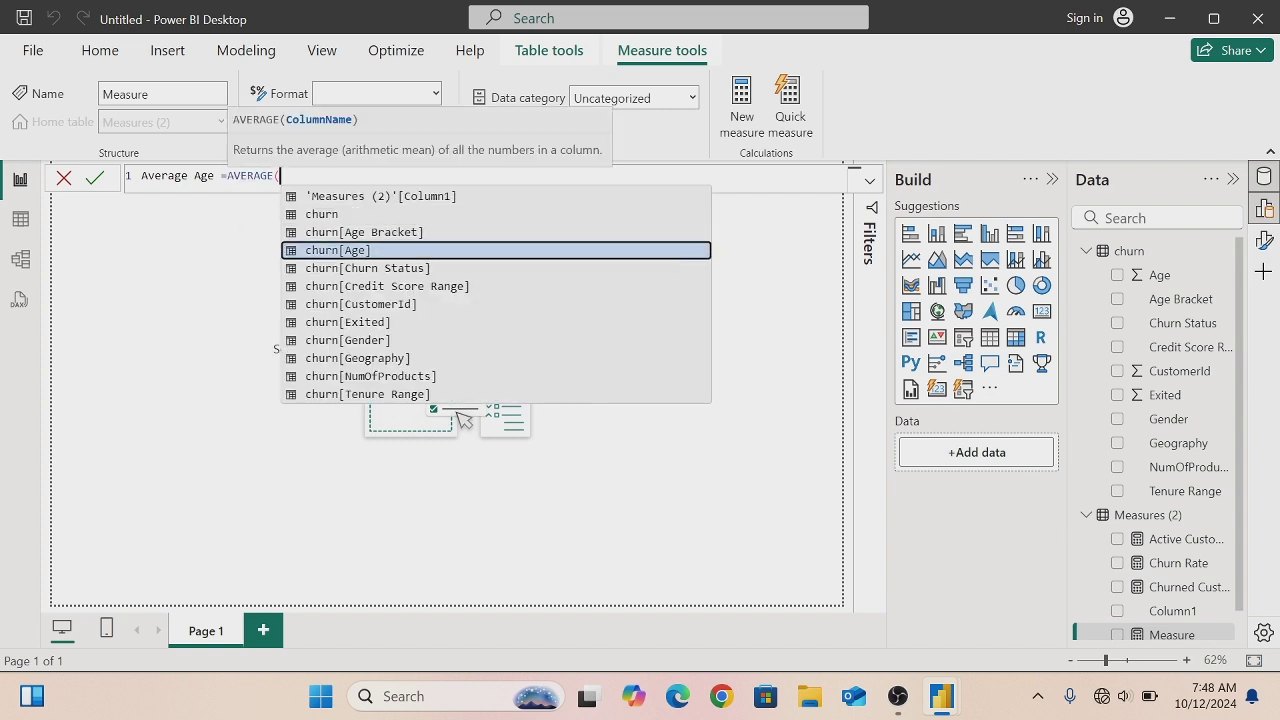
pyautogui.press('Tab')
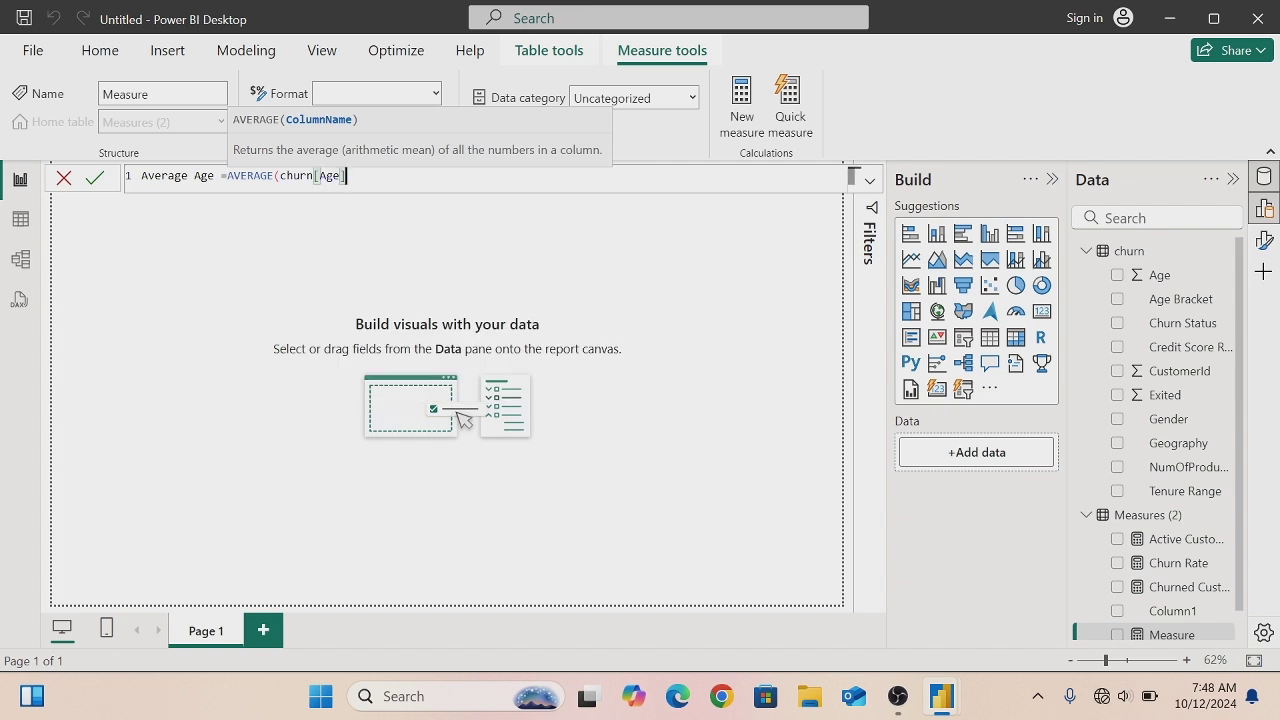
pyautogui.write(')')
pyautogui.press('Return')
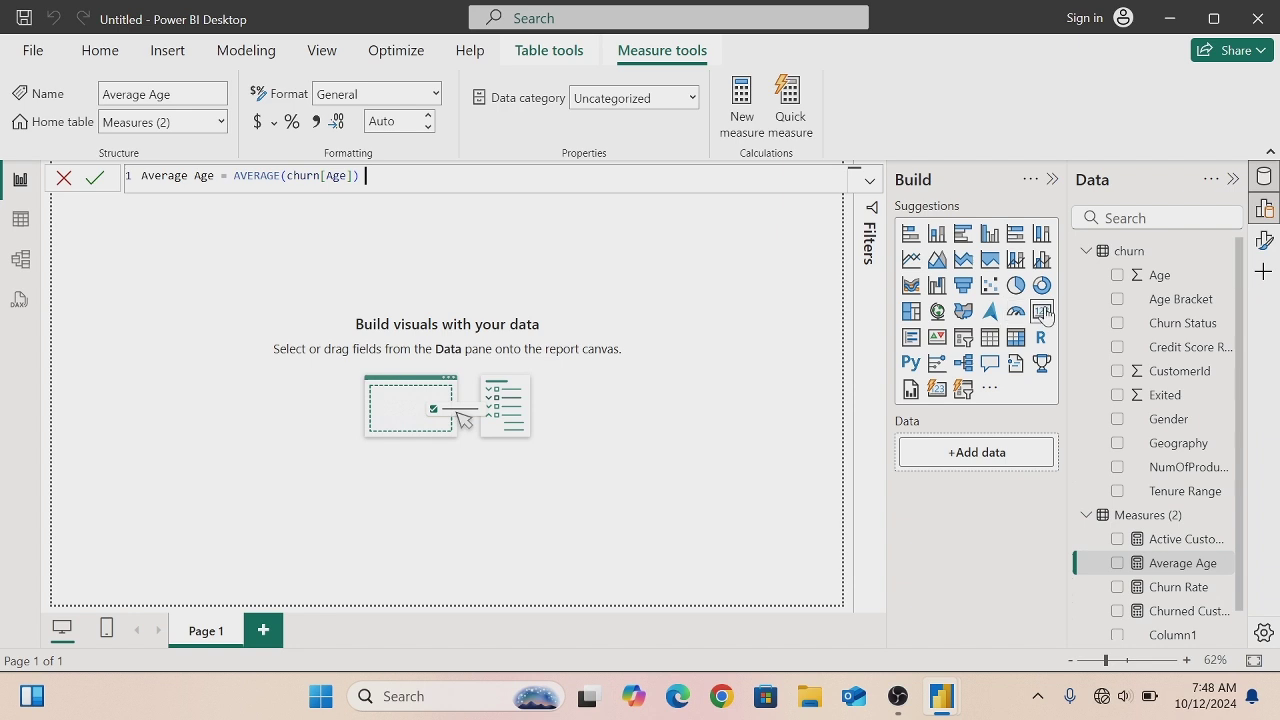
# - Insert a card visual on the report page and display the Churn Rate measure in it
pyautogui.click(697, 288)
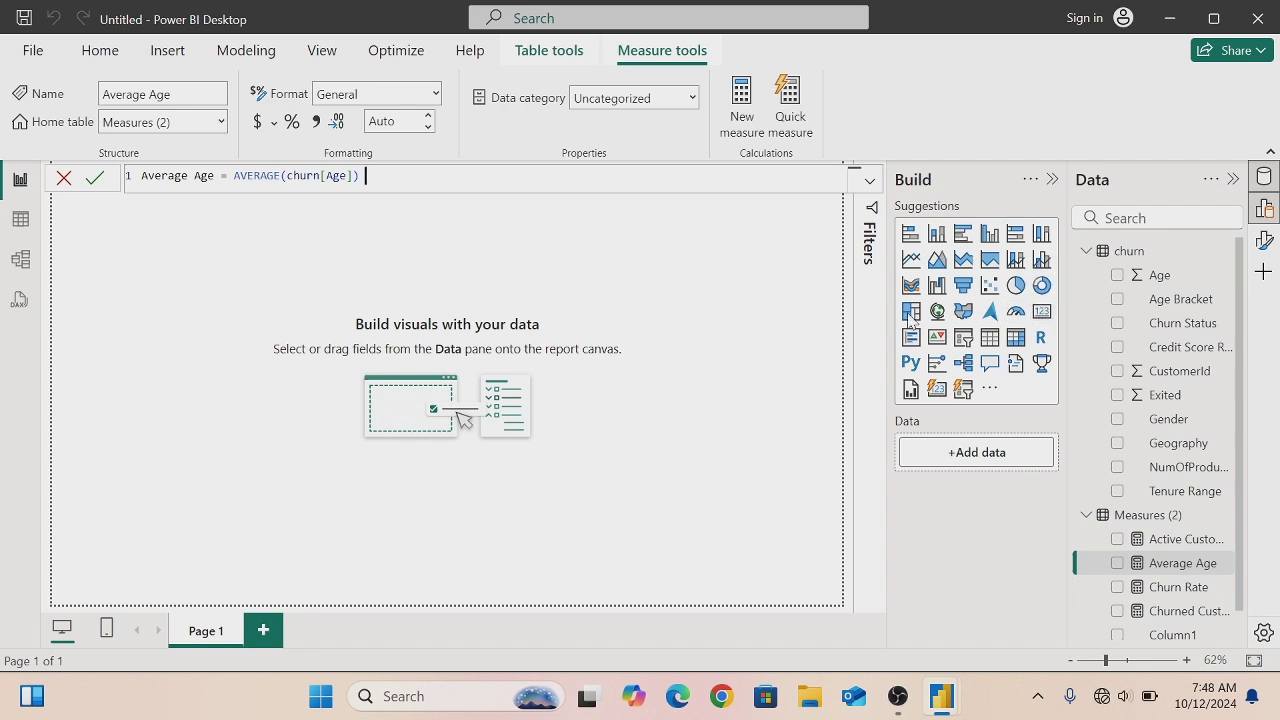
pyautogui.click(1043, 315)
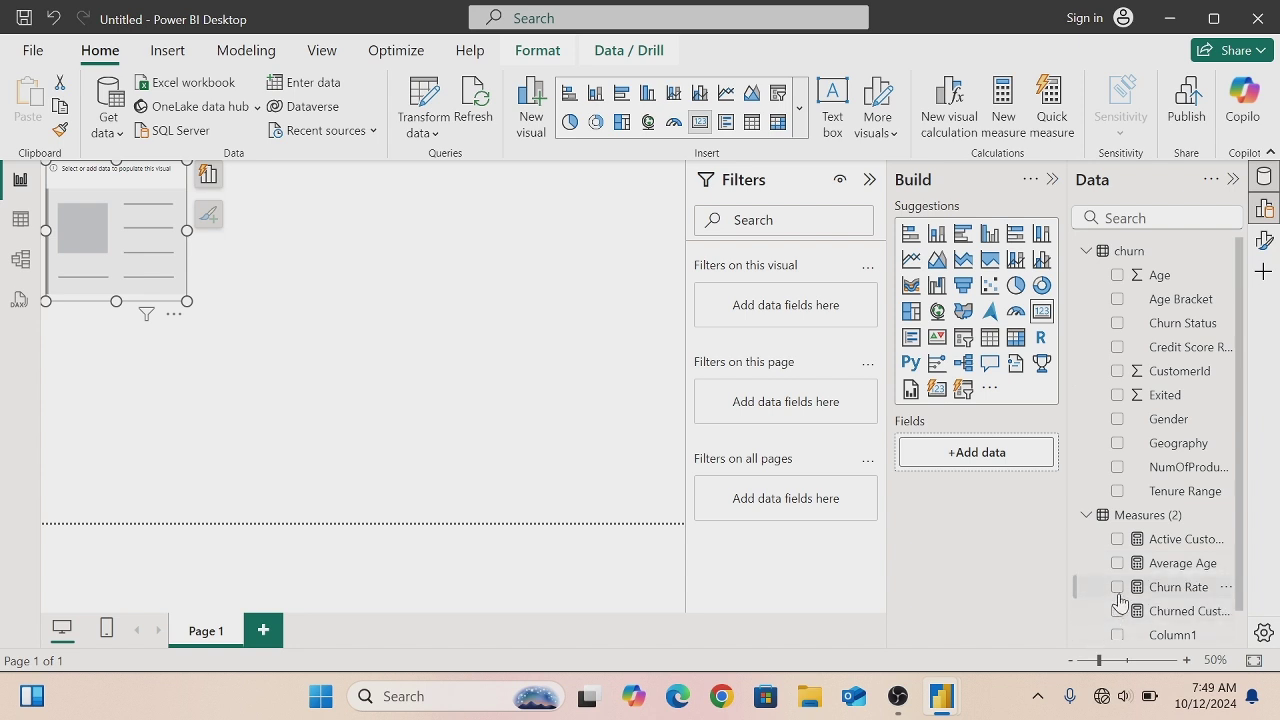
pyautogui.click(1119, 590)
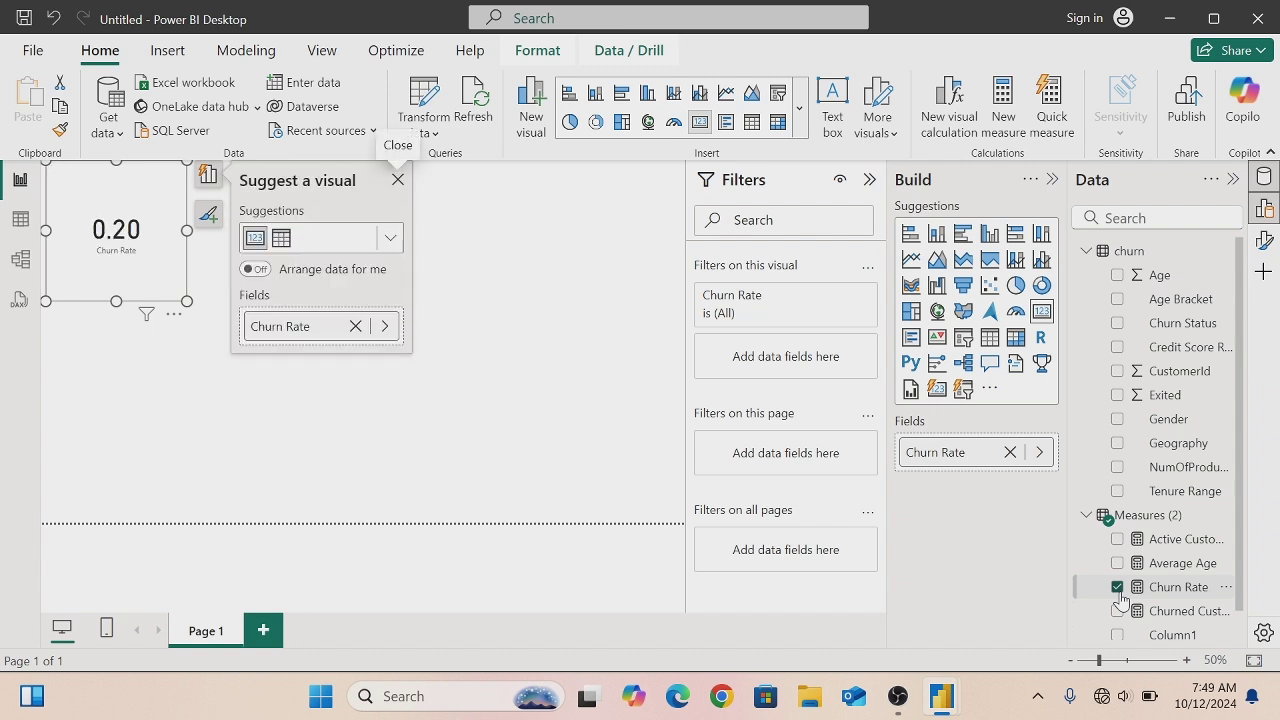
# - Format the Churn Rate measure as a percentage with 1 decimal place
pyautogui.click(1172, 596)
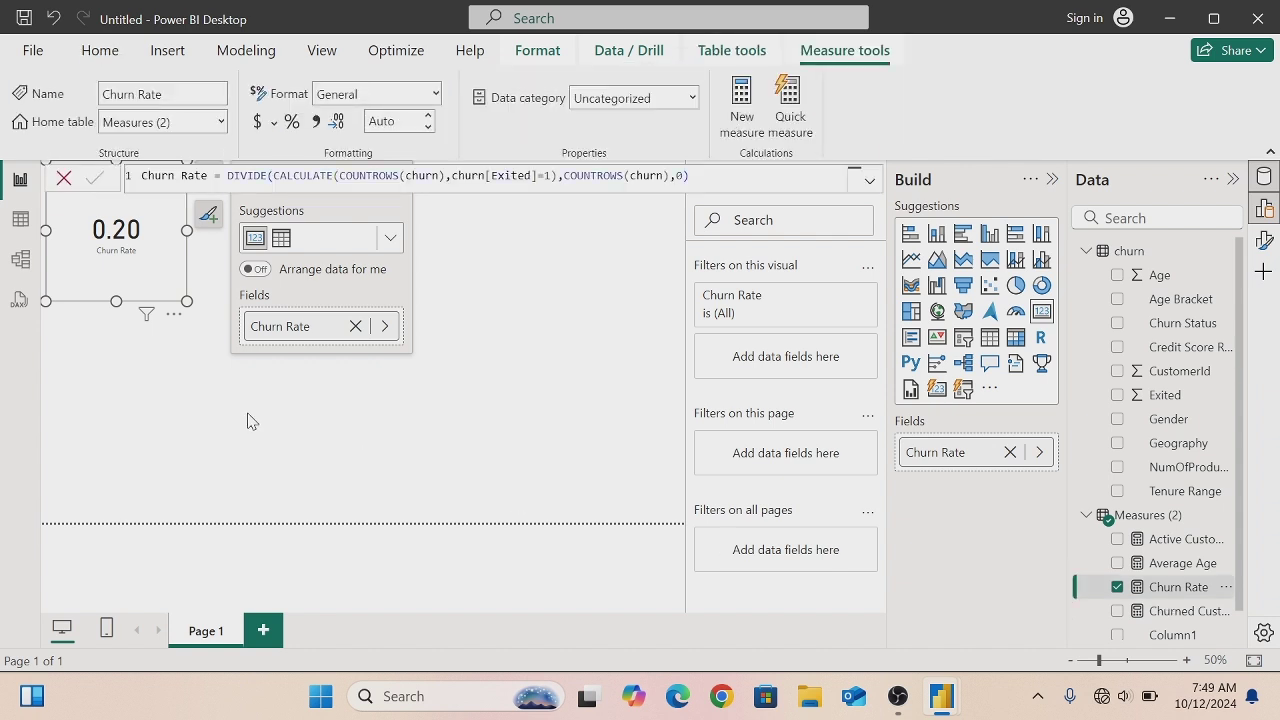
pyautogui.click(292, 122)
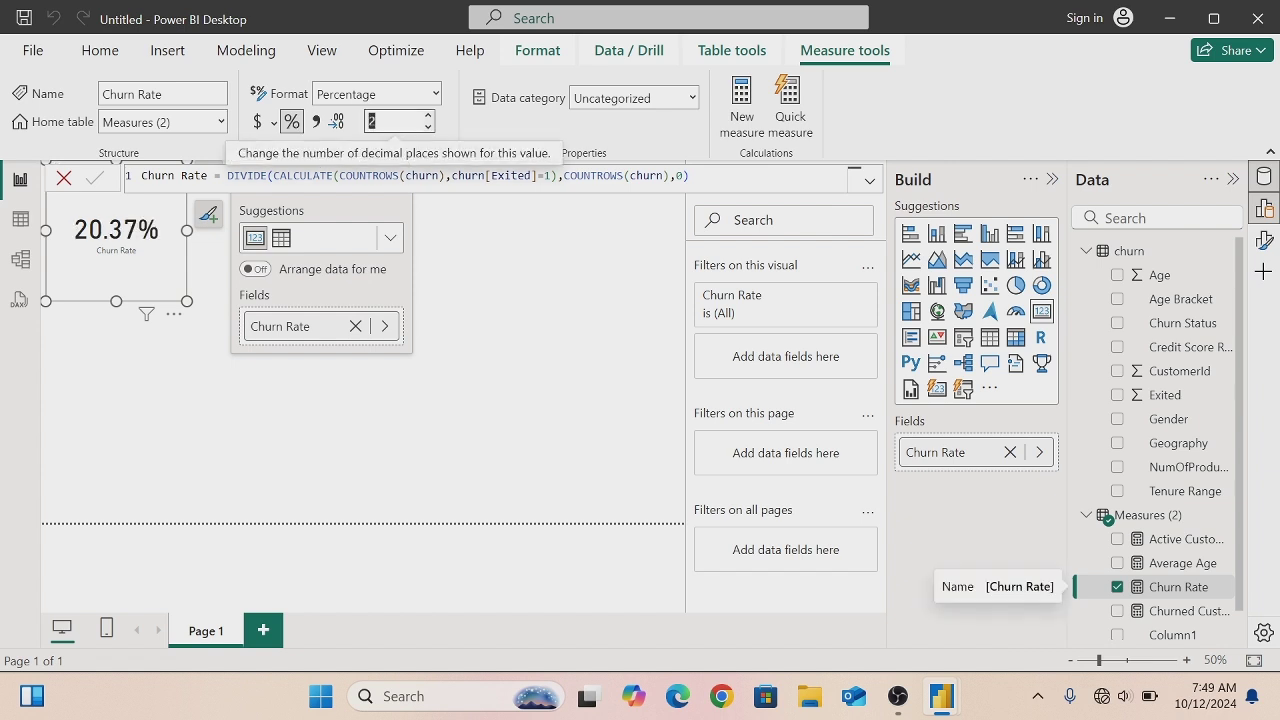
pyautogui.doubleClick(369, 121)
pyautogui.press('BackSpace')
pyautogui.write('1')
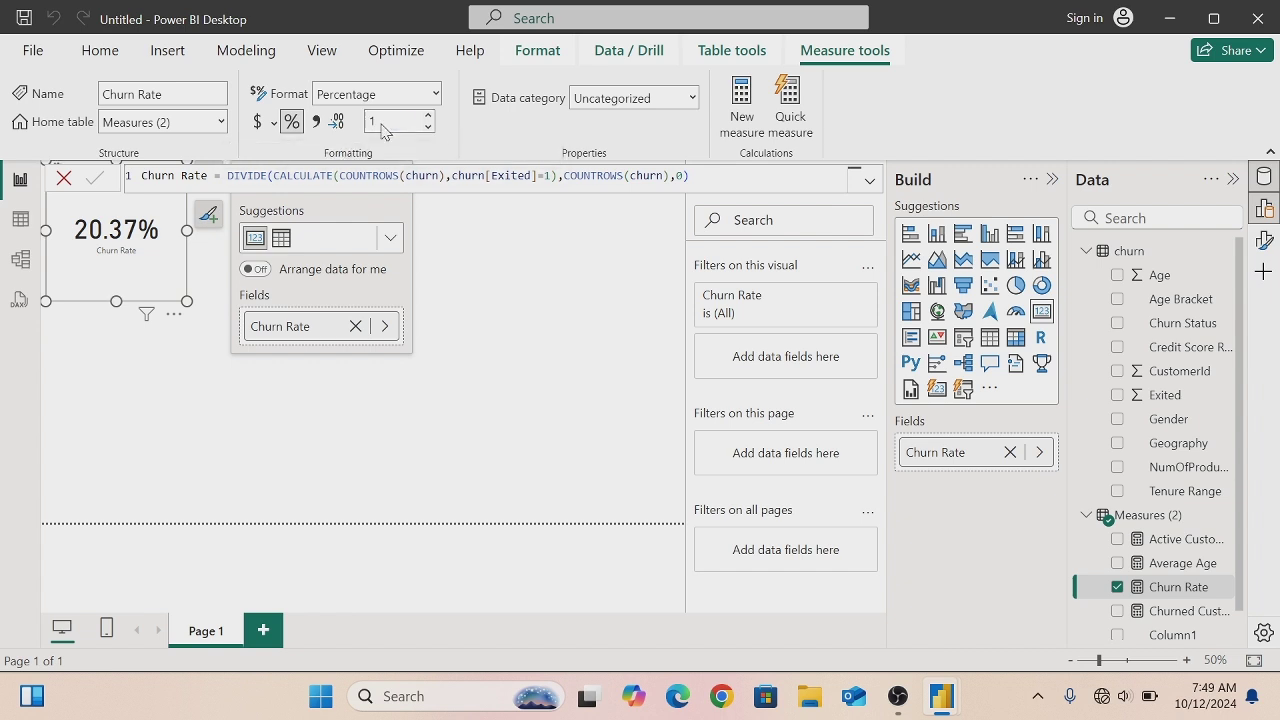
pyautogui.press('Return')
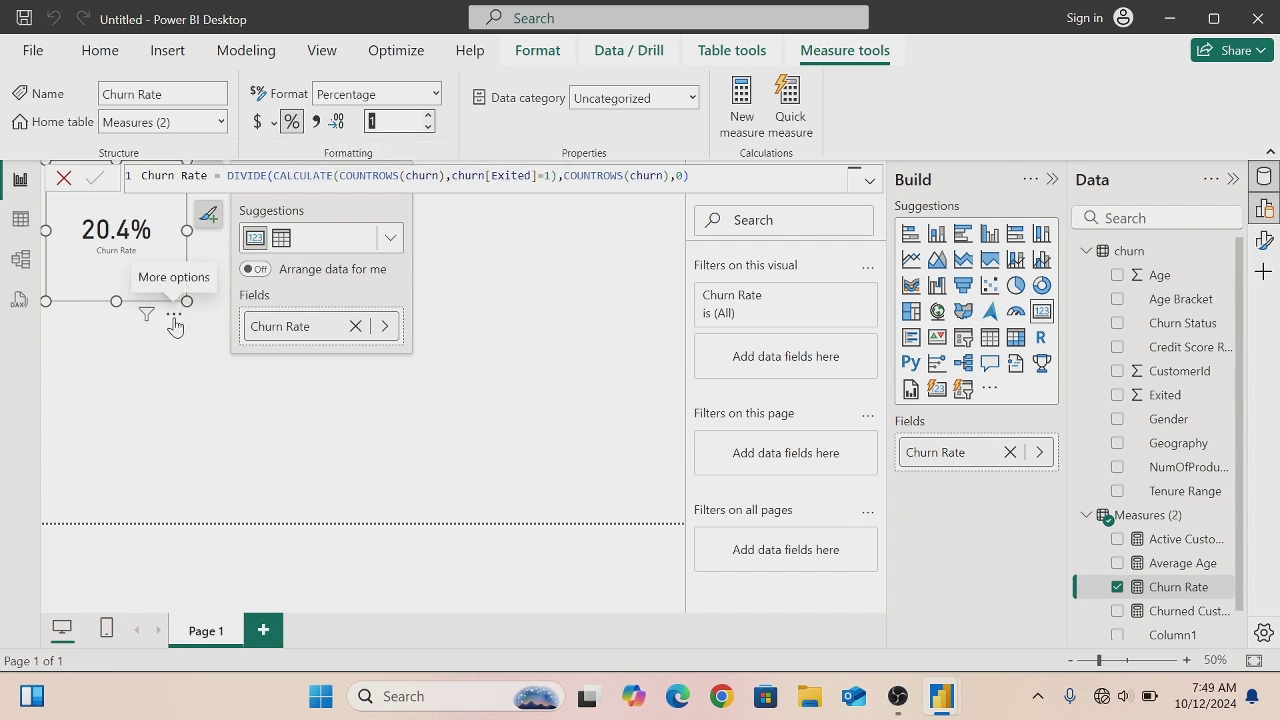
# - Move the card toward the middle of the page and replace its Churn Rate field with Average Age
pyautogui.moveTo(163, 303); pyautogui.dragTo(340, 437)
pyautogui.click(1119, 597)
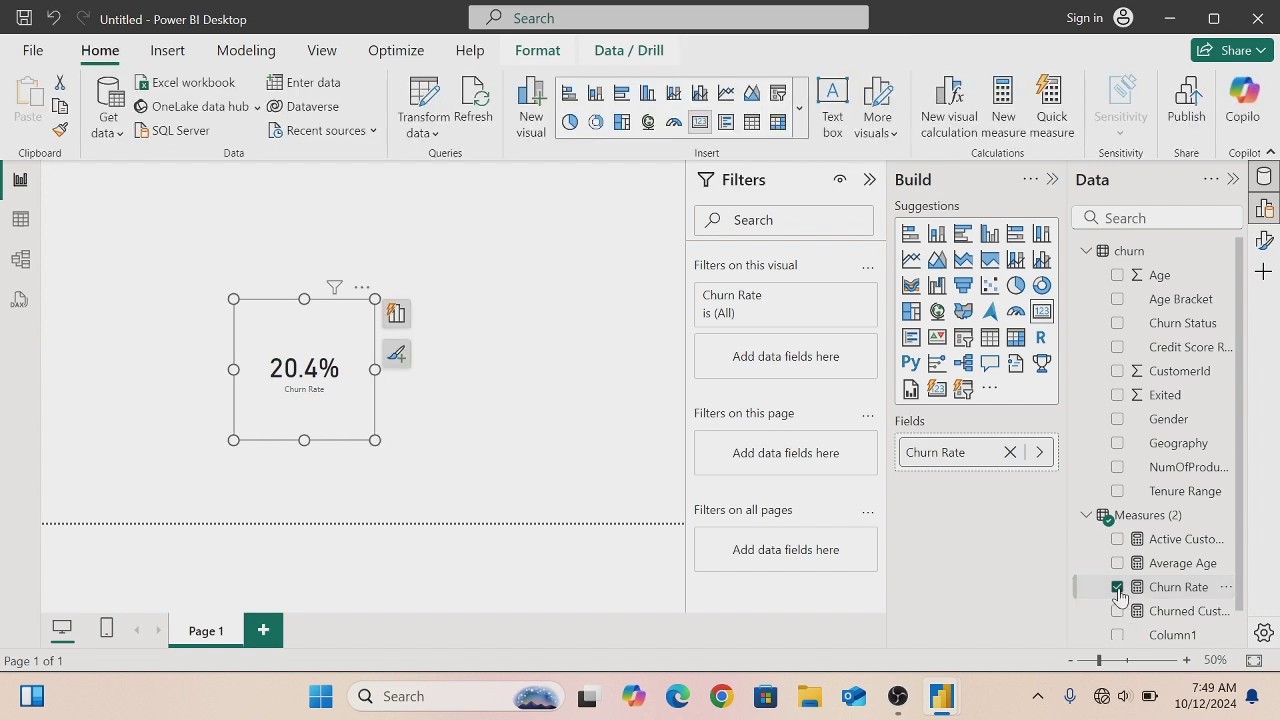
pyautogui.click(1117, 588)
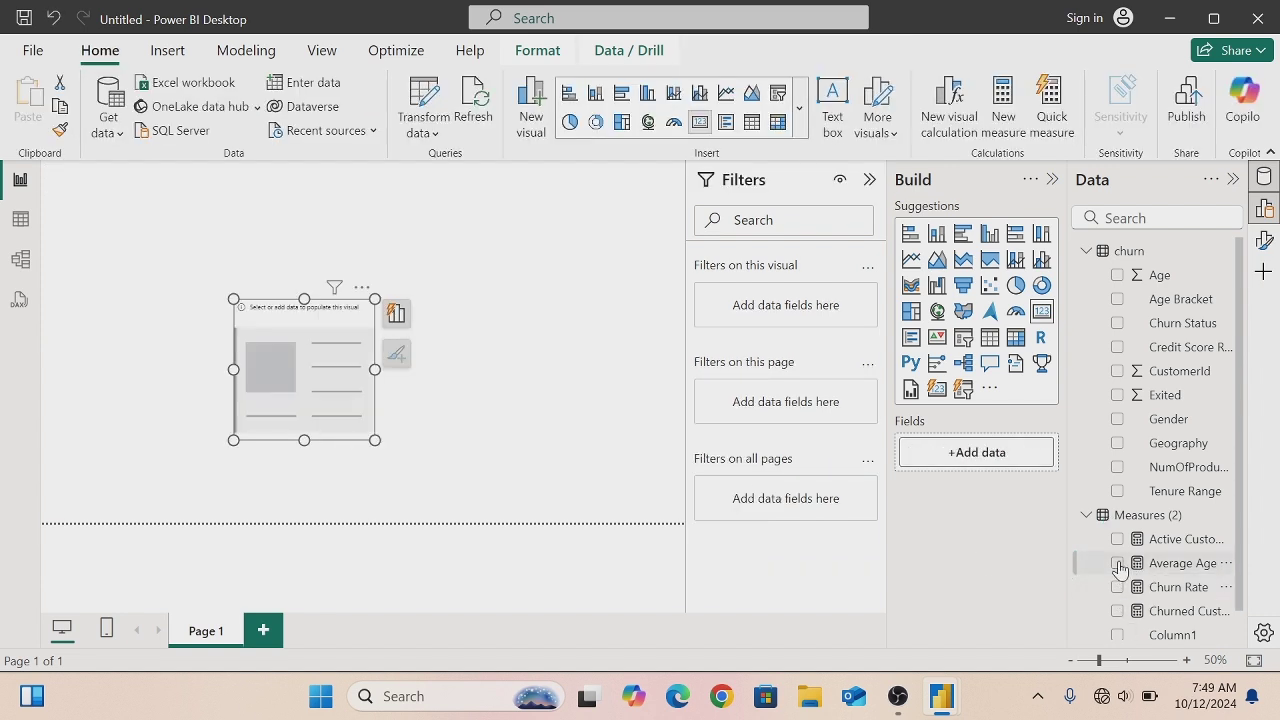
pyautogui.click(1117, 563)
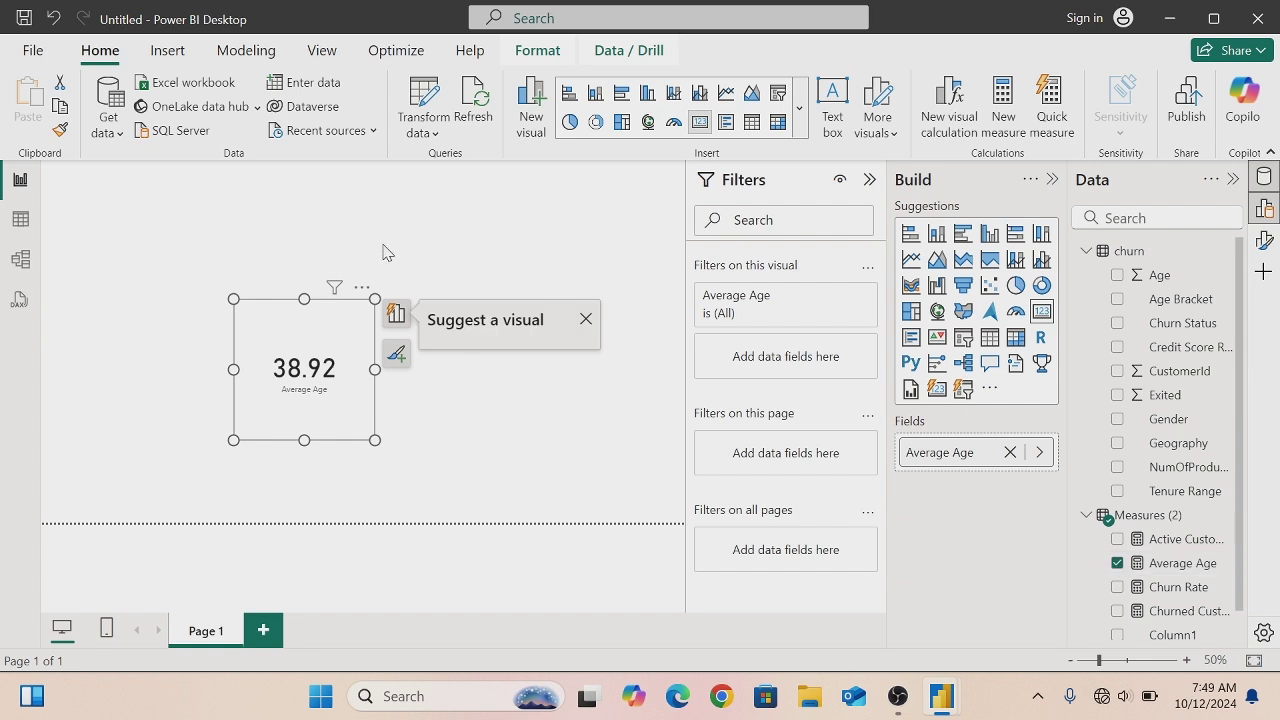
# - Set the Average Age measure to display 0 decimal places
pyautogui.click(1190, 564)
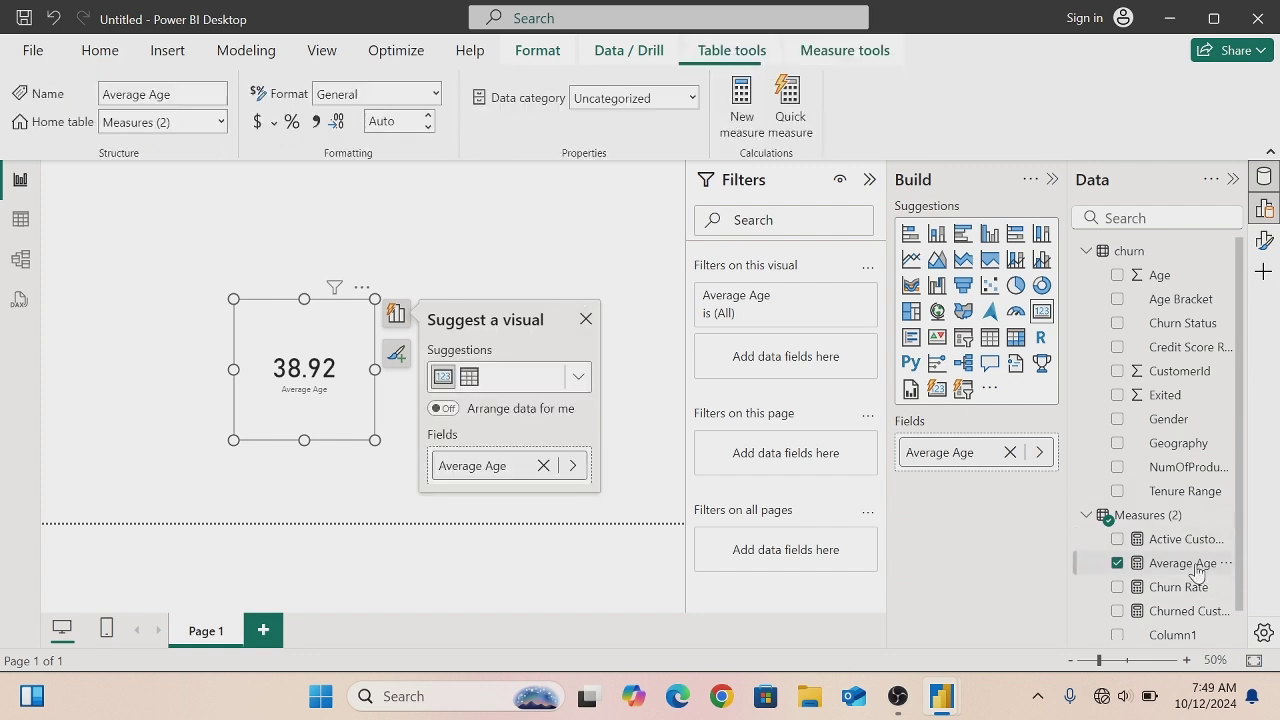
pyautogui.click(381, 121)
pyautogui.press('BackSpace')
pyautogui.write('0')
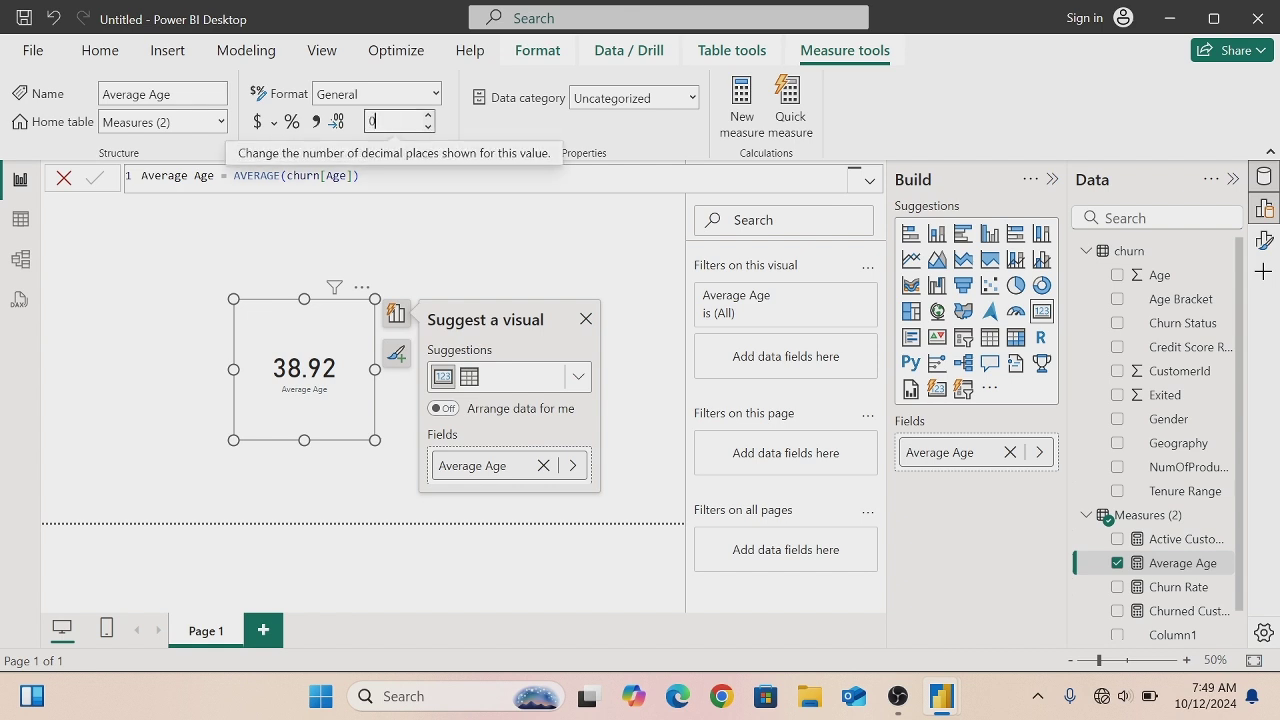
pyautogui.press('Escape')
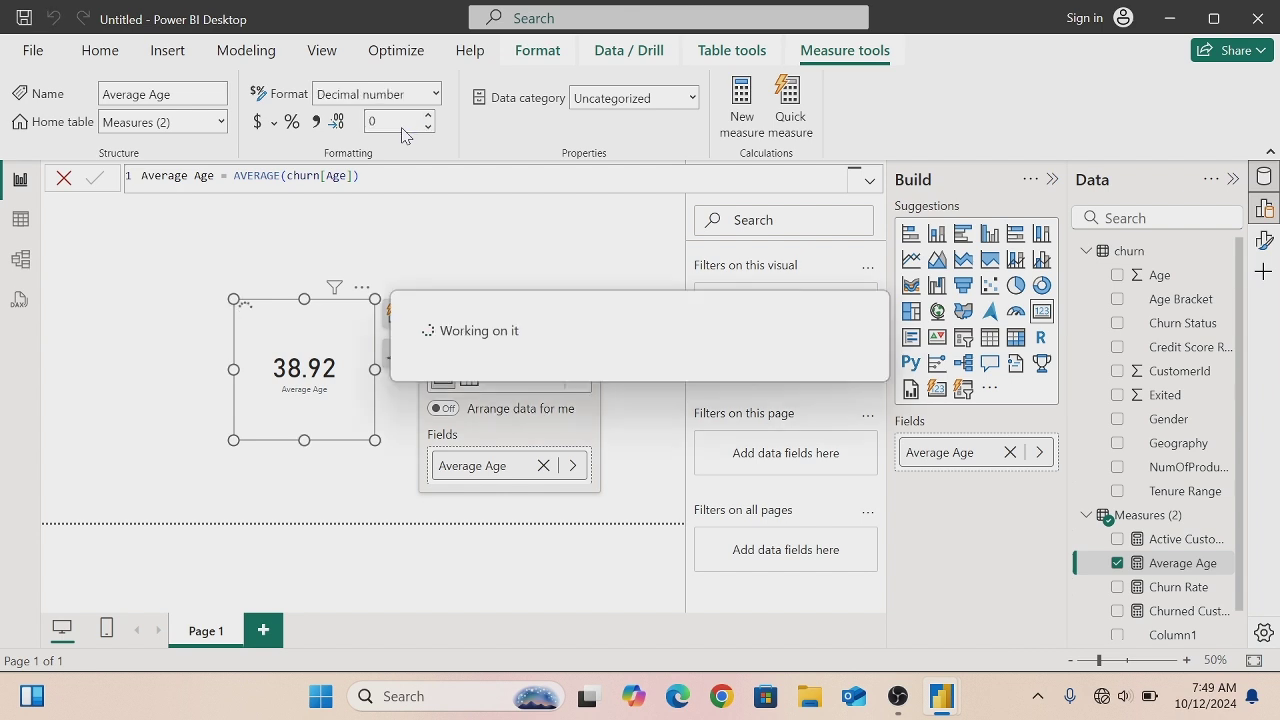
# - Remove the Average Age card from the page and collapse the Filters, Build and Data panes
pyautogui.click(364, 288)
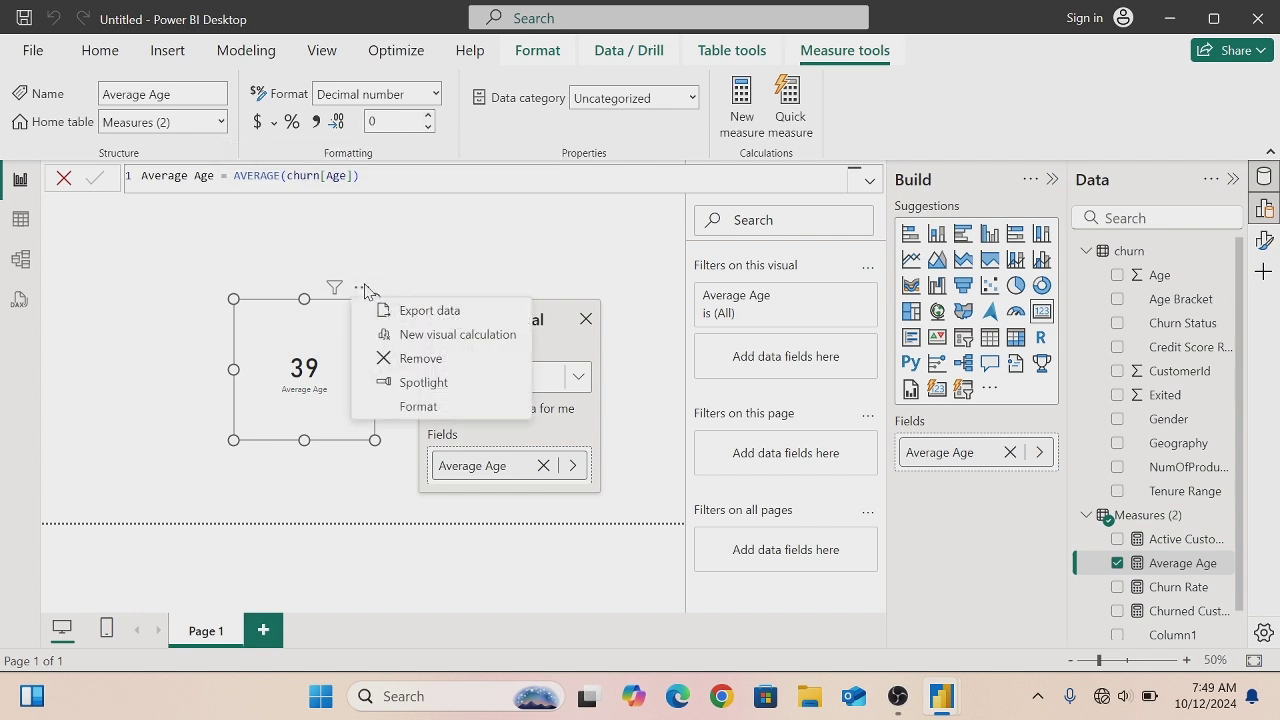
pyautogui.click(421, 360)
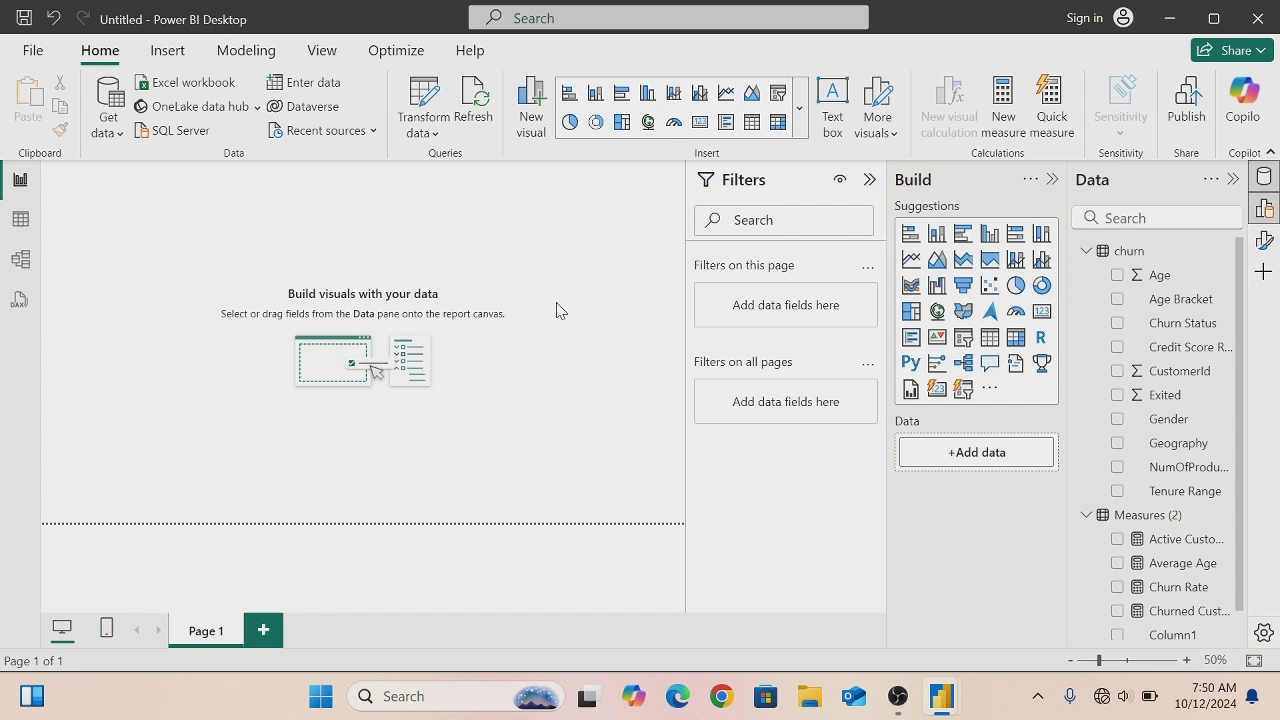
pyautogui.click(872, 181)
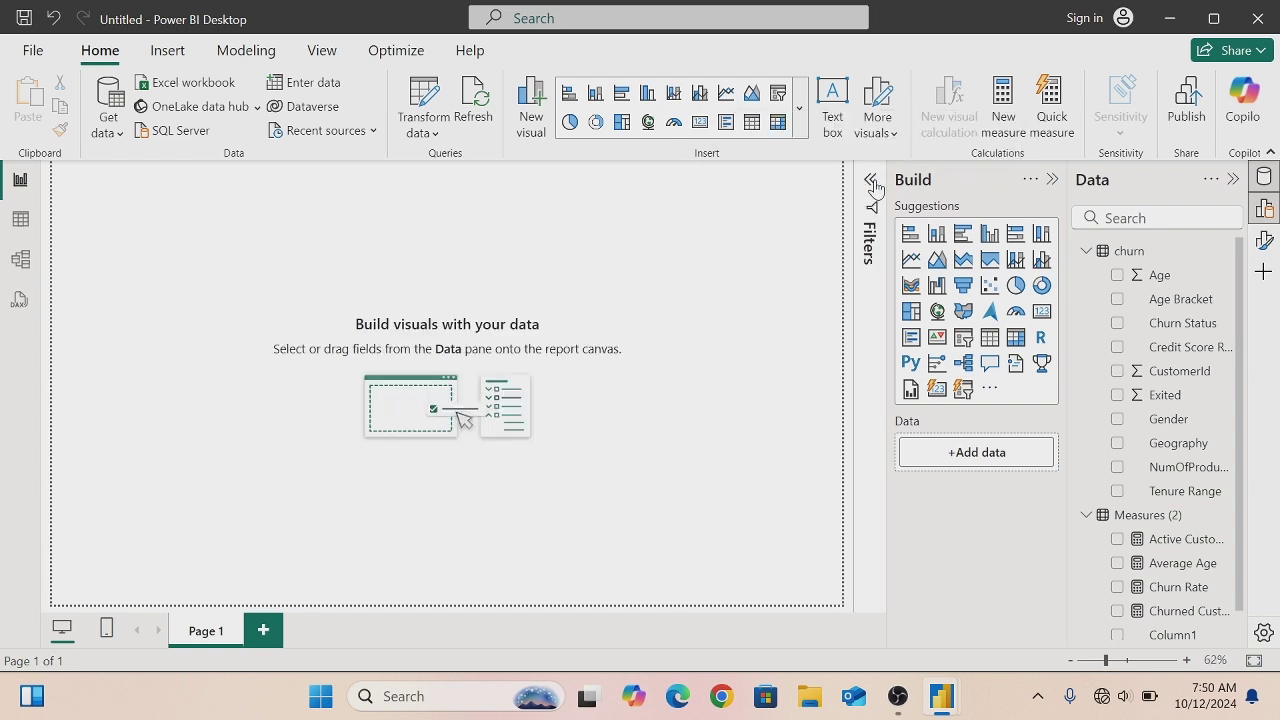
pyautogui.click(1051, 182)
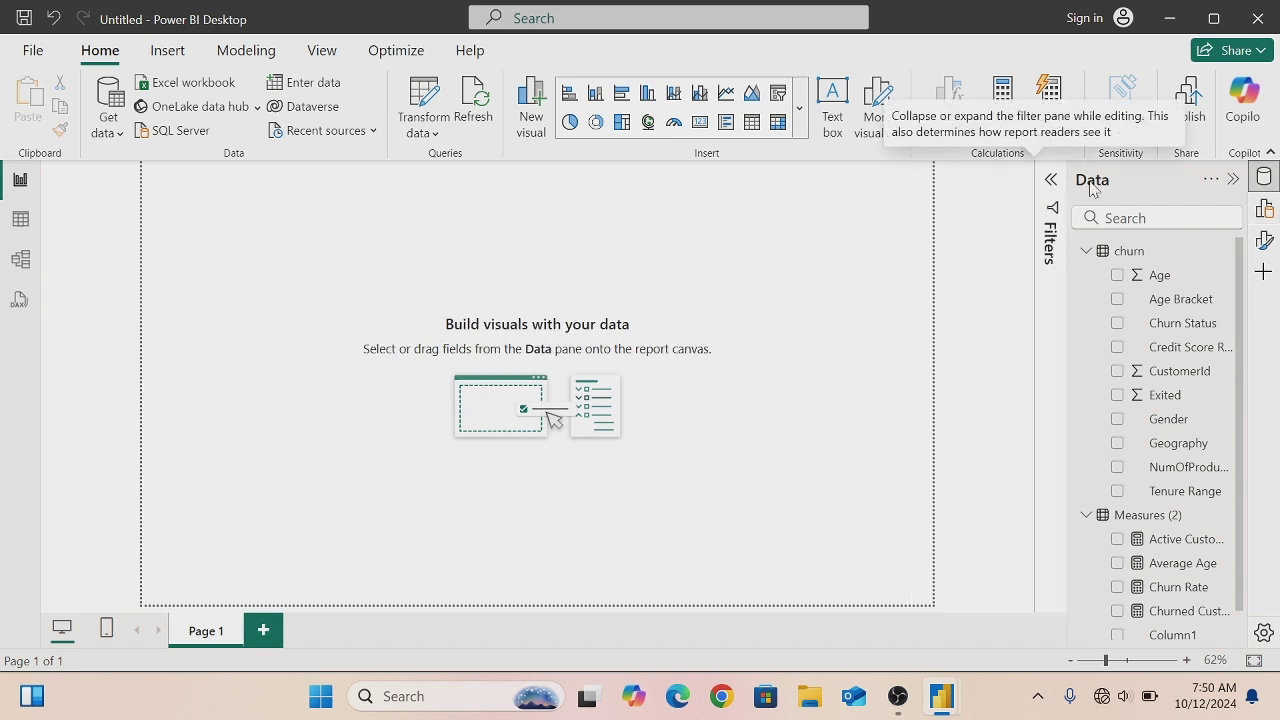
pyautogui.click(1232, 181)
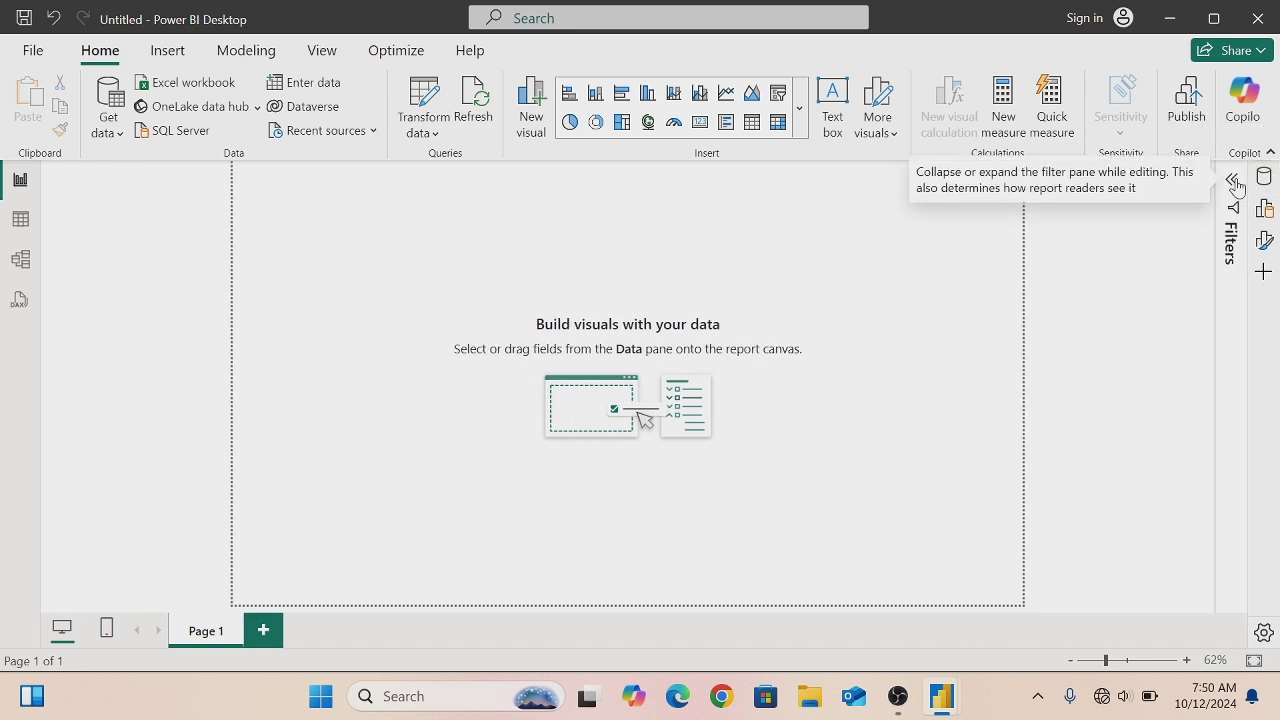
# - Set the page's canvas background to a dark grey theme color with 0% transparency
pyautogui.click(1264, 241)
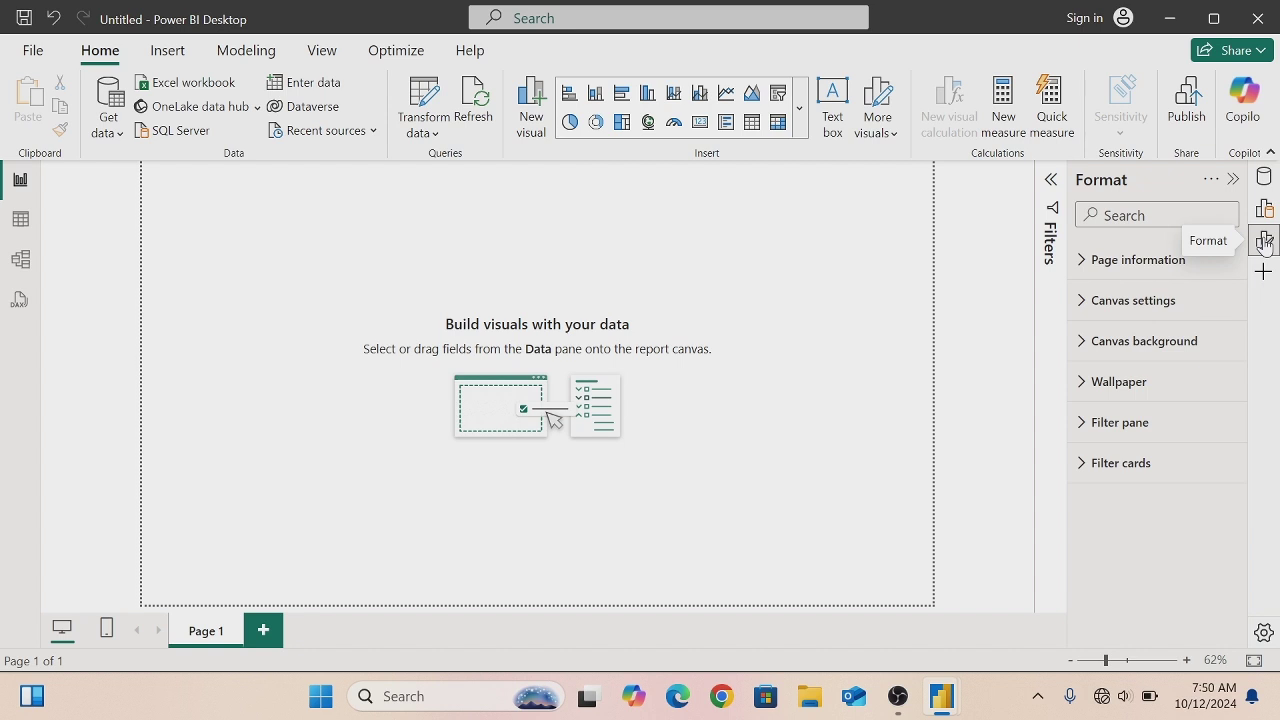
pyautogui.click(1114, 343)
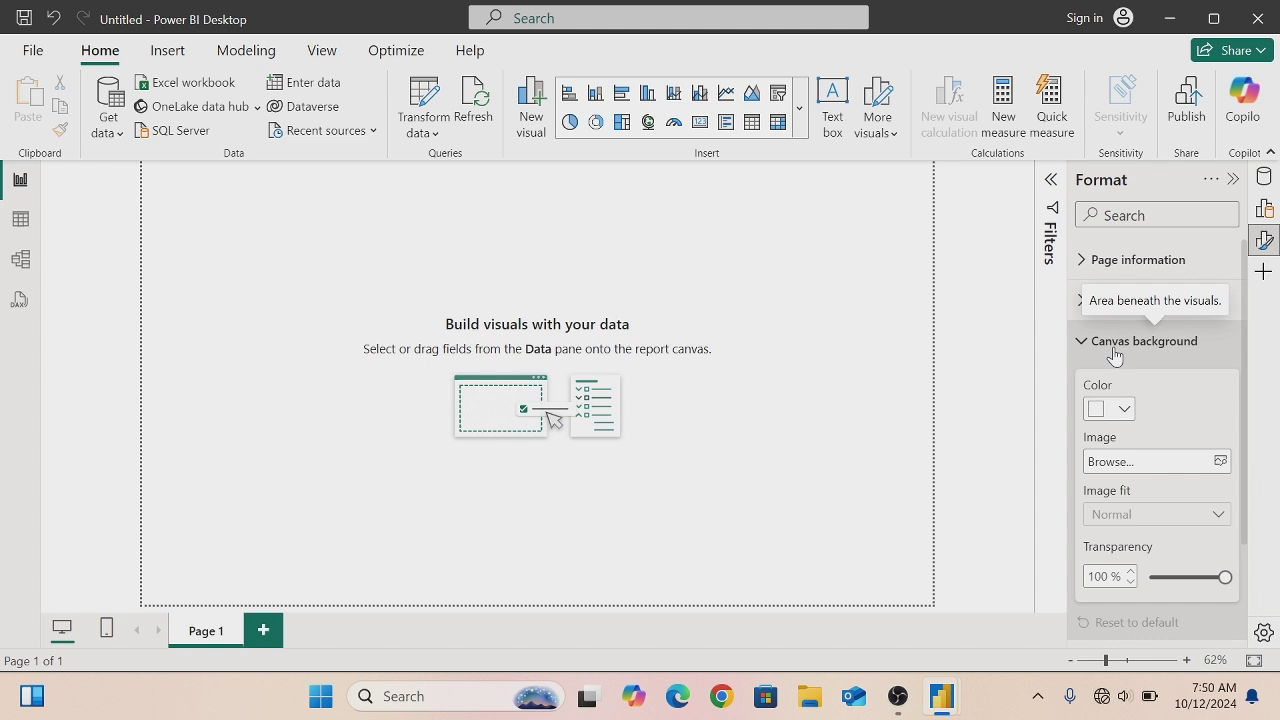
pyautogui.click(1125, 410)
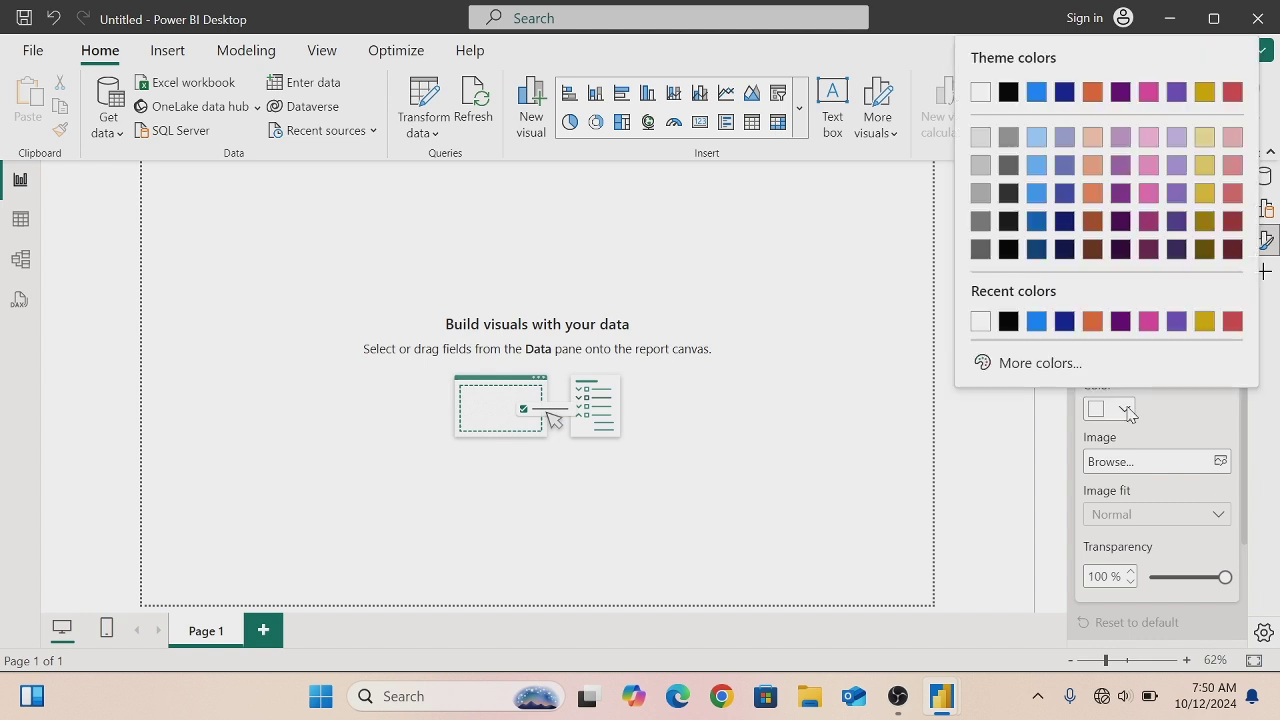
pyautogui.click(1007, 205)
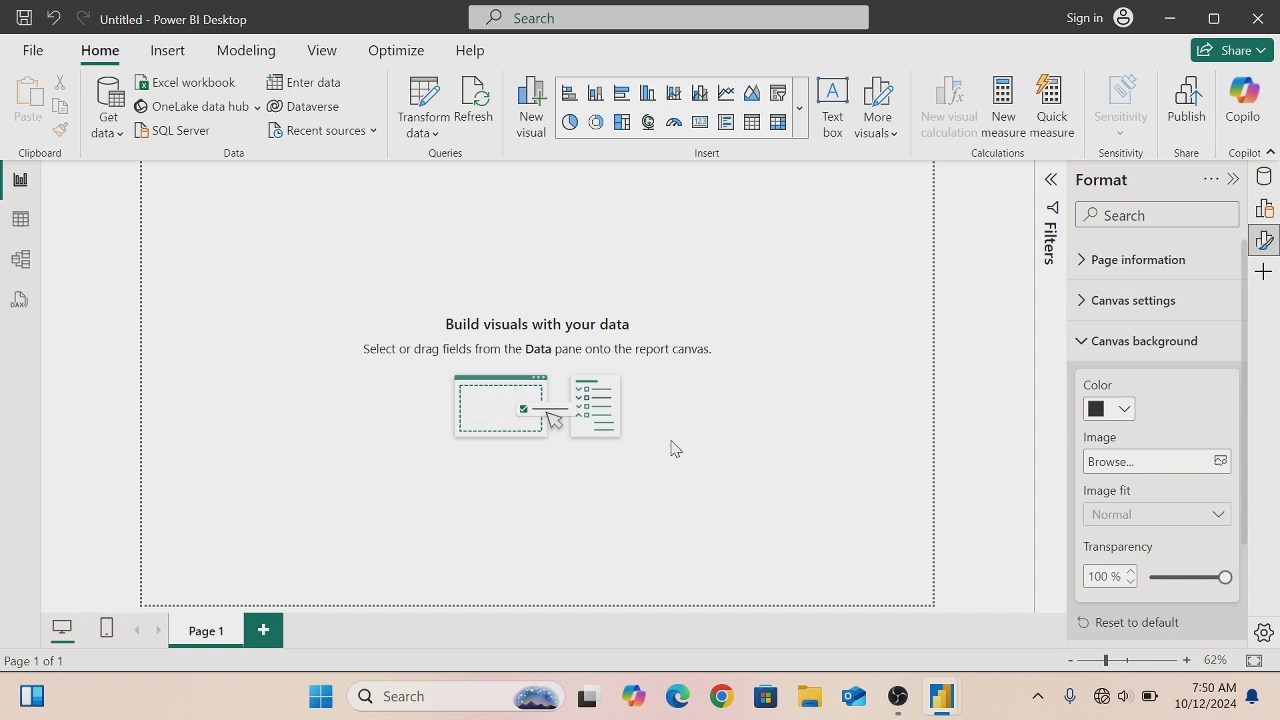
pyautogui.moveTo(1222, 577); pyautogui.dragTo(1150, 577)
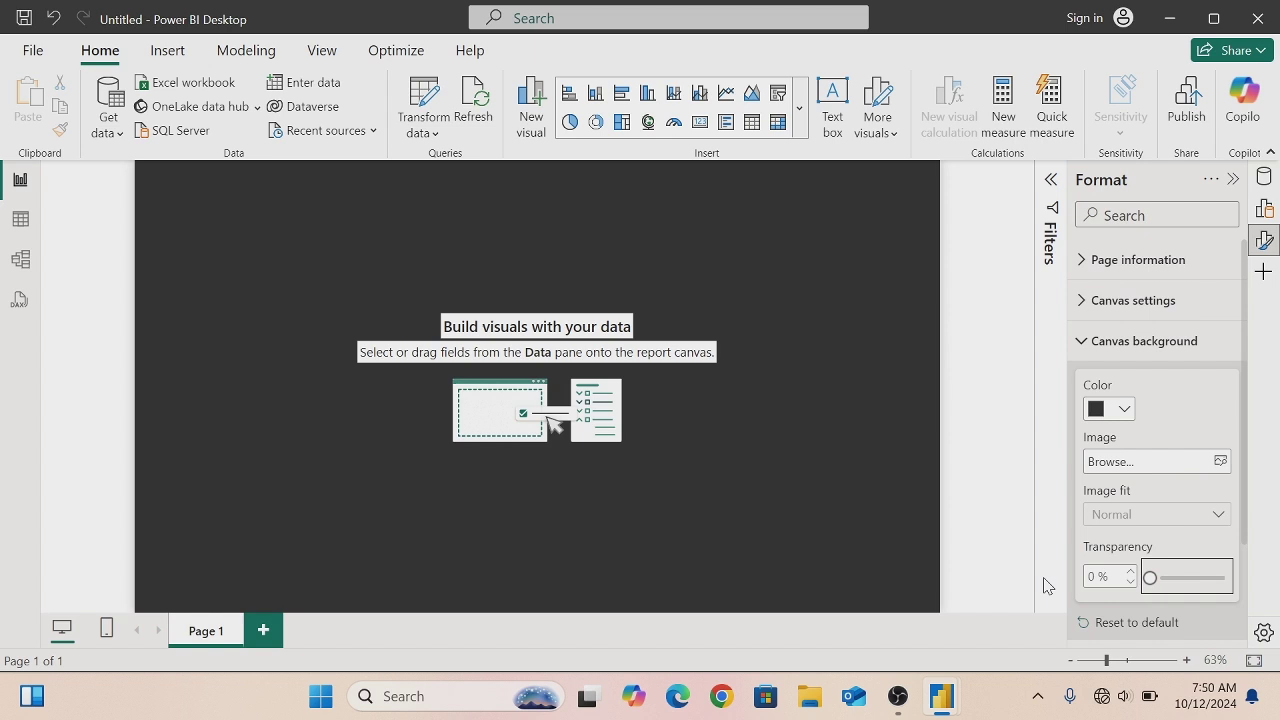
# - Insert a Card (new) visual and move it to about 424 horizontal and 135 vertical on the page
pyautogui.click(799, 108)
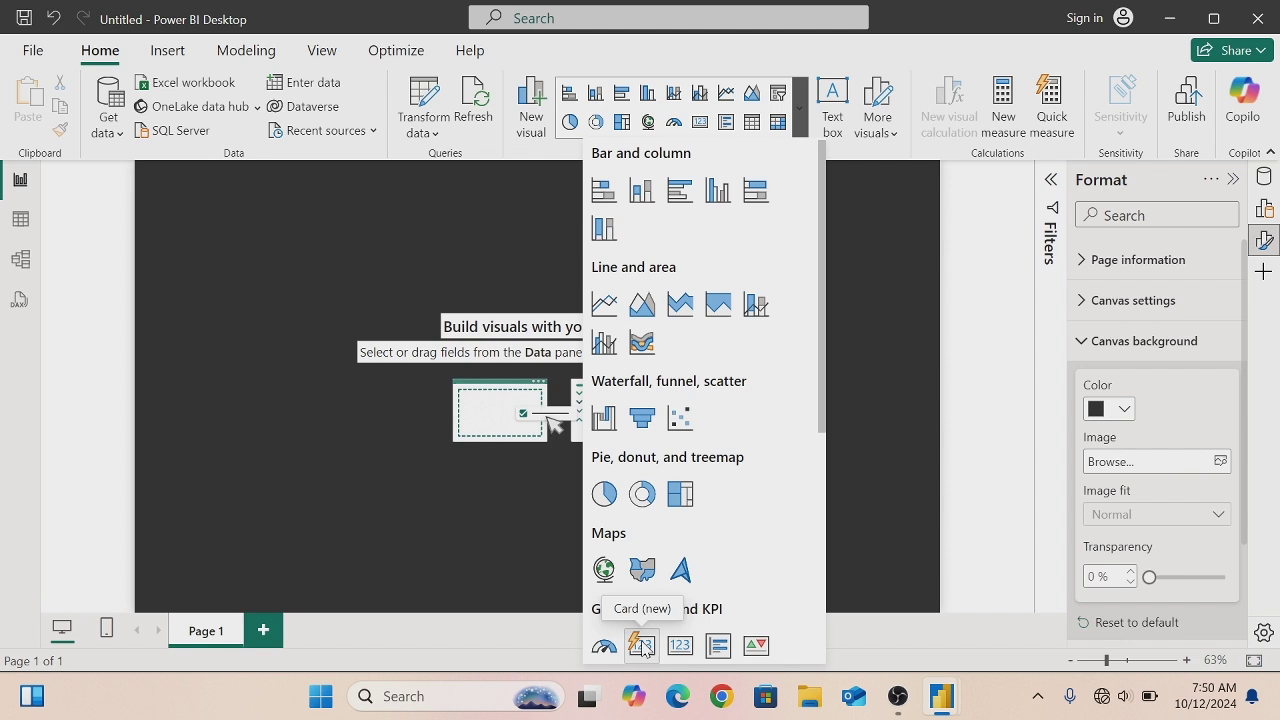
pyautogui.click(642, 645)
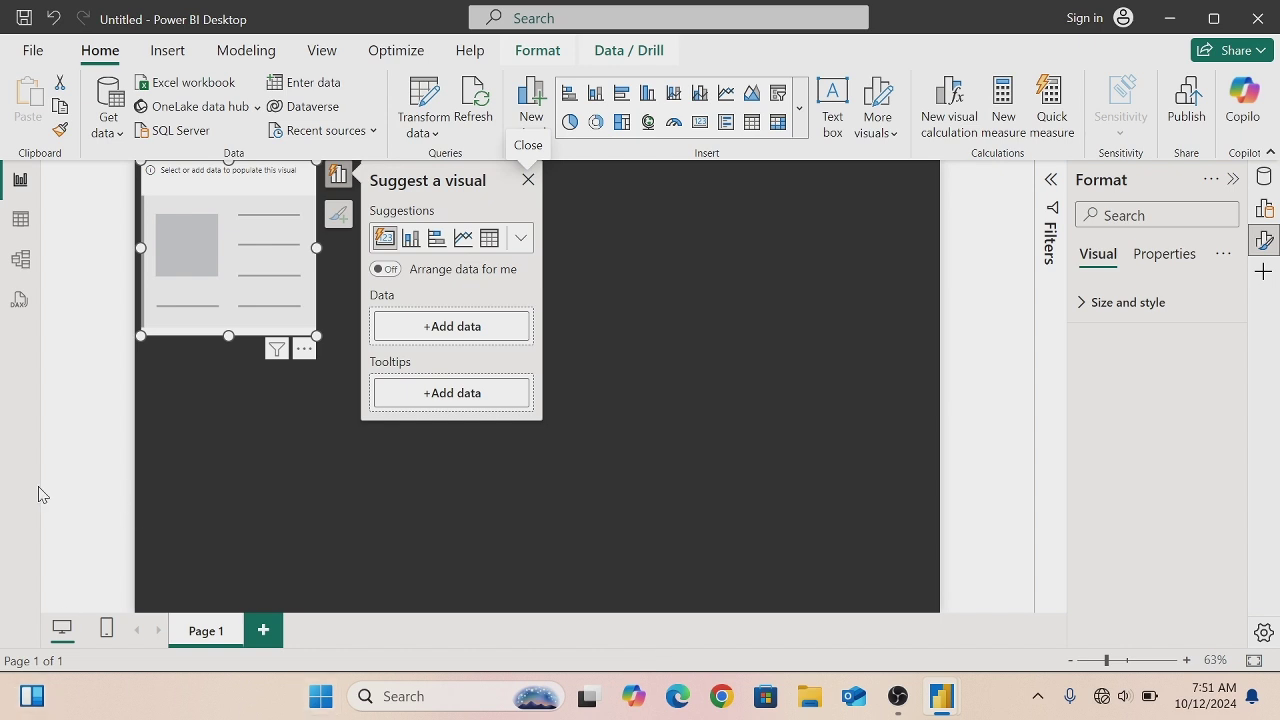
pyautogui.click(528, 182)
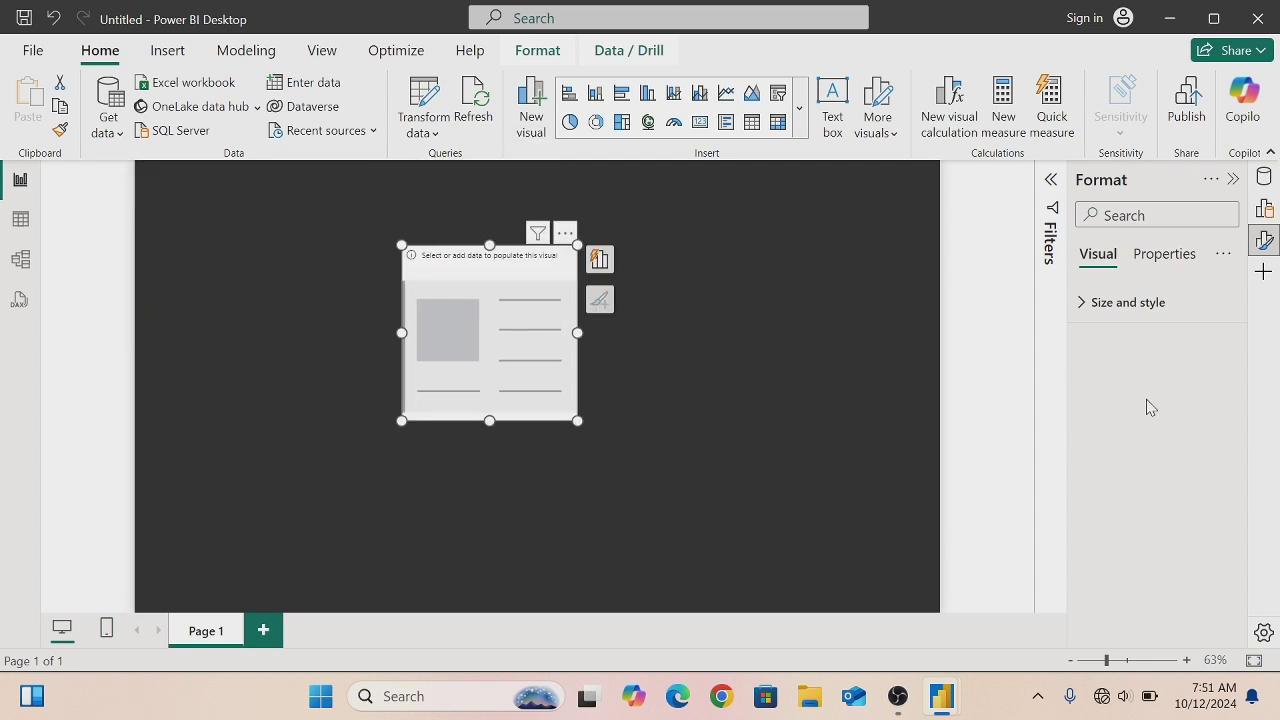
# - Set the card visual's height to 121 and its width to 249
pyautogui.click(1133, 302)
pyautogui.doubleClick(1098, 402)
pyautogui.press('BackSpace')
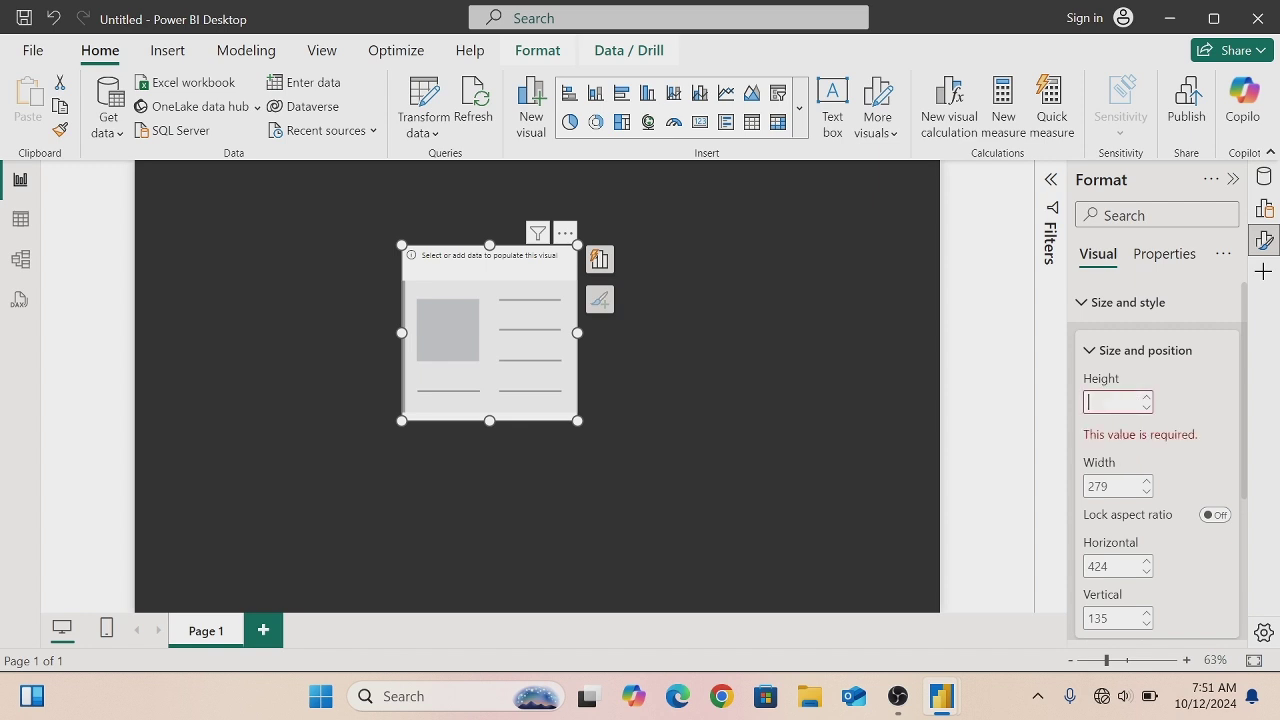
pyautogui.write('121')
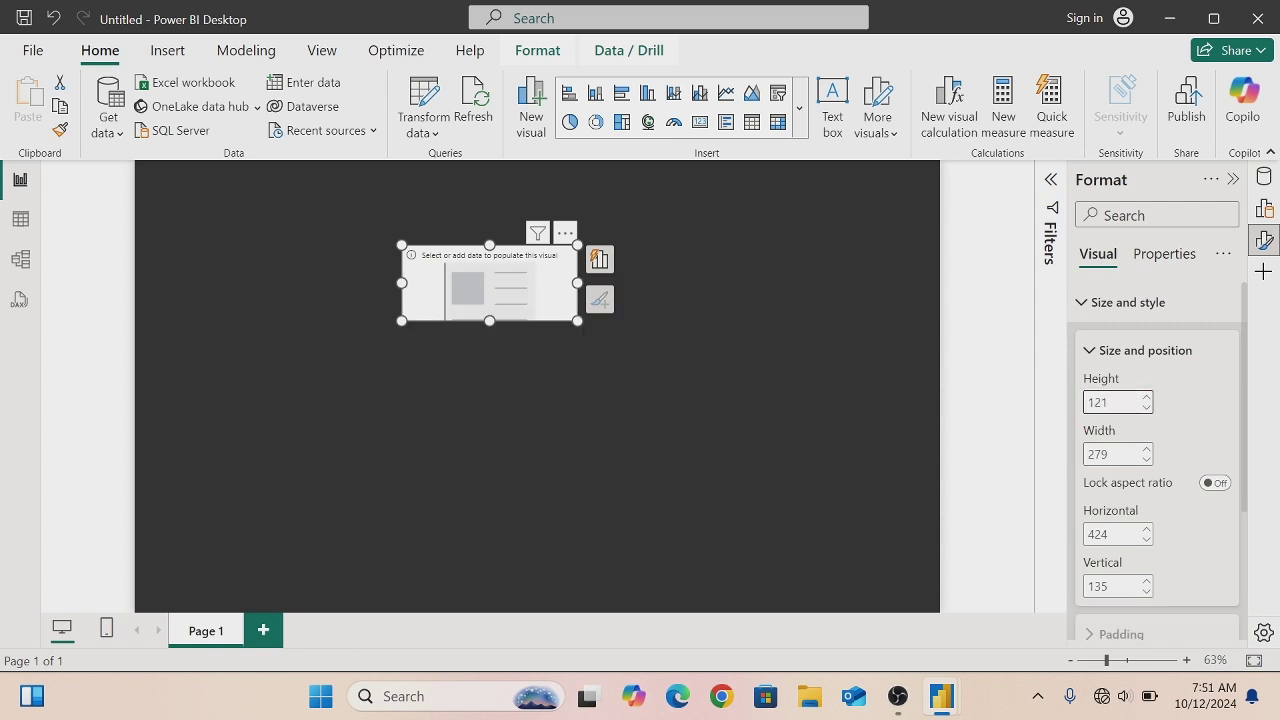
pyautogui.press('Tab')
pyautogui.press('BackSpace')
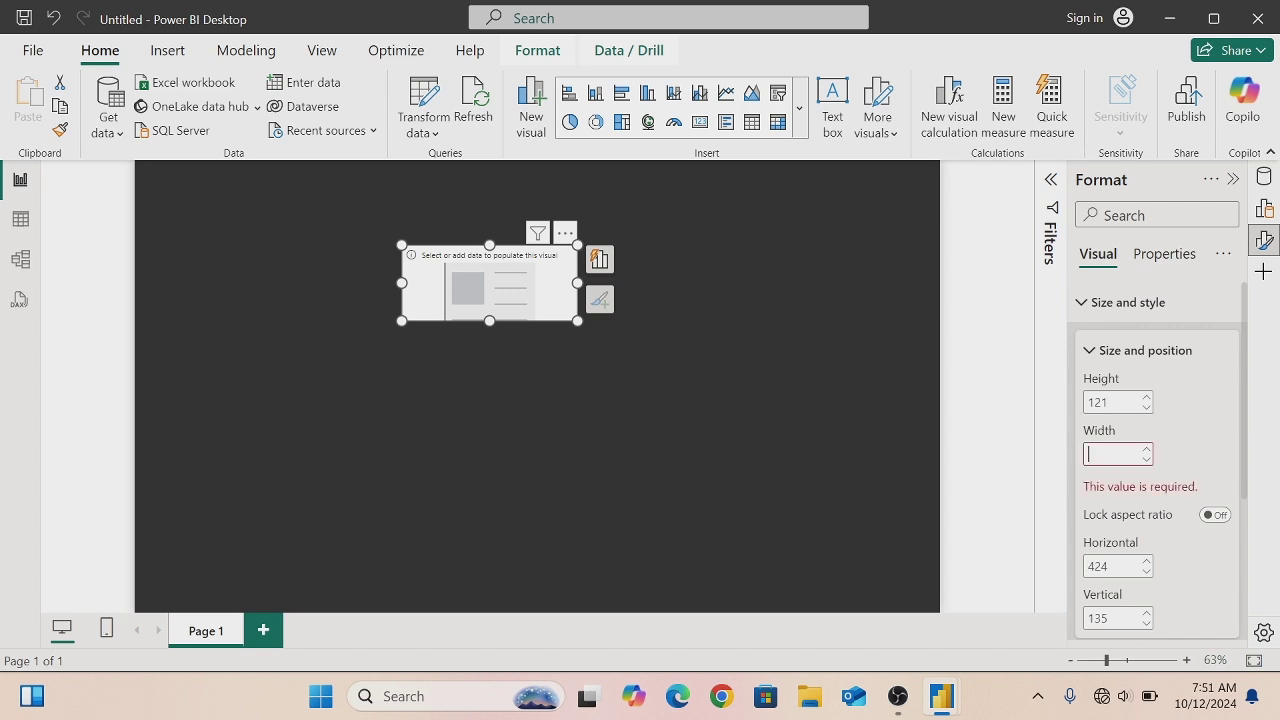
pyautogui.write('24')
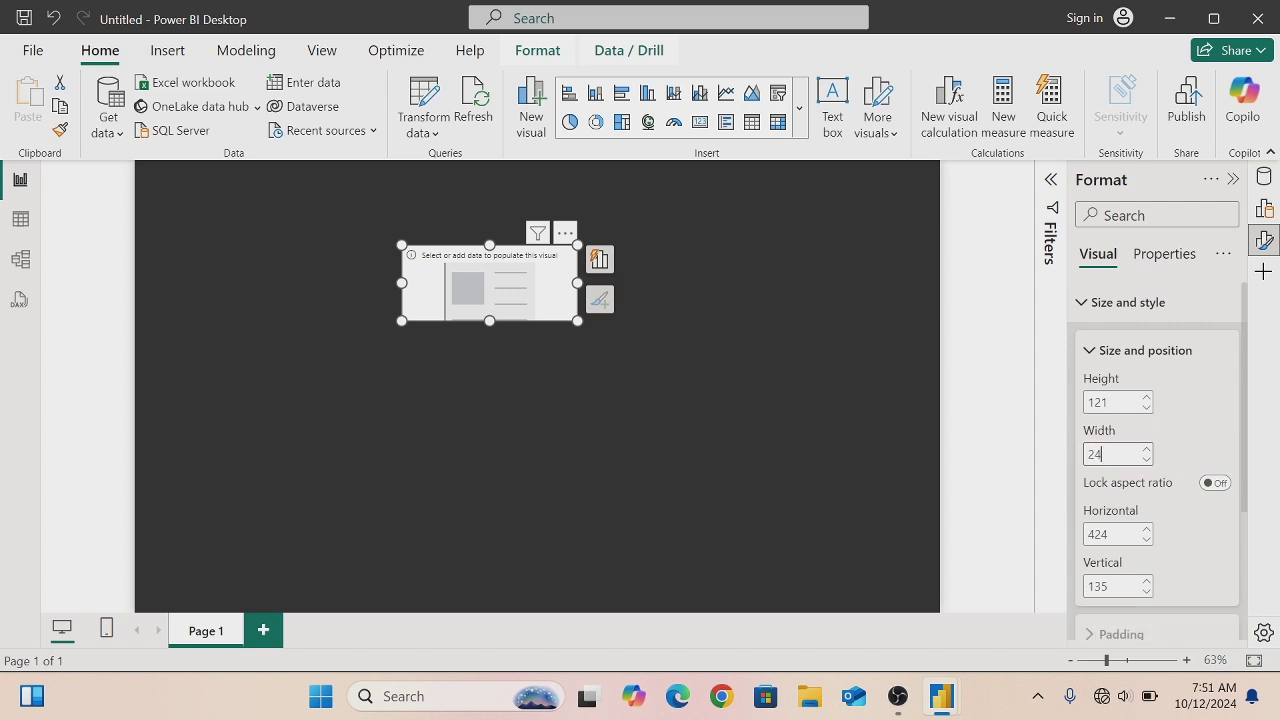
pyautogui.write('9')
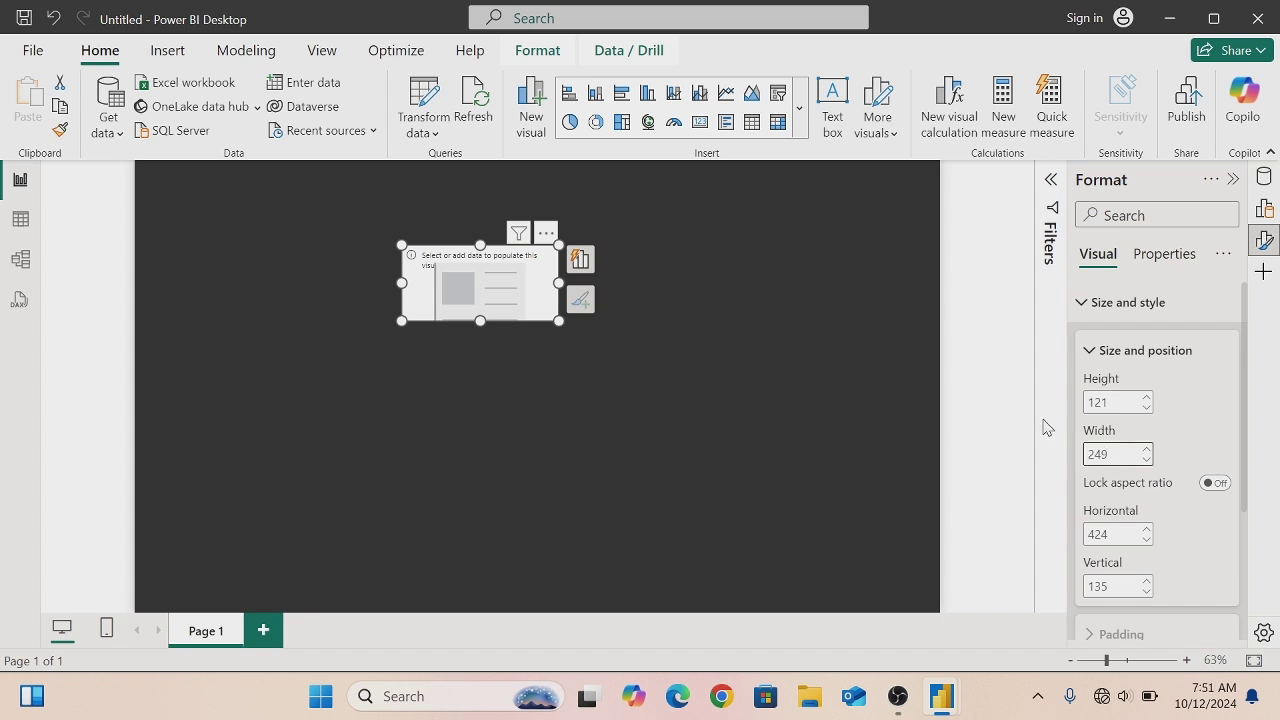
# - Add the No of customers measure from the Measures table to the card as its data
pyautogui.click(1264, 177)
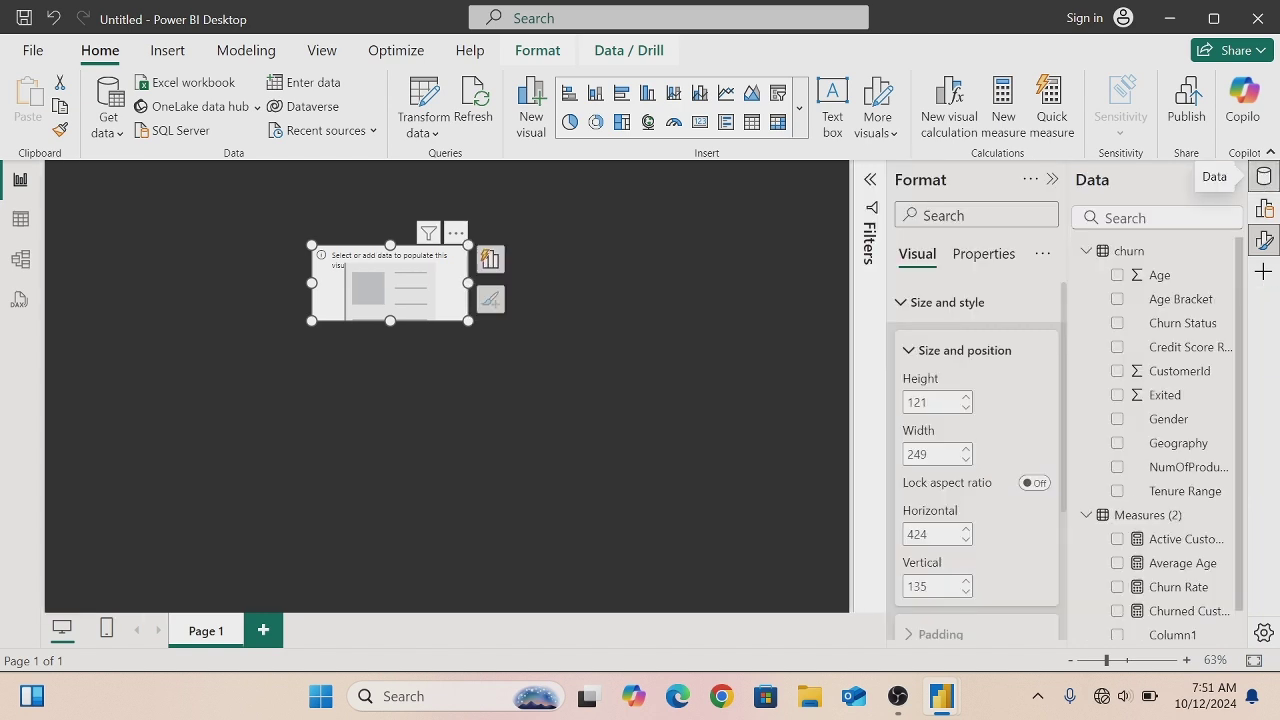
pyautogui.click(1264, 177)
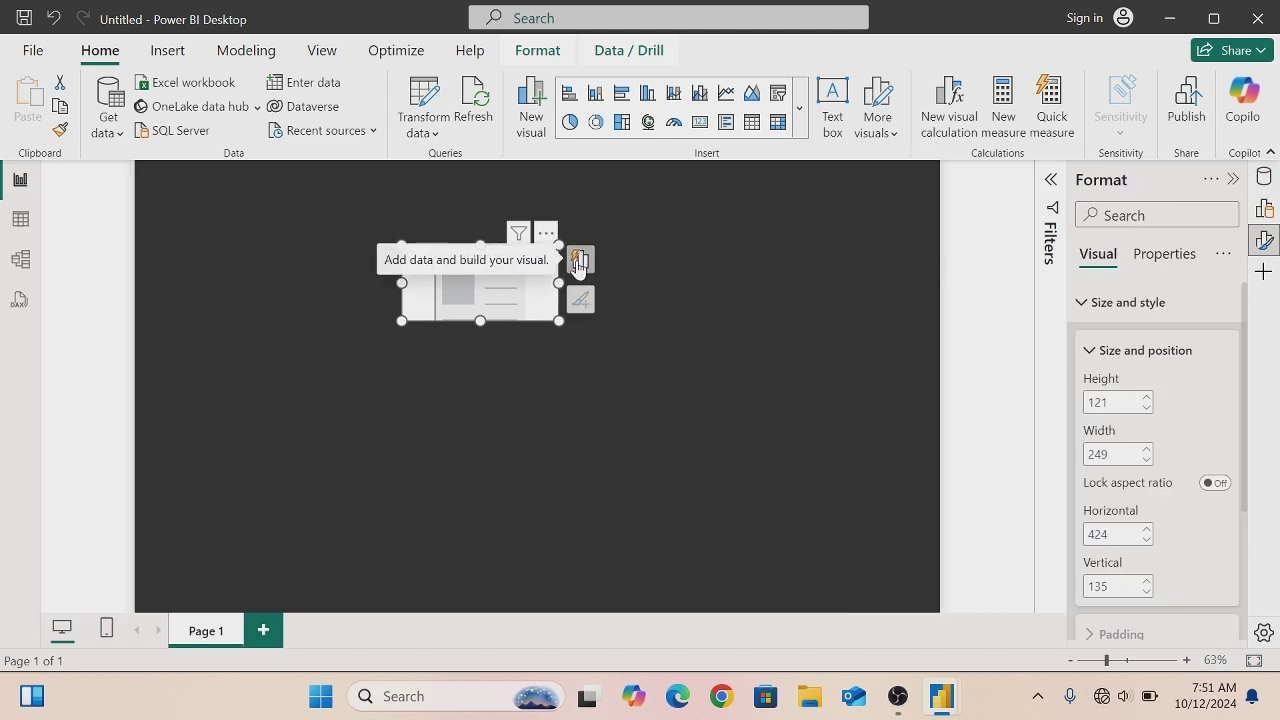
pyautogui.click(578, 262)
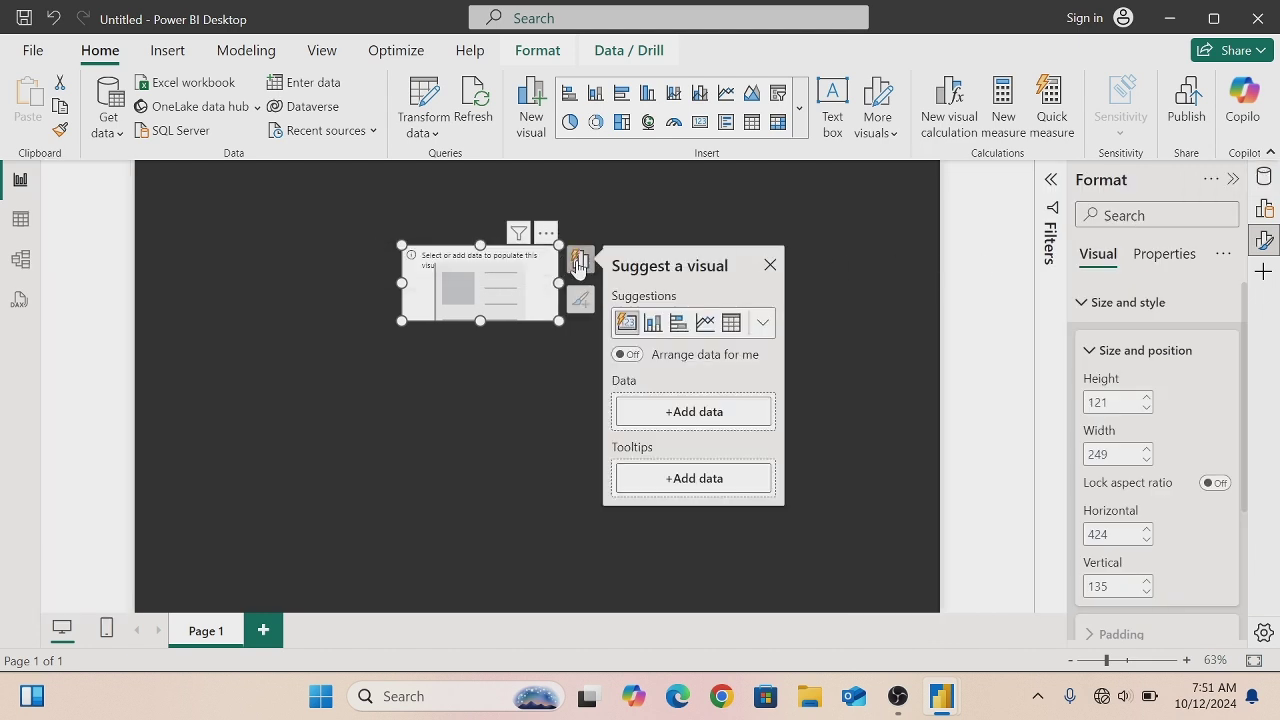
pyautogui.click(684, 413)
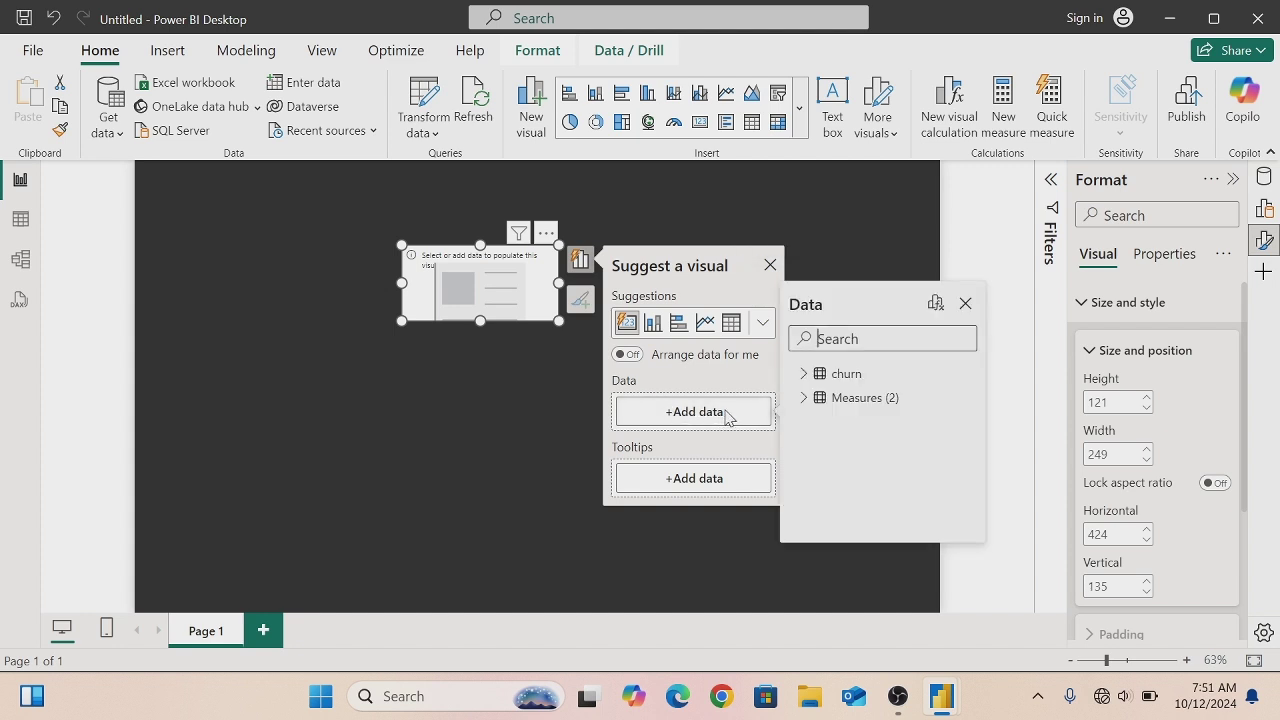
pyautogui.click(803, 373)
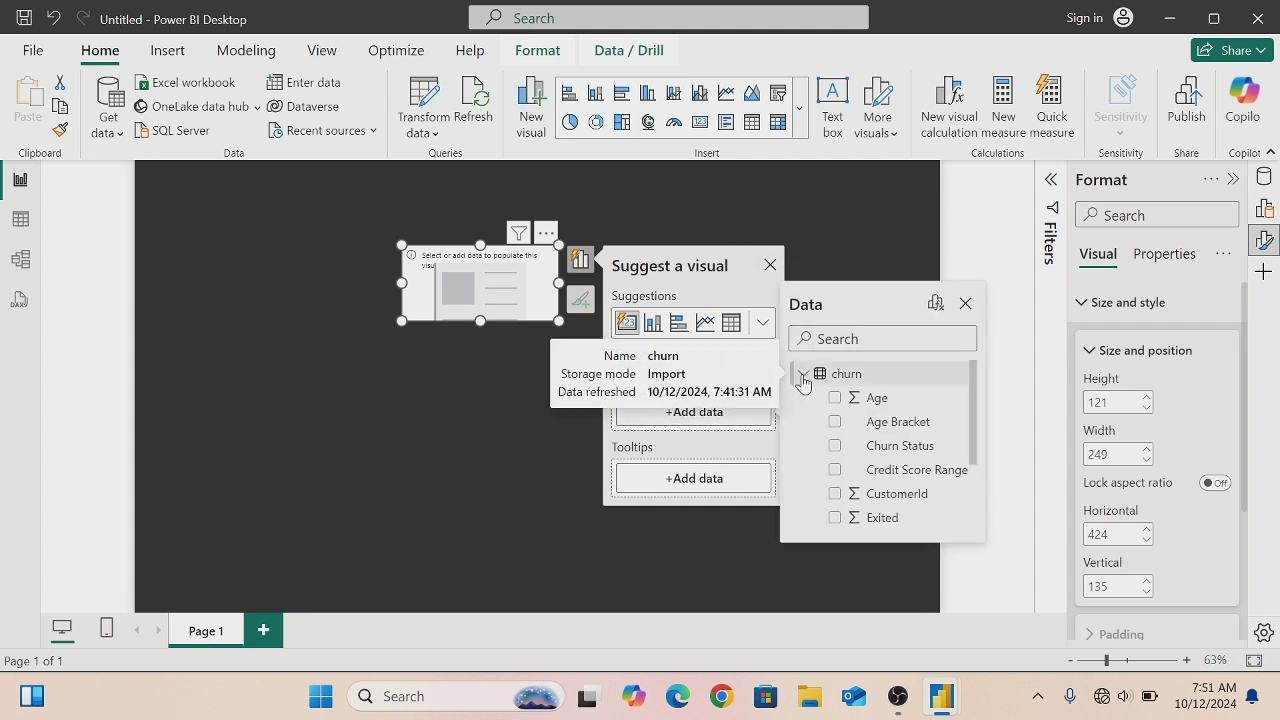
pyautogui.moveTo(980, 460); pyautogui.dragTo(980, 537)
pyautogui.click(800, 525)
pyautogui.moveTo(977, 455); pyautogui.dragTo(979, 517)
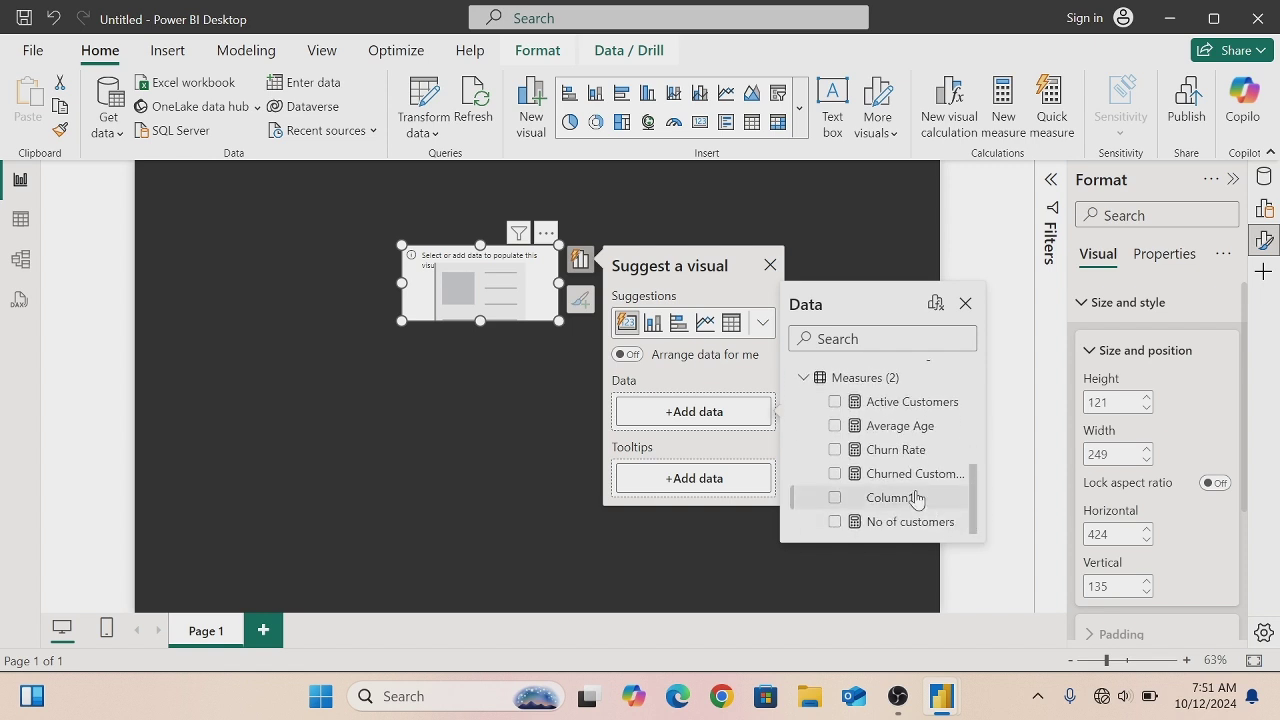
pyautogui.click(835, 522)
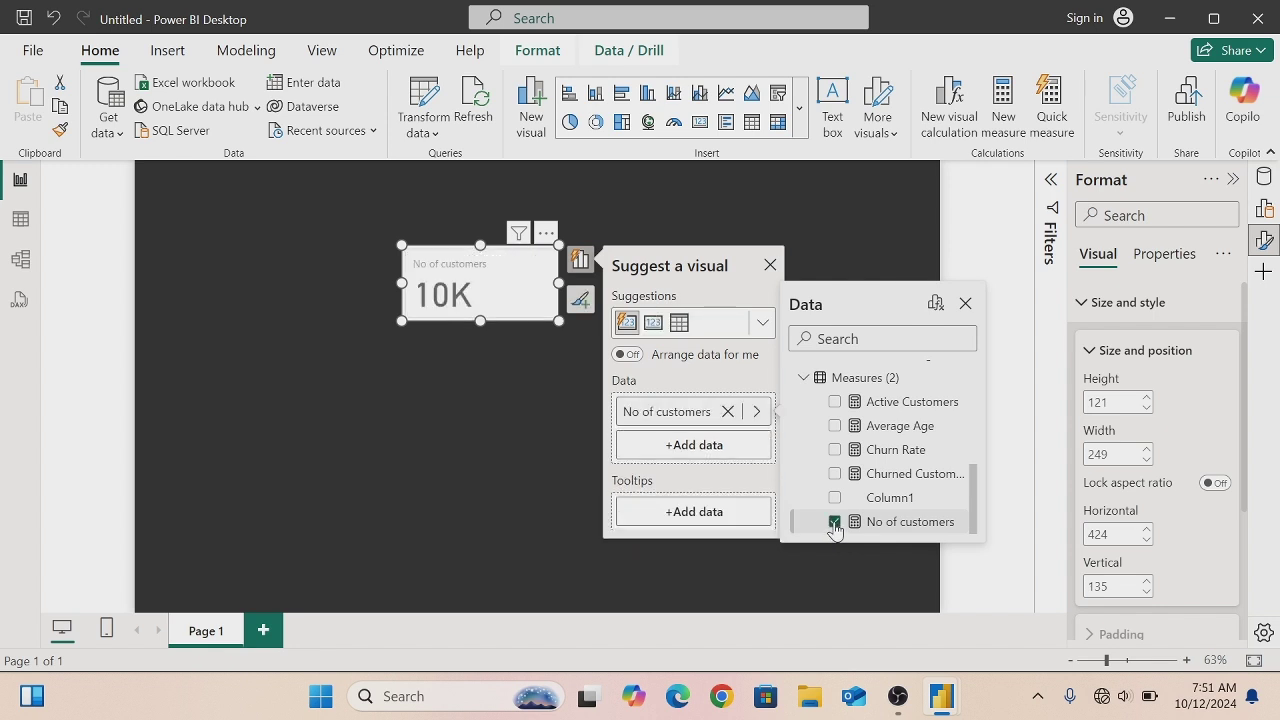
pyautogui.click(965, 303)
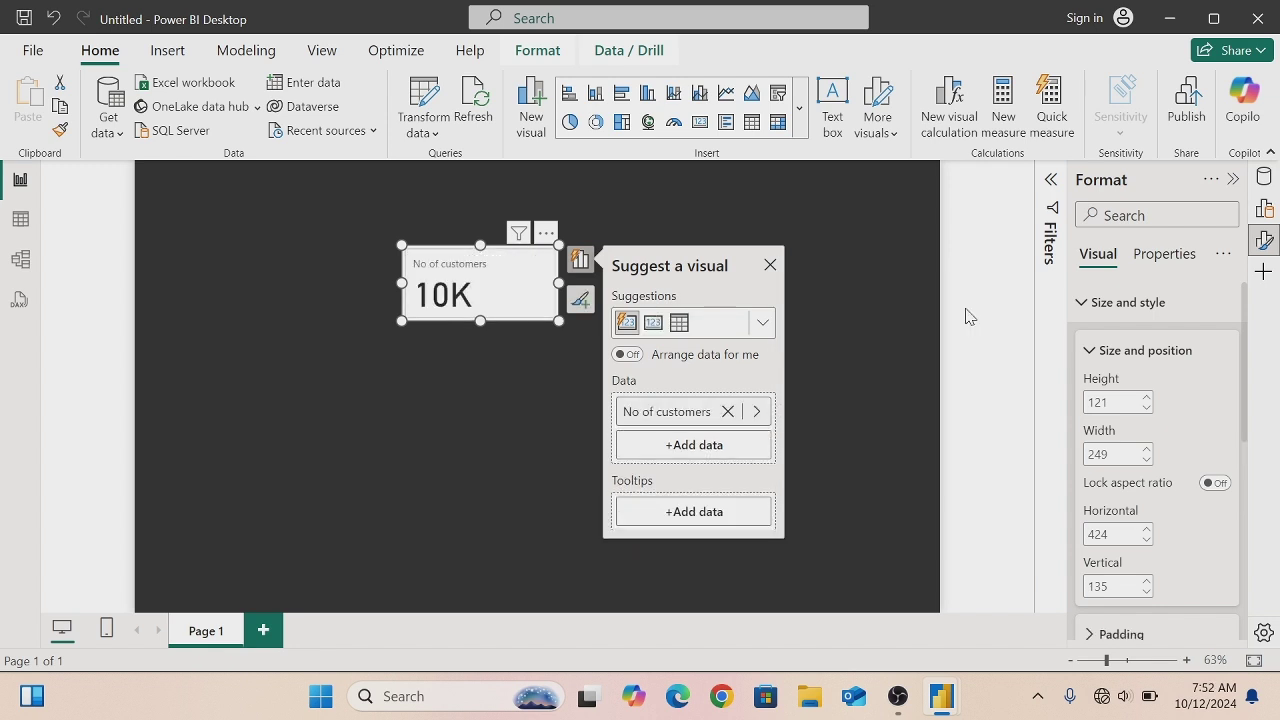
pyautogui.click(769, 265)
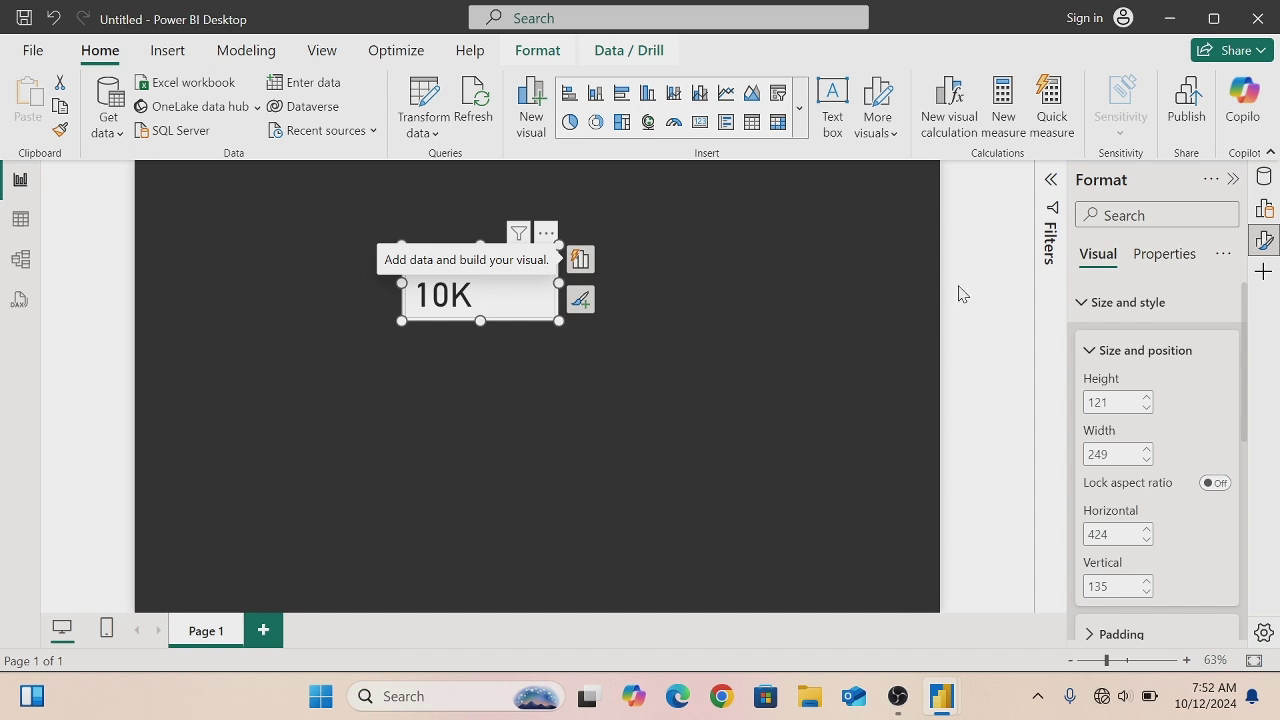
# - Turn off the card's background and turn on its visual border and shadow
pyautogui.moveTo(1244, 348); pyautogui.dragTo(1243, 434)
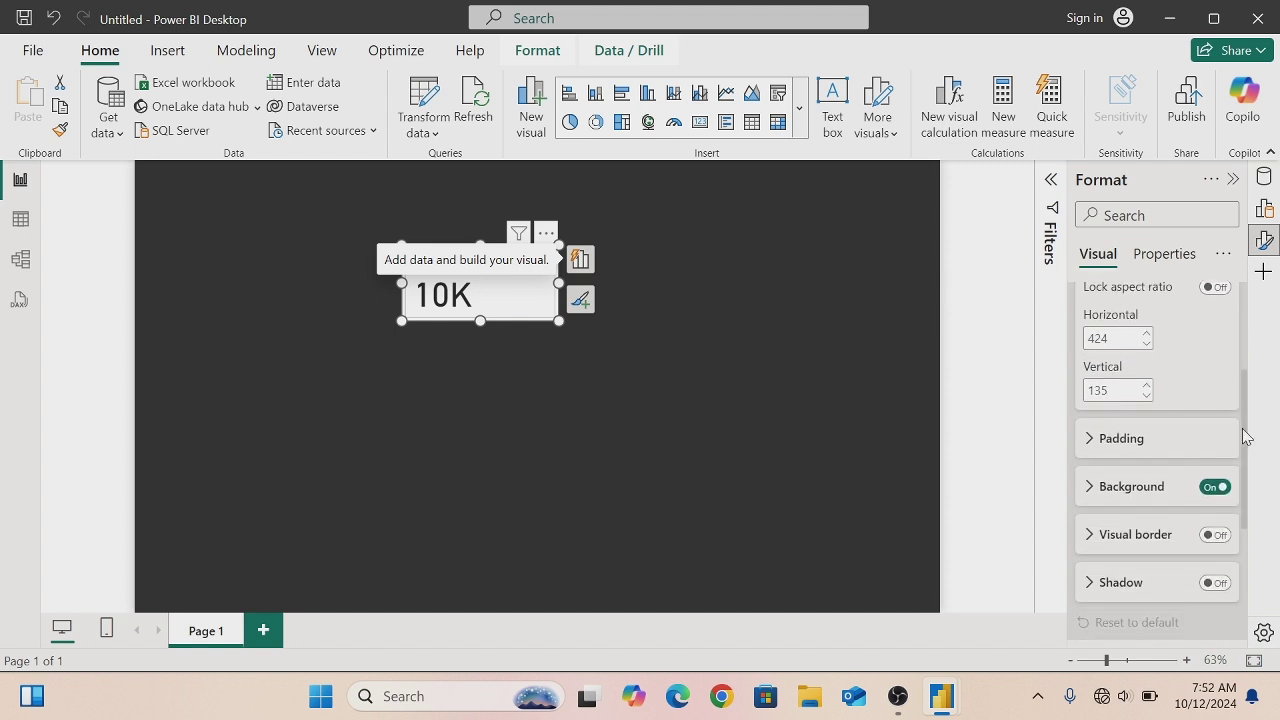
pyautogui.click(1226, 492)
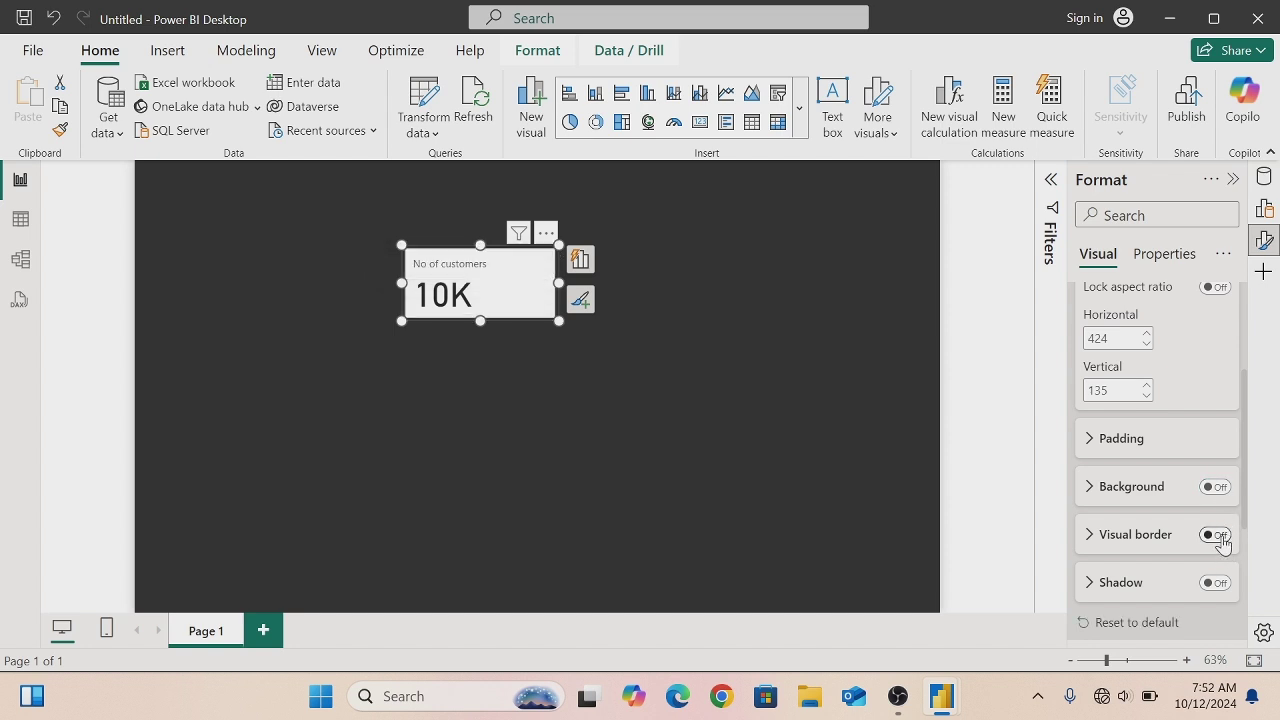
pyautogui.click(1221, 537)
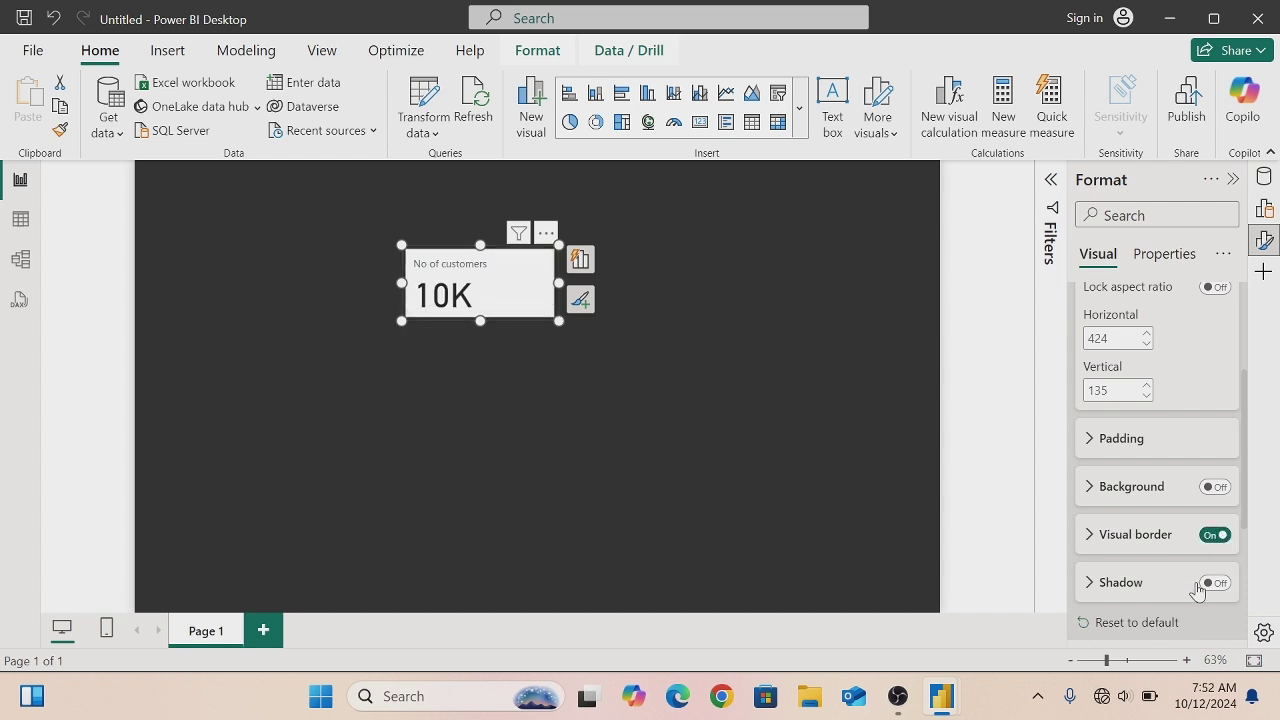
pyautogui.click(1217, 584)
# - Try to give the card's visual border the custom hex color #D09683
pyautogui.click(1090, 540)
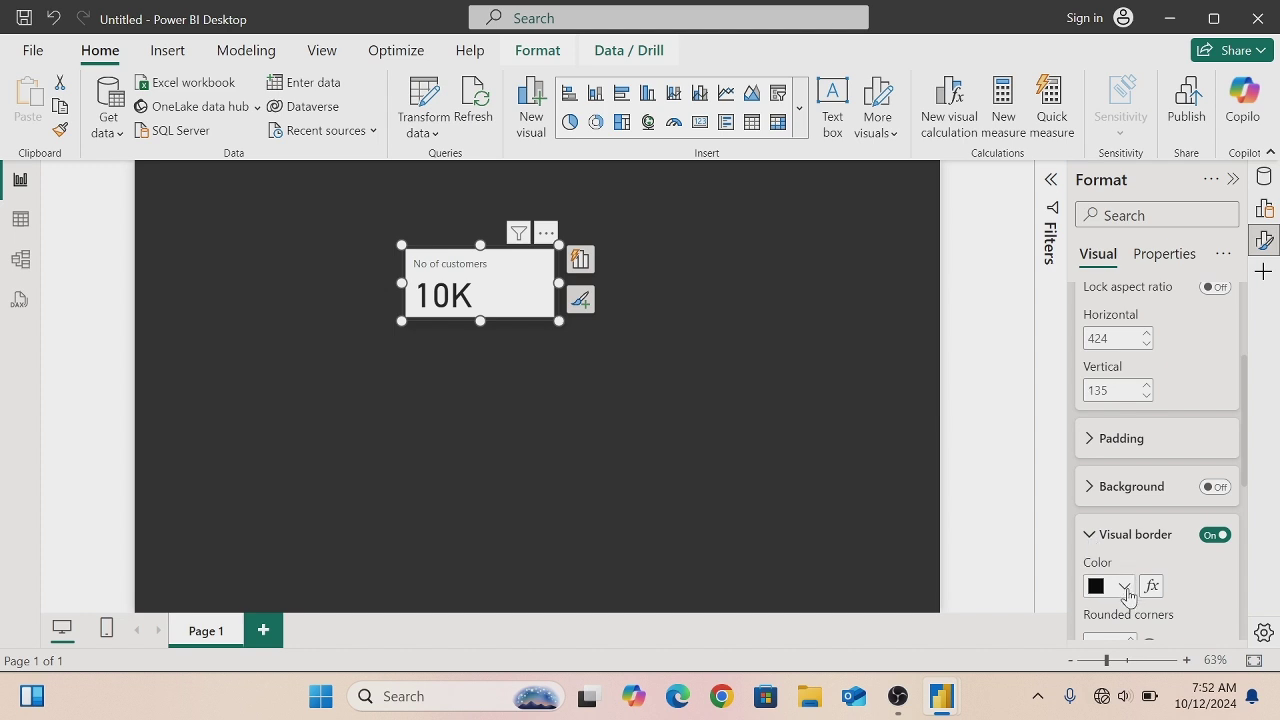
pyautogui.click(1125, 587)
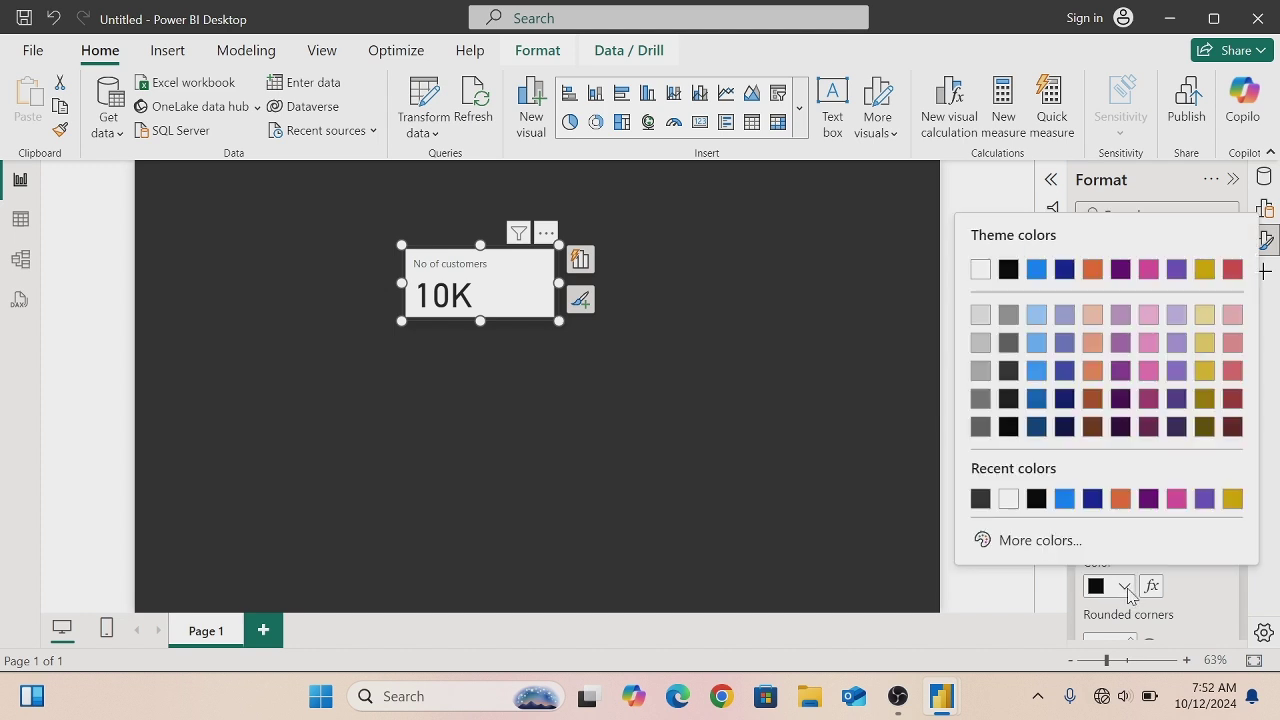
pyautogui.click(1040, 541)
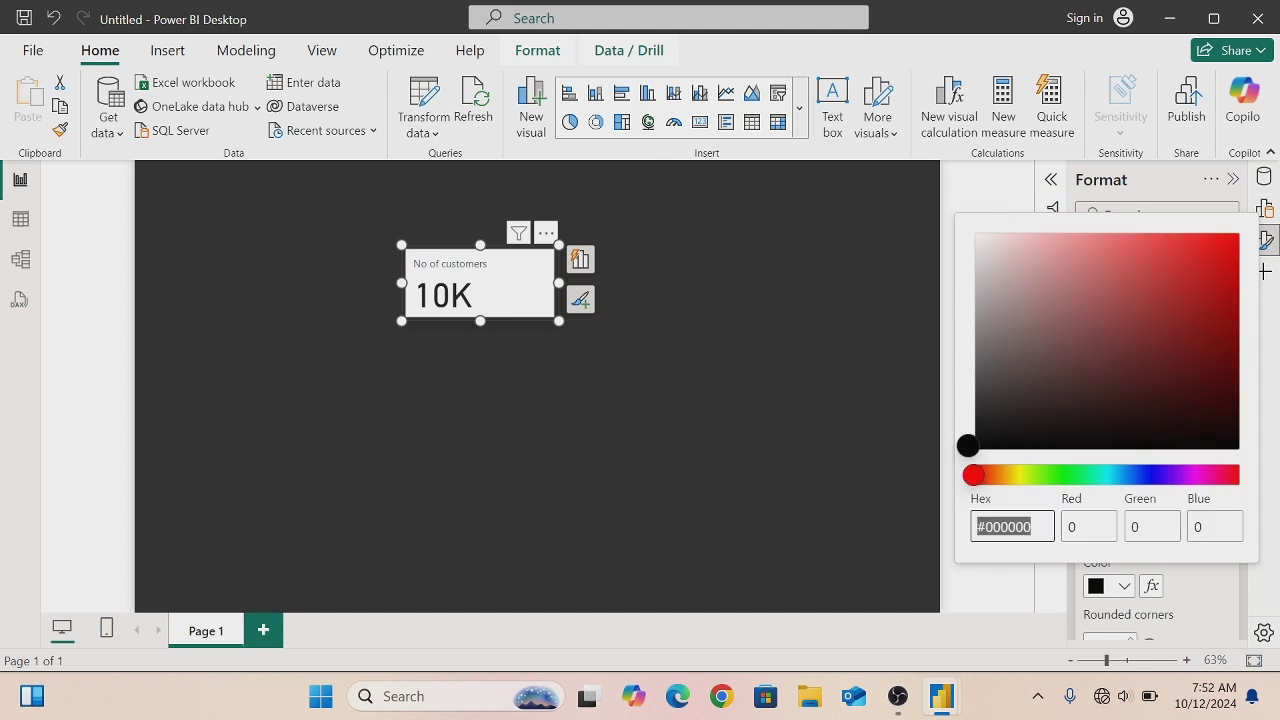
pyautogui.click(1037, 529)
pyautogui.press('BackSpace')
pyautogui.press('BackSpace')
pyautogui.press('BackSpace')
pyautogui.press('BackSpace')
pyautogui.press('BackSpace')
pyautogui.press('BackSpace')
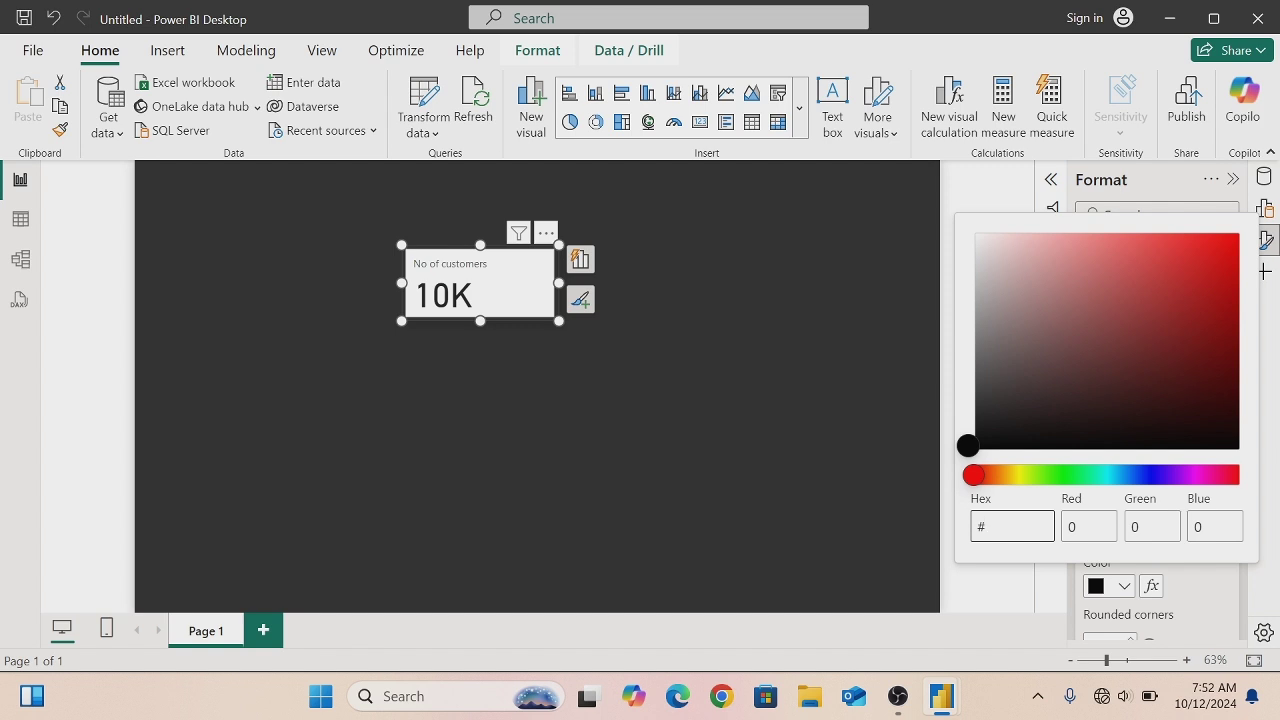
pyautogui.write('D09683')
pyautogui.click(964, 588)
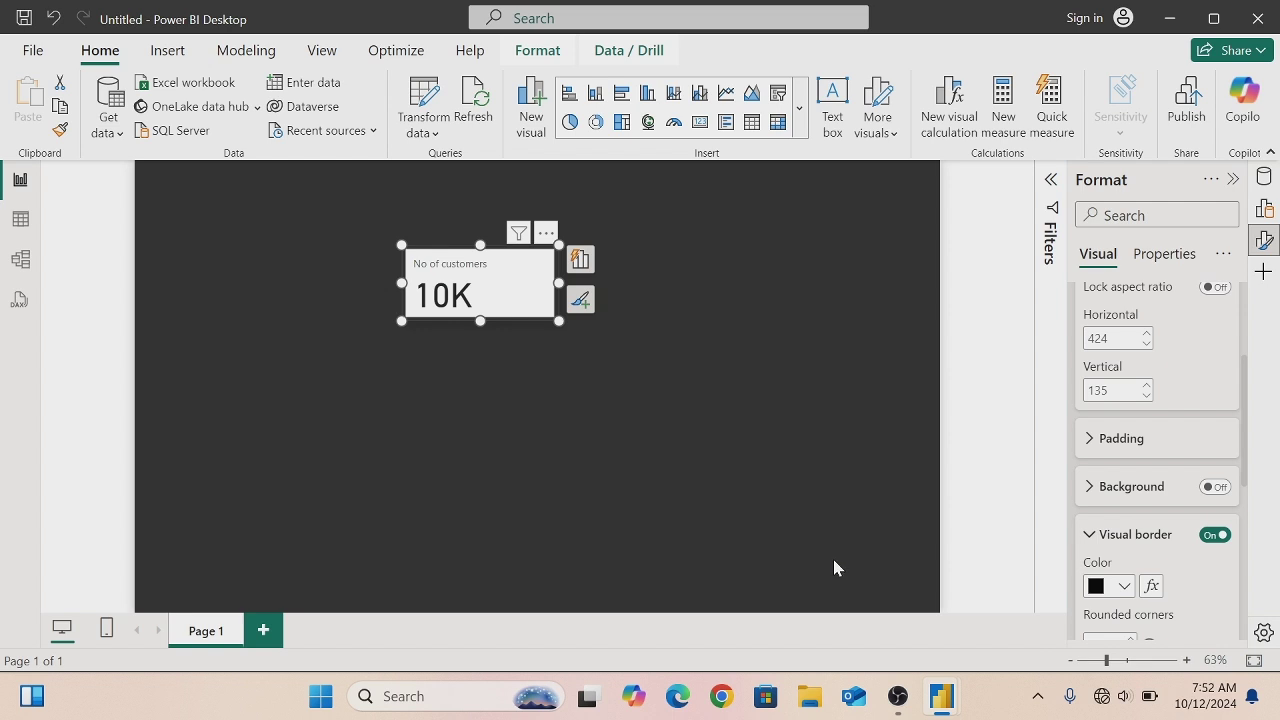
# - Turn on the card's title and set its text to "No Of Customer"
pyautogui.moveTo(1247, 473); pyautogui.dragTo(1244, 607)
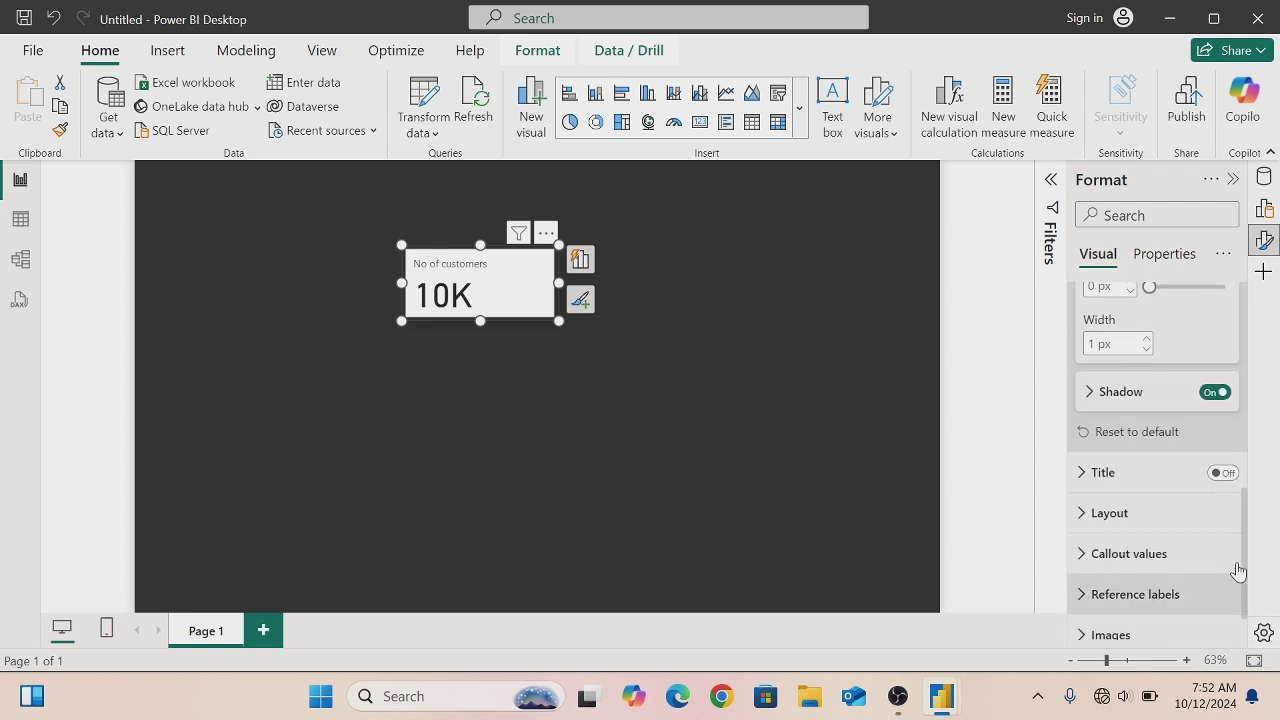
pyautogui.click(1223, 474)
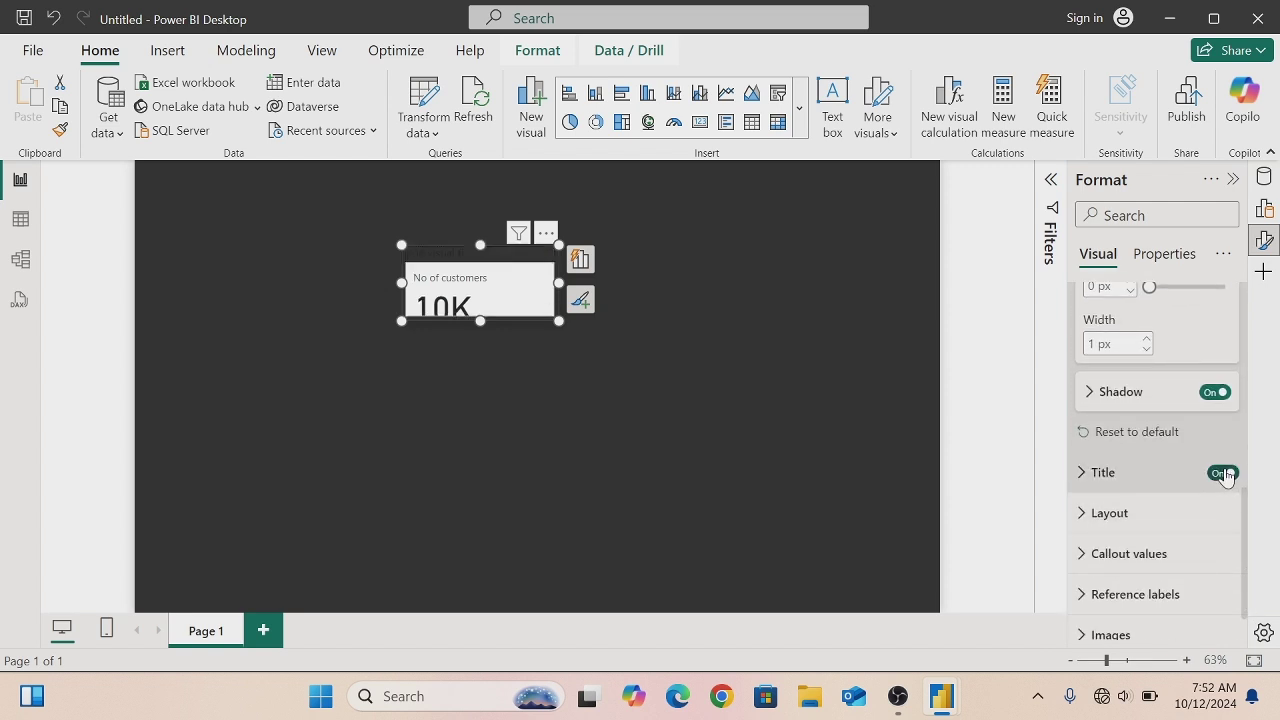
pyautogui.click(1080, 474)
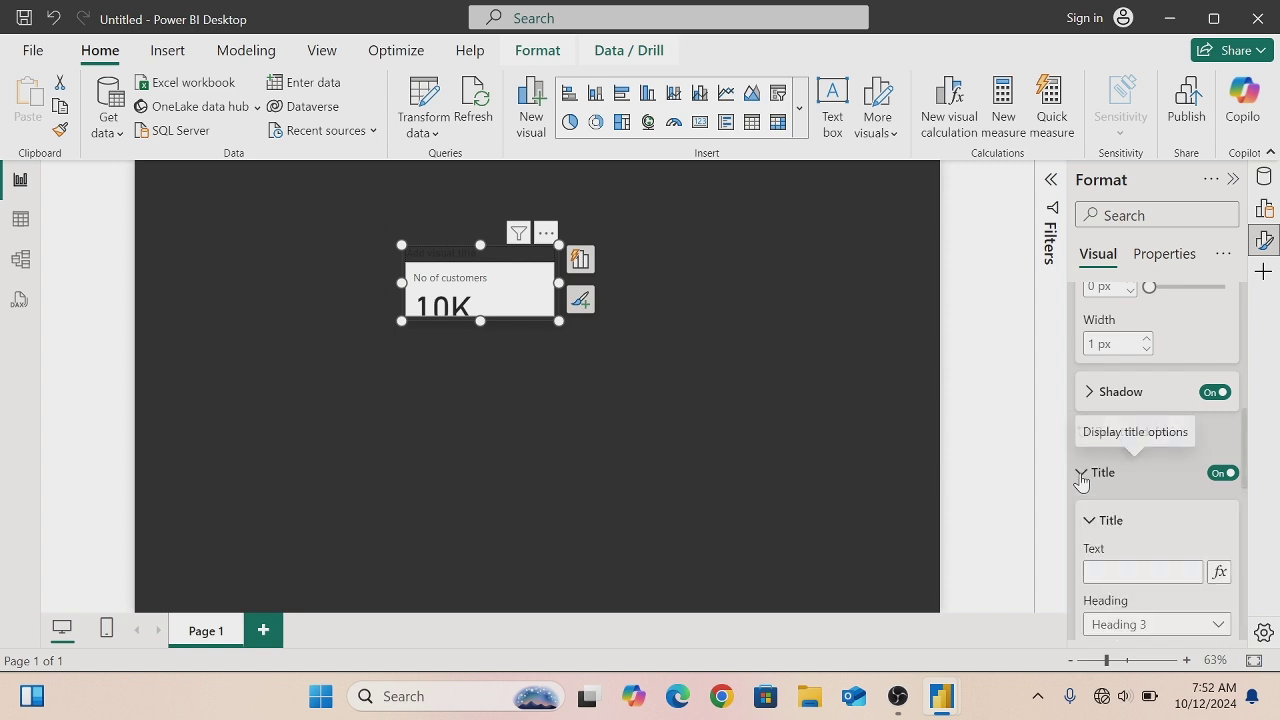
pyautogui.click(1110, 572)
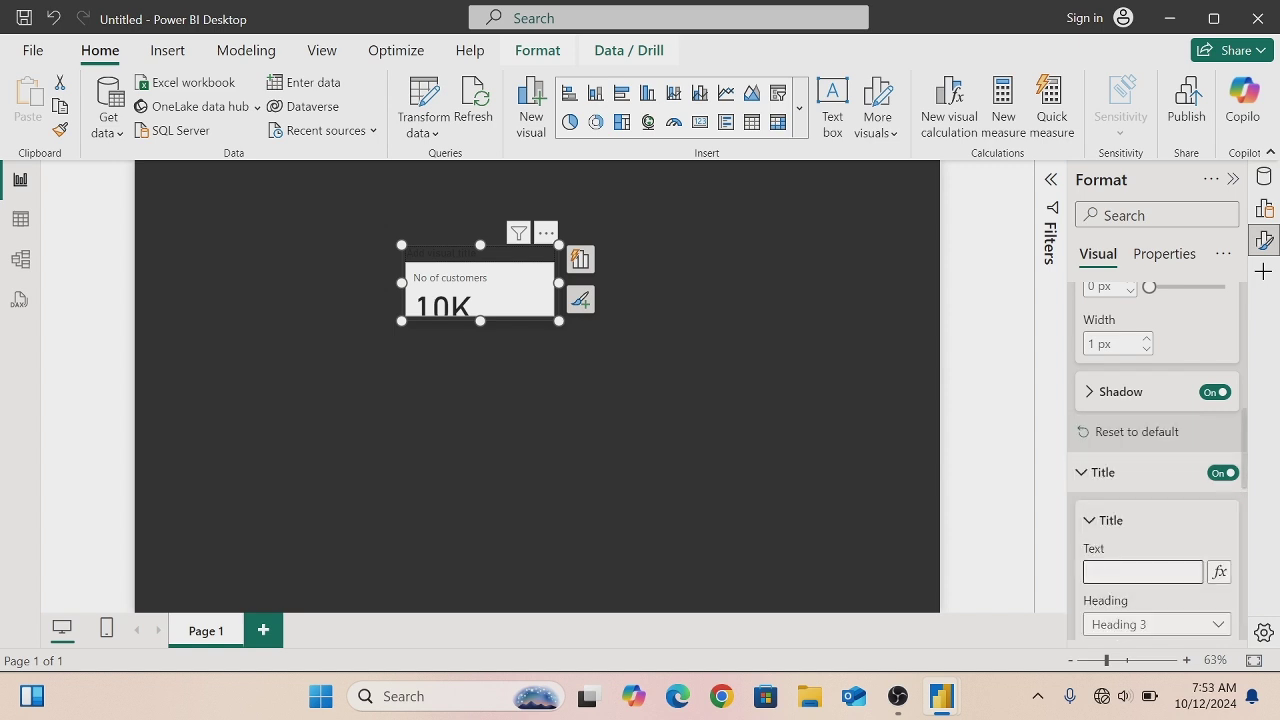
pyautogui.write('NO')
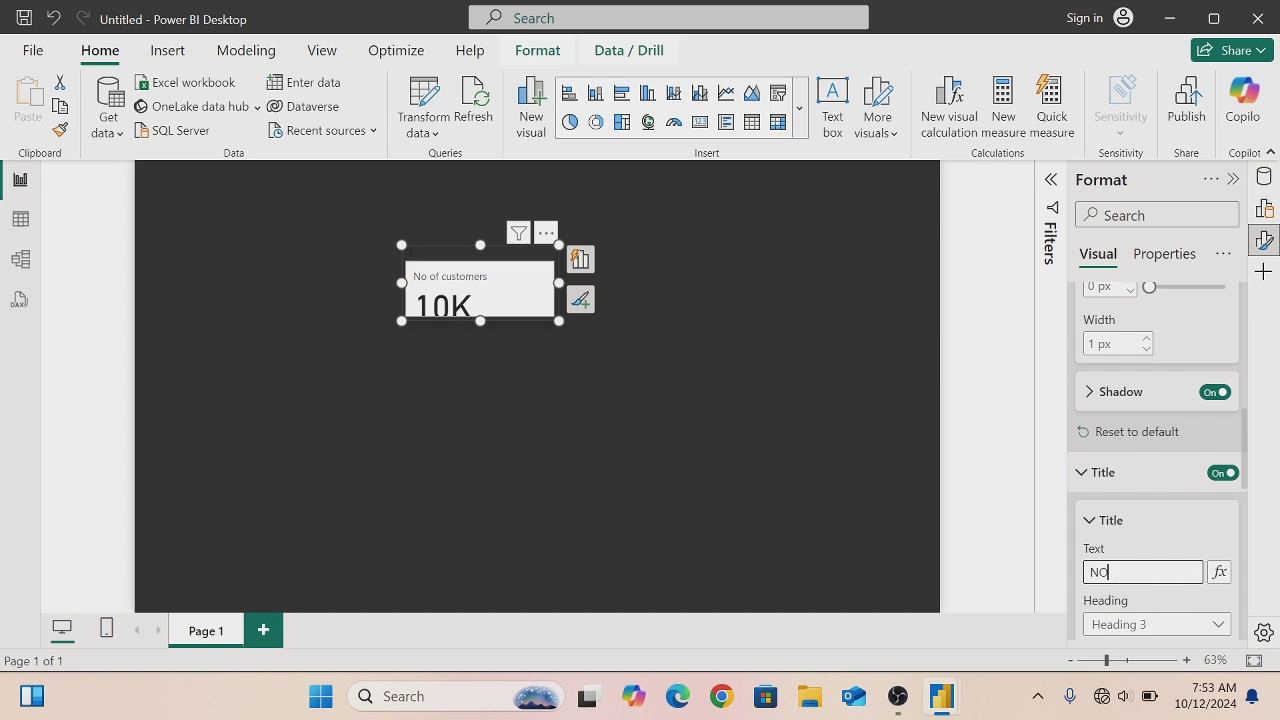
pyautogui.press('BackSpace')
pyautogui.write('o Of Customer')
# - Format the card's title in bold Comic Sans MS at size 18 with white text
pyautogui.moveTo(1245, 448); pyautogui.dragTo(1246, 500)
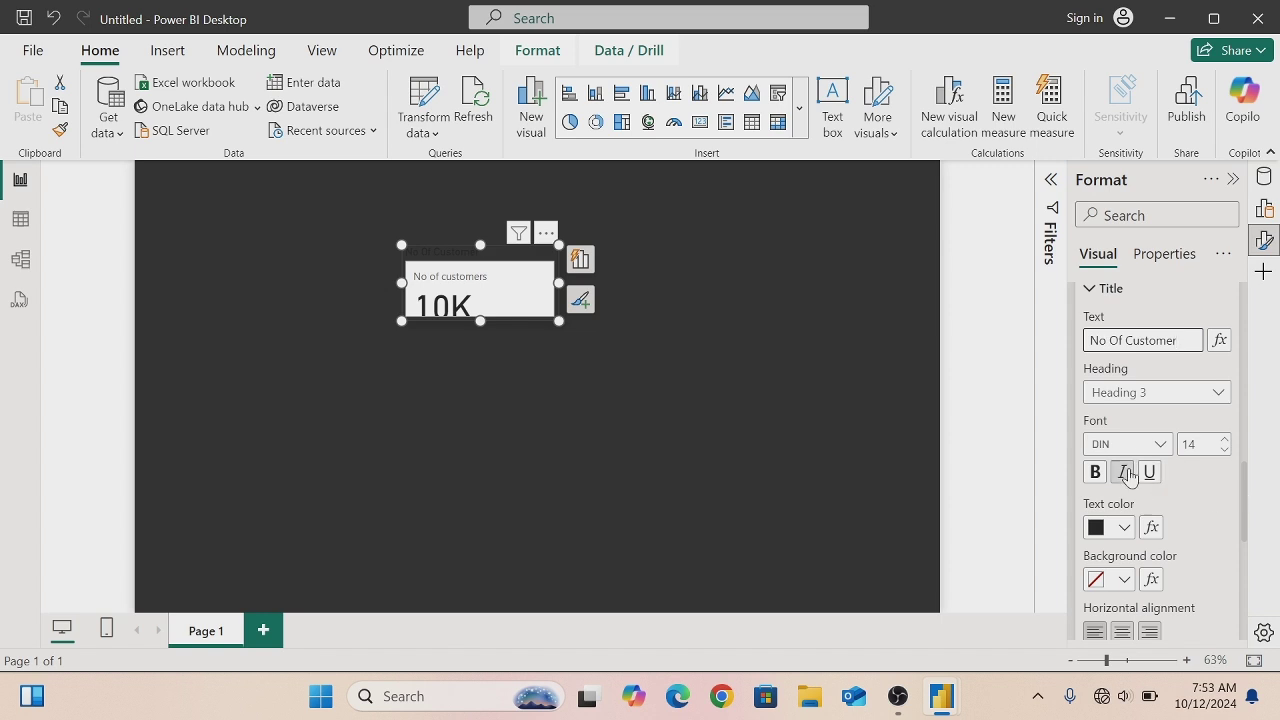
pyautogui.click(1160, 450)
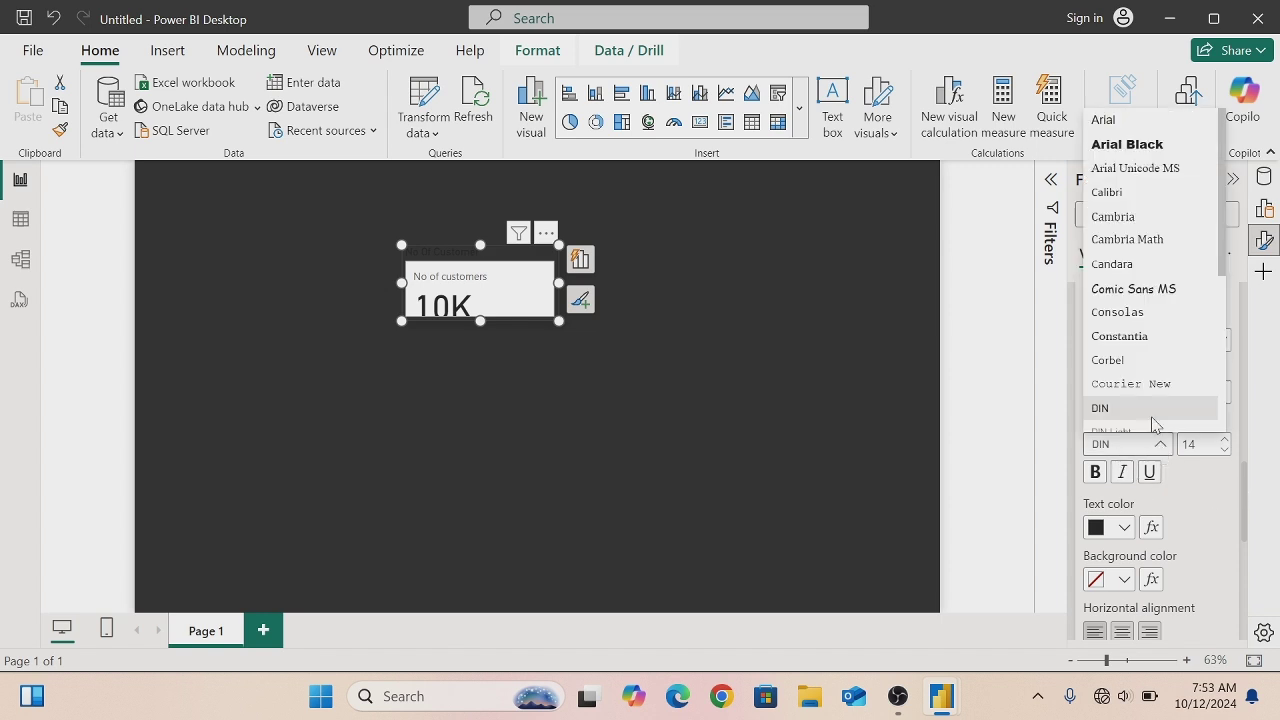
pyautogui.click(1145, 290)
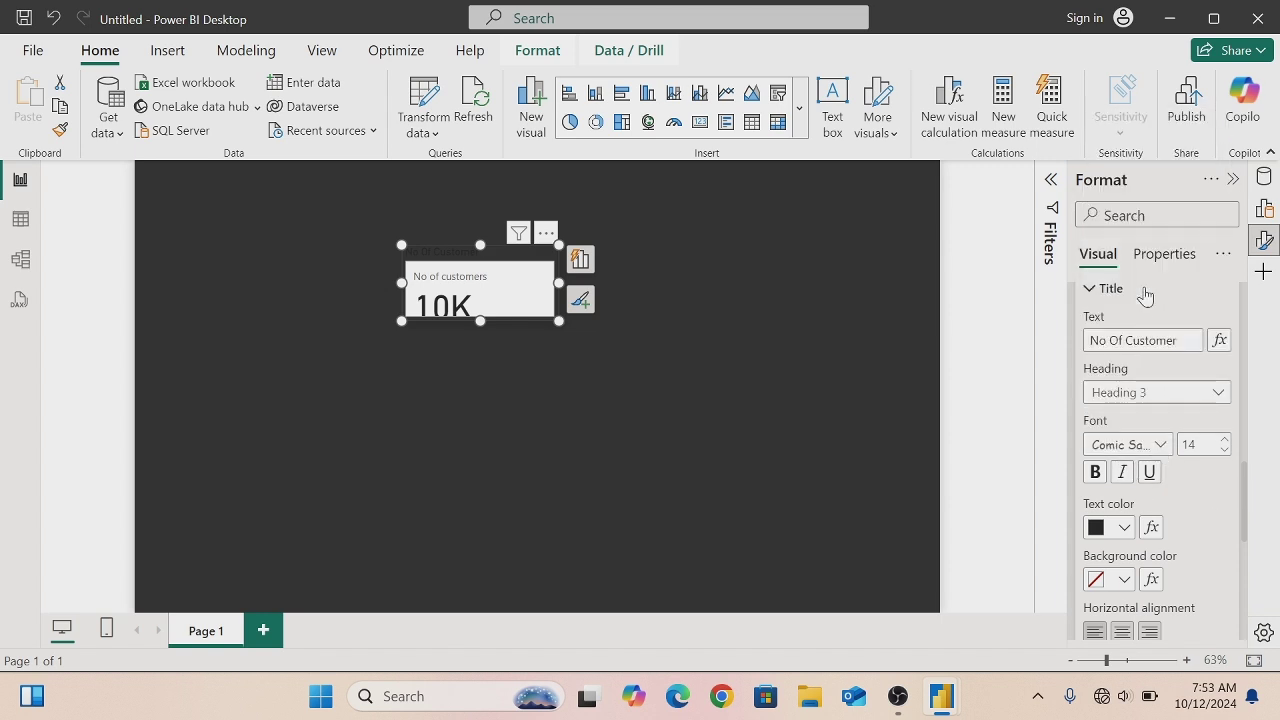
pyautogui.doubleClick(1189, 445)
pyautogui.press('BackSpace')
pyautogui.write('18')
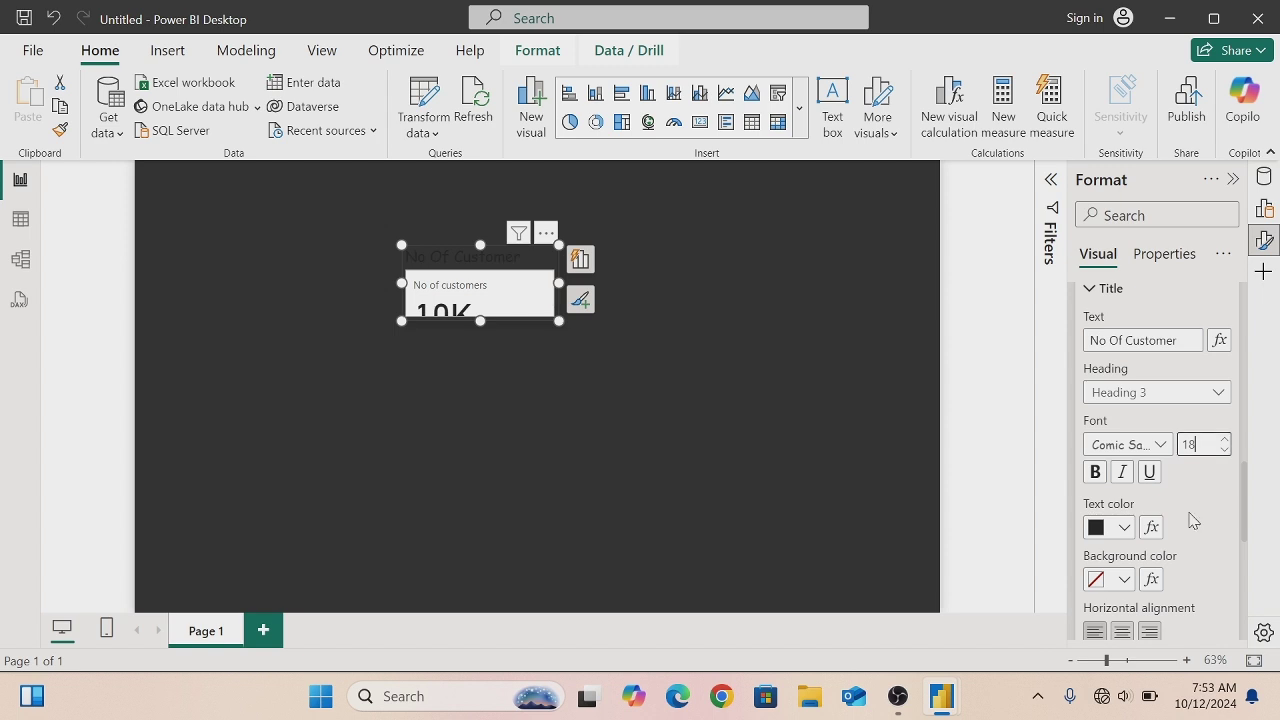
pyautogui.click(1096, 474)
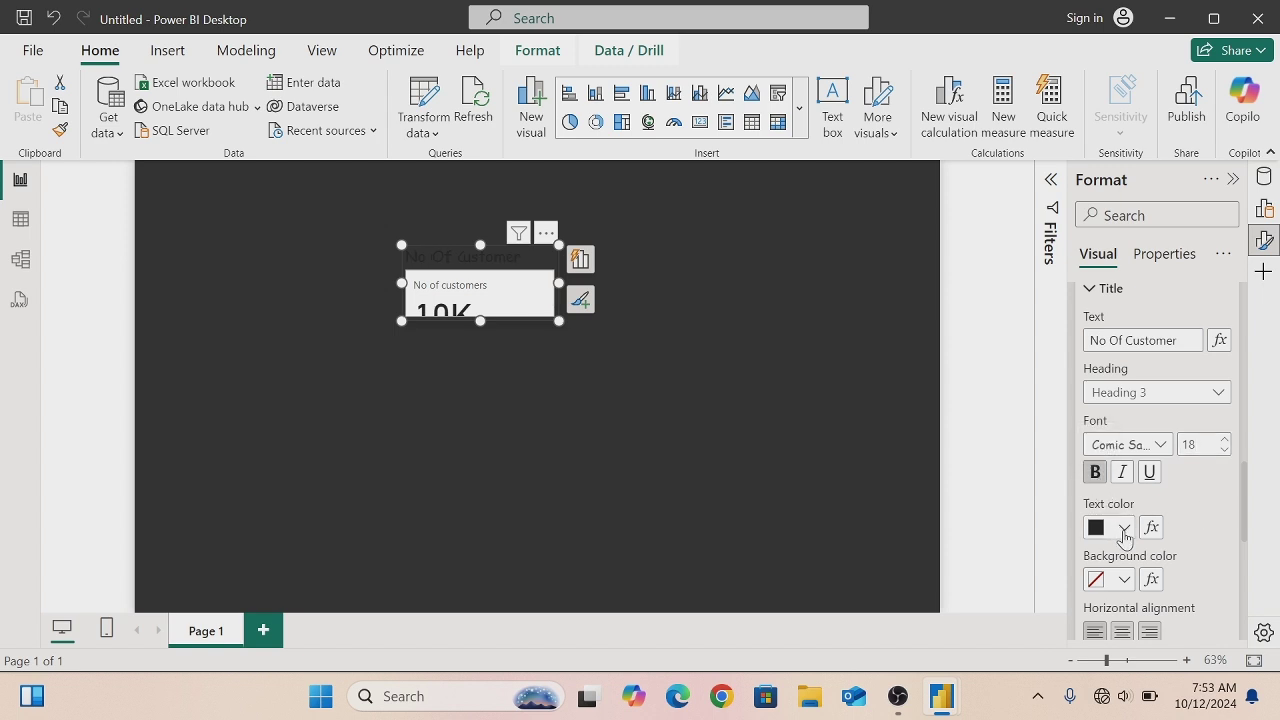
pyautogui.click(1124, 530)
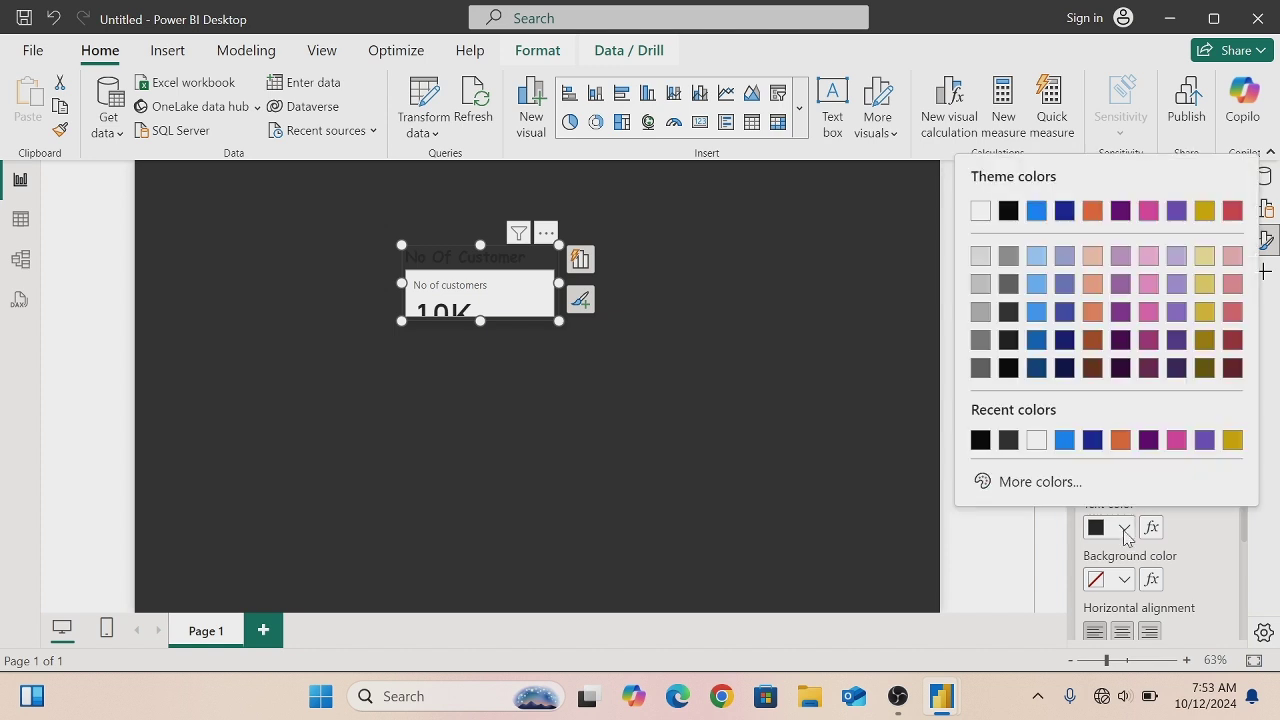
pyautogui.click(1037, 440)
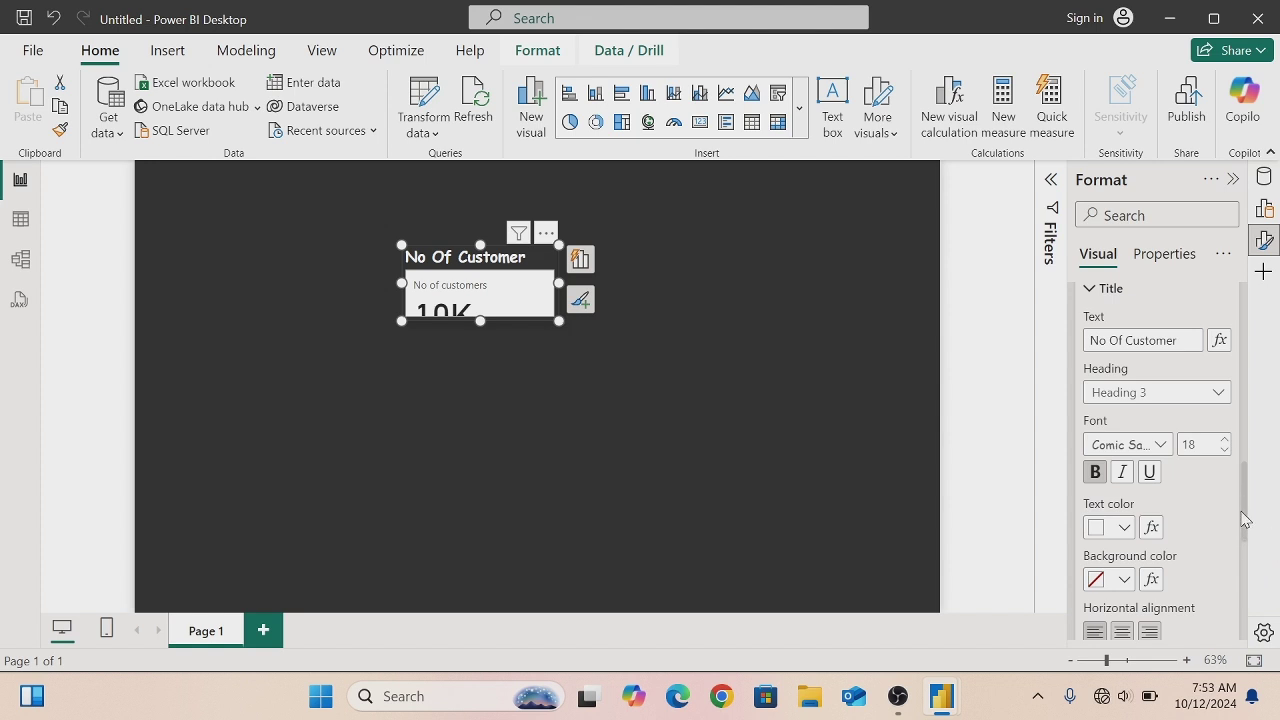
pyautogui.scroll(-1, 1247, 521)
pyautogui.scroll(-6, 1247, 521)
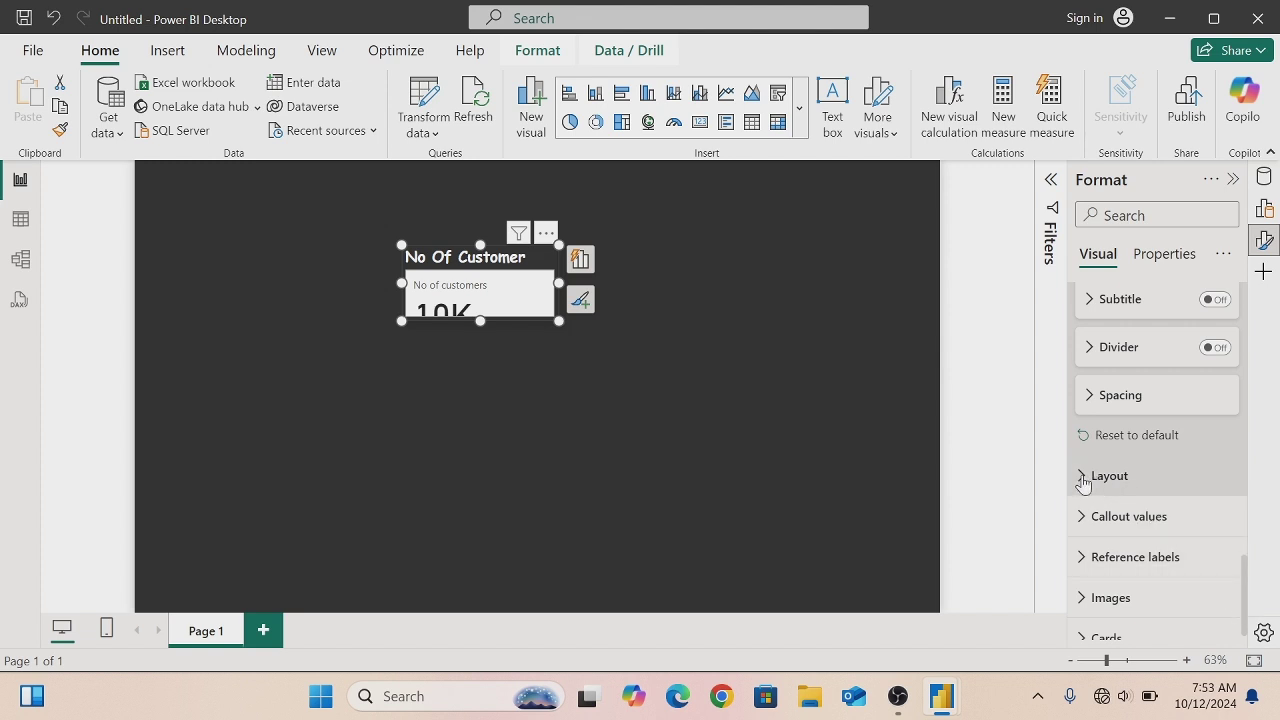
# - Set the card layout to a maximum of 1 card shown with 10 px space between cards
pyautogui.click(1081, 476)
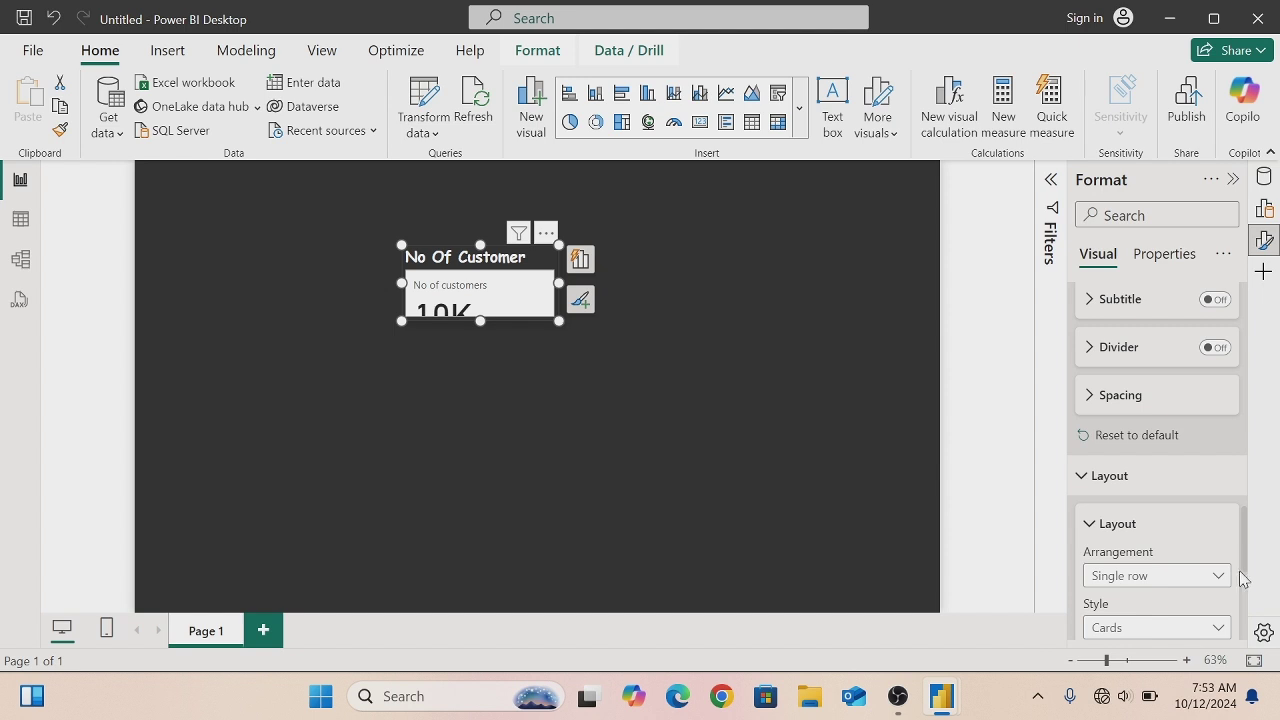
pyautogui.moveTo(1245, 561); pyautogui.dragTo(1247, 590)
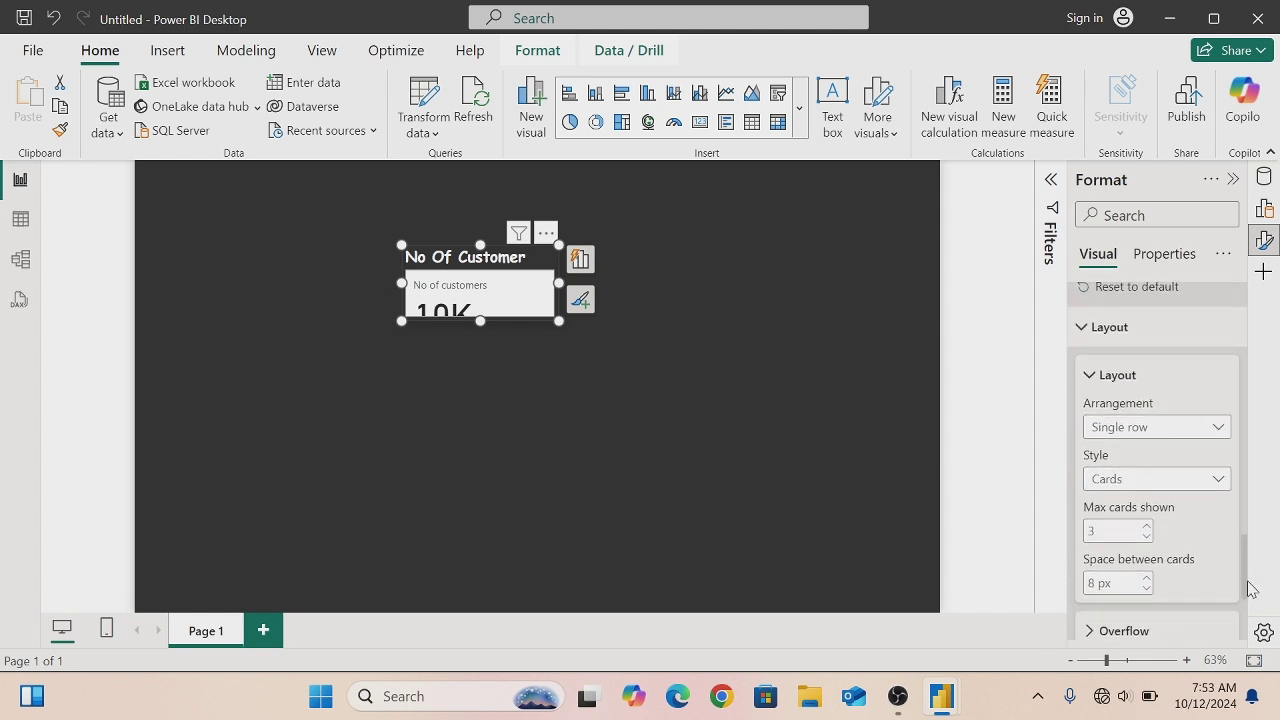
pyautogui.click(1100, 531)
pyautogui.doubleClick(1092, 531)
pyautogui.press('BackSpace')
pyautogui.write('1')
pyautogui.click(1100, 583)
pyautogui.doubleClick(1092, 583)
pyautogui.press('BackSpace')
pyautogui.write('10')
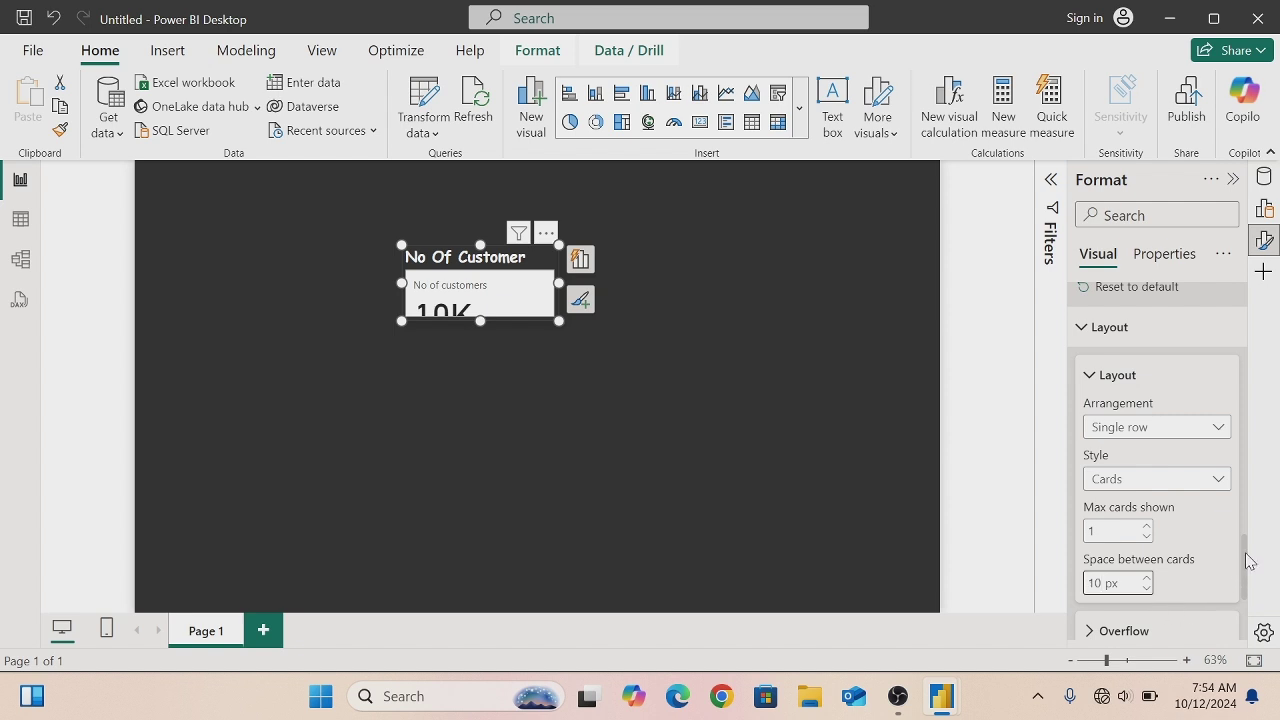
# - Format the card's callout value in bold Comic Sans MS at size 30 with white text
pyautogui.scroll(-5, 1248, 562)
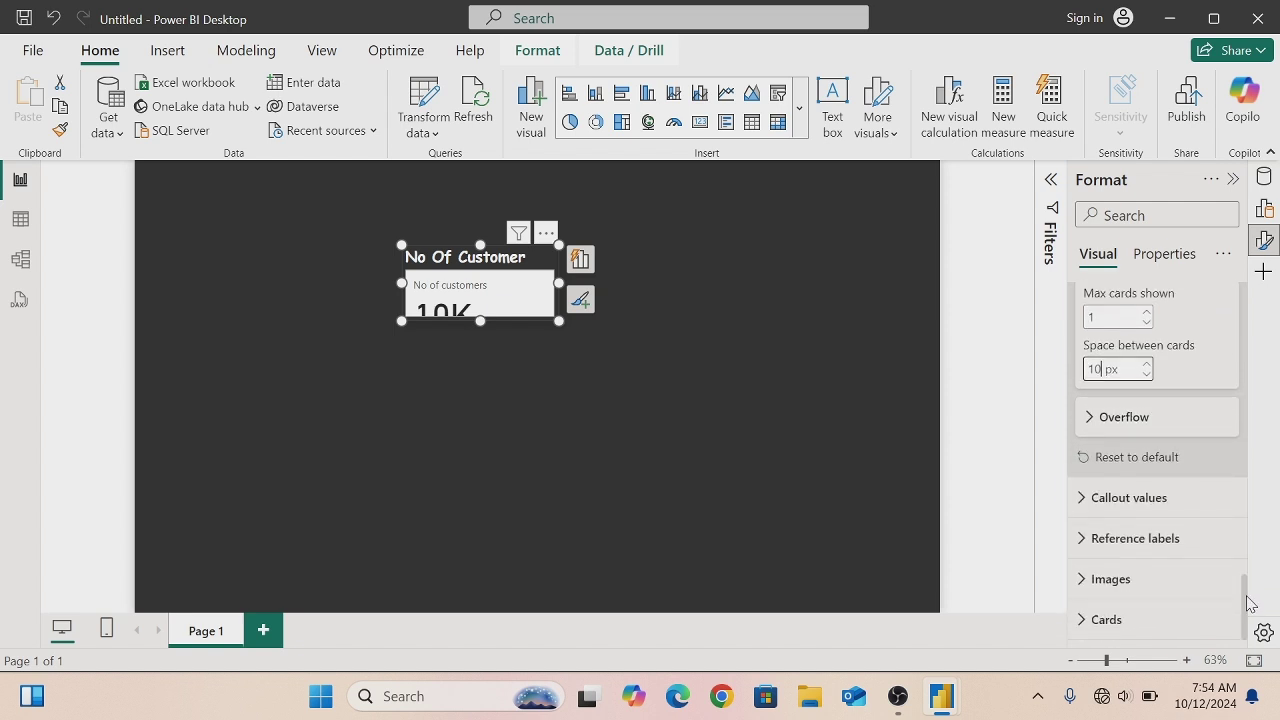
pyautogui.click(1085, 498)
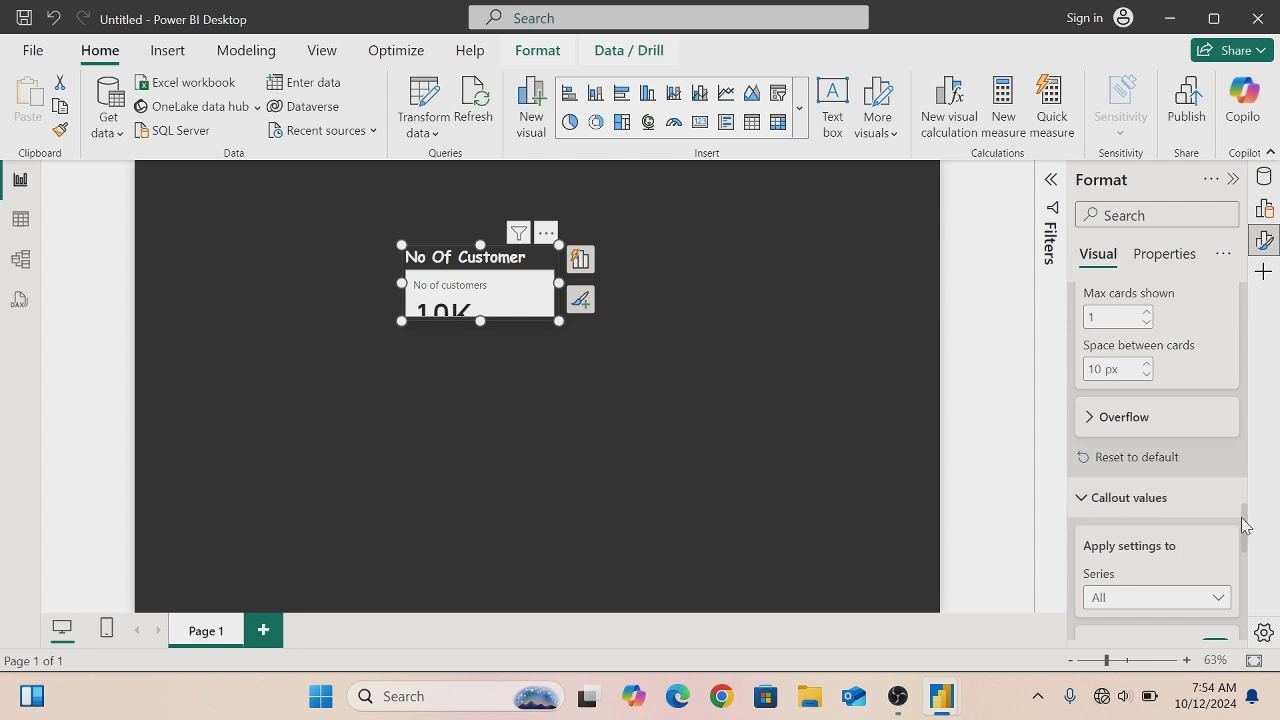
pyautogui.moveTo(1245, 523); pyautogui.dragTo(1241, 556)
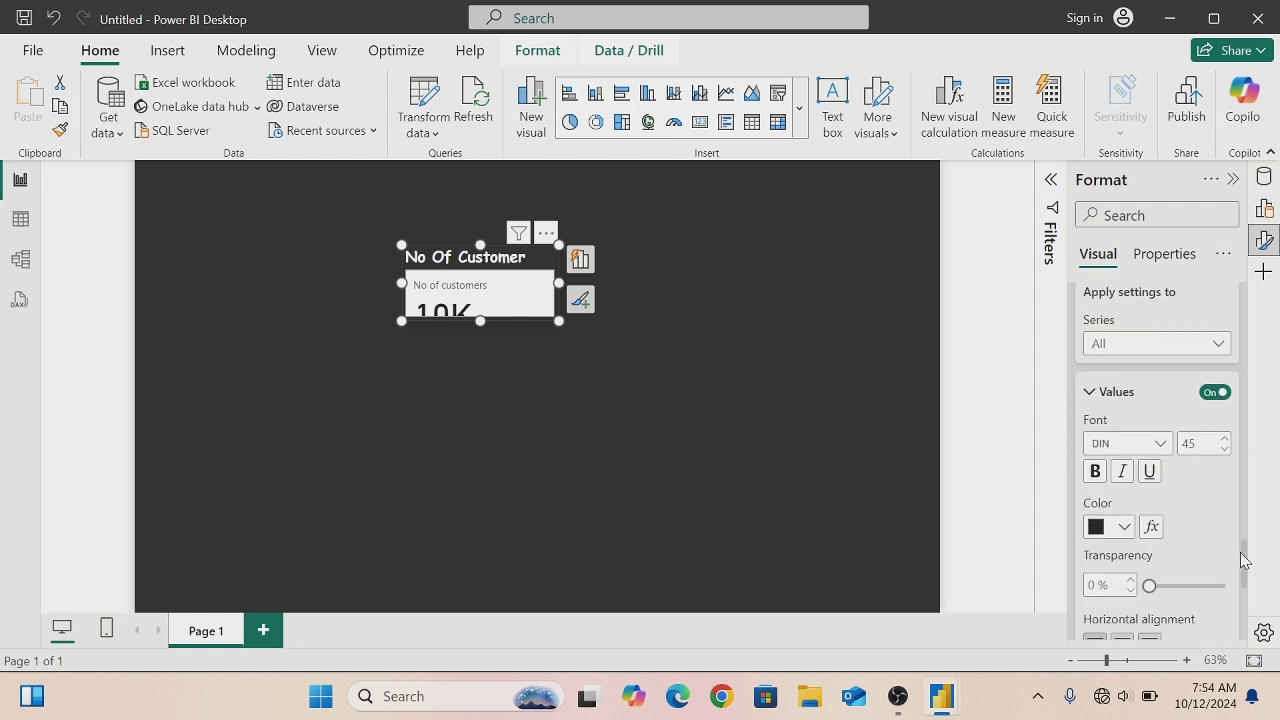
pyautogui.click(1160, 439)
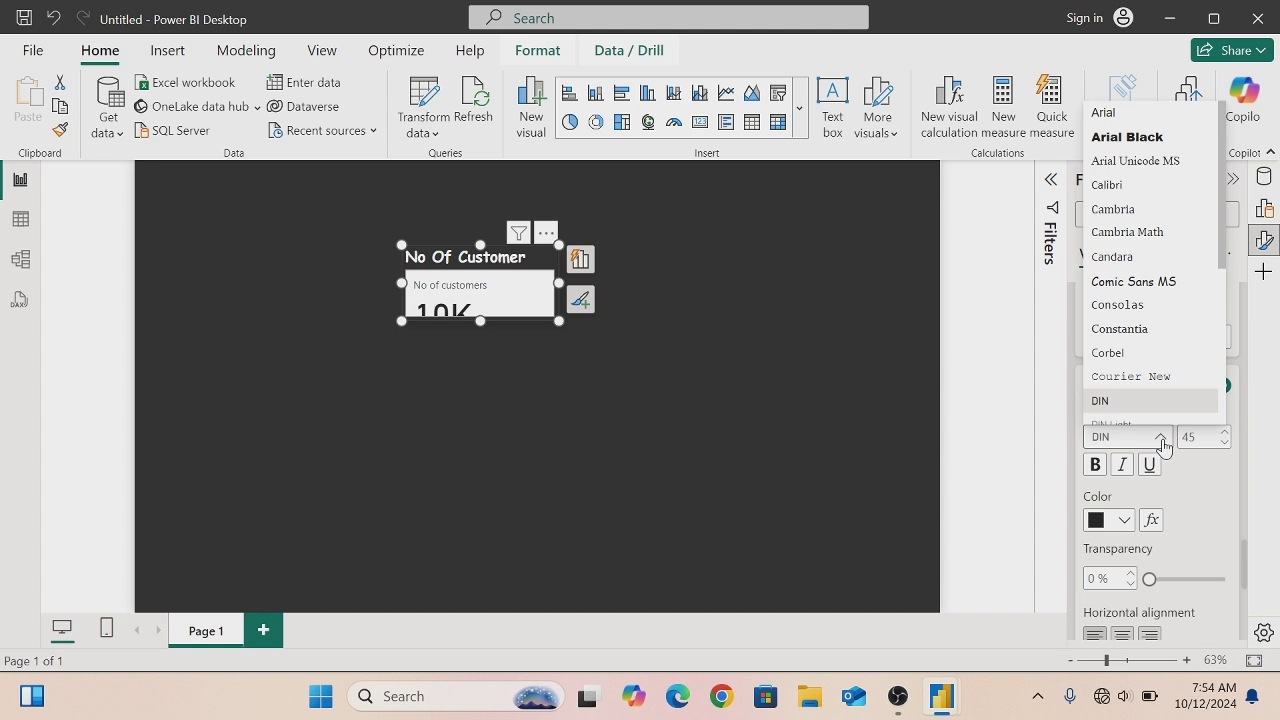
pyautogui.click(1150, 289)
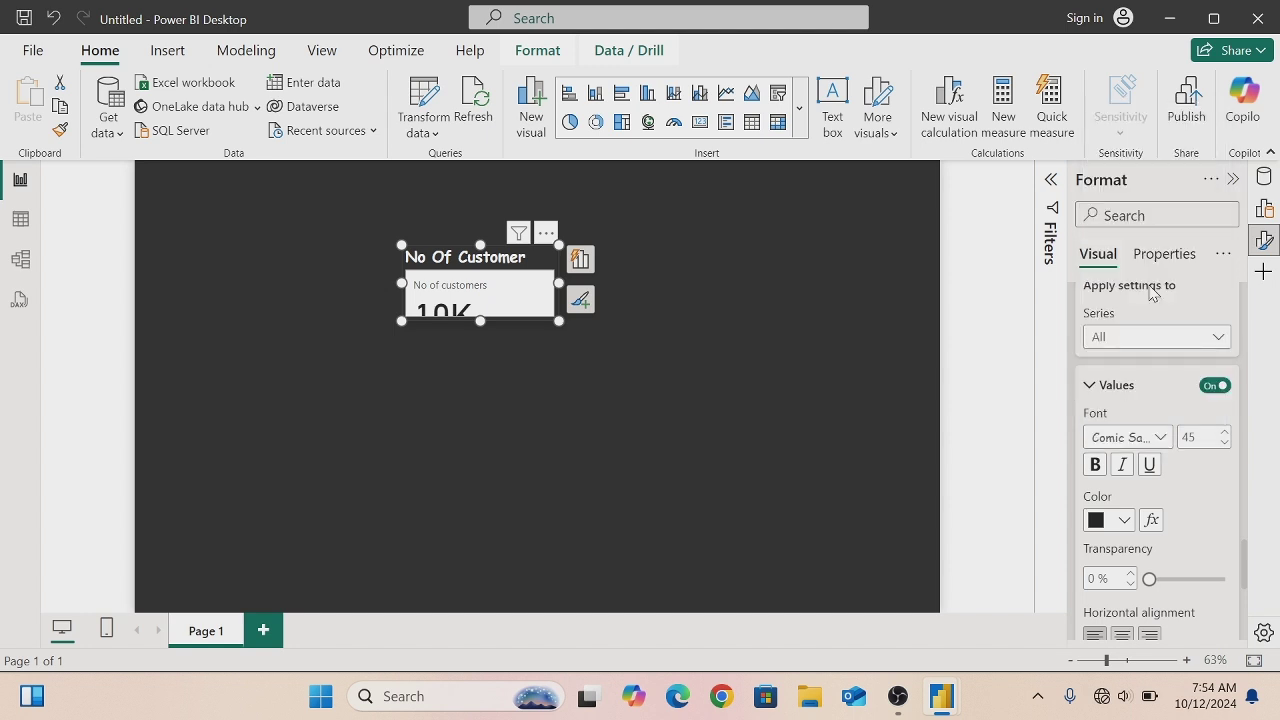
pyautogui.doubleClick(1189, 437)
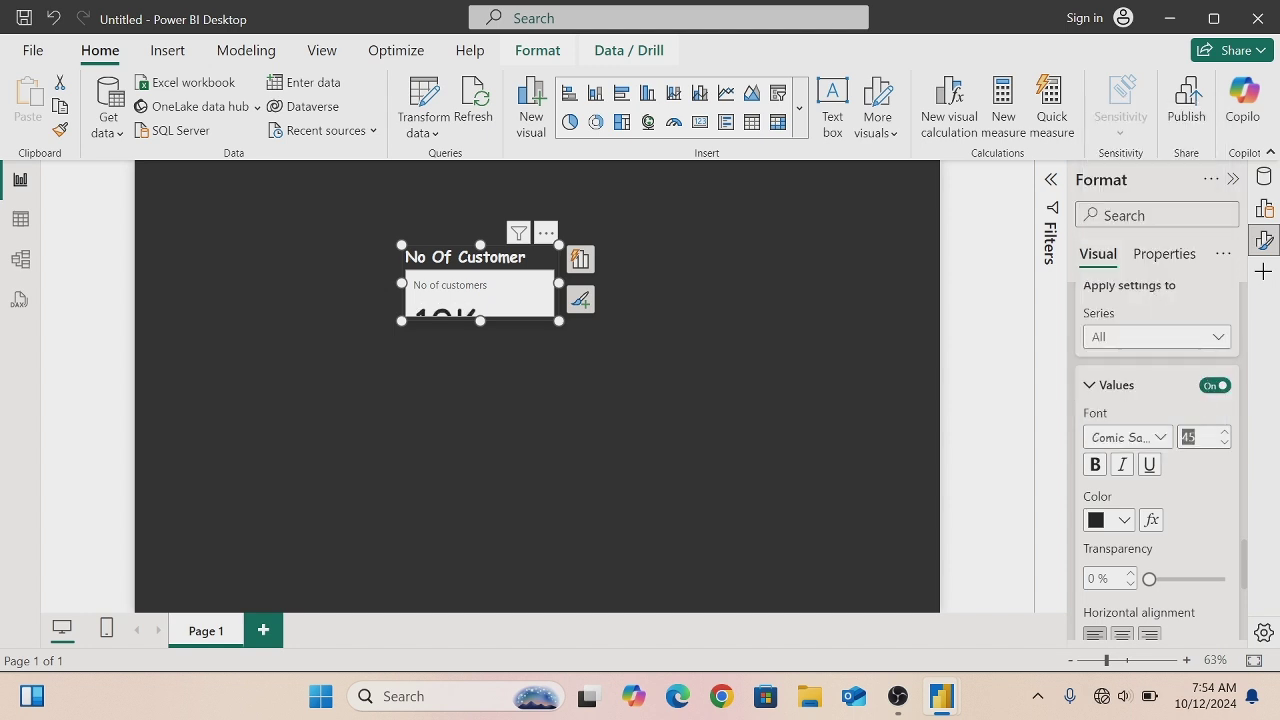
pyautogui.press('BackSpace')
pyautogui.write('30')
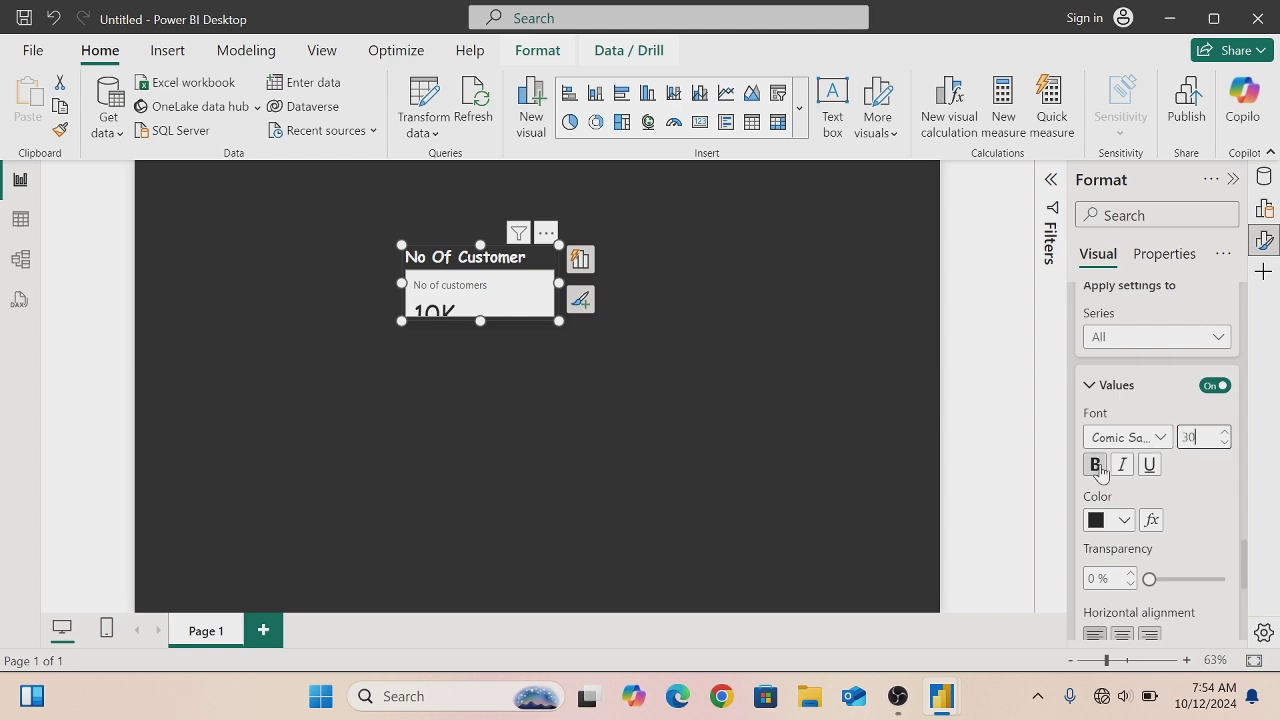
pyautogui.click(1098, 466)
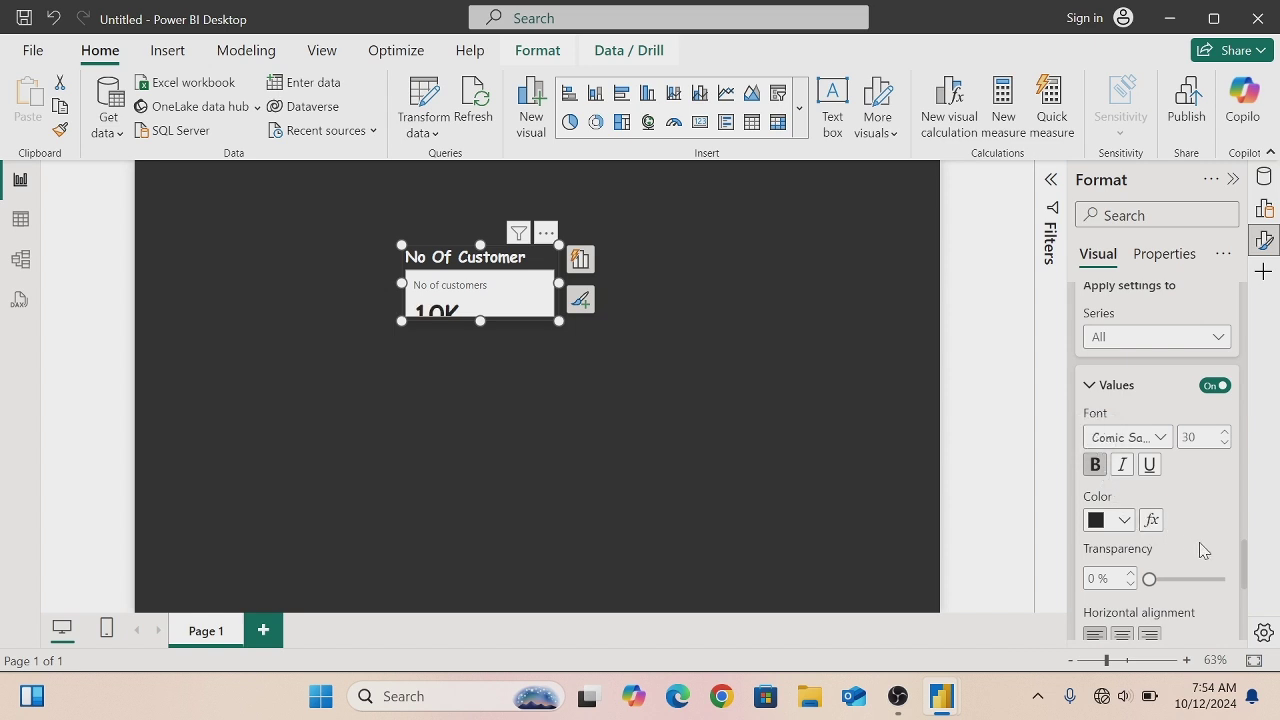
pyautogui.click(1124, 520)
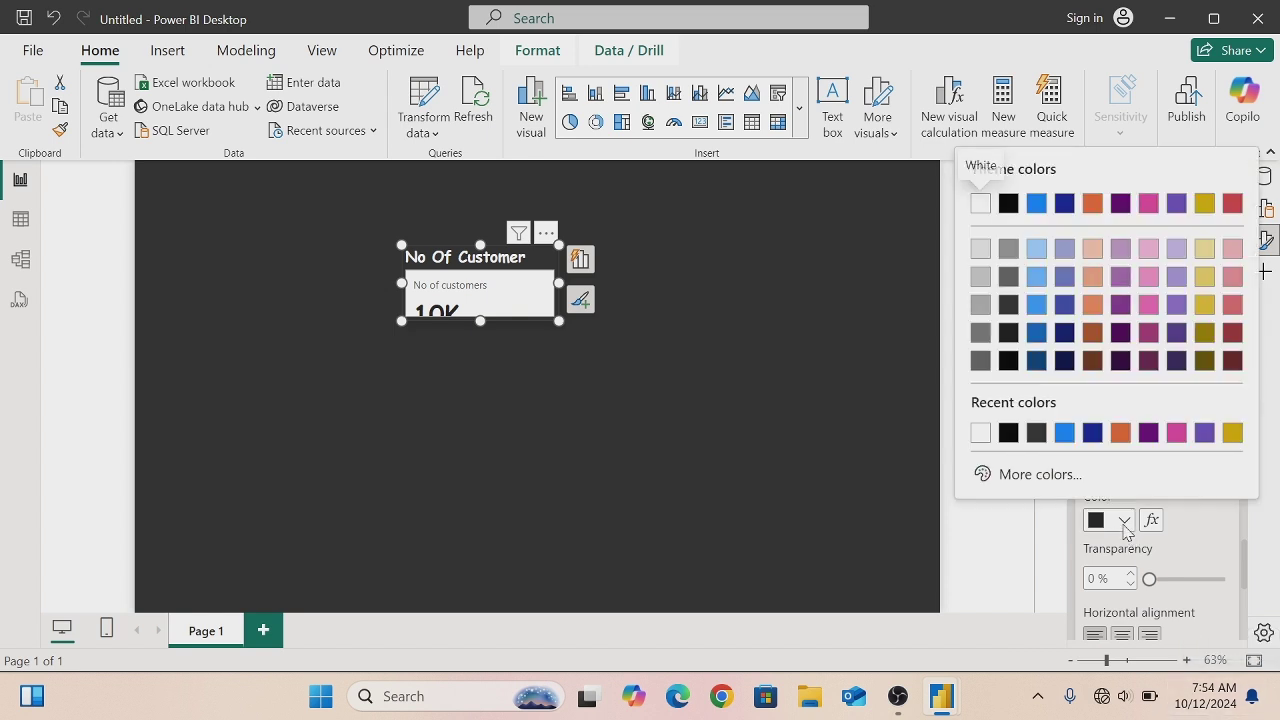
pyautogui.click(981, 433)
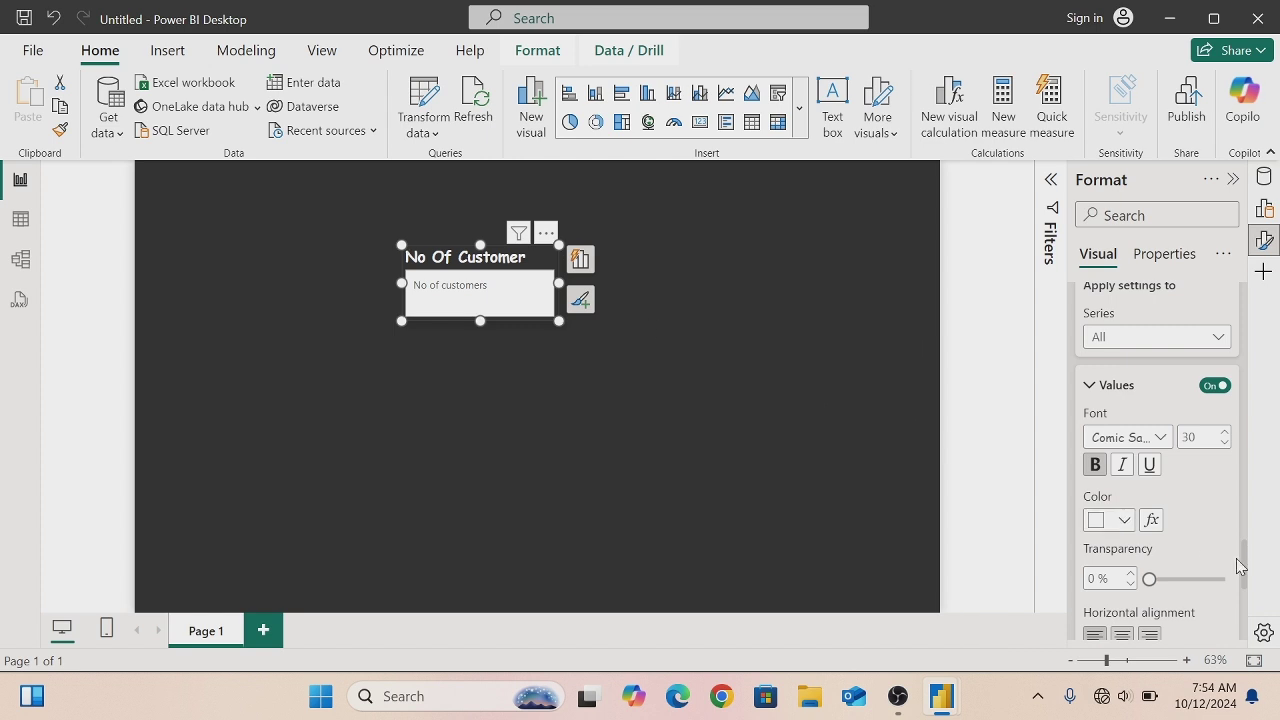
# - Center the card's callout value horizontally and turn off its label
pyautogui.moveTo(1241, 563); pyautogui.dragTo(1244, 596)
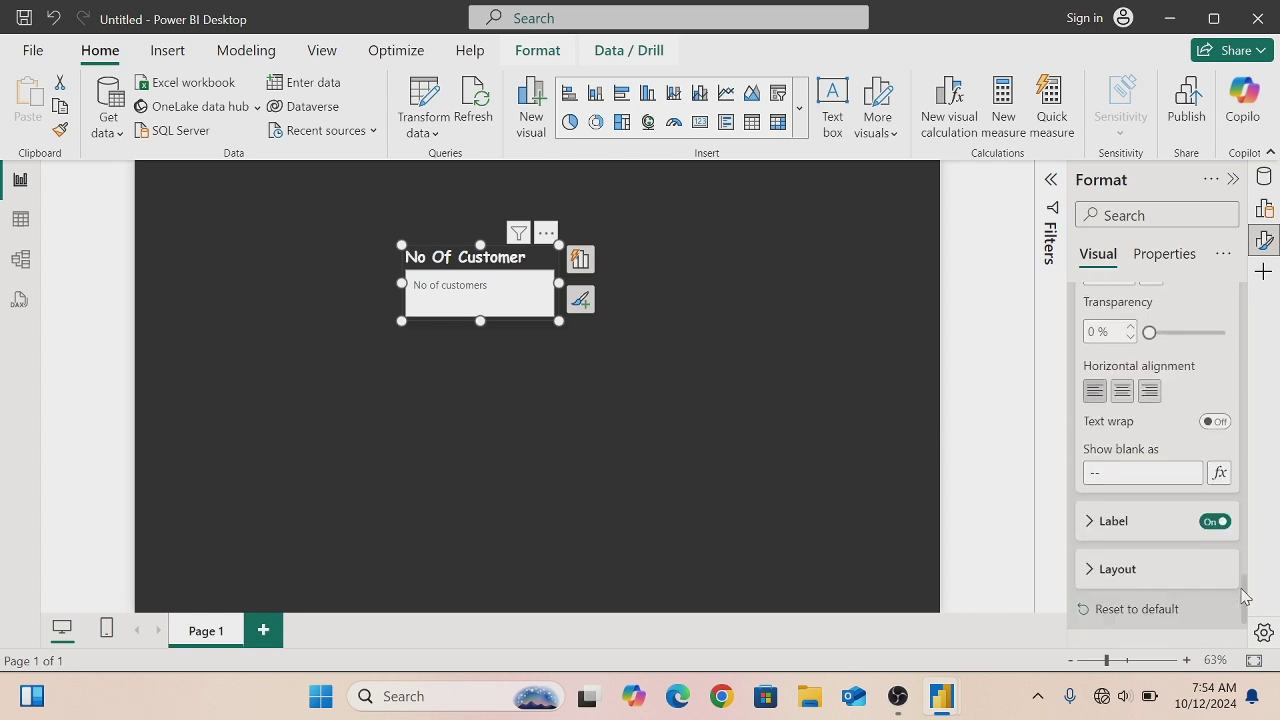
pyautogui.click(1124, 391)
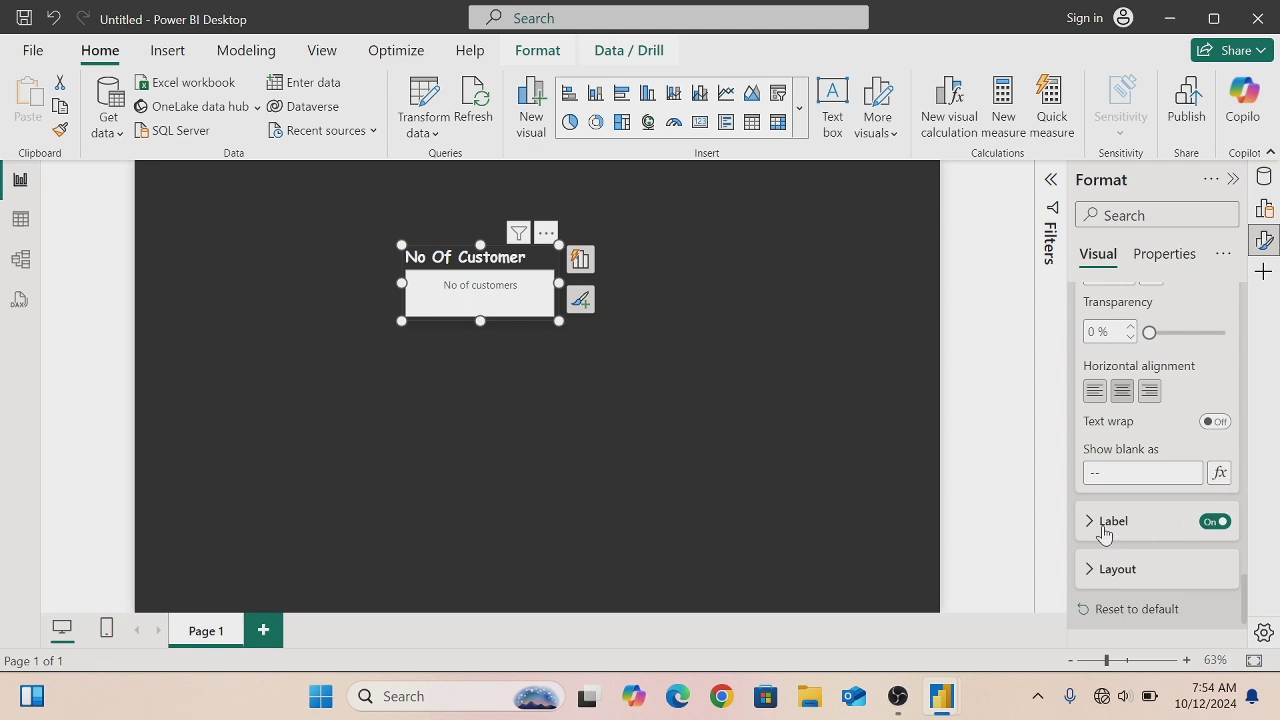
pyautogui.click(1215, 522)
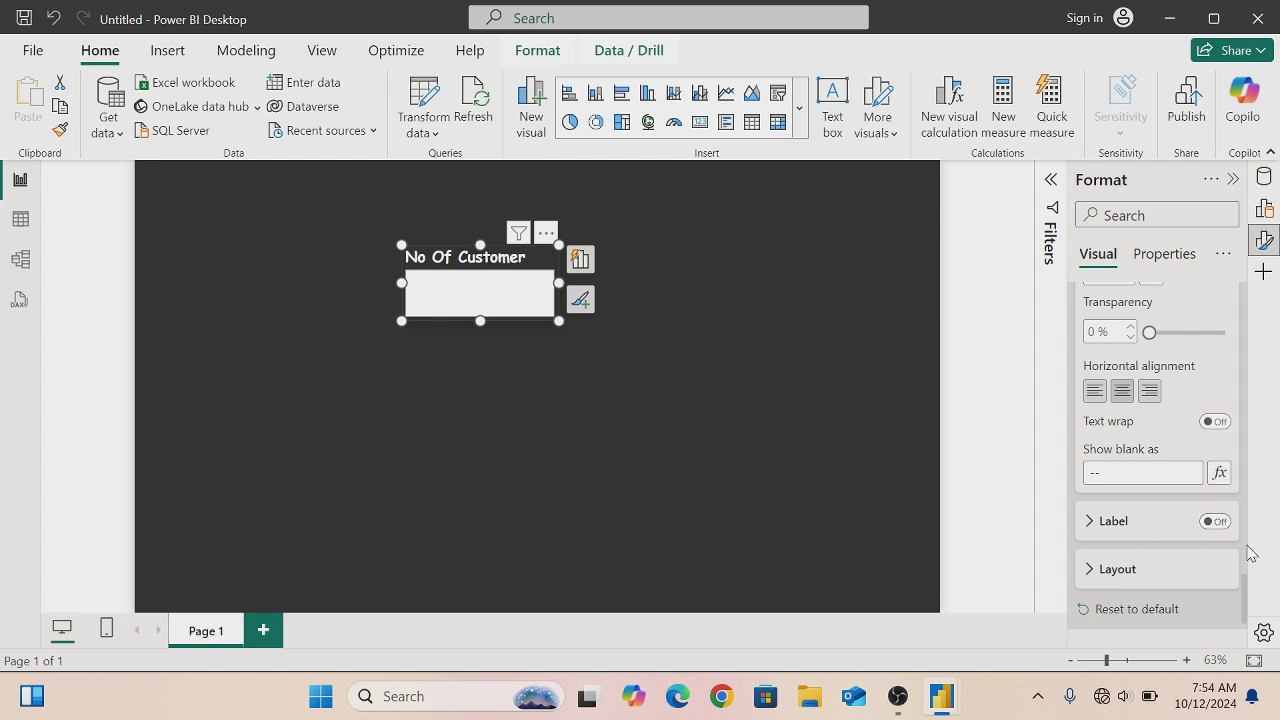
# - Change the card's shape to Rounded Rectangle
pyautogui.moveTo(1247, 592); pyautogui.dragTo(1247, 611)
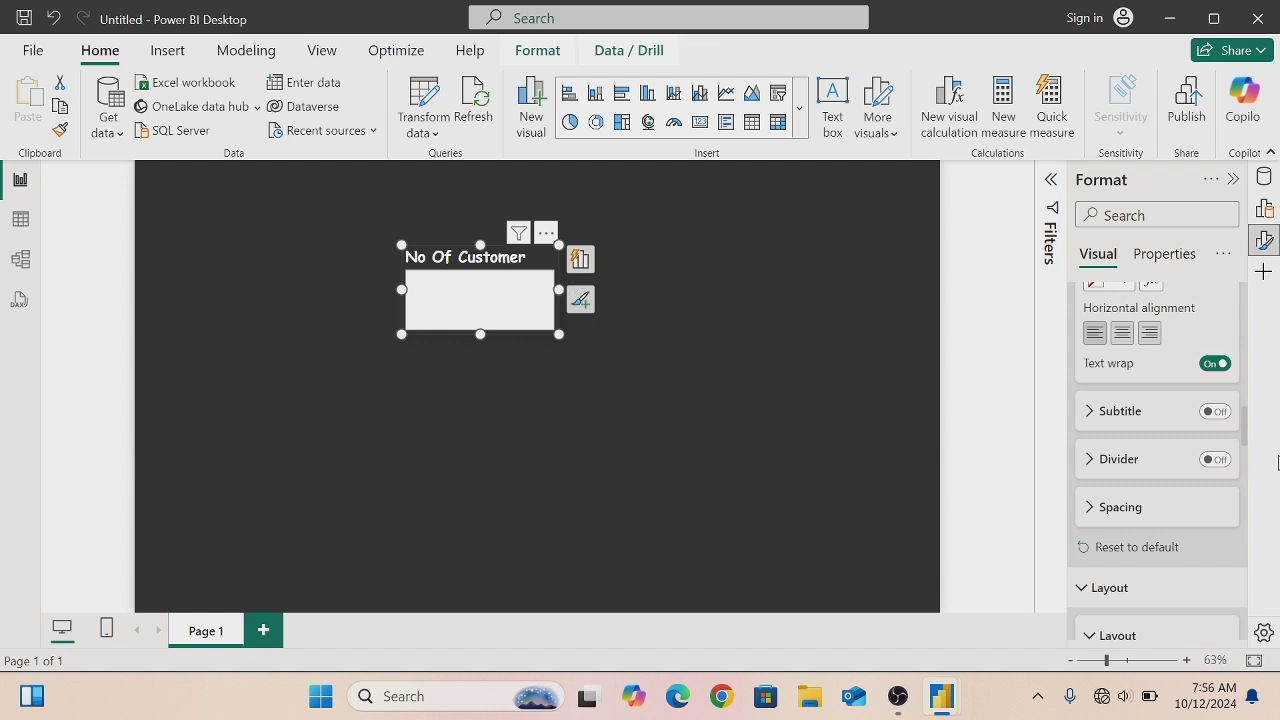
pyautogui.moveTo(1246, 434); pyautogui.dragTo(1248, 615)
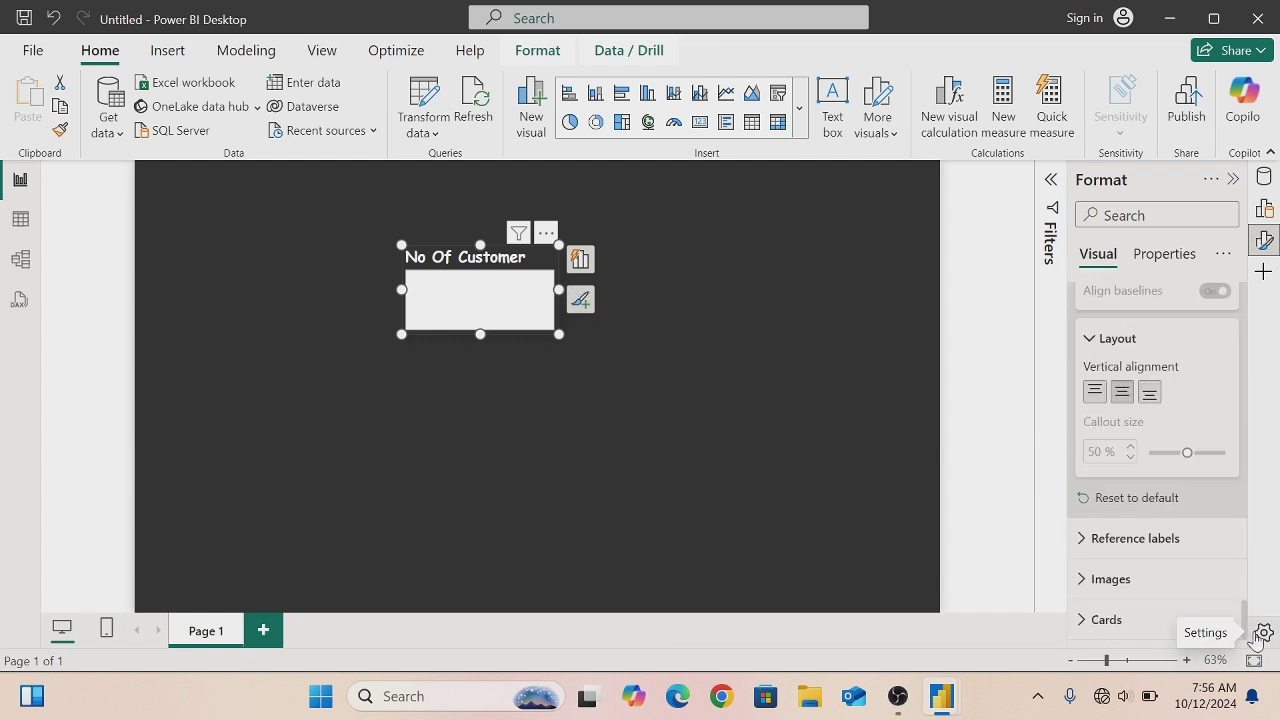
pyautogui.click(1080, 621)
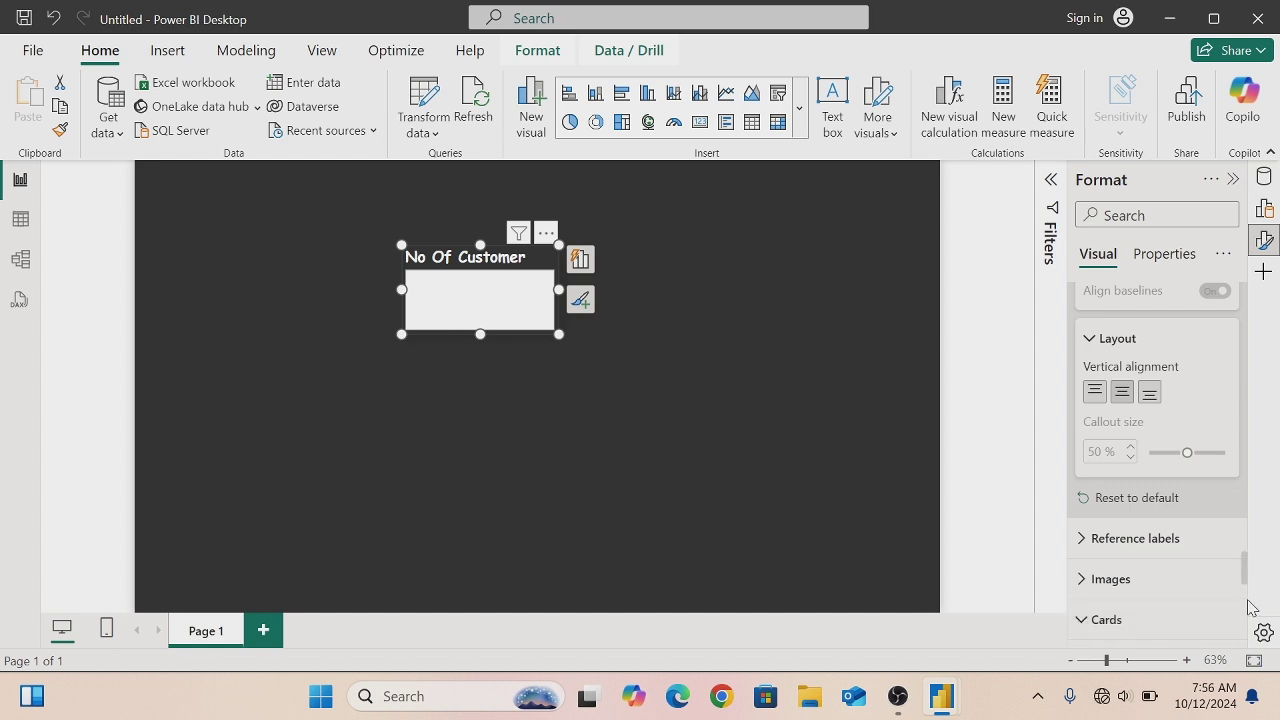
pyautogui.moveTo(1244, 583); pyautogui.dragTo(1246, 608)
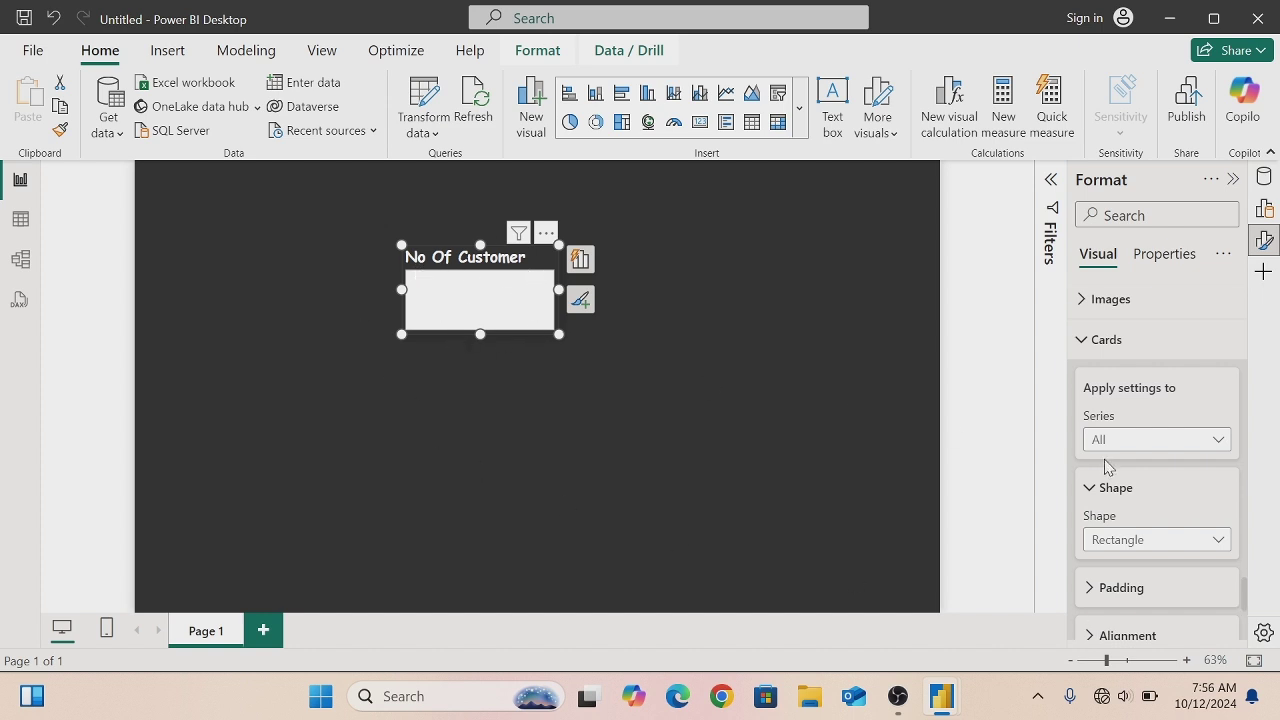
pyautogui.click(1218, 541)
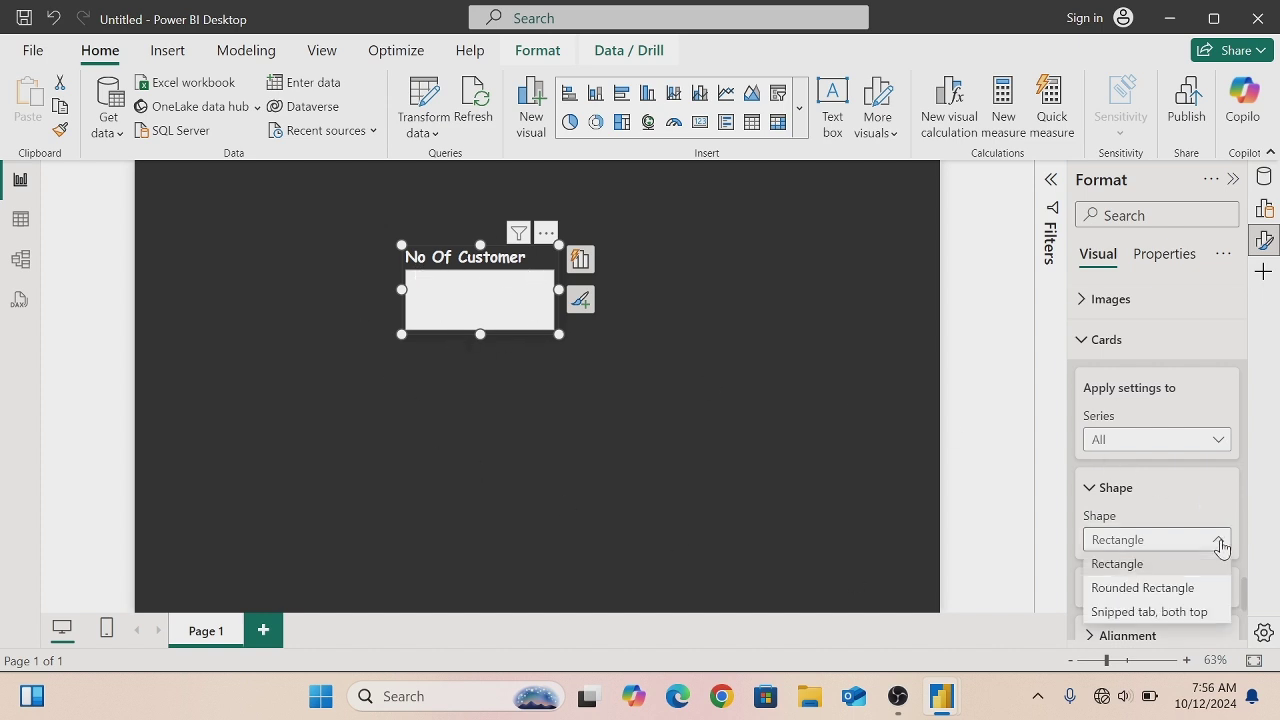
pyautogui.click(1182, 589)
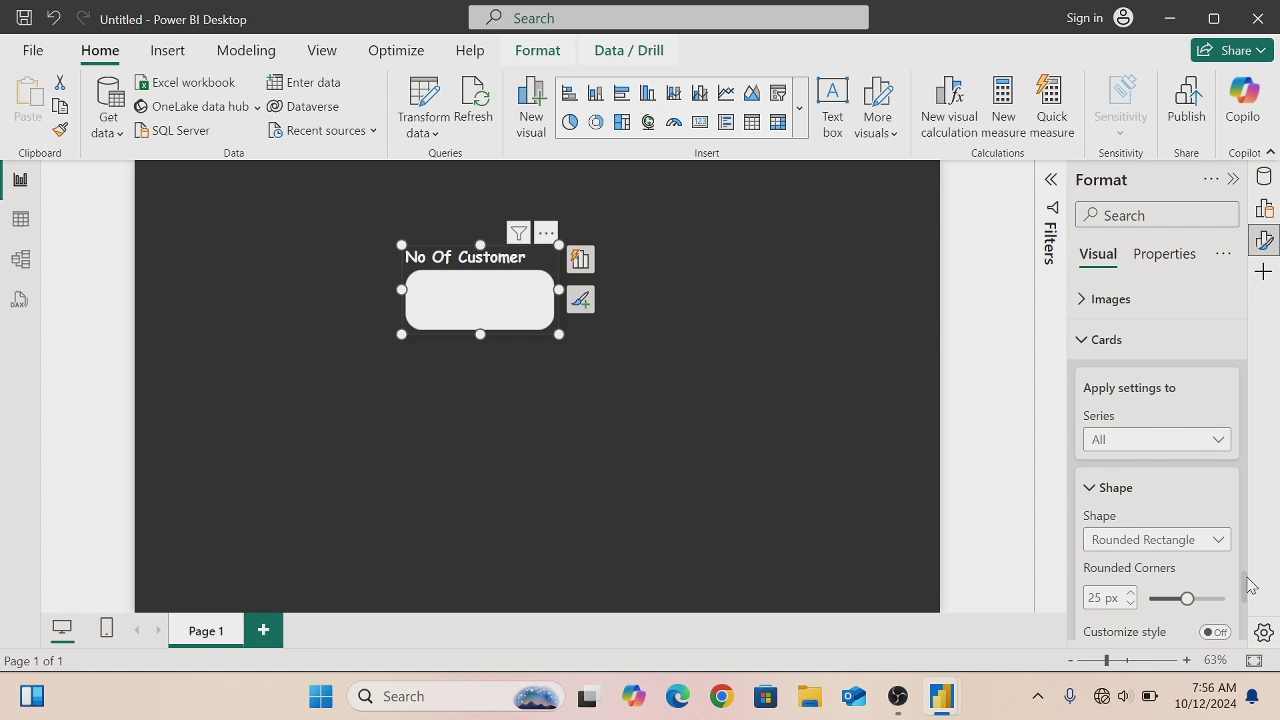
# - Fill the rounded card's background with the custom hex color #D09683
pyautogui.scroll(-5, 1248, 585)
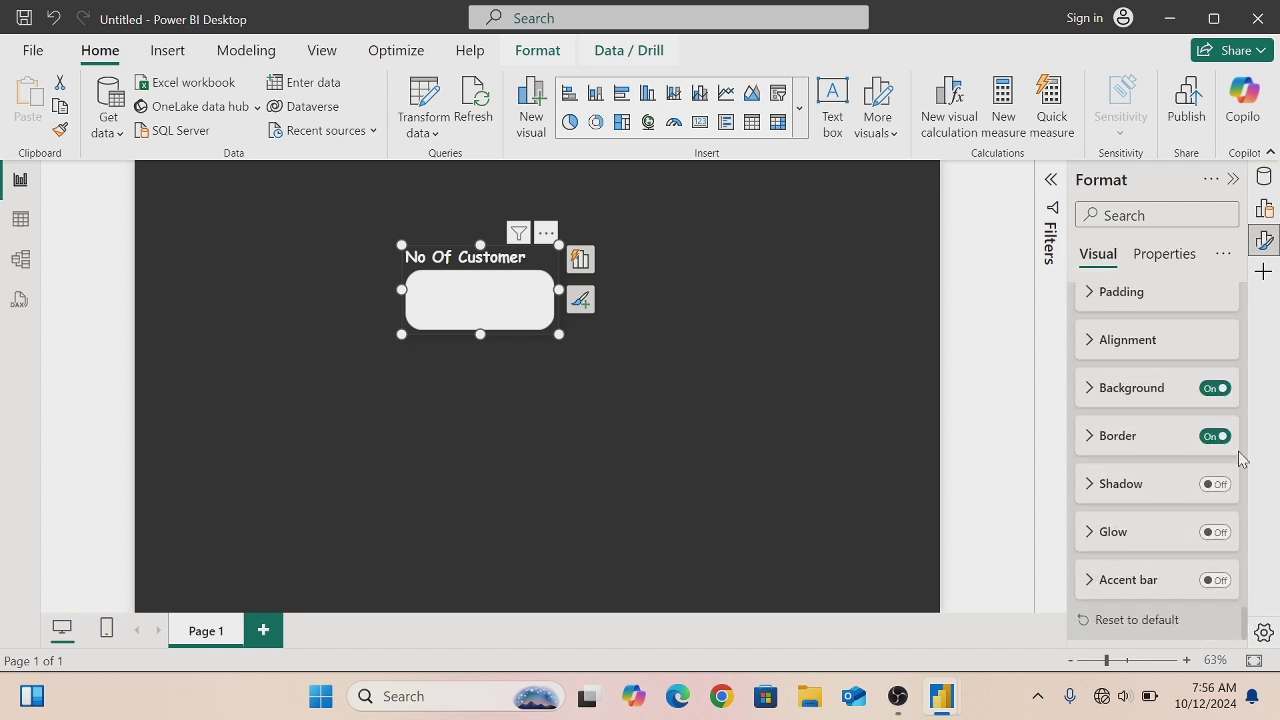
pyautogui.click(1089, 390)
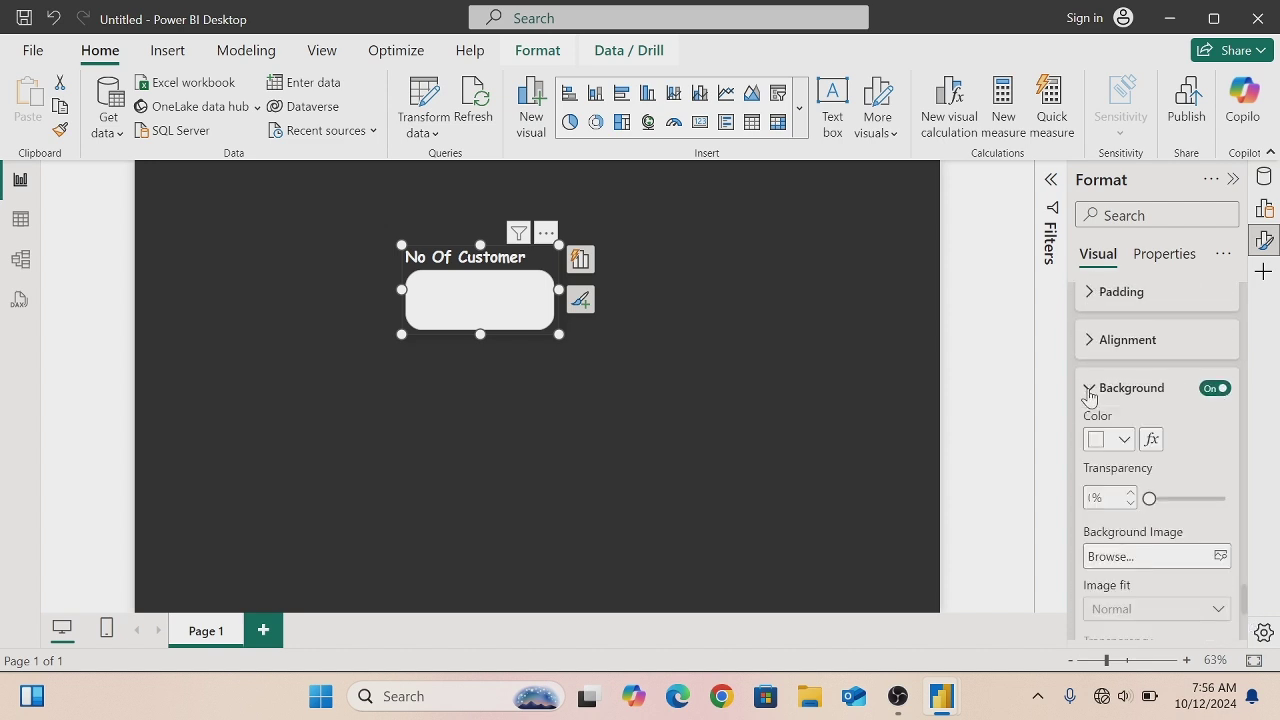
pyautogui.click(1124, 440)
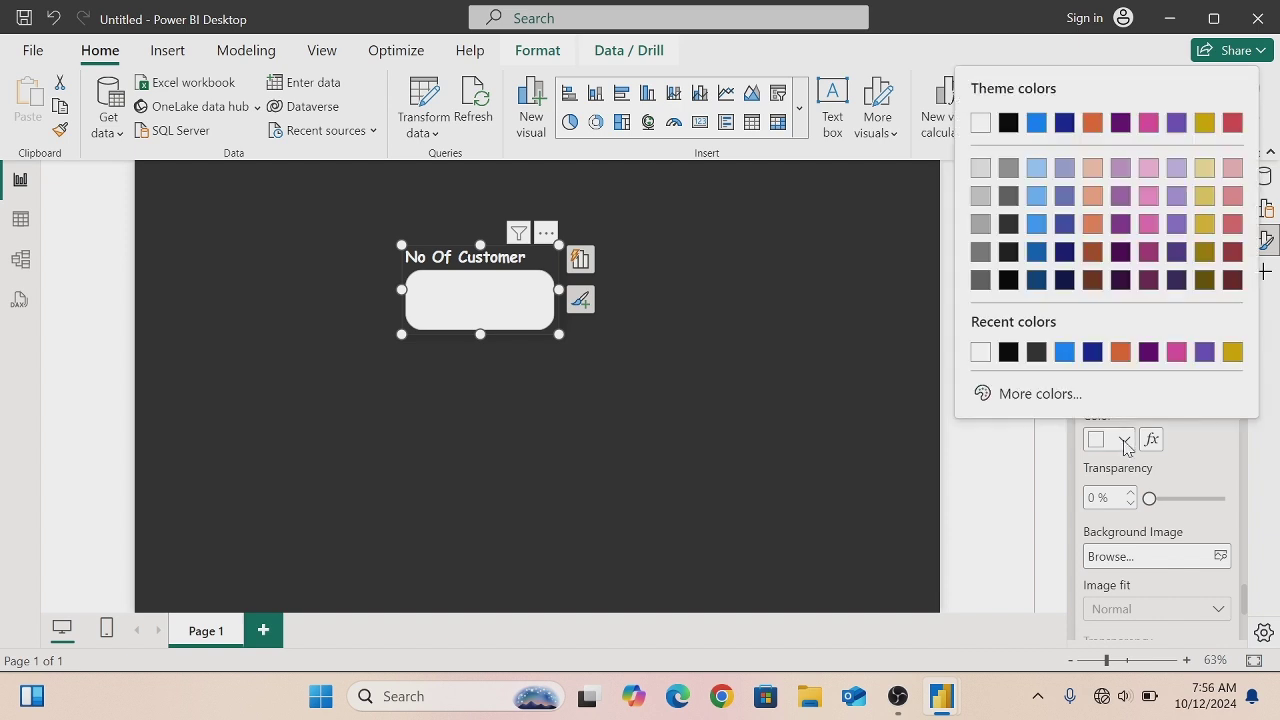
pyautogui.click(1012, 396)
pyautogui.click(1030, 380)
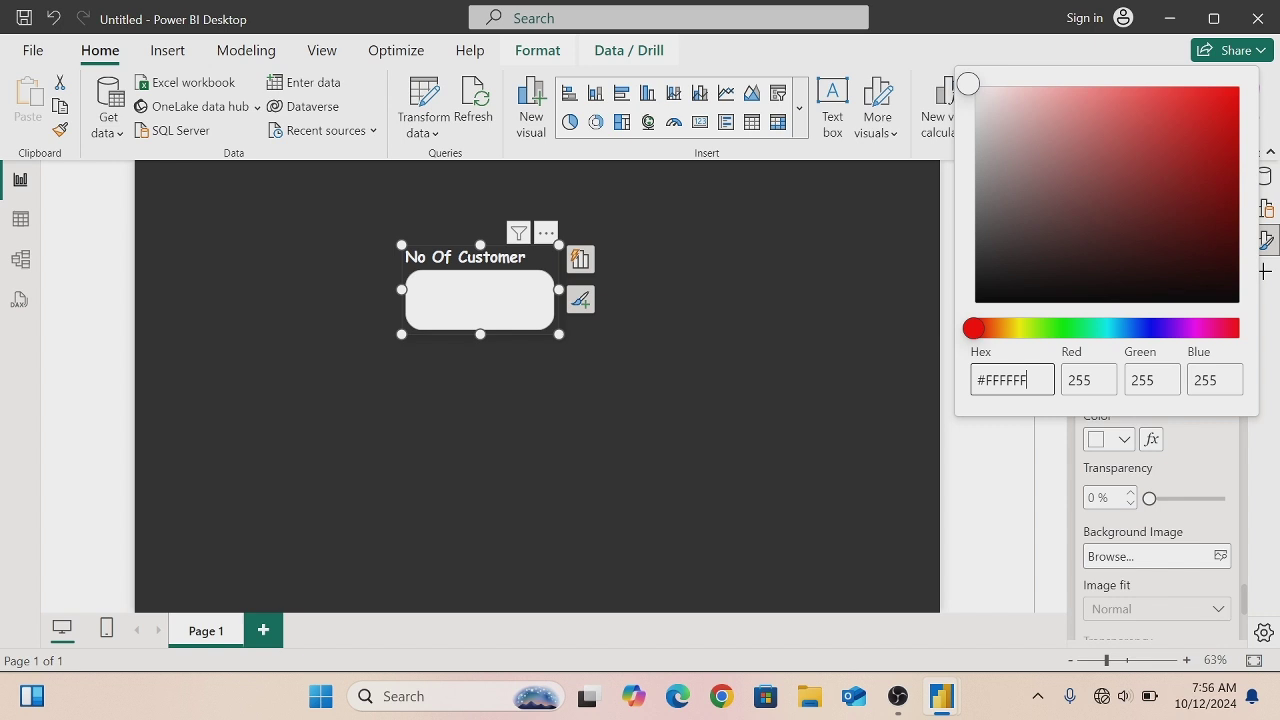
pyautogui.press('BackSpace')
pyautogui.press('BackSpace')
pyautogui.press('BackSpace')
pyautogui.write('d09683')
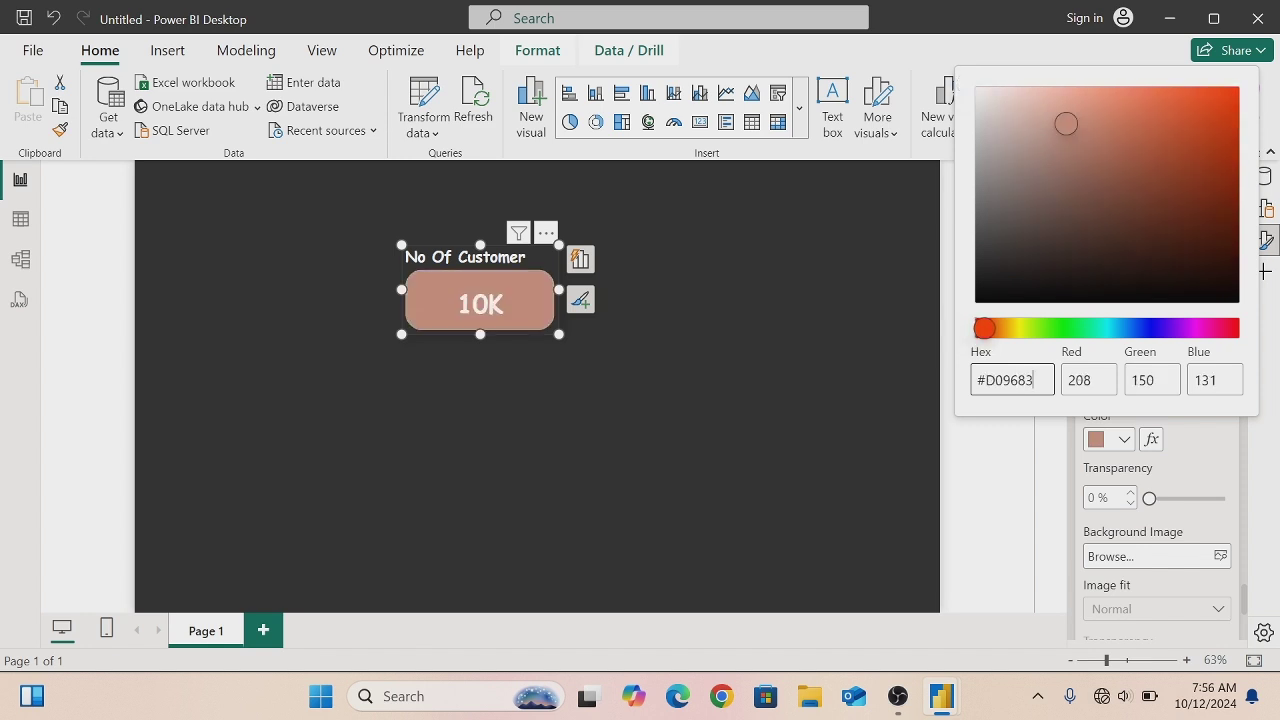
pyautogui.click(878, 375)
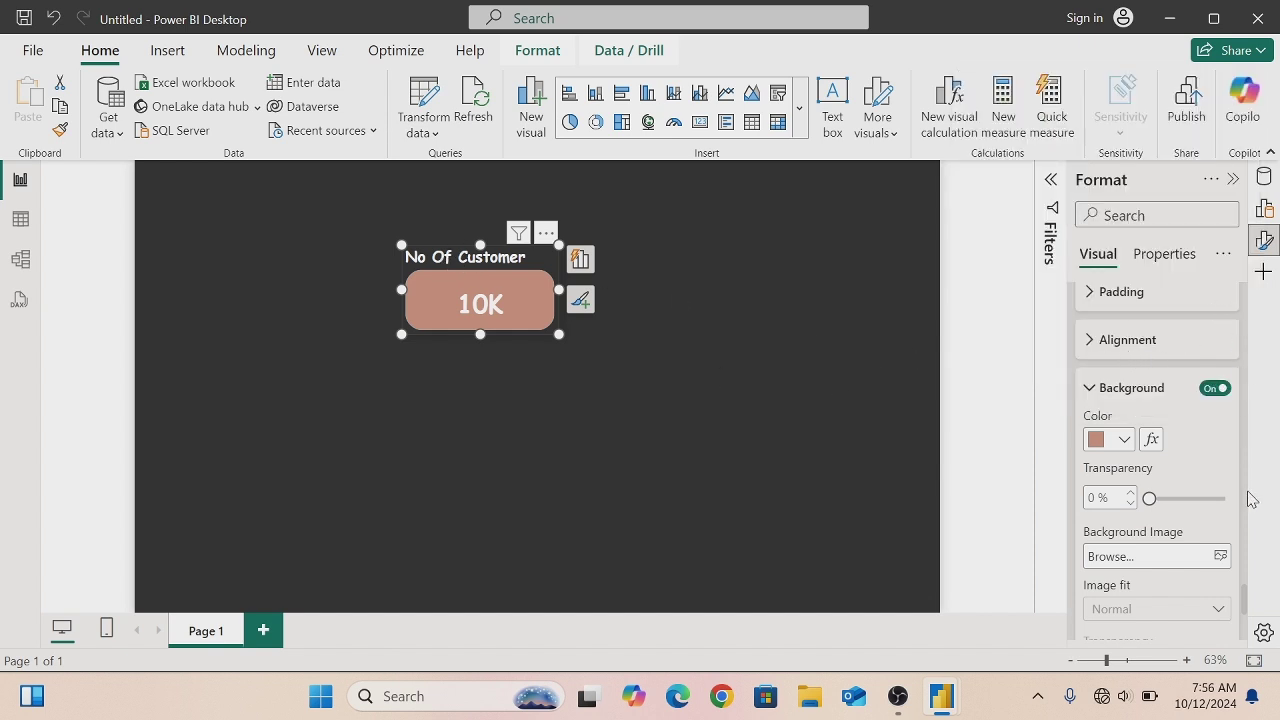
# - Center the "No Of Customer" title horizontally above the card and deselect the visual
pyautogui.moveTo(1247, 604); pyautogui.dragTo(1259, 372)
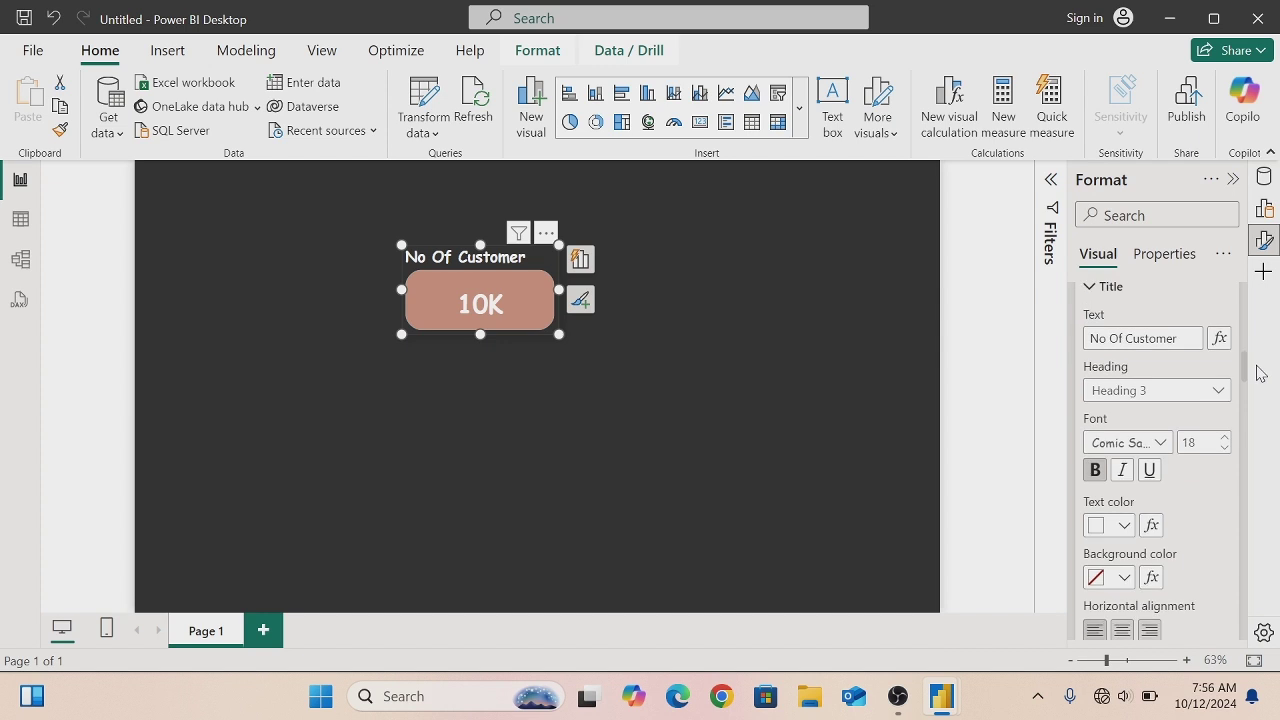
pyautogui.click(1122, 631)
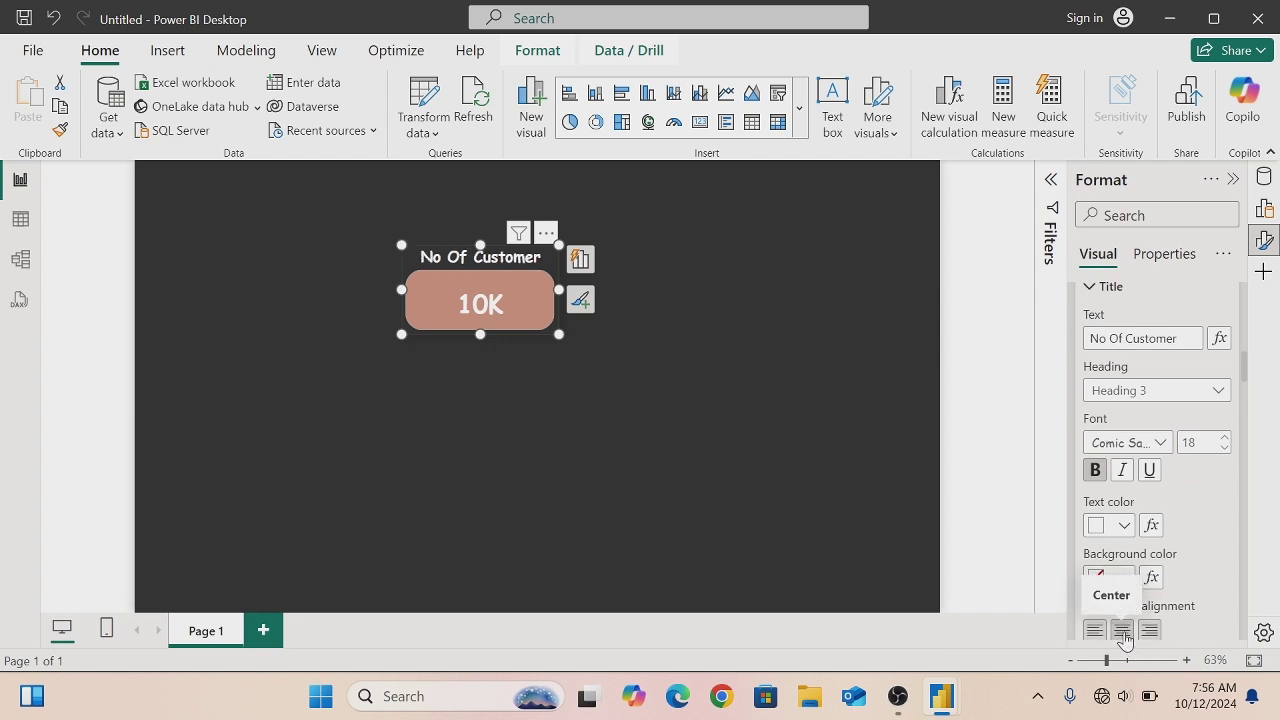
pyautogui.click(793, 469)
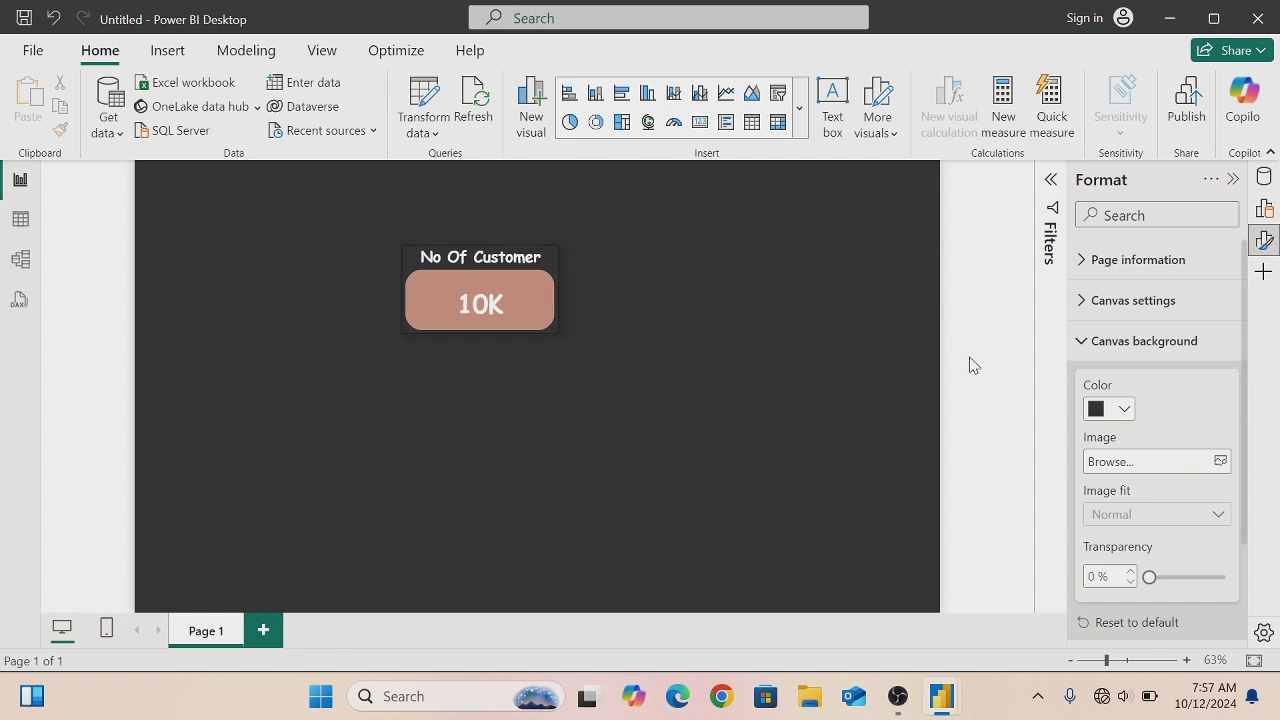
# - Apply the recently used color #D09683 to the "No Of Customer" card's visual border
pyautogui.click(549, 256)
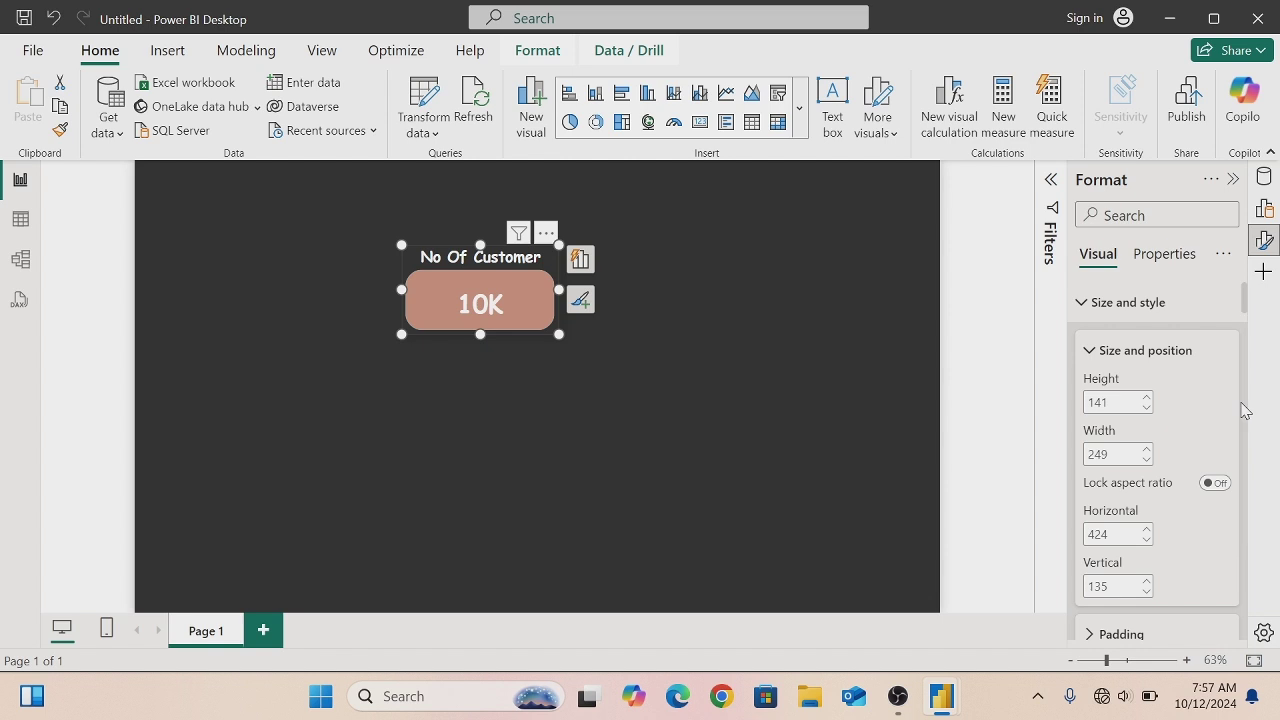
pyautogui.moveTo(1247, 314); pyautogui.dragTo(1249, 350)
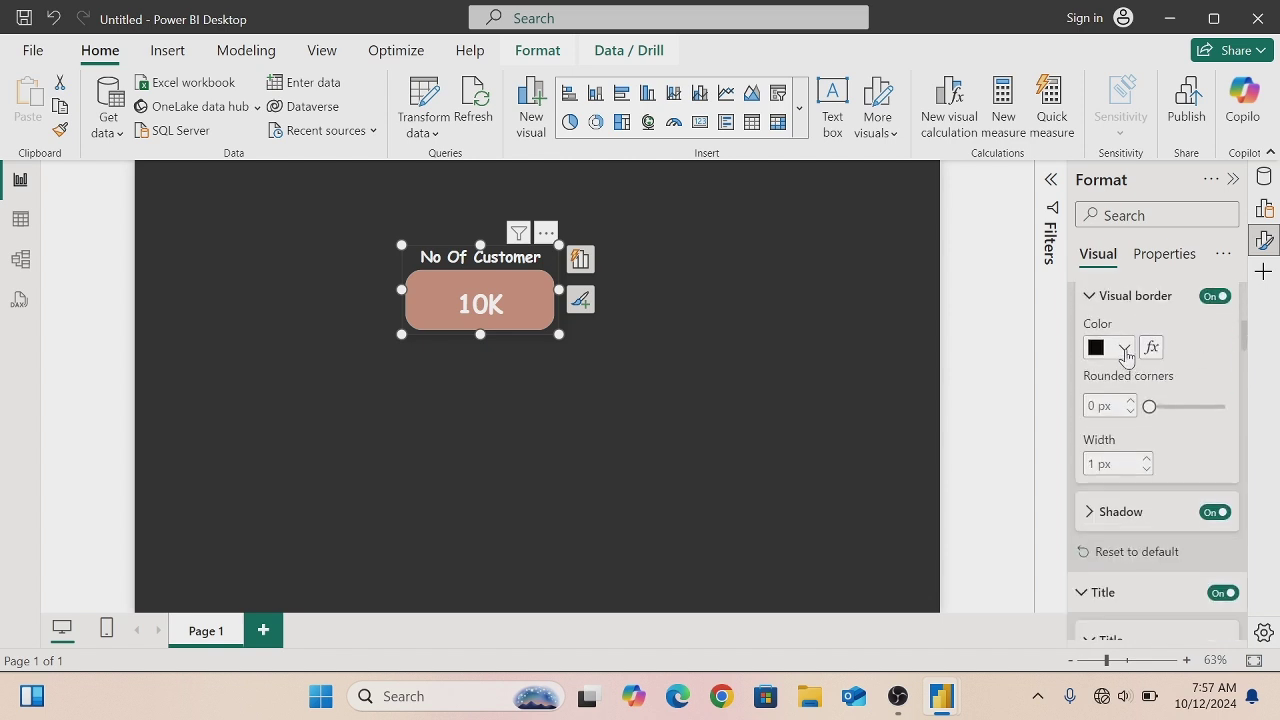
pyautogui.click(1125, 350)
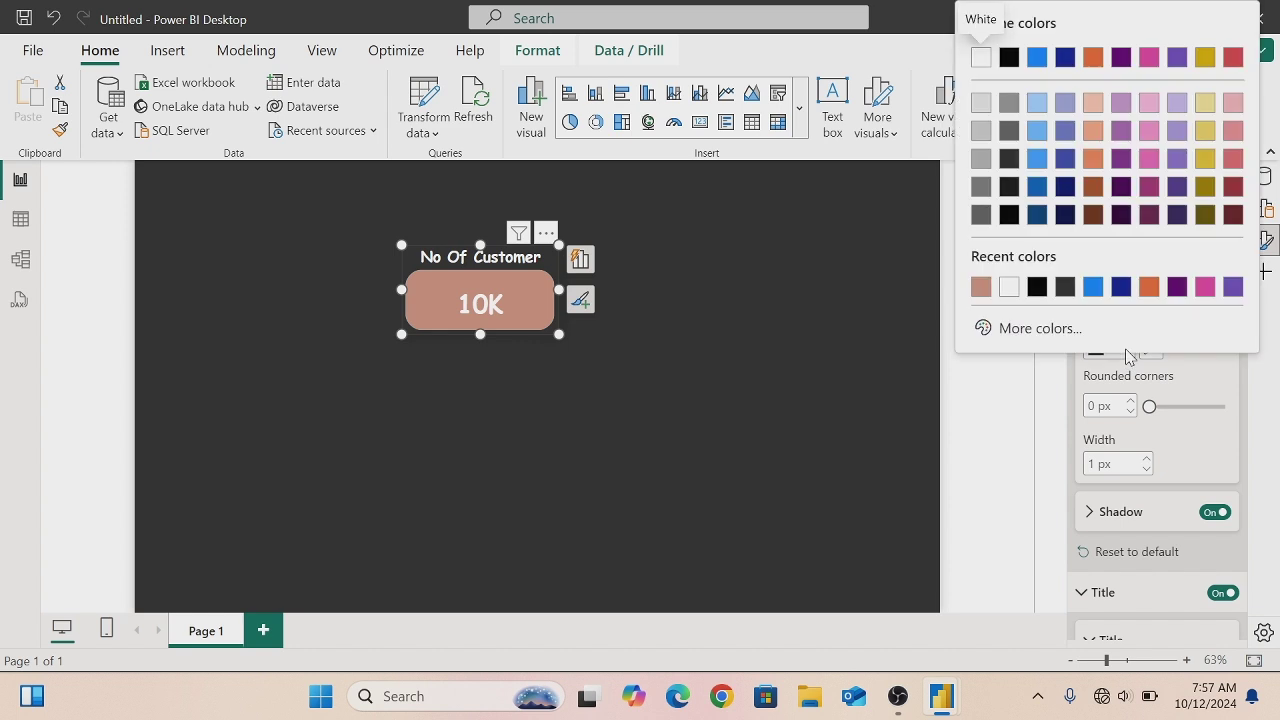
pyautogui.click(979, 288)
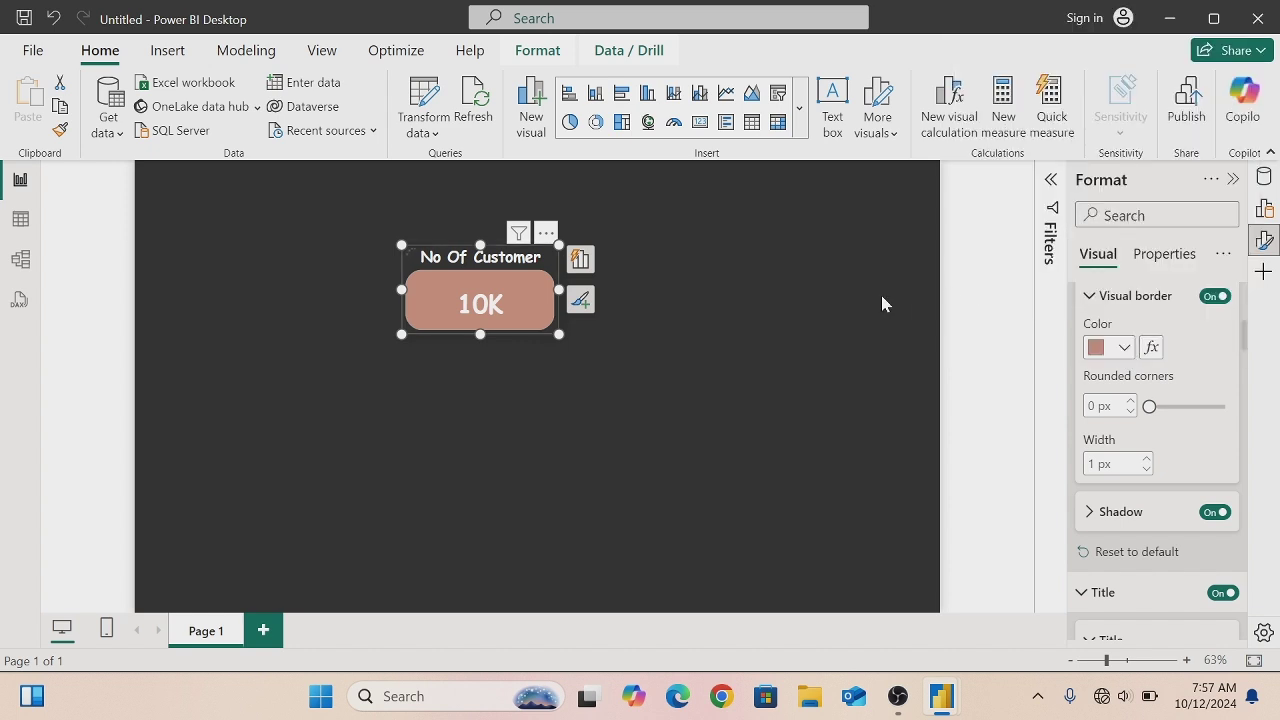
# - Move the "No Of Customer" card beside the page's left edge, at horizontal 9 and vertical 109, and deselect it
pyautogui.click(614, 392)
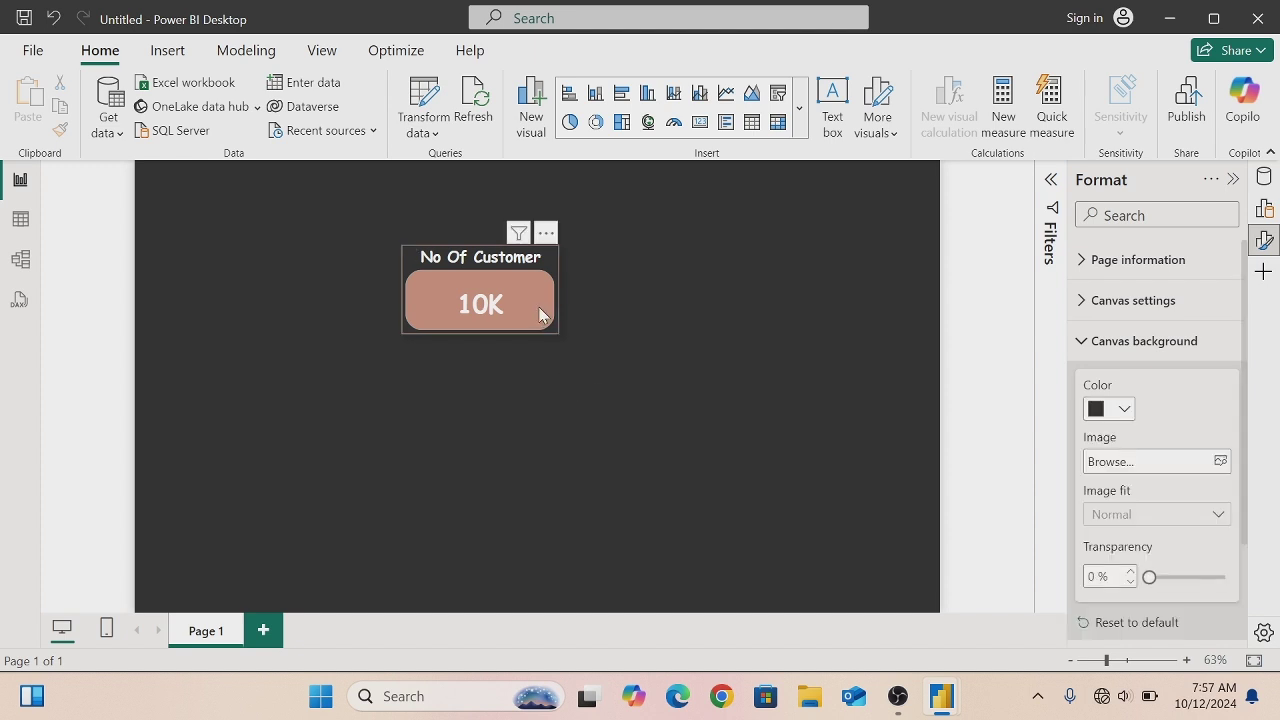
pyautogui.moveTo(306, 301); pyautogui.dragTo(146, 290)
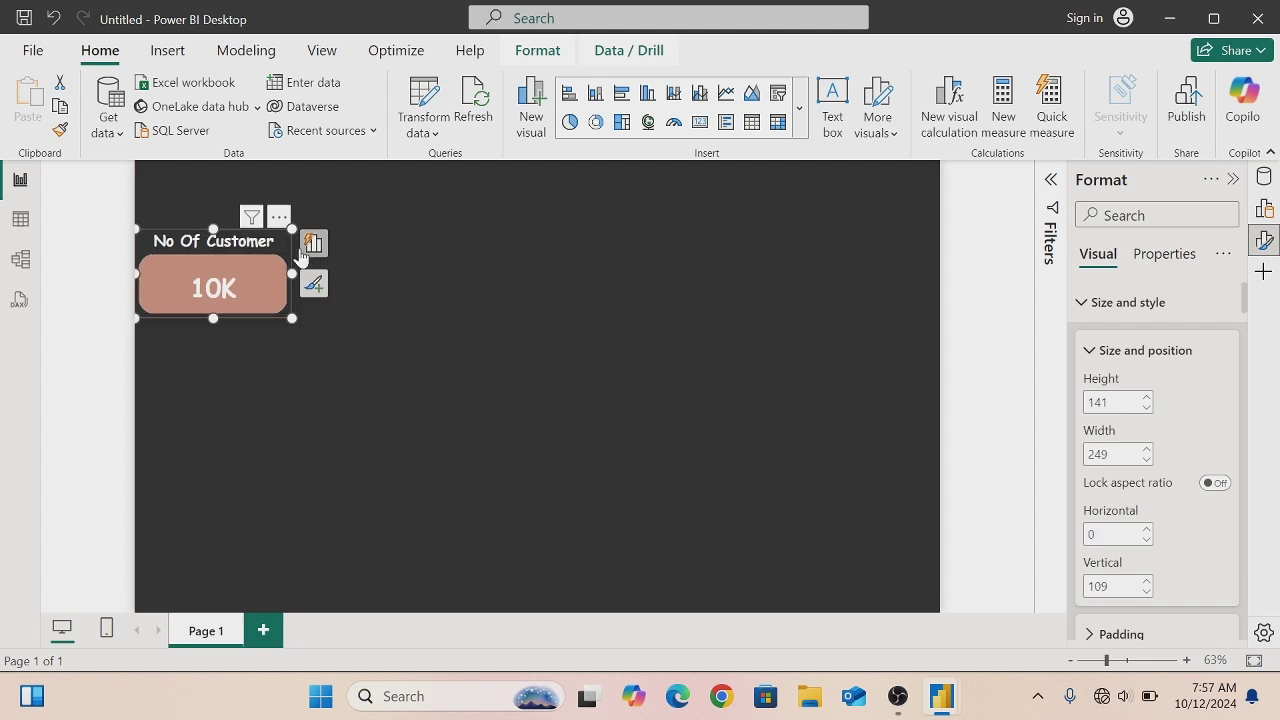
pyautogui.press('Right')
pyautogui.press('Right')
pyautogui.press('Right')
pyautogui.press('Right')
pyautogui.press('Right')
pyautogui.press('Right')
pyautogui.press('Right')
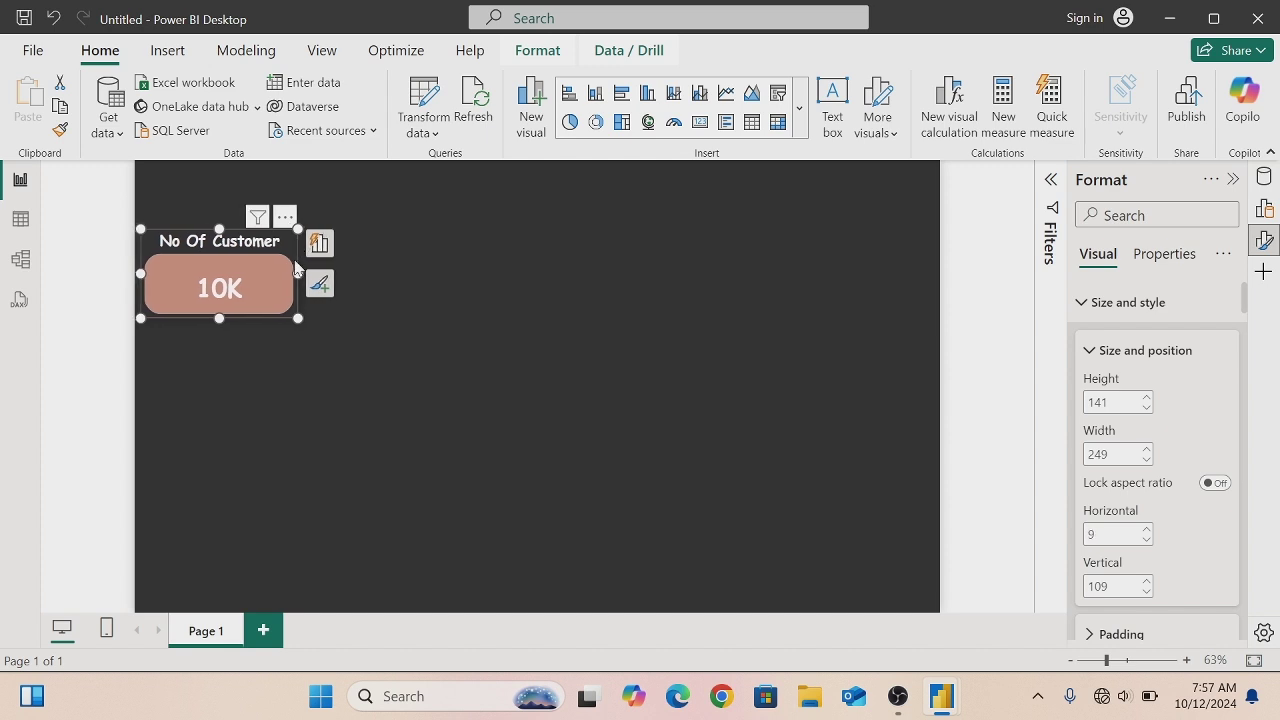
pyautogui.click(358, 418)
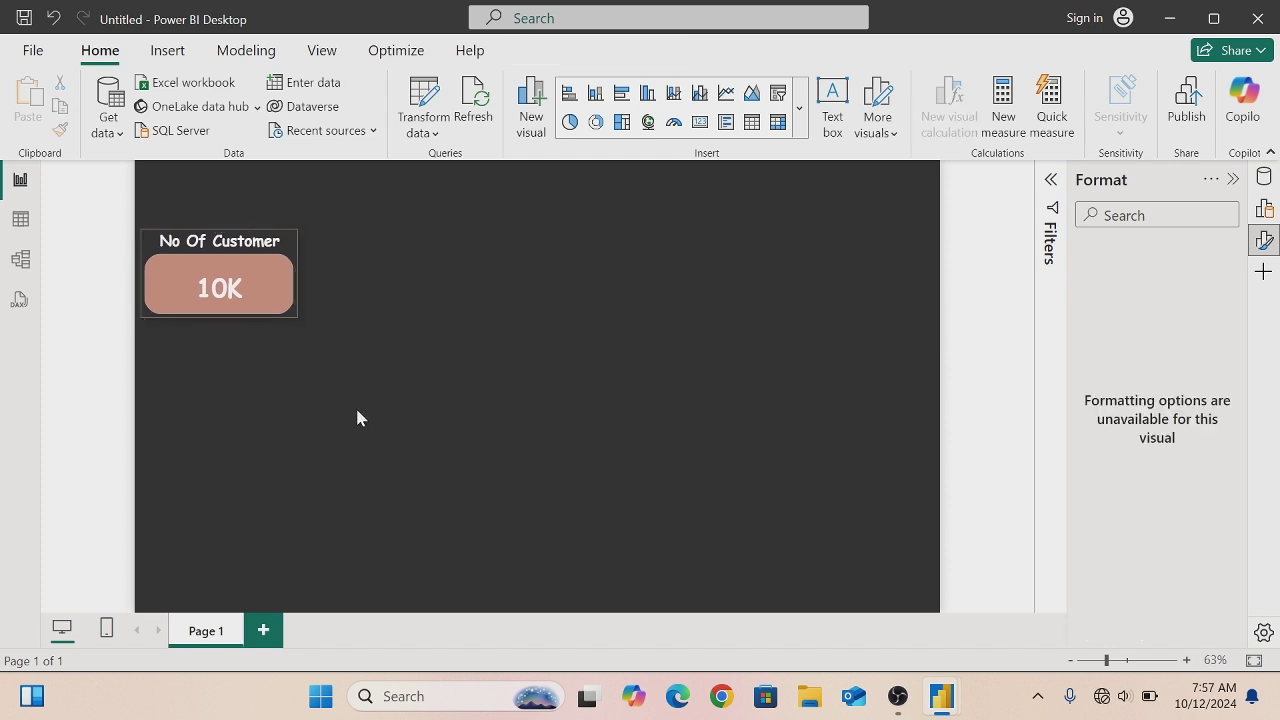
# - Duplicate the "No Of Customer" card to make four copies
pyautogui.click(286, 241)
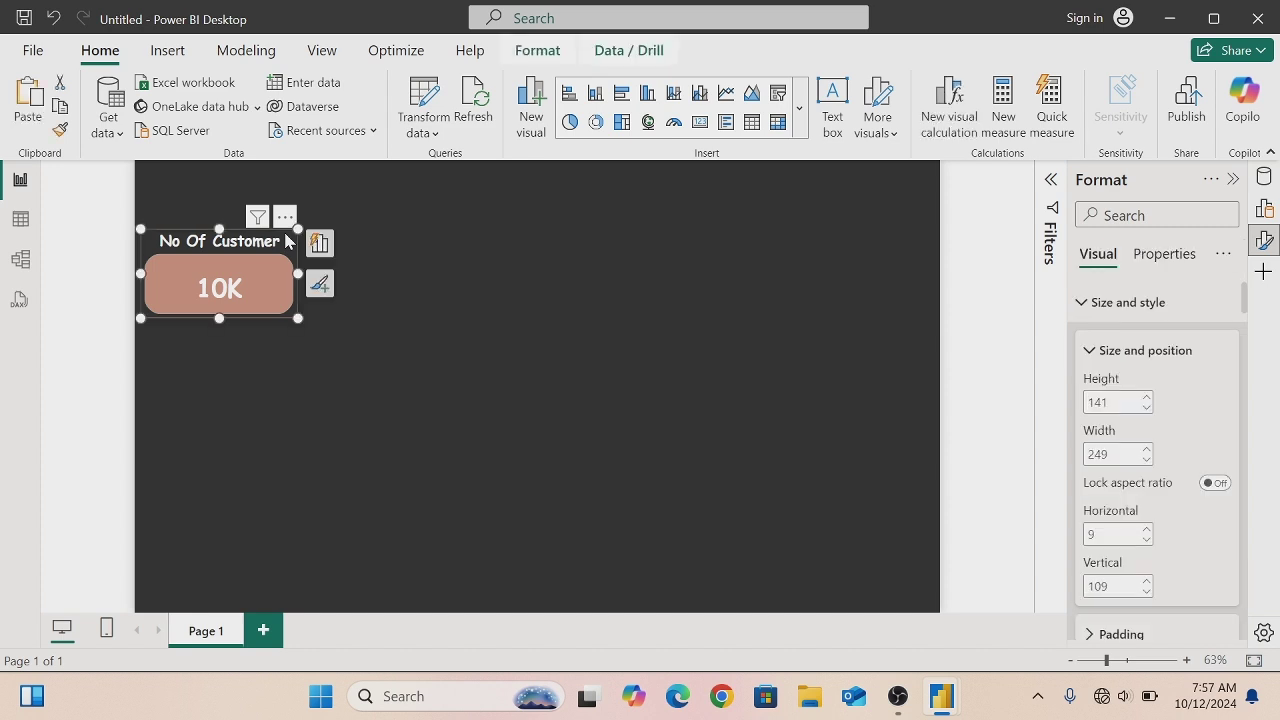
pyautogui.hotkey('ctrl', 'v')
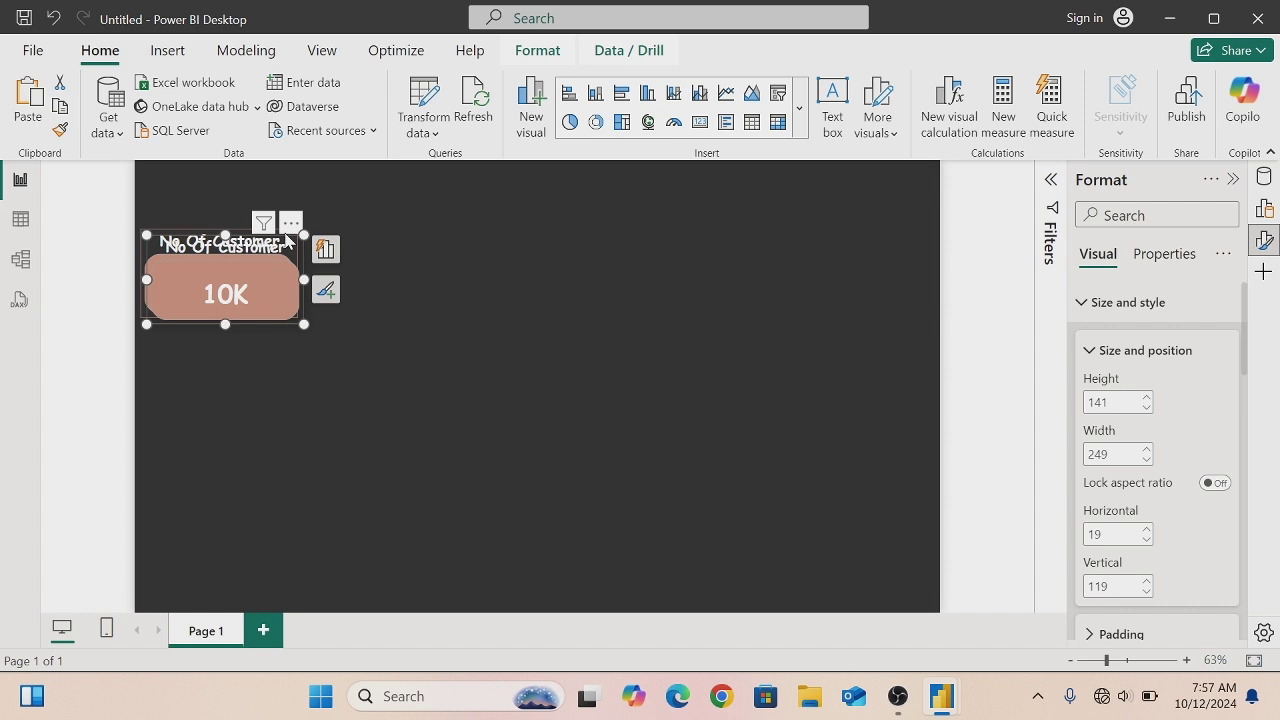
pyautogui.hotkey('ctrl', 'v')
pyautogui.hotkey('ctrl', 'v')
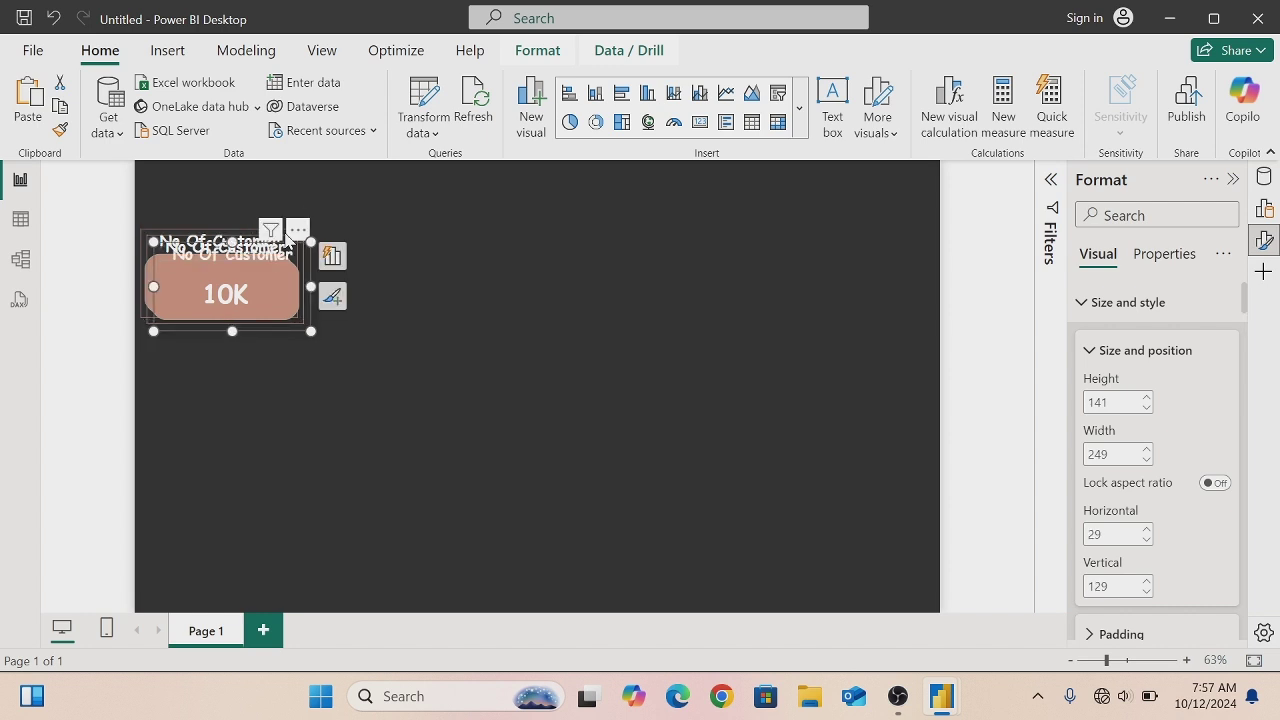
pyautogui.hotkey('ctrl', 'v')
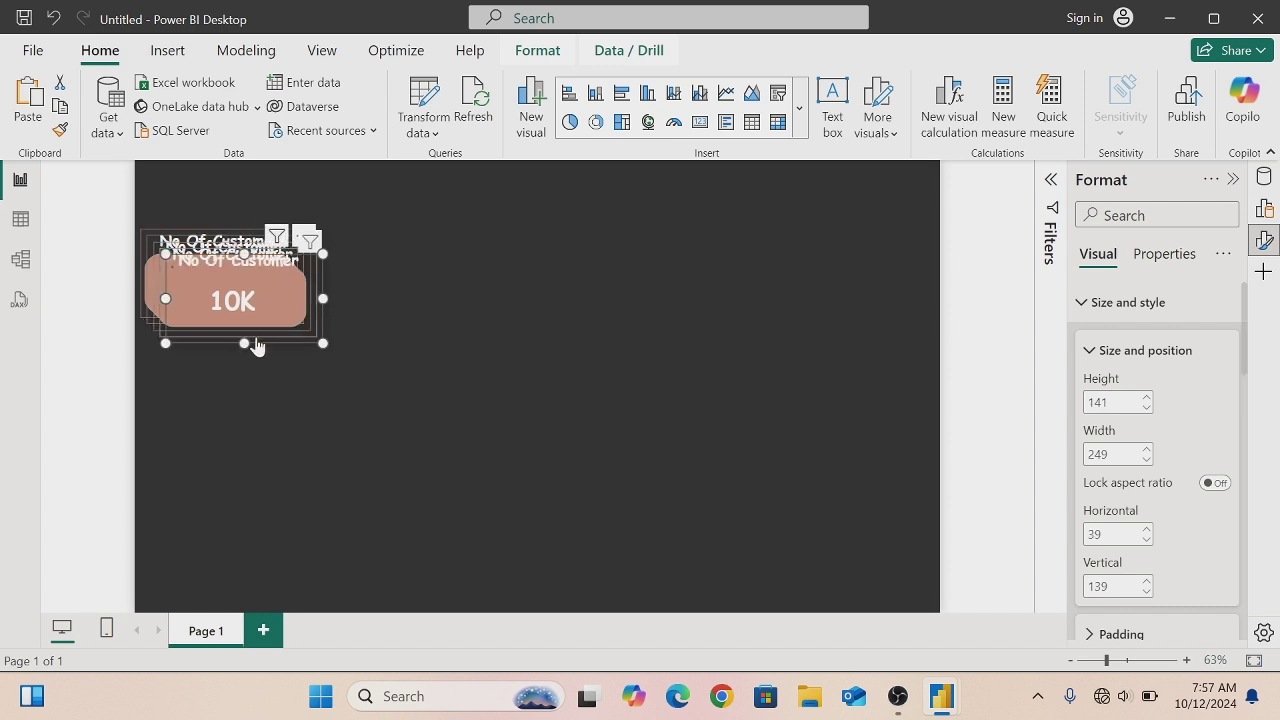
# - Spread three of the card copies side by side across the right part of the page
pyautogui.moveTo(303, 334); pyautogui.dragTo(890, 316)
pyautogui.moveTo(304, 326); pyautogui.dragTo(754, 312)
pyautogui.moveTo(271, 317); pyautogui.dragTo(574, 288)
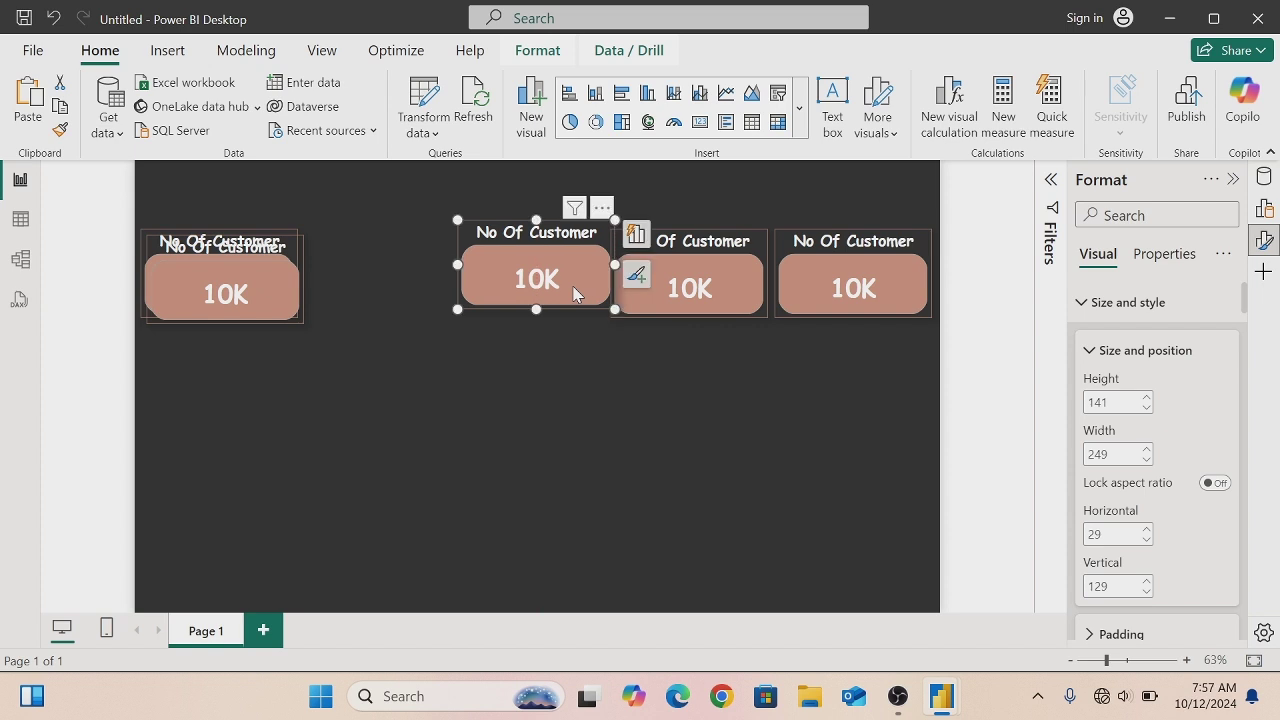
# - Line up the four card copies in the first card's row at vertical 109, with horizontal positions 259, 515, 777 and 1030
pyautogui.click(814, 293)
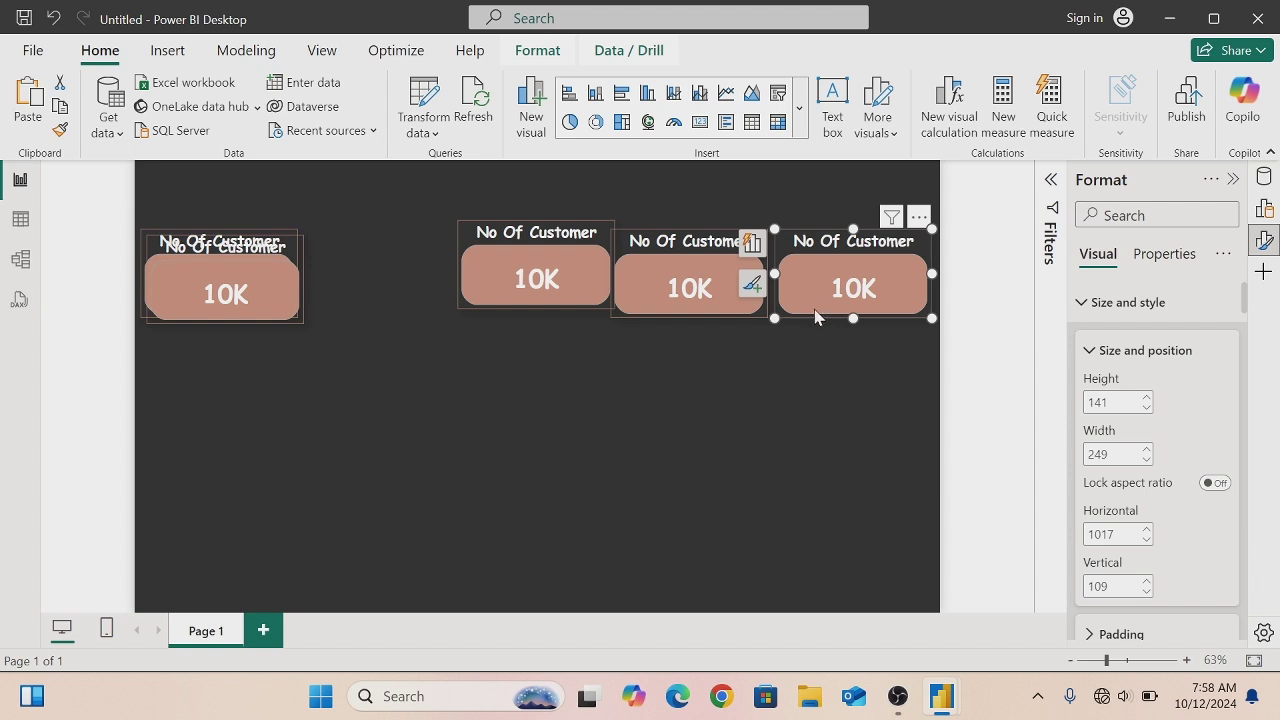
pyautogui.moveTo(815, 317); pyautogui.dragTo(823, 317)
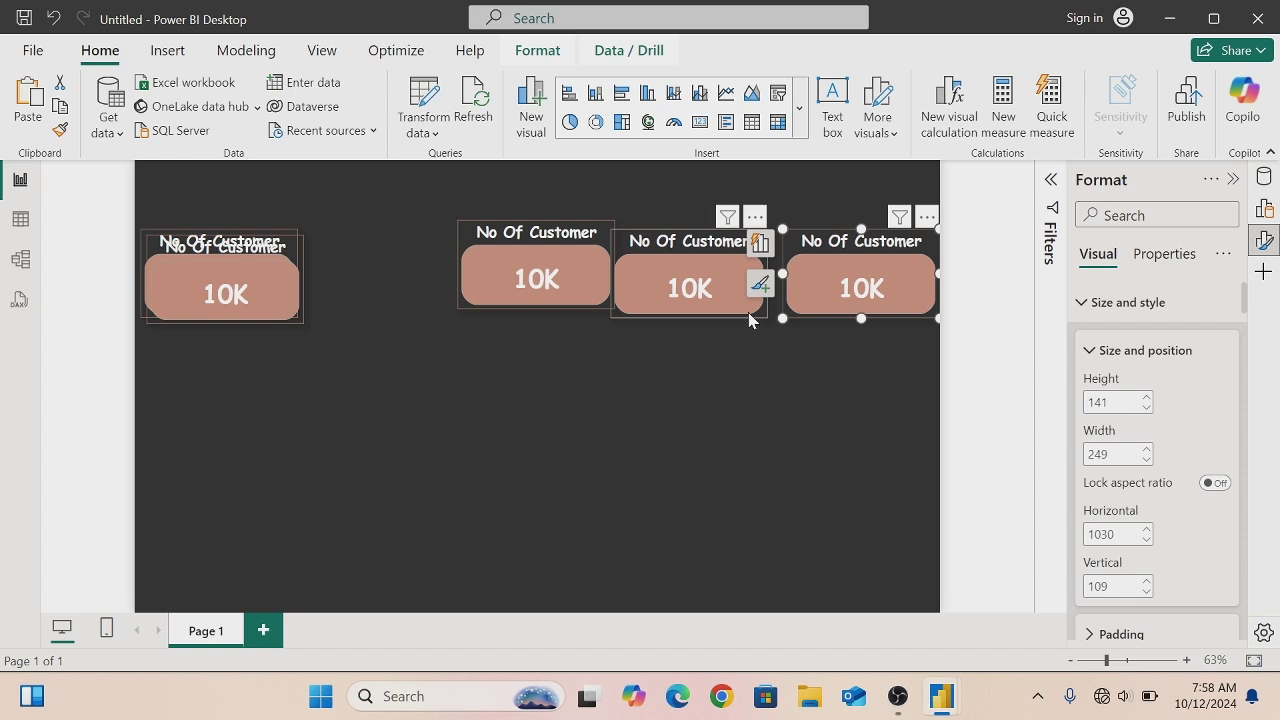
pyautogui.click(749, 317)
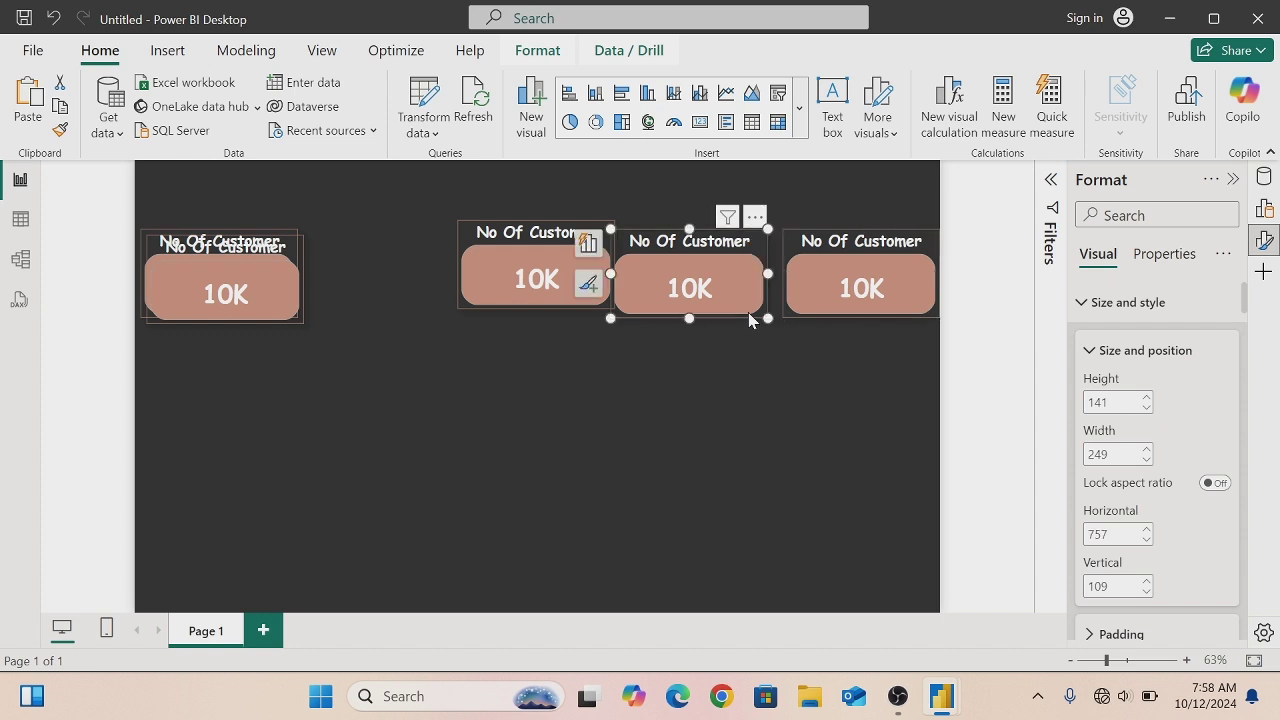
pyautogui.moveTo(748, 323); pyautogui.dragTo(757, 323)
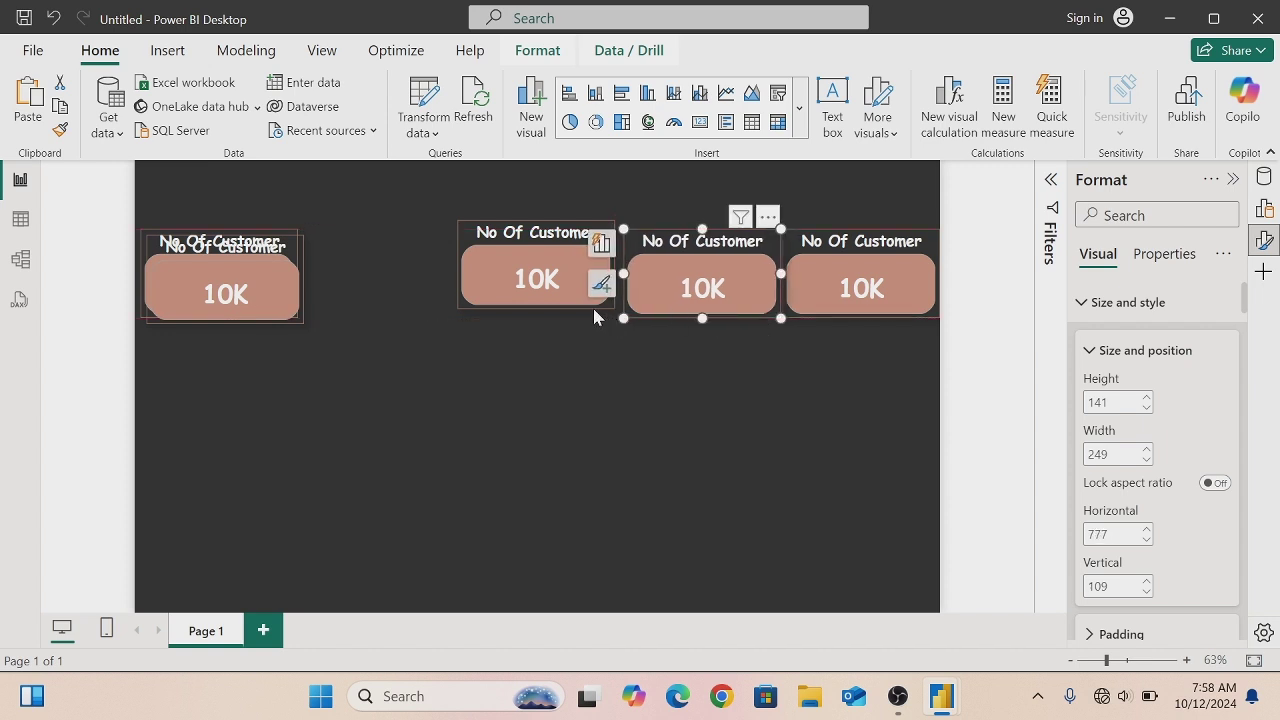
pyautogui.moveTo(594, 316); pyautogui.dragTo(594, 323)
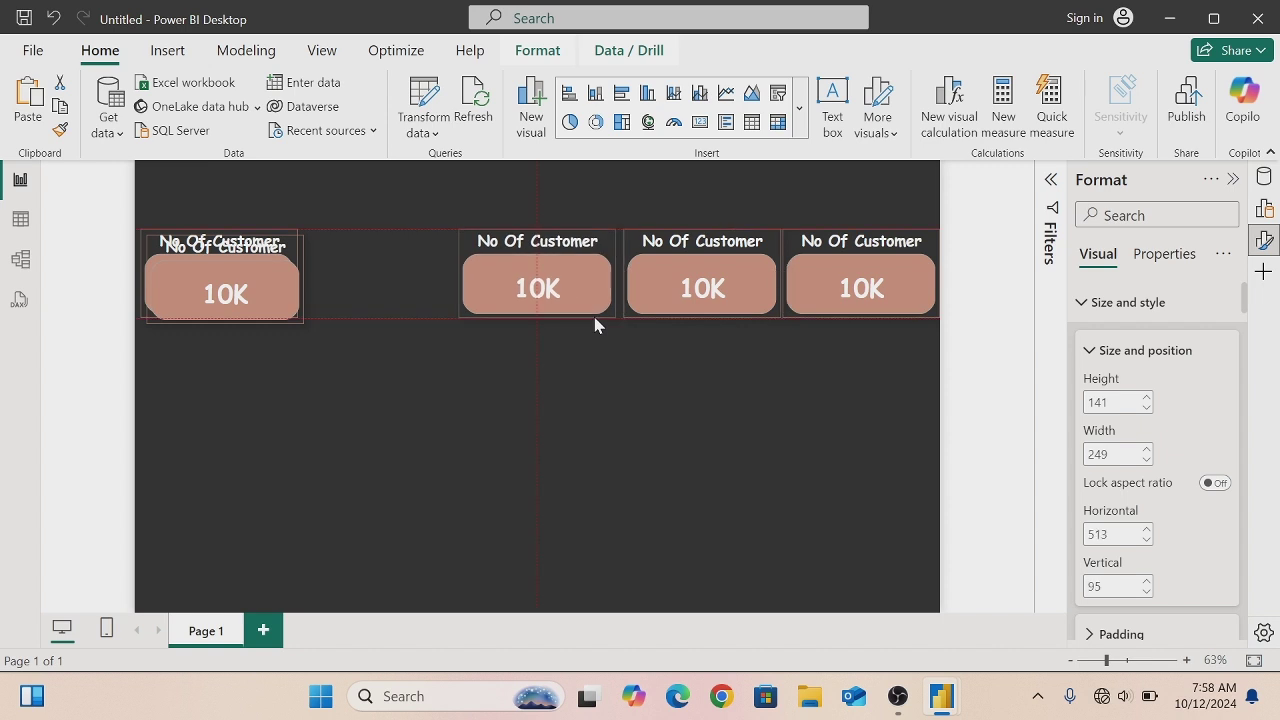
pyautogui.moveTo(279, 315); pyautogui.dragTo(430, 308)
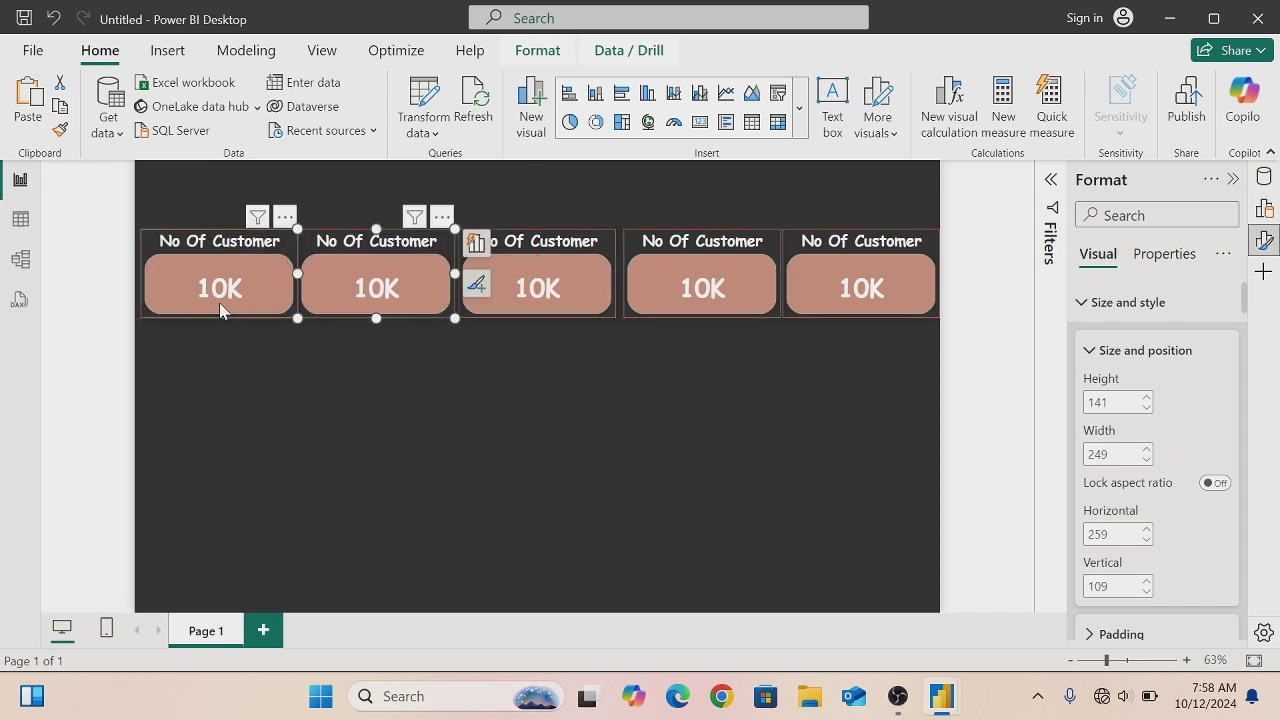
# - Nudge the first card flush with the page's left edge at horizontal 0 and deselect it
pyautogui.click(154, 237)
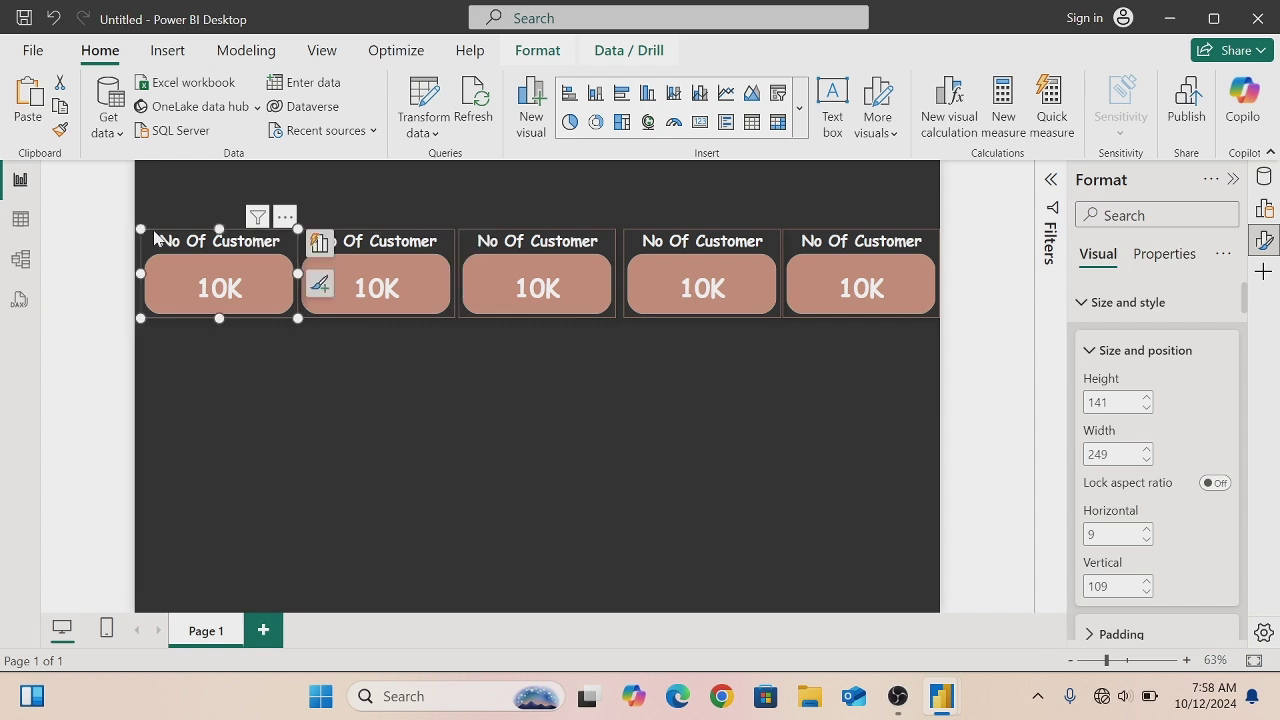
pyautogui.press('Left')
pyautogui.press('Left')
pyautogui.press('Left')
pyautogui.press('Left')
pyautogui.press('Left')
pyautogui.press('Left')
pyautogui.press('Left')
pyautogui.press('Left')
pyautogui.press('Left')
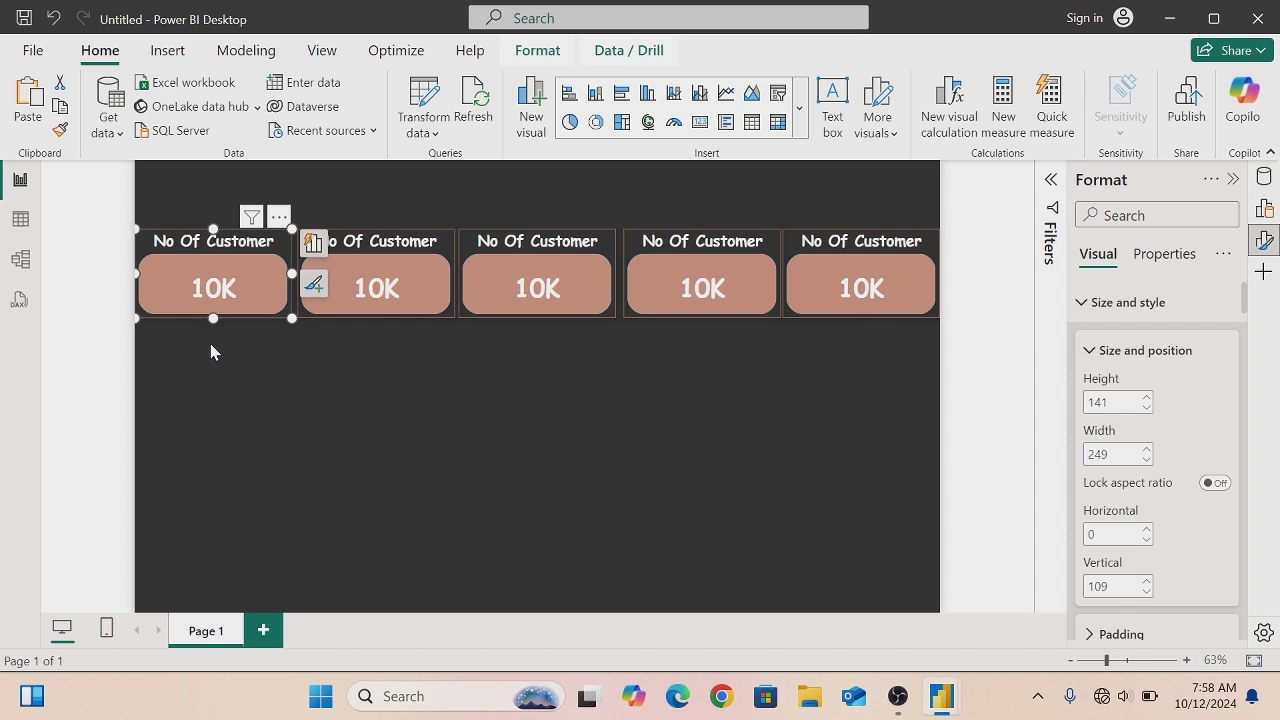
pyautogui.click(211, 344)
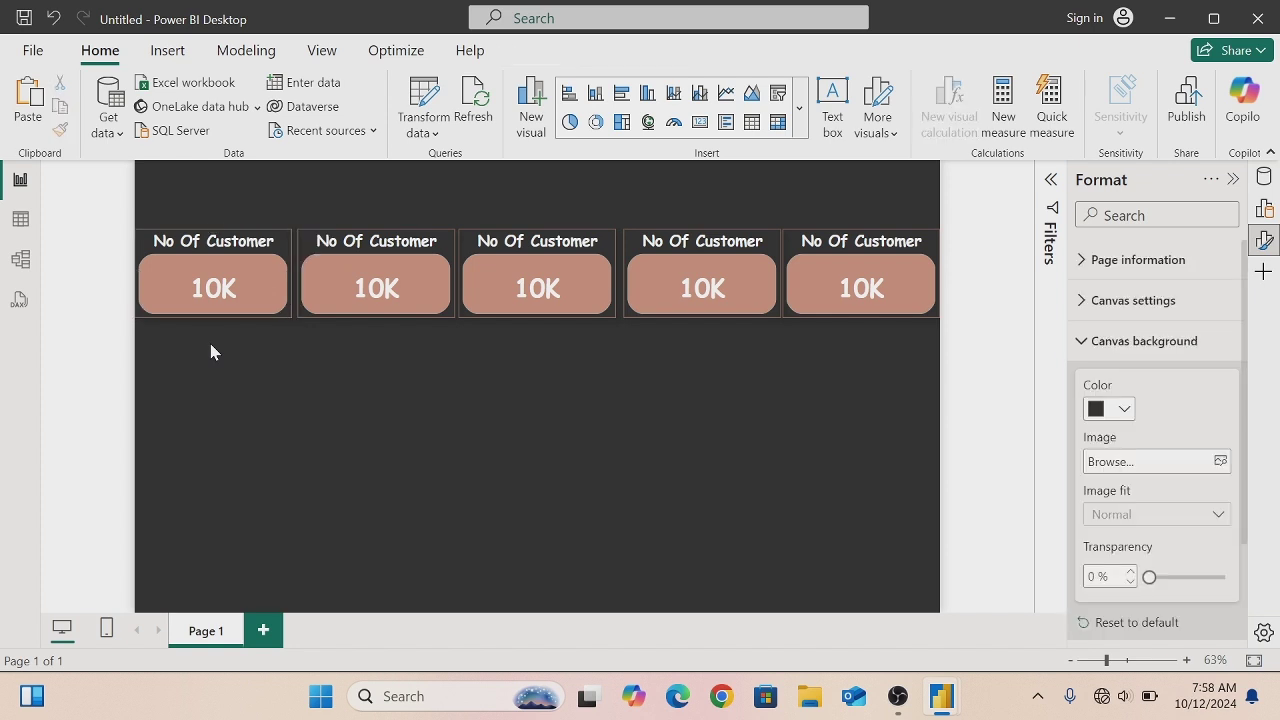
# - Set the first card's height to 121
pyautogui.click(186, 243)
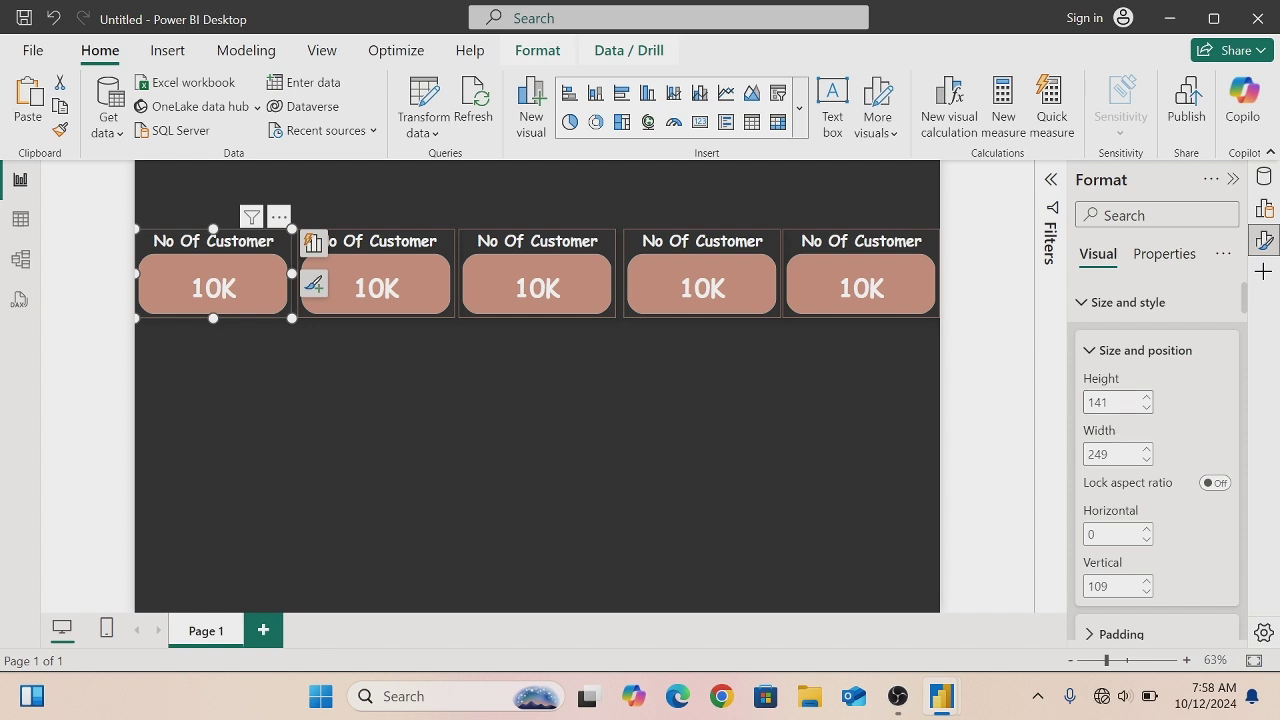
pyautogui.doubleClick(1098, 402)
pyautogui.press('BackSpace')
pyautogui.write('121')
pyautogui.press('Return')
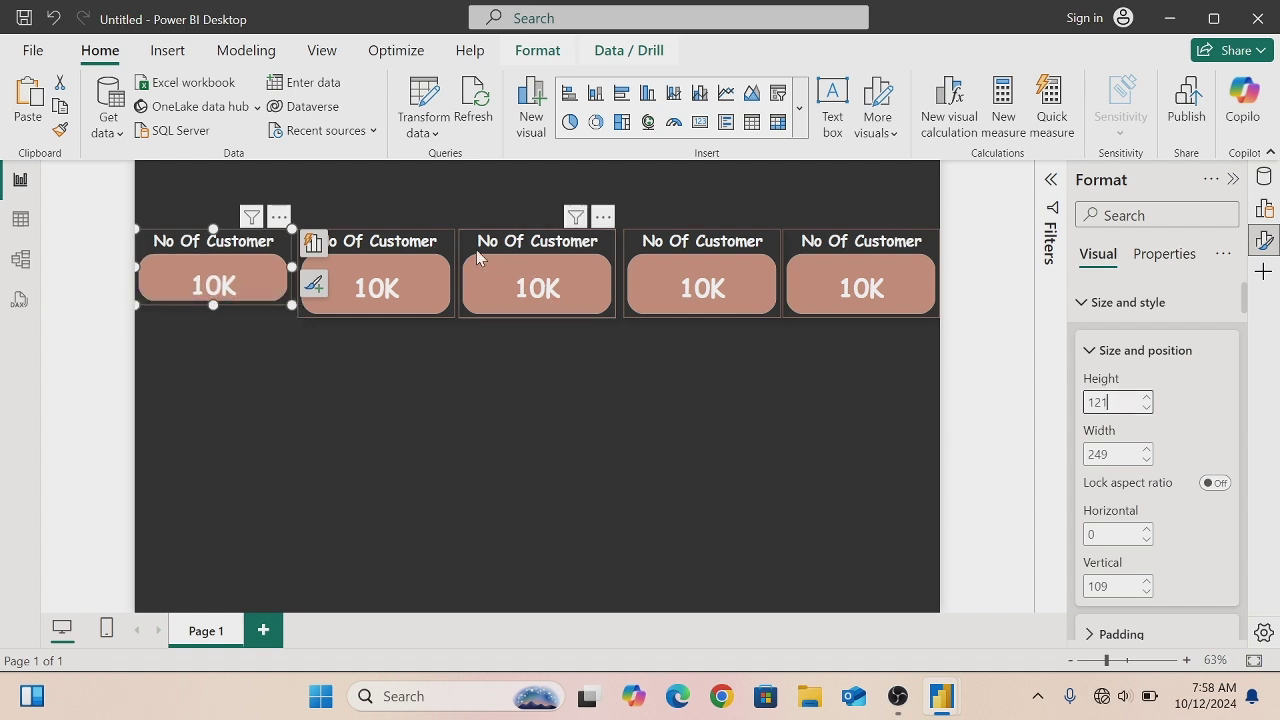
# - Set the second card's height to 121
pyautogui.click(440, 250)
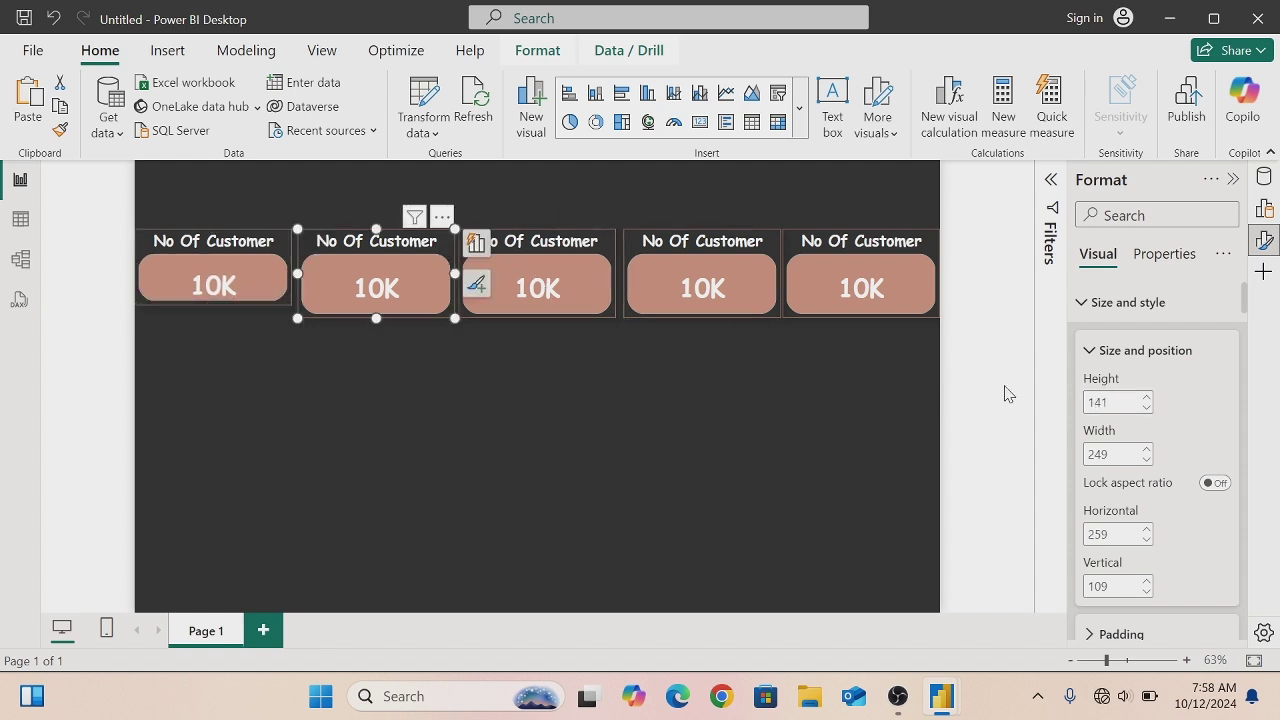
pyautogui.doubleClick(1098, 402)
pyautogui.write('12')
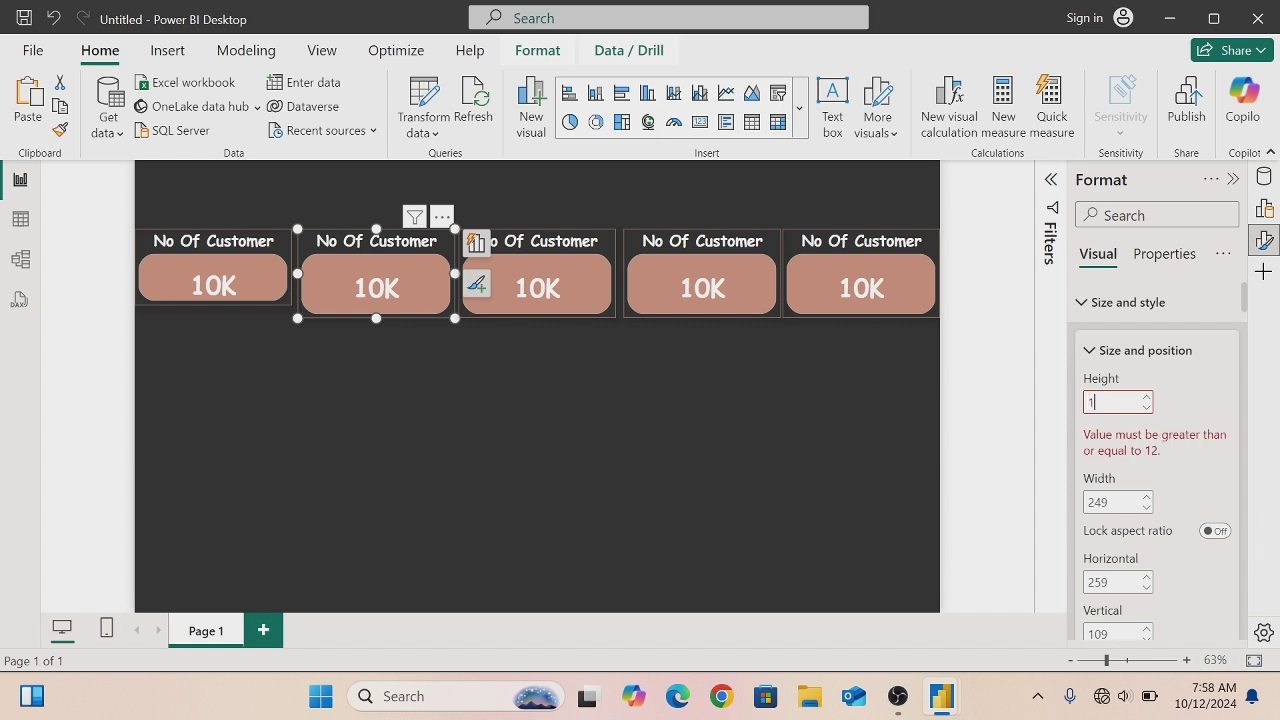
pyautogui.write('1')
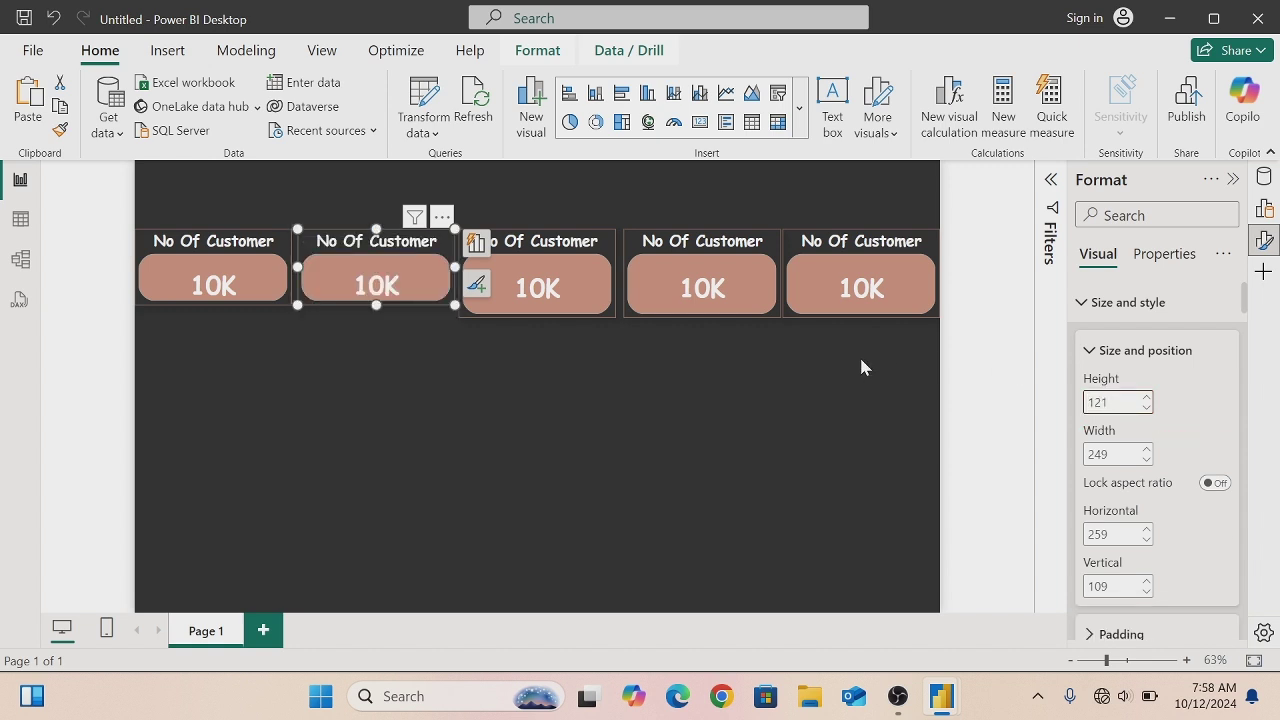
# - Set the third card's height to 121
pyautogui.click(604, 240)
pyautogui.doubleClick(1098, 402)
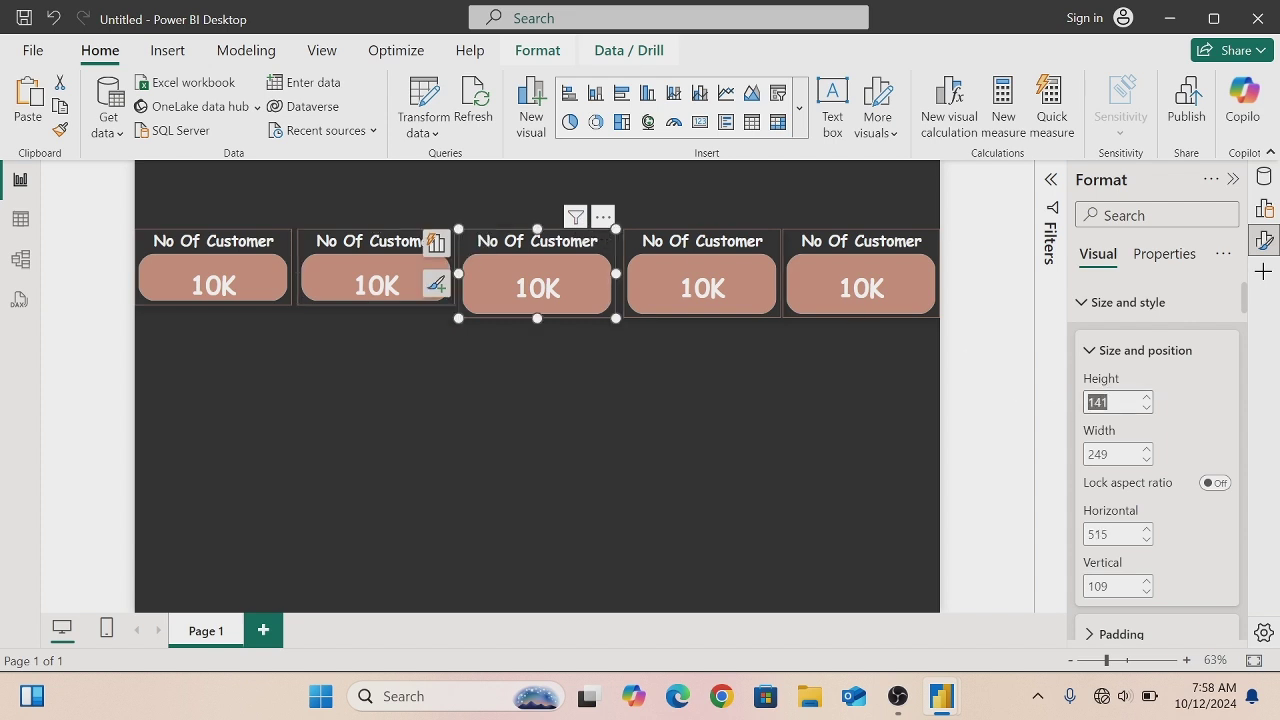
pyautogui.press('BackSpace')
pyautogui.write('121')
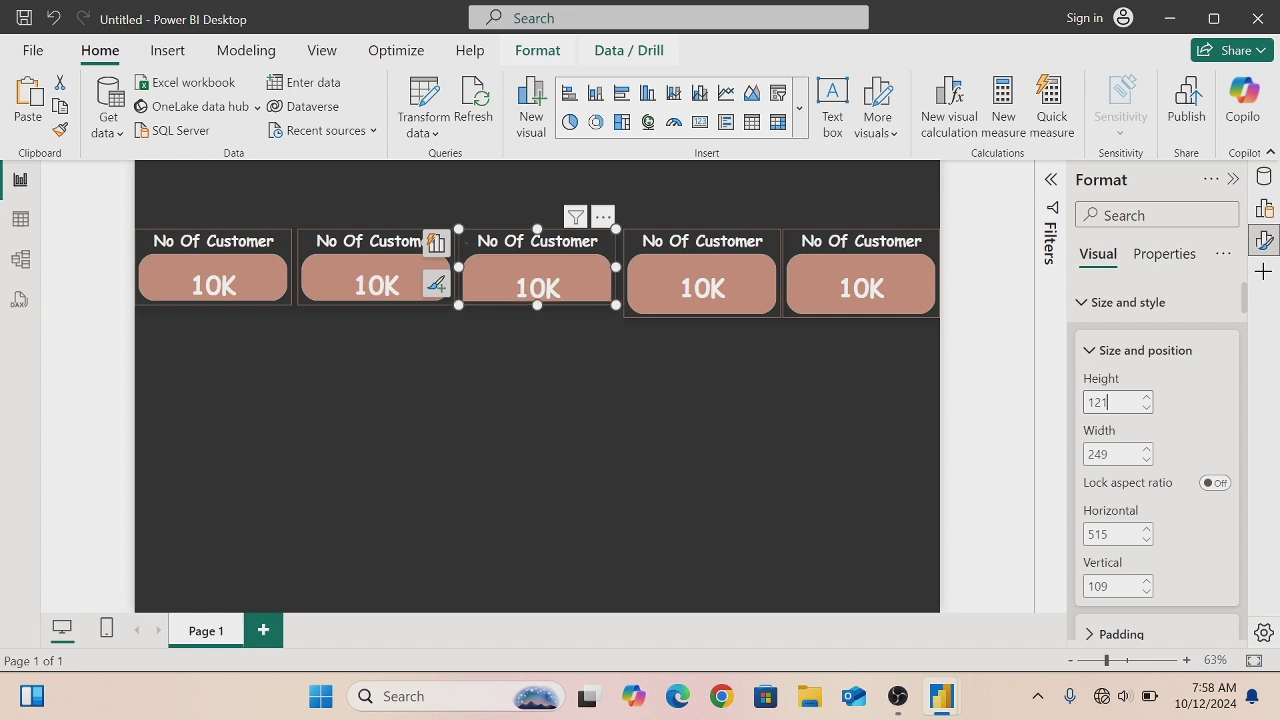
# - Set the fourth card's height to 121
pyautogui.click(767, 243)
pyautogui.click(1098, 402)
pyautogui.write('121')
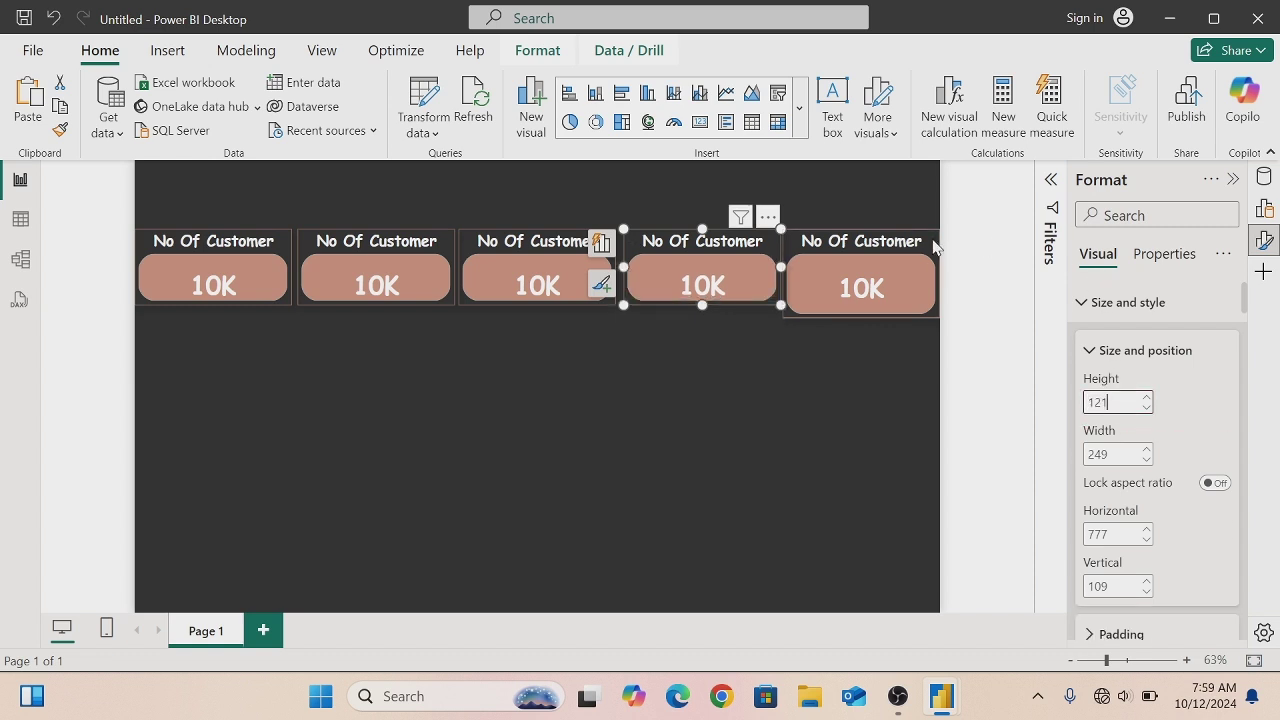
# - Set the fifth card's height to 121 and deselect it
pyautogui.click(931, 242)
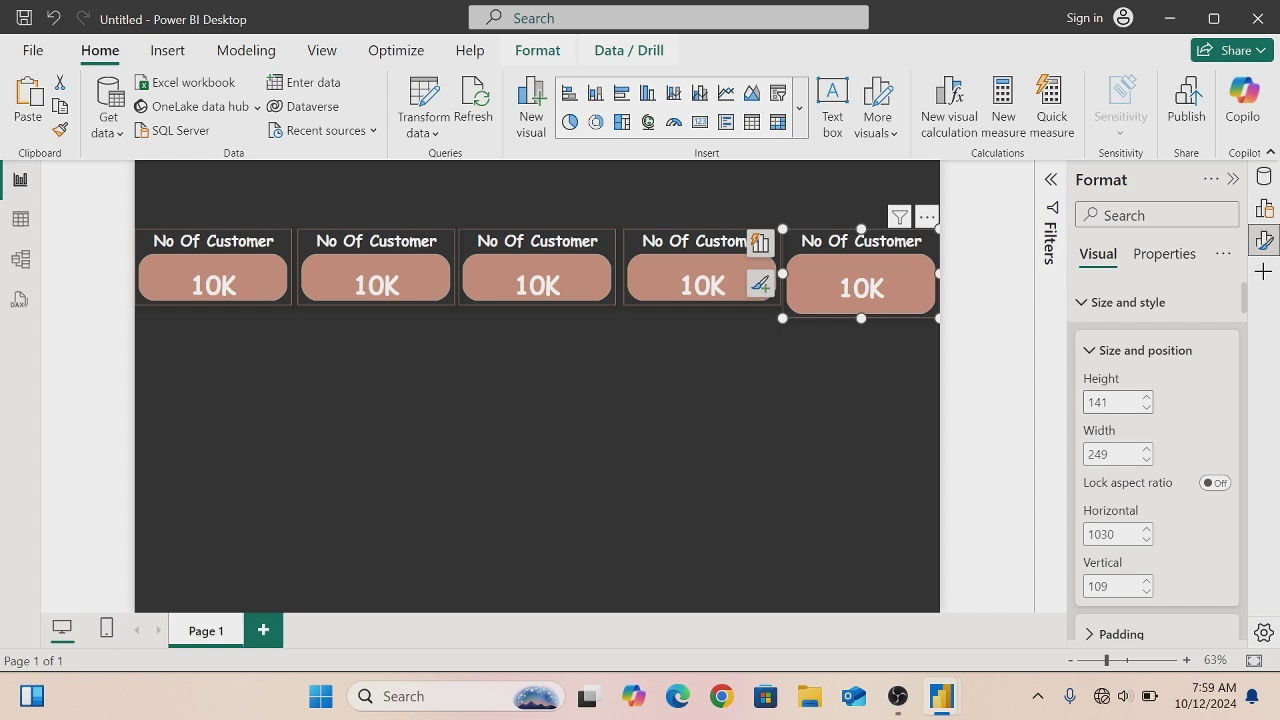
pyautogui.doubleClick(1098, 402)
pyautogui.press('BackSpace')
pyautogui.write('12')
pyautogui.press('Return')
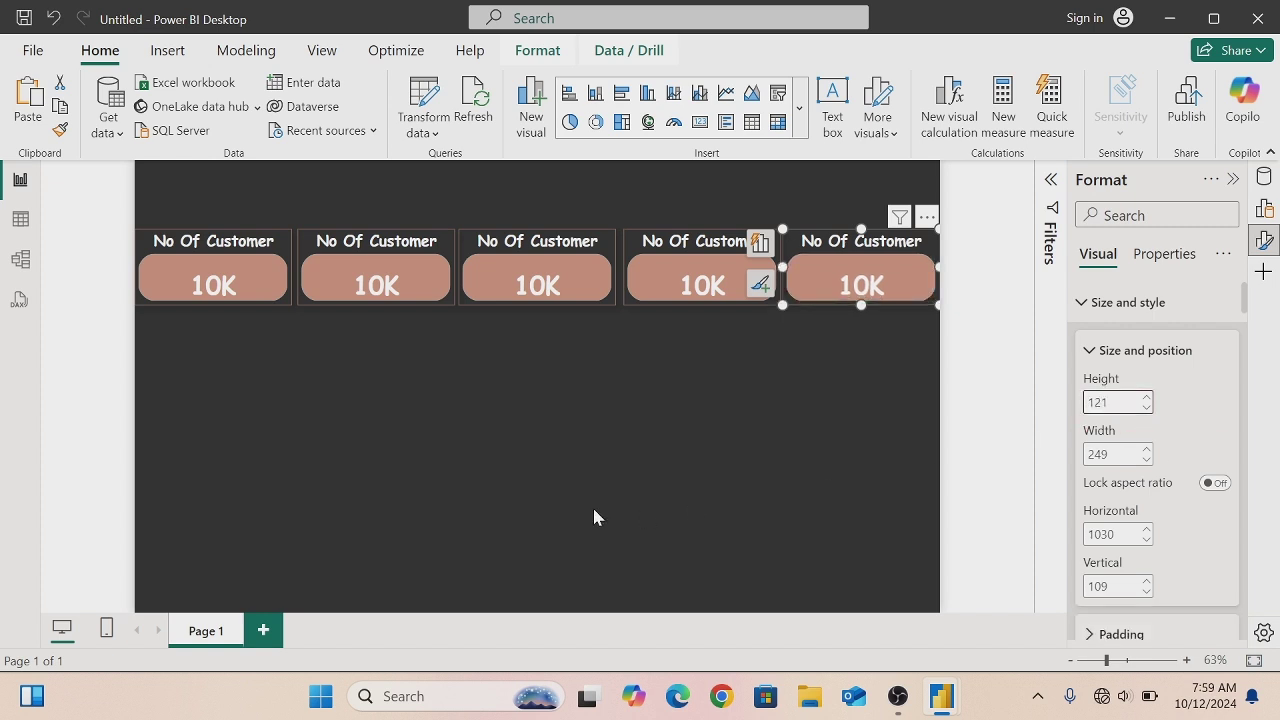
pyautogui.click(594, 512)
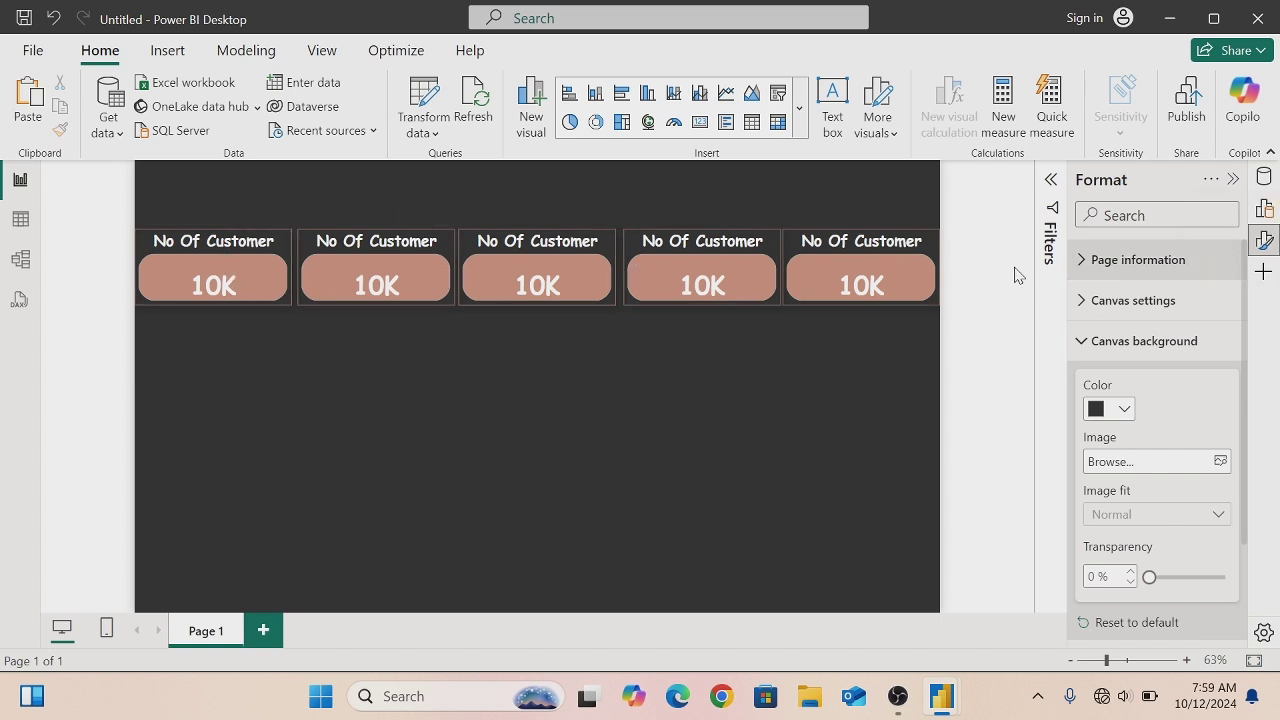
# - Replace the No of customers measure in the second card with the Active Customers measure from the Measures table
pyautogui.click(360, 247)
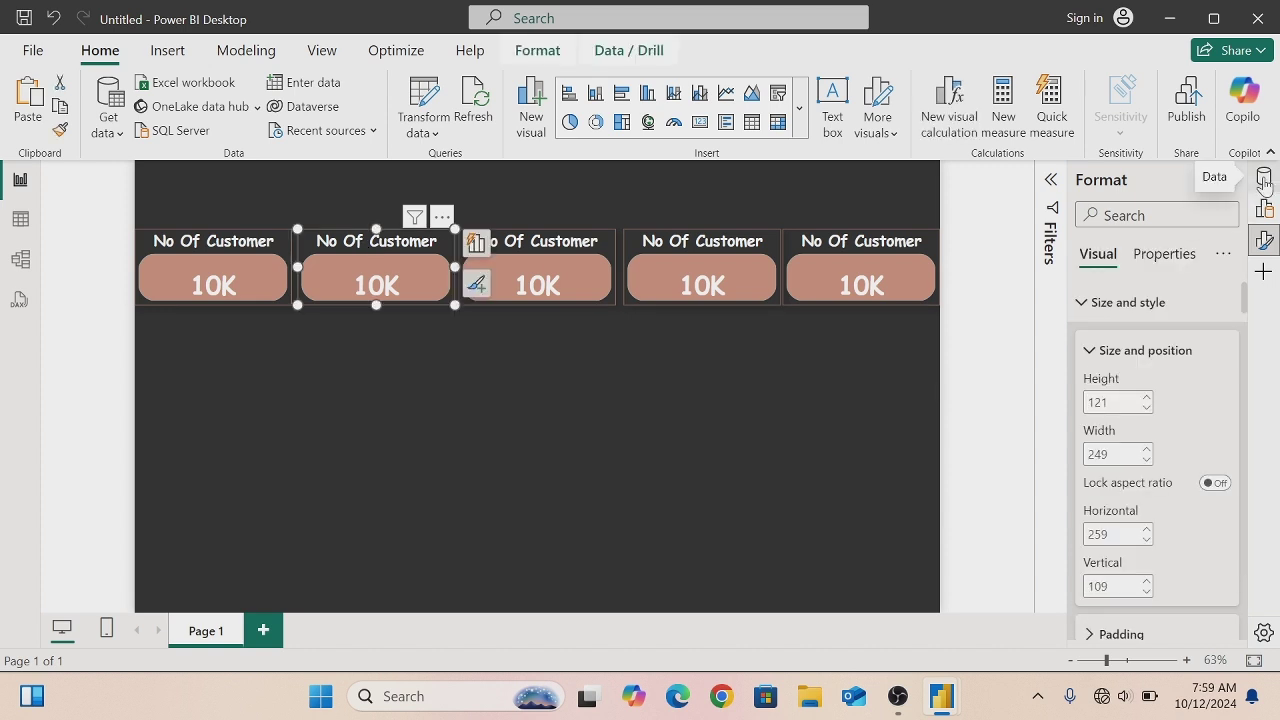
pyautogui.click(476, 245)
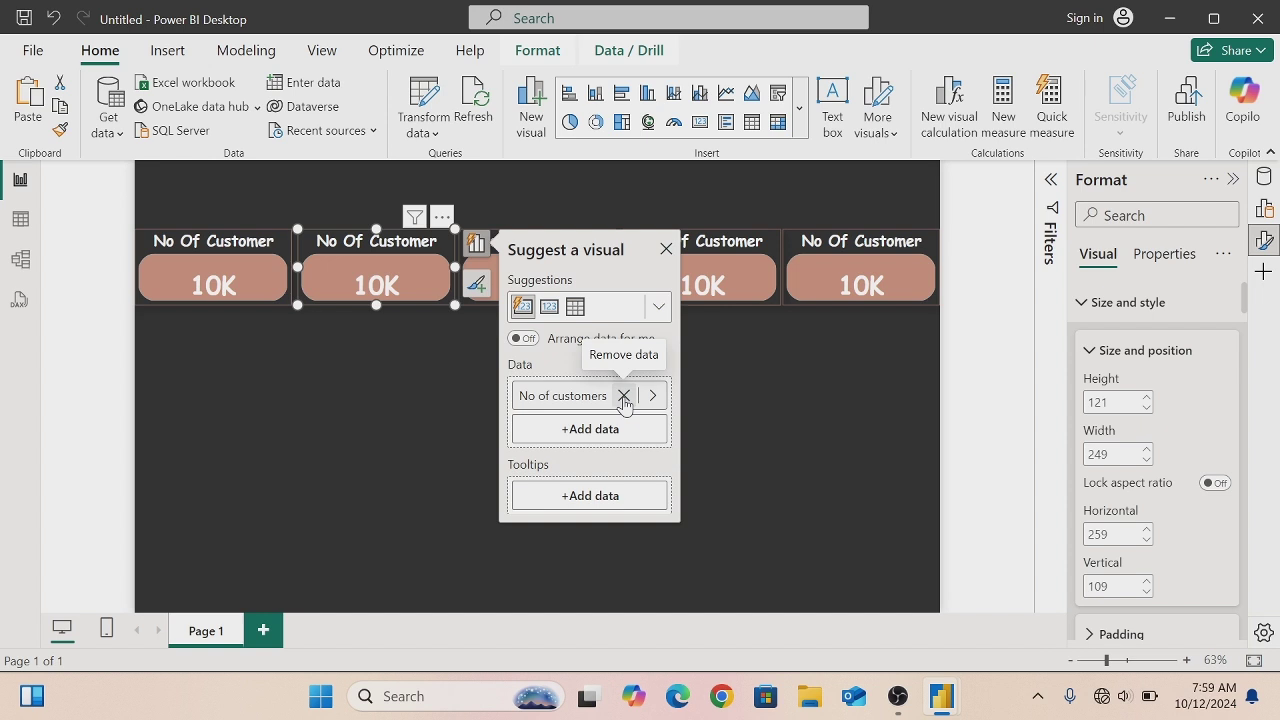
pyautogui.click(623, 396)
pyautogui.click(610, 398)
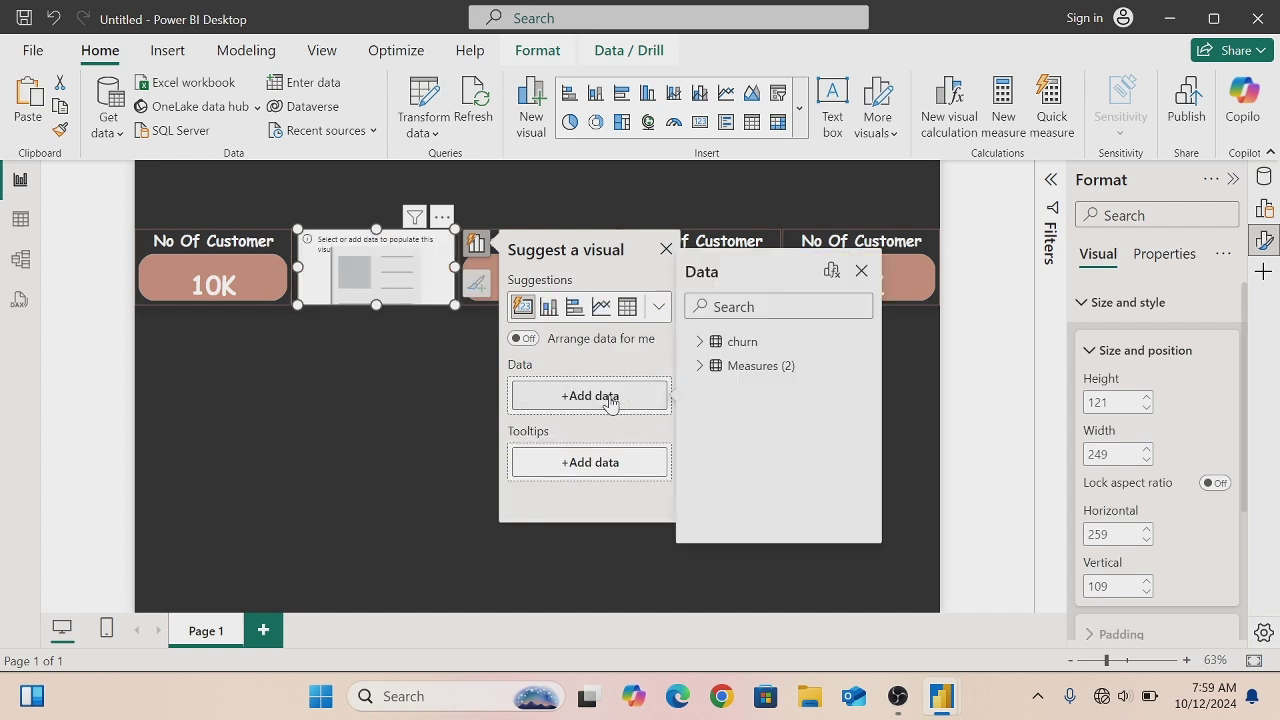
pyautogui.click(701, 367)
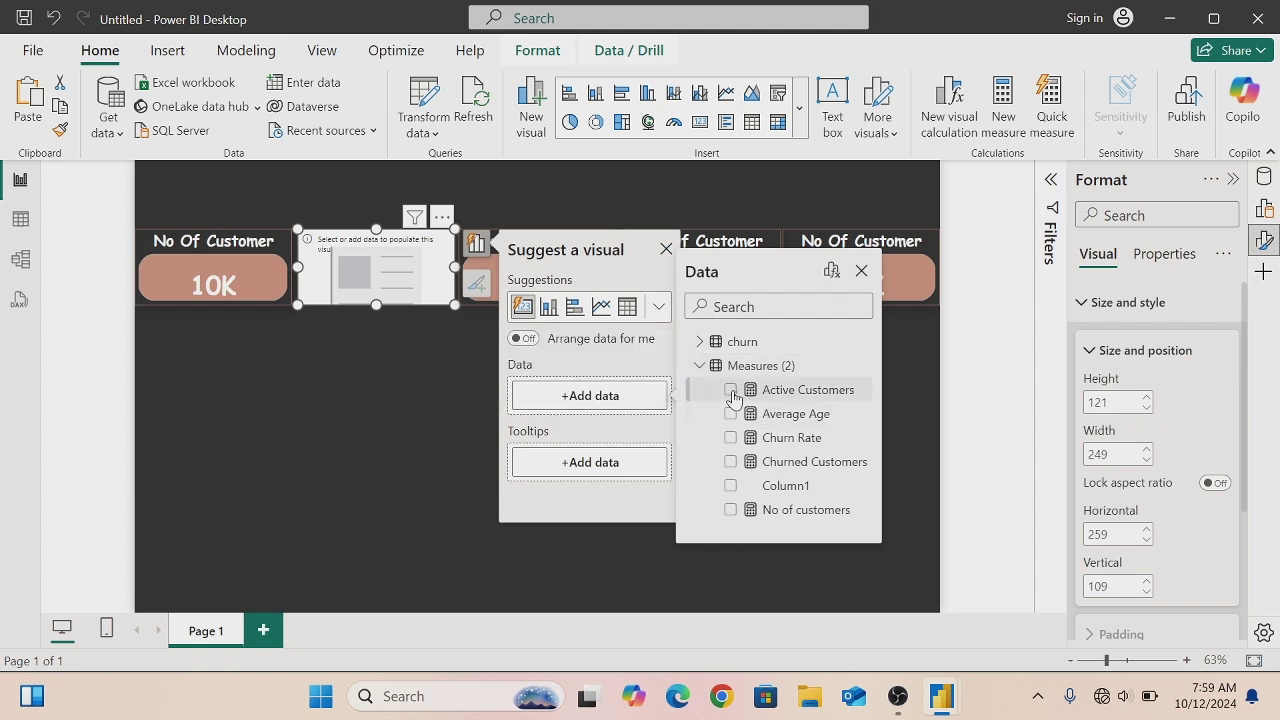
pyautogui.click(731, 390)
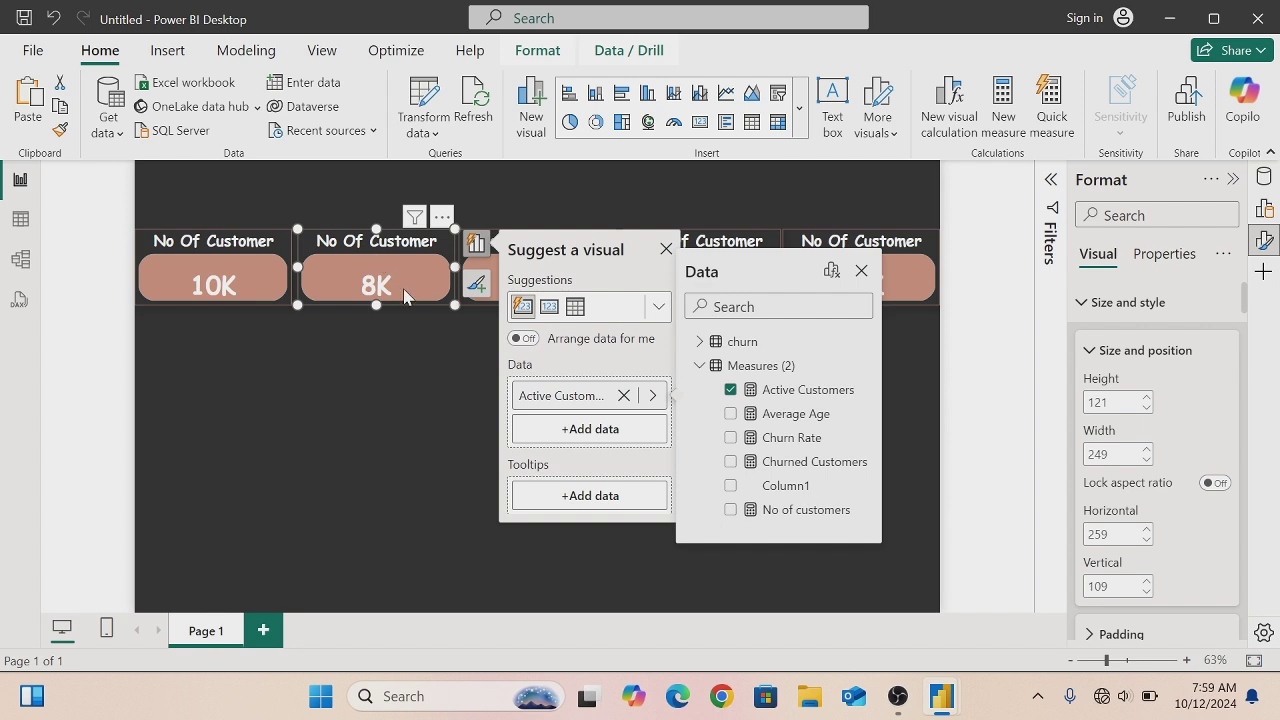
pyautogui.click(861, 270)
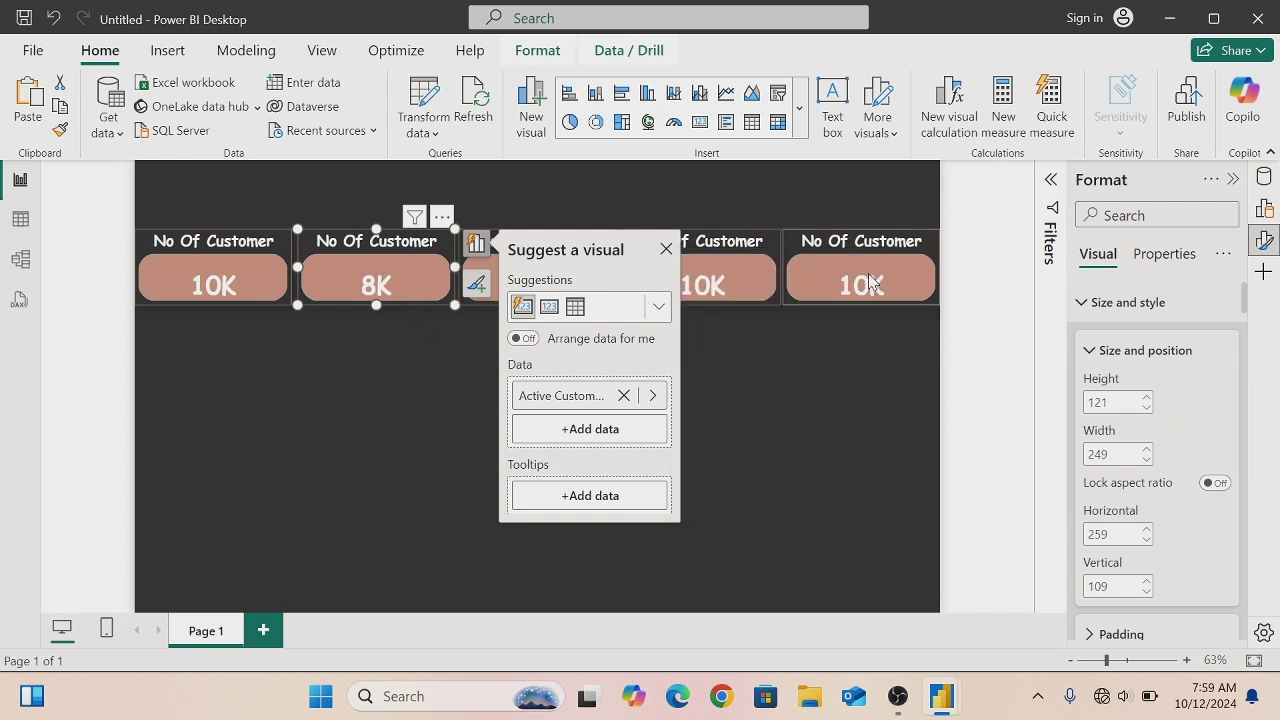
# - Change the second card's title text to "Active Customers"
pyautogui.click(666, 250)
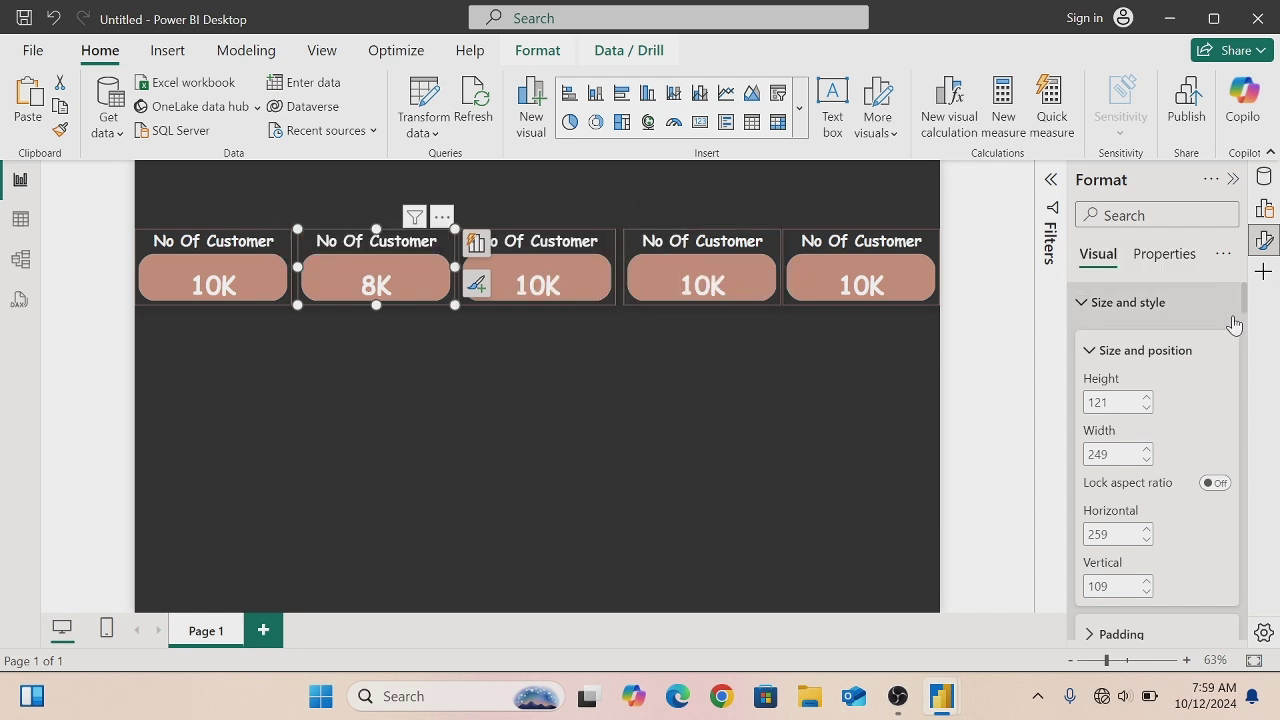
pyautogui.scroll(-5, 1245, 310)
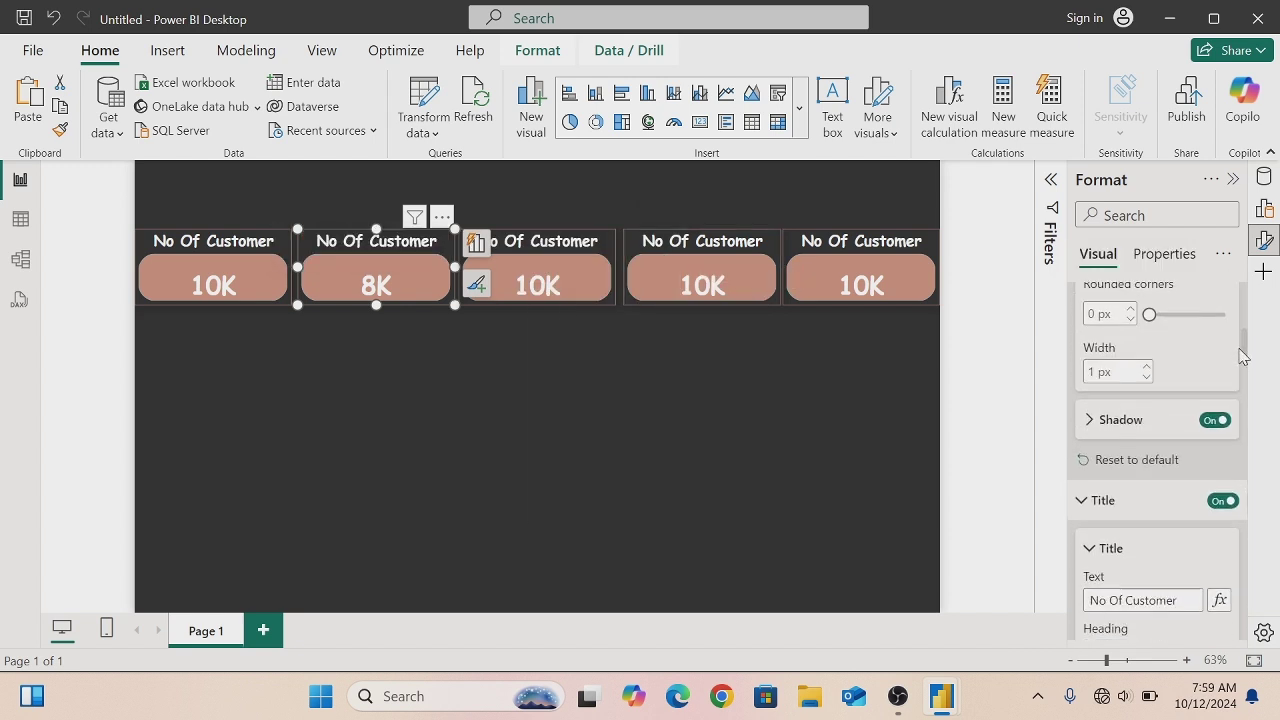
pyautogui.click(1177, 612)
pyautogui.press('BackSpace')
pyautogui.press('BackSpace')
pyautogui.press('BackSpace')
pyautogui.press('BackSpace')
pyautogui.press('BackSpace')
pyautogui.press('BackSpace')
pyautogui.press('BackSpace')
pyautogui.press('BackSpace')
pyautogui.press('BackSpace')
pyautogui.press('BackSpace')
pyautogui.press('BackSpace')
pyautogui.press('BackSpace')
pyautogui.press('BackSpace')
pyautogui.press('BackSpace')
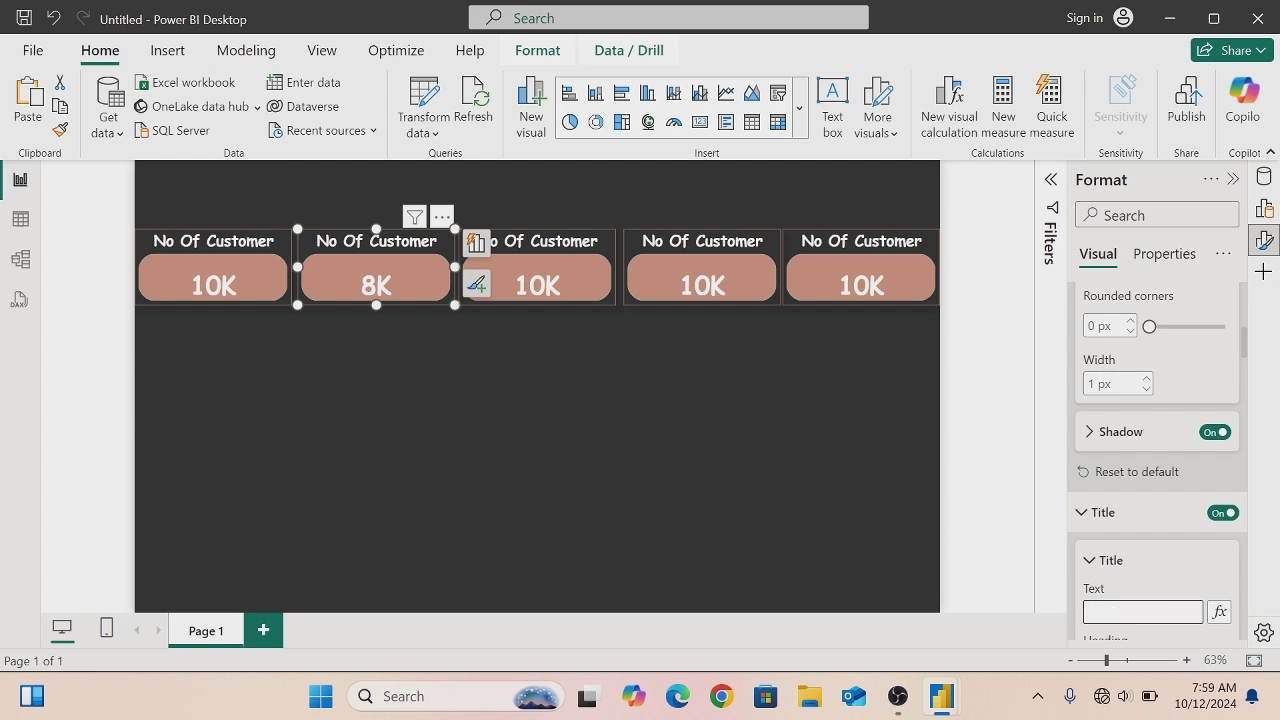
pyautogui.write('Ac')
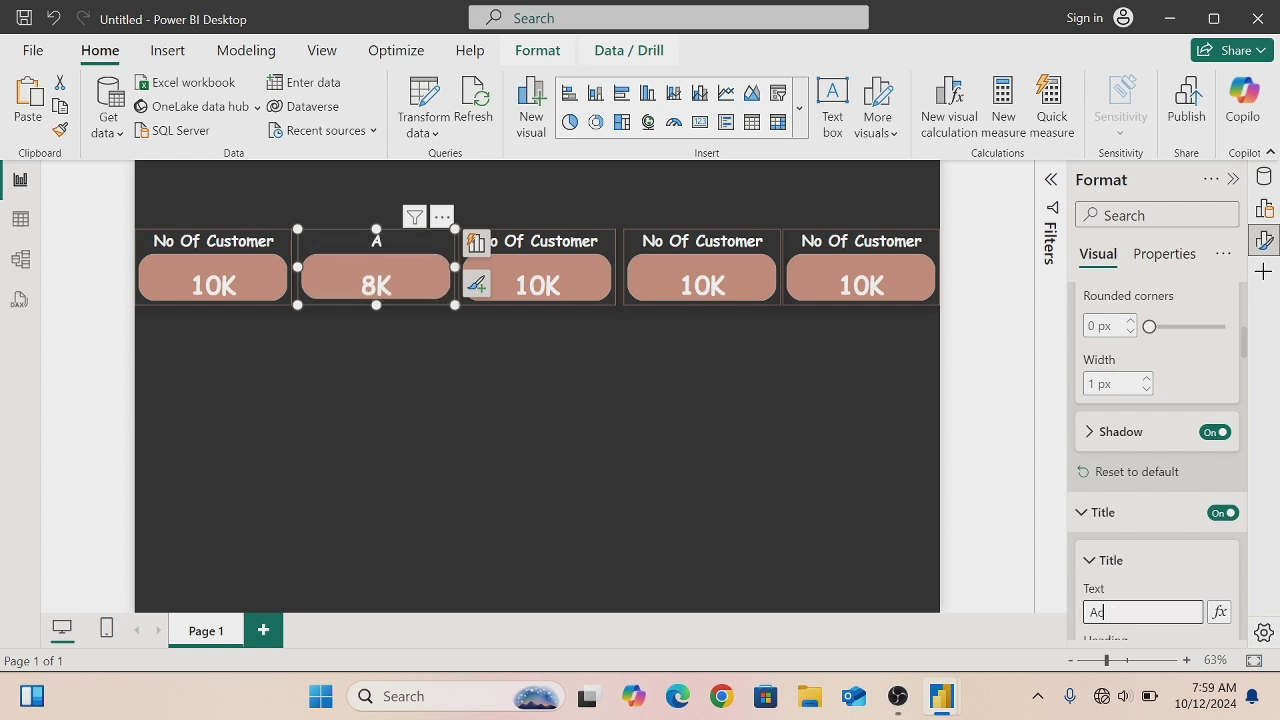
pyautogui.write('tive Customers')
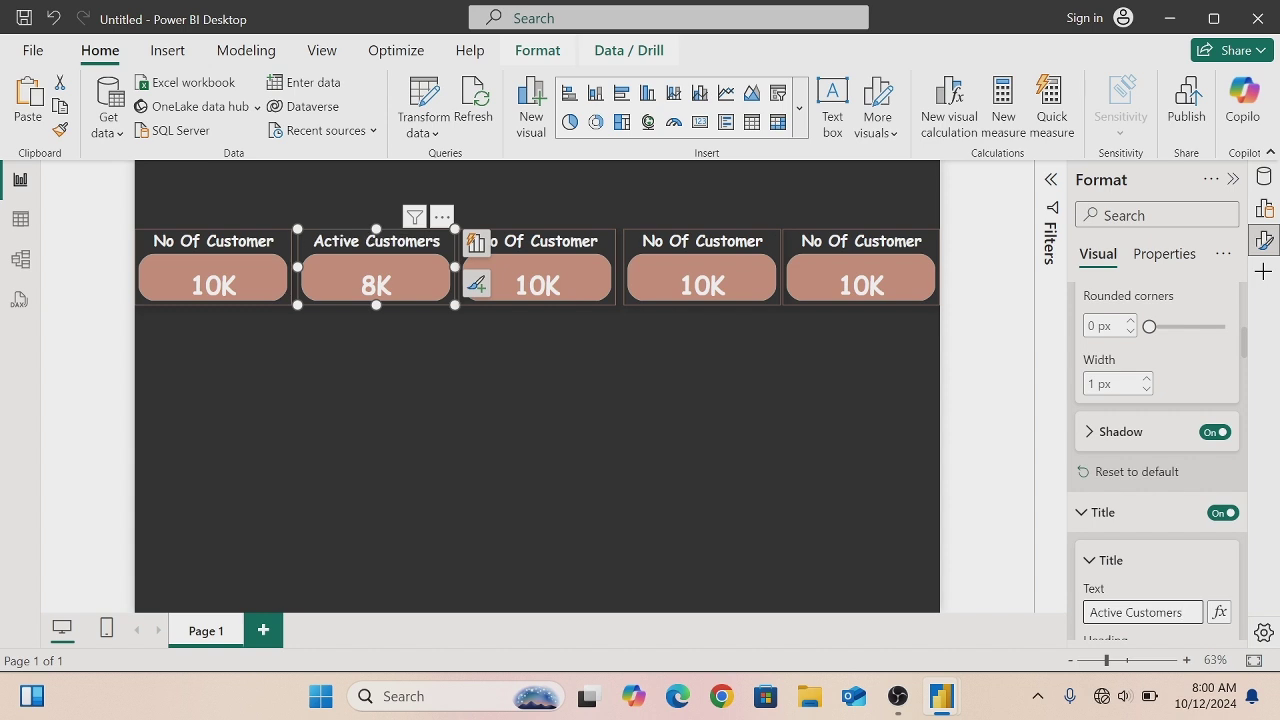
# - Replace the No of customers measure in the third card with the Churned Customers measure from the Measures table
pyautogui.click(610, 243)
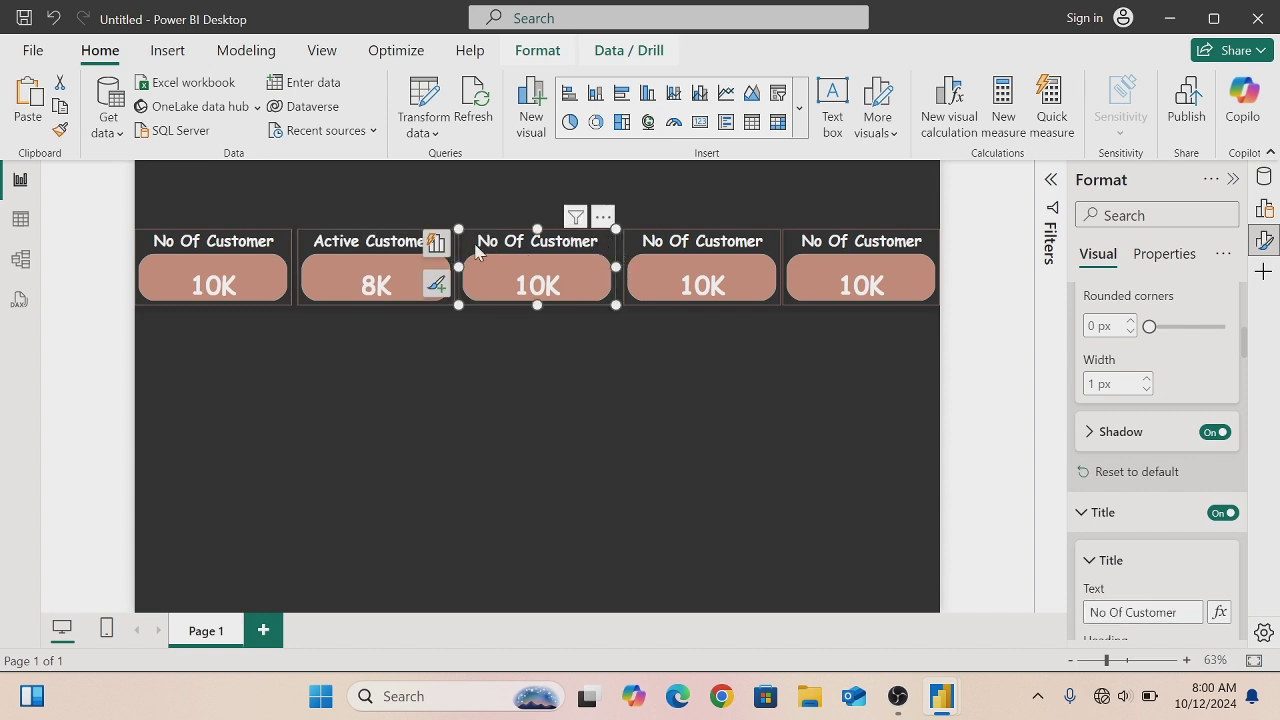
pyautogui.click(437, 245)
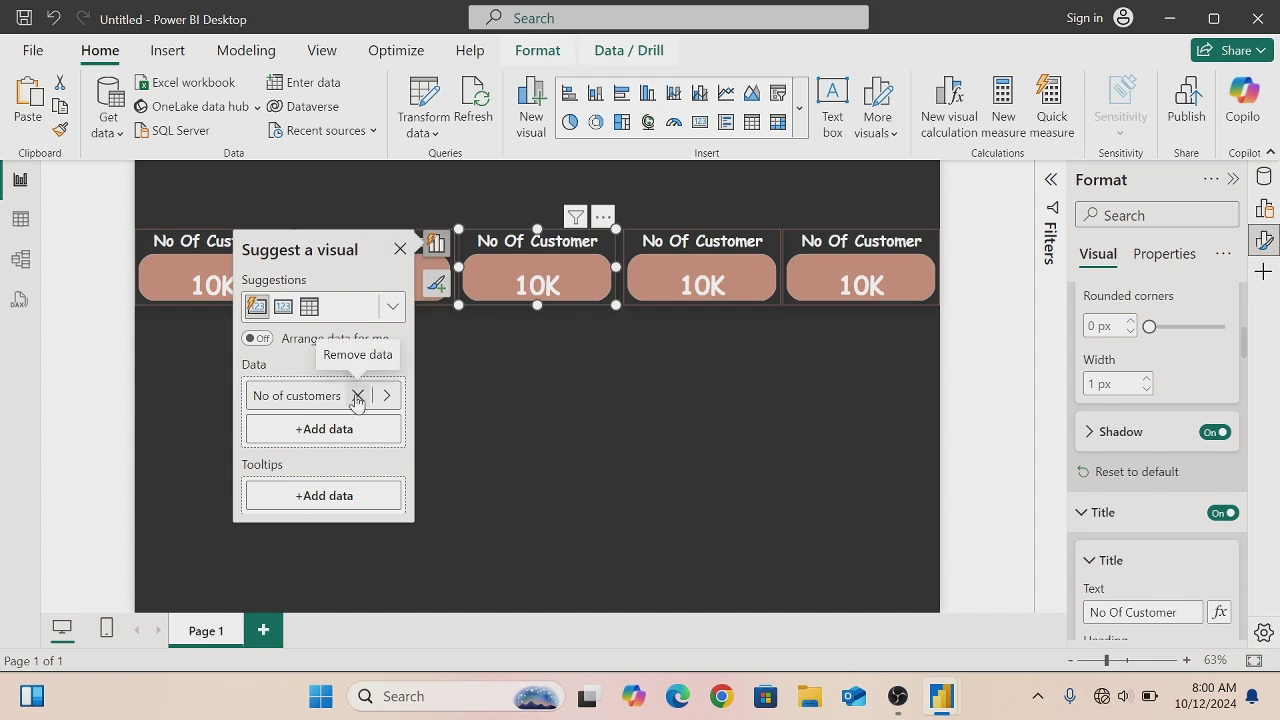
pyautogui.click(356, 396)
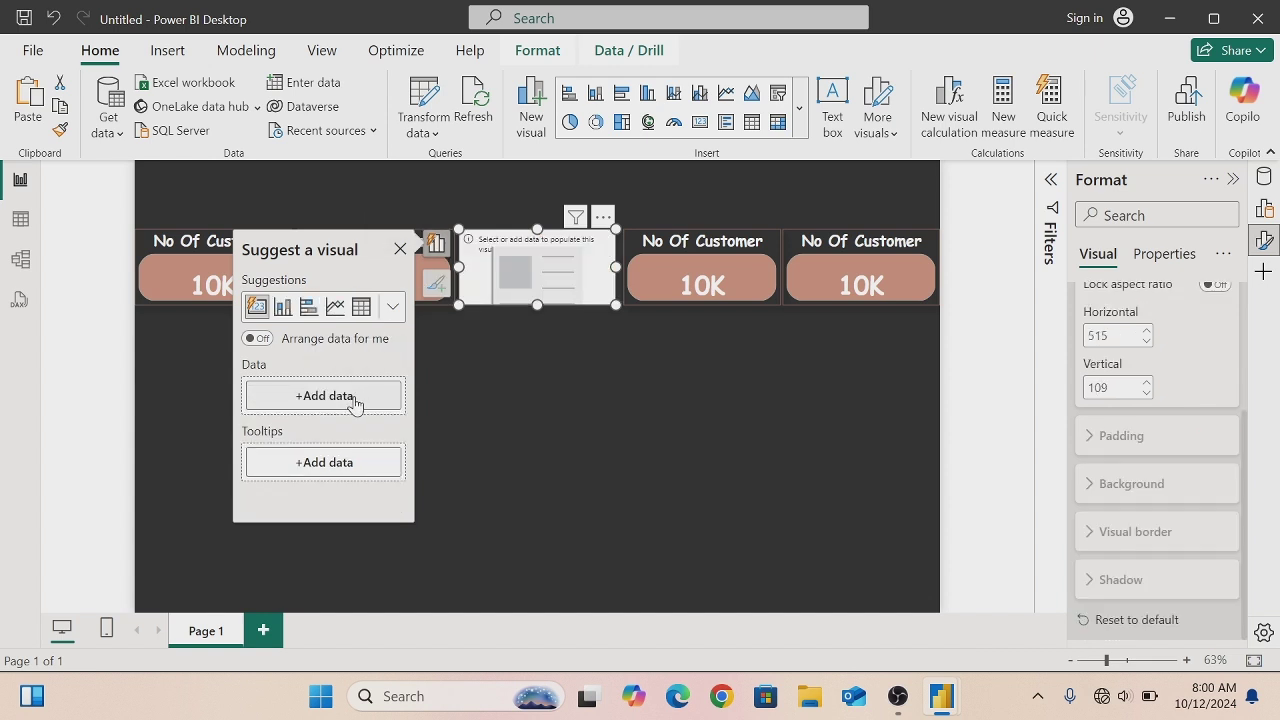
pyautogui.click(354, 398)
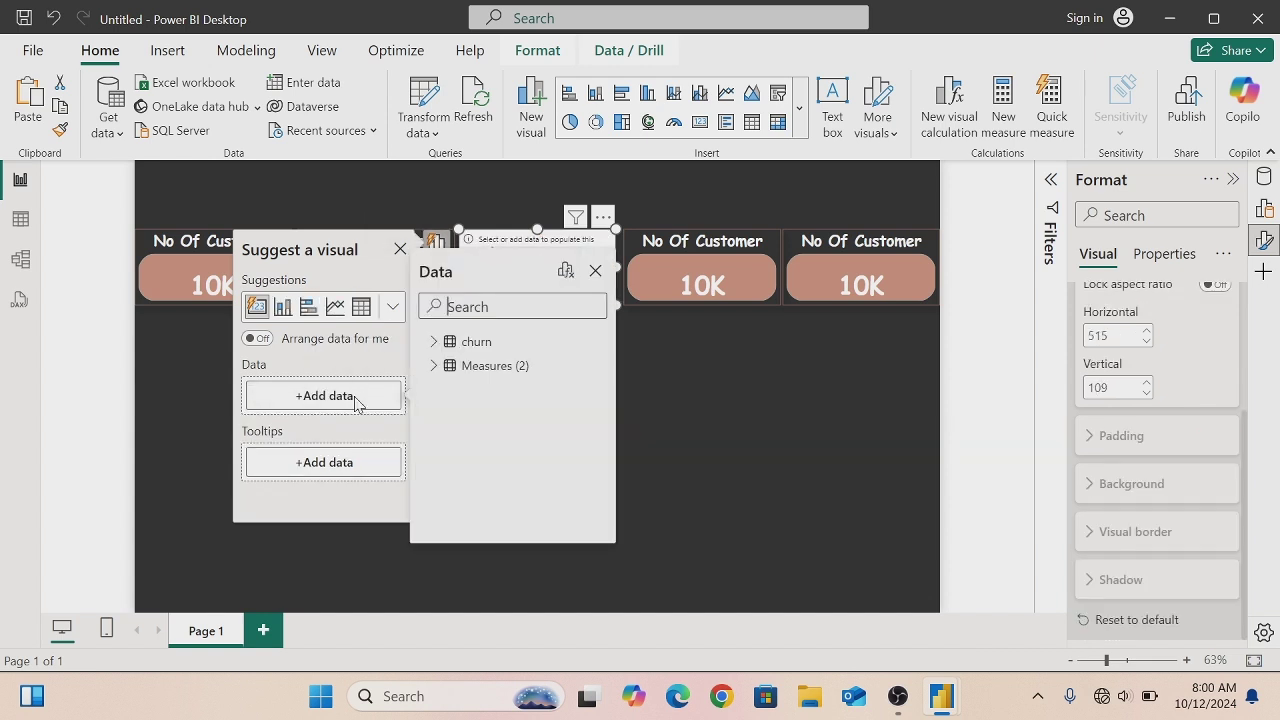
pyautogui.click(433, 366)
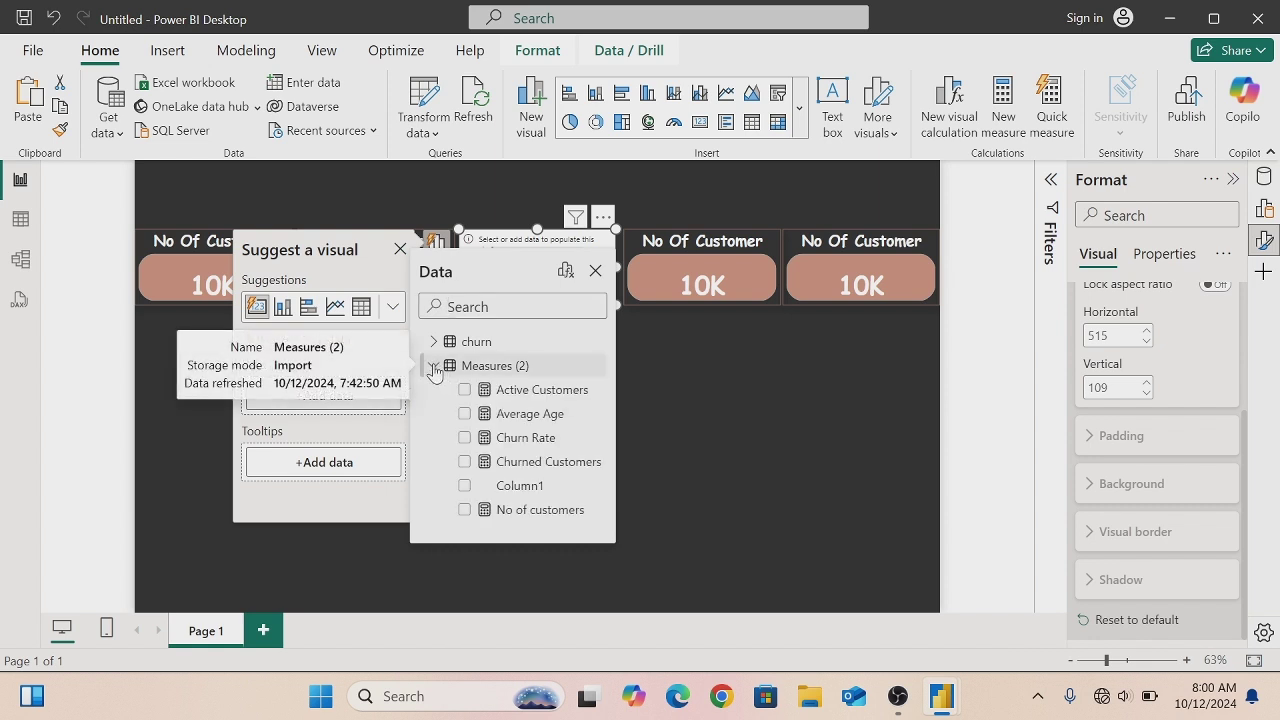
pyautogui.click(463, 464)
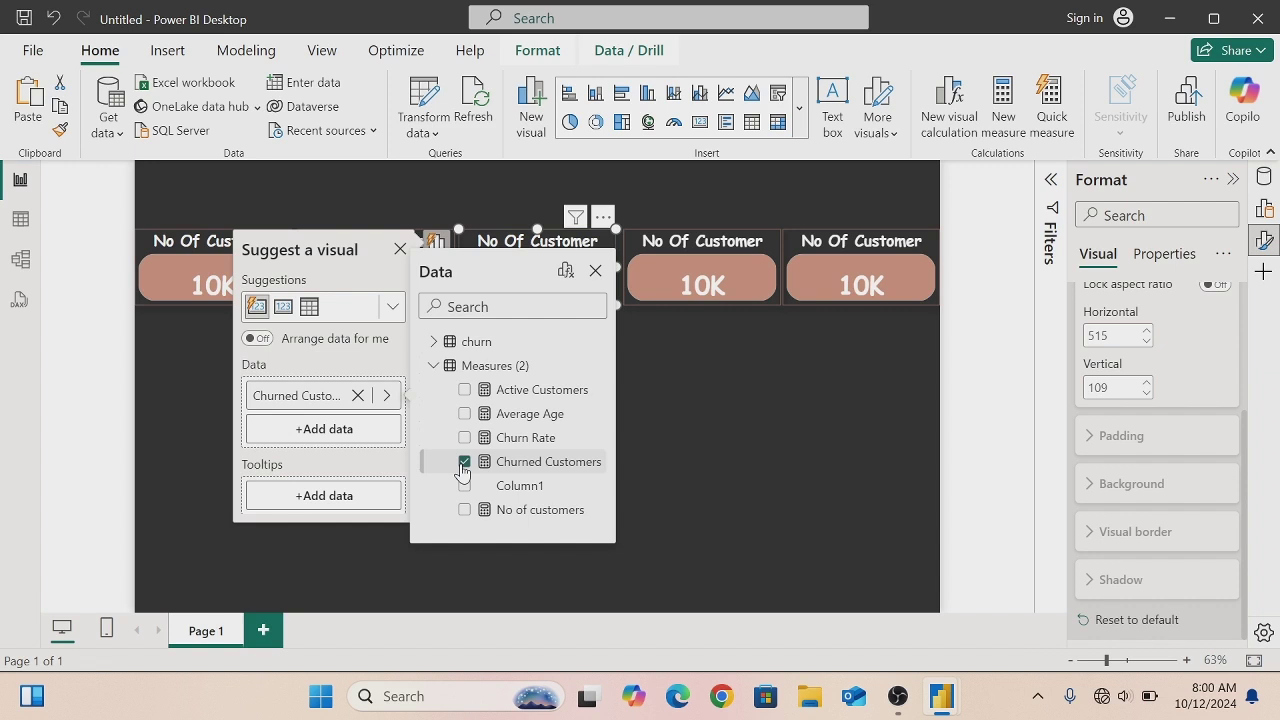
pyautogui.click(595, 273)
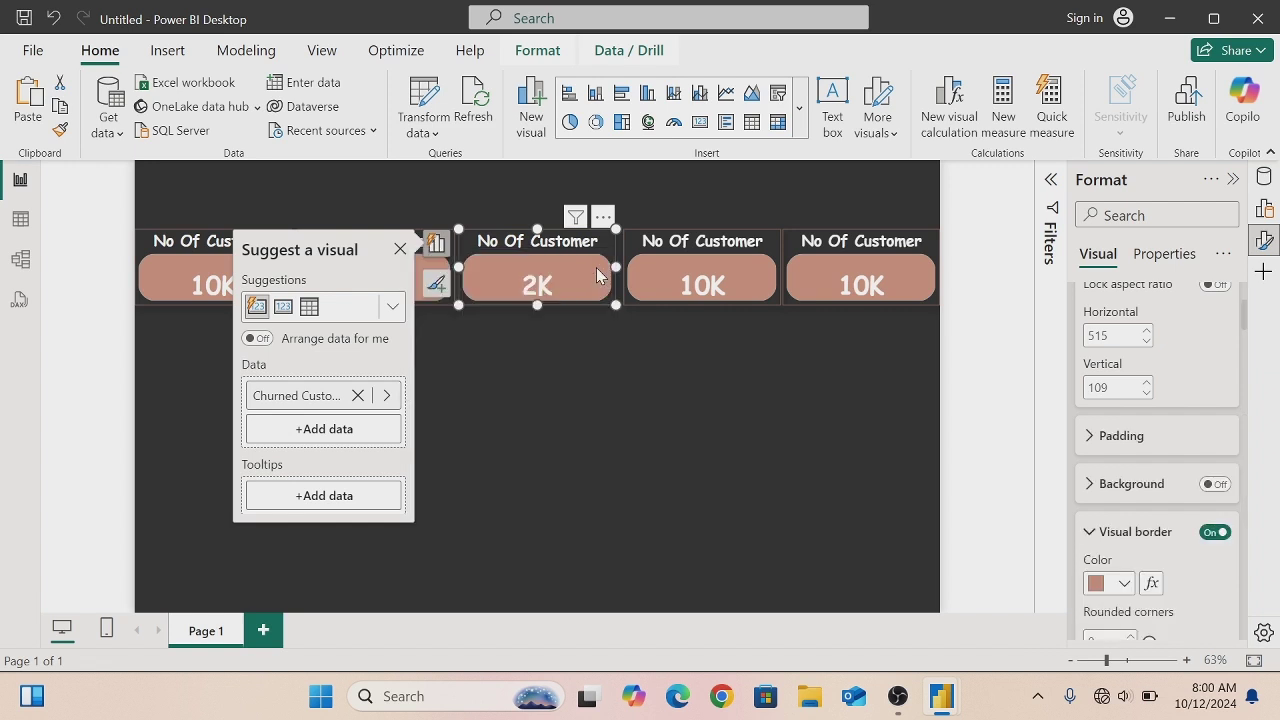
pyautogui.click(400, 249)
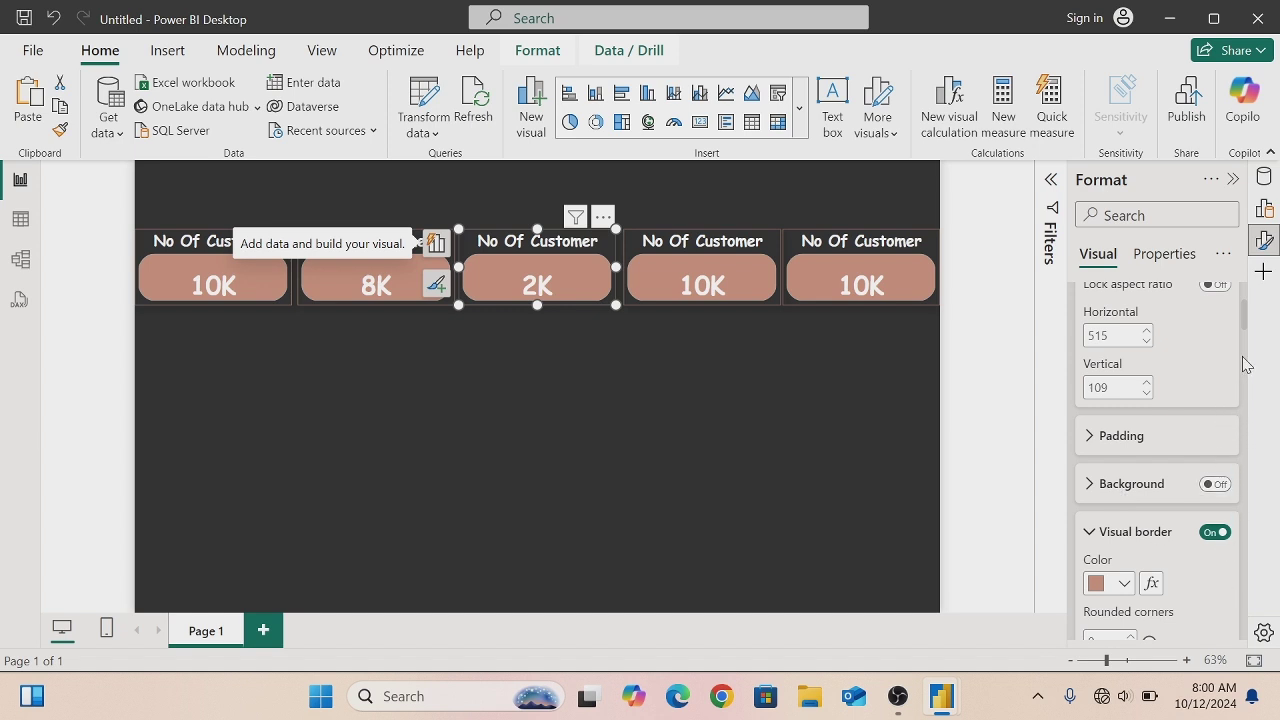
# - Change the third card's title text to "Churned Customers"
pyautogui.scroll(-2, 1246, 343)
pyautogui.scroll(-5, 1246, 343)
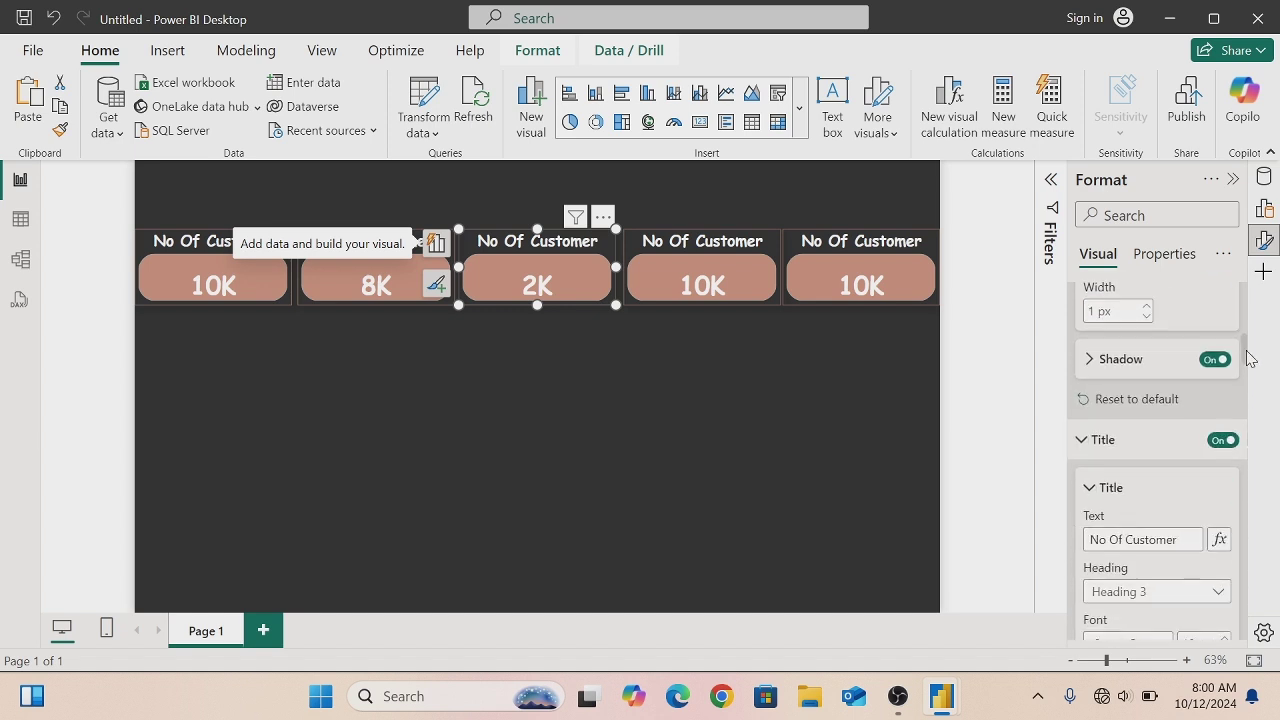
pyautogui.click(1172, 539)
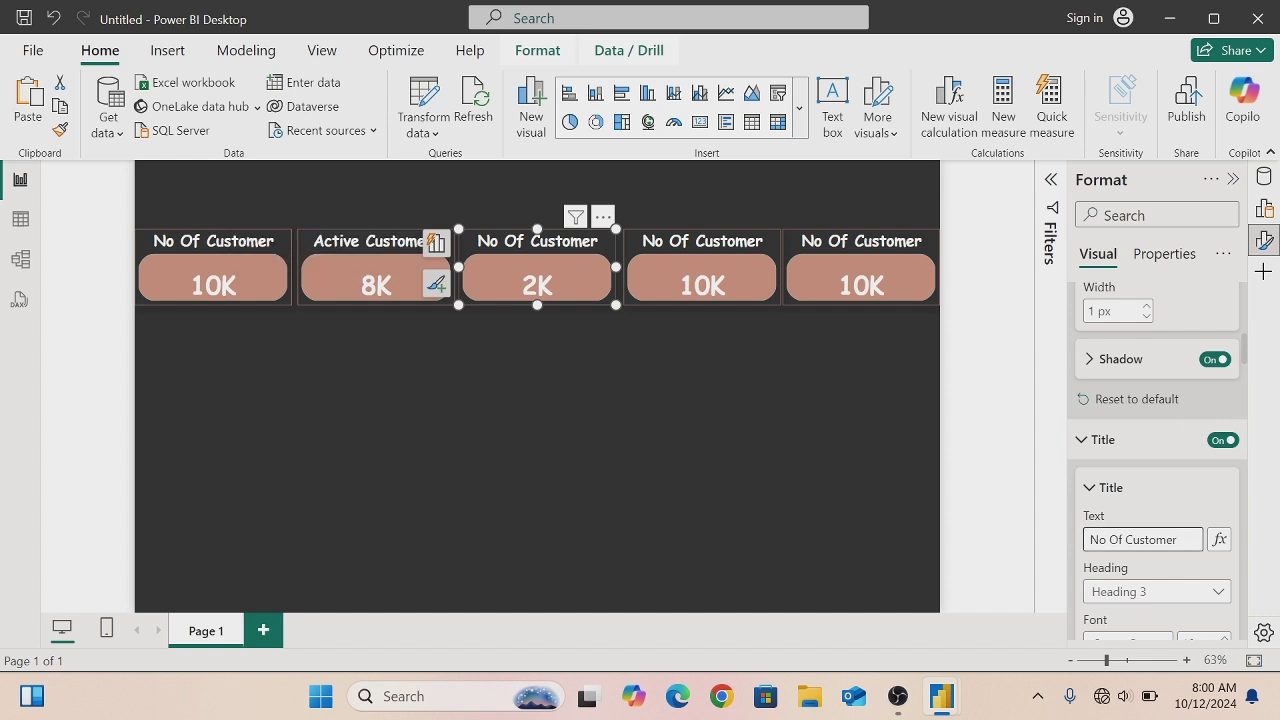
pyautogui.press('BackSpace')
pyautogui.press('BackSpace')
pyautogui.press('BackSpace')
pyautogui.press('BackSpace')
pyautogui.press('BackSpace')
pyautogui.press('BackSpace')
pyautogui.press('BackSpace')
pyautogui.press('BackSpace')
pyautogui.press('BackSpace')
pyautogui.write('Churned')
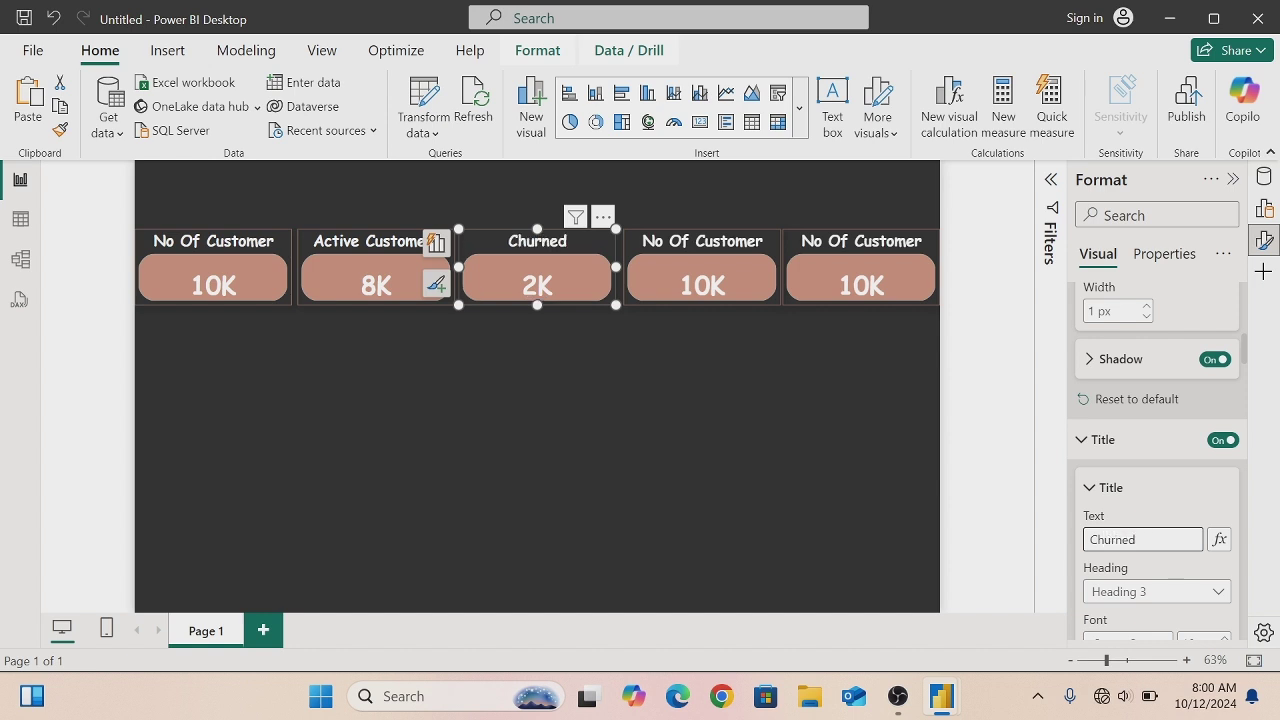
pyautogui.write(' Customers')
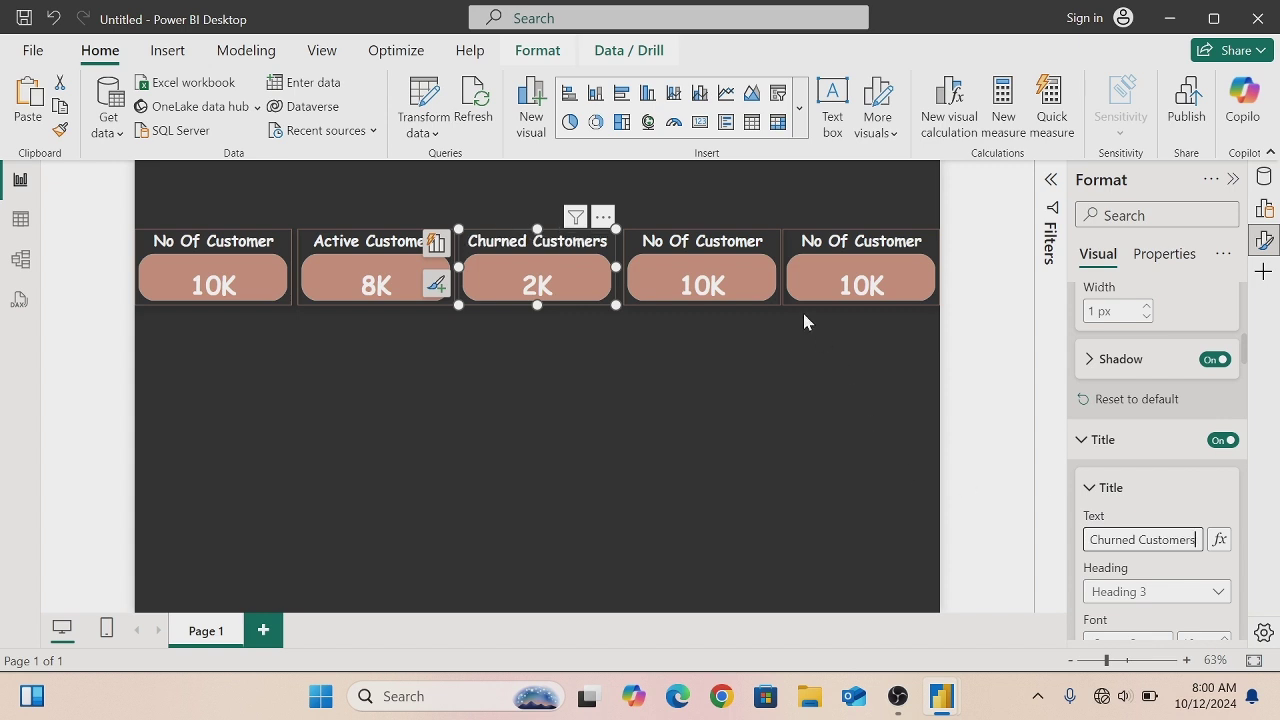
# - Replace the No of customers measure in the fourth card with the Churn Rate measure from the Measures table
pyautogui.click(776, 246)
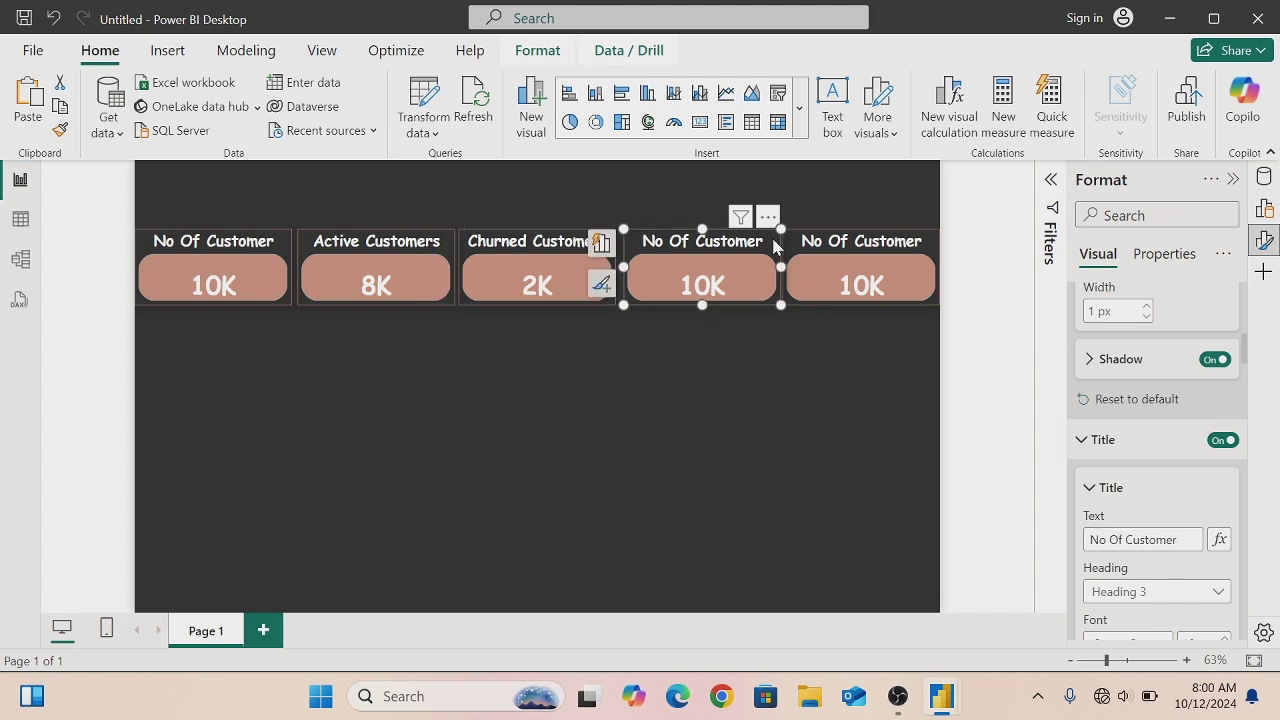
pyautogui.click(601, 247)
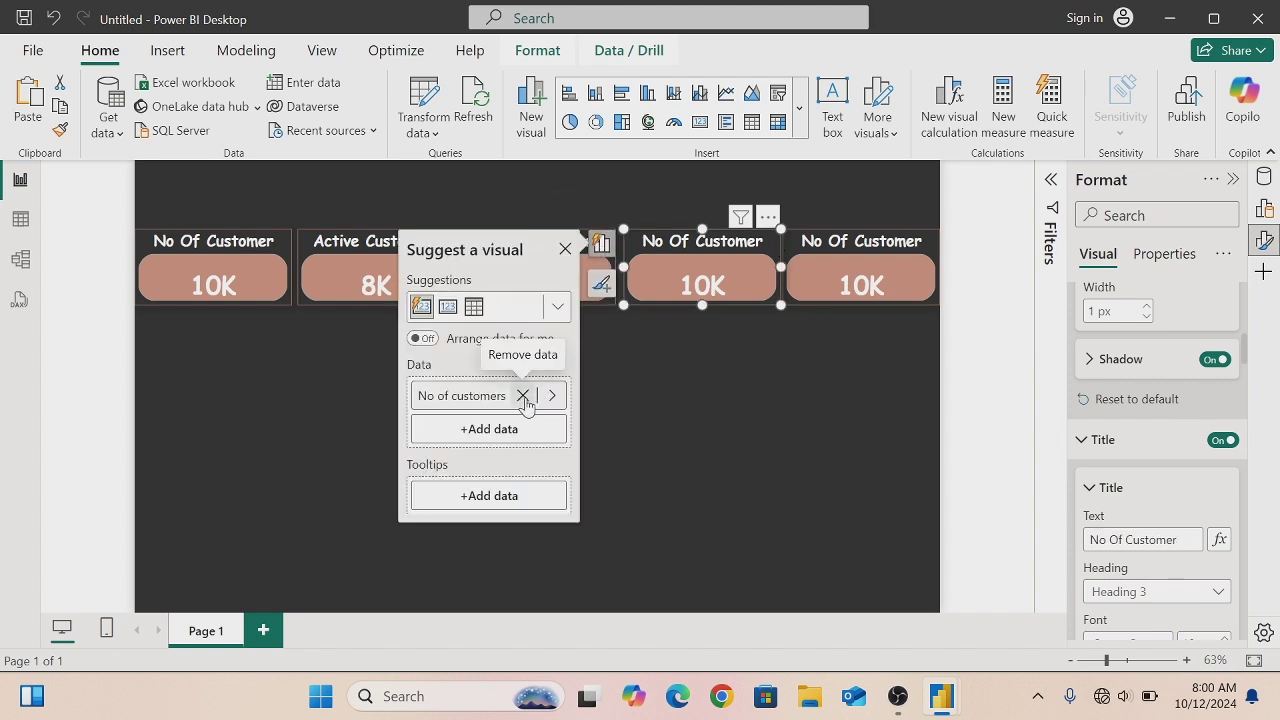
pyautogui.click(522, 395)
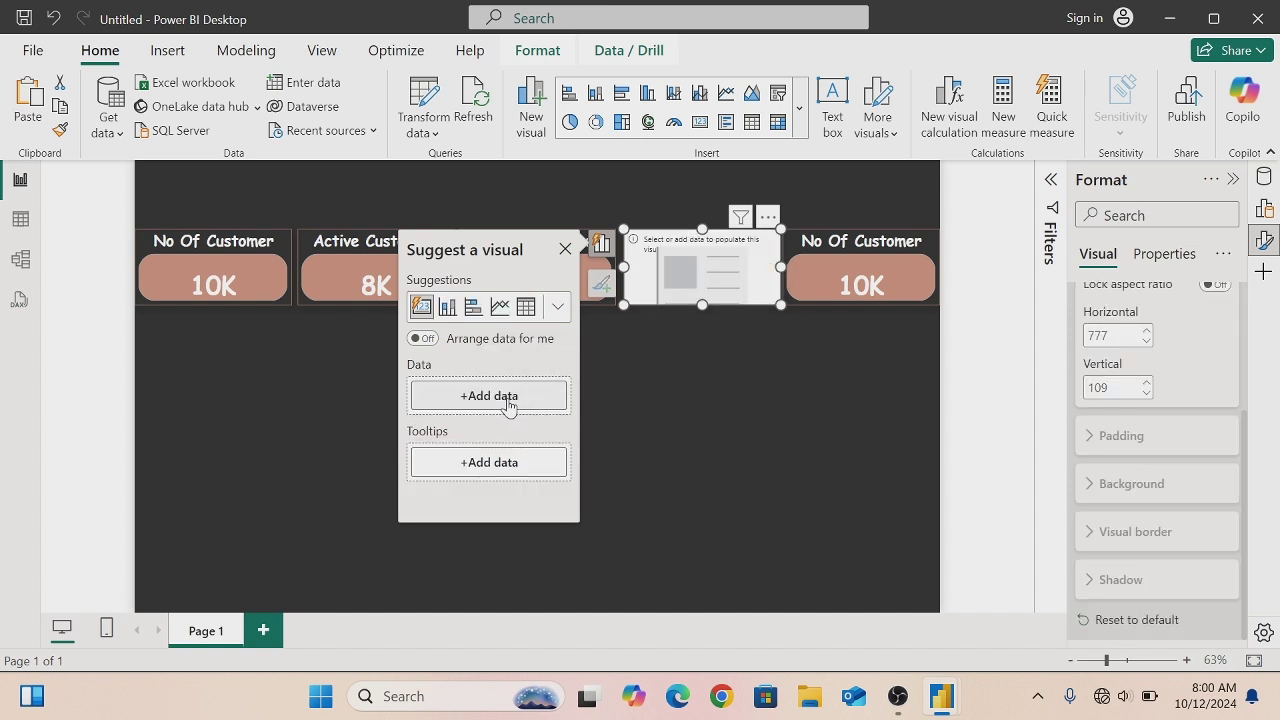
pyautogui.click(510, 403)
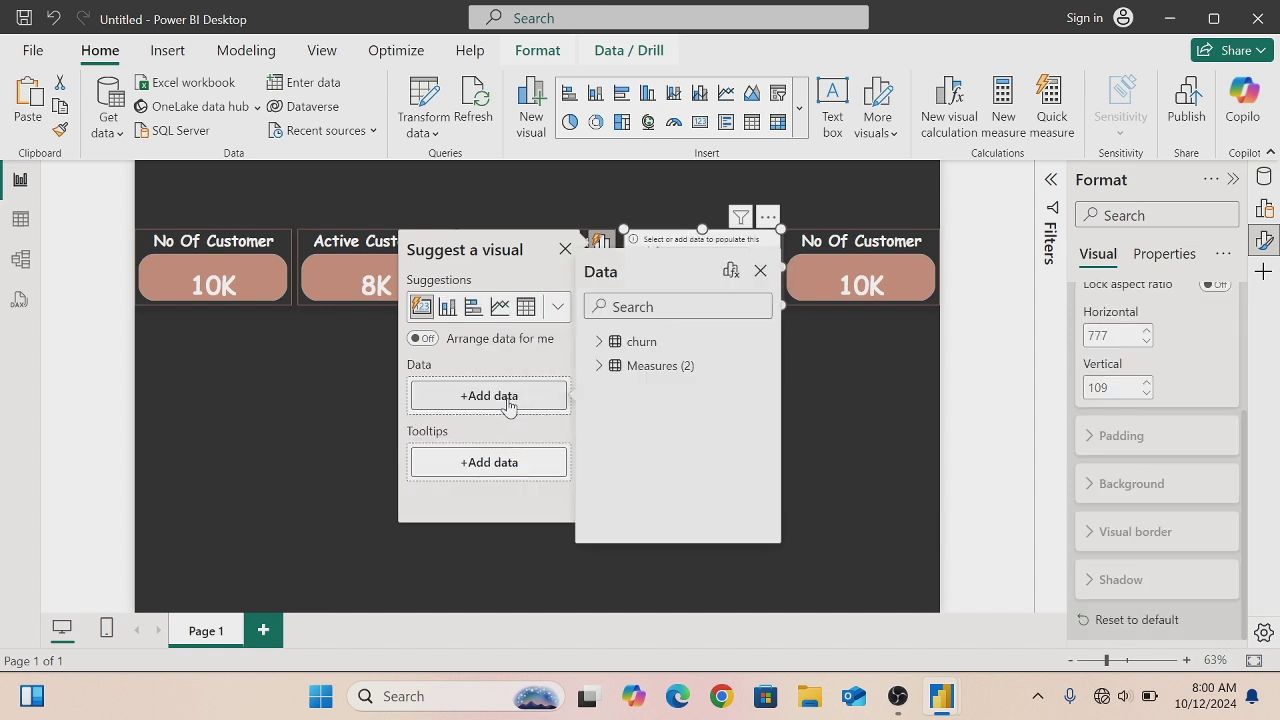
pyautogui.click(598, 365)
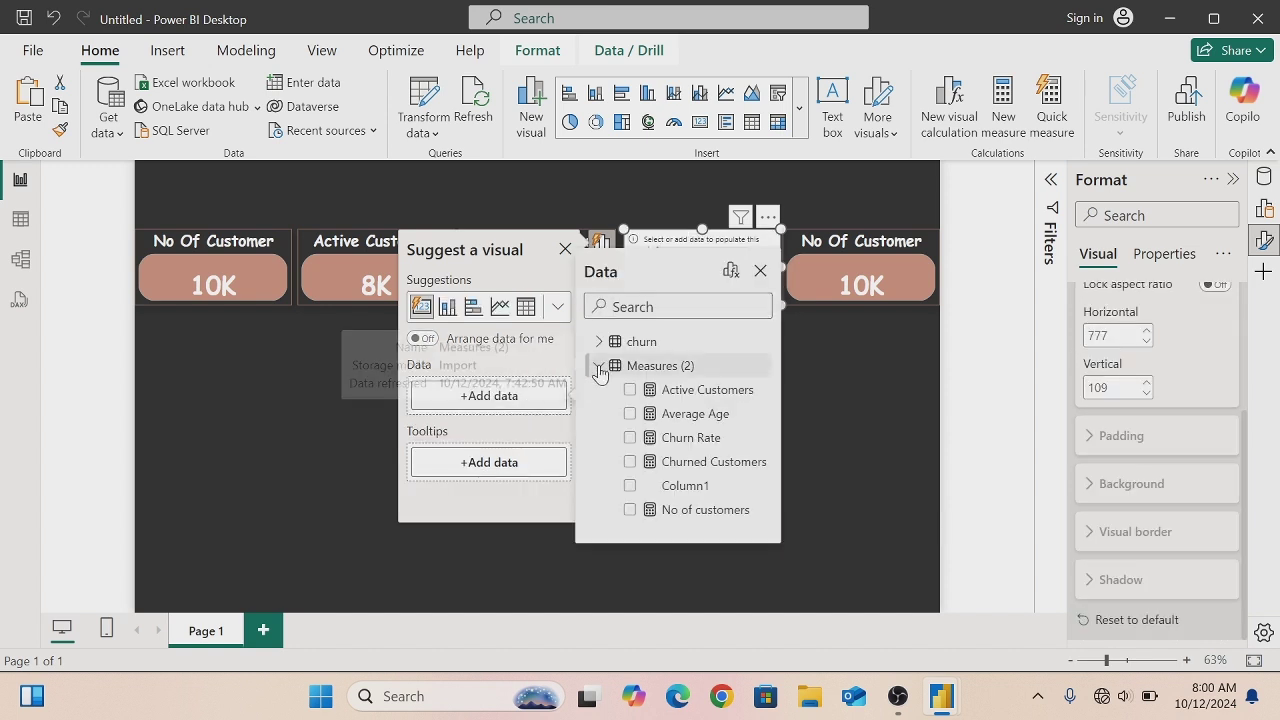
pyautogui.click(630, 439)
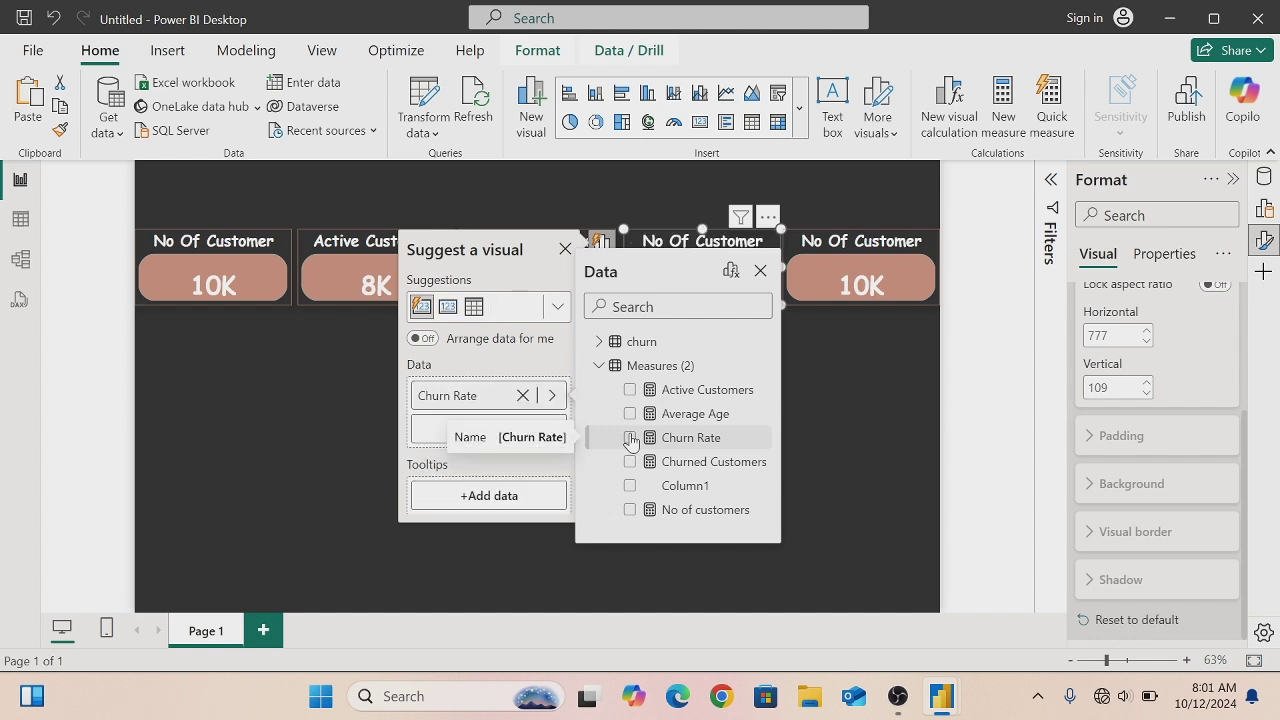
pyautogui.click(761, 272)
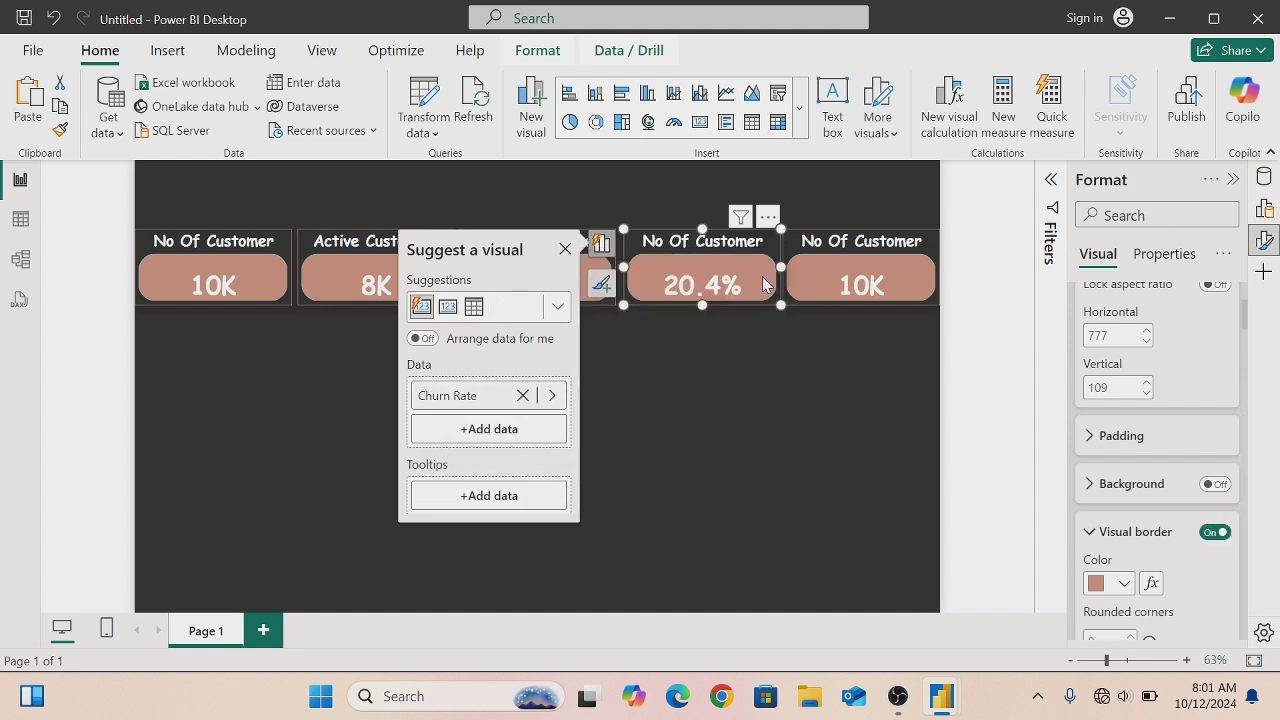
pyautogui.click(566, 250)
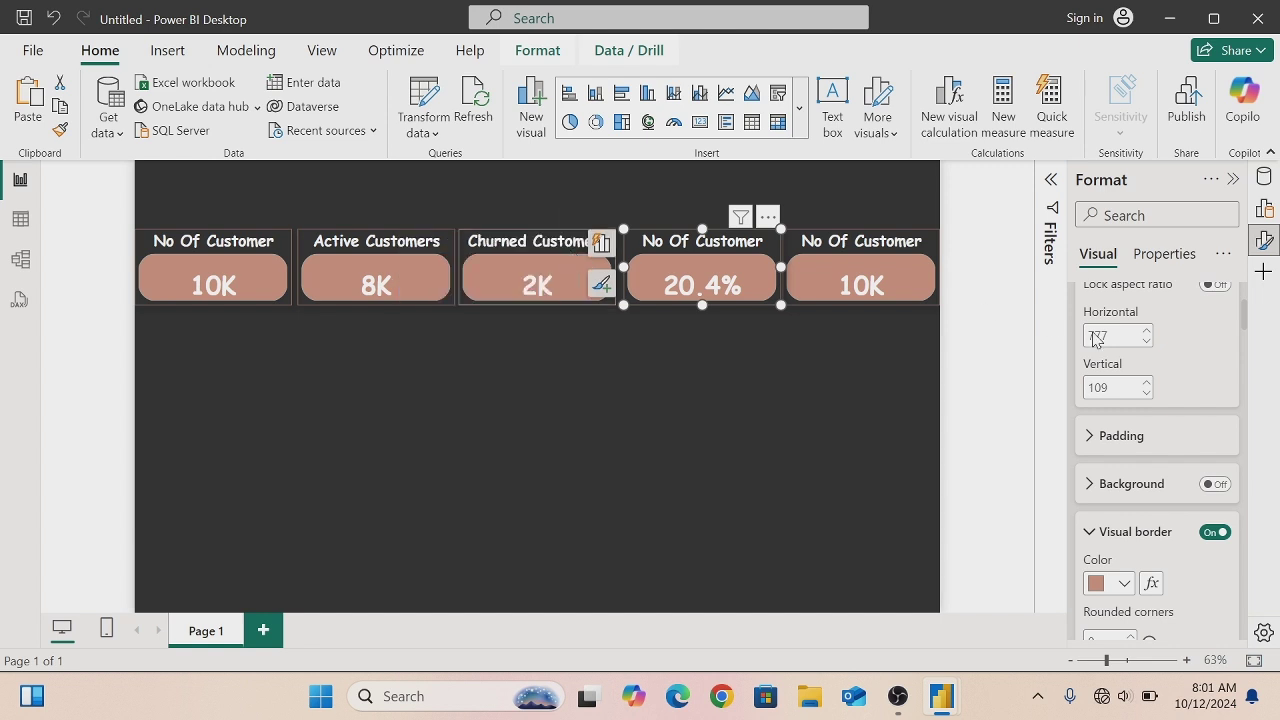
# - Change the fourth card's title text to "Churn Rate"
pyautogui.scroll(-4, 1248, 327)
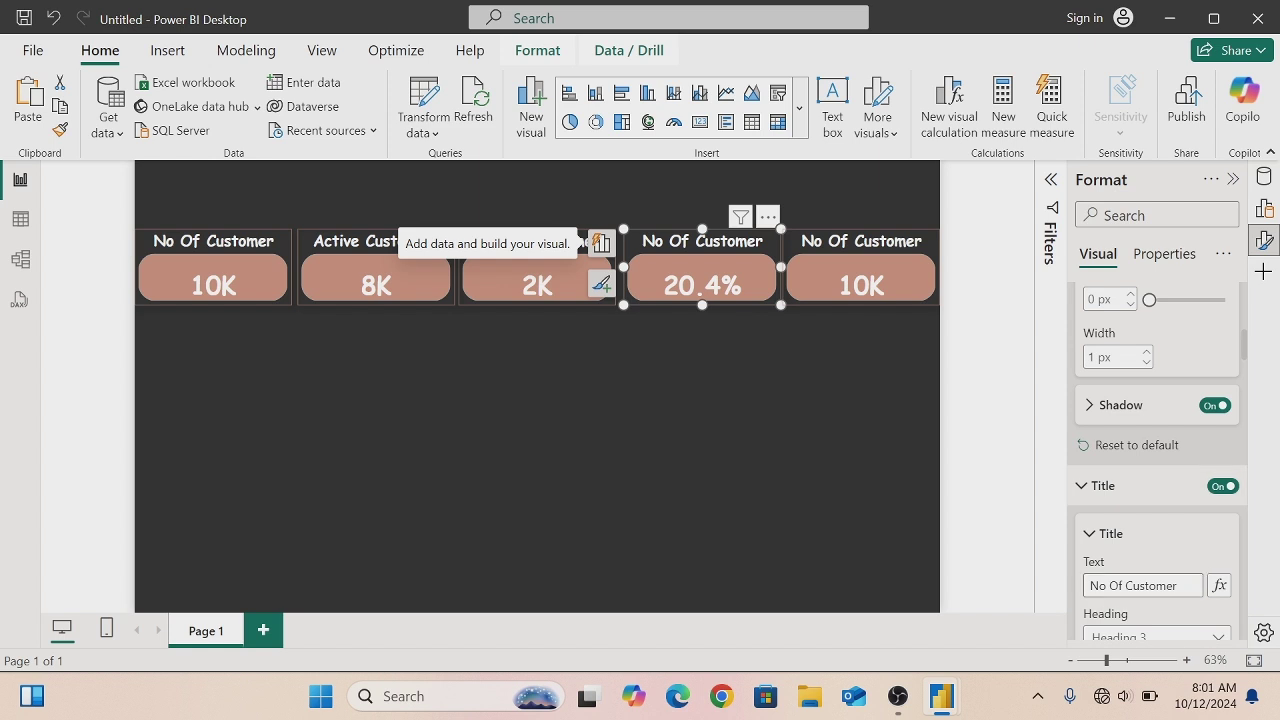
pyautogui.press('BackSpace')
pyautogui.press('BackSpace')
pyautogui.press('BackSpace')
pyautogui.press('BackSpace')
pyautogui.press('BackSpace')
pyautogui.press('BackSpace')
pyautogui.press('BackSpace')
pyautogui.press('BackSpace')
pyautogui.press('BackSpace')
pyautogui.press('BackSpace')
pyautogui.press('BackSpace')
pyautogui.press('BackSpace')
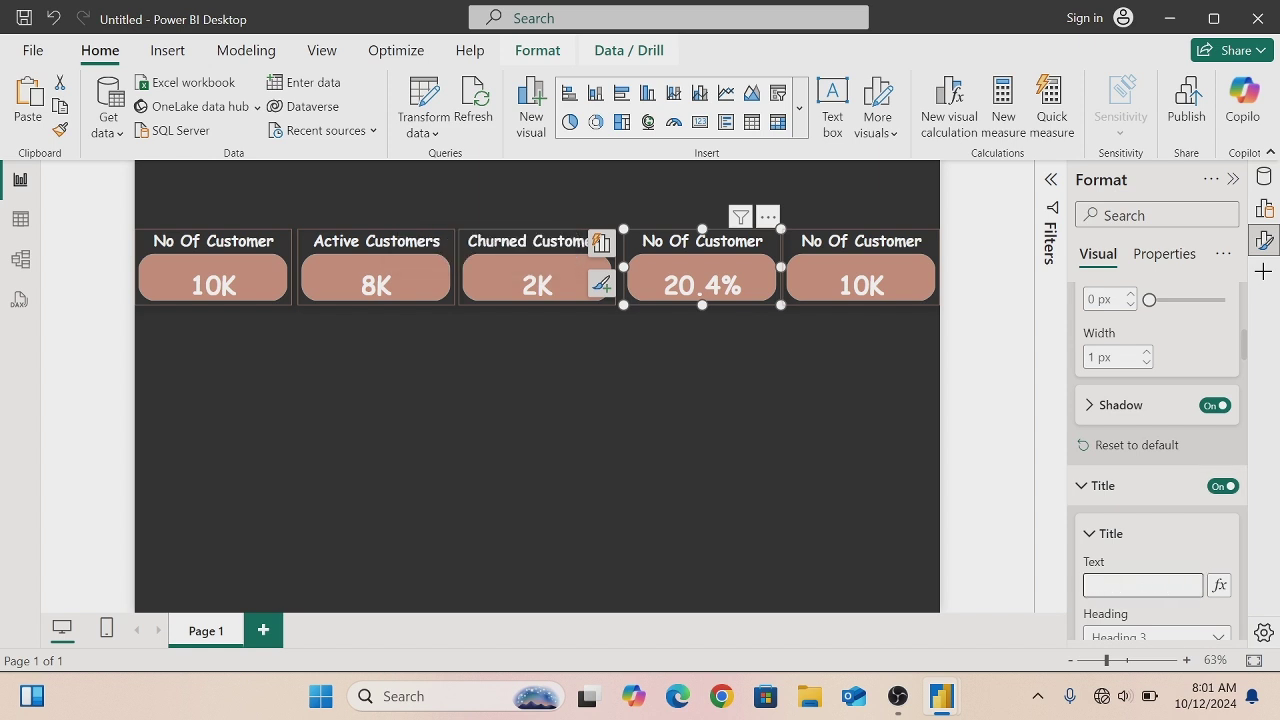
pyautogui.write('Ch')
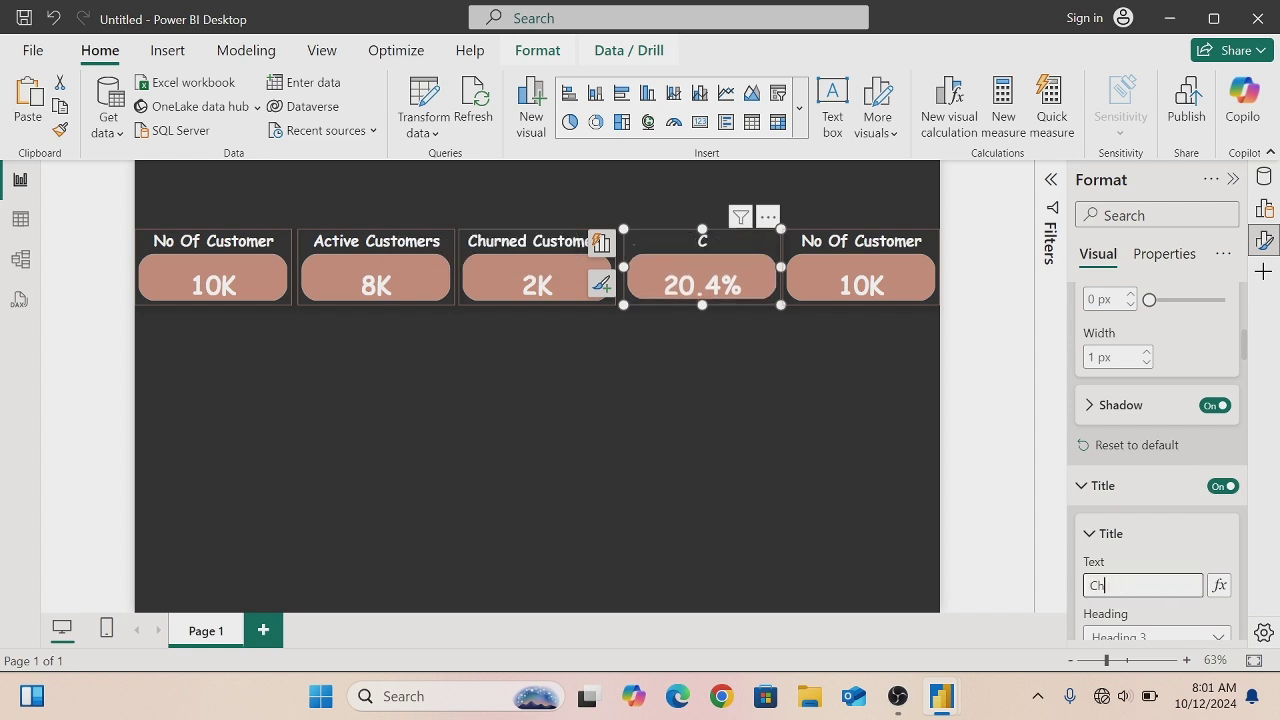
pyautogui.write('urn Rate')
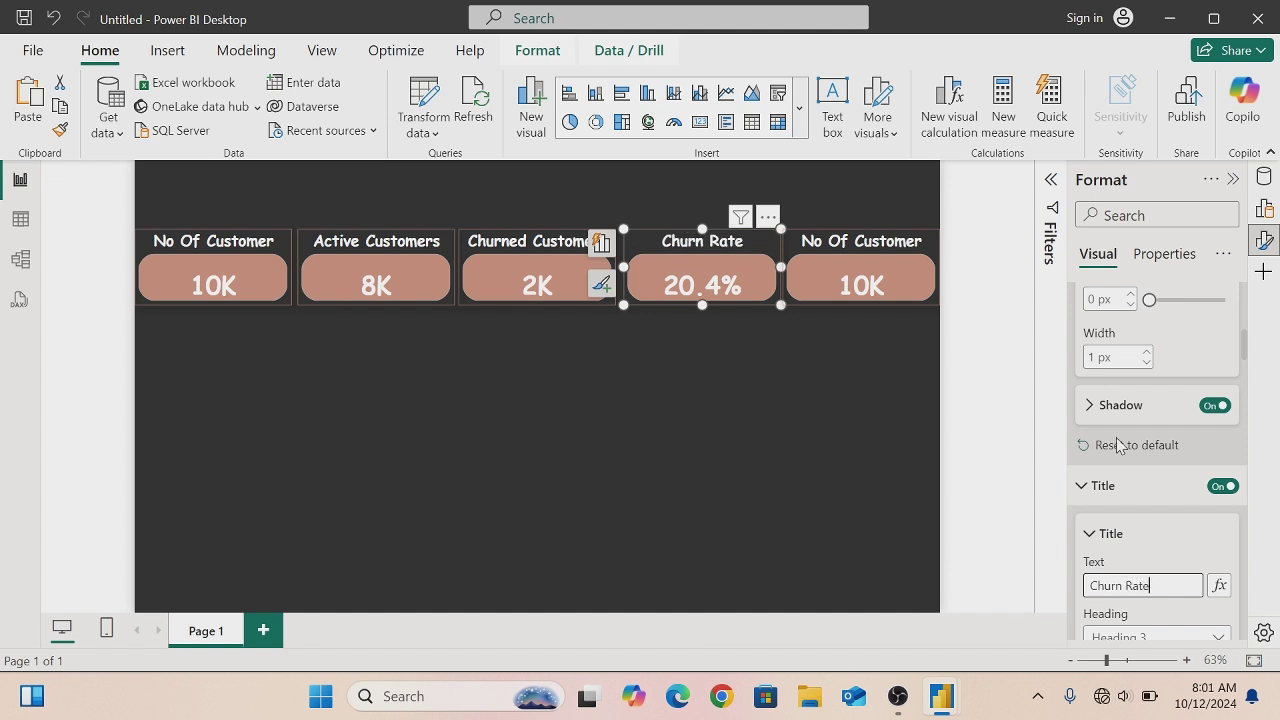
# - Replace the No of customers measure in the fifth card with the Average Age measure from the Measures table
pyautogui.click(924, 241)
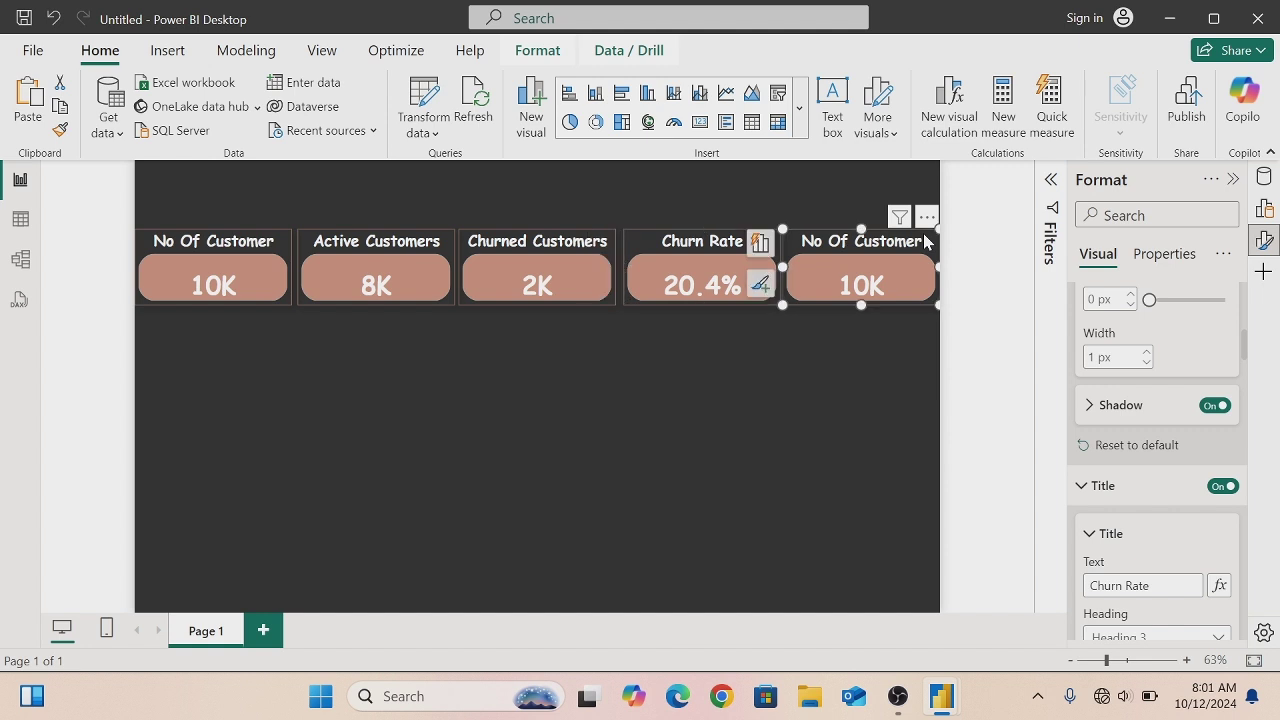
pyautogui.click(758, 242)
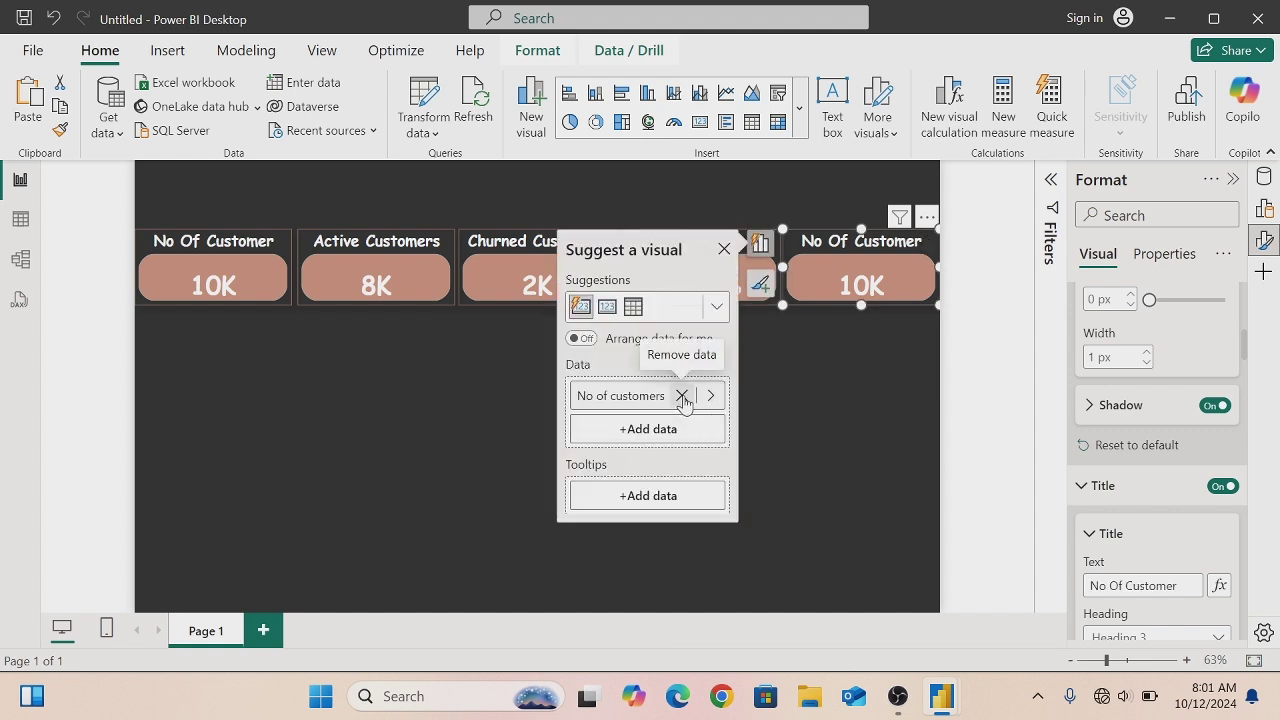
pyautogui.click(681, 396)
pyautogui.click(668, 399)
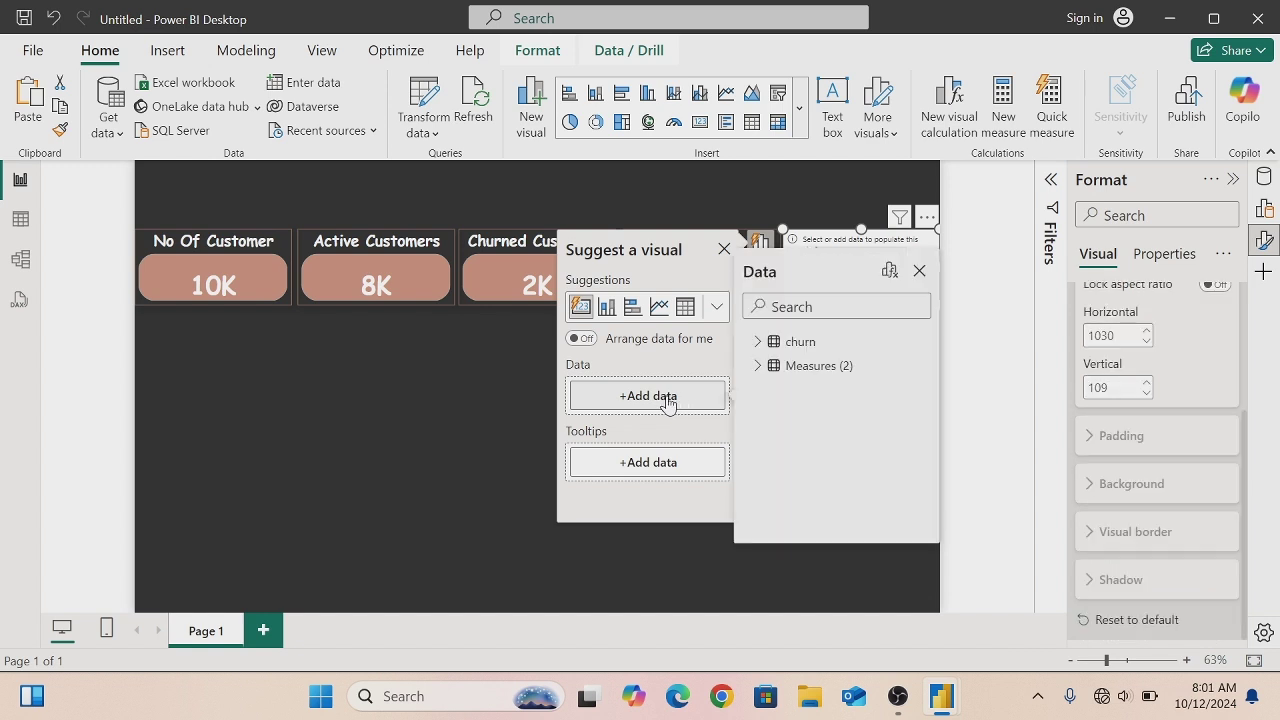
pyautogui.click(757, 365)
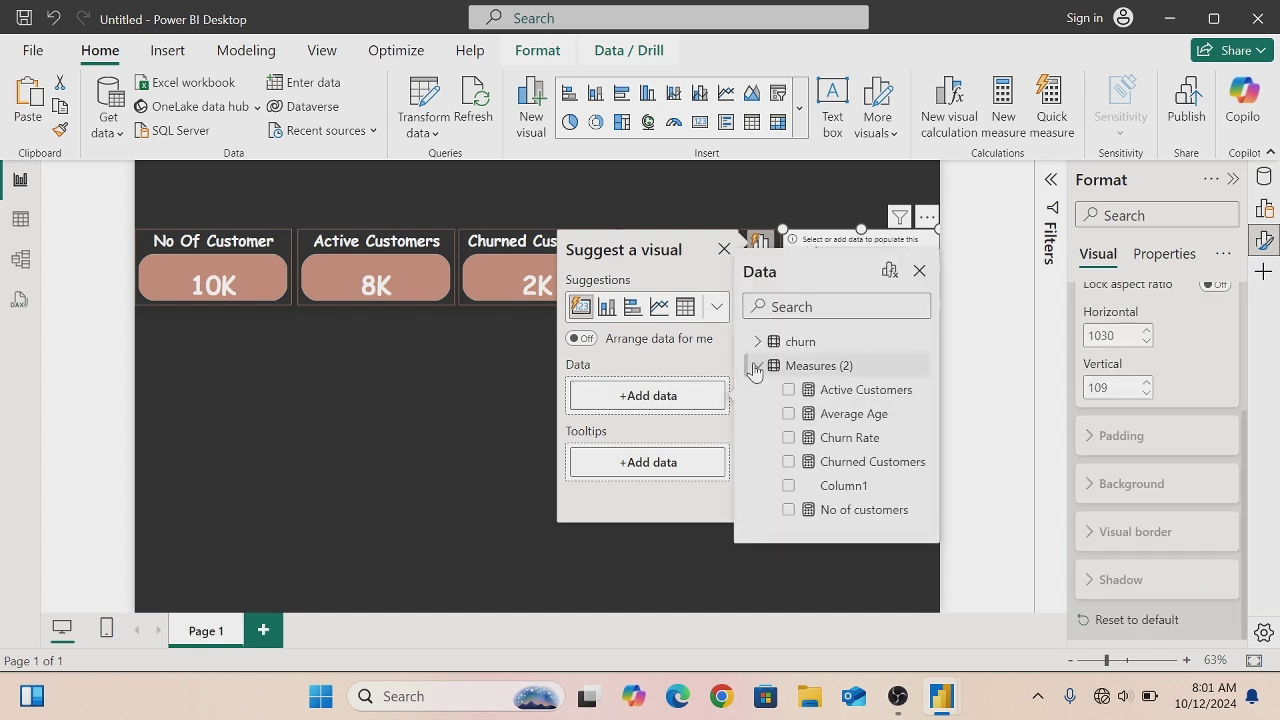
pyautogui.click(788, 413)
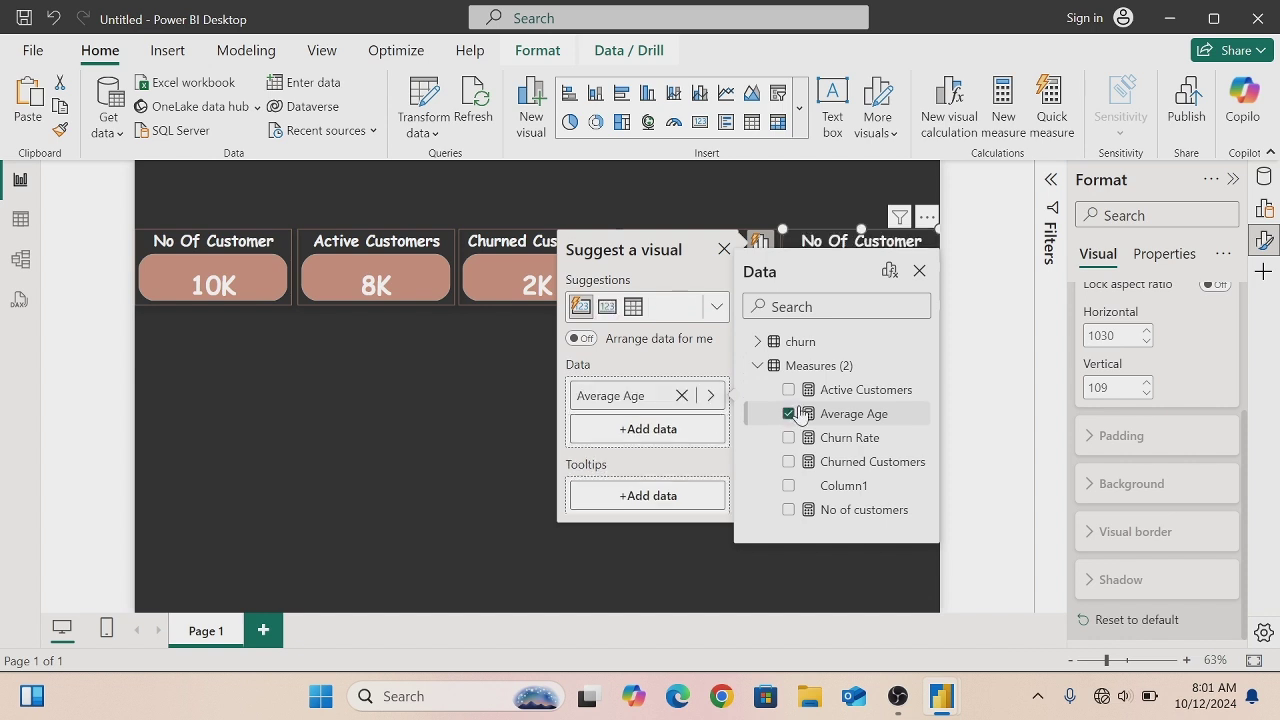
pyautogui.click(918, 272)
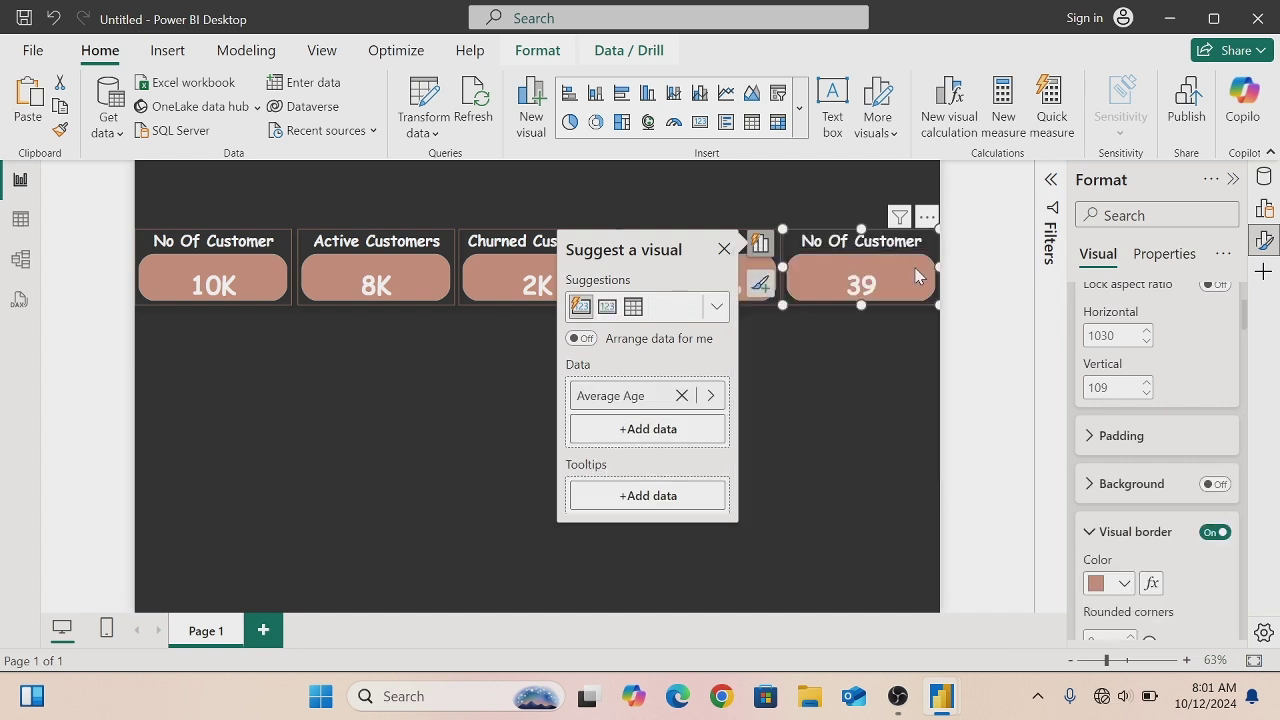
# - Change the fifth card's title text to "Average Age"
pyautogui.click(724, 249)
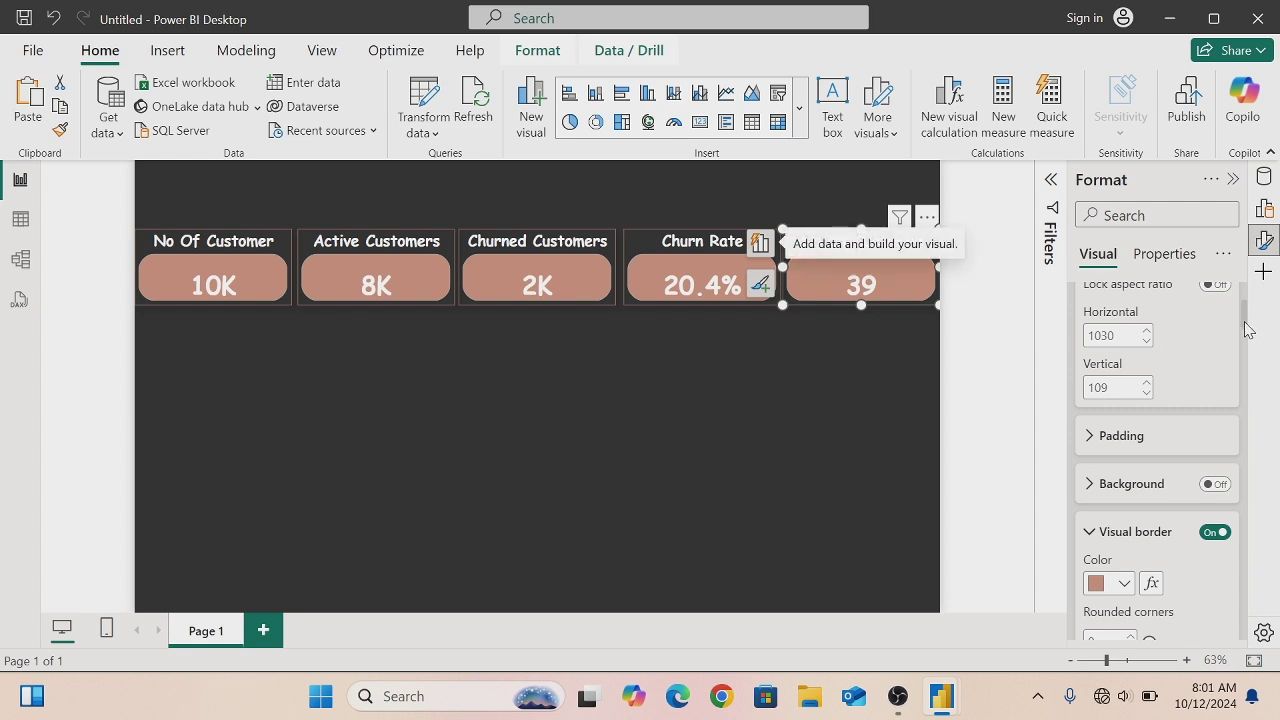
pyautogui.moveTo(1246, 330); pyautogui.dragTo(1250, 364)
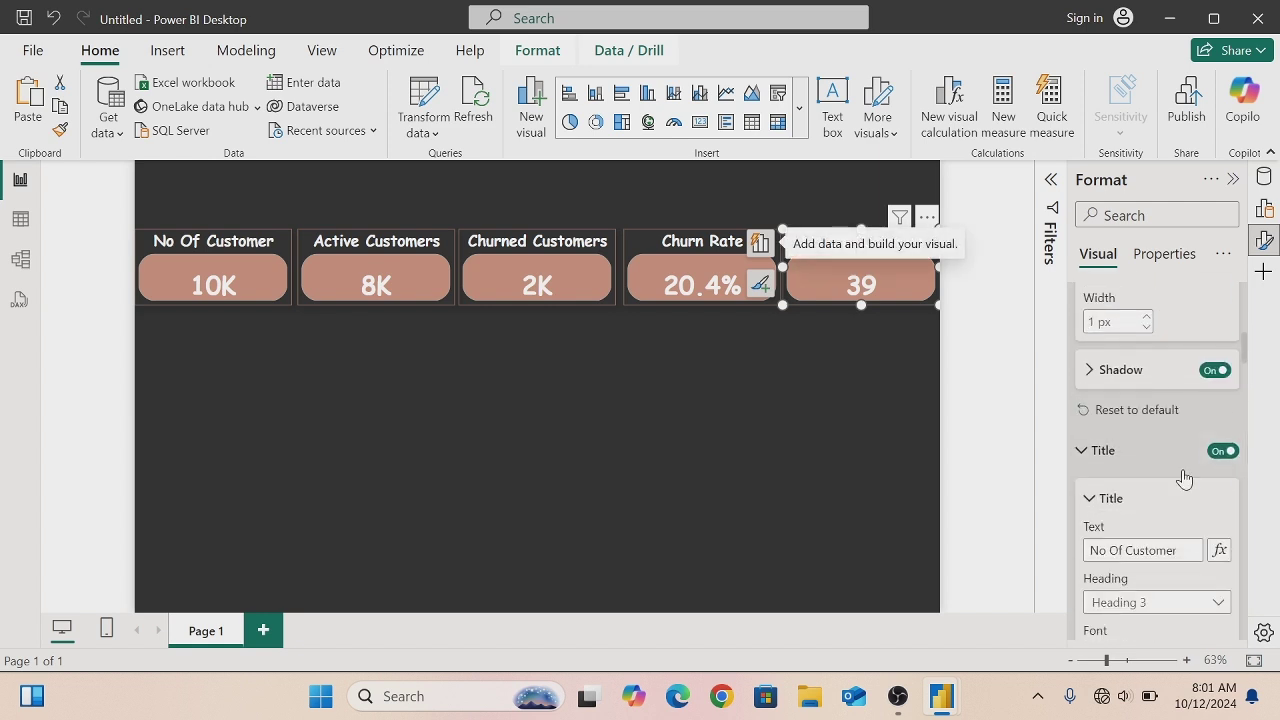
pyautogui.click(1176, 548)
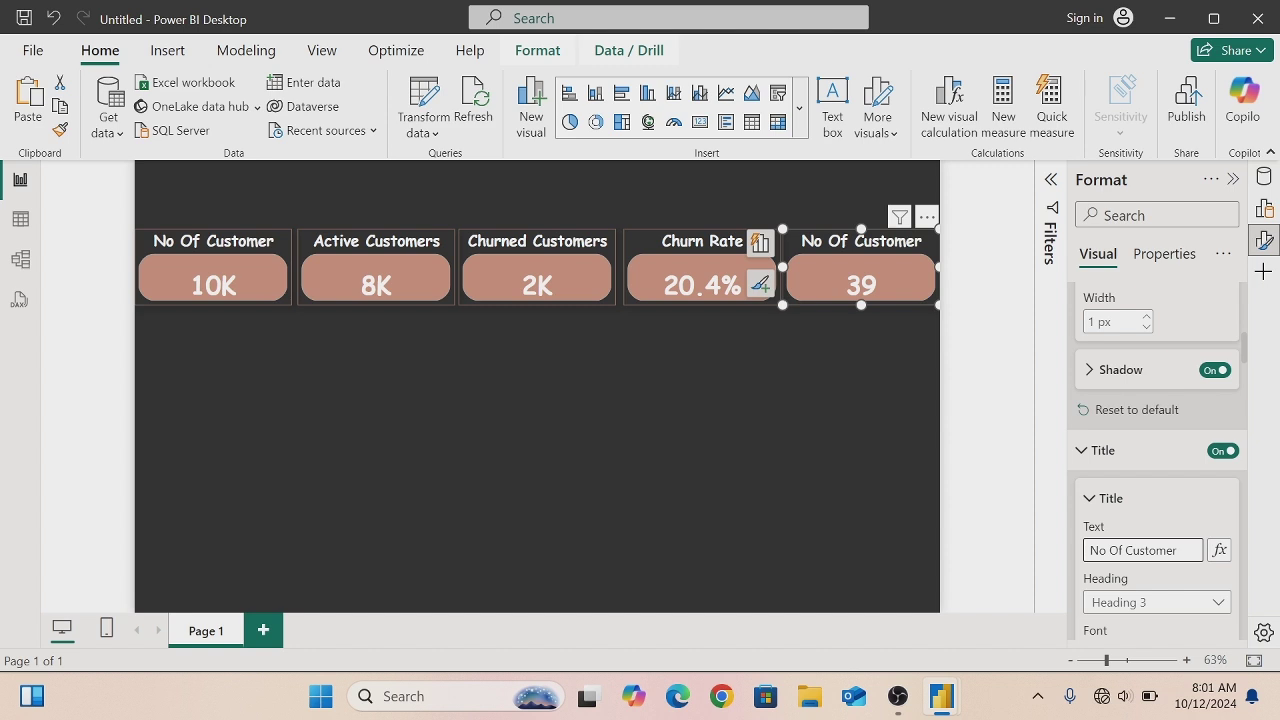
pyautogui.press('BackSpace')
pyautogui.press('BackSpace')
pyautogui.press('BackSpace')
pyautogui.press('BackSpace')
pyautogui.press('BackSpace')
pyautogui.press('BackSpace')
pyautogui.press('BackSpace')
pyautogui.press('BackSpace')
pyautogui.press('BackSpace')
pyautogui.press('BackSpace')
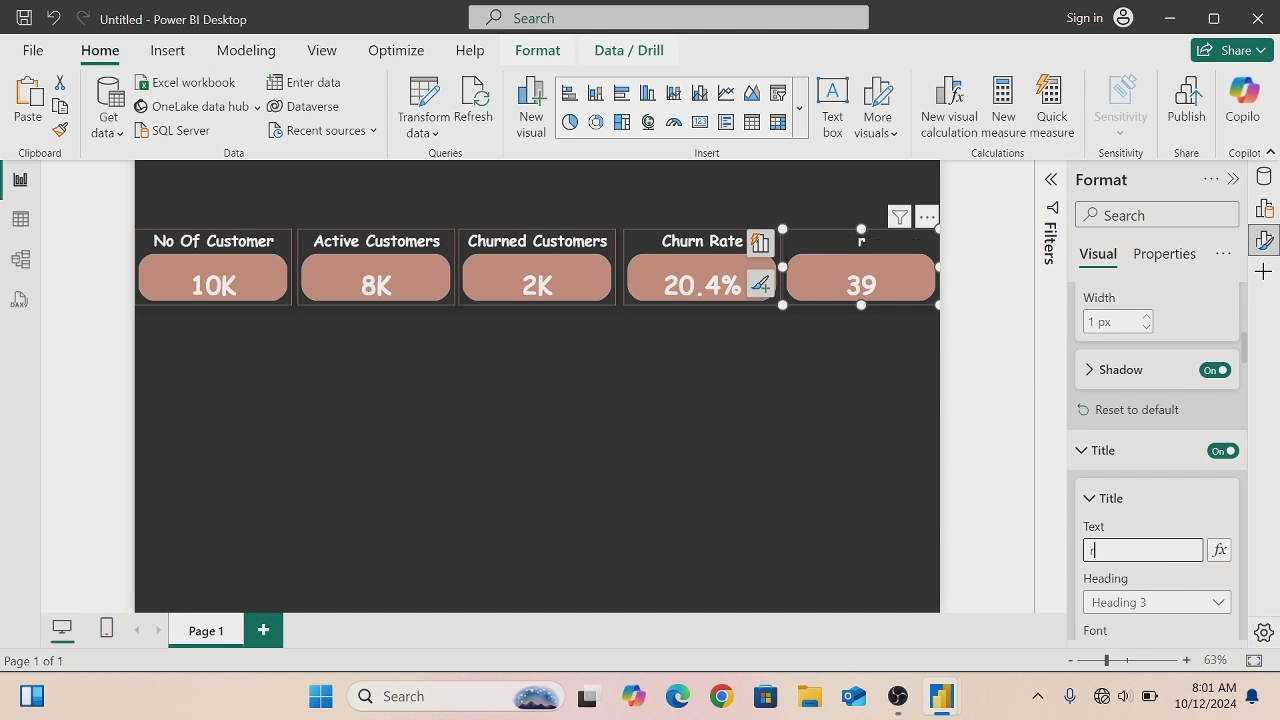
pyautogui.write('A')
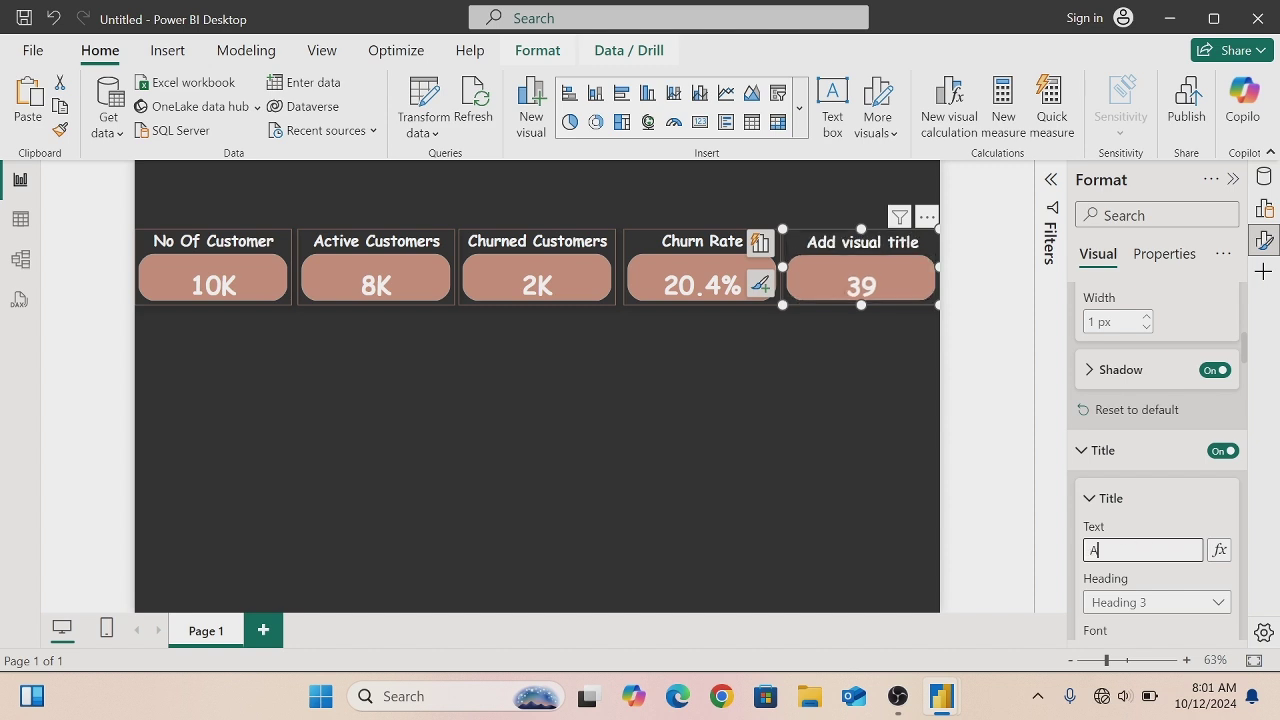
pyautogui.write('verage ')
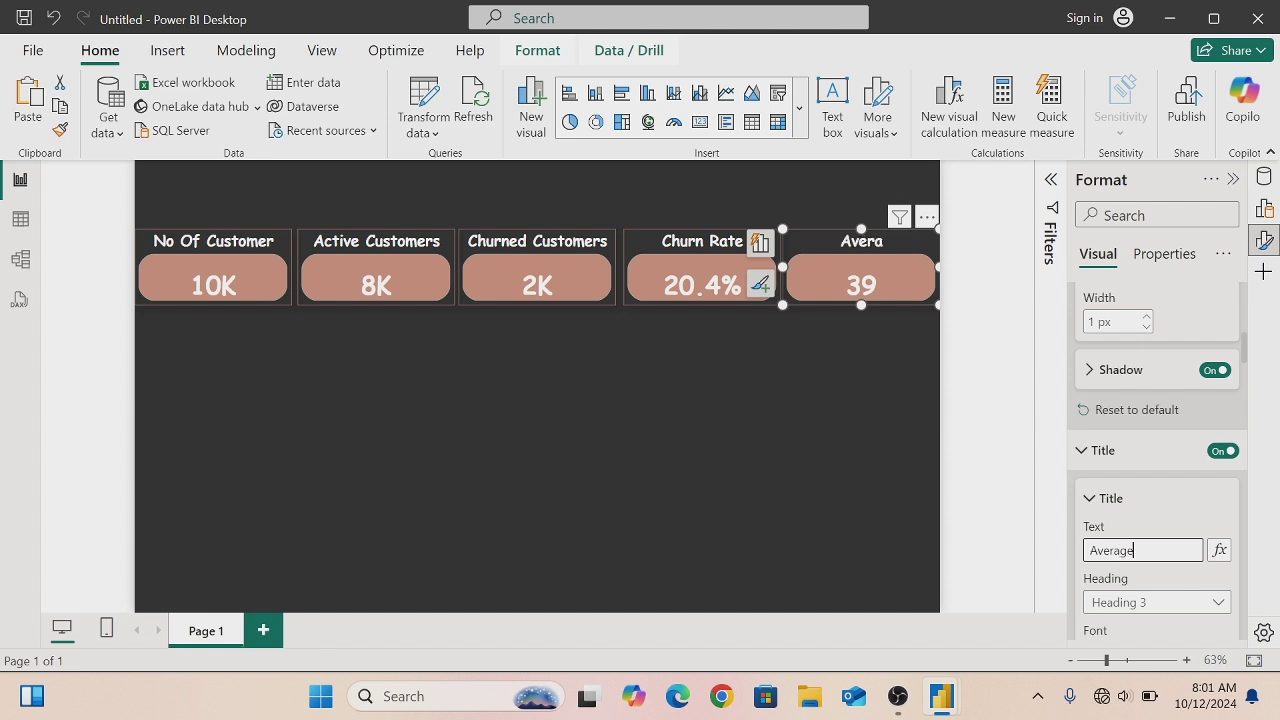
pyautogui.write('Age')
pyautogui.click(735, 463)
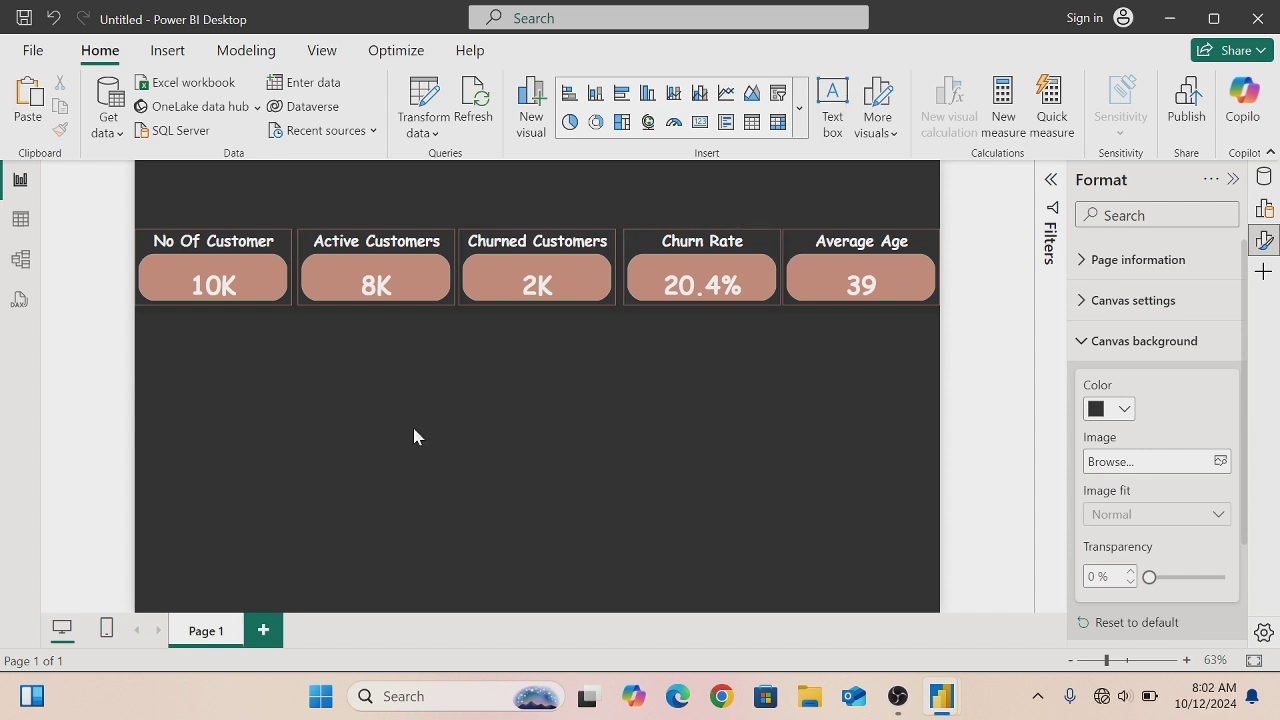
# - Insert a text box and turn on its title with the text "BANK CHURN ANALYSIS DASHBOARD"
pyautogui.click(833, 95)
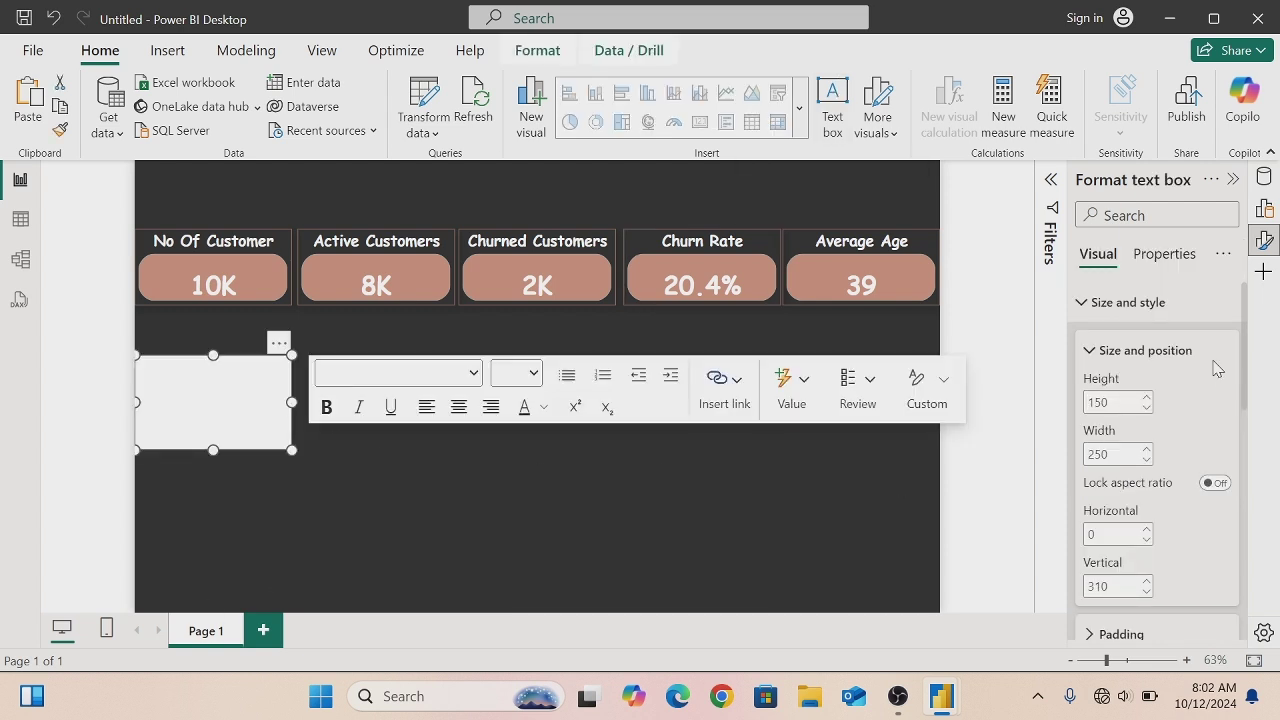
pyautogui.click(1268, 242)
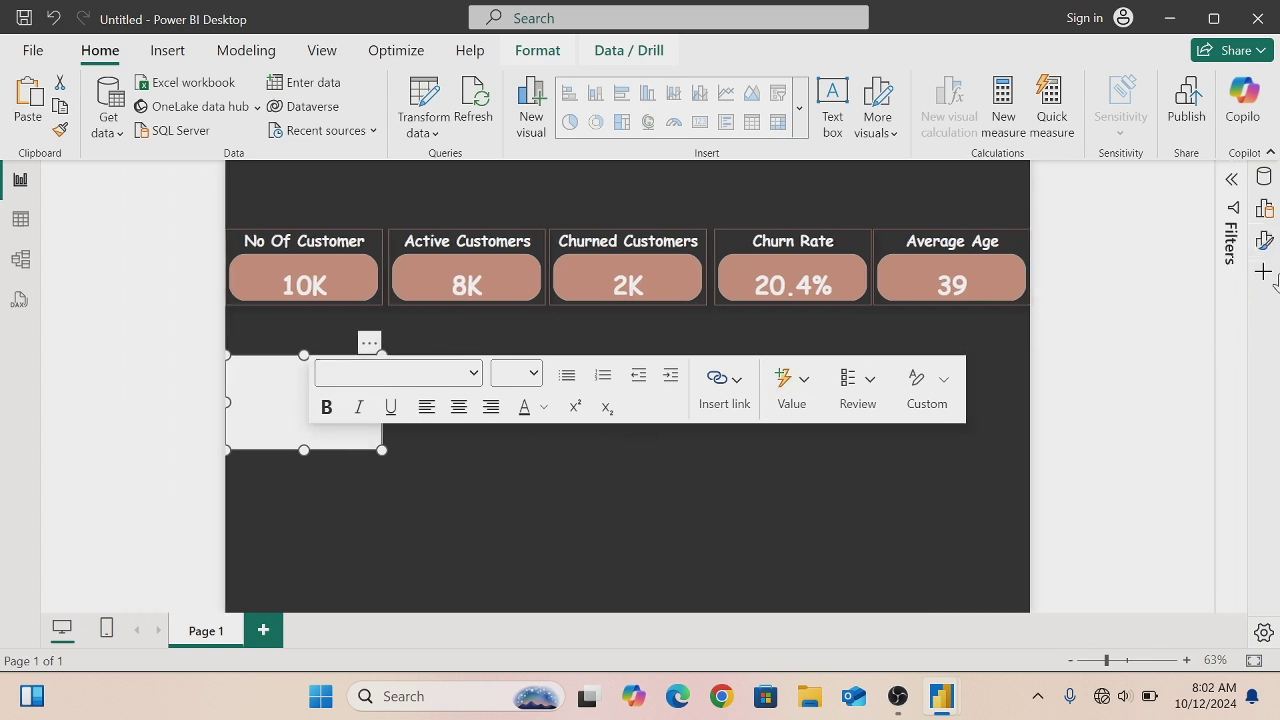
pyautogui.click(1266, 240)
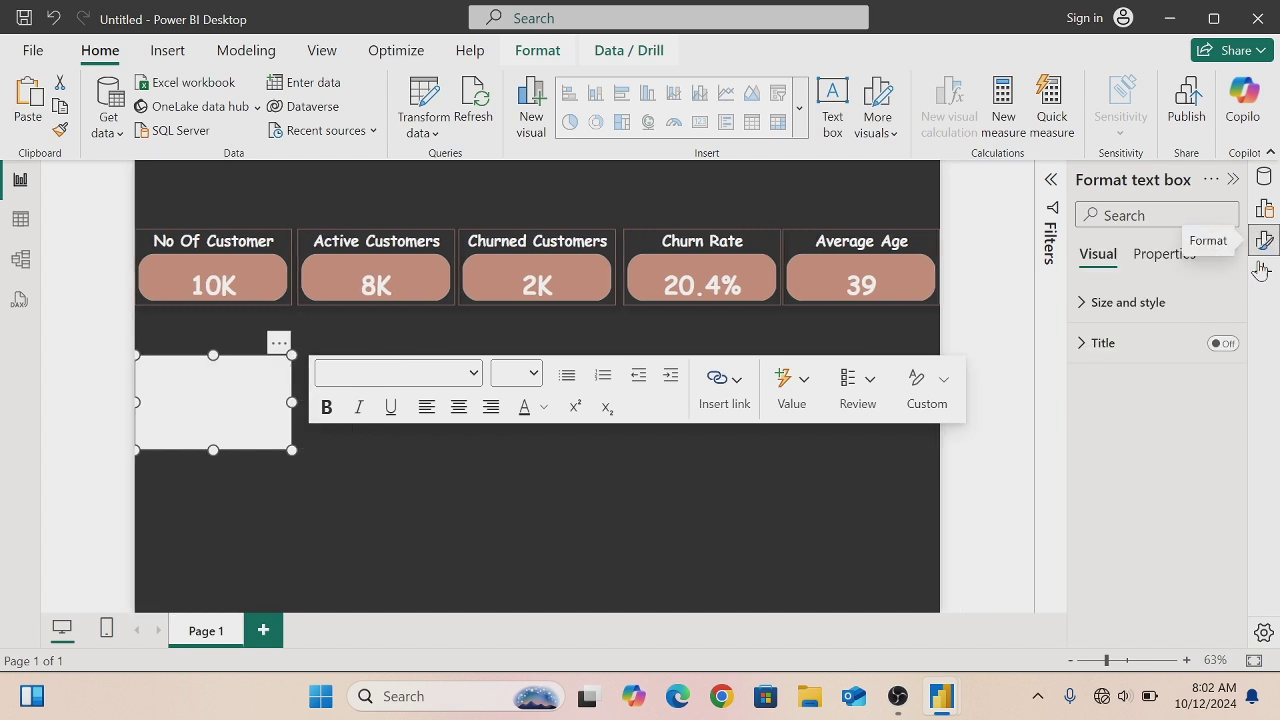
pyautogui.click(1227, 345)
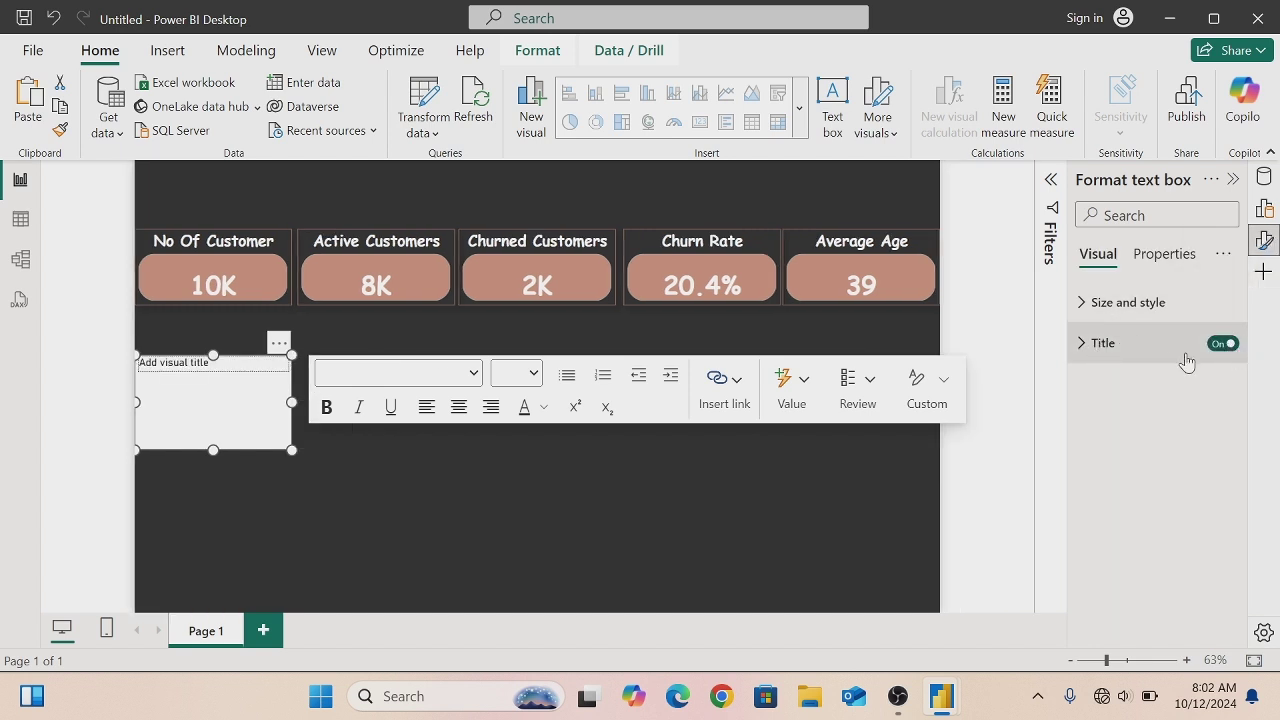
pyautogui.click(1082, 347)
pyautogui.click(1096, 442)
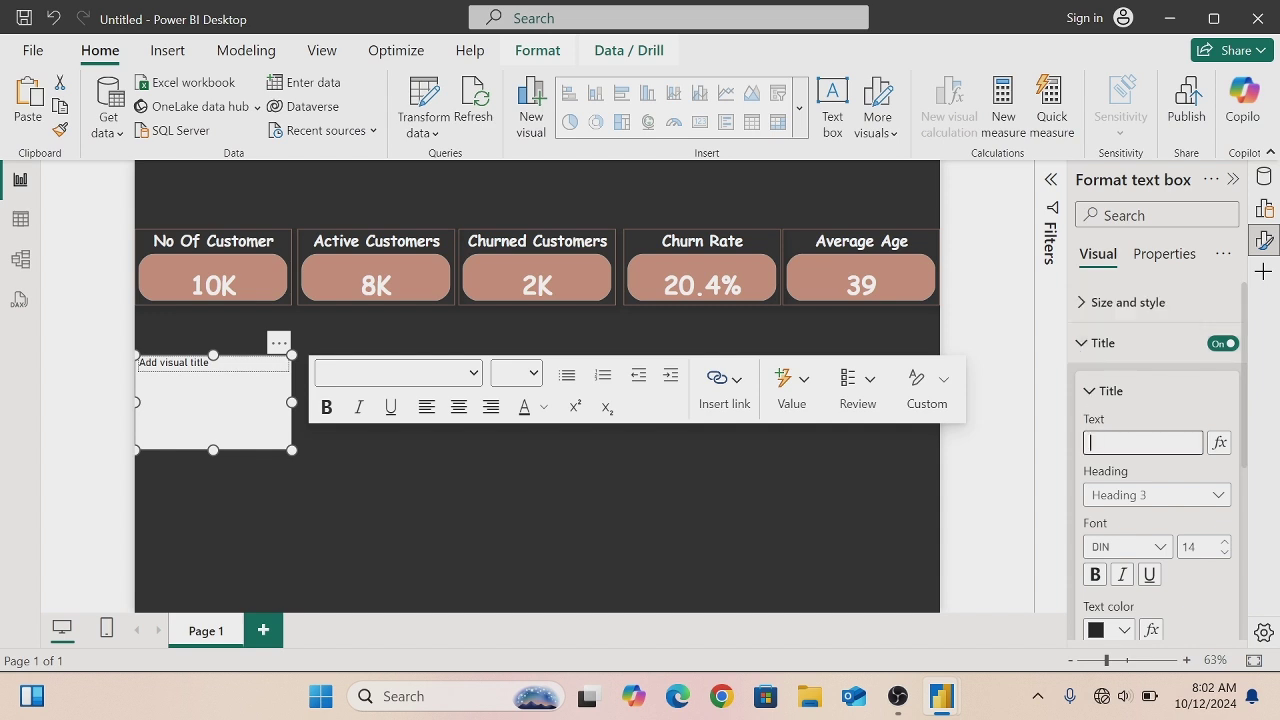
pyautogui.write('BANK CHURN ANA')
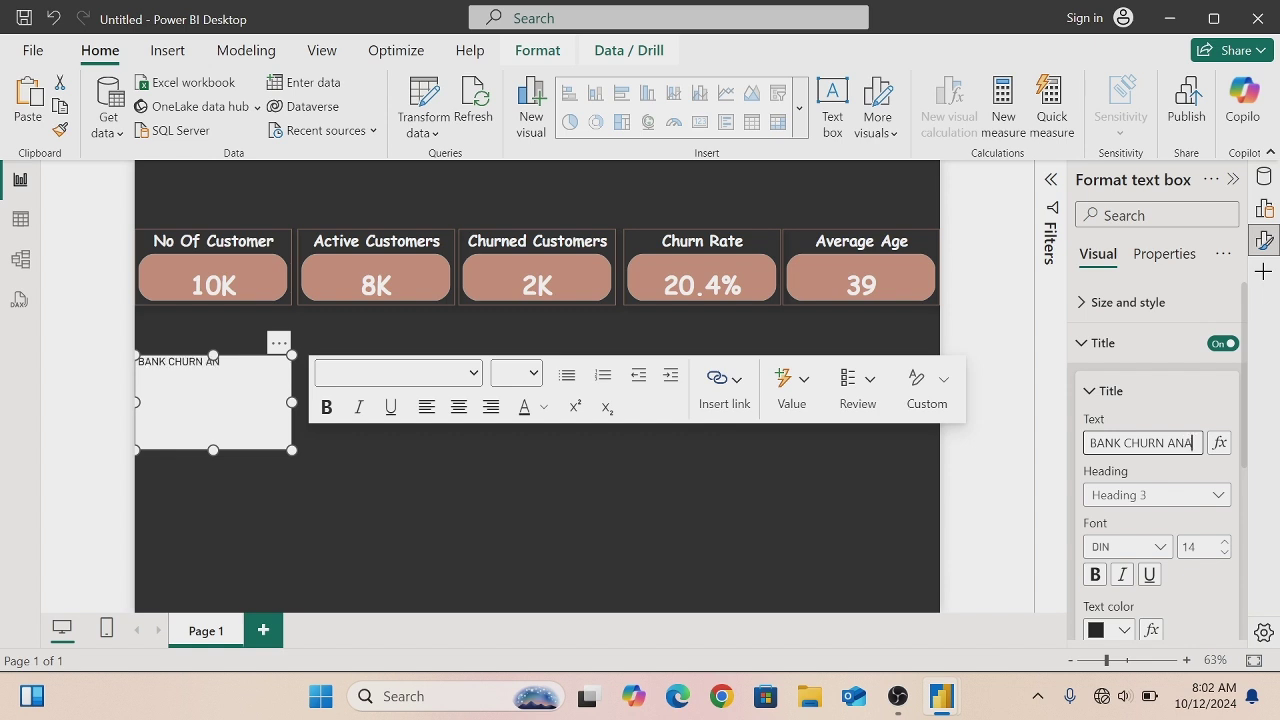
pyautogui.write('LYSIS DASHBOARD')
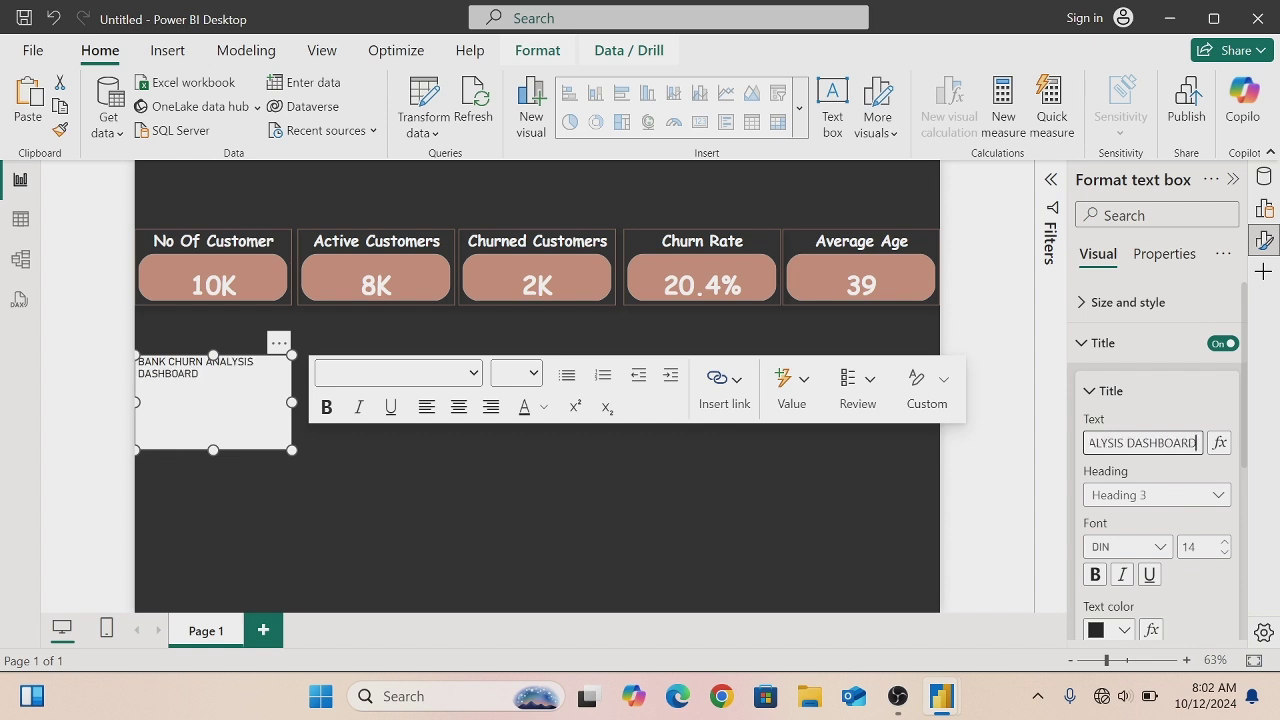
# - Format the text box title in bold white Comic Sans MS at size 35
pyautogui.click(1159, 548)
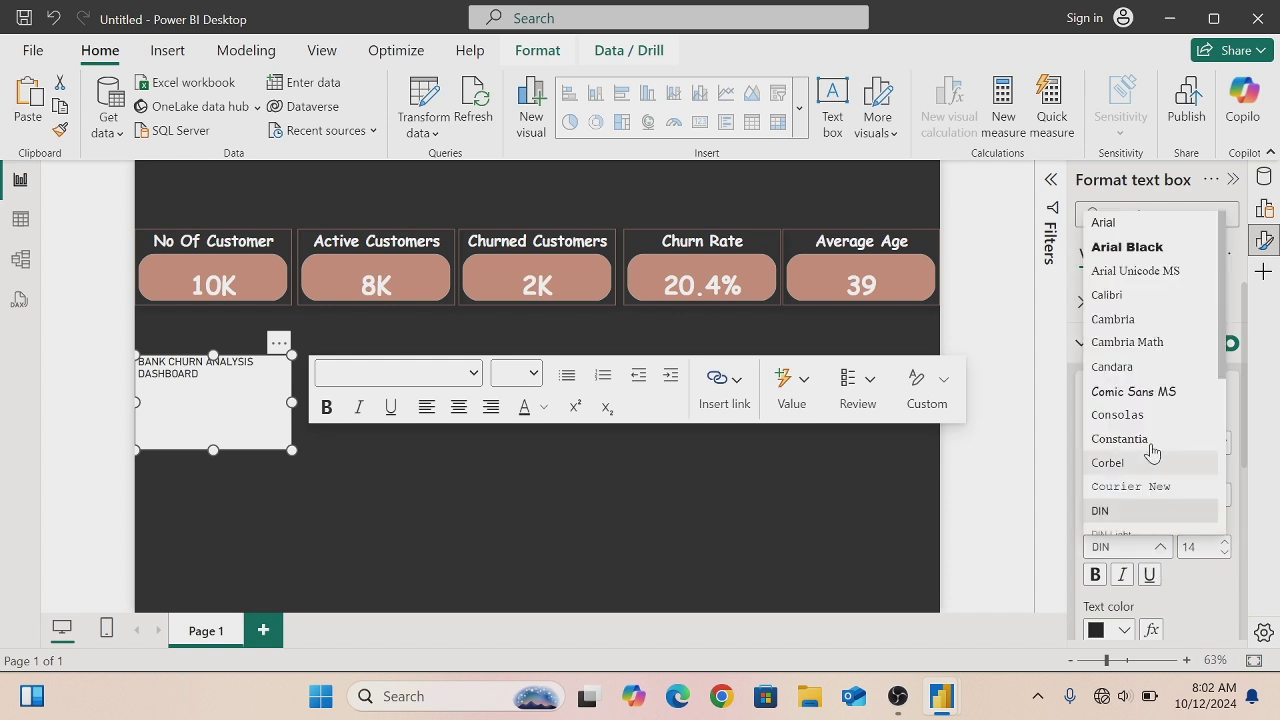
pyautogui.click(1141, 391)
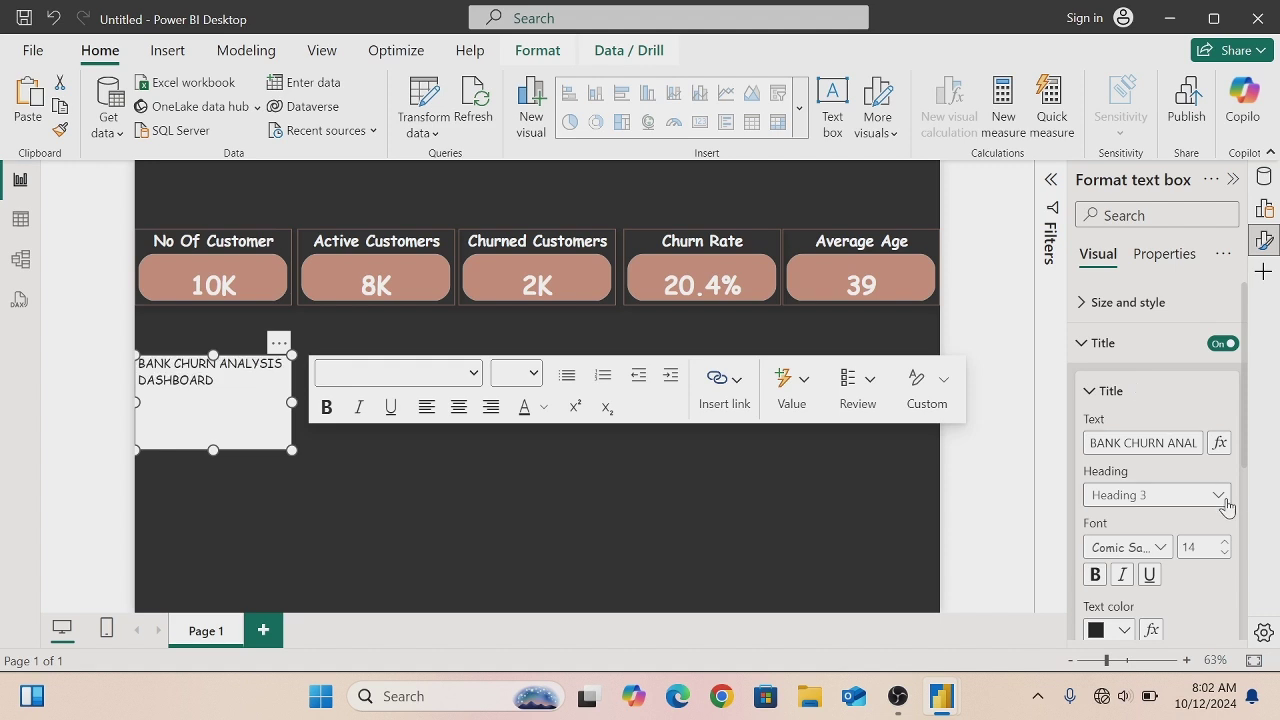
pyautogui.doubleClick(1190, 547)
pyautogui.press('BackSpace')
pyautogui.write('35')
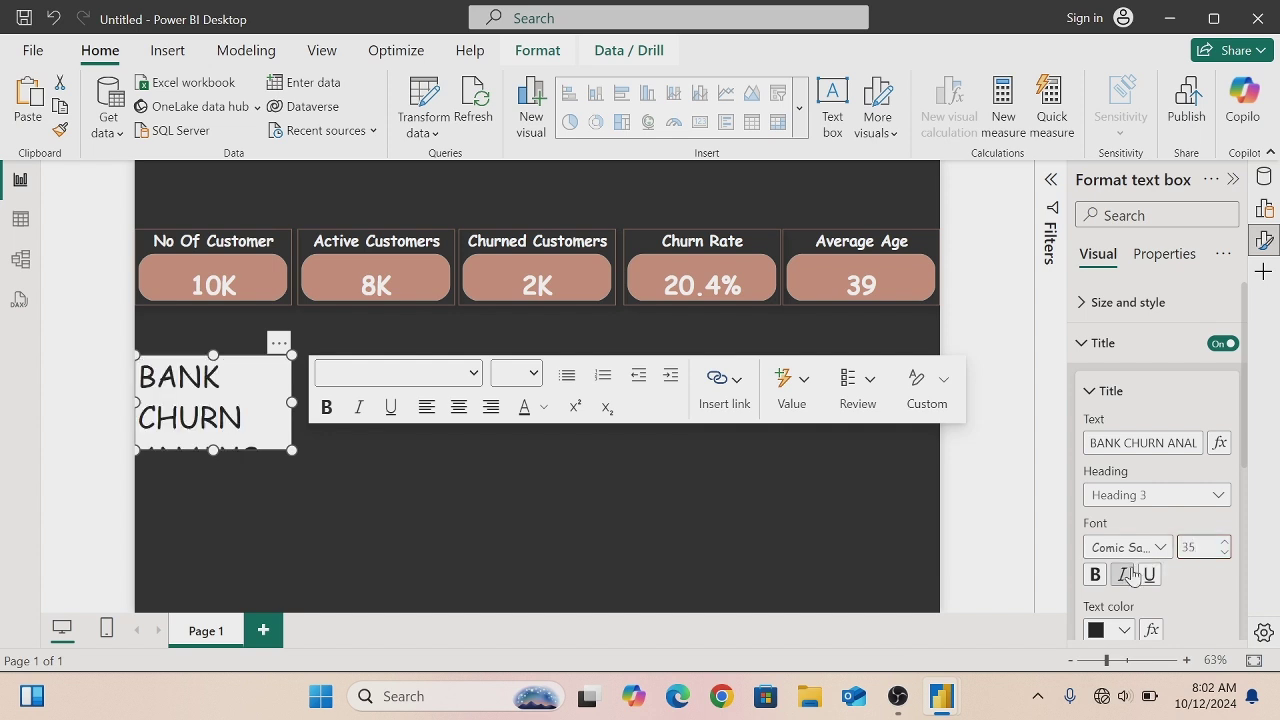
pyautogui.click(1095, 576)
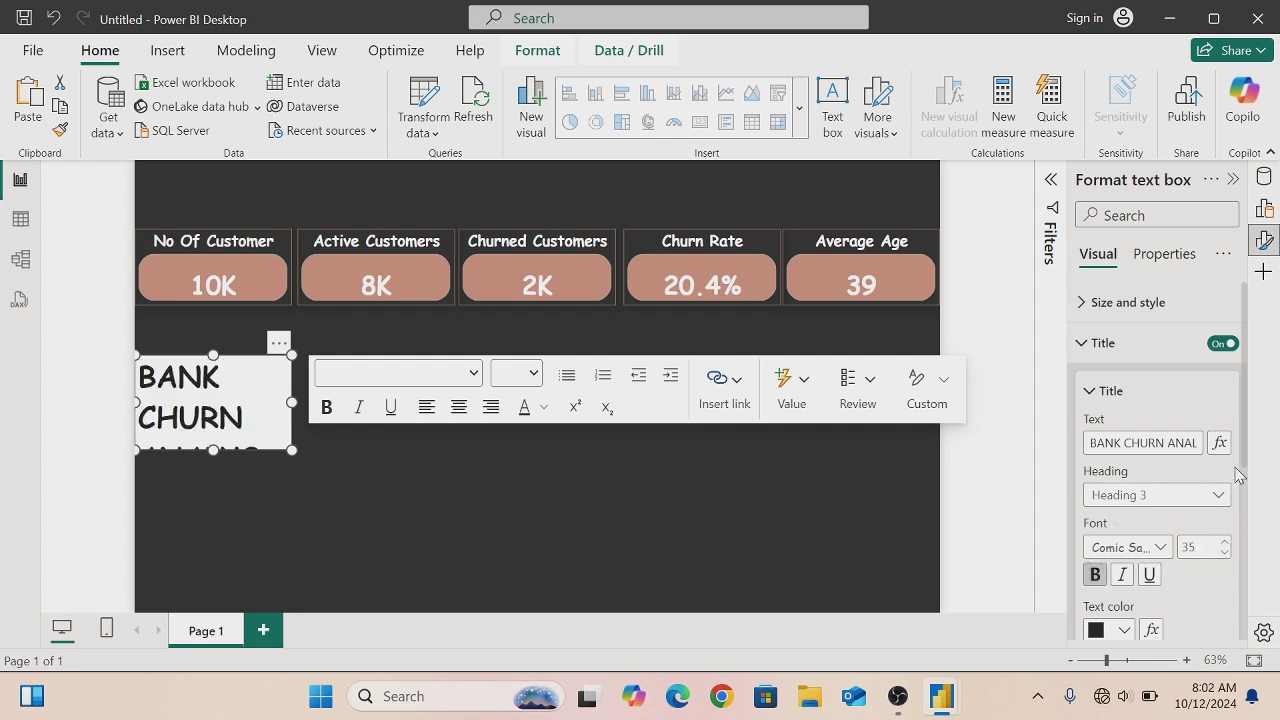
pyautogui.scroll(-5, 1248, 458)
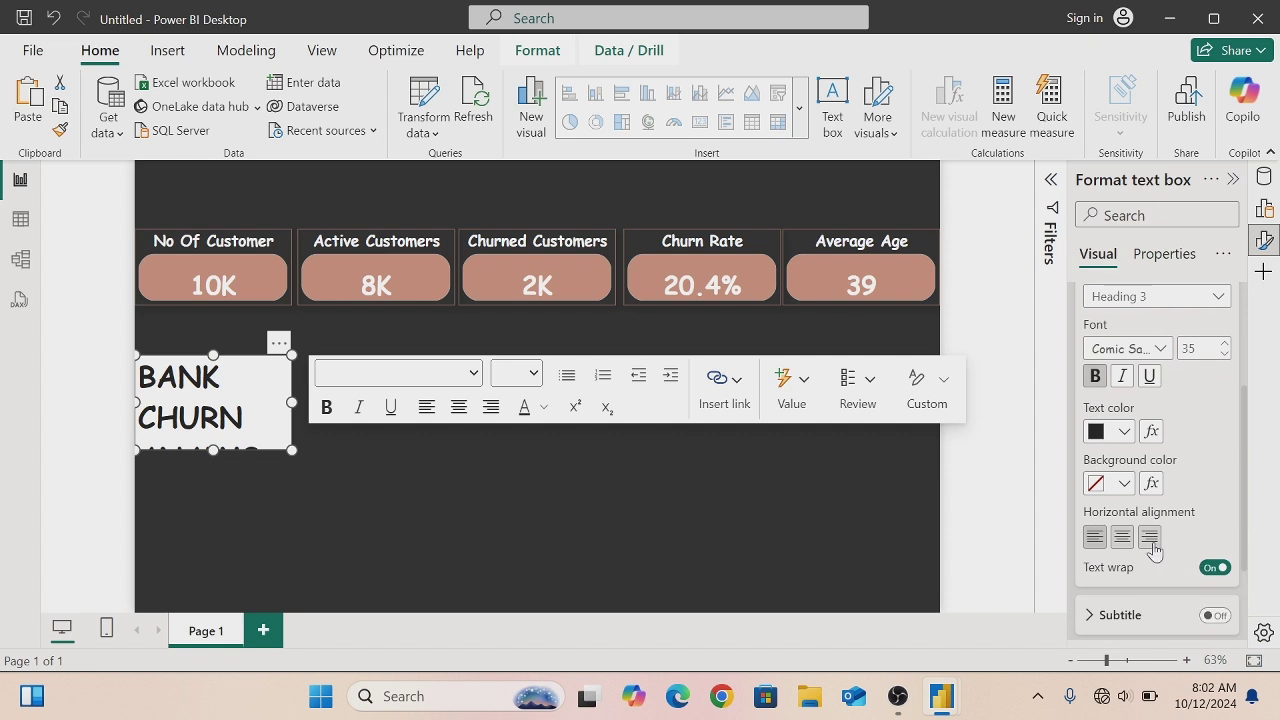
pyautogui.click(1124, 433)
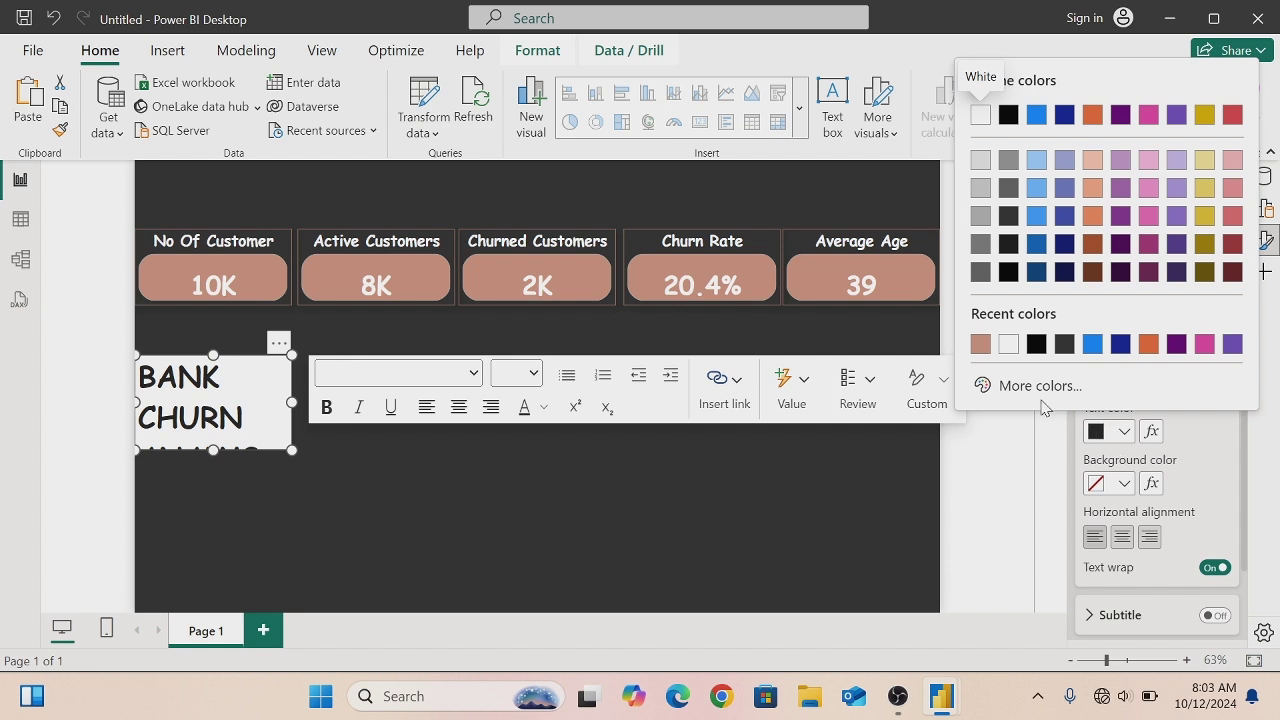
pyautogui.click(1007, 350)
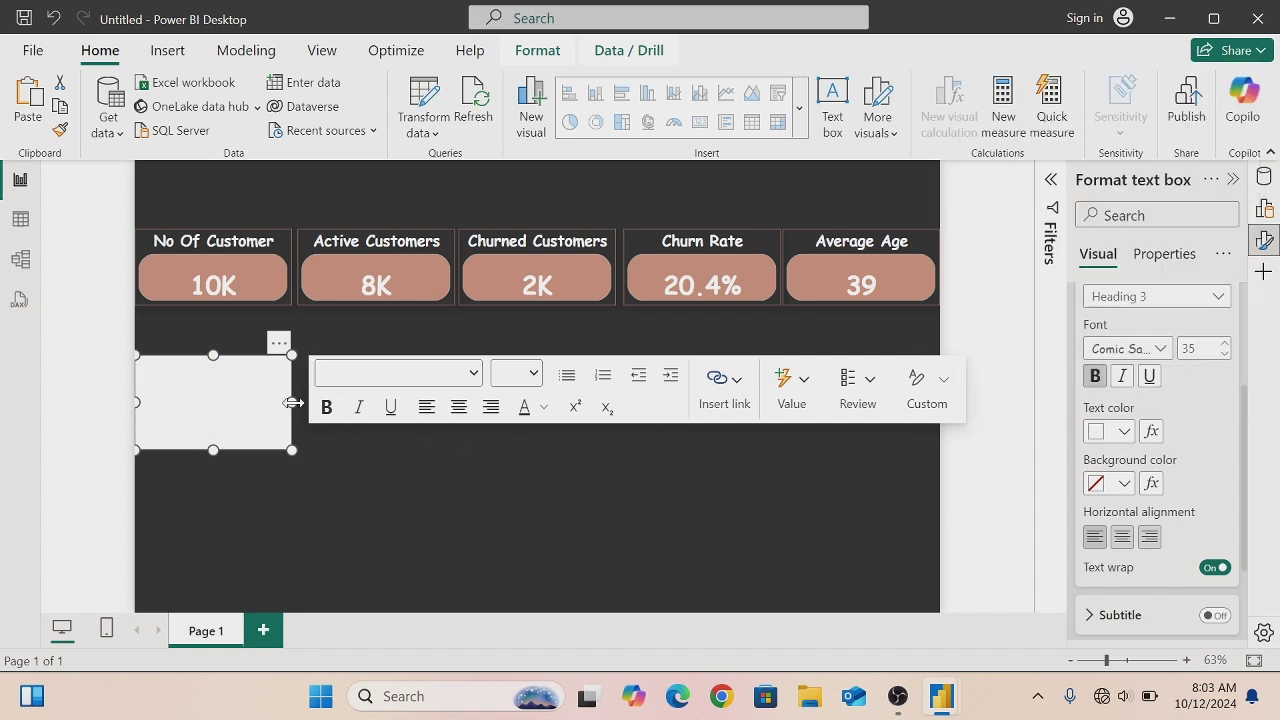
# - Widen the heading text box to about 1110 and turn off its background
pyautogui.moveTo(292, 403); pyautogui.dragTo(833, 402)
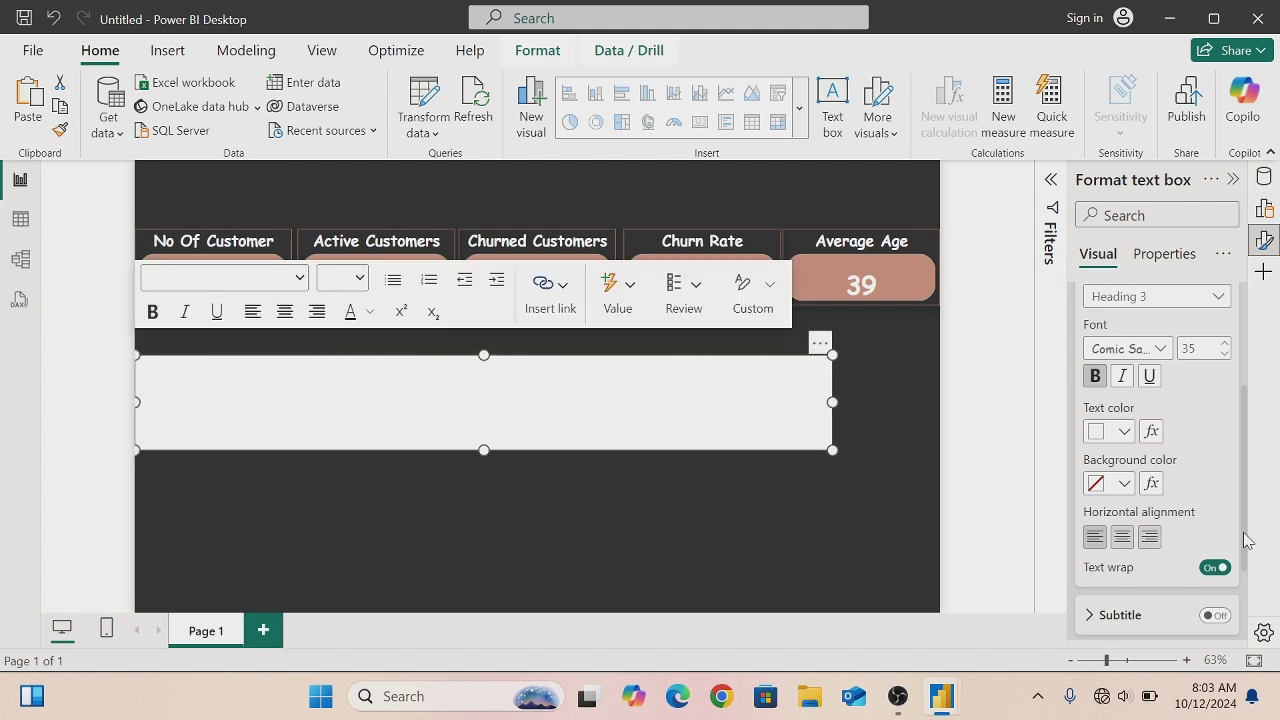
pyautogui.scroll(3, 1243, 531)
pyautogui.click(1141, 304)
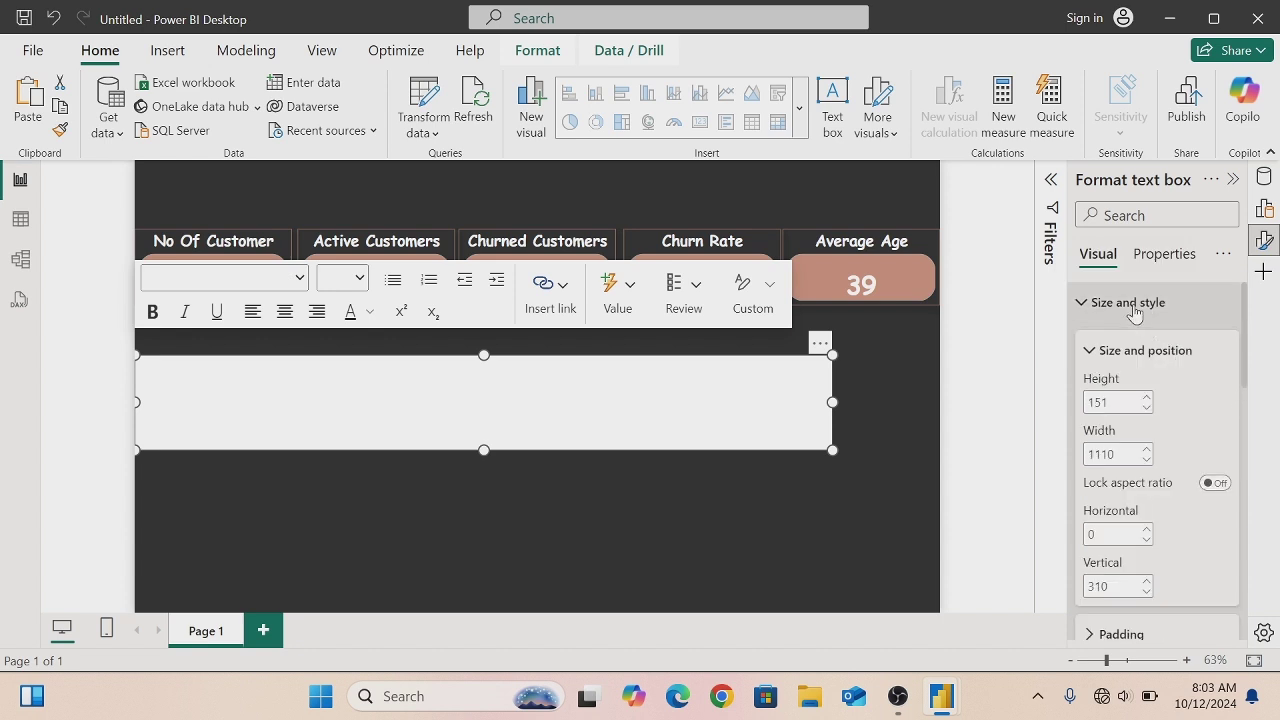
pyautogui.click(1133, 304)
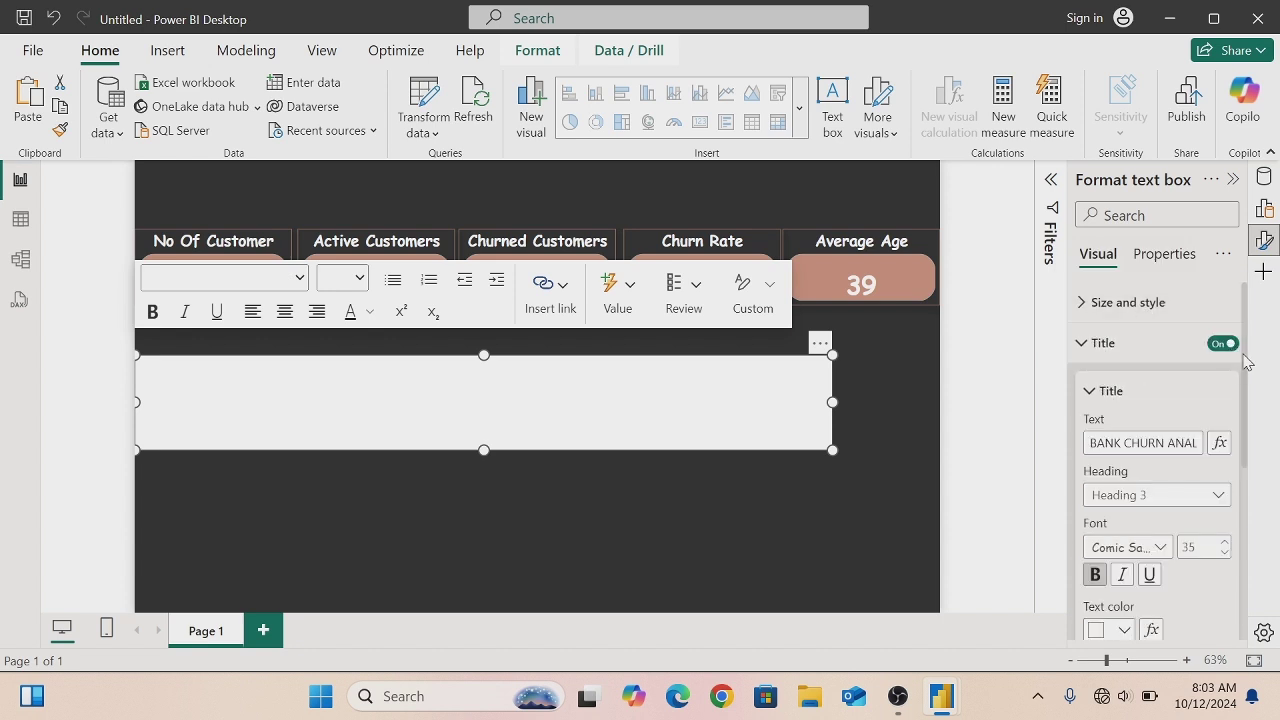
pyautogui.moveTo(1246, 360)
pyautogui.mouseDown()
pyautogui.moveTo(1243, 514)
pyautogui.moveTo(1244, 360)
pyautogui.mouseUp()
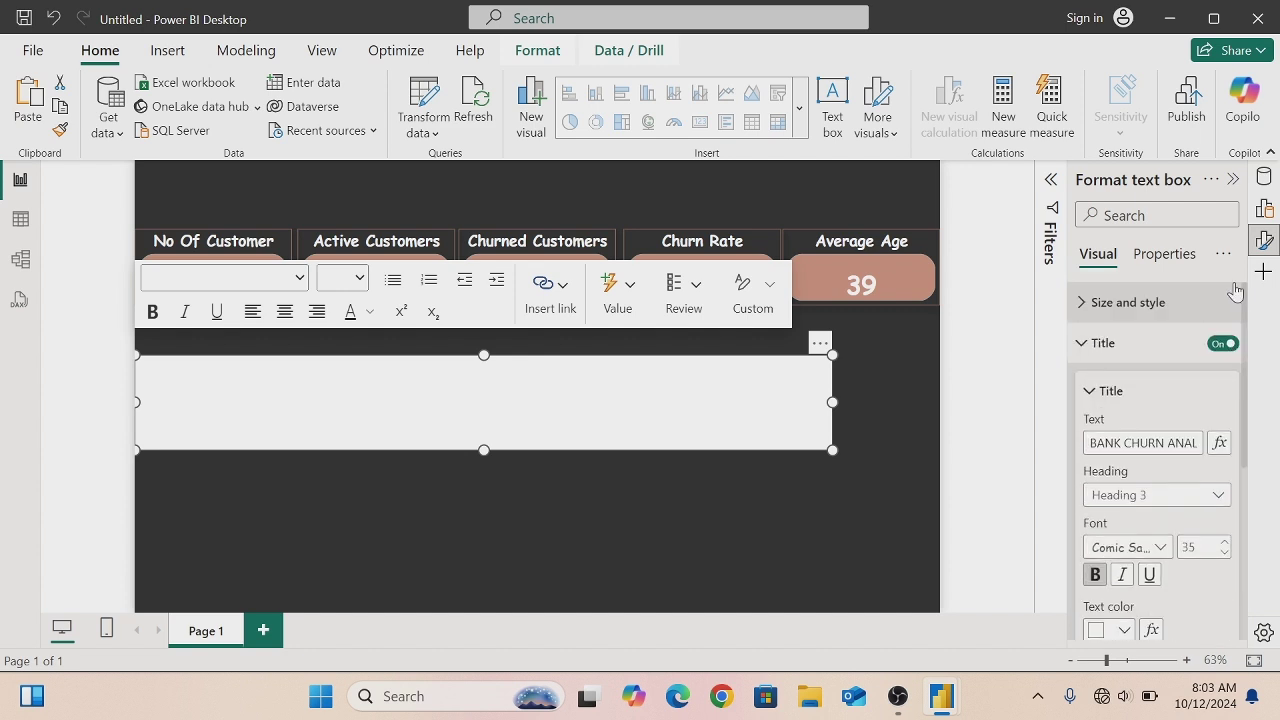
pyautogui.click(1085, 306)
pyautogui.moveTo(1246, 364); pyautogui.dragTo(1244, 437)
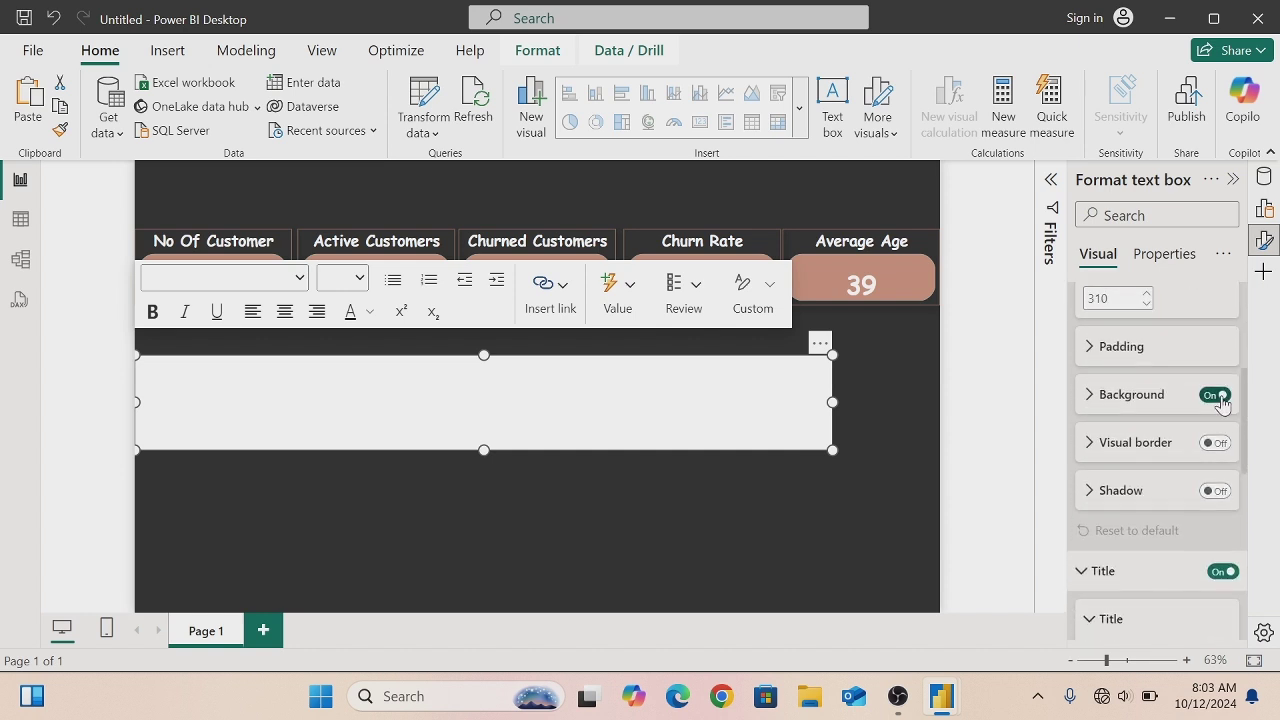
pyautogui.click(1218, 396)
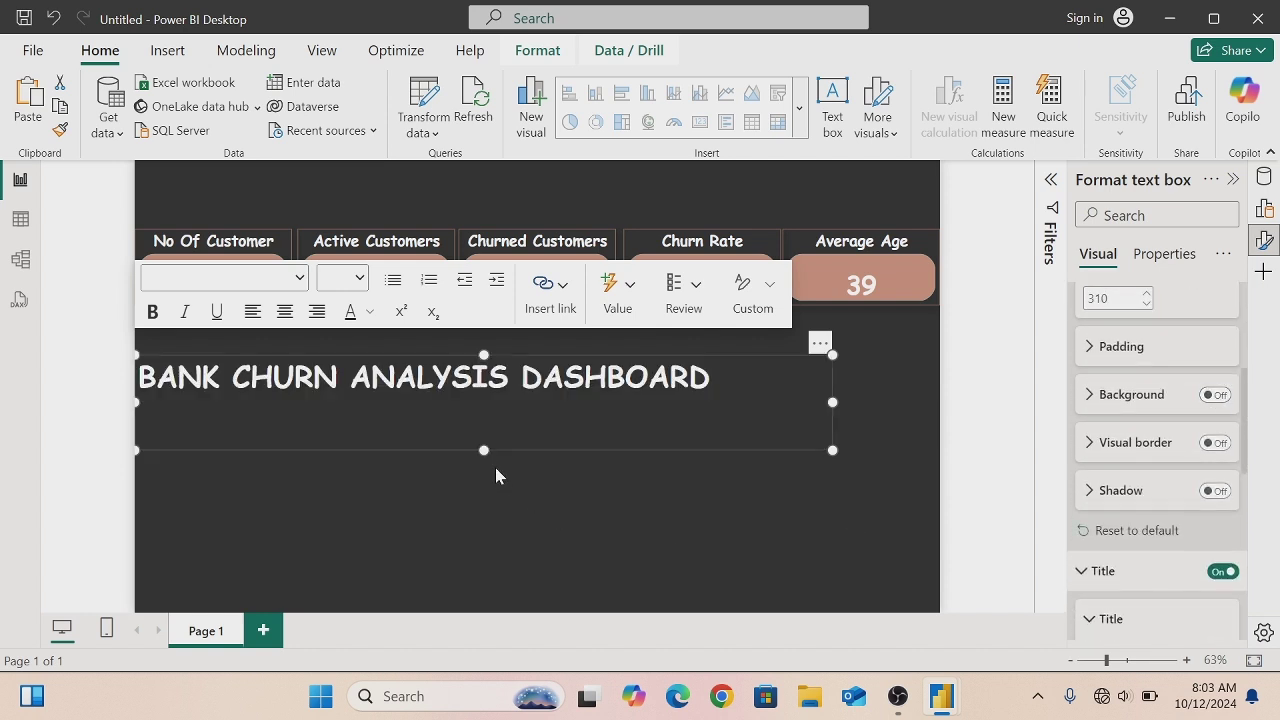
# - Move the heading text box above the row of cards and shrink its height and width to fit the text
pyautogui.moveTo(486, 452); pyautogui.dragTo(516, 226)
pyautogui.press('Down')
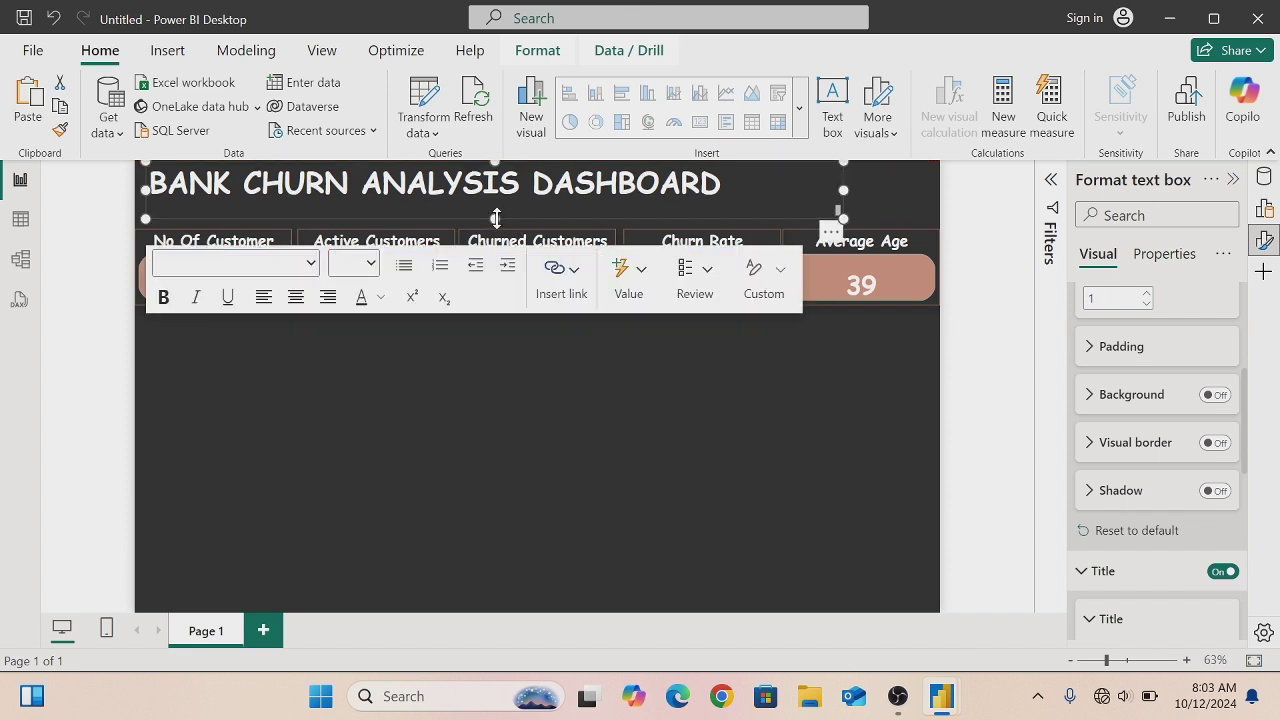
pyautogui.moveTo(496, 219); pyautogui.dragTo(496, 203)
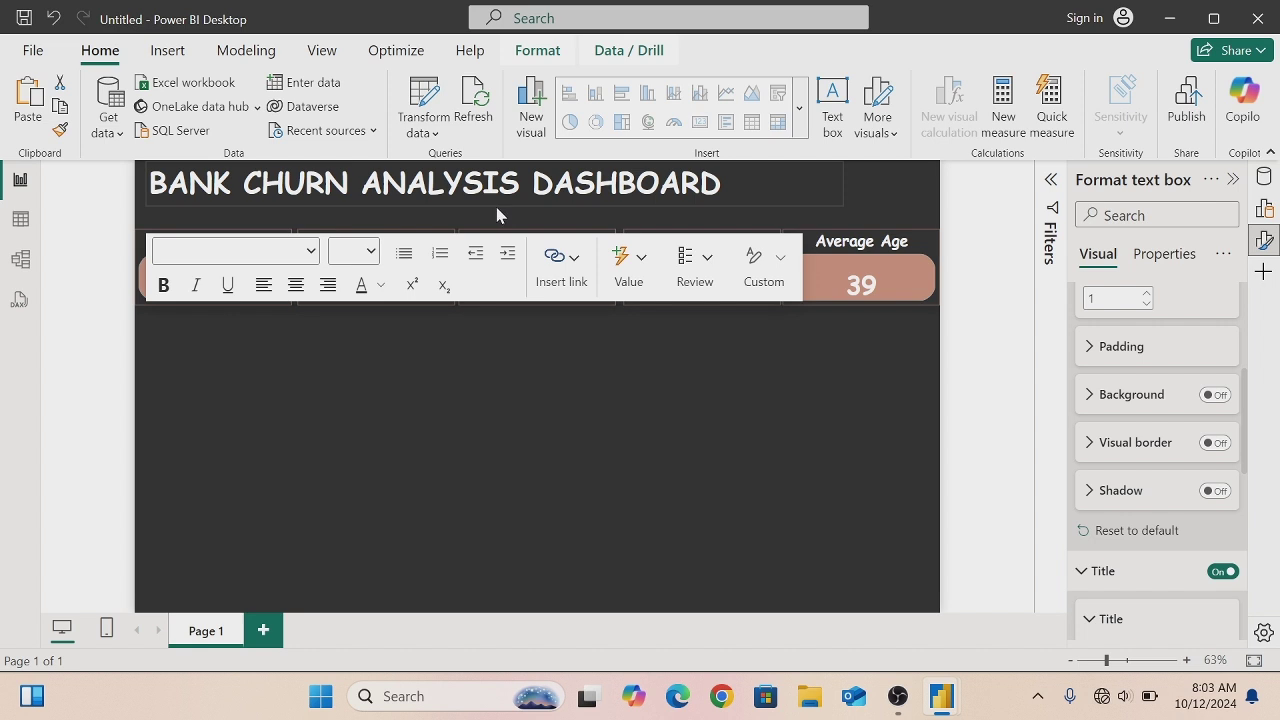
pyautogui.moveTo(841, 182); pyautogui.dragTo(758, 184)
pyautogui.click(723, 183)
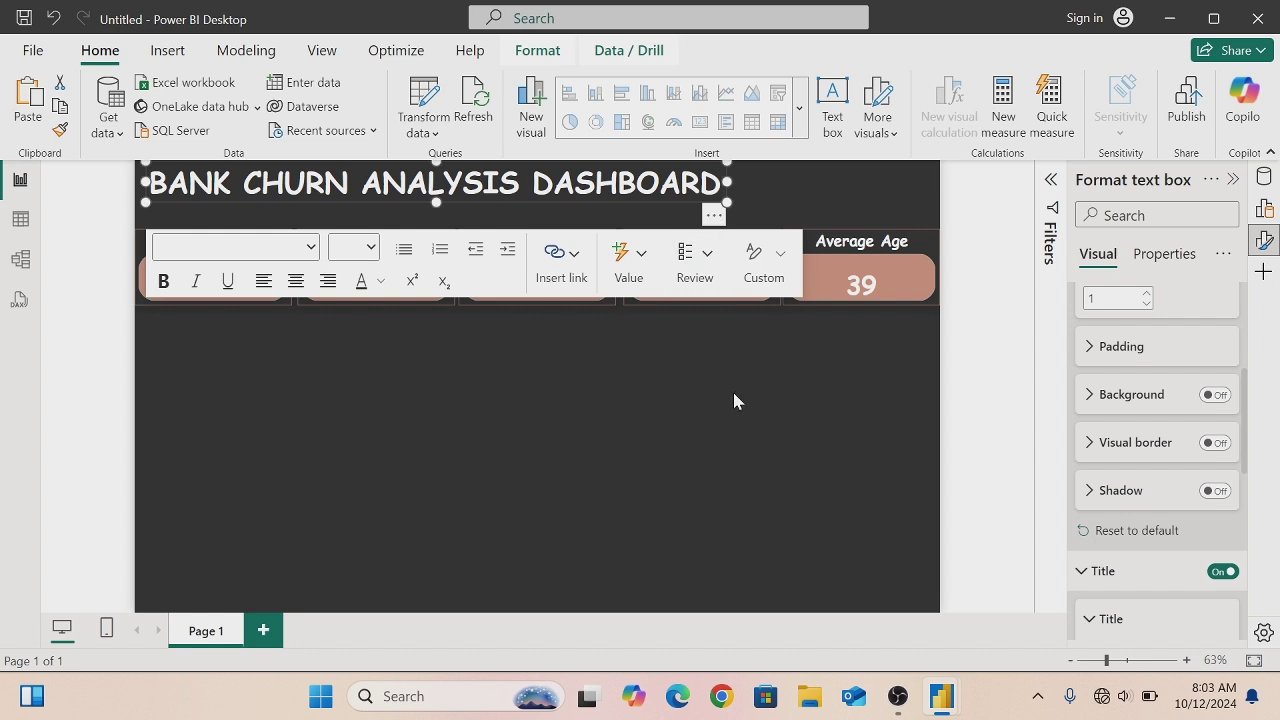
pyautogui.click(734, 400)
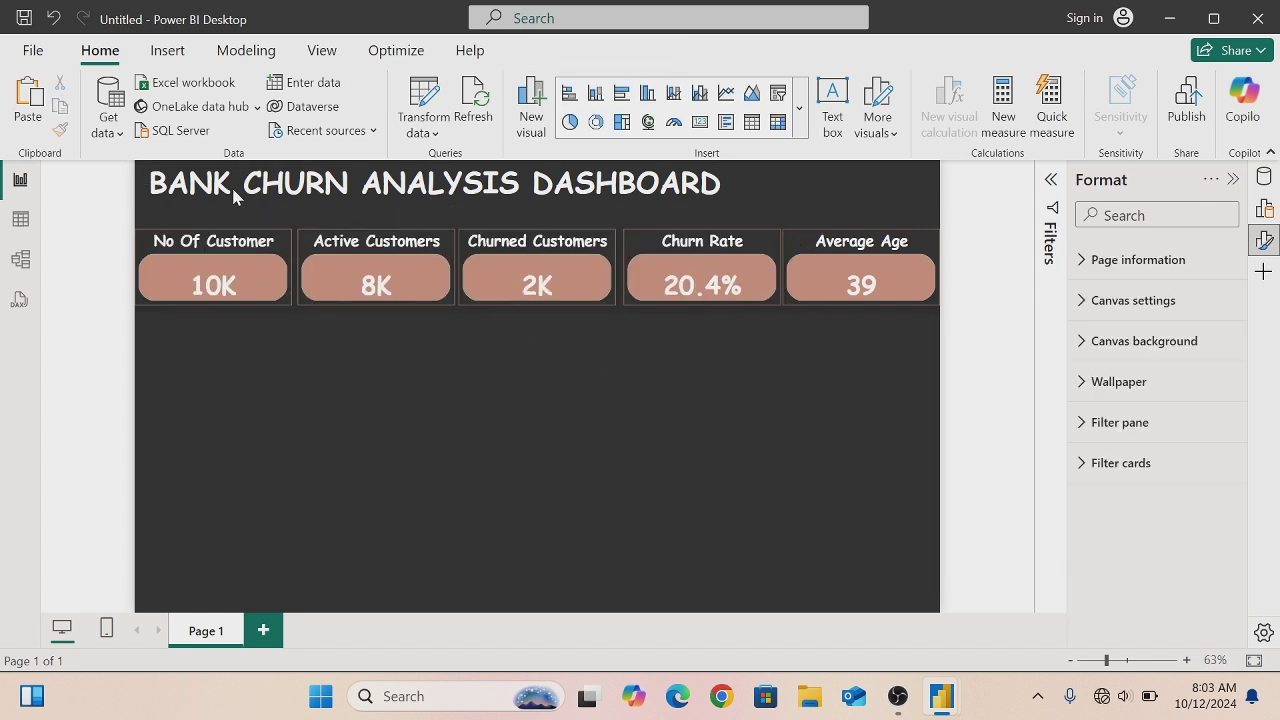
# - Select all five cards together and move them up to a vertical position of about 63, directly beneath the heading
pyautogui.click(155, 240)
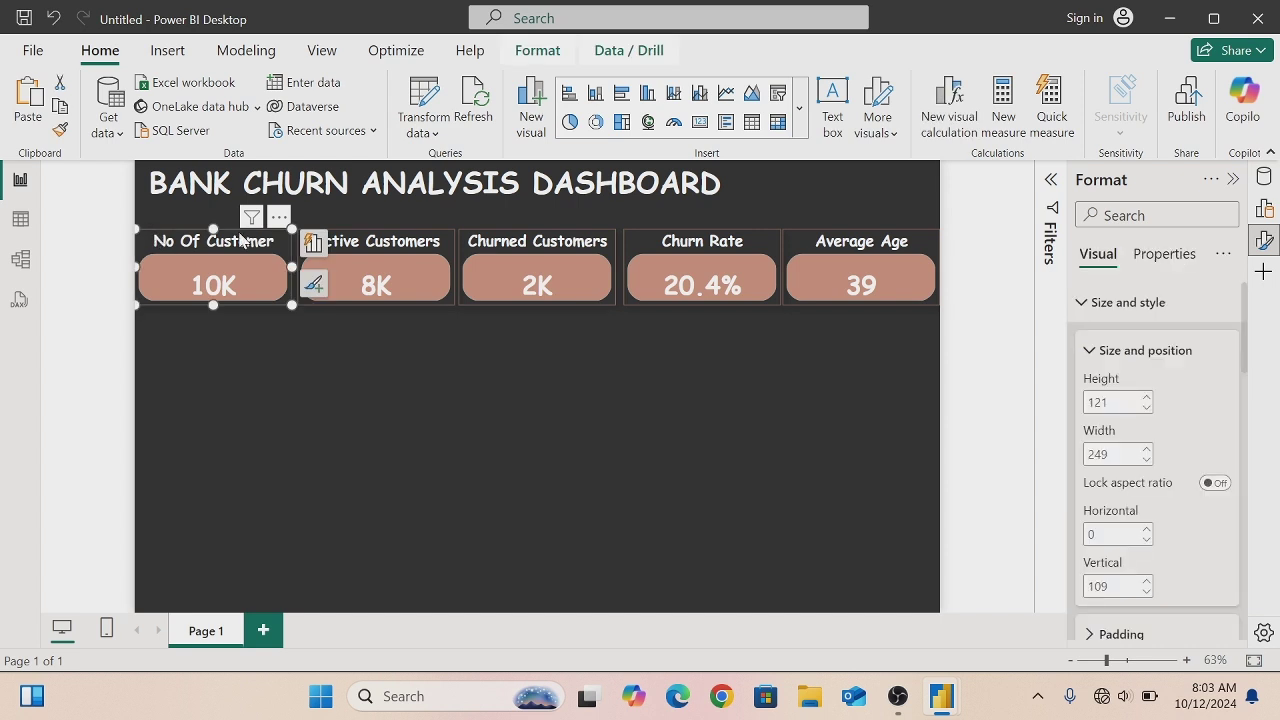
pyautogui.keyDown('ctrl'); pyautogui.click(362, 248); pyautogui.keyUp('ctrl')
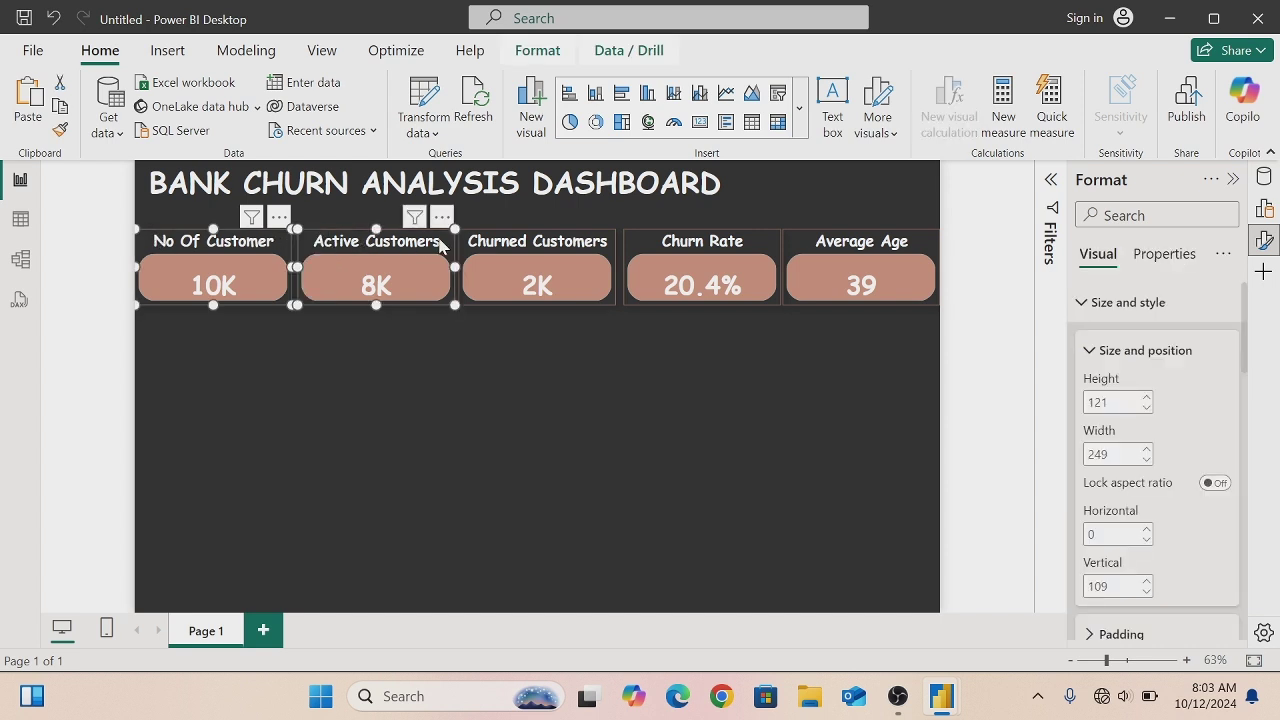
pyautogui.keyDown('ctrl'); pyautogui.click(487, 245); pyautogui.keyUp('ctrl')
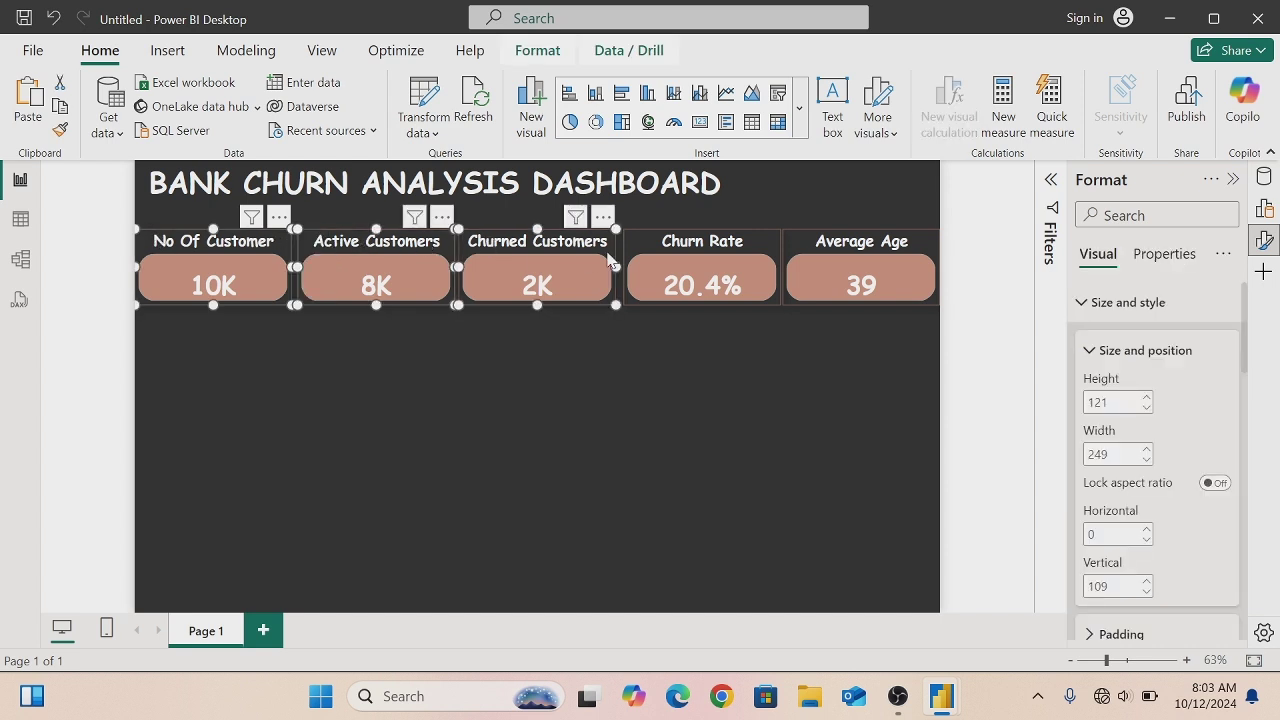
pyautogui.keyDown('ctrl'); pyautogui.click(665, 256); pyautogui.keyUp('ctrl')
pyautogui.keyDown('ctrl'); pyautogui.click(800, 252); pyautogui.keyUp('ctrl')
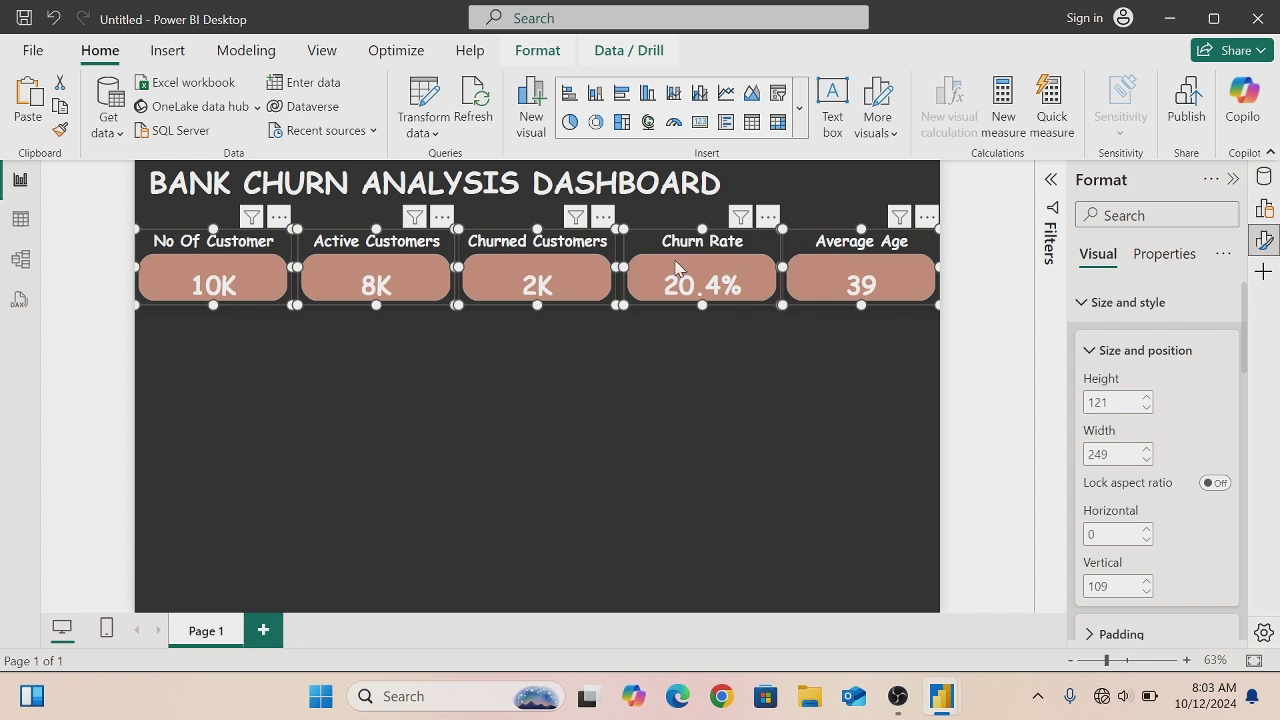
pyautogui.moveTo(602, 237); pyautogui.dragTo(602, 226)
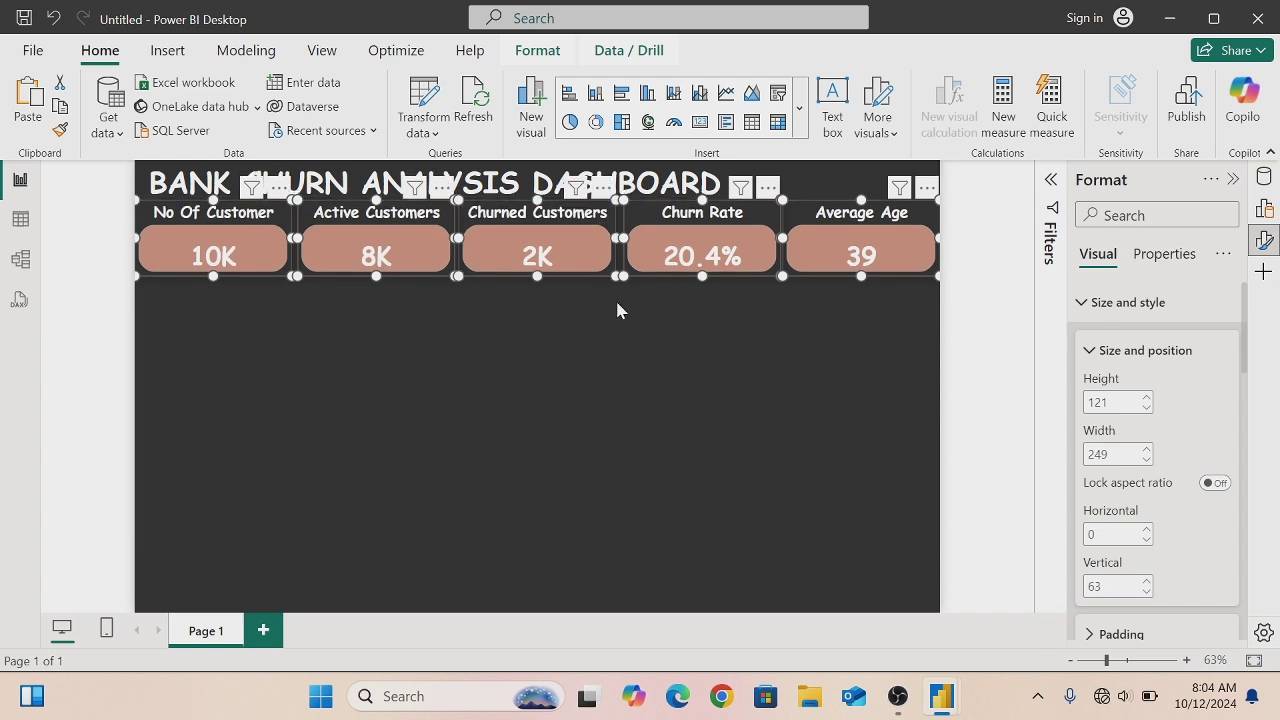
pyautogui.click(617, 305)
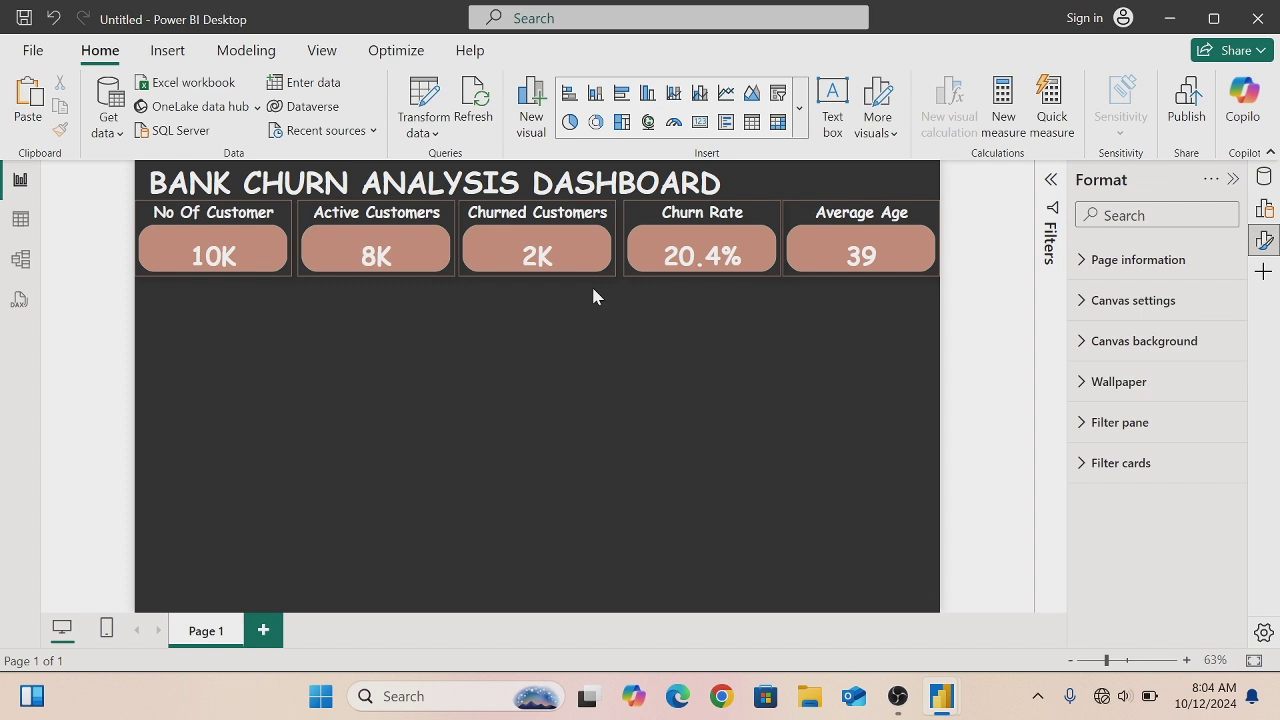
# - Duplicate the heading text box into the empty area below the cards and replace its title text with the author's full name
pyautogui.click(470, 188)
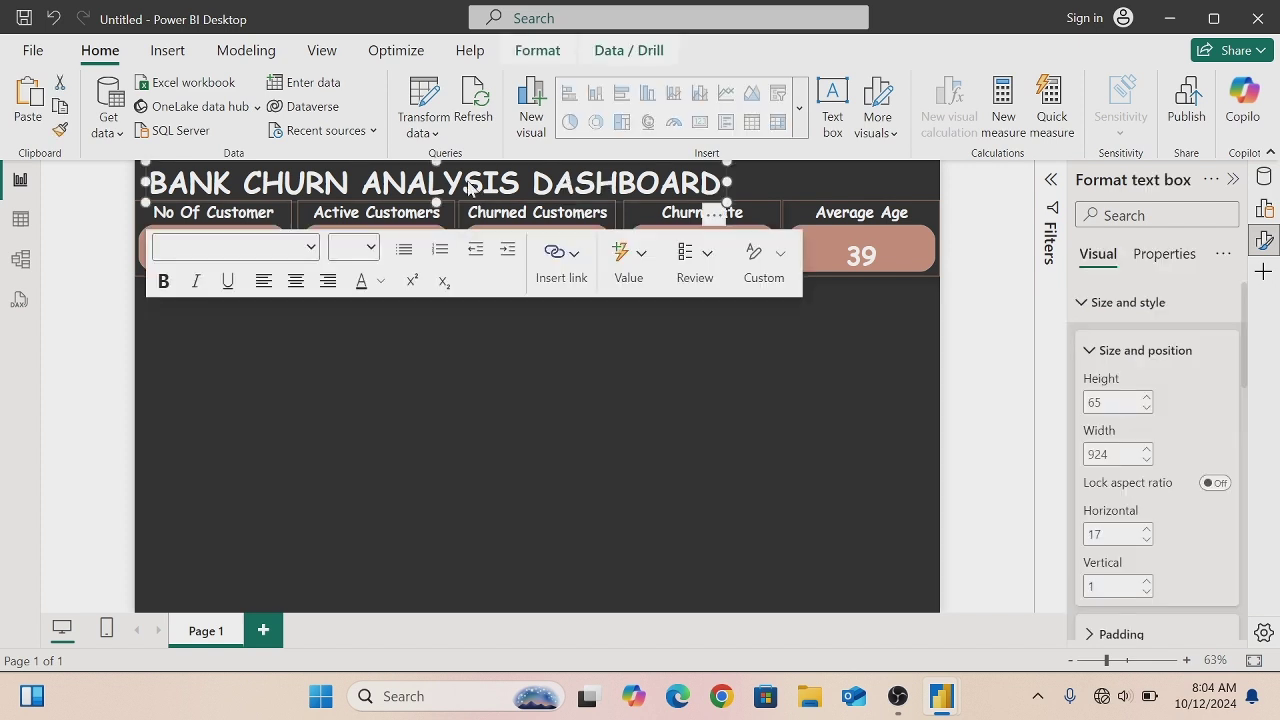
pyautogui.hotkey('ctrl', 'v')
pyautogui.moveTo(474, 190); pyautogui.dragTo(506, 389)
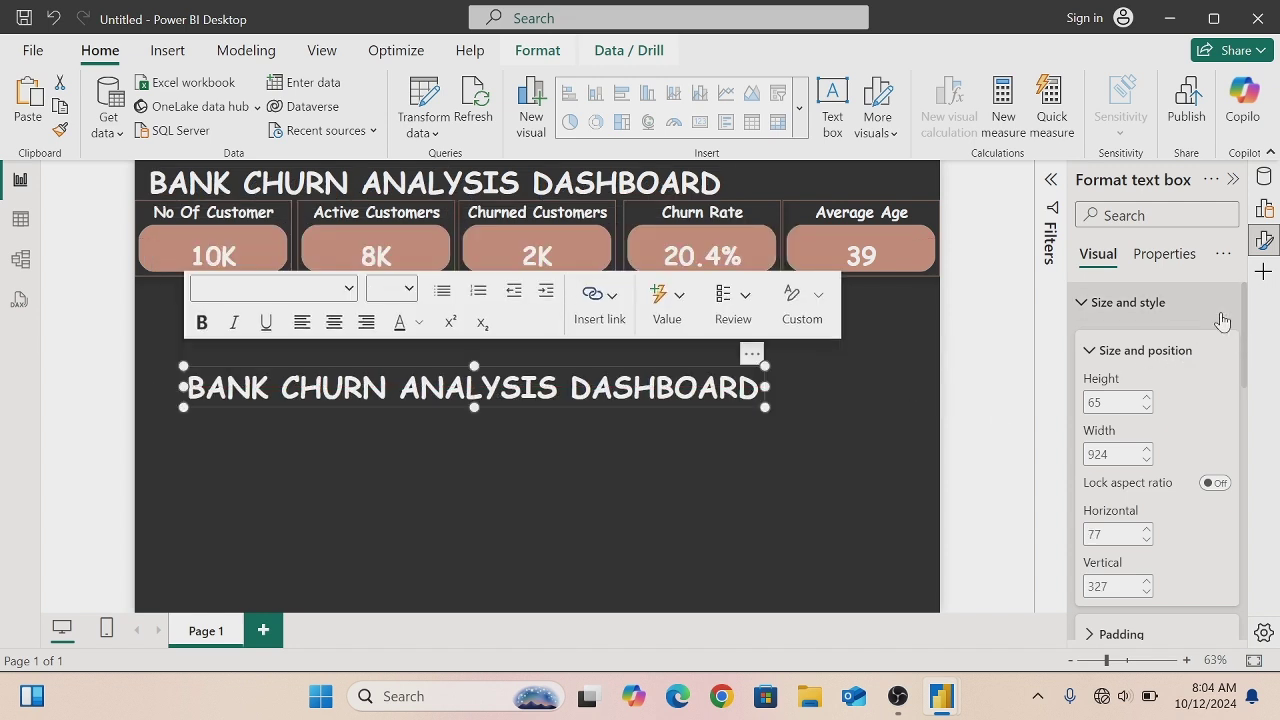
pyautogui.moveTo(1242, 340); pyautogui.dragTo(1240, 477)
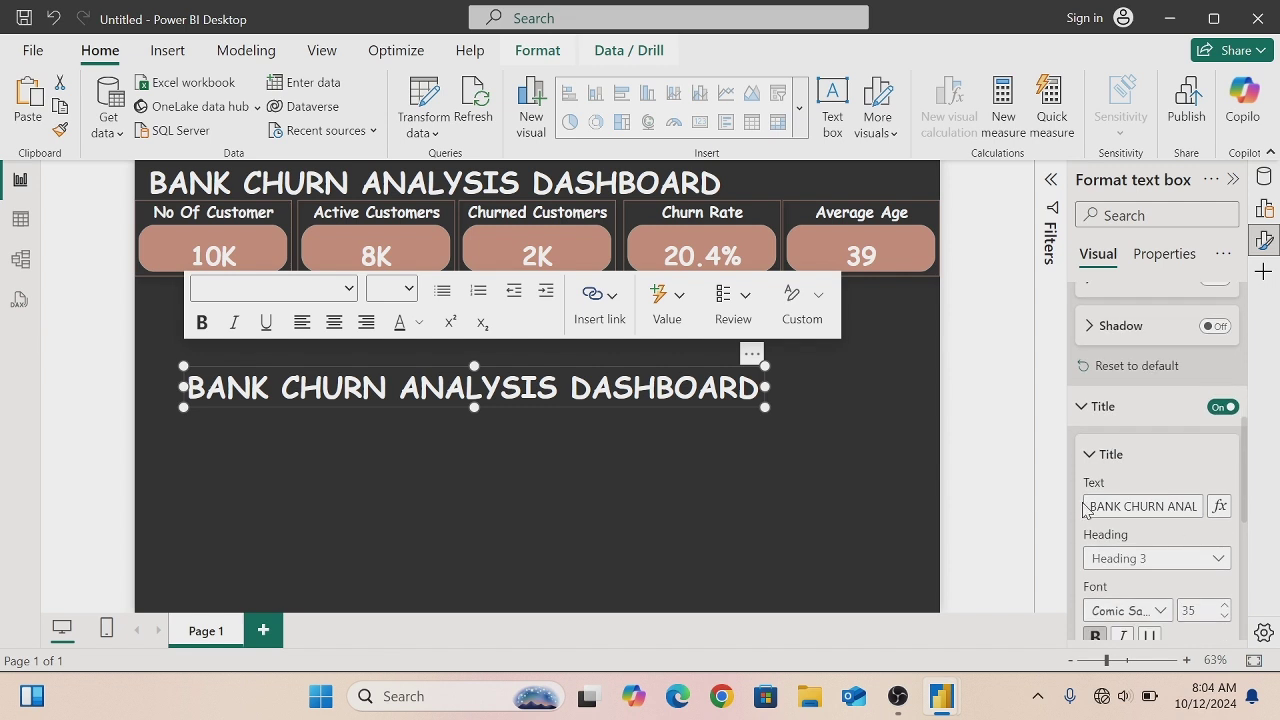
pyautogui.moveTo(1090, 506); pyautogui.dragTo(1244, 518)
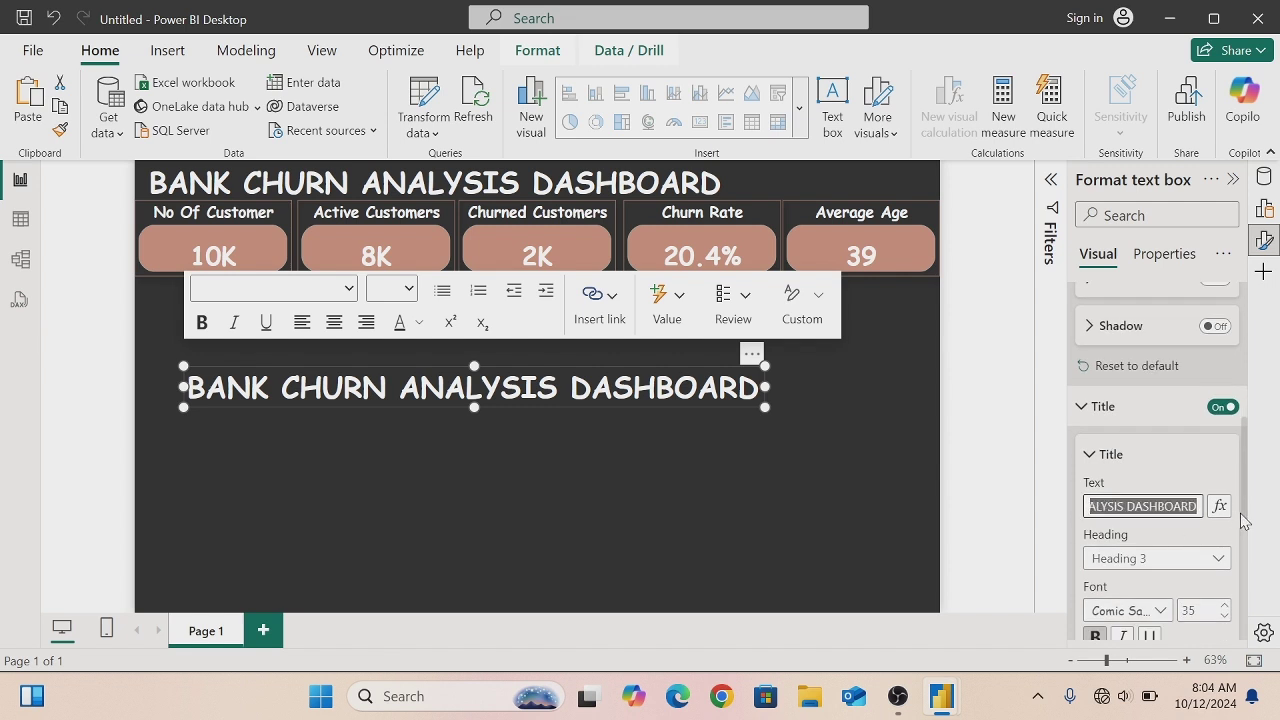
pyautogui.press('BackSpace')
pyautogui.write('OJEME')
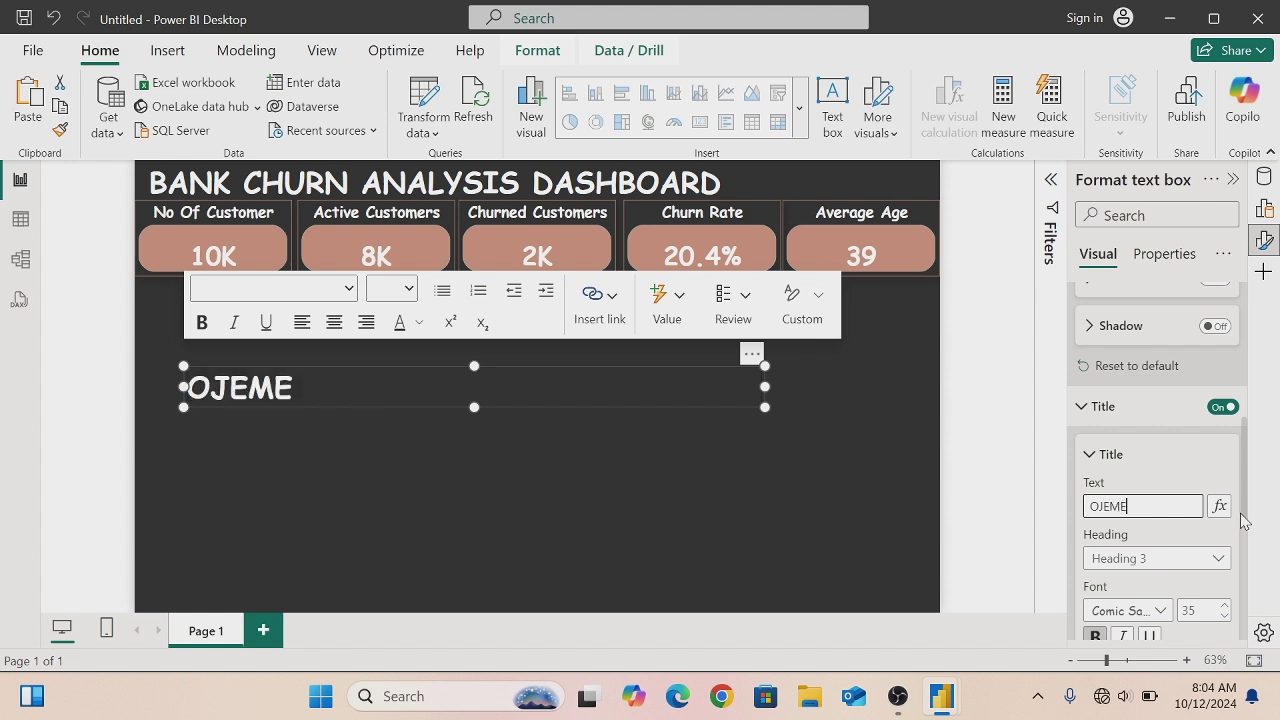
pyautogui.write(' MARY')
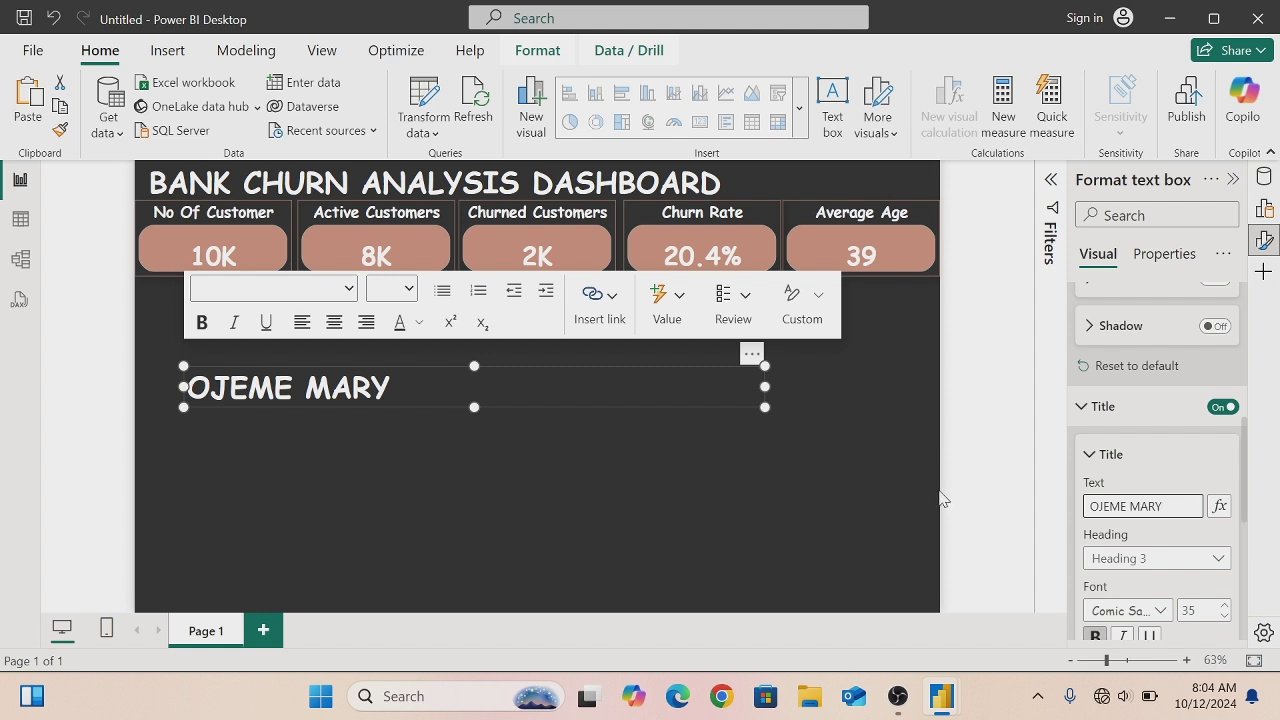
# - Set the title font size of the author name text box to 14
pyautogui.click(409, 382)
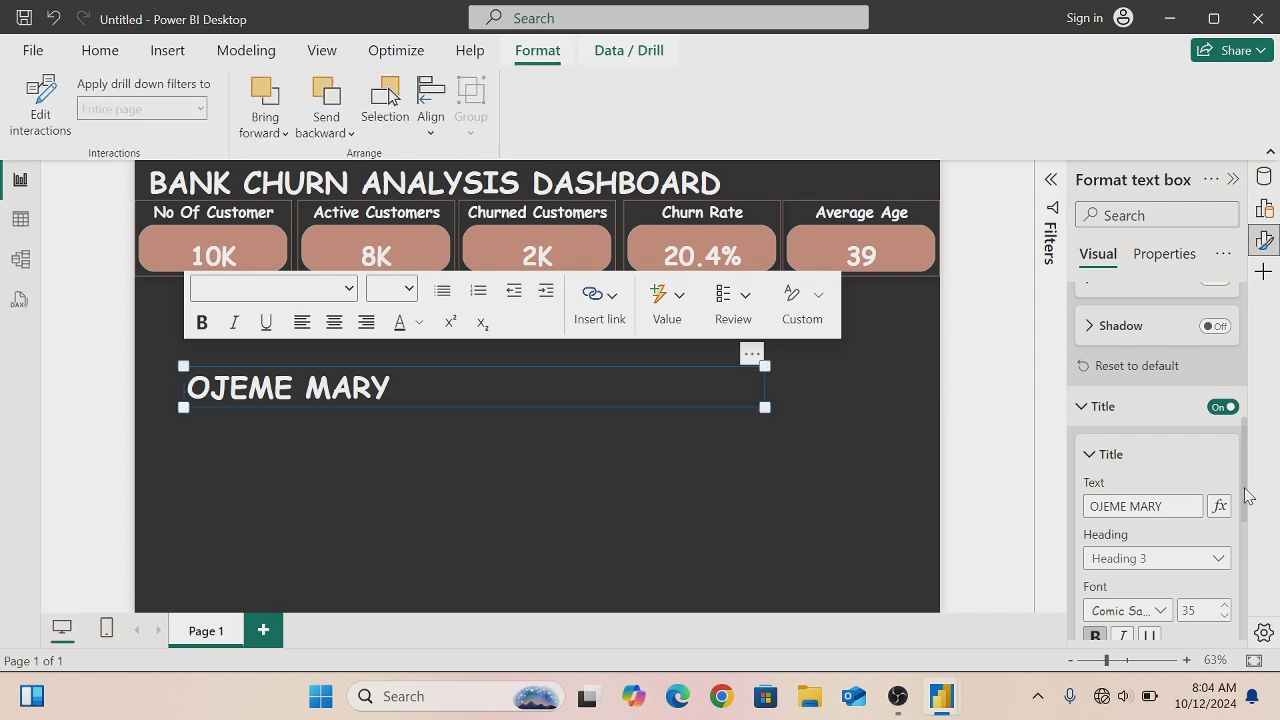
pyautogui.scroll(-3, 1248, 497)
pyautogui.doubleClick(1195, 473)
pyautogui.write('12')
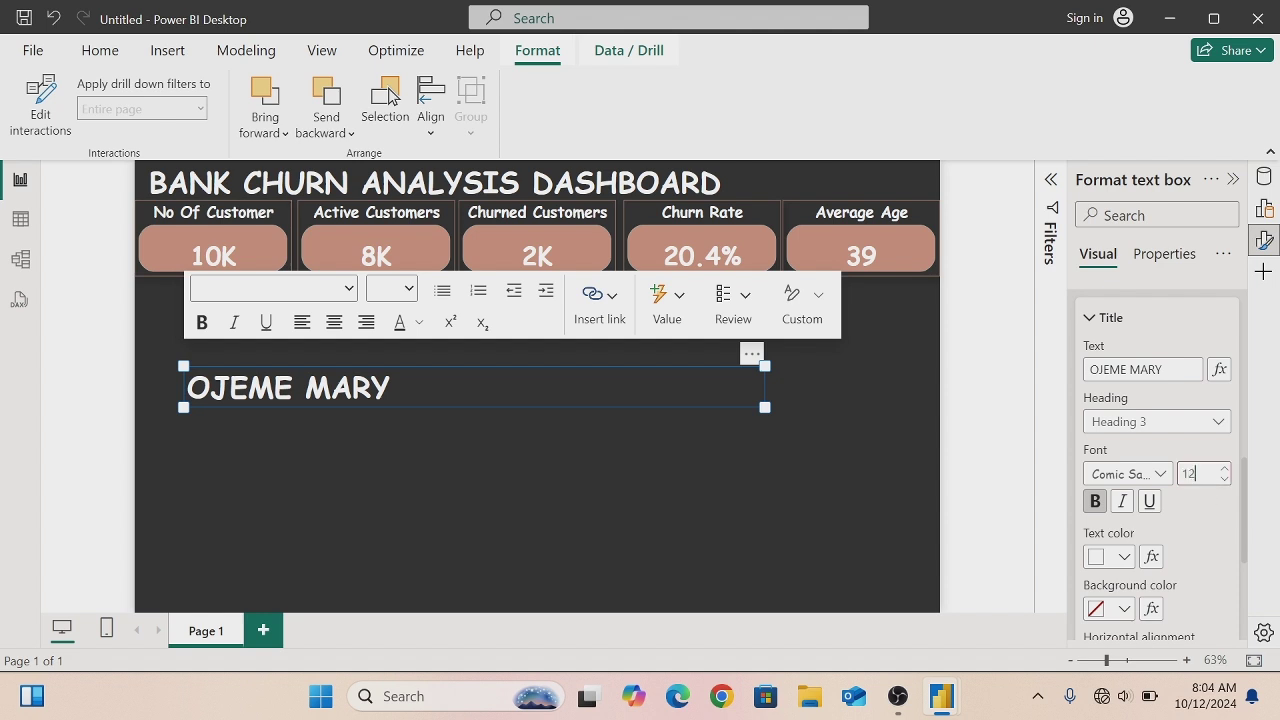
pyautogui.press('BackSpace')
pyautogui.write('4')
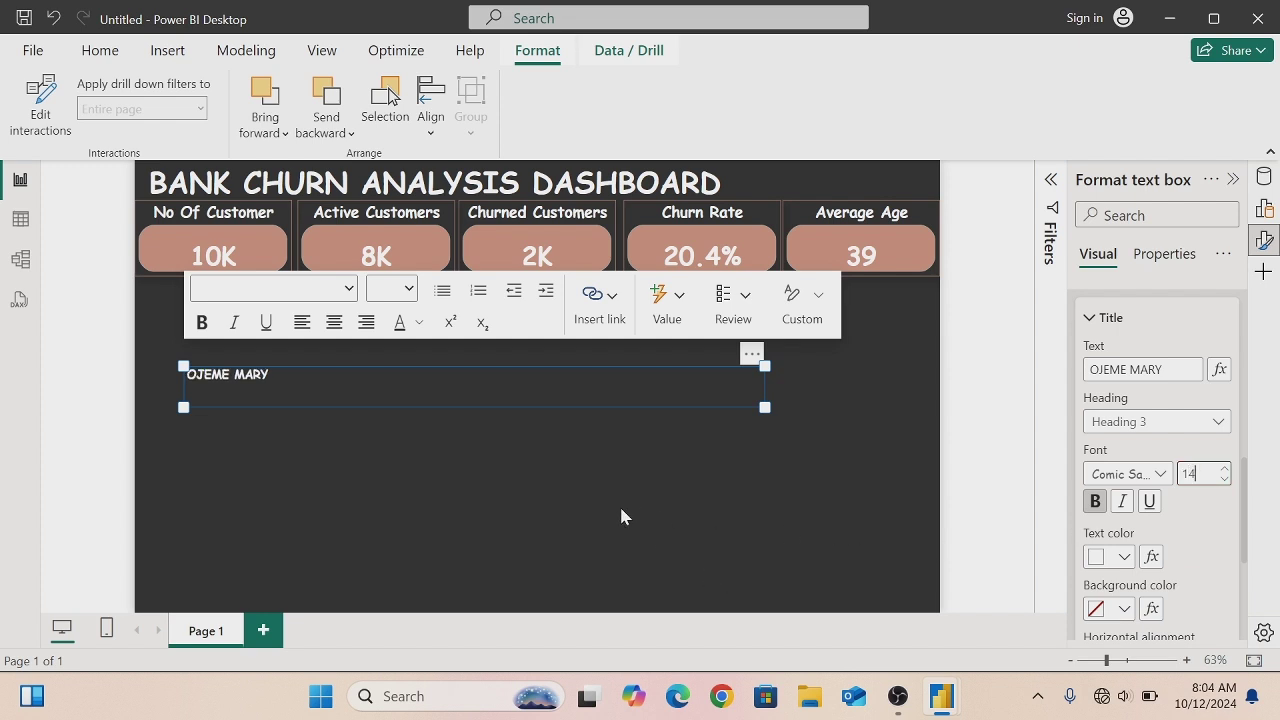
# - Shrink the author name text box to about 179 by 58 and place it beside the heading, vertically centred on it
pyautogui.moveTo(765, 407); pyautogui.dragTo(838, 218)
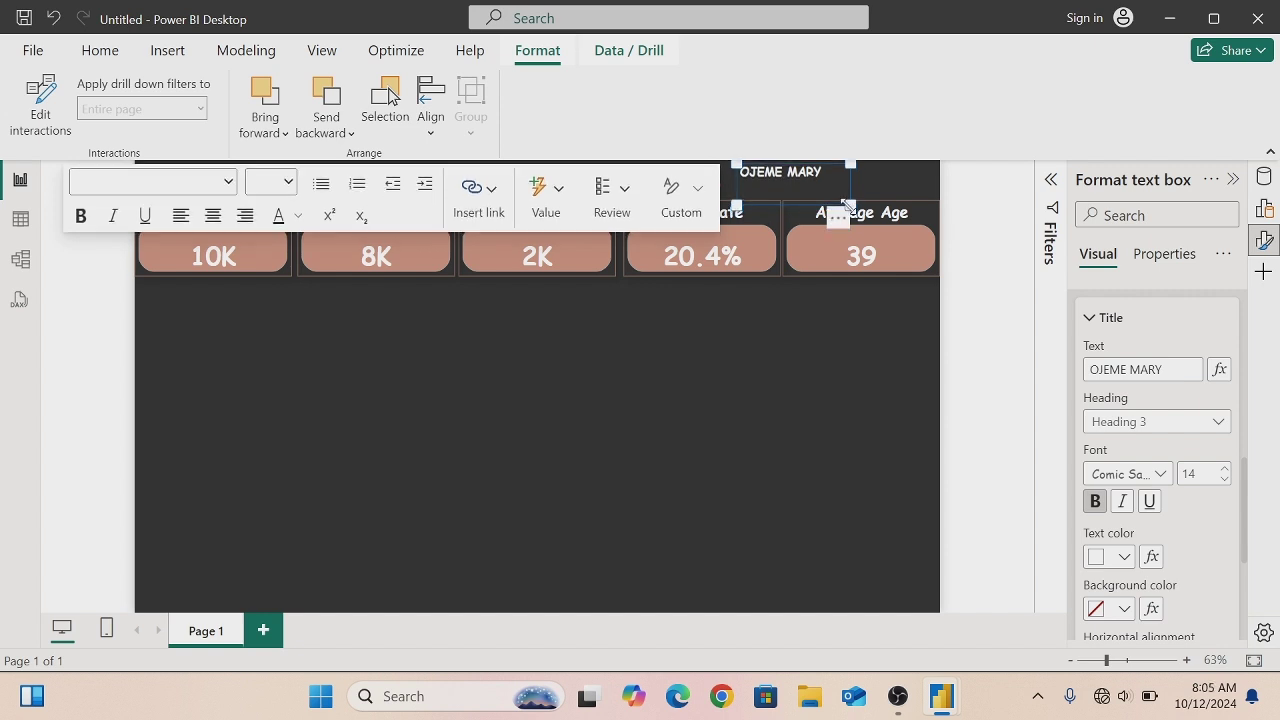
pyautogui.click(849, 200)
pyautogui.click(807, 360)
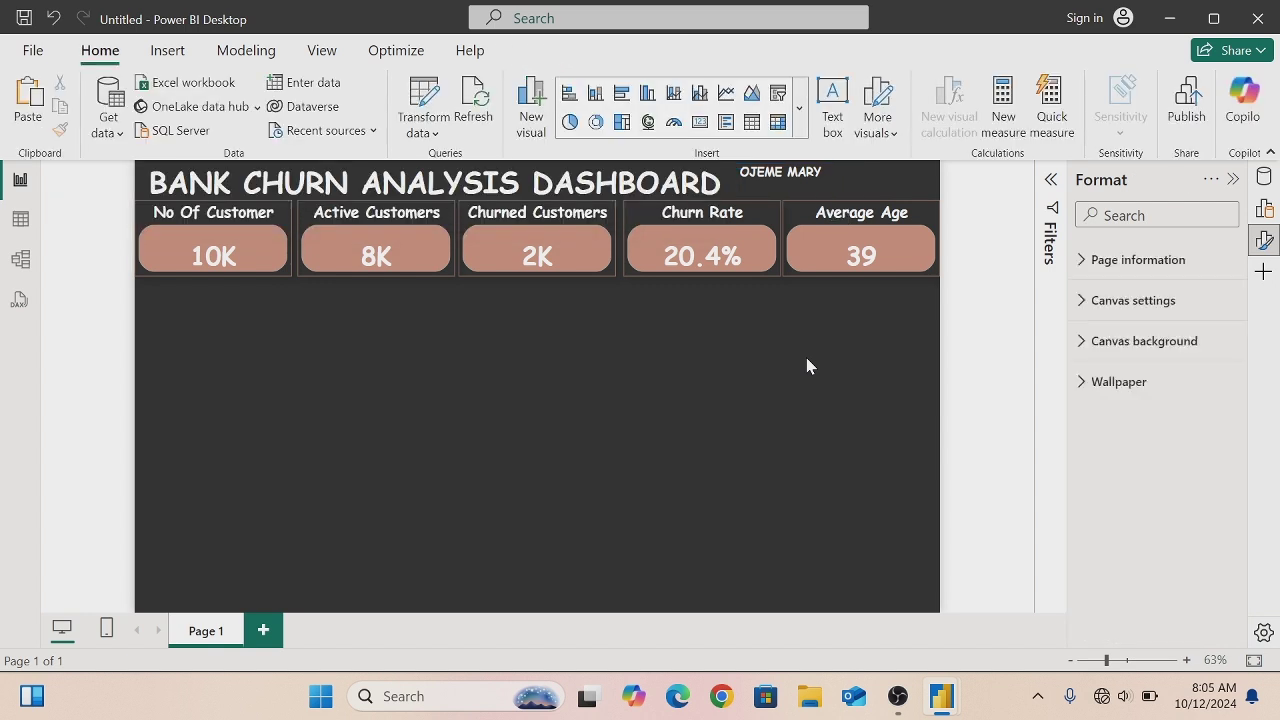
pyautogui.moveTo(781, 185); pyautogui.dragTo(786, 195)
pyautogui.click(786, 195)
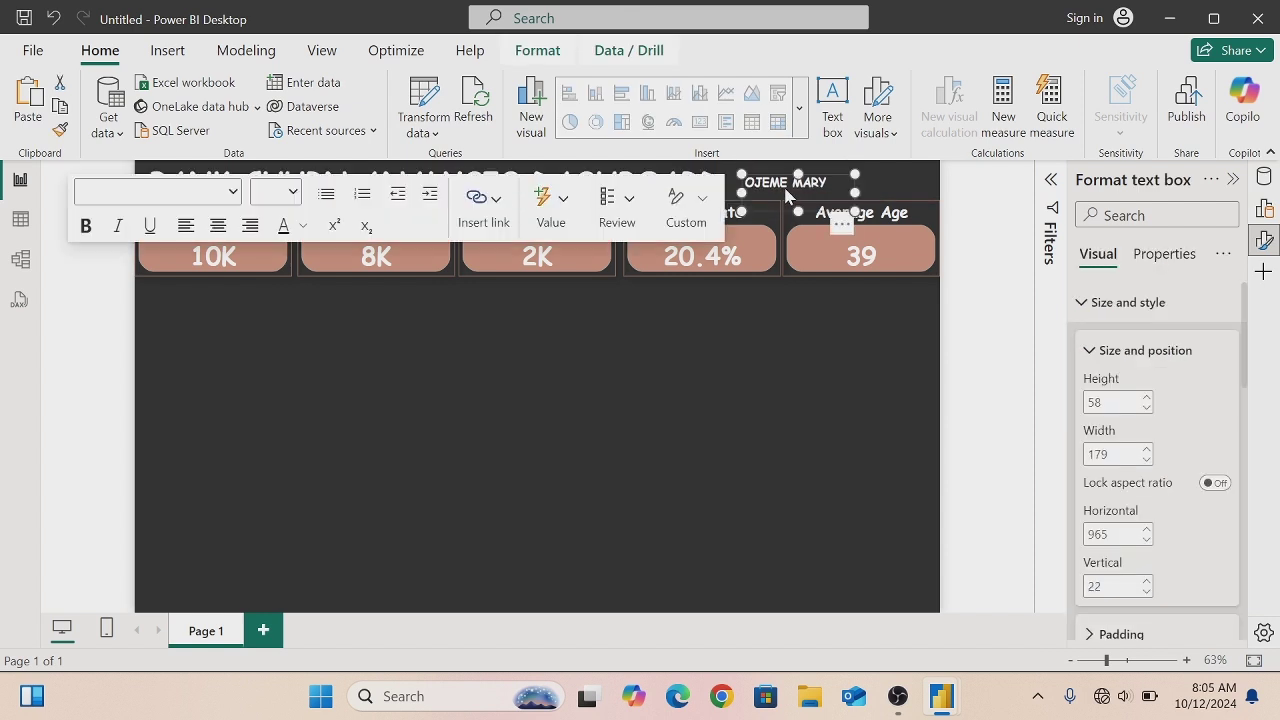
pyautogui.click(763, 343)
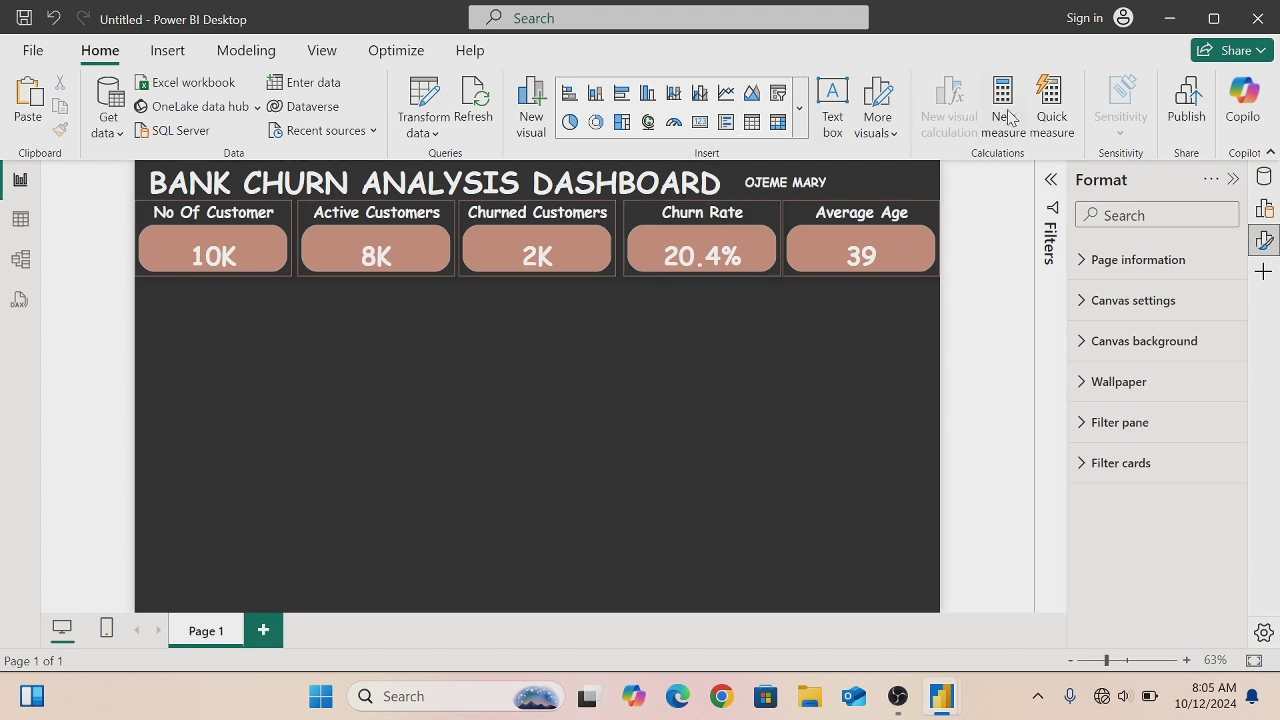
# - Insert the picture file ME from the Desktop, then shrink it and place it beside the author name above the Average Age card
pyautogui.click(167, 55)
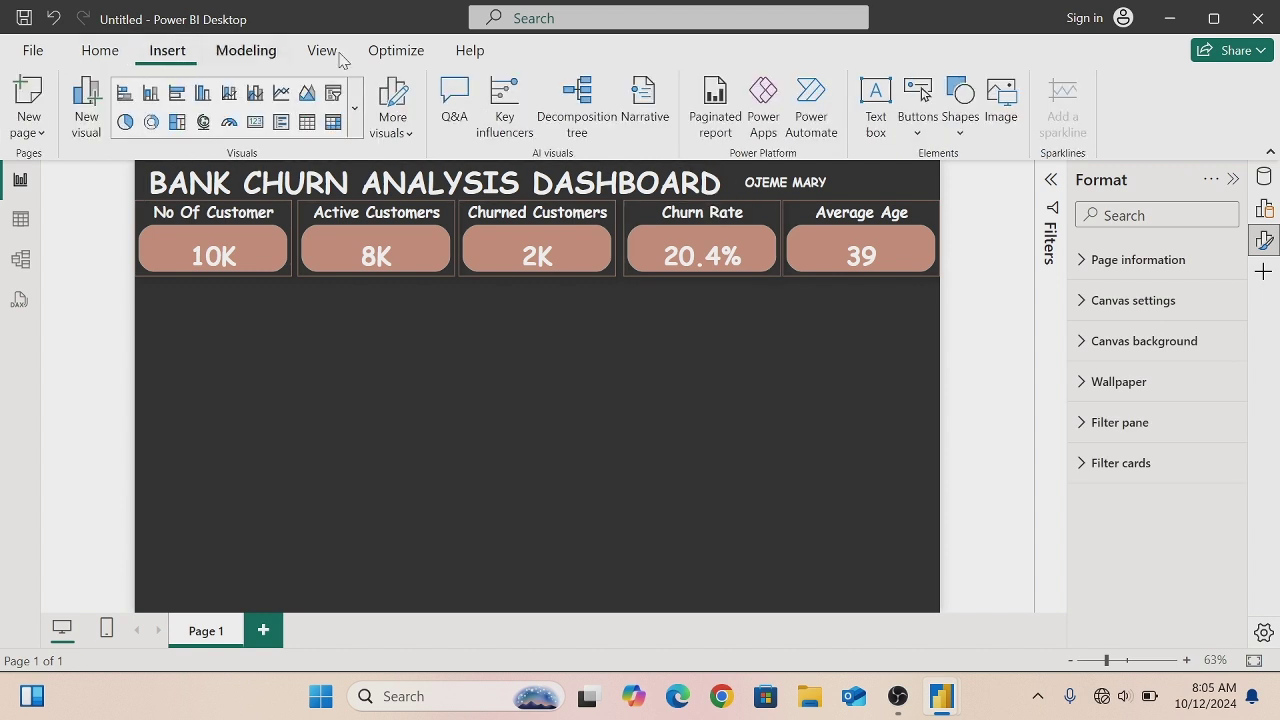
pyautogui.click(1001, 95)
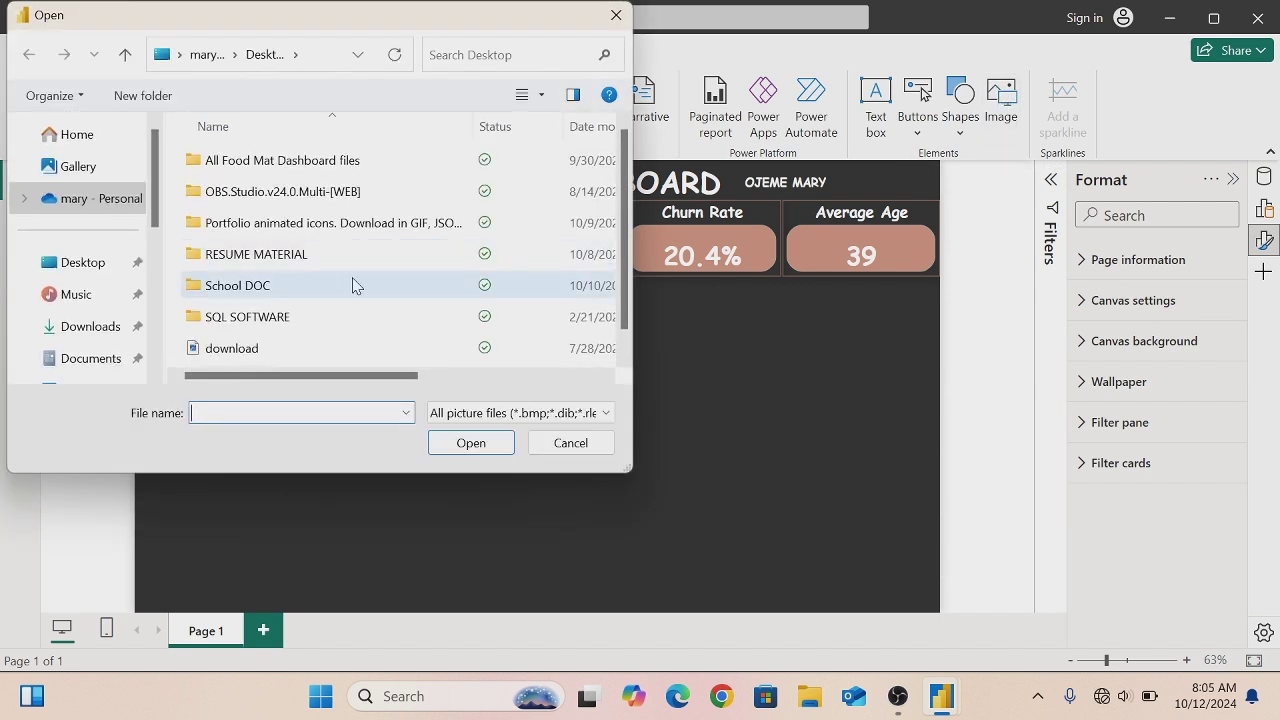
pyautogui.scroll(-1, 626, 187)
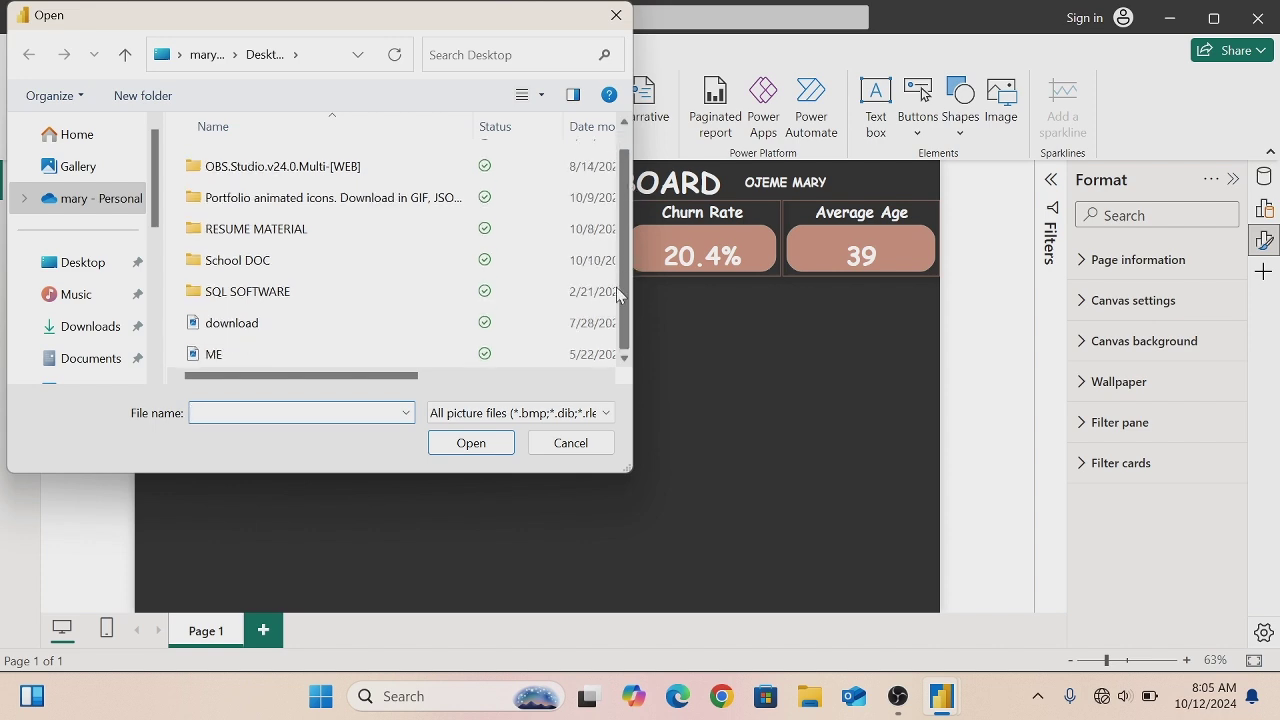
pyautogui.click(291, 350)
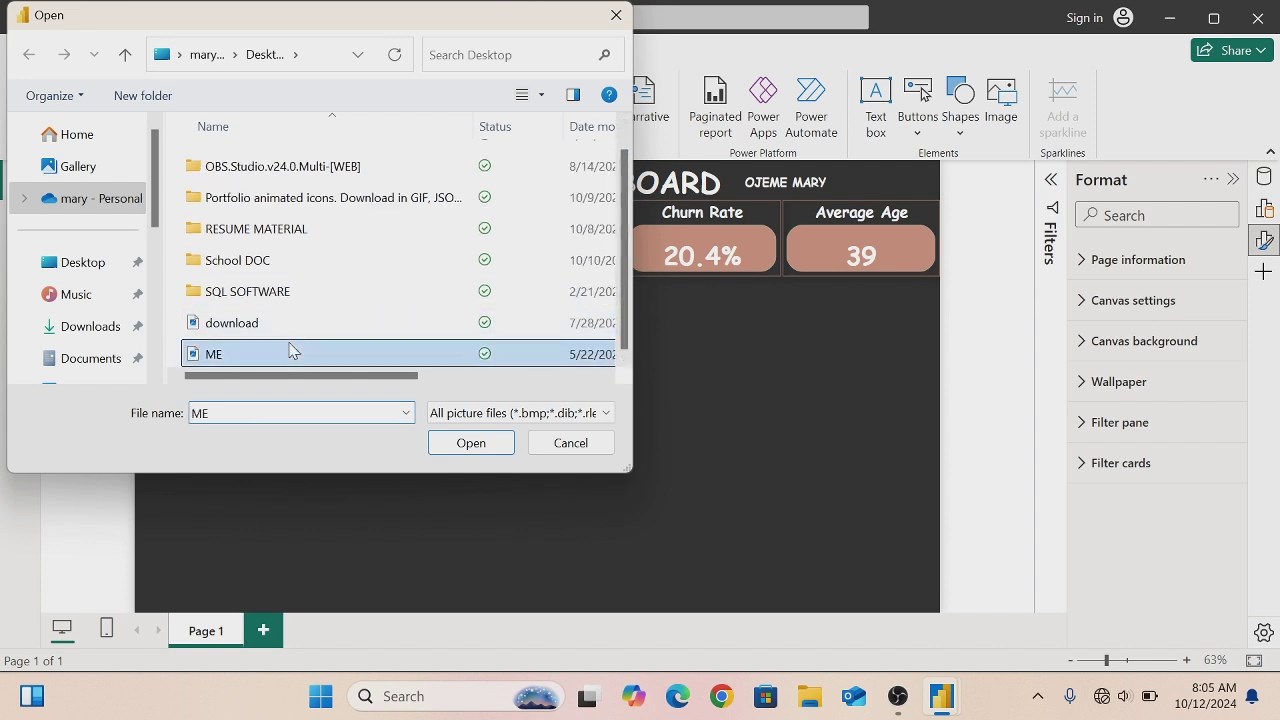
pyautogui.click(480, 446)
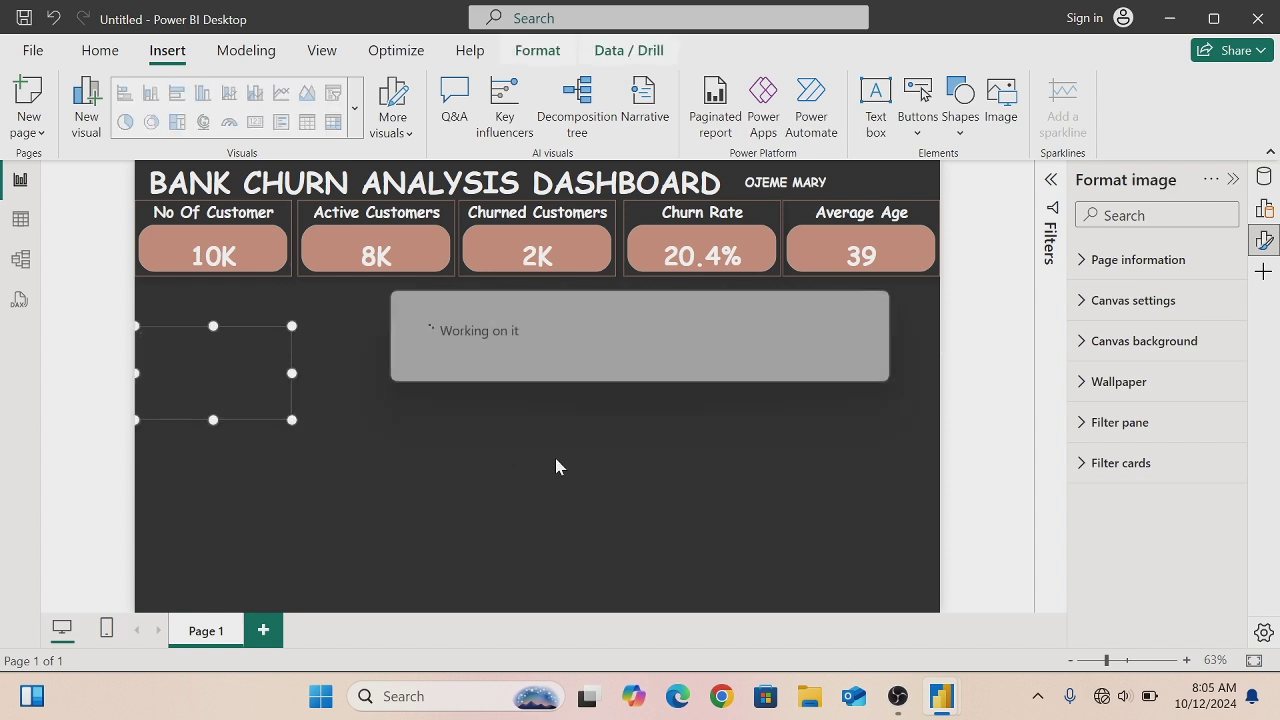
pyautogui.moveTo(274, 400); pyautogui.dragTo(896, 184)
pyautogui.click(871, 347)
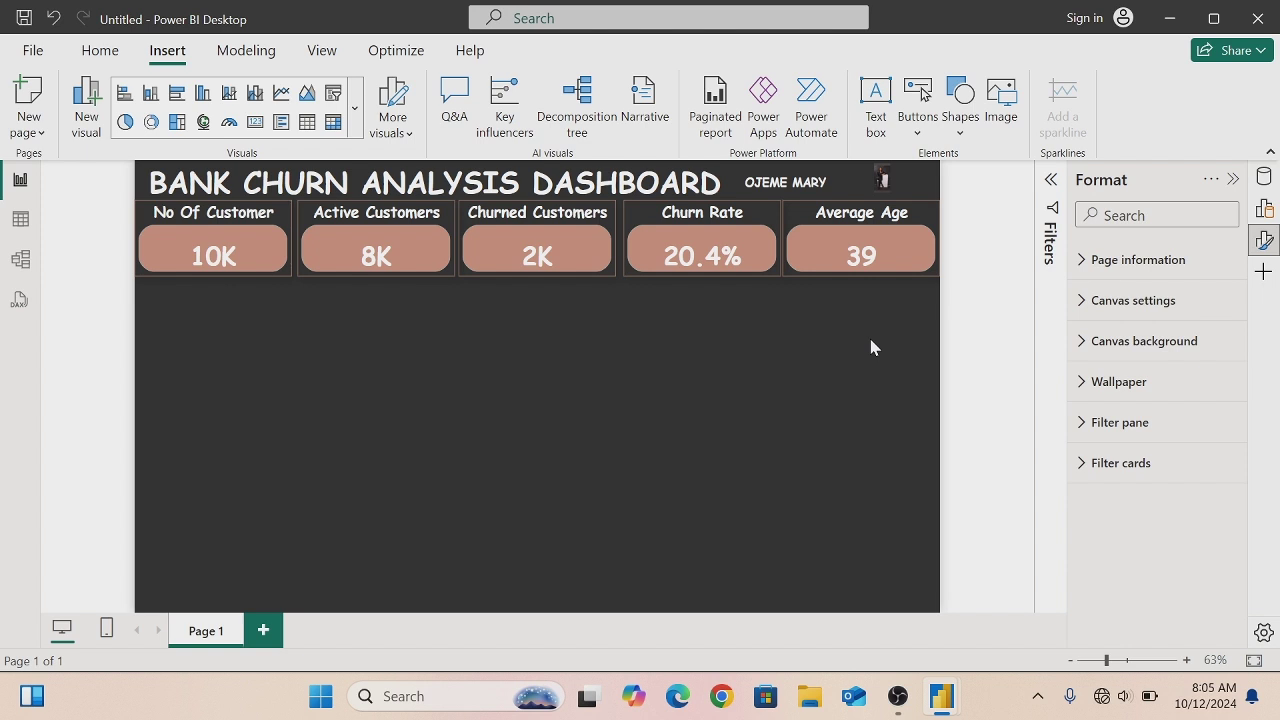
# - Set the heading text box's height to 68 and begin entering a new width
pyautogui.click(720, 178)
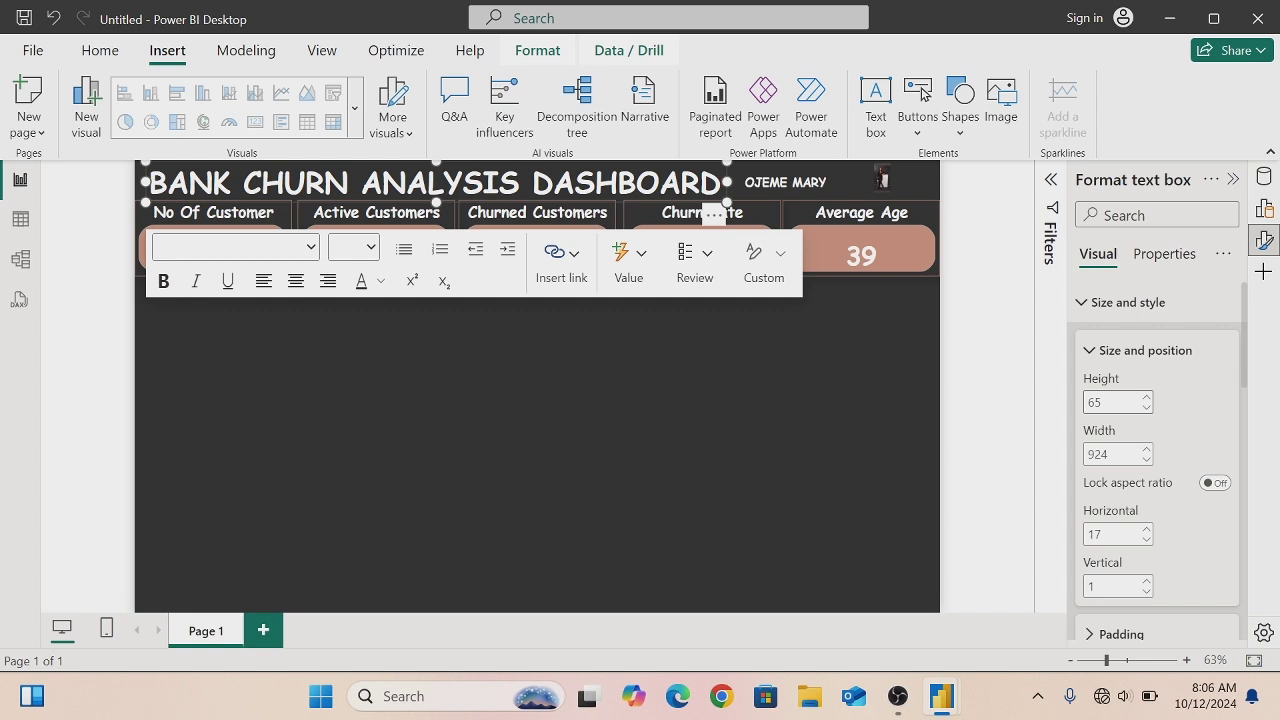
pyautogui.doubleClick(1096, 402)
pyautogui.press('BackSpace')
pyautogui.write('68')
pyautogui.press('Tab')
pyautogui.press('BackSpace')
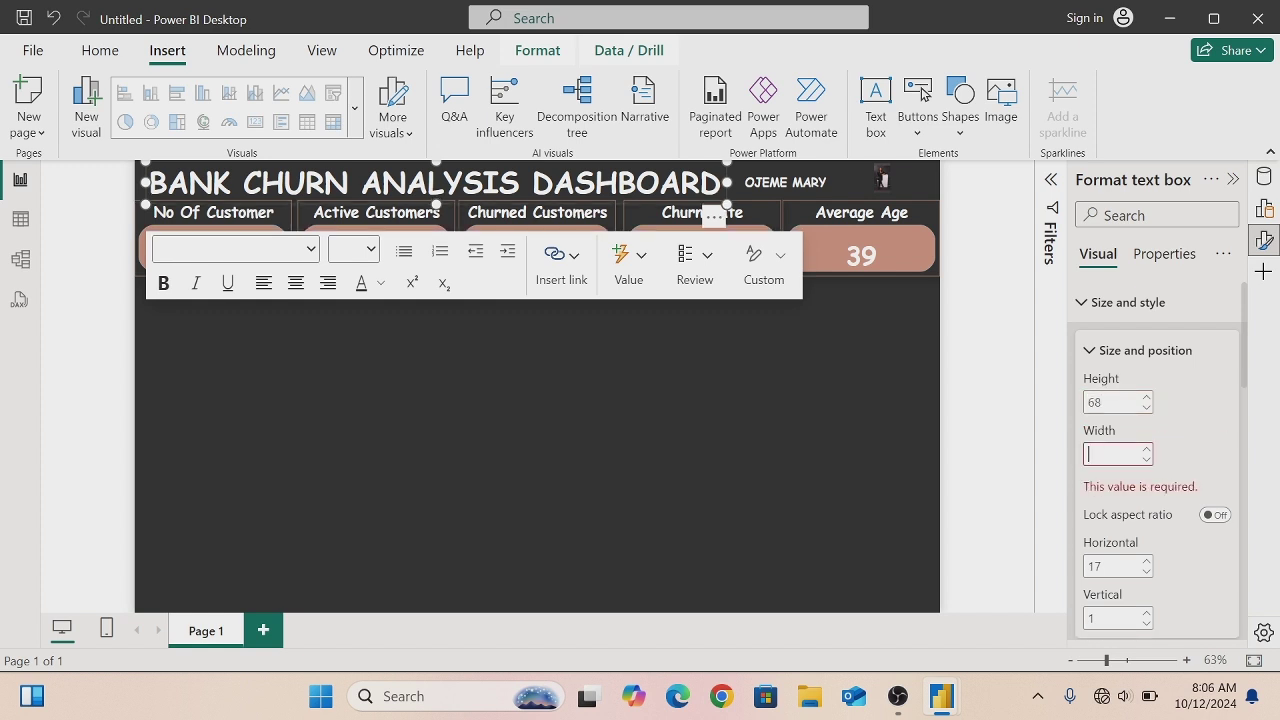
pyautogui.write('9')
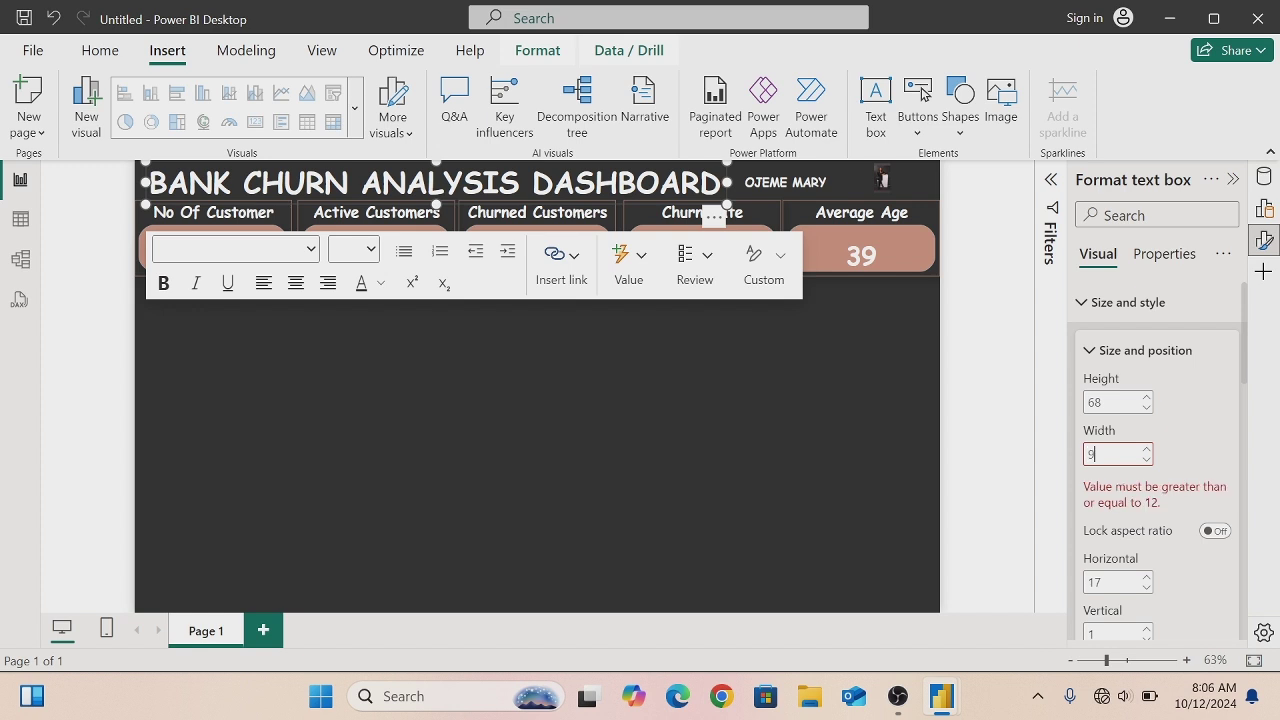
# - Set the width of the dashboard title text box to 948
pyautogui.write('48')
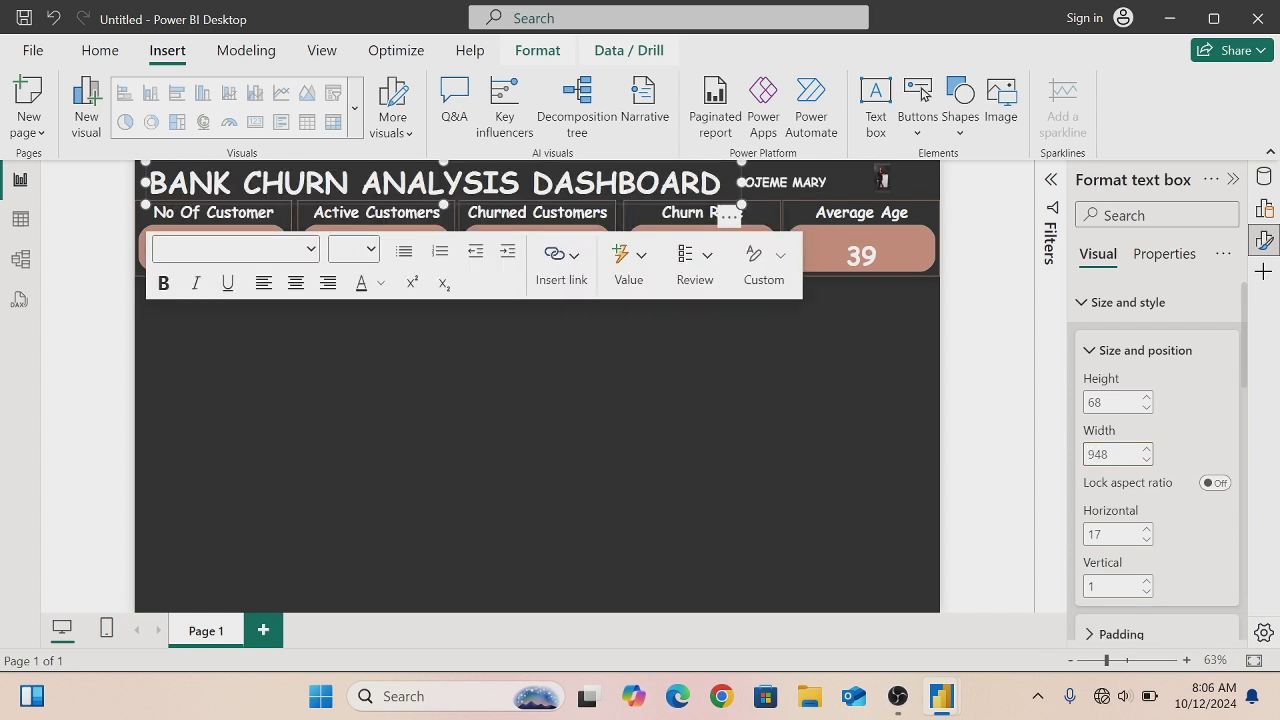
pyautogui.click(813, 553)
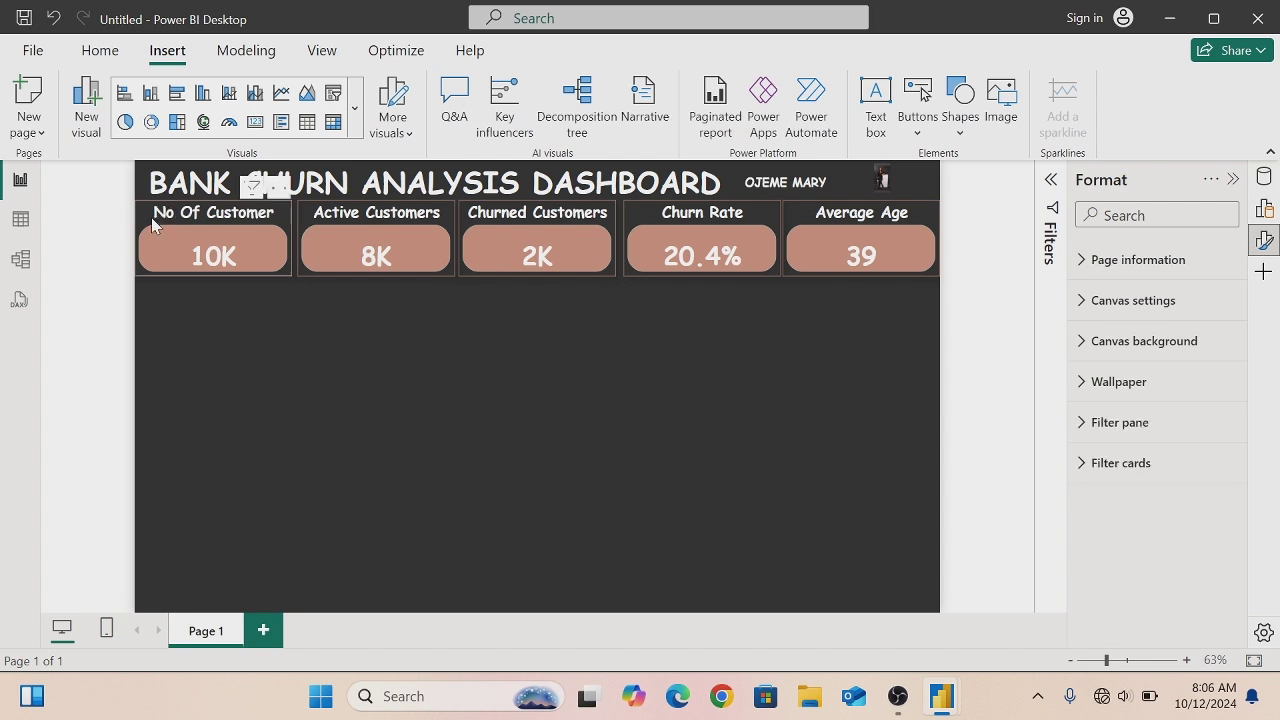
pyautogui.click(147, 226)
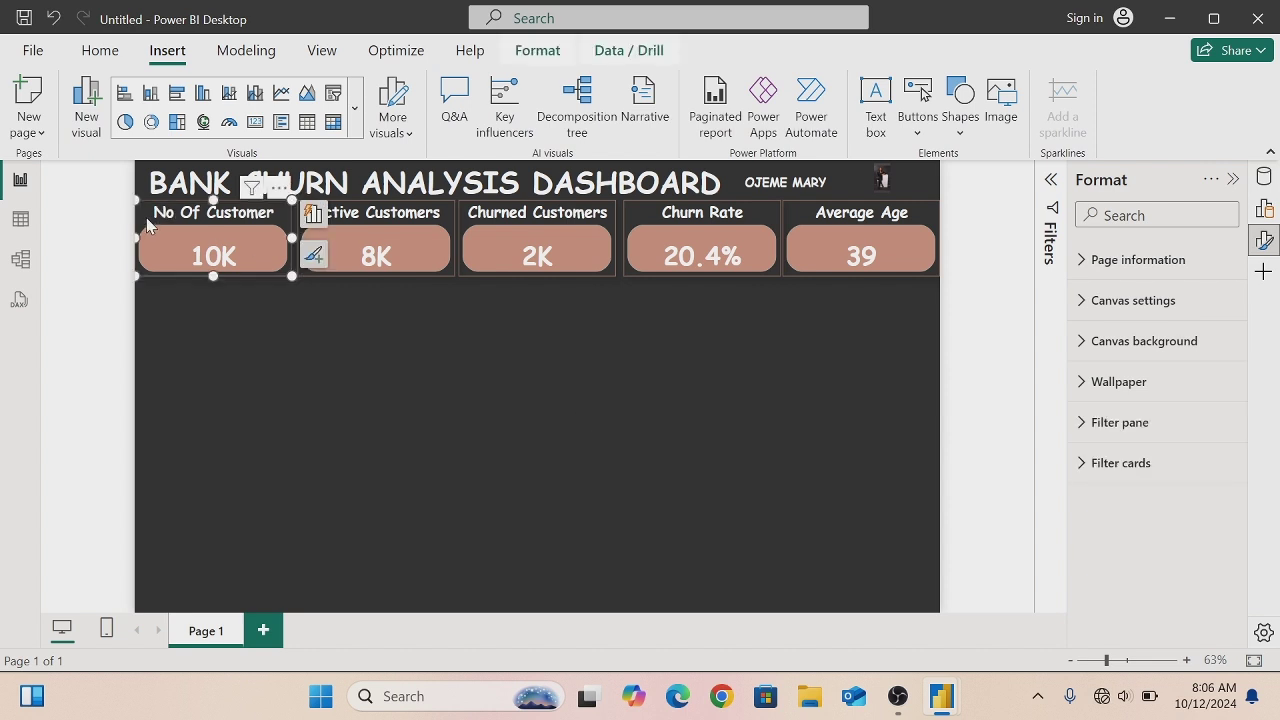
pyautogui.keyDown('ctrl'); pyautogui.click(392, 213); pyautogui.keyUp('ctrl')
pyautogui.keyDown('ctrl'); pyautogui.click(481, 213); pyautogui.keyUp('ctrl')
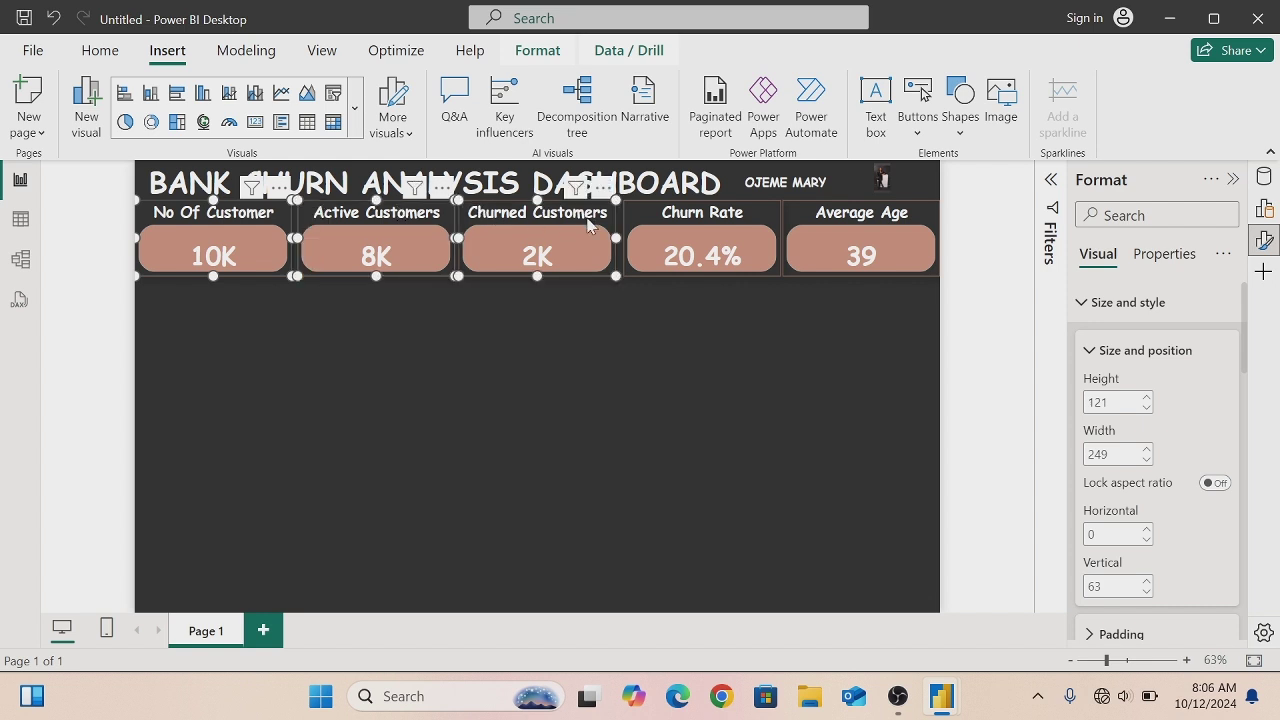
pyautogui.keyDown('ctrl'); pyautogui.click(659, 219); pyautogui.keyUp('ctrl')
pyautogui.keyDown('ctrl'); pyautogui.click(797, 214); pyautogui.keyUp('ctrl')
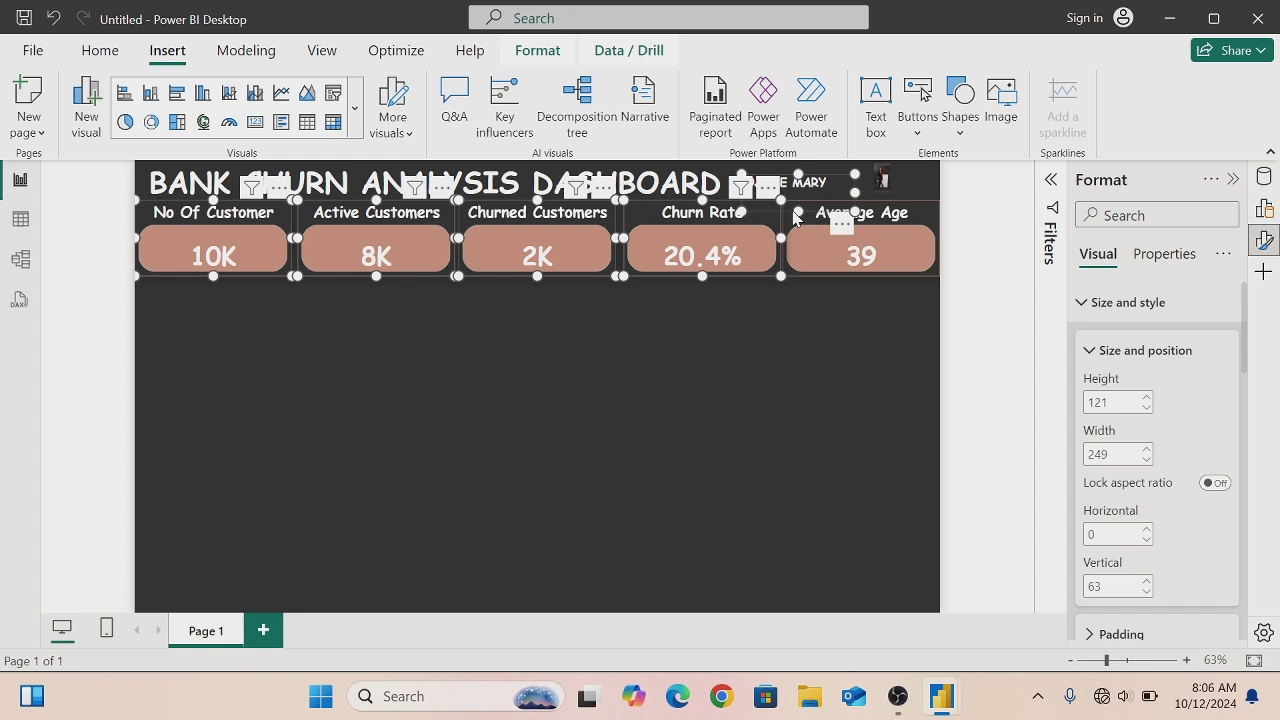
pyautogui.click(818, 390)
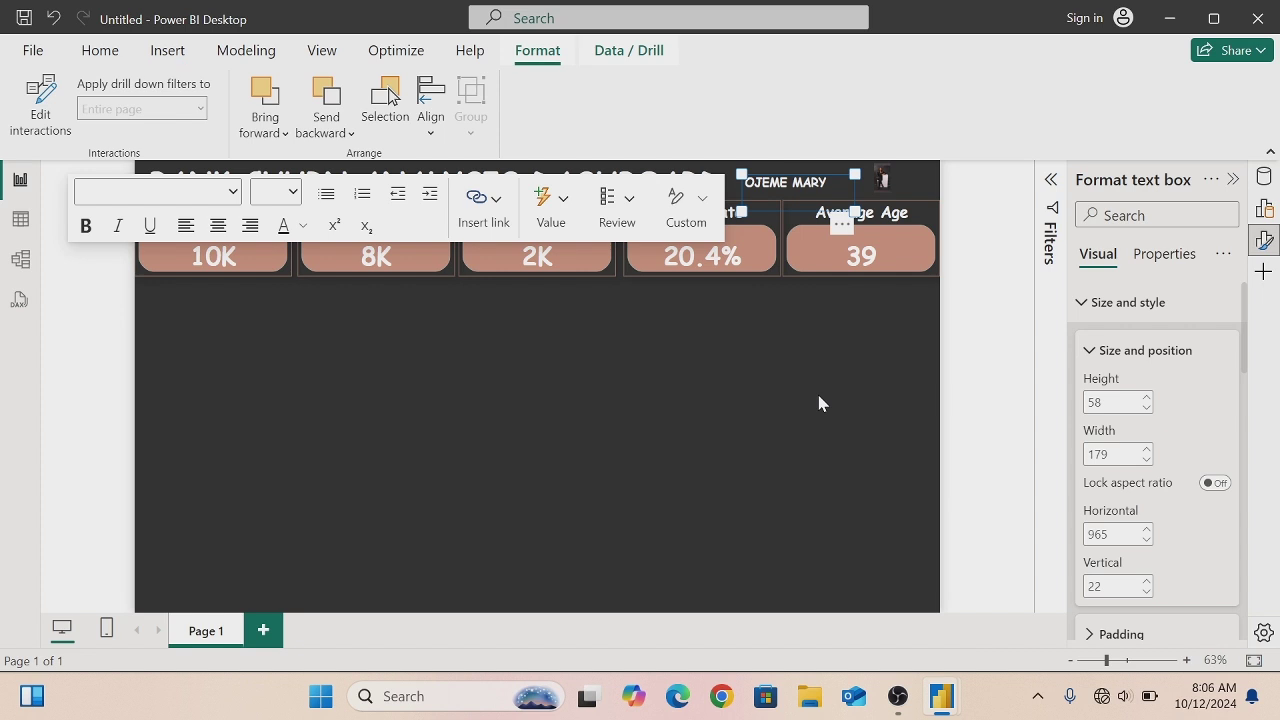
pyautogui.click(610, 278)
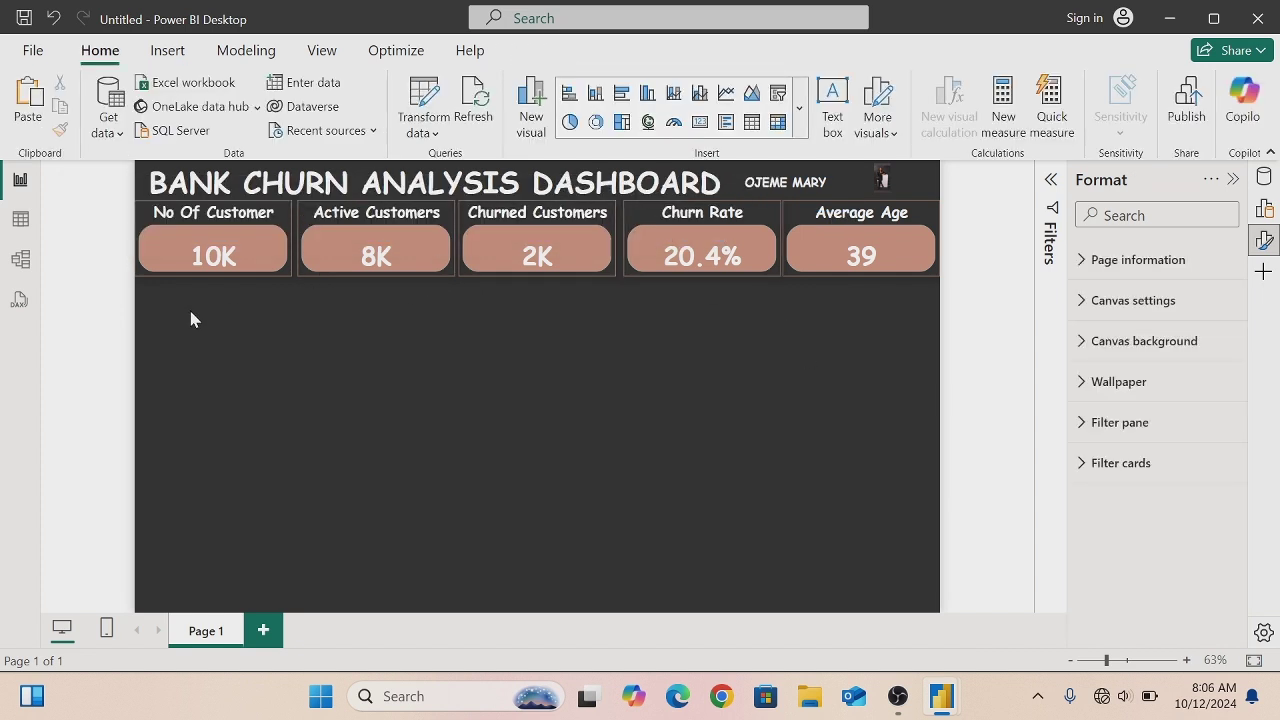
# - Select all five KPI cards together and move them down to vertical position 80
pyautogui.click(286, 231)
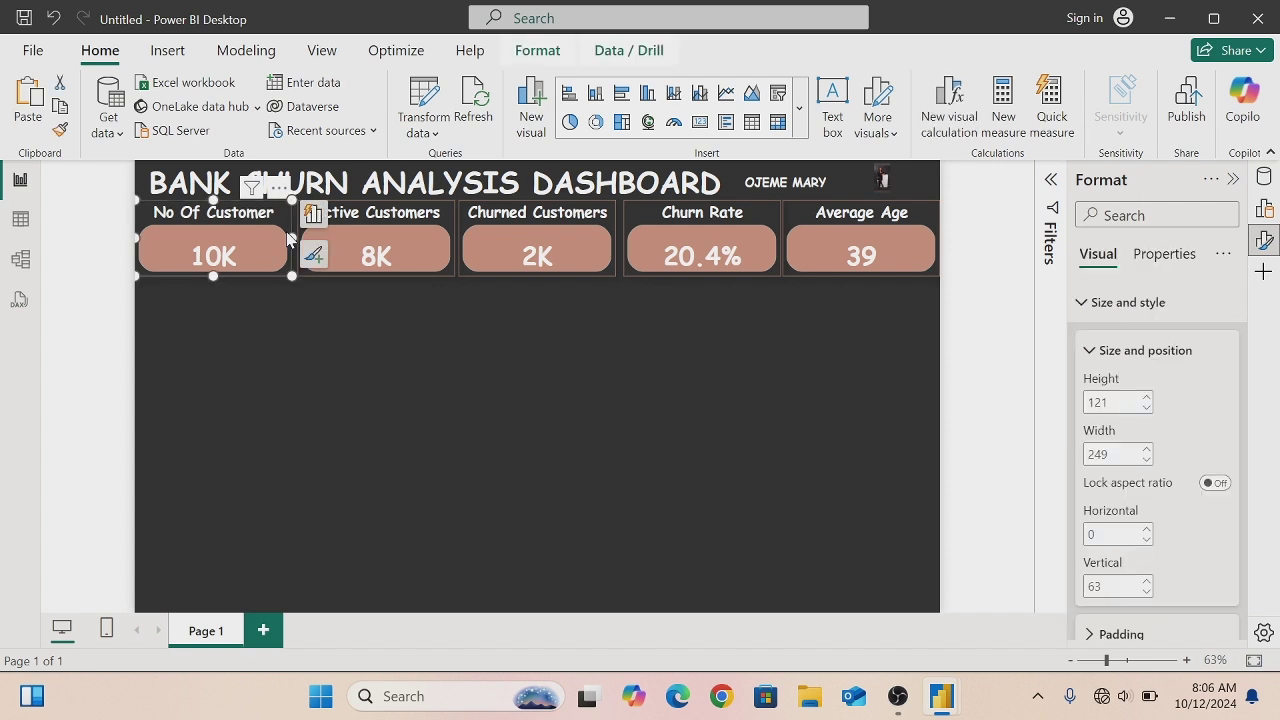
pyautogui.keyDown('ctrl'); pyautogui.click(400, 230); pyautogui.keyUp('ctrl')
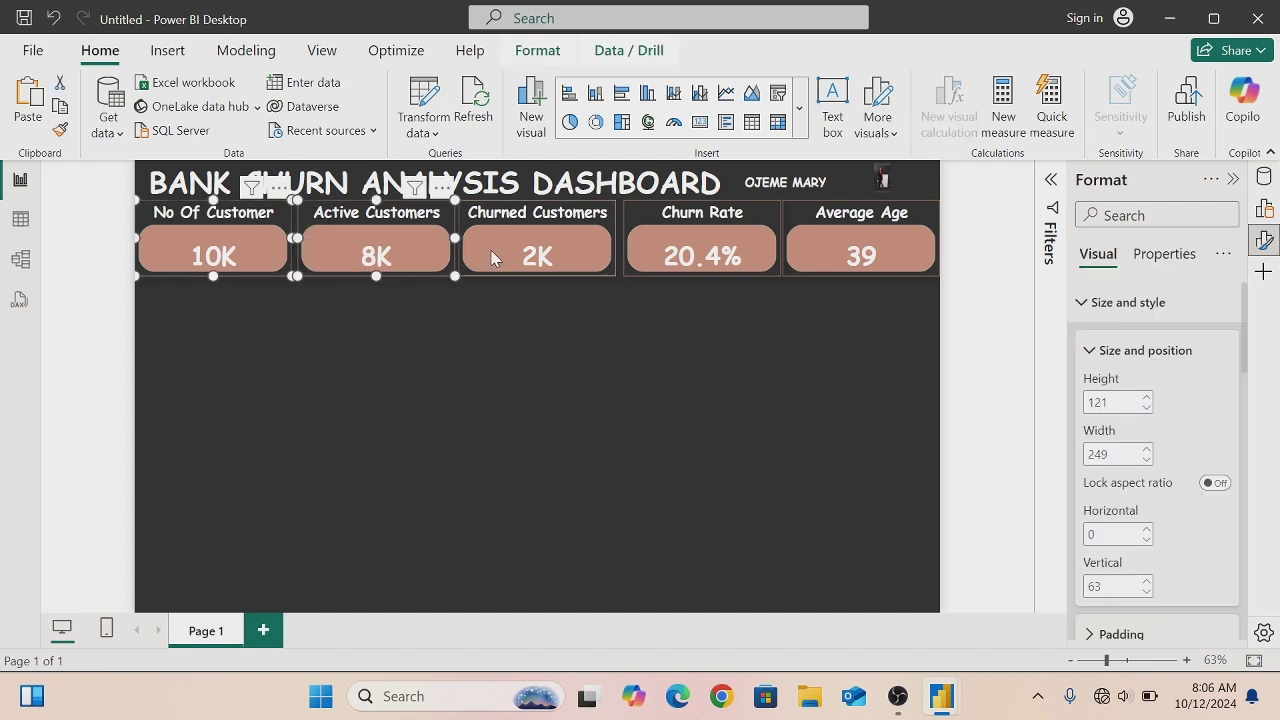
pyautogui.keyDown('ctrl'); pyautogui.click(490, 250); pyautogui.keyUp('ctrl')
pyautogui.keyDown('ctrl'); pyautogui.click(700, 248); pyautogui.keyUp('ctrl')
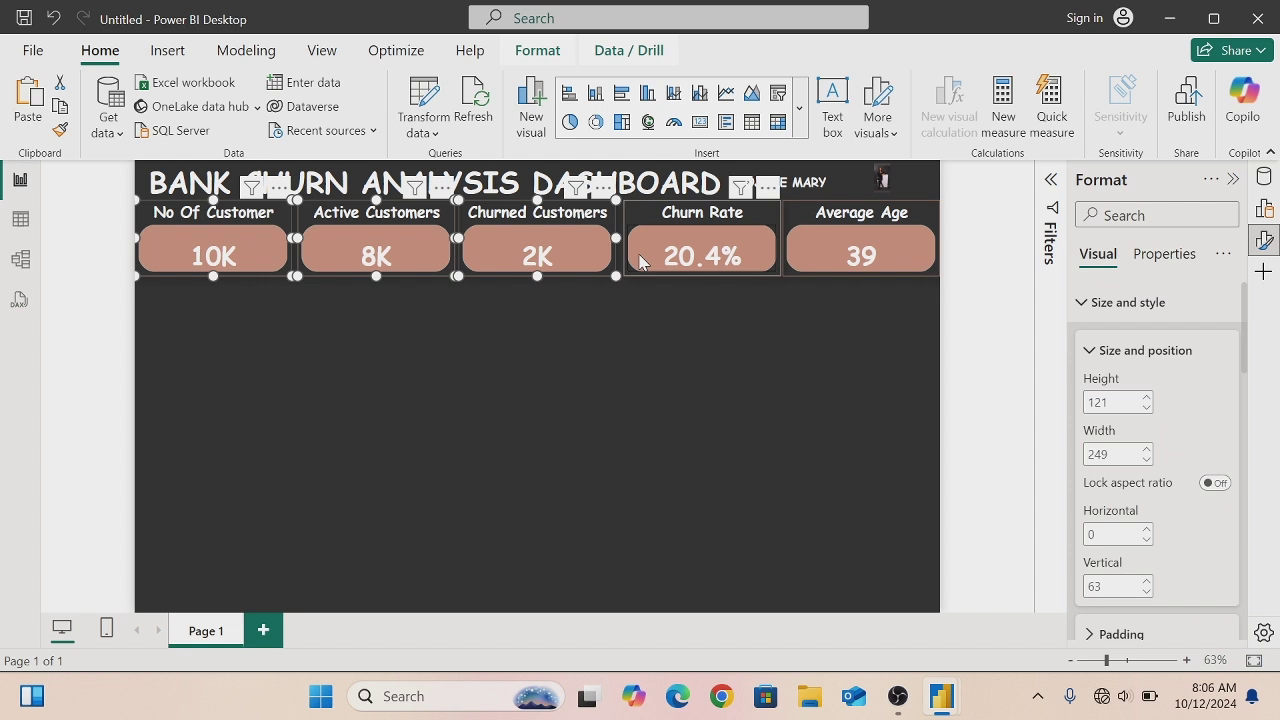
pyautogui.keyDown('ctrl'); pyautogui.click(808, 254); pyautogui.keyUp('ctrl')
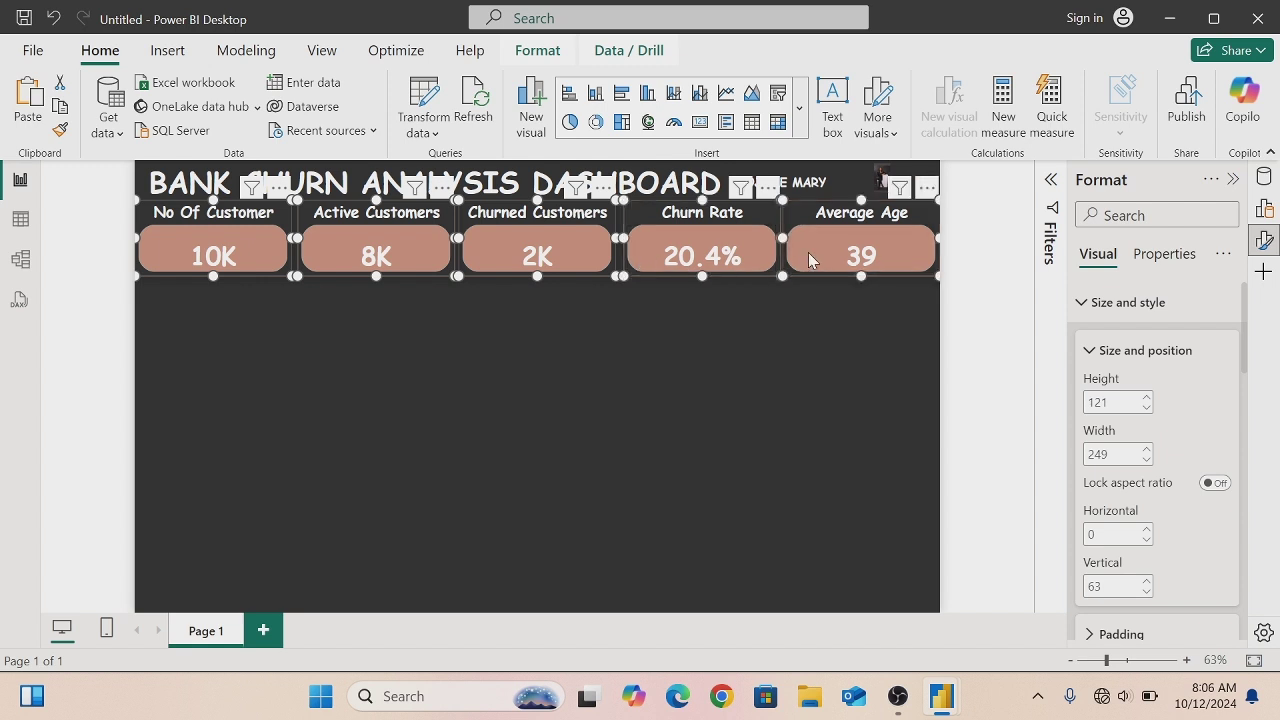
pyautogui.moveTo(808, 252); pyautogui.dragTo(812, 268)
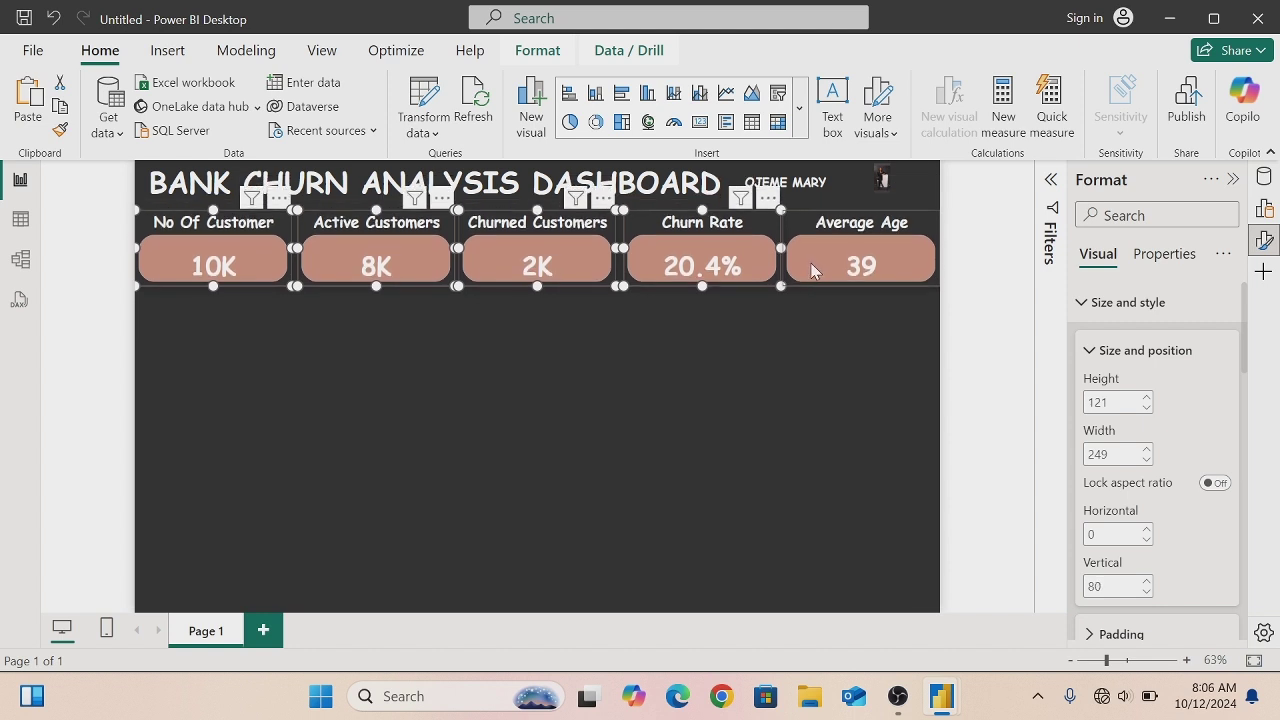
pyautogui.click(812, 270)
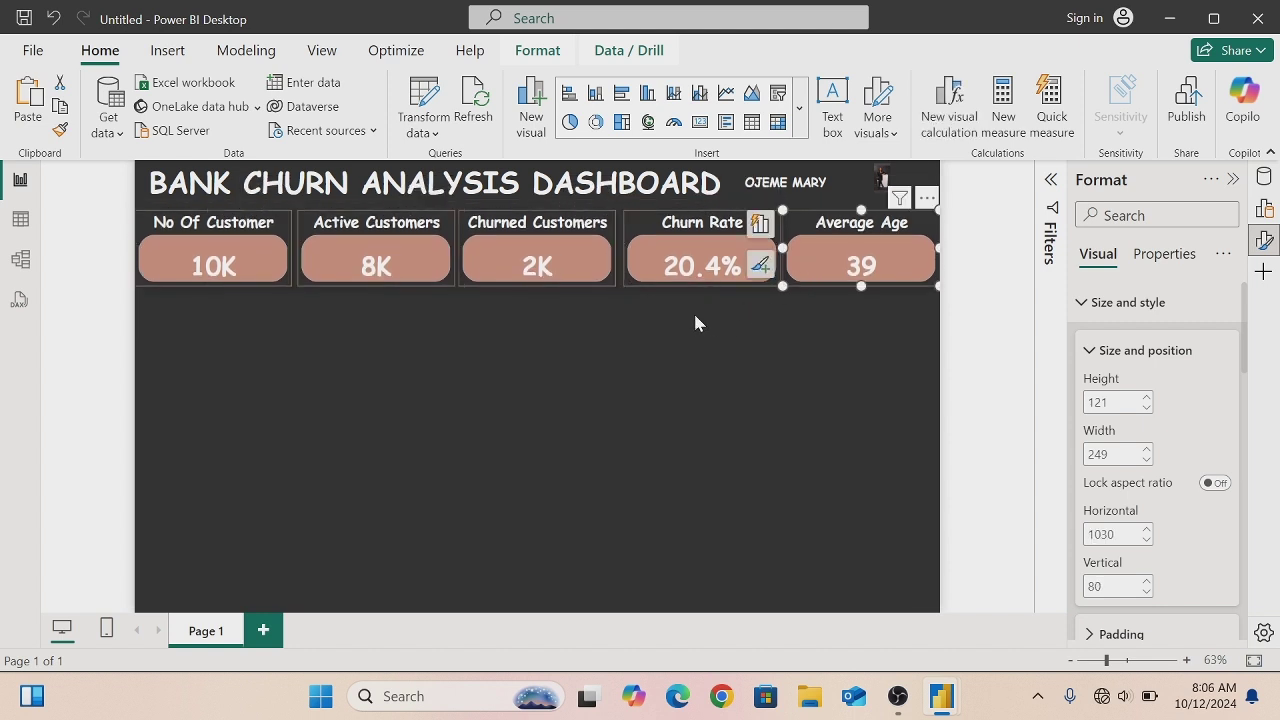
pyautogui.click(485, 310)
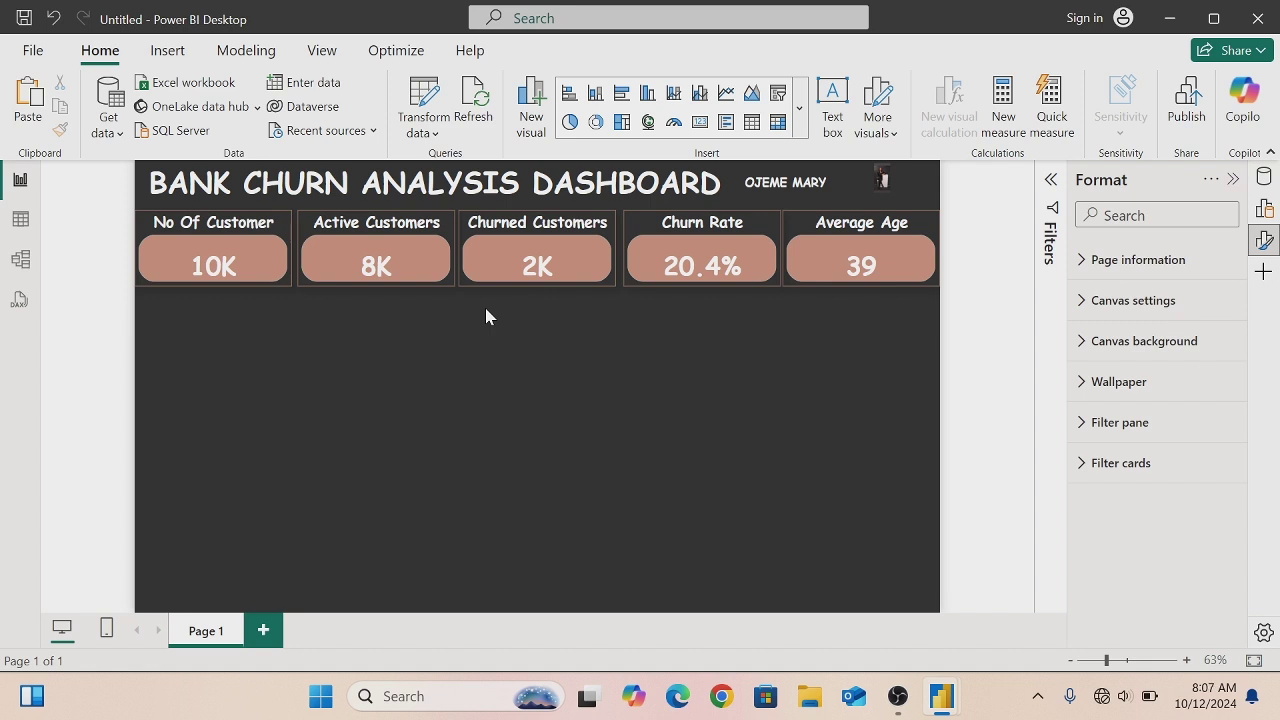
# - Insert a stacked bar chart below the KPI cards and set its height to 251 and width to 445
pyautogui.click(572, 95)
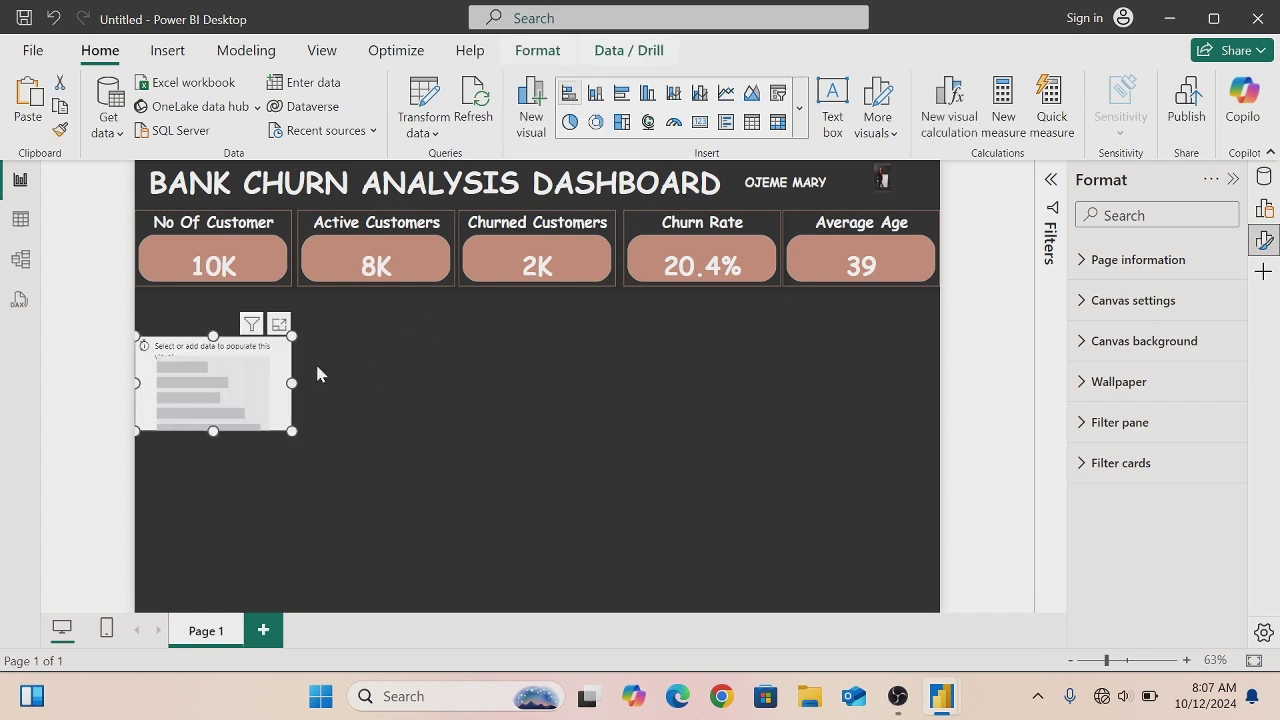
pyautogui.moveTo(263, 378); pyautogui.dragTo(365, 380)
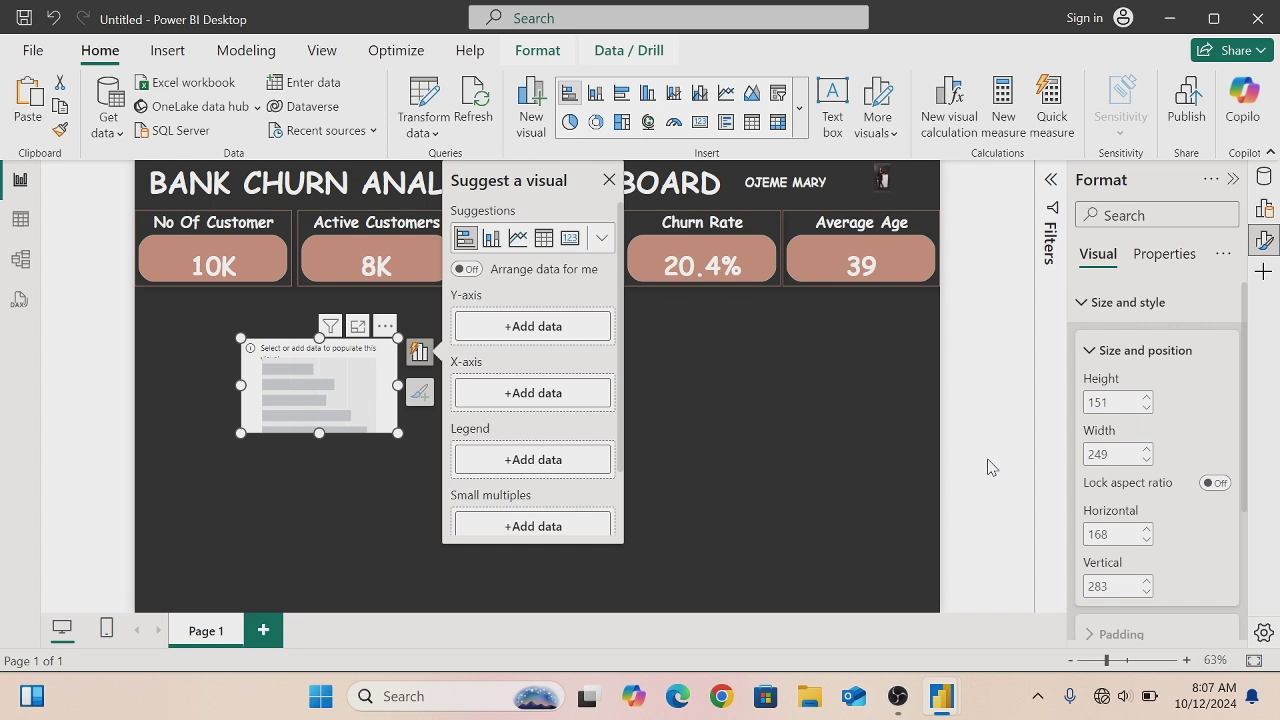
pyautogui.doubleClick(1100, 402)
pyautogui.write('251')
pyautogui.press('Tab')
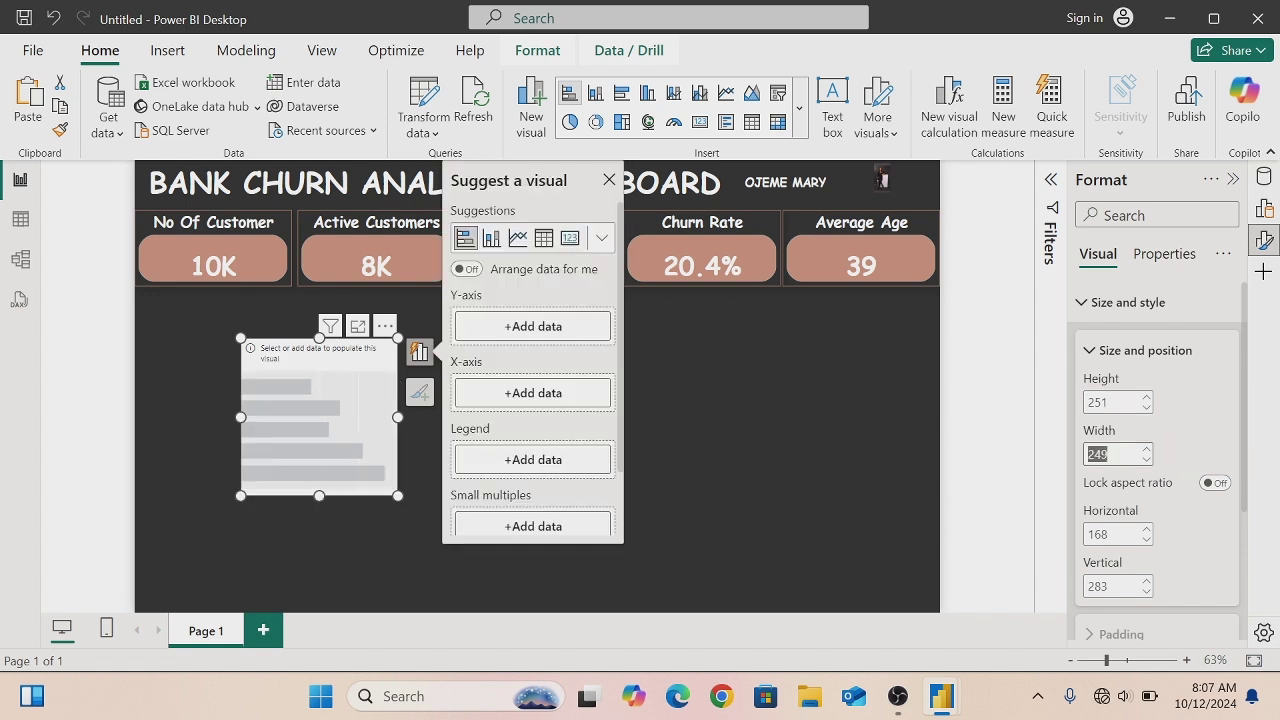
pyautogui.press('BackSpace')
pyautogui.write('445')
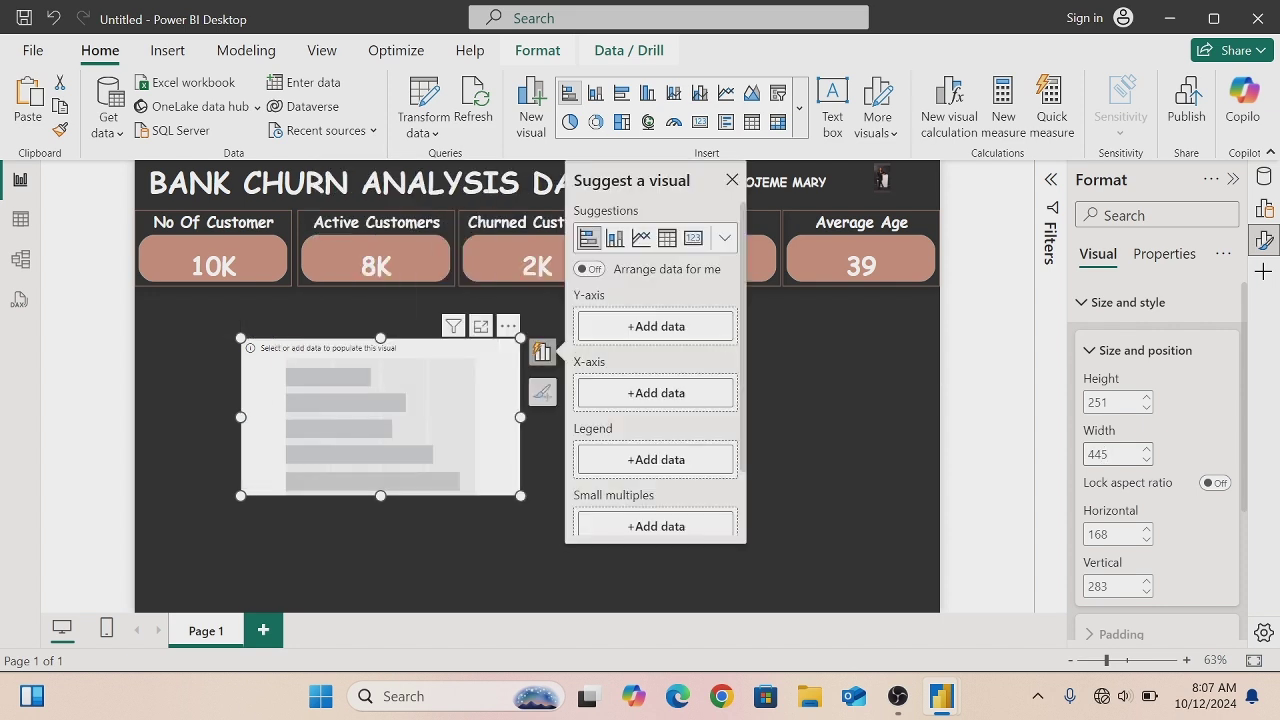
# - Position the empty bar chart directly under the No Of Customer card at horizontal 4 and vertical 208
pyautogui.moveTo(451, 420); pyautogui.dragTo(346, 374)
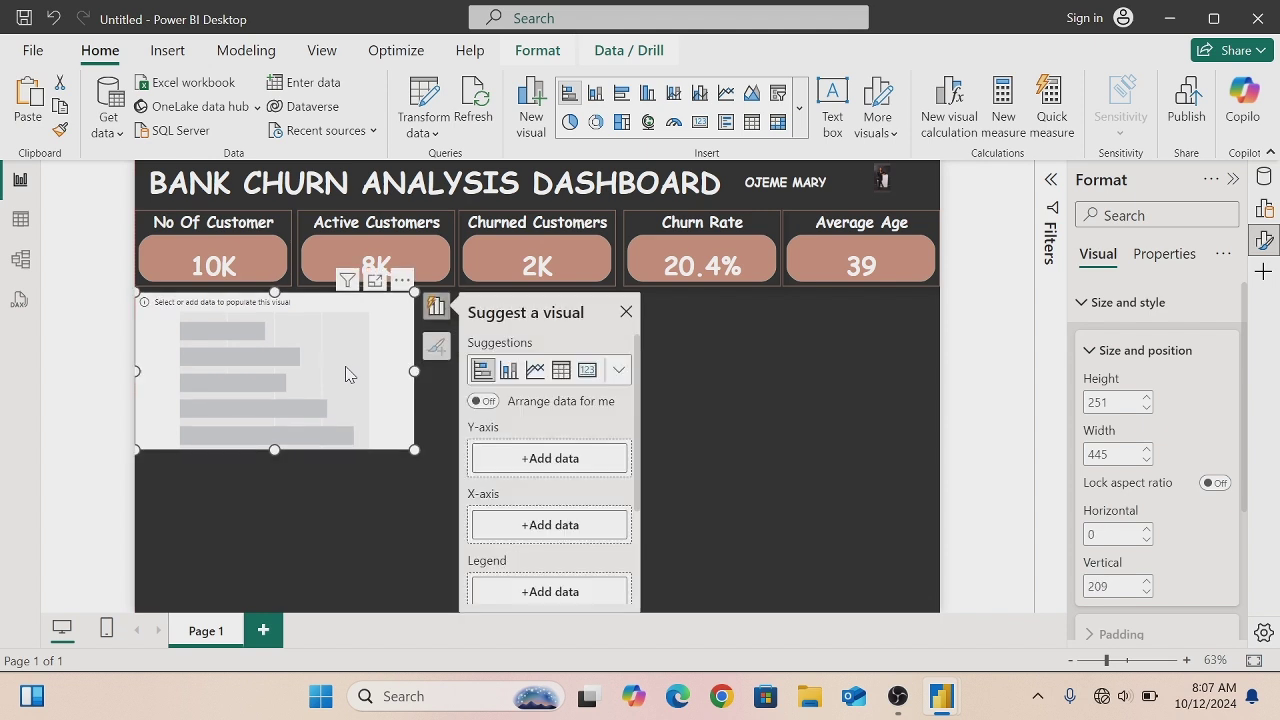
pyautogui.press('Up')
pyautogui.press('Right')
pyautogui.press('Right')
pyautogui.press('Right')
pyautogui.press('Right')
pyautogui.press('Right')
pyautogui.press('Right')
pyautogui.press('Right')
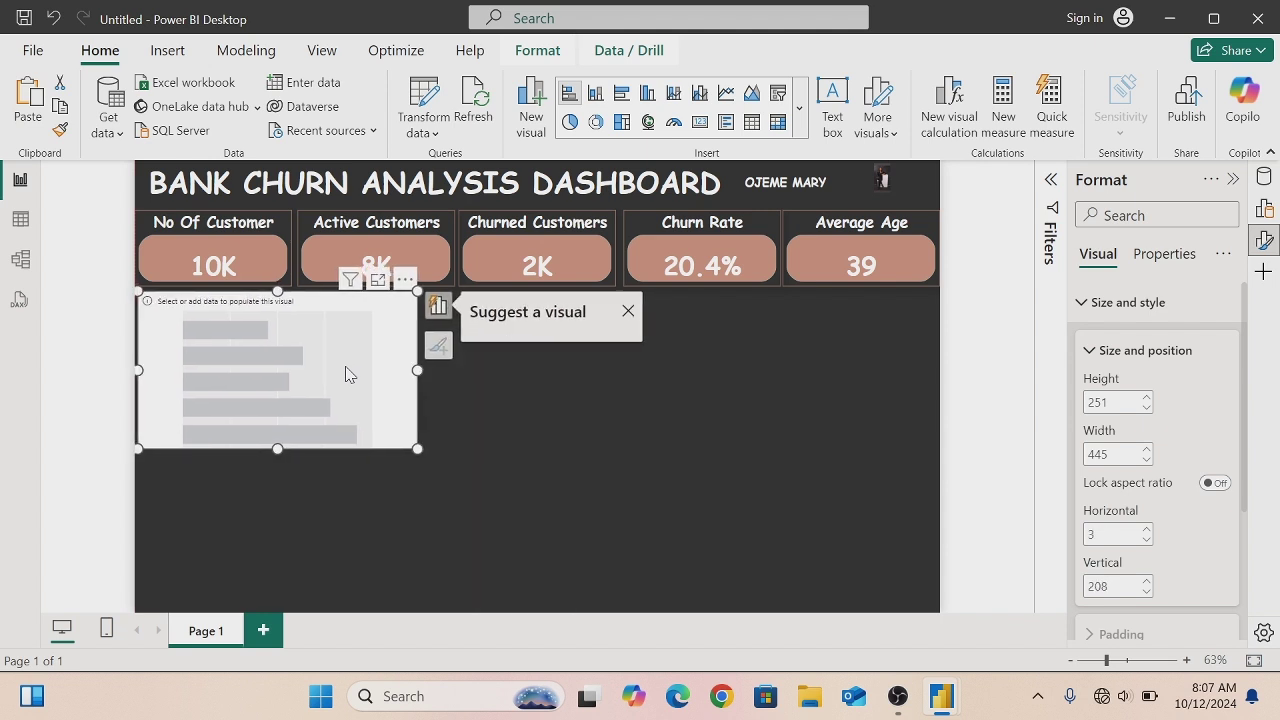
pyautogui.press('Left')
pyautogui.press('Left')
pyautogui.press('Left')
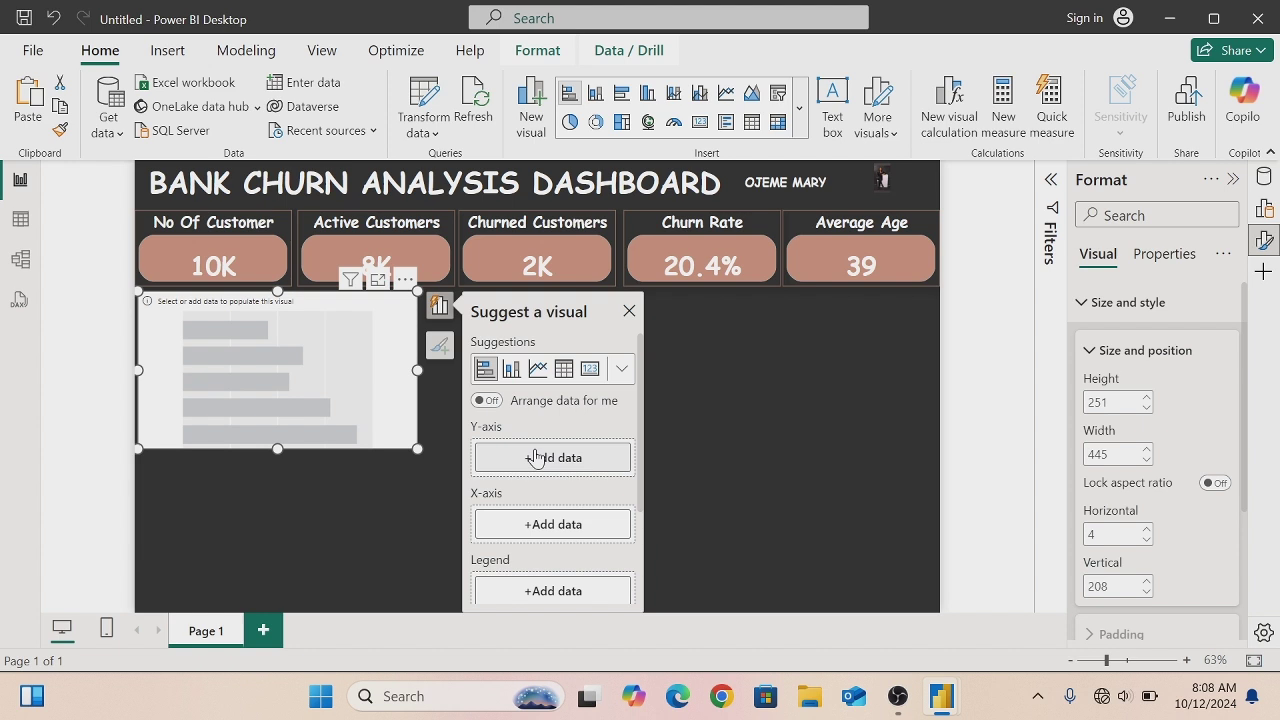
# - Add the Age Bracket field from the churn table to the bar chart's Y-axis
pyautogui.click(536, 457)
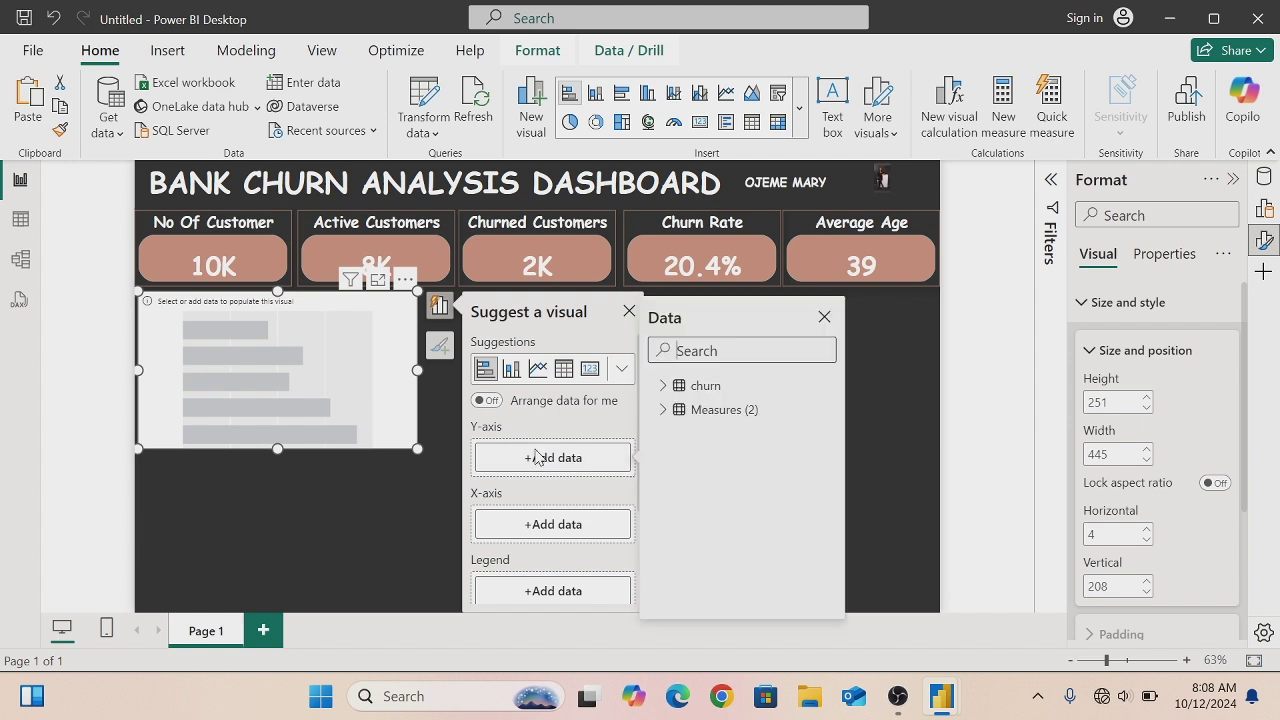
pyautogui.click(663, 386)
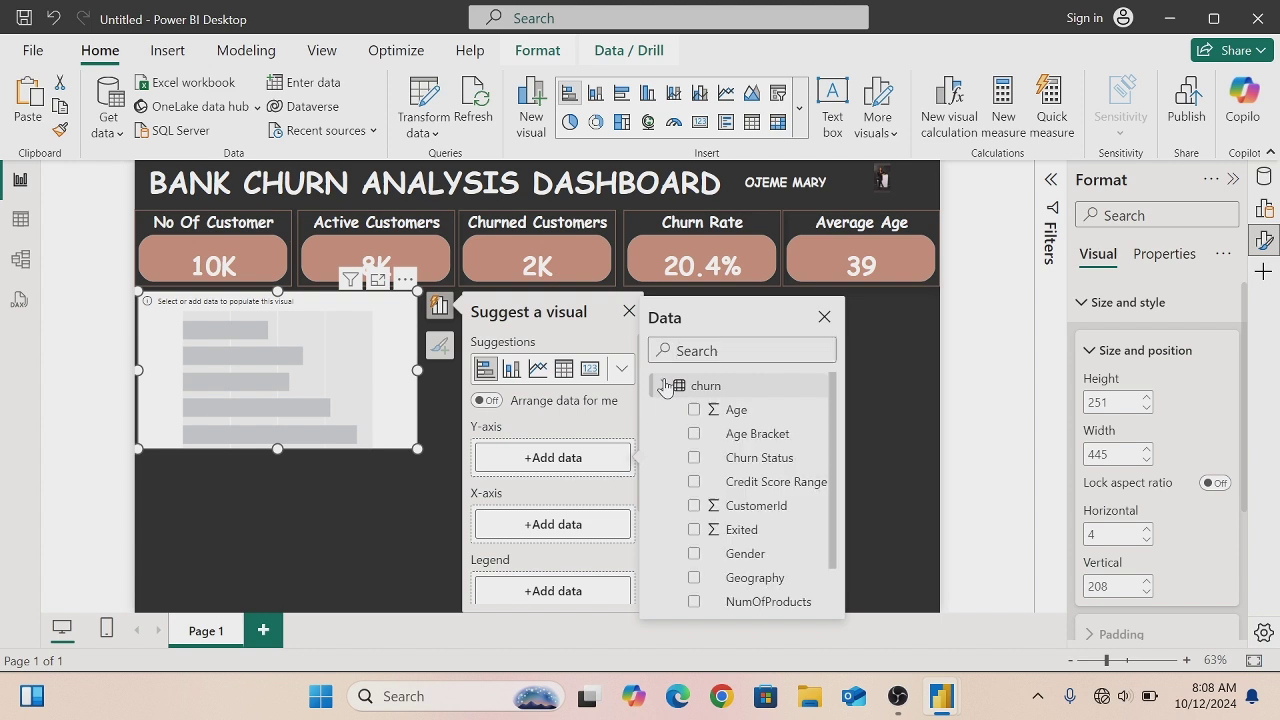
pyautogui.click(730, 436)
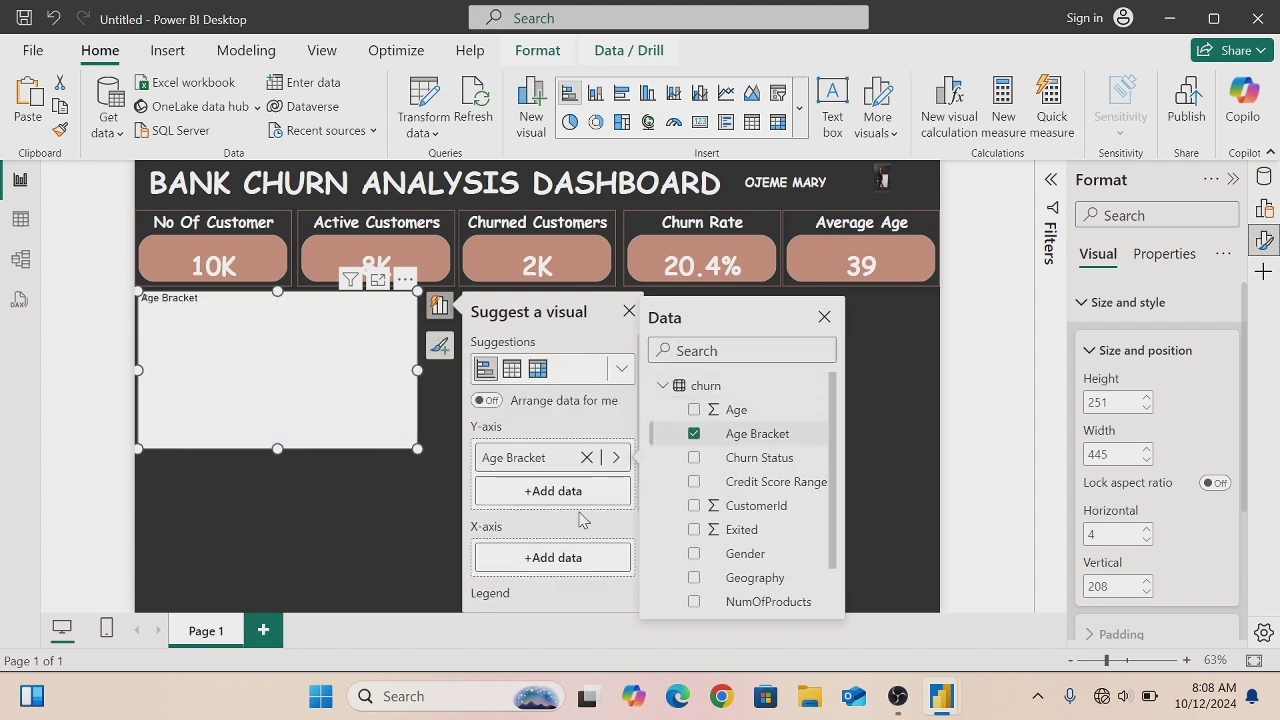
# - Add the No of customers measure from the Measures (2) table to the bar chart's X-axis
pyautogui.click(540, 566)
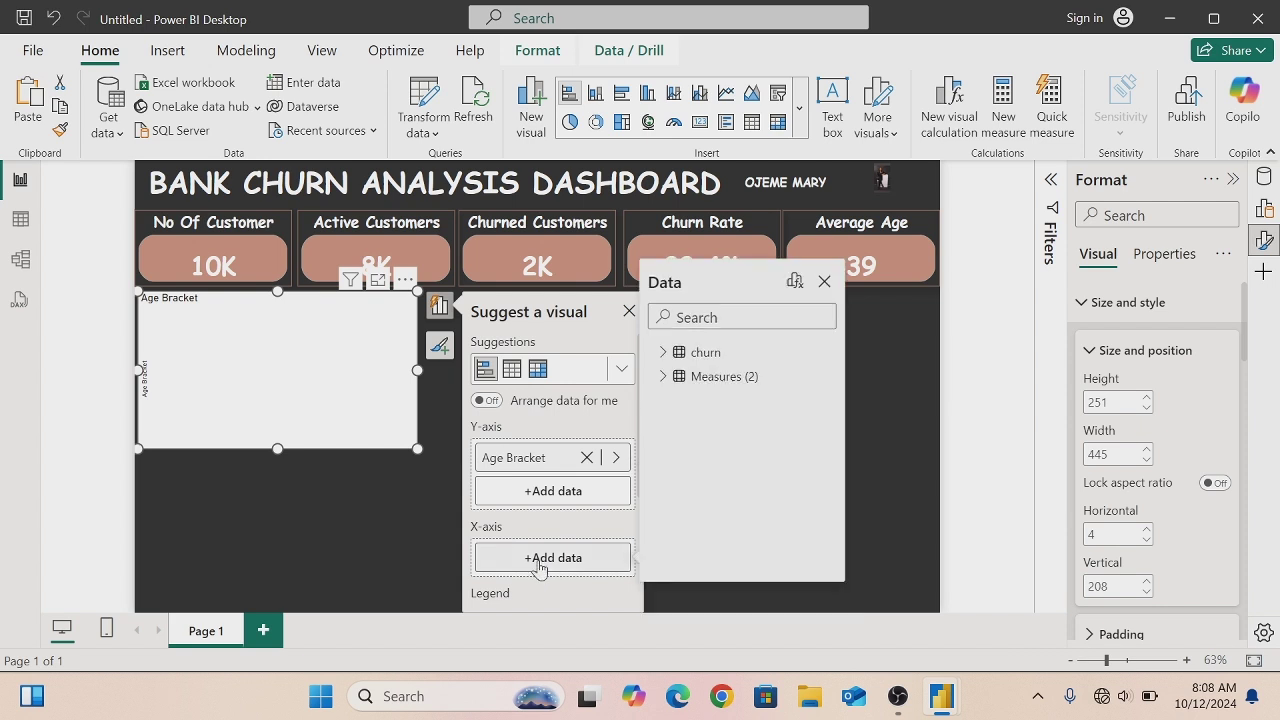
pyautogui.click(661, 353)
pyautogui.scroll(-2, 836, 378)
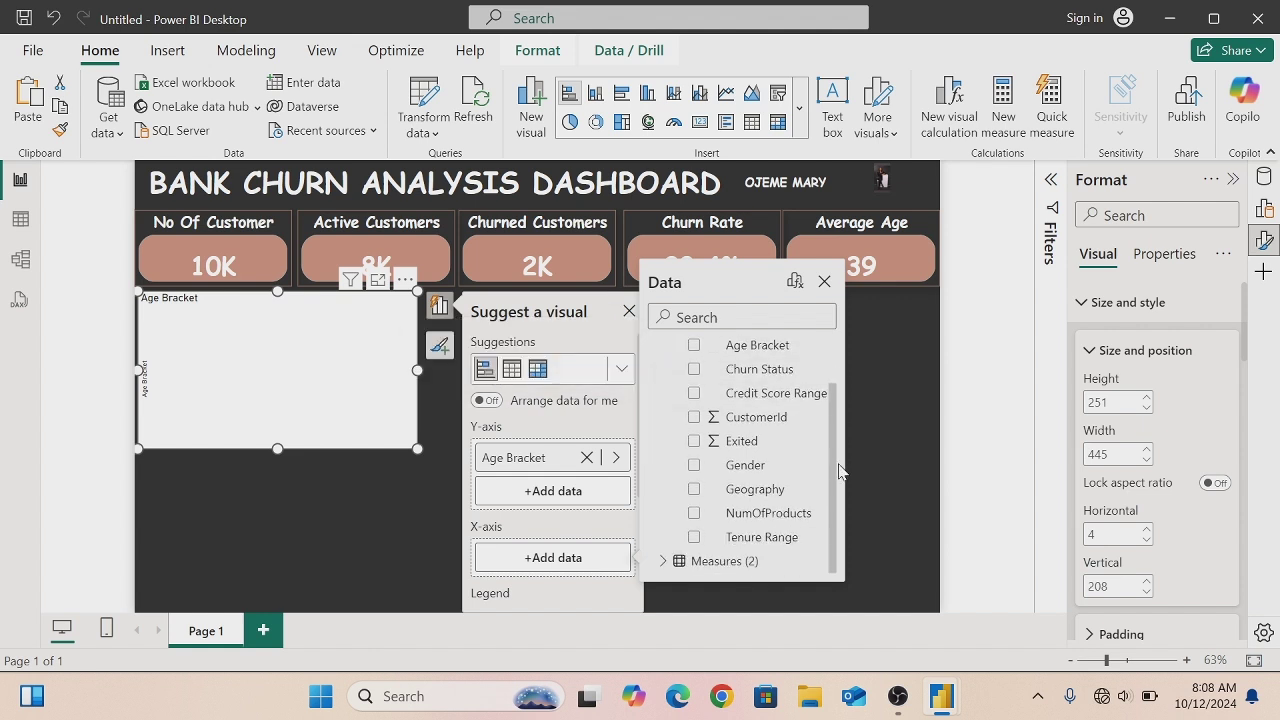
pyautogui.click(661, 562)
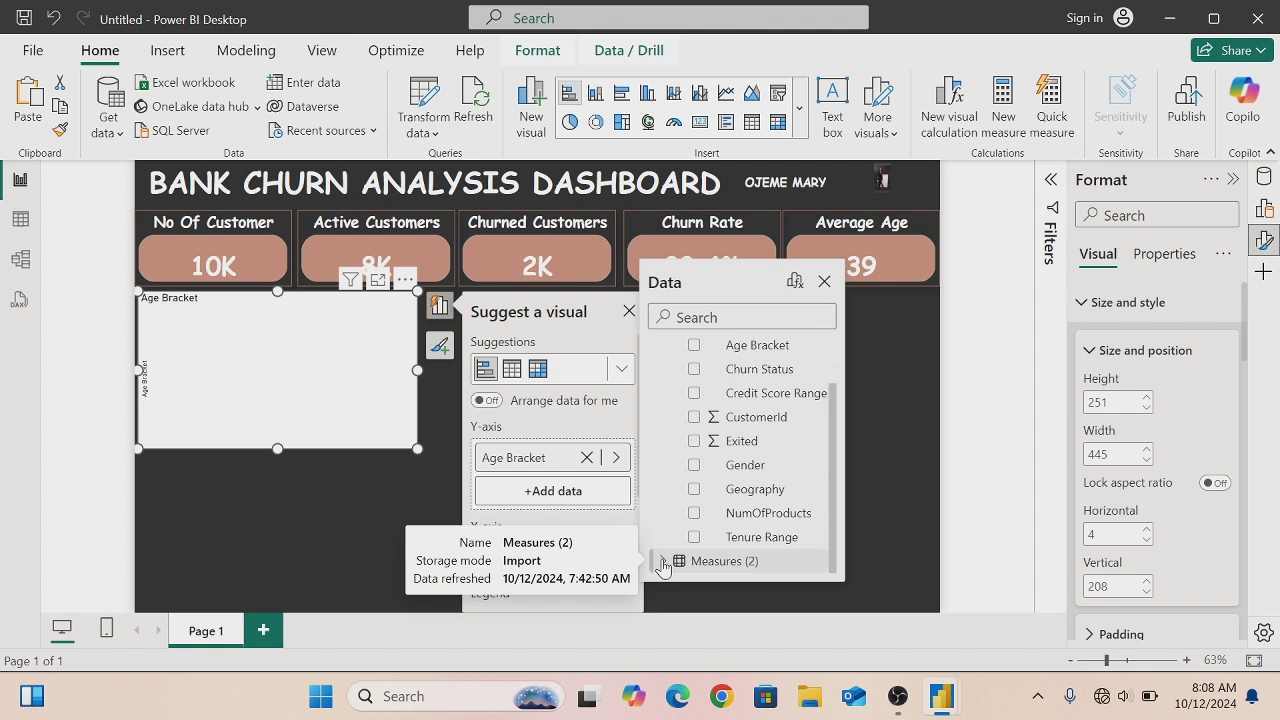
pyautogui.moveTo(837, 487); pyautogui.dragTo(837, 537)
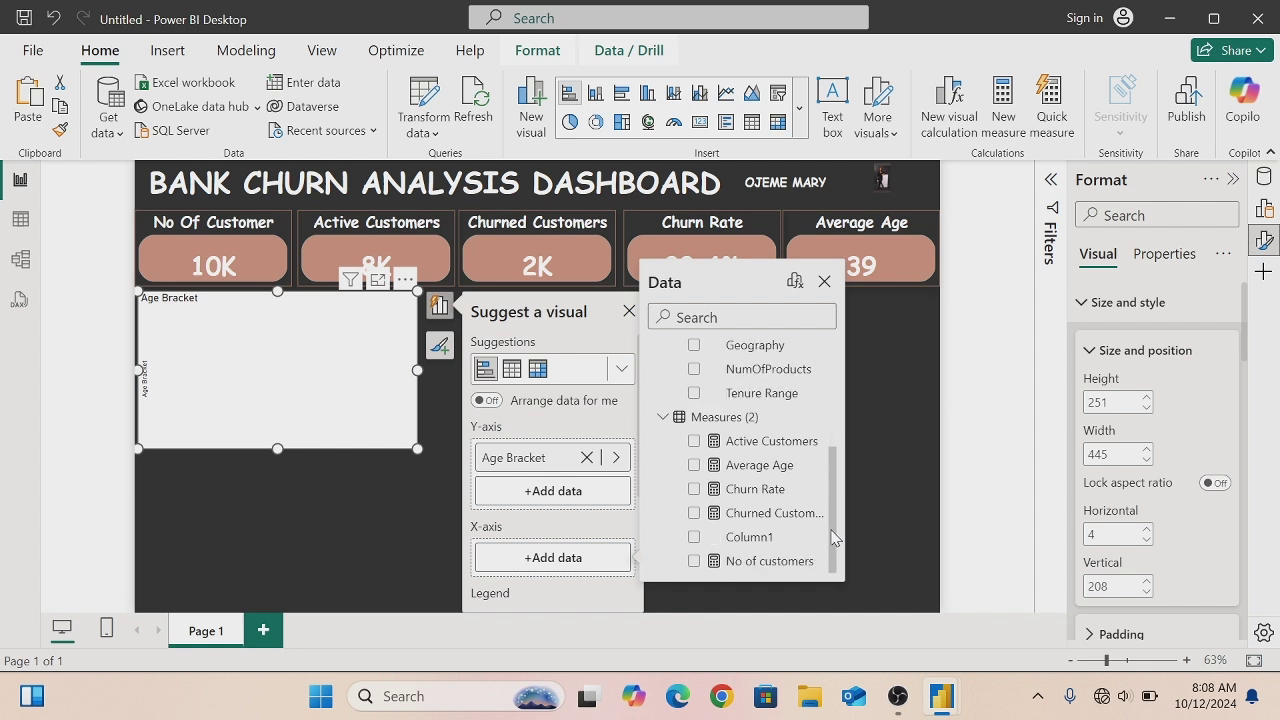
pyautogui.click(695, 566)
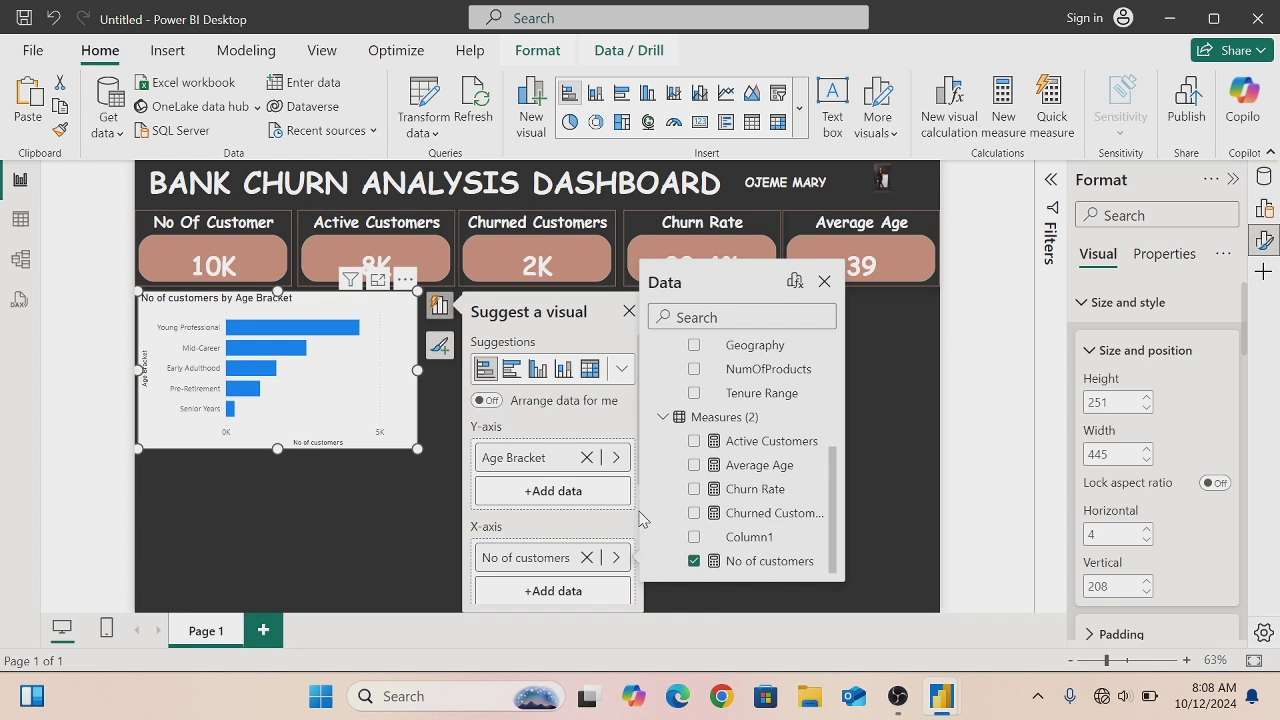
pyautogui.click(824, 281)
# - Add the Churn Status field from the churn table as the bar chart's legend and finish building the visual
pyautogui.moveTo(641, 396); pyautogui.dragTo(640, 500)
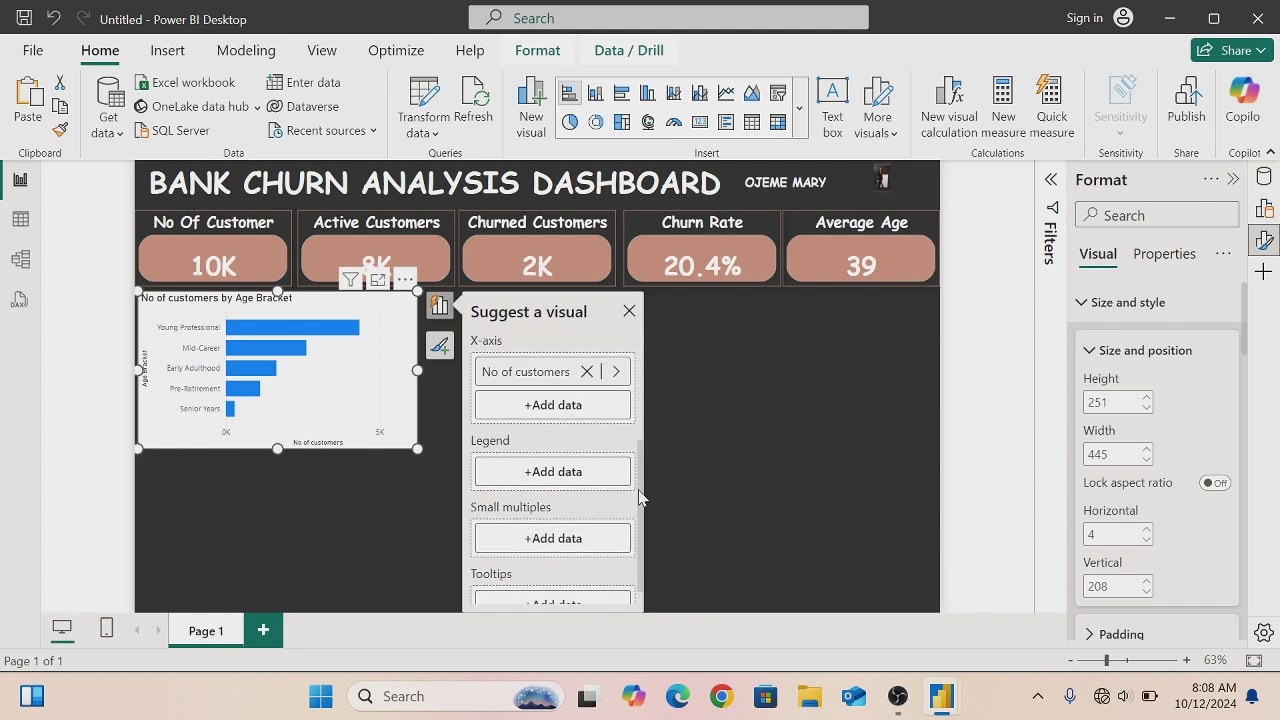
pyautogui.click(578, 472)
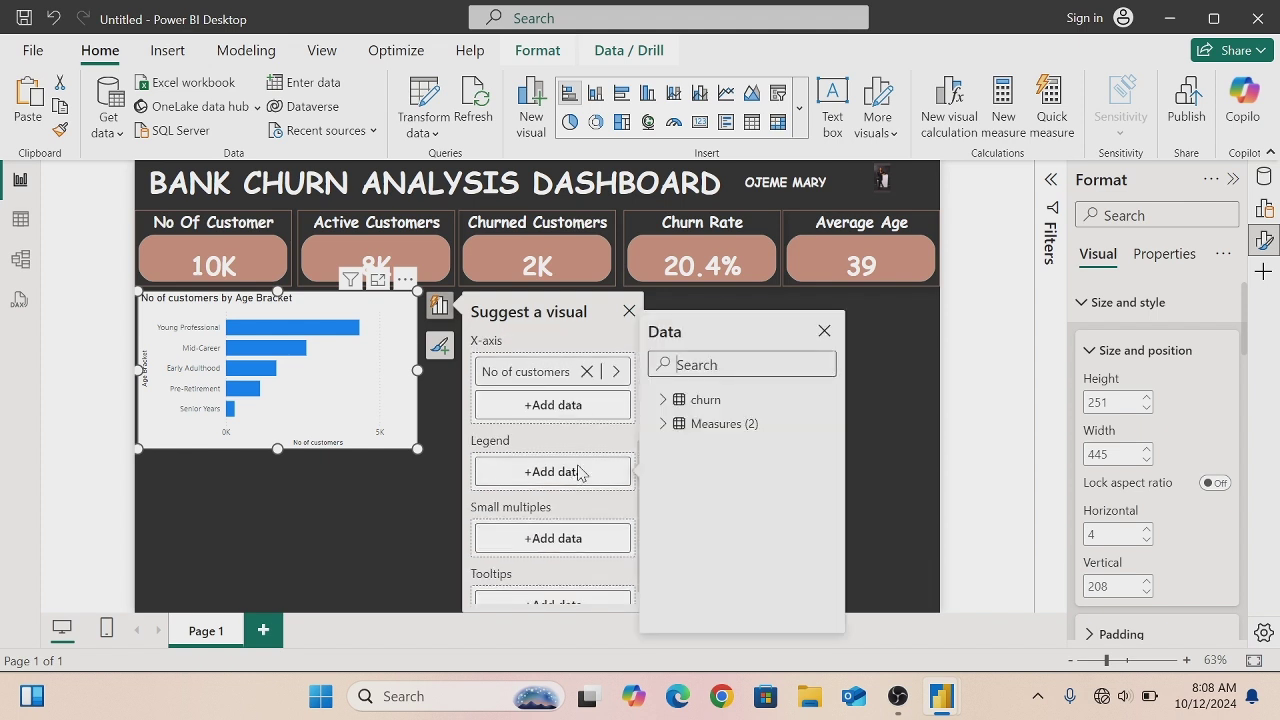
pyautogui.click(664, 400)
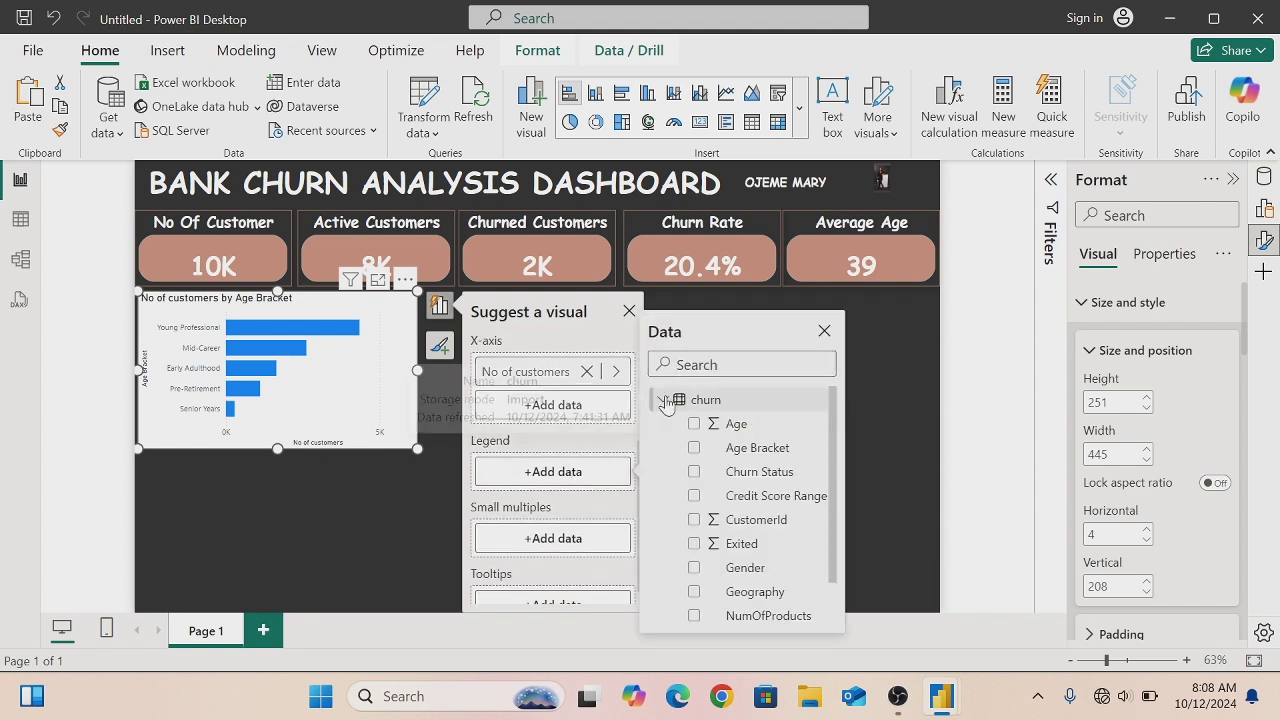
pyautogui.click(693, 473)
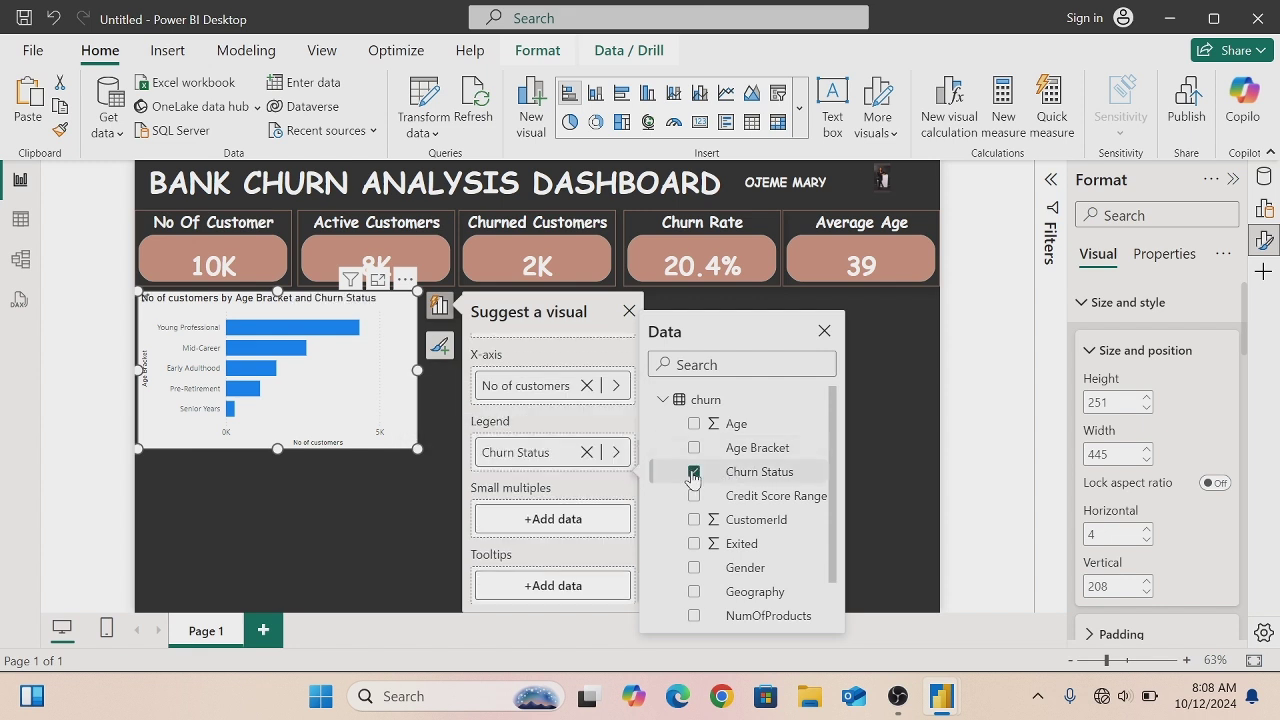
pyautogui.click(824, 331)
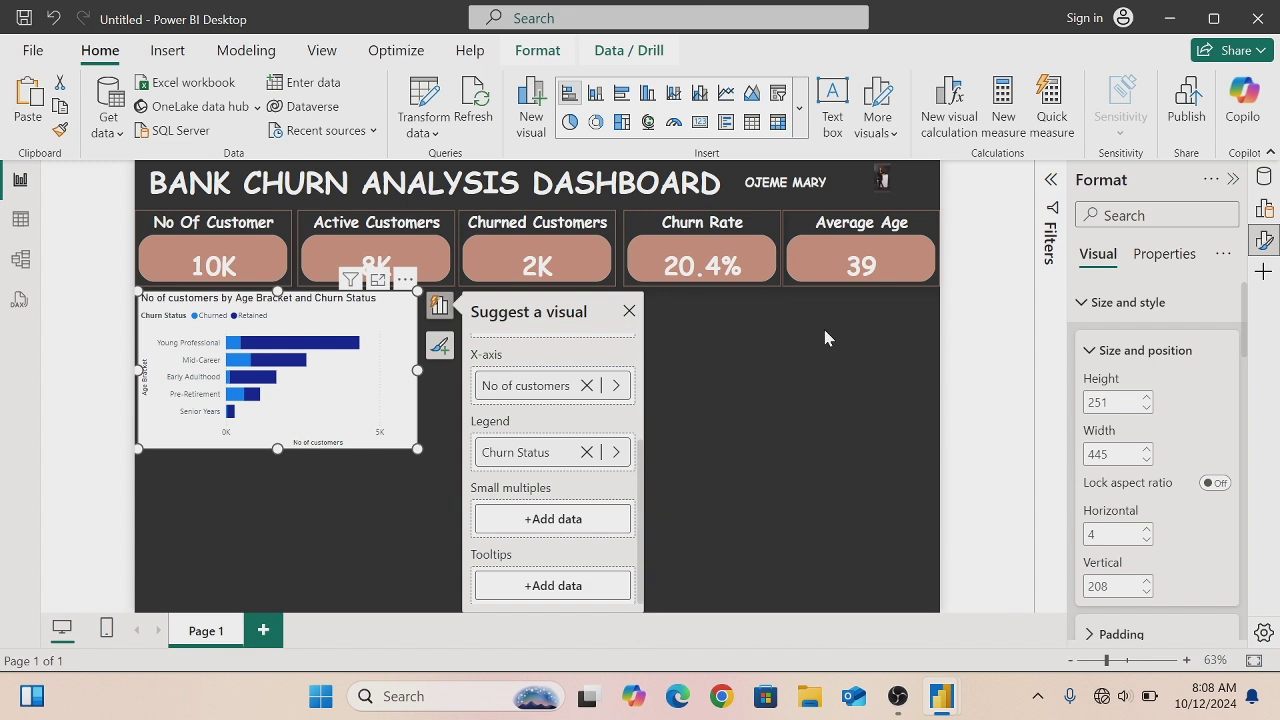
pyautogui.click(628, 313)
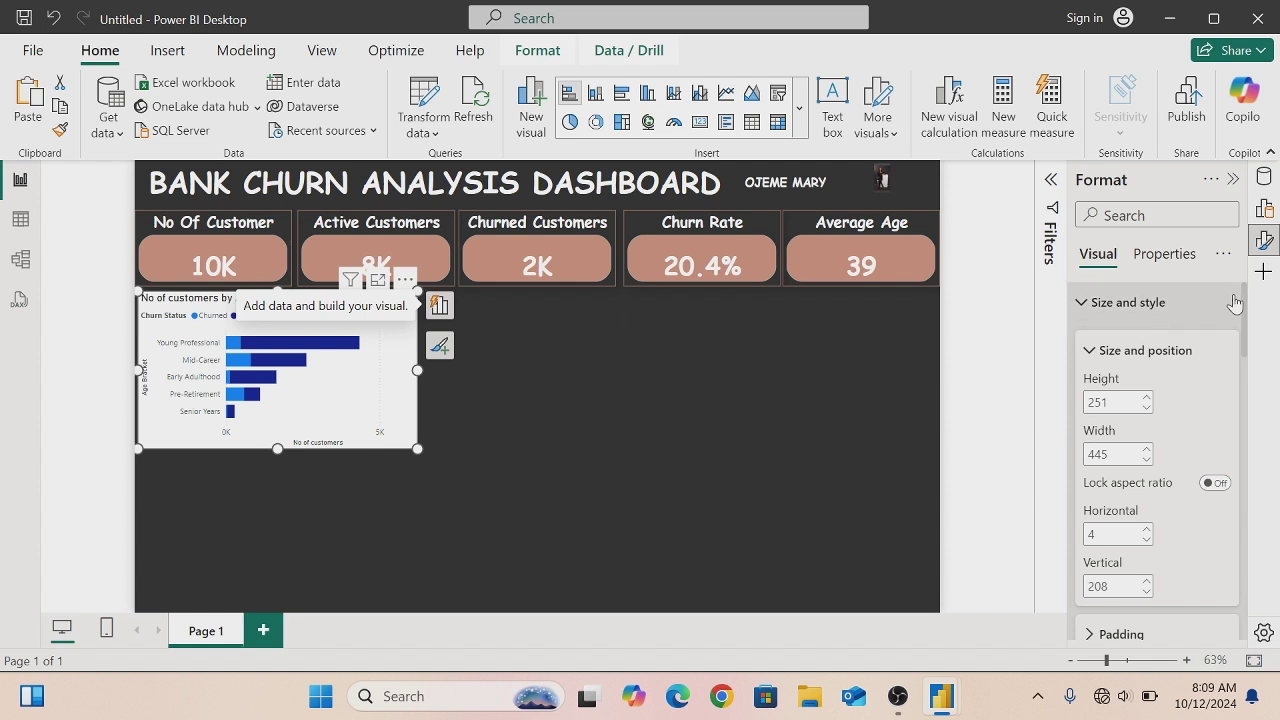
# - Turn off both the values and the title of the bar chart's X-axis
pyautogui.moveTo(1247, 318); pyautogui.dragTo(1228, 551)
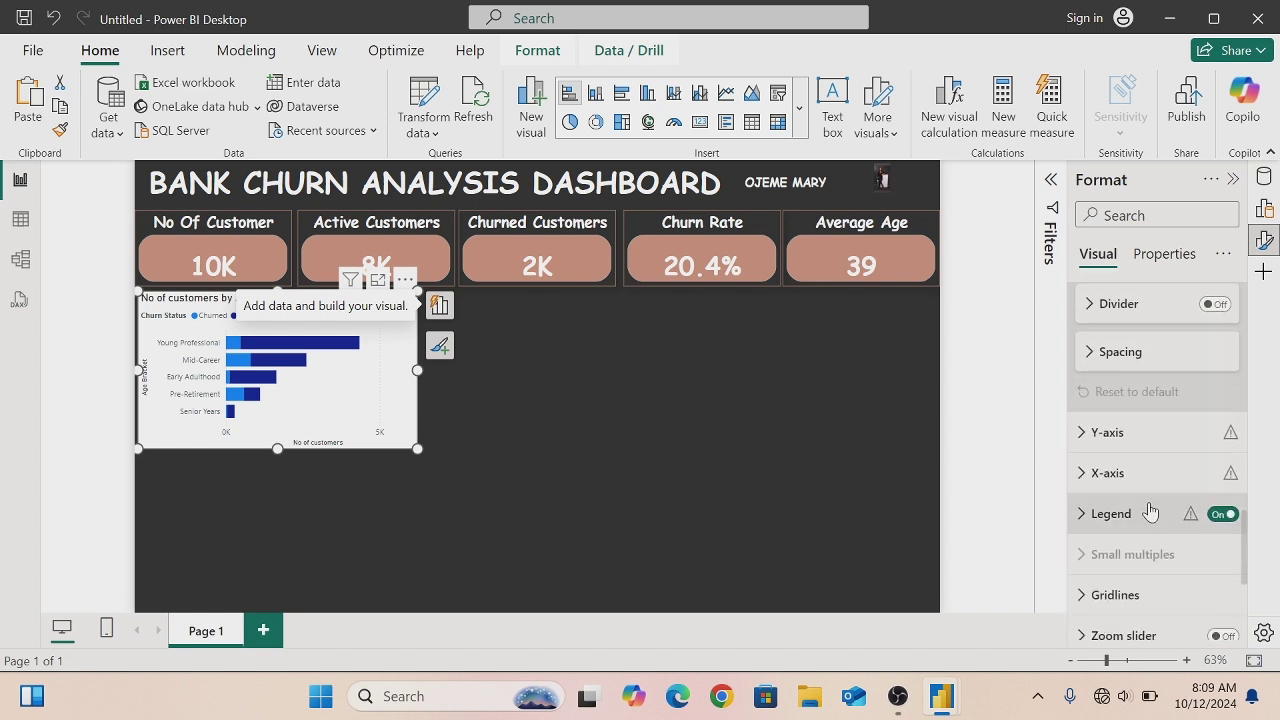
pyautogui.click(1080, 476)
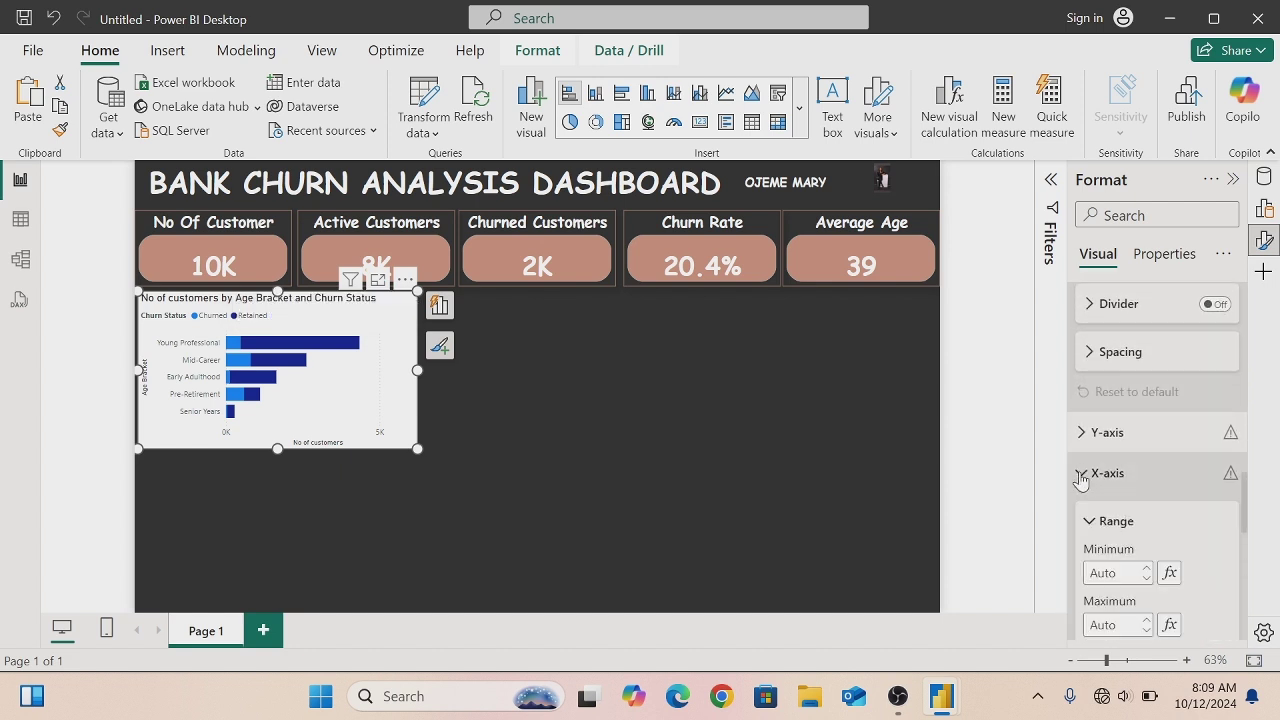
pyautogui.moveTo(1243, 514); pyautogui.dragTo(1237, 589)
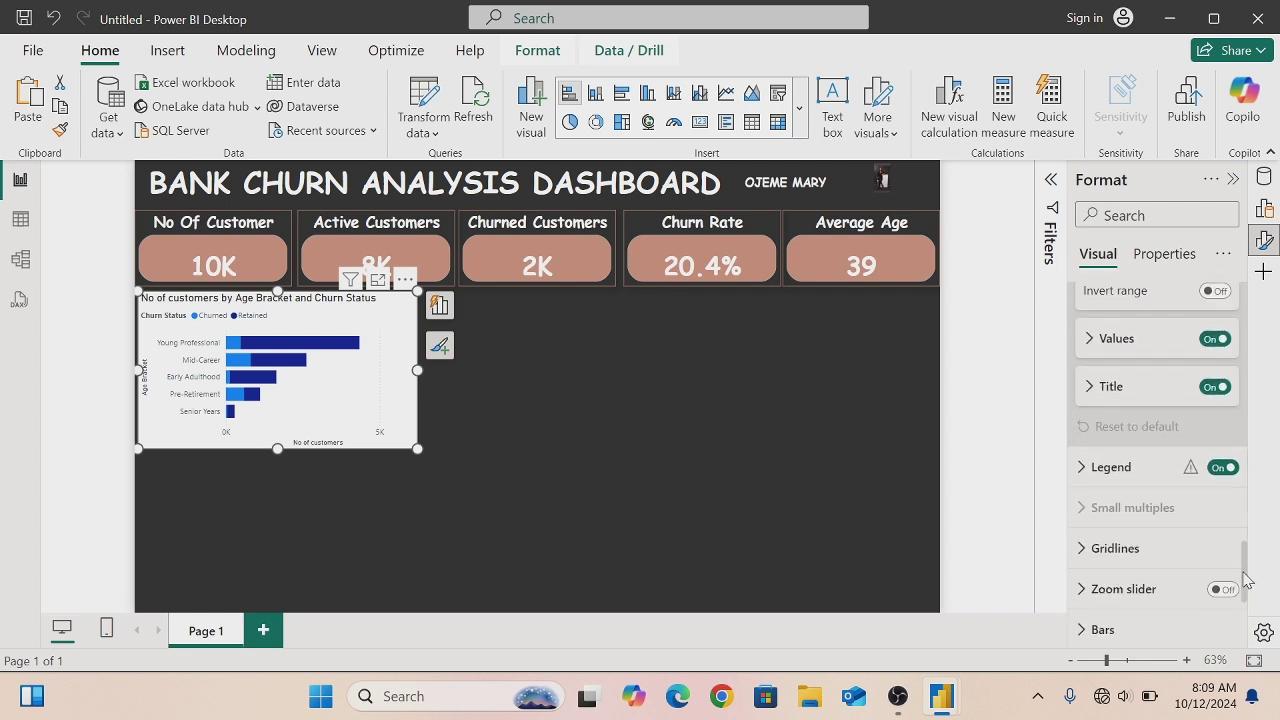
pyautogui.click(1217, 341)
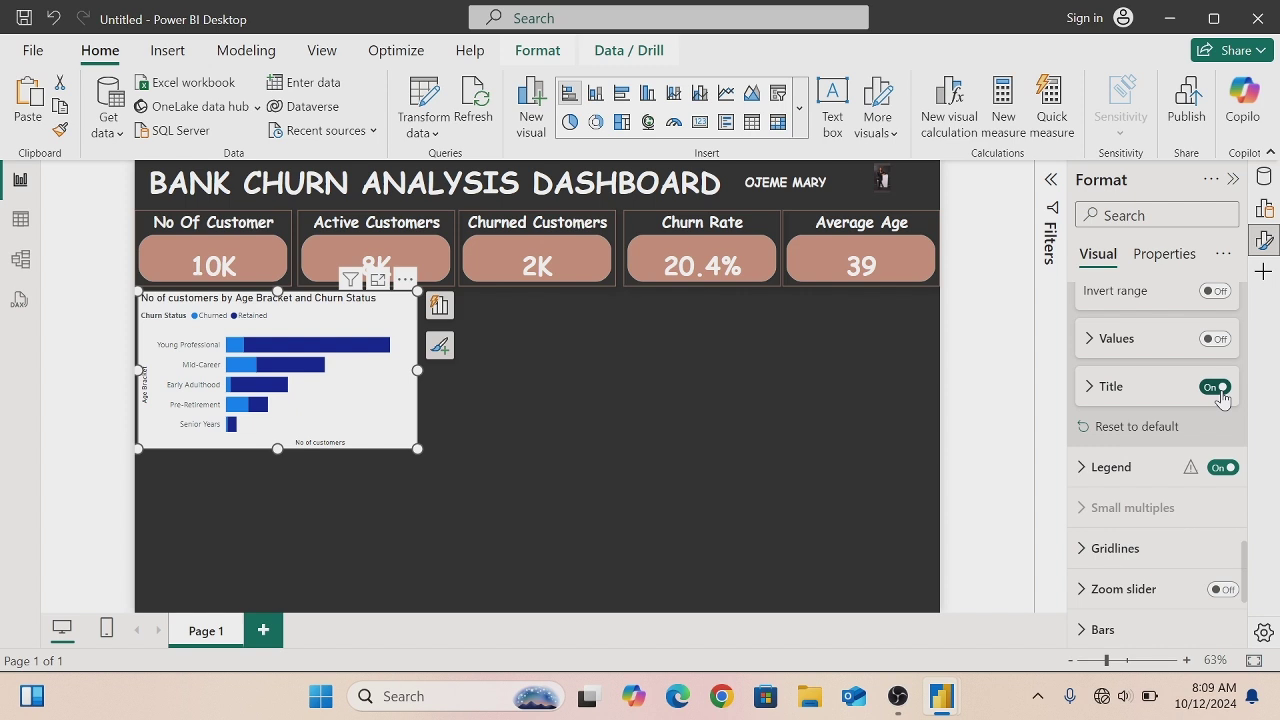
pyautogui.click(1222, 398)
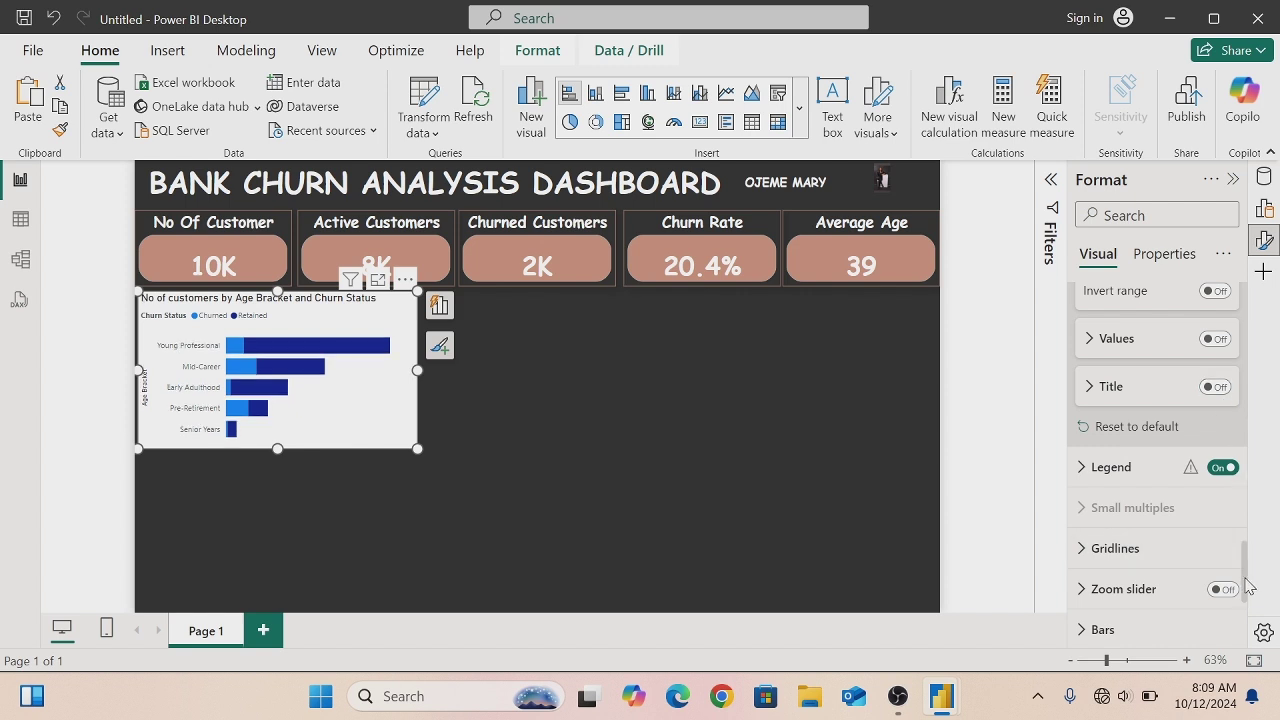
# - Turn off the title of the bar chart's Y-axis, keeping its values shown
pyautogui.moveTo(1247, 586); pyautogui.dragTo(1247, 510)
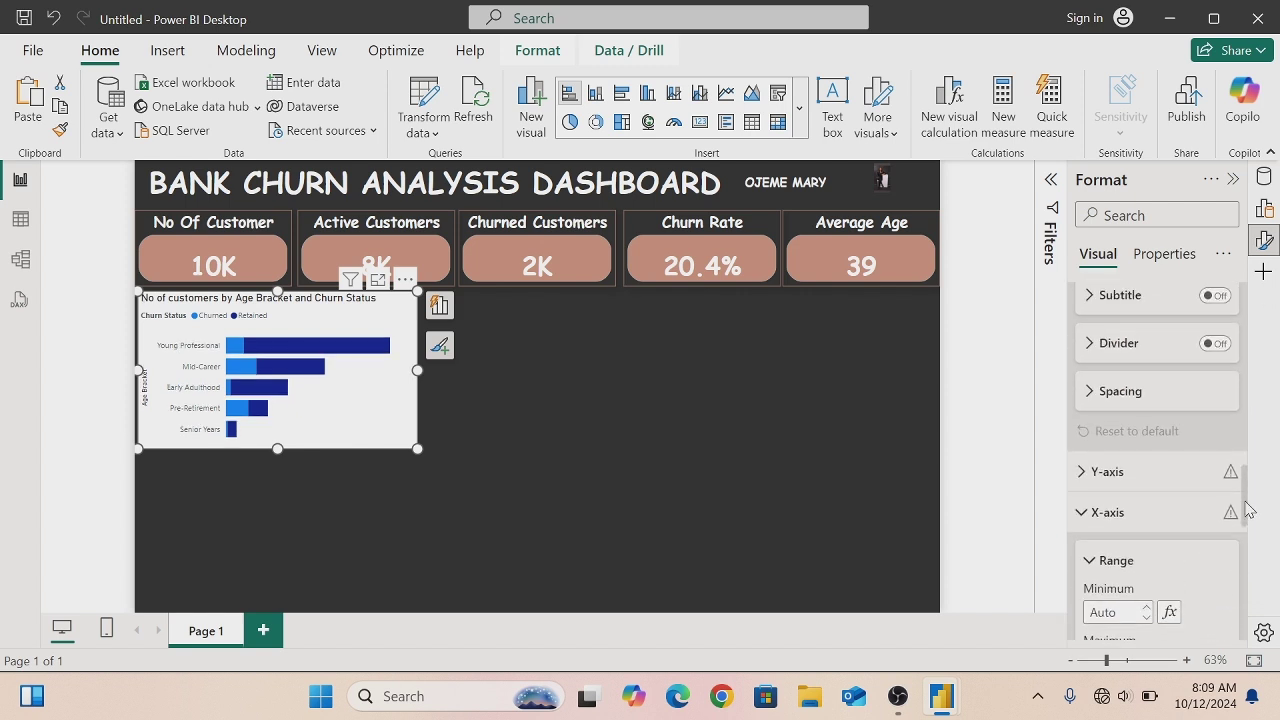
pyautogui.click(1079, 487)
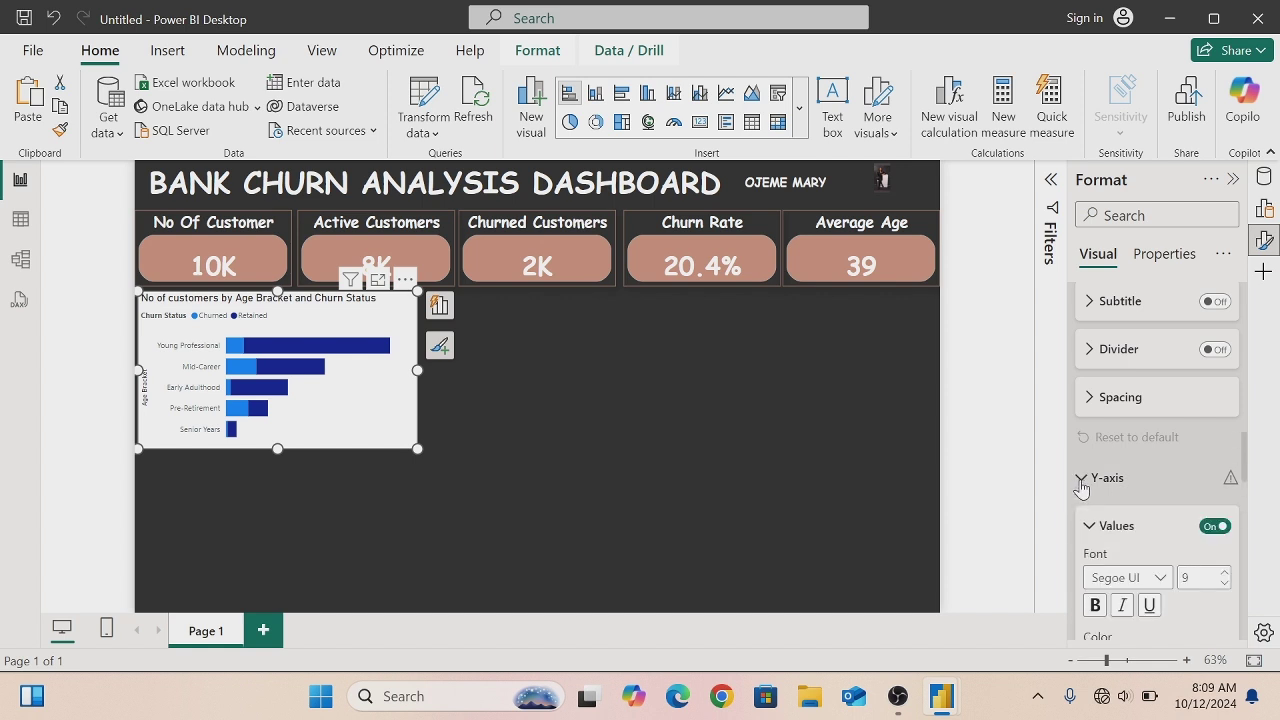
pyautogui.moveTo(1245, 455); pyautogui.dragTo(1245, 500)
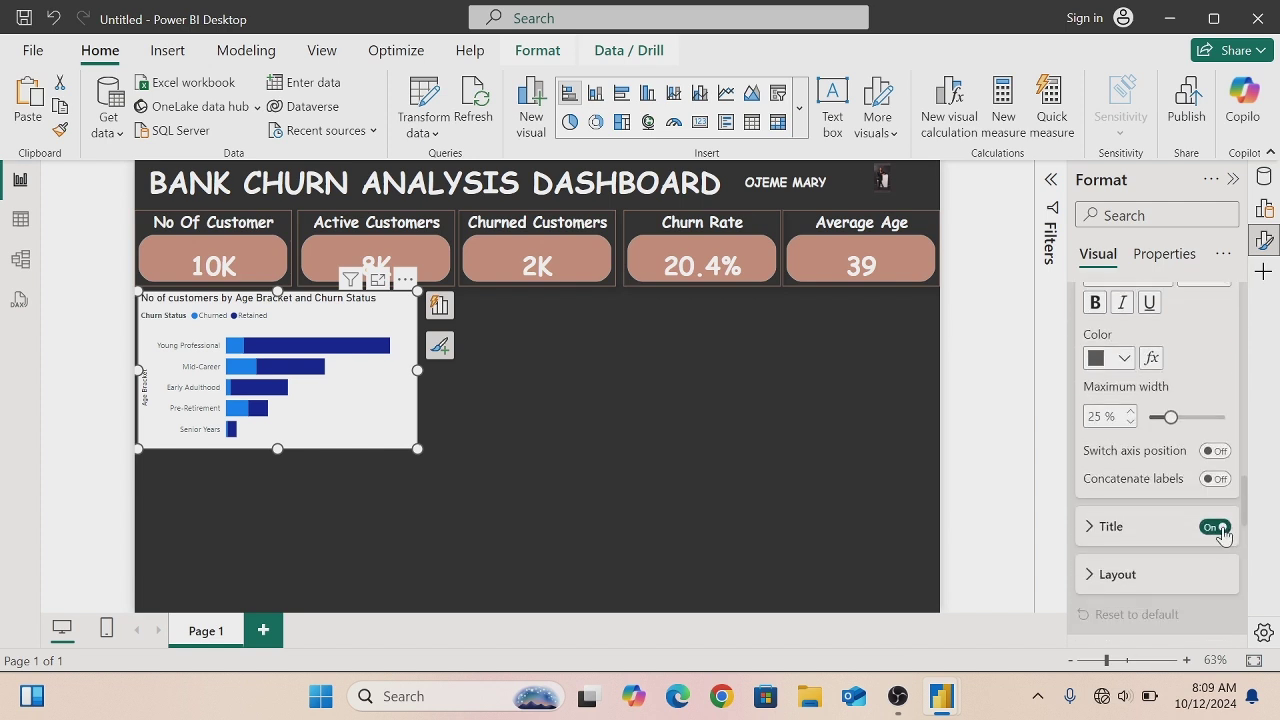
pyautogui.click(1216, 527)
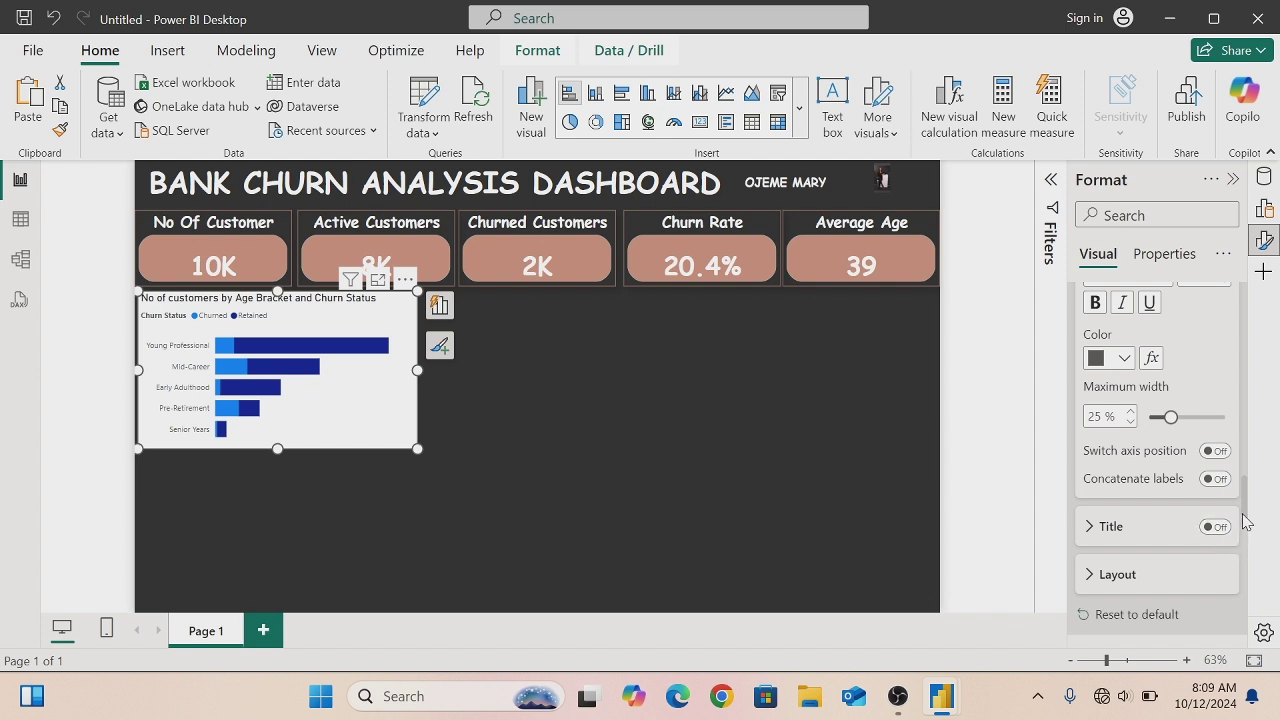
# - Replace the bar chart's title text with "Churn By Age Bracket"
pyautogui.moveTo(1245, 520); pyautogui.dragTo(1248, 397)
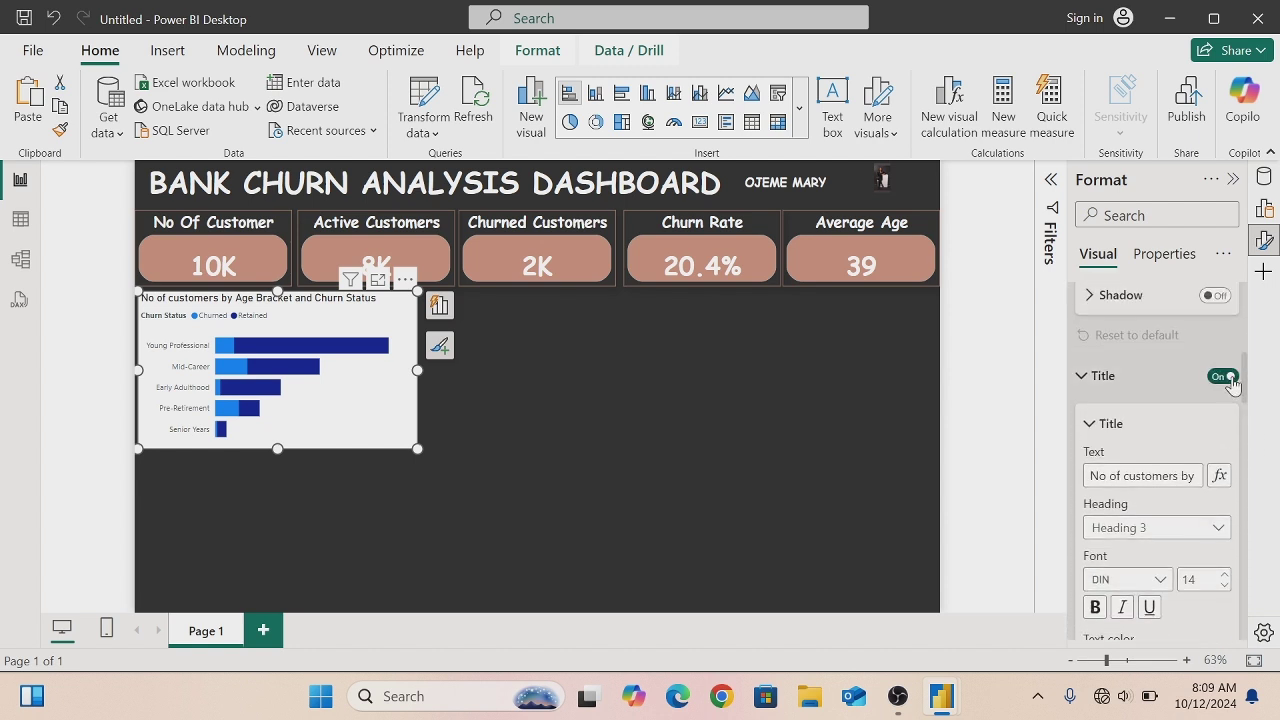
pyautogui.click(1226, 377)
pyautogui.click(1226, 377)
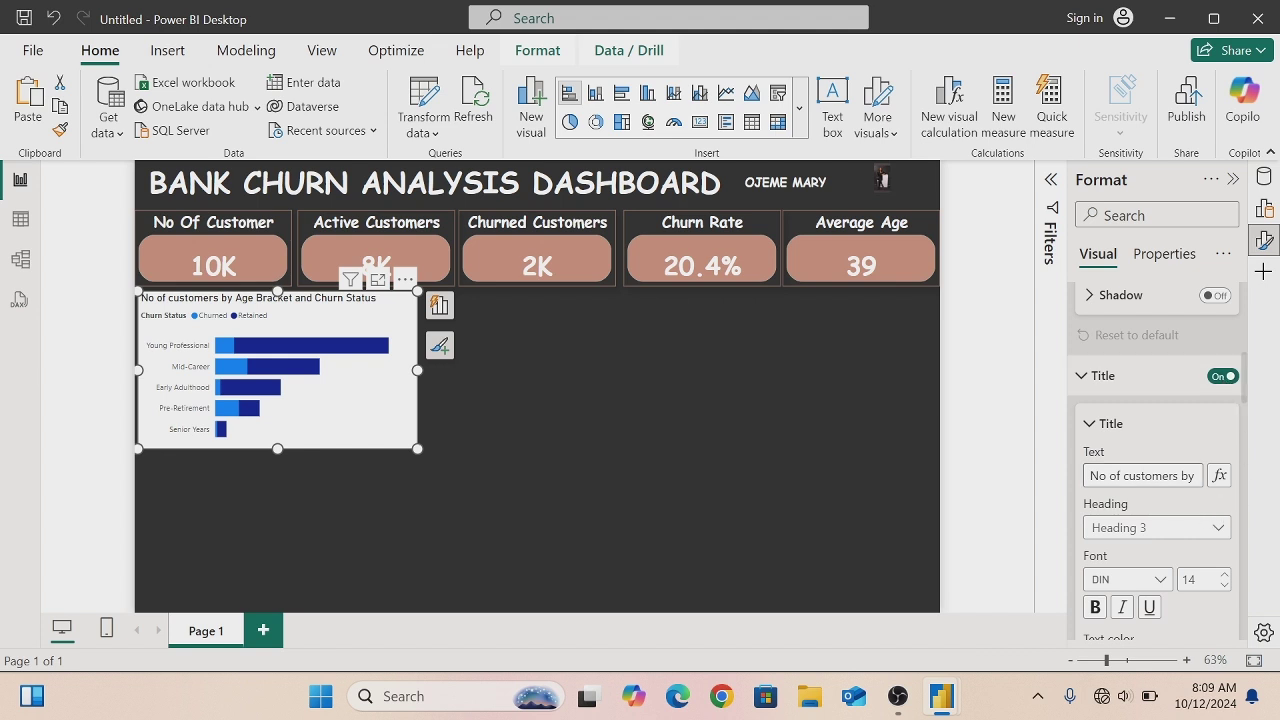
pyautogui.click(1142, 476)
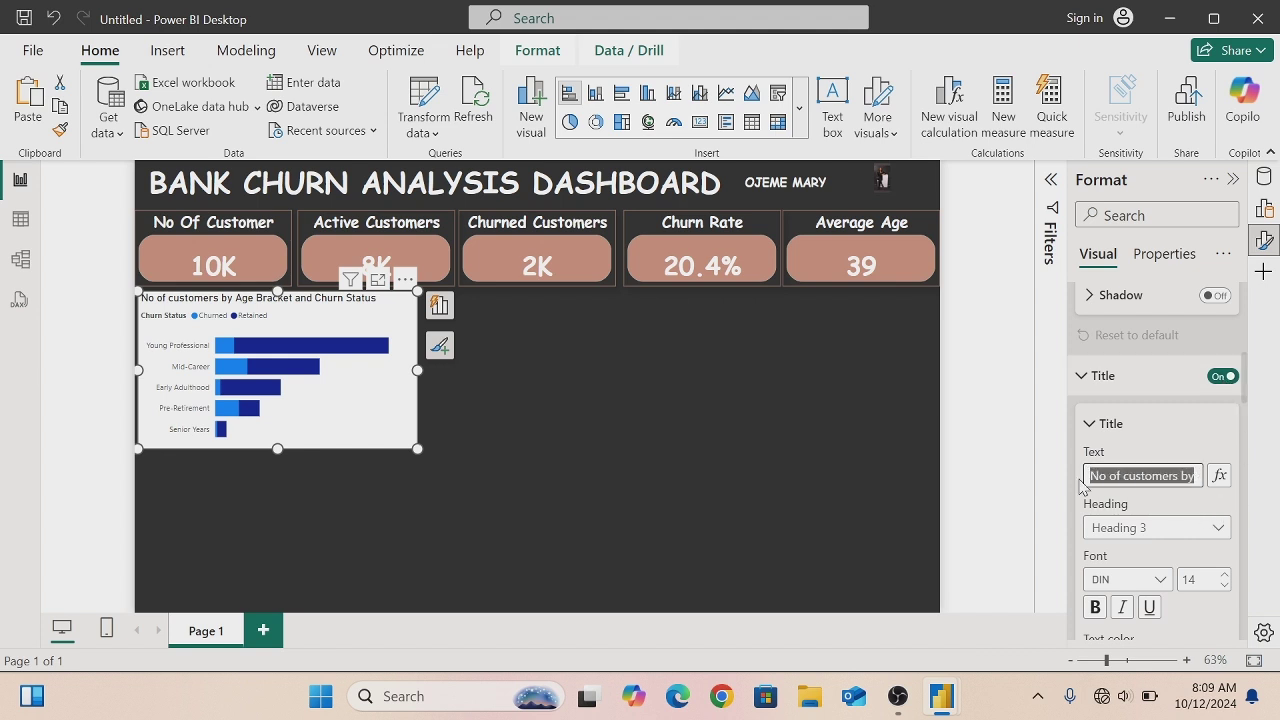
pyautogui.press('BackSpace')
pyautogui.moveTo(1094, 476); pyautogui.dragTo(1238, 478)
pyautogui.press('BackSpace')
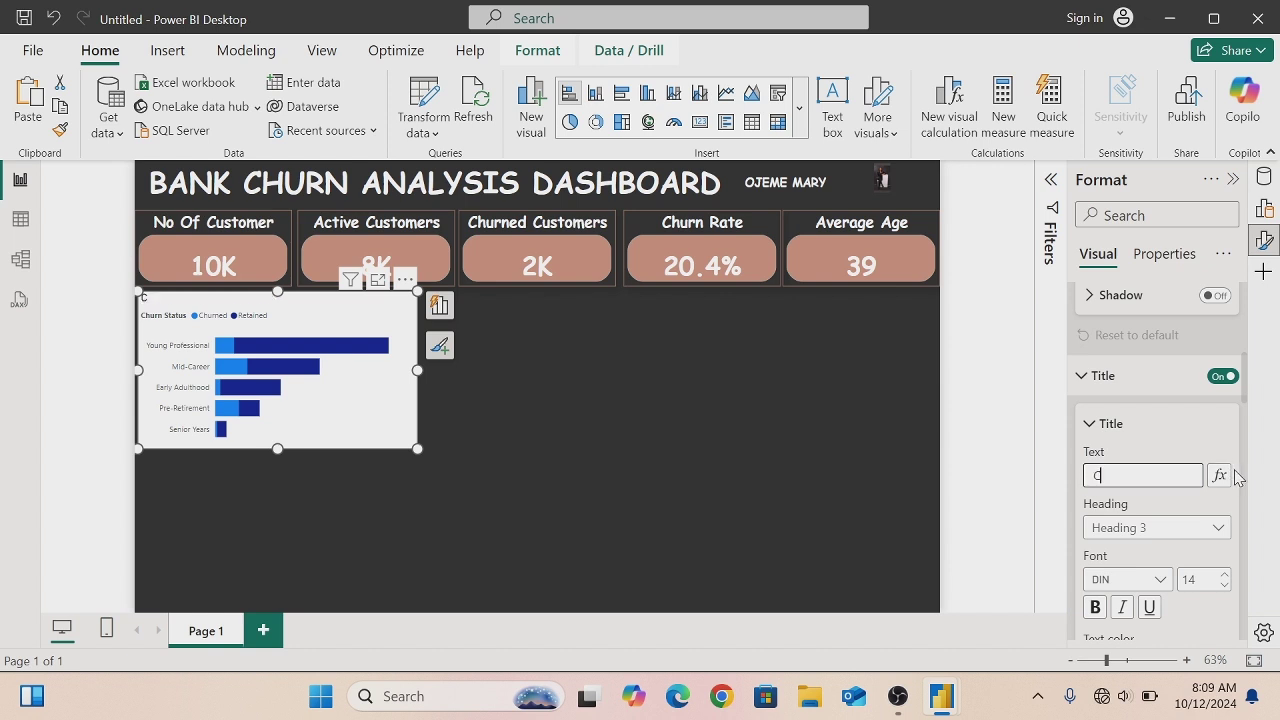
pyautogui.write('Churn By Age')
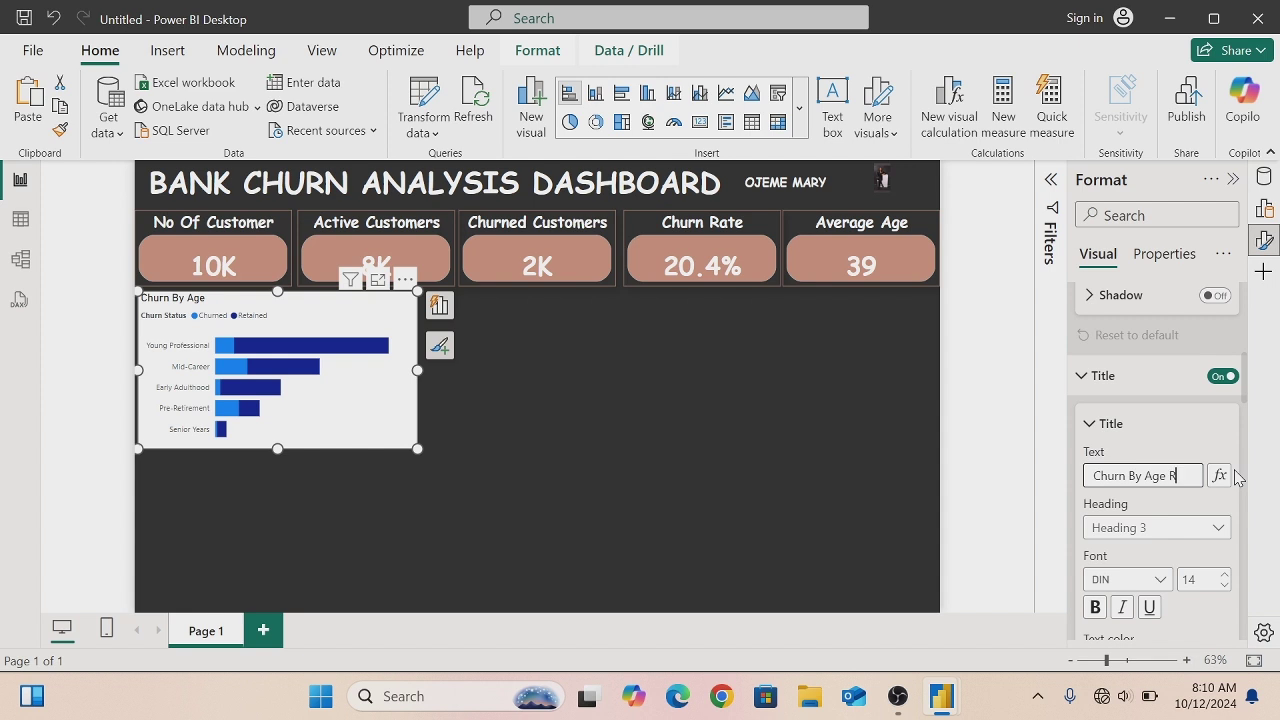
pyautogui.write(' Bracket')
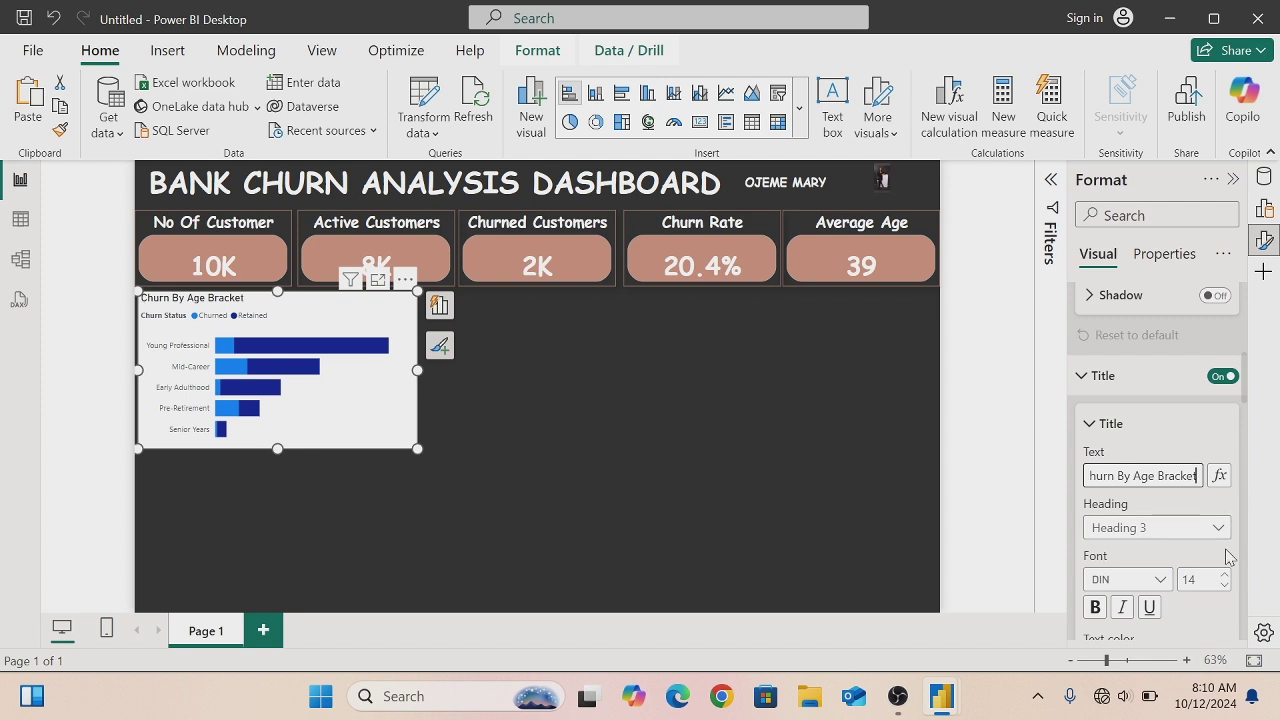
# - Format the bar chart's title as bold white Comic Sans MS text with centered horizontal alignment
pyautogui.scroll(-2, 1248, 400)
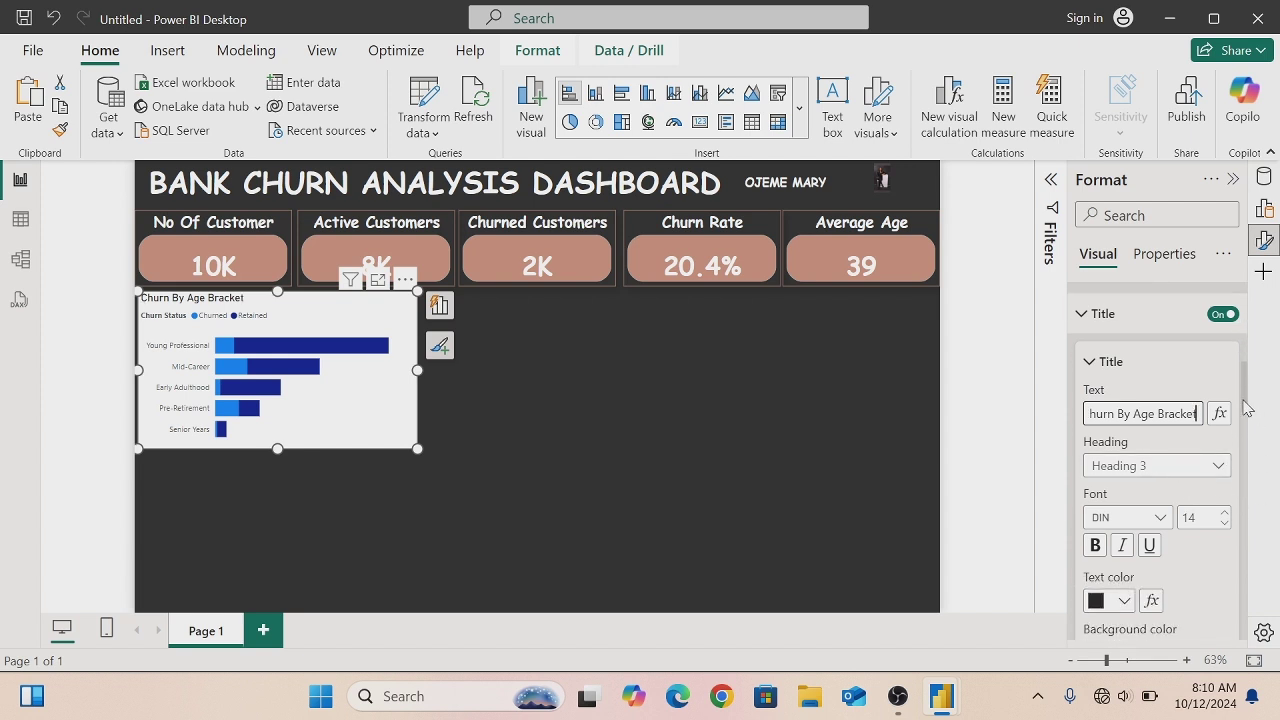
pyautogui.click(1130, 490)
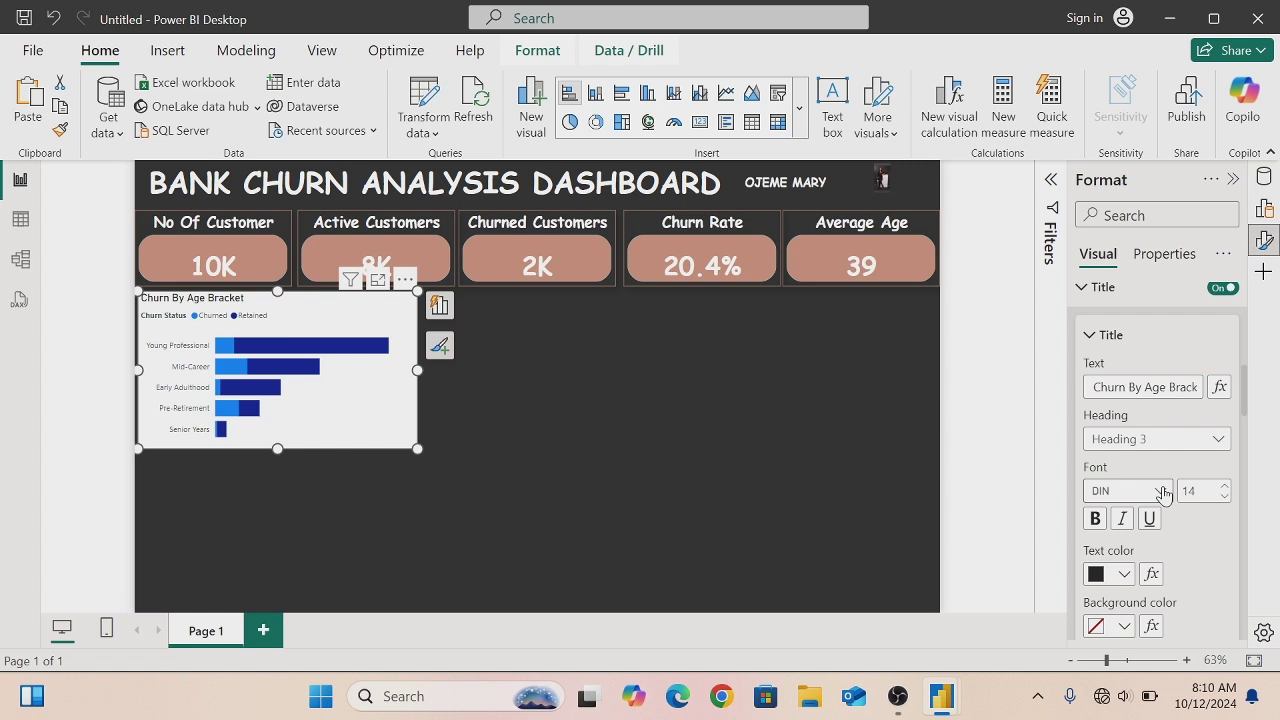
pyautogui.click(1140, 337)
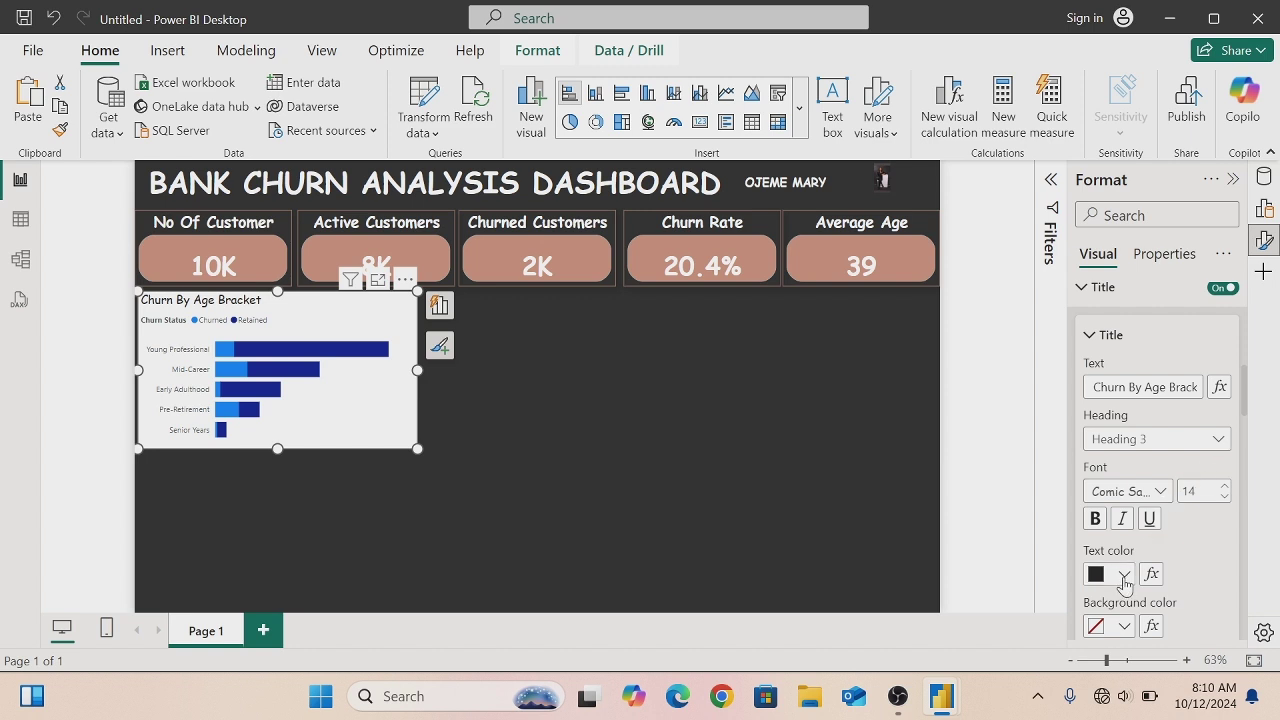
pyautogui.click(1124, 575)
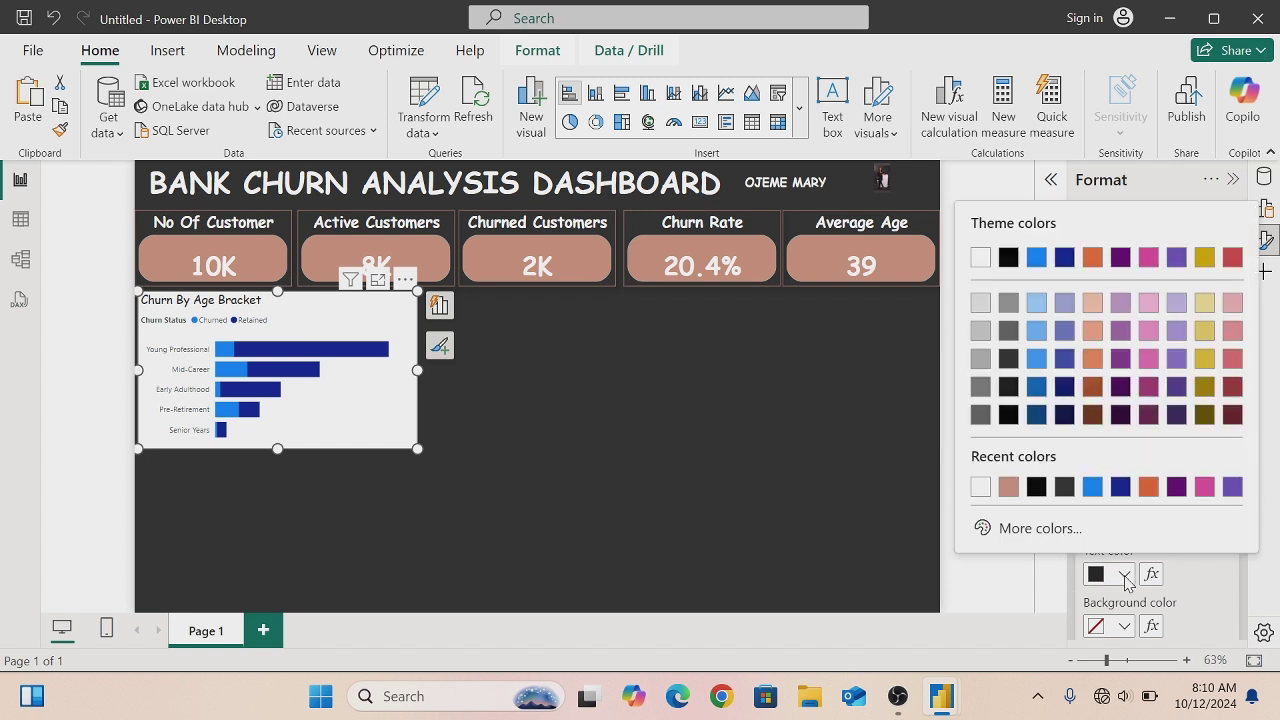
pyautogui.click(980, 487)
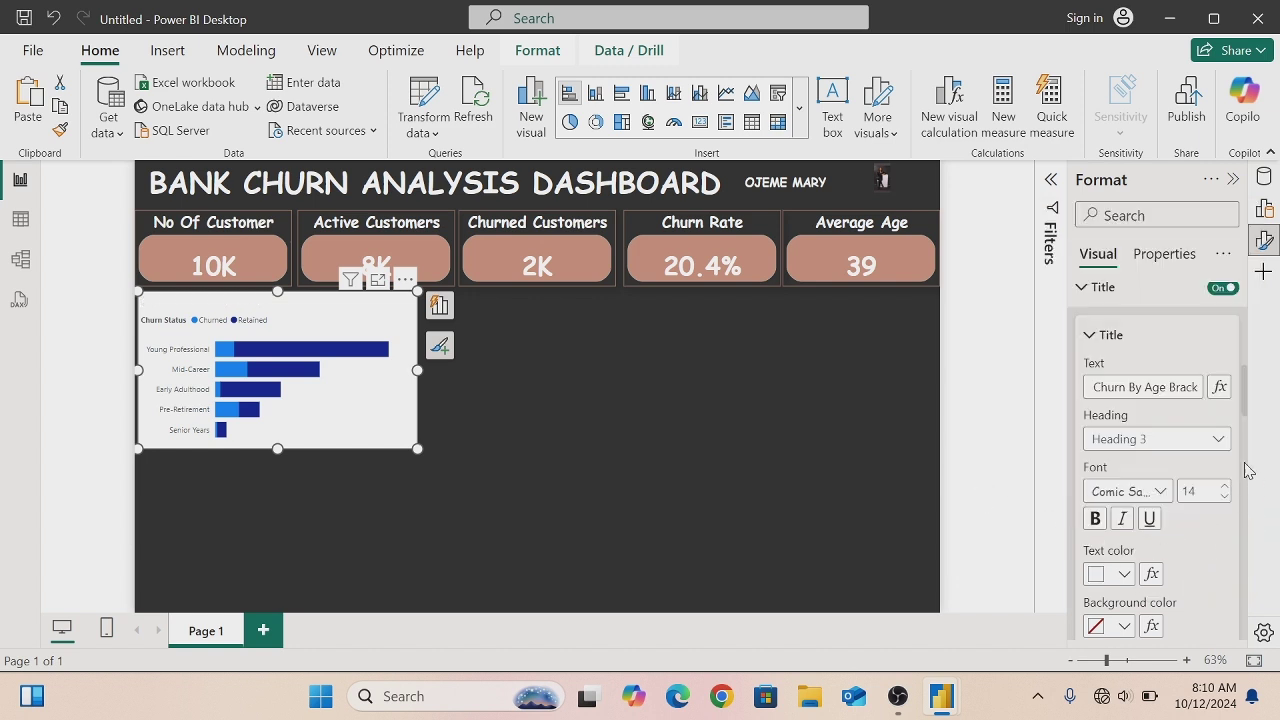
pyautogui.click(1097, 519)
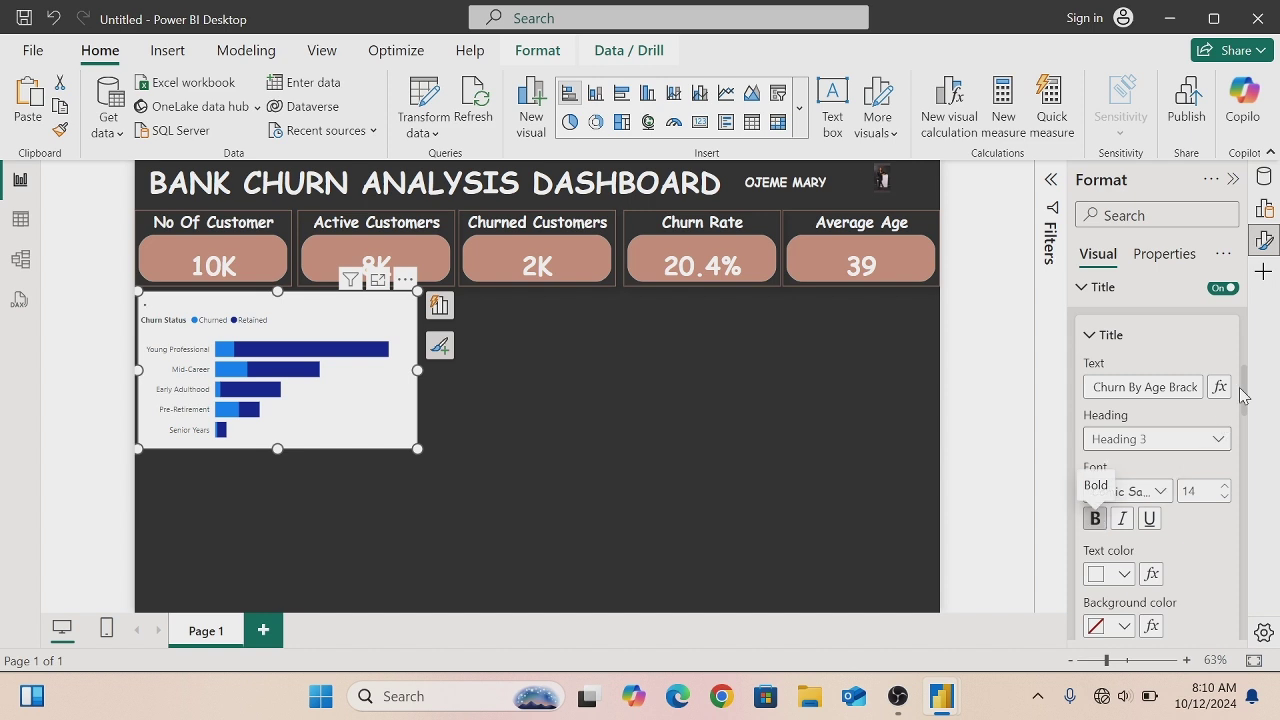
pyautogui.moveTo(1246, 372); pyautogui.dragTo(1250, 416)
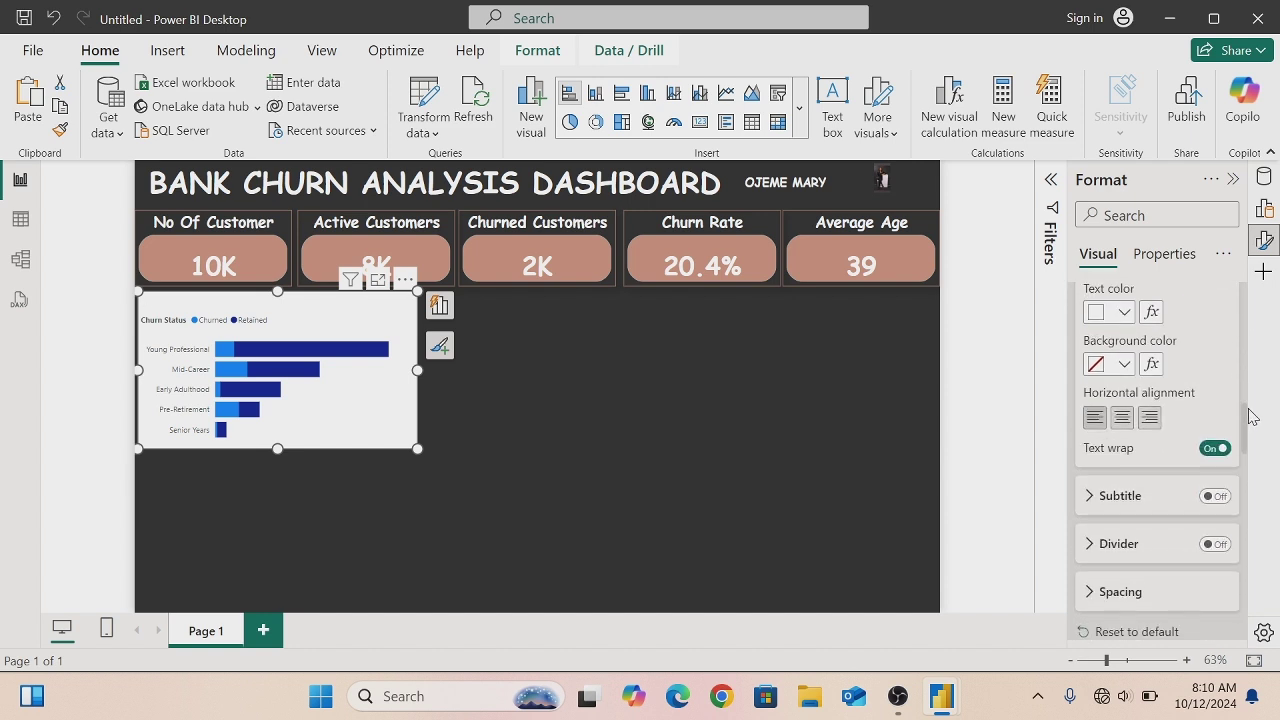
pyautogui.click(1121, 418)
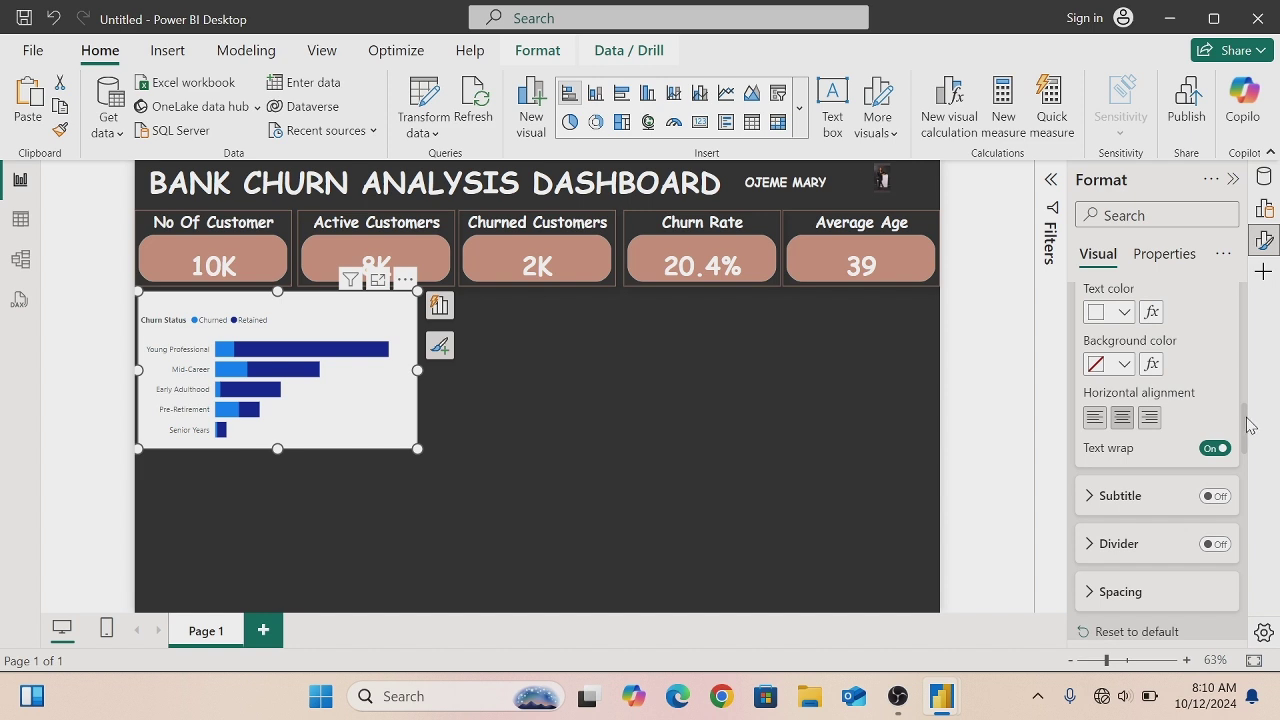
# - Format the bar chart's Y-axis values as bold white Comic Sans MS text
pyautogui.moveTo(1247, 427); pyautogui.dragTo(1249, 478)
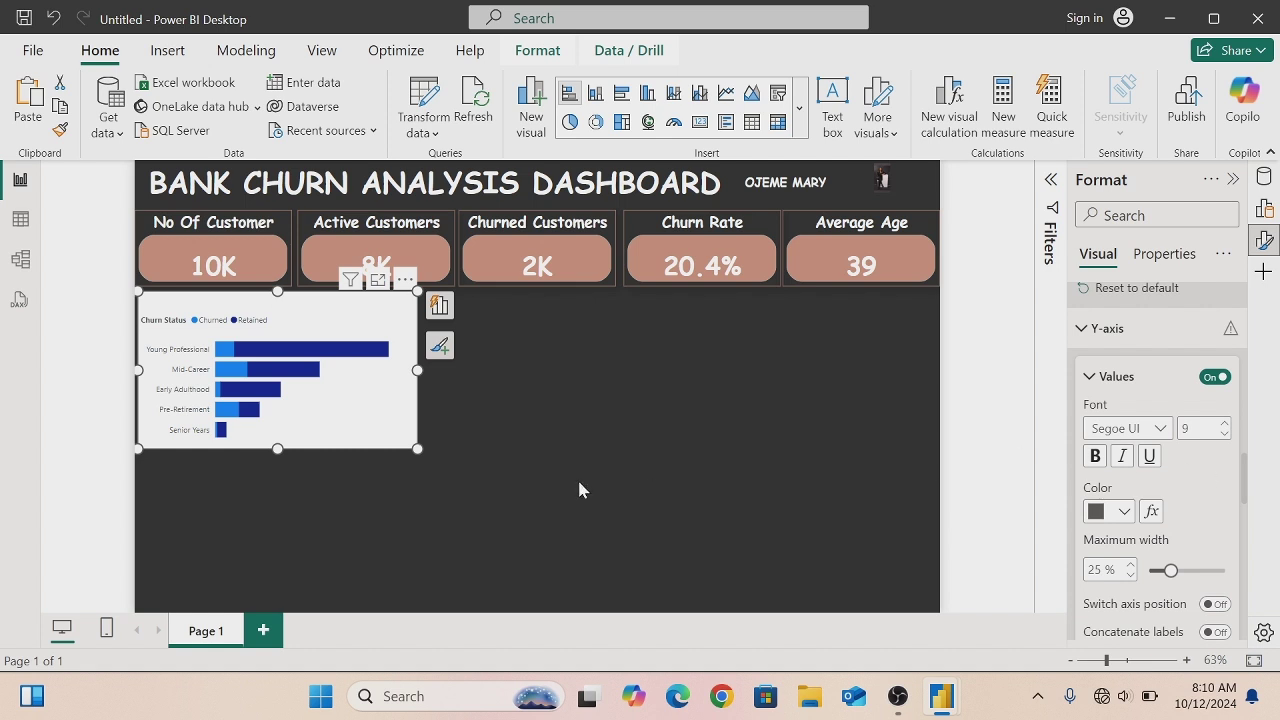
pyautogui.click(1160, 430)
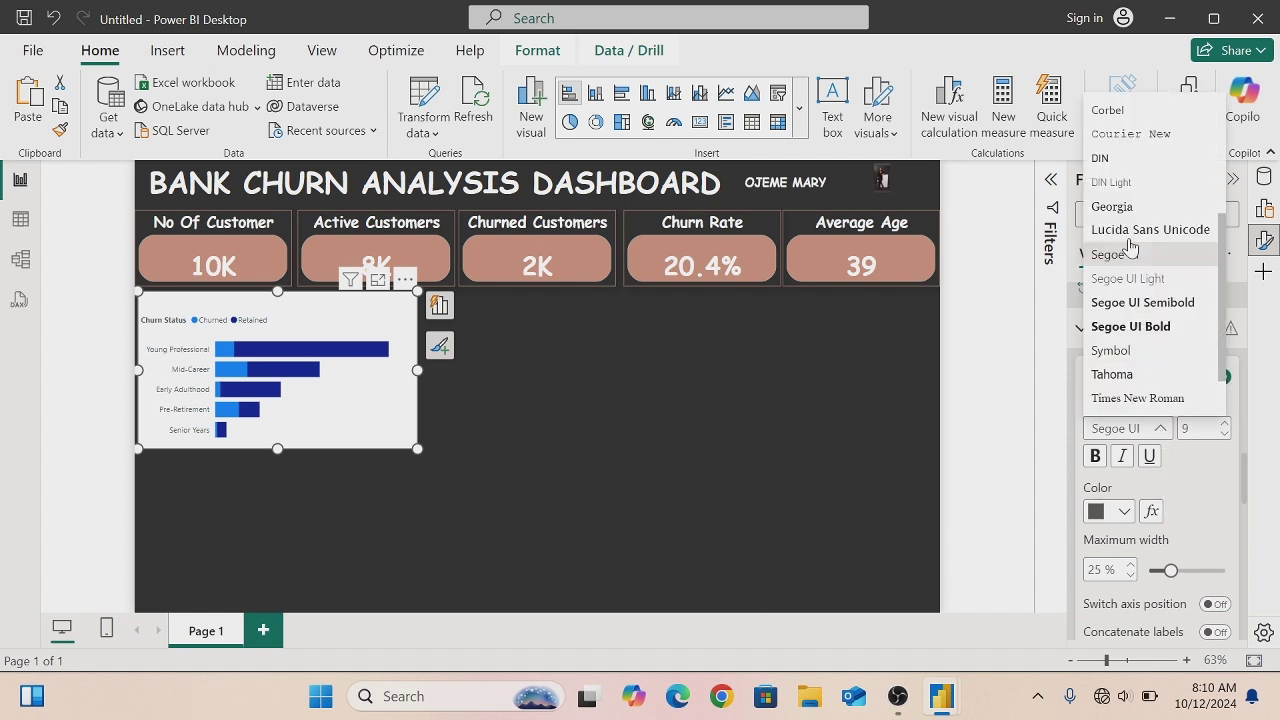
pyautogui.moveTo(1222, 325); pyautogui.dragTo(1218, 293)
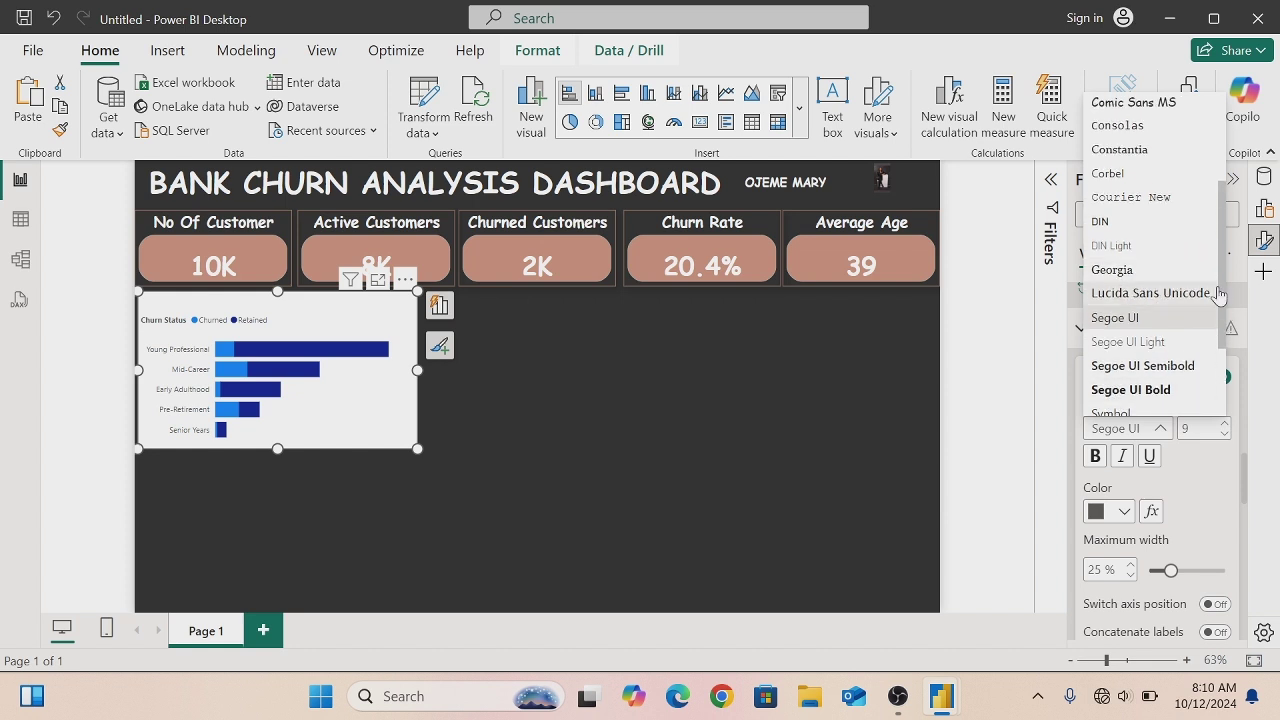
pyautogui.click(1170, 103)
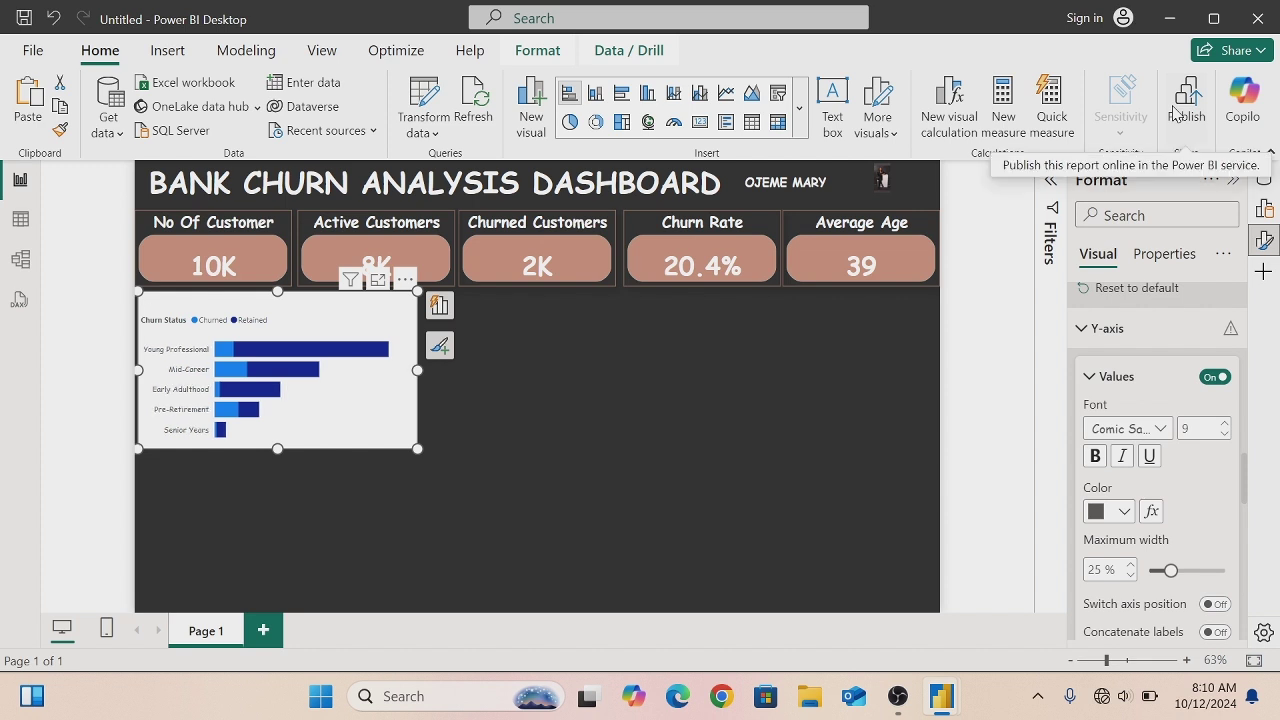
pyautogui.click(1095, 456)
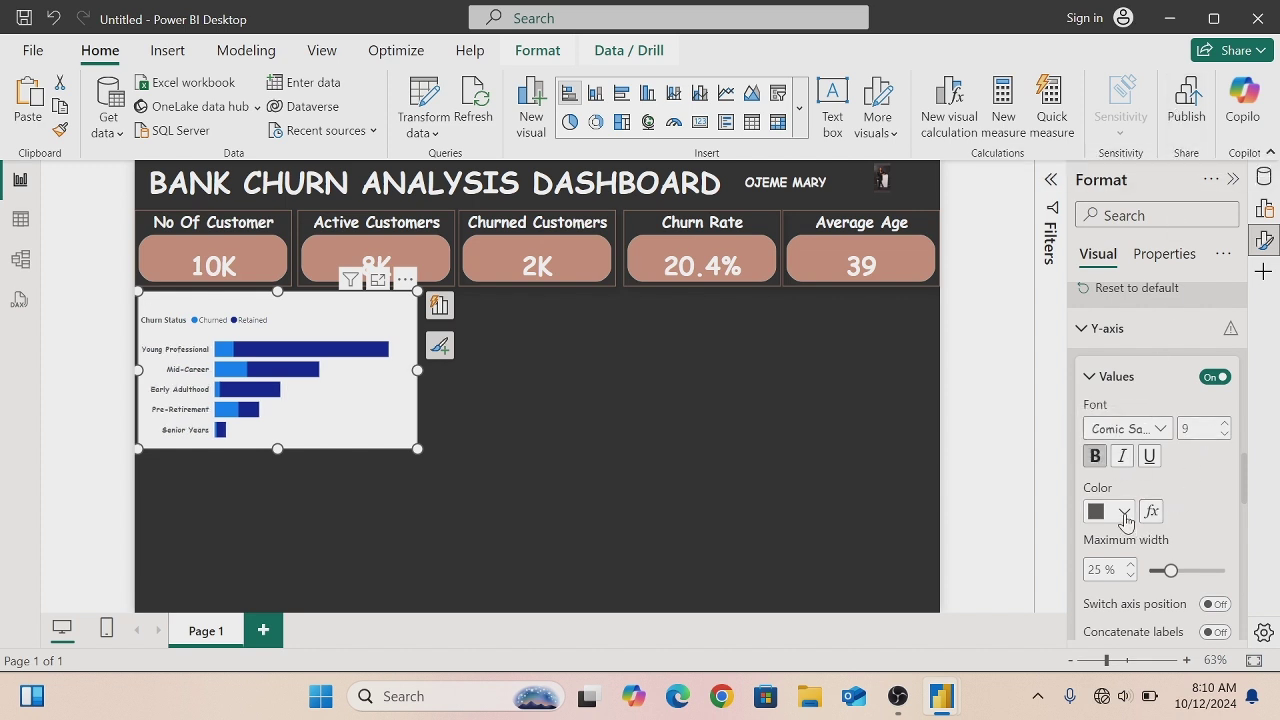
pyautogui.click(1124, 512)
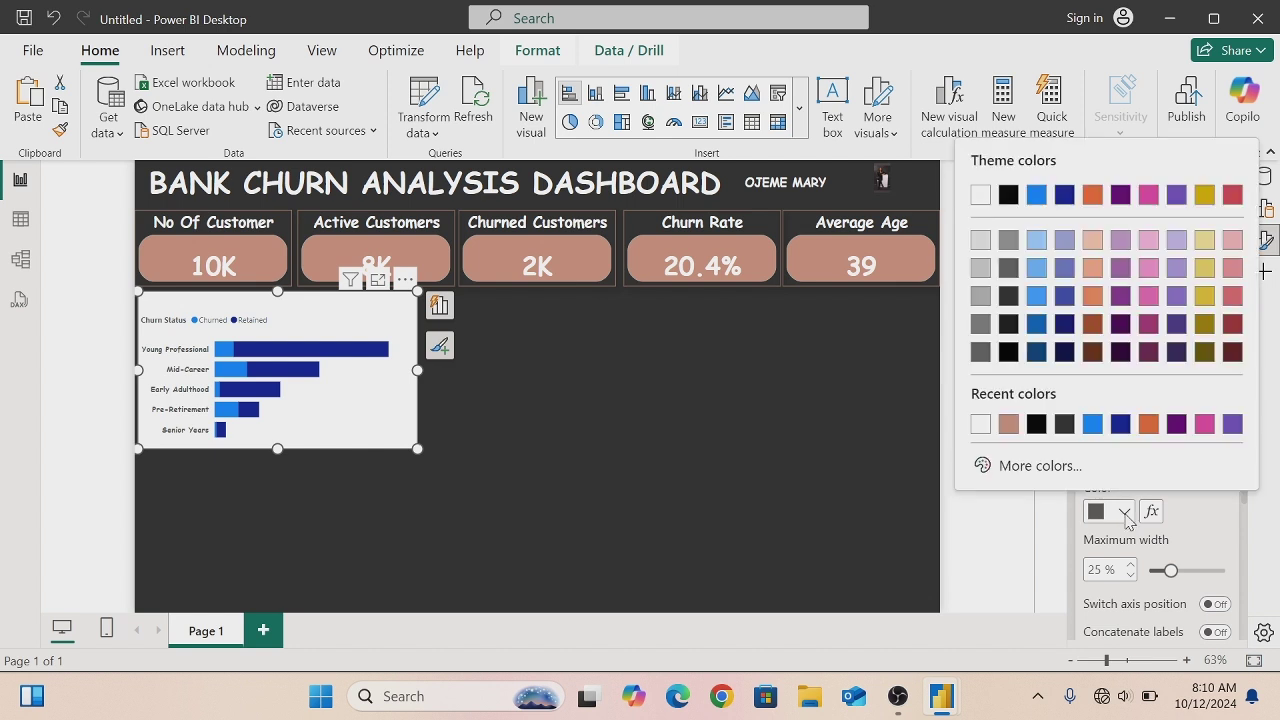
pyautogui.click(980, 425)
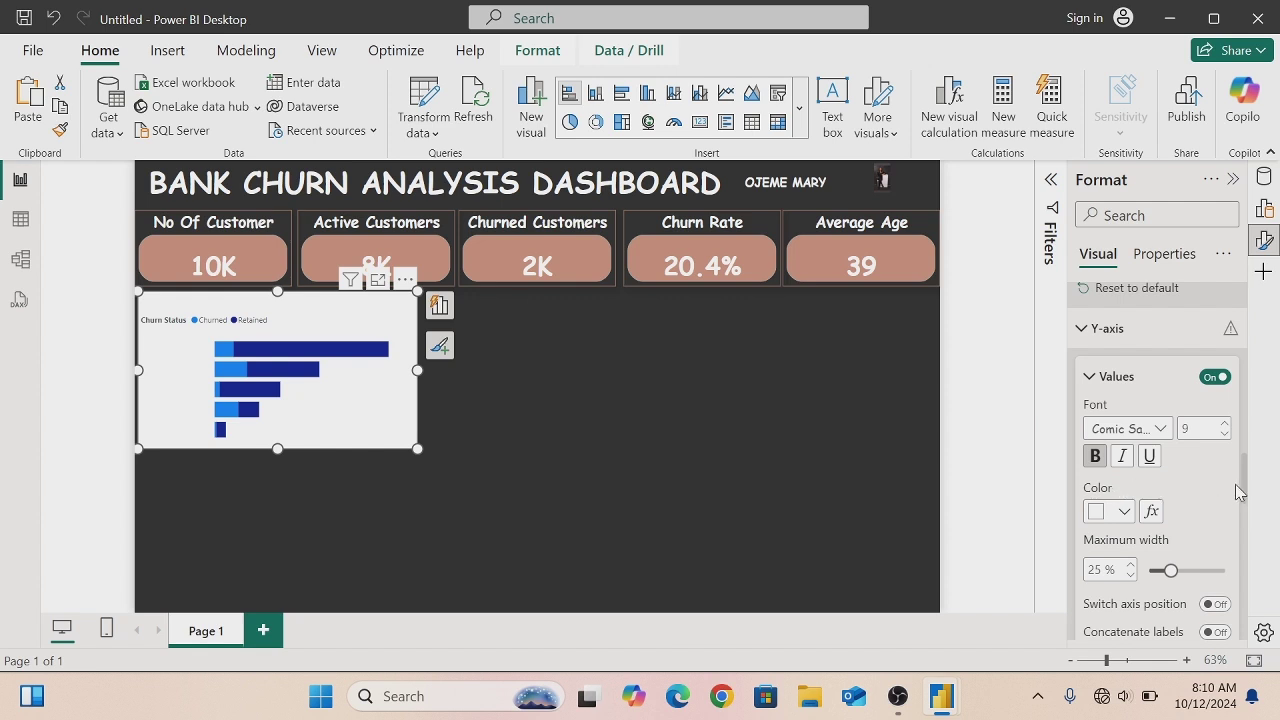
pyautogui.moveTo(1245, 475); pyautogui.dragTo(1245, 592)
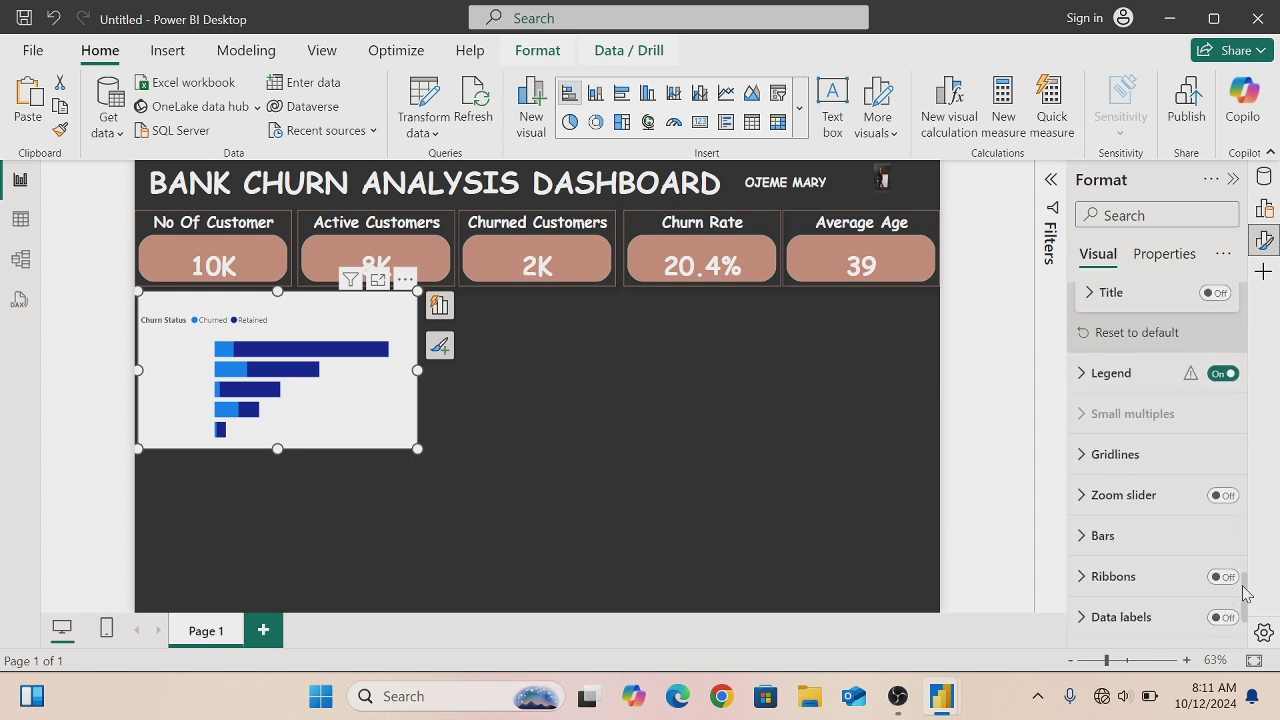
pyautogui.click(1079, 535)
pyautogui.moveTo(1246, 543); pyautogui.dragTo(1245, 585)
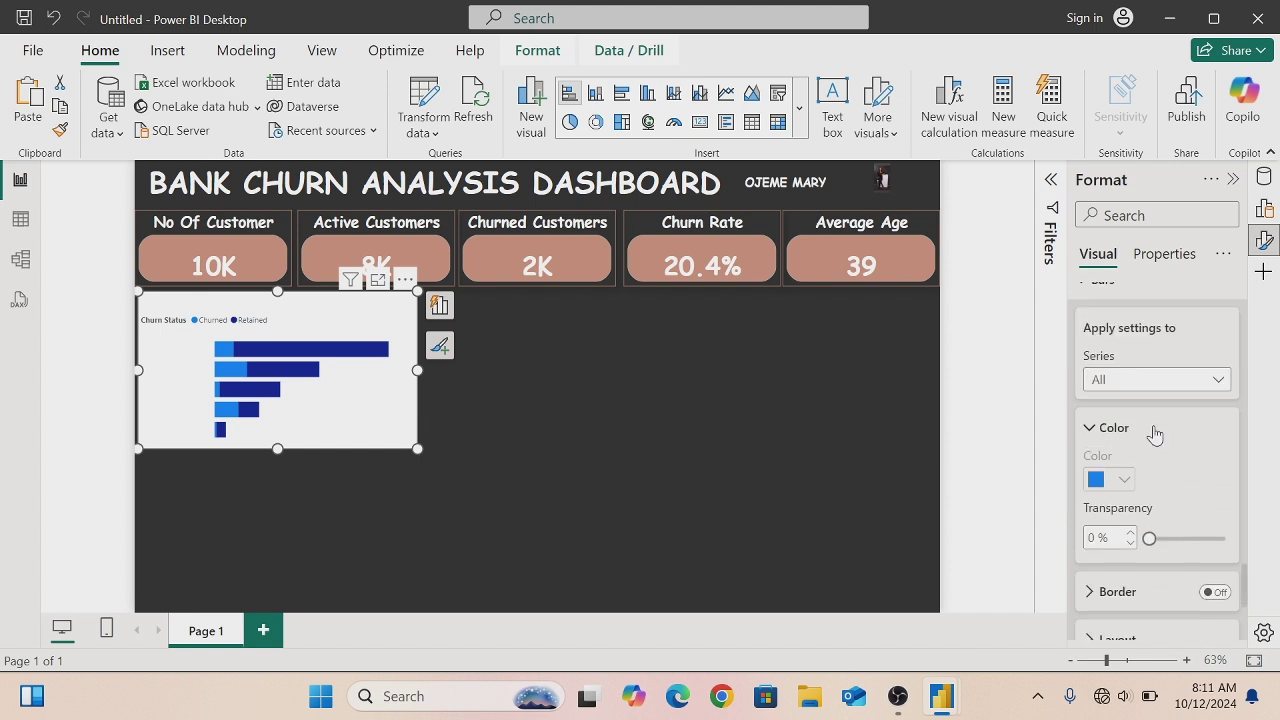
pyautogui.click(1213, 382)
pyautogui.click(1118, 445)
pyautogui.press('Escape')
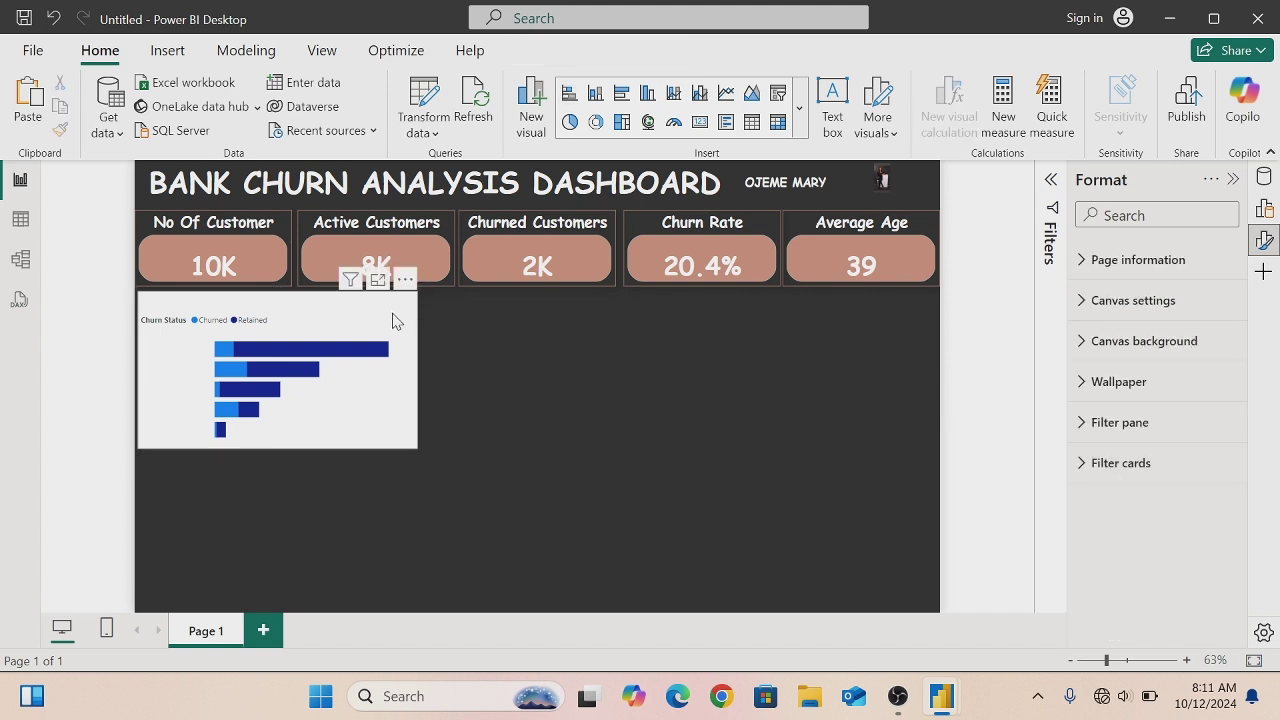
# - Turn off the background of the Churn By Age Bracket bar chart
pyautogui.click(393, 320)
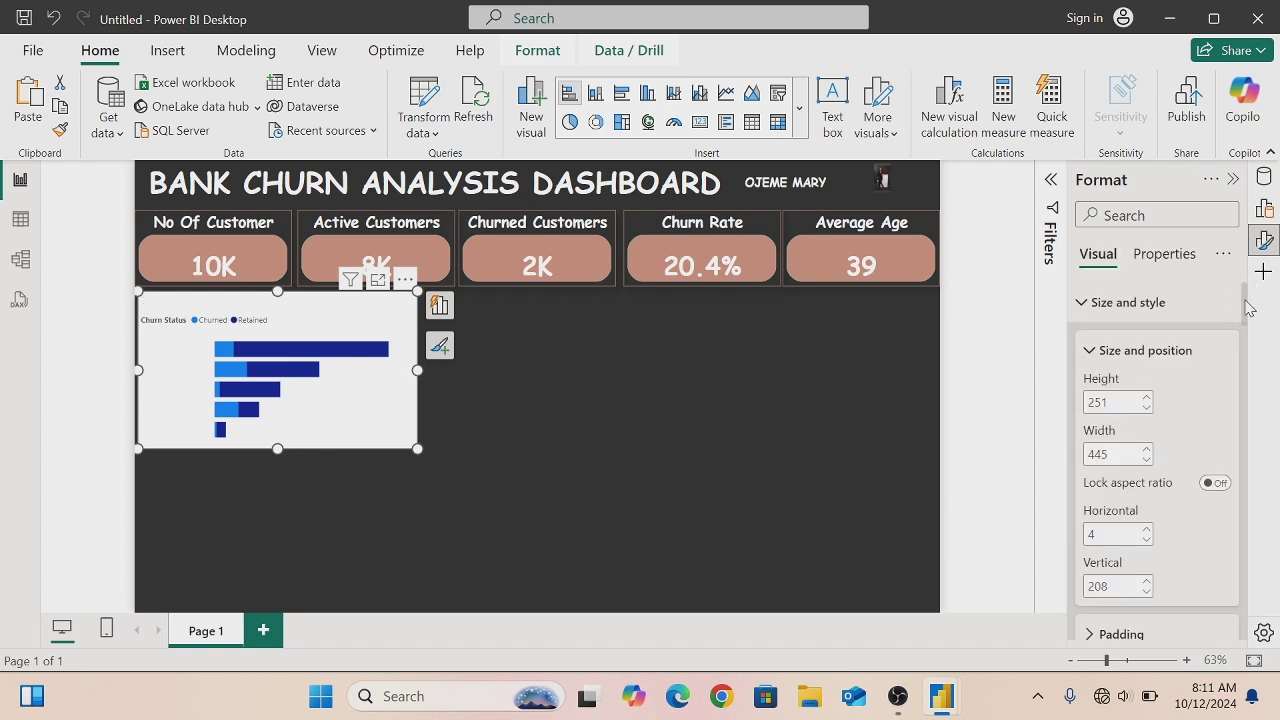
pyautogui.moveTo(1246, 308); pyautogui.dragTo(1247, 352)
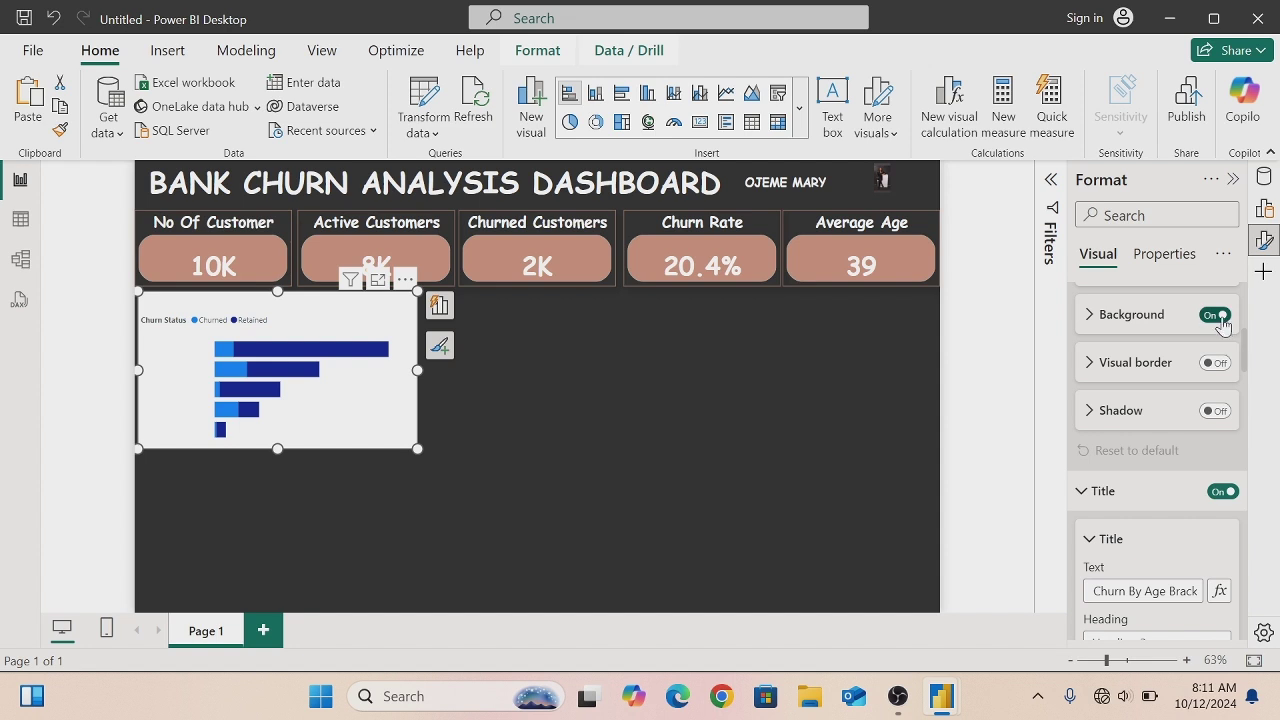
pyautogui.click(1218, 316)
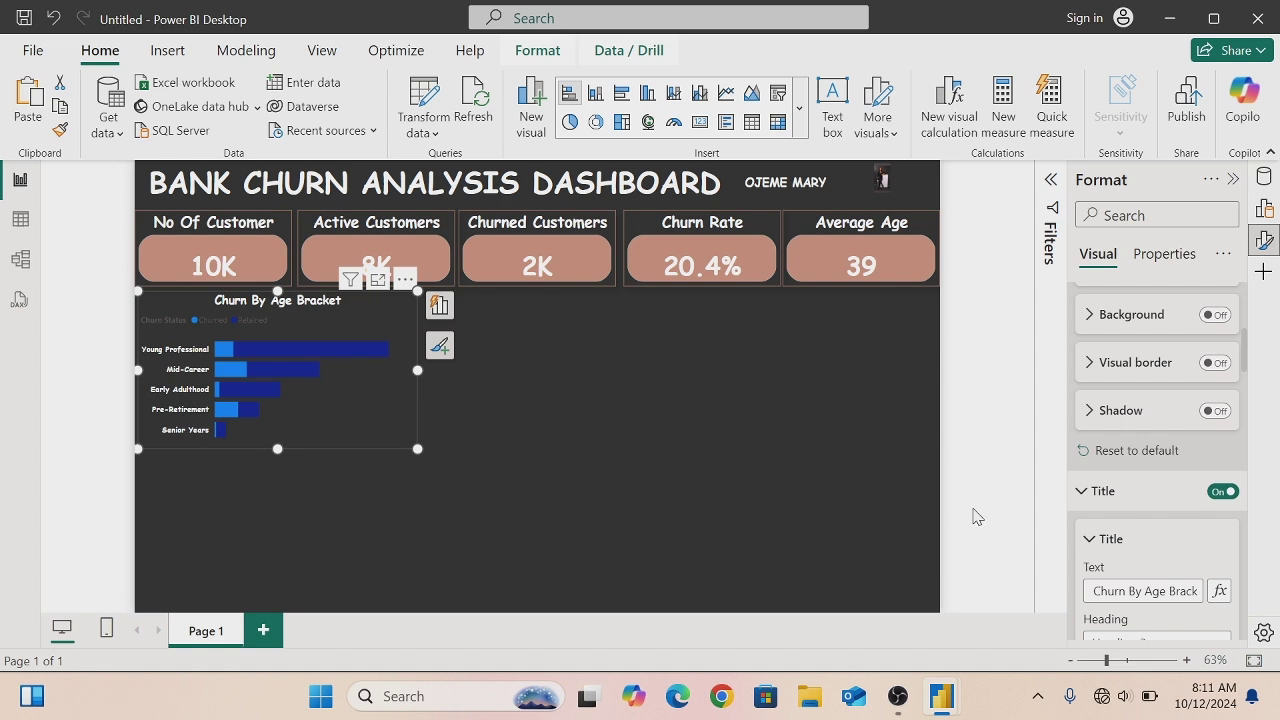
# - Set the bar colour of the Churned series to the recently used colour #D09683
pyautogui.moveTo(1245, 356); pyautogui.dragTo(1237, 474)
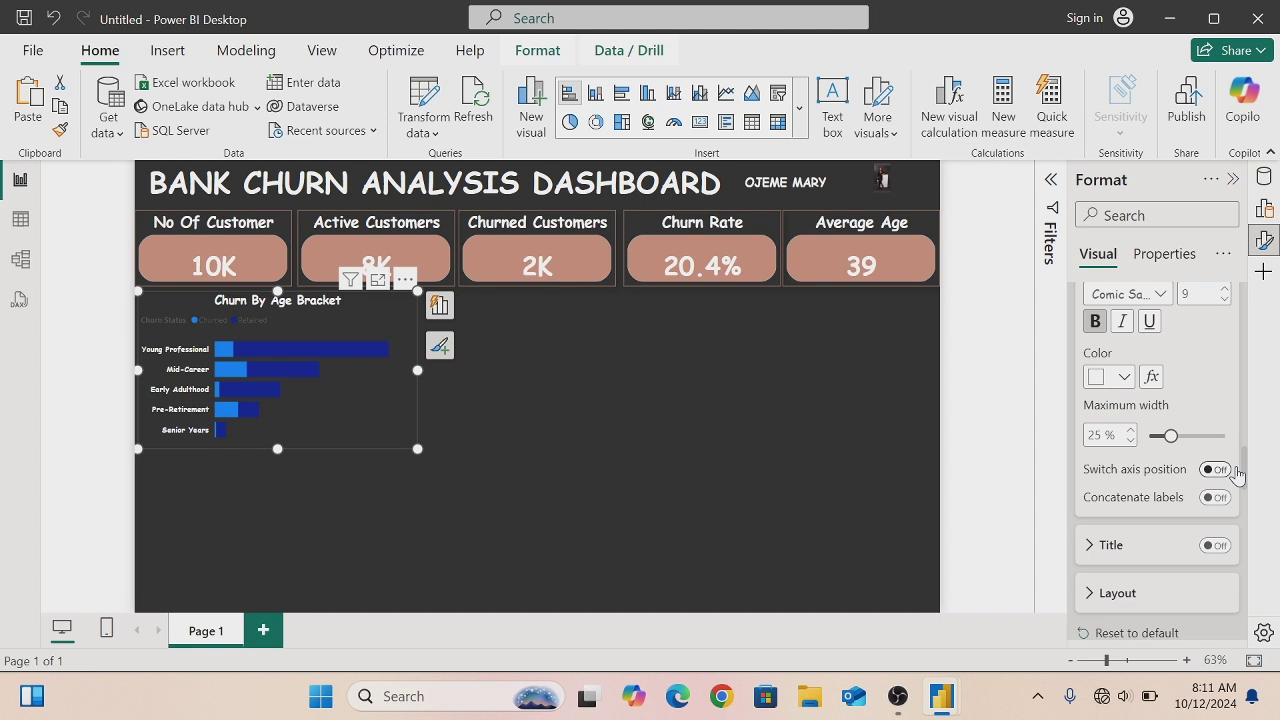
pyautogui.moveTo(1237, 474); pyautogui.dragTo(1222, 540)
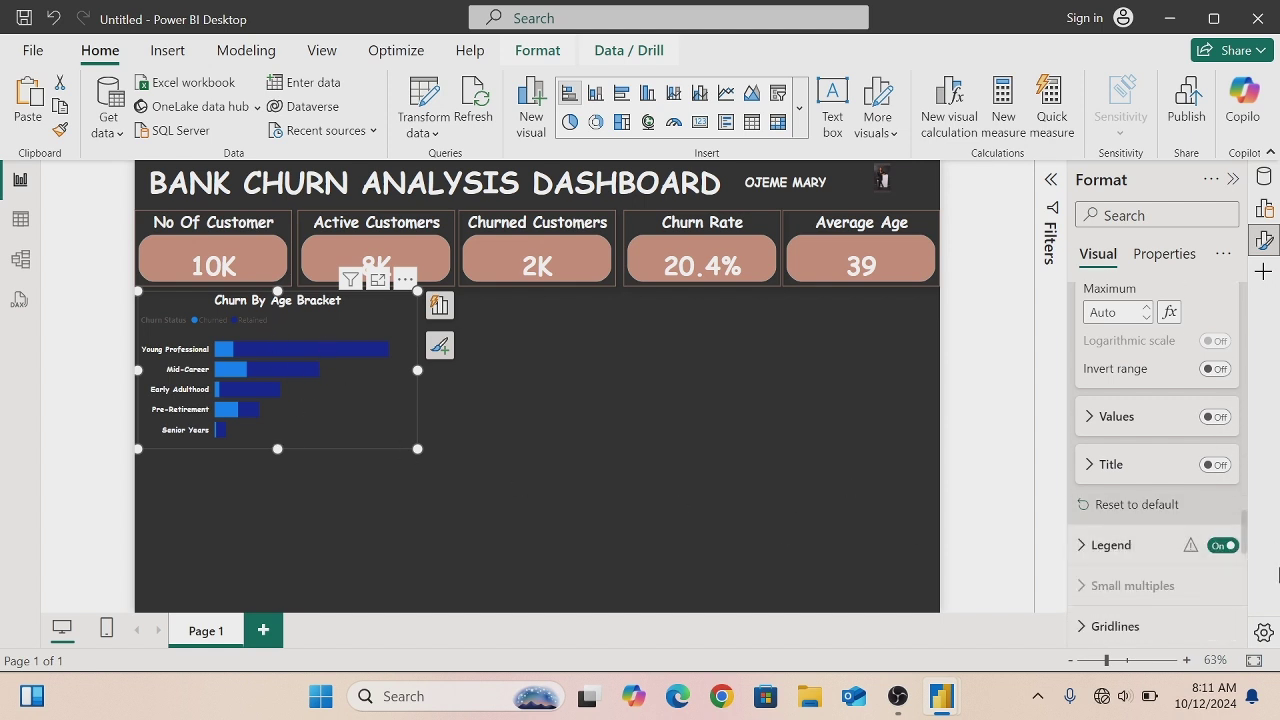
pyautogui.moveTo(1245, 527); pyautogui.dragTo(1243, 571)
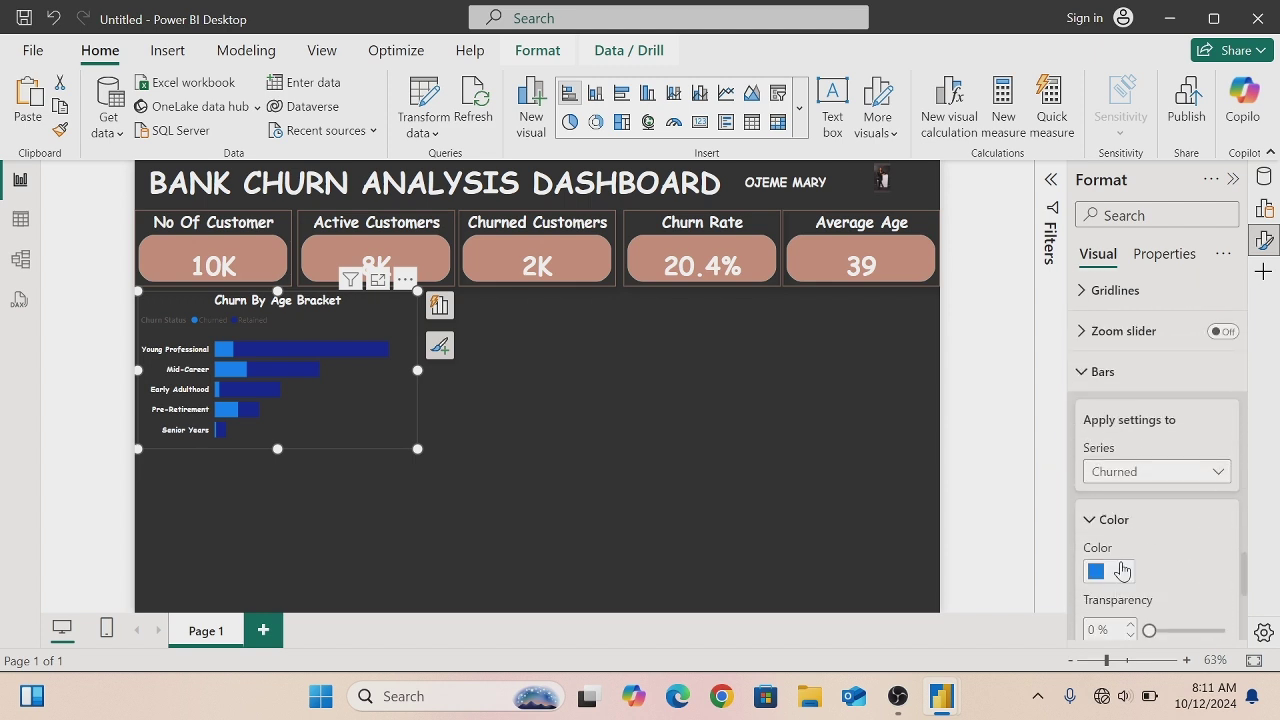
pyautogui.click(1121, 571)
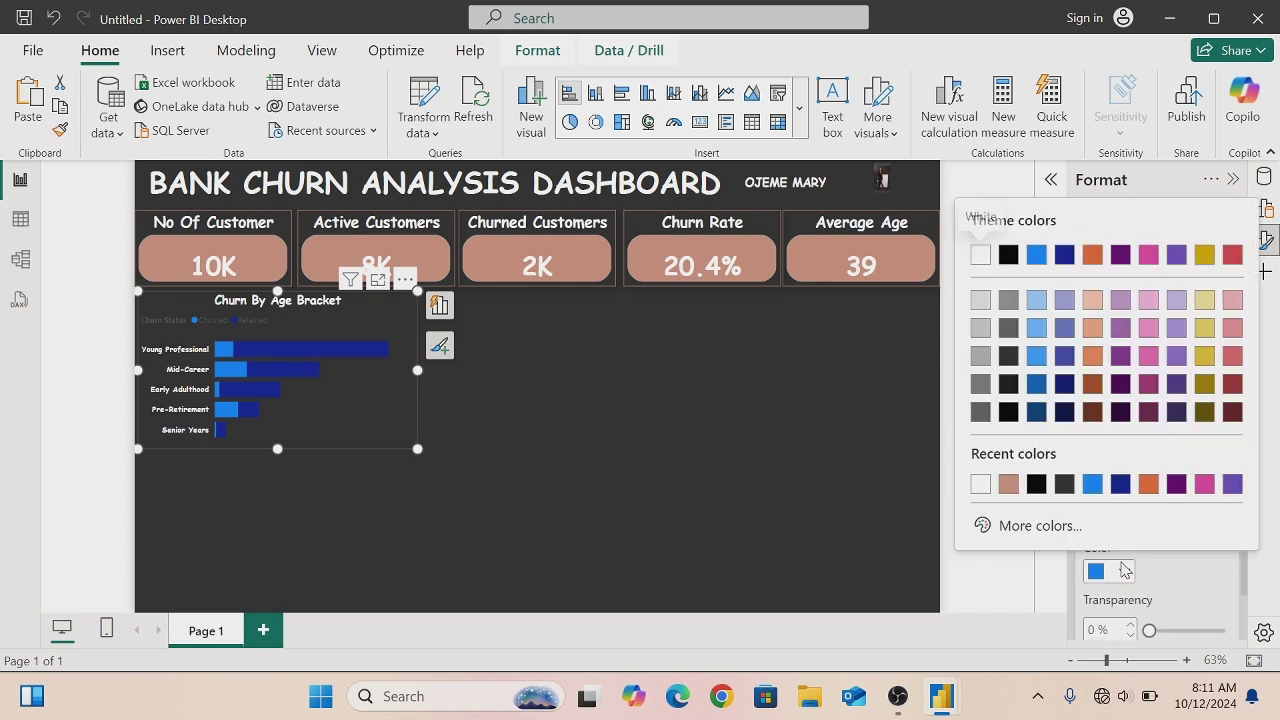
pyautogui.click(1008, 487)
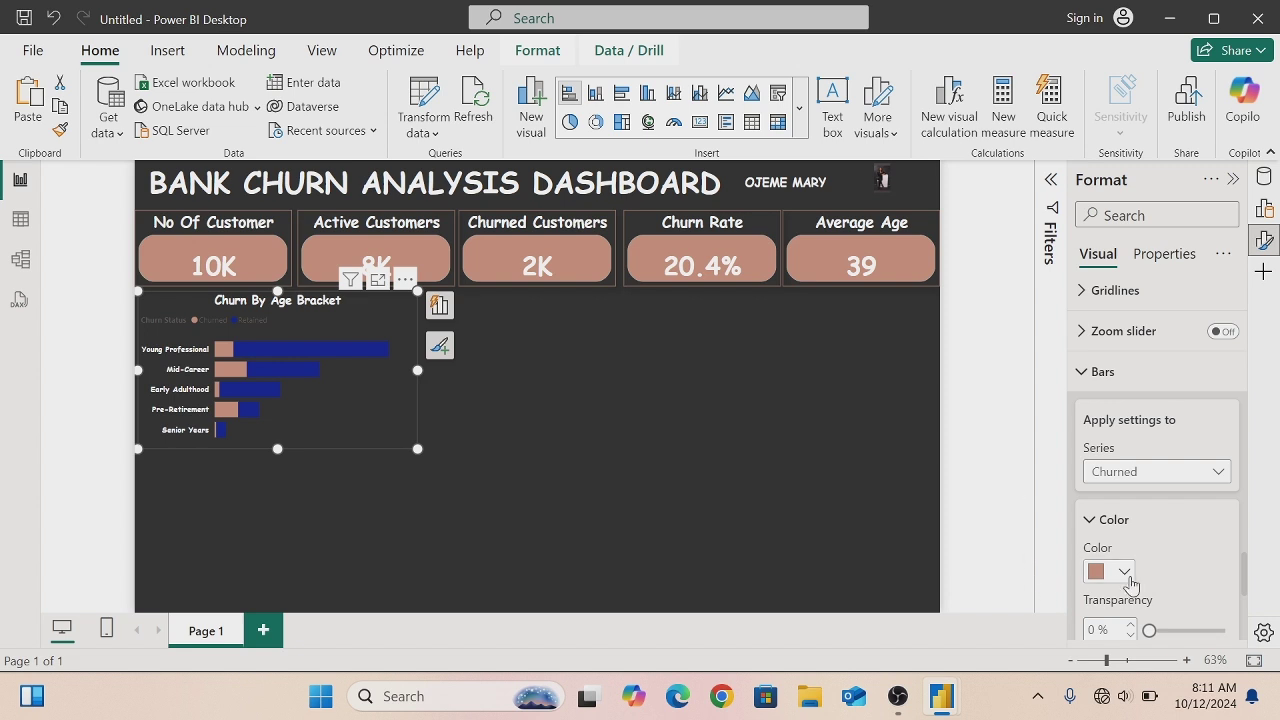
# - Set the bar colour of the Churned series to the custom hex value #73605B
pyautogui.click(1124, 572)
pyautogui.click(1040, 526)
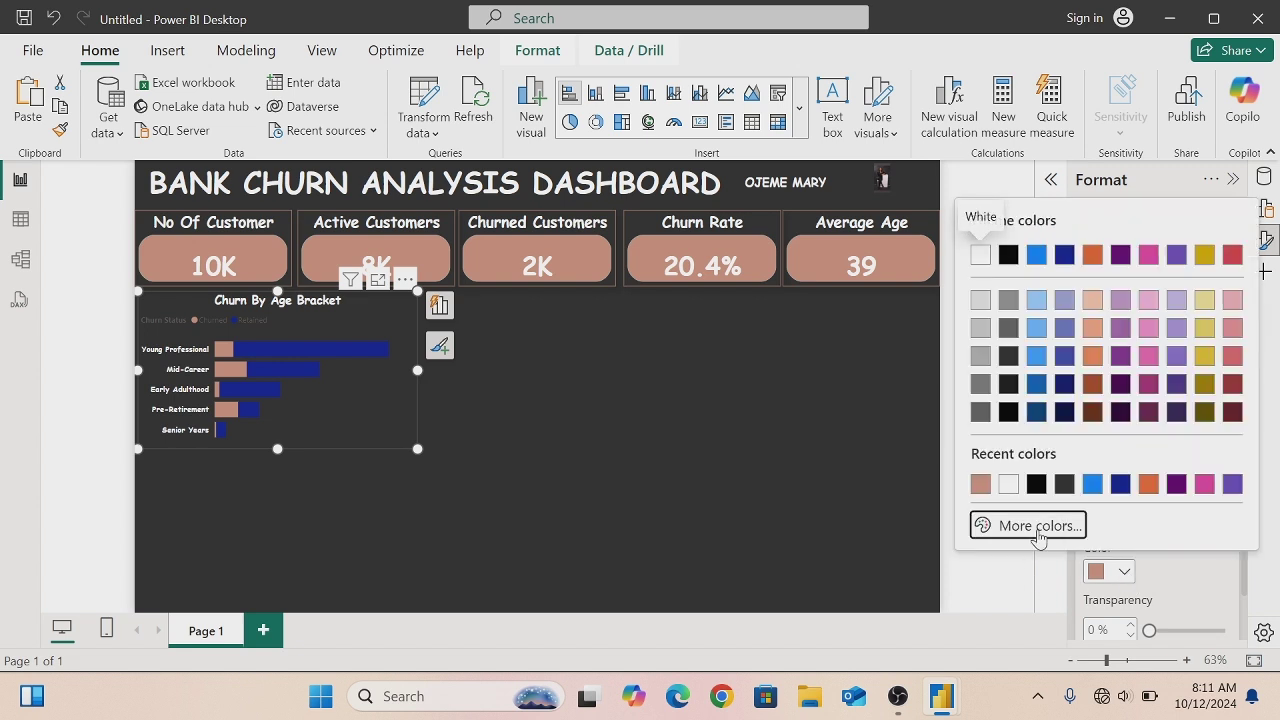
pyautogui.click(1032, 512)
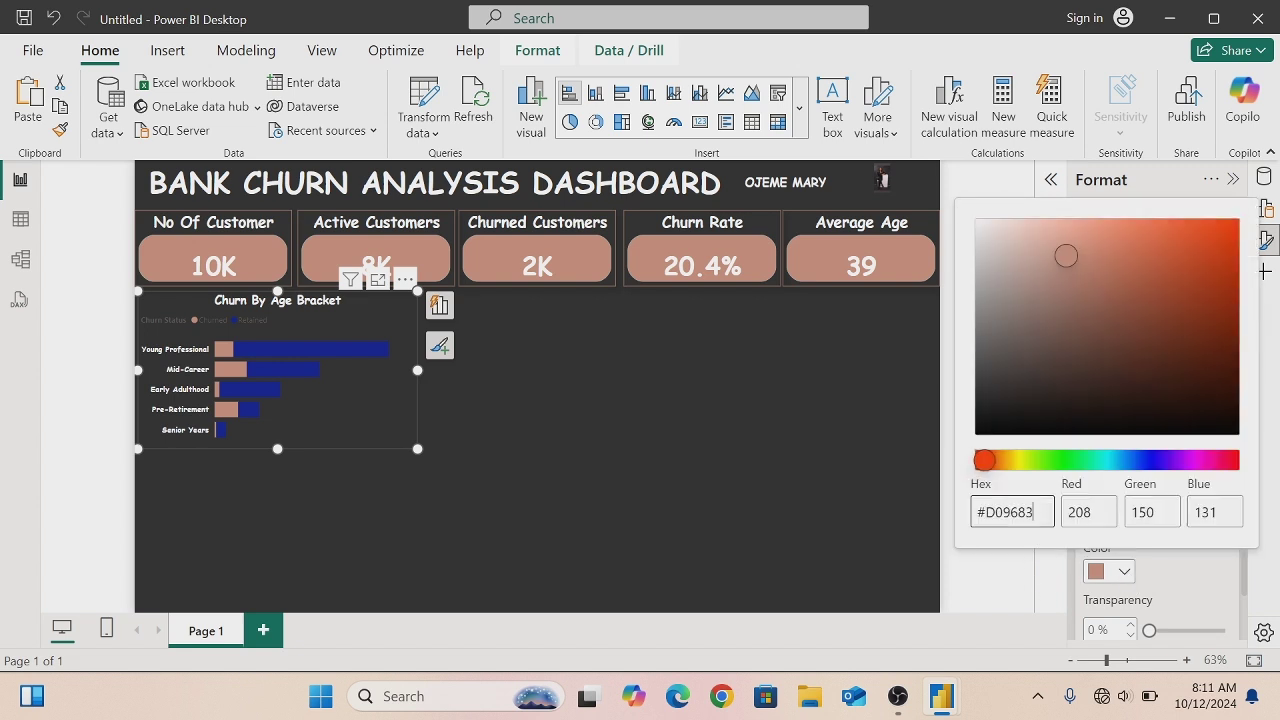
pyautogui.press('BackSpace')
pyautogui.press('BackSpace')
pyautogui.press('BackSpace')
pyautogui.press('BackSpace')
pyautogui.press('BackSpace')
pyautogui.press('BackSpace')
pyautogui.write('3605b')
pyautogui.press('Left')
pyautogui.press('Left')
pyautogui.write('7')
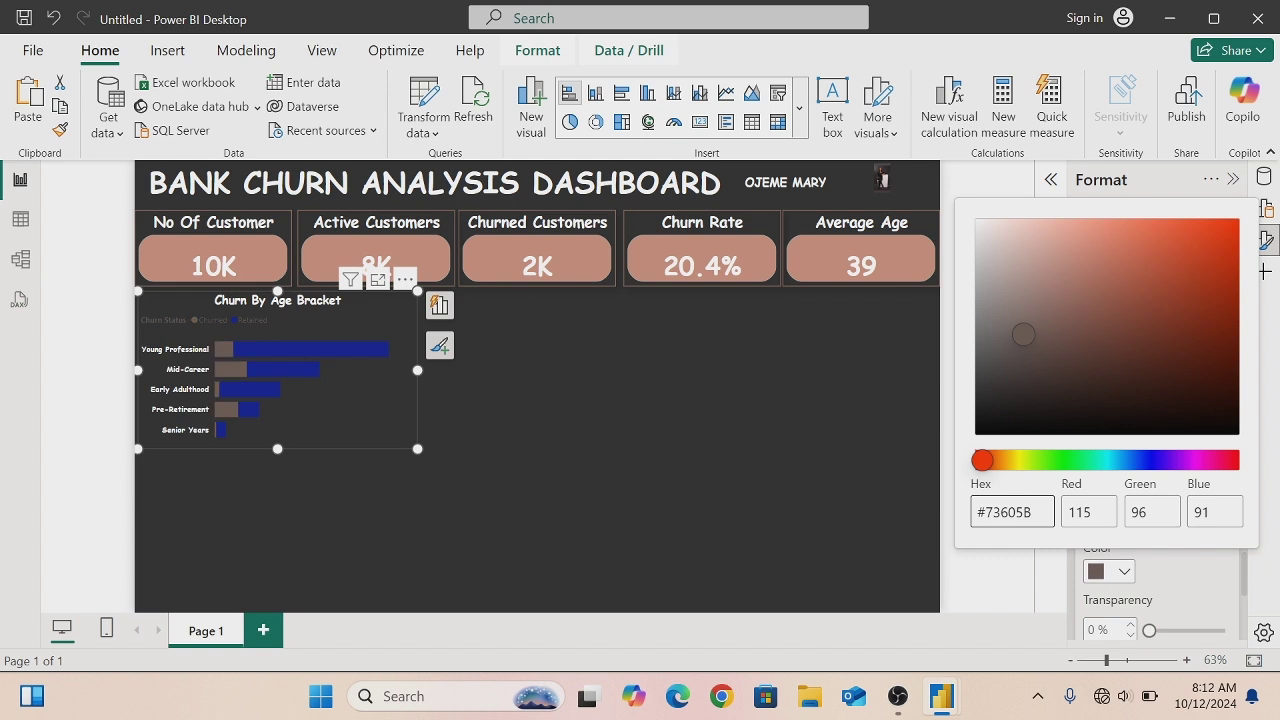
pyautogui.click(893, 494)
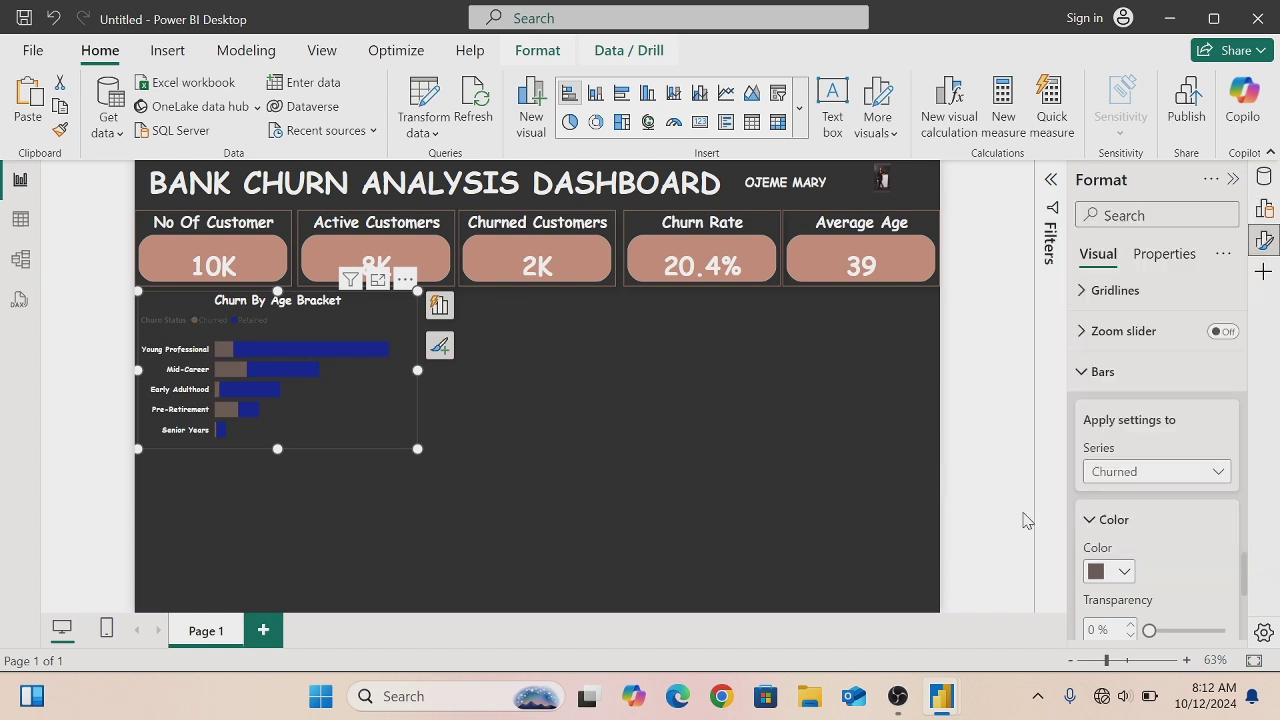
# - Set the bar colour of the Retained series to the custom hex value #2D4262
pyautogui.click(1219, 472)
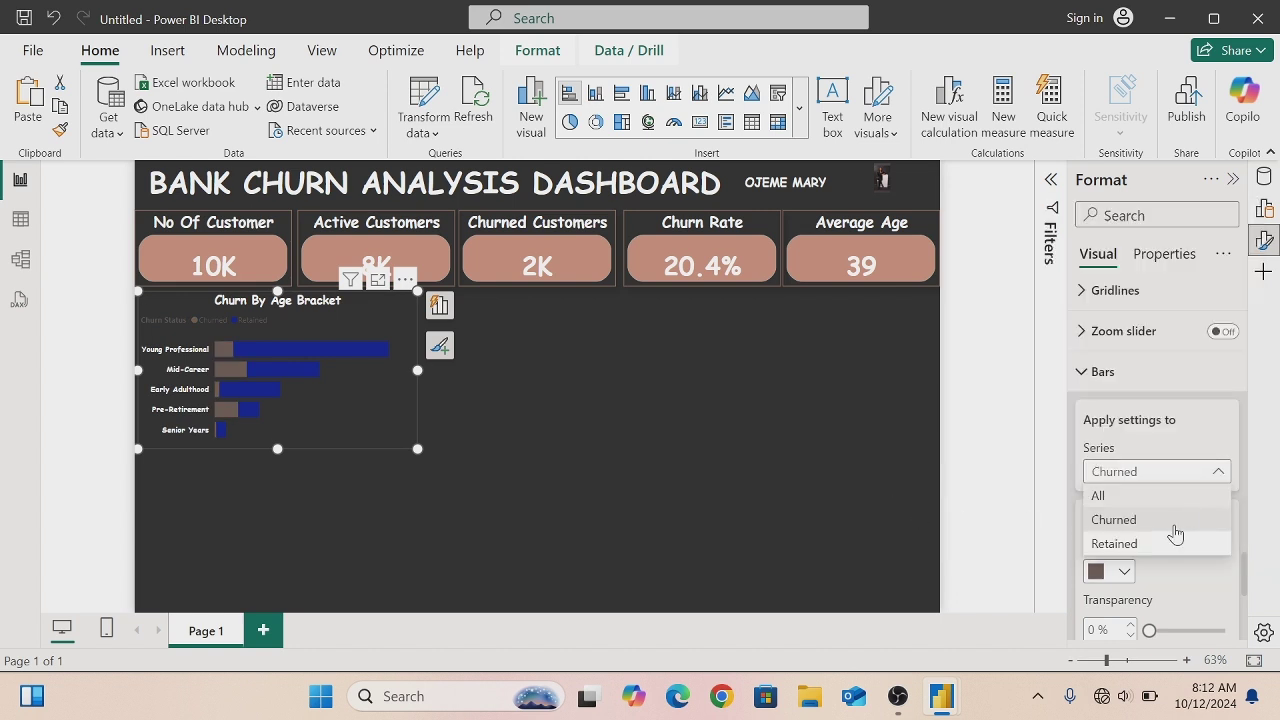
pyautogui.click(1136, 545)
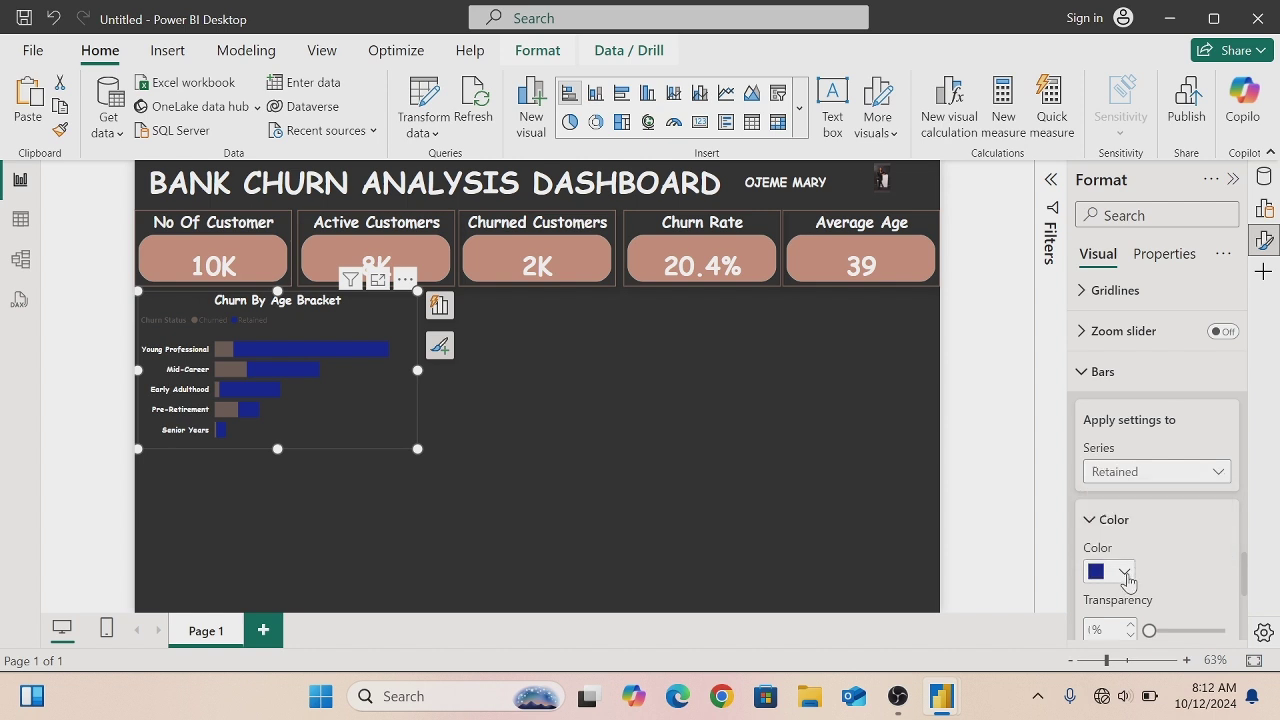
pyautogui.click(1125, 572)
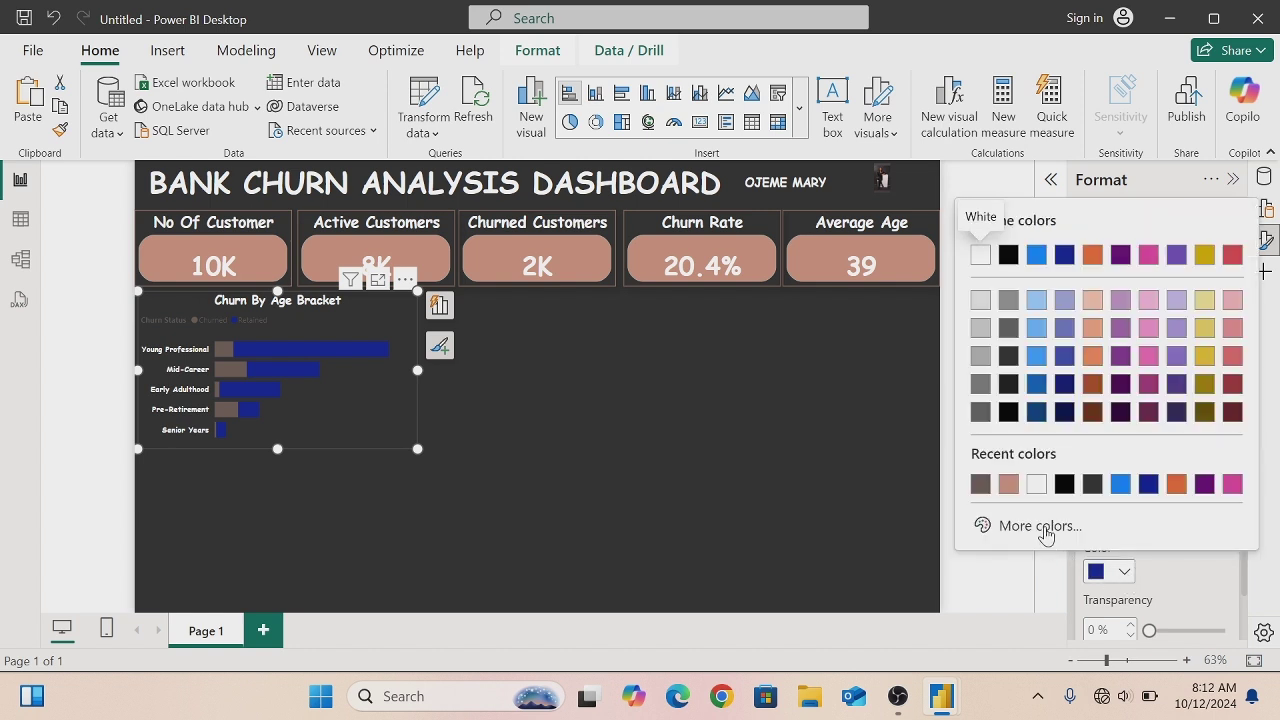
pyautogui.click(1045, 527)
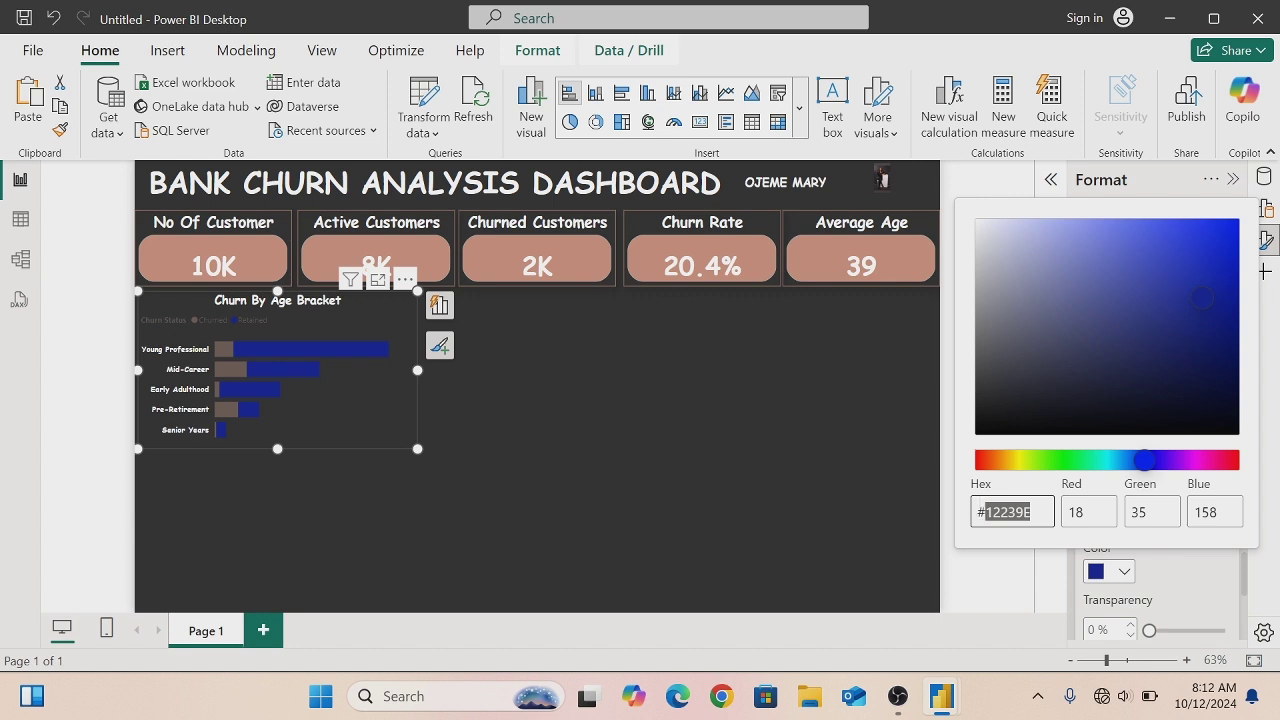
pyautogui.press('BackSpace')
pyautogui.write('2d4262')
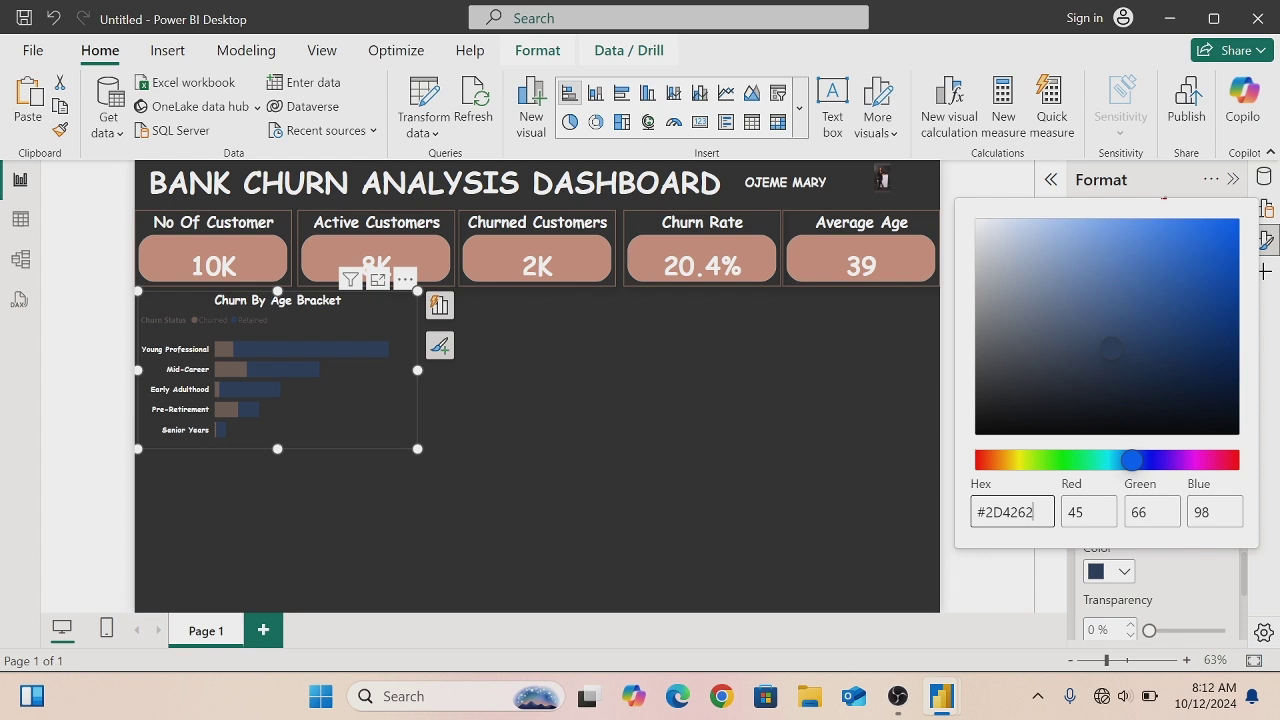
pyautogui.click(763, 430)
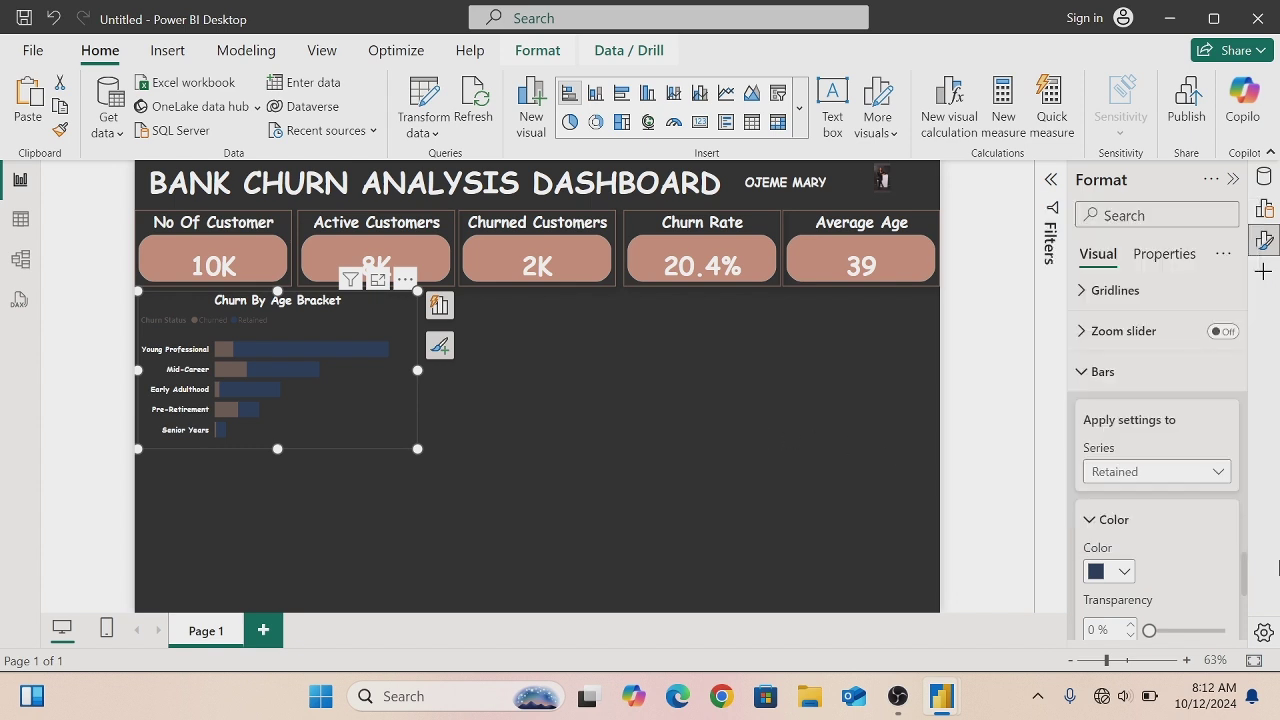
# - Turn on the bar chart's data labels and set their value colour to white (#FFFFFF) for all series
pyautogui.moveTo(1245, 566); pyautogui.dragTo(1246, 612)
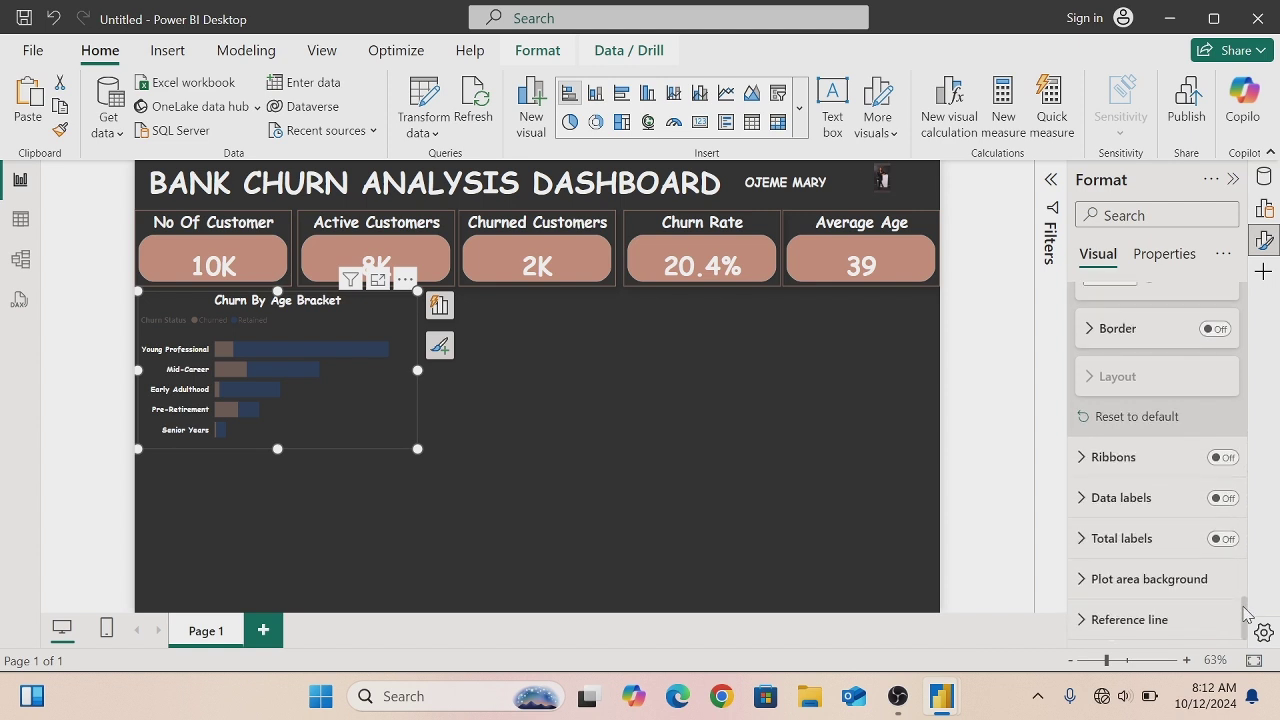
pyautogui.click(1224, 498)
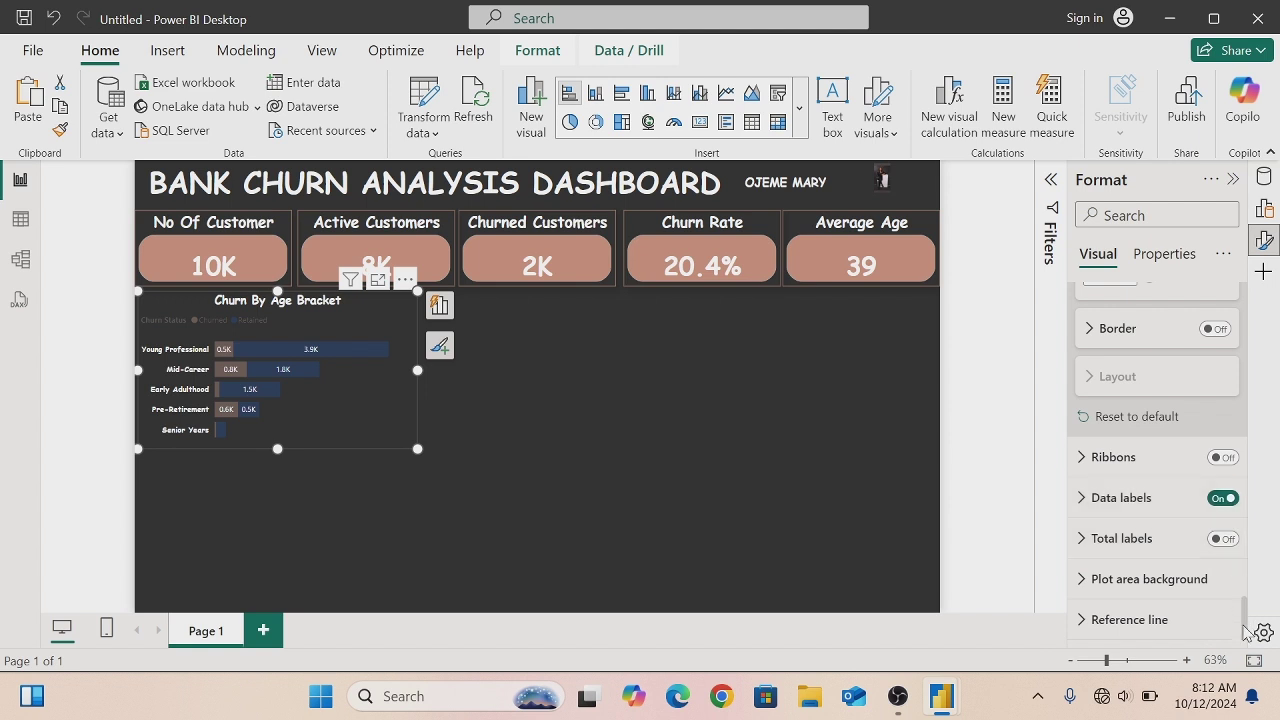
pyautogui.click(1080, 498)
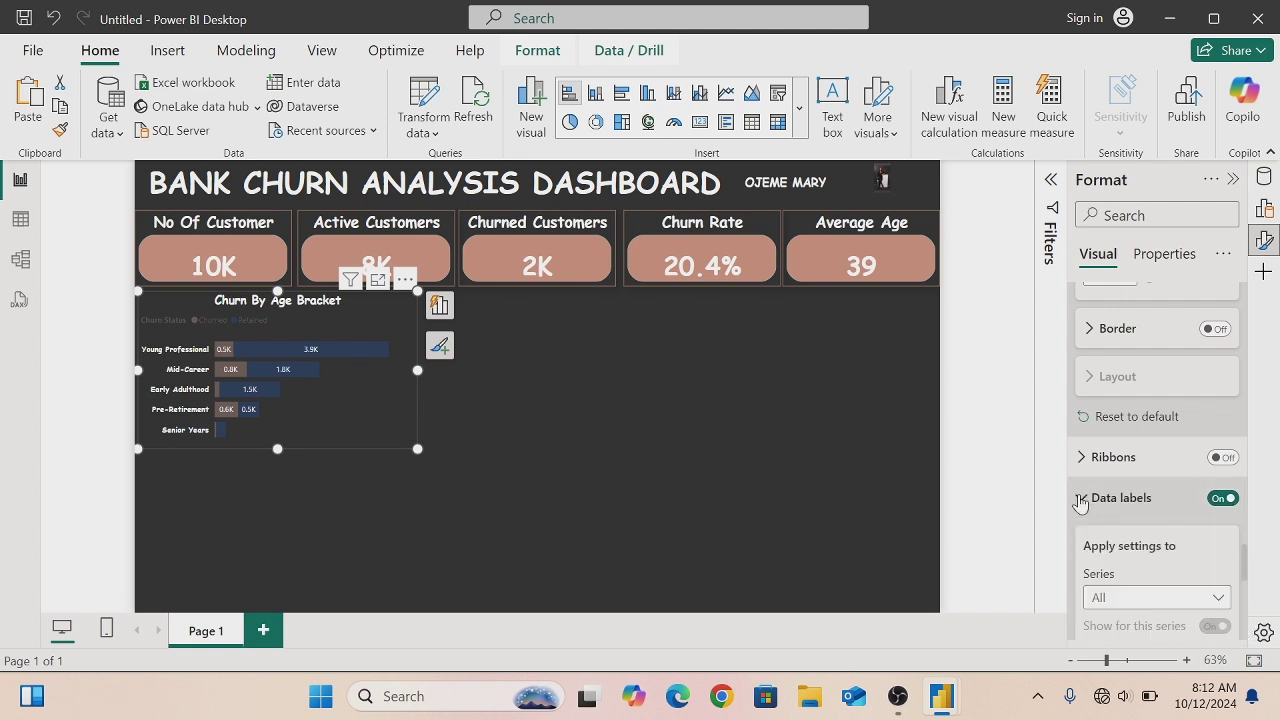
pyautogui.moveTo(1247, 553); pyautogui.dragTo(1243, 598)
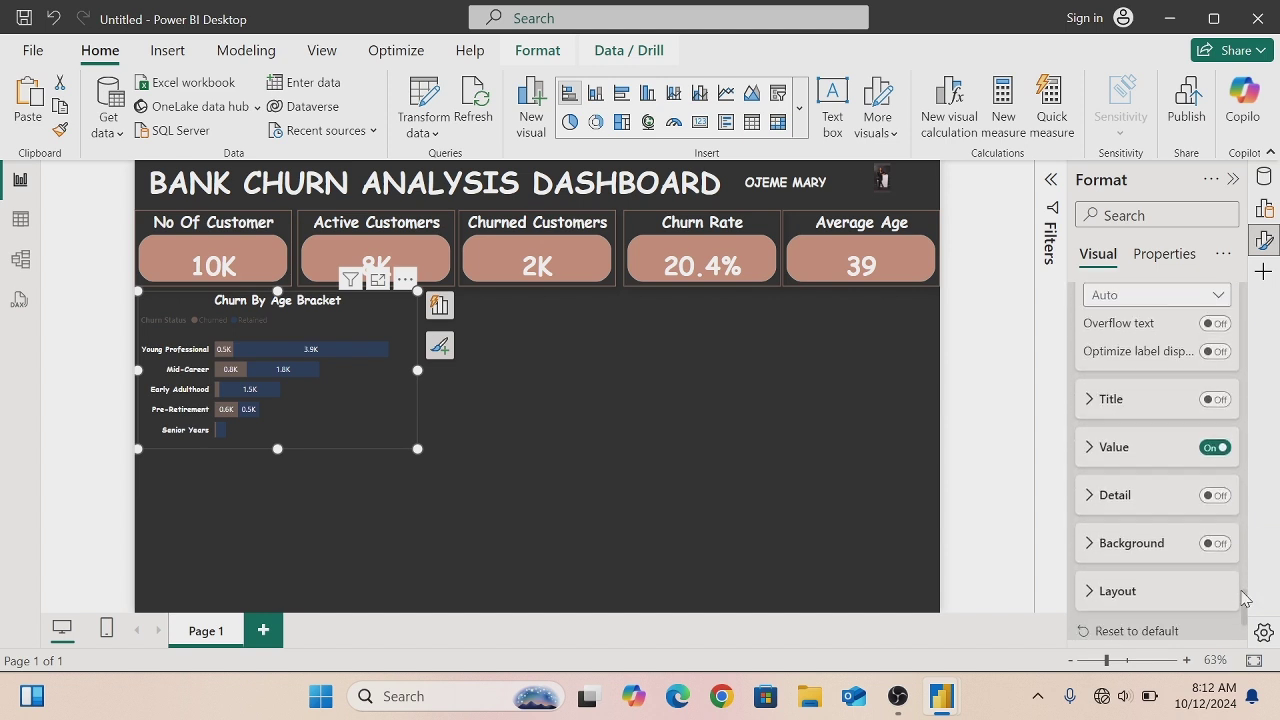
pyautogui.click(1088, 450)
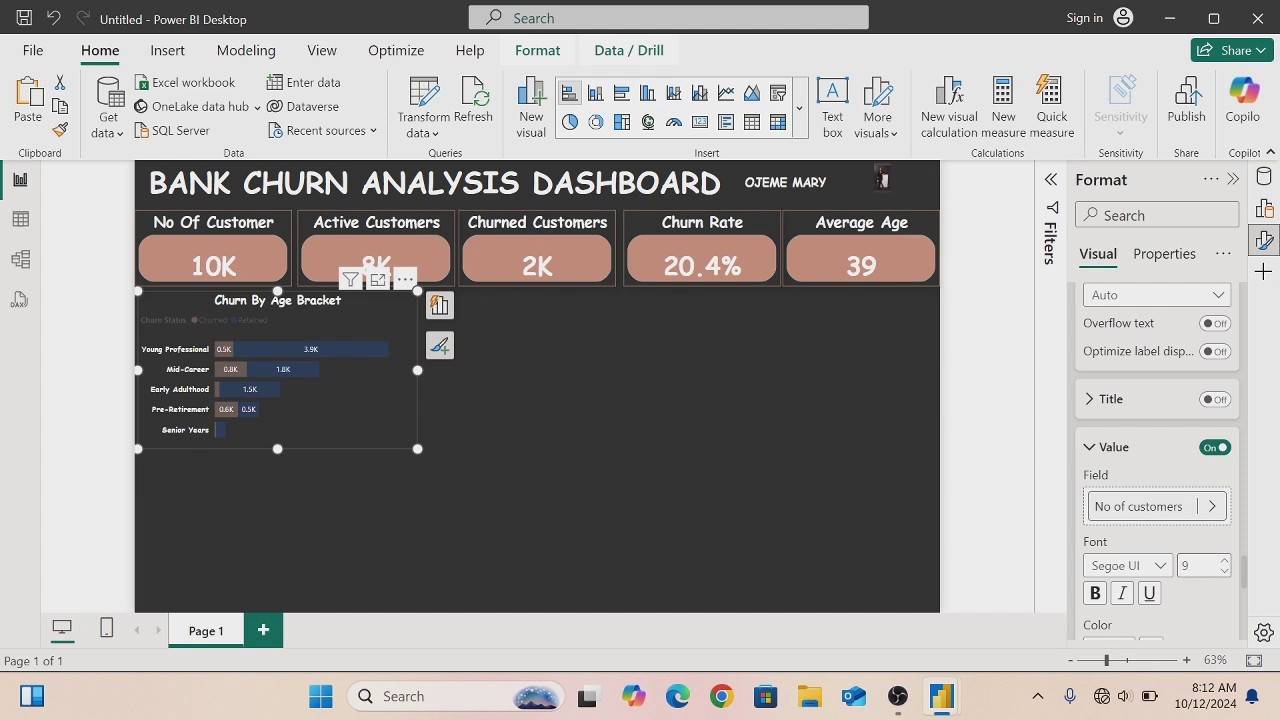
pyautogui.moveTo(1247, 575); pyautogui.dragTo(1246, 590)
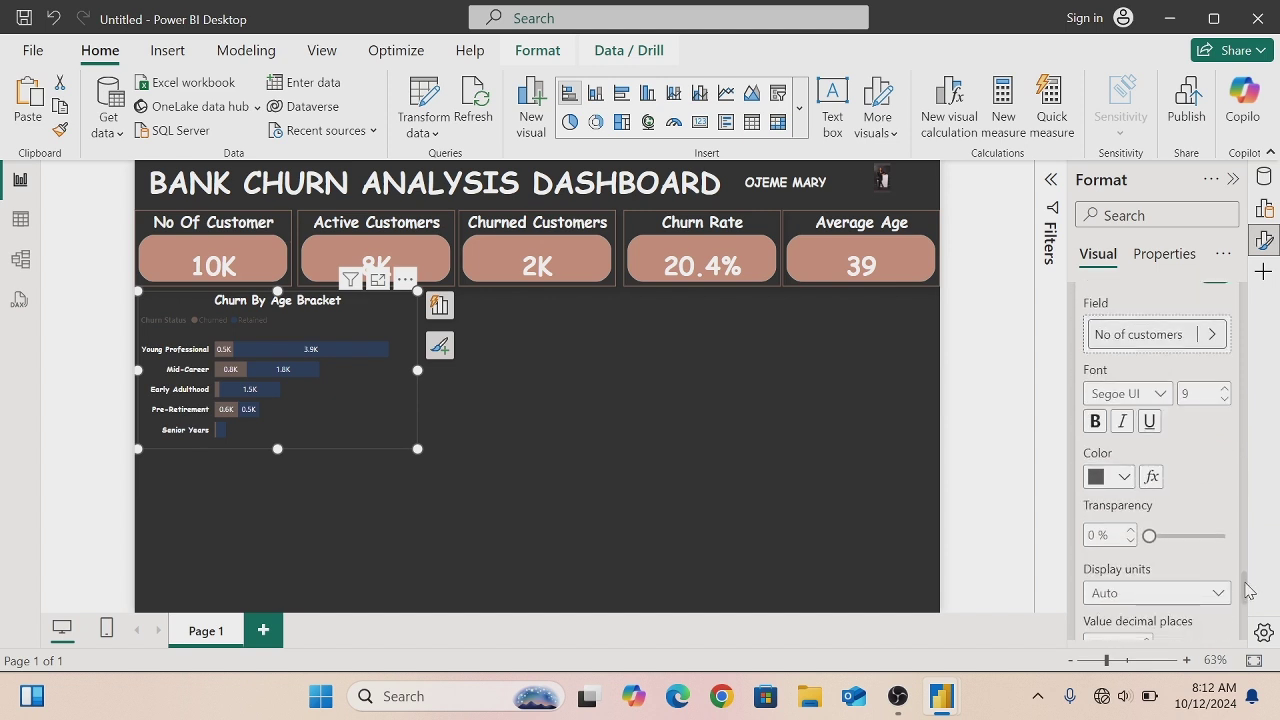
pyautogui.click(1124, 478)
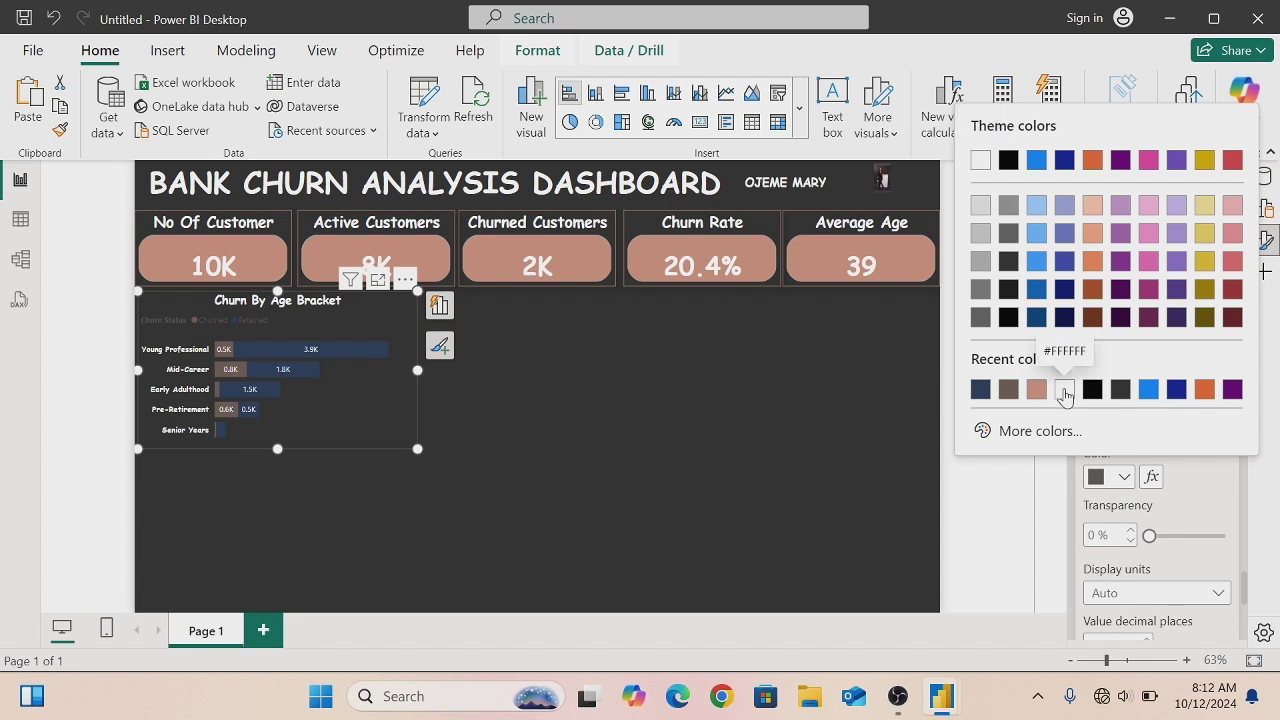
pyautogui.click(1064, 390)
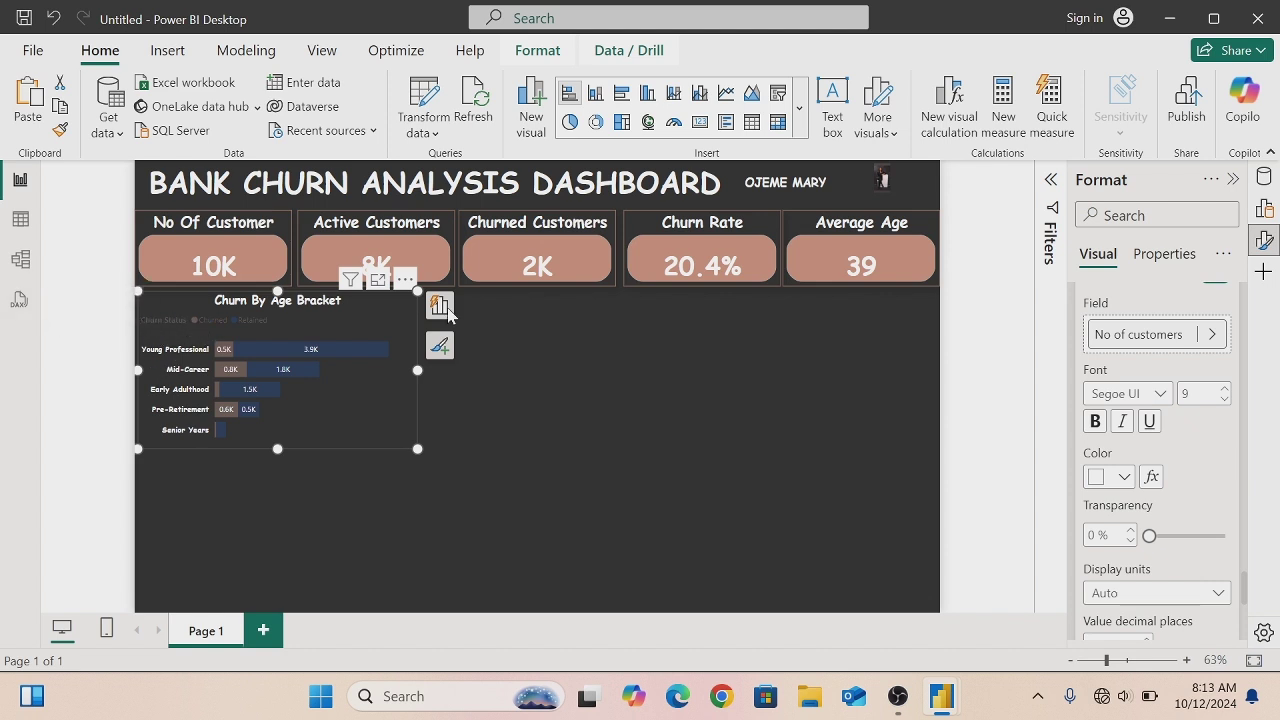
# - Set the bar chart's legend position to Top center
pyautogui.moveTo(1246, 604); pyautogui.dragTo(1246, 483)
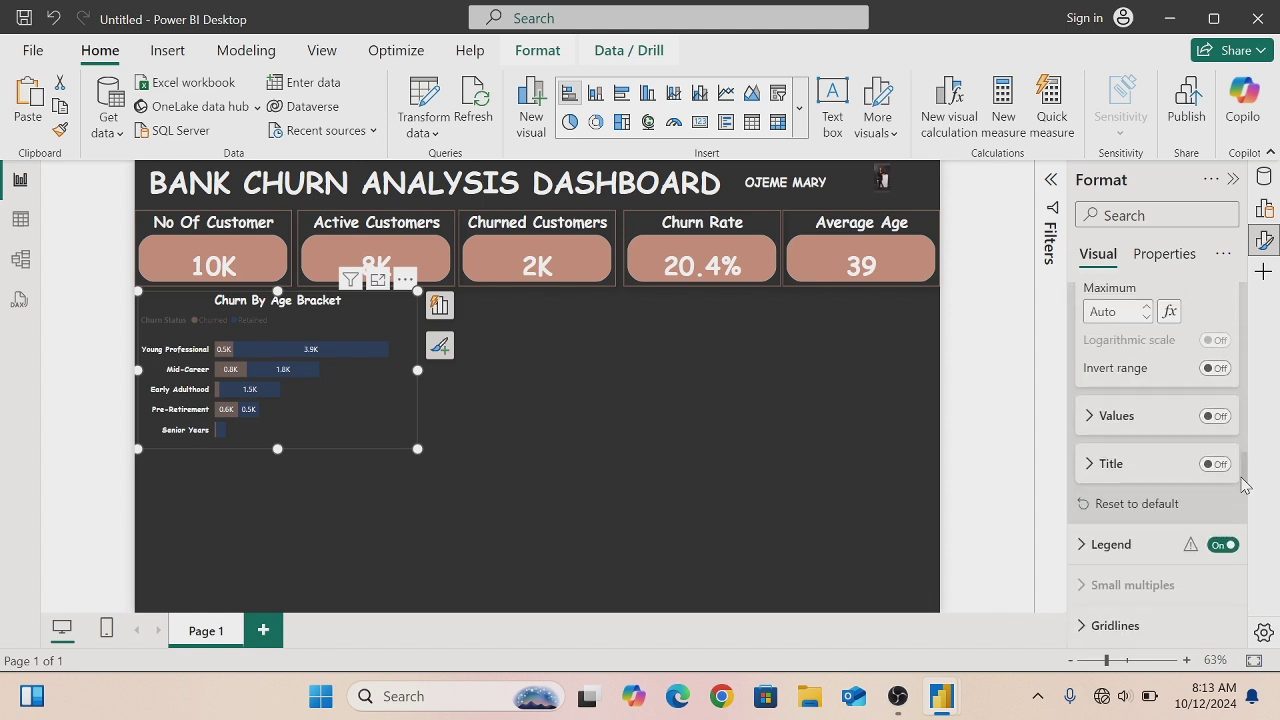
pyautogui.click(1082, 548)
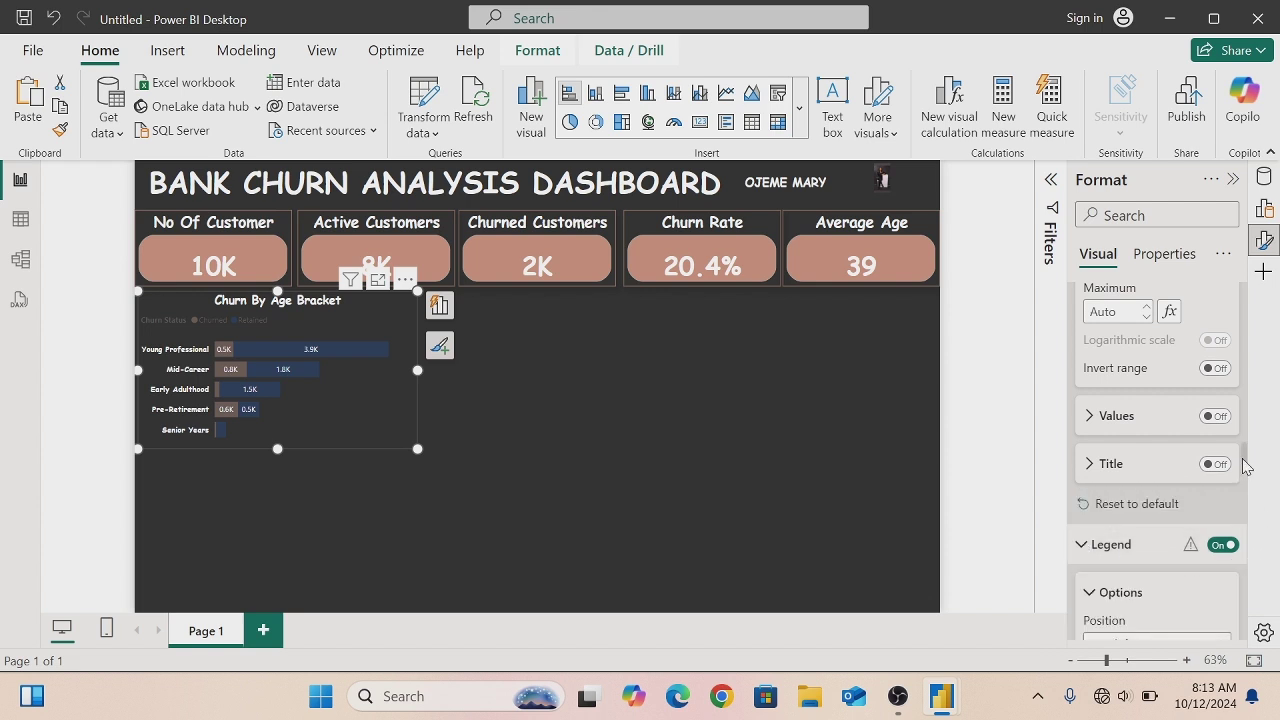
pyautogui.scroll(-1, 1246, 474)
pyautogui.scroll(-3, 1246, 474)
pyautogui.scroll(2, 1158, 444)
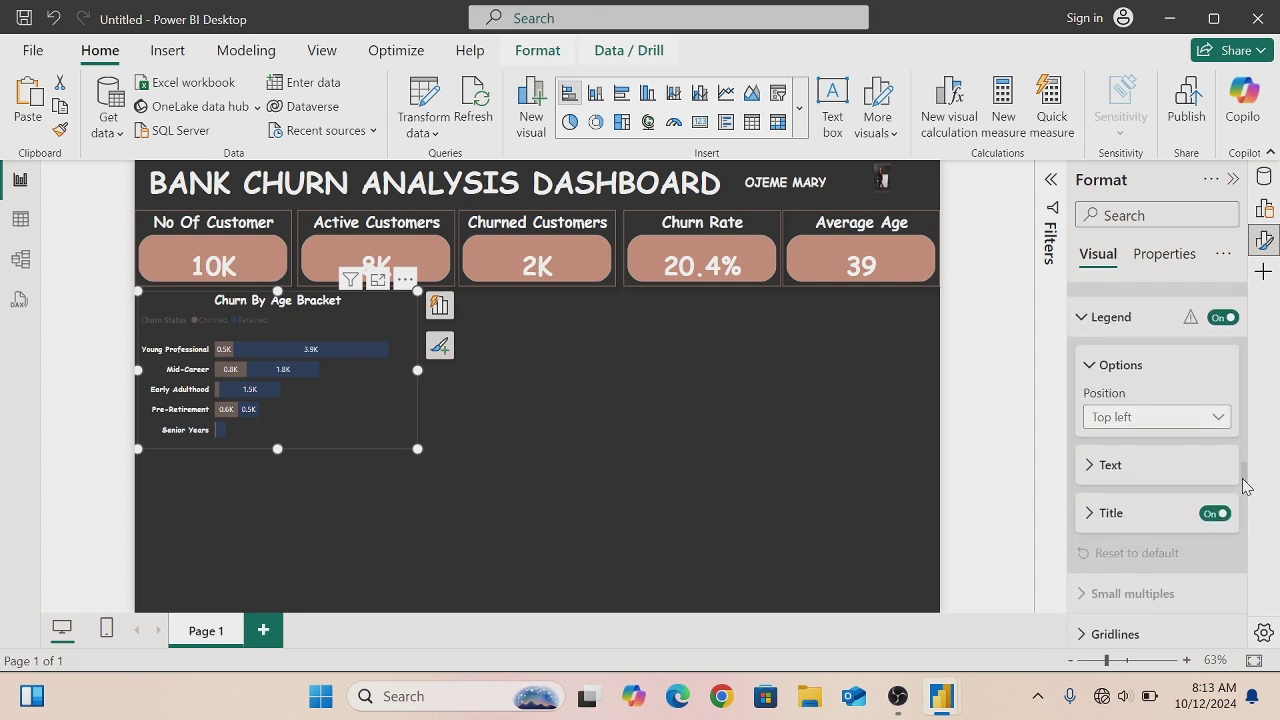
pyautogui.click(1216, 424)
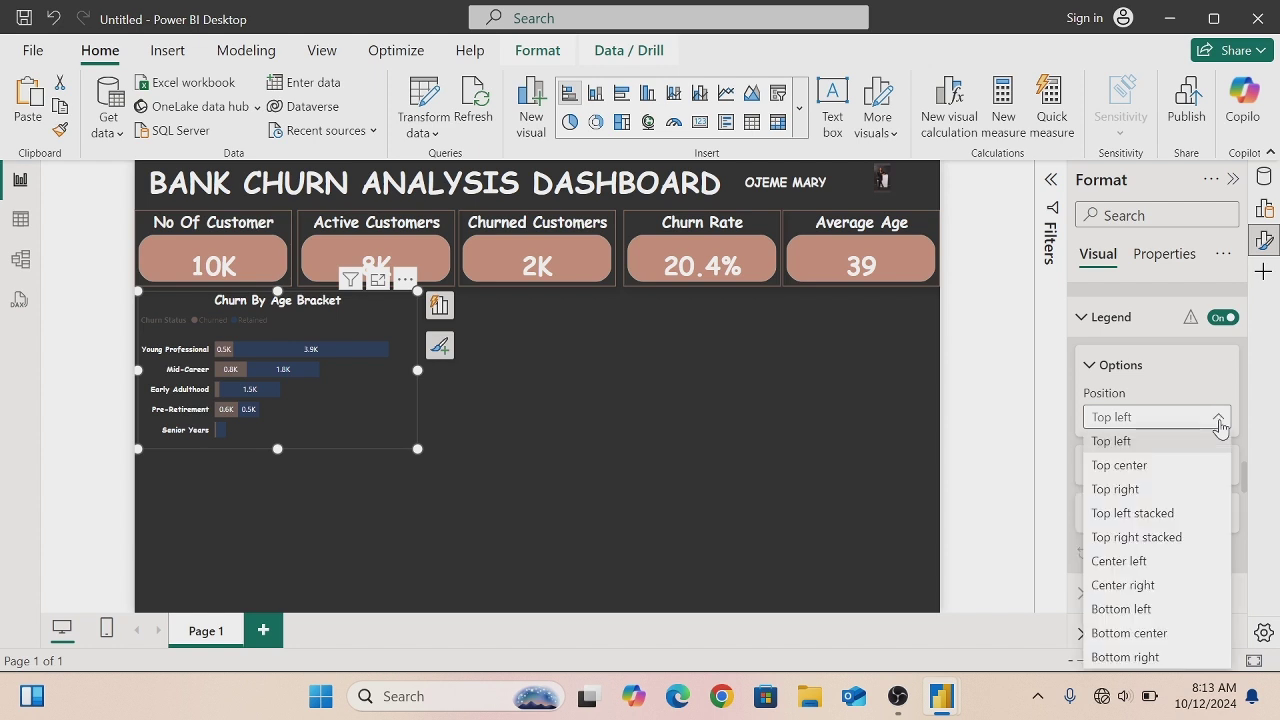
pyautogui.click(1125, 479)
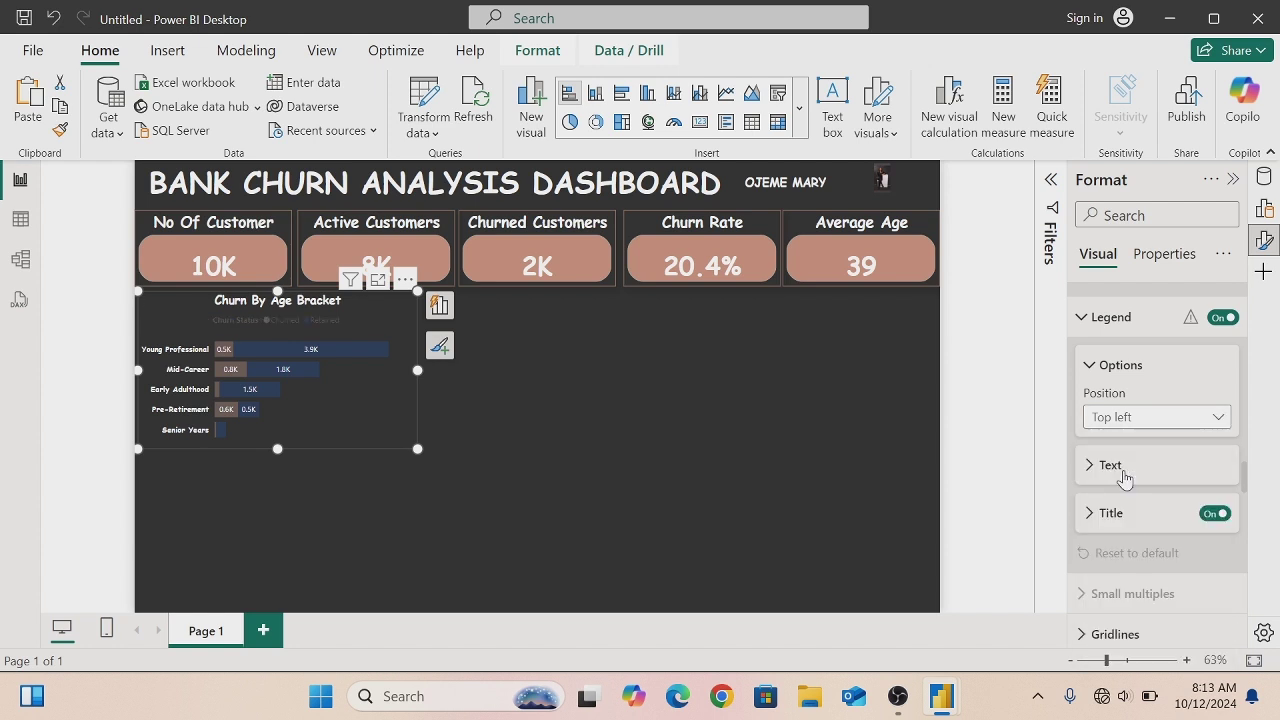
# - Make the bar chart's legend text bold and white
pyautogui.moveTo(1244, 471); pyautogui.dragTo(1244, 514)
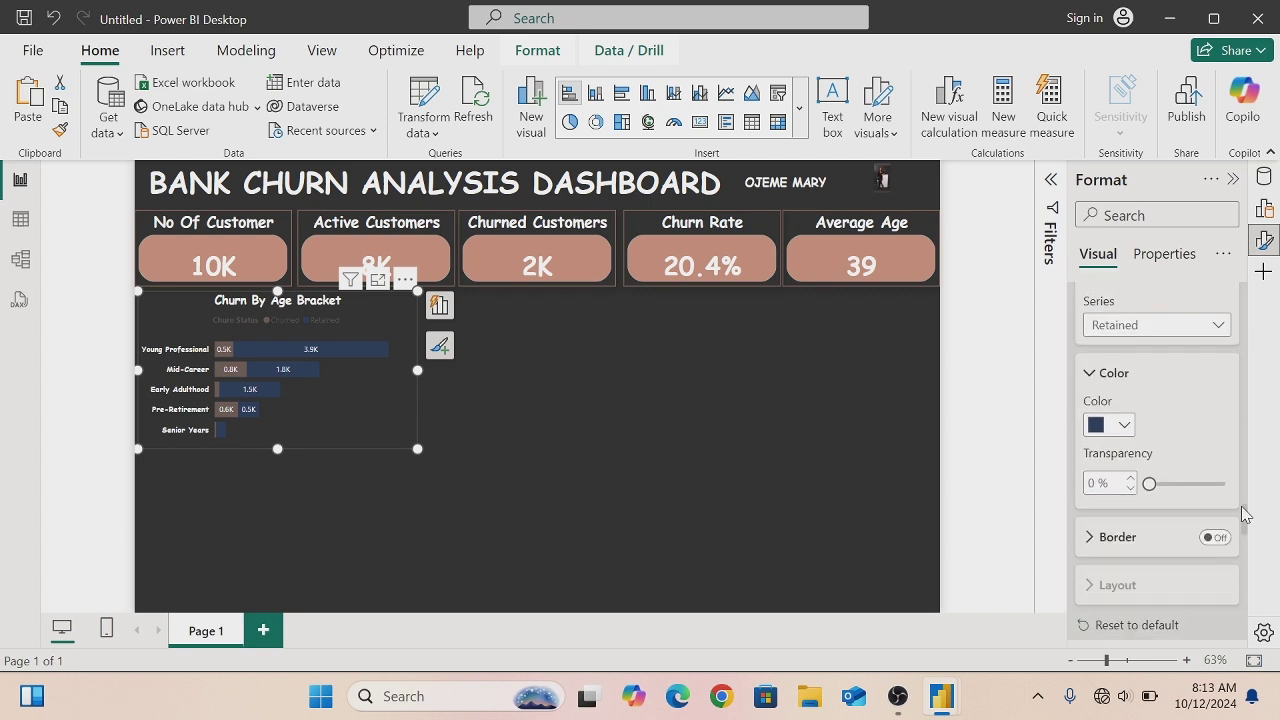
pyautogui.moveTo(1243, 514); pyautogui.dragTo(1249, 472)
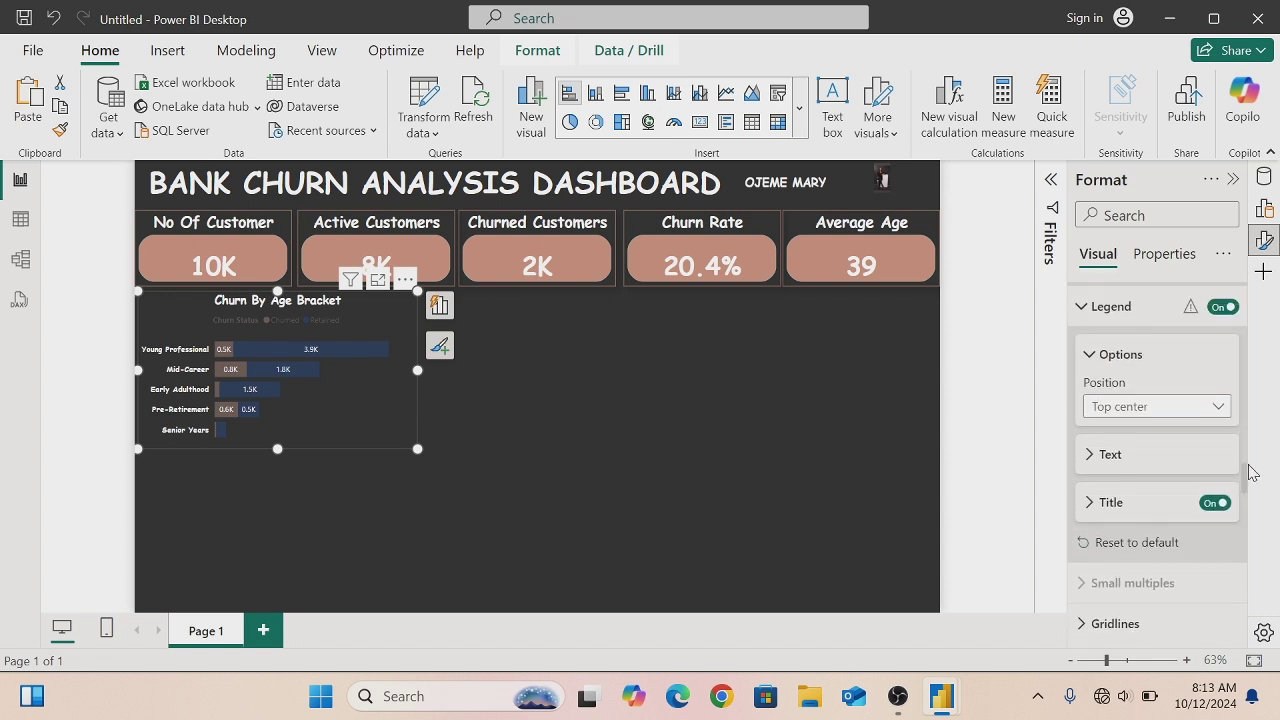
pyautogui.click(1090, 455)
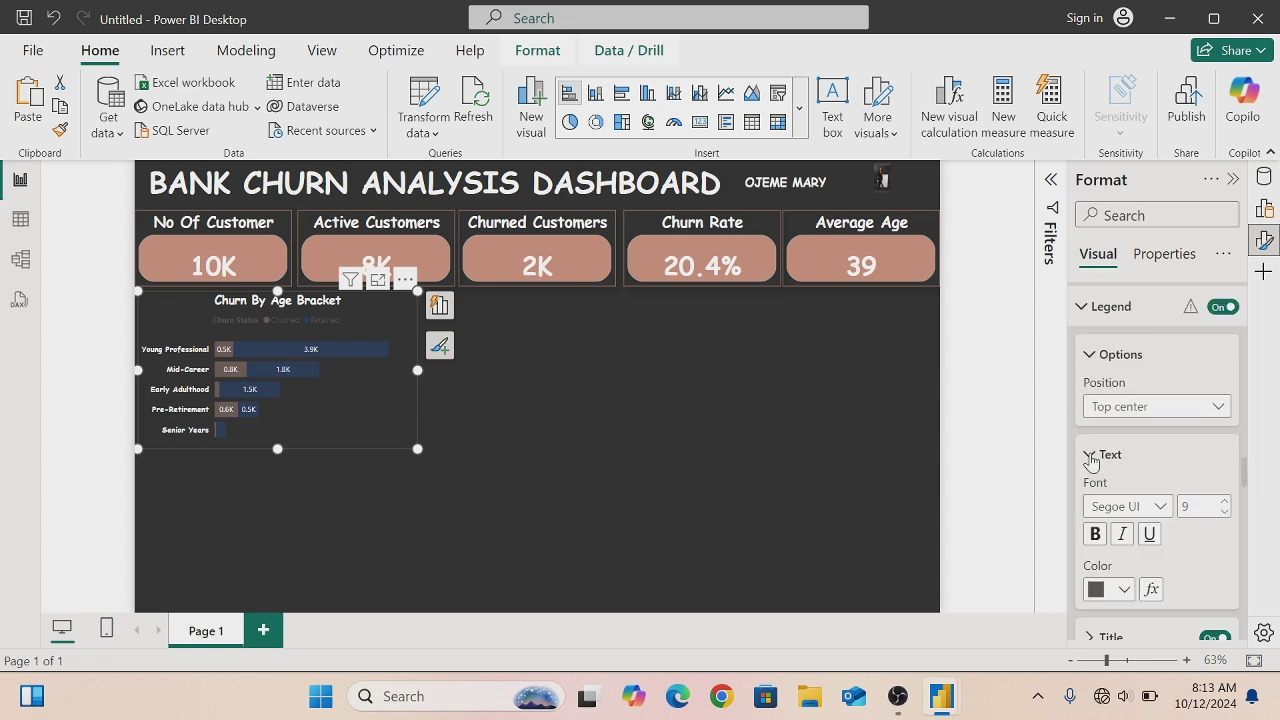
pyautogui.click(1124, 589)
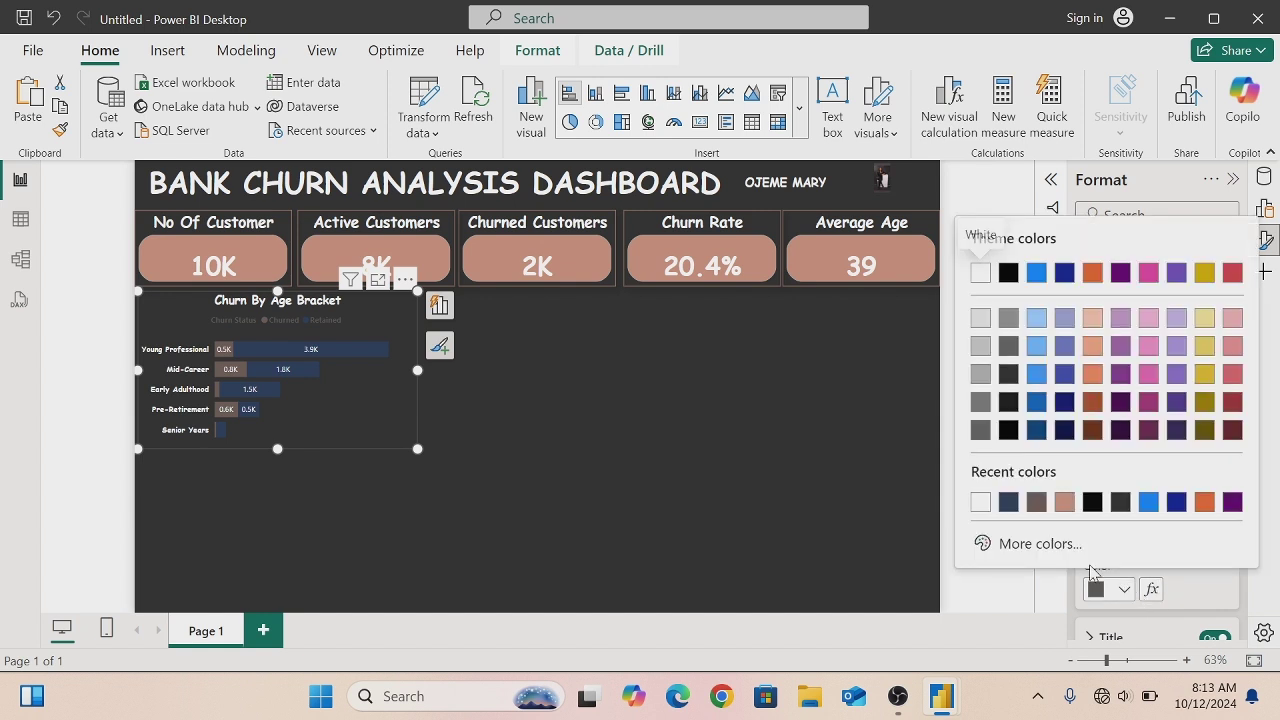
pyautogui.click(980, 503)
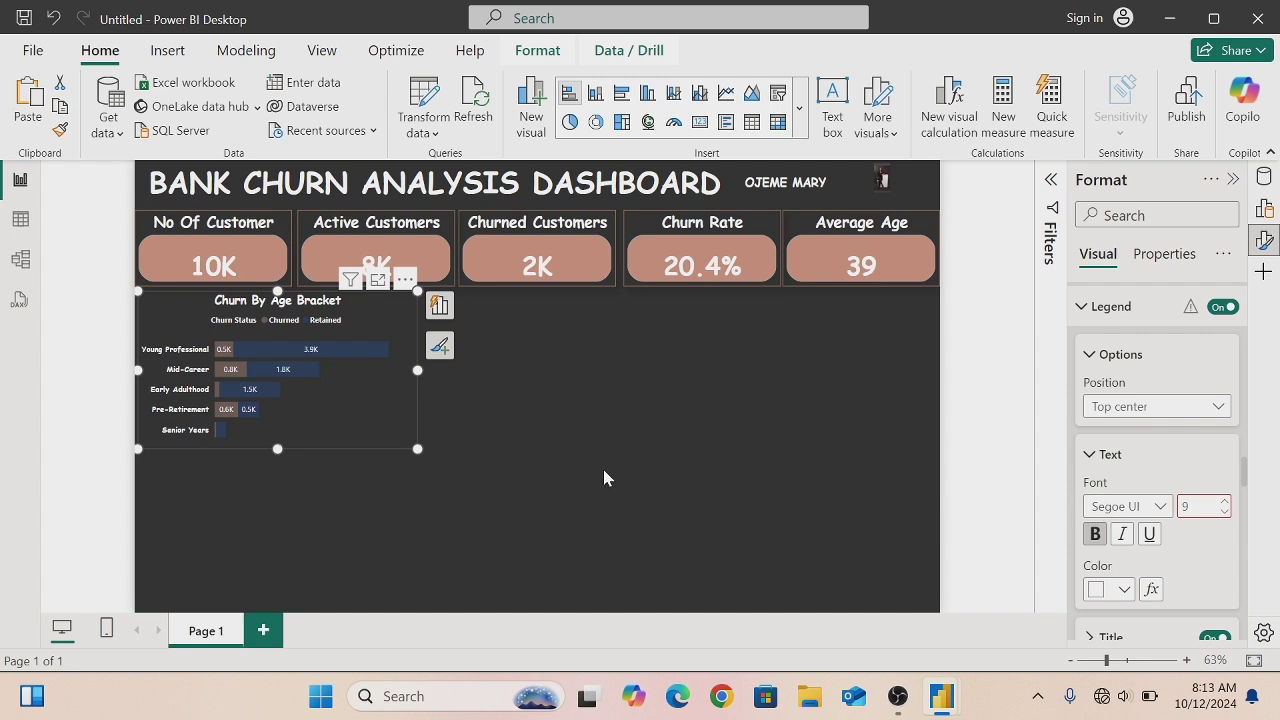
pyautogui.click(673, 475)
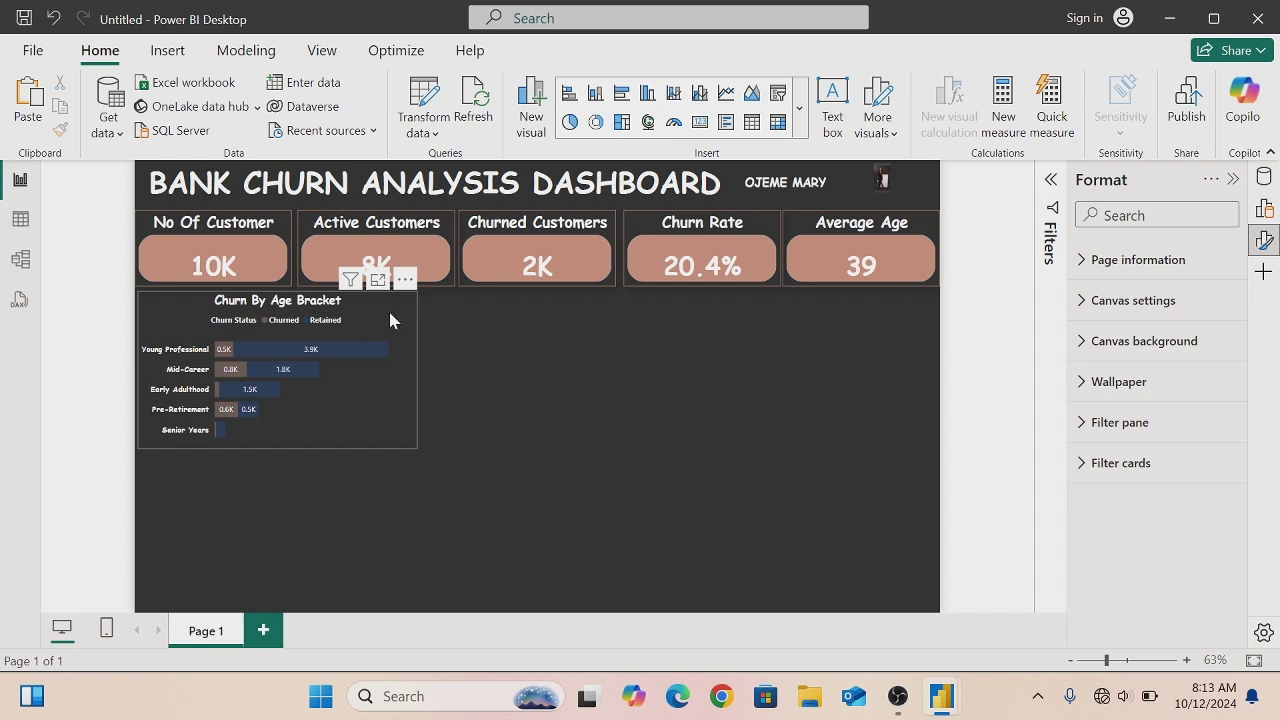
# - Turn on the bar chart's visual border and shadow, and set the border colour to the recently used salmon matching the KPI cards
pyautogui.click(408, 428)
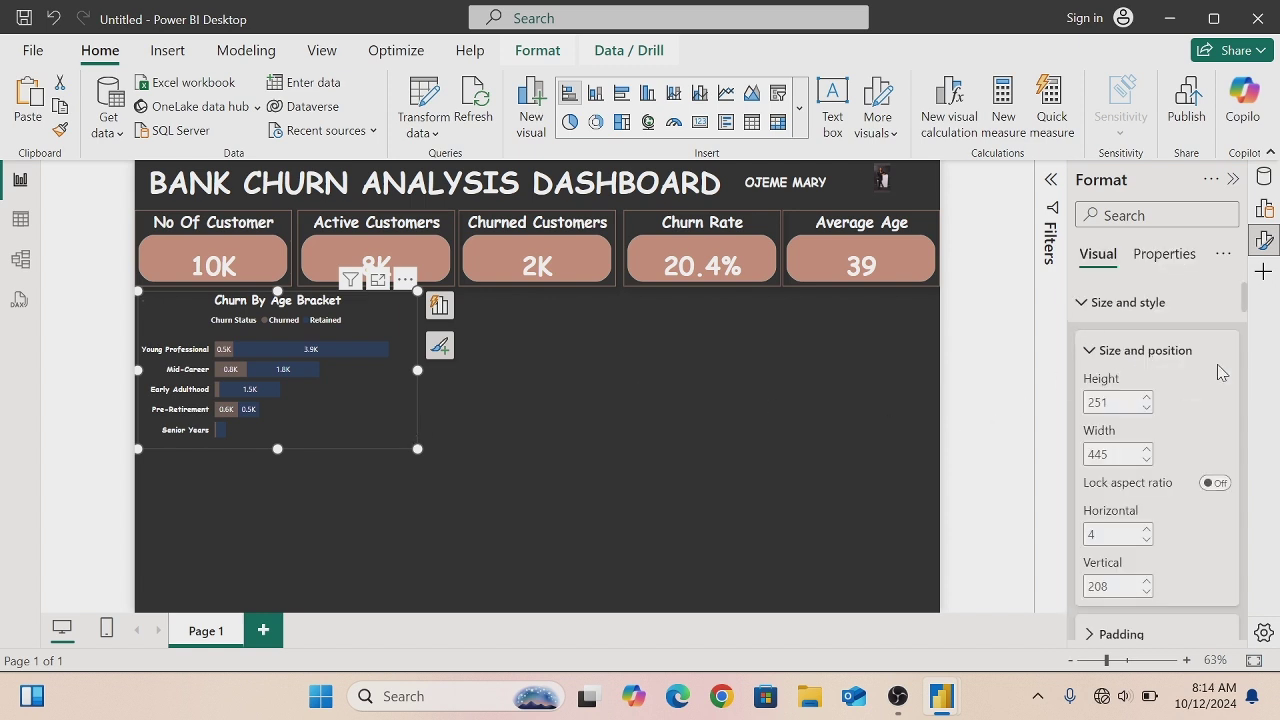
pyautogui.moveTo(1247, 312); pyautogui.dragTo(1277, 333)
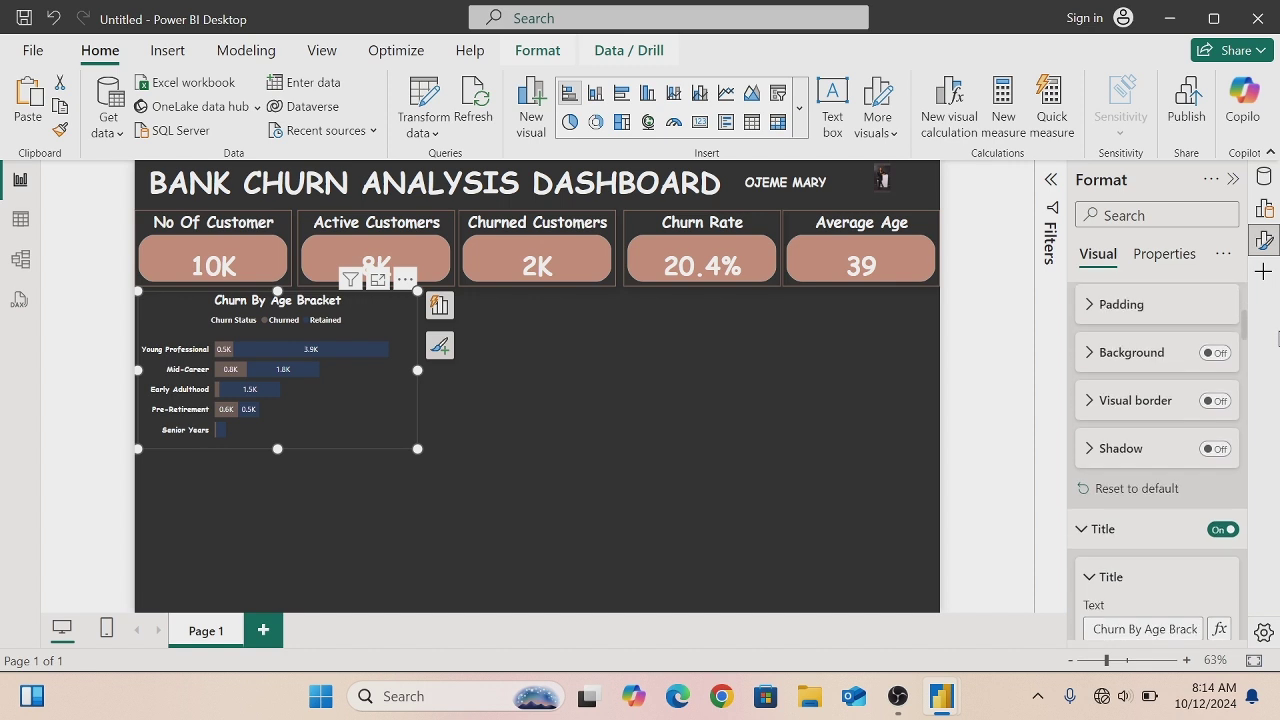
pyautogui.click(1216, 402)
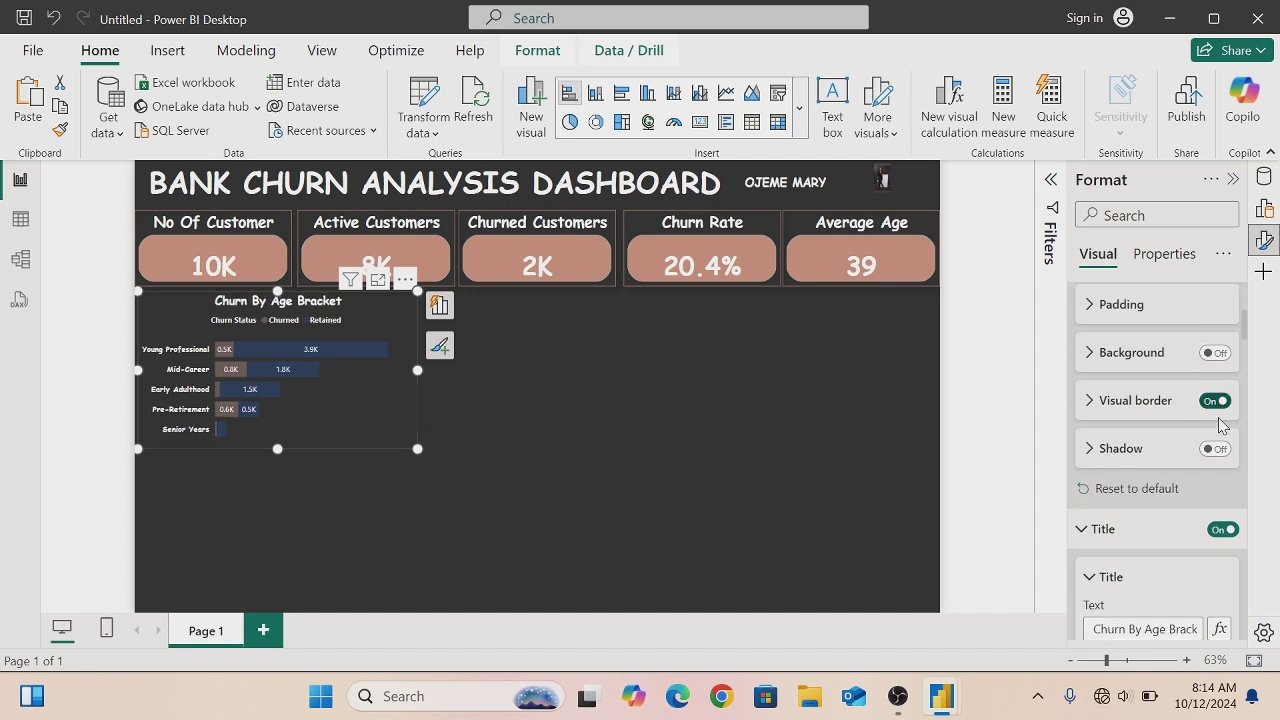
pyautogui.click(1216, 450)
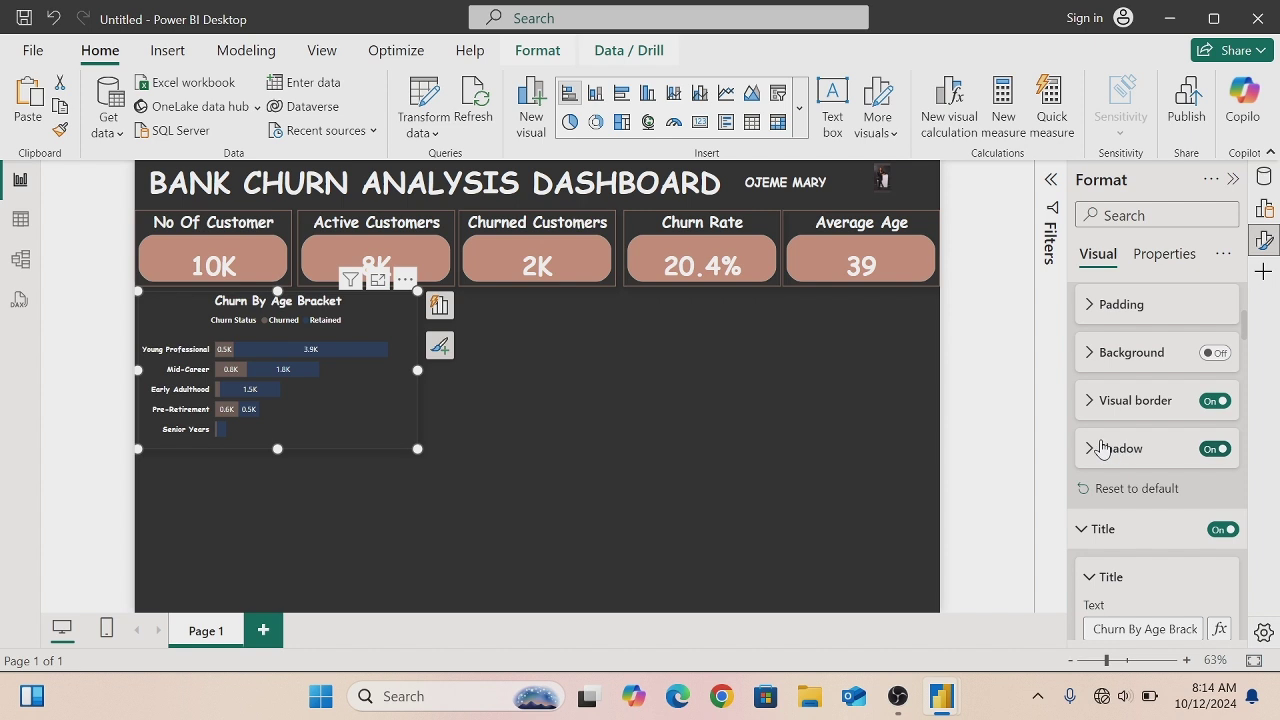
pyautogui.click(1088, 402)
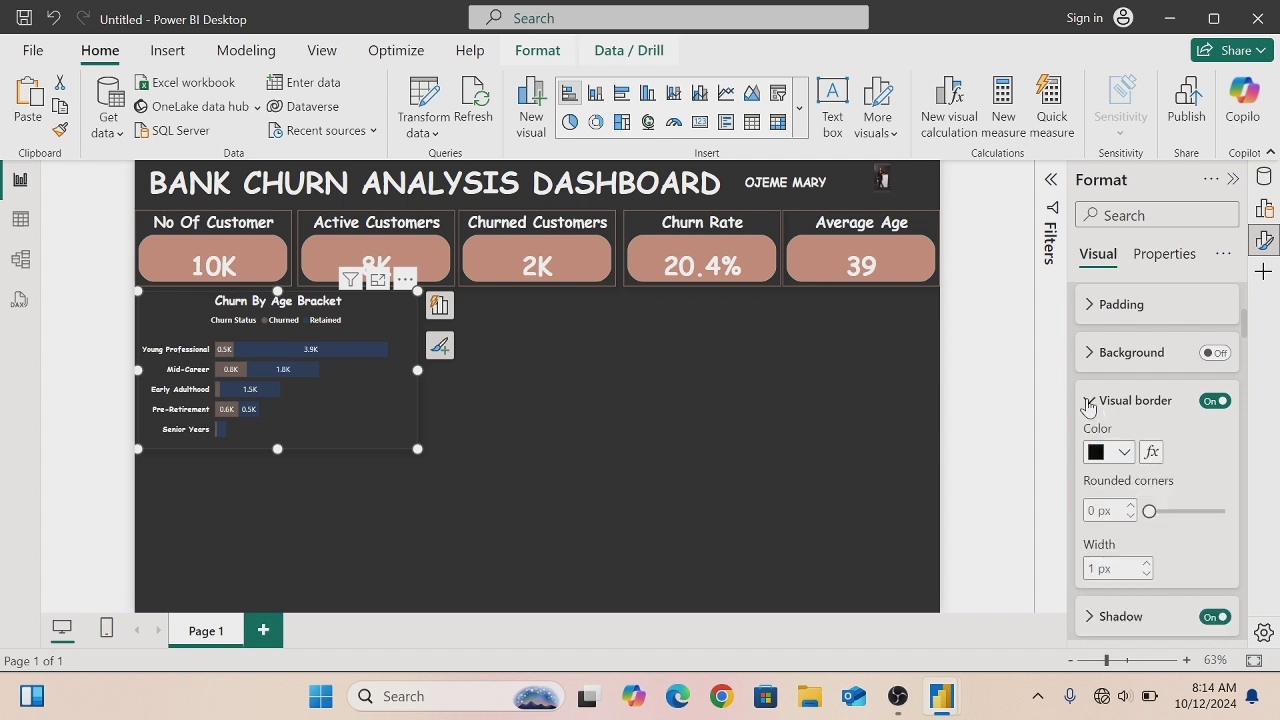
pyautogui.click(1125, 453)
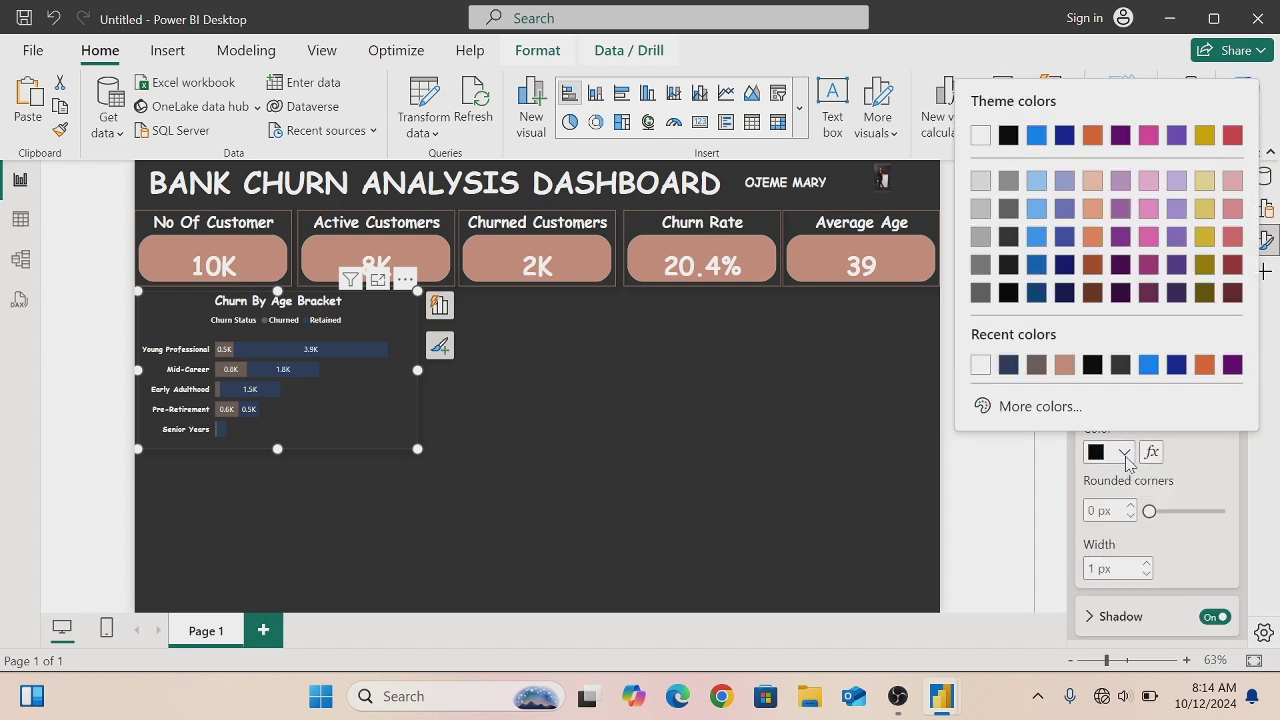
pyautogui.click(1063, 365)
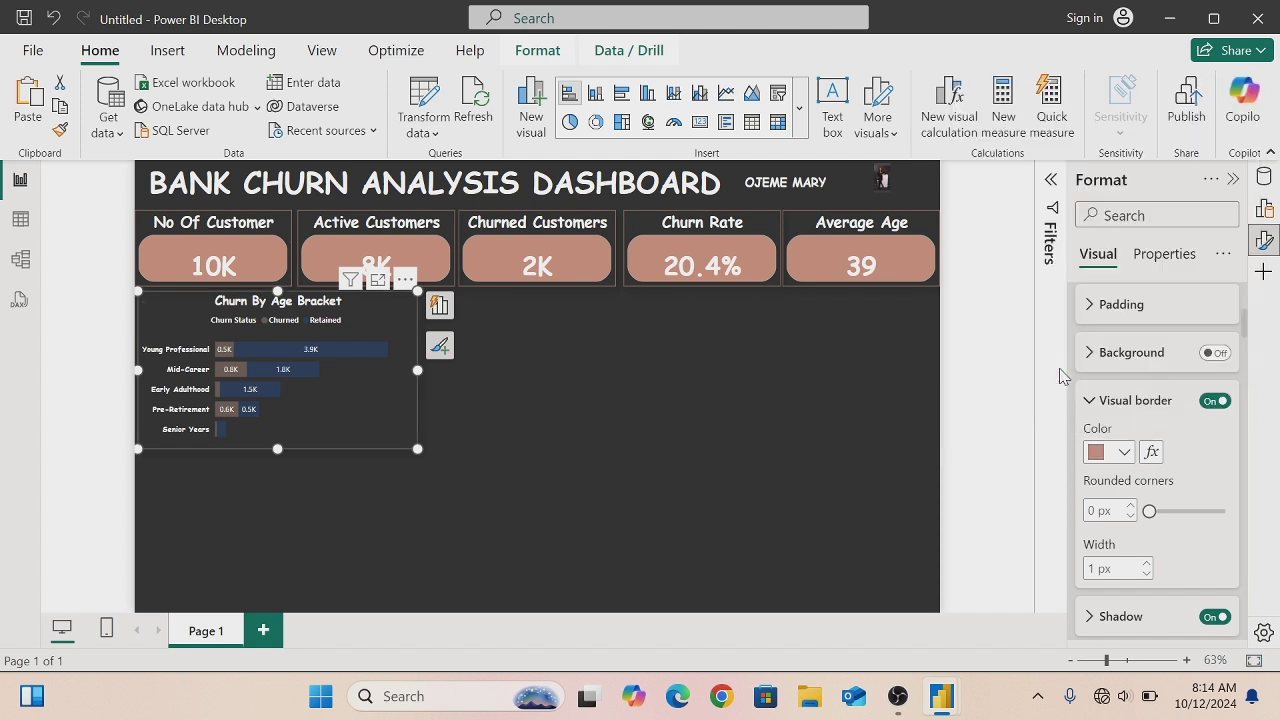
pyautogui.click(837, 412)
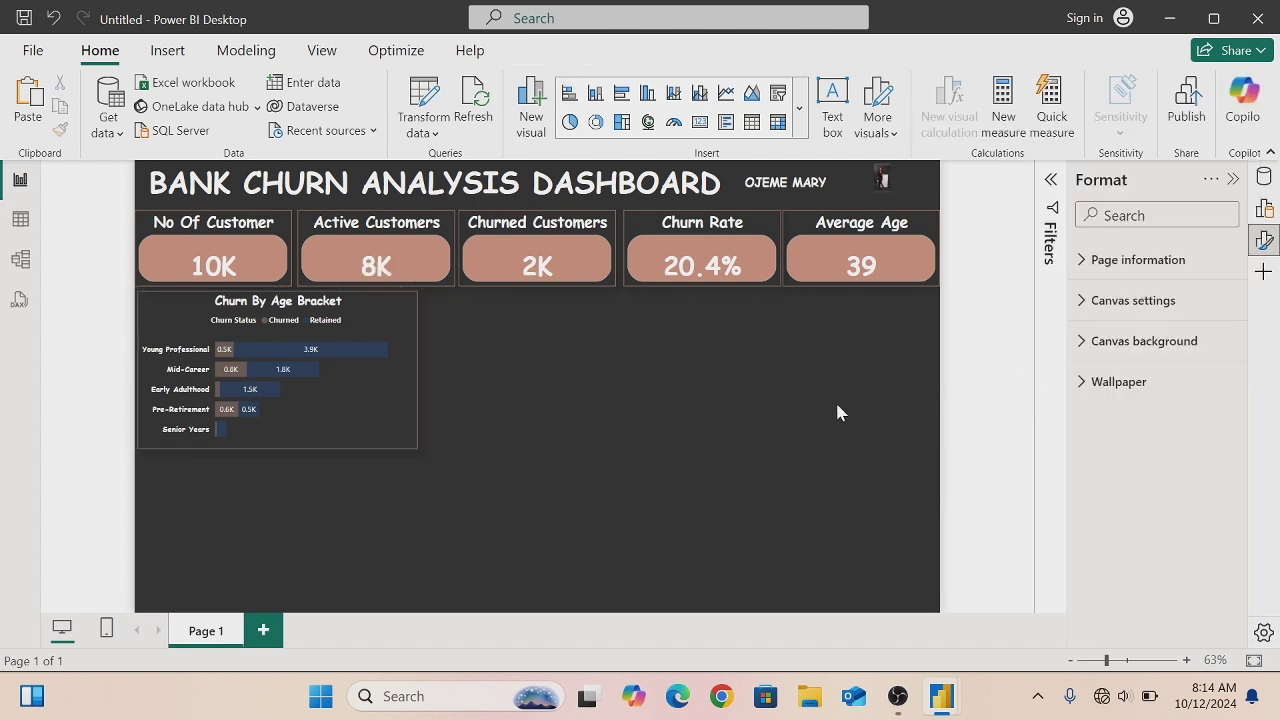
# - Paste four copies of the Churn By Age Bracket chart and place one under the Churn Rate and Average Age cards
pyautogui.click(405, 318)
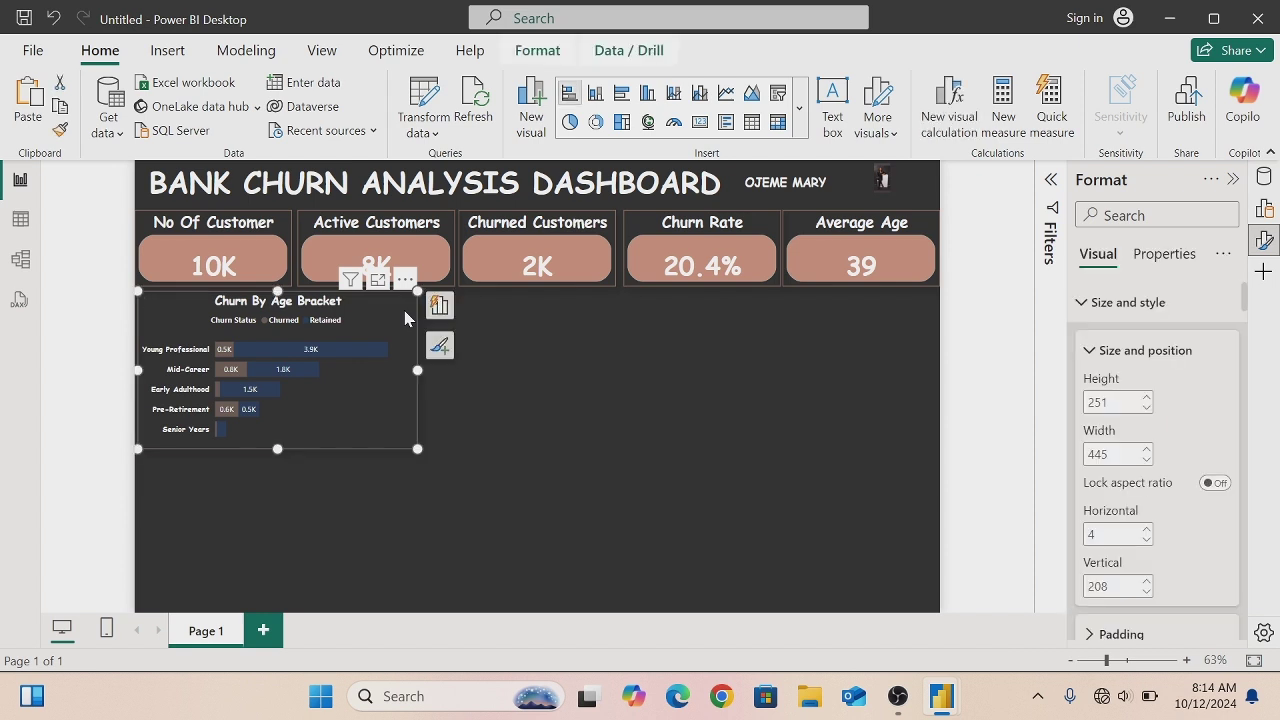
pyautogui.hotkey('ctrl', 'v')
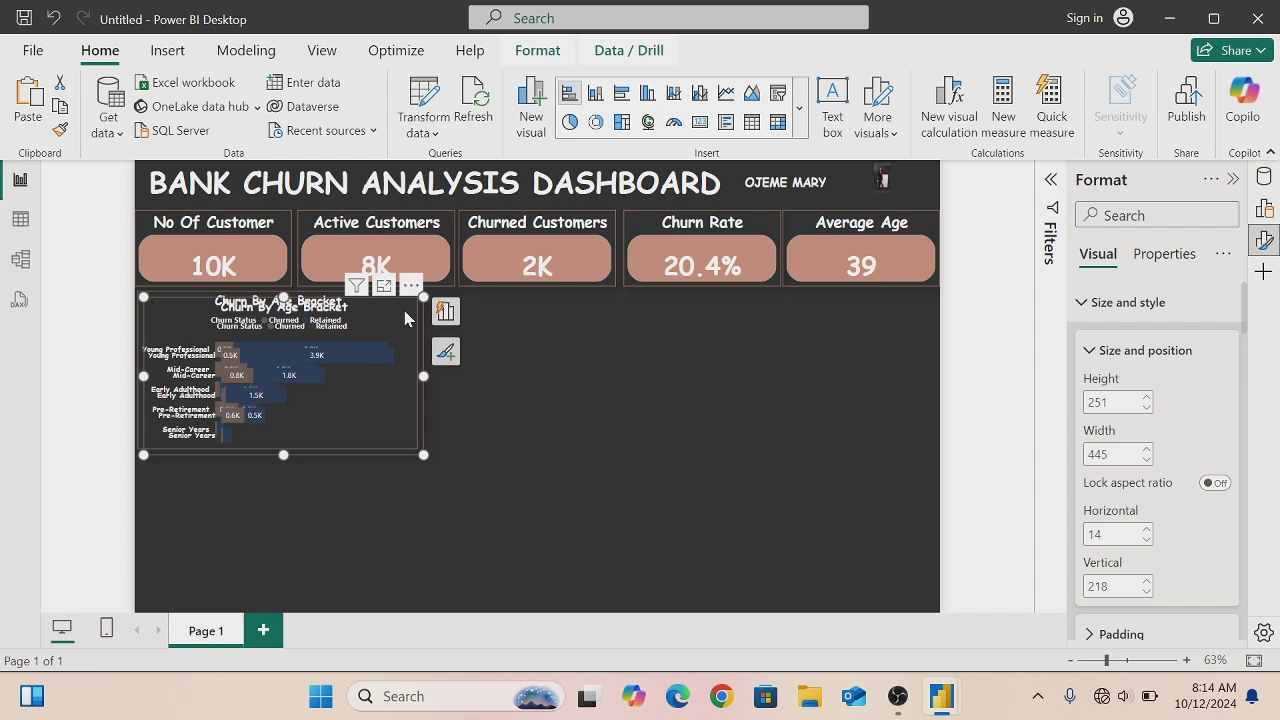
pyautogui.hotkey('ctrl', 'v')
pyautogui.hotkey('ctrl', 'v')
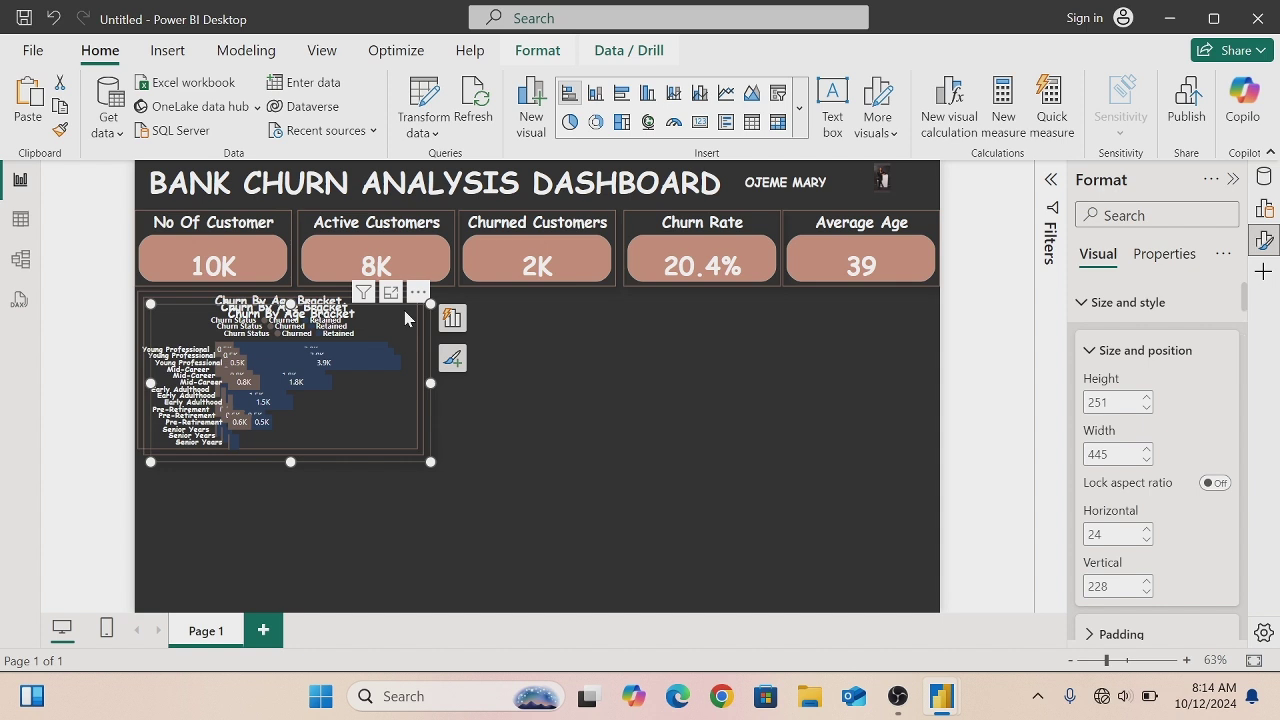
pyautogui.hotkey('ctrl', 'v')
pyautogui.moveTo(392, 315); pyautogui.dragTo(815, 323)
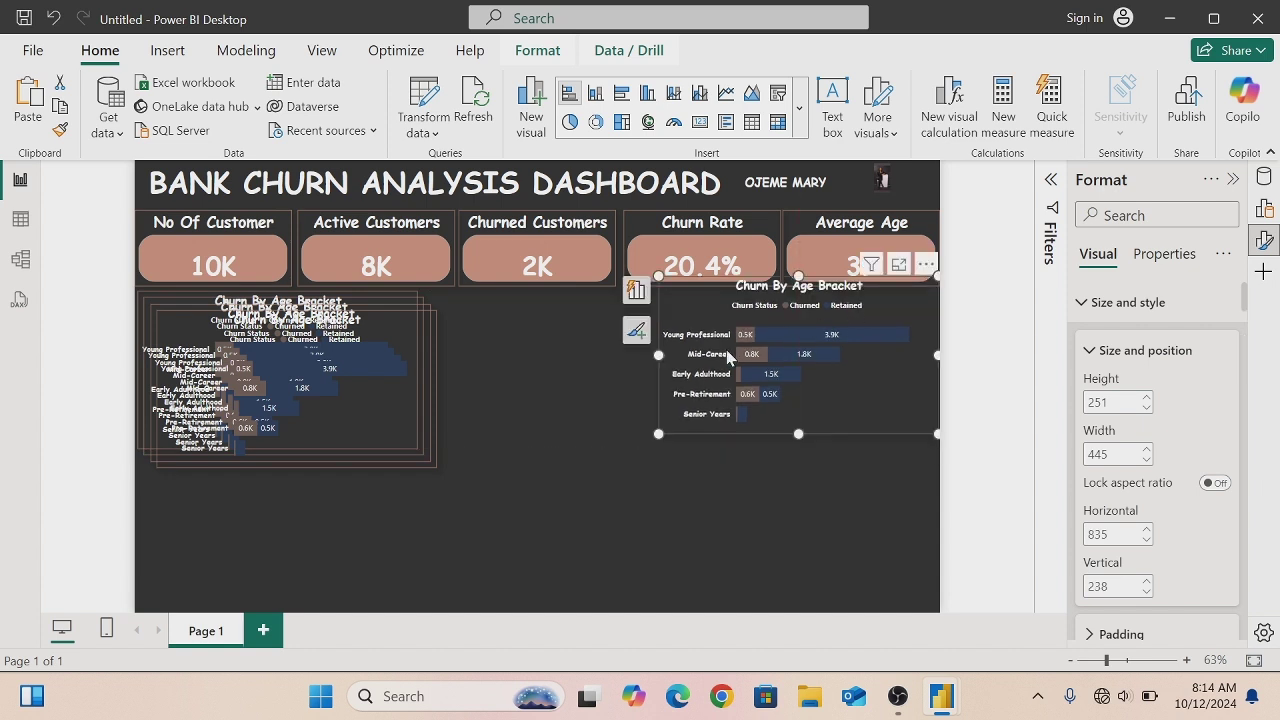
# - Place a second chart copy directly below the one under the Churn Rate and Average Age cards, at about horizontal 833, vertical 456
pyautogui.hotkey('ctrl', 'v')
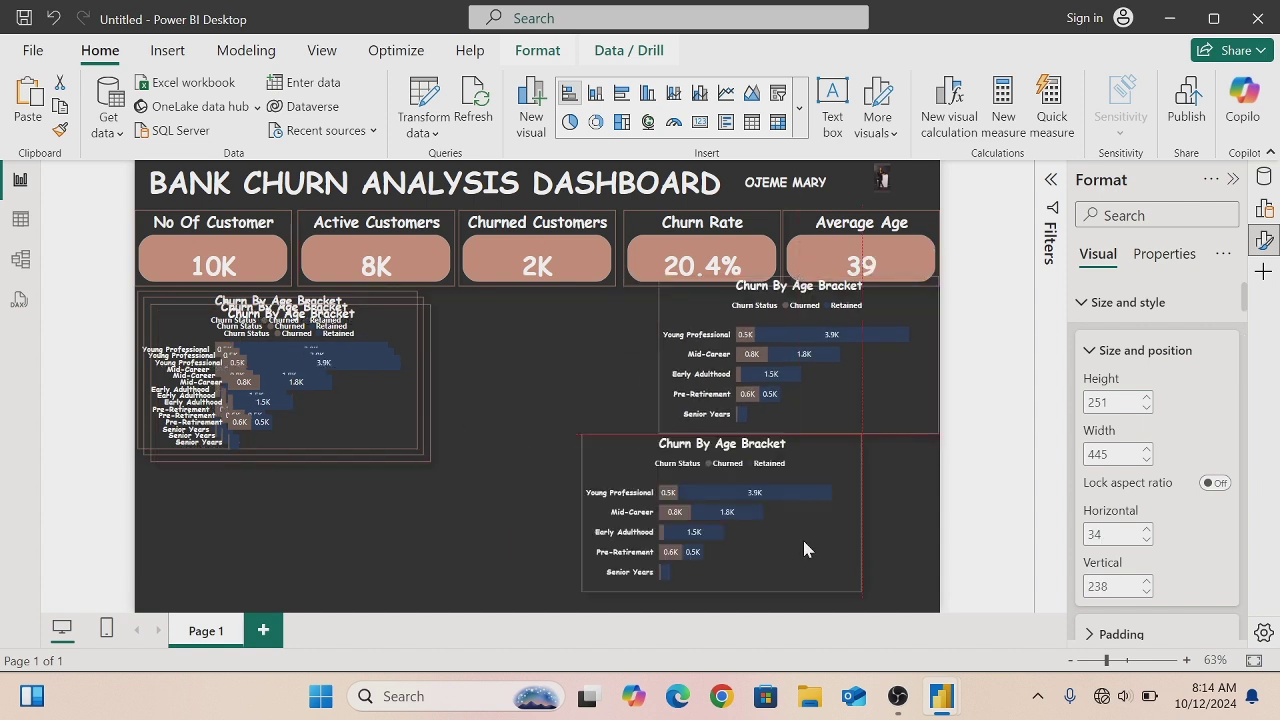
pyautogui.moveTo(802, 537); pyautogui.dragTo(875, 556)
pyautogui.press('Up')
pyautogui.press('Up')
pyautogui.press('Up')
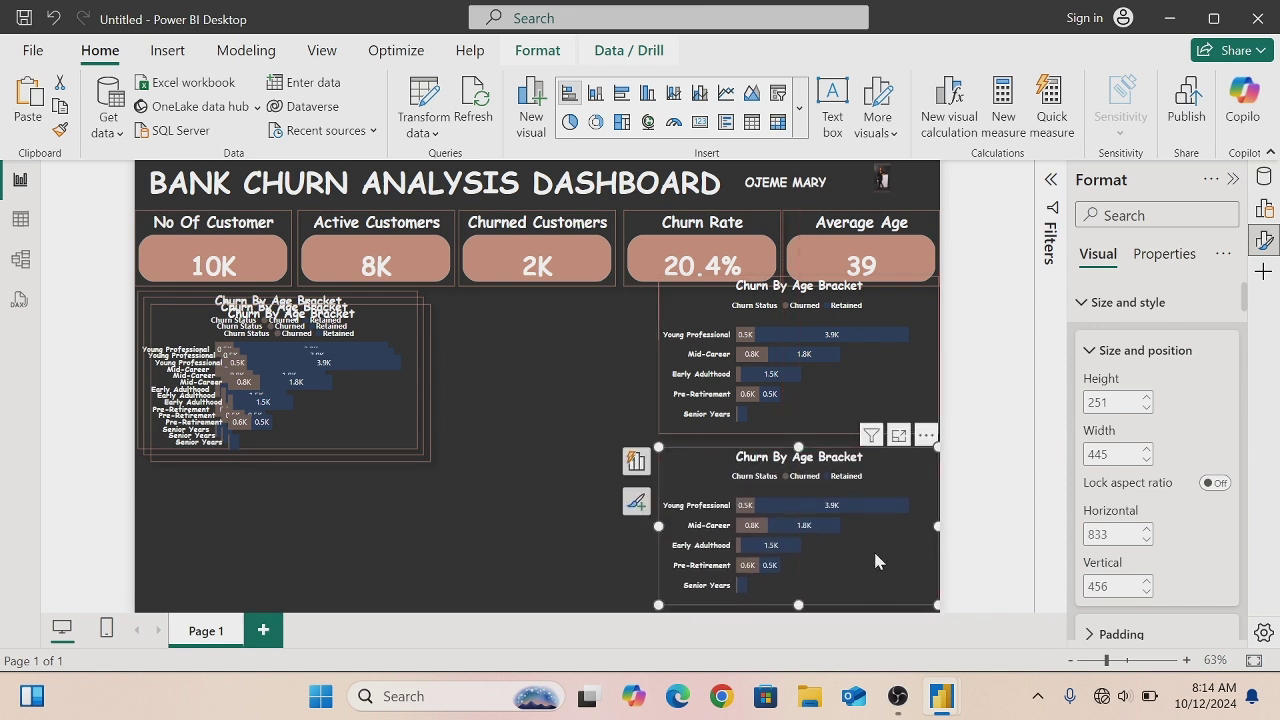
# - Move the chart copy under the Churn Rate and Average Age cards down to vertical position 205
pyautogui.click(804, 423)
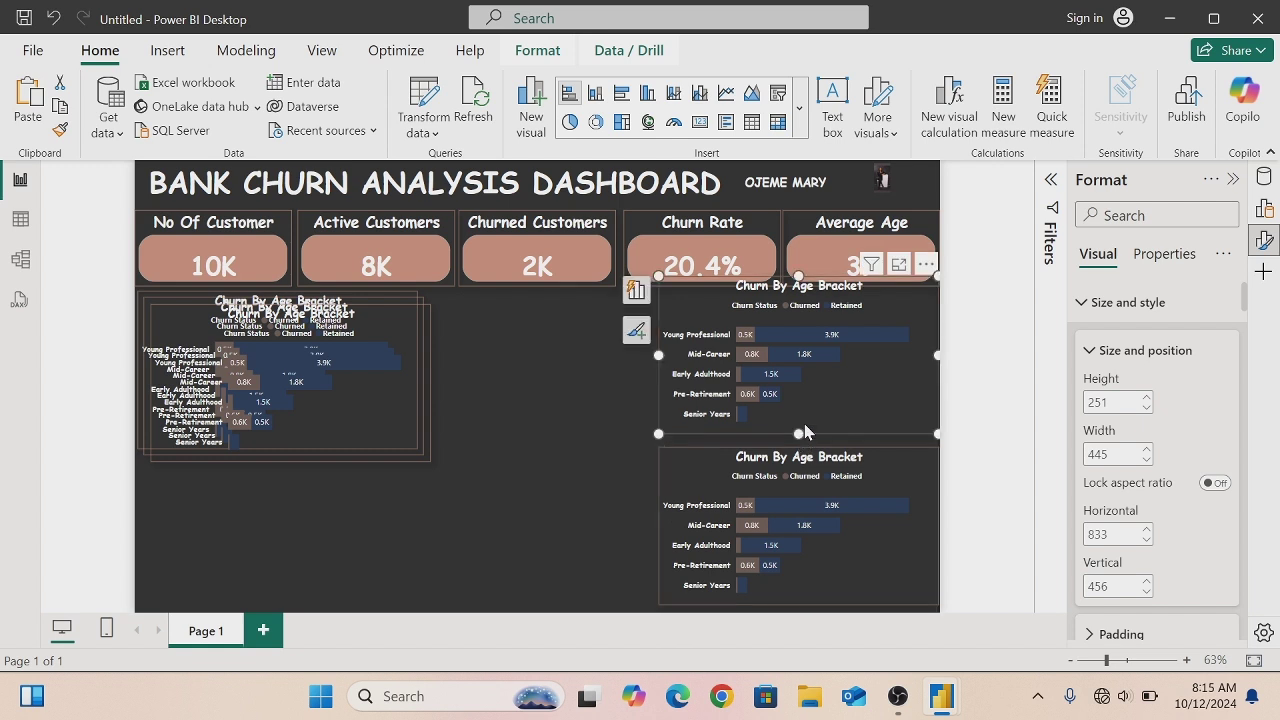
pyautogui.press('Down')
pyautogui.press('Down')
pyautogui.press('Down')
pyautogui.press('Down')
pyautogui.press('Down')
pyautogui.press('Down')
pyautogui.press('Down')
pyautogui.press('Down')
pyautogui.press('Down')
pyautogui.press('Down')
pyautogui.press('Down')
pyautogui.press('Down')
pyautogui.press('Down')
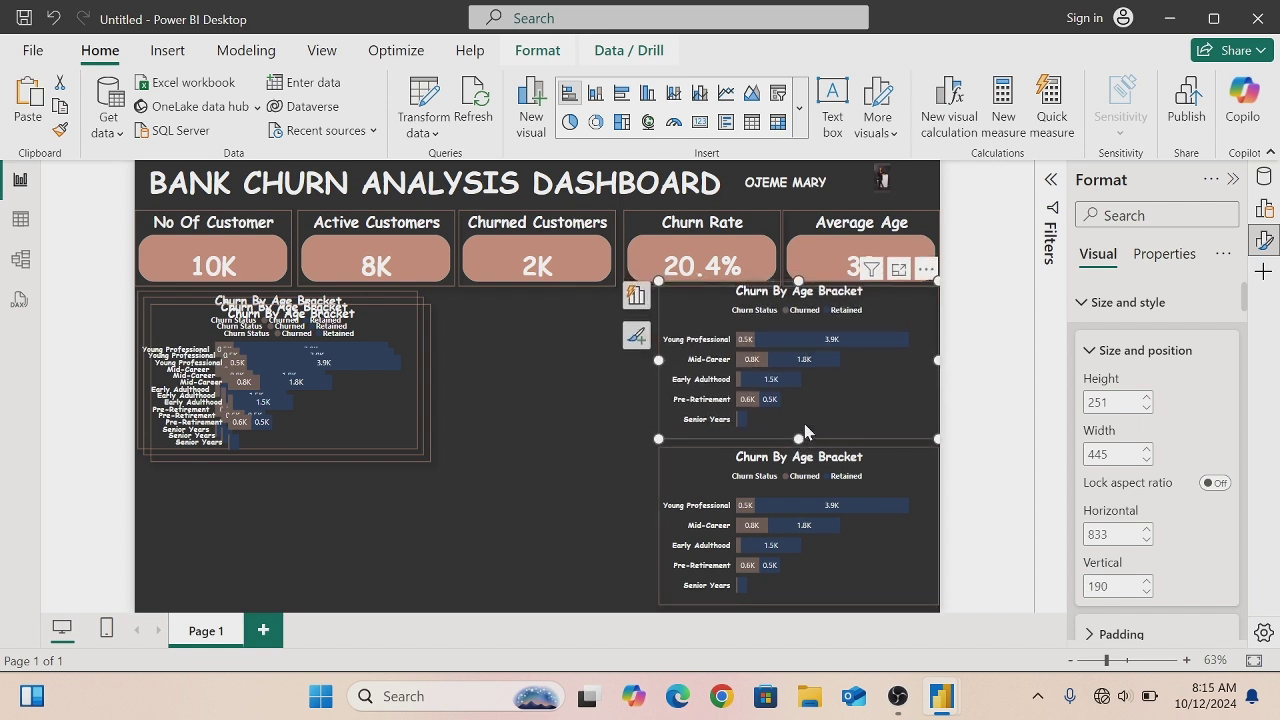
pyautogui.press('Down')
pyautogui.press('Down')
pyautogui.press('Down')
pyautogui.press('Down')
pyautogui.press('Down')
pyautogui.press('Down')
pyautogui.press('Down')
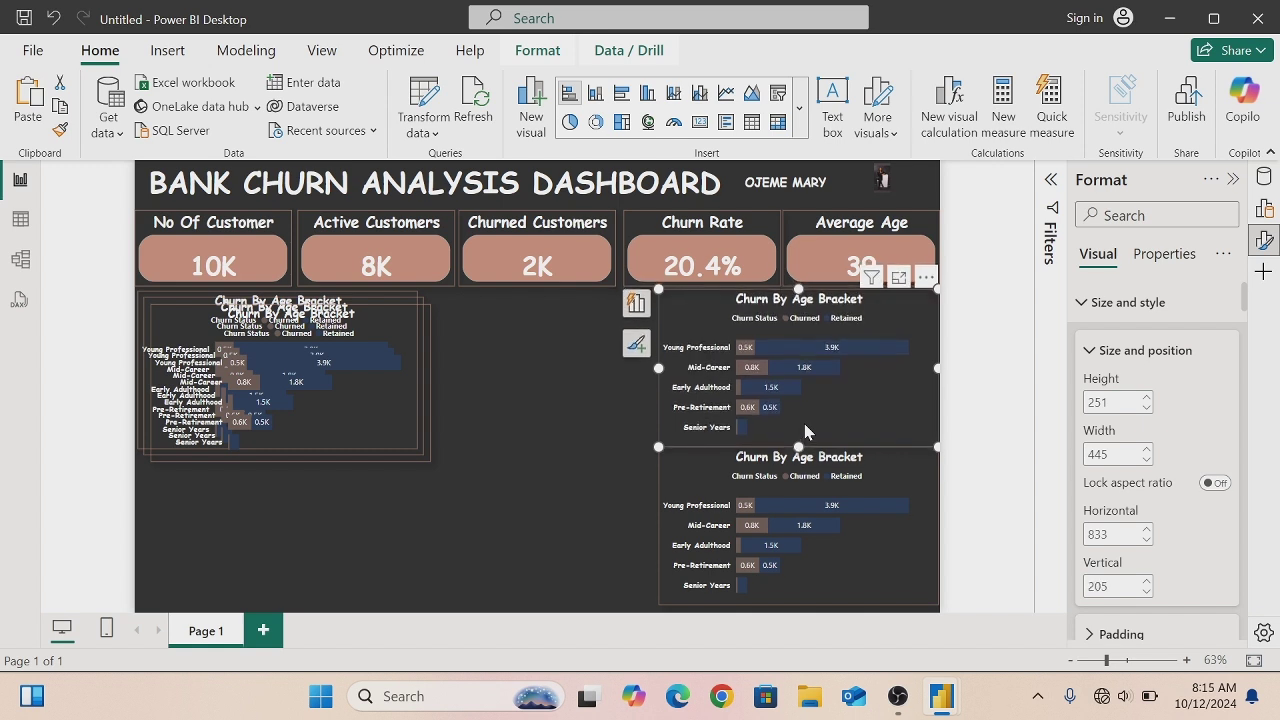
# - Move the page's lower-right chart copy down to vertical position 466, leaving a gap below the upper one
pyautogui.click(846, 588)
pyautogui.press('Down')
pyautogui.press('Down')
pyautogui.press('Down')
pyautogui.press('Down')
pyautogui.press('Down')
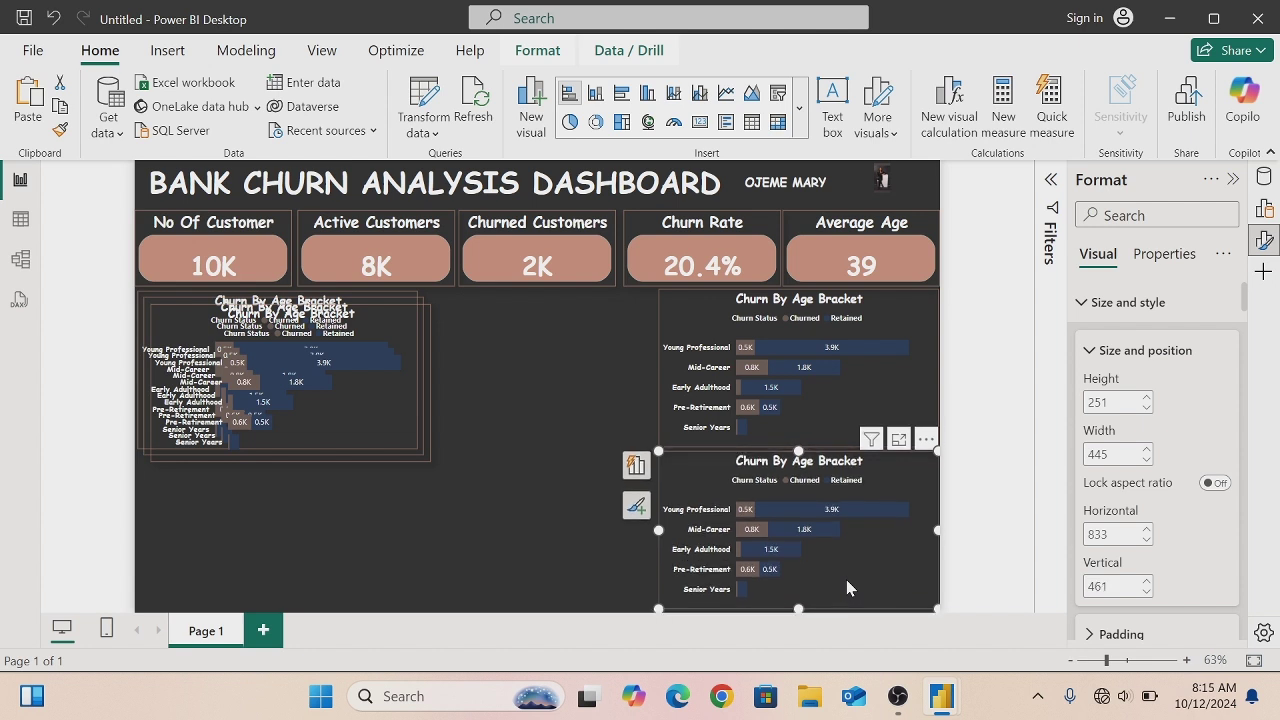
pyautogui.press('Down')
pyautogui.press('Down')
pyautogui.press('Down')
# - Move one stacked chart copy directly below the original chart, and remove the surplus copy still overlapping the original
pyautogui.click(328, 431)
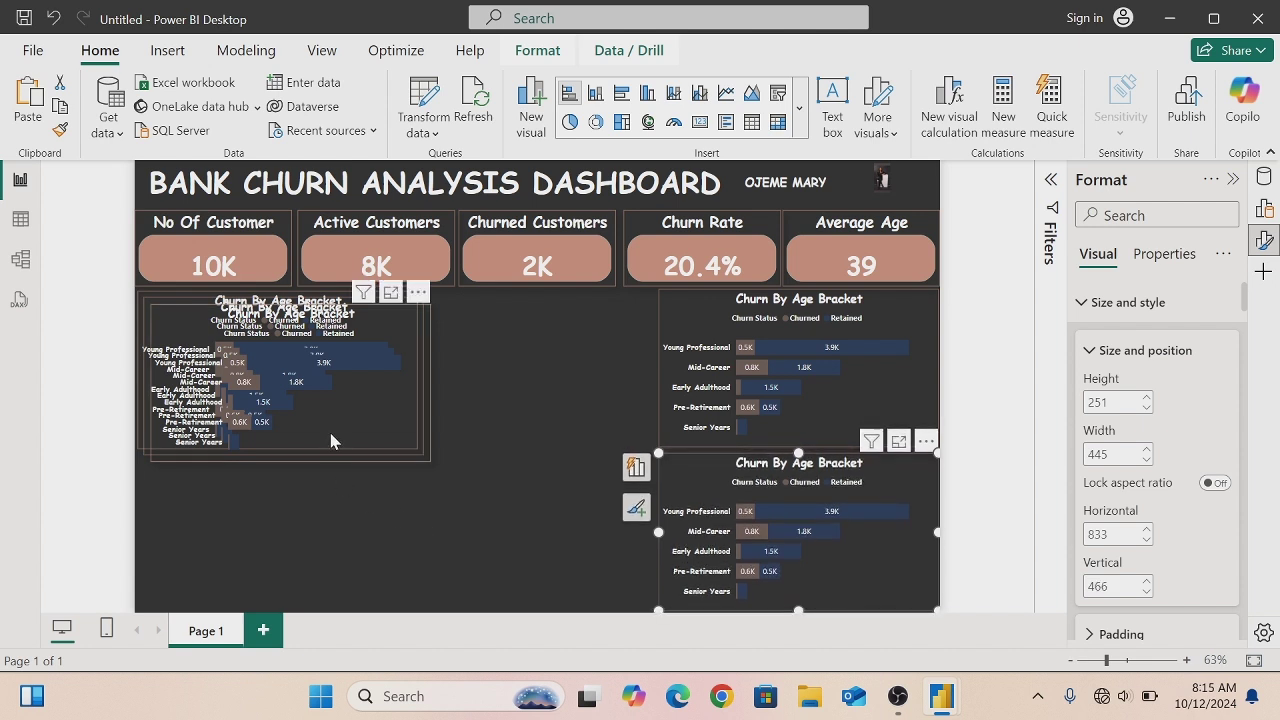
pyautogui.moveTo(329, 427); pyautogui.dragTo(321, 585)
pyautogui.moveTo(425, 360); pyautogui.dragTo(565, 365)
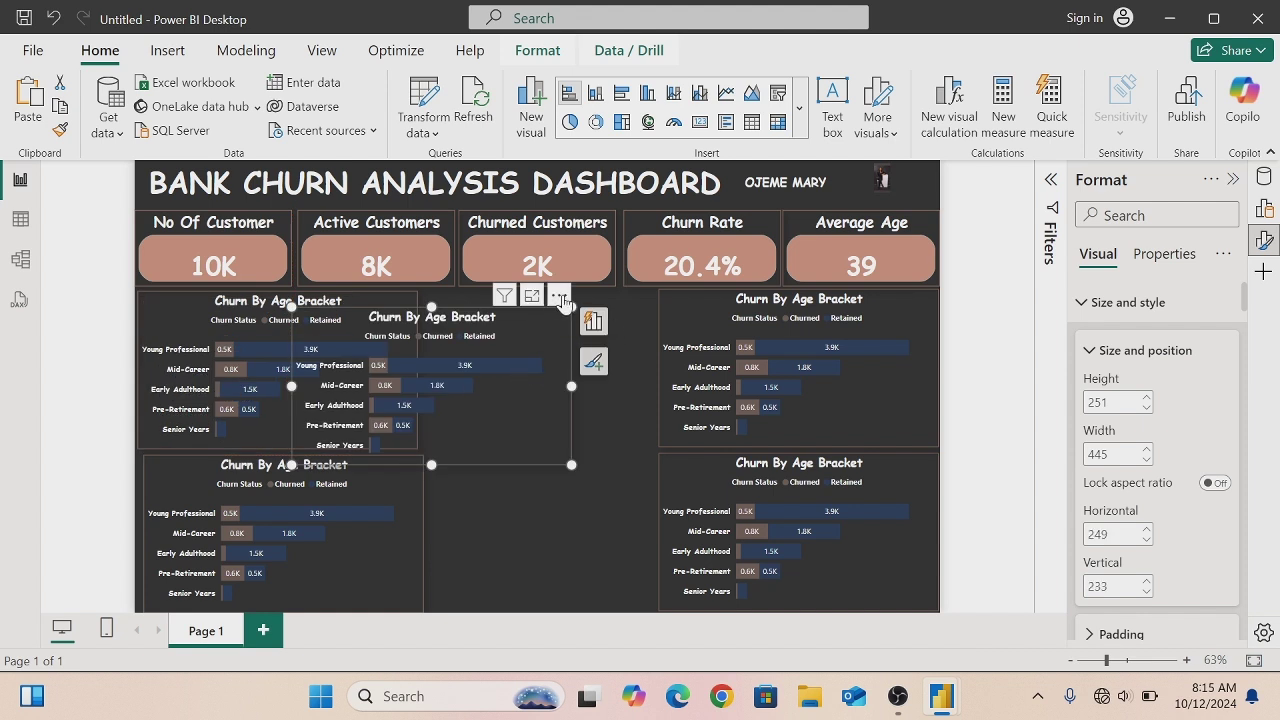
pyautogui.click(561, 297)
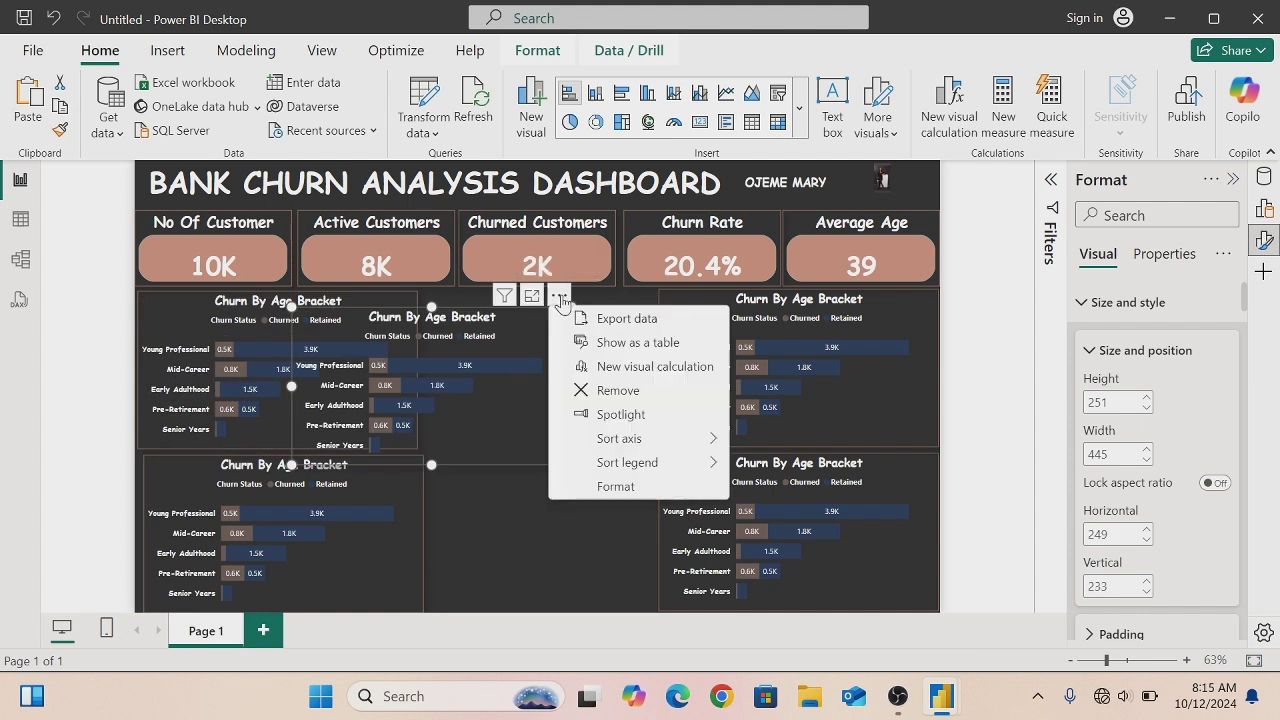
pyautogui.click(613, 396)
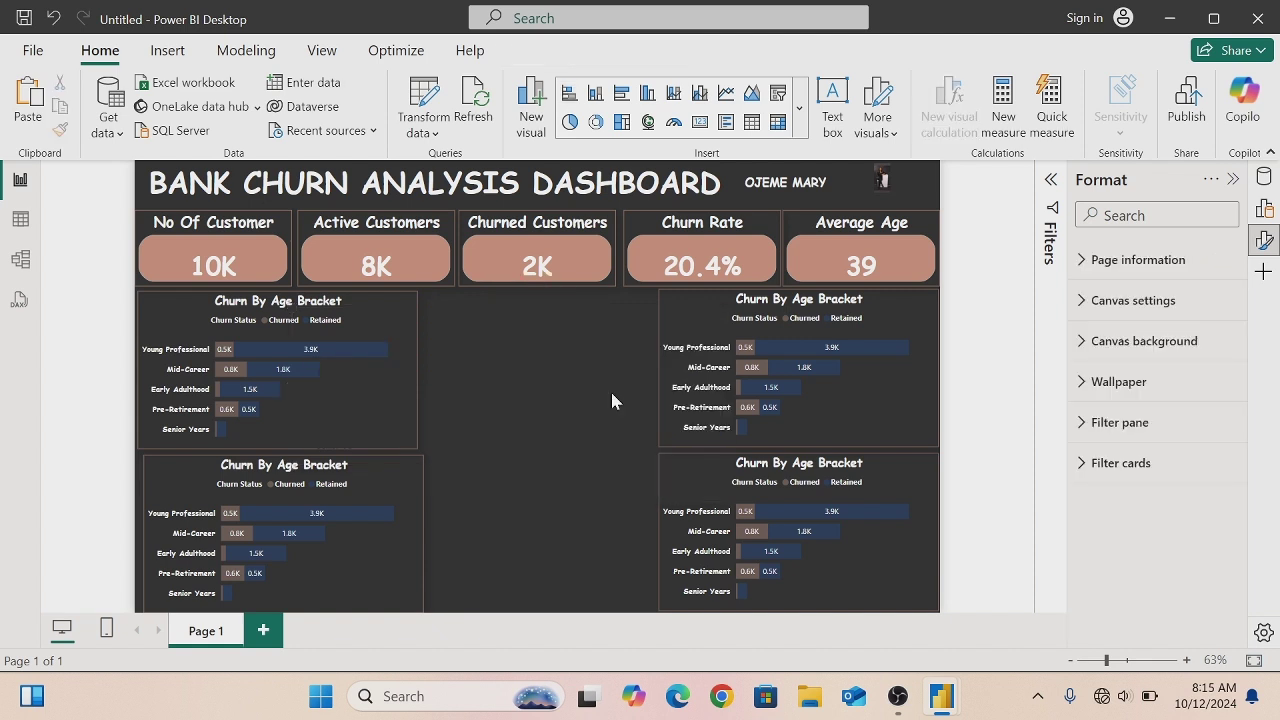
# - Shift the page's lower-left chart copy left until it lines up with the original chart above it
pyautogui.click(153, 468)
pyautogui.press('Left')
pyautogui.press('Left')
pyautogui.press('Left')
pyautogui.press('Left')
pyautogui.press('Left')
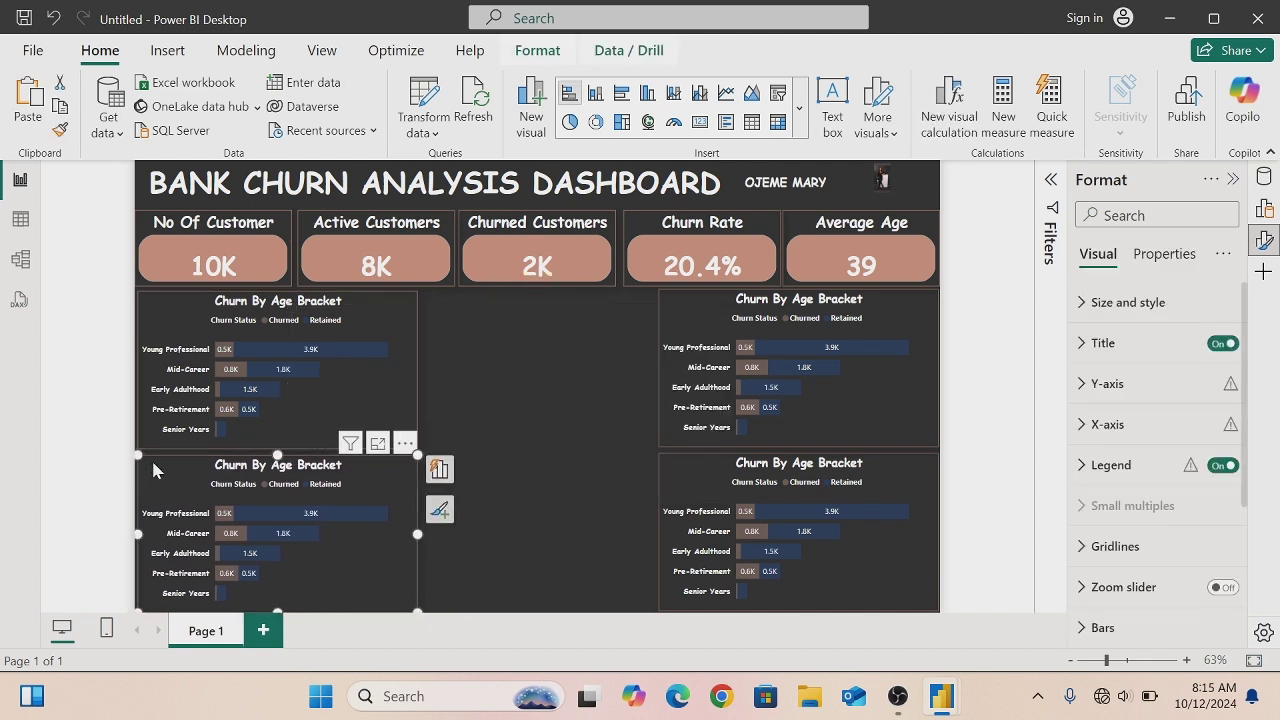
pyautogui.click(561, 319)
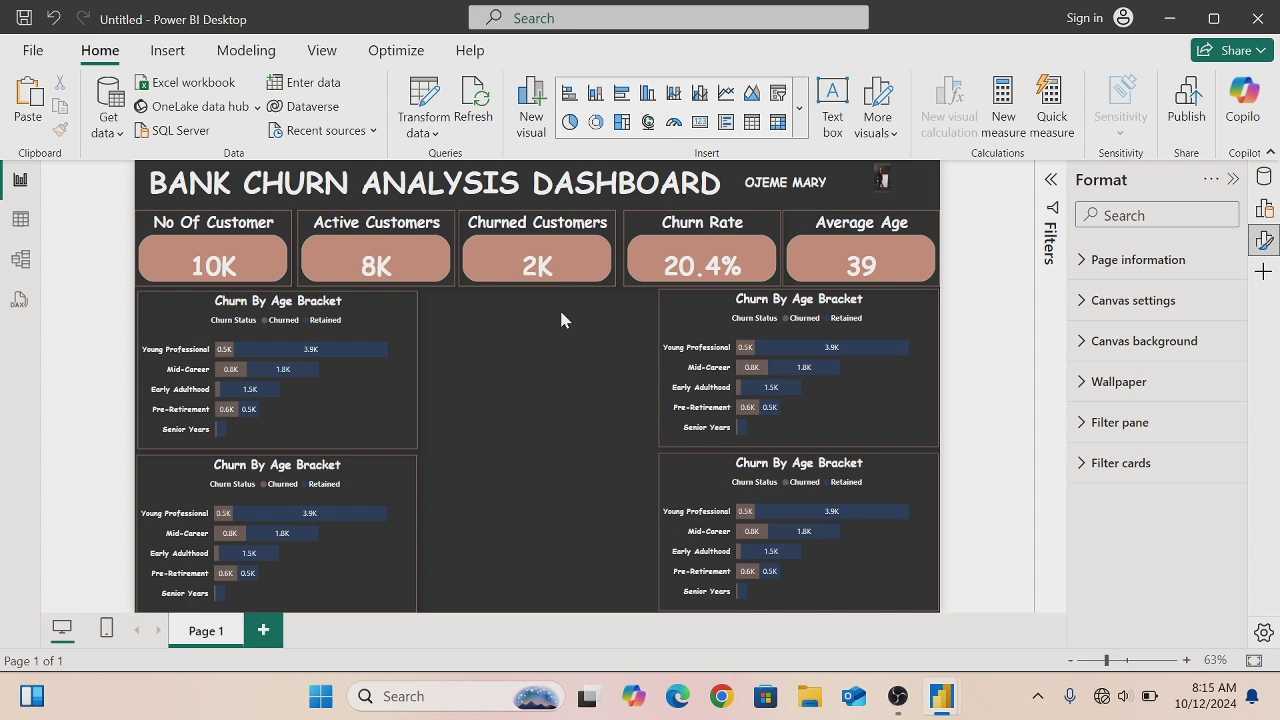
# - Insert an empty donut chart between the two upper bar charts and widen it to fill the gap
pyautogui.click(597, 121)
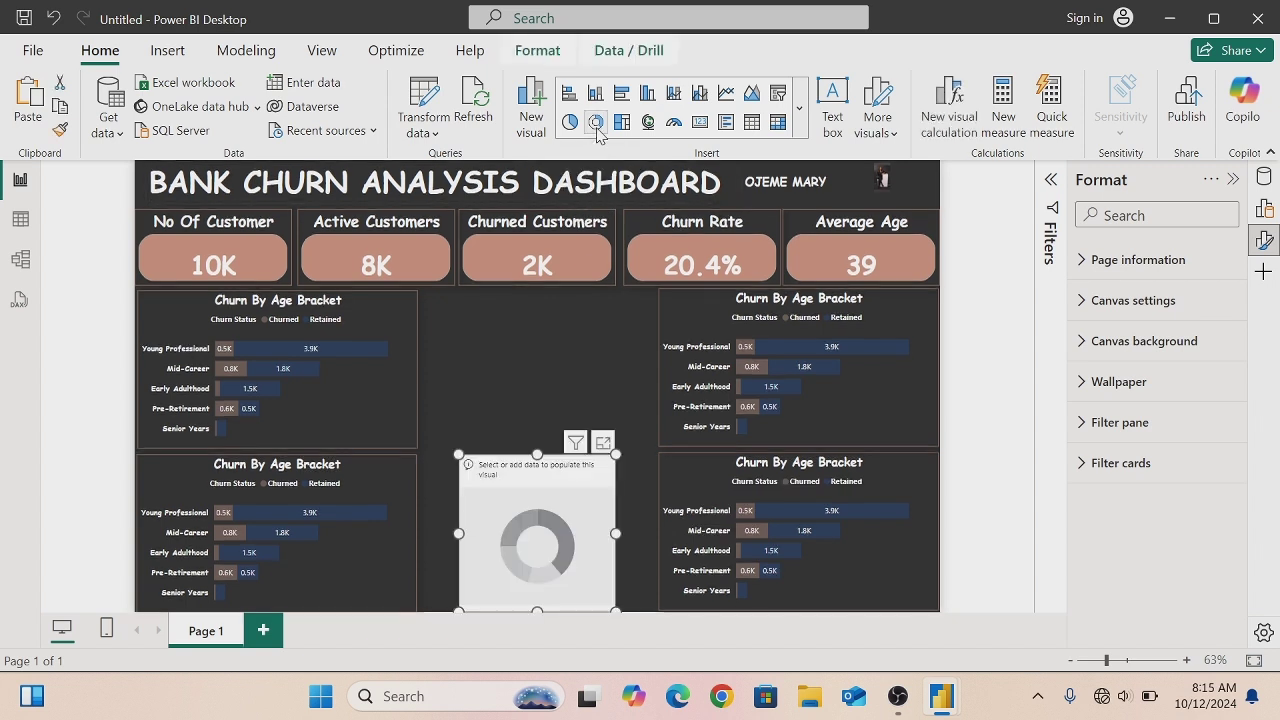
pyautogui.moveTo(522, 455); pyautogui.dragTo(491, 295)
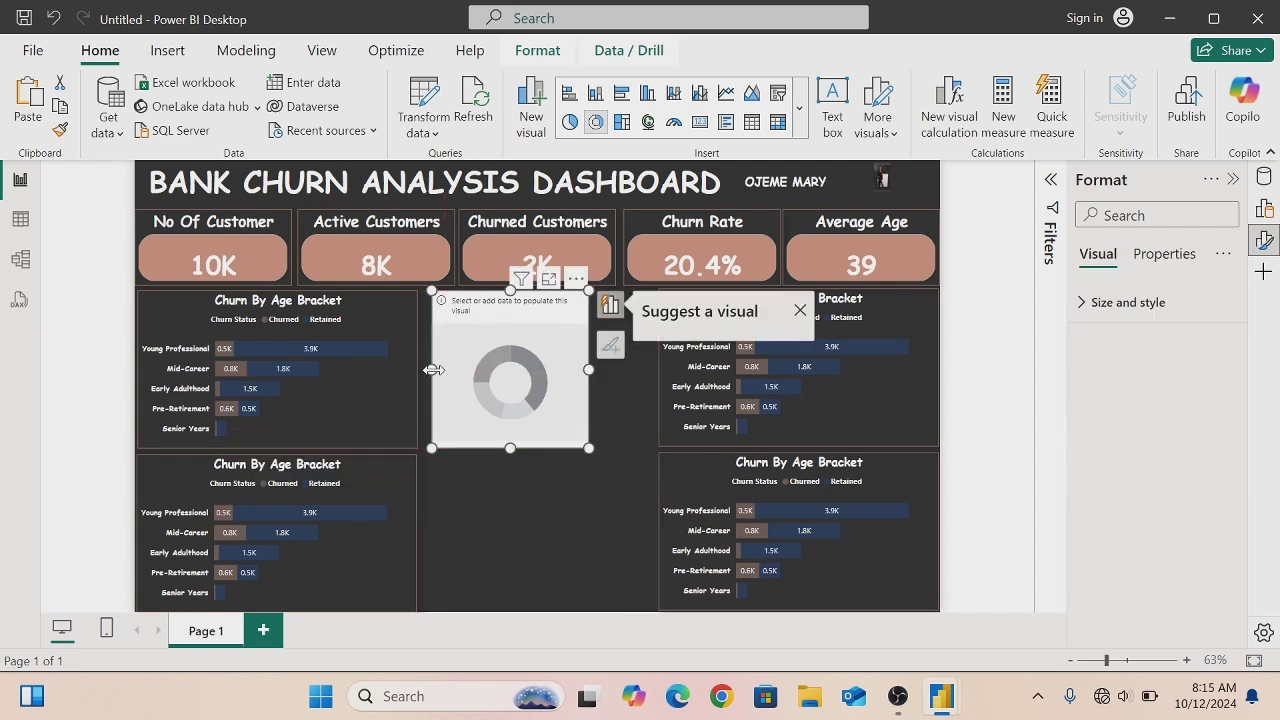
pyautogui.moveTo(428, 370); pyautogui.dragTo(425, 378)
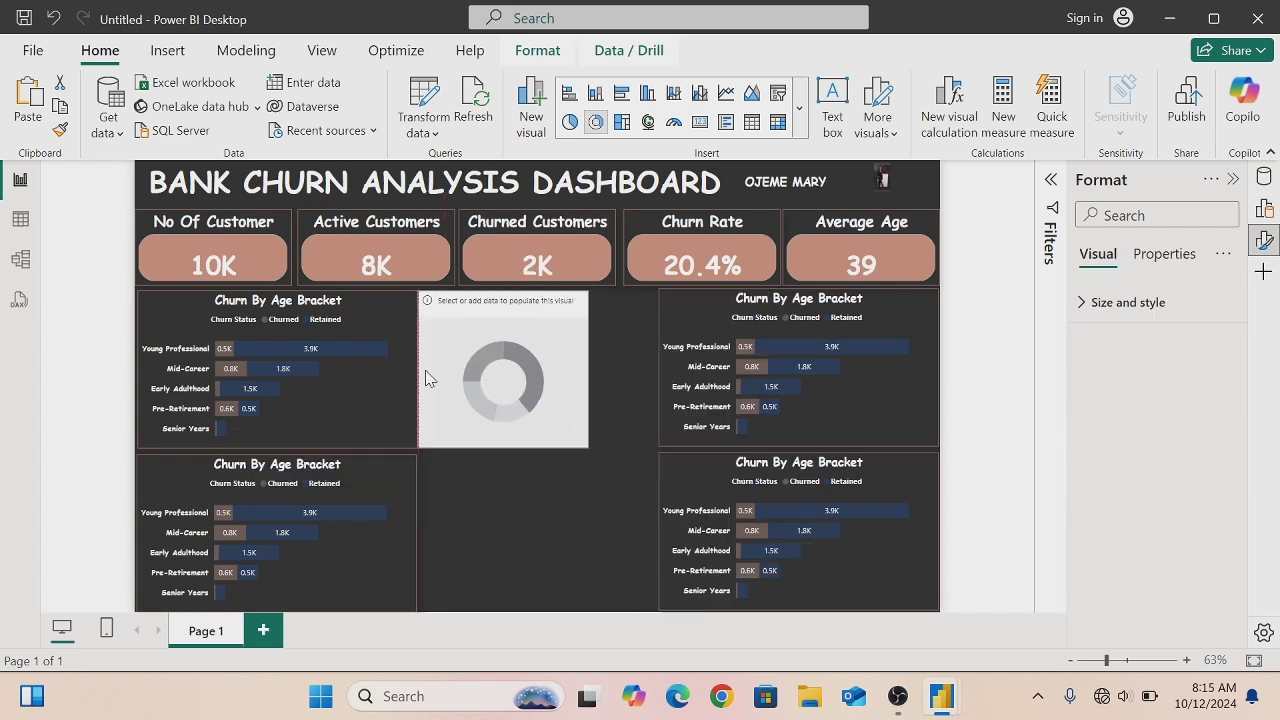
pyautogui.click(586, 370)
pyautogui.moveTo(591, 370); pyautogui.dragTo(650, 378)
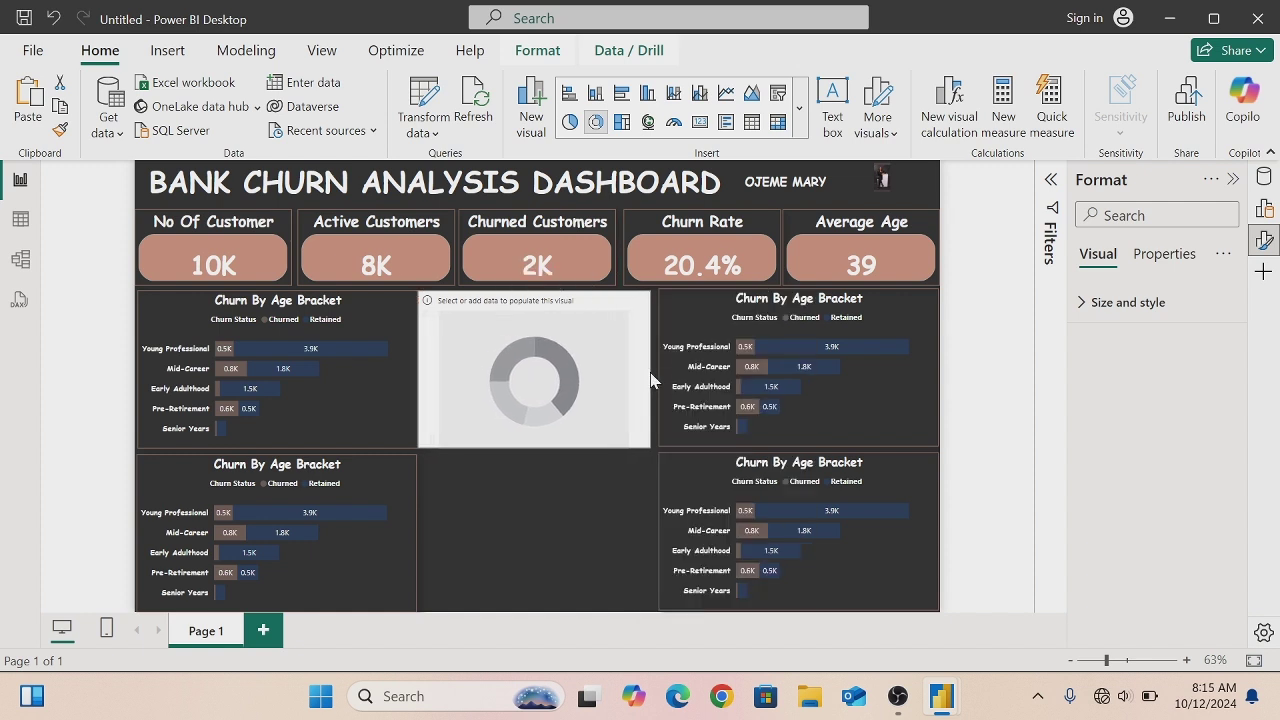
pyautogui.click(650, 372)
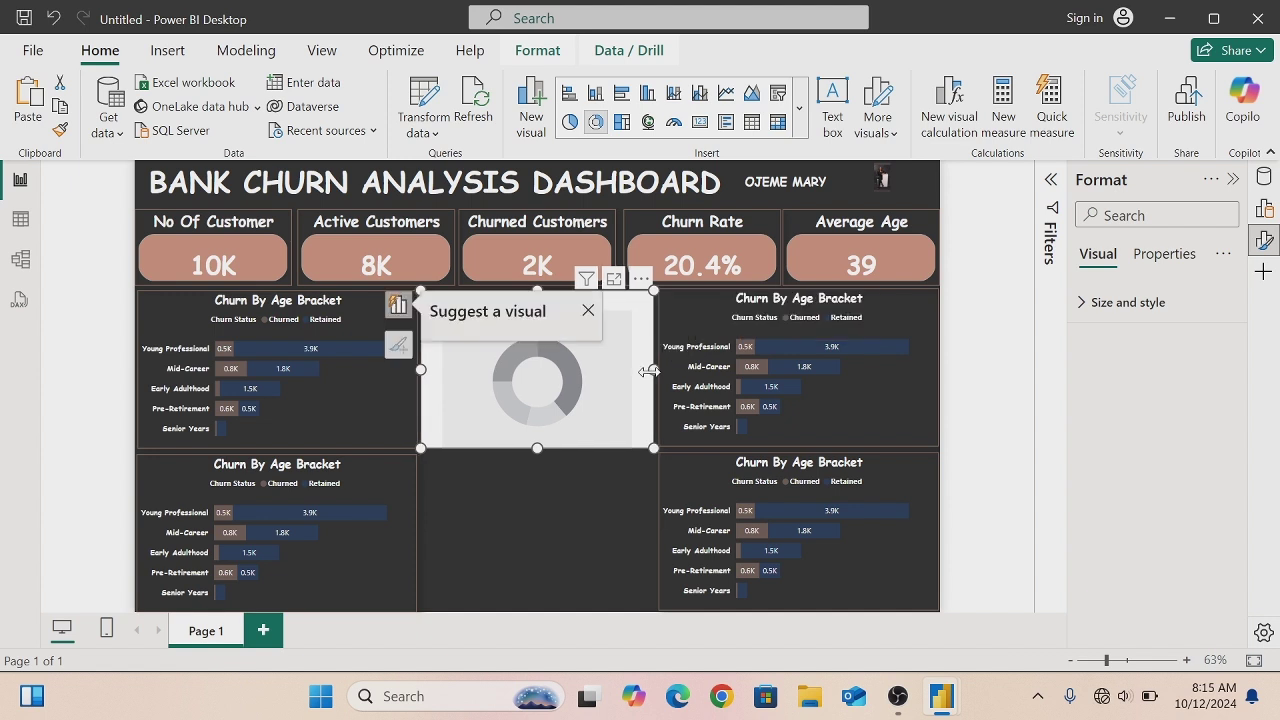
# - Duplicate the empty donut chart and place the copy directly below it, aligned between the two lower bar charts
pyautogui.click(617, 494)
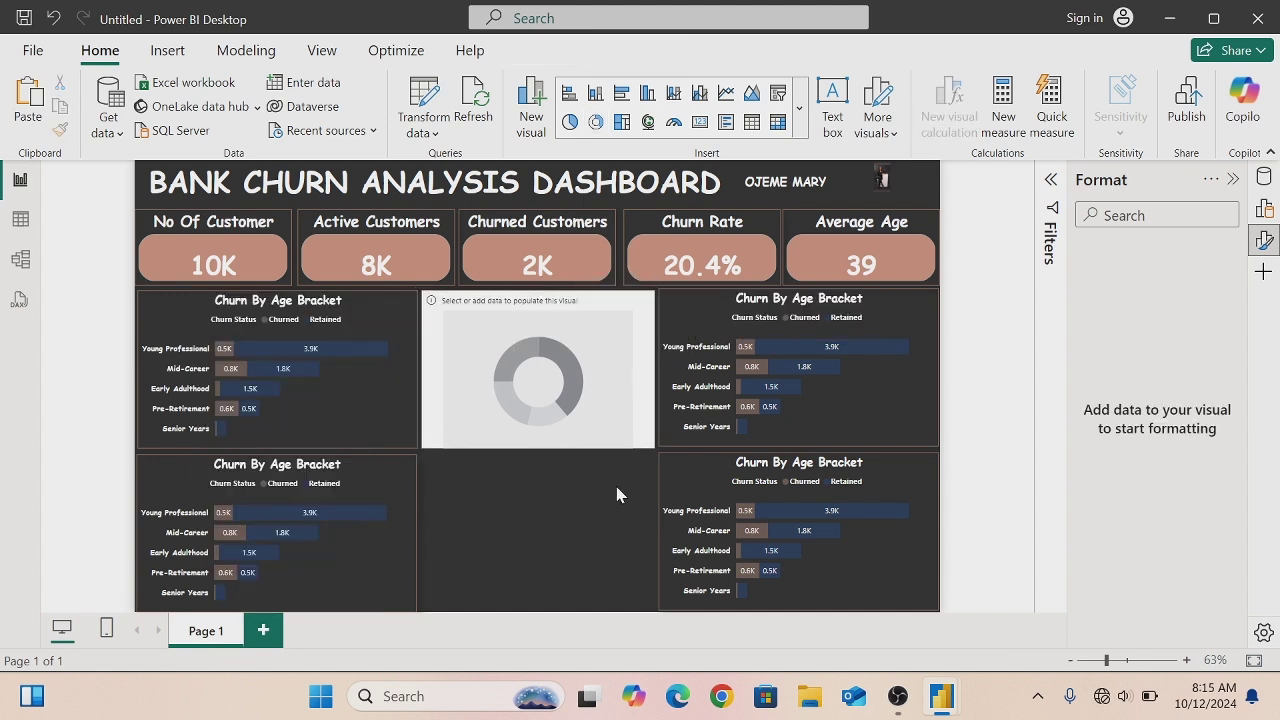
pyautogui.click(583, 381)
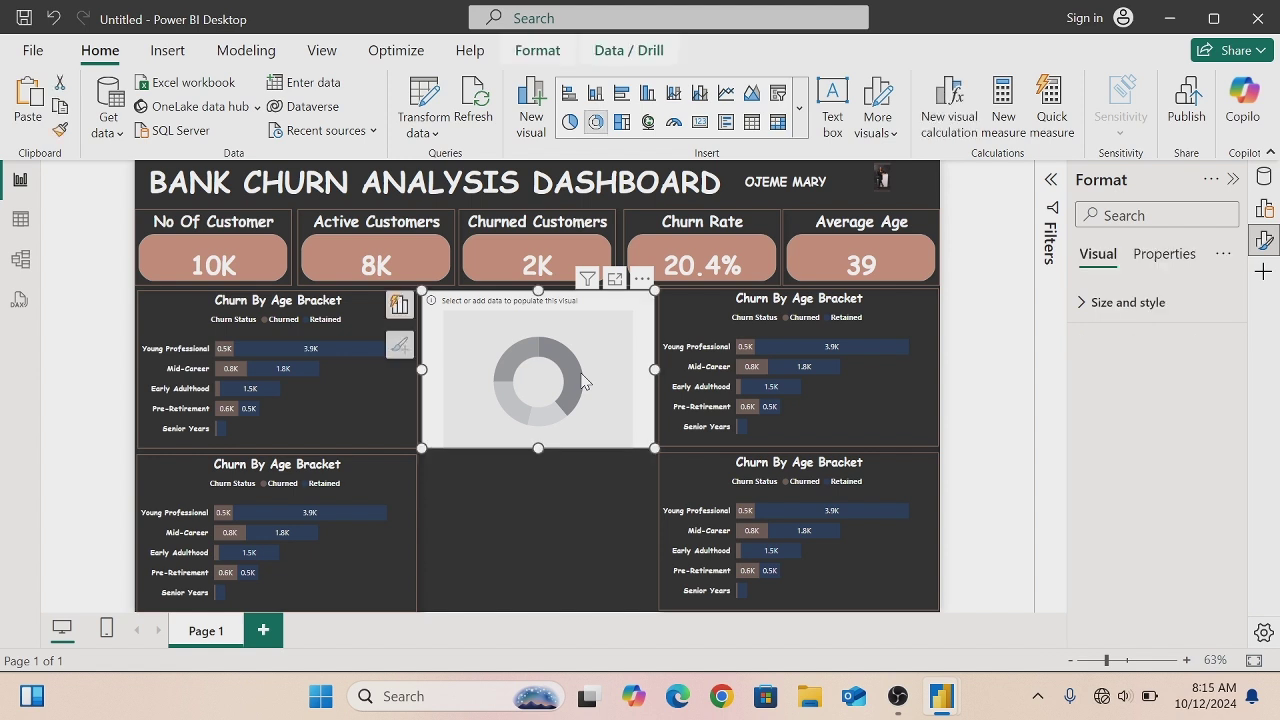
pyautogui.hotkey('ctrl', 'v')
pyautogui.moveTo(585, 383); pyautogui.dragTo(585, 545)
pyautogui.press('Left')
pyautogui.press('Left')
pyautogui.press('Left')
pyautogui.press('Left')
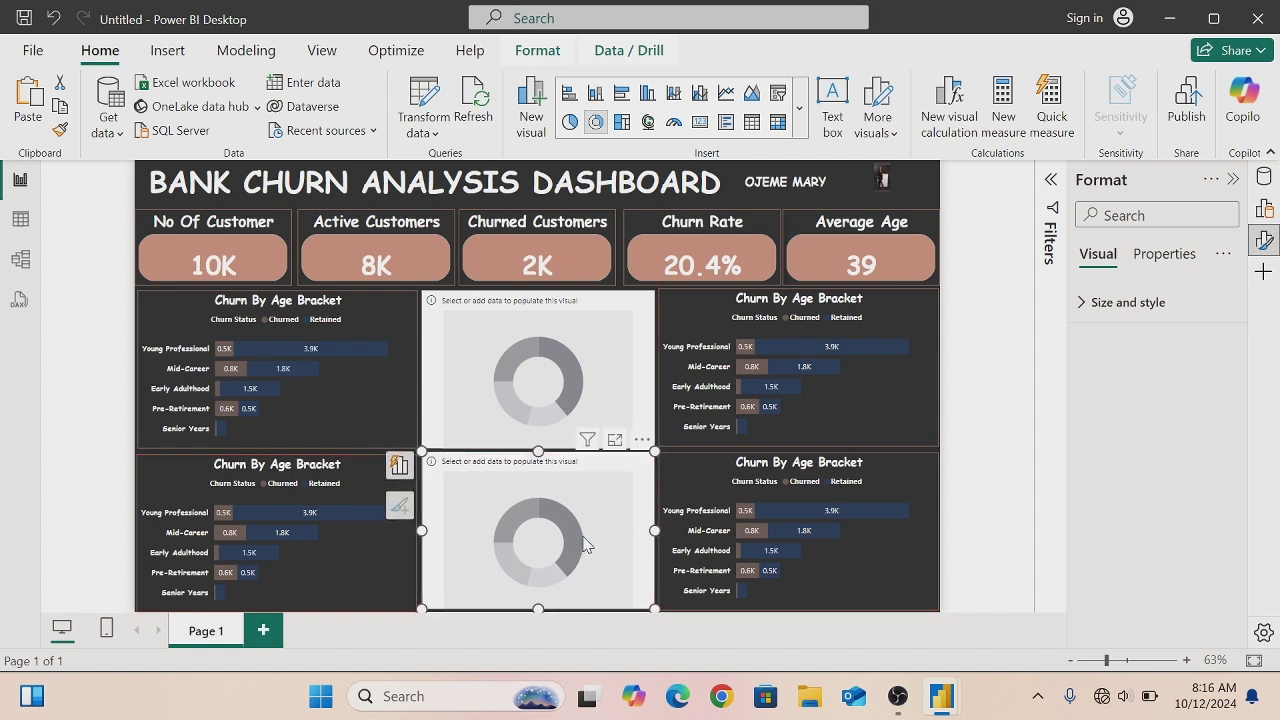
pyautogui.click(1013, 379)
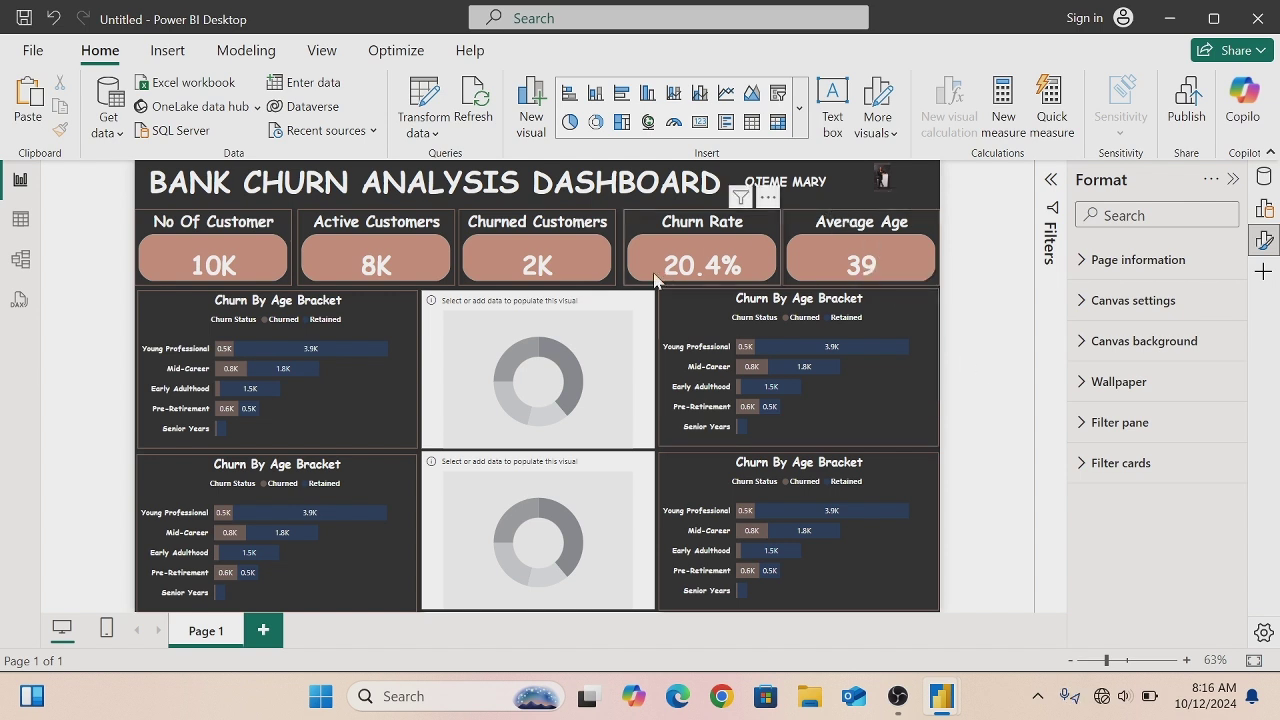
# - Assign the Gender field from the churn table as the legend of the upper donut chart
pyautogui.click(590, 308)
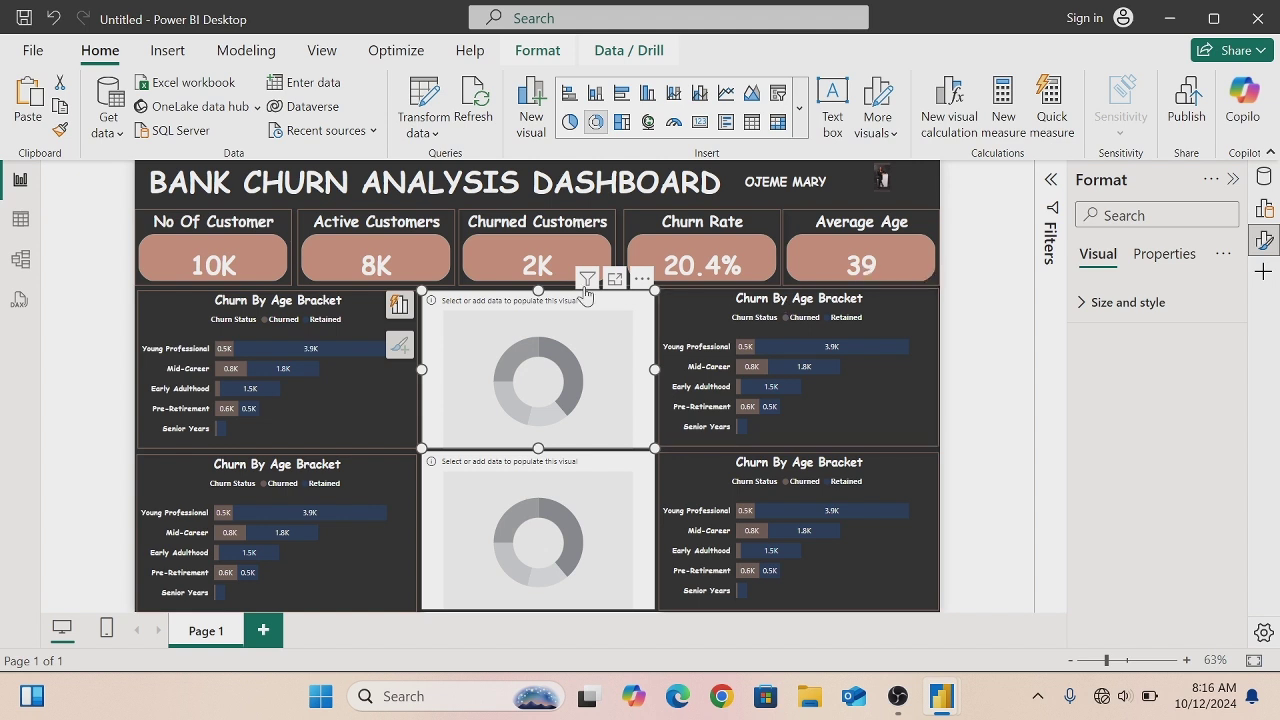
pyautogui.click(395, 311)
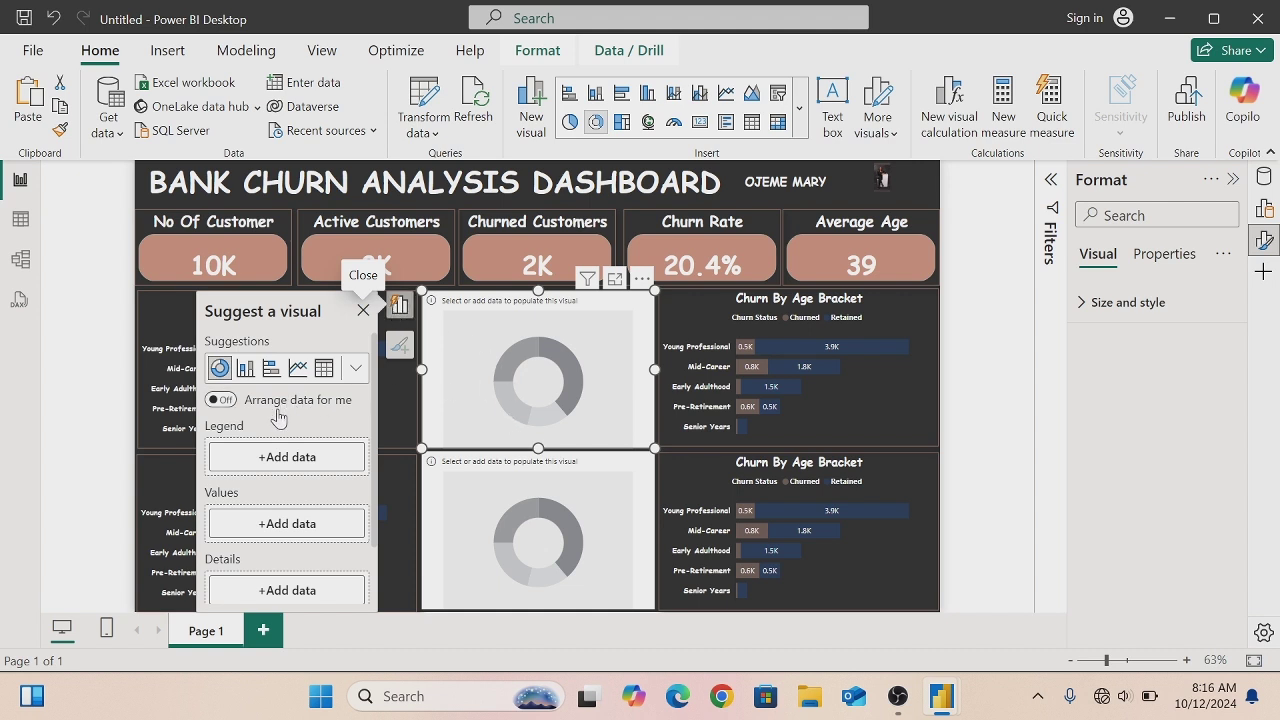
pyautogui.click(277, 460)
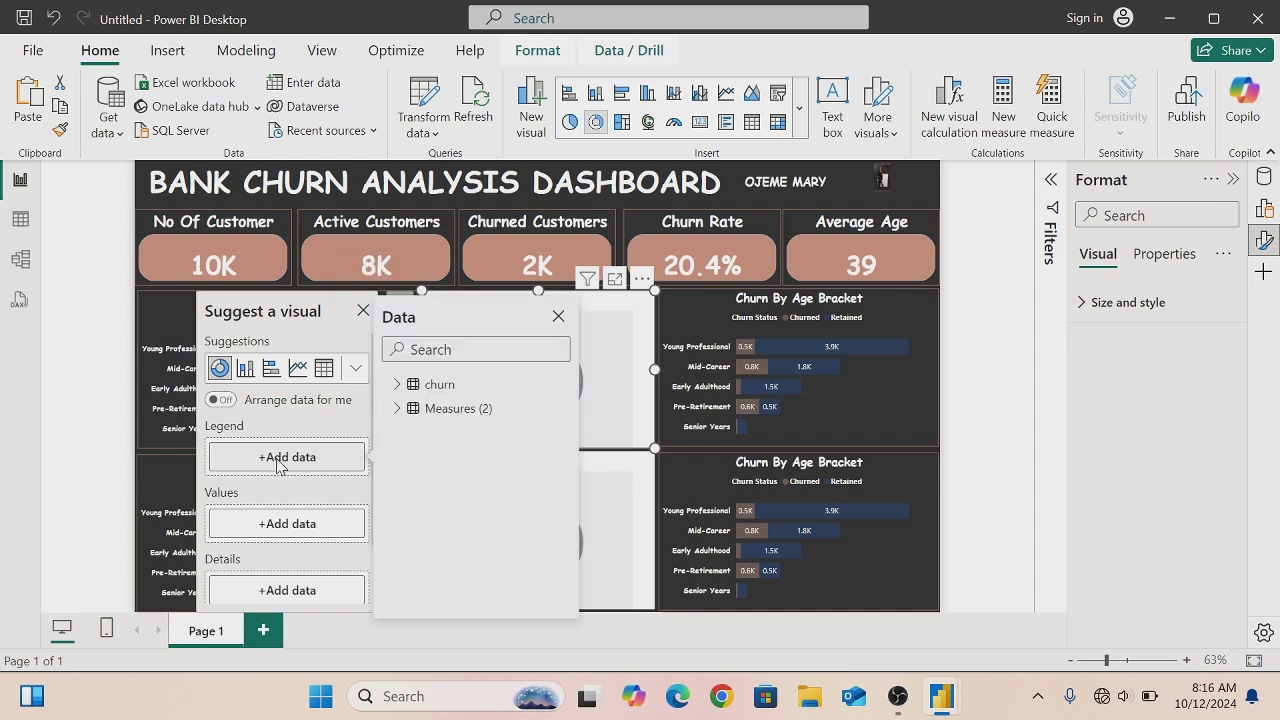
pyautogui.click(397, 388)
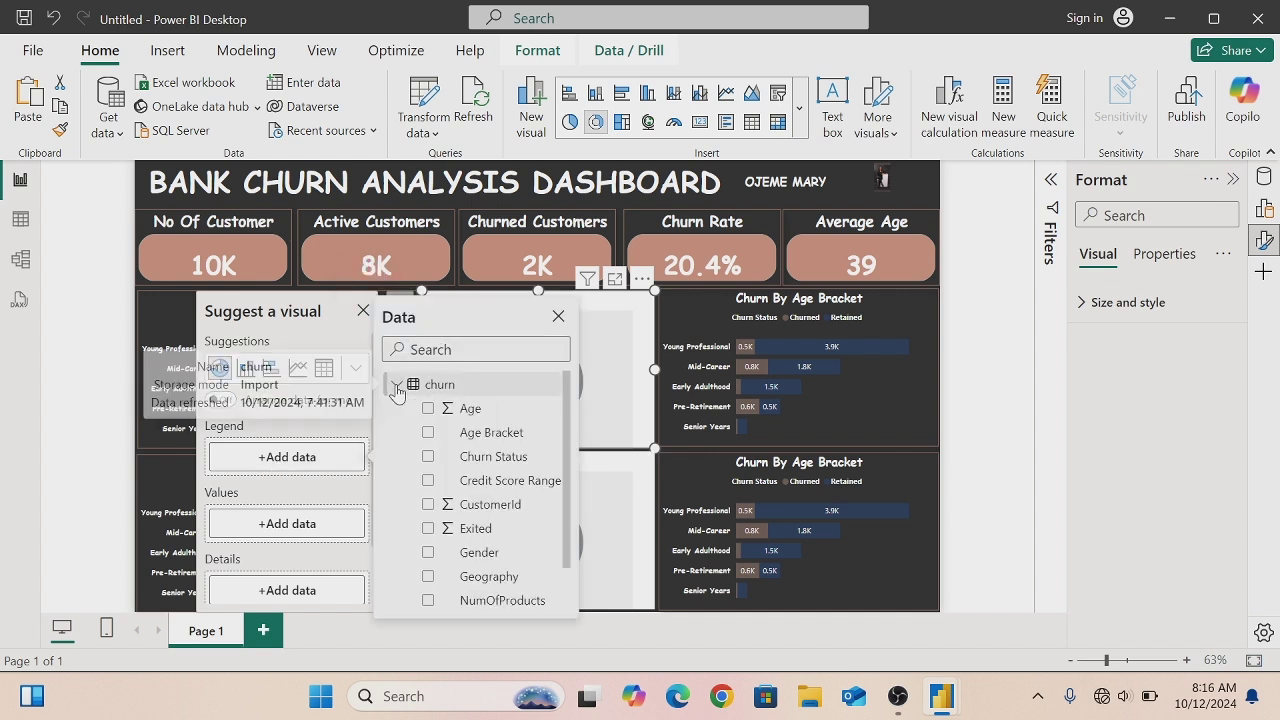
pyautogui.click(428, 553)
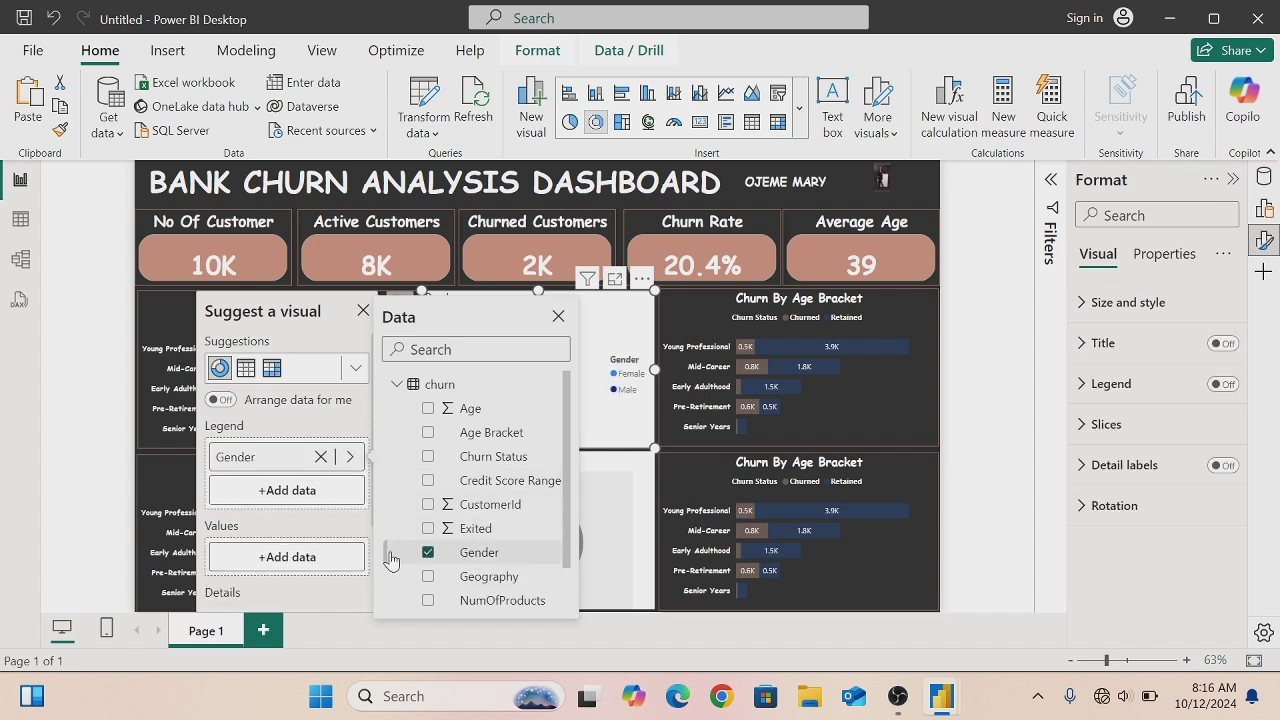
# - Assign the Churn Rate measure as the values of the upper donut chart
pyautogui.click(296, 558)
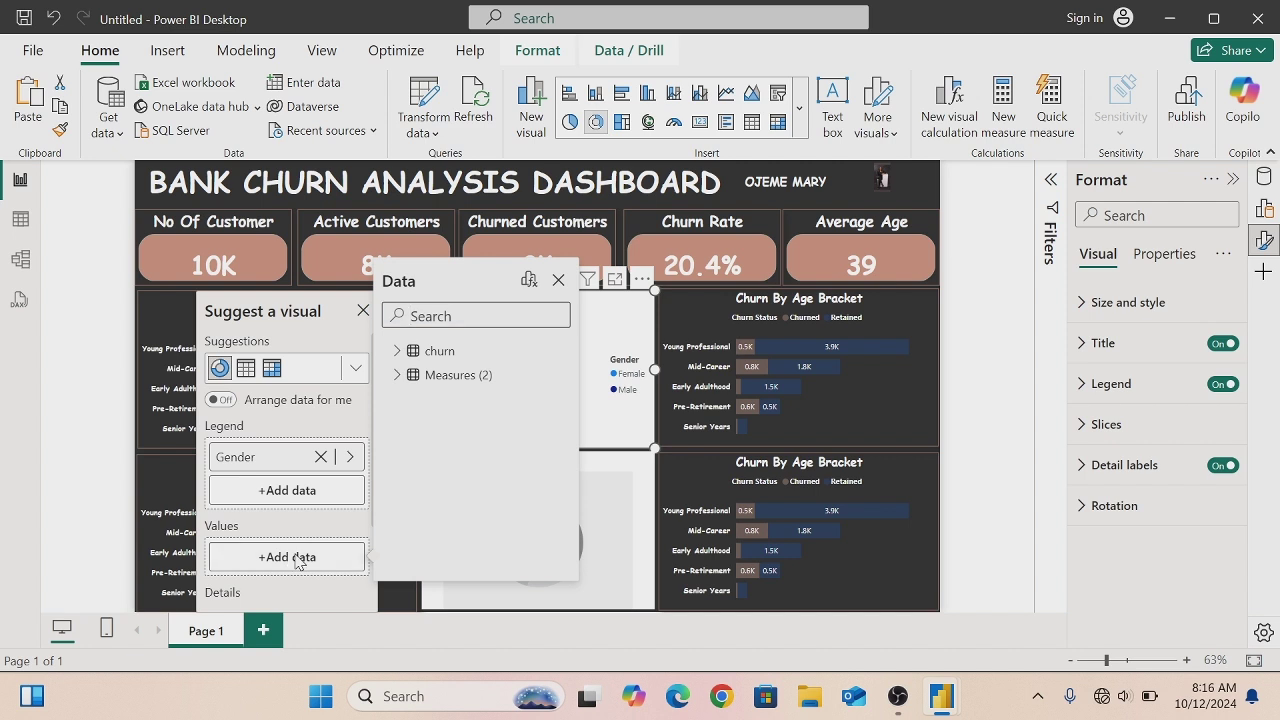
pyautogui.click(399, 377)
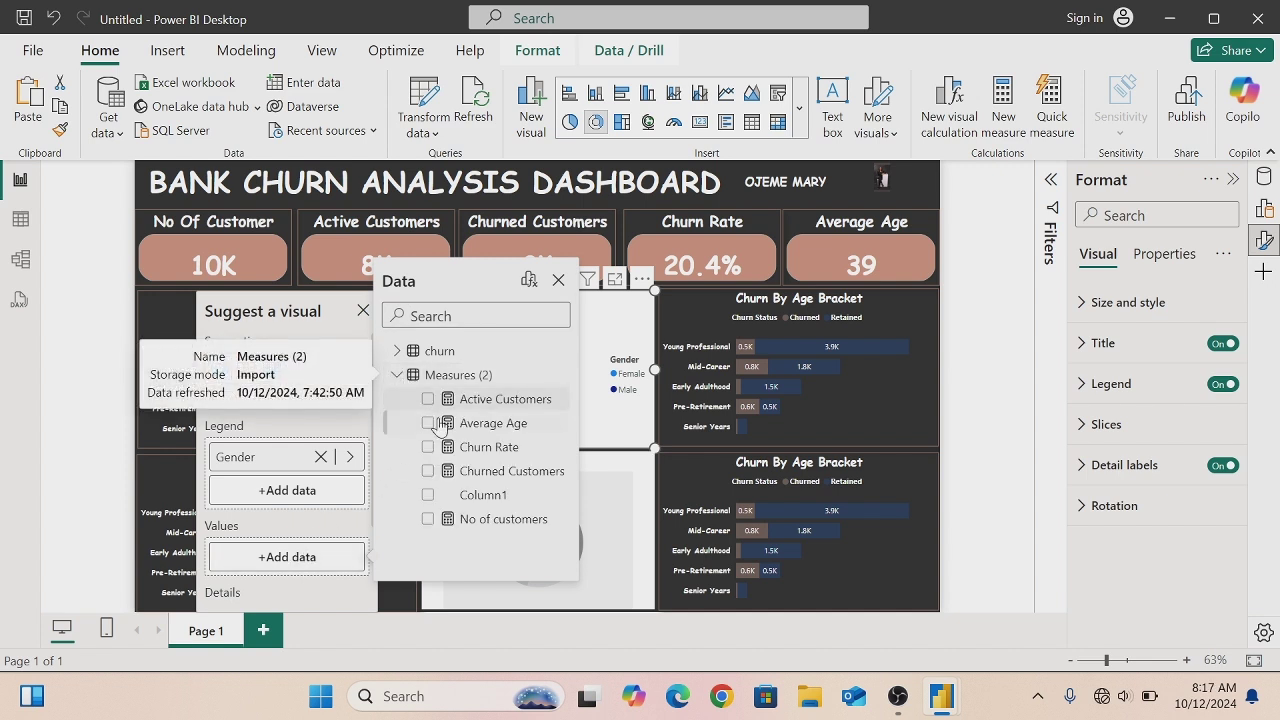
pyautogui.click(429, 449)
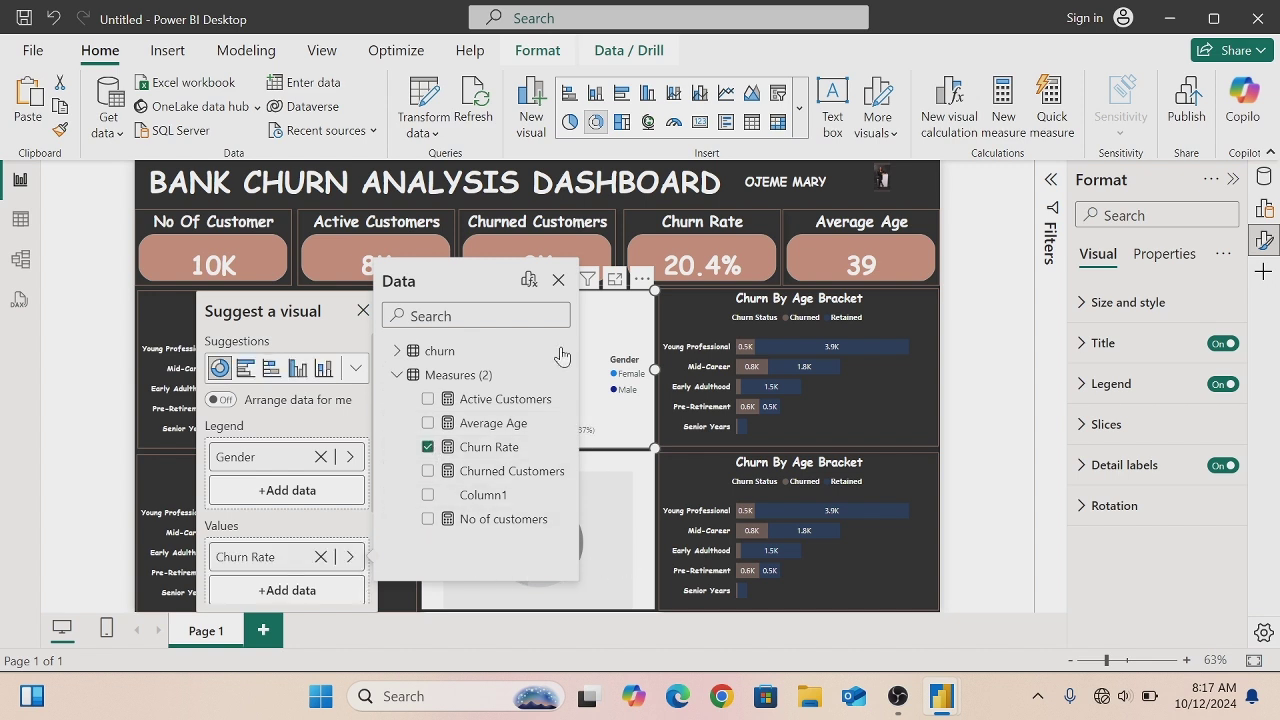
pyautogui.click(558, 280)
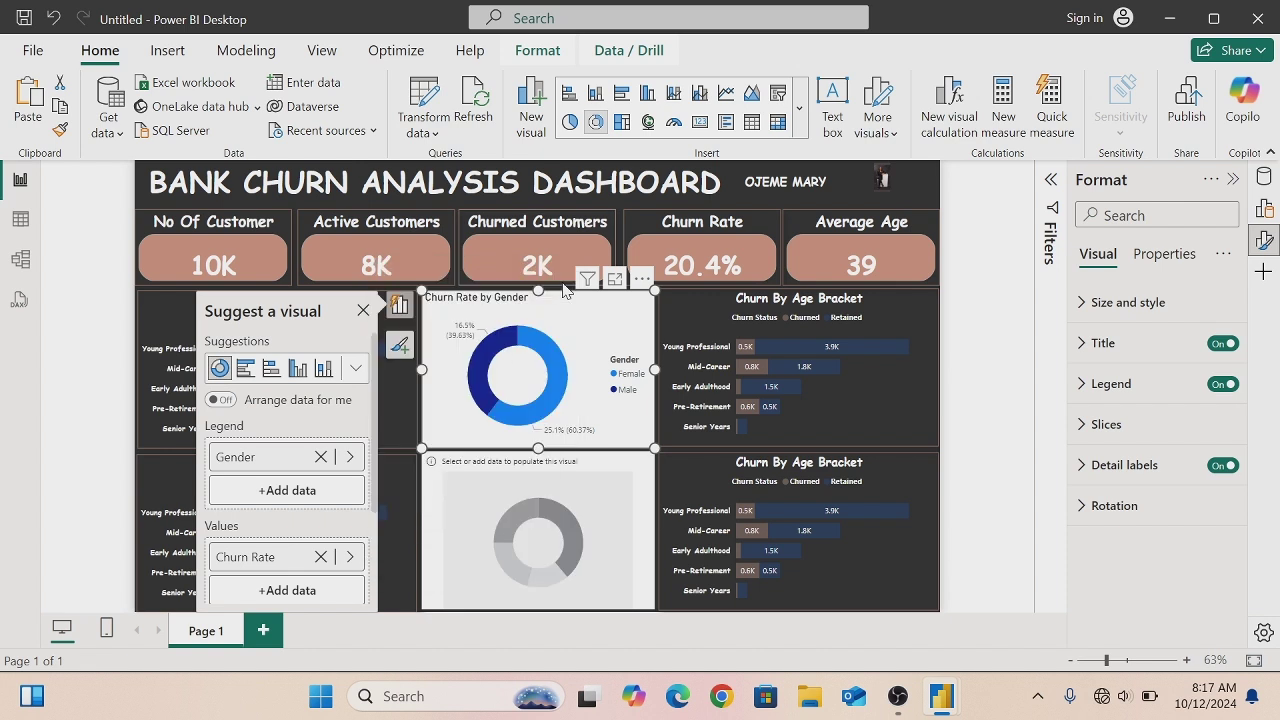
pyautogui.click(363, 310)
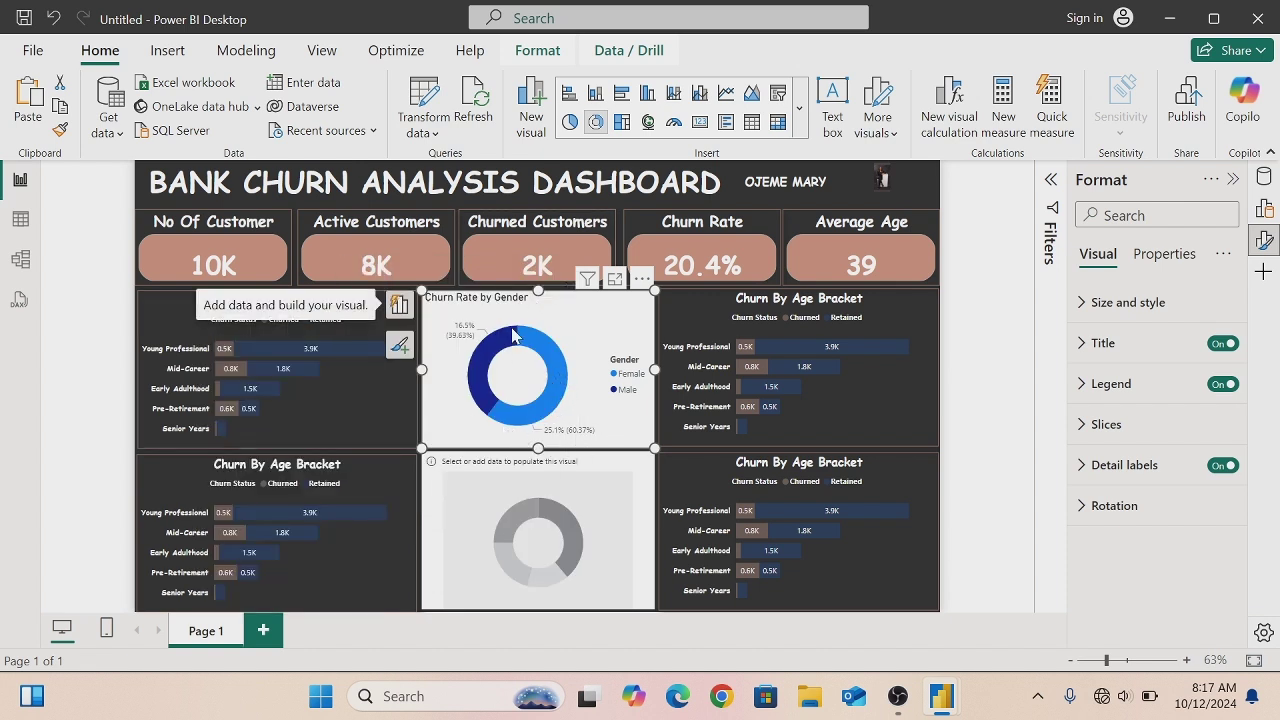
# - Recolor the gender donut's slices, using the recent salmon color for Female and the recent brownish grey for Male
pyautogui.moveTo(538, 430)
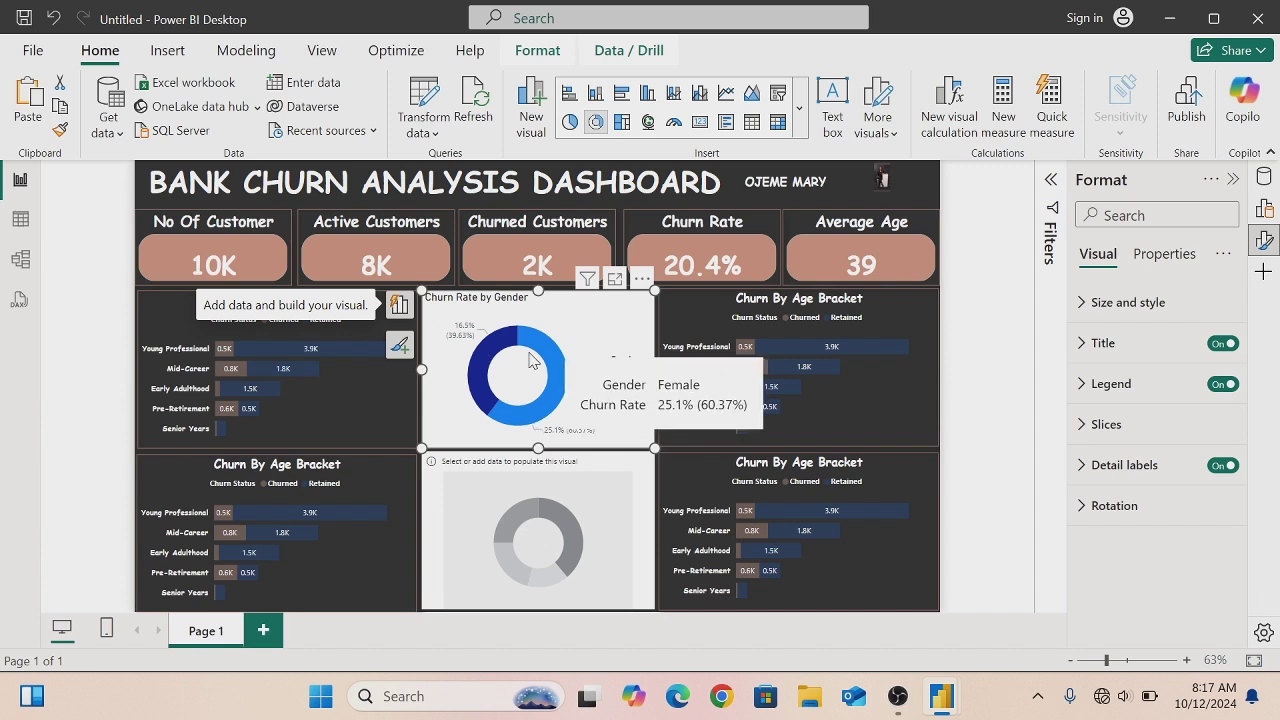
pyautogui.click(1081, 428)
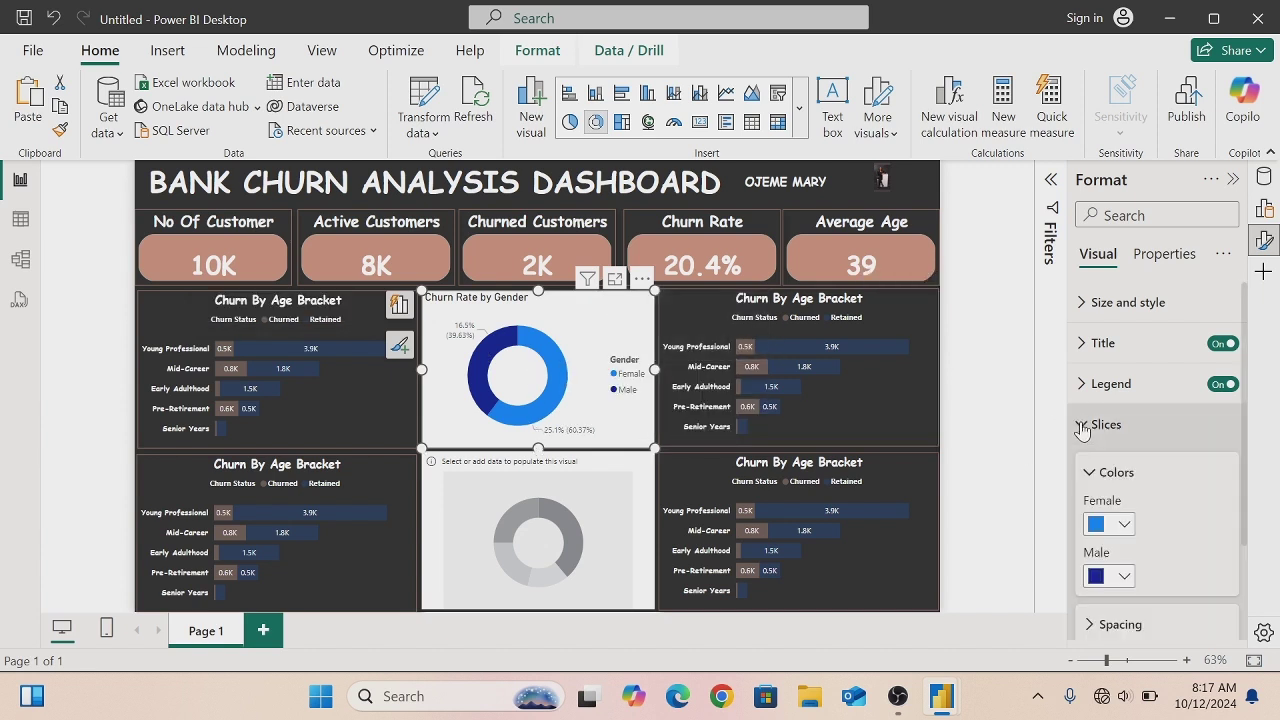
pyautogui.click(1125, 526)
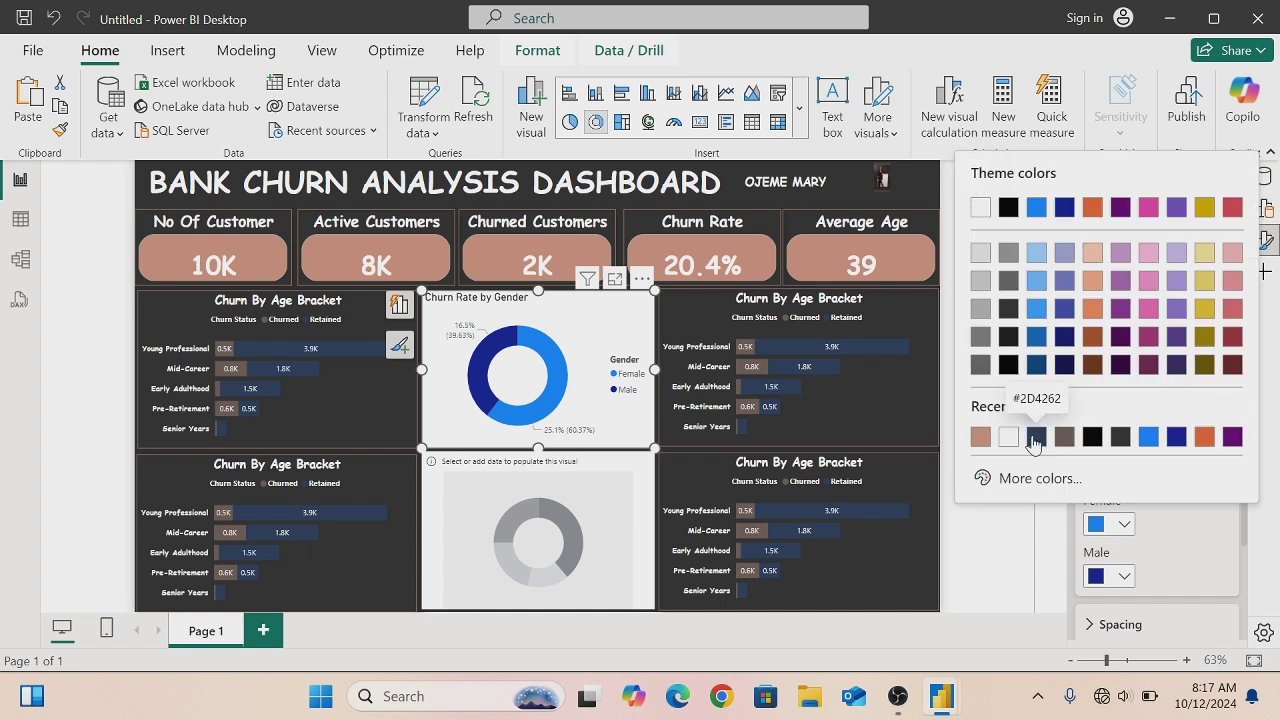
pyautogui.click(980, 438)
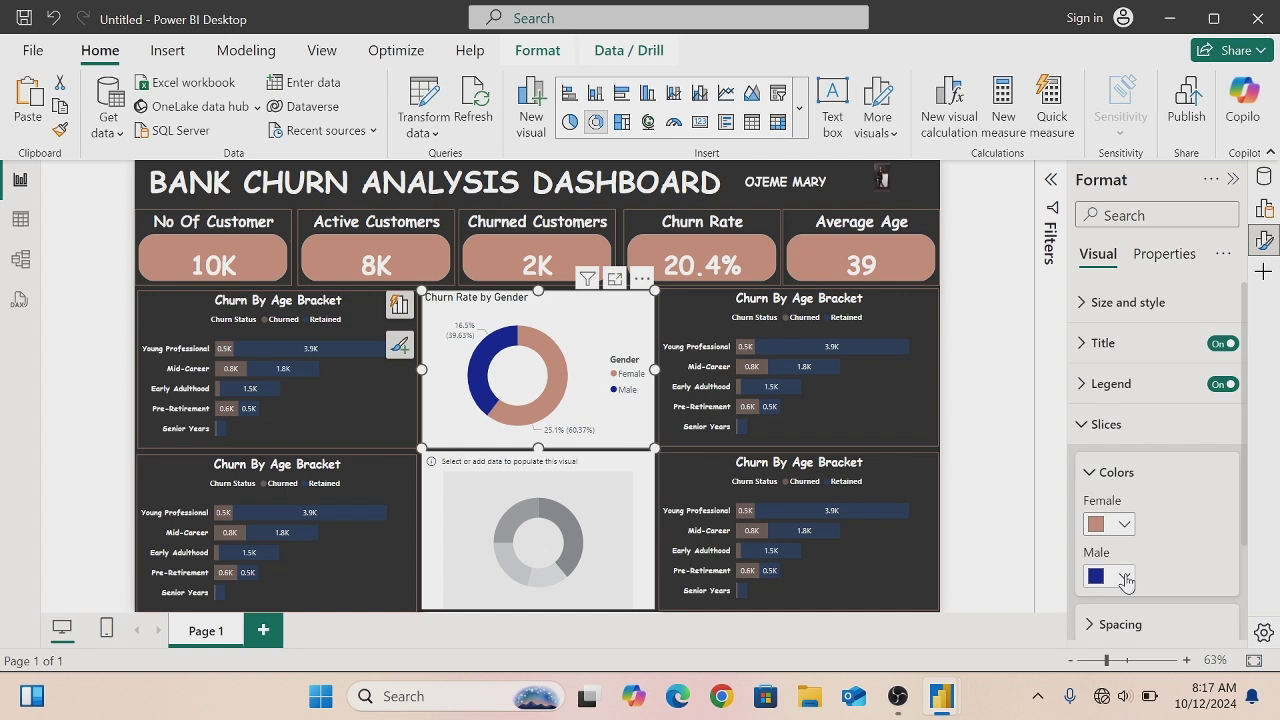
pyautogui.click(1125, 578)
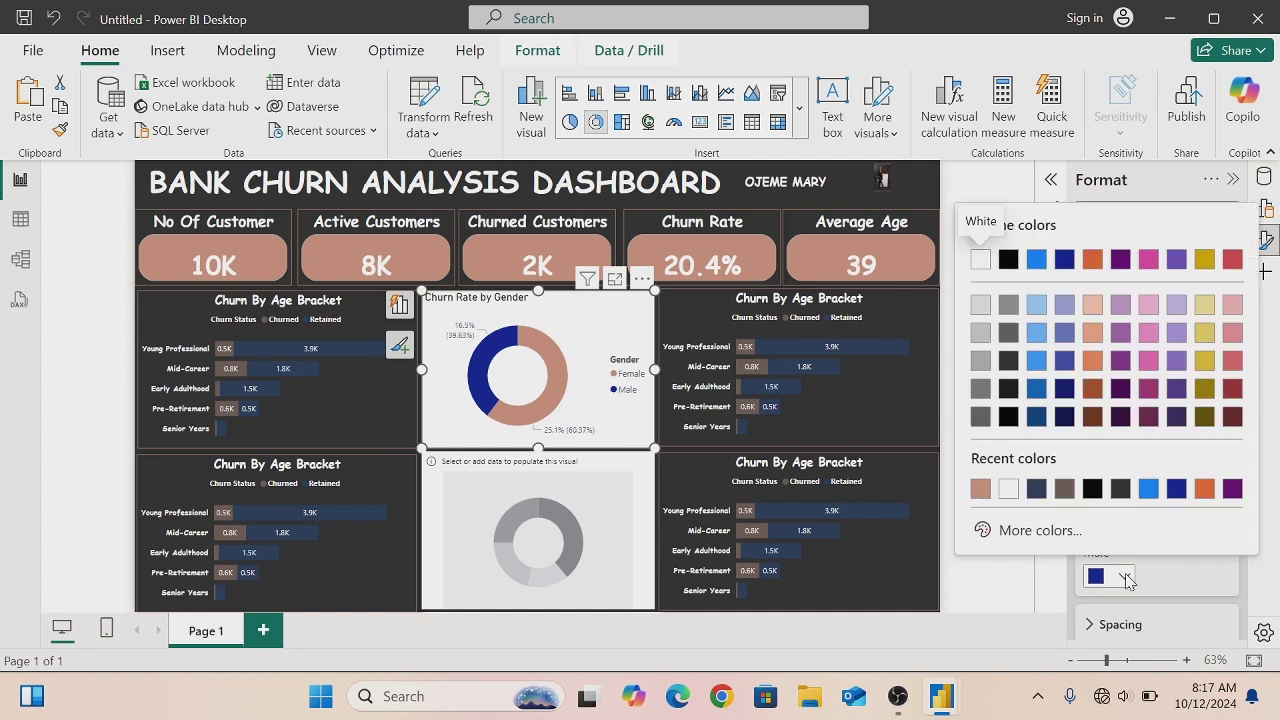
pyautogui.click(1065, 489)
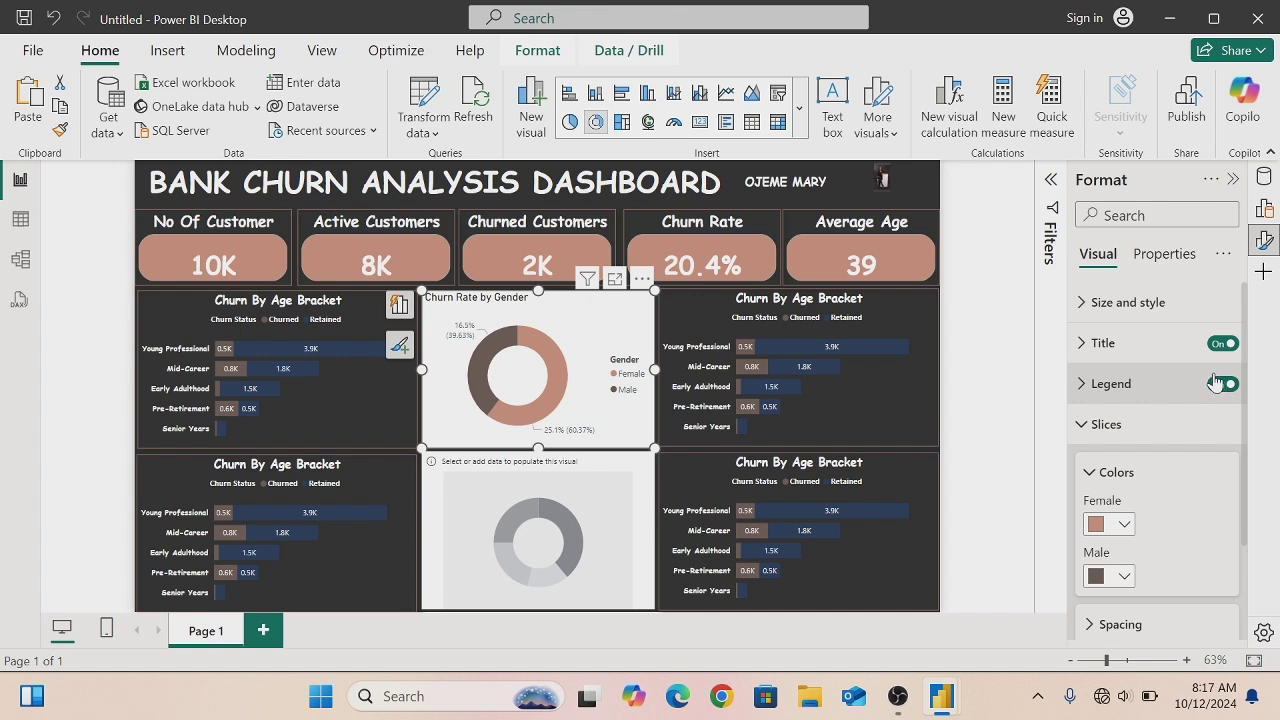
# - Format the gender donut's legend text as bold Comic Sans MS in white
pyautogui.click(1082, 388)
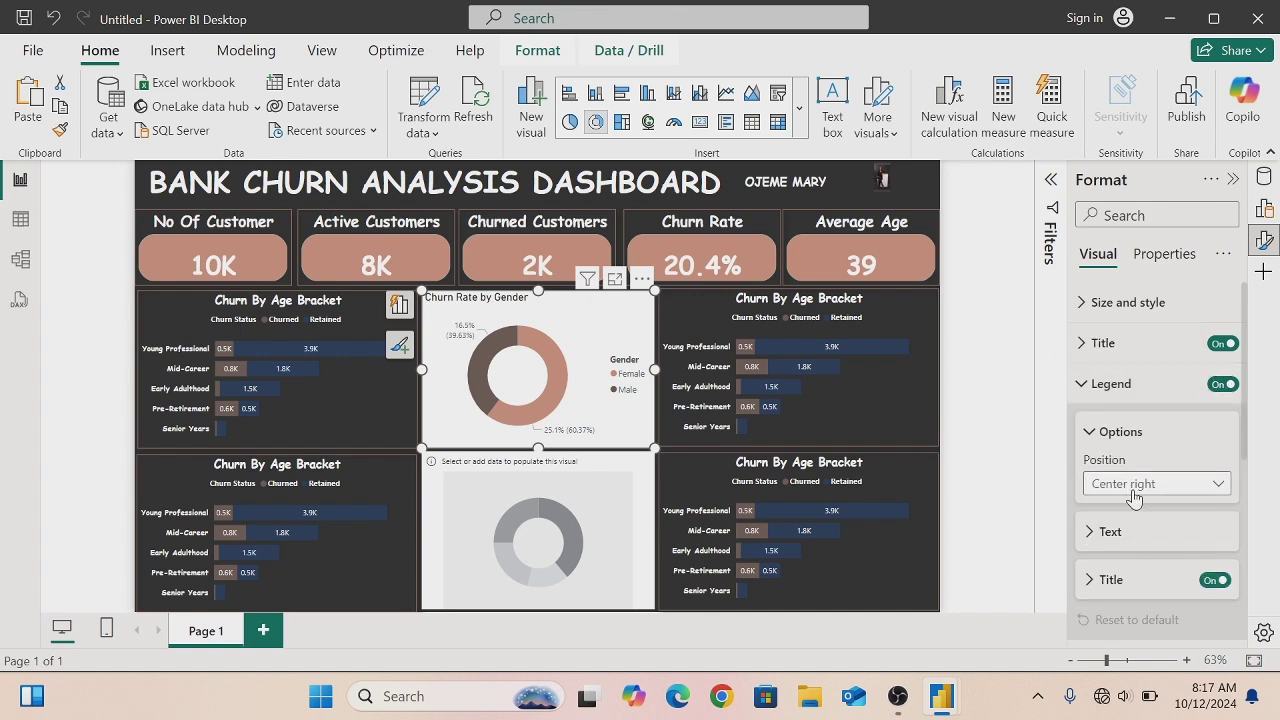
pyautogui.click(1086, 538)
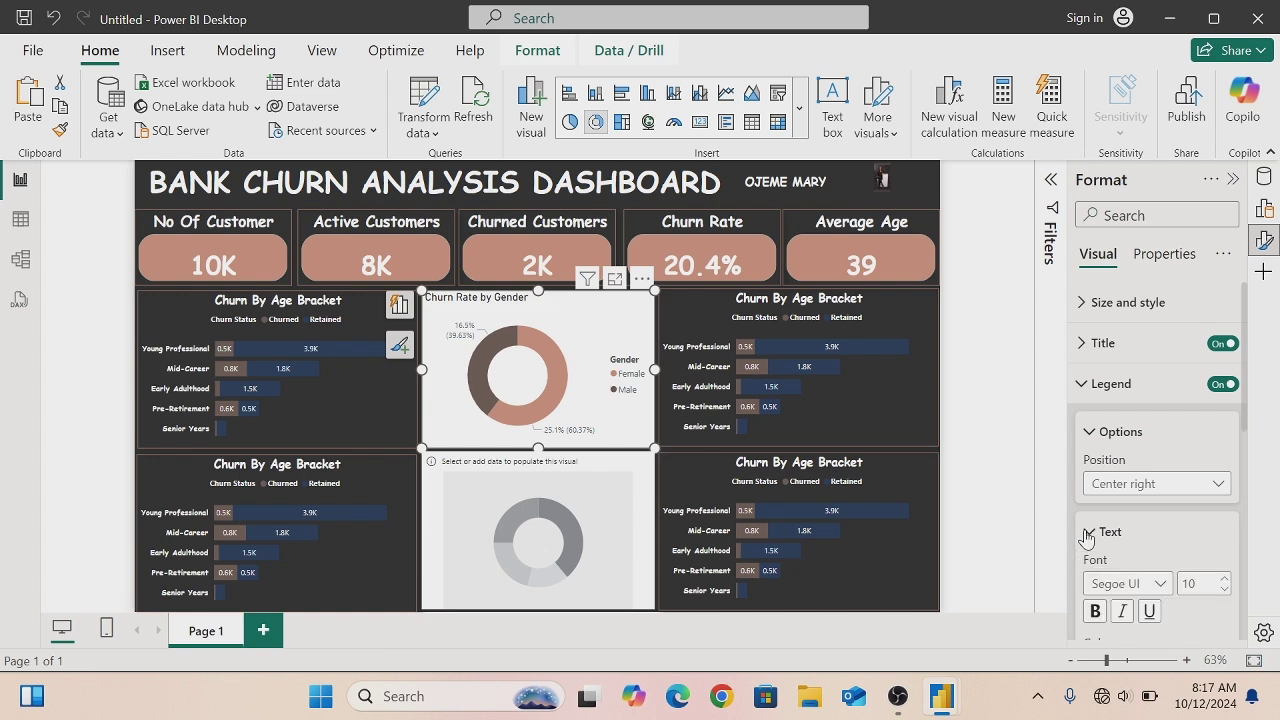
pyautogui.click(1160, 585)
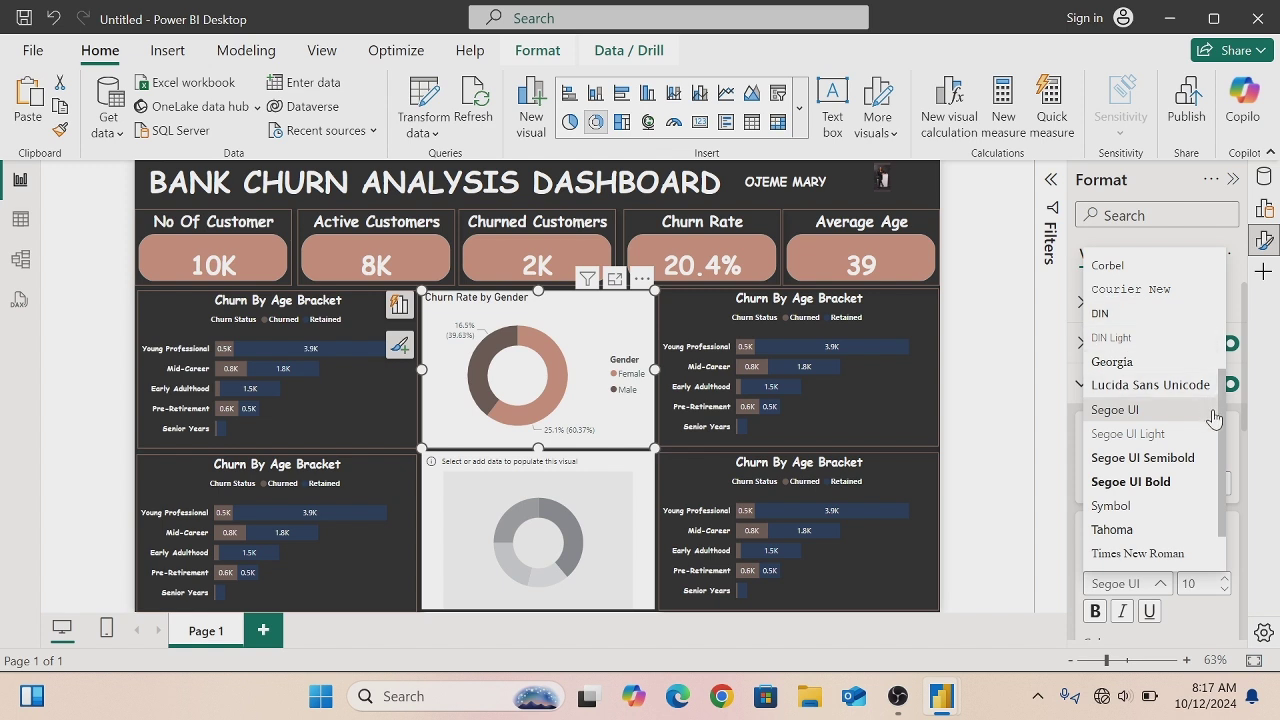
pyautogui.scroll(2, 1222, 428)
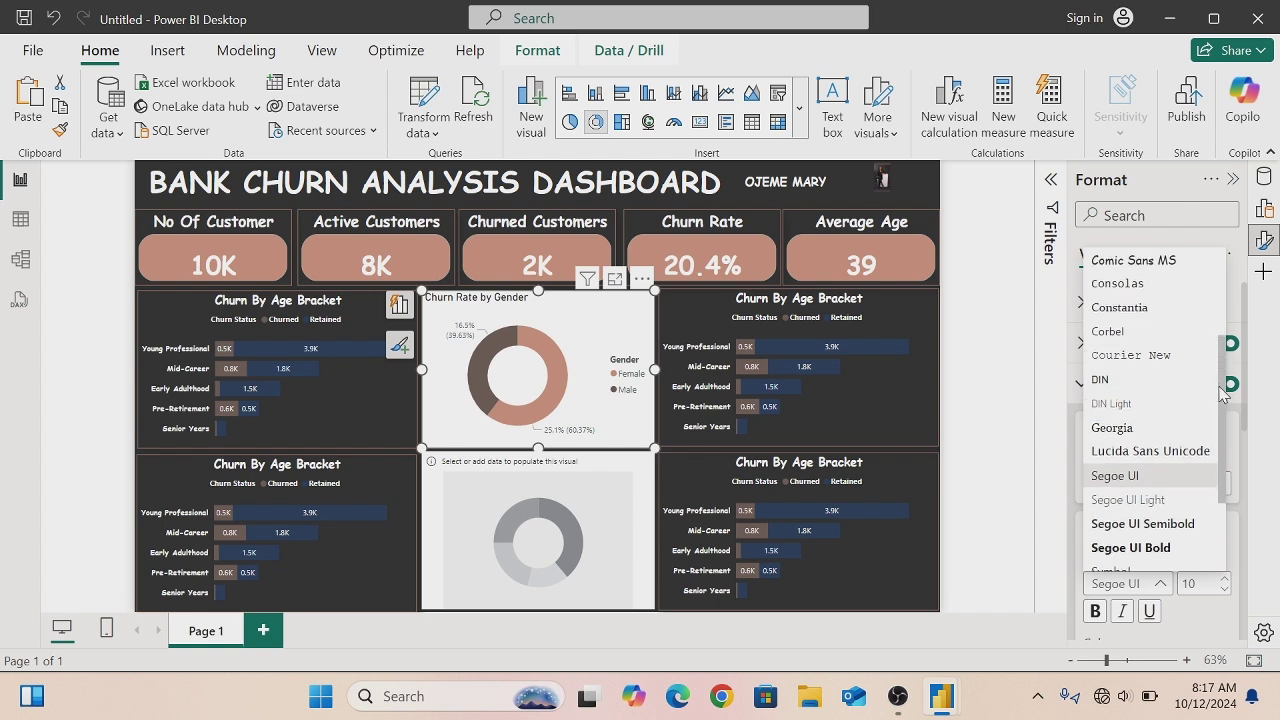
pyautogui.click(1173, 313)
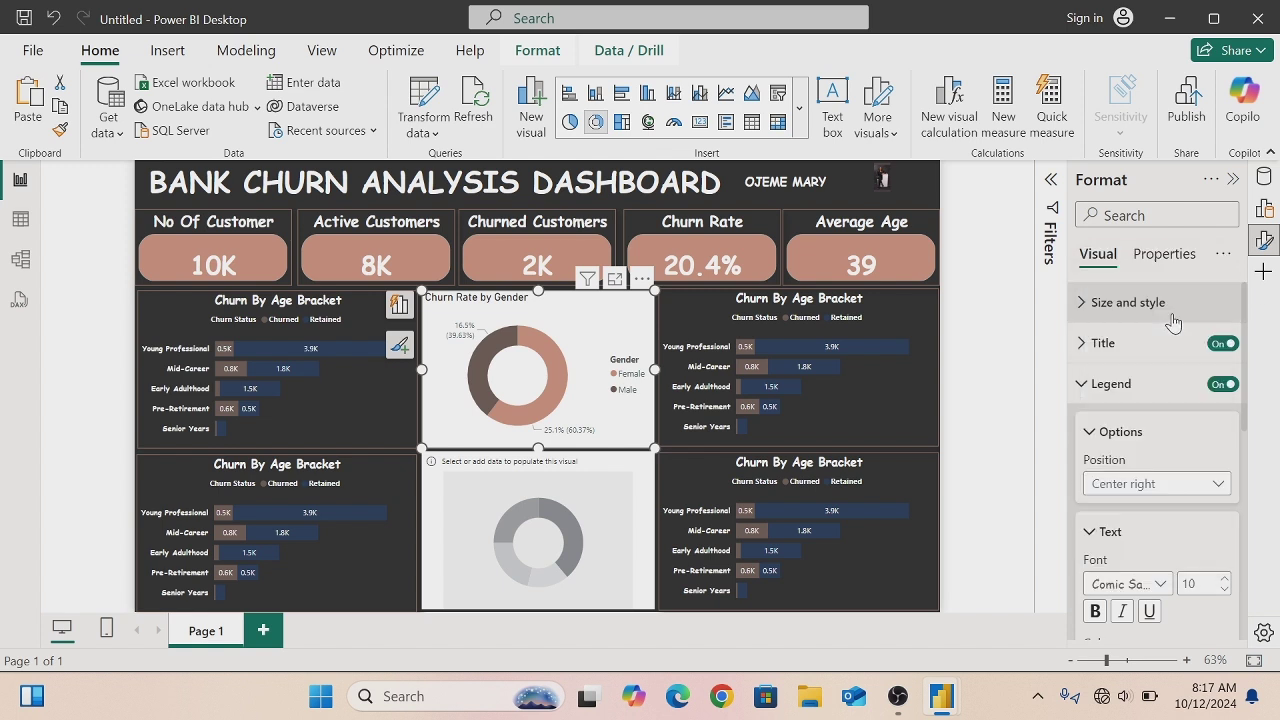
pyautogui.click(1096, 611)
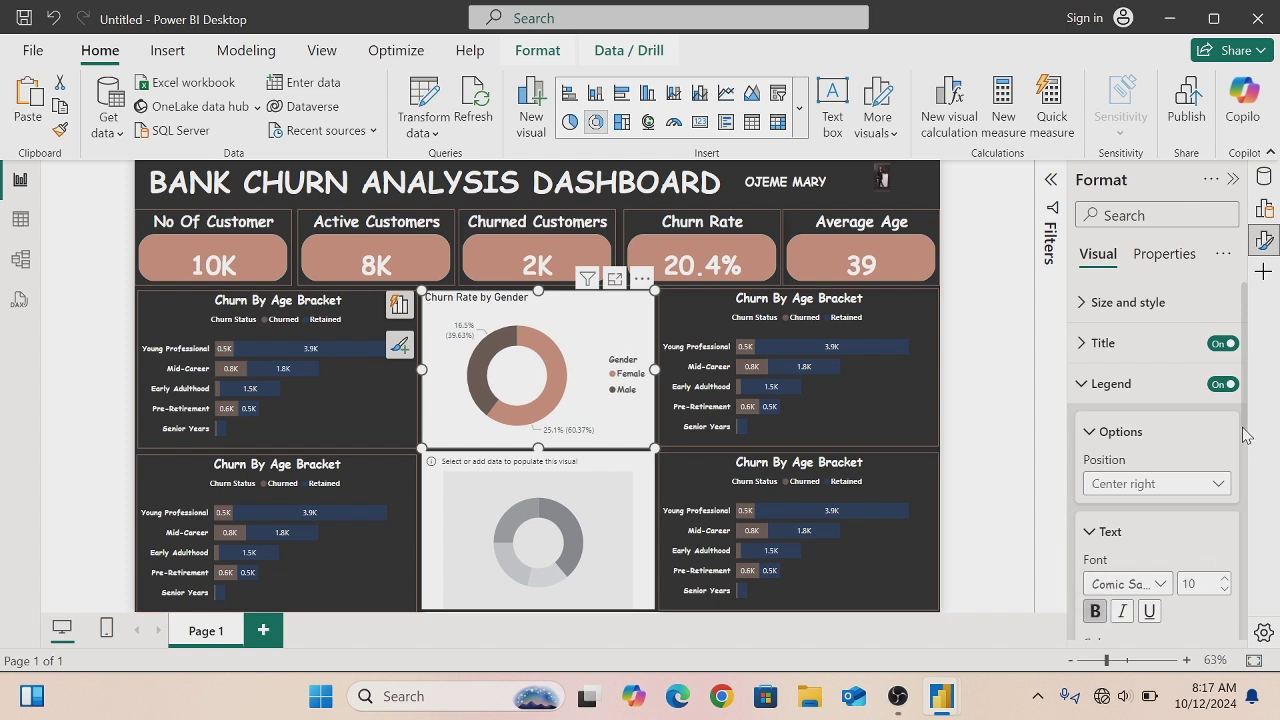
pyautogui.scroll(-3, 1160, 480)
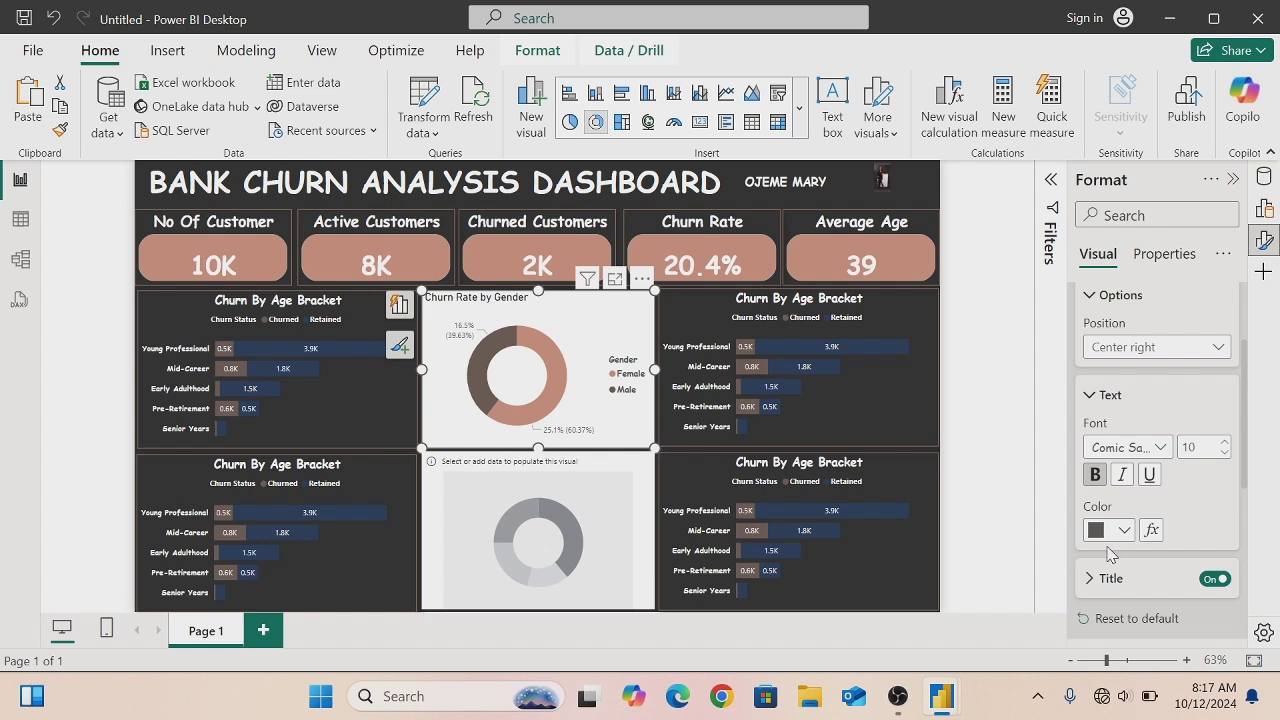
pyautogui.click(1123, 531)
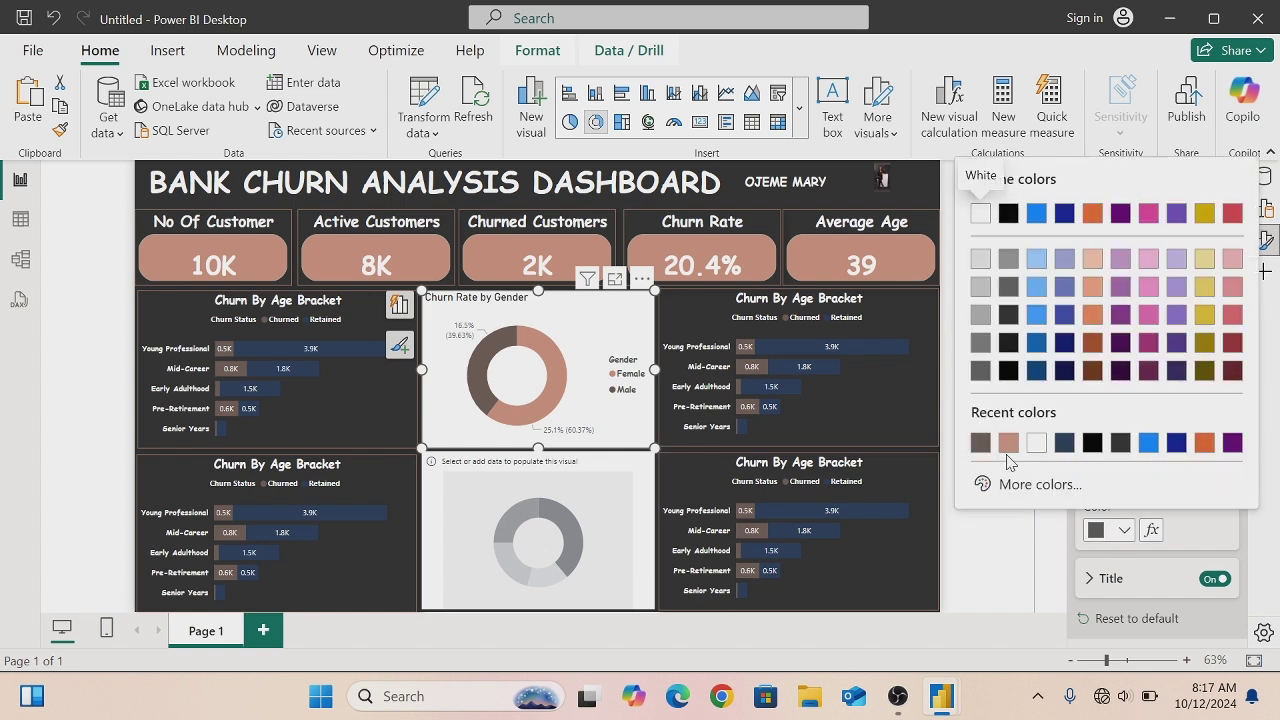
pyautogui.click(1036, 446)
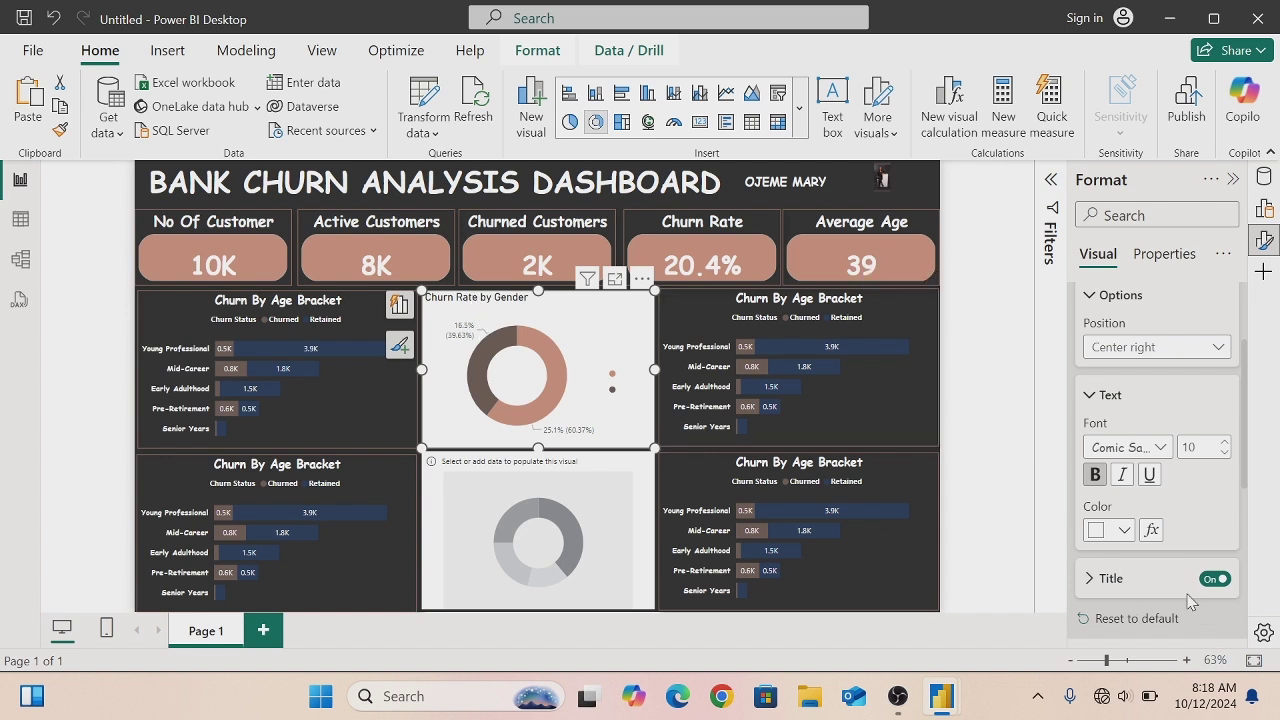
pyautogui.scroll(-3, 1247, 480)
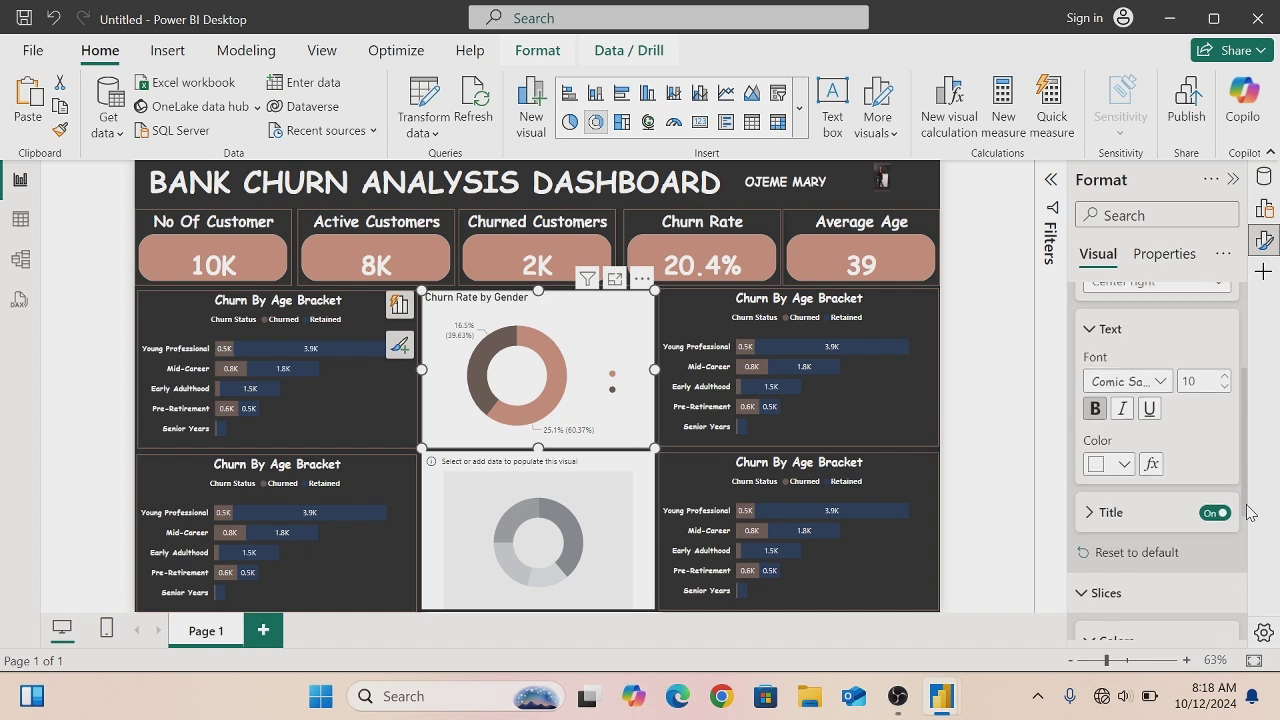
pyautogui.click(1089, 430)
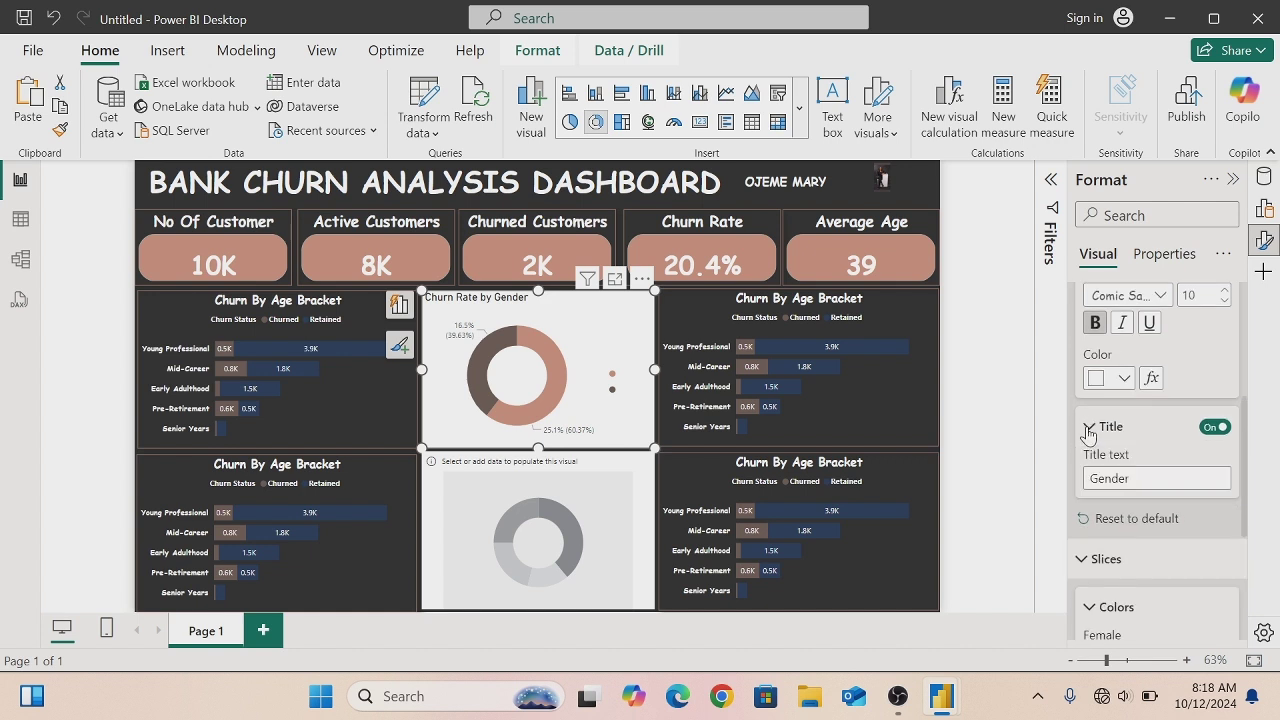
pyautogui.click(1089, 430)
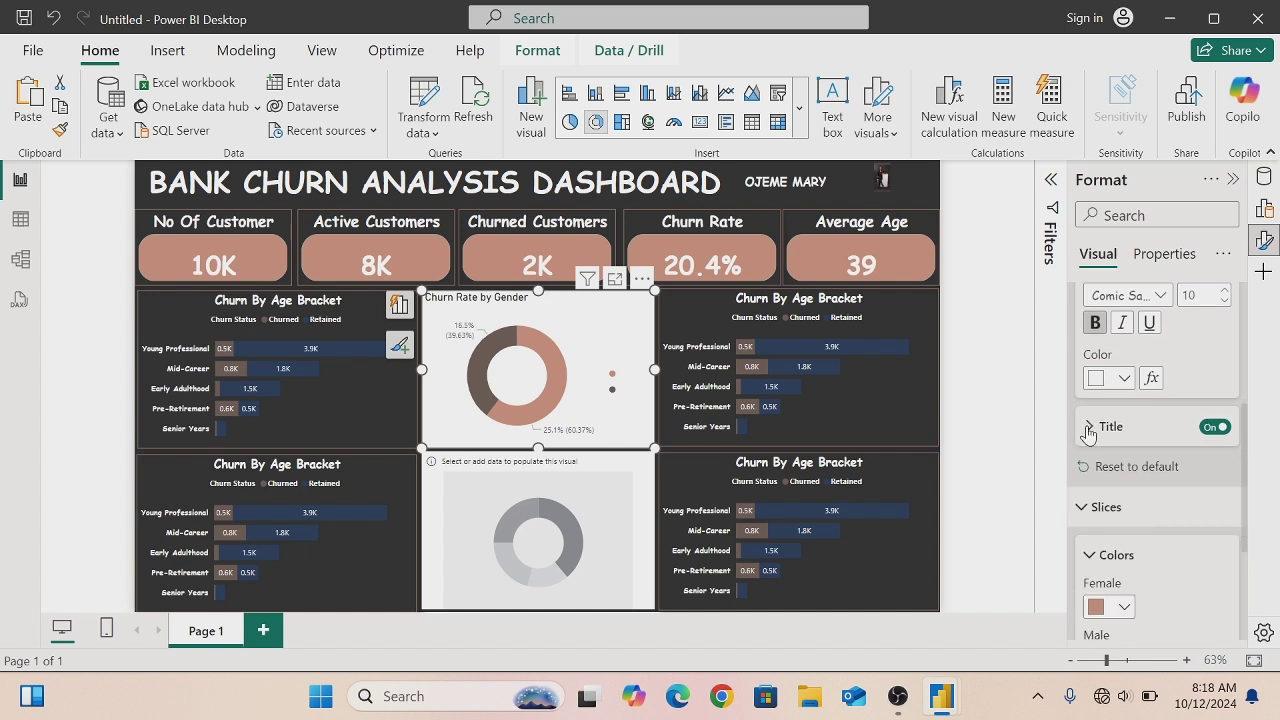
pyautogui.click(1216, 427)
pyautogui.click(1216, 429)
# - Turn off the background of the Churn Rate by Gender donut chart
pyautogui.scroll(3, 1247, 520)
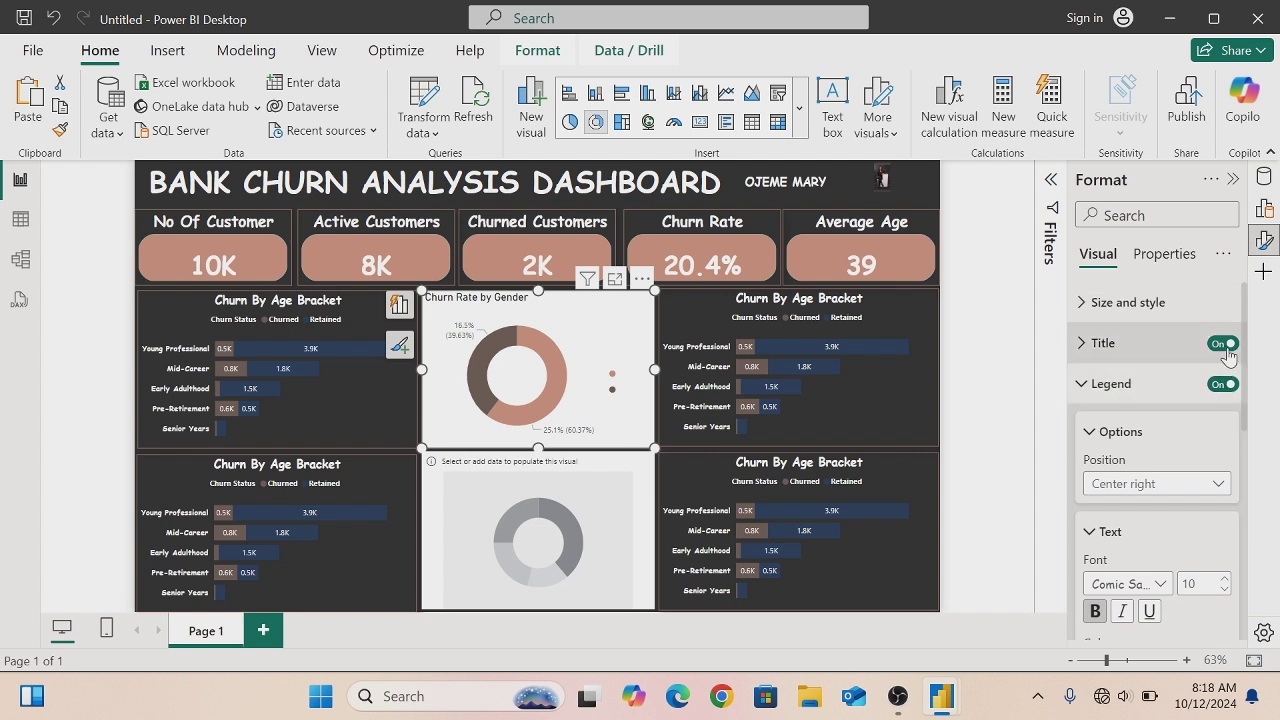
pyautogui.click(1141, 312)
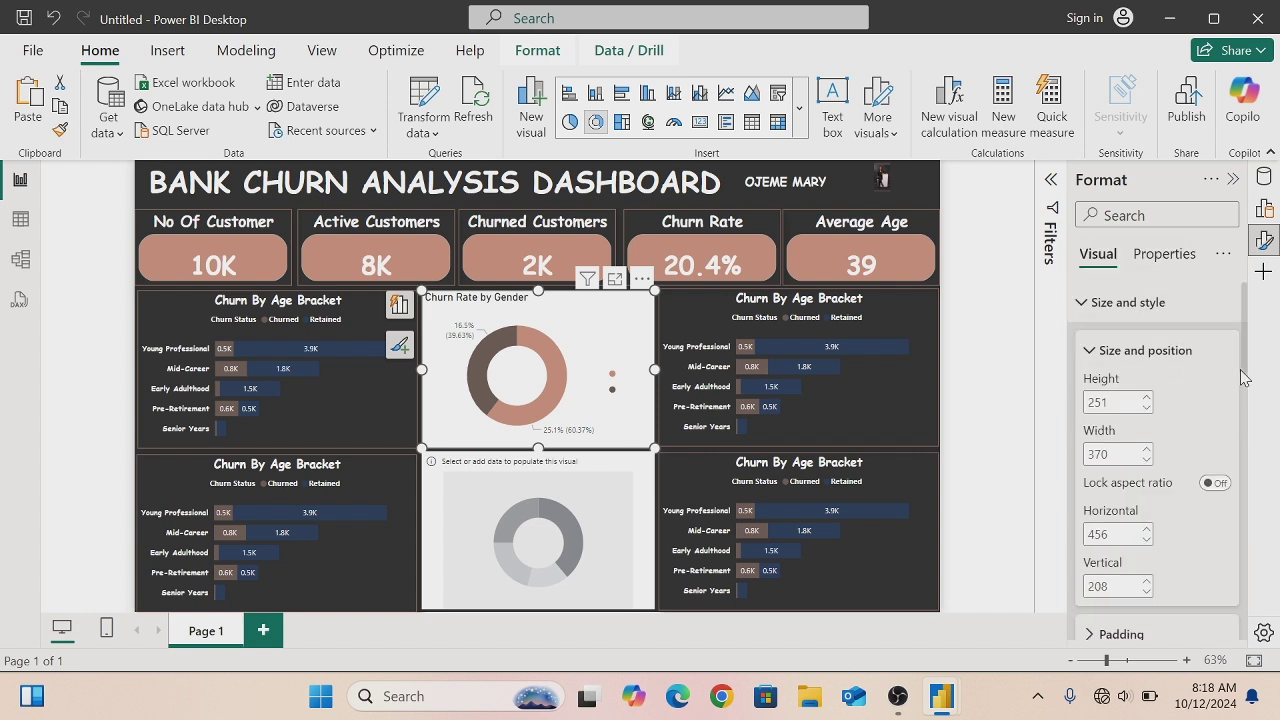
pyautogui.scroll(-3, 1245, 400)
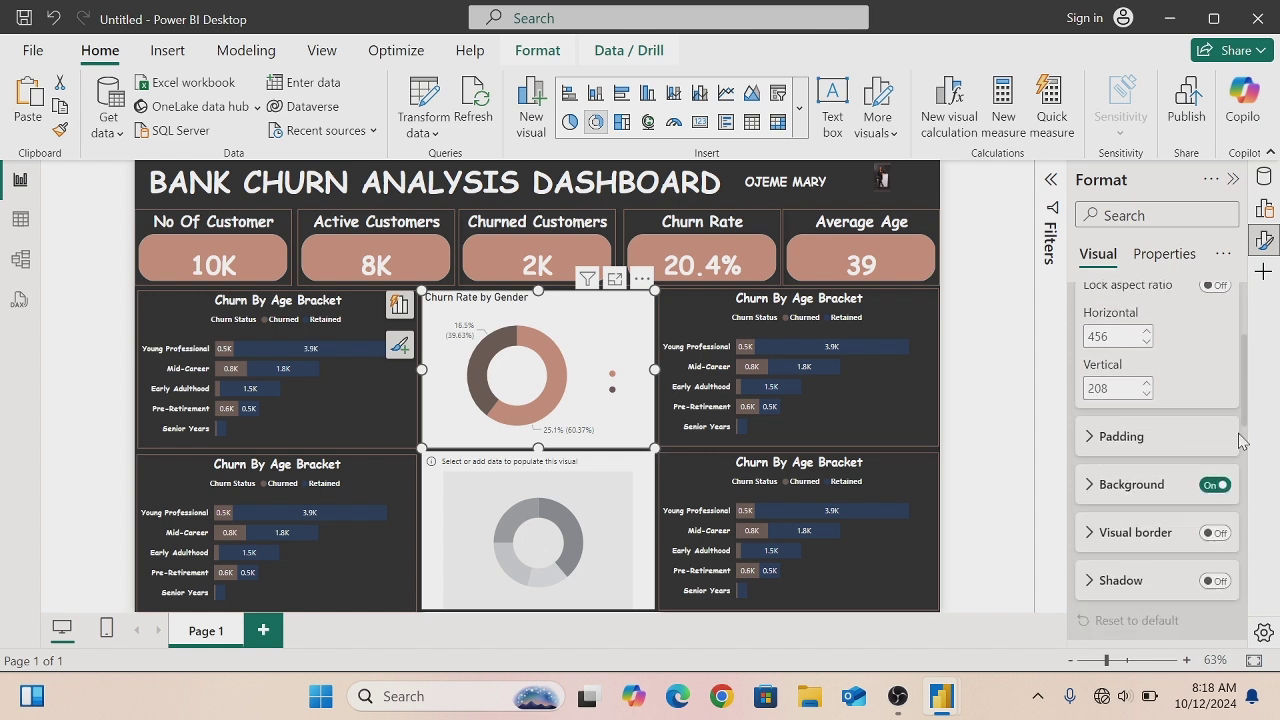
pyautogui.click(1220, 485)
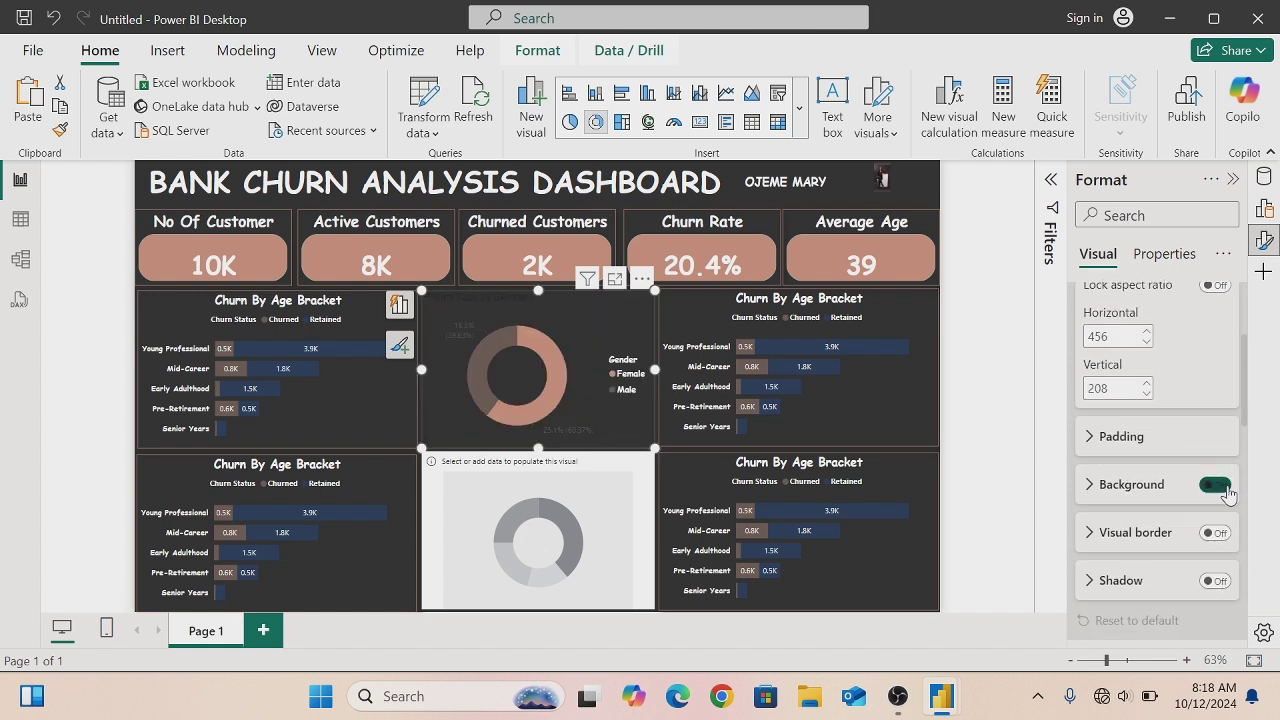
# - Turn on the visual border of the gender donut chart and color it with the recent salmon color
pyautogui.click(1217, 533)
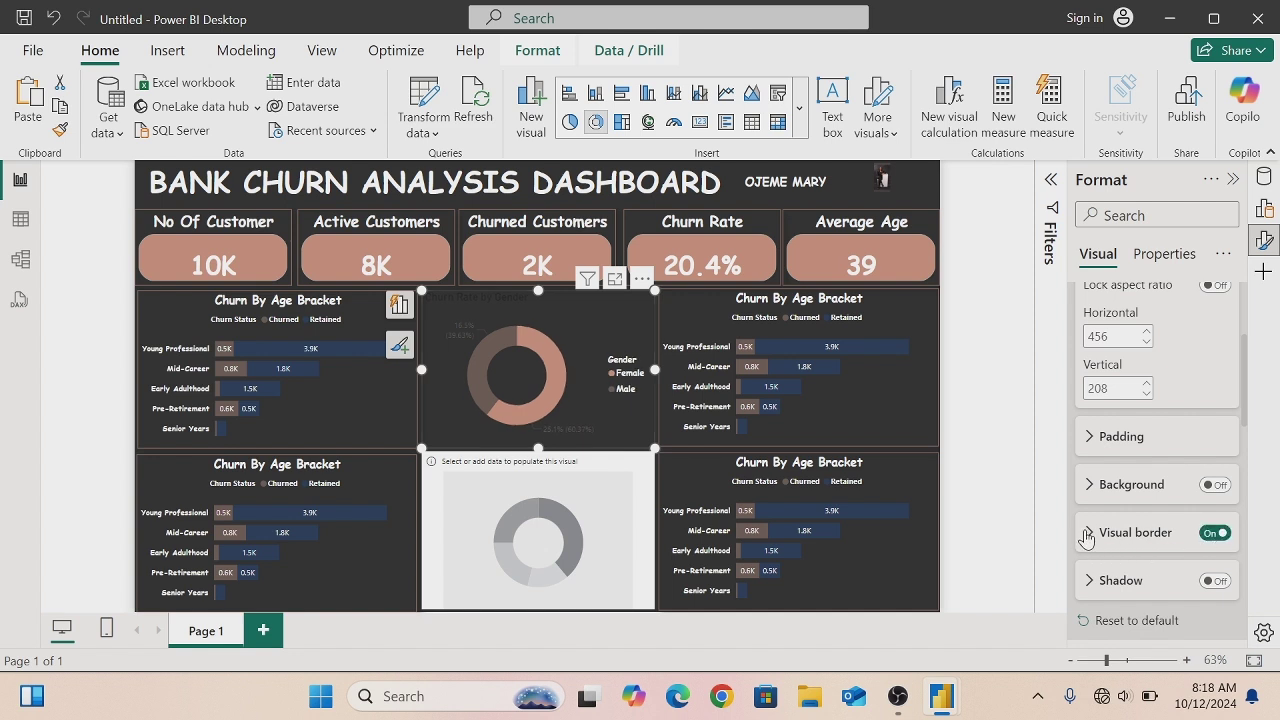
pyautogui.click(1088, 535)
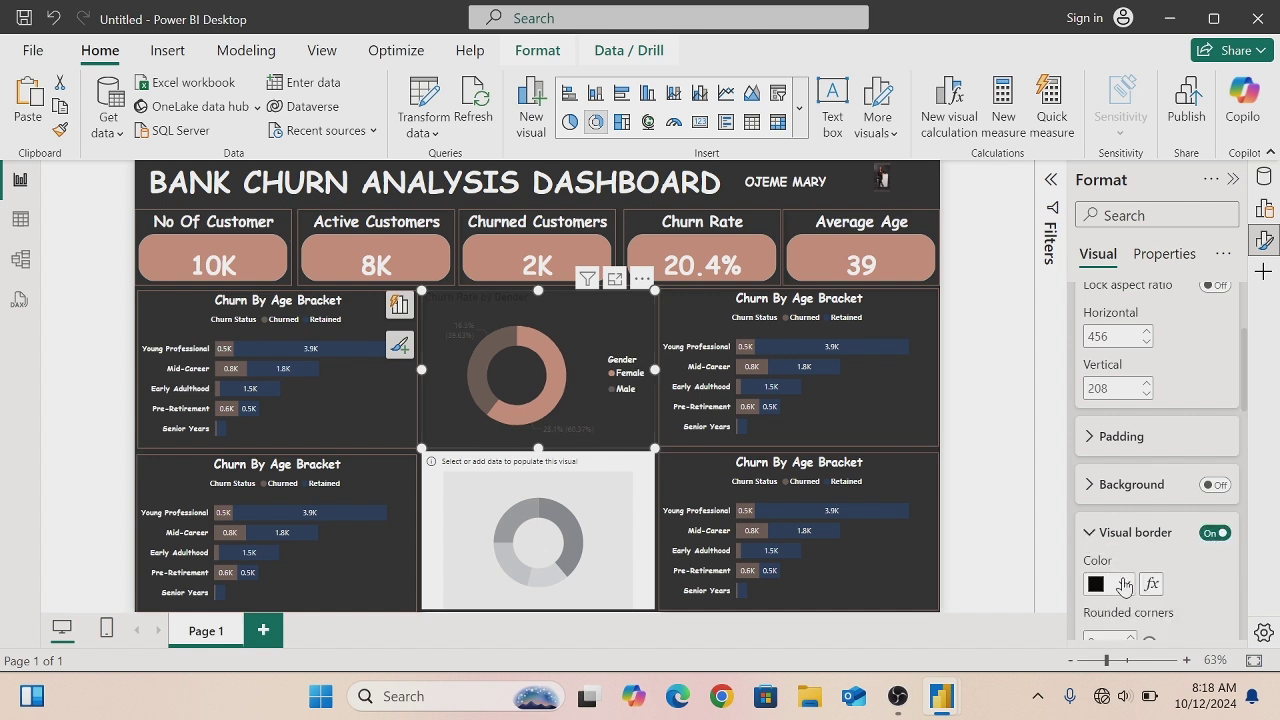
pyautogui.click(1124, 585)
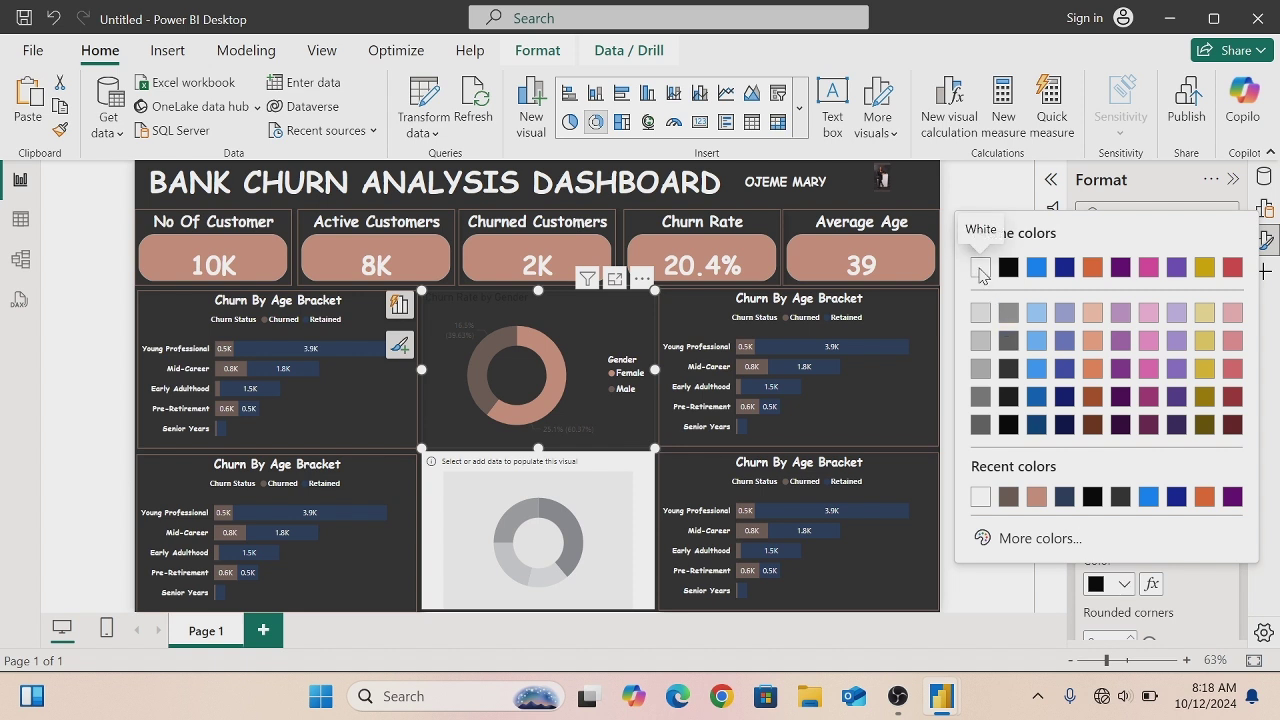
pyautogui.click(980, 268)
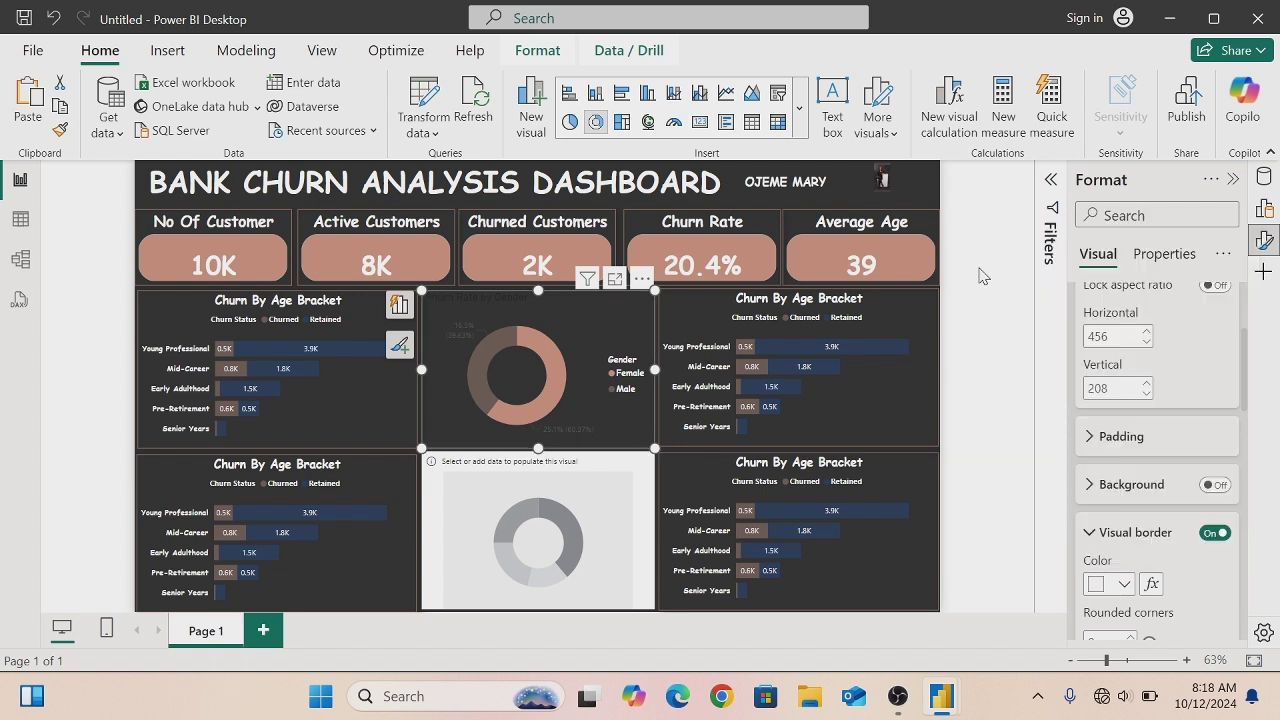
pyautogui.click(1123, 586)
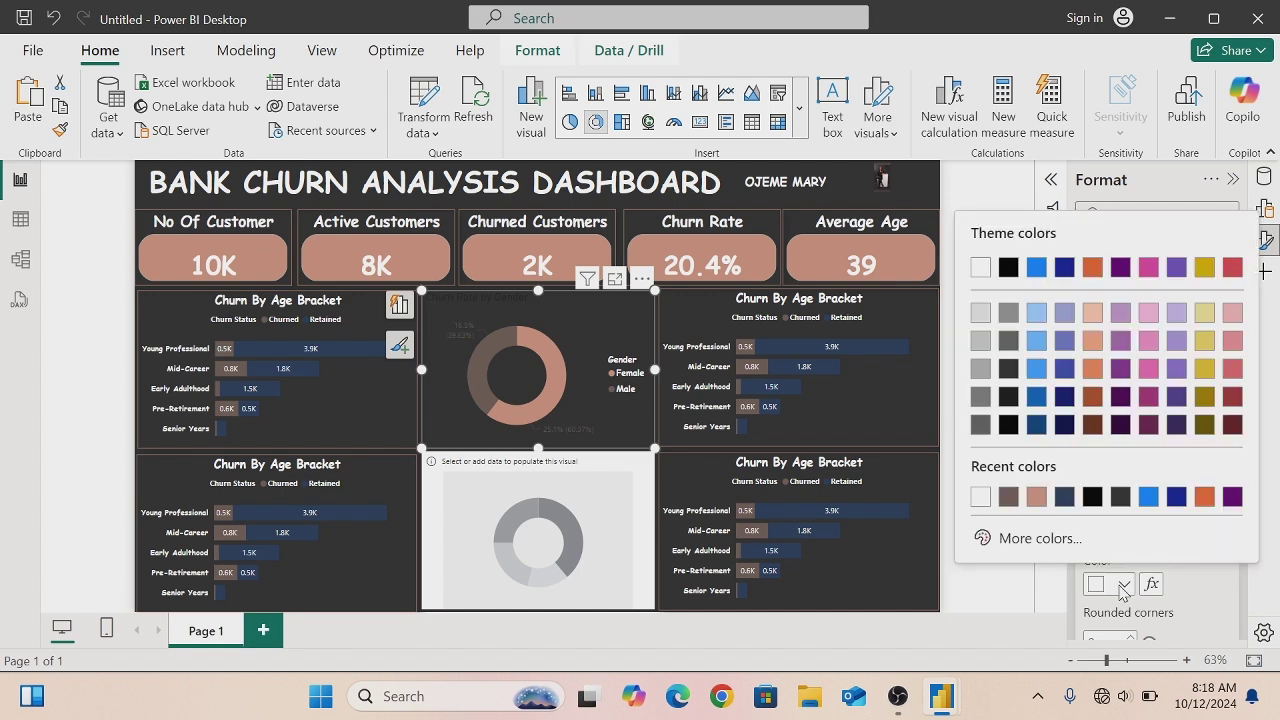
pyautogui.click(1036, 497)
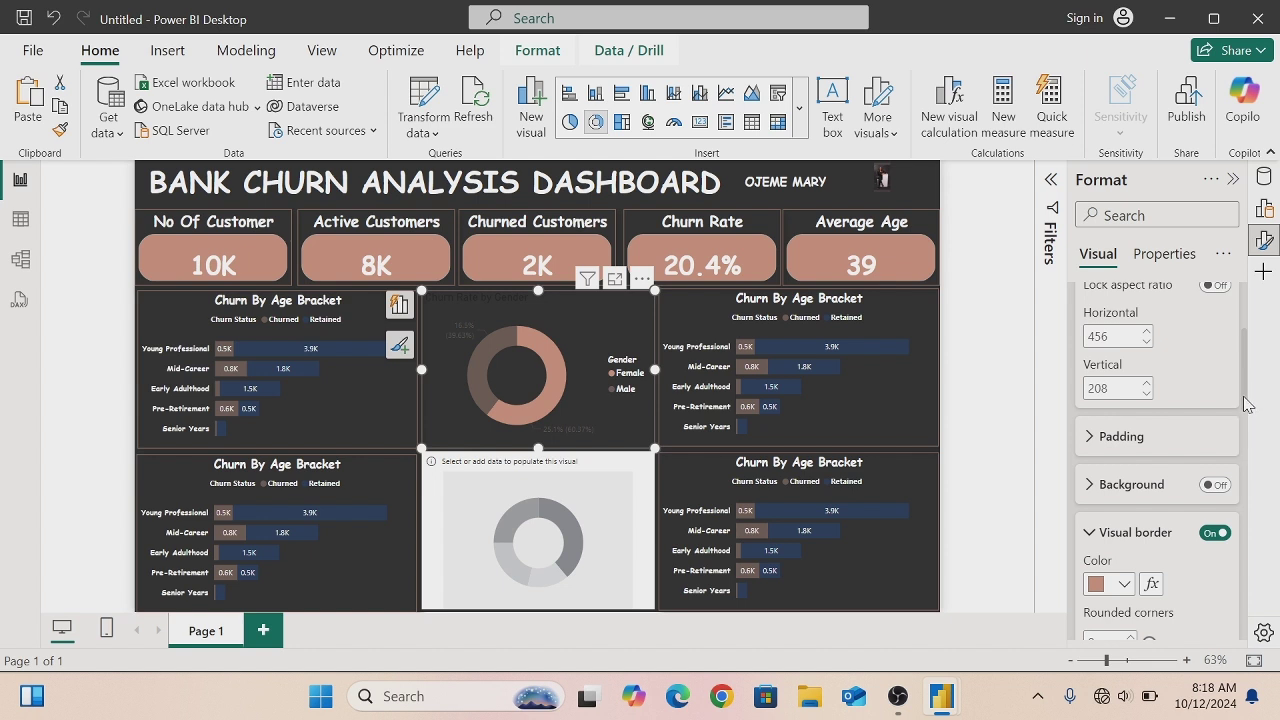
# - Format the gender donut's detail label values as bold white text
pyautogui.moveTo(1247, 403); pyautogui.dragTo(1238, 641)
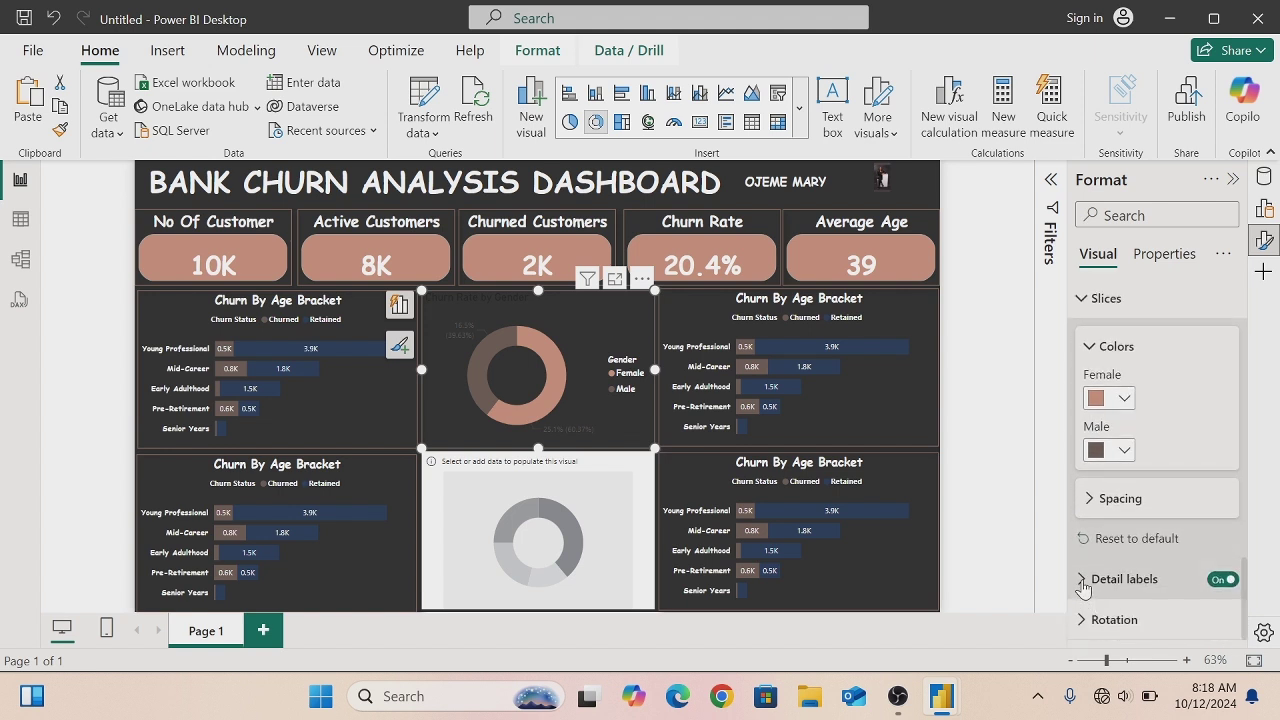
pyautogui.click(1082, 587)
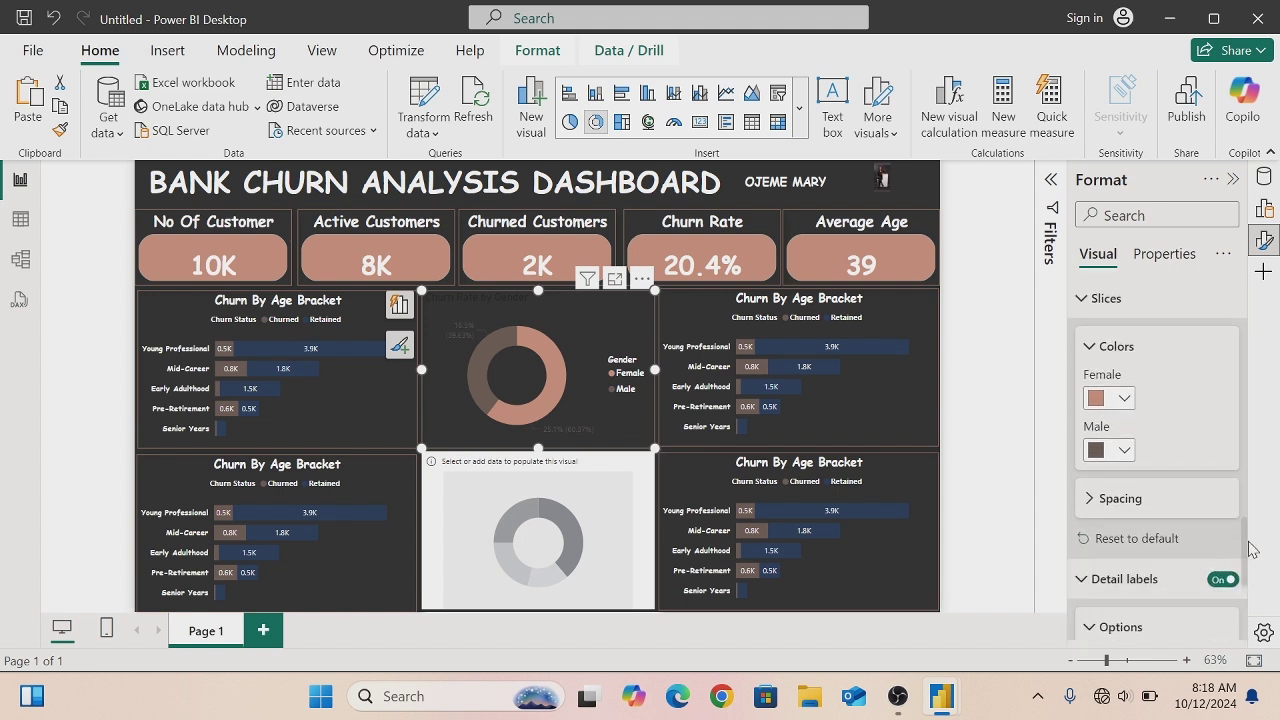
pyautogui.moveTo(1249, 538); pyautogui.dragTo(1250, 630)
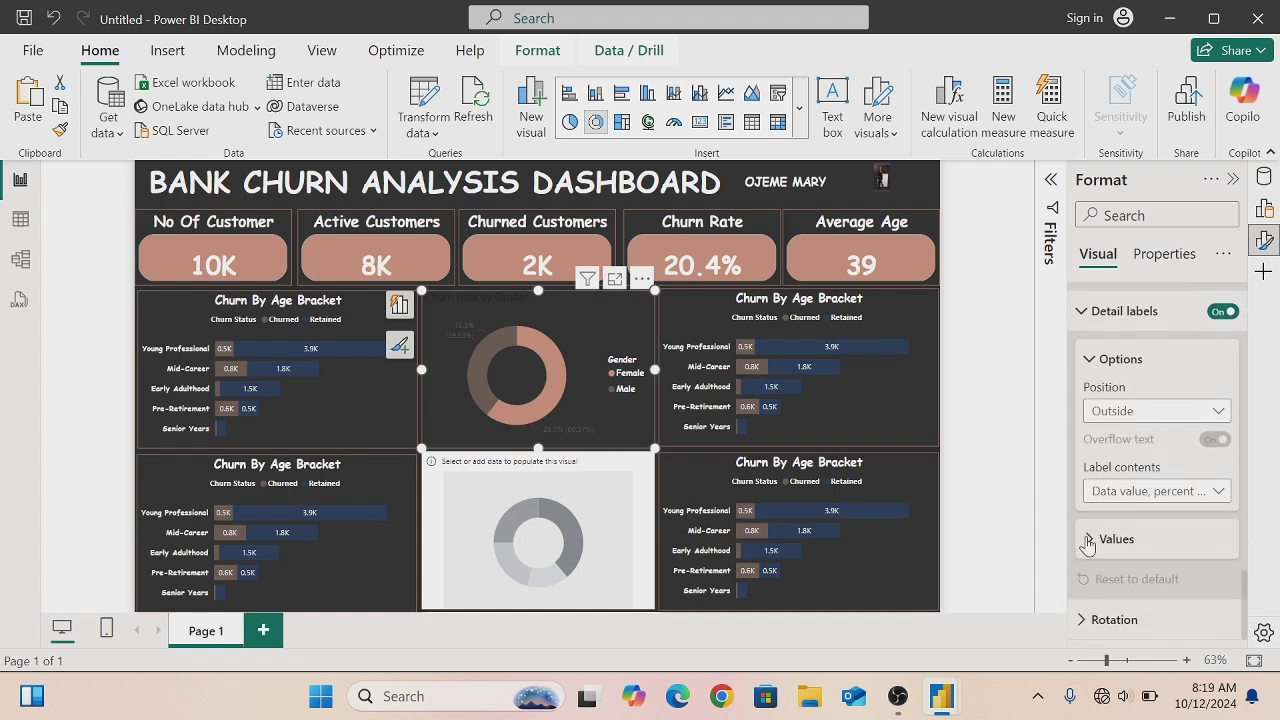
pyautogui.click(1087, 542)
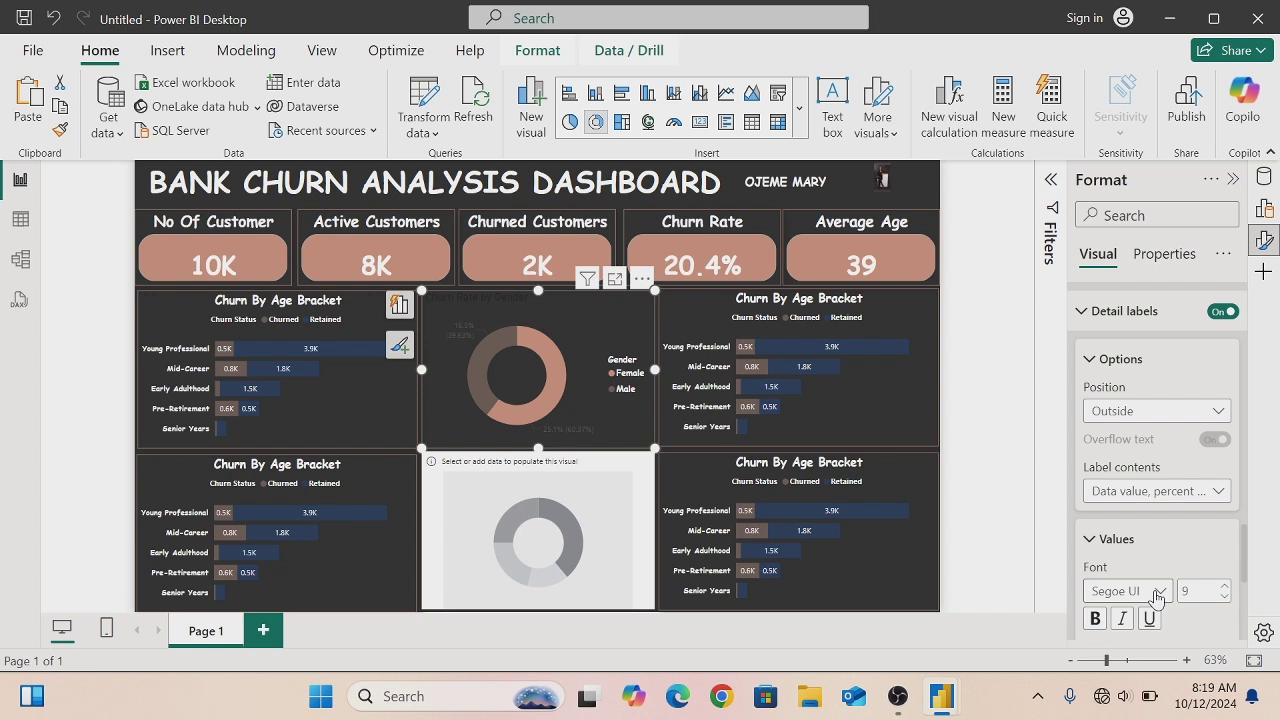
pyautogui.moveTo(1249, 576); pyautogui.dragTo(1246, 596)
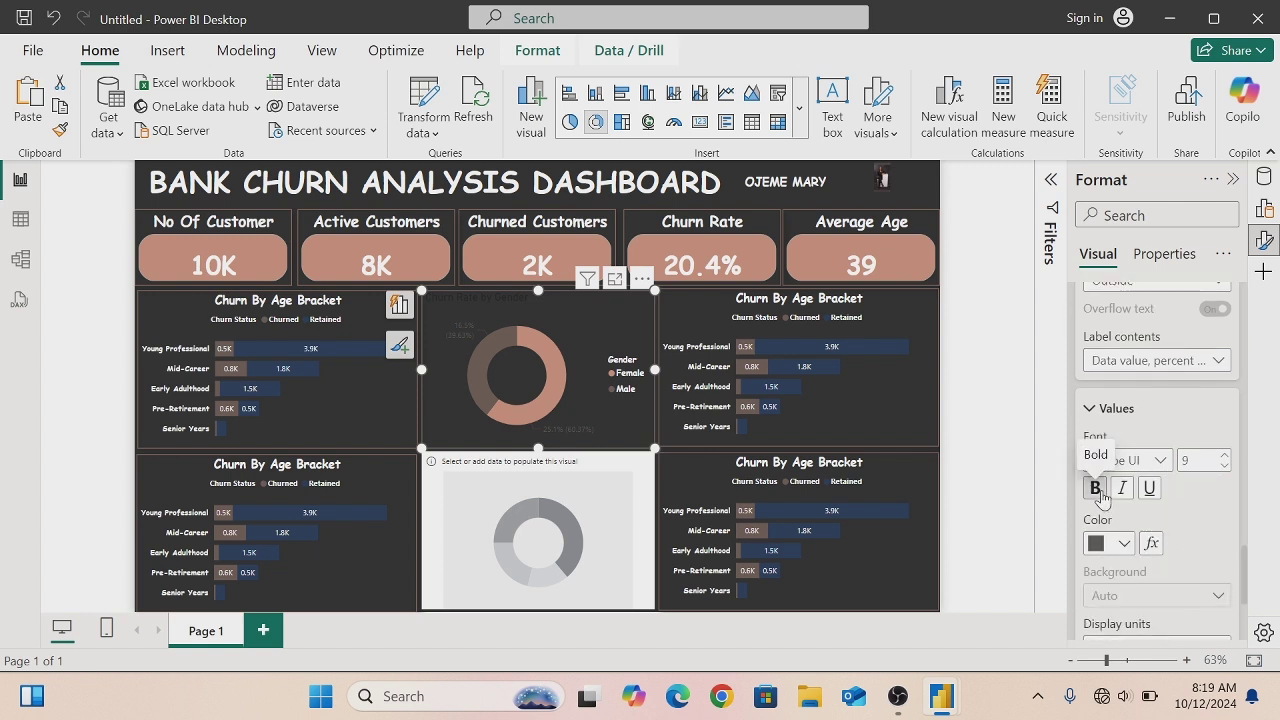
pyautogui.click(1097, 489)
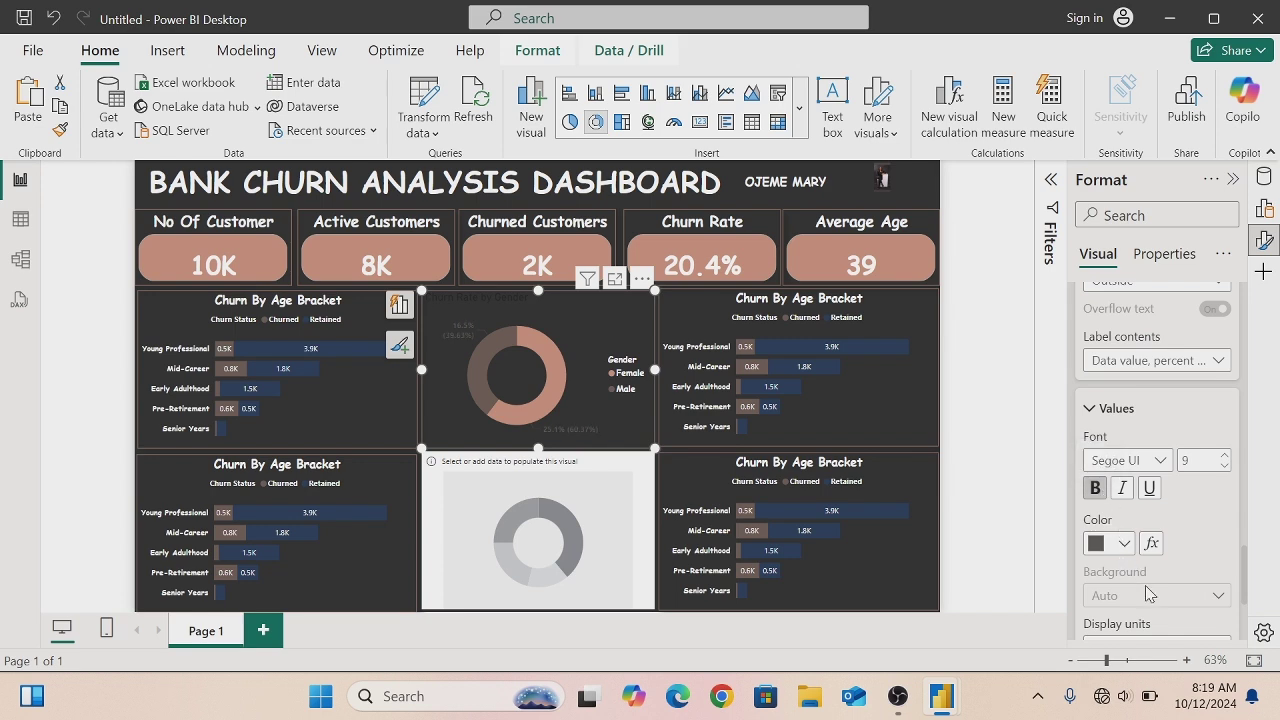
pyautogui.click(1124, 545)
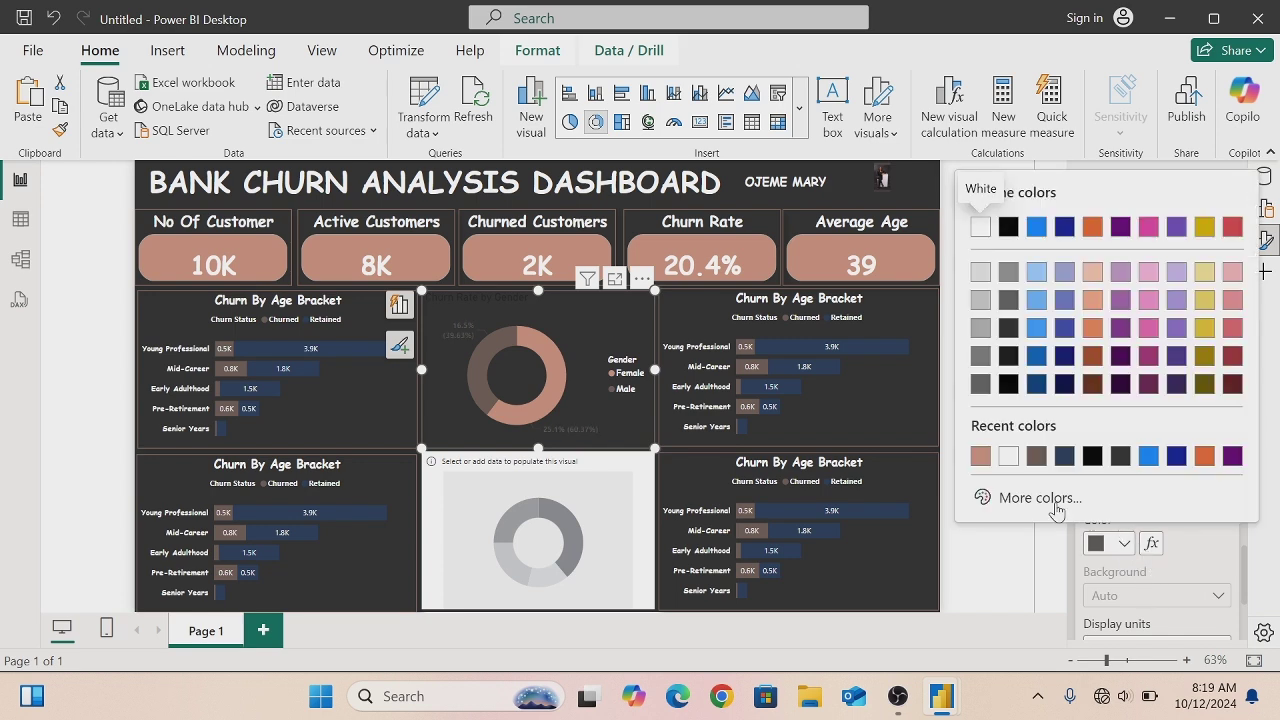
pyautogui.click(1008, 458)
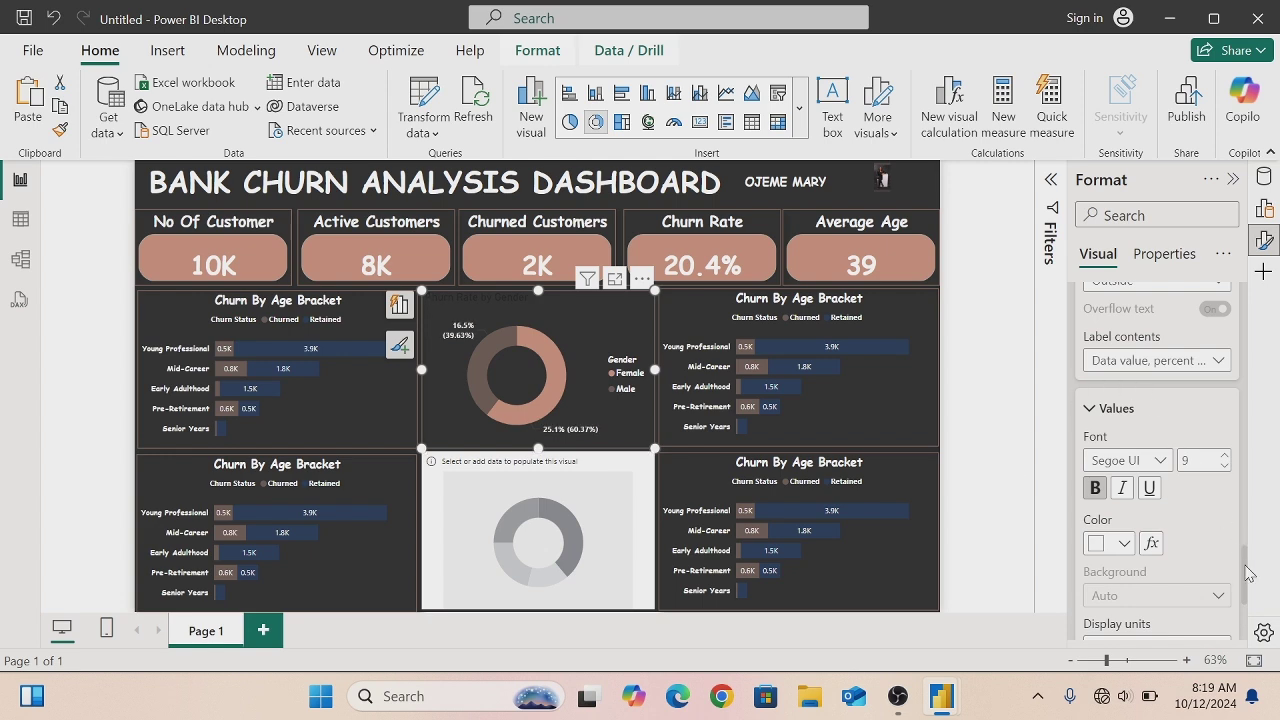
# - Format the gender donut's title as bold white Comic Sans MS and center it horizontally
pyautogui.scroll(15, 1247, 575)
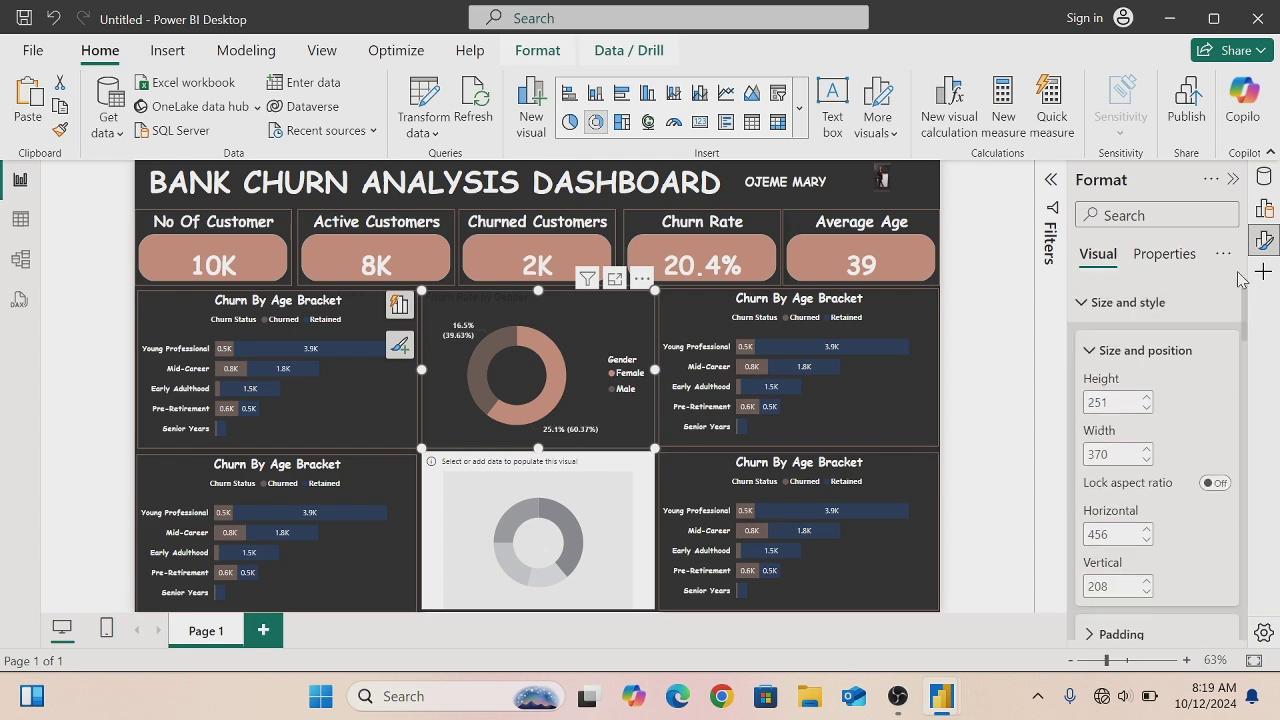
pyautogui.click(1175, 302)
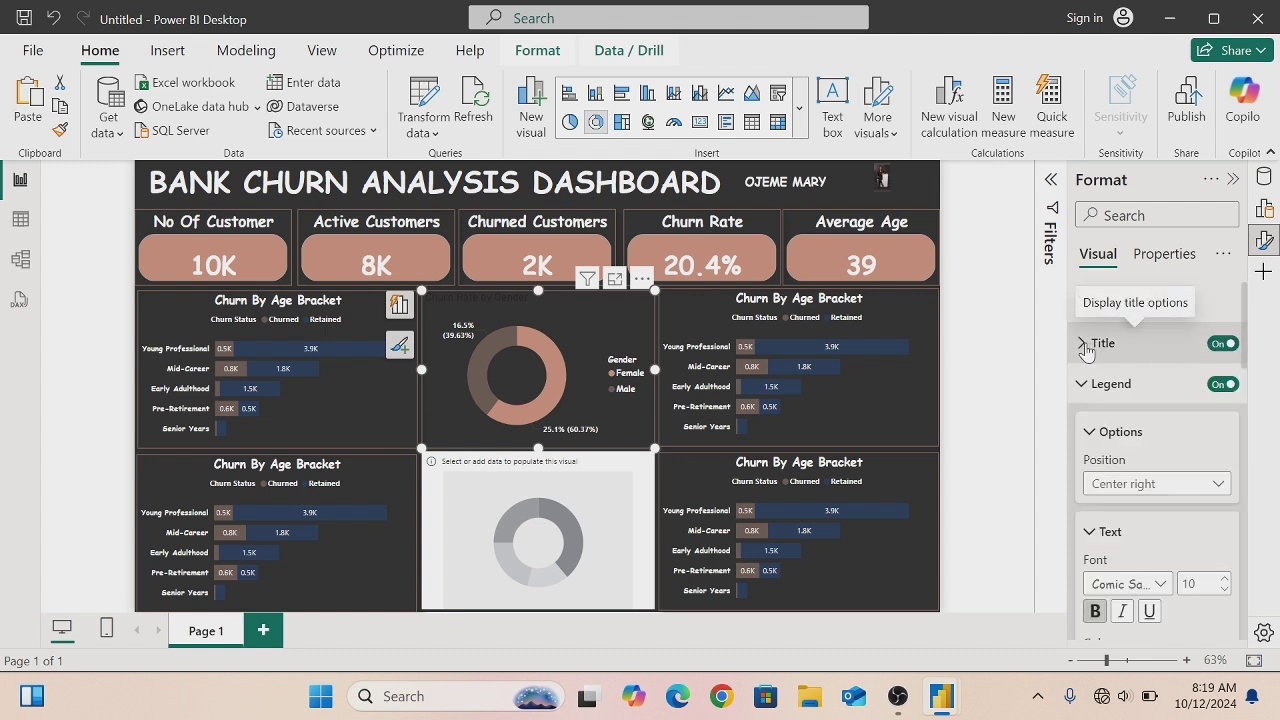
pyautogui.click(1086, 347)
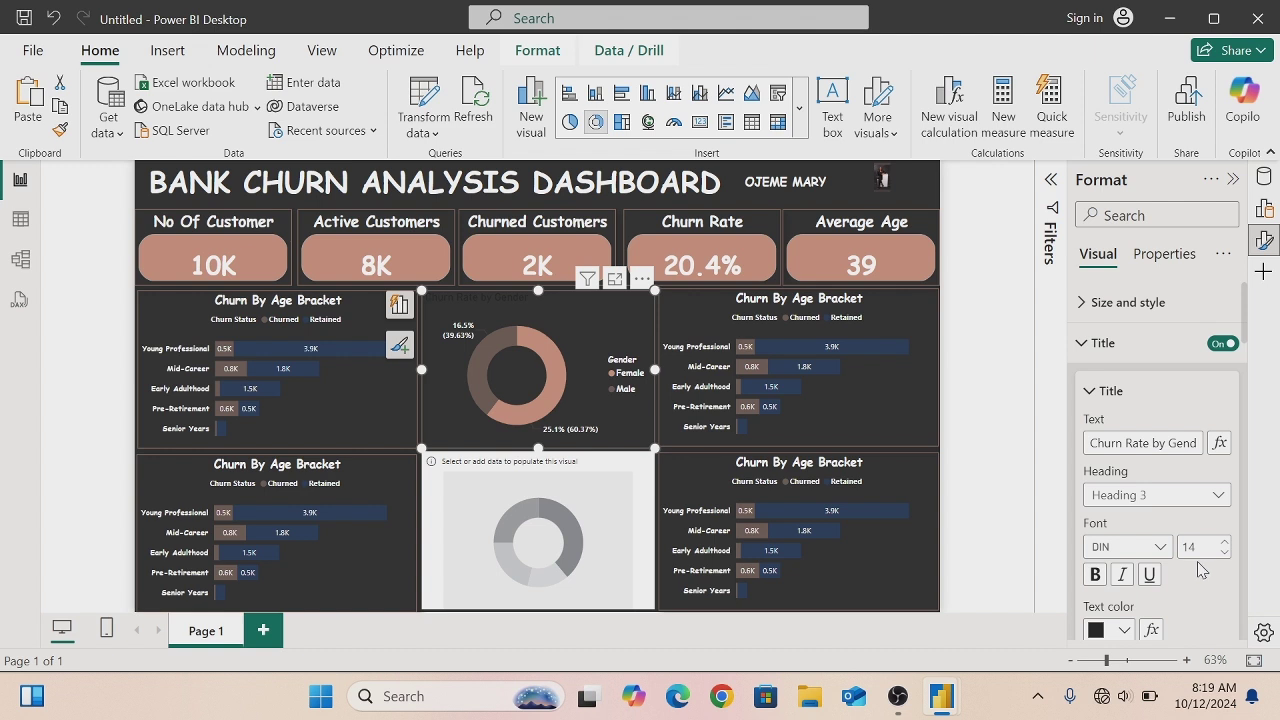
pyautogui.click(1150, 547)
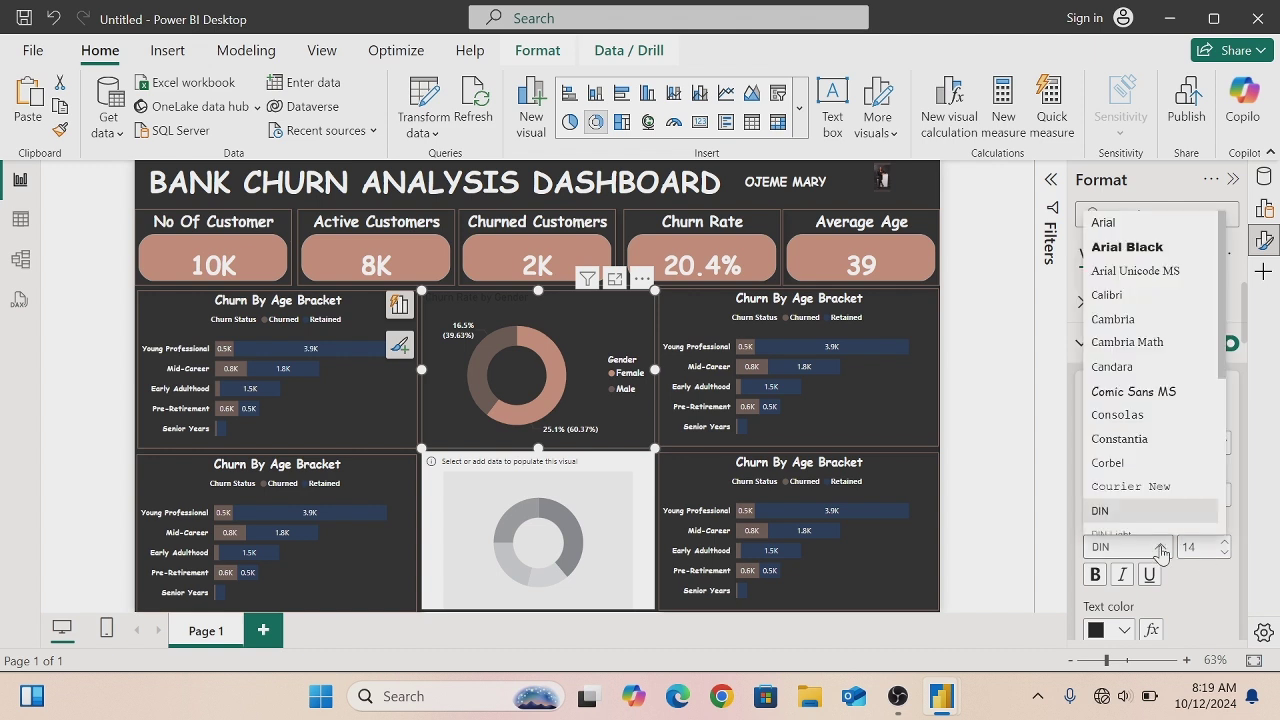
pyautogui.click(1128, 392)
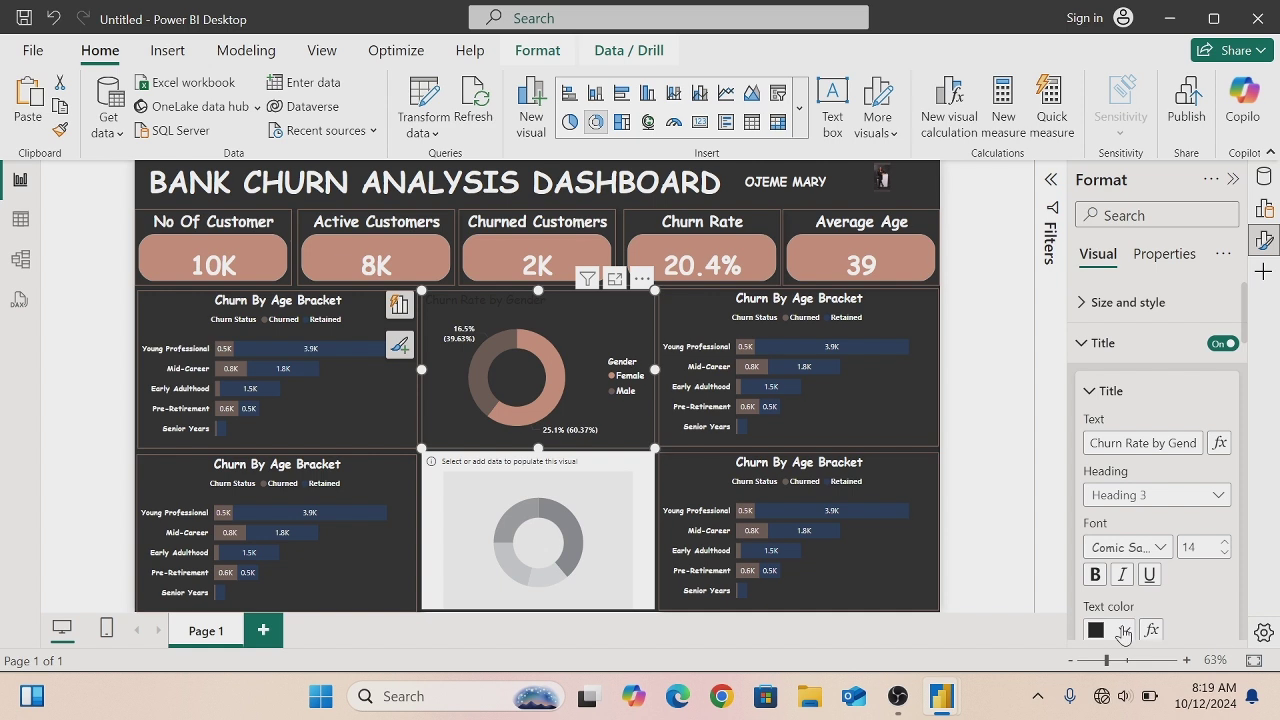
pyautogui.click(1124, 631)
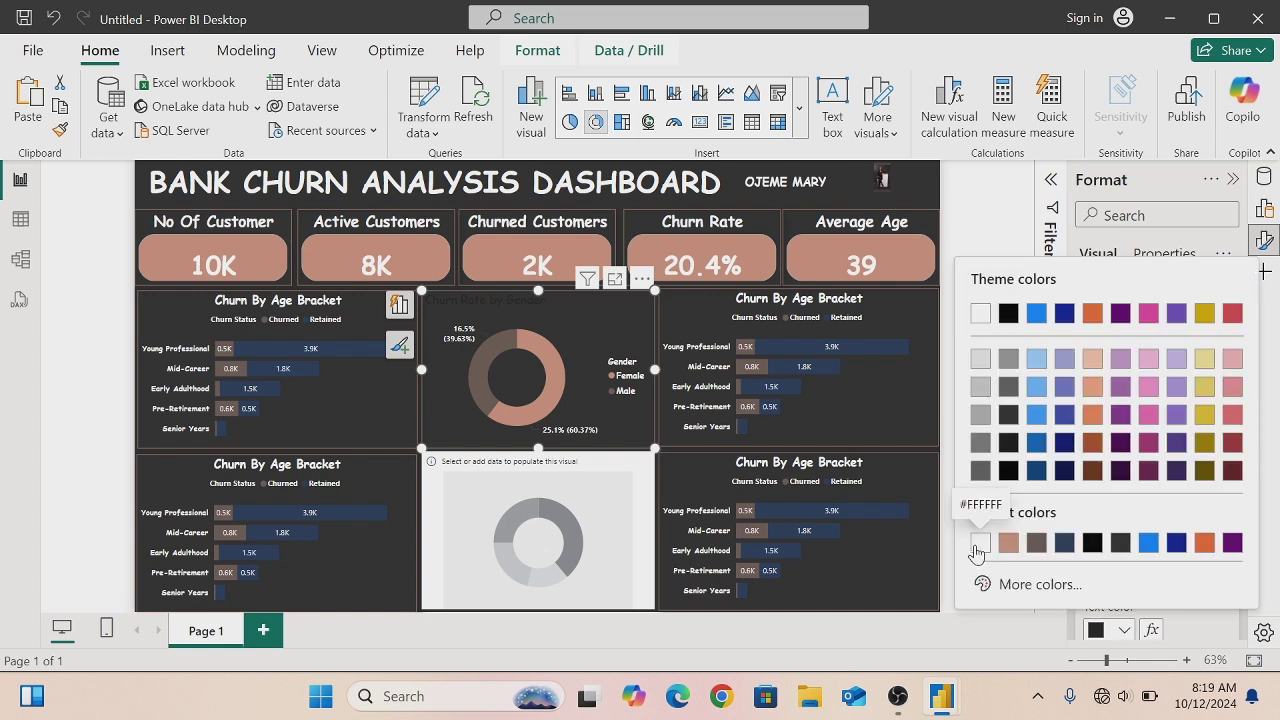
pyautogui.click(979, 543)
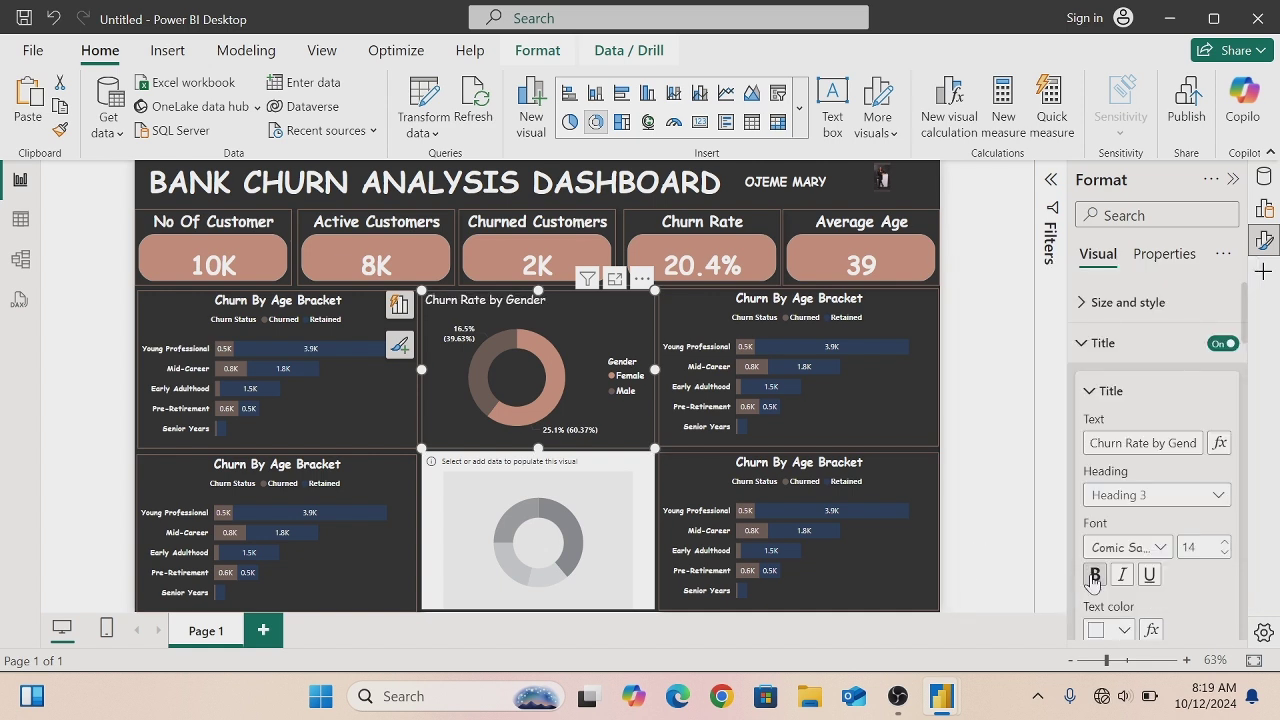
pyautogui.click(1094, 576)
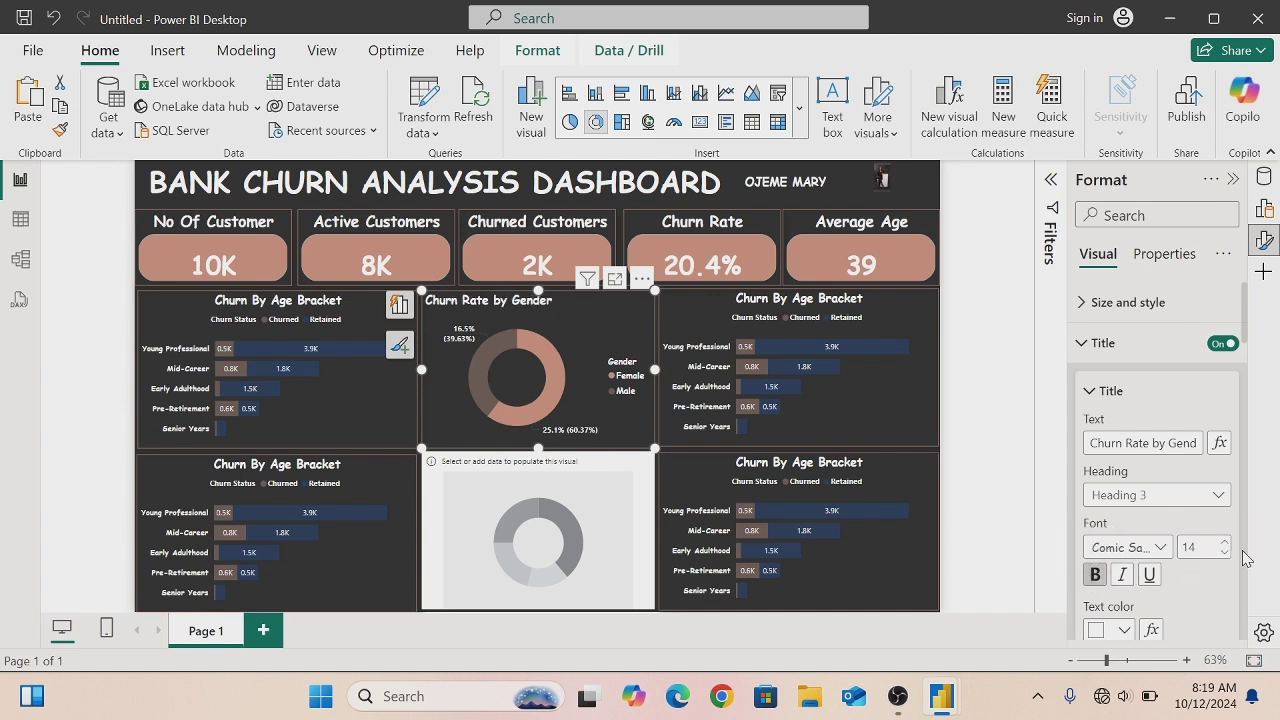
pyautogui.moveTo(1246, 334); pyautogui.dragTo(1249, 402)
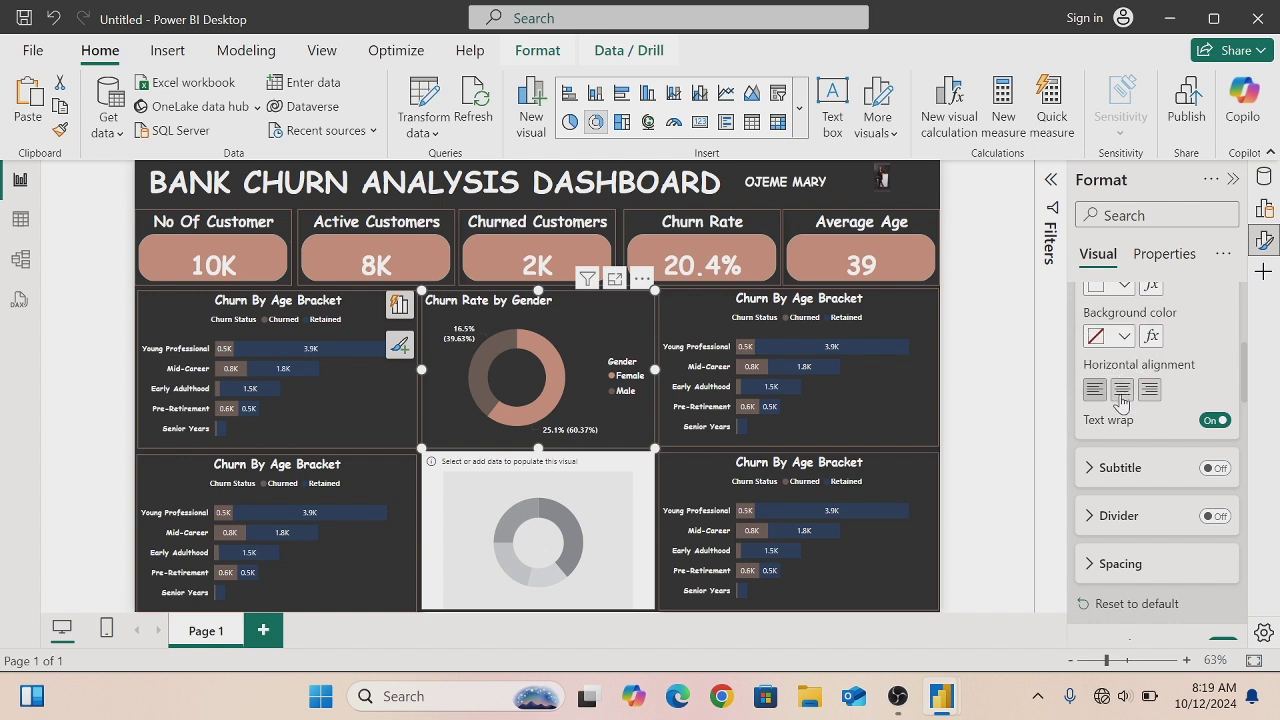
pyautogui.click(1121, 396)
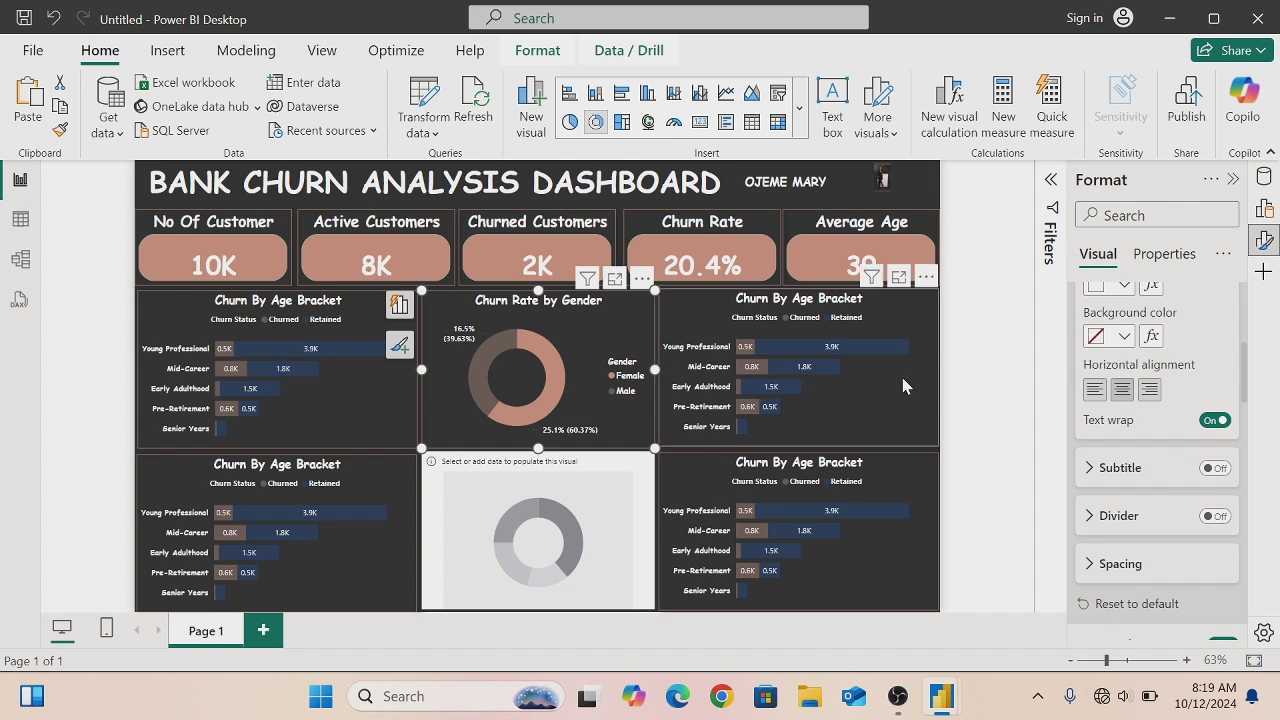
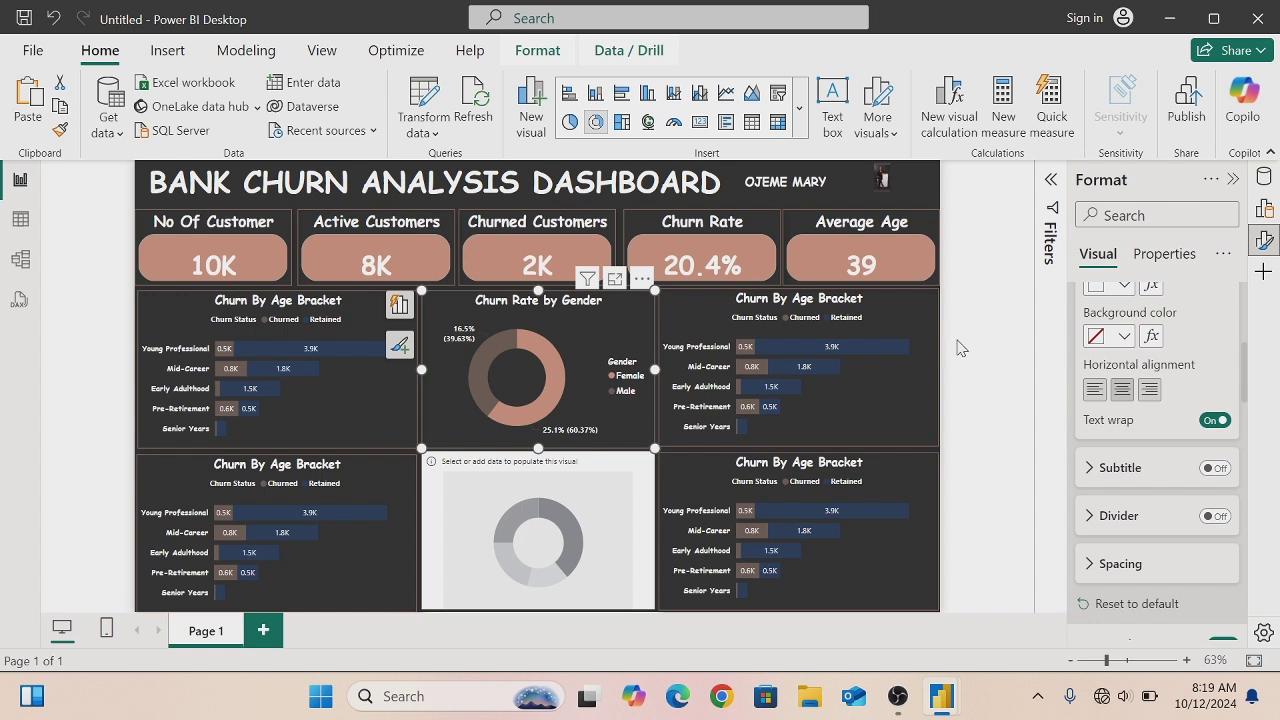
# - Convert the empty lower donut chart to a pie chart and assign Geography from the churn table as its legend
pyautogui.click(541, 492)
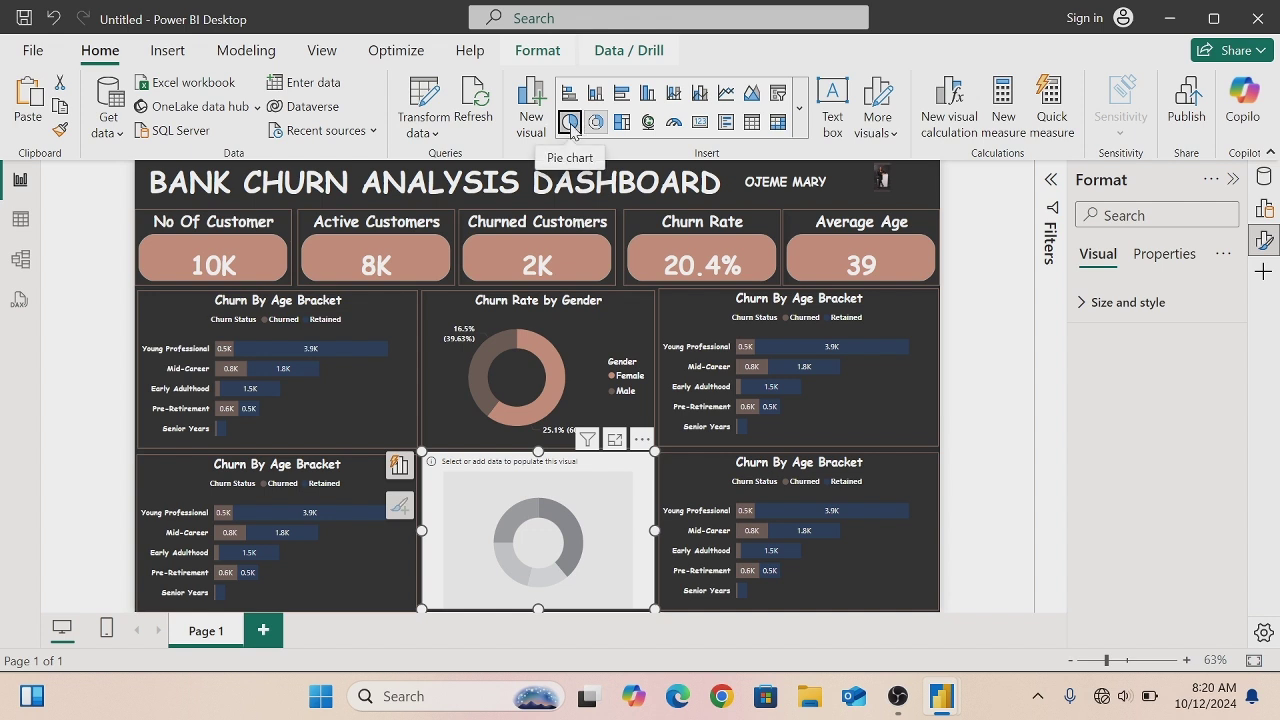
pyautogui.click(570, 124)
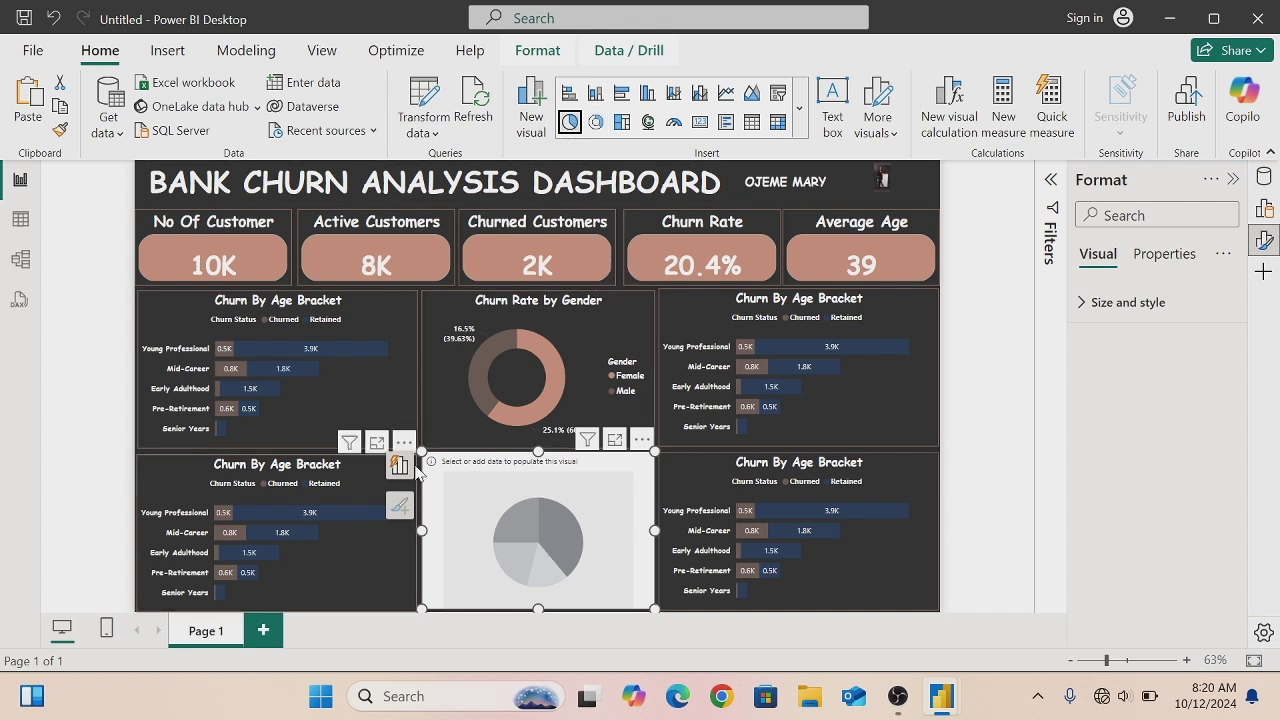
pyautogui.click(400, 467)
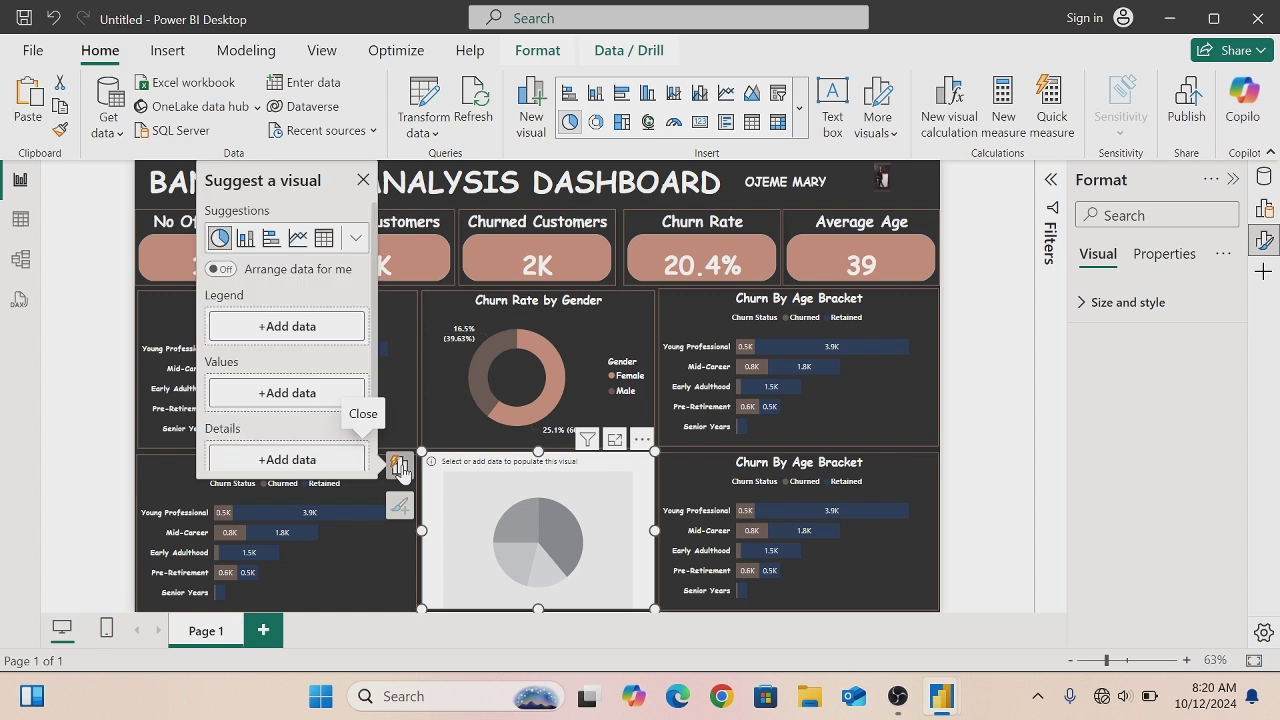
pyautogui.click(270, 328)
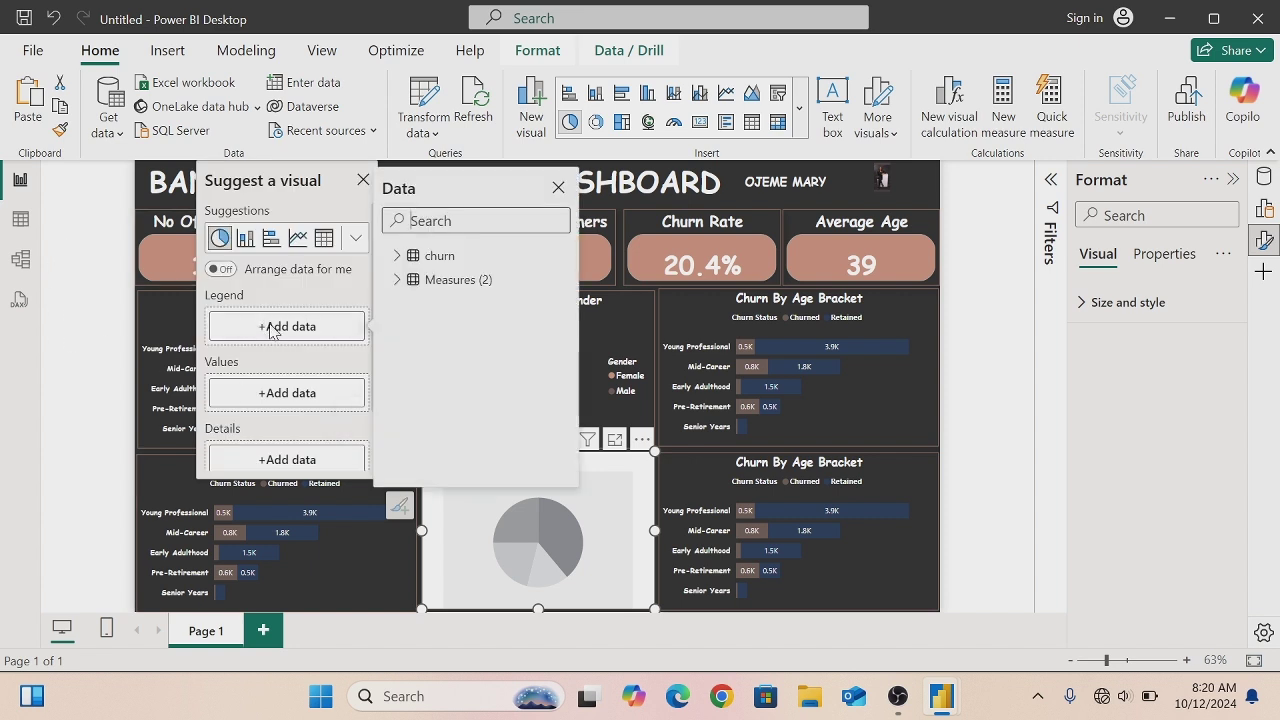
pyautogui.click(397, 255)
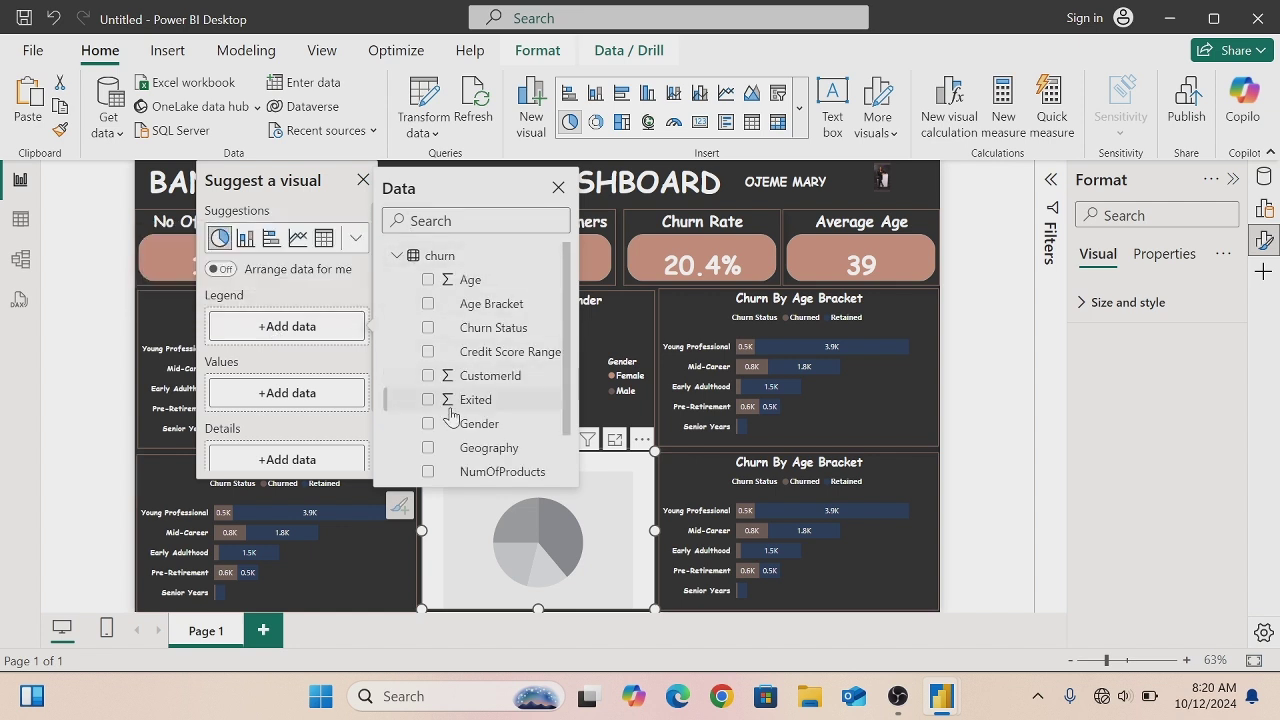
pyautogui.click(428, 448)
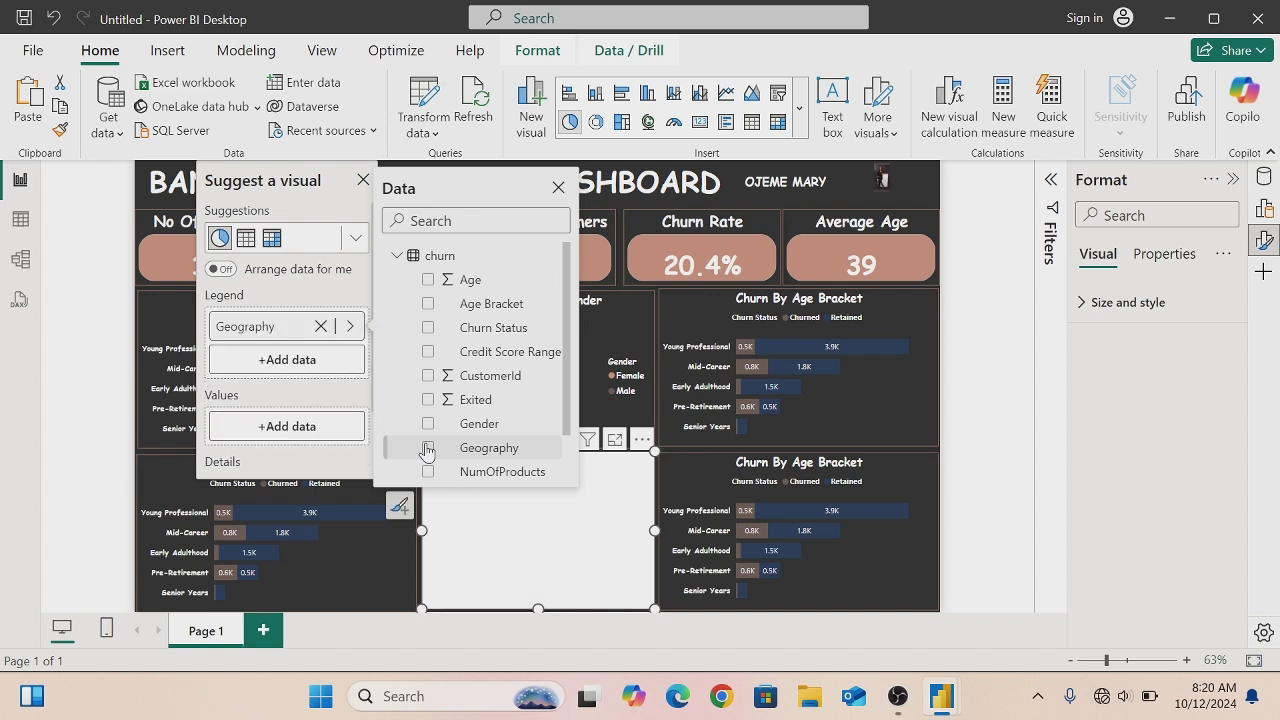
# - Assign the Churn Rate measure as the values of the geography pie chart
pyautogui.click(291, 434)
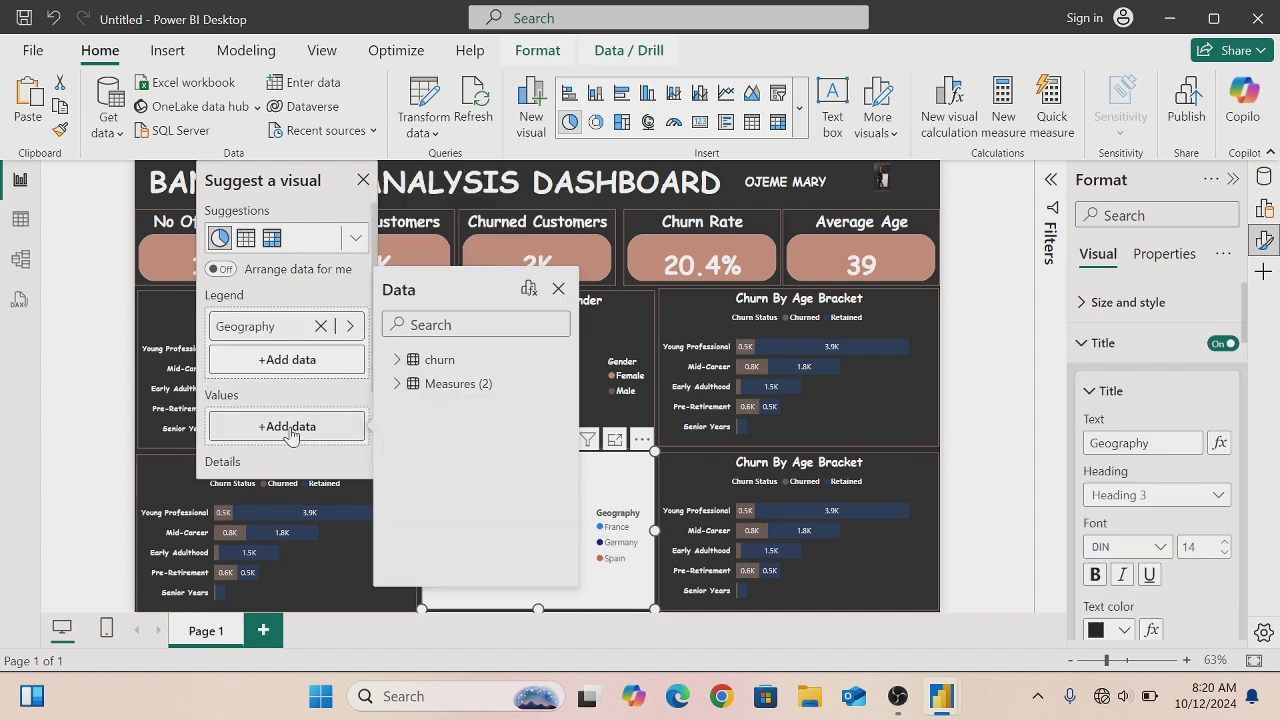
pyautogui.click(415, 386)
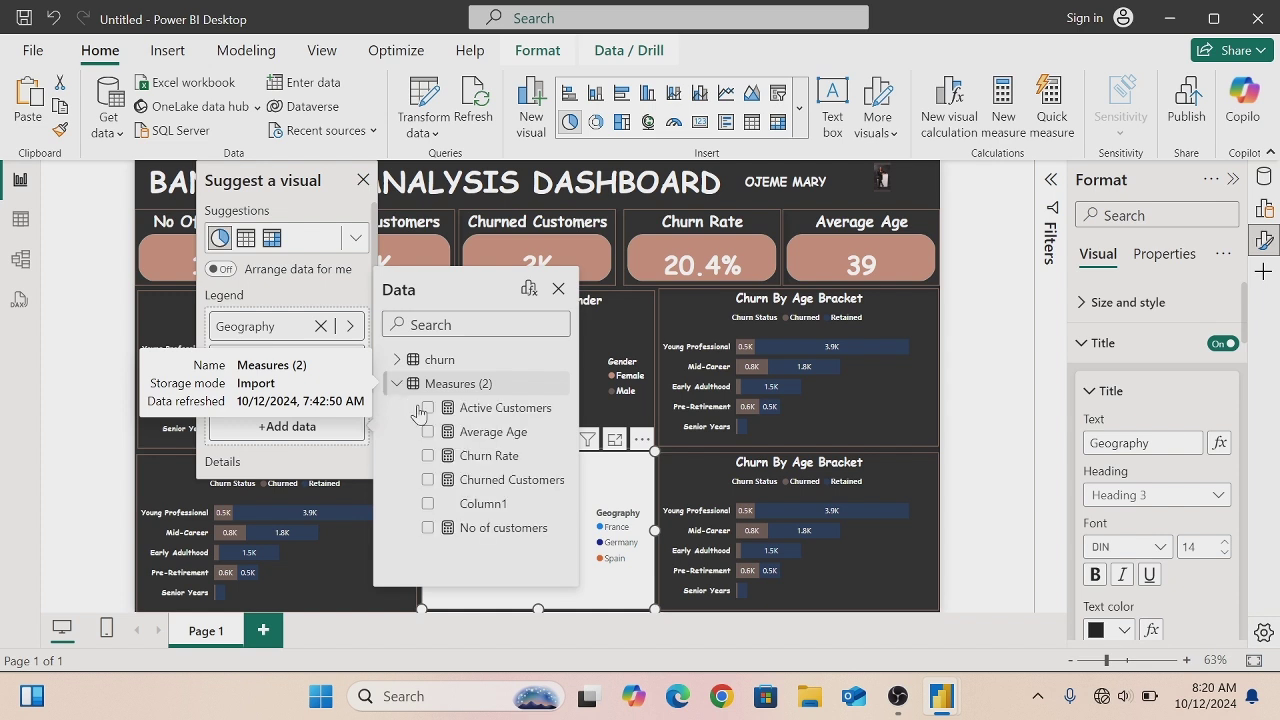
pyautogui.click(428, 456)
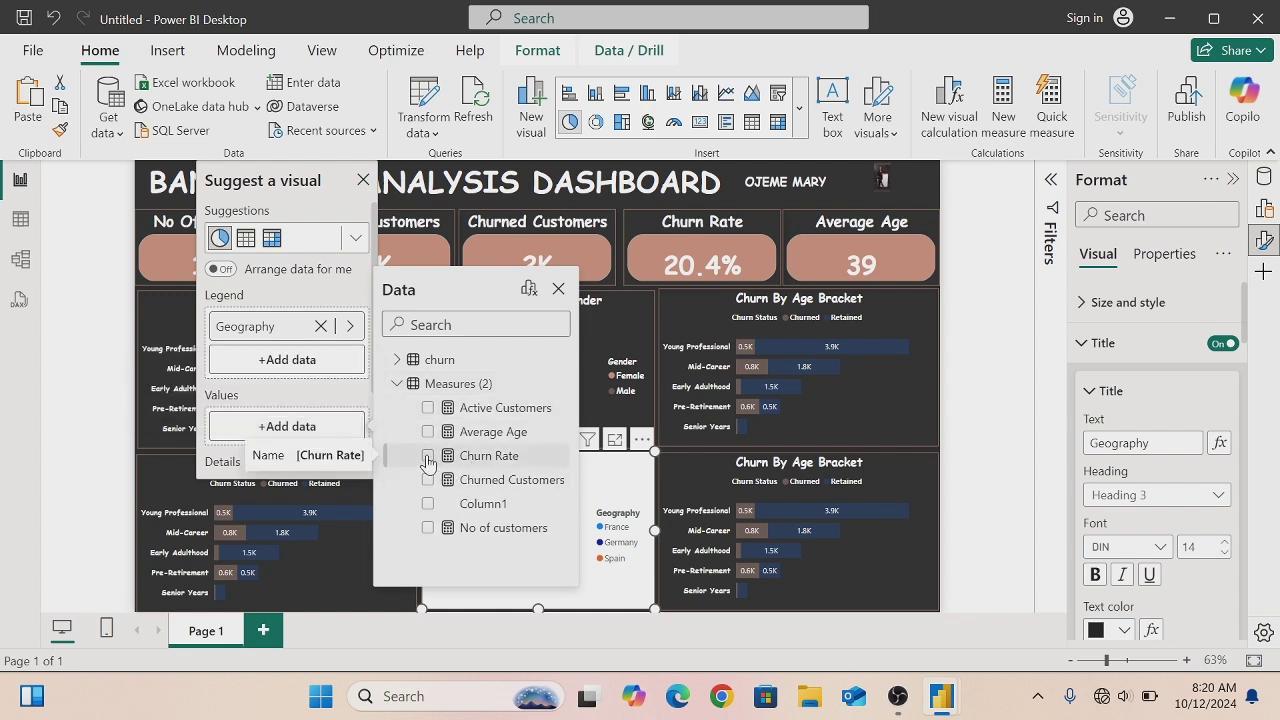
pyautogui.click(560, 290)
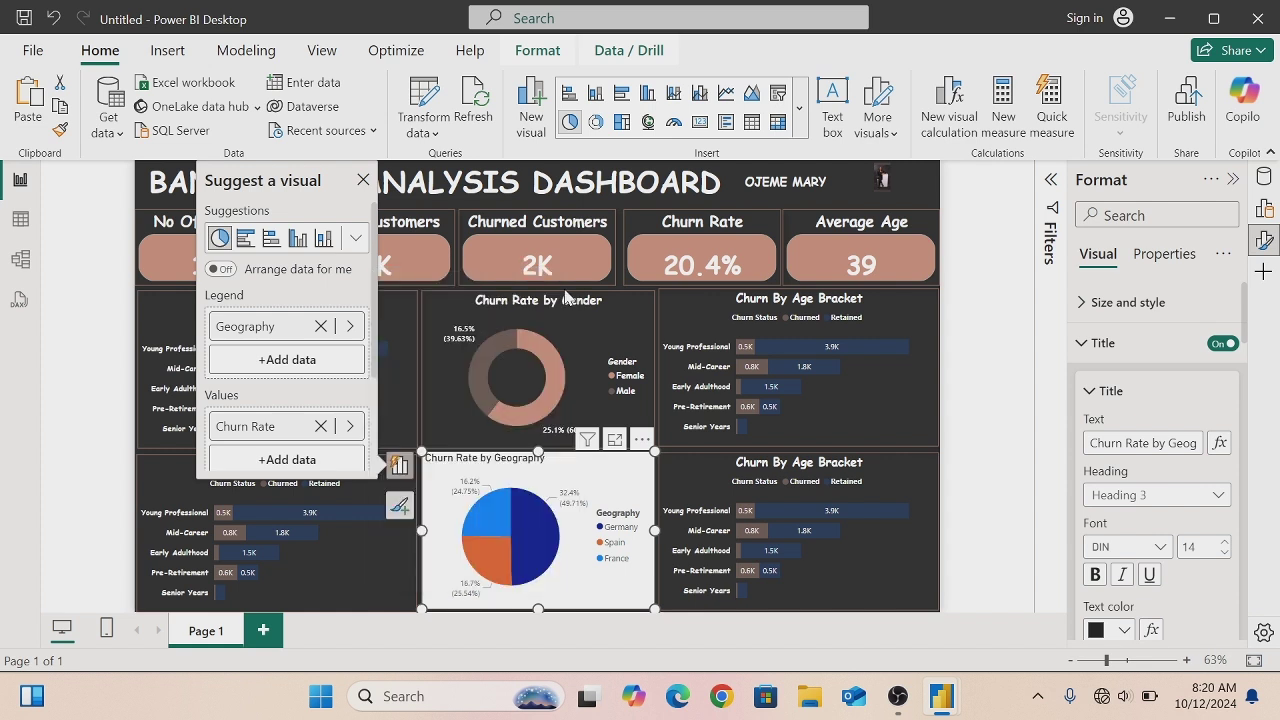
pyautogui.click(362, 181)
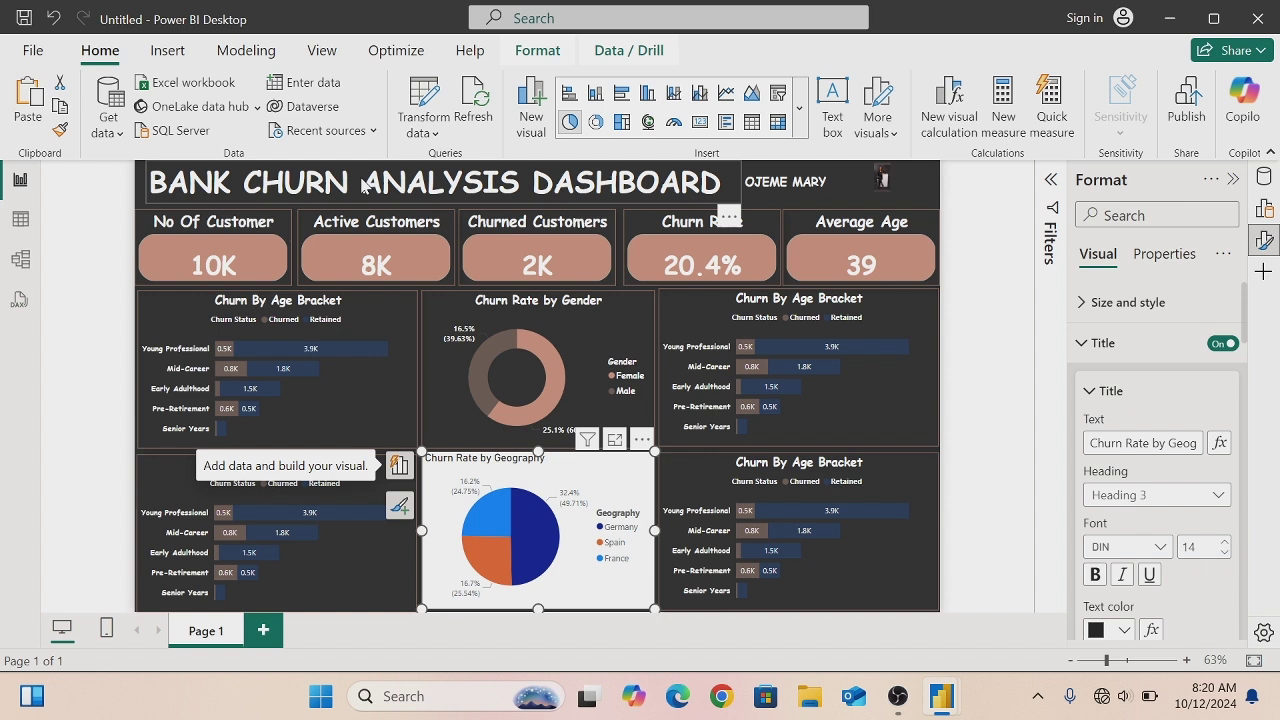
# - Copy the gender donut chart's formatting onto the geography pie chart with Format Painter
pyautogui.click(452, 305)
pyautogui.click(62, 131)
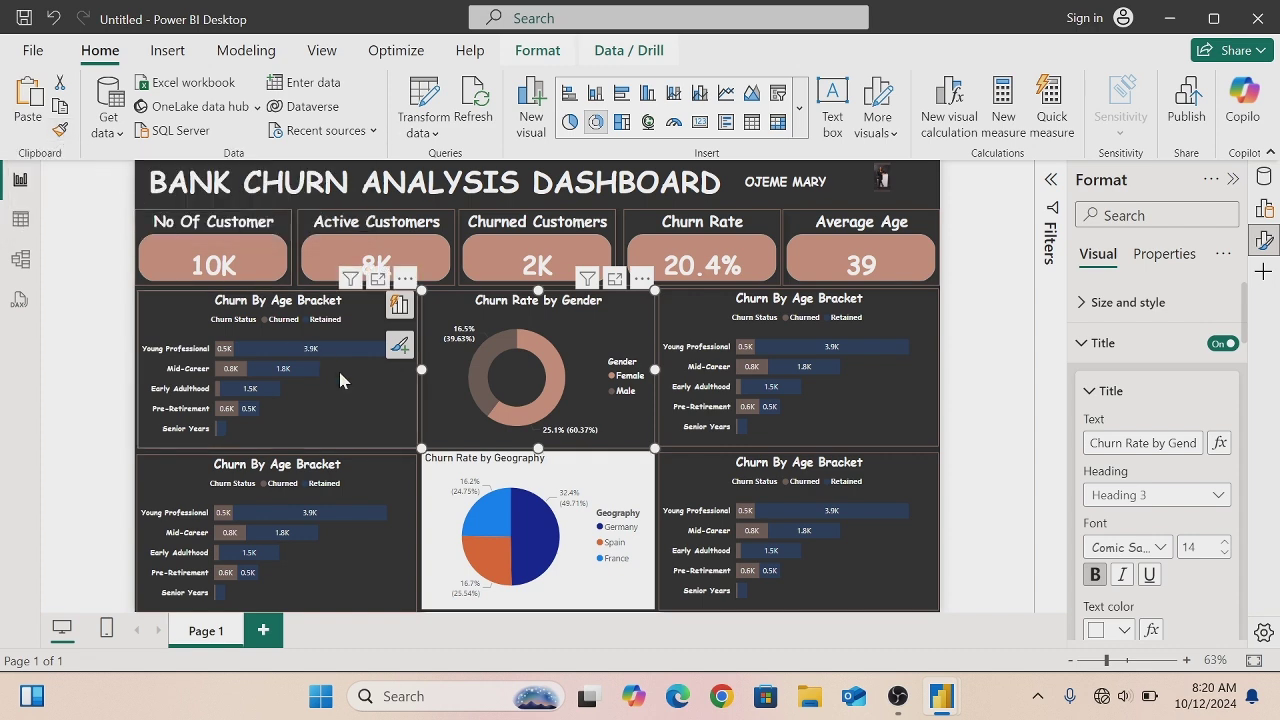
pyautogui.click(62, 131)
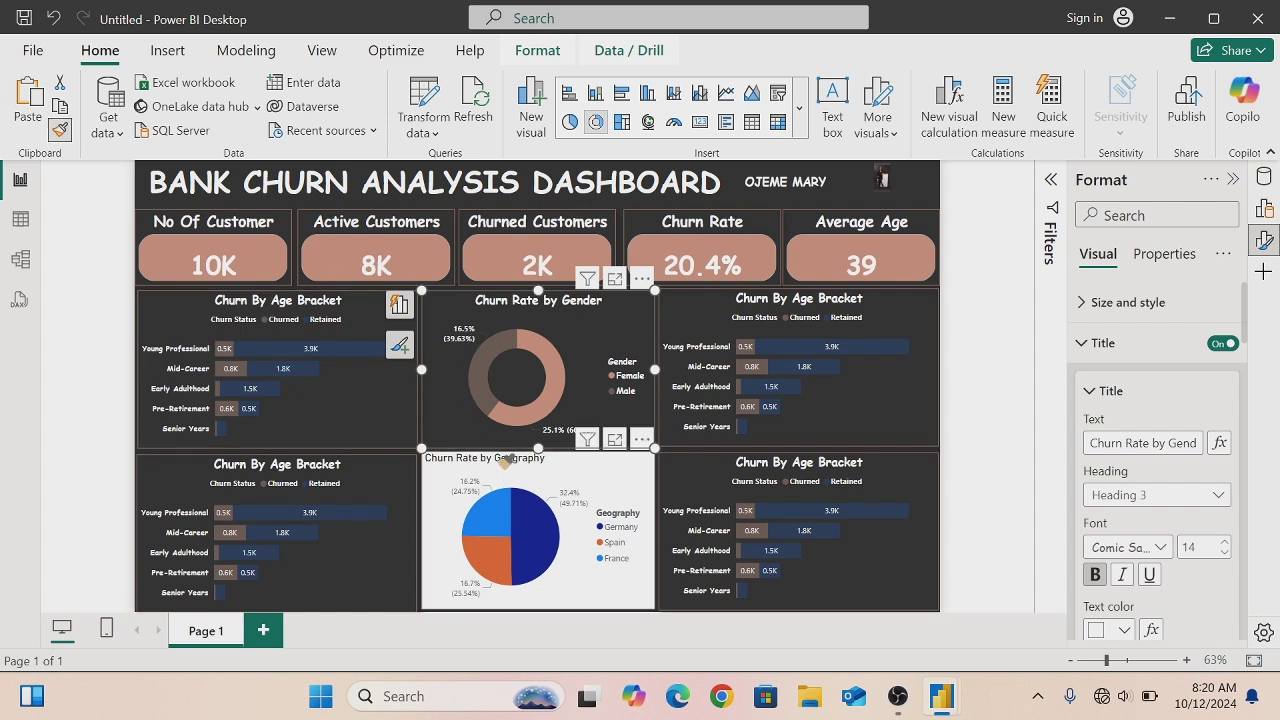
pyautogui.click(498, 463)
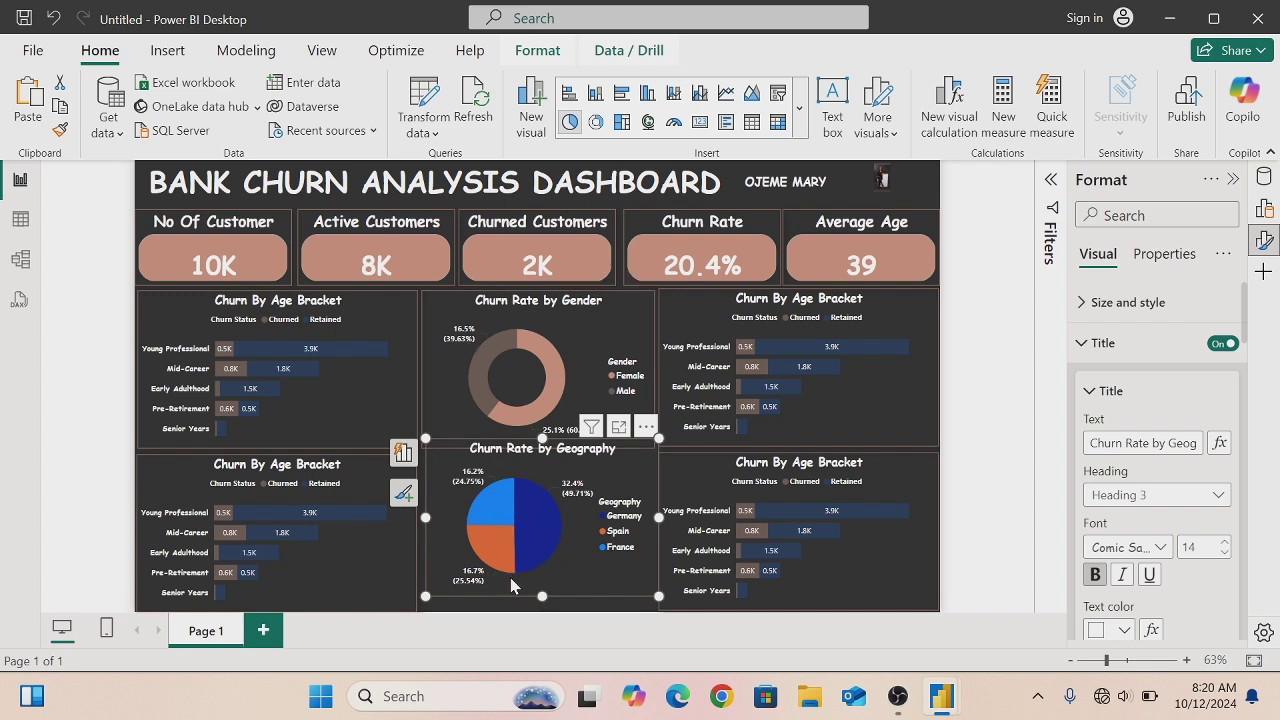
# - Nudge the geography pie chart down and to the left until it lines up beneath the gender donut chart
pyautogui.moveTo(515, 594); pyautogui.dragTo(515, 596)
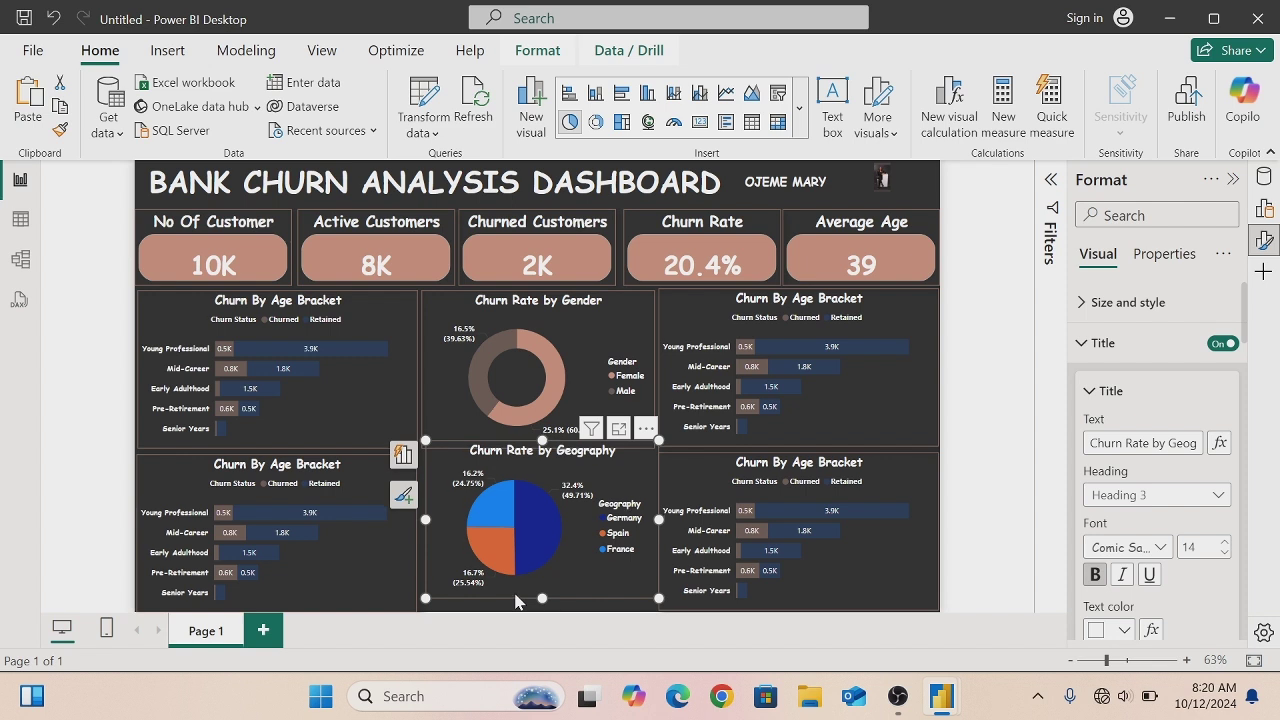
pyautogui.press('Down')
pyautogui.press('Down')
pyautogui.press('Down')
pyautogui.press('Down')
pyautogui.press('Down')
pyautogui.press('Down')
pyautogui.press('Down')
pyautogui.press('Down')
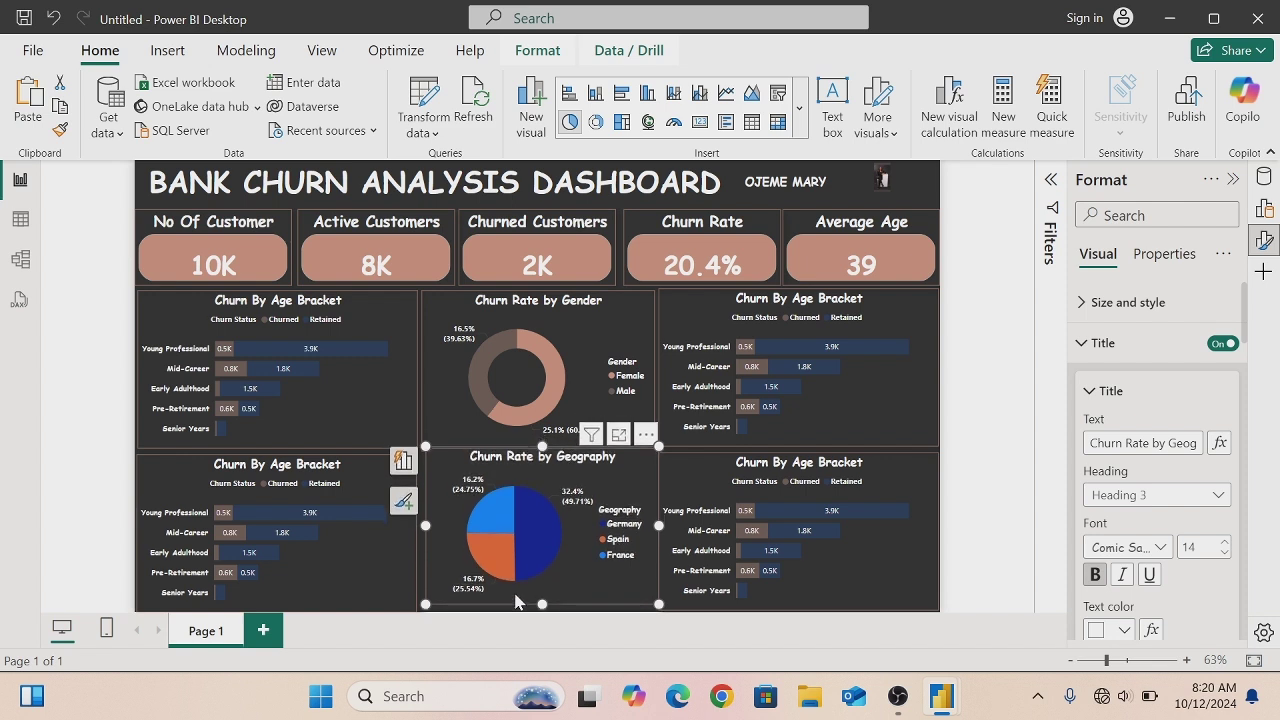
pyautogui.press('Down')
pyautogui.press('Down')
pyautogui.press('Down')
pyautogui.press('Down')
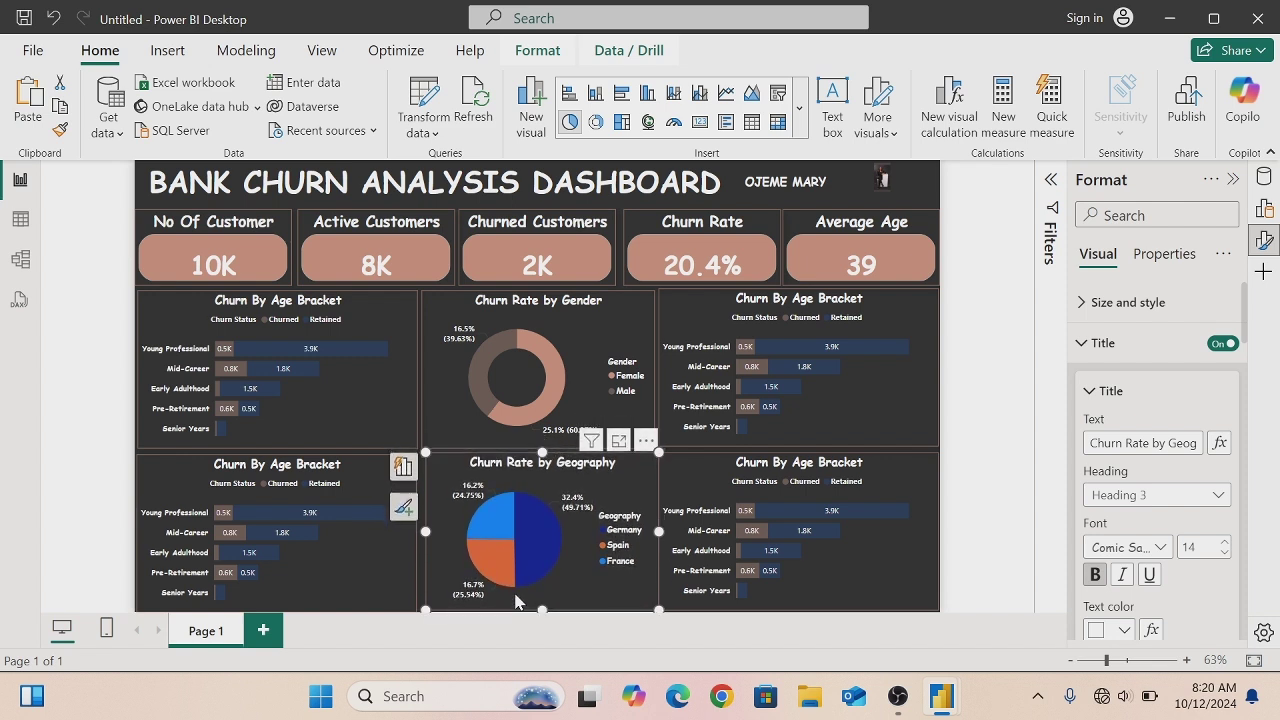
pyautogui.press('Down')
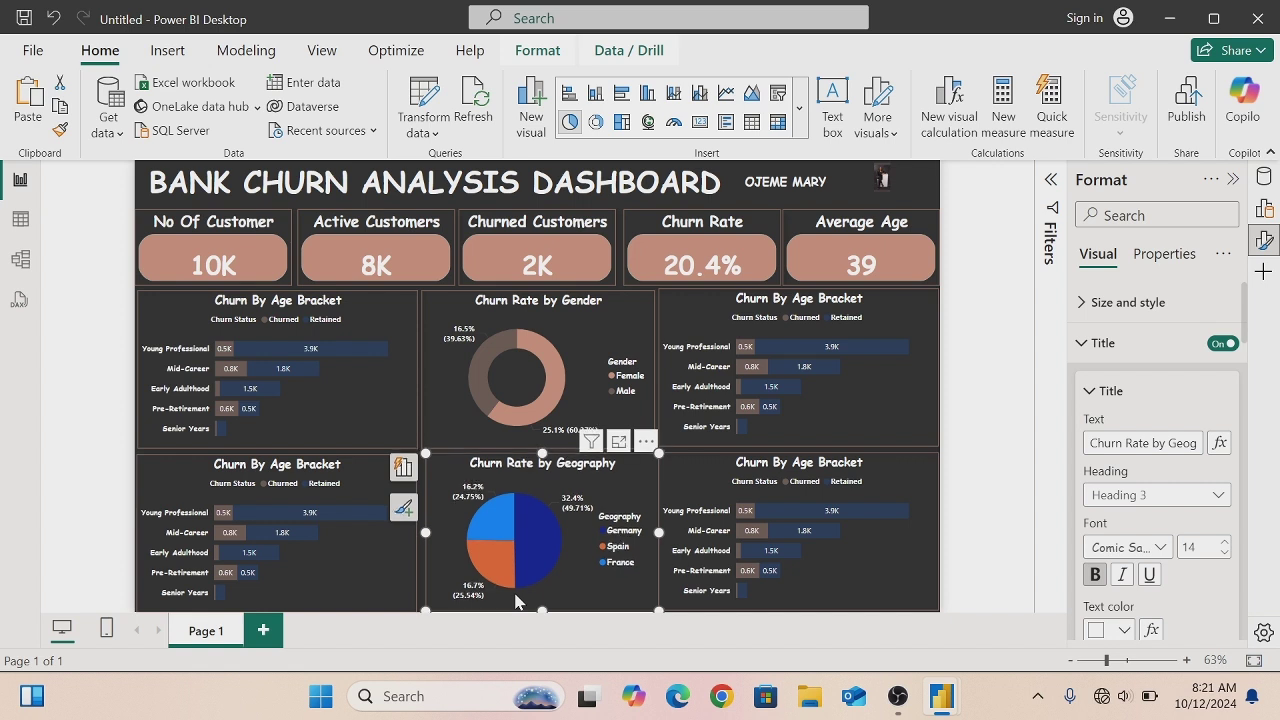
pyautogui.press('Down')
pyautogui.press('Left')
pyautogui.press('Left')
pyautogui.press('Left')
pyautogui.press('Left')
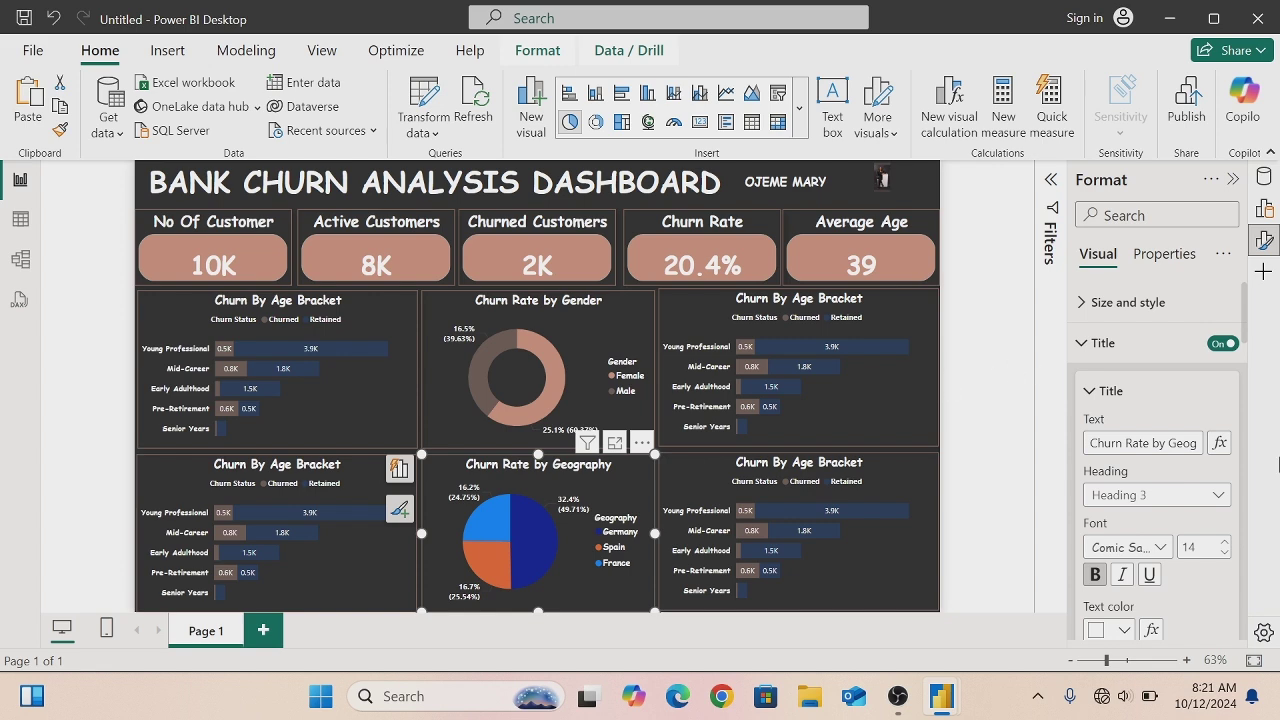
# - Color the geography pie slices with recent colors: salmon for Germany, #2D4262 for Spain and #73605B for France
pyautogui.moveTo(1247, 326); pyautogui.dragTo(1245, 524)
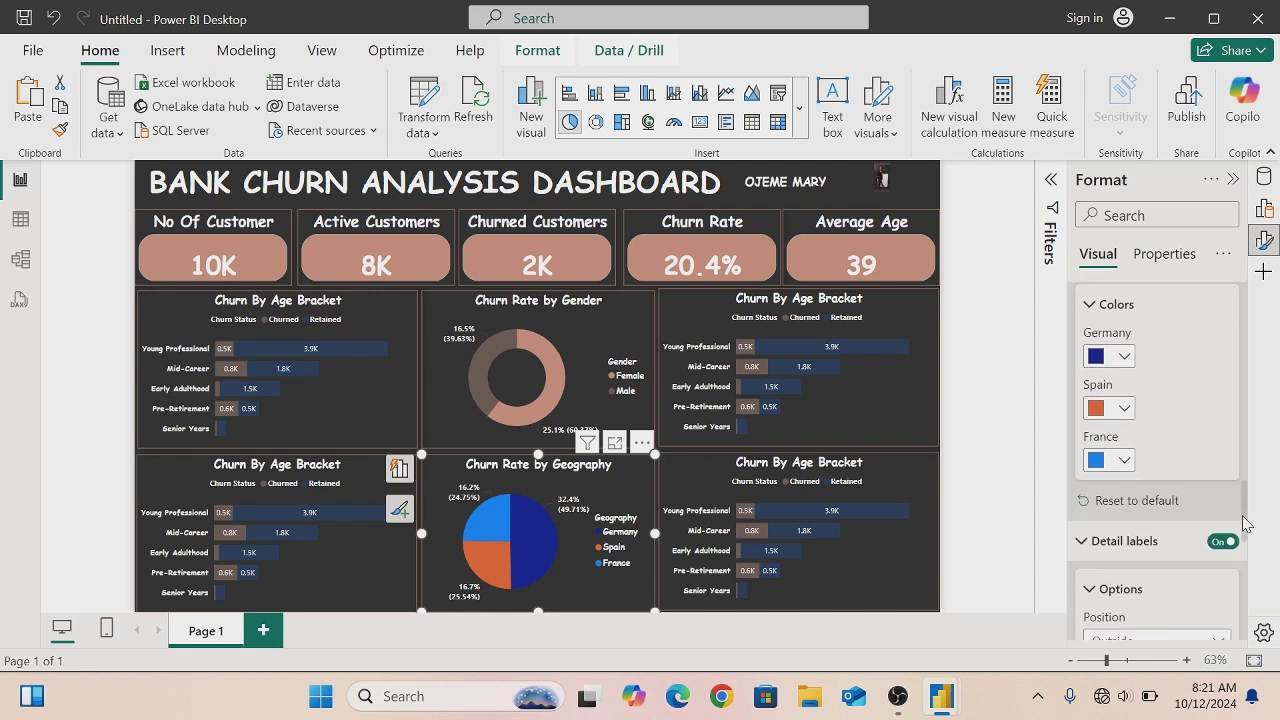
pyautogui.click(1125, 360)
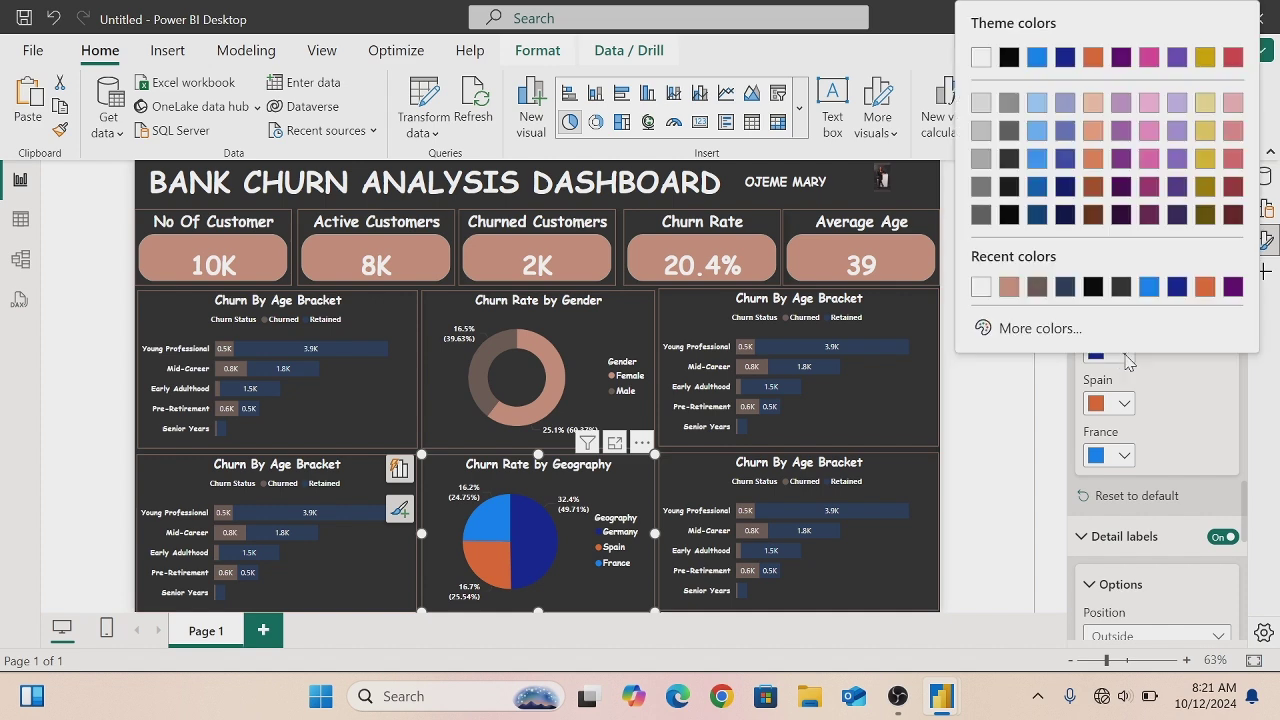
pyautogui.click(1012, 288)
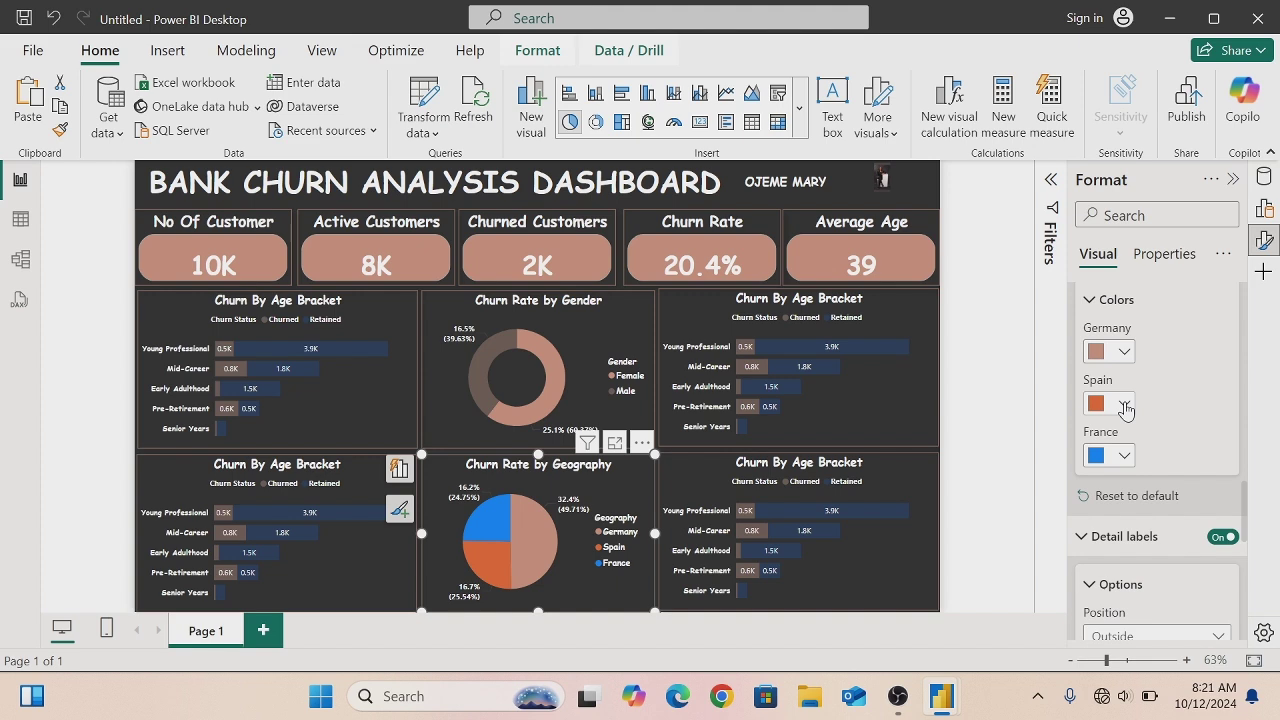
pyautogui.click(1125, 405)
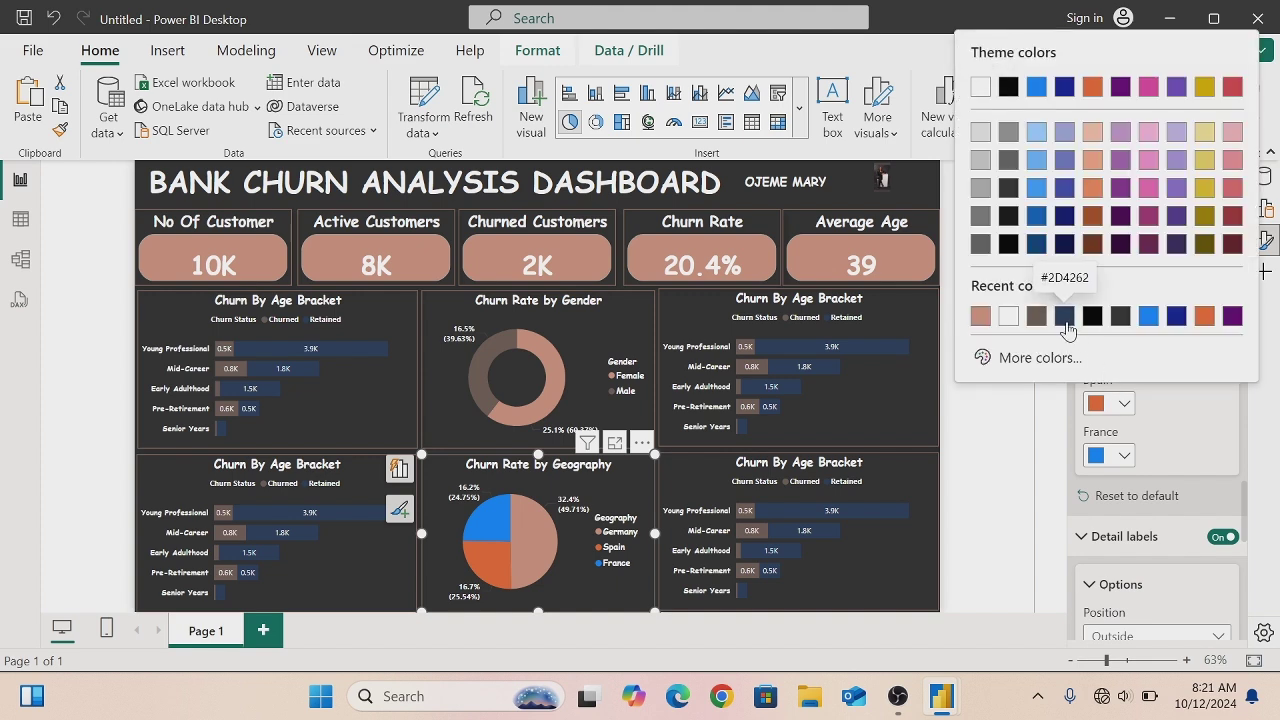
pyautogui.click(1066, 322)
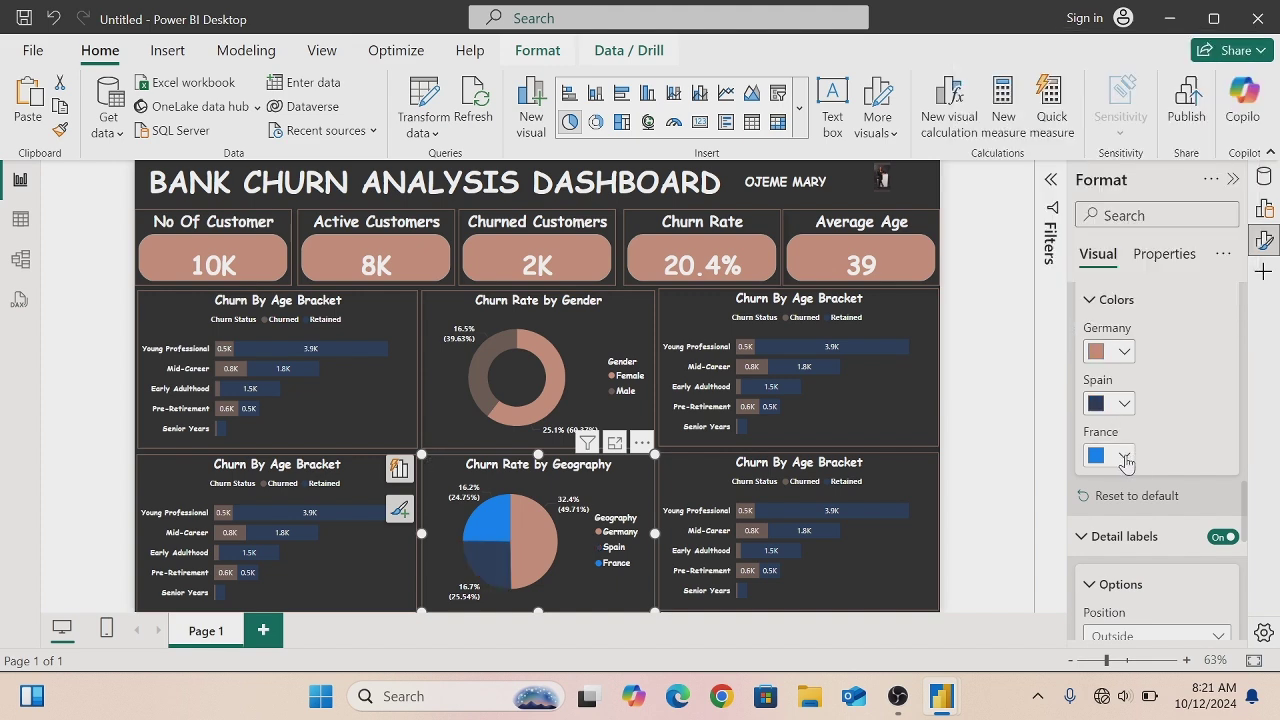
pyautogui.click(1116, 457)
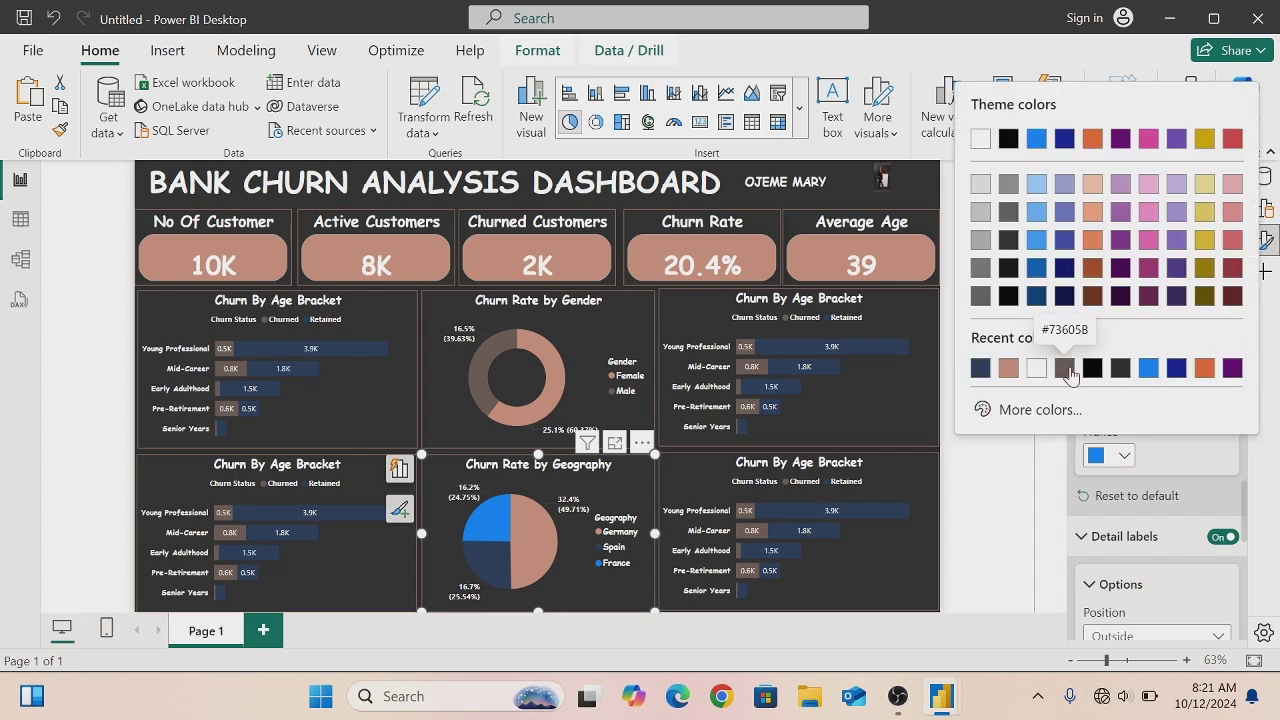
pyautogui.click(1065, 368)
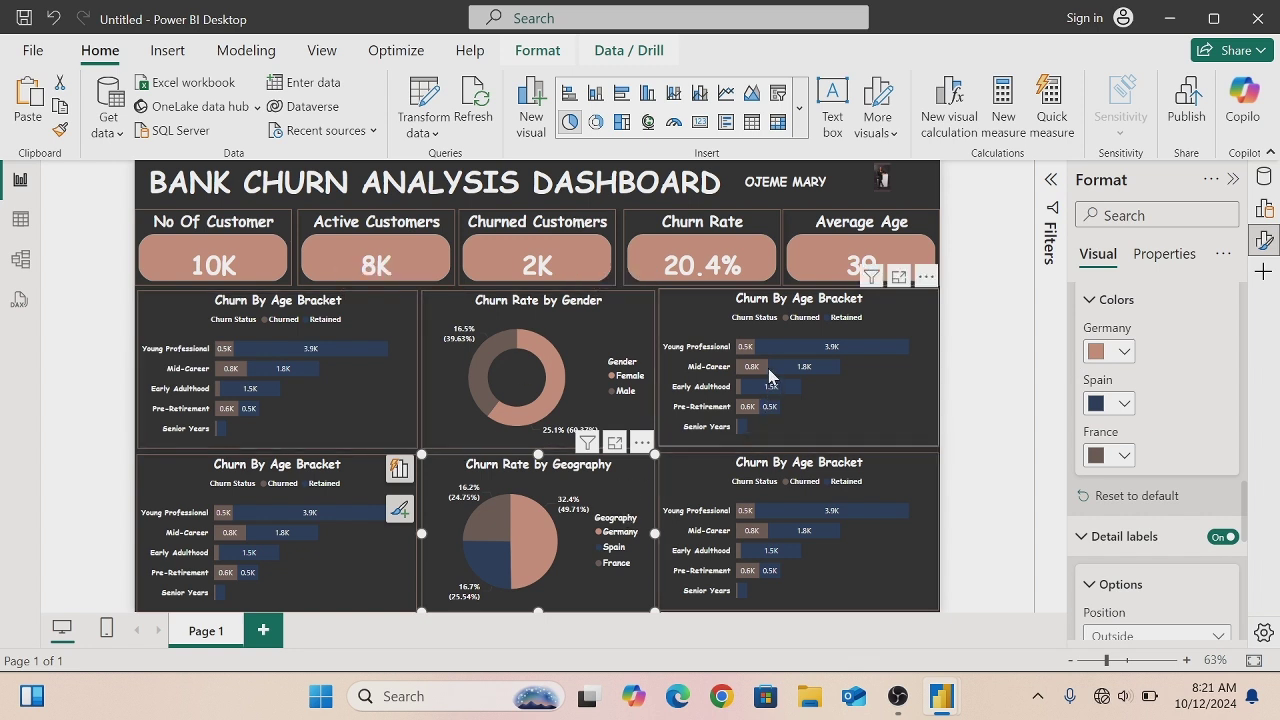
# - Replace Age Bracket with Tenure Range from the churn table on the Y-axis of the dashboard's upper-right bar chart
pyautogui.click(722, 306)
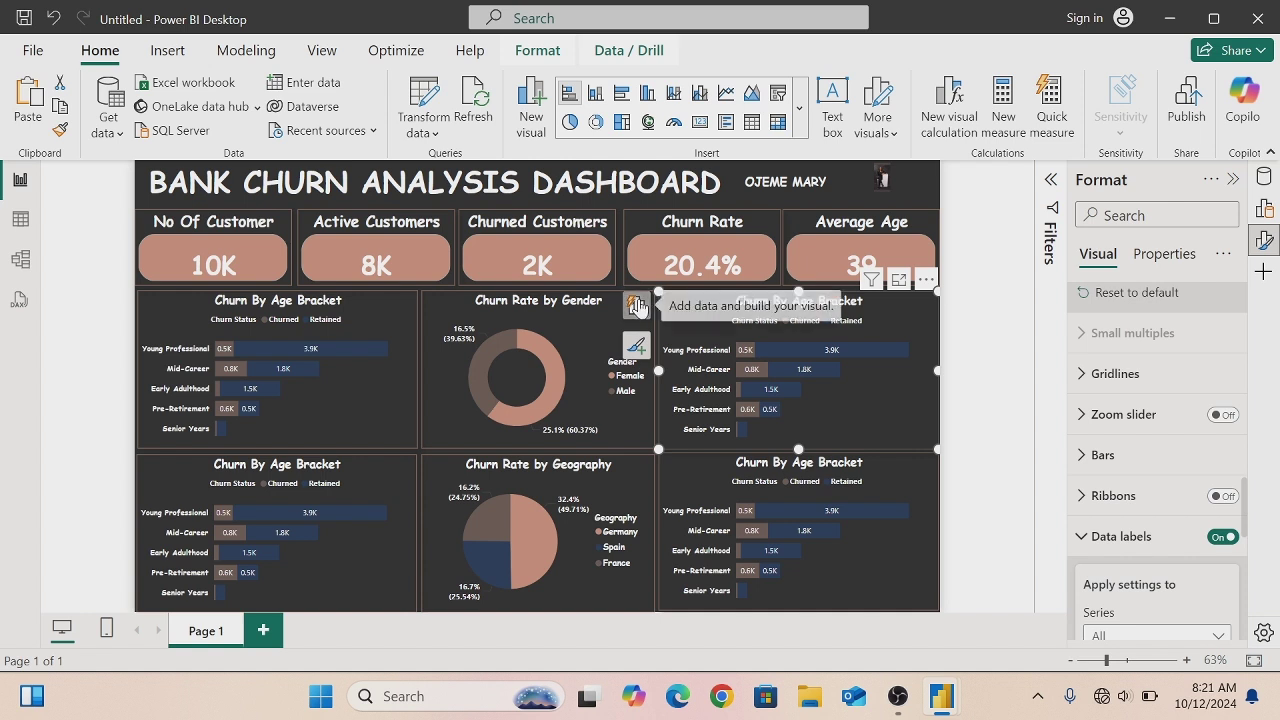
pyautogui.click(637, 305)
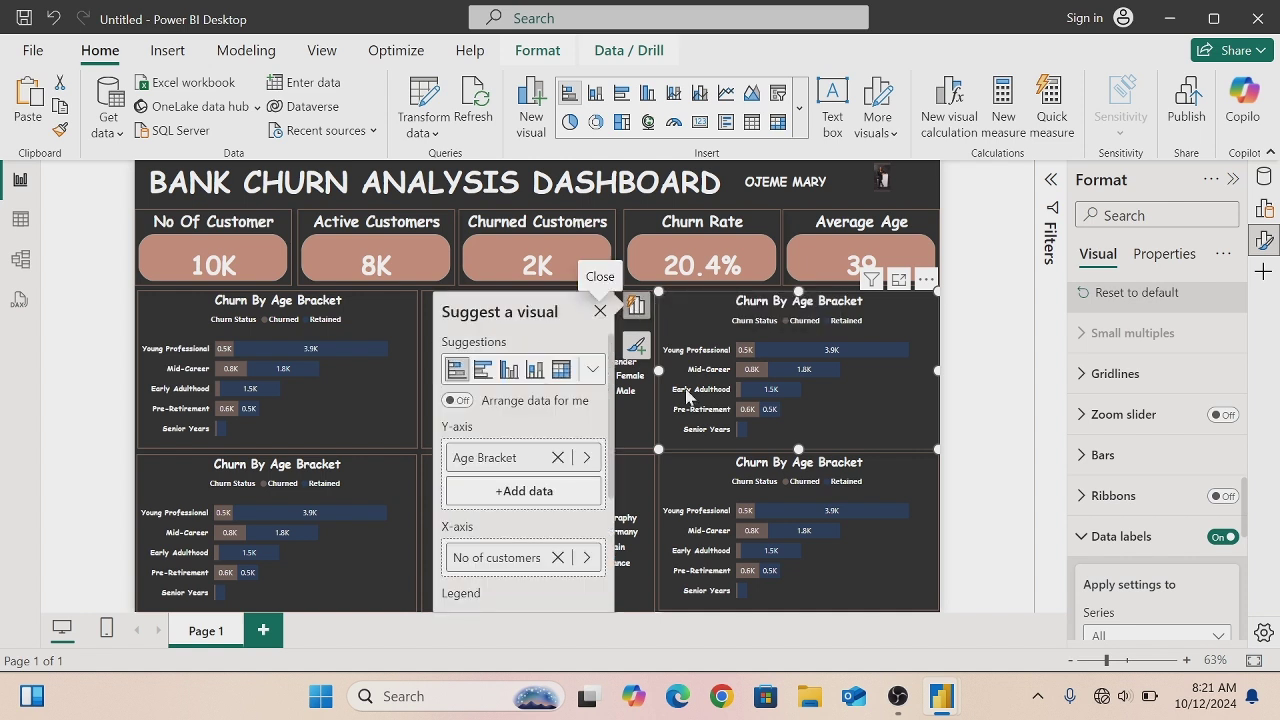
pyautogui.moveTo(745, 397)
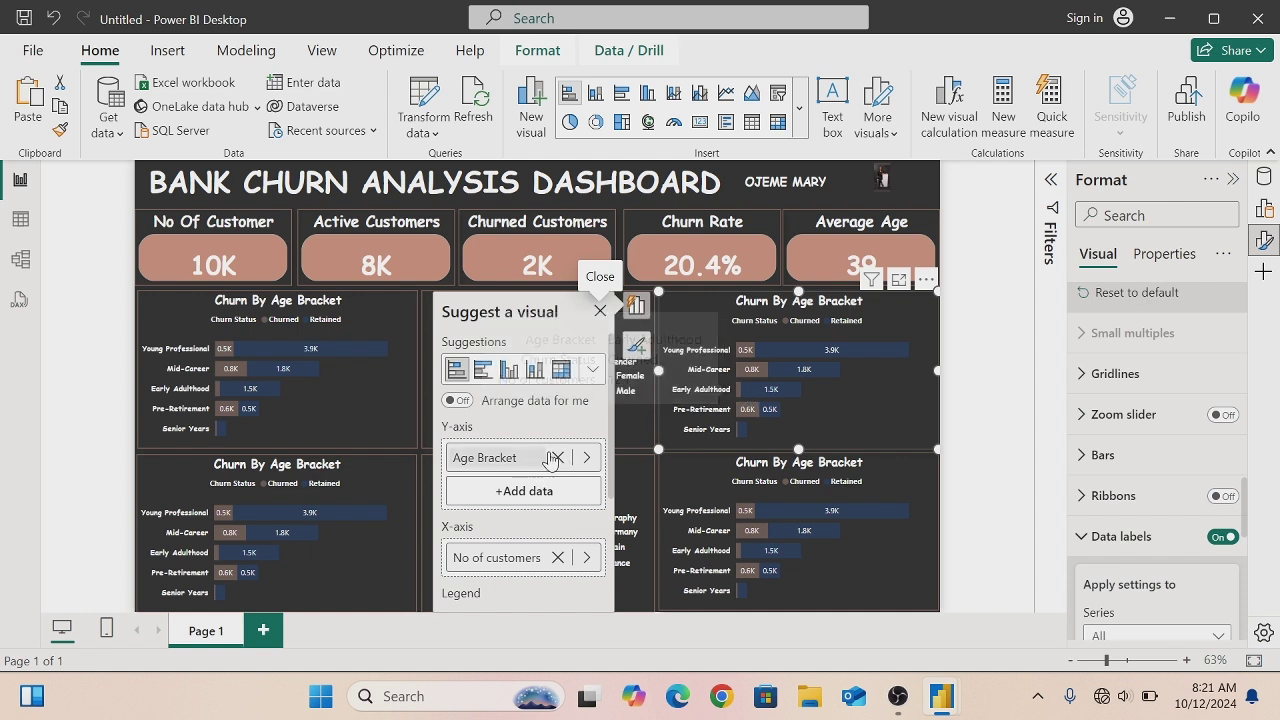
pyautogui.click(557, 457)
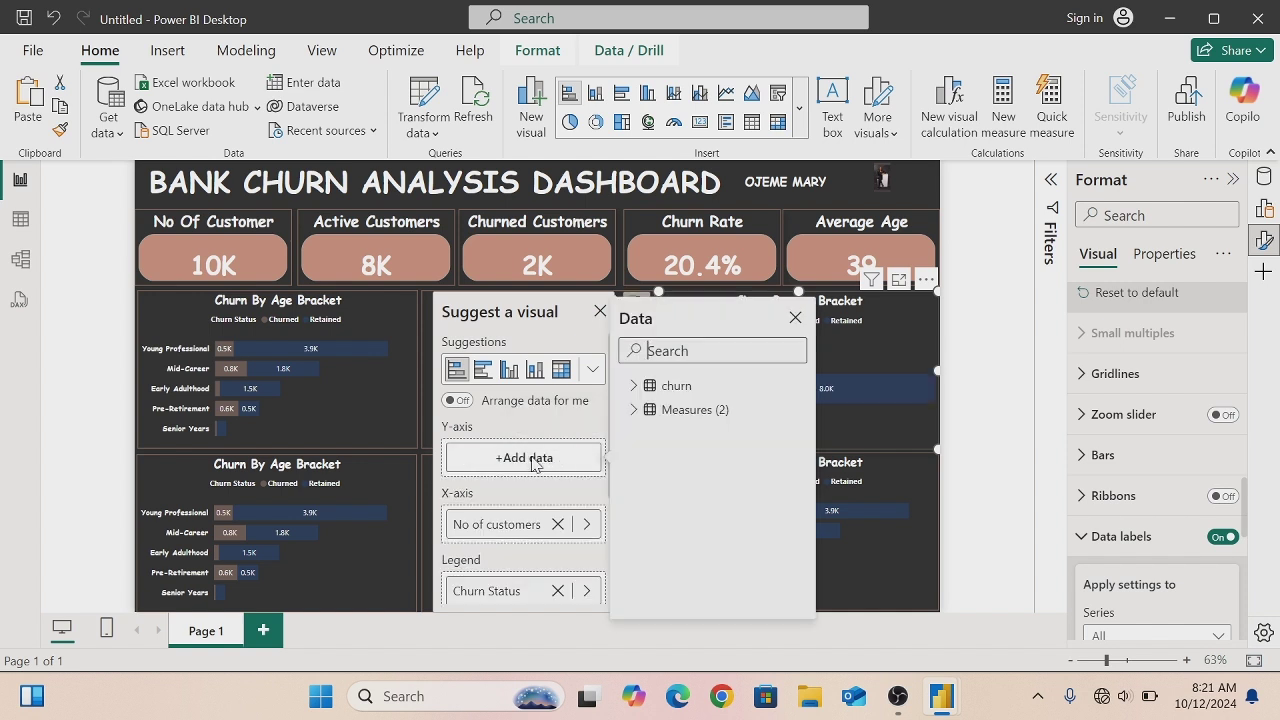
pyautogui.click(633, 388)
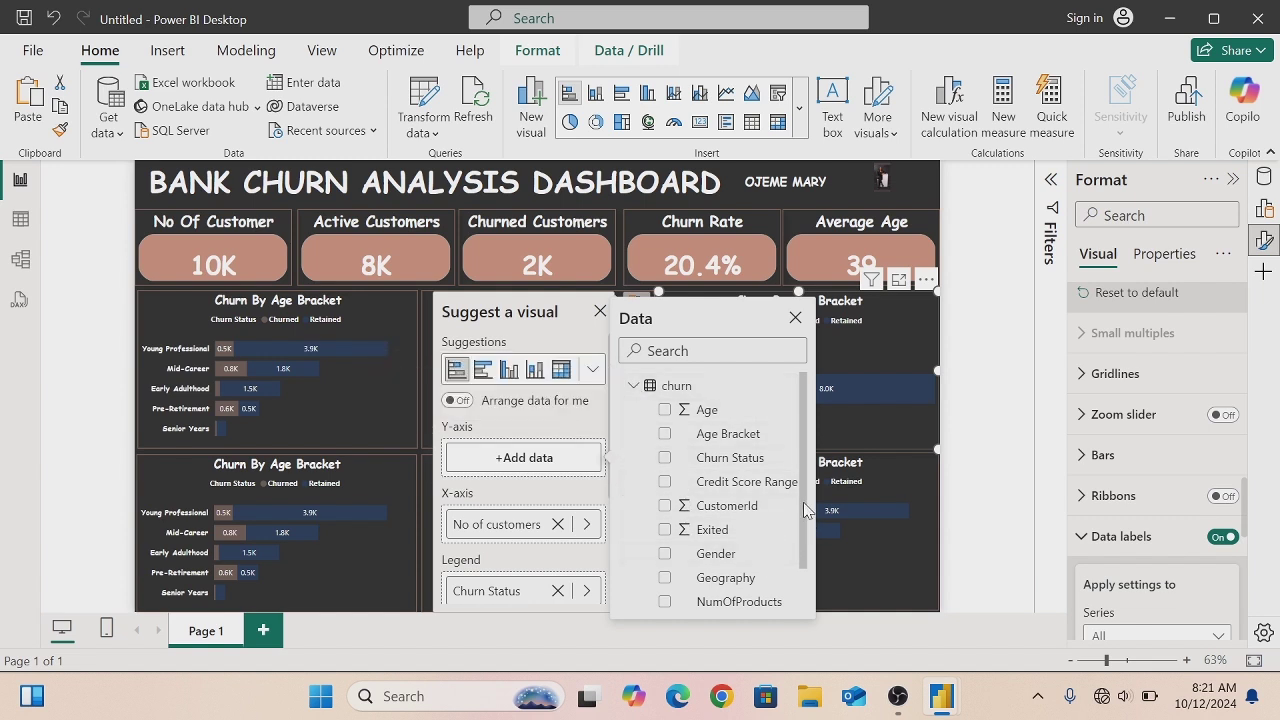
pyautogui.scroll(-2, 806, 505)
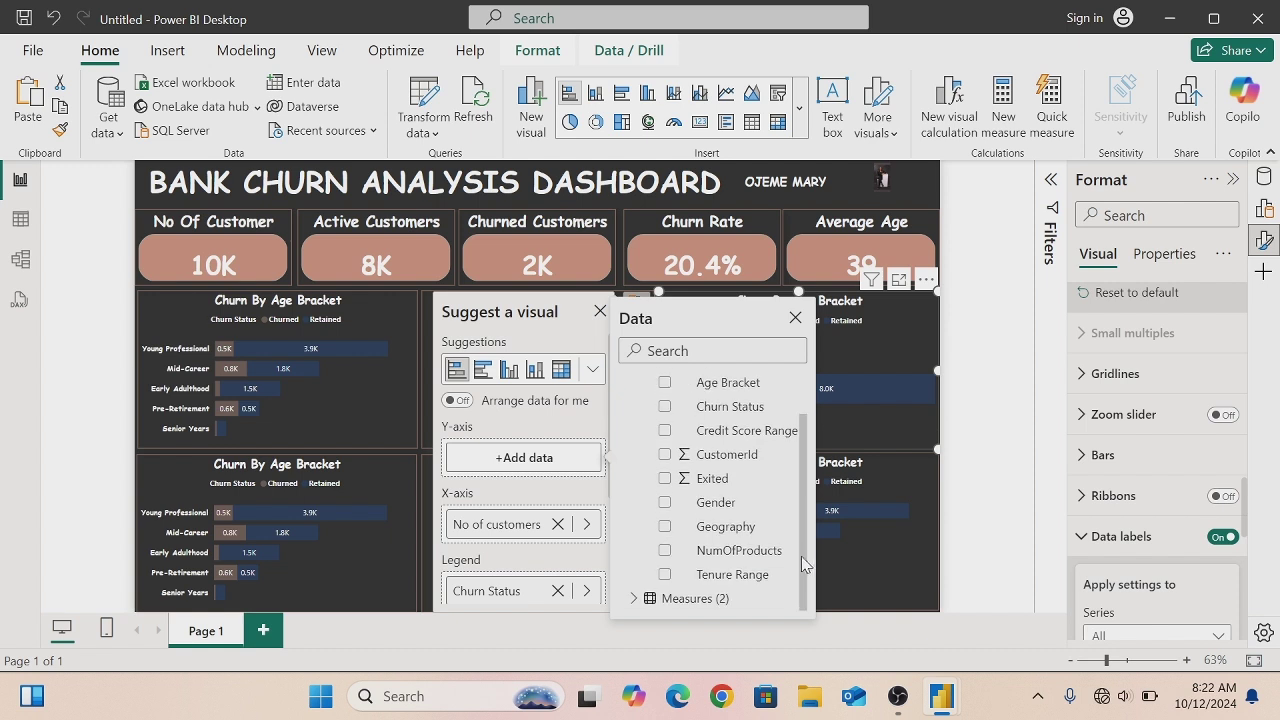
pyautogui.click(663, 577)
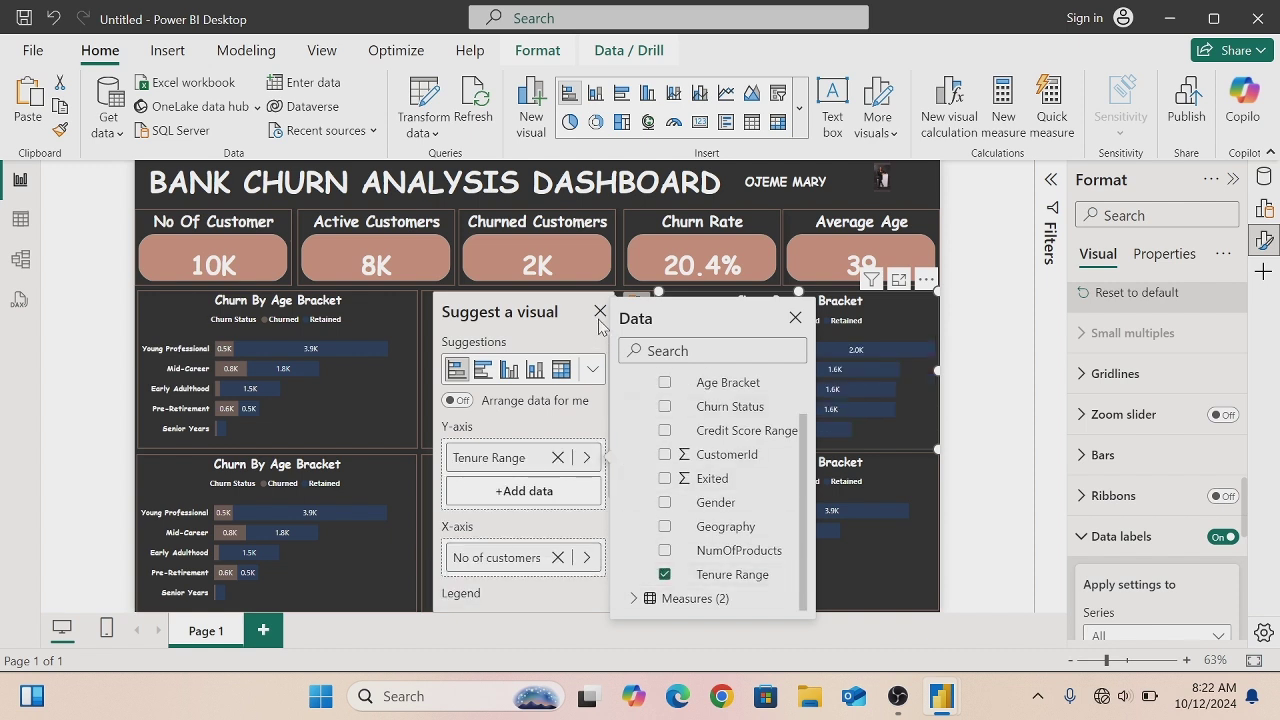
pyautogui.click(601, 325)
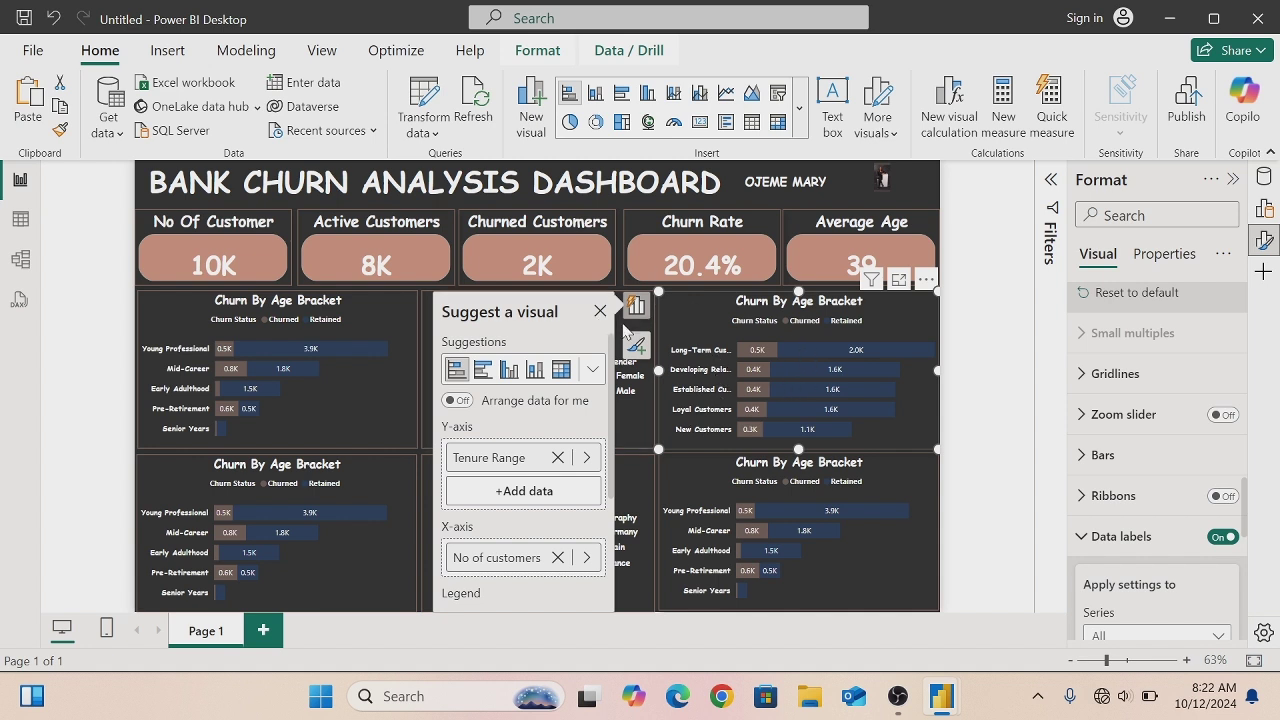
pyautogui.click(600, 311)
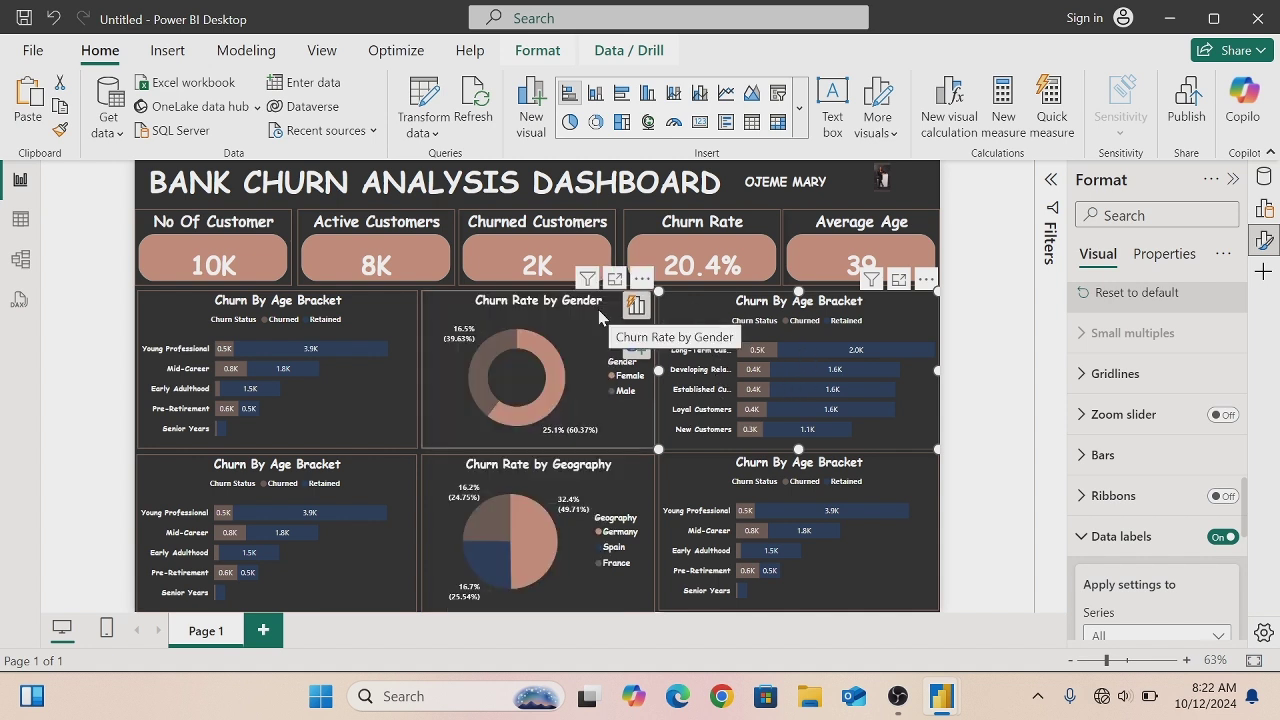
# - Convert the tenure chart to a clustered bar chart and change its title to "Churn By Tenure Range"
pyautogui.moveTo(740, 383)
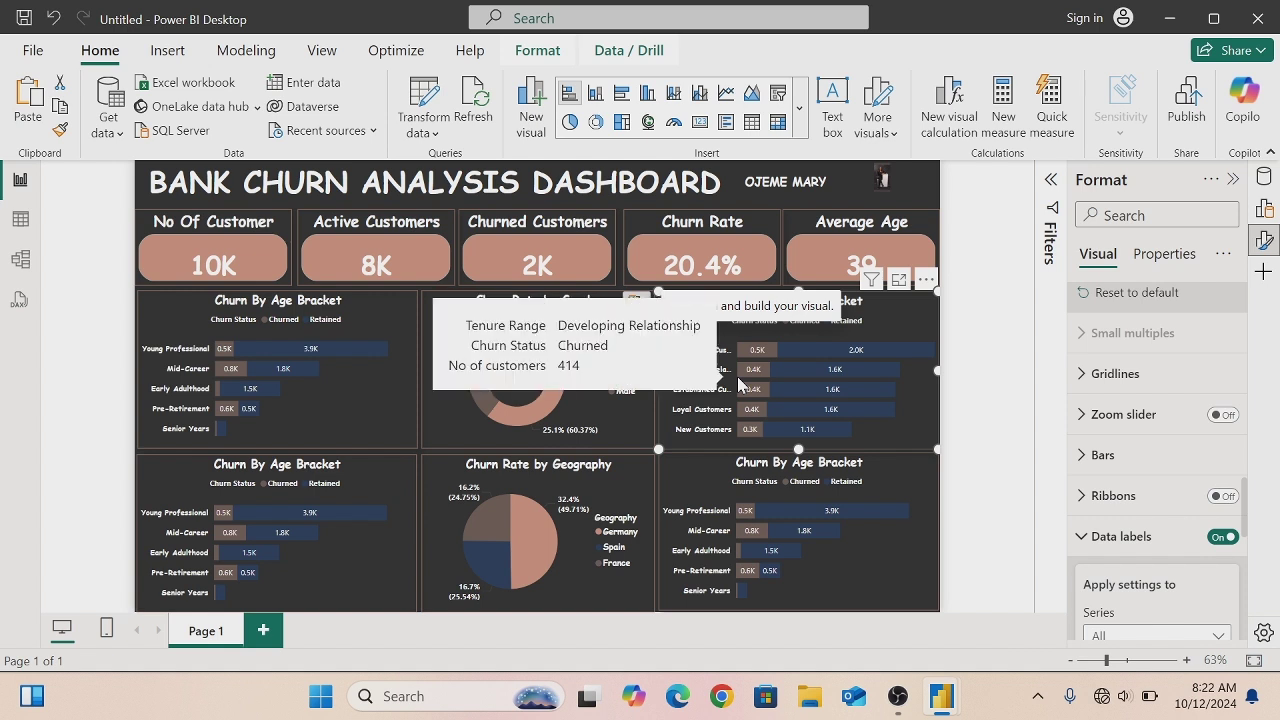
pyautogui.click(621, 96)
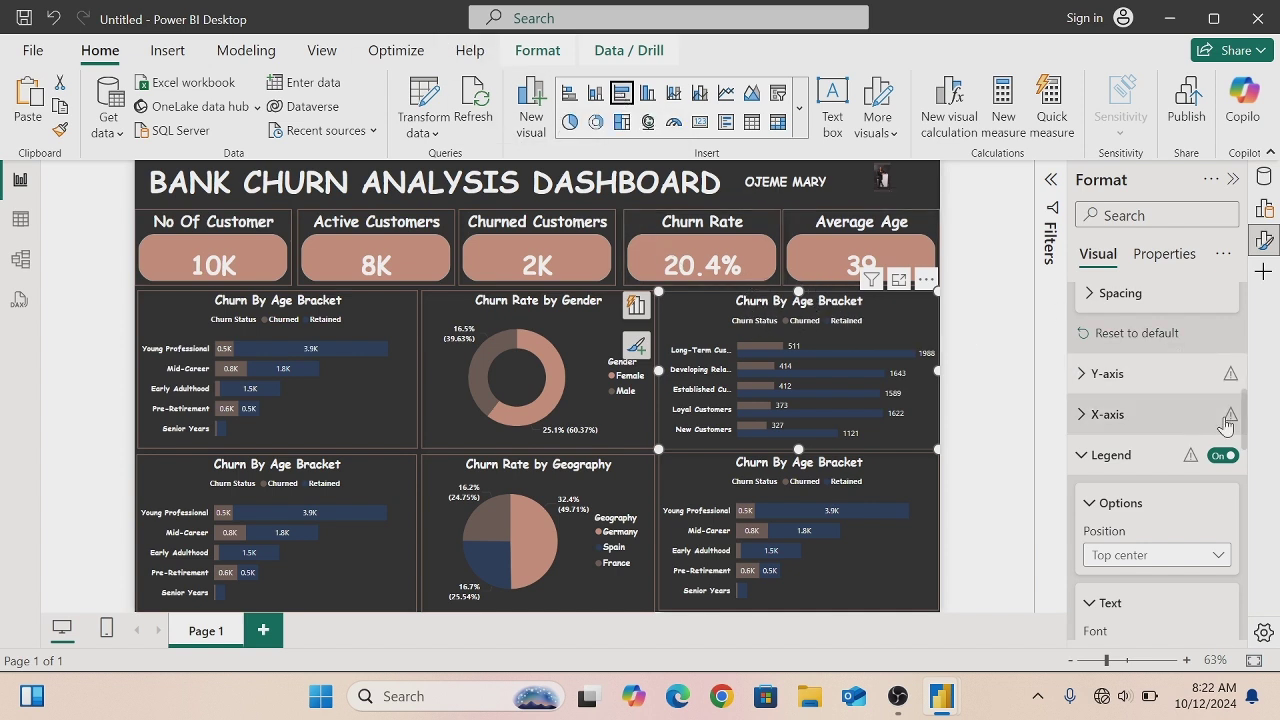
pyautogui.moveTo(1246, 420); pyautogui.dragTo(1240, 290)
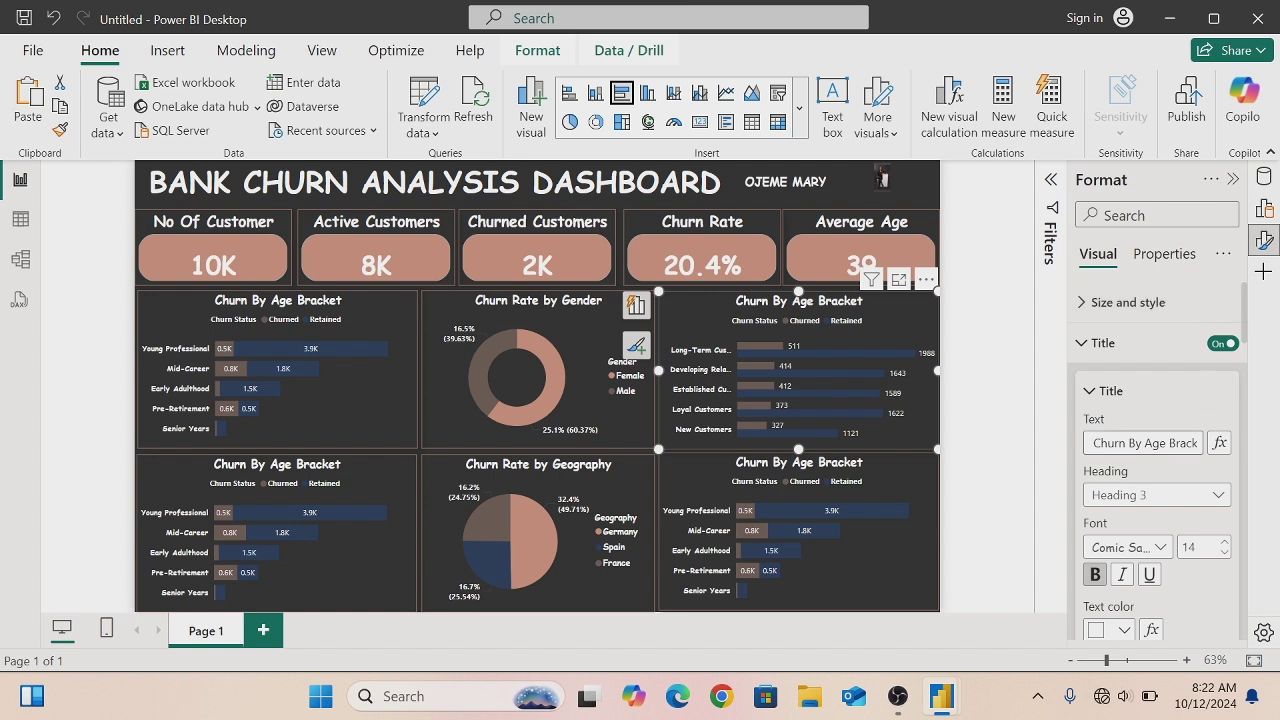
pyautogui.moveTo(1133, 443); pyautogui.dragTo(1201, 443)
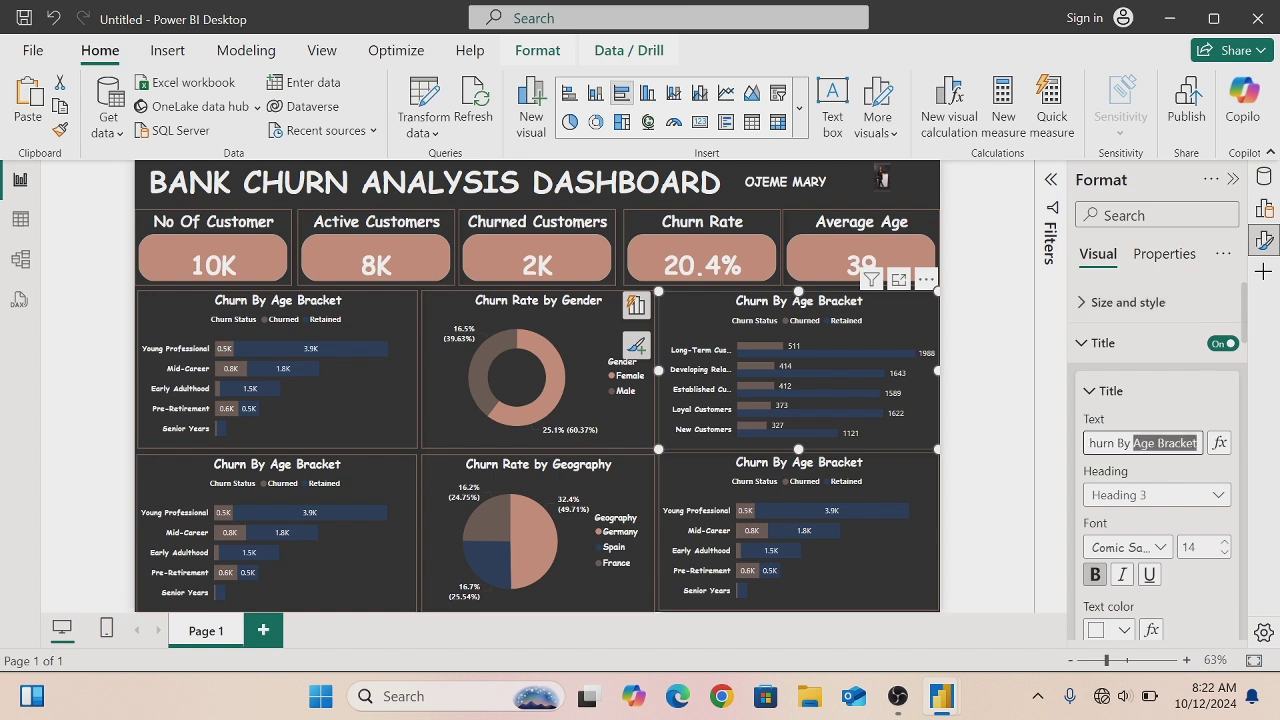
pyautogui.press('BackSpace')
pyautogui.write('Tenure')
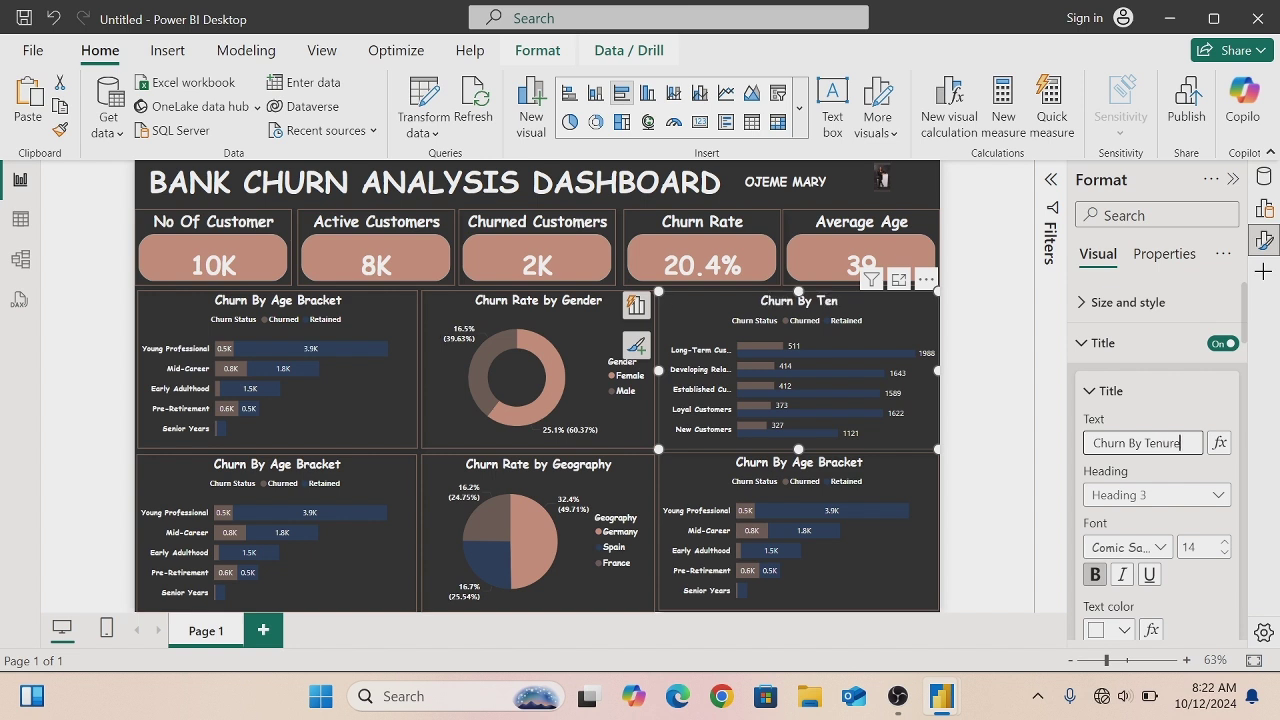
pyautogui.write(' Range')
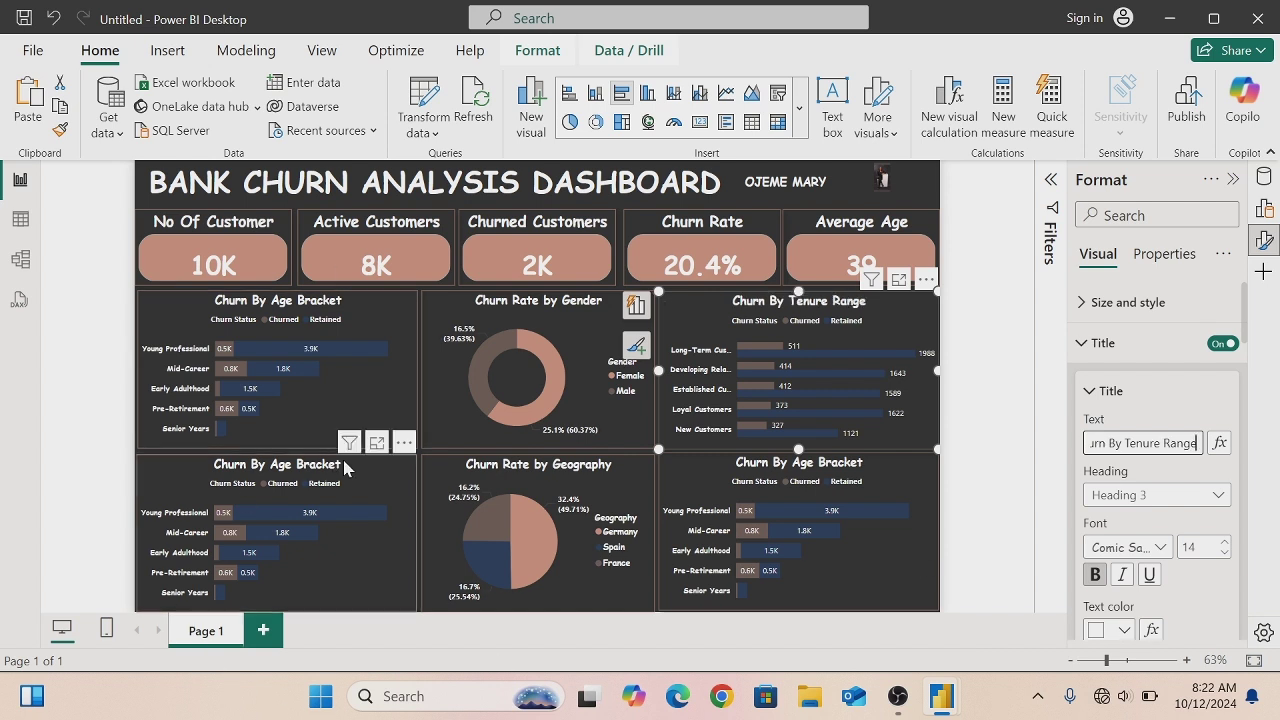
# - Nudge the lower-left Churn By Age Bracket chart slightly upward to close the gap beneath the chart above it
pyautogui.click(368, 465)
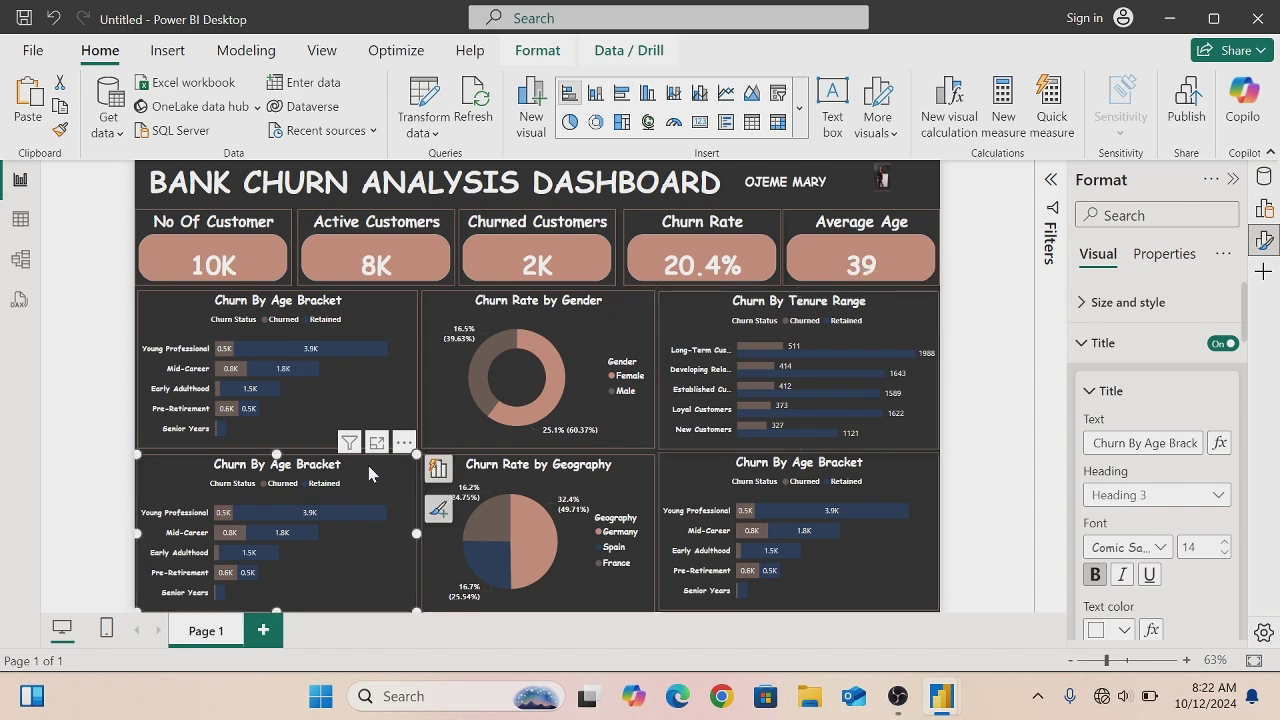
pyautogui.press('Up')
pyautogui.press('Up')
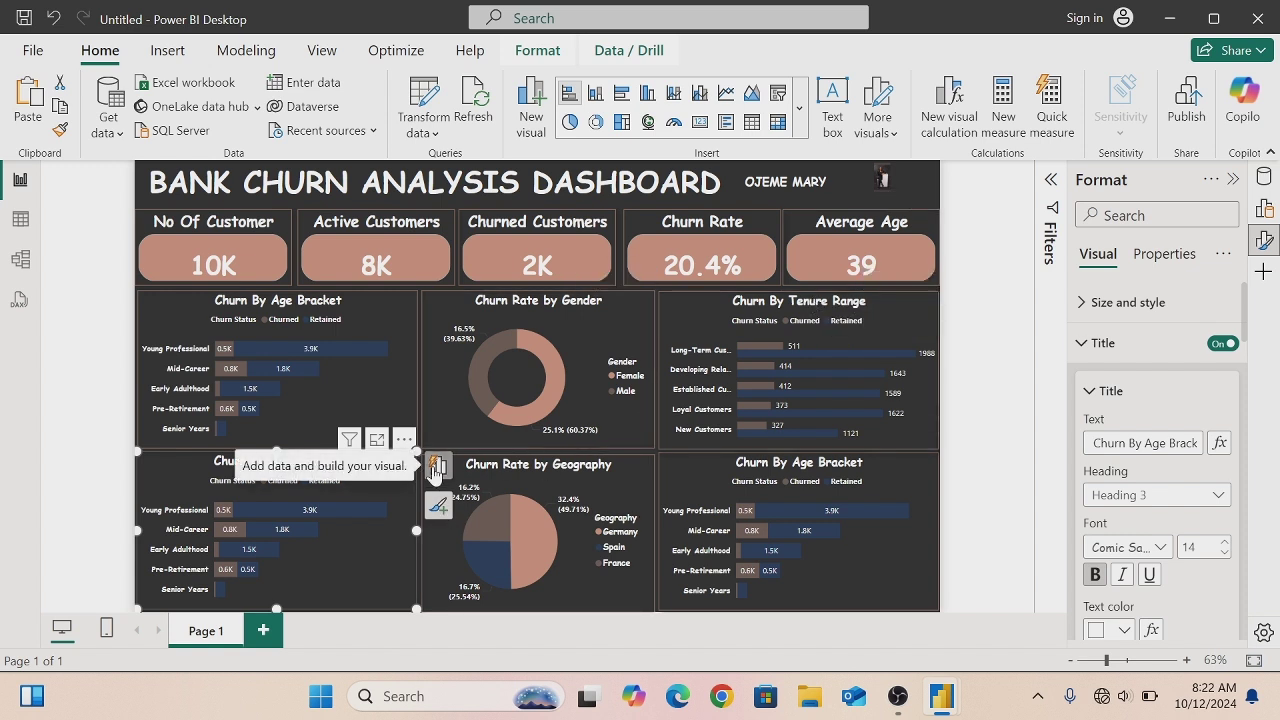
# - Replace Age Bracket with NumOfProducts from the churn table on the Y-axis of the dashboard's lower-left bar chart
pyautogui.click(437, 466)
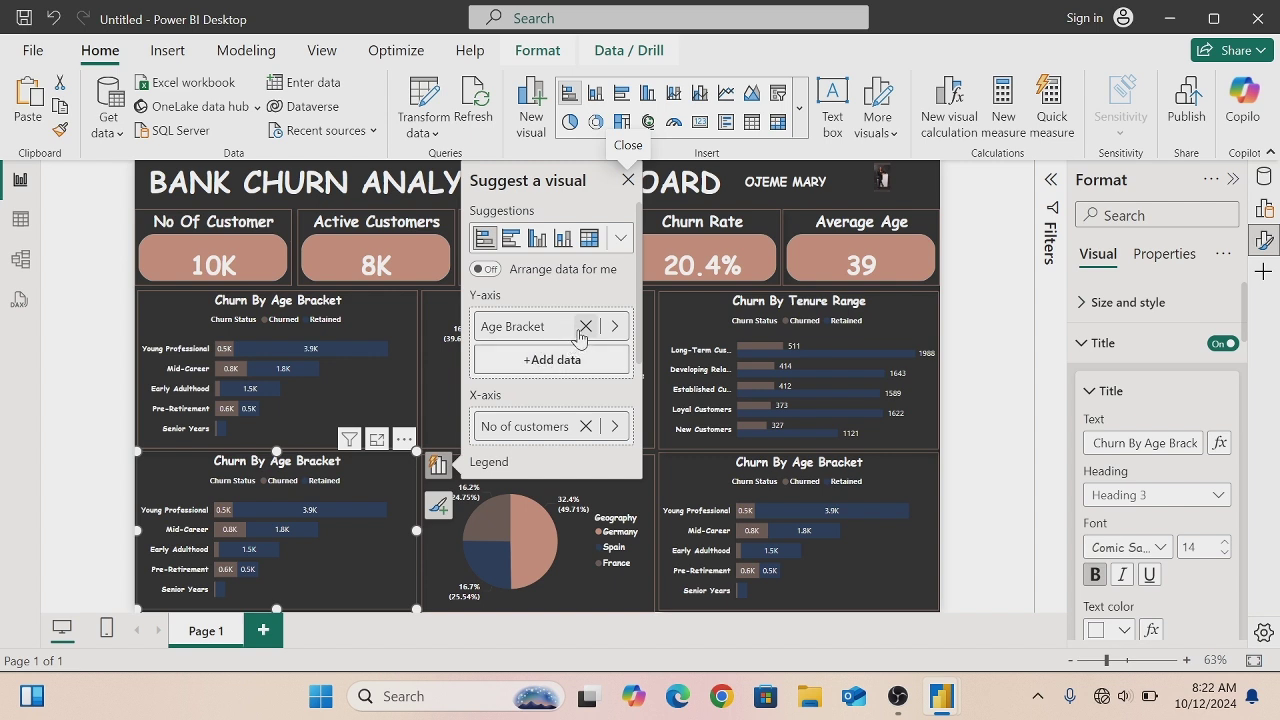
pyautogui.click(585, 327)
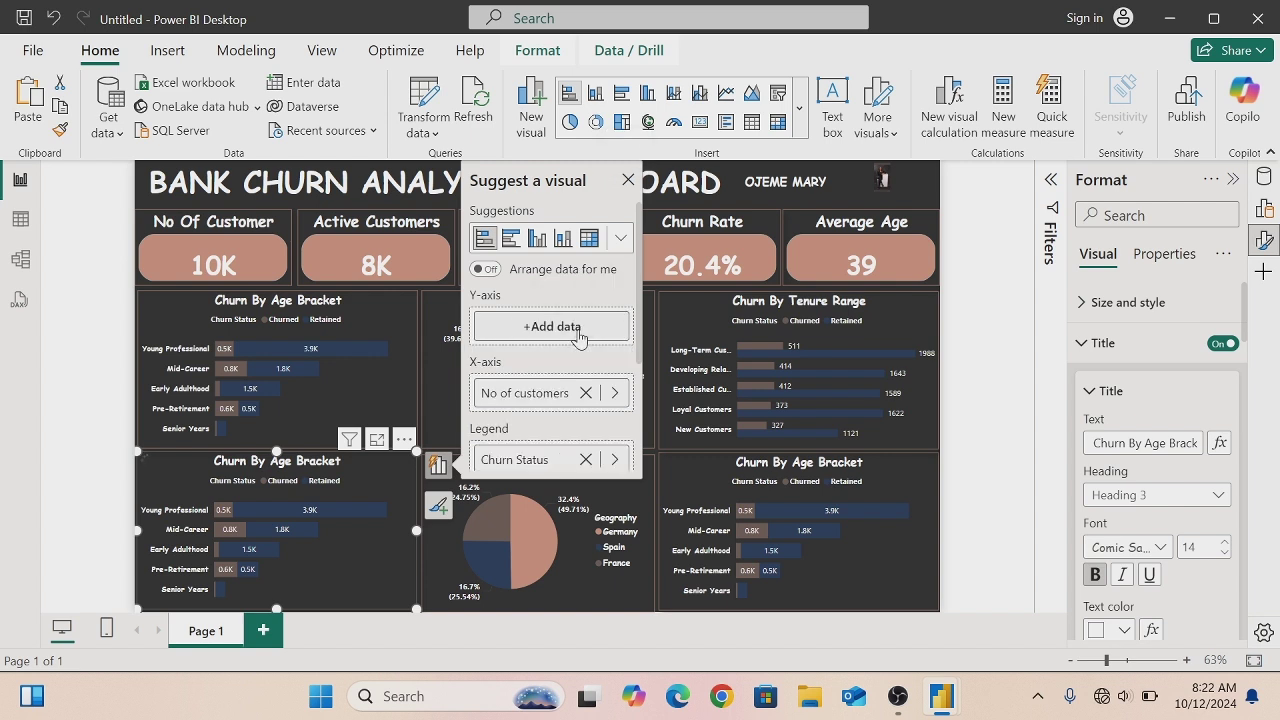
pyautogui.click(579, 337)
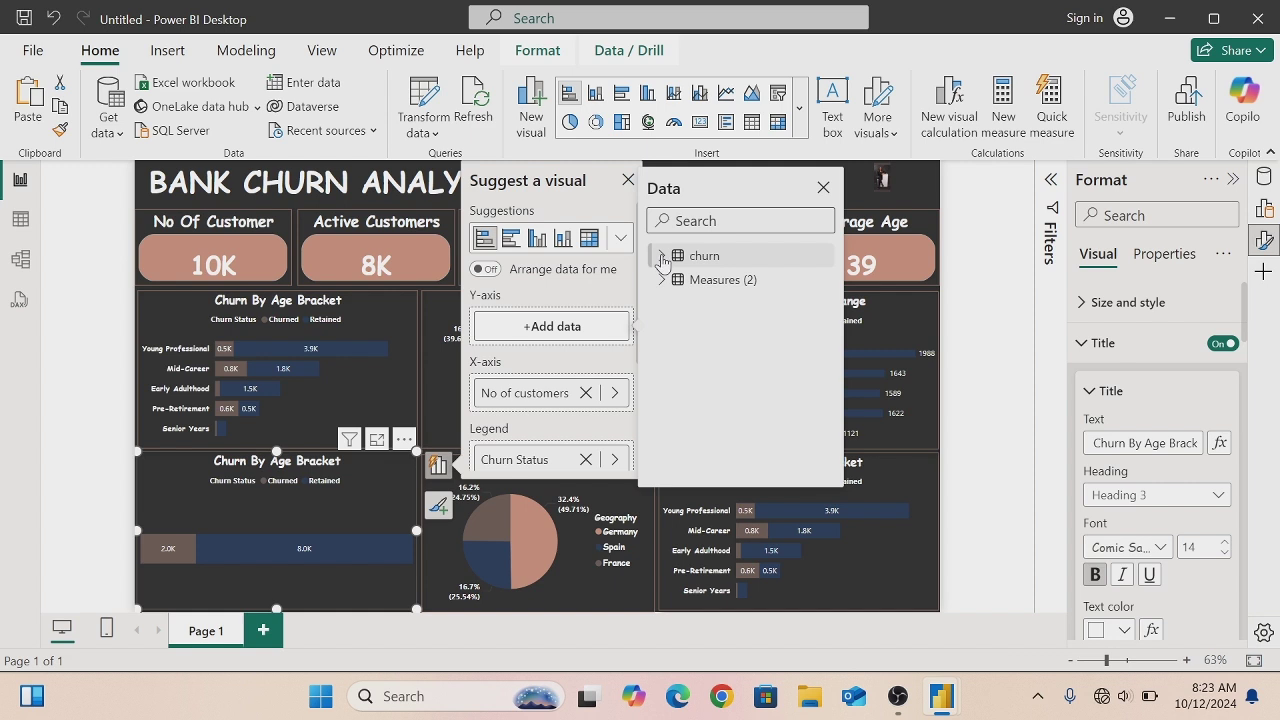
pyautogui.click(661, 257)
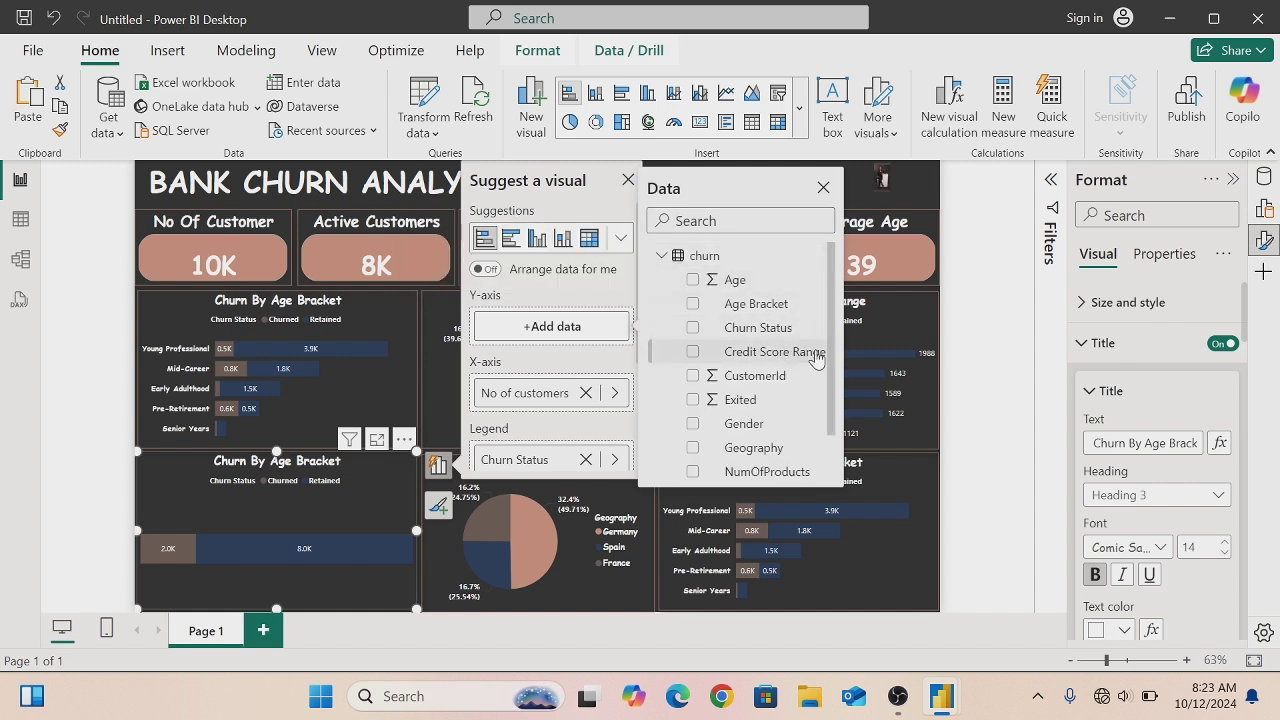
pyautogui.scroll(-2, 833, 353)
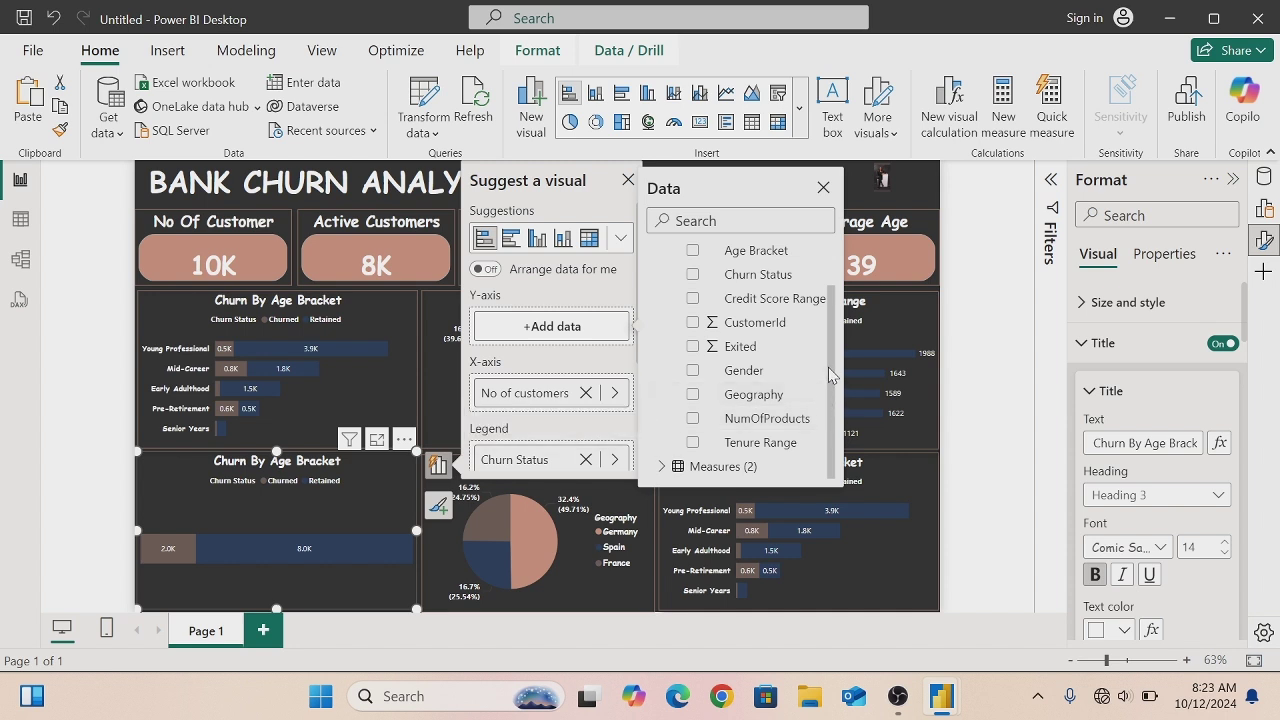
pyautogui.moveTo(834, 367); pyautogui.dragTo(828, 412)
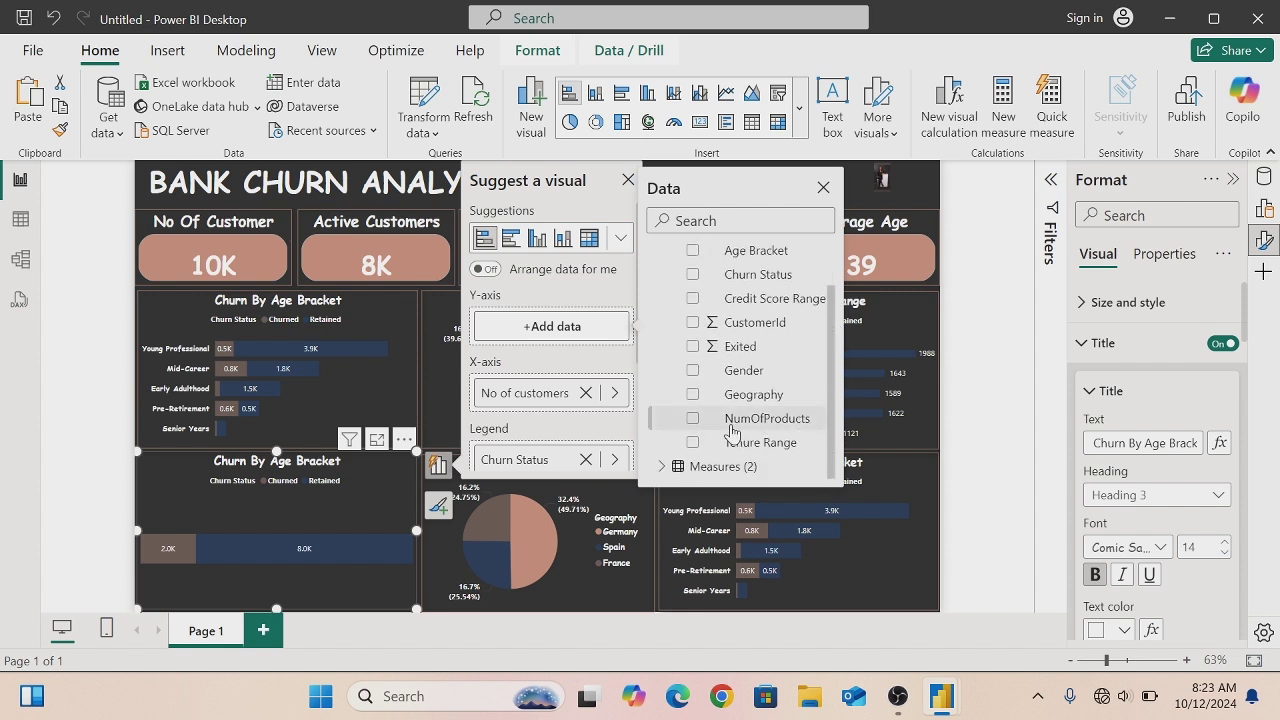
pyautogui.click(693, 421)
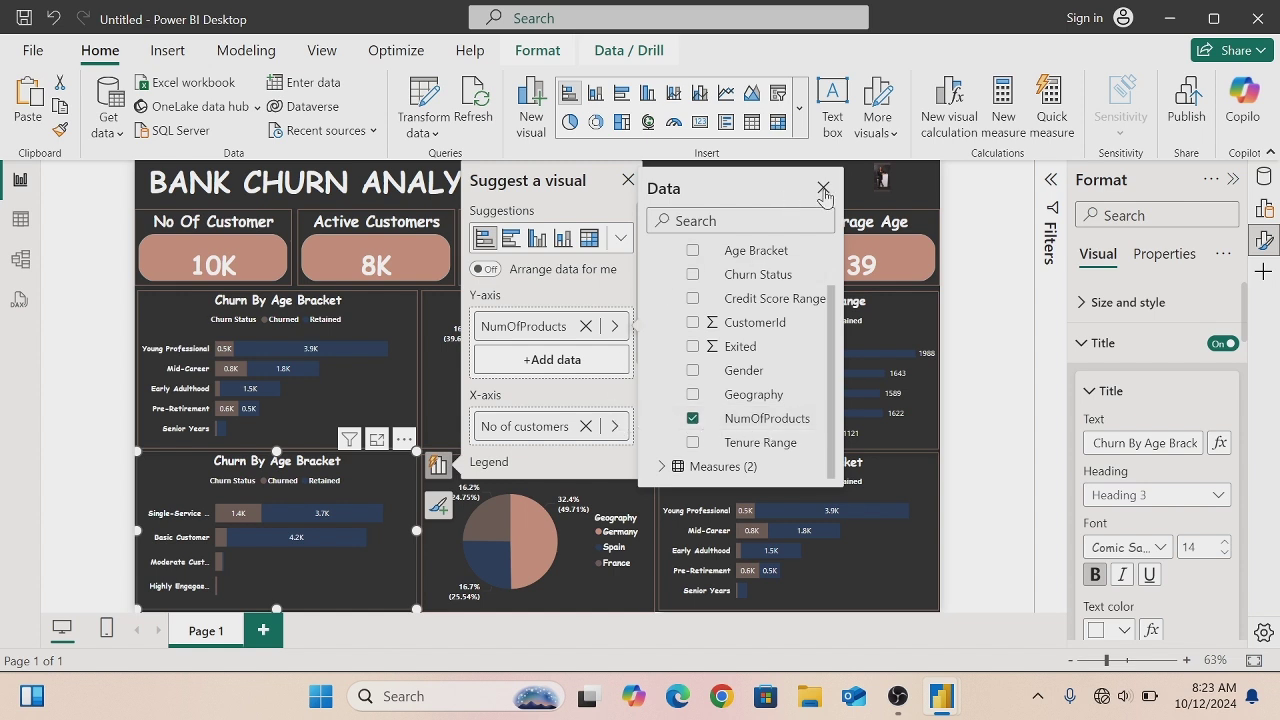
pyautogui.click(821, 190)
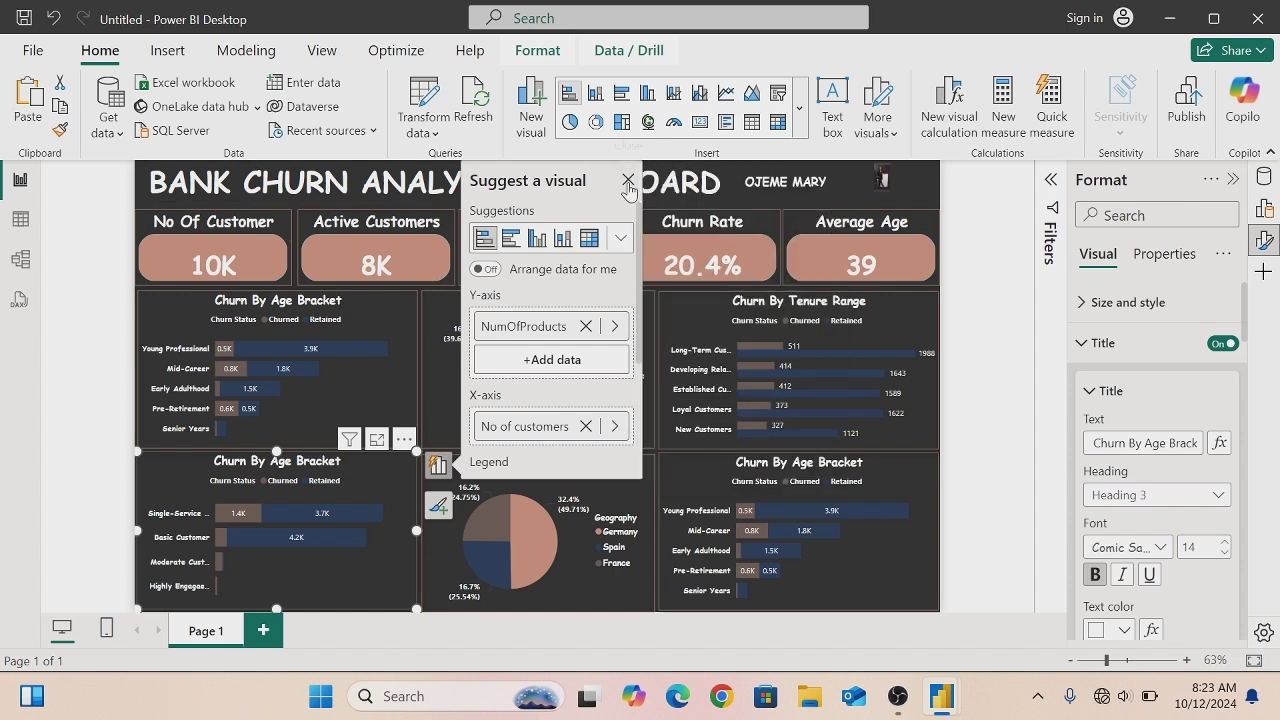
pyautogui.click(629, 184)
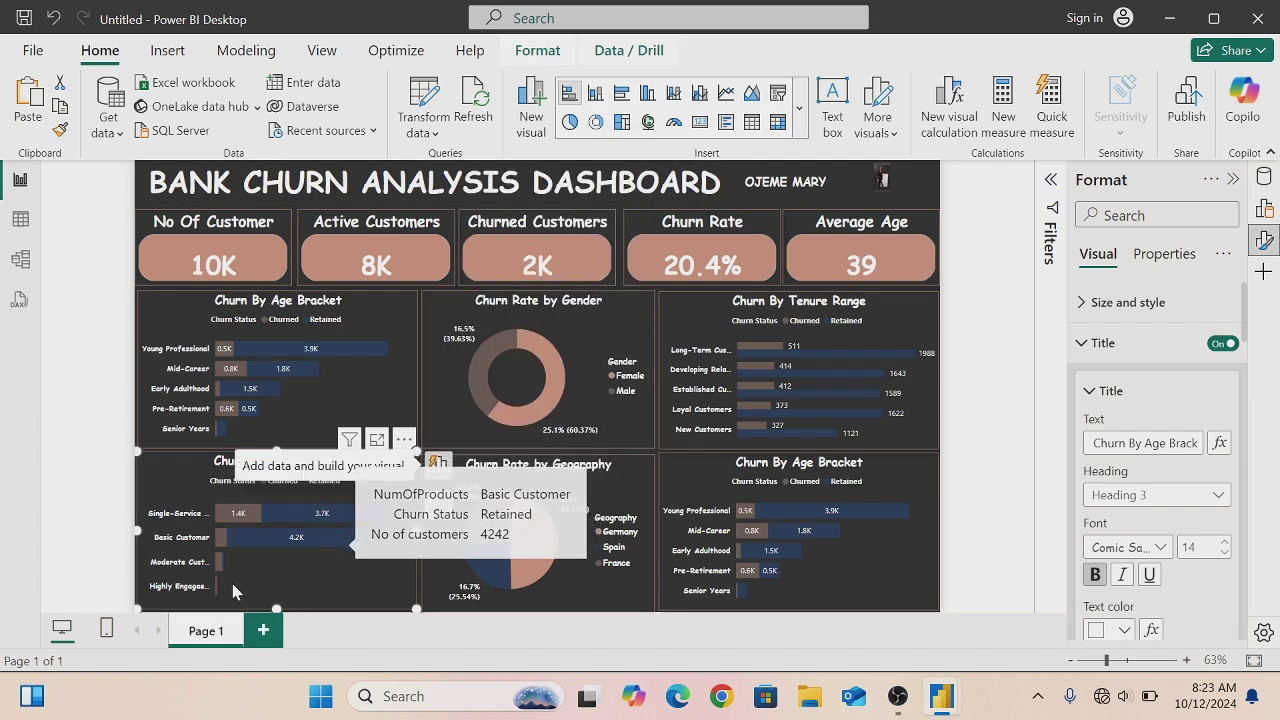
# - Convert the product-count chart to a clustered column chart and change its title to "Churn By Product Number"
pyautogui.moveTo(280, 516)
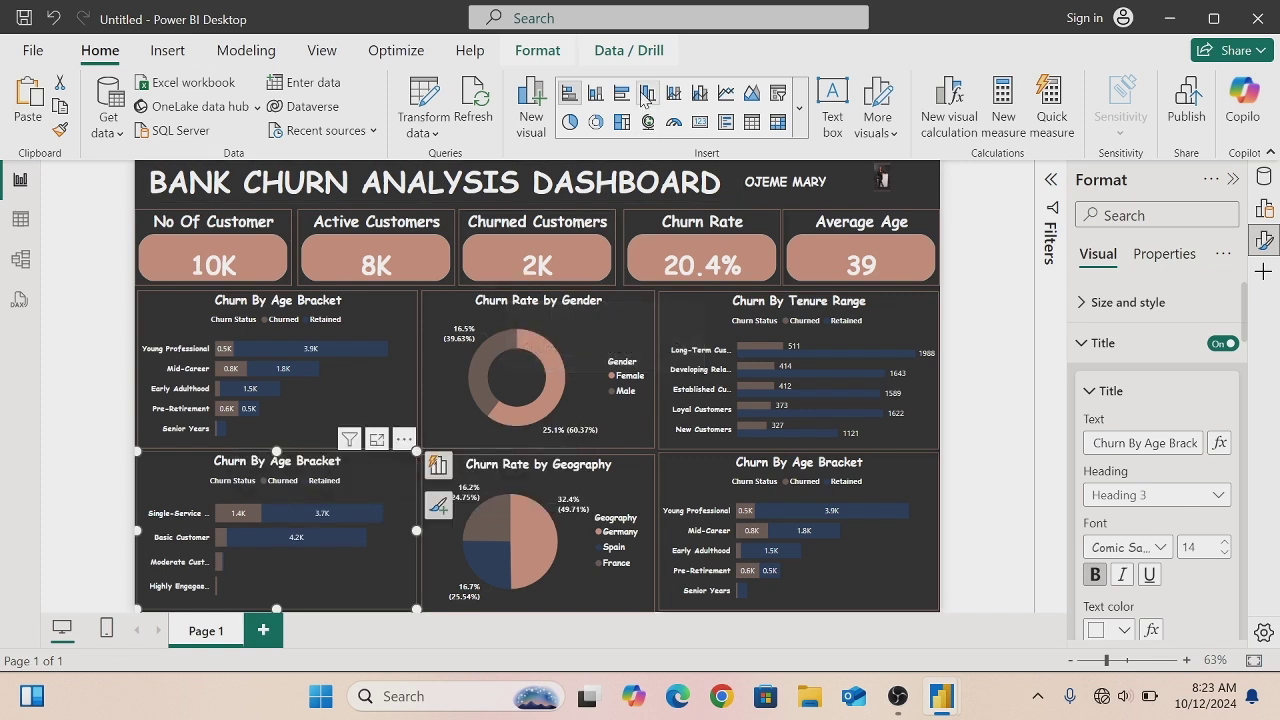
pyautogui.click(646, 94)
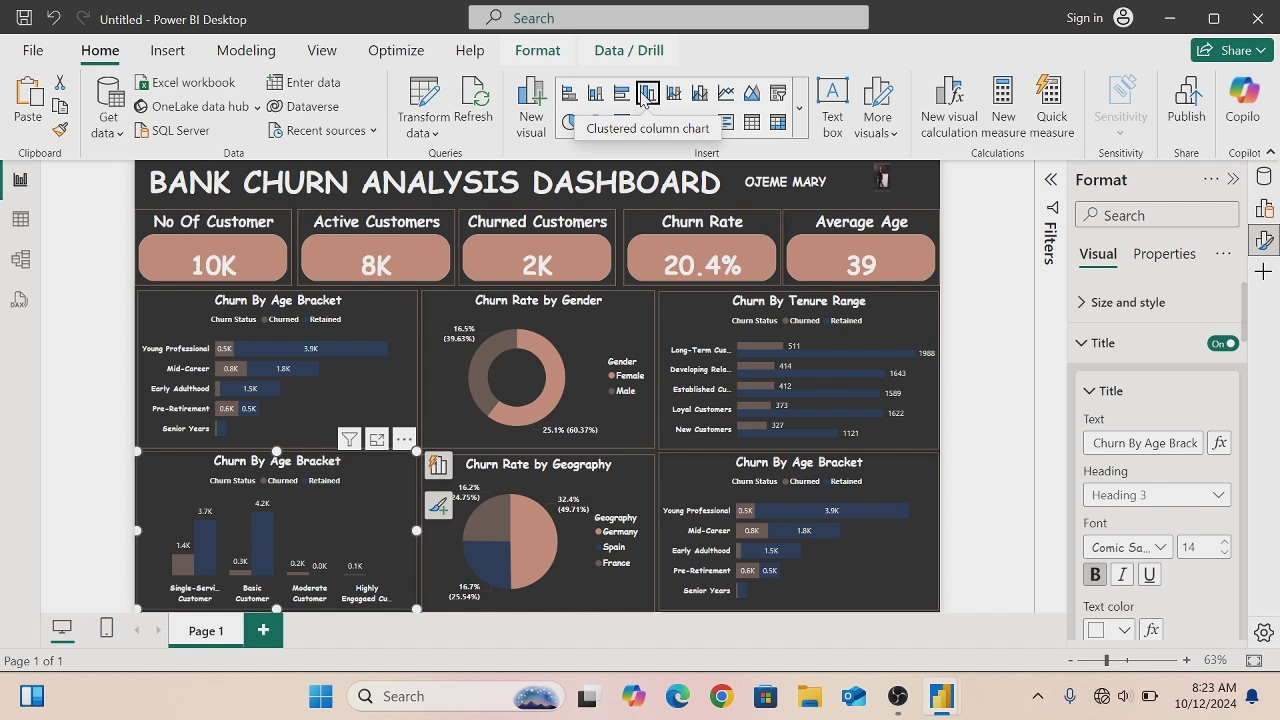
pyautogui.click(908, 468)
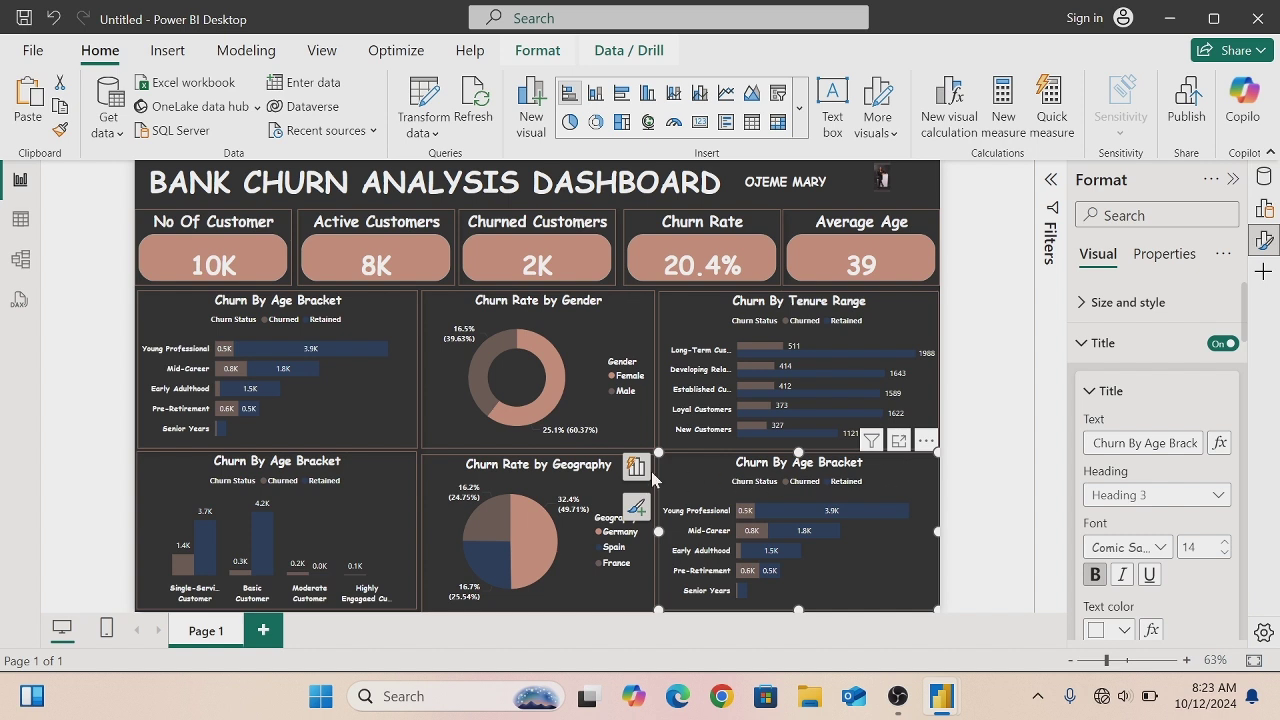
pyautogui.click(355, 472)
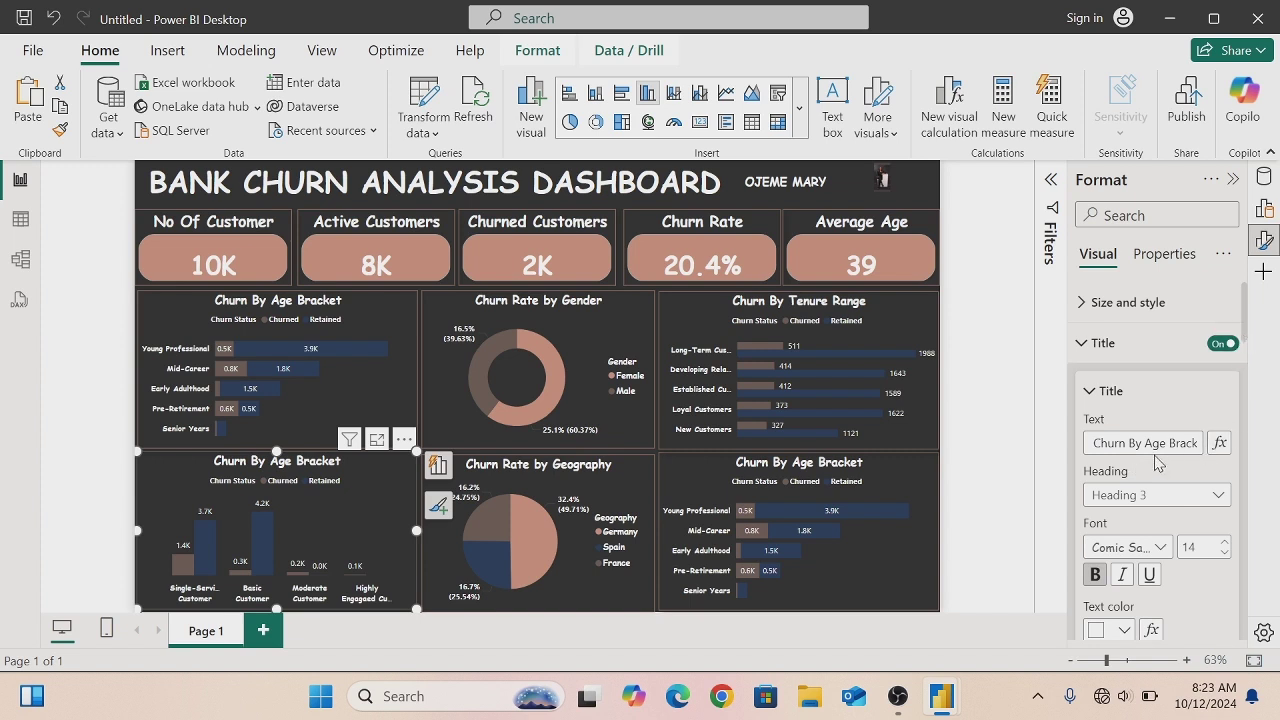
pyautogui.moveTo(1145, 443); pyautogui.dragTo(1200, 445)
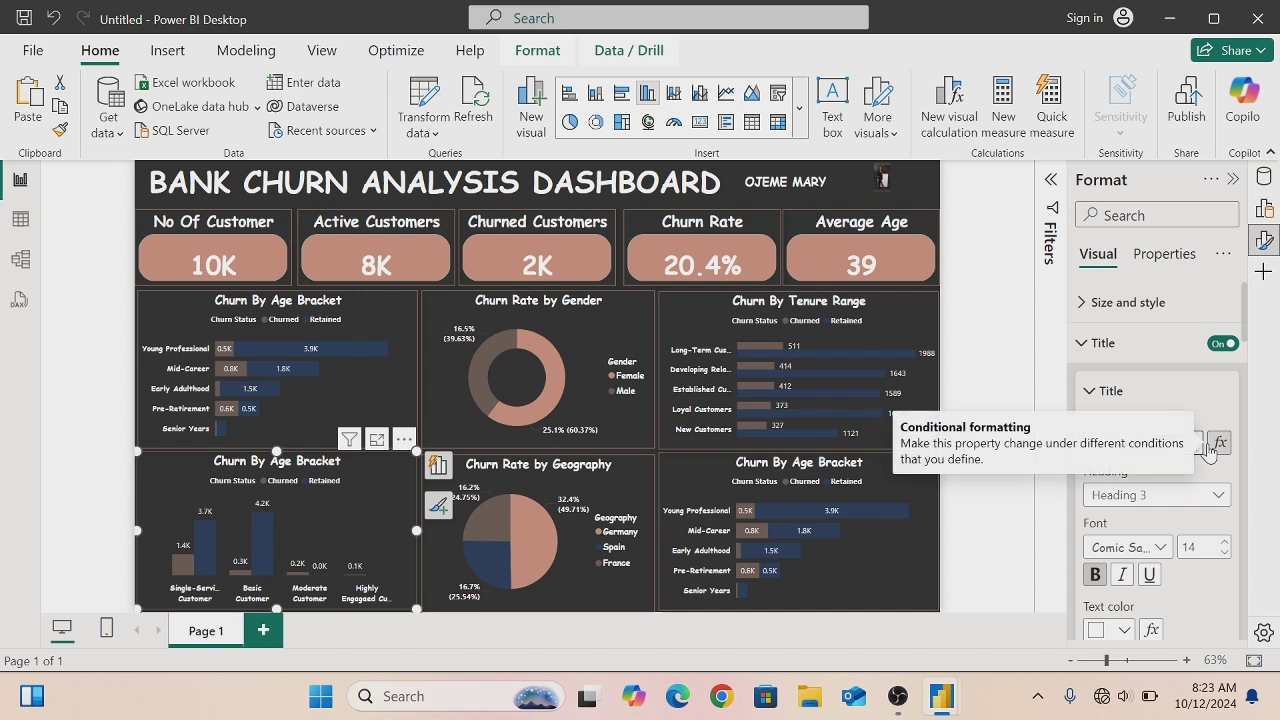
pyautogui.press('BackSpace')
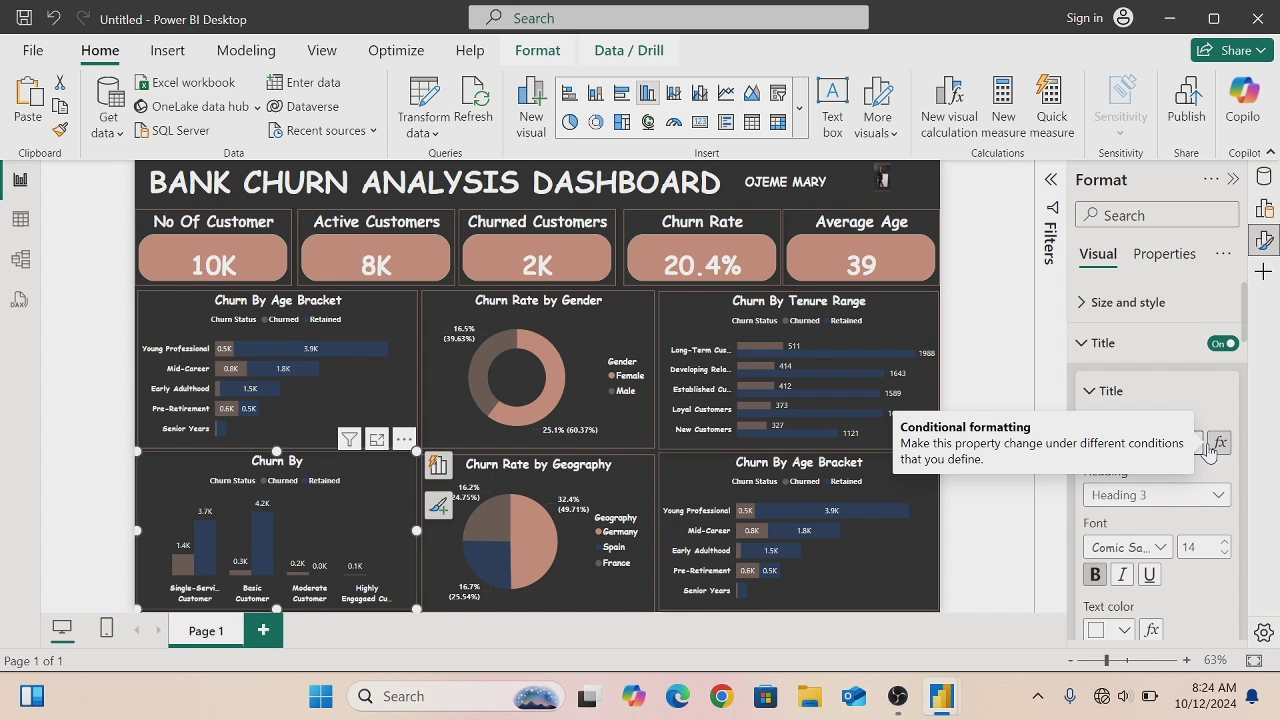
pyautogui.write('p')
pyautogui.press('BackSpace')
pyautogui.write('Product N')
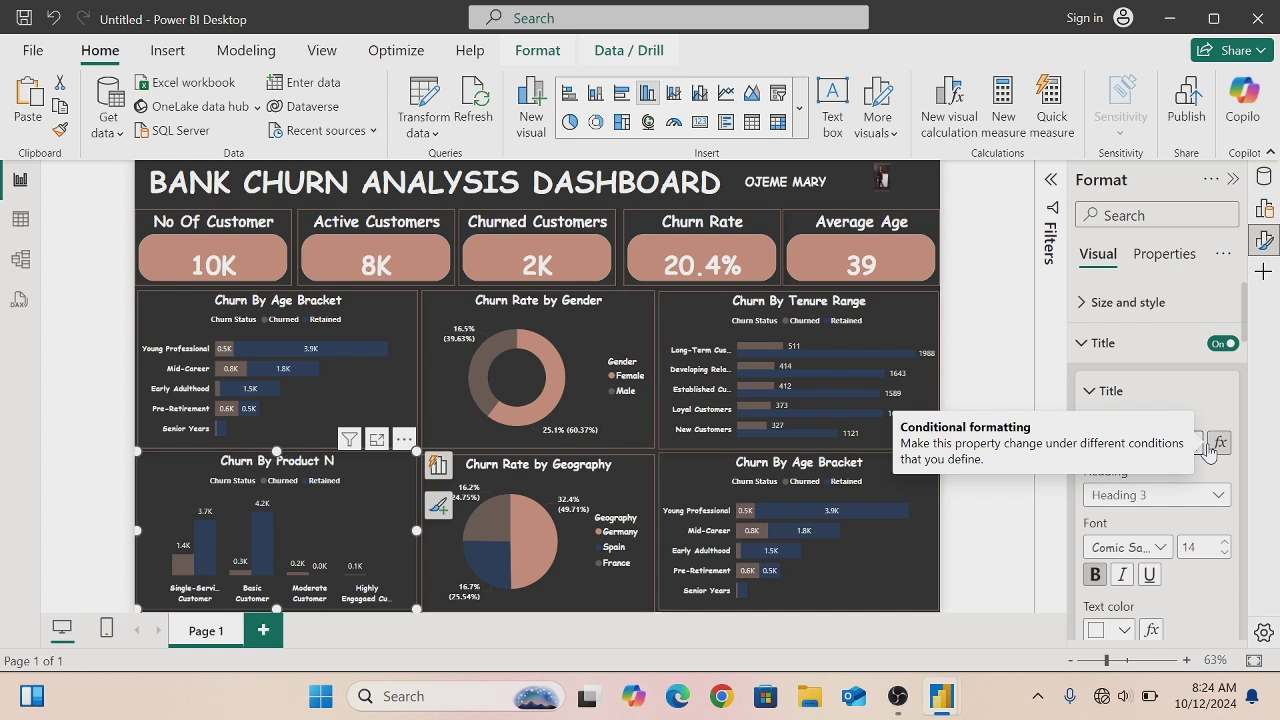
pyautogui.write('umber')
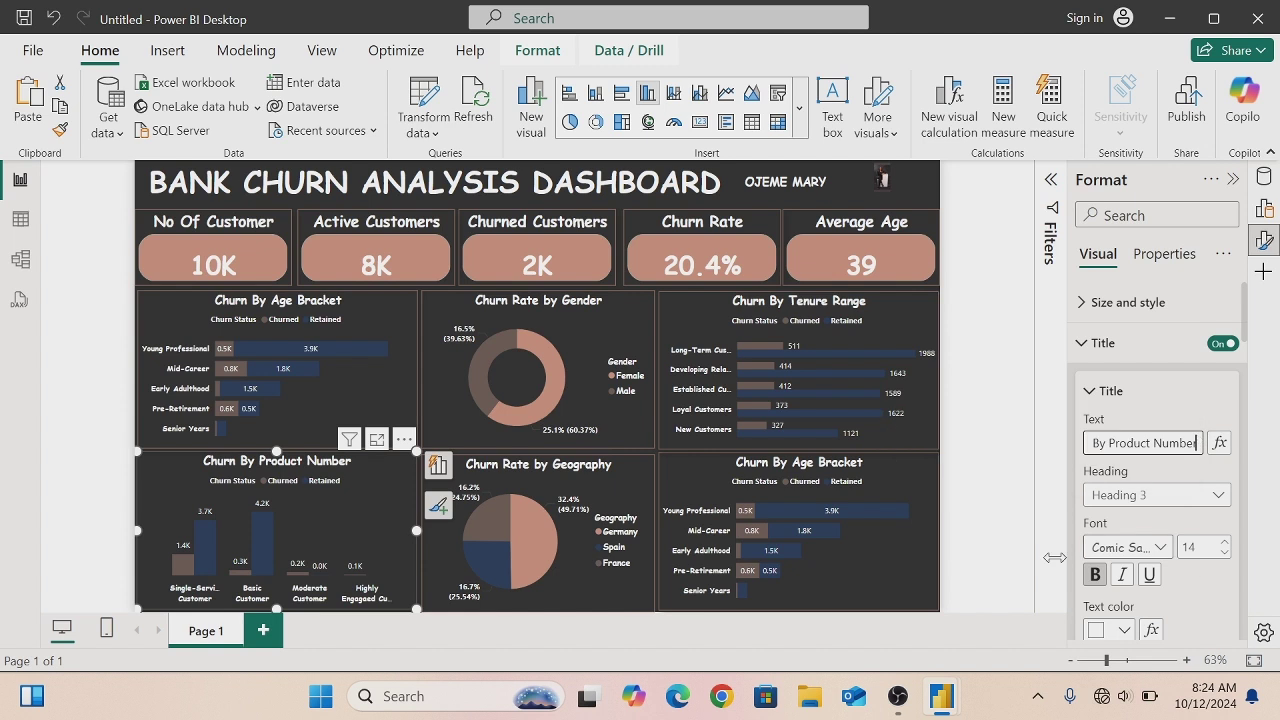
# - Replace Age Bracket with Credit Score Range from the churn table on the Y-axis of the dashboard's lower-right bar chart
pyautogui.click(918, 473)
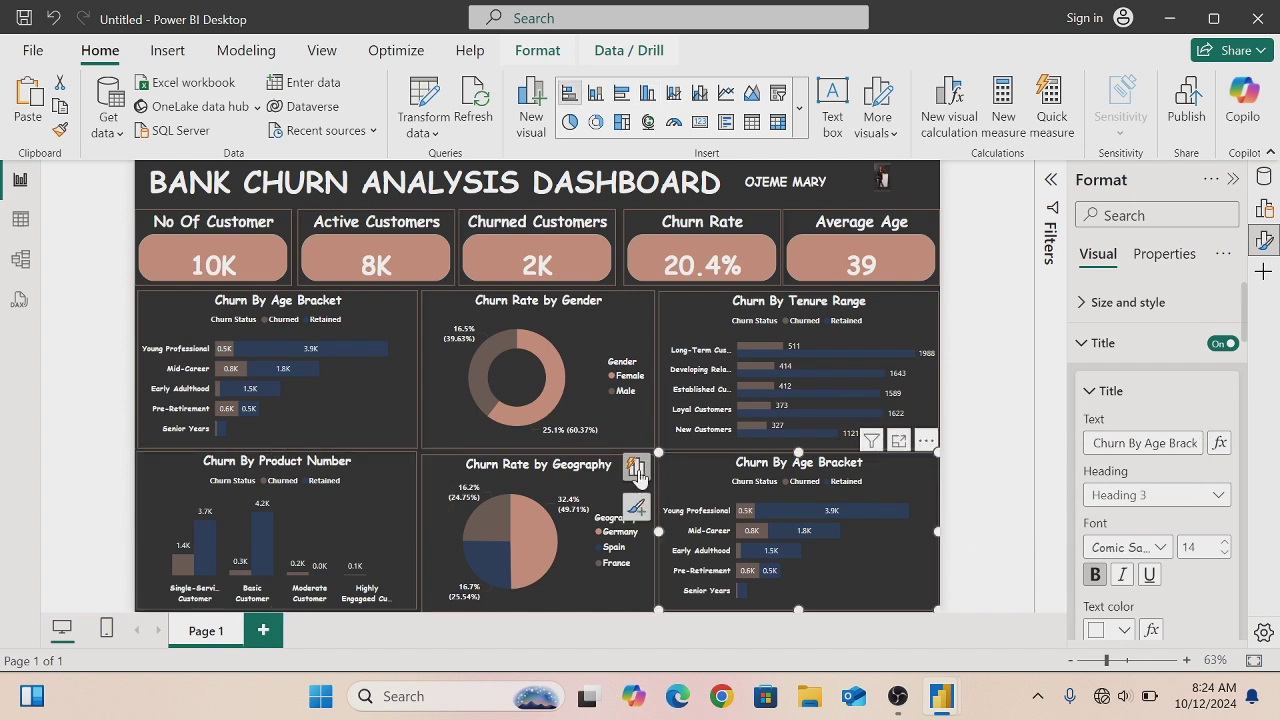
pyautogui.click(636, 470)
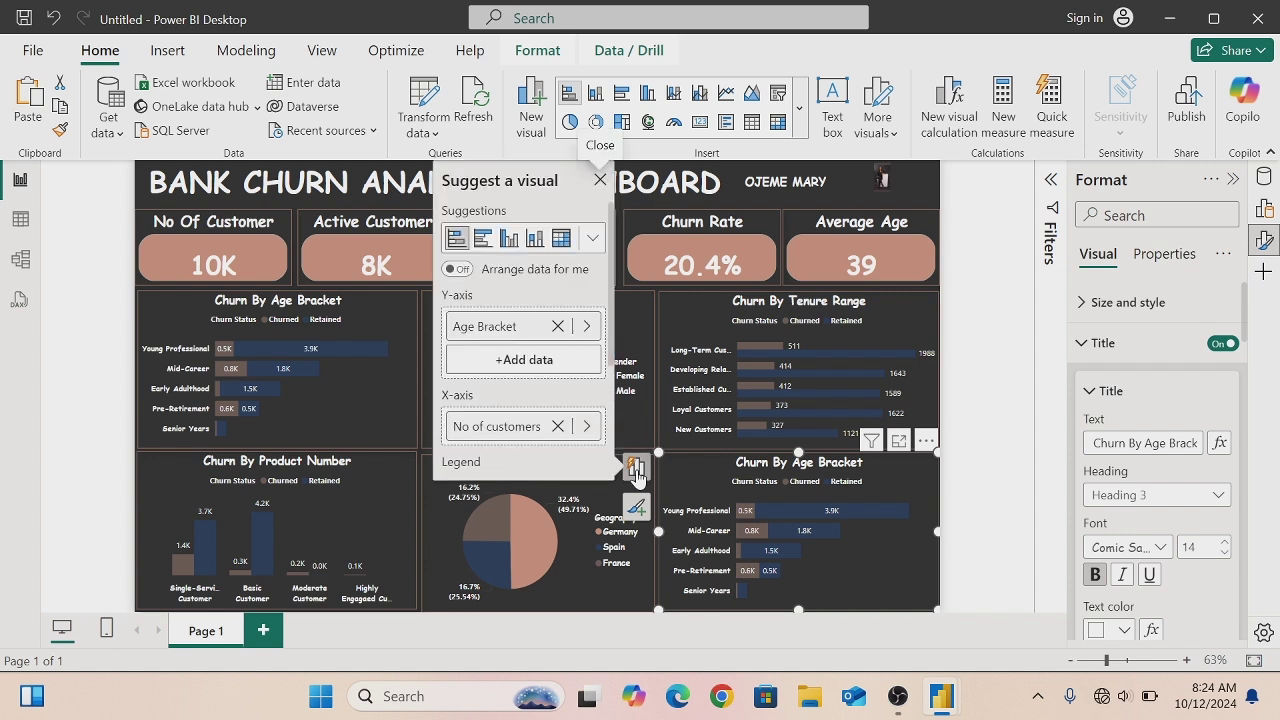
pyautogui.click(556, 327)
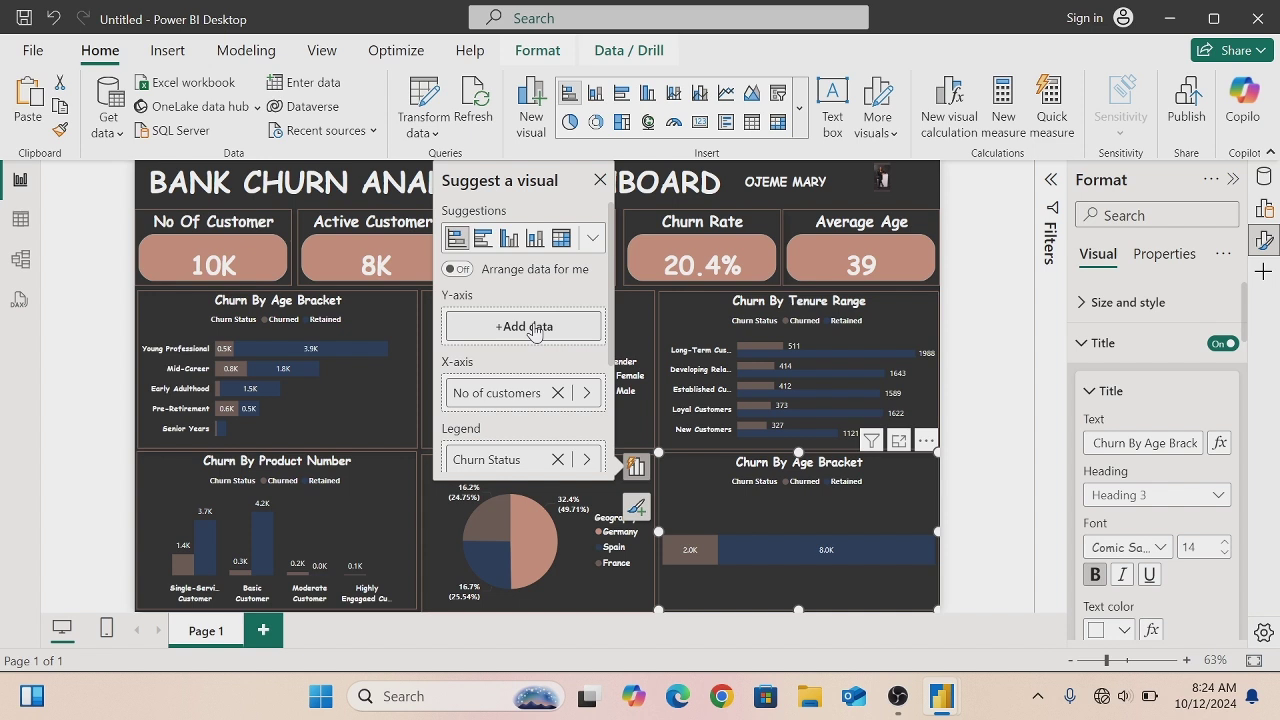
pyautogui.click(530, 327)
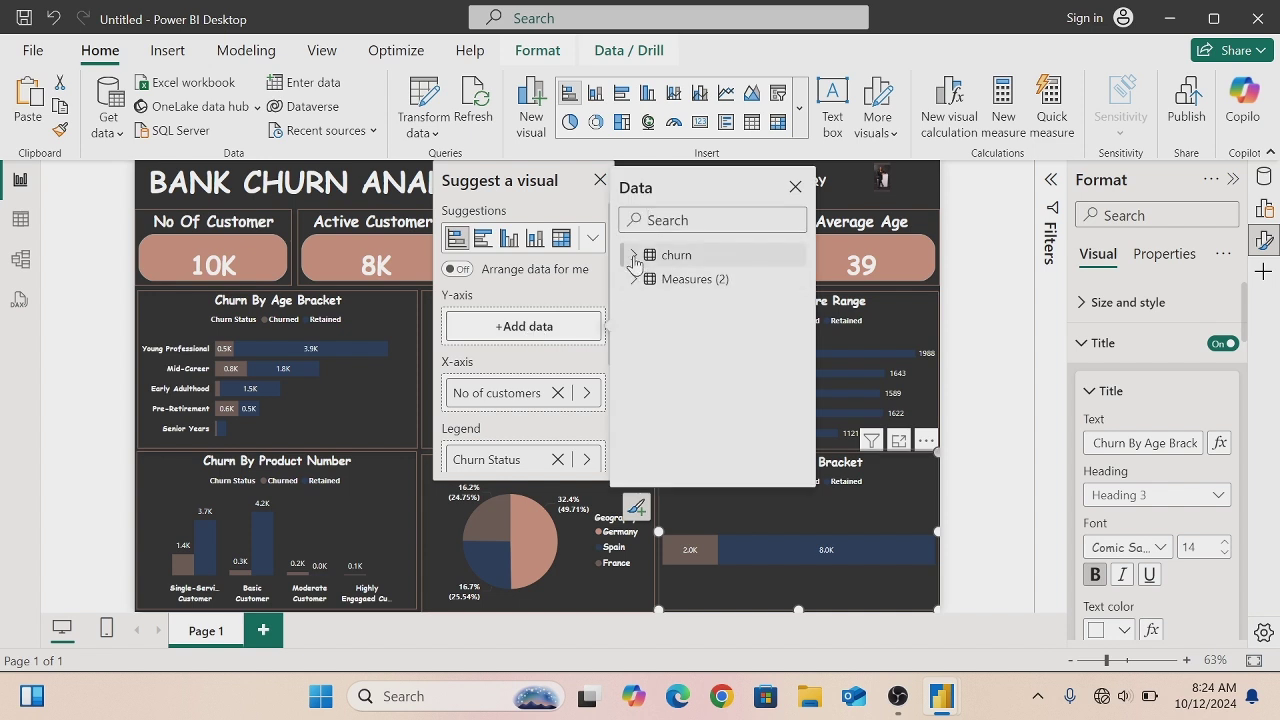
pyautogui.click(632, 256)
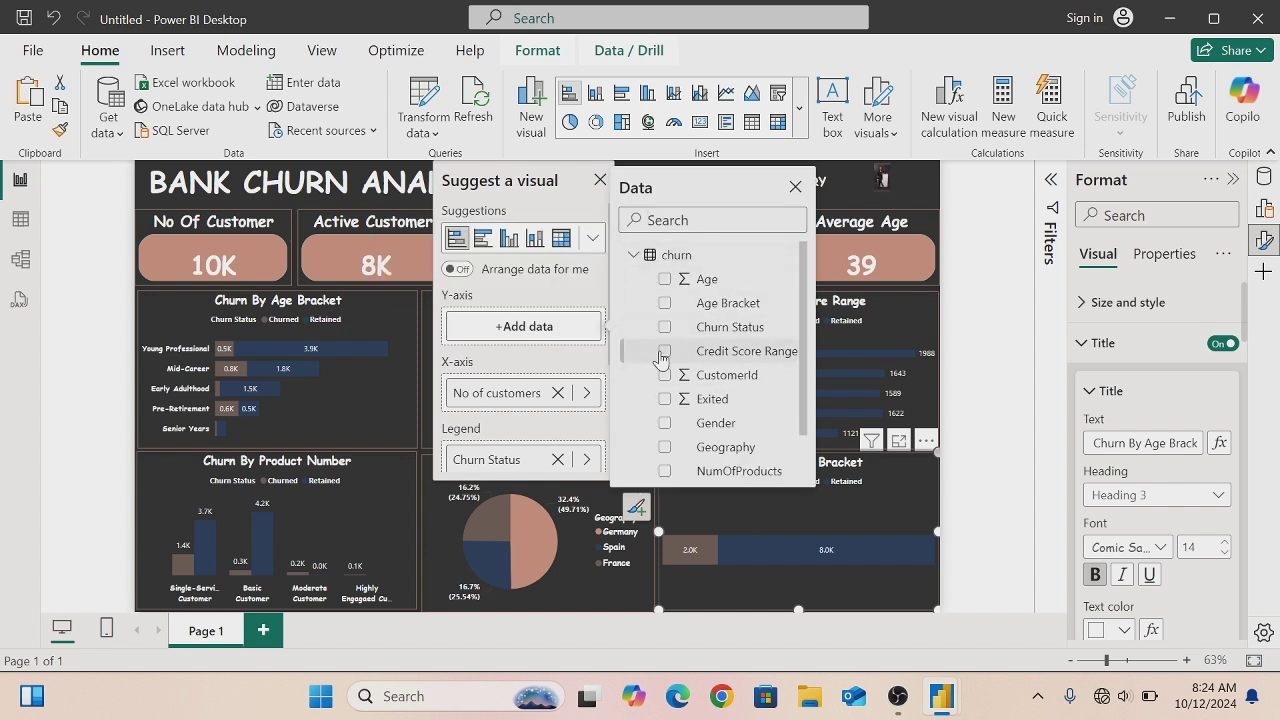
pyautogui.click(663, 353)
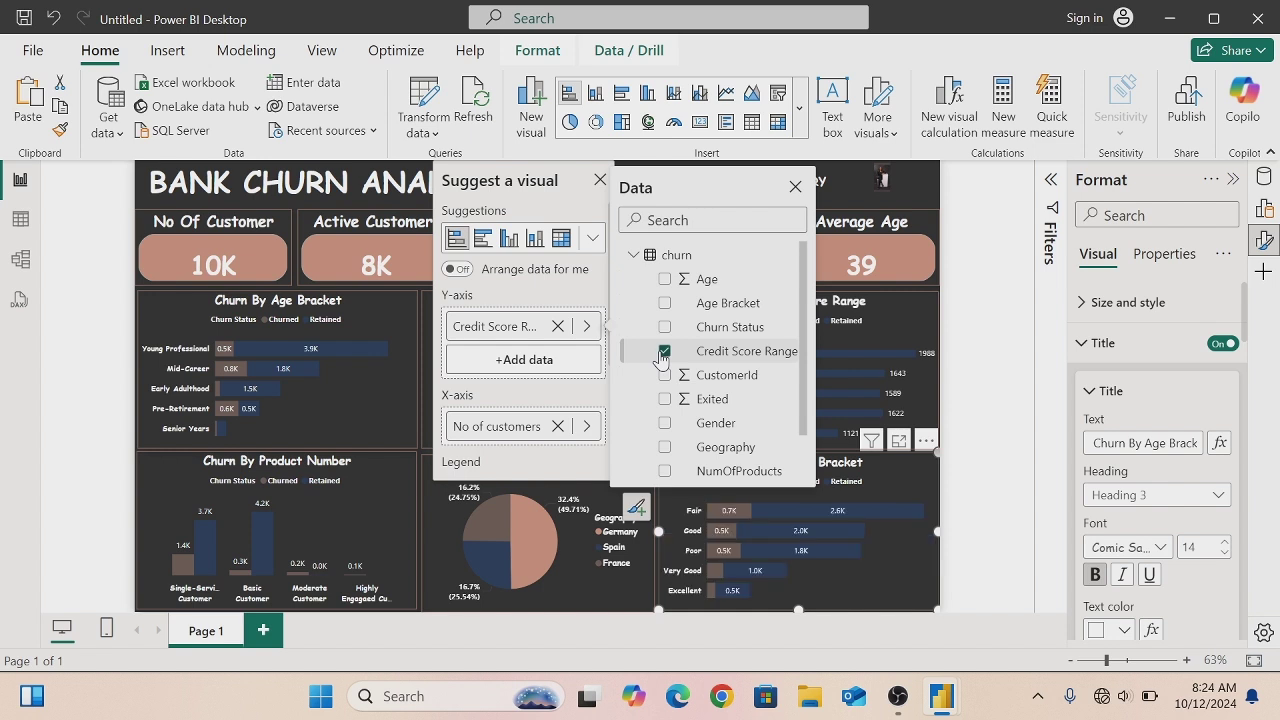
pyautogui.click(795, 188)
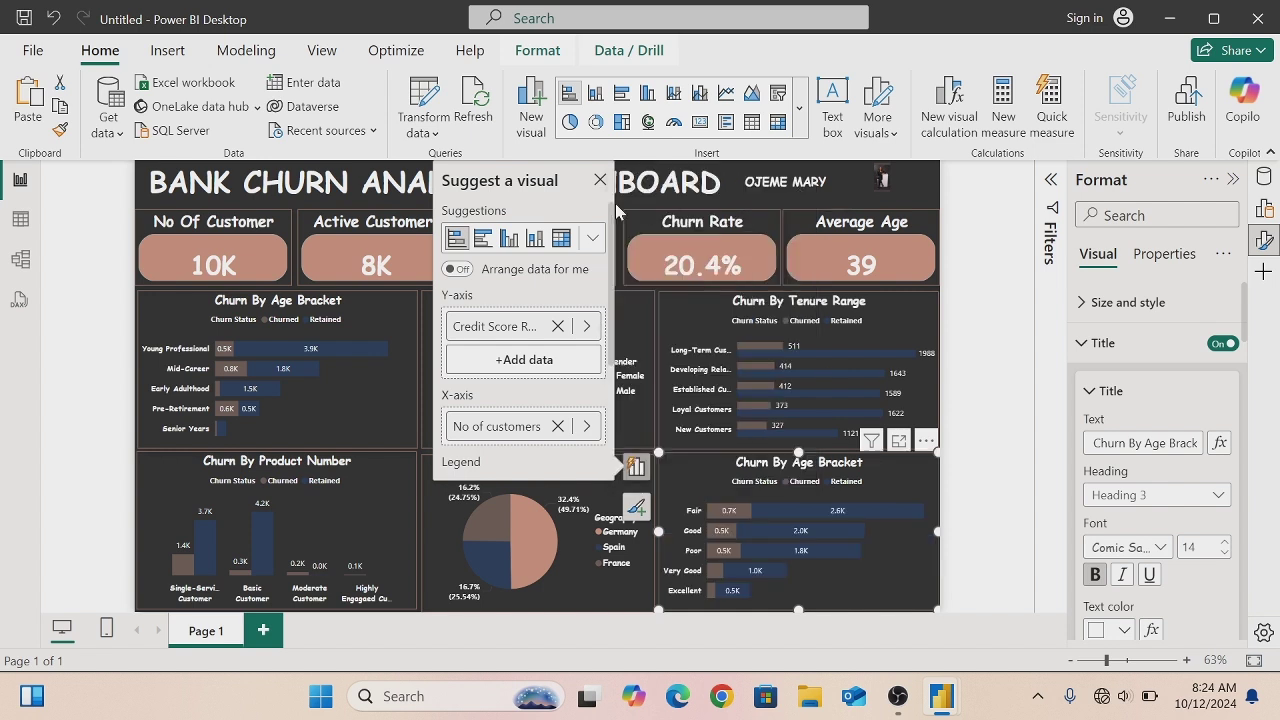
pyautogui.click(600, 183)
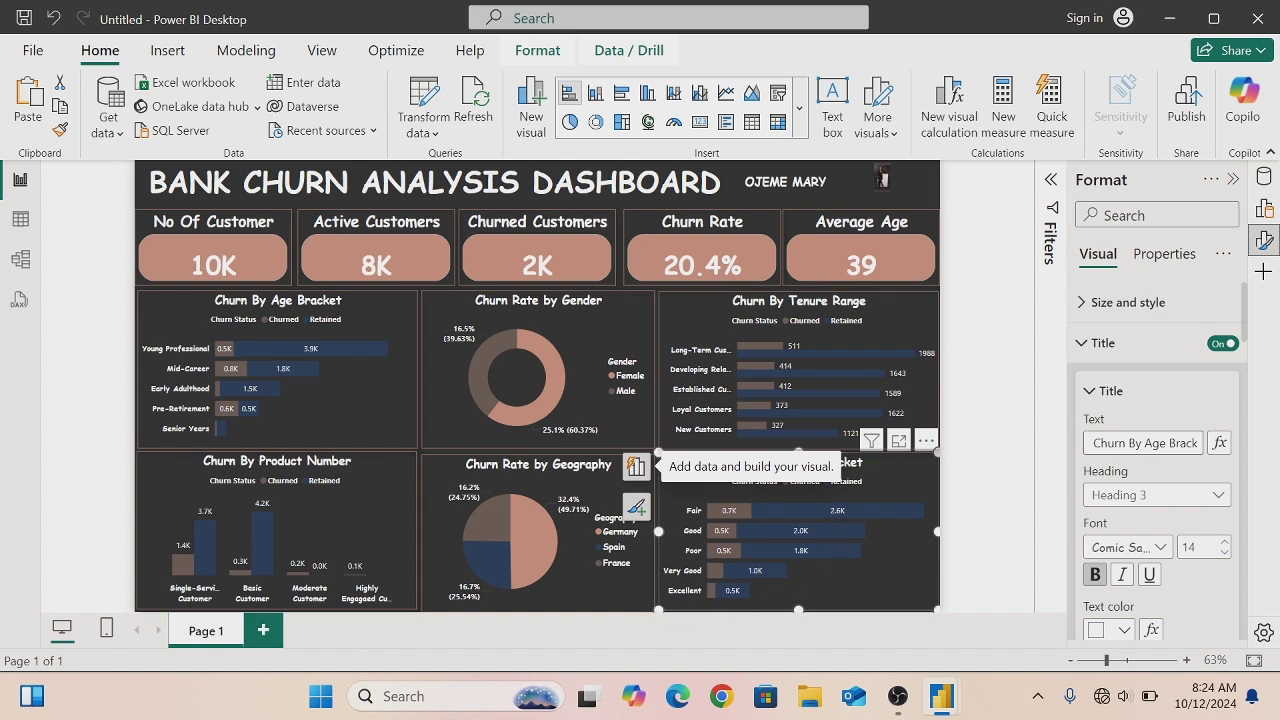
# - Change the title of the credit score bar chart to "Churn By Credit Score" and deselect the chart
pyautogui.moveTo(1133, 443); pyautogui.dragTo(1199, 443)
pyautogui.press('BackSpace')
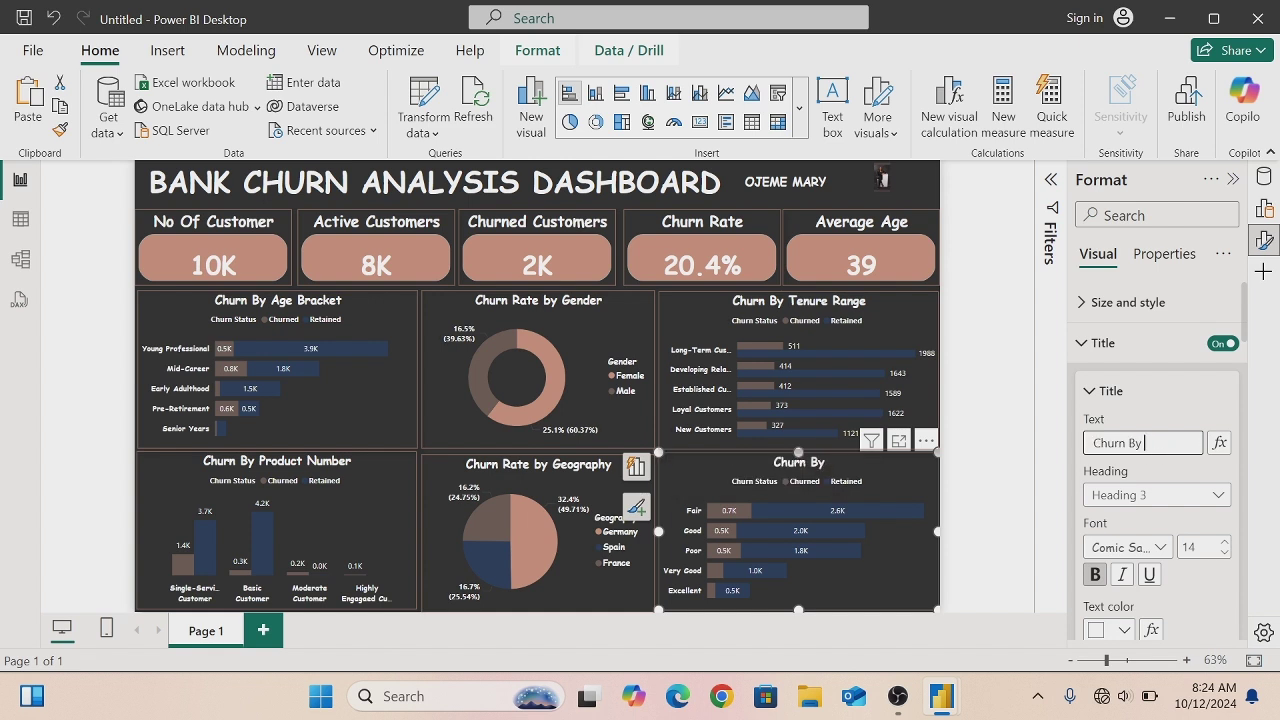
pyautogui.write('Credit S')
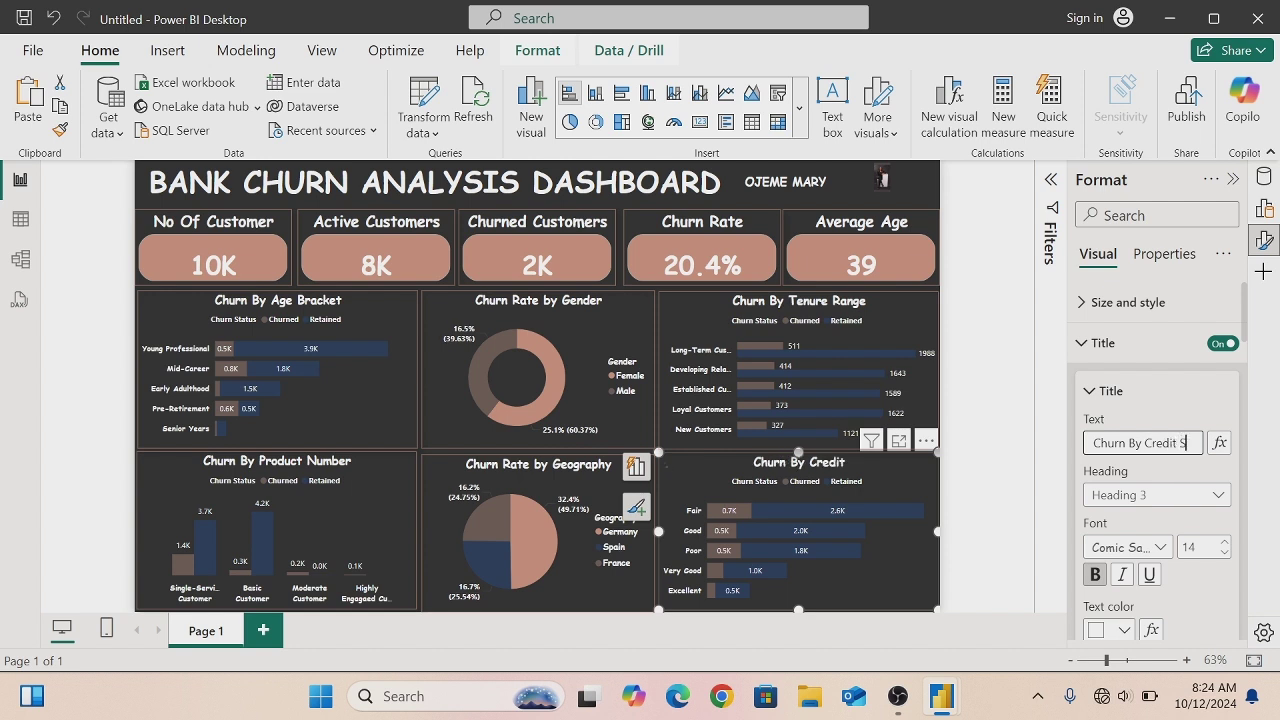
pyautogui.write('core')
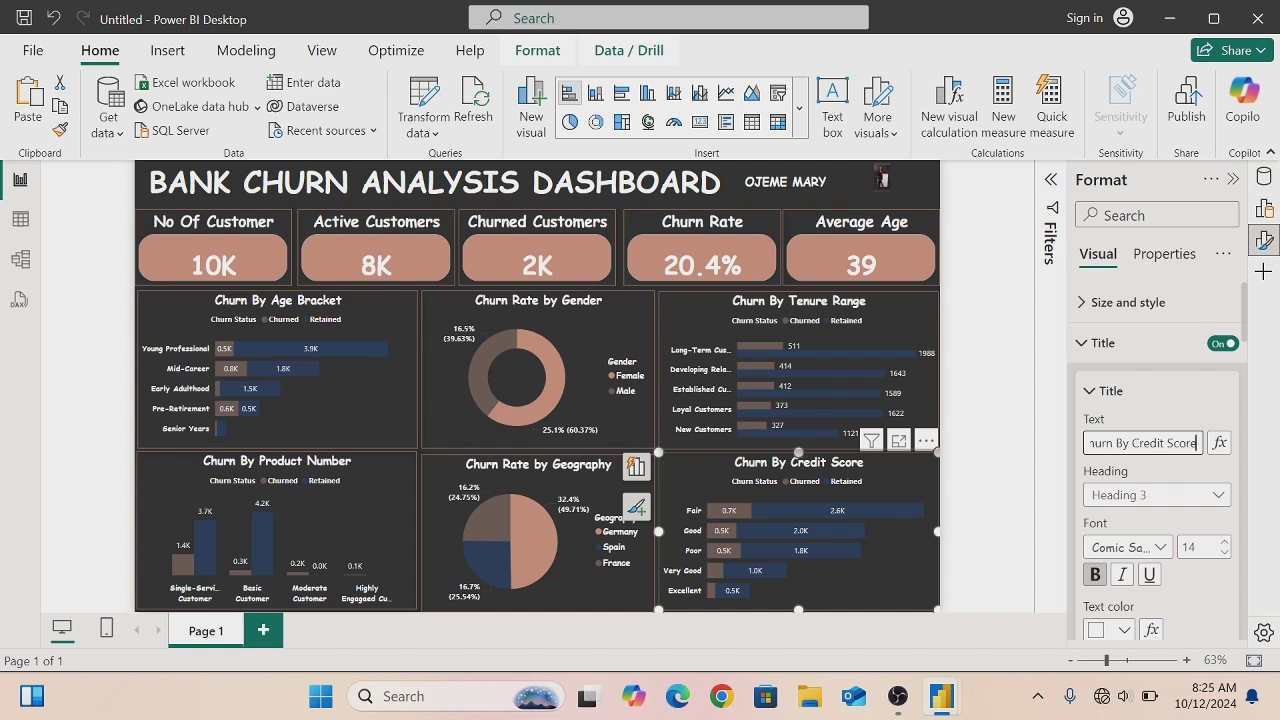
pyautogui.click(980, 338)
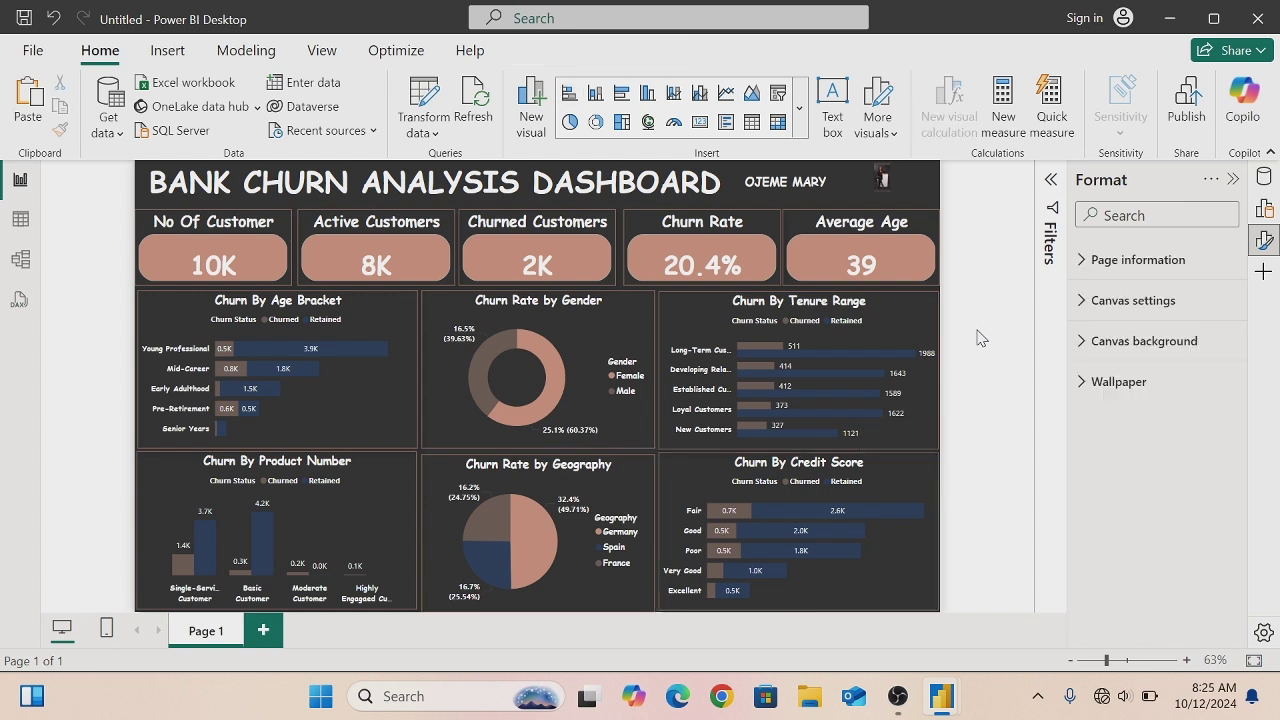